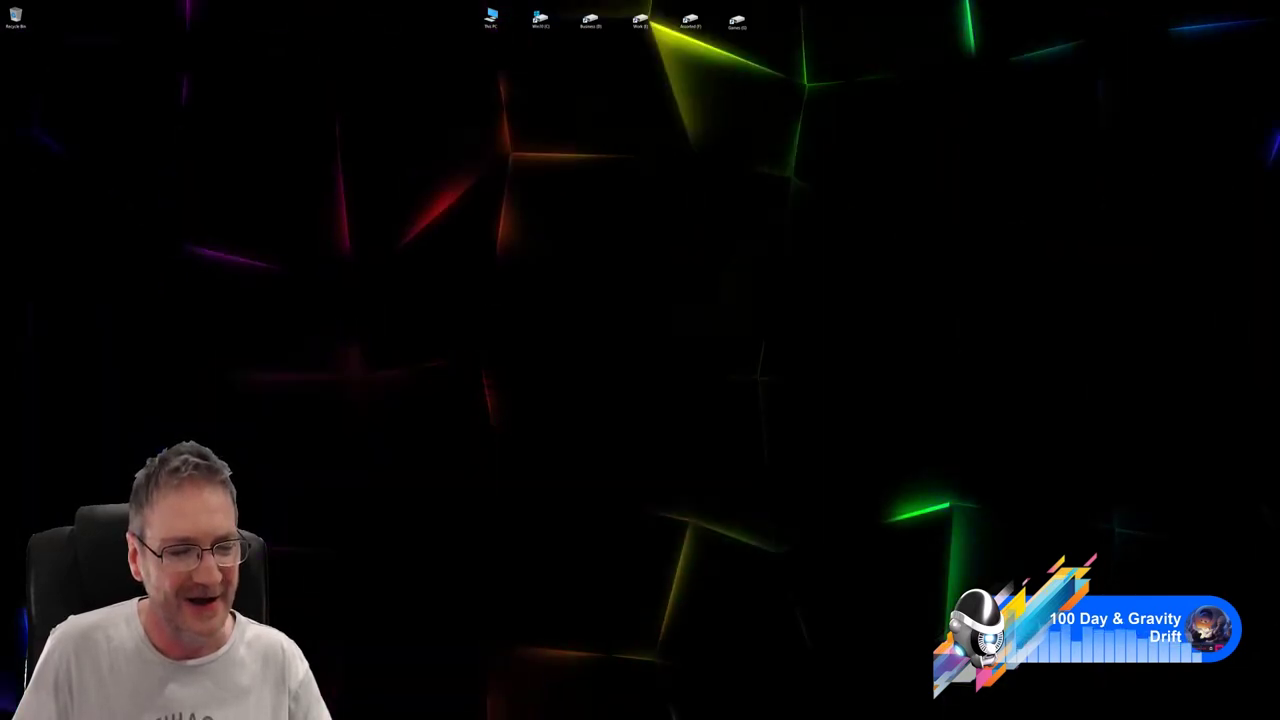
# Switch back to 3ds Max, select the right wall, then the floor plane beneath it.
pyautogui.hotkey('alt', 'Tab')
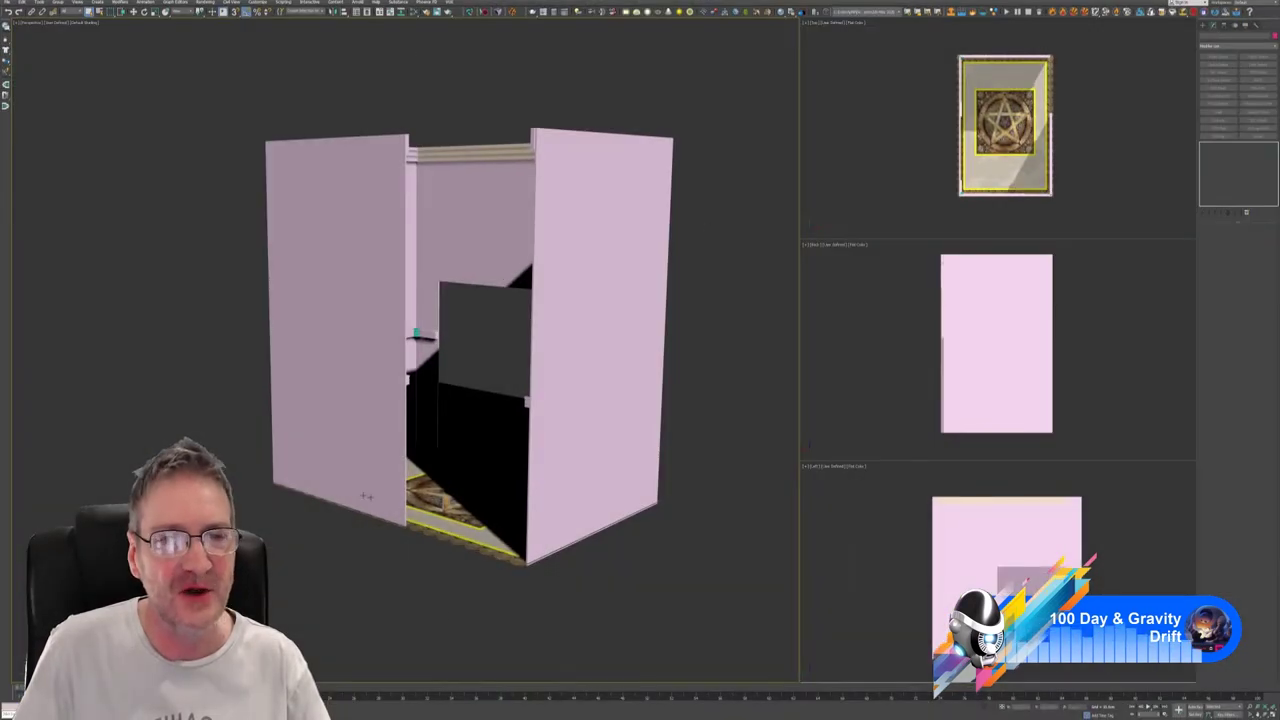
pyautogui.click(626, 487)
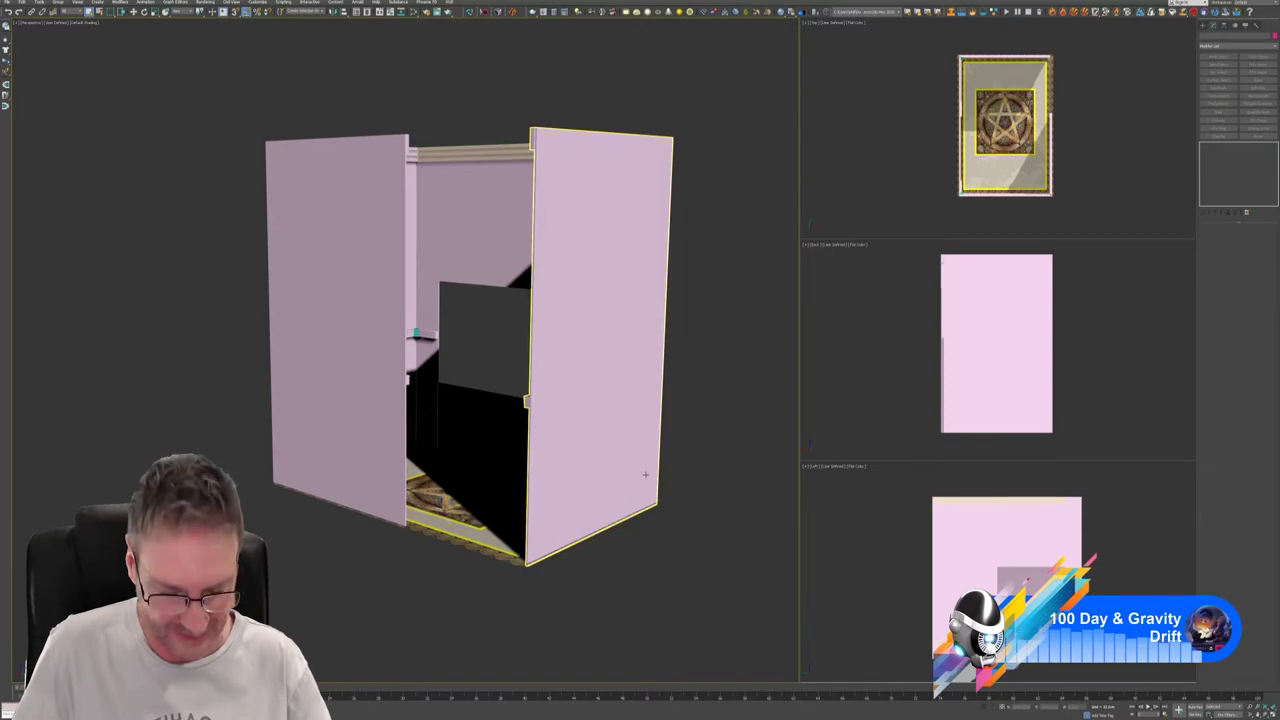
pyautogui.click(466, 508)
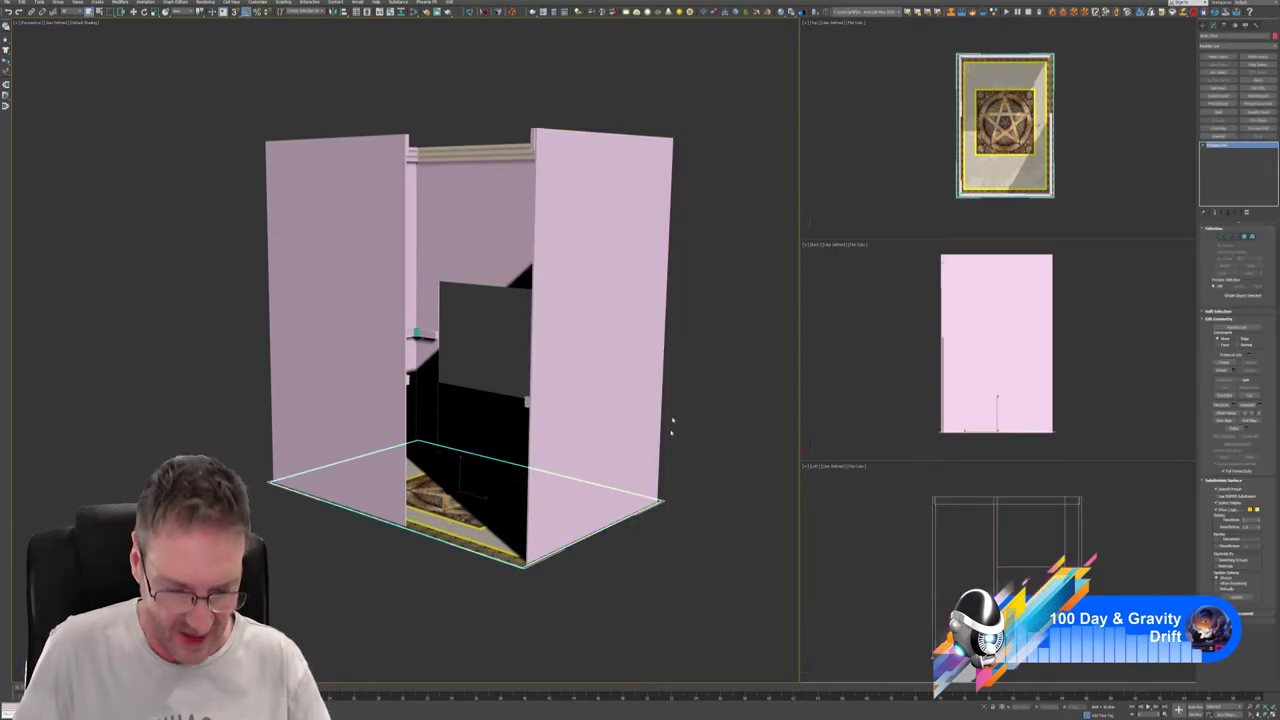
pyautogui.moveTo(672, 430)
pyautogui.keyDown('alt'); pyautogui.mouseDown(button='middle')
pyautogui.moveTo(680, 360)
pyautogui.moveTo(673, 397)
pyautogui.moveTo(677, 386)
pyautogui.moveTo(634, 391)
pyautogui.moveTo(672, 408)
pyautogui.mouseUp(button='middle'); pyautogui.keyUp('alt')
pyautogui.scroll(3, 378, 505)
pyautogui.scroll(5, 375, 515)
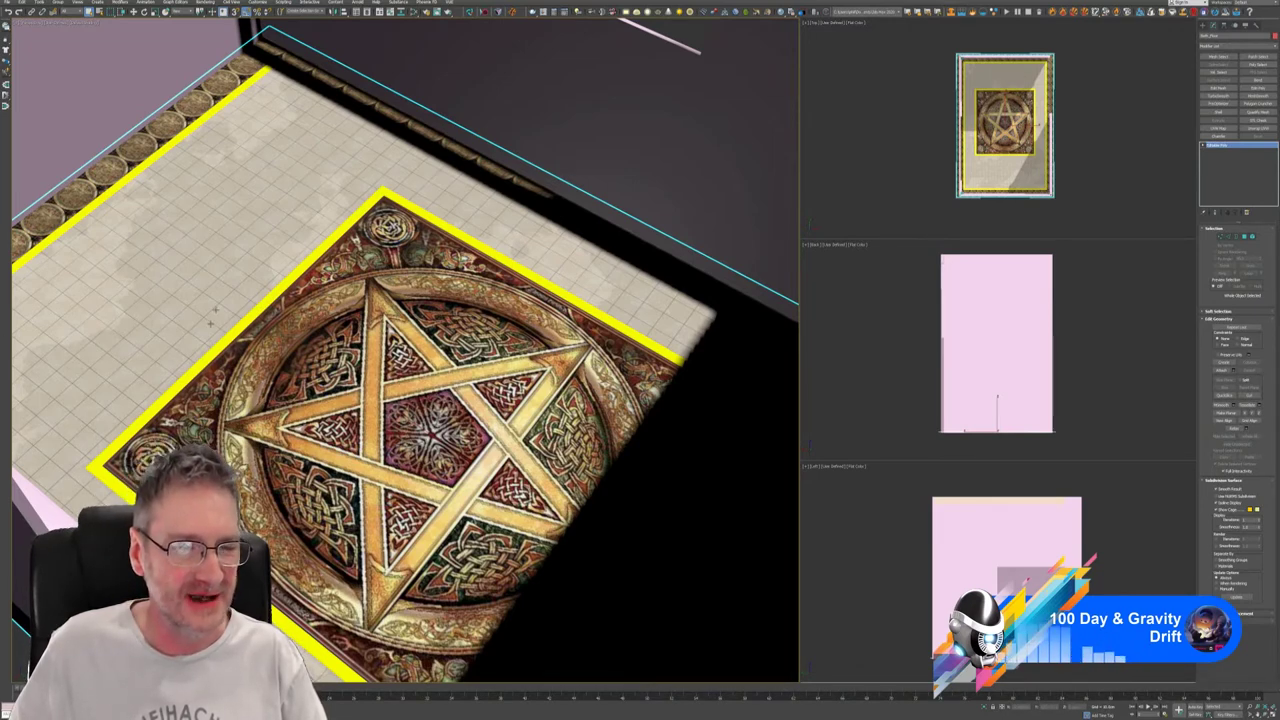
# Pan, orbit and zoom around the pentagram floor, ending on a top-down view.
pyautogui.scroll(-4, 218, 299)
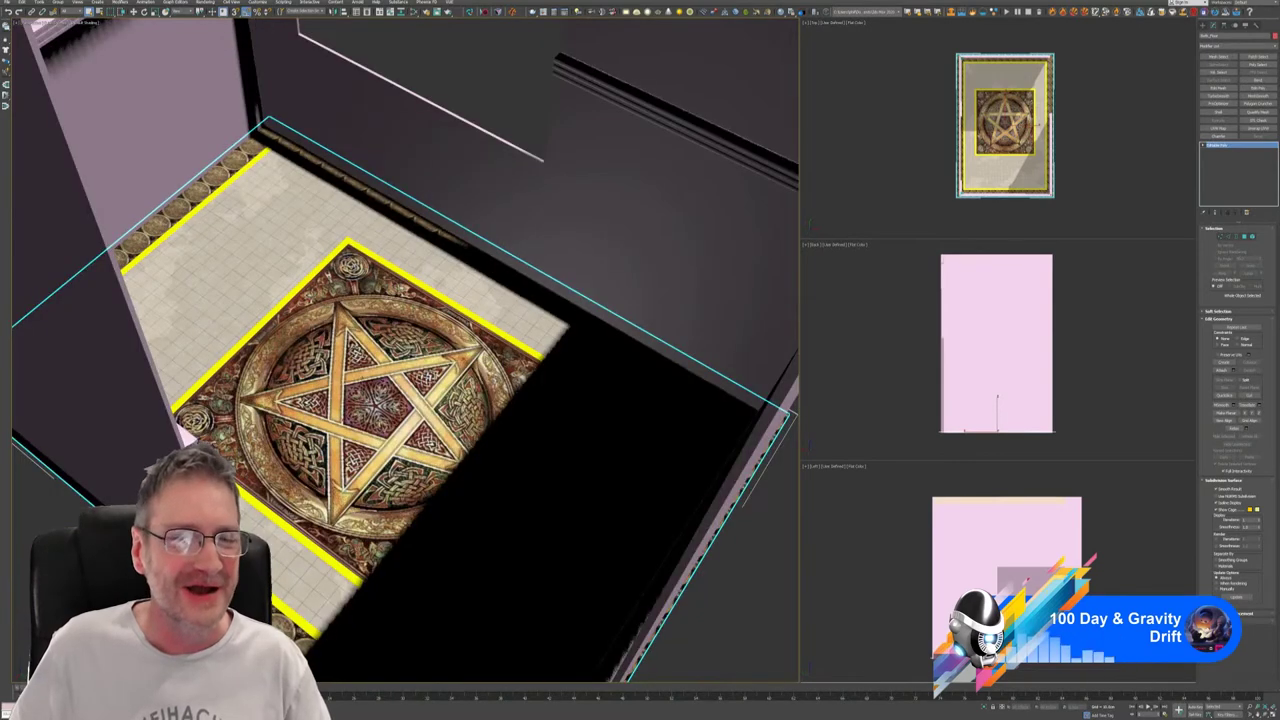
pyautogui.moveTo(311, 327); pyautogui.dragTo(293, 327, button='middle')
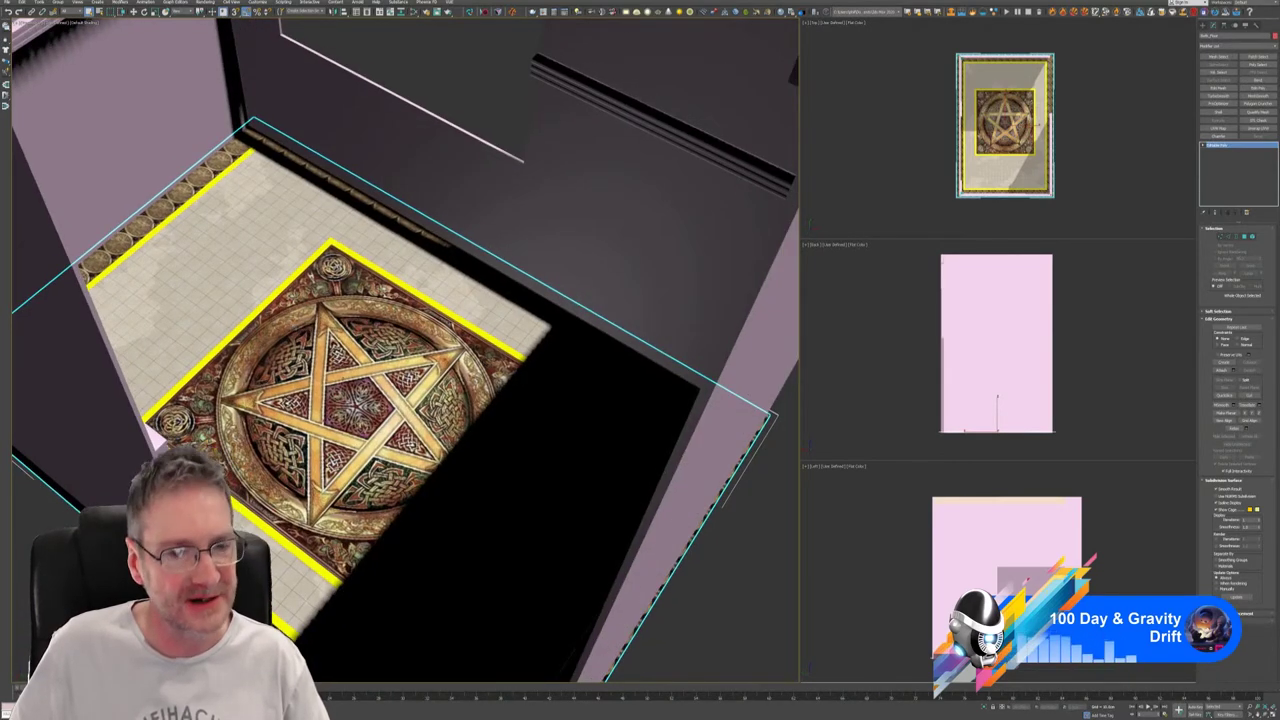
pyautogui.keyDown('alt'); pyautogui.moveTo(400, 350); pyautogui.dragTo(450, 360, button='middle'); pyautogui.keyUp('alt')
pyautogui.scroll(5, 400, 350)
pyautogui.keyDown('alt'); pyautogui.moveTo(366, 369); pyautogui.dragTo(455, 330, button='middle'); pyautogui.keyUp('alt')
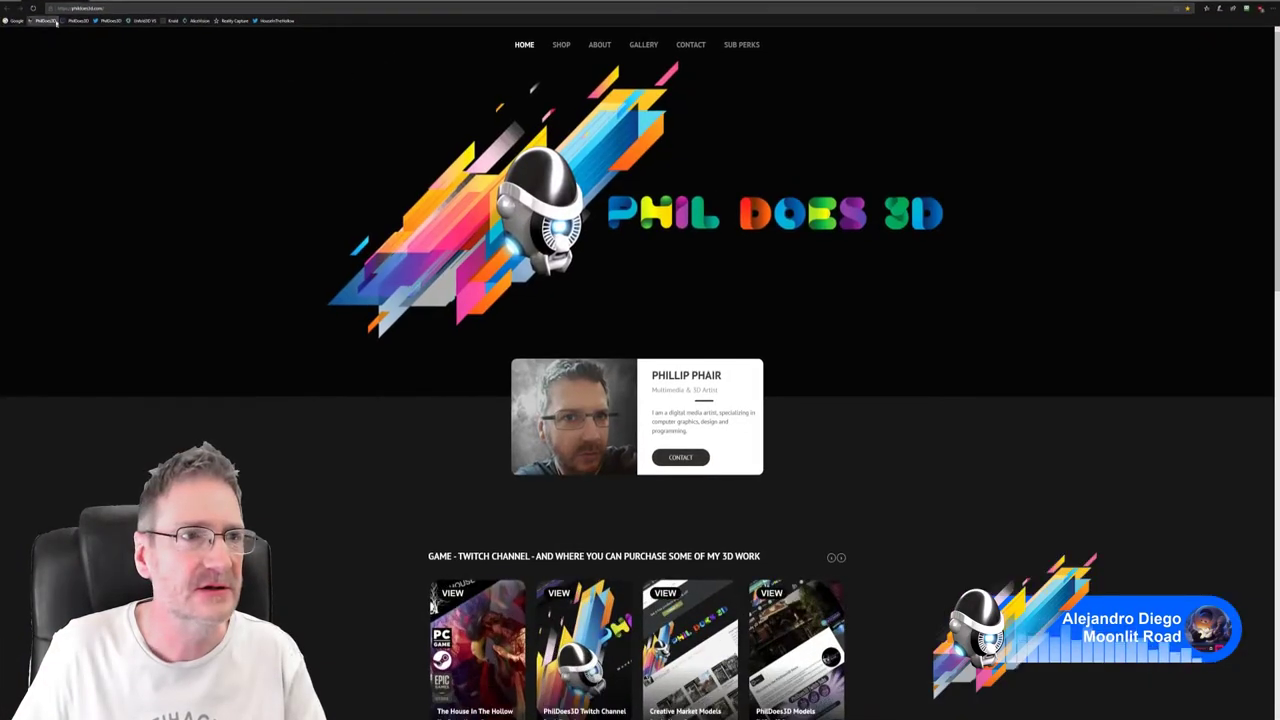
# Go from the bookmark to the Wave homepage, scroll through it, then minimize the browser.
pyautogui.click(45, 20)
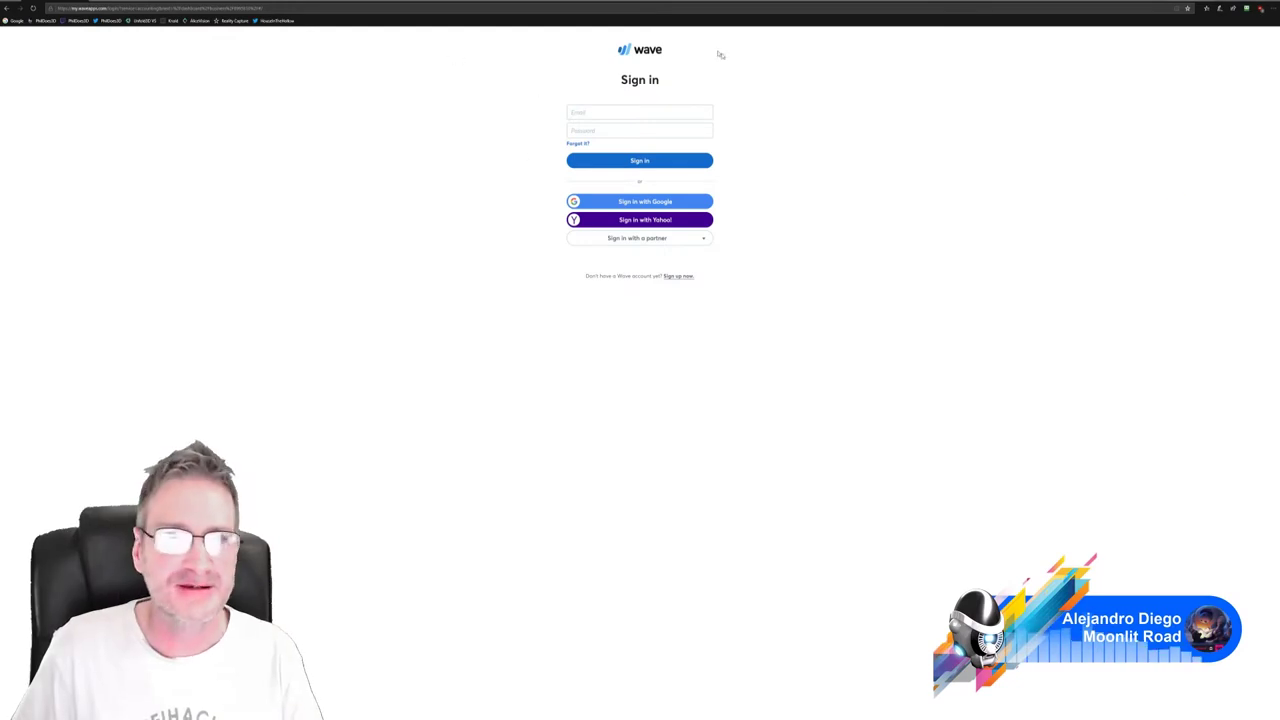
pyautogui.click(632, 56)
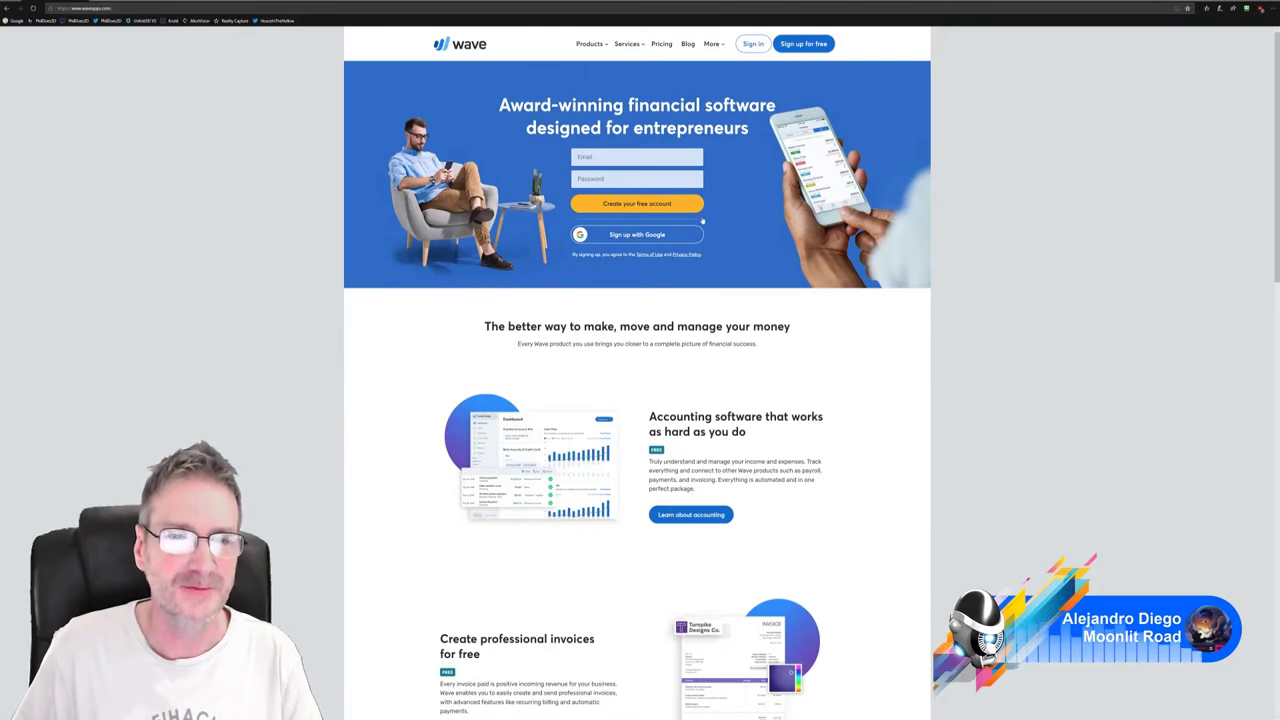
pyautogui.scroll(-5, 710, 230)
pyautogui.scroll(3, 756, 240)
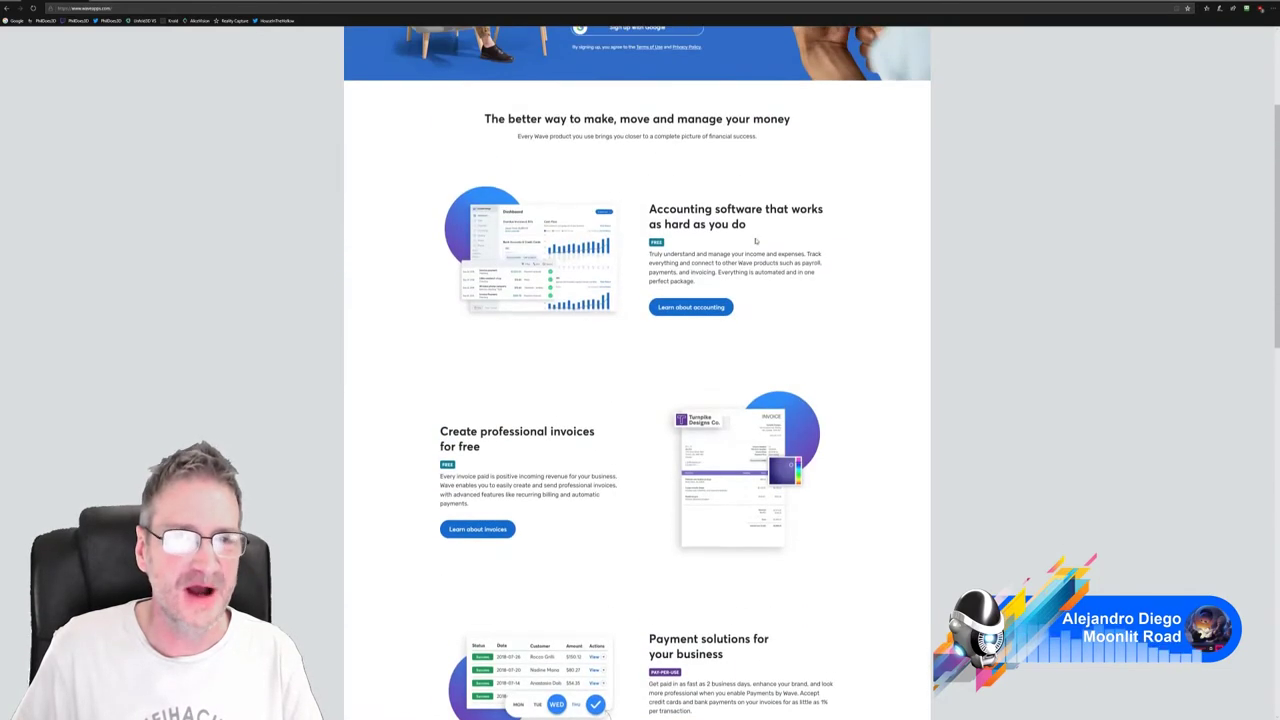
pyautogui.scroll(-5, 810, 386)
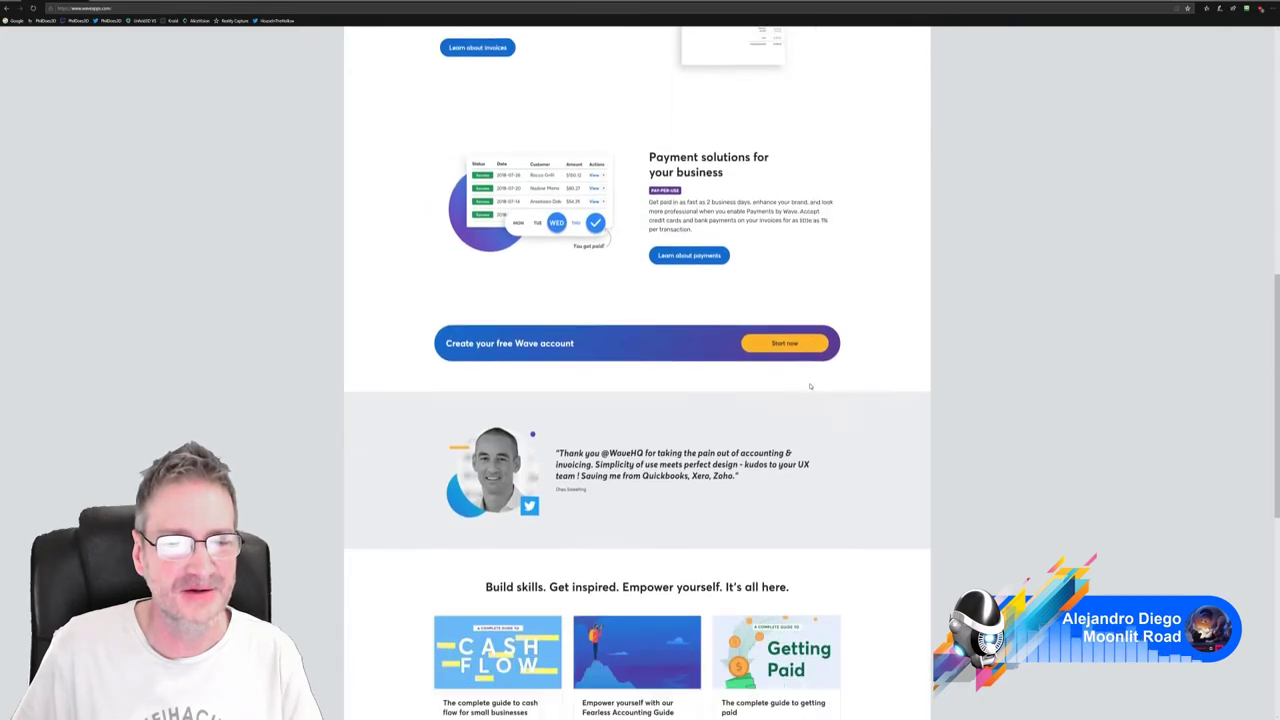
pyautogui.scroll(-6, 810, 386)
pyautogui.scroll(5, 889, 446)
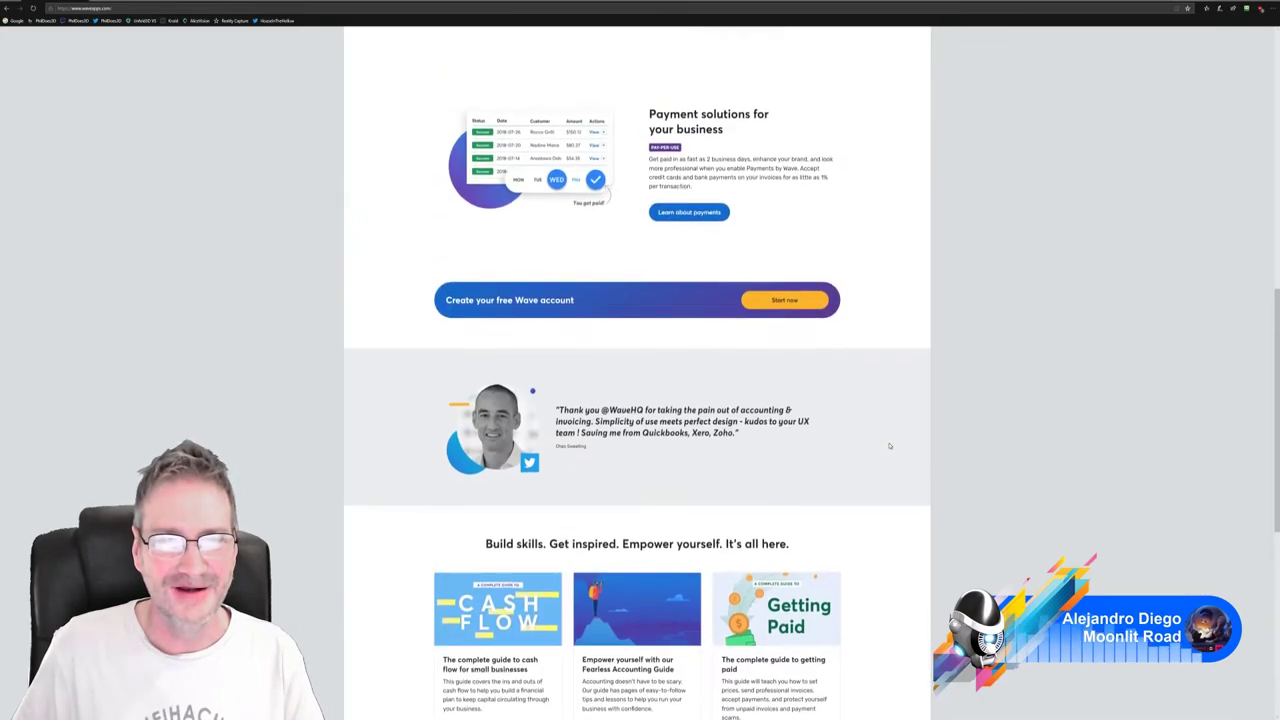
pyautogui.scroll(7, 889, 446)
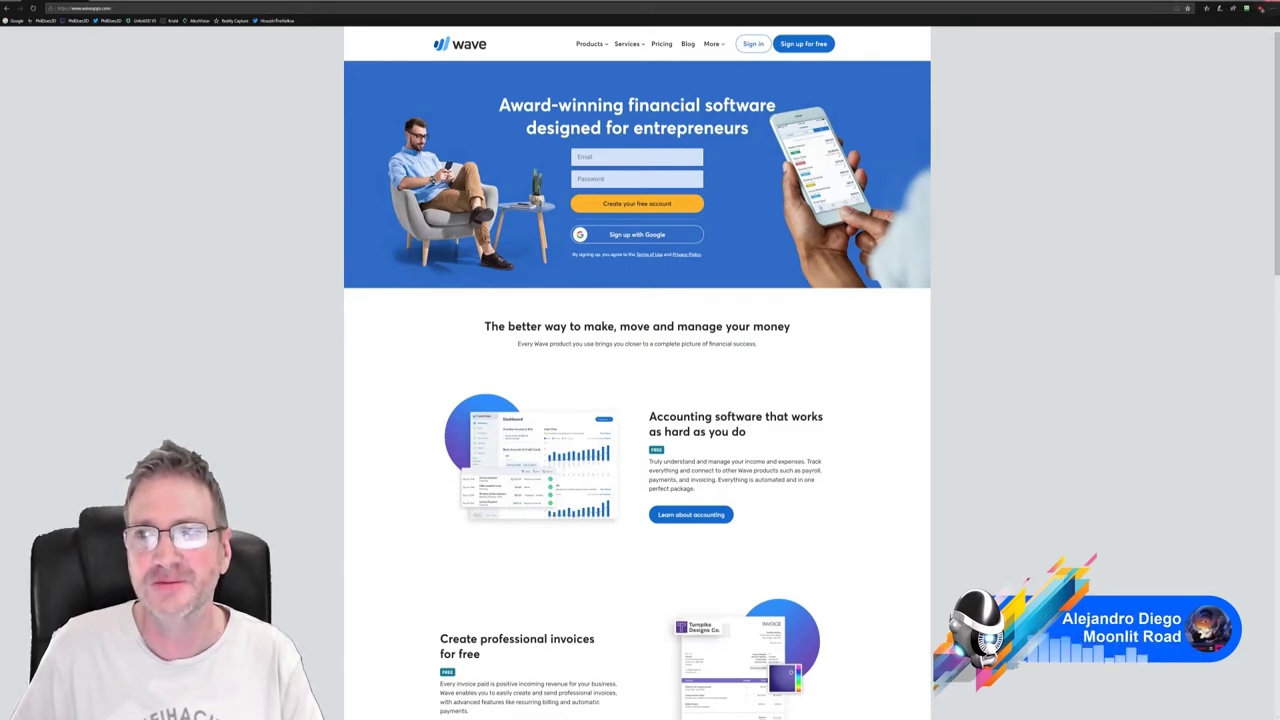
pyautogui.click(1272, 5)
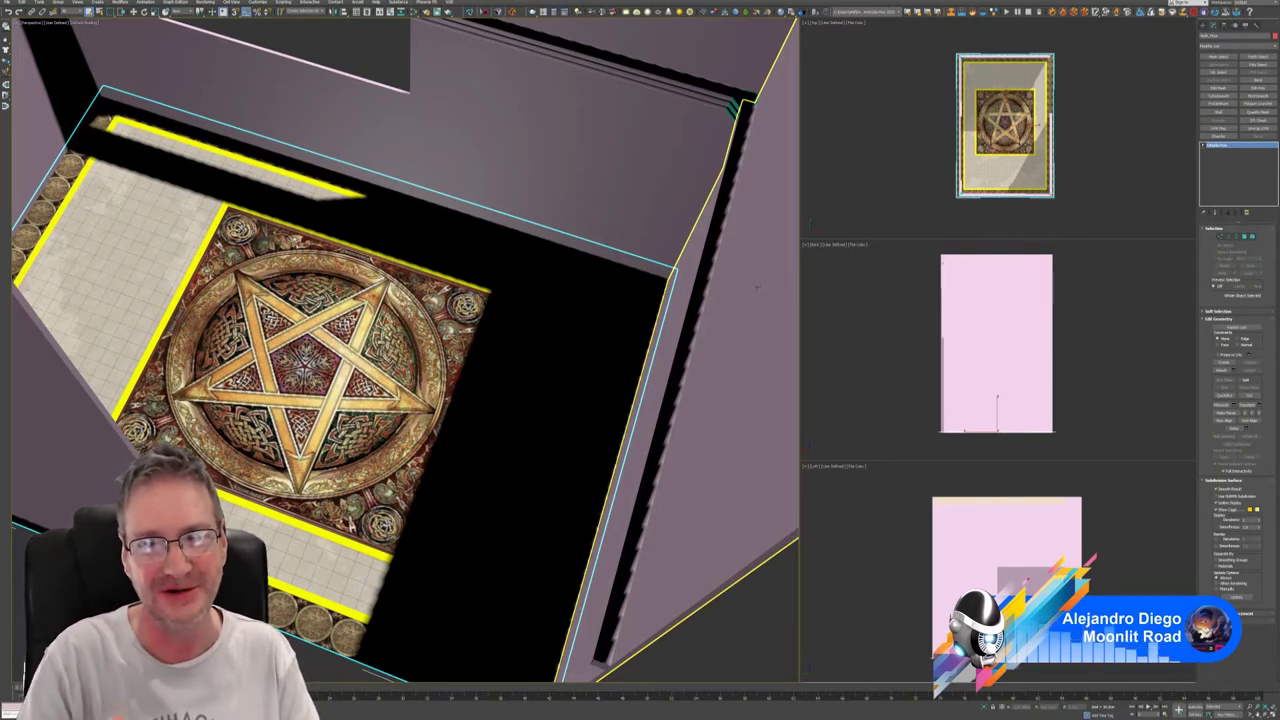
pyautogui.click(303, 163)
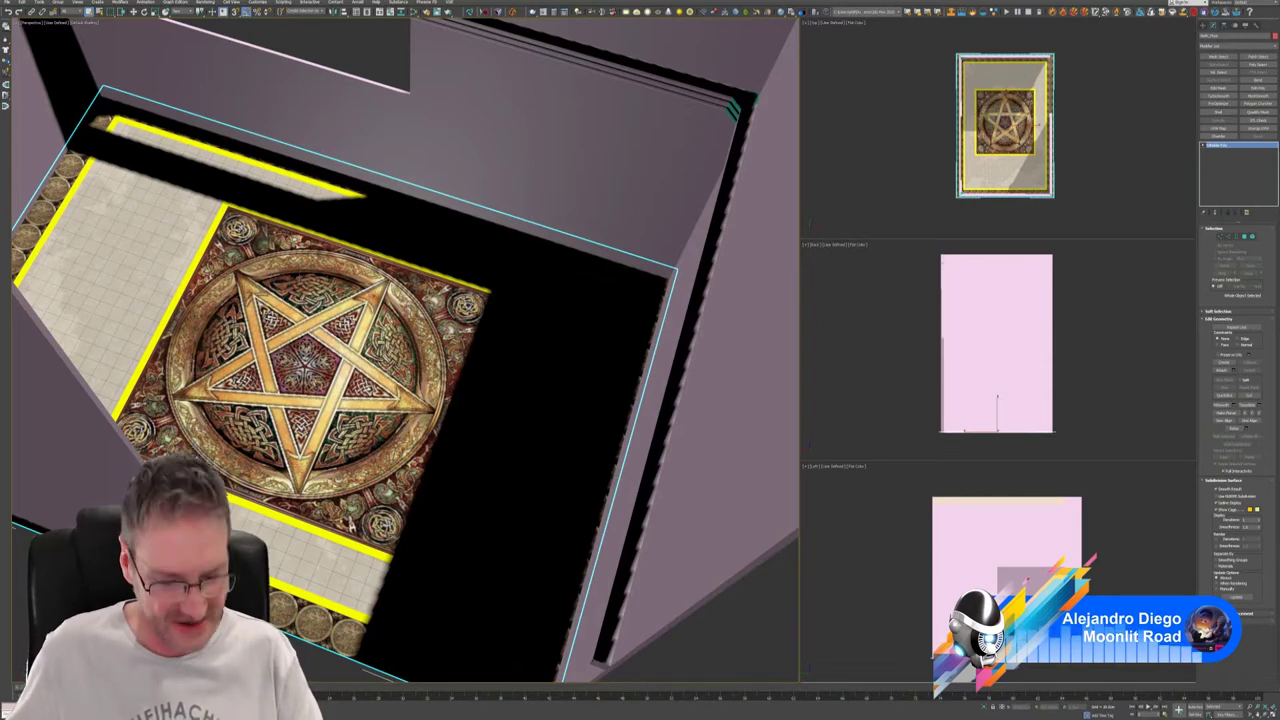
pyautogui.keyDown('alt'); pyautogui.moveTo(350, 523); pyautogui.dragTo(357, 337, button='middle'); pyautogui.keyUp('alt')
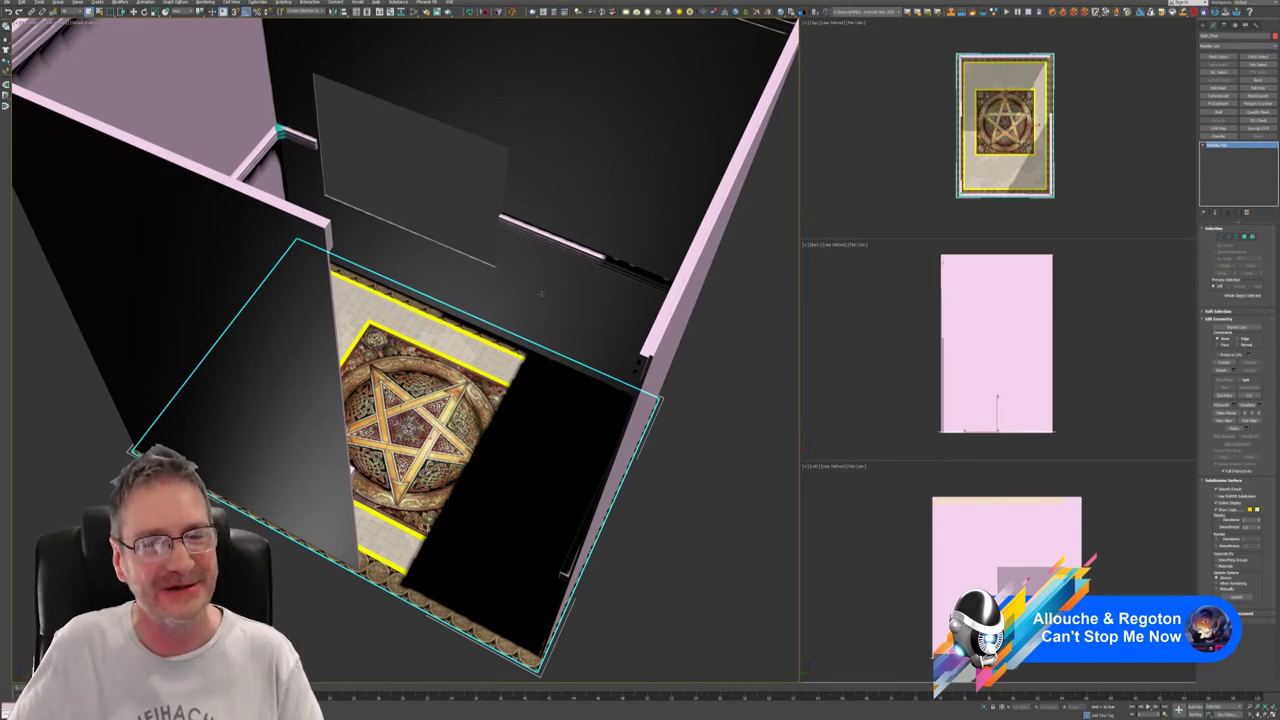
pyautogui.moveTo(540, 293)
pyautogui.keyDown('alt'); pyautogui.mouseDown(button='middle')
pyautogui.moveTo(532, 262)
pyautogui.moveTo(548, 240)
pyautogui.moveTo(520, 284)
pyautogui.mouseUp(button='middle'); pyautogui.keyUp('alt')
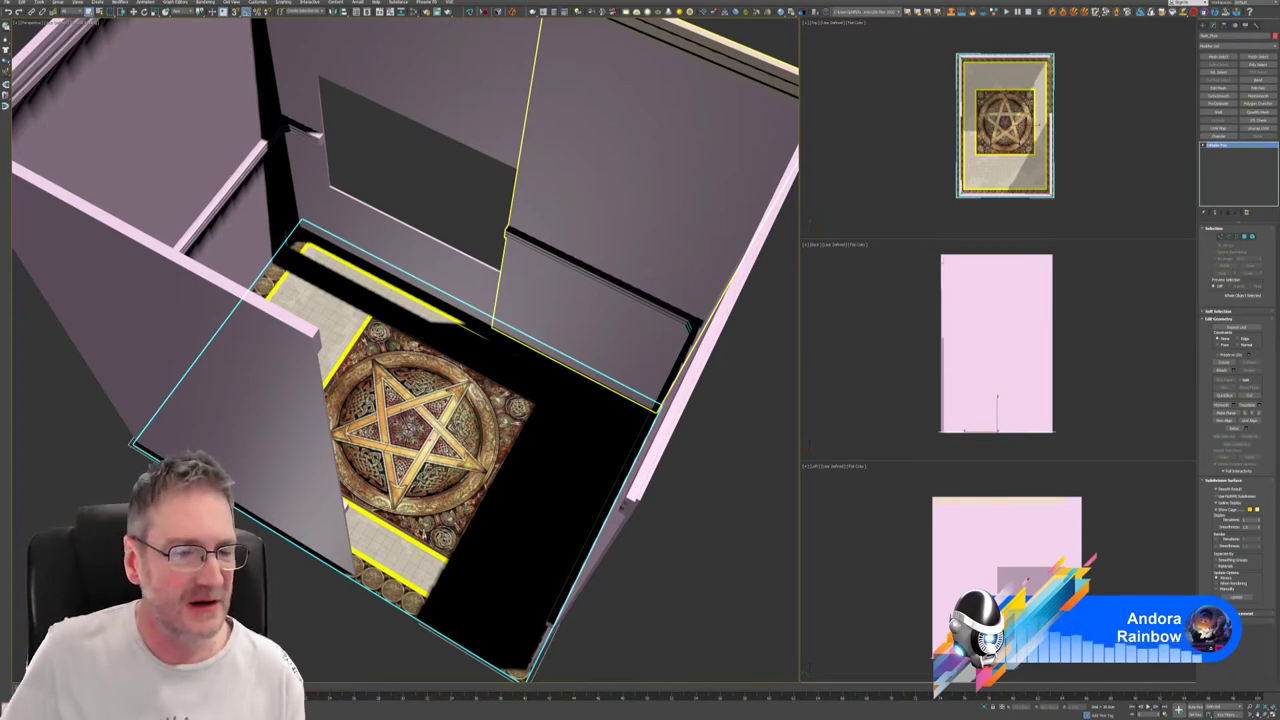
pyautogui.keyDown('alt'); pyautogui.moveTo(710, 483); pyautogui.dragTo(481, 400, button='middle'); pyautogui.keyUp('alt')
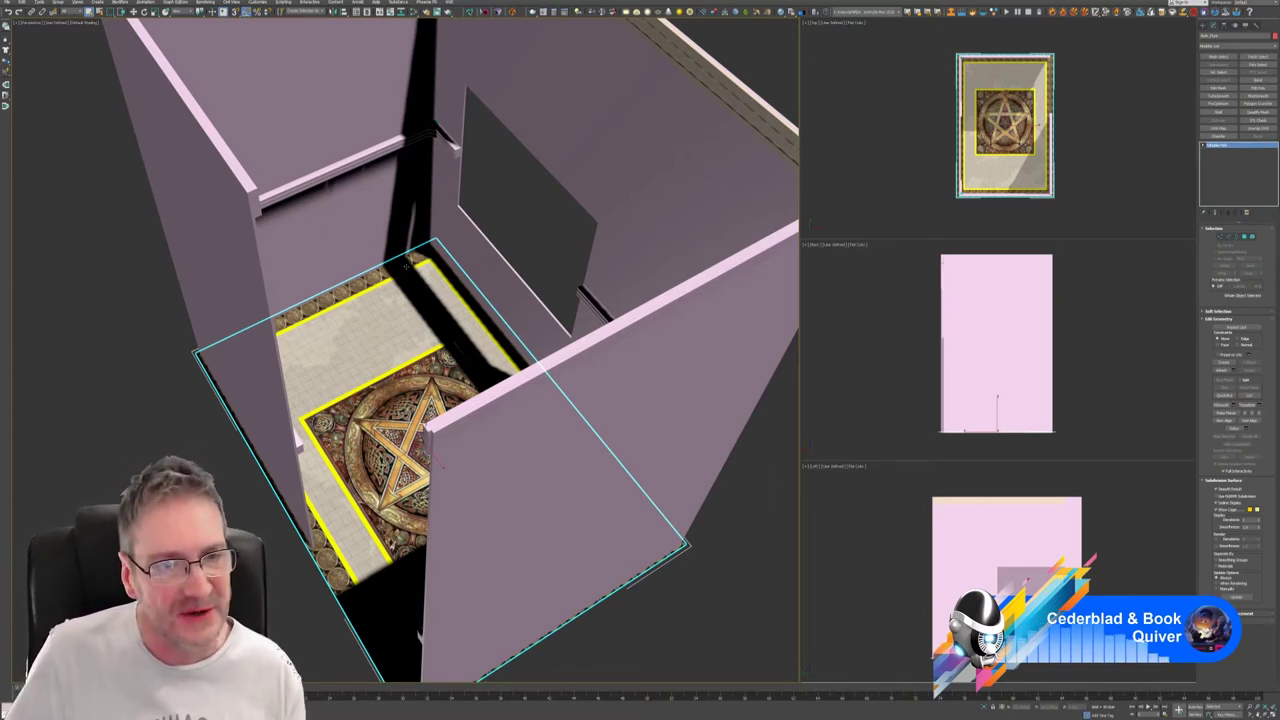
pyautogui.keyDown('alt'); pyautogui.moveTo(406, 268); pyautogui.dragTo(430, 274, button='middle'); pyautogui.keyUp('alt')
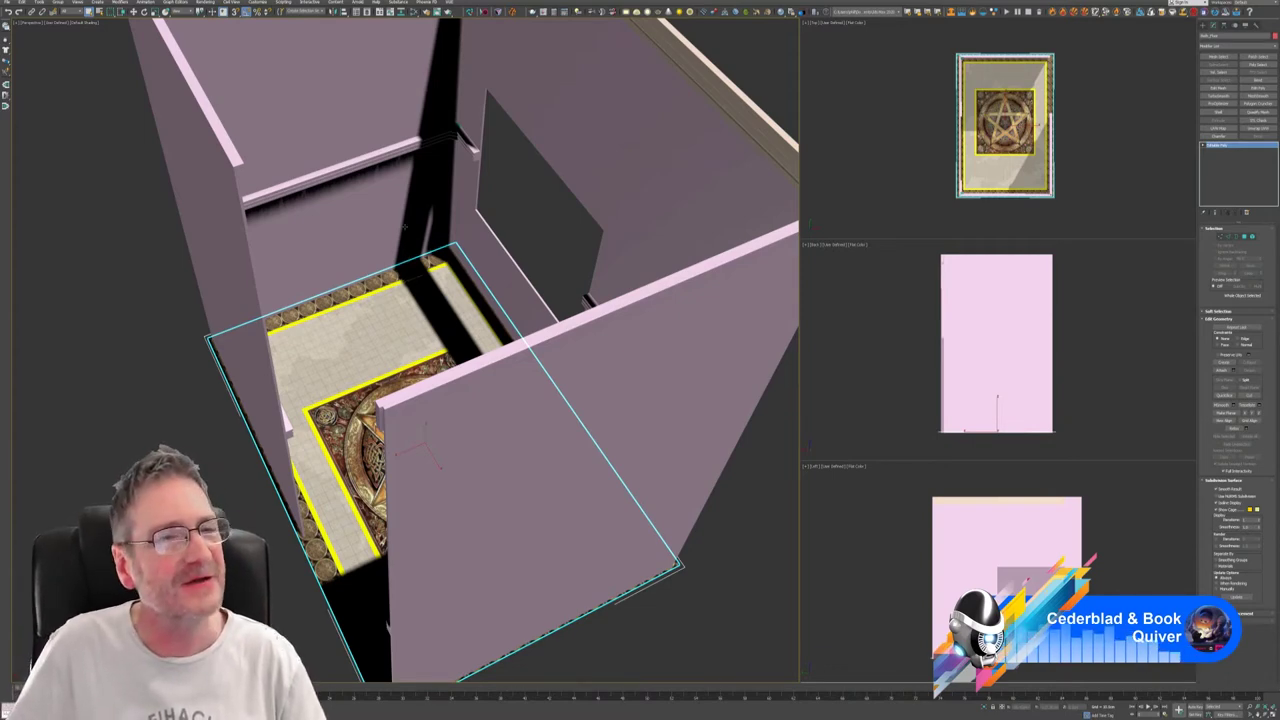
# Isolate the tall left wall panel and orbit the view to face it.
pyautogui.keyDown('alt'); pyautogui.moveTo(400, 350); pyautogui.dragTo(434, 350, button='middle'); pyautogui.keyUp('alt')
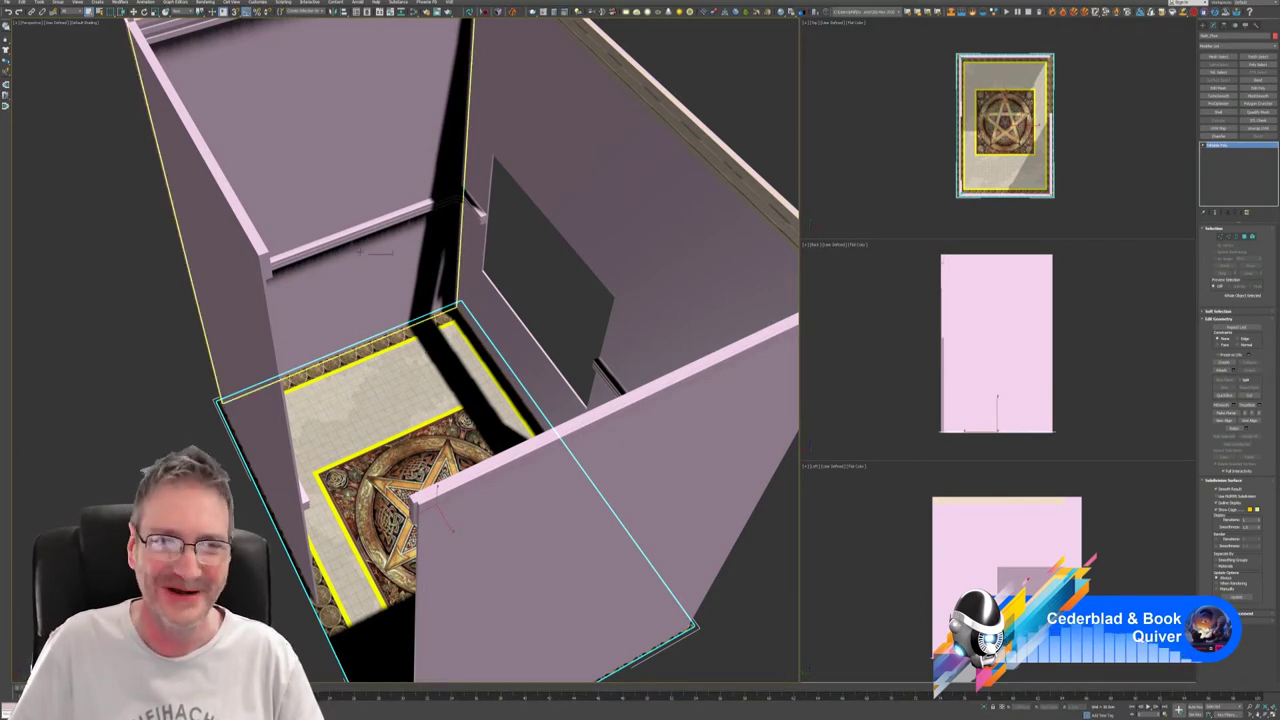
pyautogui.click(360, 252)
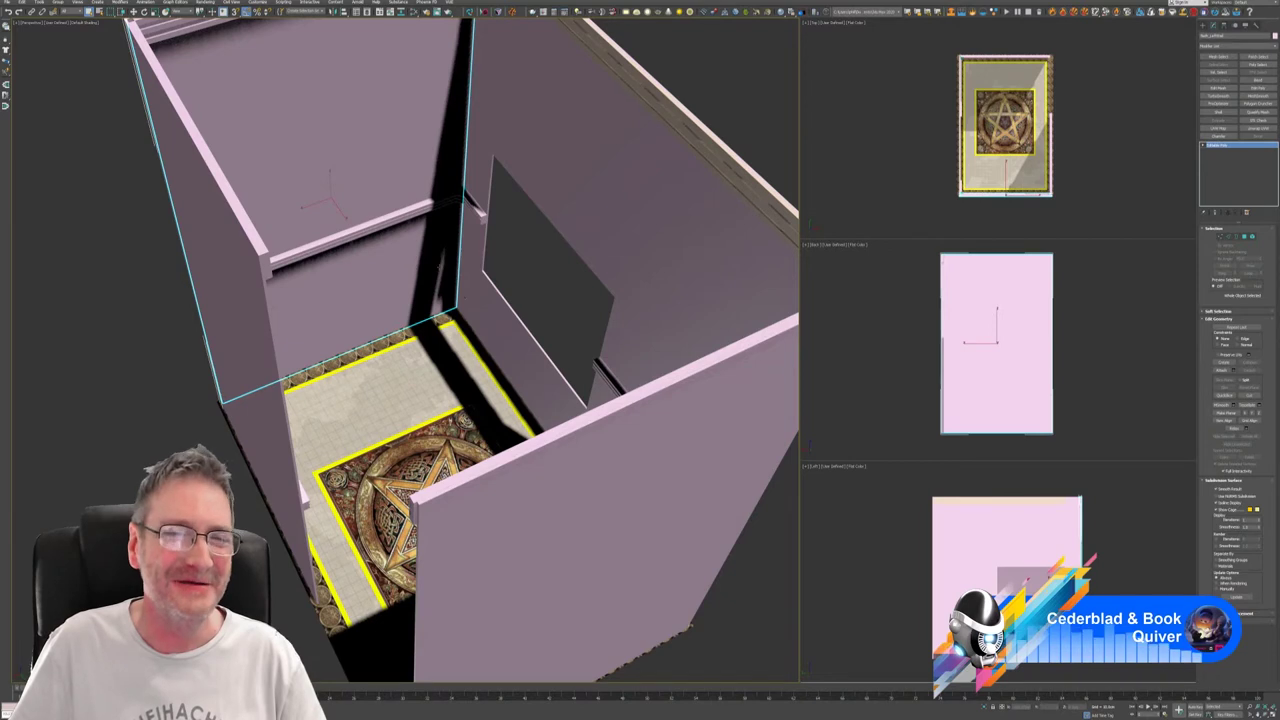
pyautogui.click(983, 708)
pyautogui.keyDown('alt'); pyautogui.moveTo(500, 320); pyautogui.dragTo(516, 357, button='middle'); pyautogui.keyUp('alt')
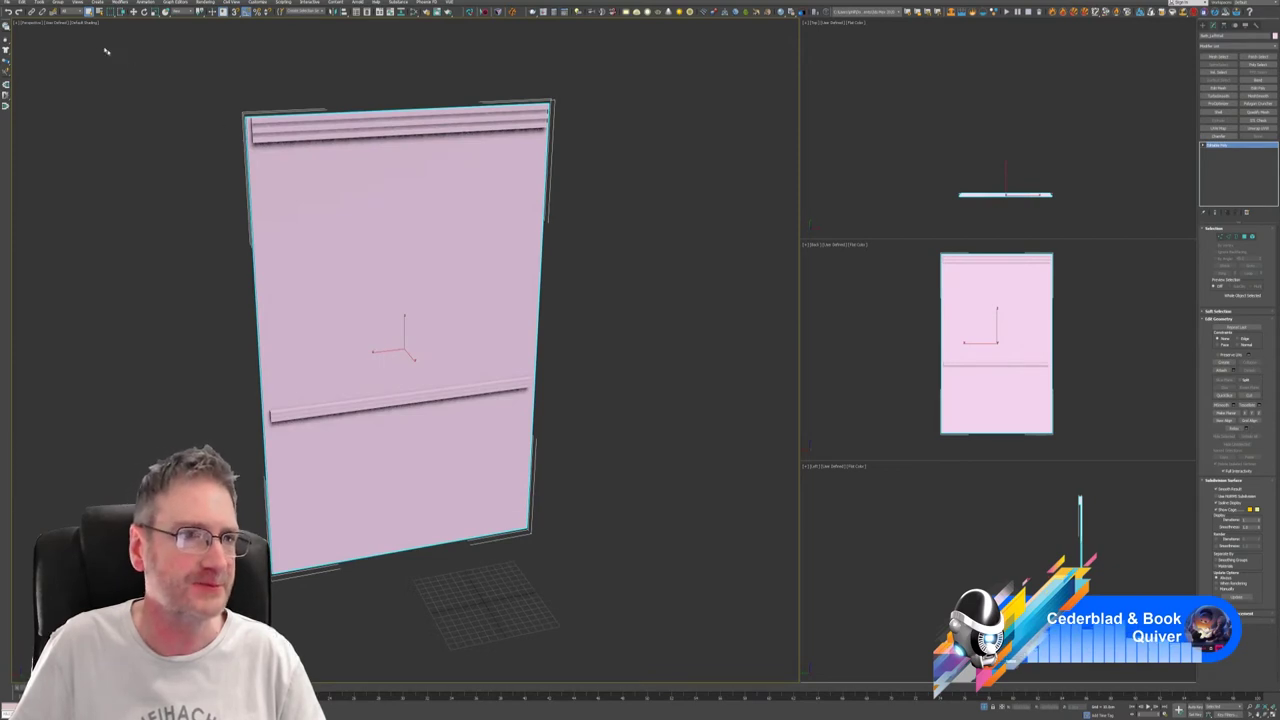
# Turn on Edged Faces shading and inspect the wall's top trim and lower rail.
pyautogui.click(86, 22)
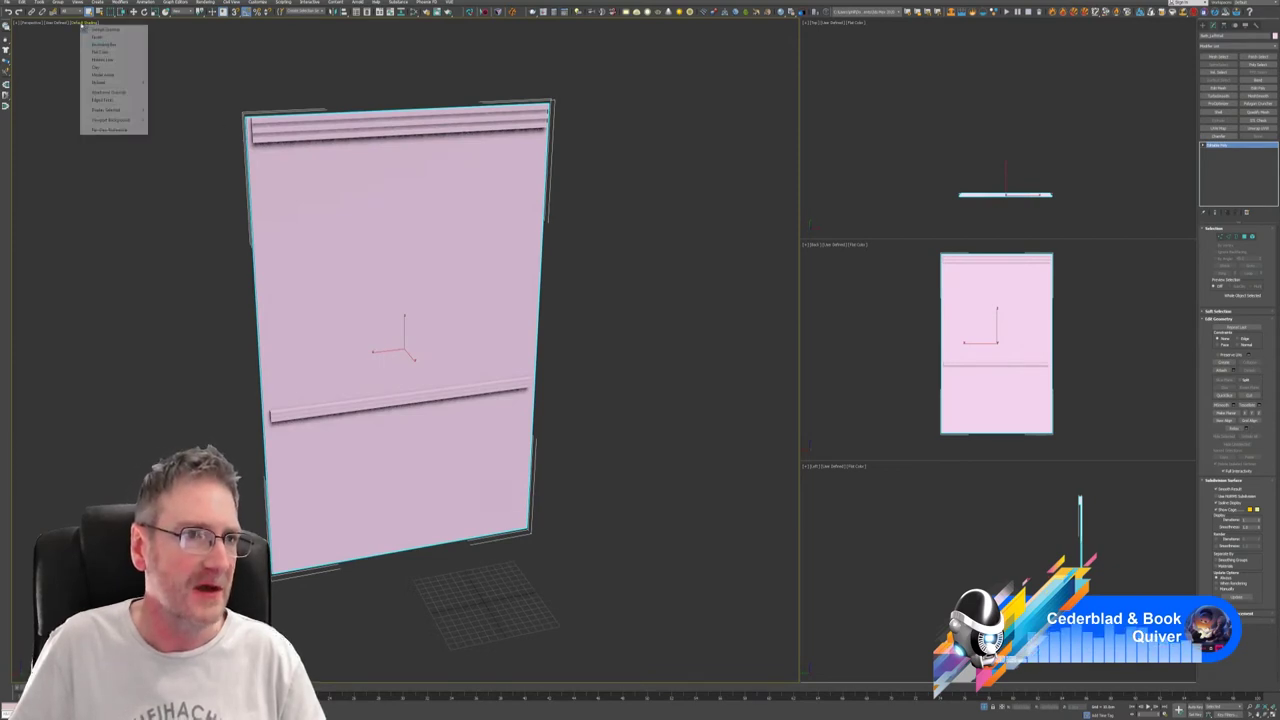
pyautogui.click(123, 99)
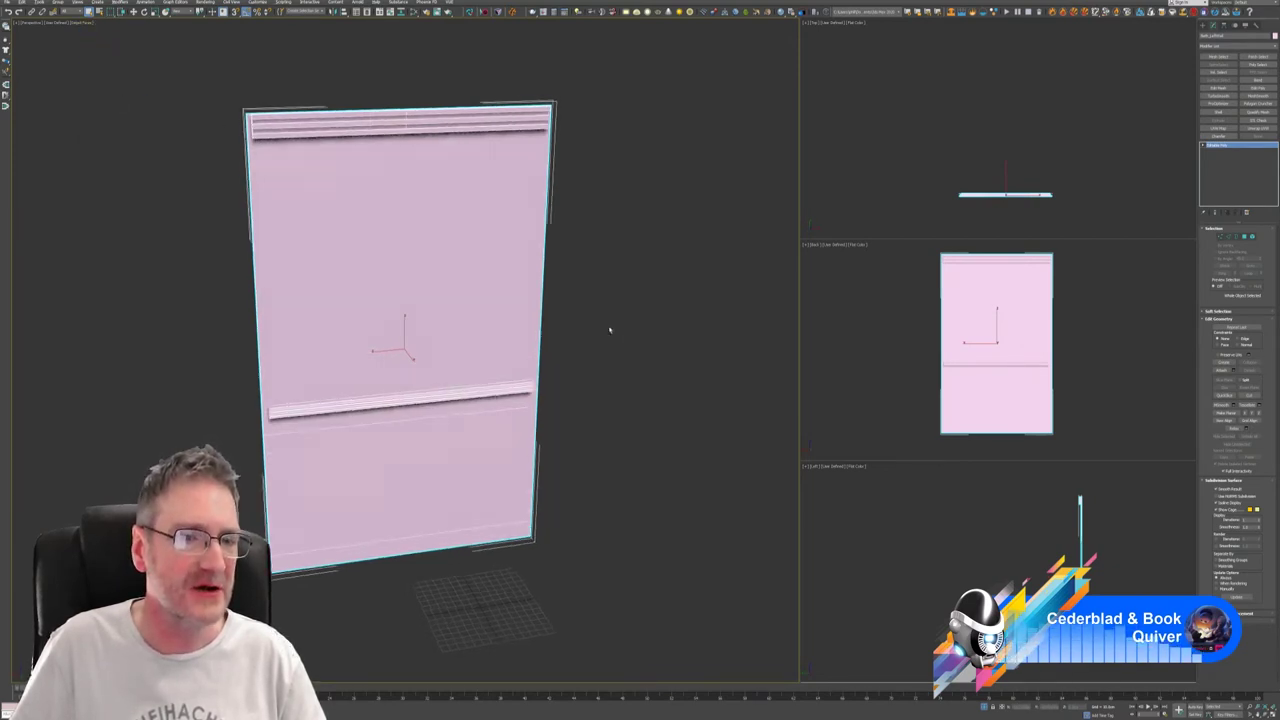
pyautogui.moveTo(609, 330)
pyautogui.keyDown('alt'); pyautogui.mouseDown(button='middle')
pyautogui.moveTo(600, 323)
pyautogui.moveTo(623, 327)
pyautogui.mouseUp(button='middle'); pyautogui.keyUp('alt')
pyautogui.scroll(5, 280, 126)
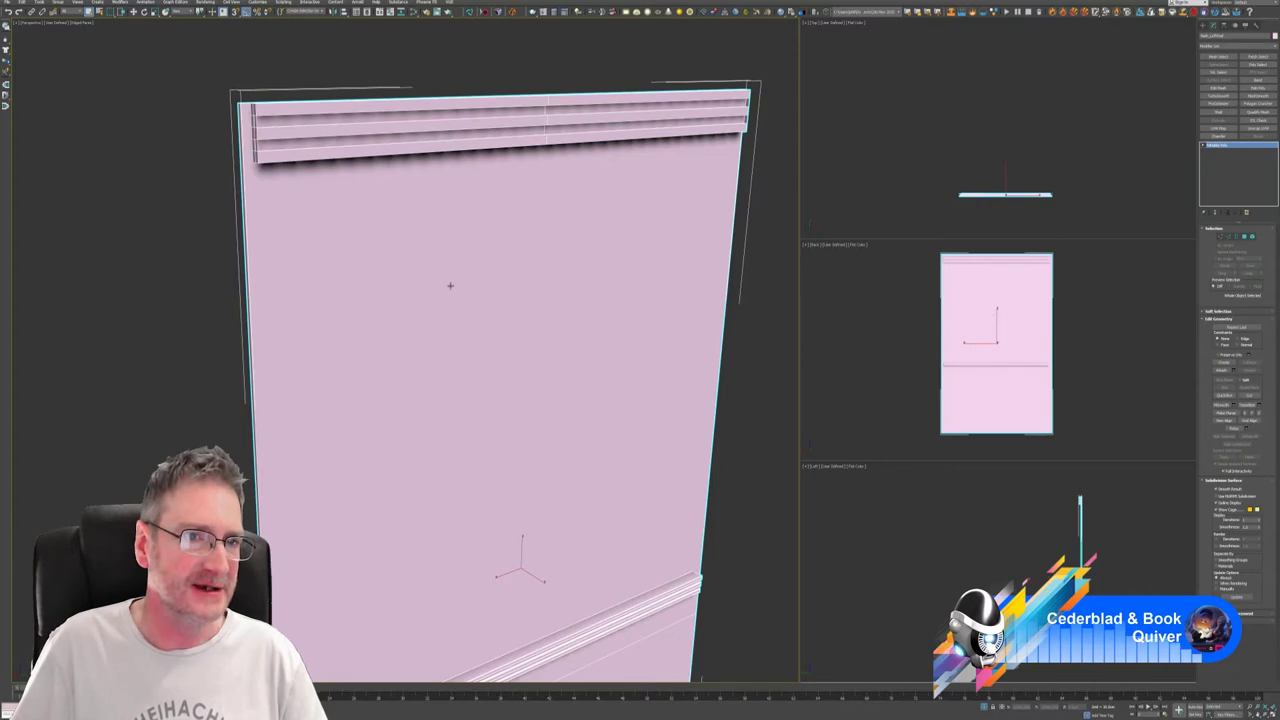
pyautogui.moveTo(450, 285); pyautogui.dragTo(380, 27, button='middle')
pyautogui.moveTo(408, 327); pyautogui.dragTo(317, 291, button='middle')
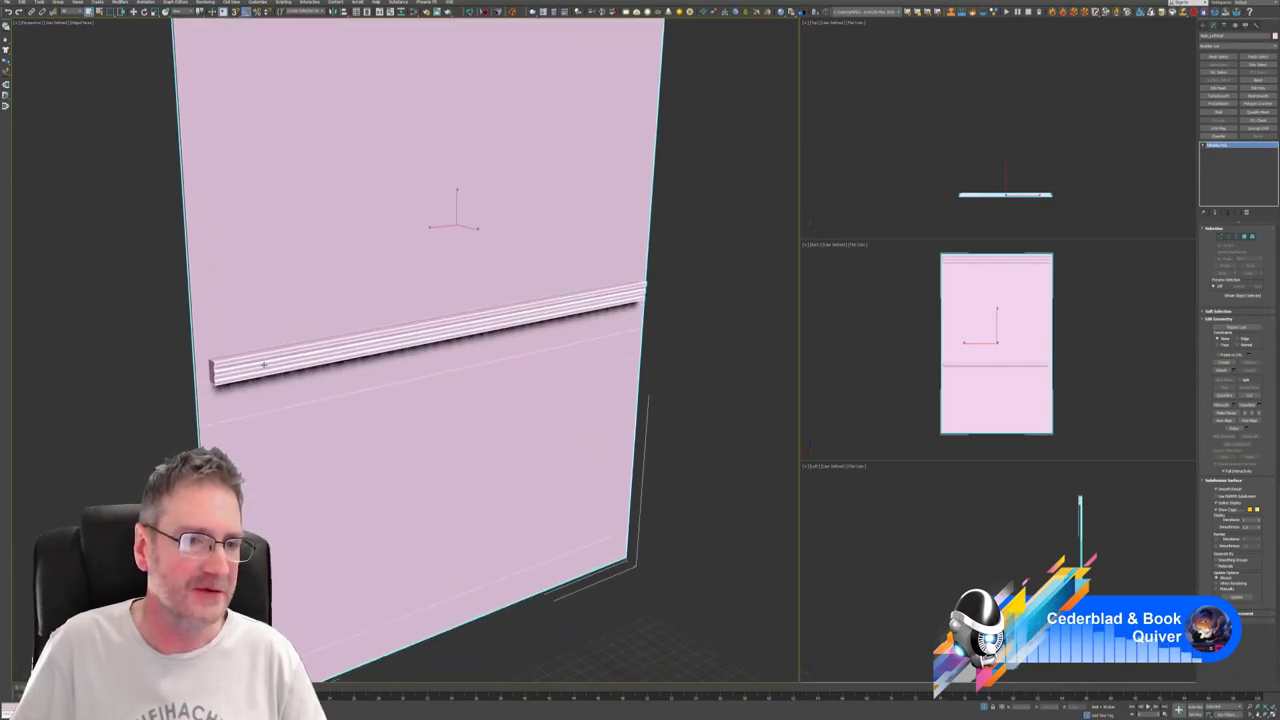
pyautogui.keyDown('alt'); pyautogui.moveTo(310, 350); pyautogui.dragTo(488, 360, button='middle'); pyautogui.keyUp('alt')
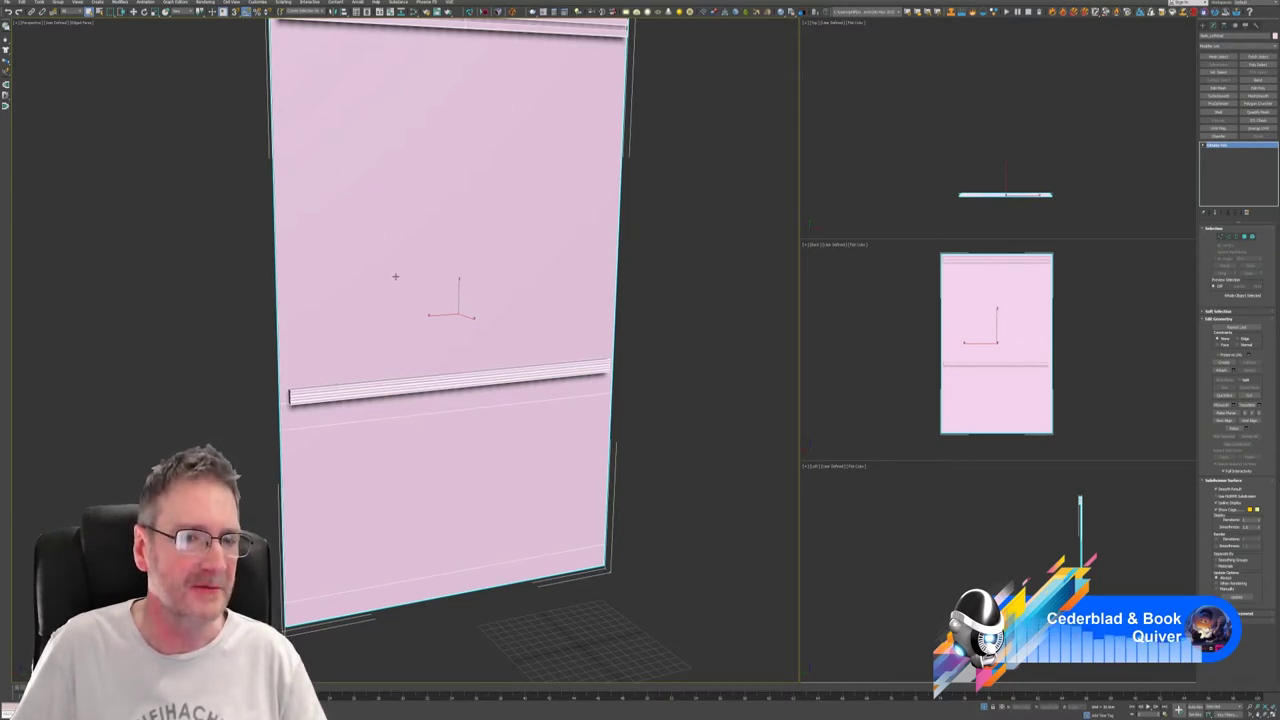
pyautogui.click(1244, 237)
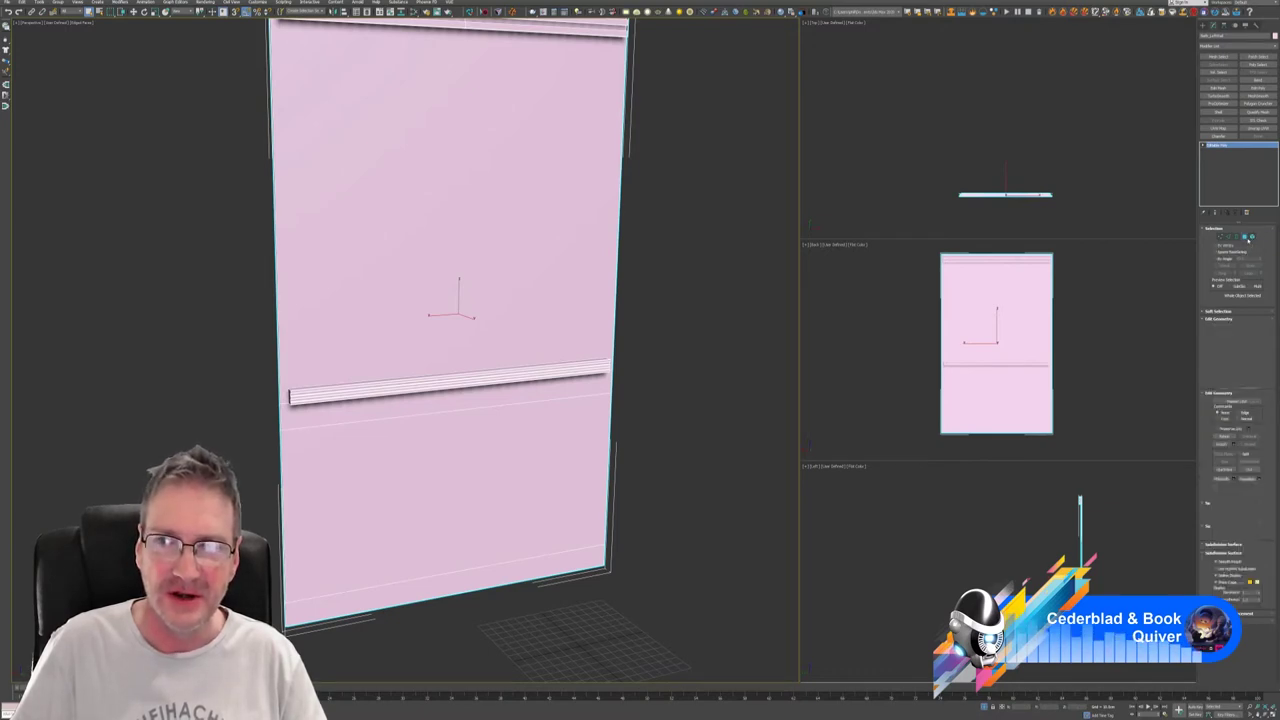
pyautogui.click(410, 405)
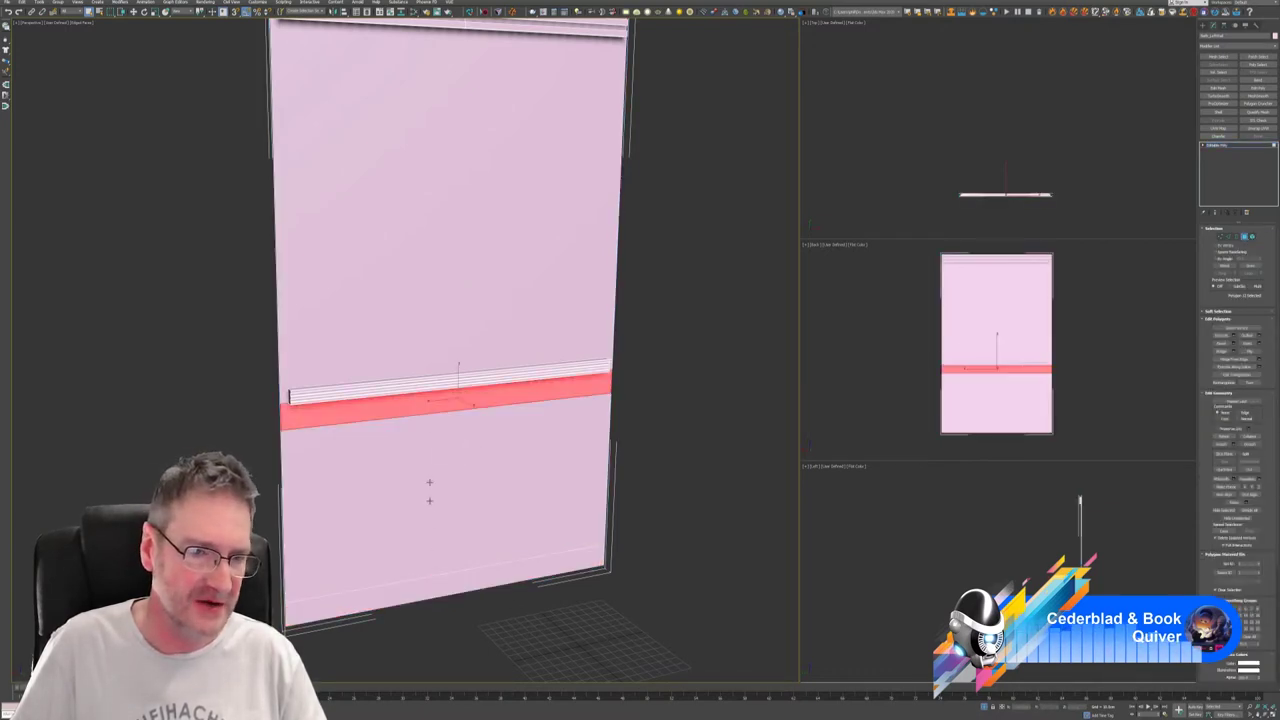
pyautogui.click(421, 582)
pyautogui.click(410, 405)
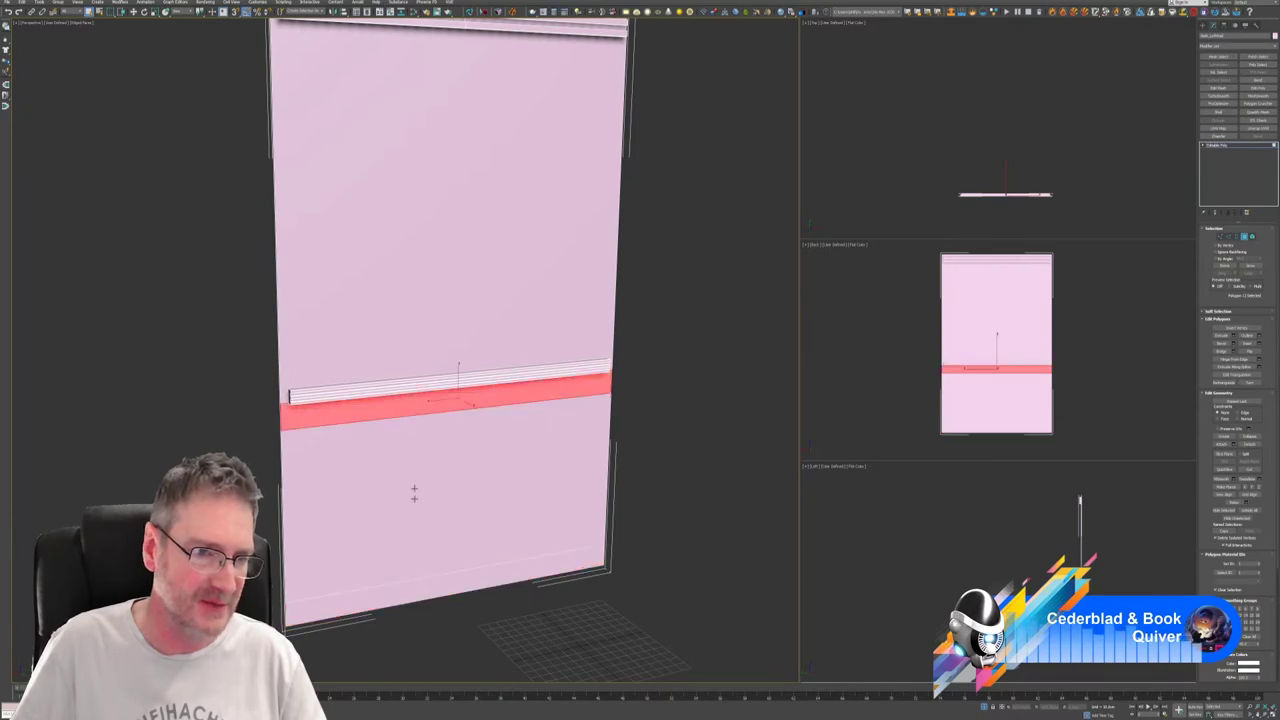
pyautogui.click(410, 592)
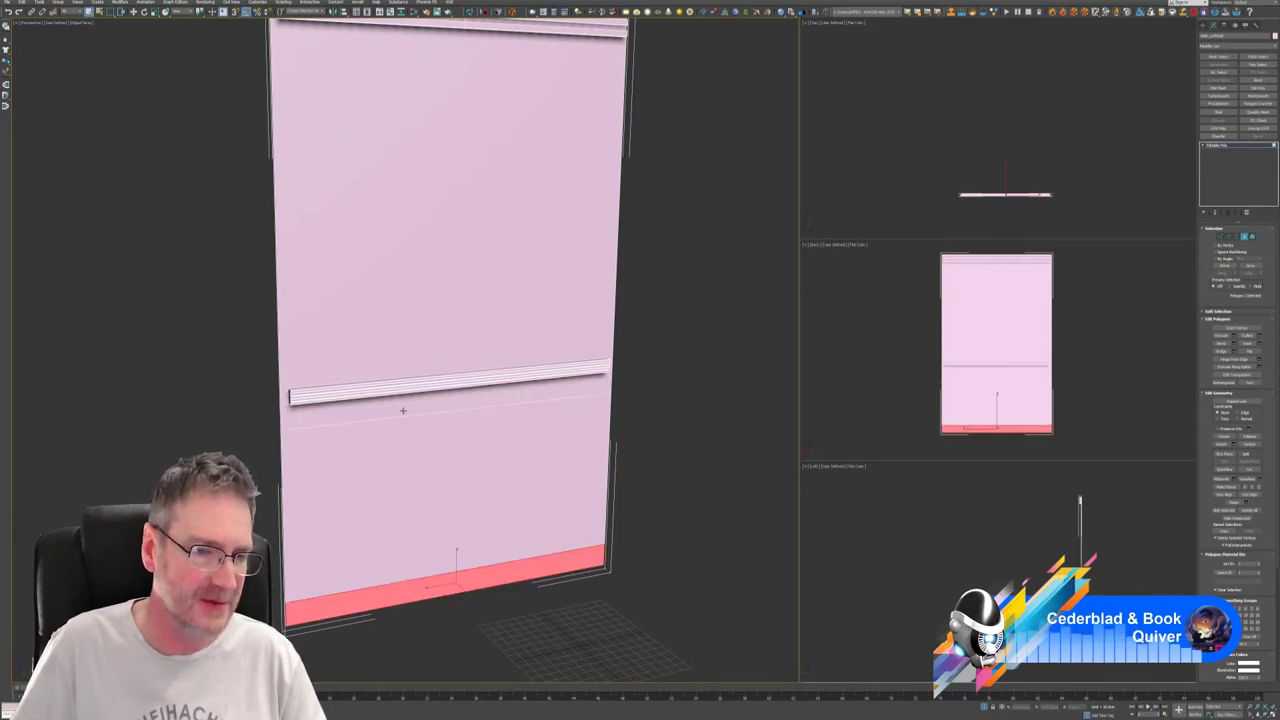
pyautogui.click(403, 410)
pyautogui.click(393, 590)
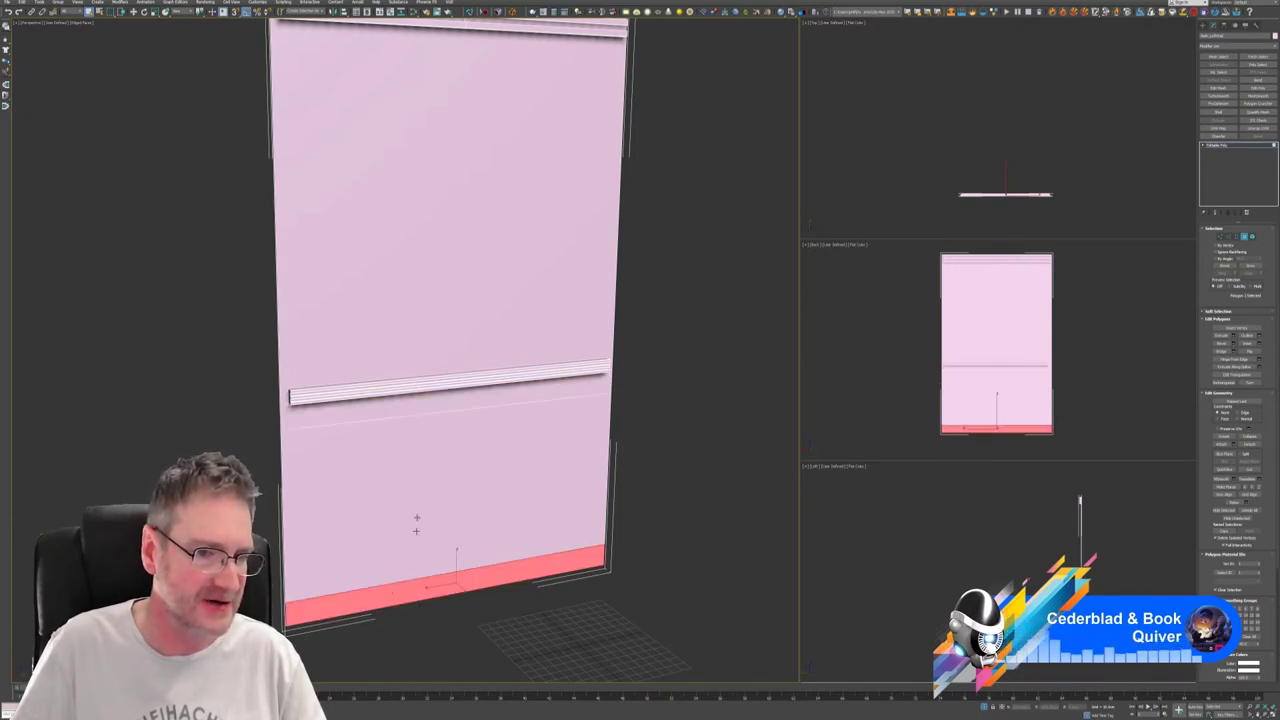
pyautogui.click(394, 418)
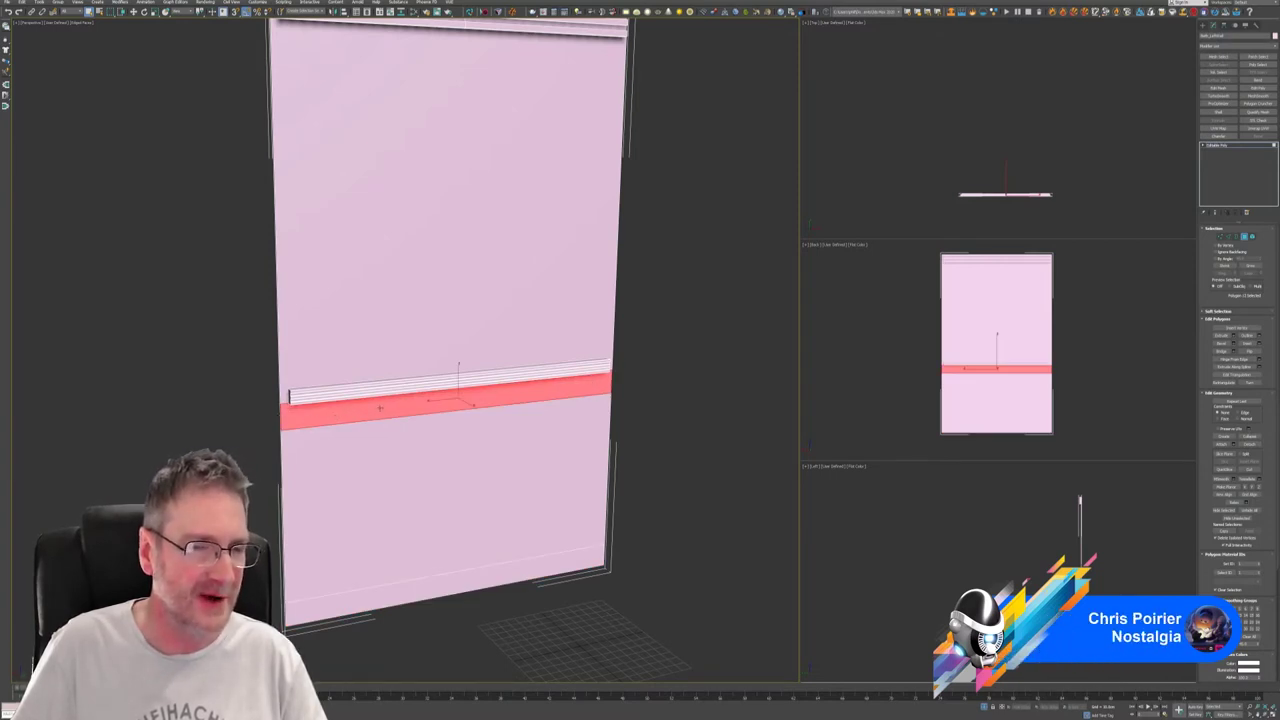
pyautogui.click(350, 592)
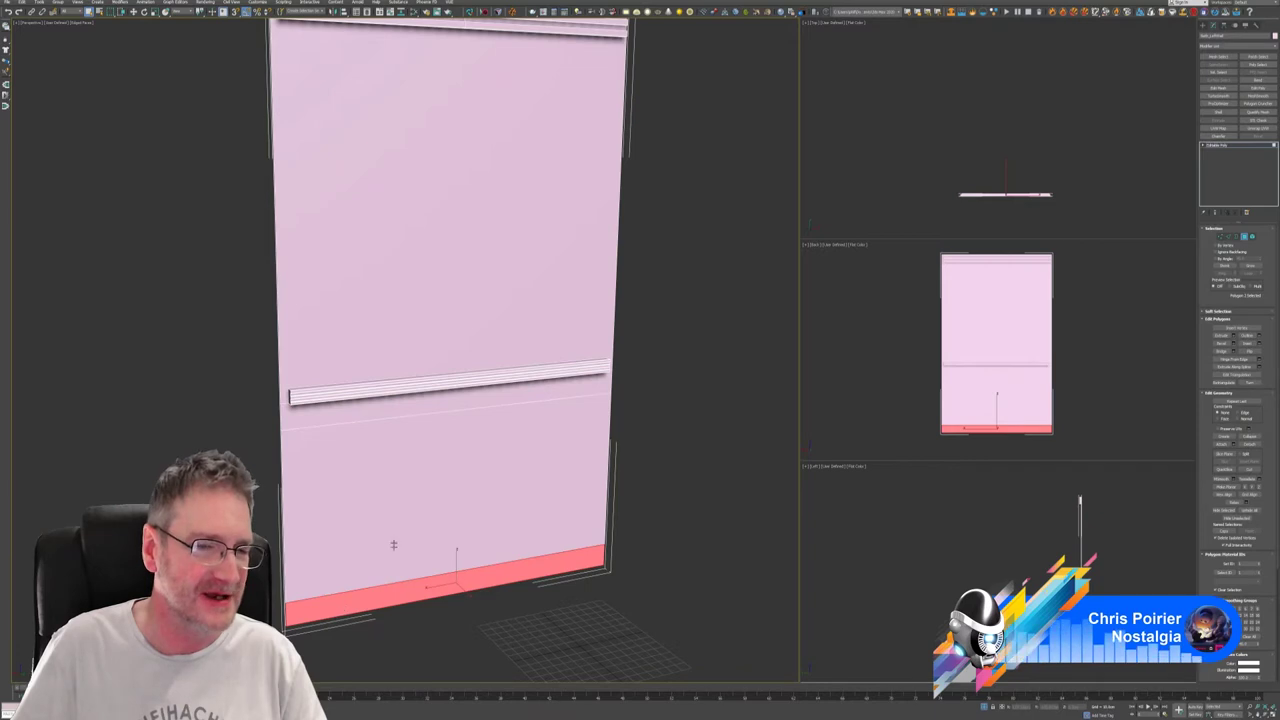
pyautogui.click(396, 504)
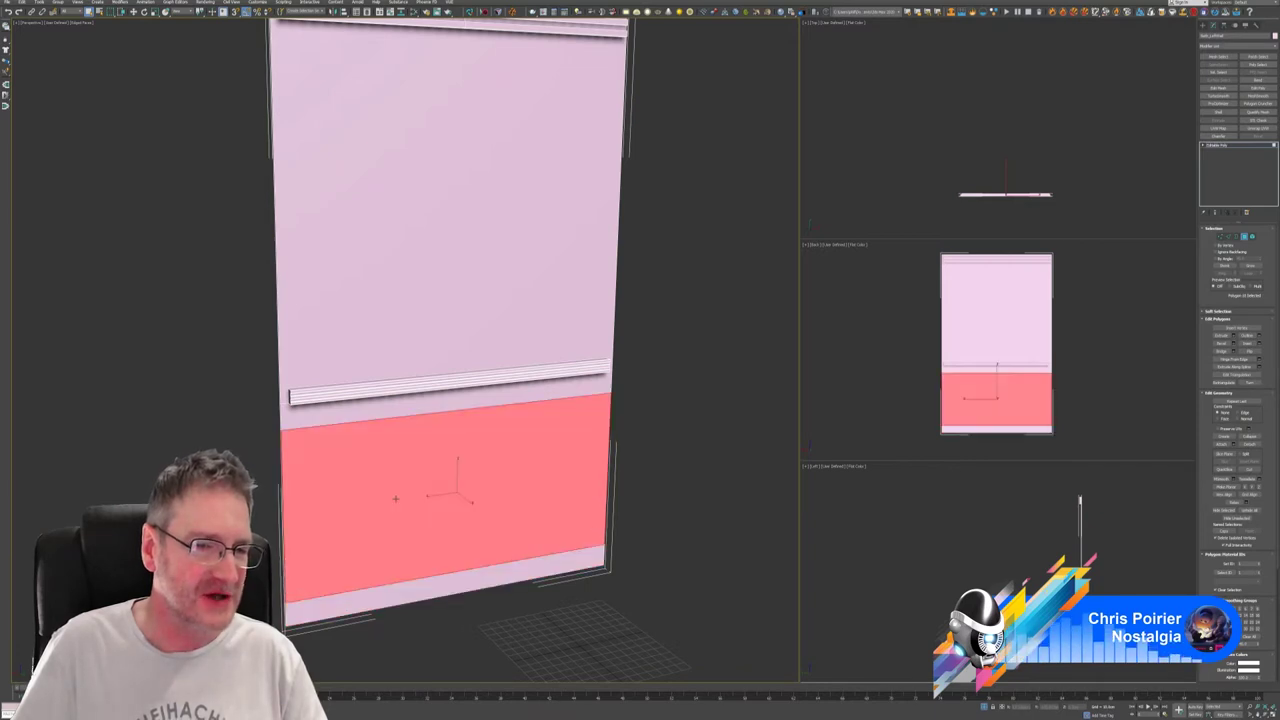
pyautogui.click(479, 227)
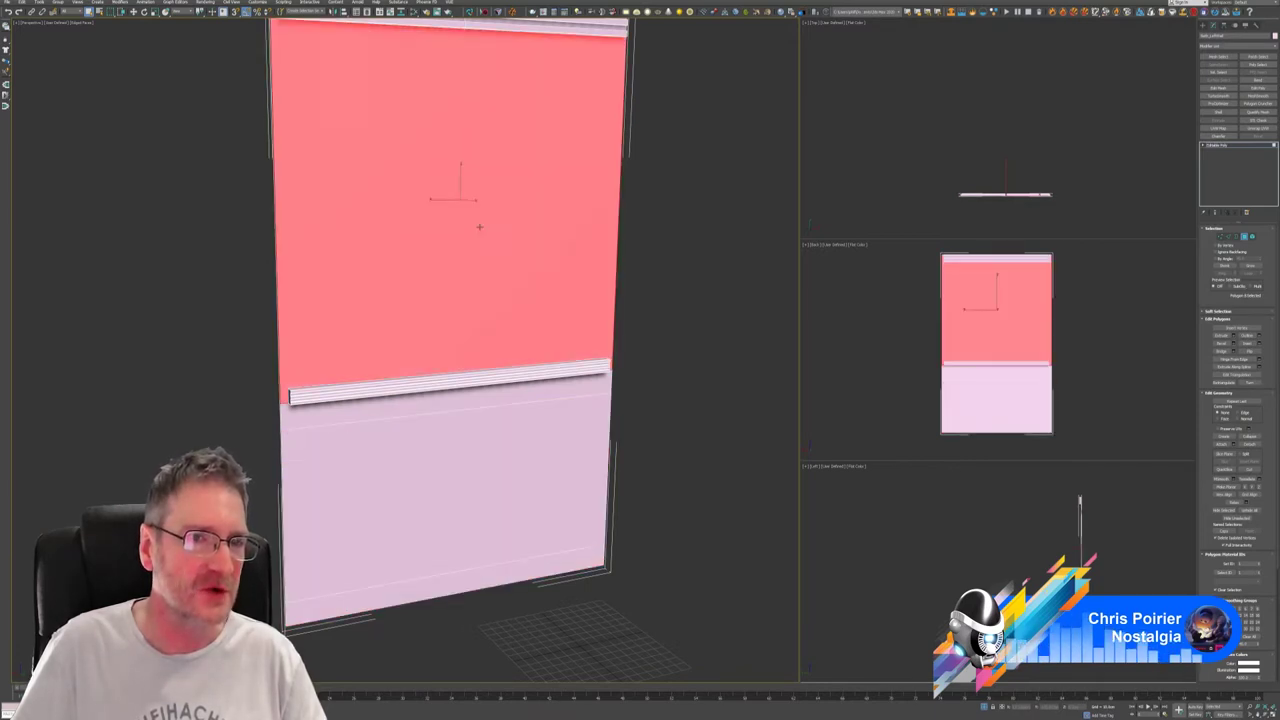
pyautogui.click(498, 381)
pyautogui.moveTo(543, 346); pyautogui.dragTo(545, 426, button='middle')
pyautogui.click(497, 108)
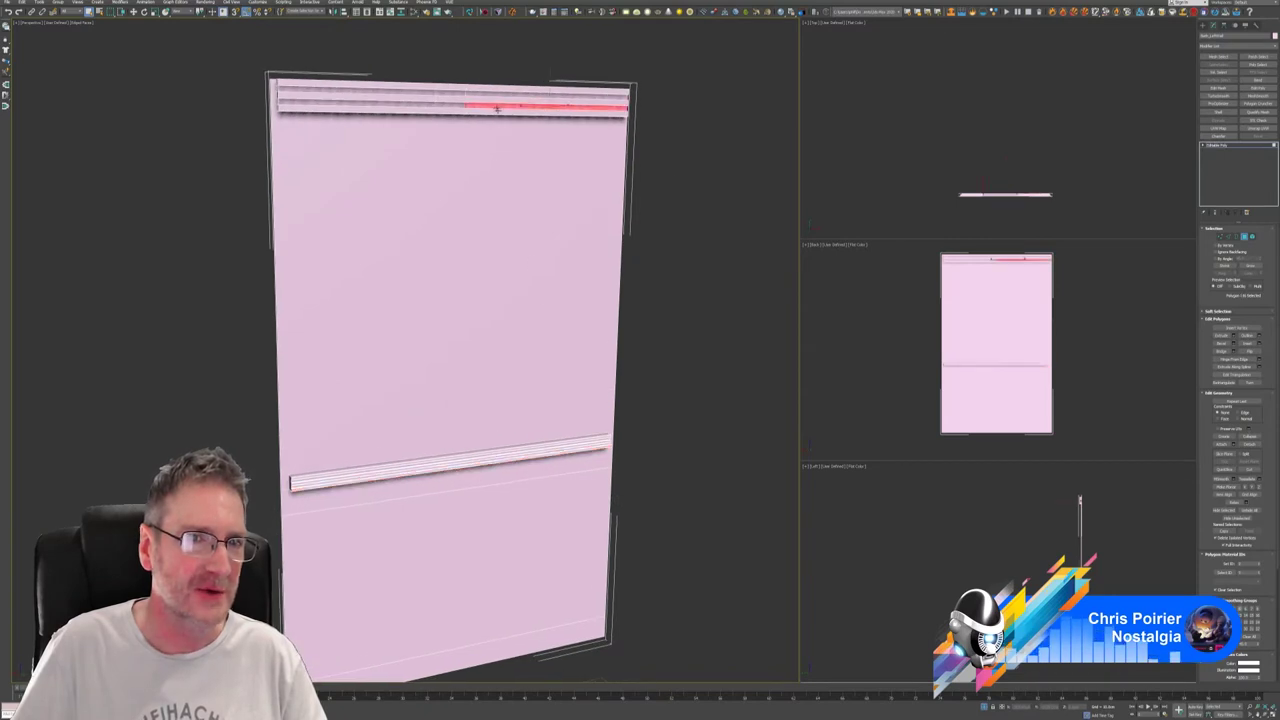
pyautogui.press('4')
pyautogui.moveTo(651, 309); pyautogui.dragTo(644, 284, button='middle')
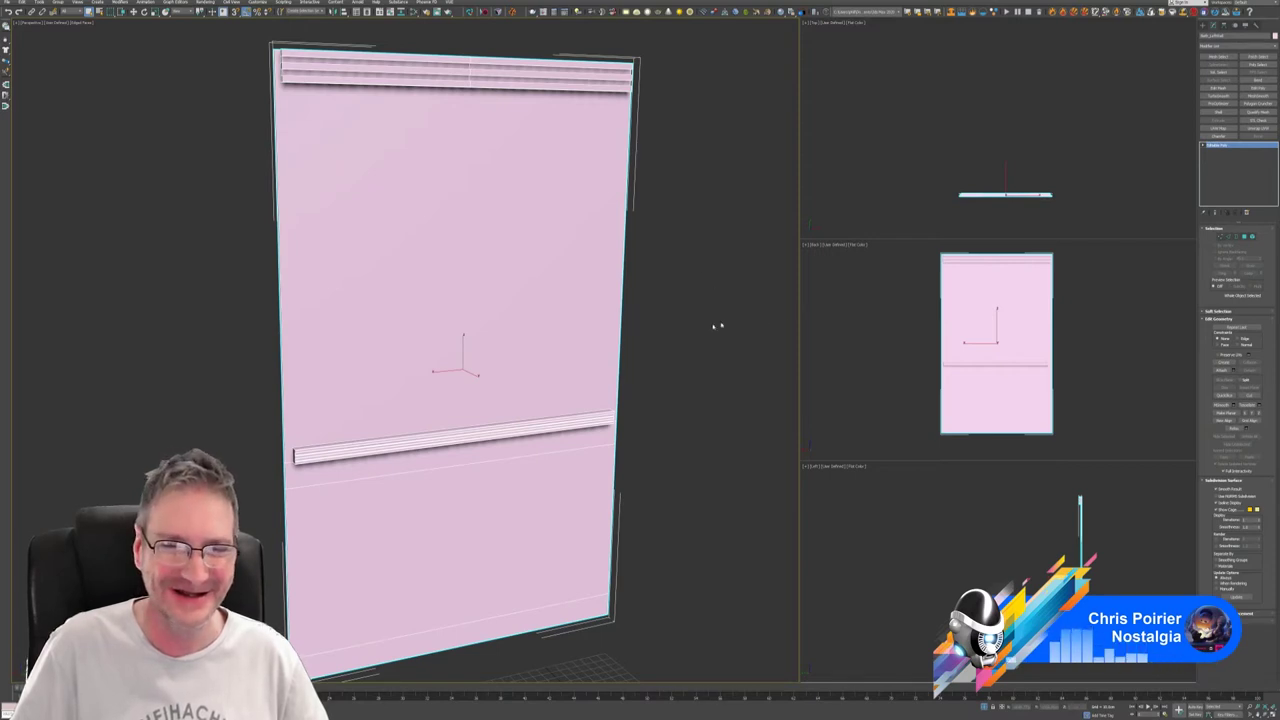
# Switch to Polygon level and select the top moulding rail's polygons.
pyautogui.moveTo(660, 271); pyautogui.dragTo(653, 262, button='middle')
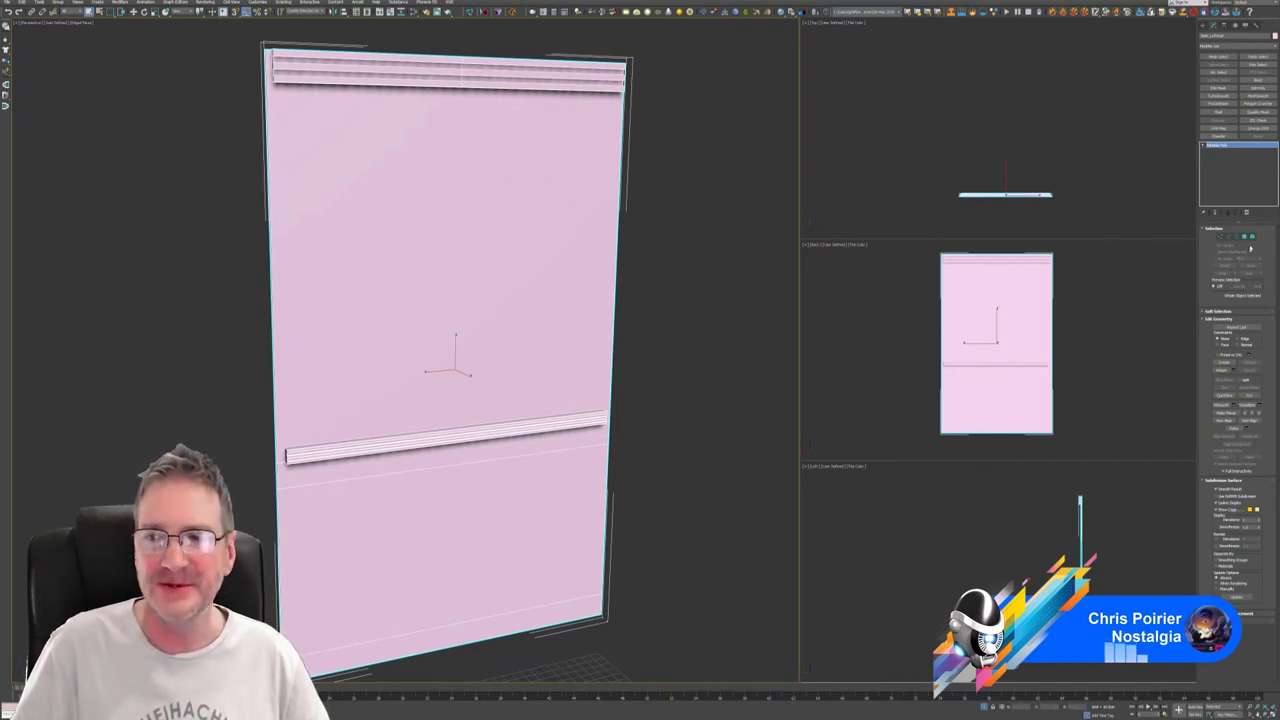
pyautogui.click(1251, 237)
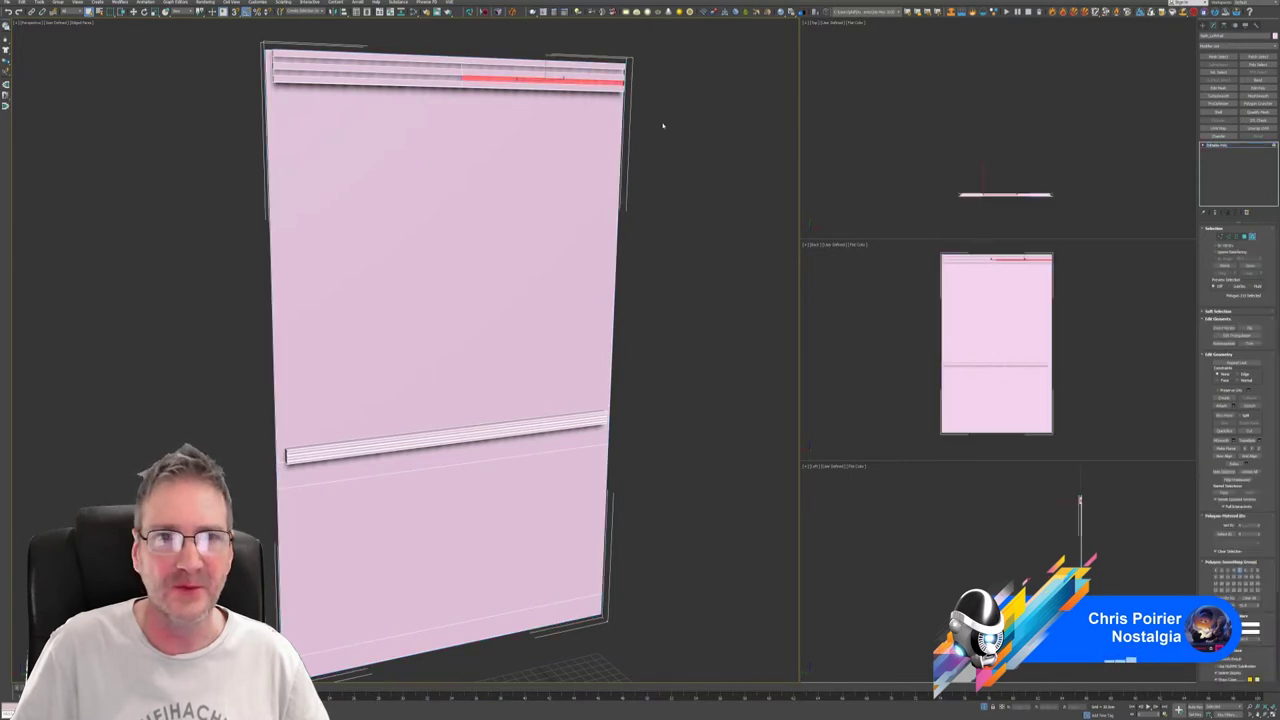
pyautogui.click(589, 88)
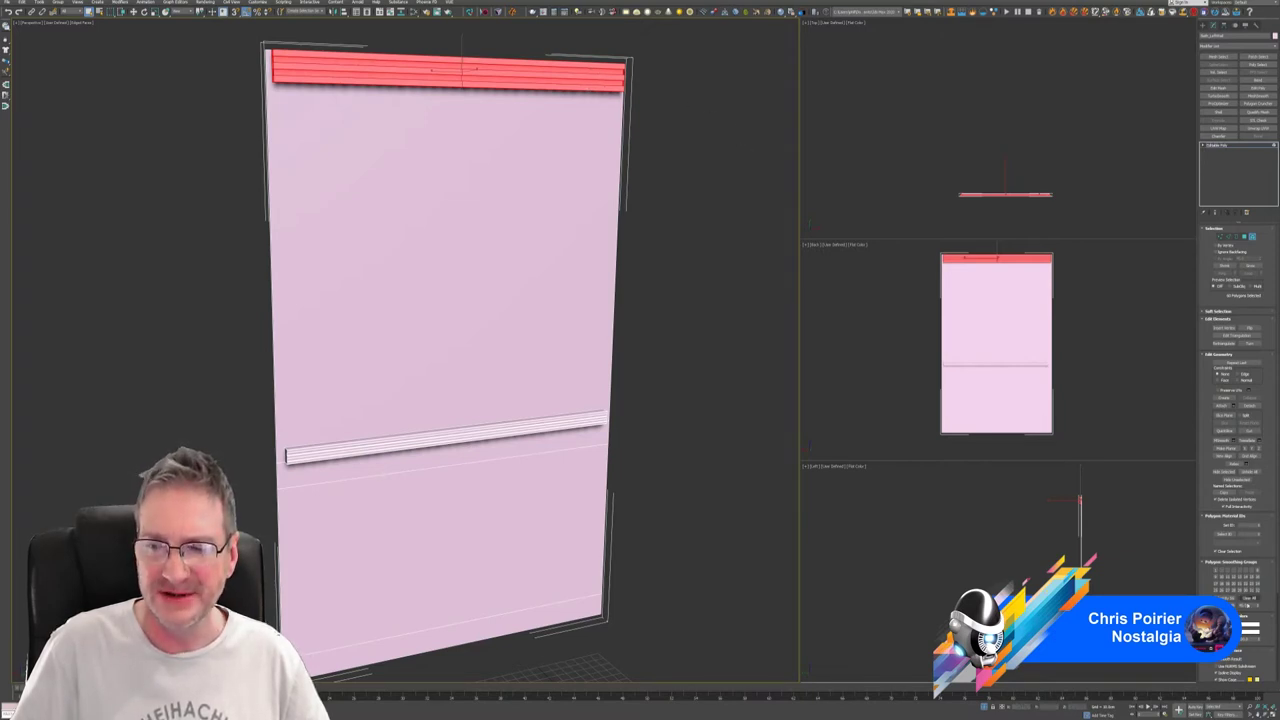
# Give the selected top rail polygons a saturated blue vertex colour.
pyautogui.click(1250, 679)
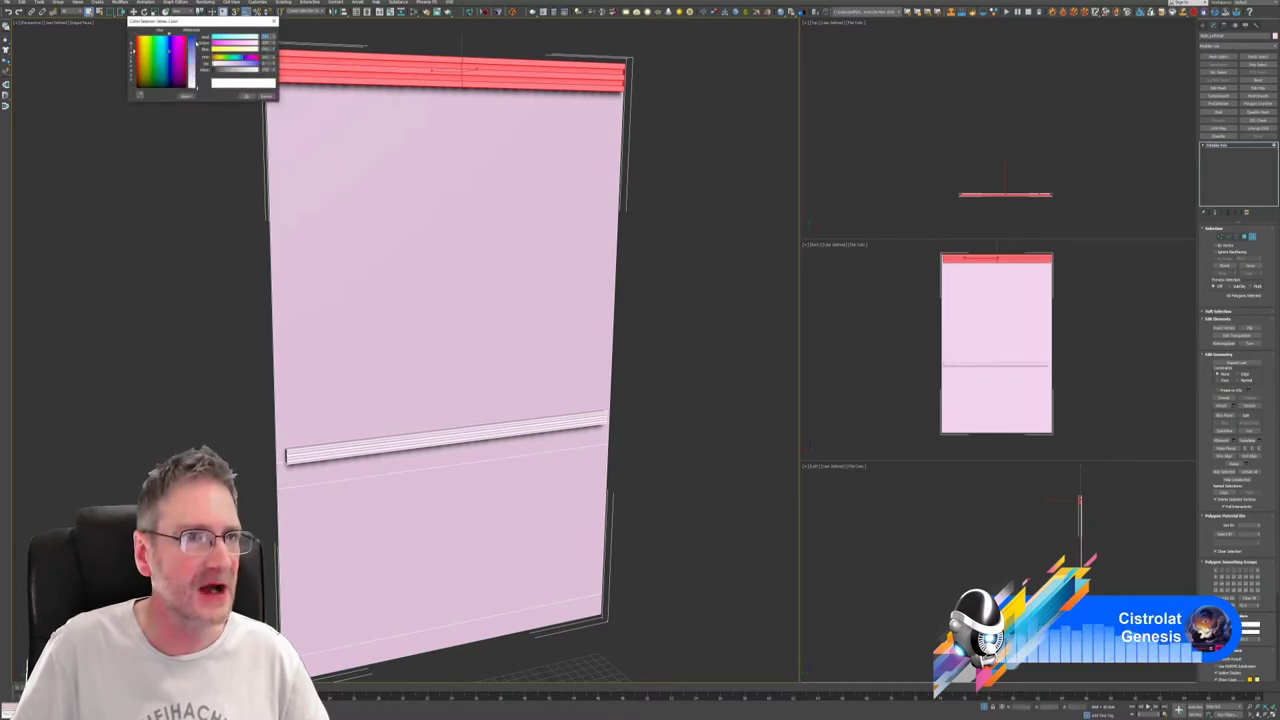
pyautogui.click(169, 40)
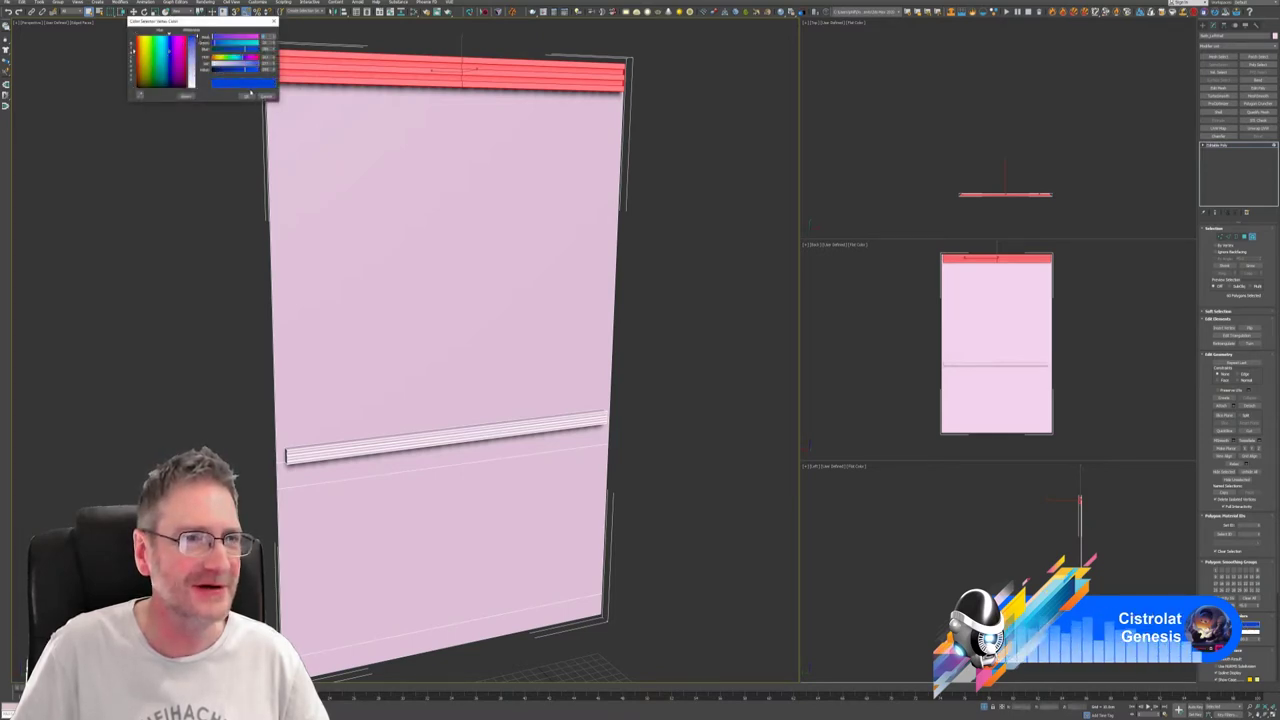
pyautogui.click(248, 98)
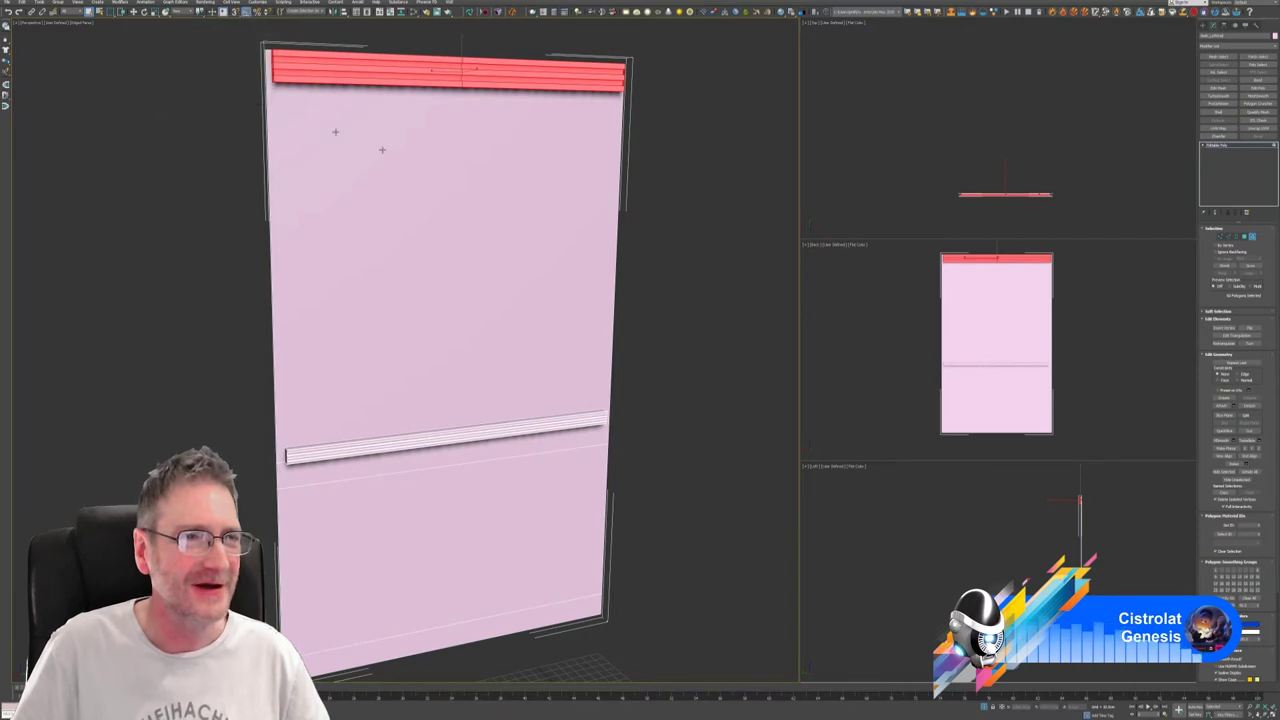
# Select both the lower and top rails and recolour them a lighter blue-purple.
pyautogui.click(473, 430)
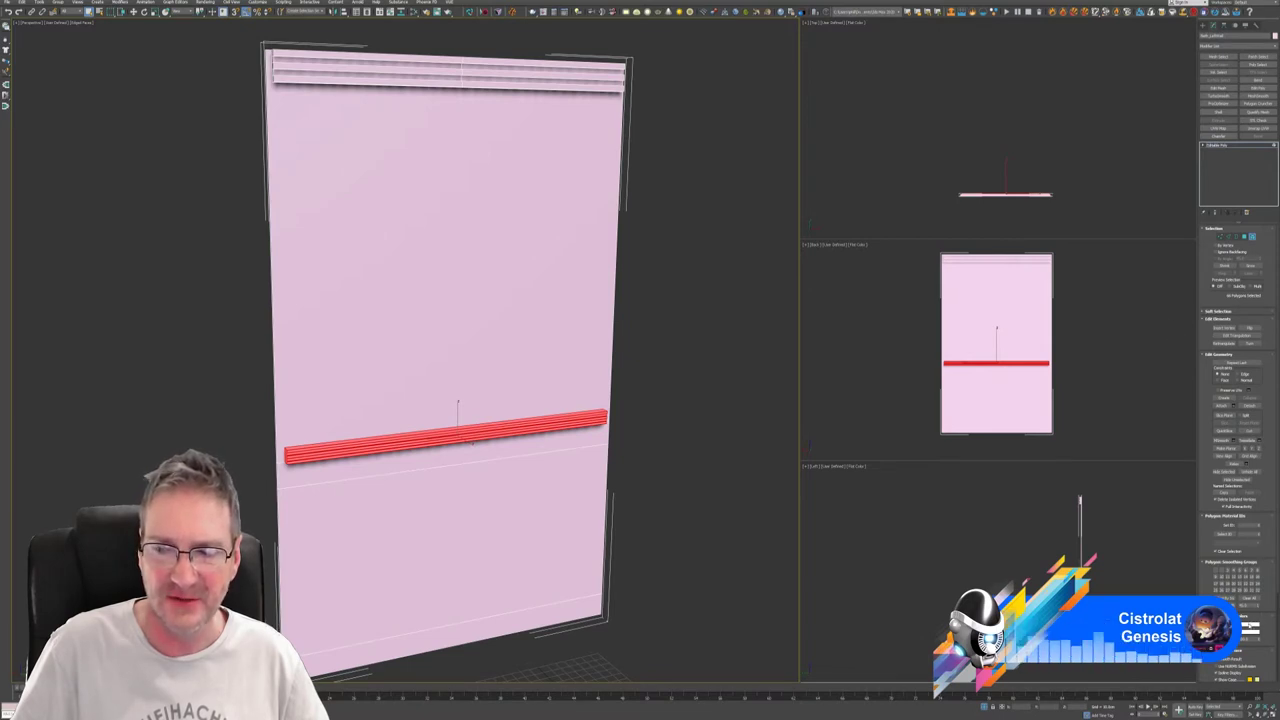
pyautogui.keyDown('ctrl'); pyautogui.click(481, 75); pyautogui.keyUp('ctrl')
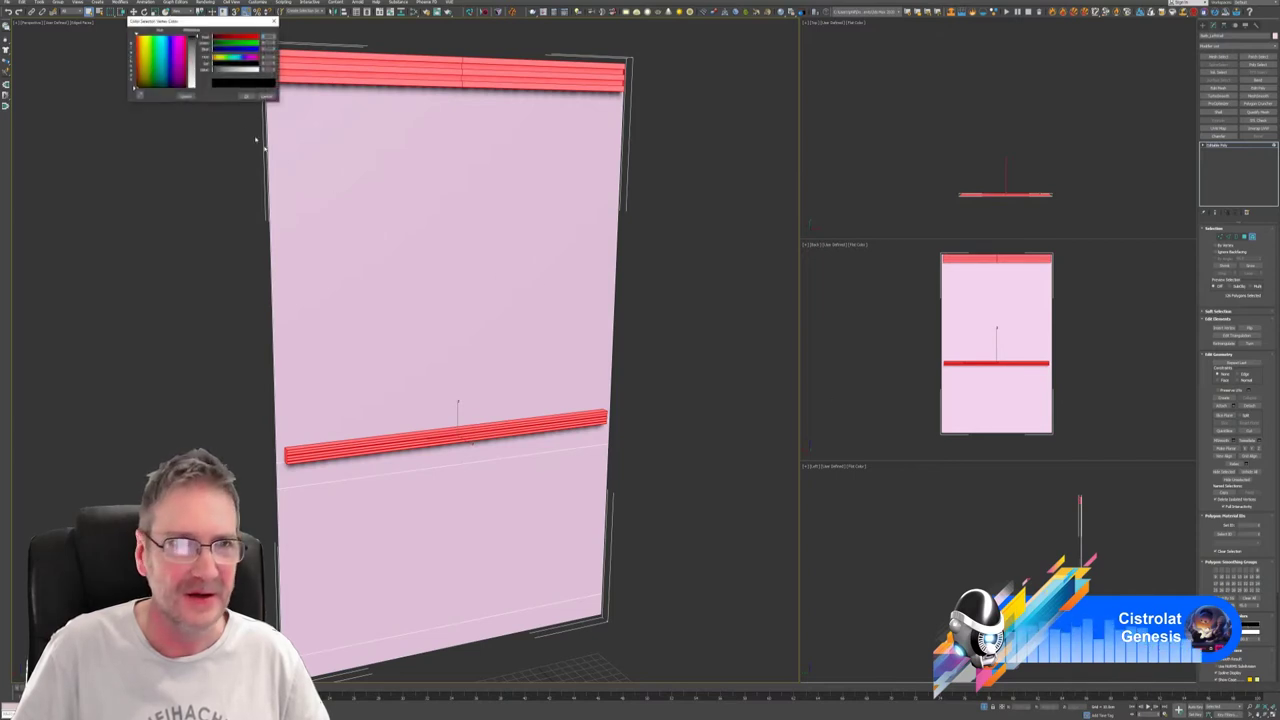
pyautogui.click(178, 45)
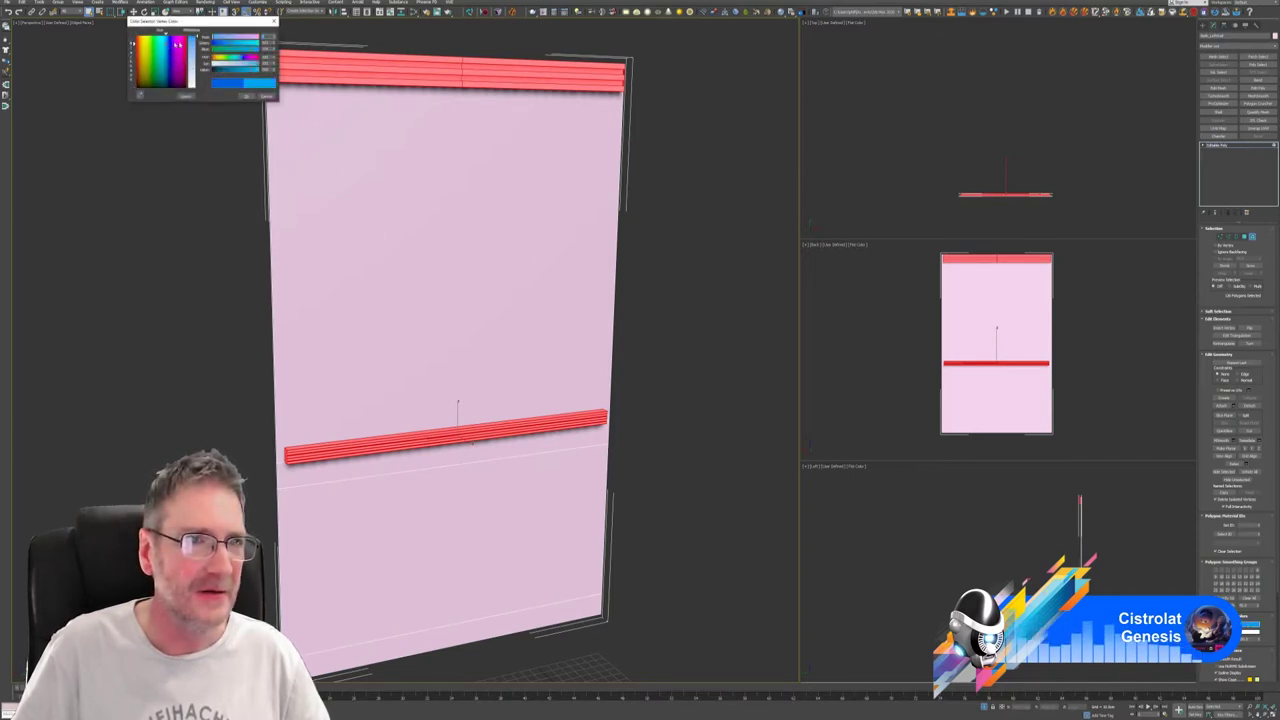
pyautogui.moveTo(172, 45); pyautogui.dragTo(184, 40)
pyautogui.click(171, 42)
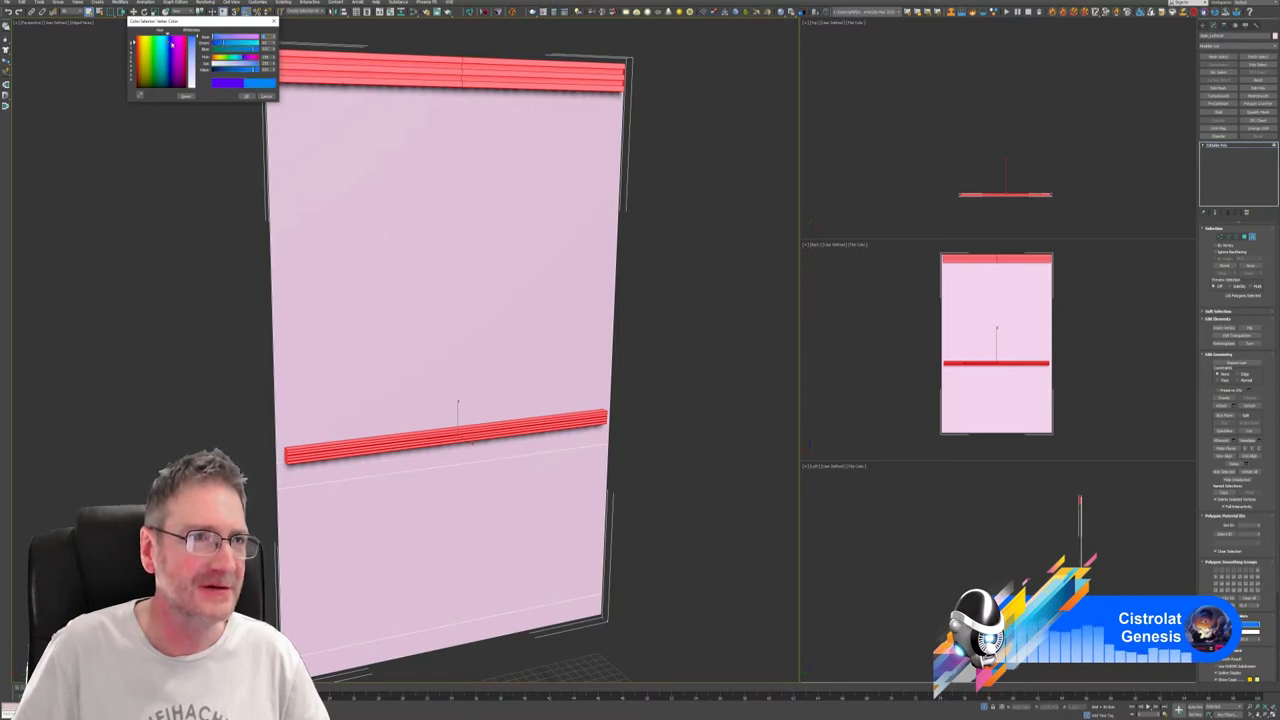
pyautogui.click(246, 96)
pyautogui.click(523, 234)
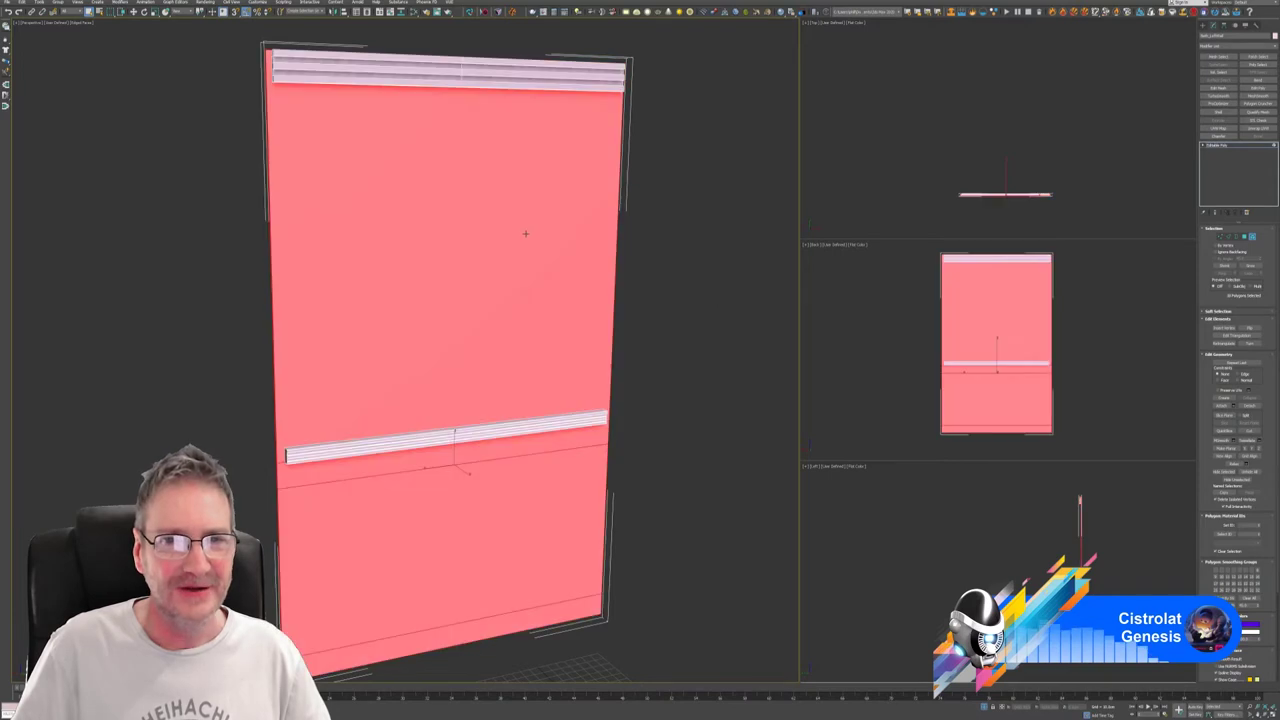
# Select the large upper panel face and set its vertex colour to cyan.
pyautogui.click(1244, 236)
pyautogui.click(533, 236)
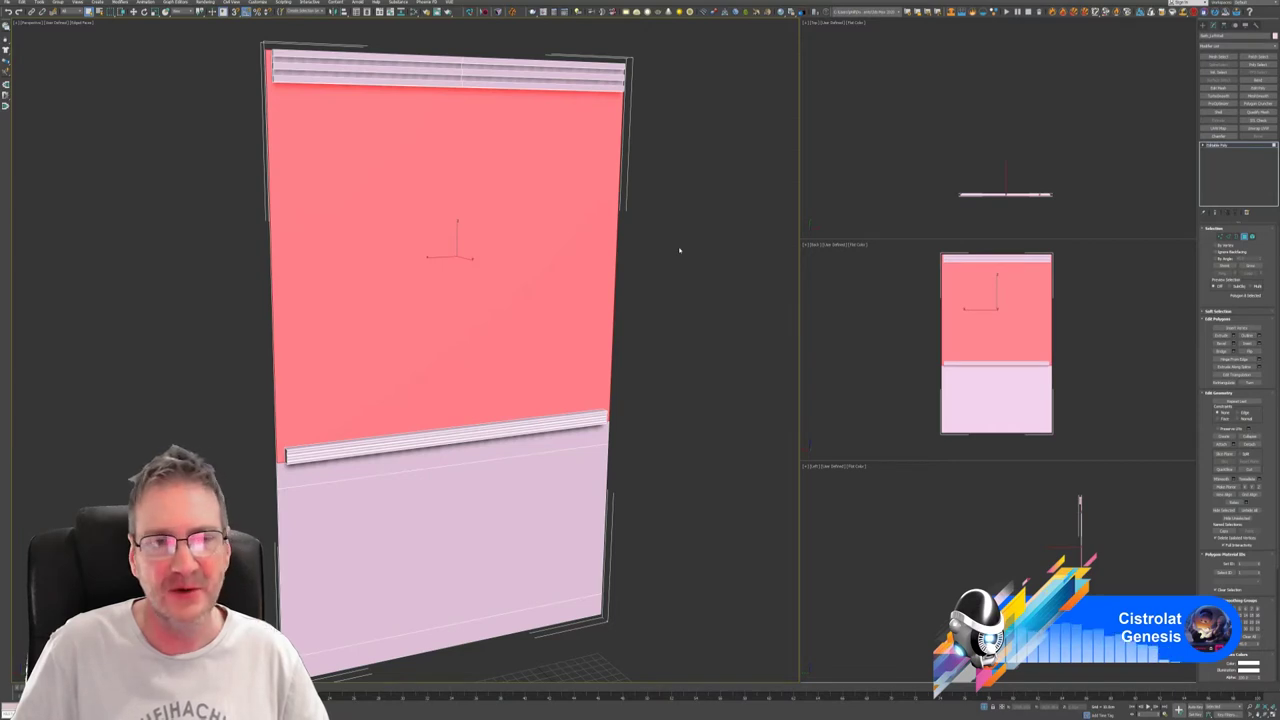
pyautogui.click(1248, 664)
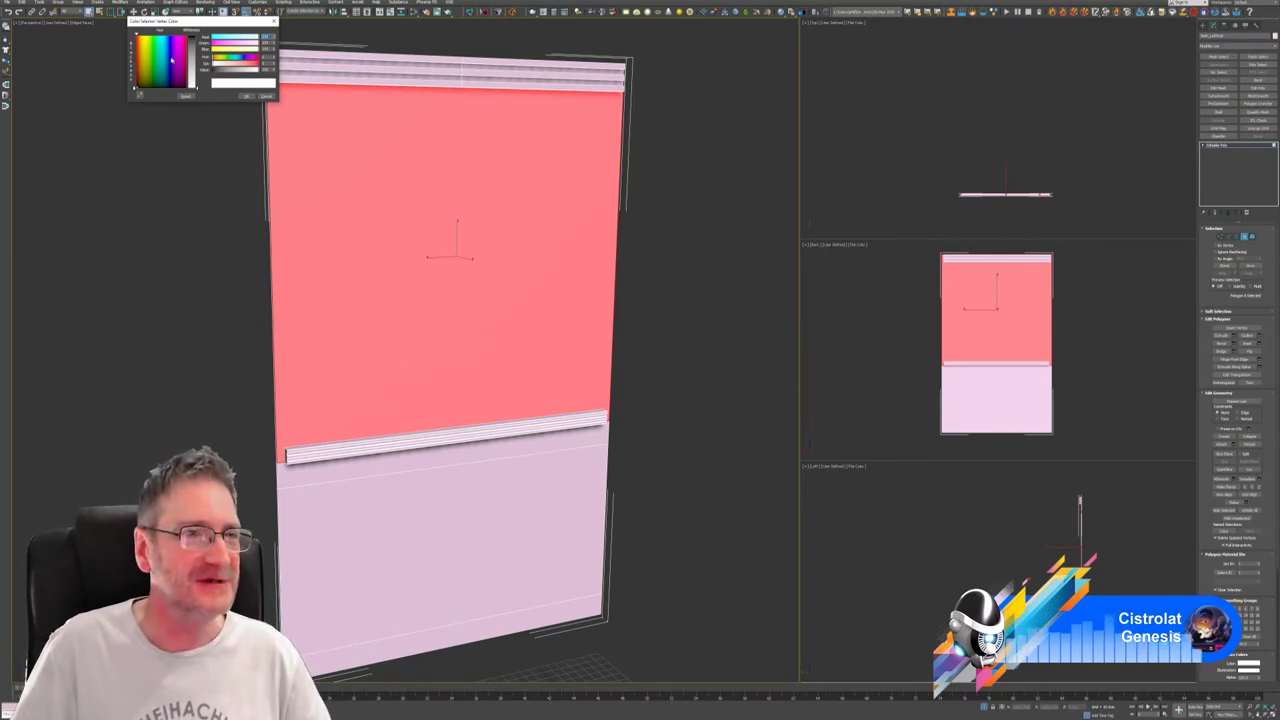
pyautogui.moveTo(165, 50); pyautogui.dragTo(160, 52)
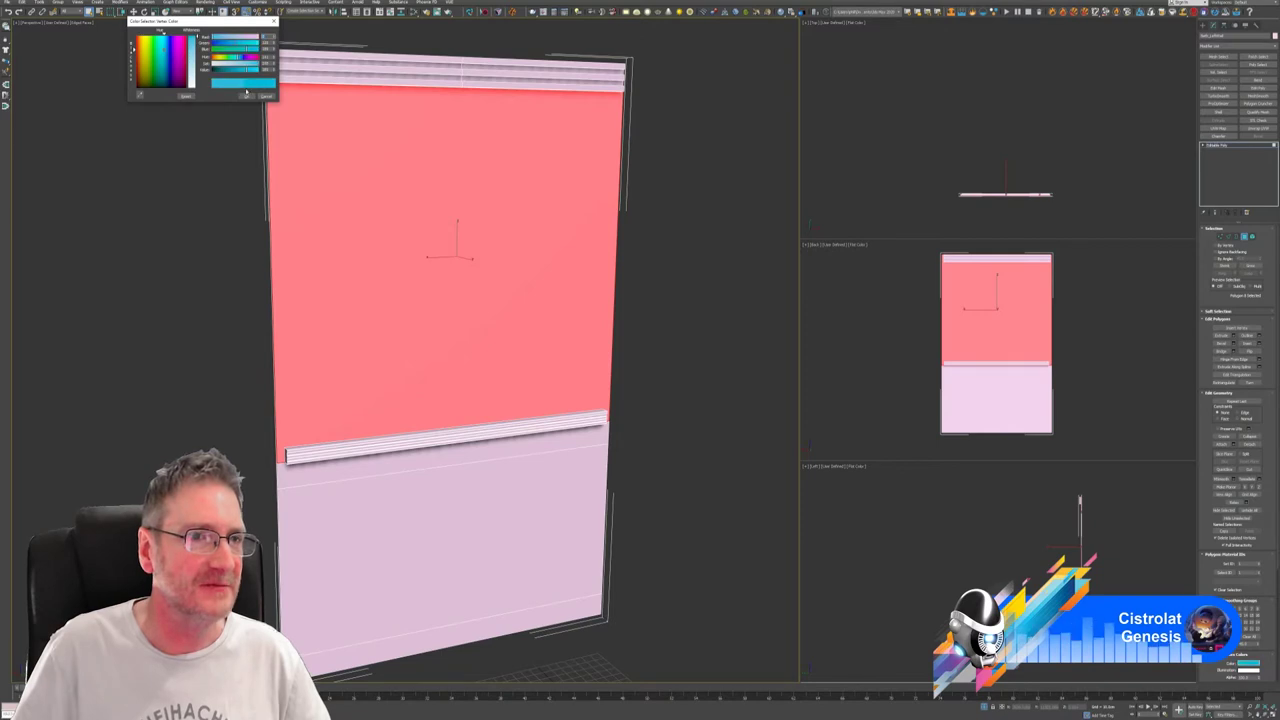
pyautogui.click(248, 96)
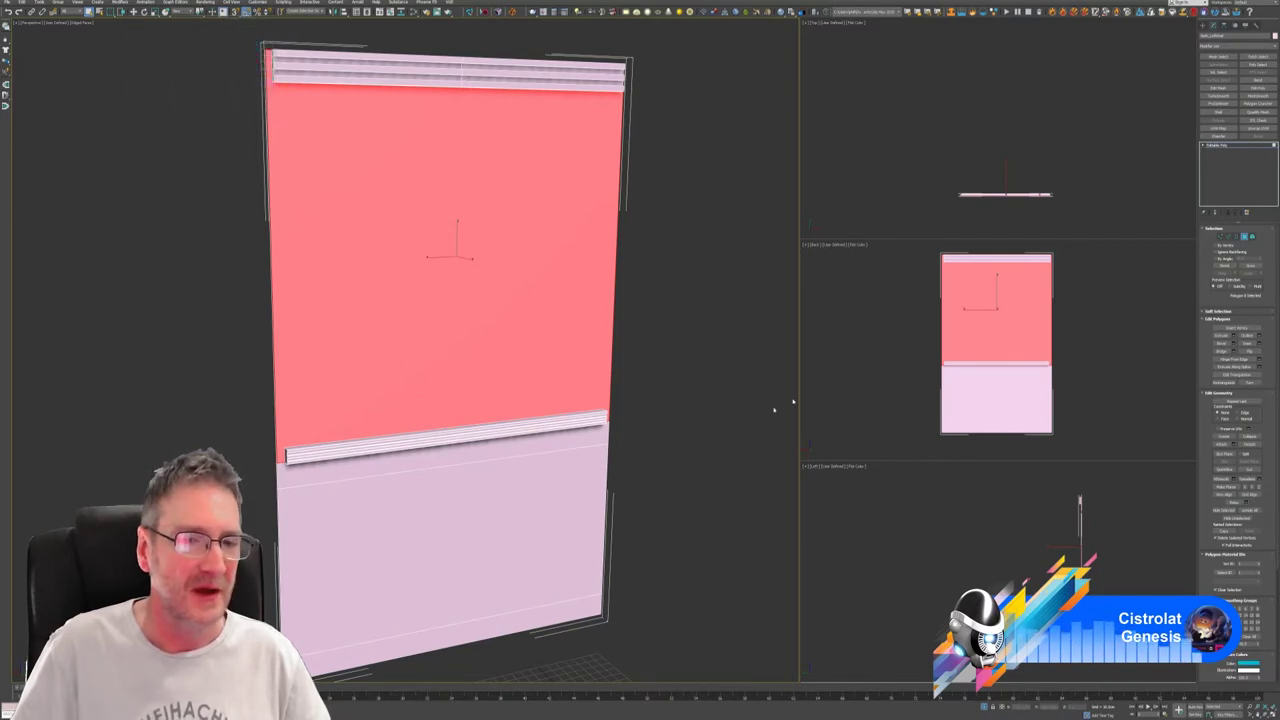
pyautogui.click(542, 450)
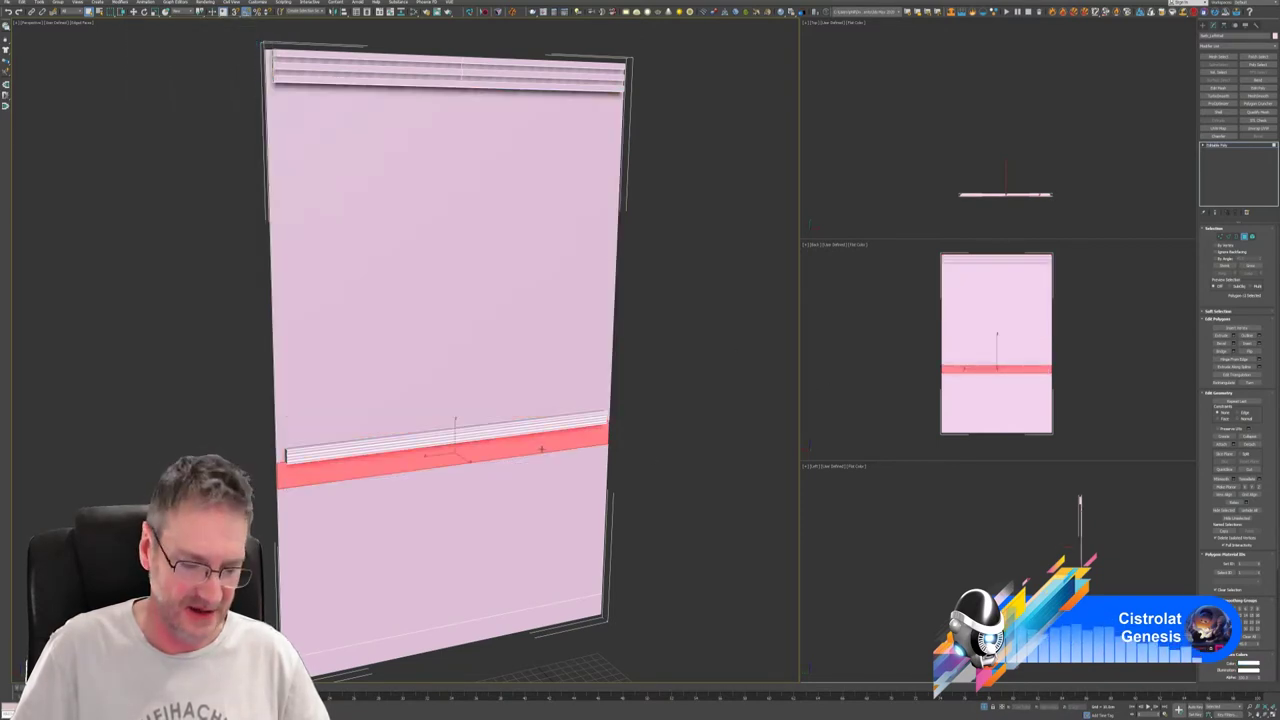
# Colour both thin strips, the one under the lower rail and the bottom one, green.
pyautogui.keyDown('ctrl'); pyautogui.click(570, 612); pyautogui.keyUp('ctrl')
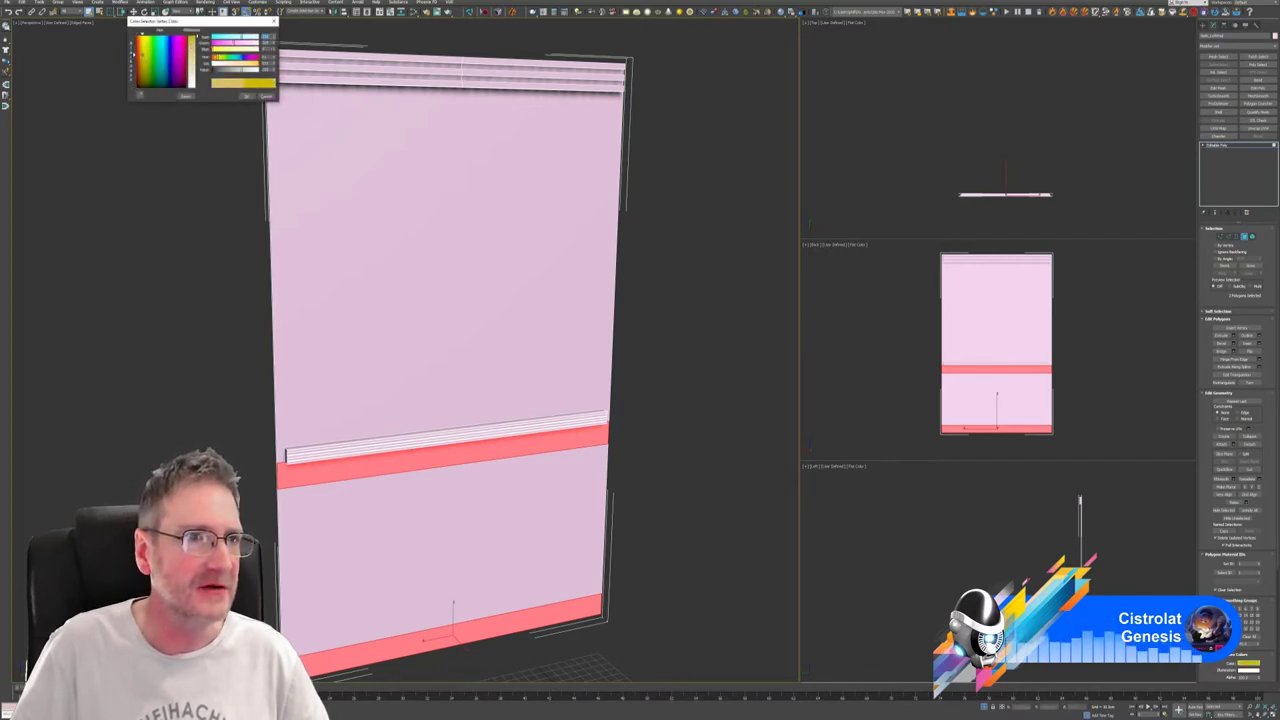
pyautogui.moveTo(190, 60); pyautogui.dragTo(190, 40)
pyautogui.click(170, 58)
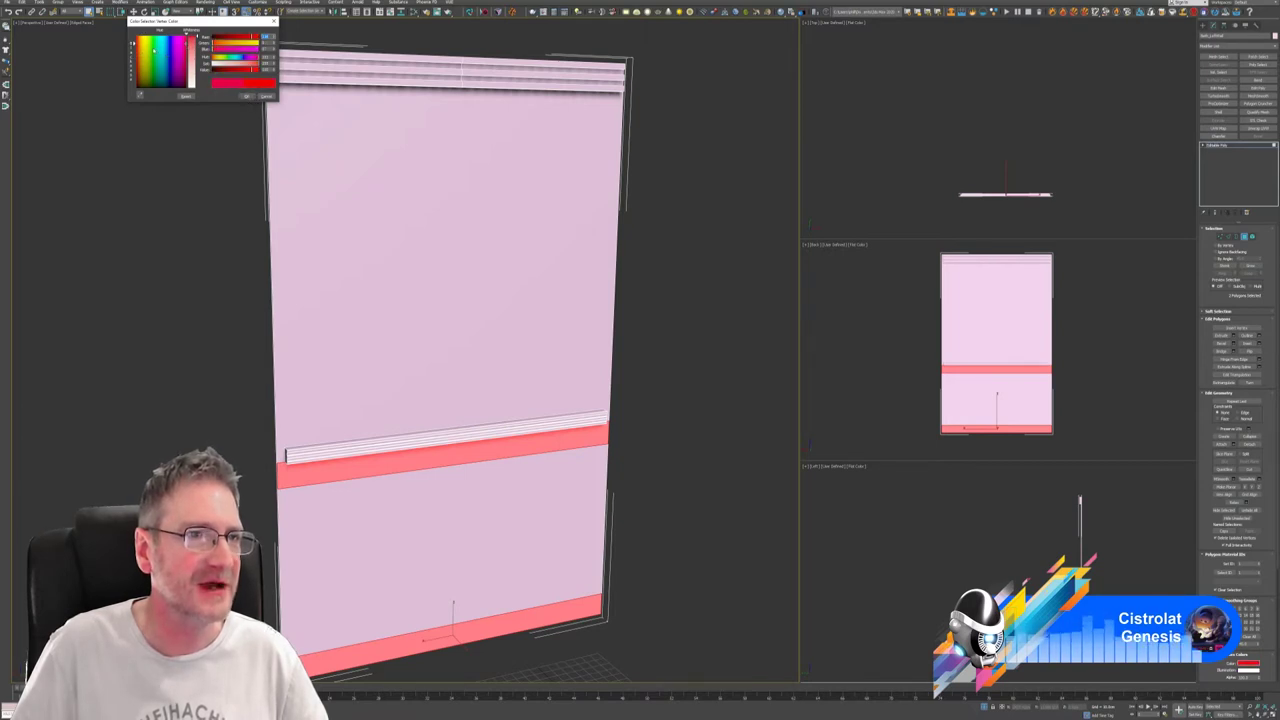
pyautogui.click(246, 96)
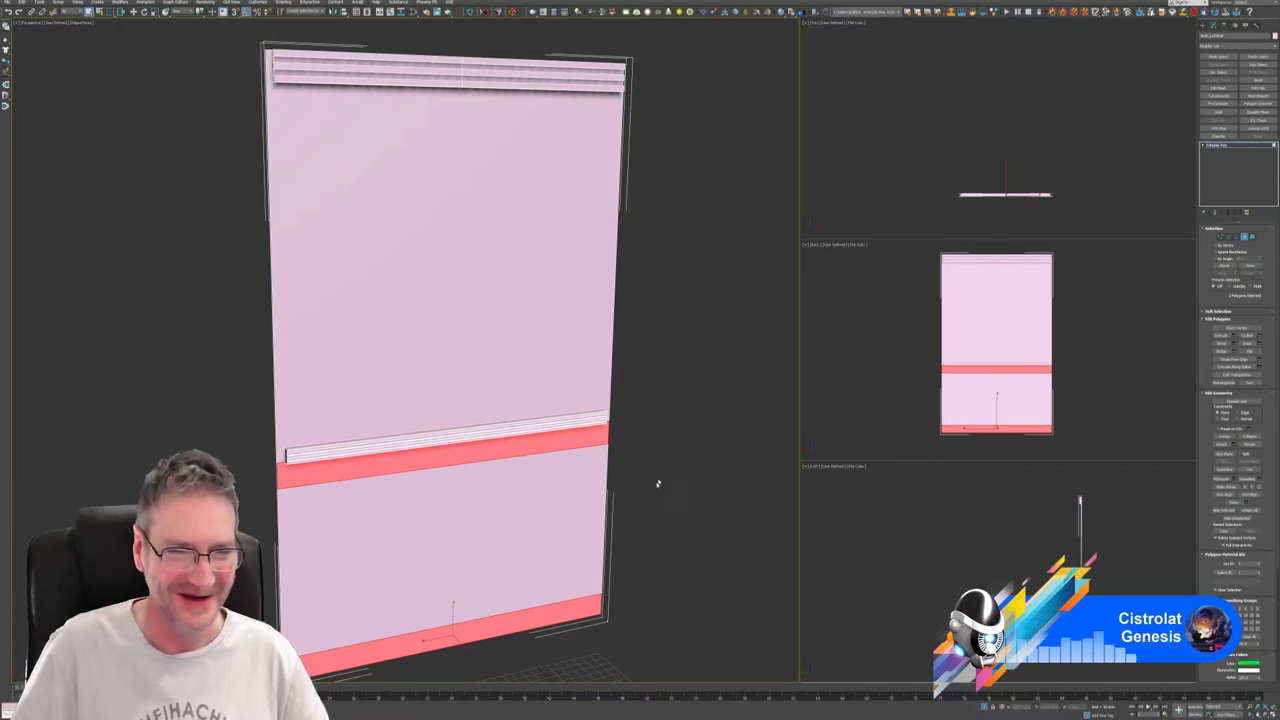
# Select the lower panel face and give it a grey vertex colour.
pyautogui.click(566, 501)
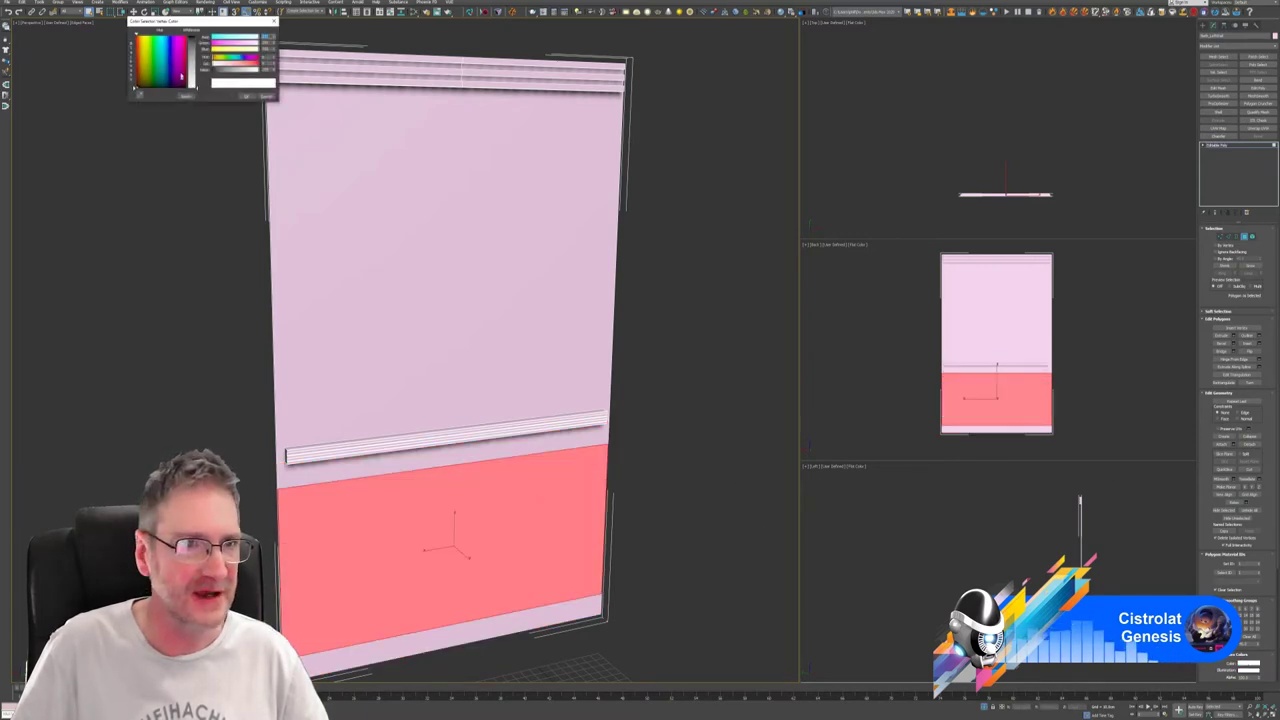
pyautogui.moveTo(191, 63); pyautogui.dragTo(195, 57)
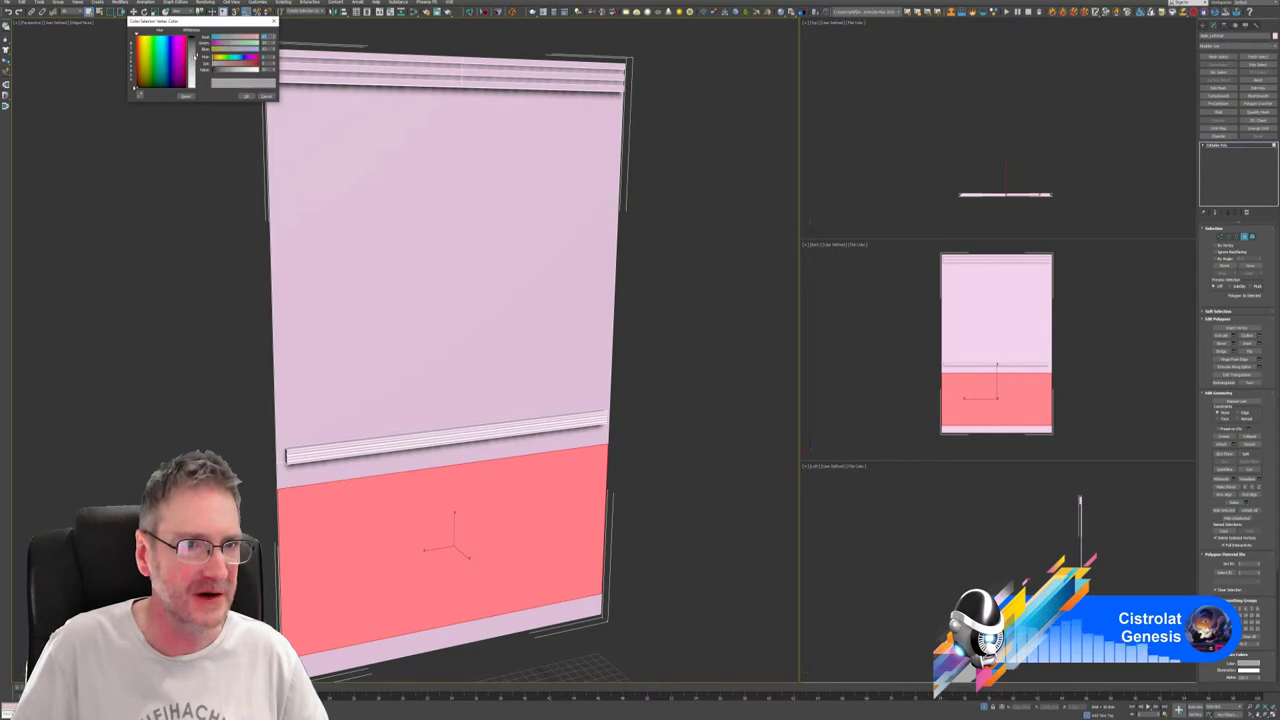
pyautogui.click(242, 97)
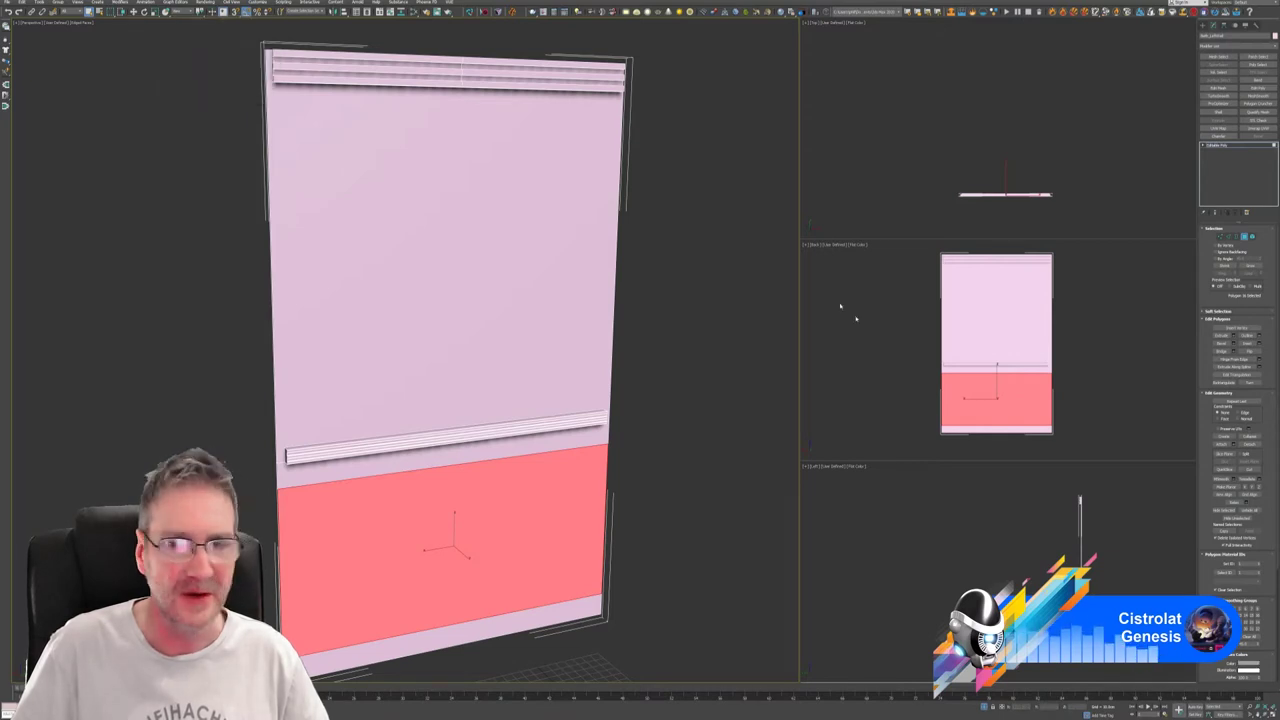
# Return to object level and enable Vertex Channel Display in the wall's Object Properties.
pyautogui.click(1248, 237)
pyautogui.scroll(1, 694, 257)
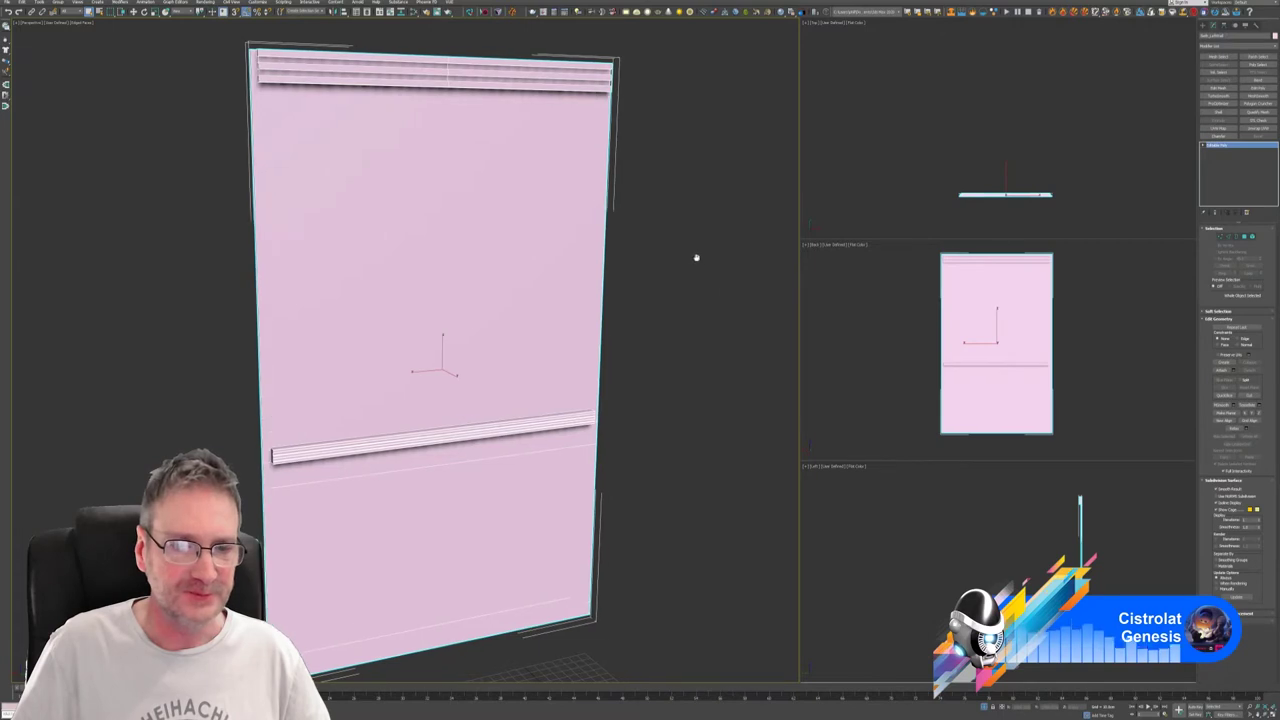
pyautogui.rightClick(323, 200)
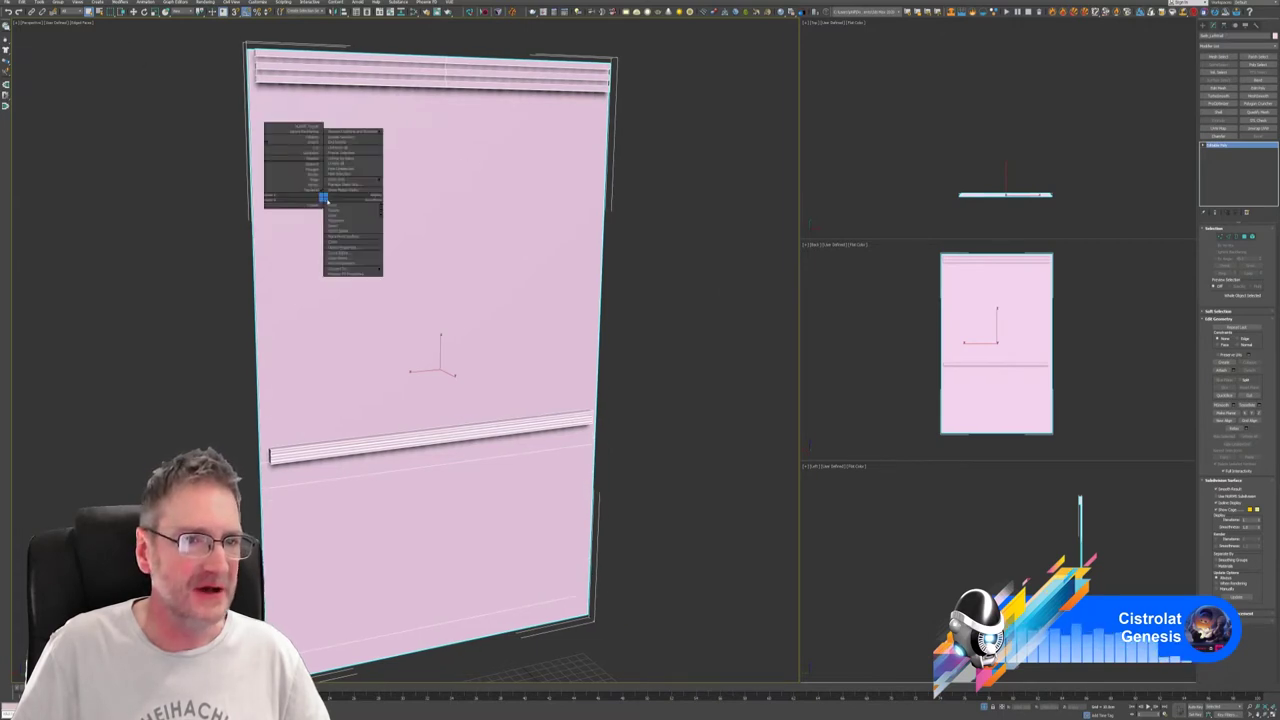
pyautogui.click(350, 250)
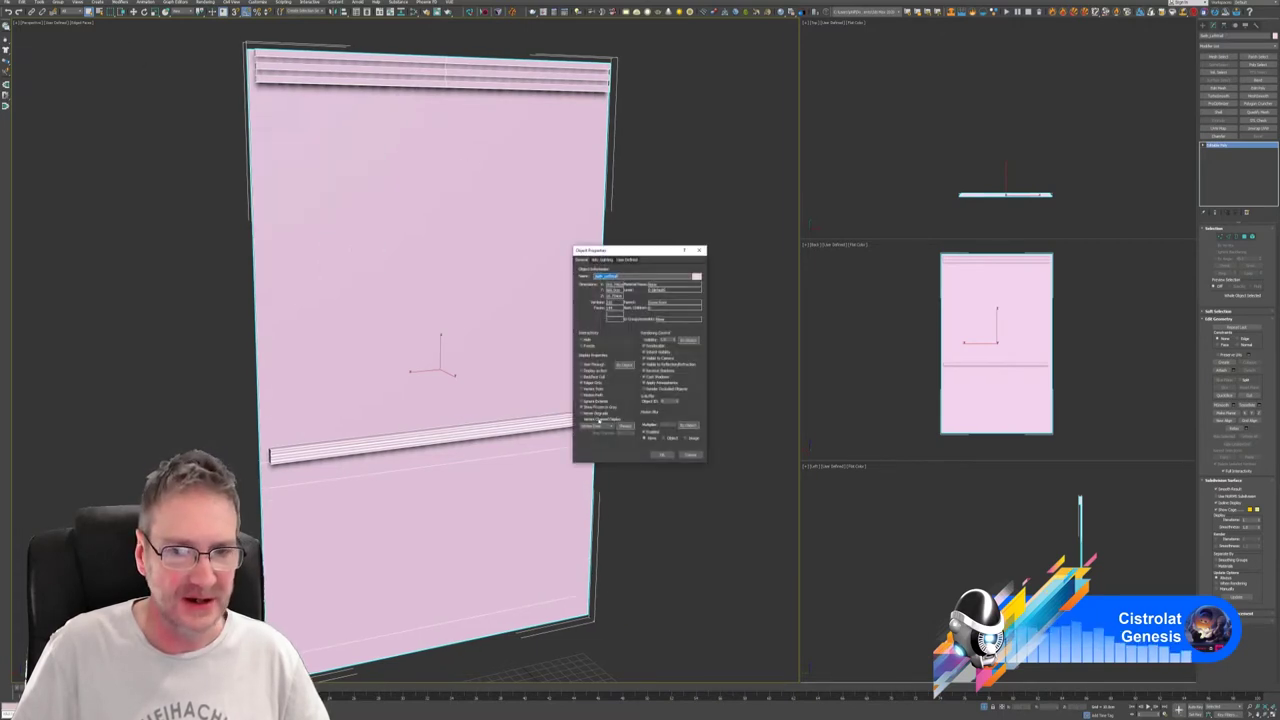
pyautogui.click(597, 421)
pyautogui.click(661, 455)
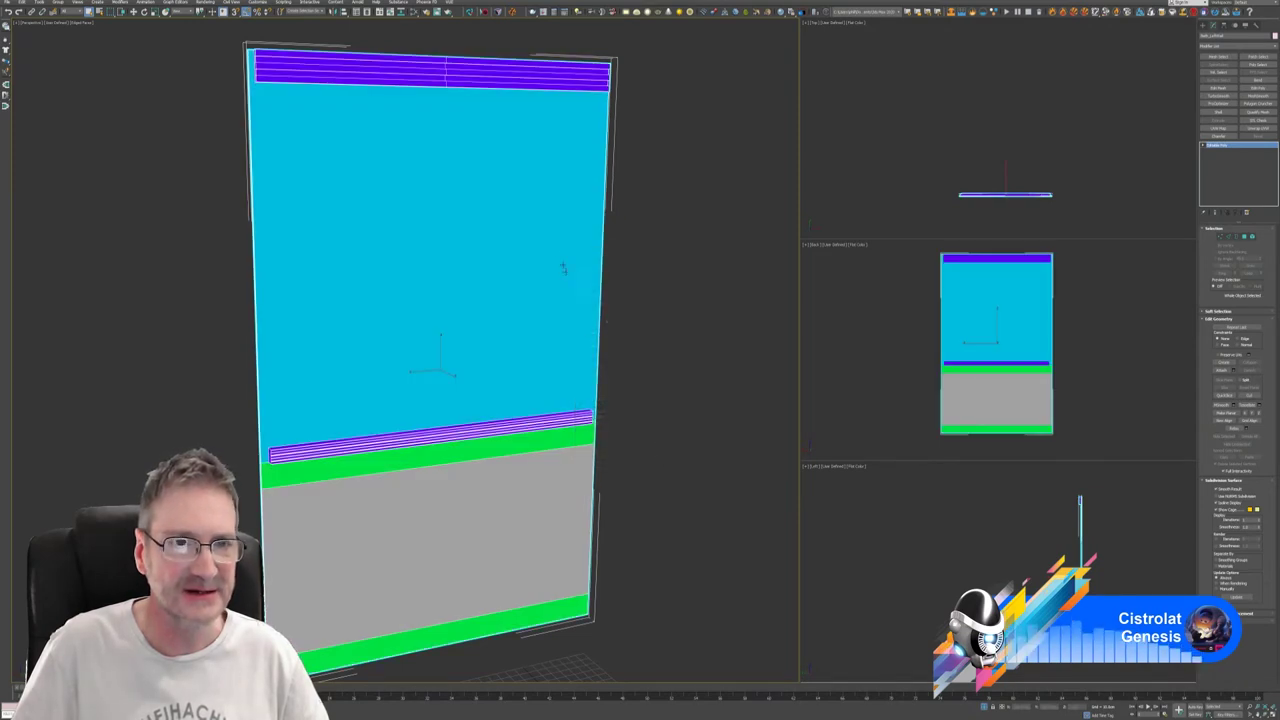
pyautogui.keyDown('alt'); pyautogui.moveTo(653, 268); pyautogui.dragTo(640, 272, button='middle'); pyautogui.keyUp('alt')
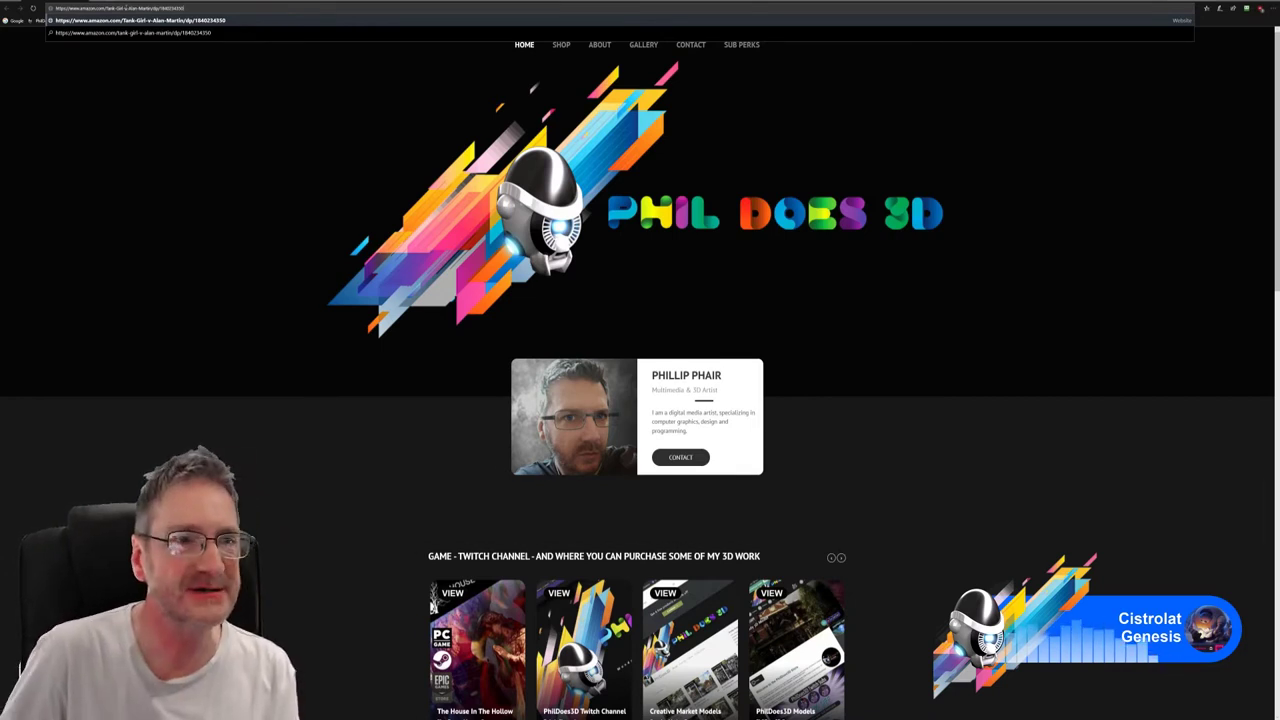
# Load the Amazon product page for the Tank Girl (v. 1) paperback.
pyautogui.press('Return')
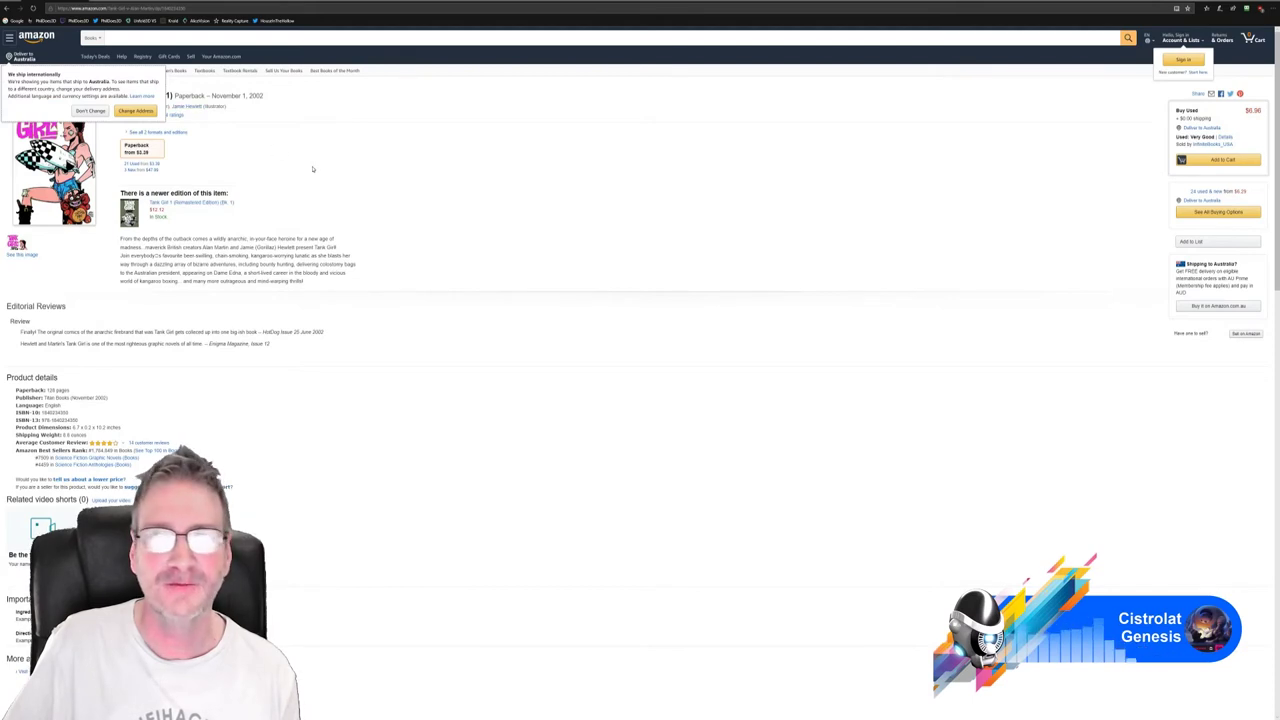
# Dismiss Amazon's international shipping notice, keeping the current delivery address.
pyautogui.click(90, 111)
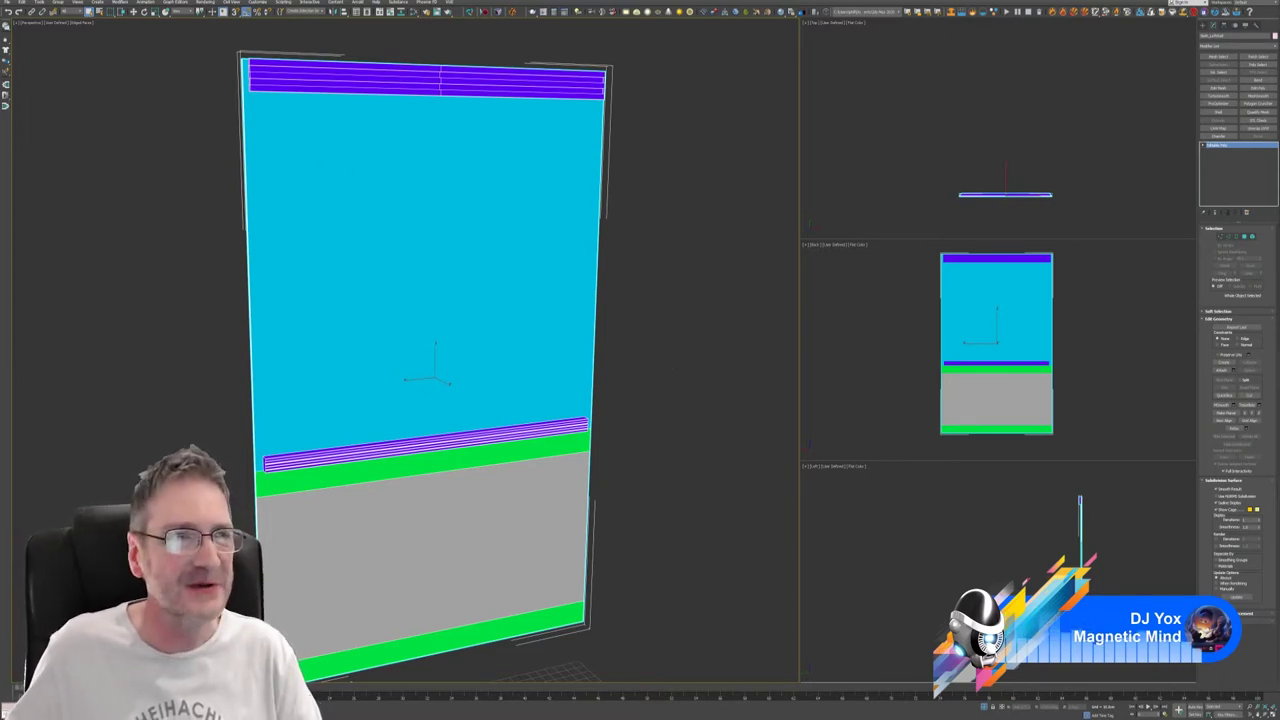
# Start Export Selected and browse to the Models > Bathroom > floor folder.
pyautogui.click(8, 4)
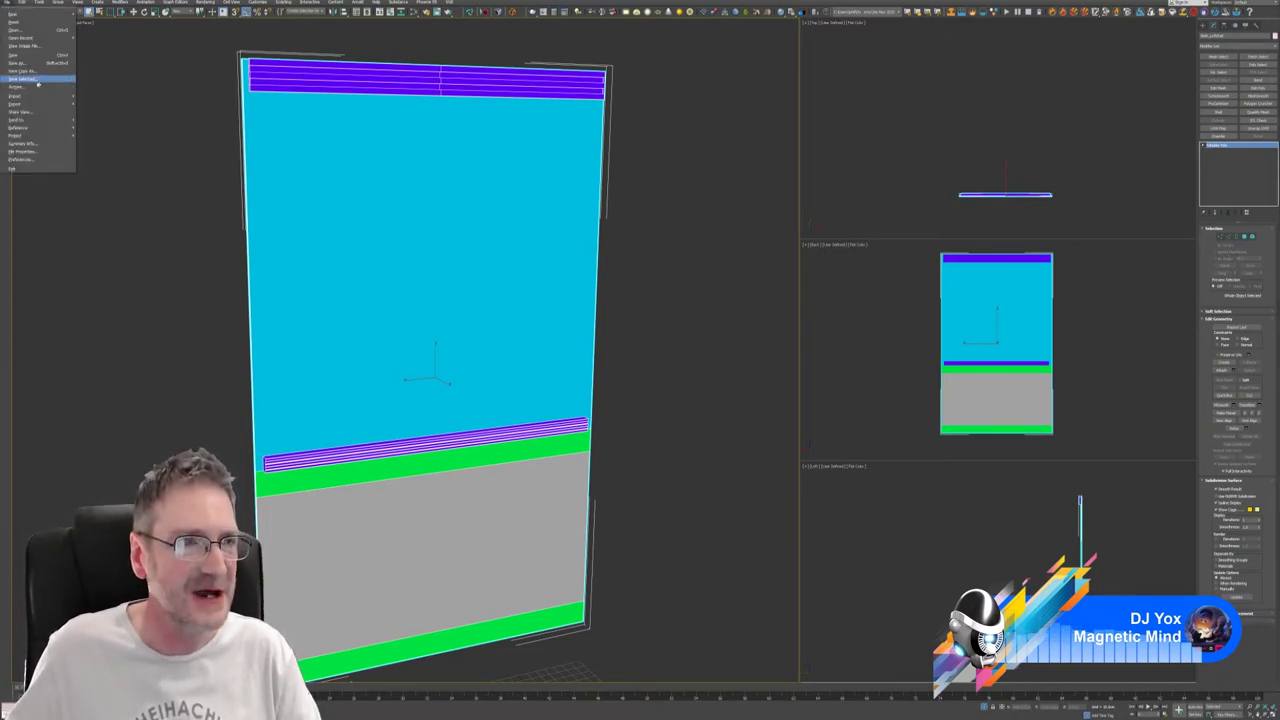
pyautogui.moveTo(40, 103)
pyautogui.click(107, 114)
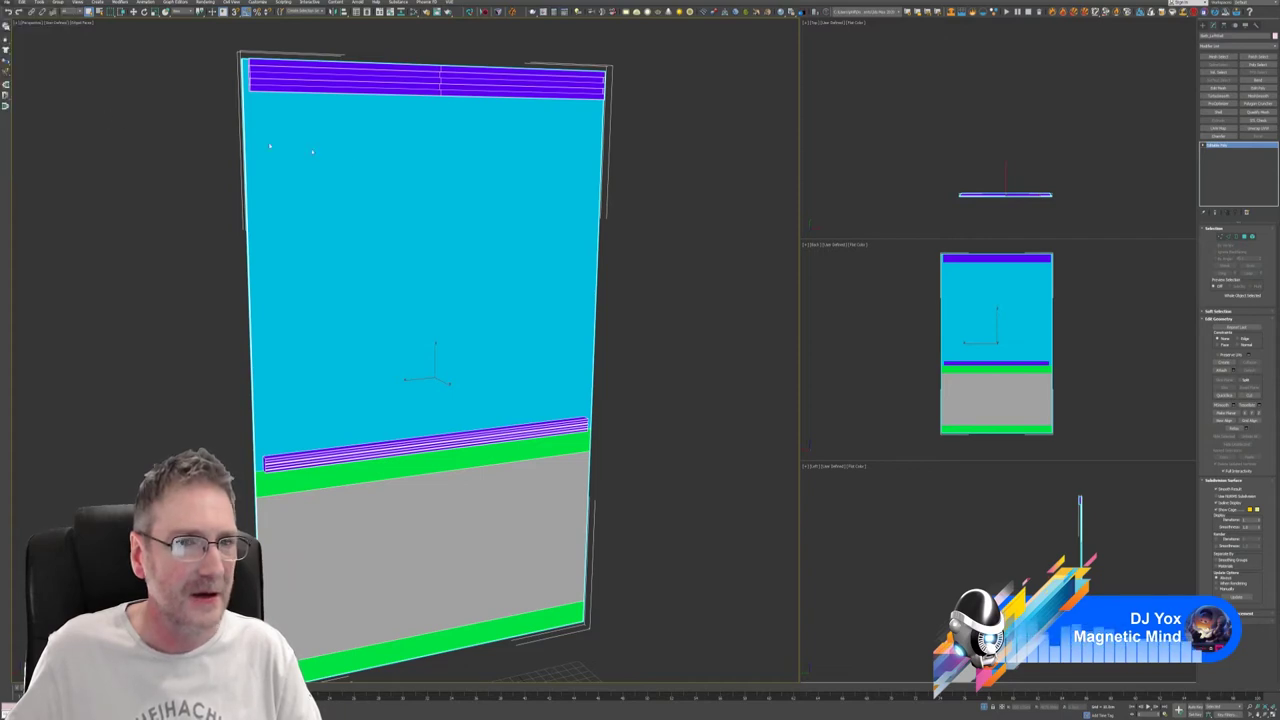
pyautogui.click(359, 90)
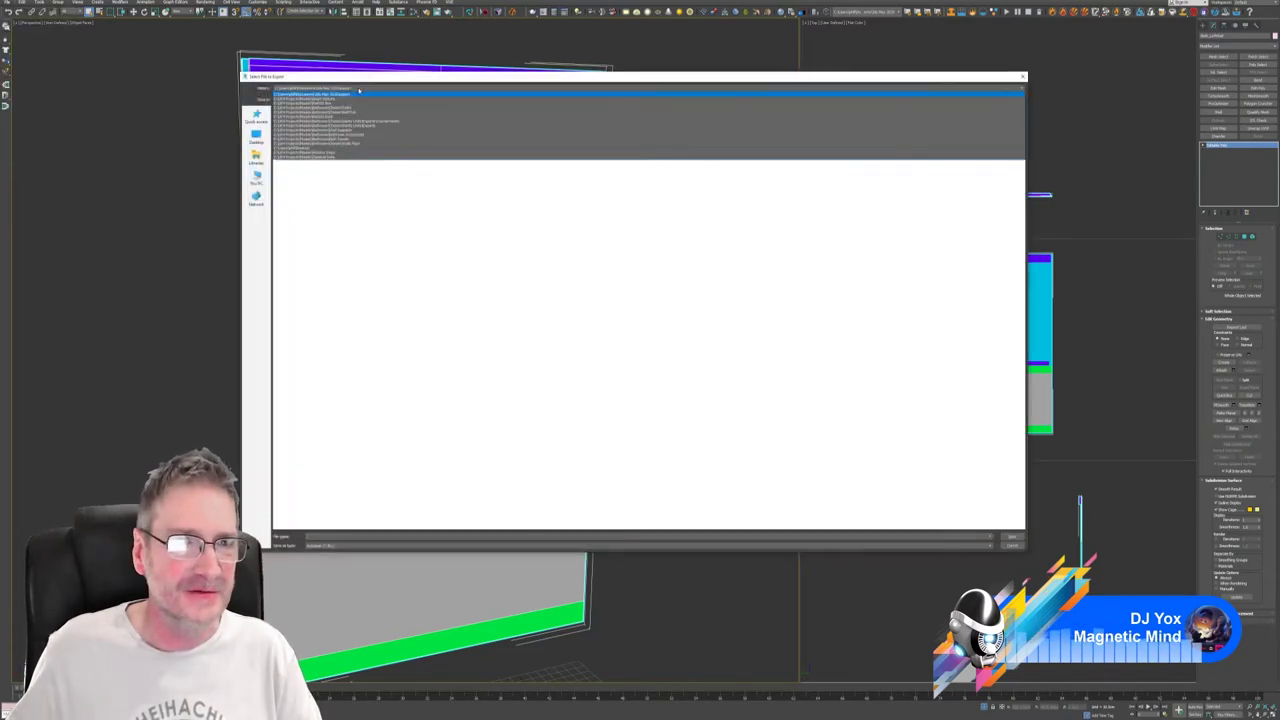
pyautogui.click(359, 104)
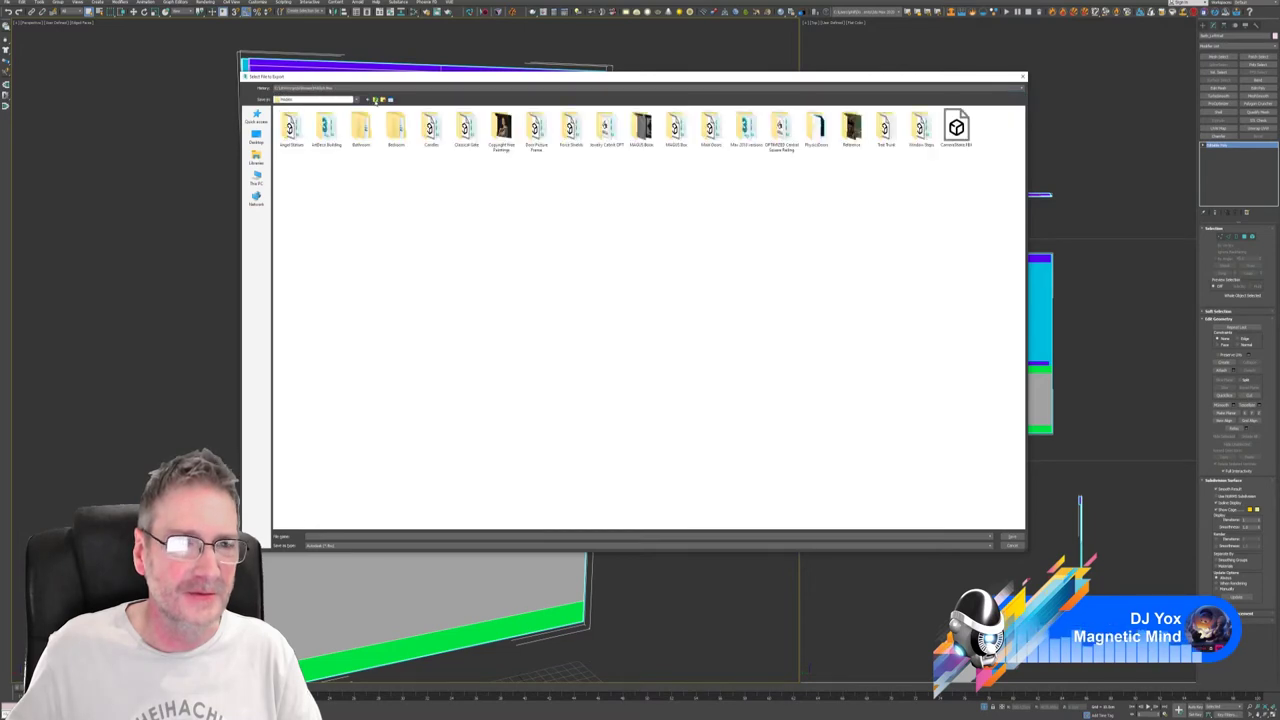
pyautogui.click(360, 126)
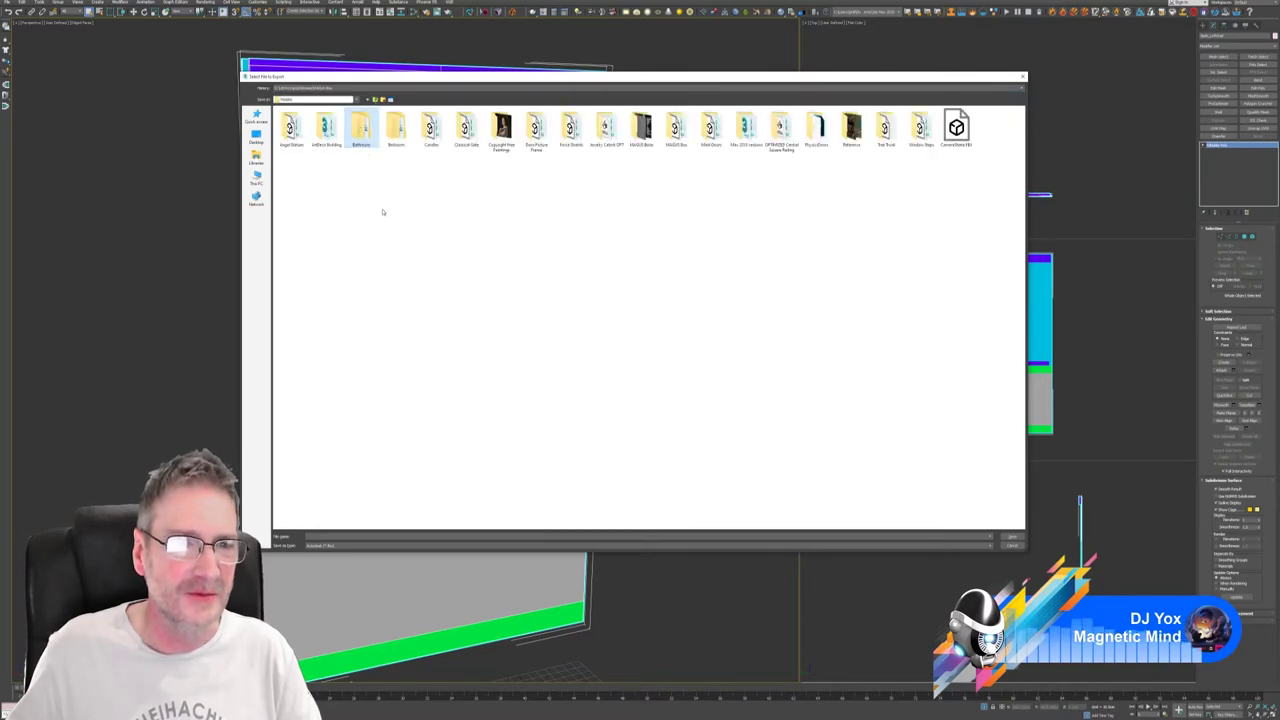
pyautogui.press('Return')
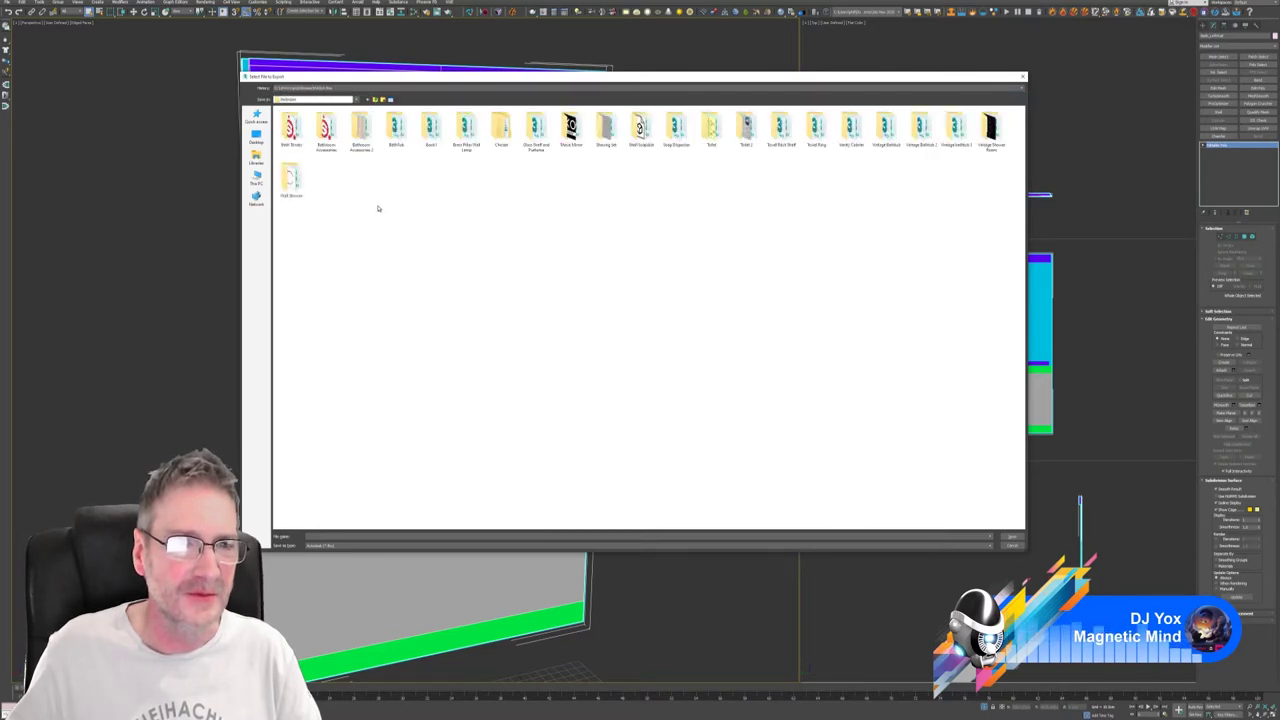
pyautogui.click(502, 130)
pyautogui.press('Return')
pyautogui.click(465, 128)
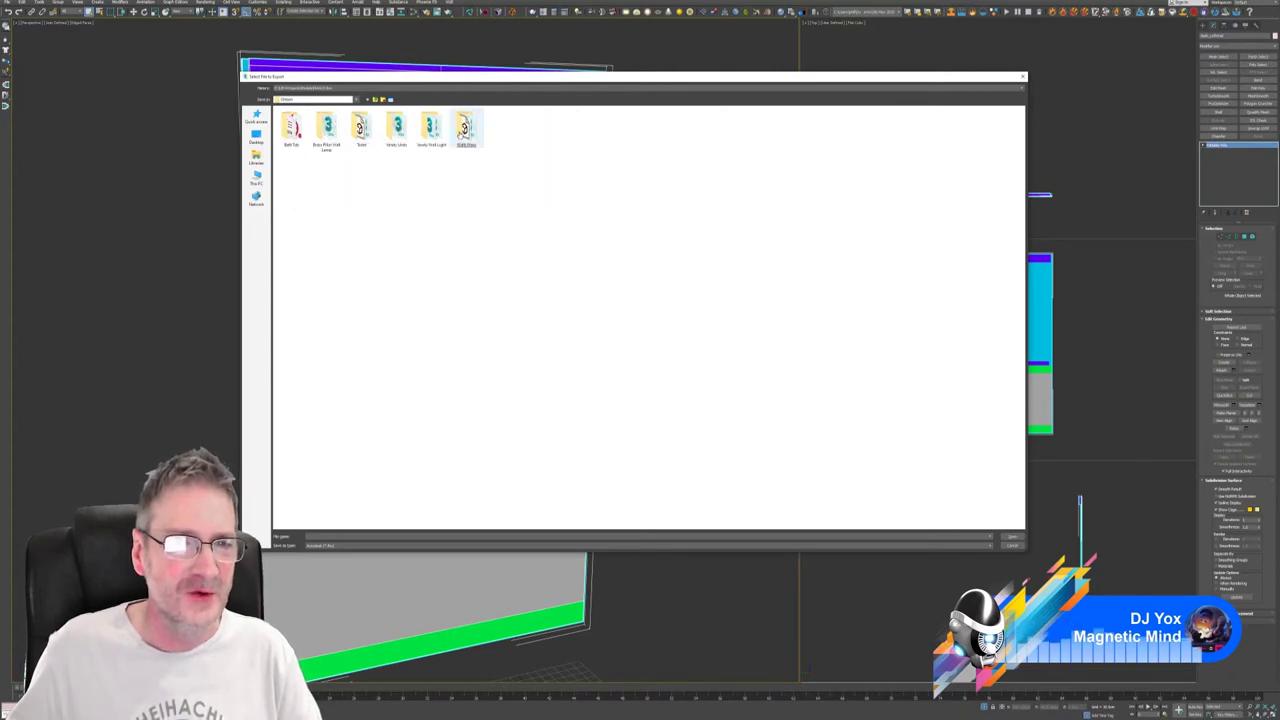
pyautogui.press('Return')
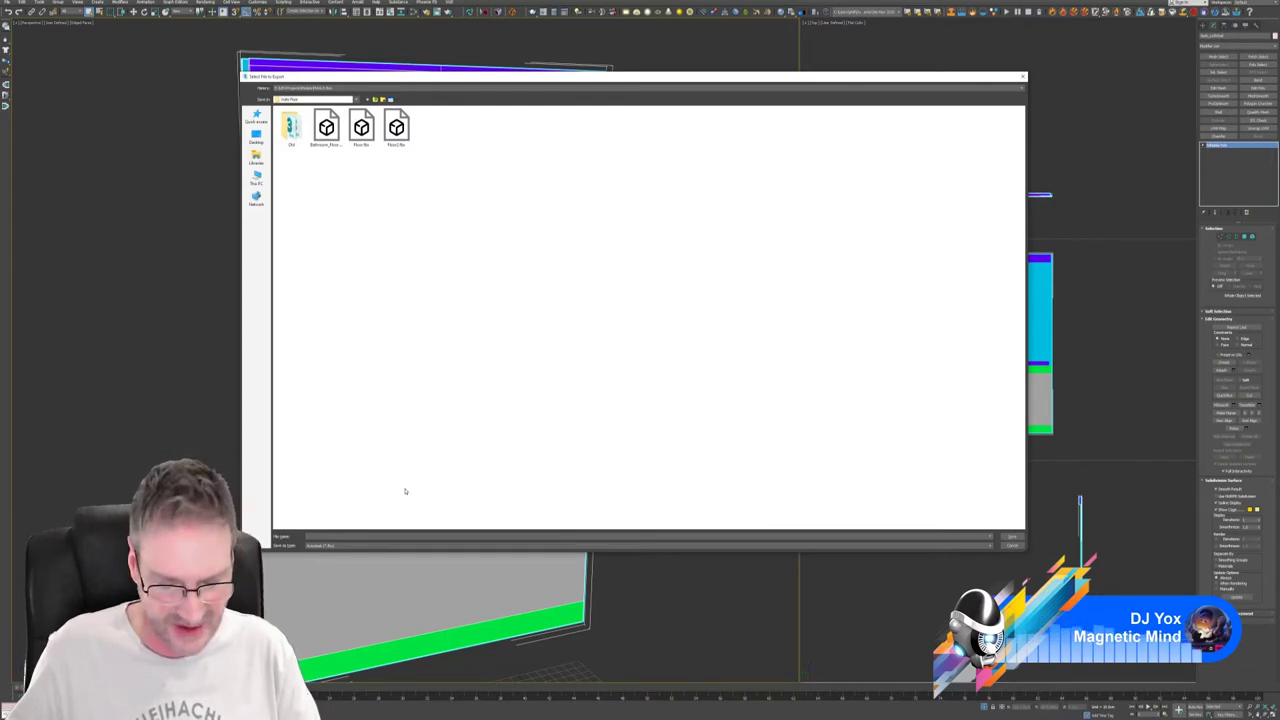
# Enter the file name from the pasted text, save, and confirm the FBX export settings.
pyautogui.hotkey('ctrl', 'v')
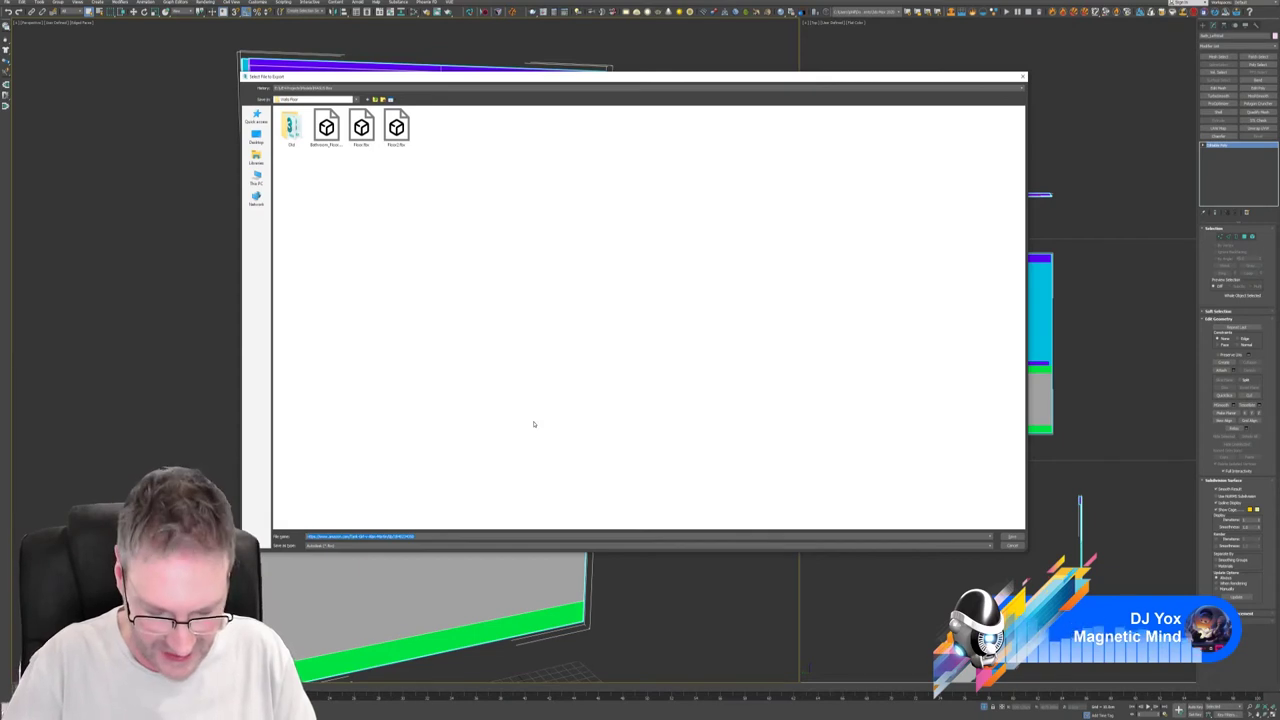
pyautogui.write('B')
pyautogui.click(533, 424)
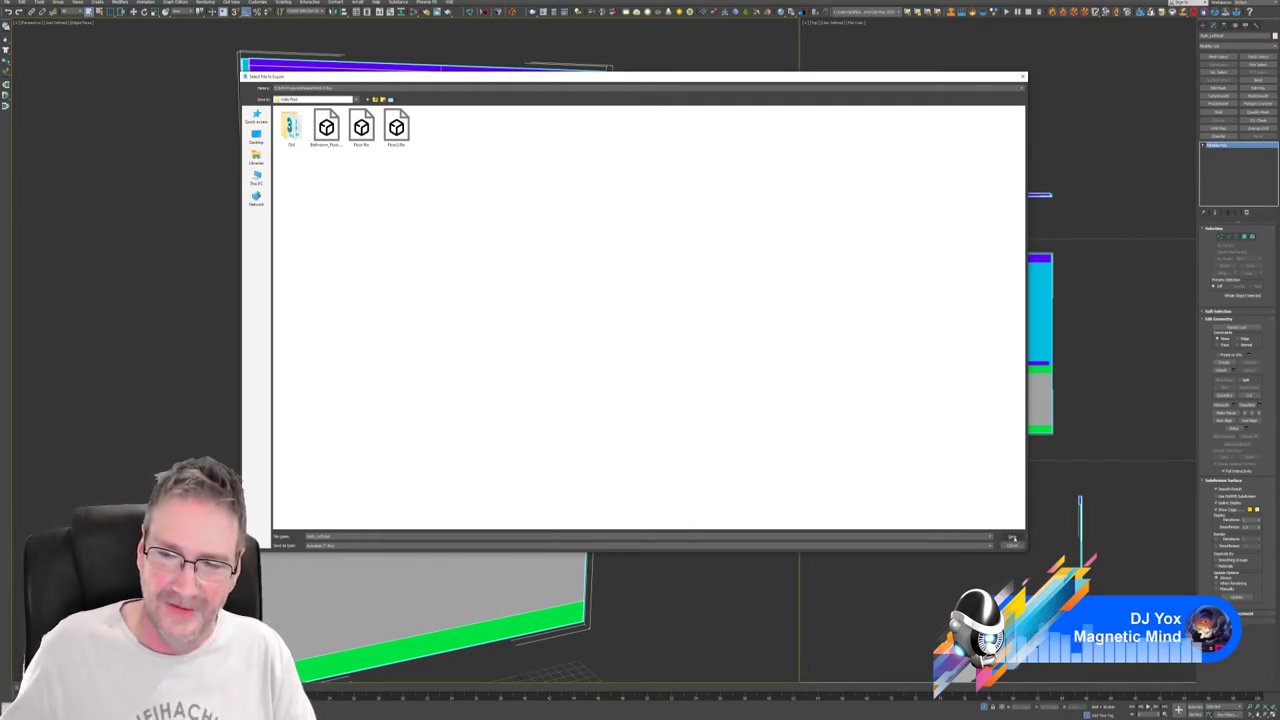
pyautogui.click(1012, 537)
pyautogui.click(768, 449)
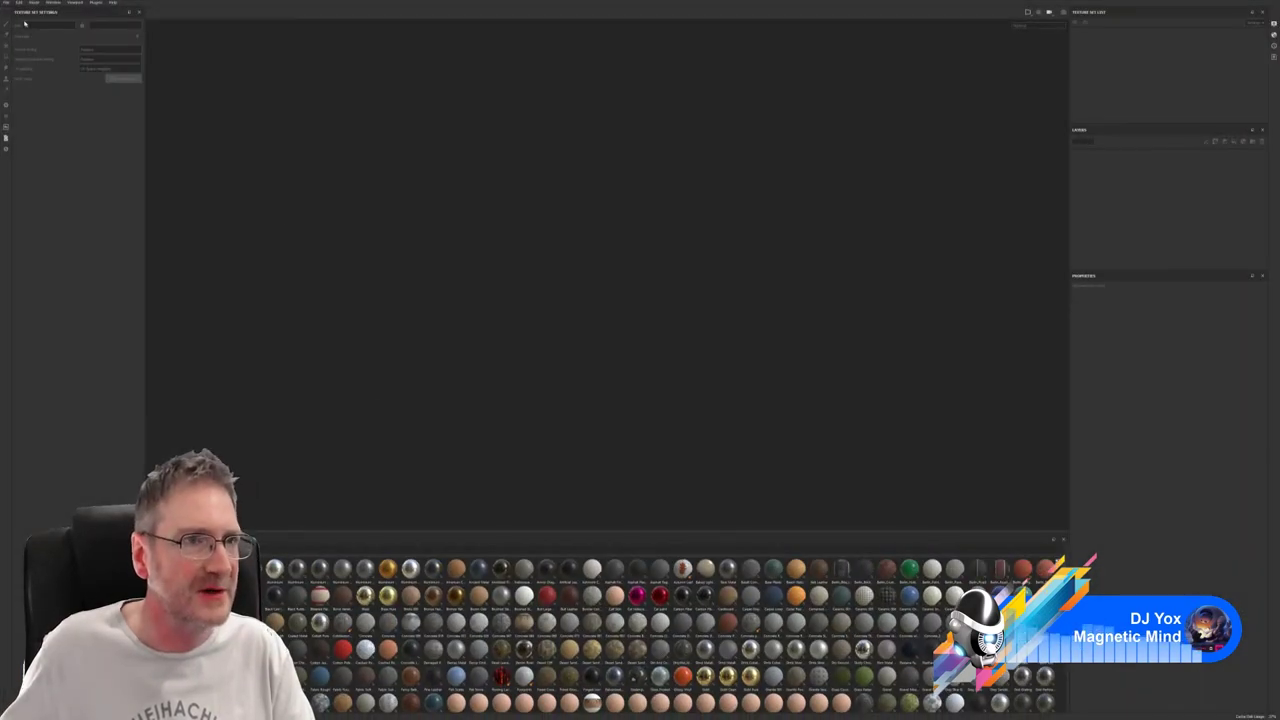
# Start a new Substance Painter project and bring up the mesh file browser.
pyautogui.click(7, 3)
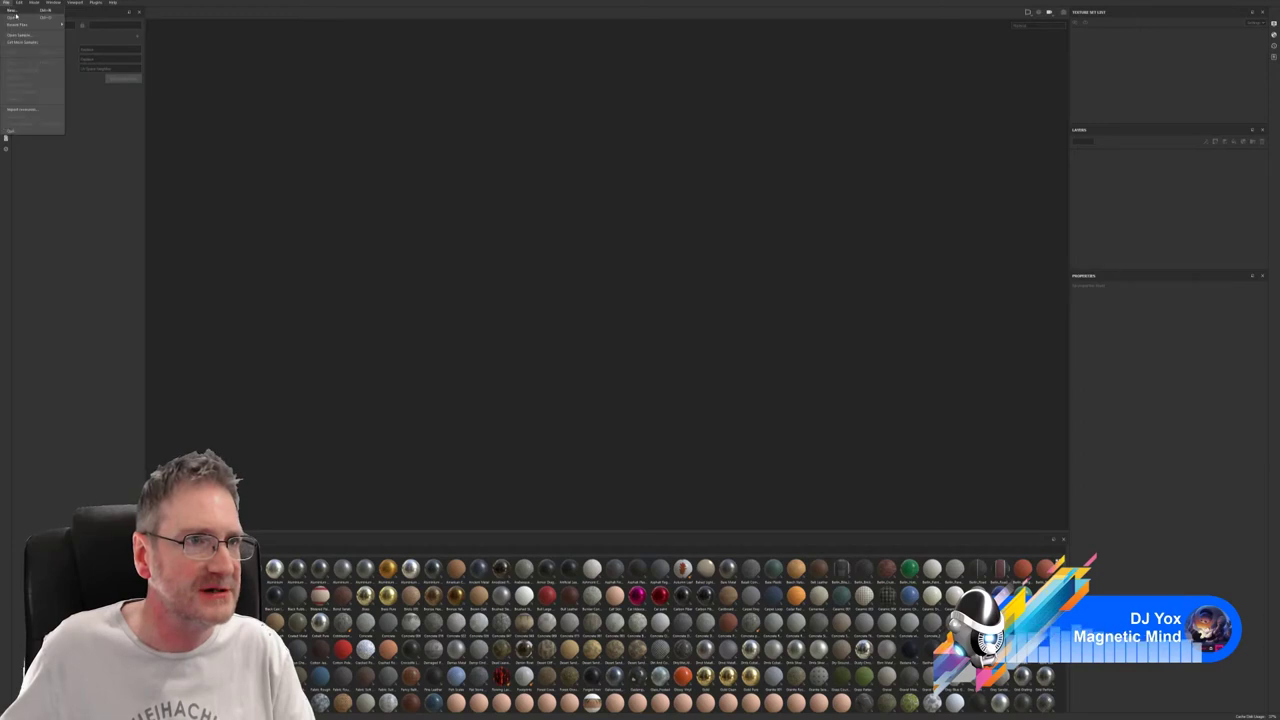
pyautogui.click(13, 11)
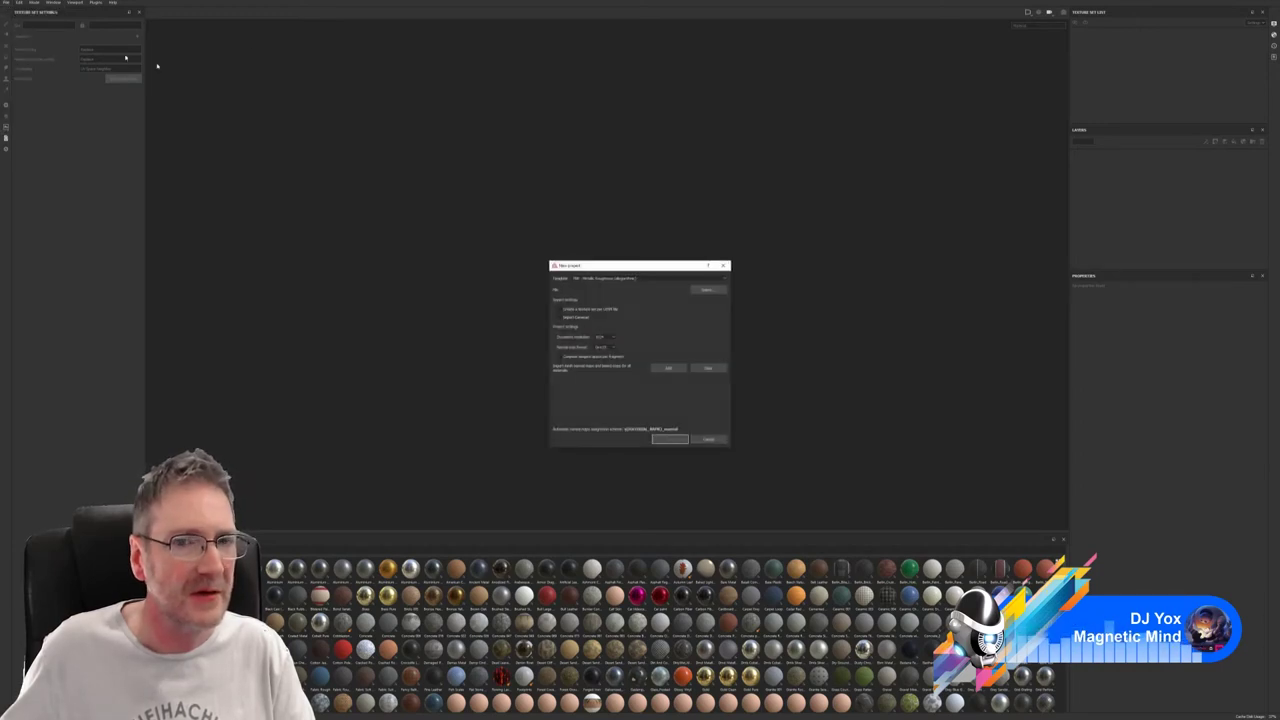
pyautogui.click(707, 290)
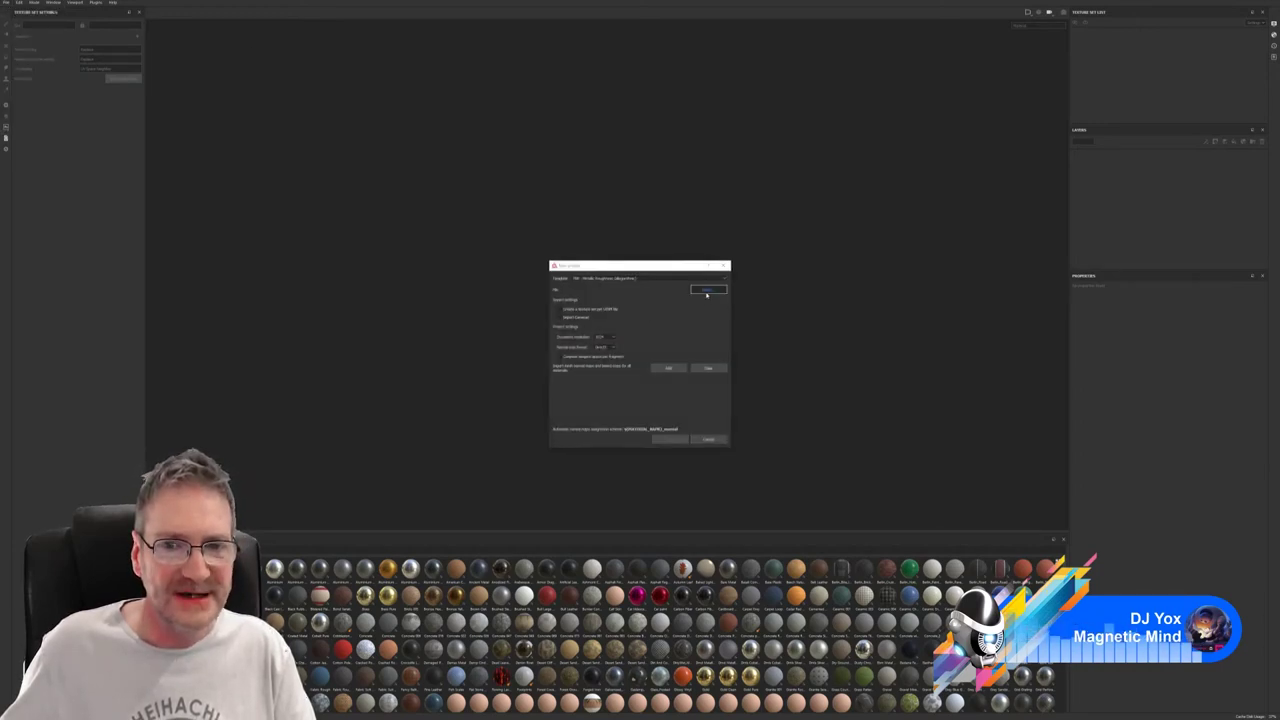
pyautogui.moveTo(735, 245); pyautogui.dragTo(543, 141)
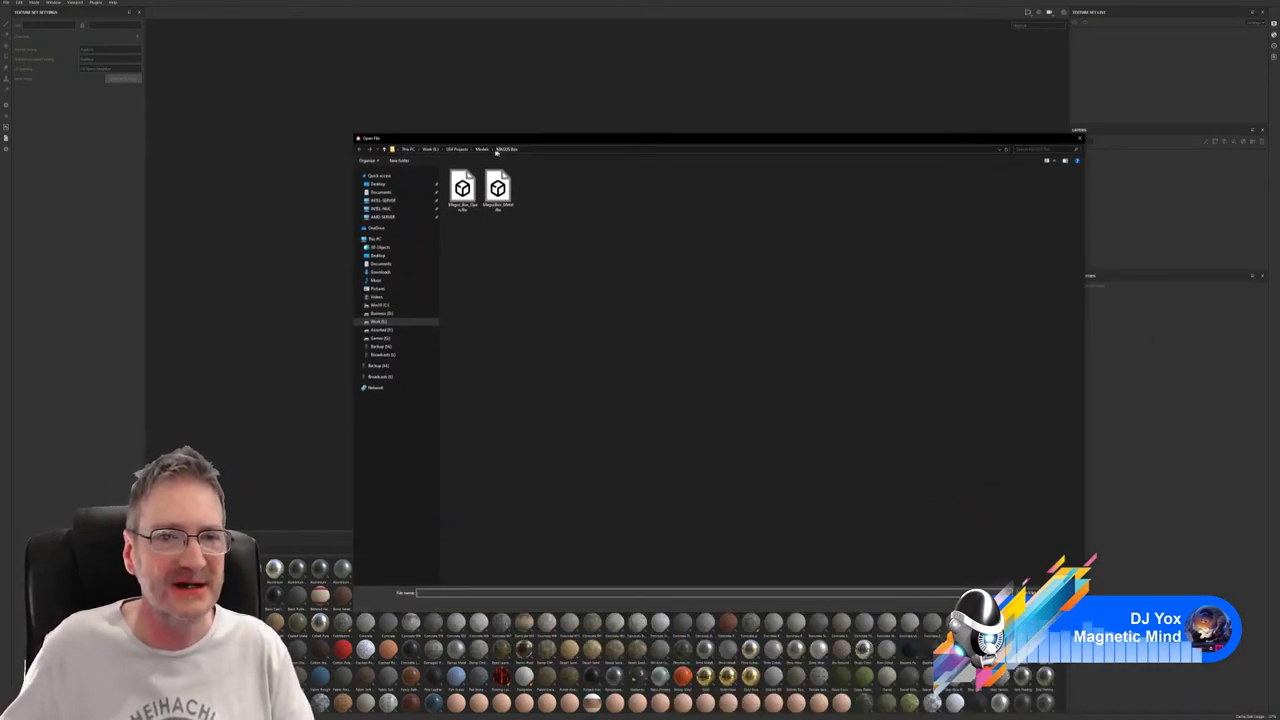
# Browse to Models > Bathroom > Closet's model folder and choose Bath_LeftWall.fbx as the mesh.
pyautogui.click(481, 149)
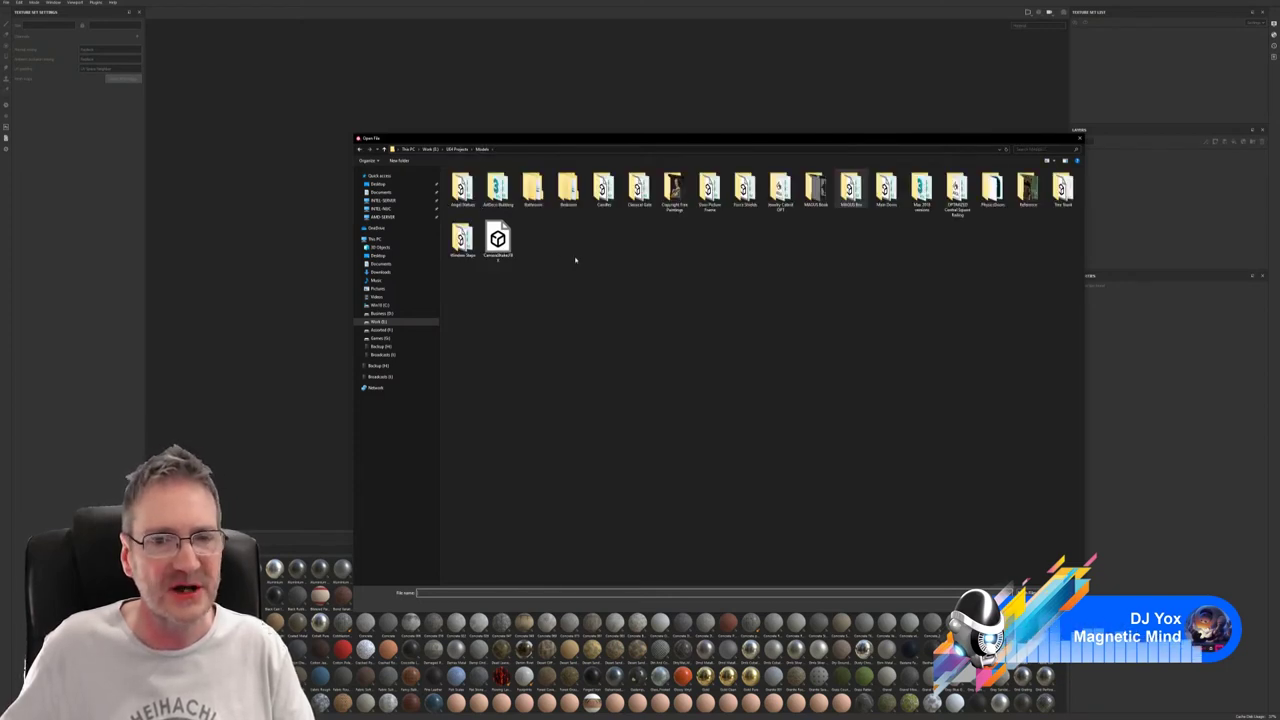
pyautogui.doubleClick(567, 188)
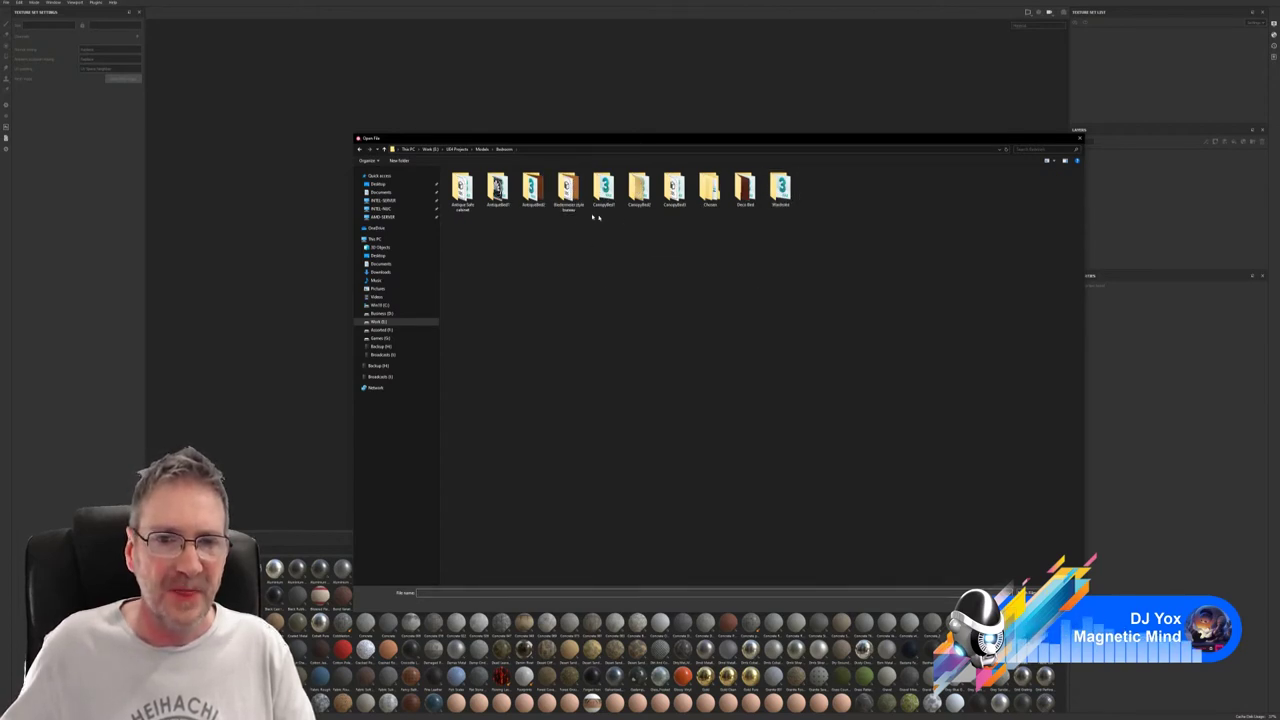
pyautogui.doubleClick(709, 190)
pyautogui.doubleClick(605, 190)
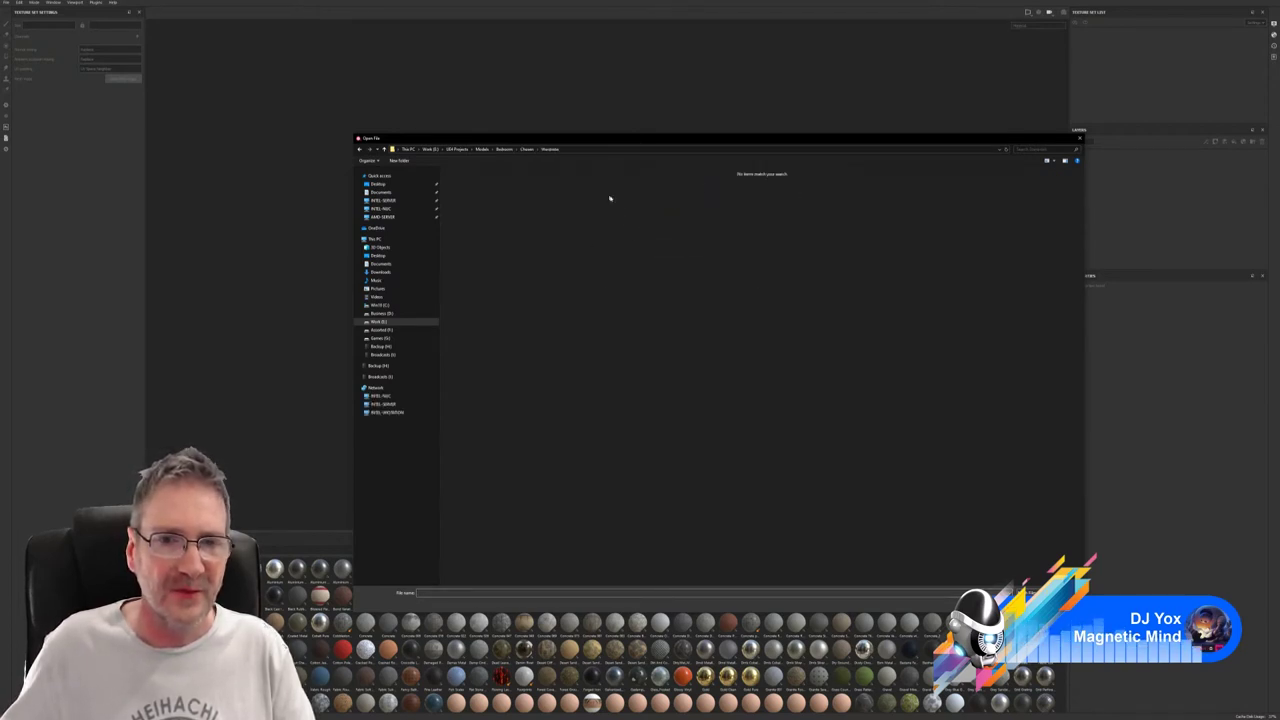
pyautogui.click(504, 149)
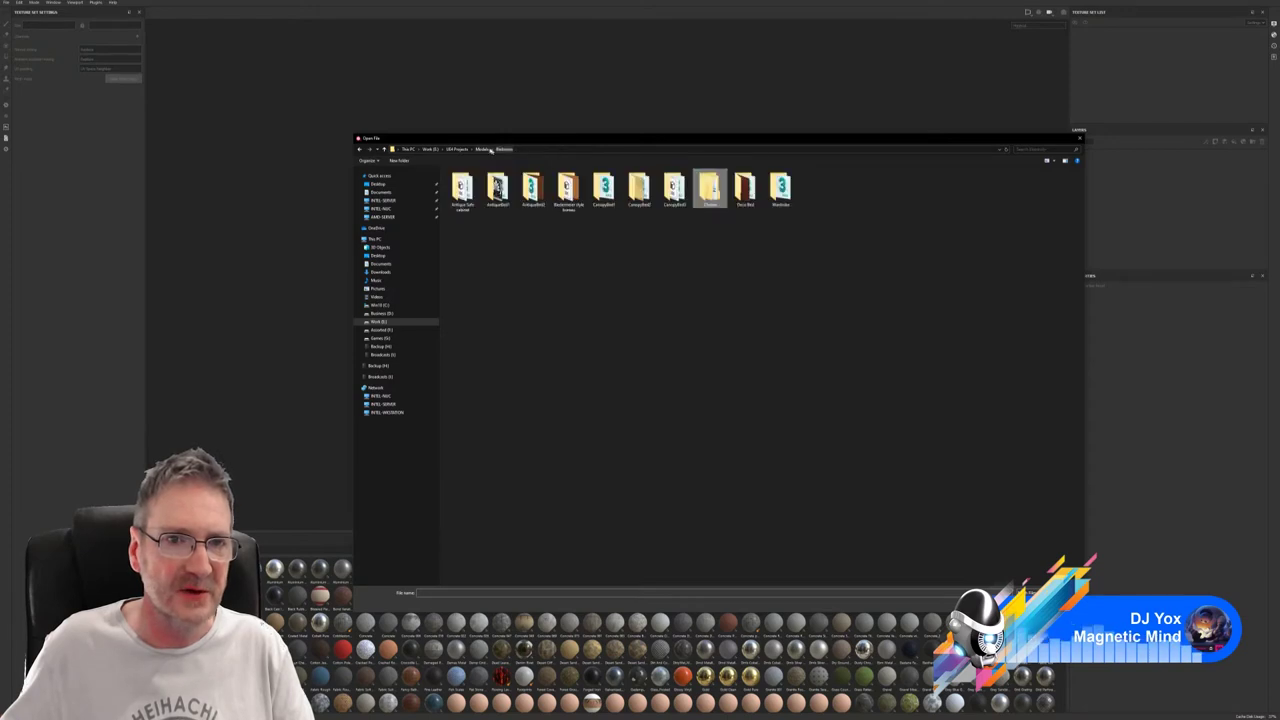
pyautogui.click(484, 149)
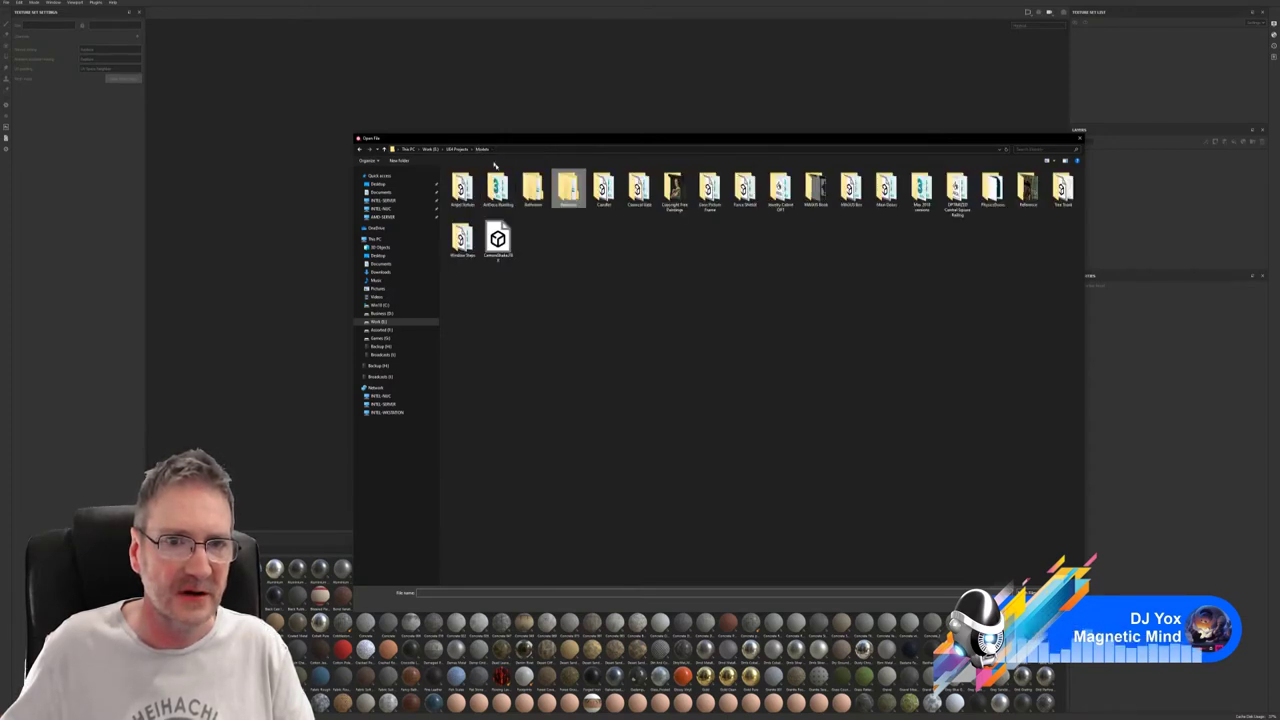
pyautogui.doubleClick(533, 190)
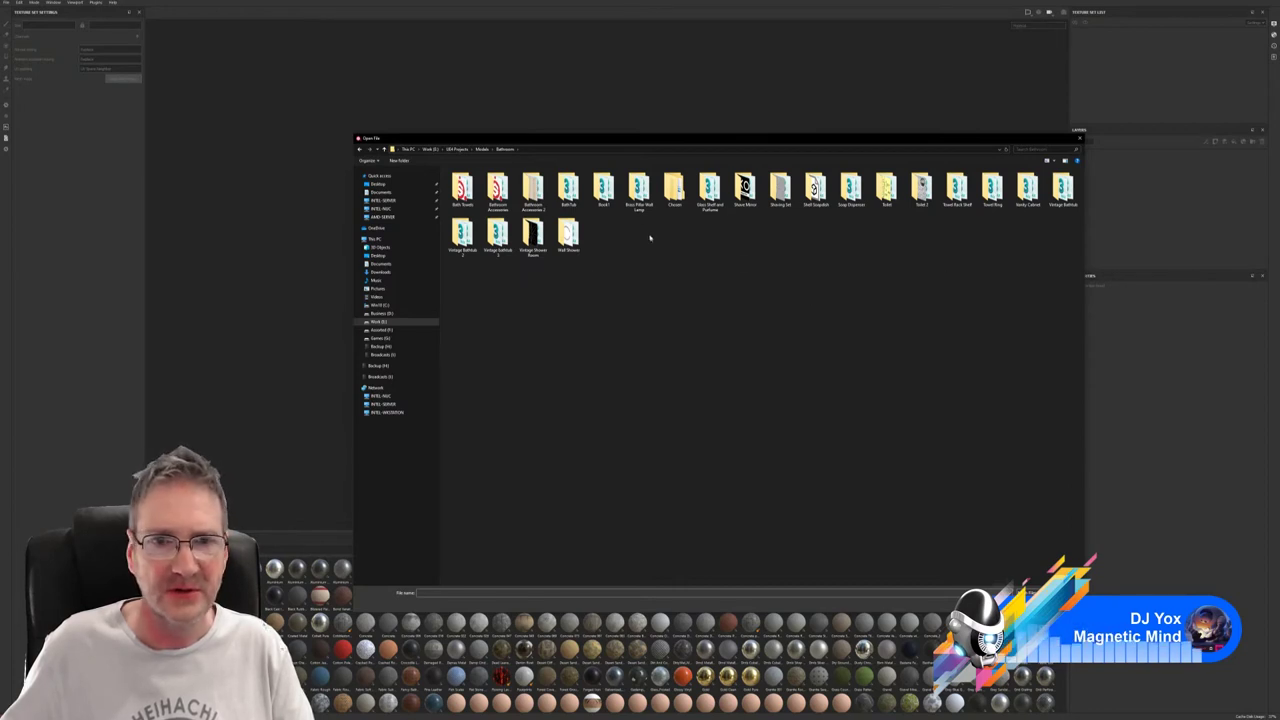
pyautogui.doubleClick(674, 190)
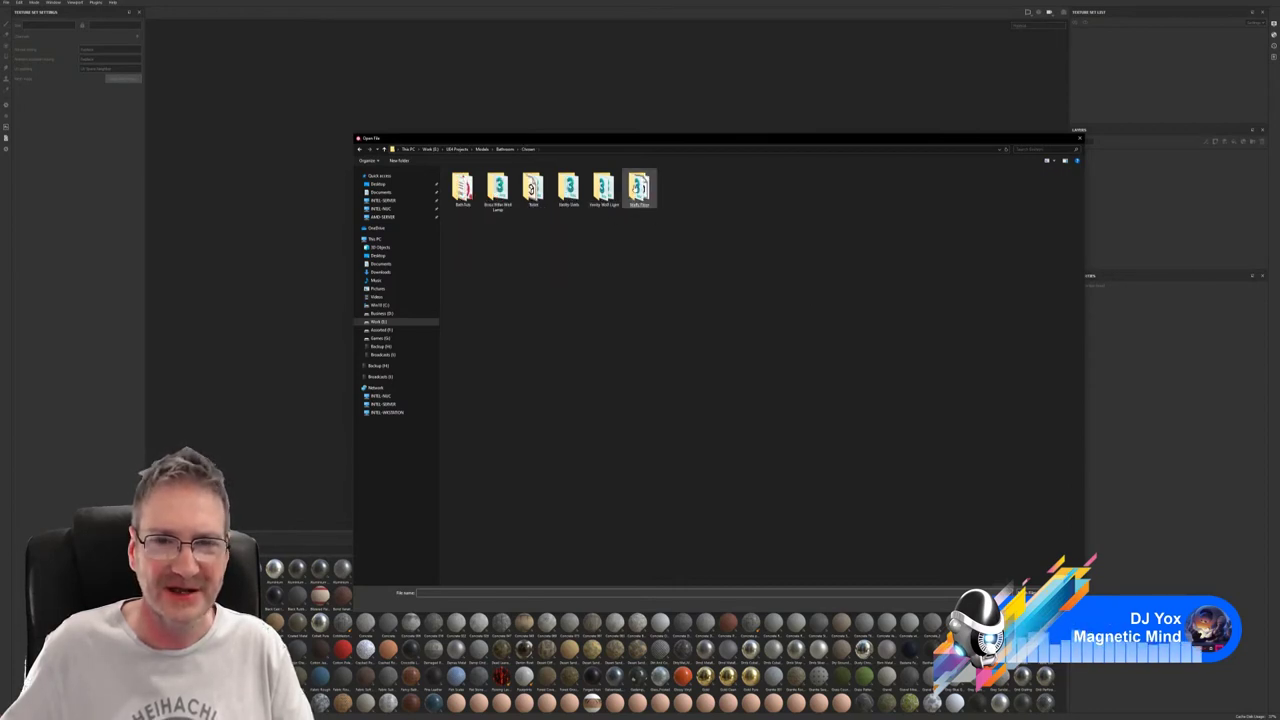
pyautogui.click(640, 196)
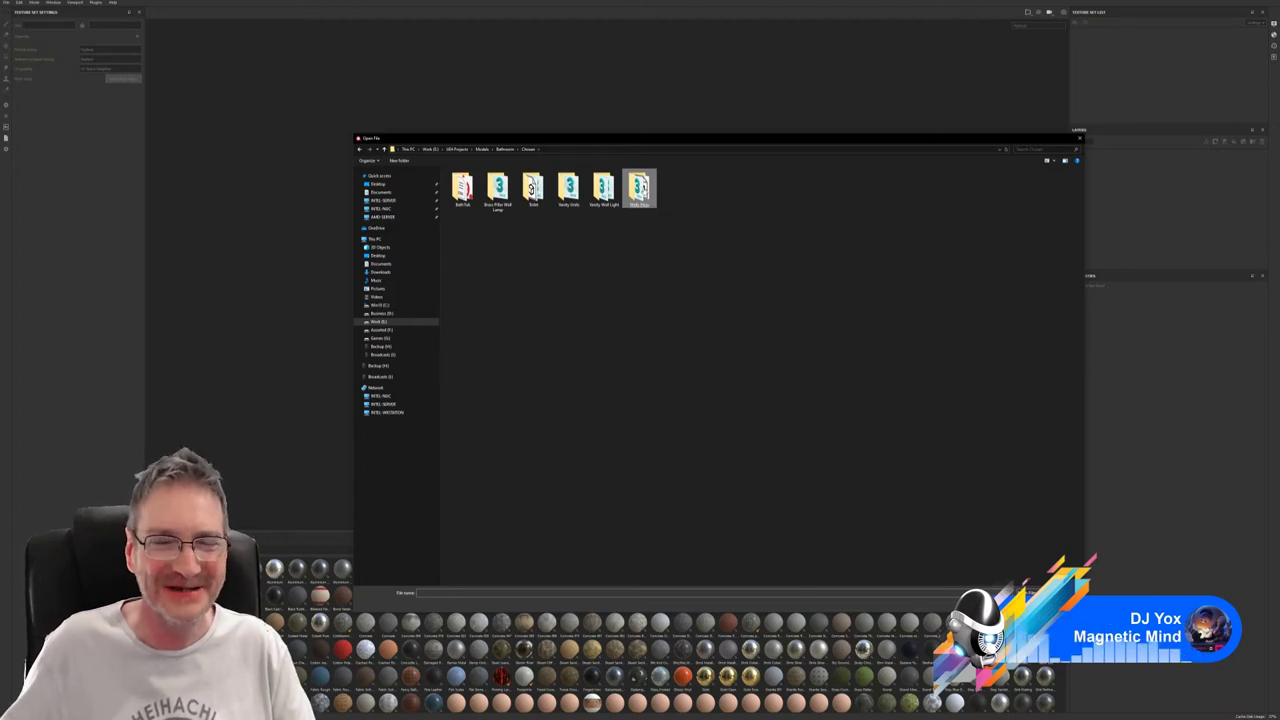
pyautogui.doubleClick(642, 193)
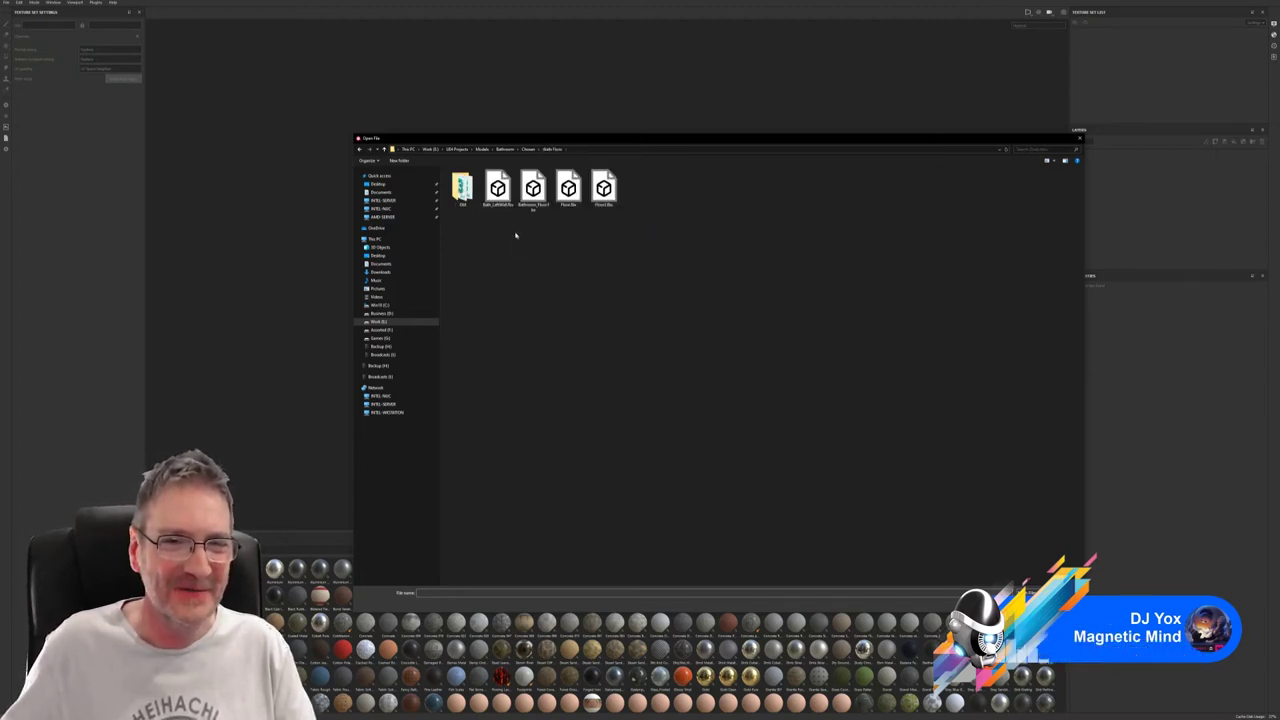
pyautogui.doubleClick(497, 188)
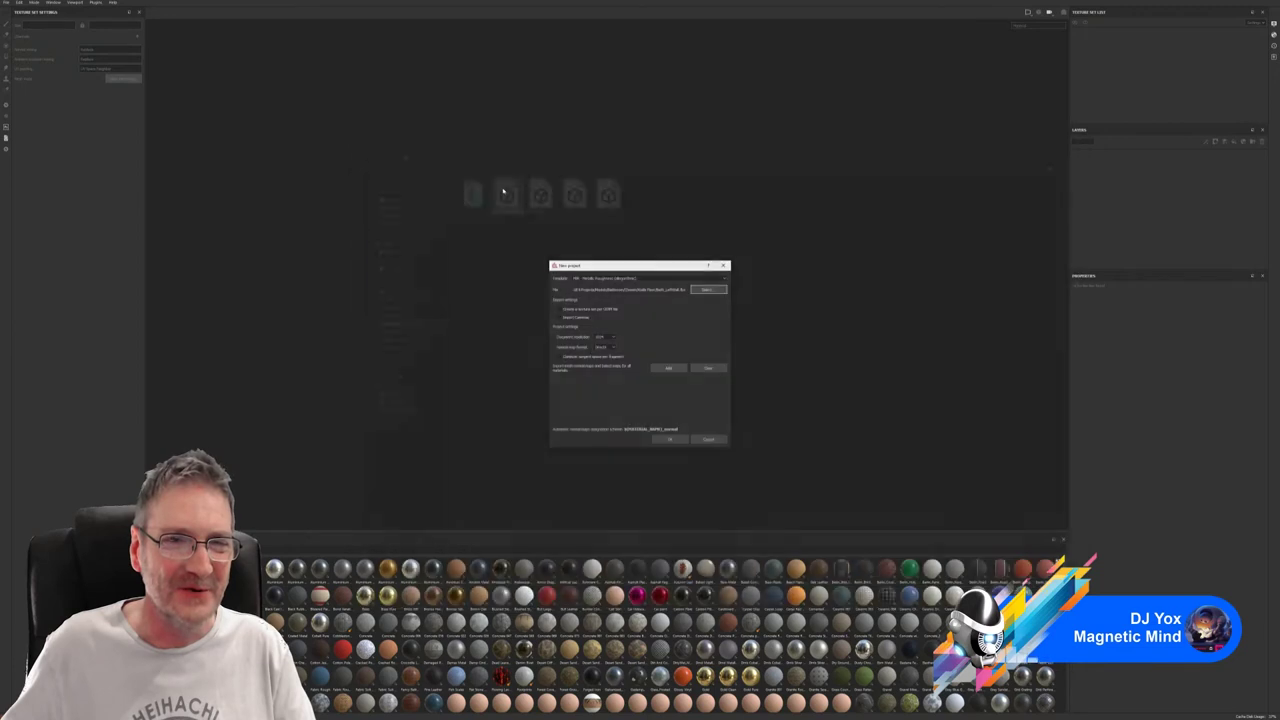
# Choose a document resolution, create the project, and orbit to face the loaded wall.
pyautogui.click(602, 337)
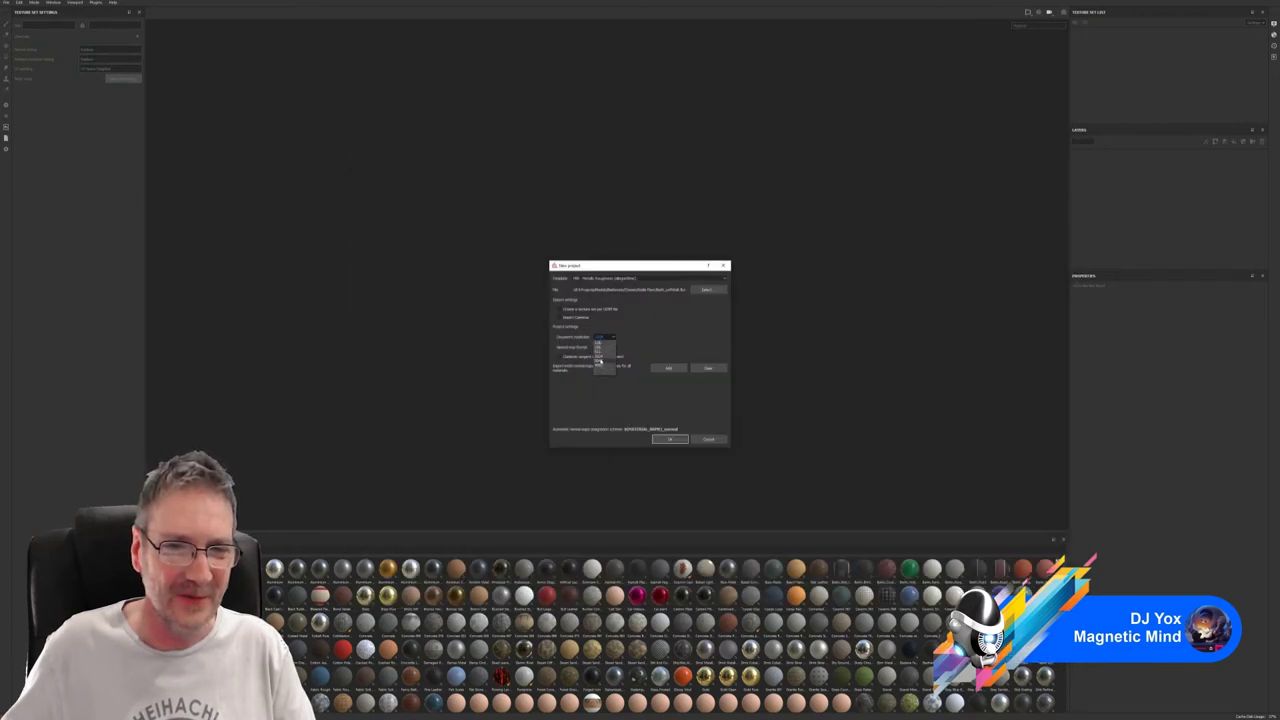
pyautogui.click(602, 366)
pyautogui.click(662, 440)
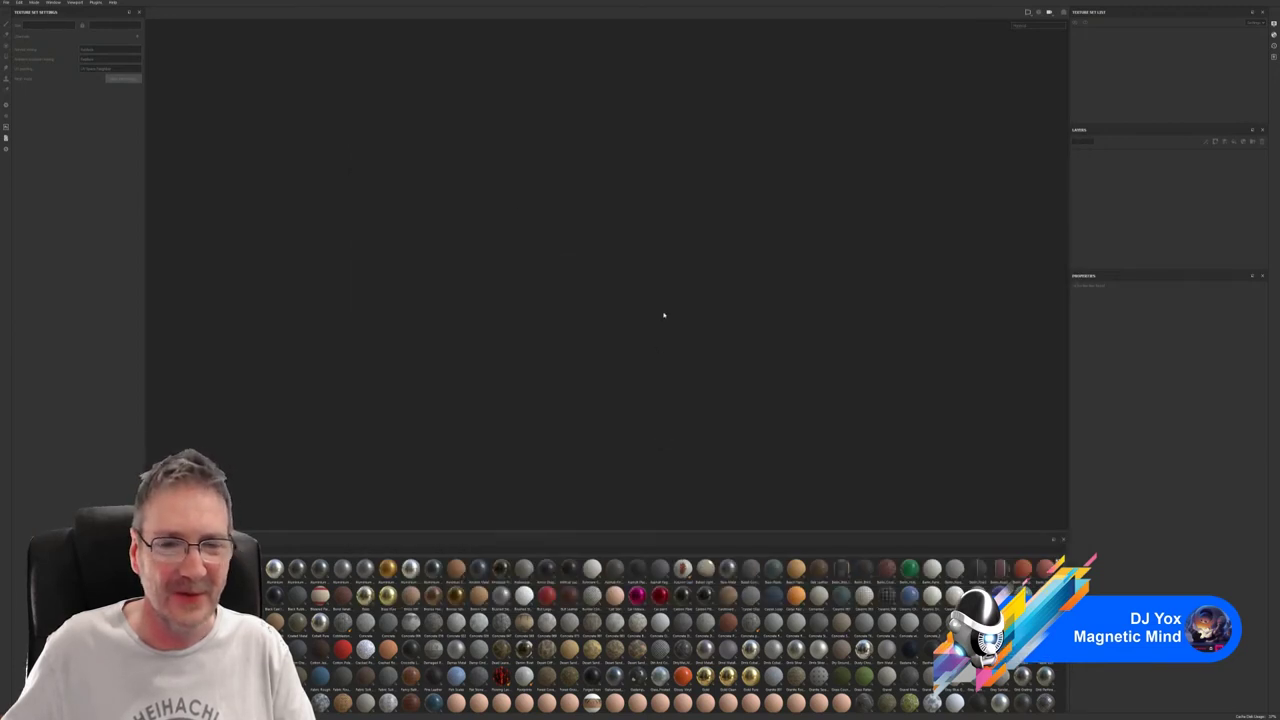
pyautogui.keyDown('alt'); pyautogui.moveTo(606, 260); pyautogui.dragTo(1052, 515); pyautogui.keyUp('alt')
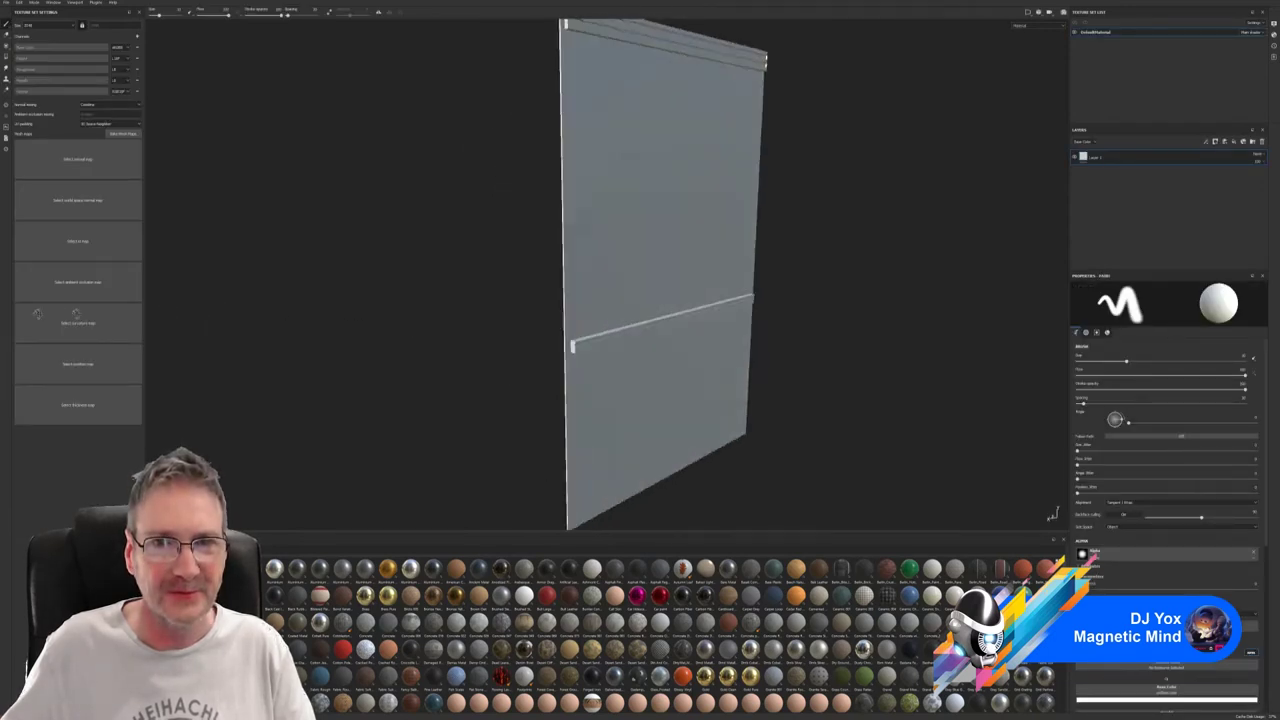
pyautogui.keyDown('alt'); pyautogui.moveTo(228, 304); pyautogui.dragTo(580, 234); pyautogui.keyUp('alt')
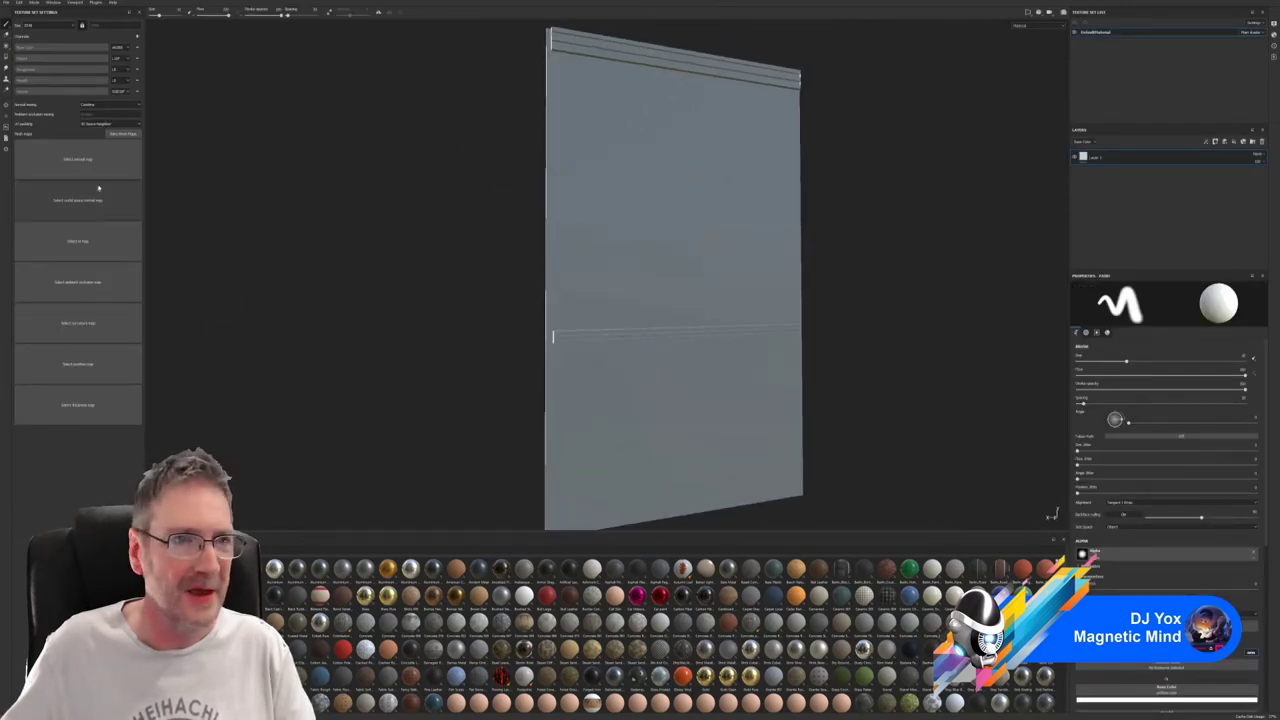
# Bake DefaultMaterial mesh maps at the chosen output size, using the low poly mesh as high poly.
pyautogui.click(123, 133)
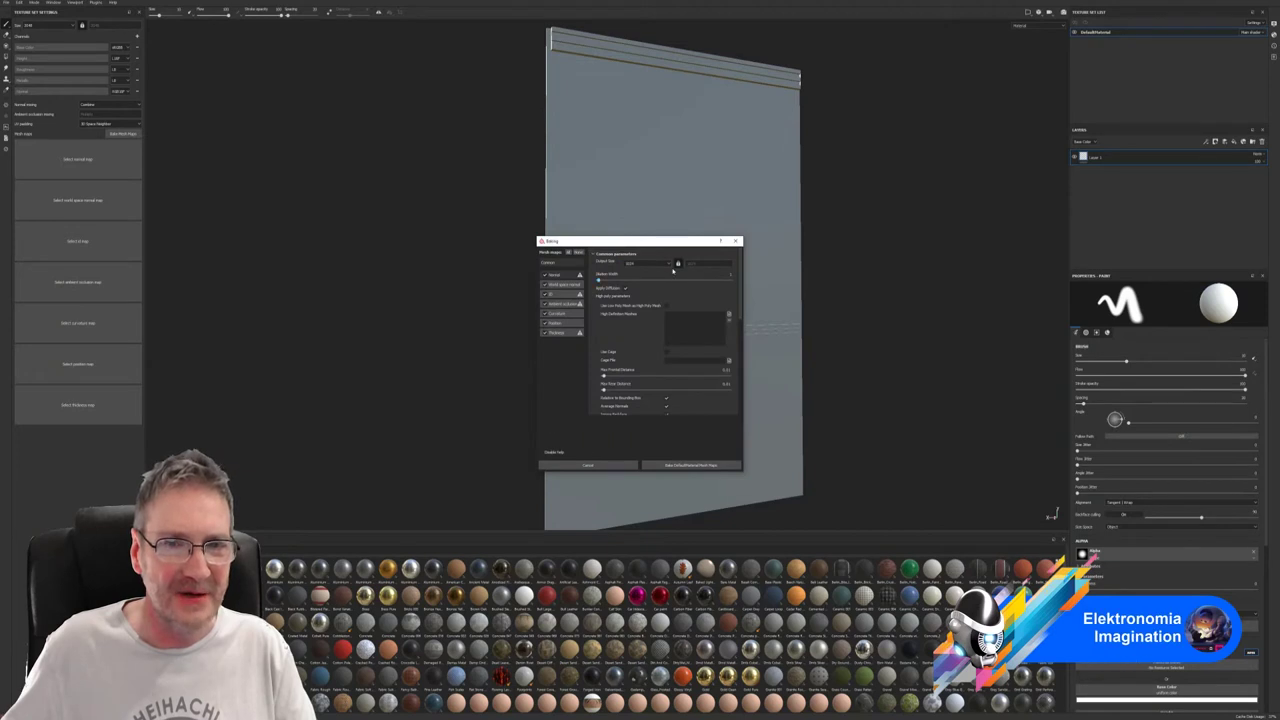
pyautogui.click(660, 264)
pyautogui.click(634, 296)
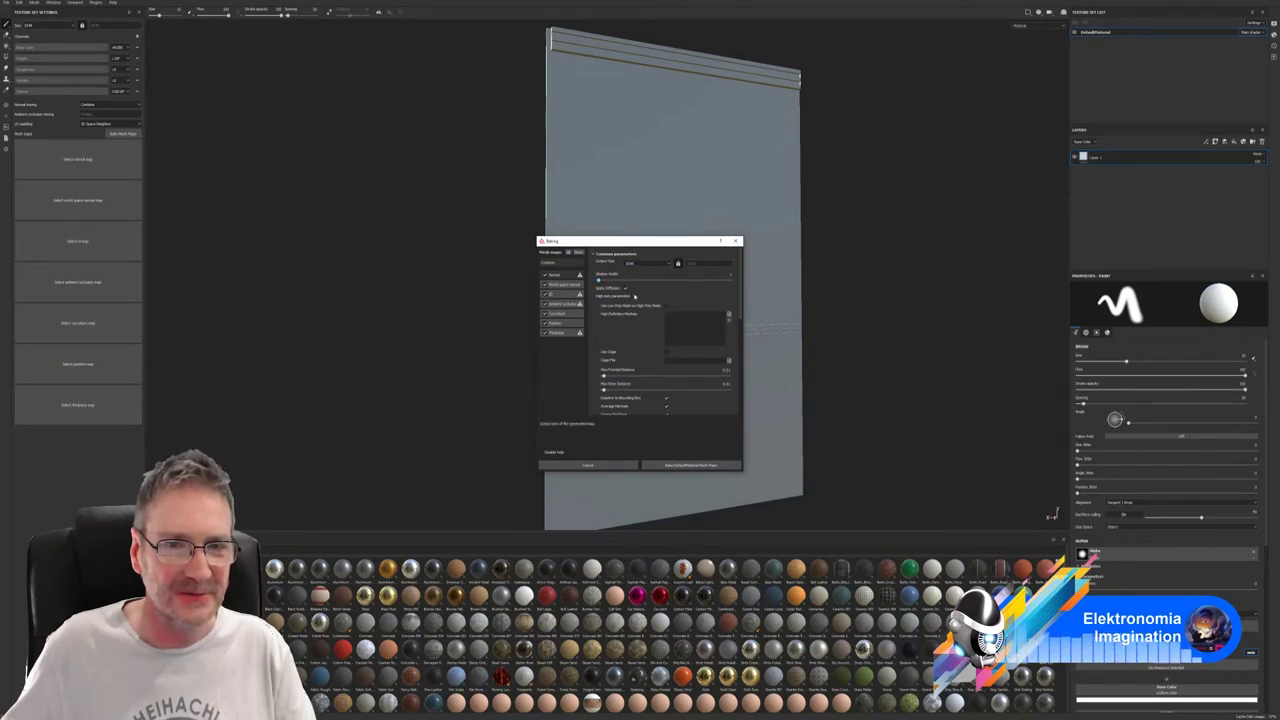
pyautogui.click(666, 305)
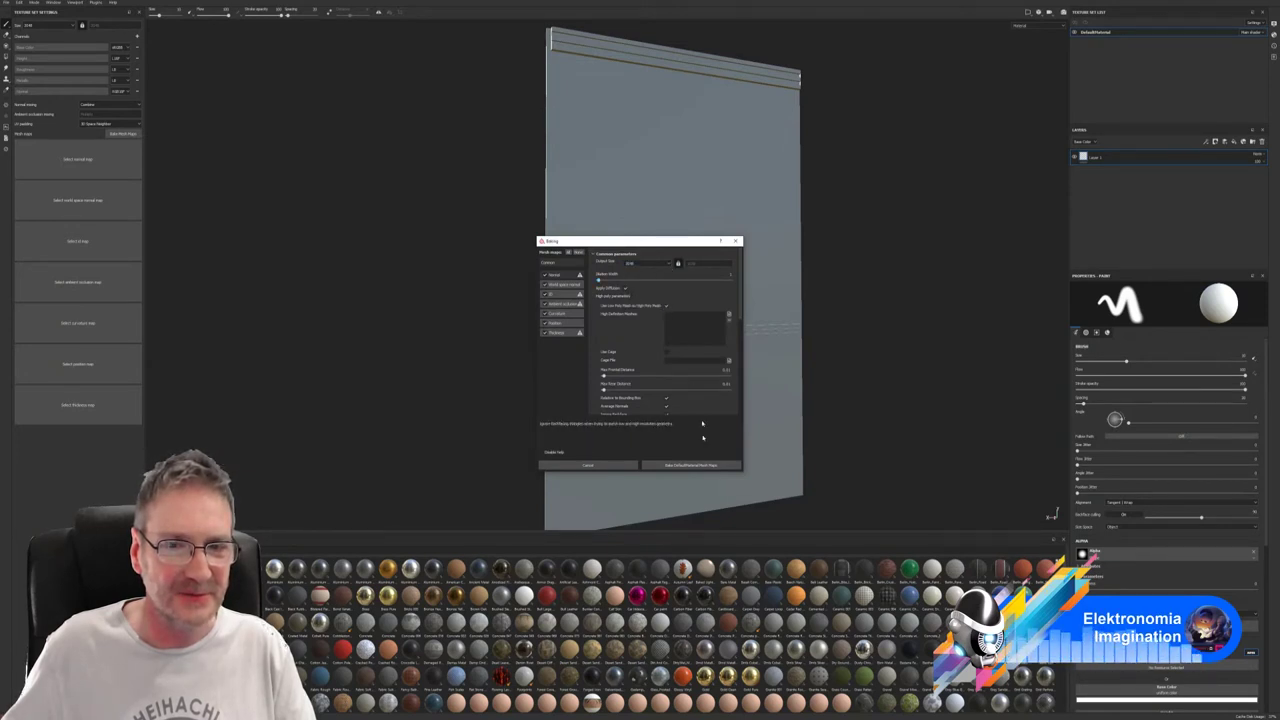
pyautogui.click(688, 465)
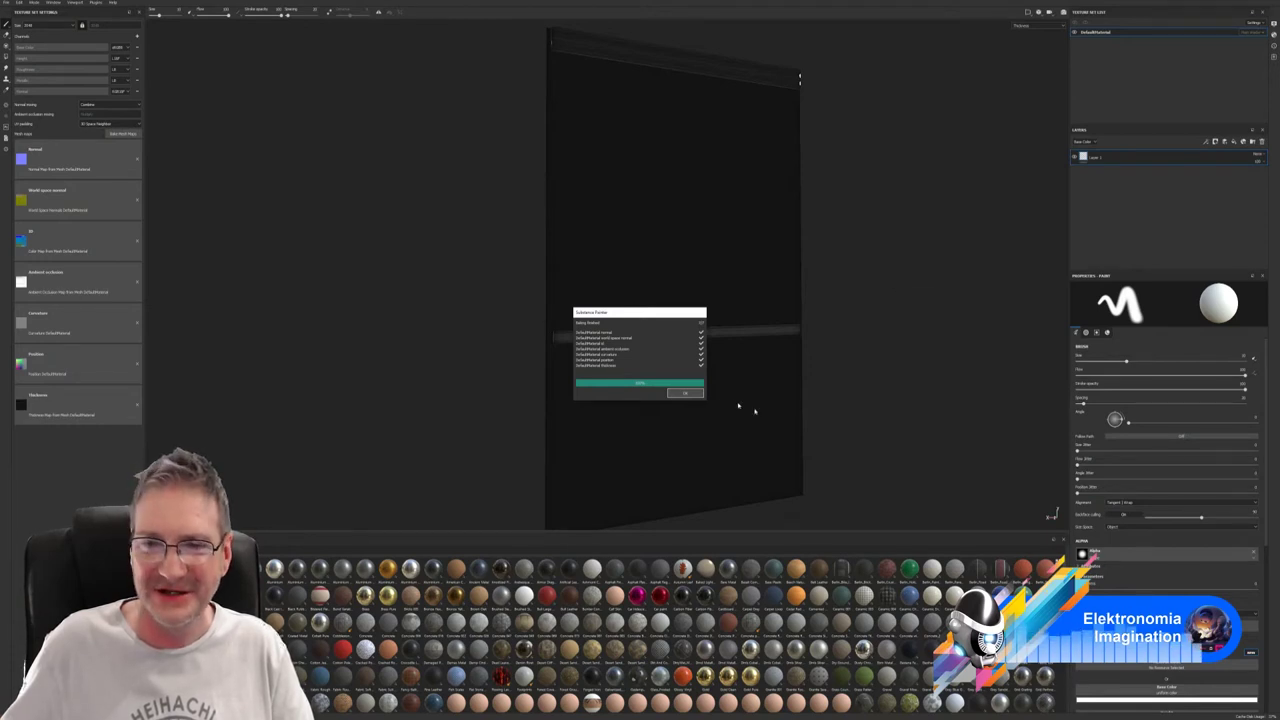
pyautogui.click(685, 393)
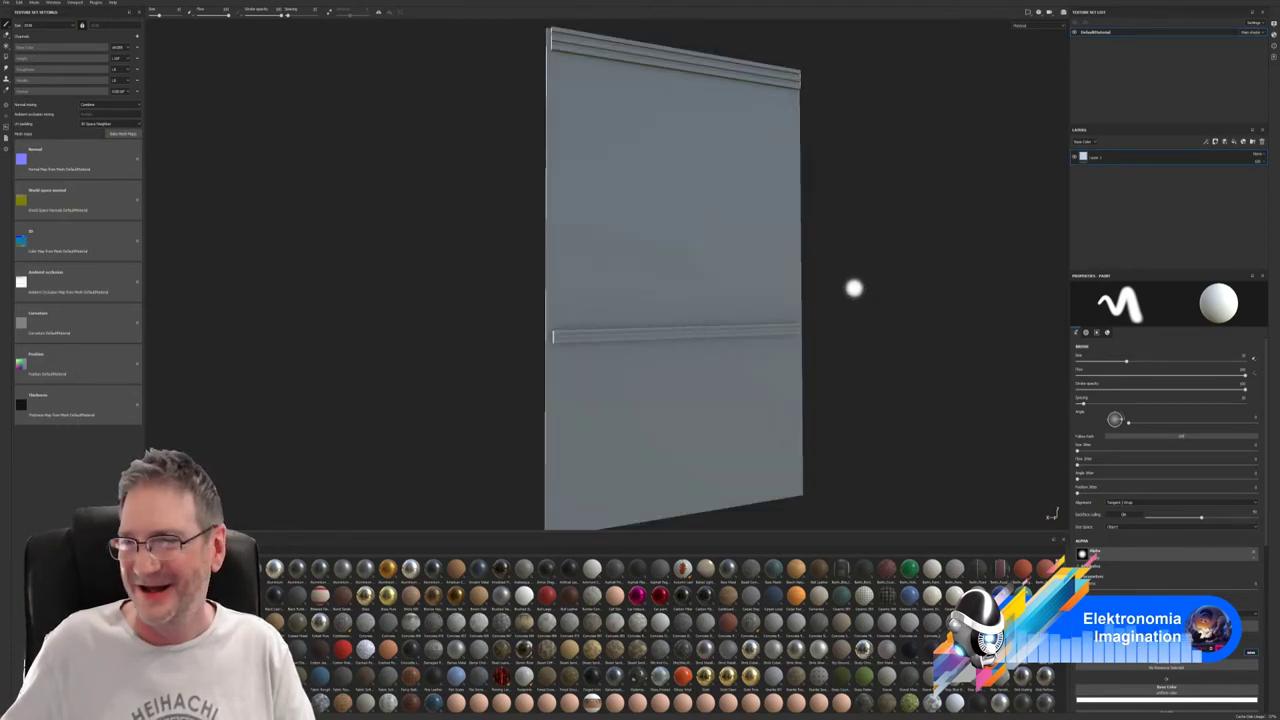
pyautogui.keyDown('alt'); pyautogui.moveTo(823, 289); pyautogui.dragTo(772, 291); pyautogui.keyUp('alt')
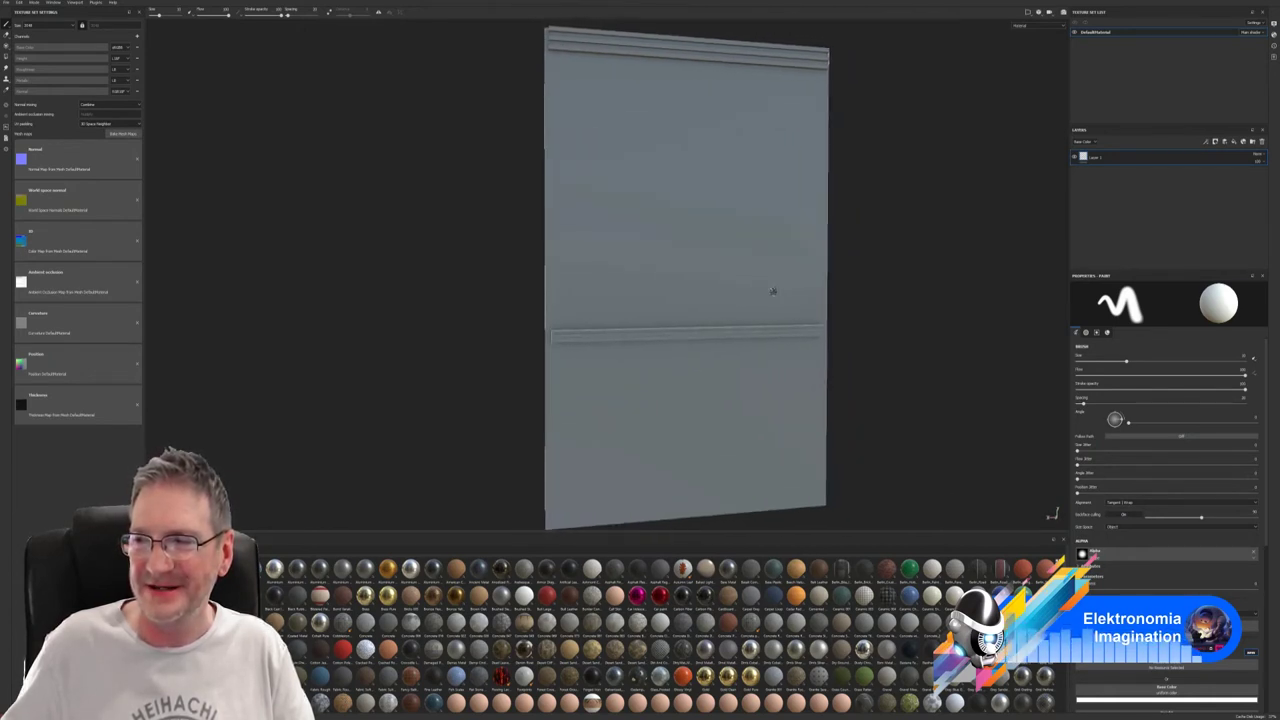
pyautogui.moveTo(871, 263)
pyautogui.keyDown('alt'); pyautogui.mouseDown()
pyautogui.moveTo(900, 277)
pyautogui.moveTo(854, 271)
pyautogui.moveTo(841, 237)
pyautogui.mouseUp(); pyautogui.keyUp('alt')
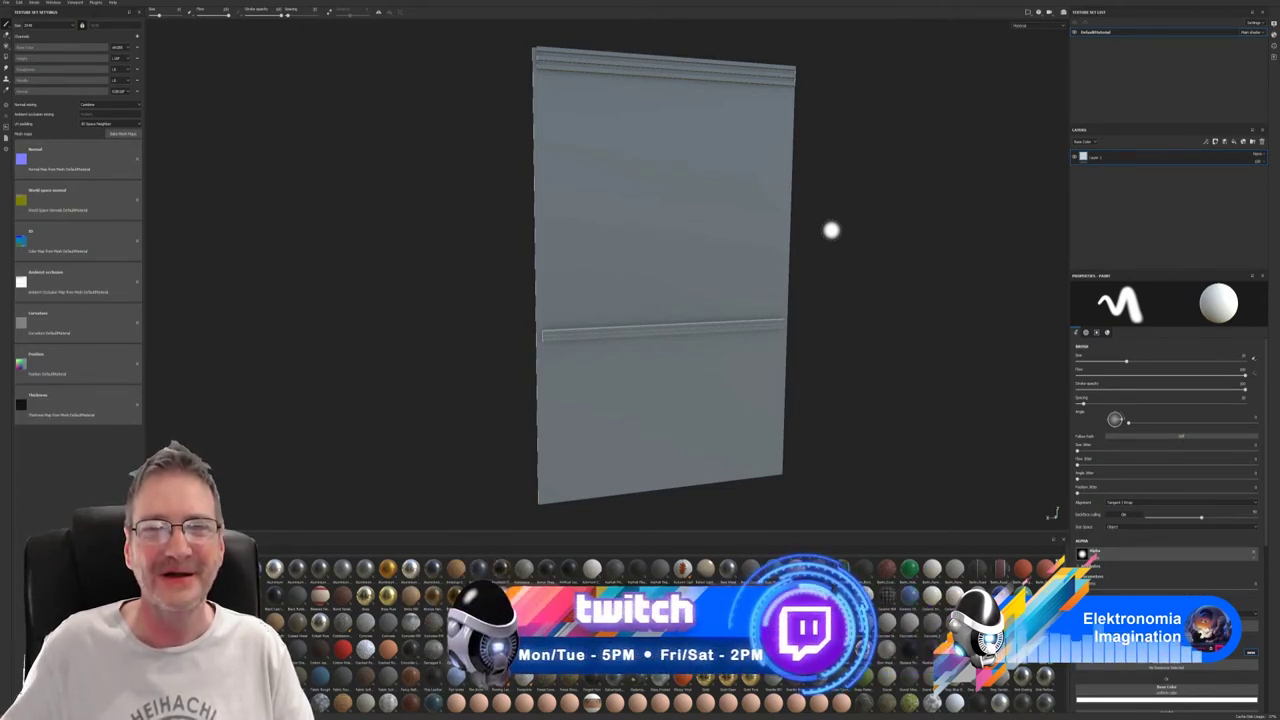
pyautogui.moveTo(820, 237)
pyautogui.keyDown('alt'); pyautogui.mouseDown()
pyautogui.moveTo(817, 257)
pyautogui.moveTo(766, 271)
pyautogui.moveTo(845, 249)
pyautogui.moveTo(889, 346)
pyautogui.moveTo(920, 320)
pyautogui.moveTo(954, 231)
pyautogui.moveTo(877, 223)
pyautogui.moveTo(823, 251)
pyautogui.mouseUp(); pyautogui.keyUp('alt')
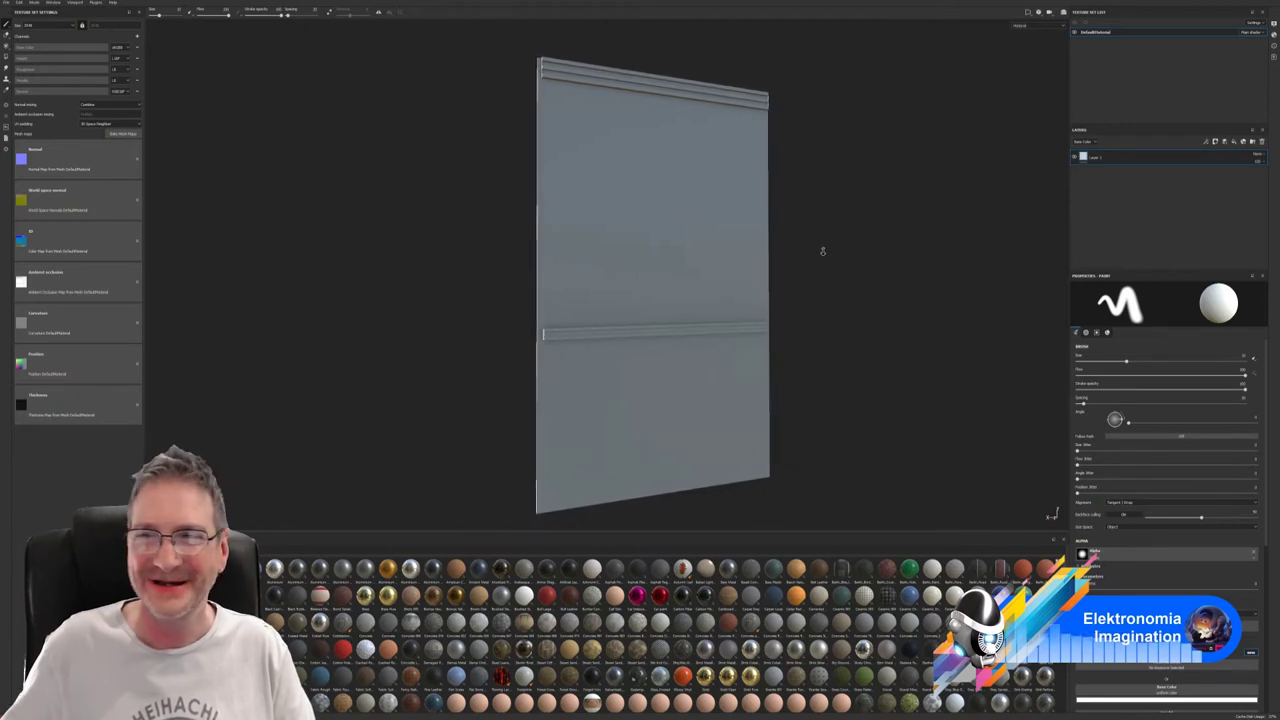
# Rename the DefaultMaterial texture set to LeftWall.
pyautogui.doubleClick(1100, 33)
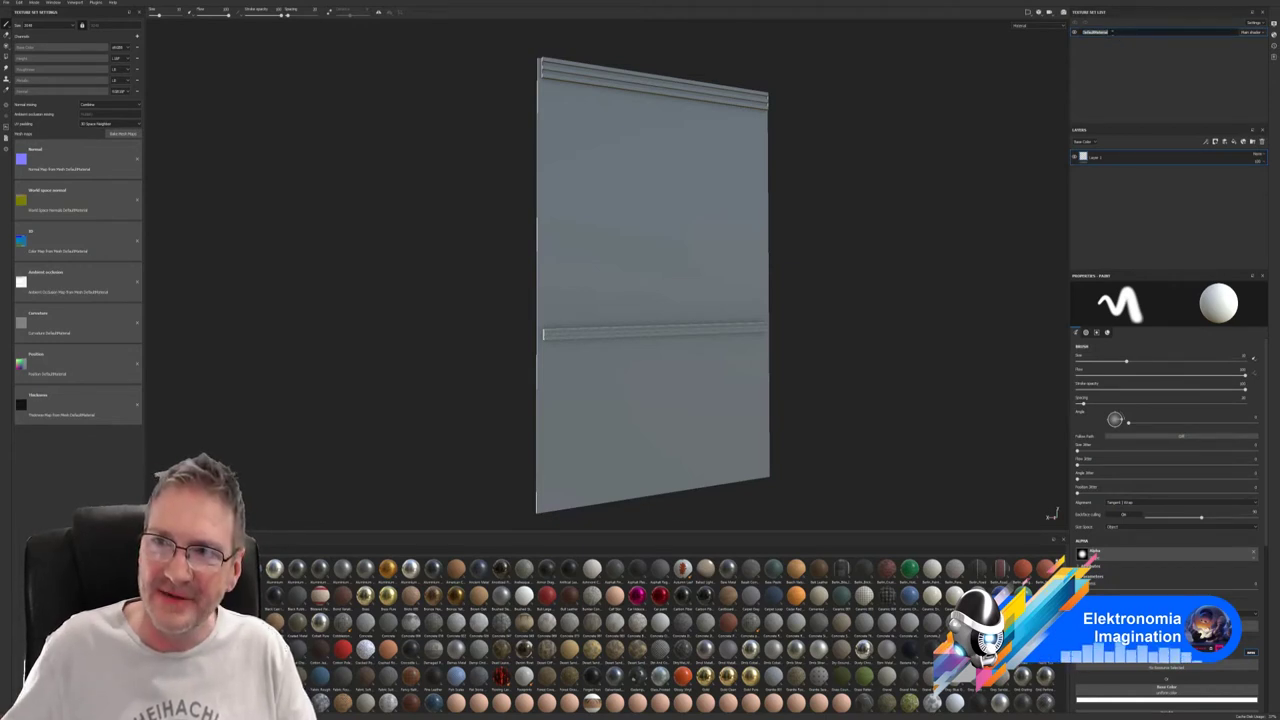
pyautogui.press('BackSpace')
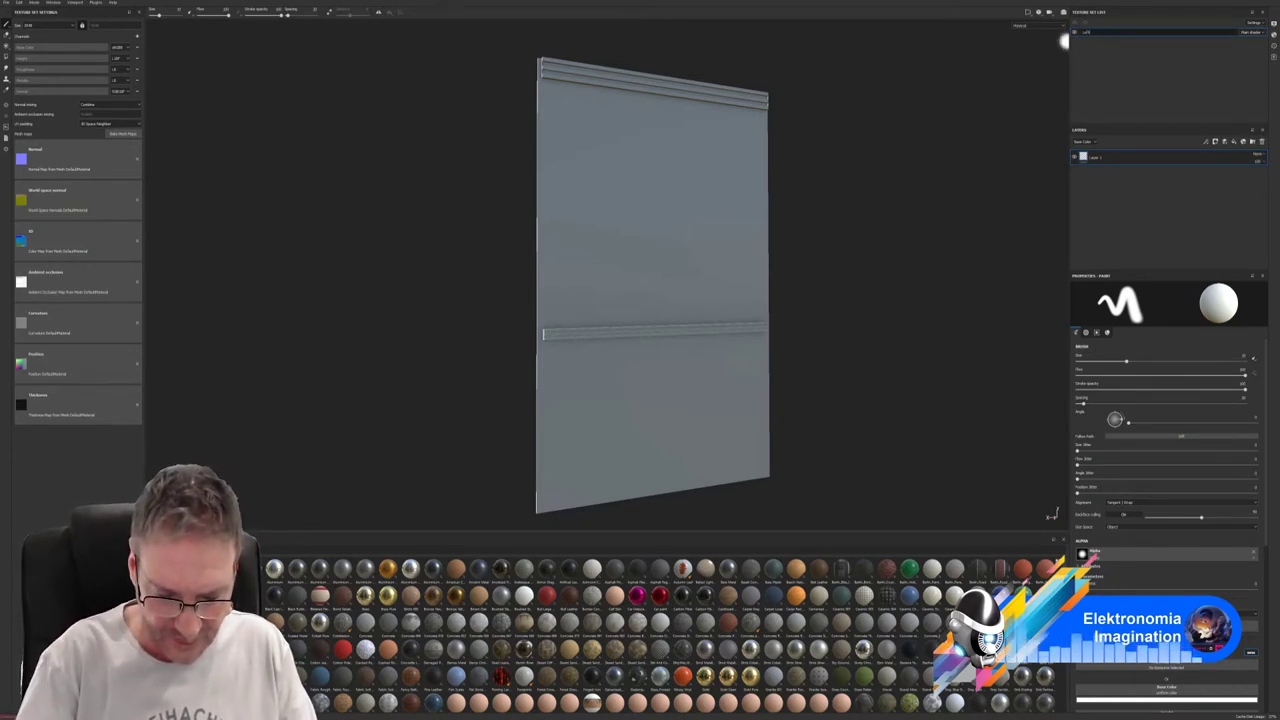
pyautogui.press('Return')
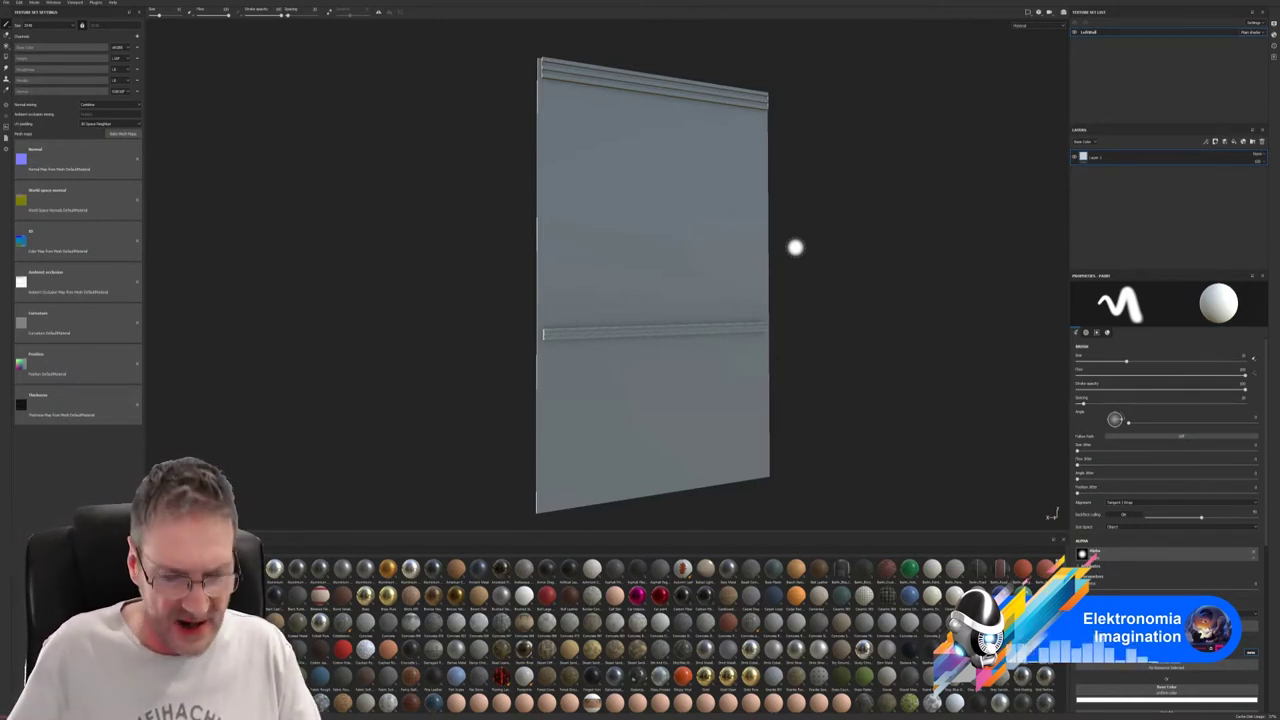
pyautogui.keyDown('alt'); pyautogui.moveTo(820, 269); pyautogui.dragTo(808, 277); pyautogui.keyUp('alt')
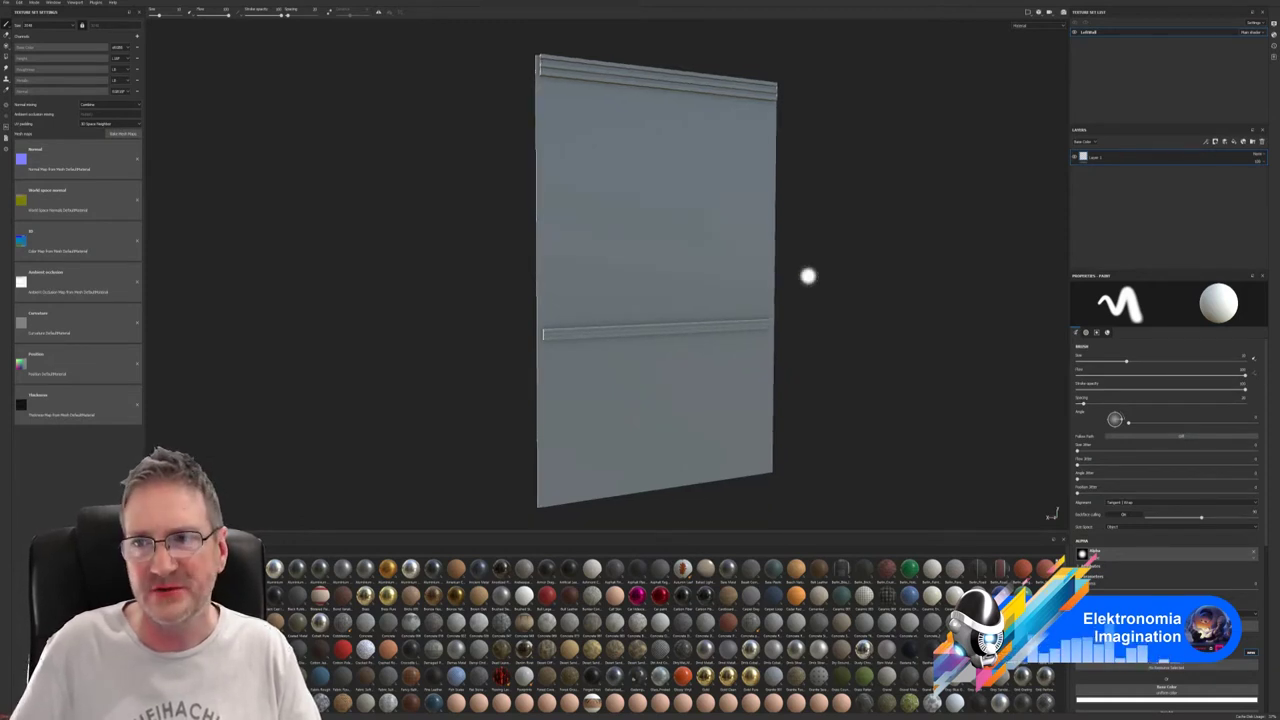
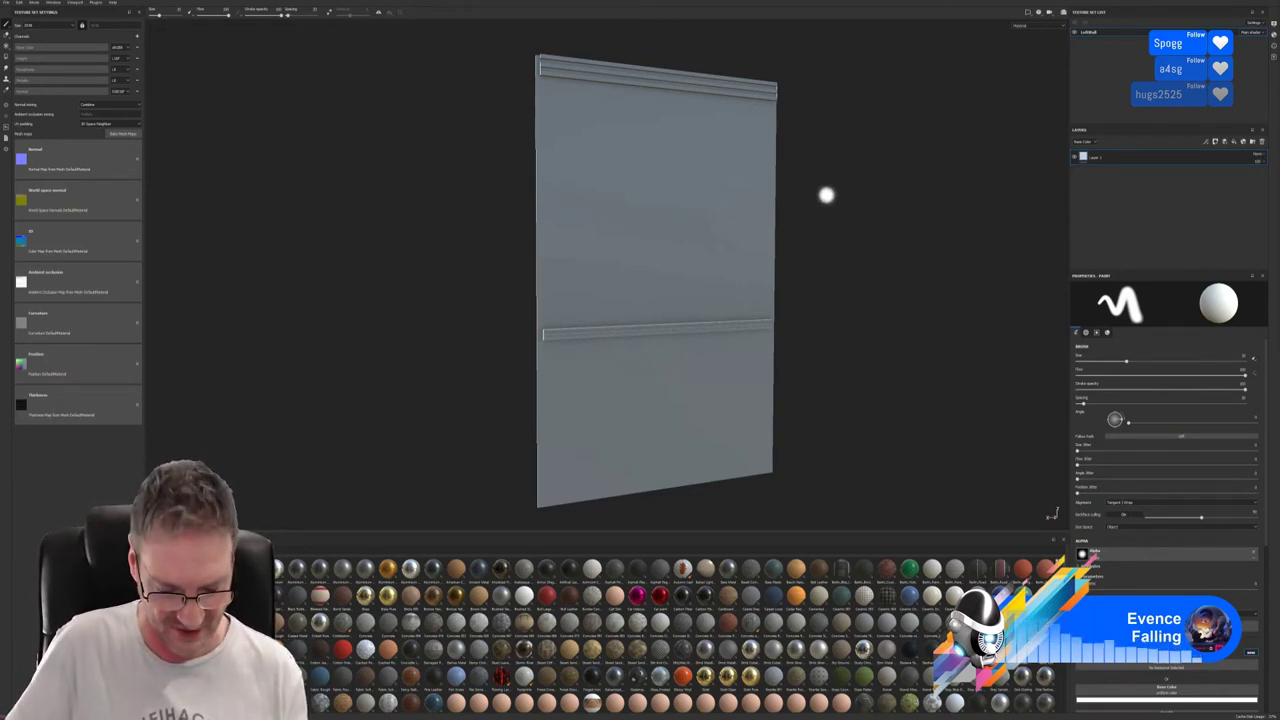
# Enlarge the Shelf's material thumbnails and scroll down to the Wood materials.
pyautogui.moveTo(826, 166)
pyautogui.keyDown('alt'); pyautogui.mouseDown()
pyautogui.moveTo(806, 183)
pyautogui.moveTo(702, 184)
pyautogui.moveTo(794, 194)
pyautogui.mouseUp(); pyautogui.keyUp('alt')
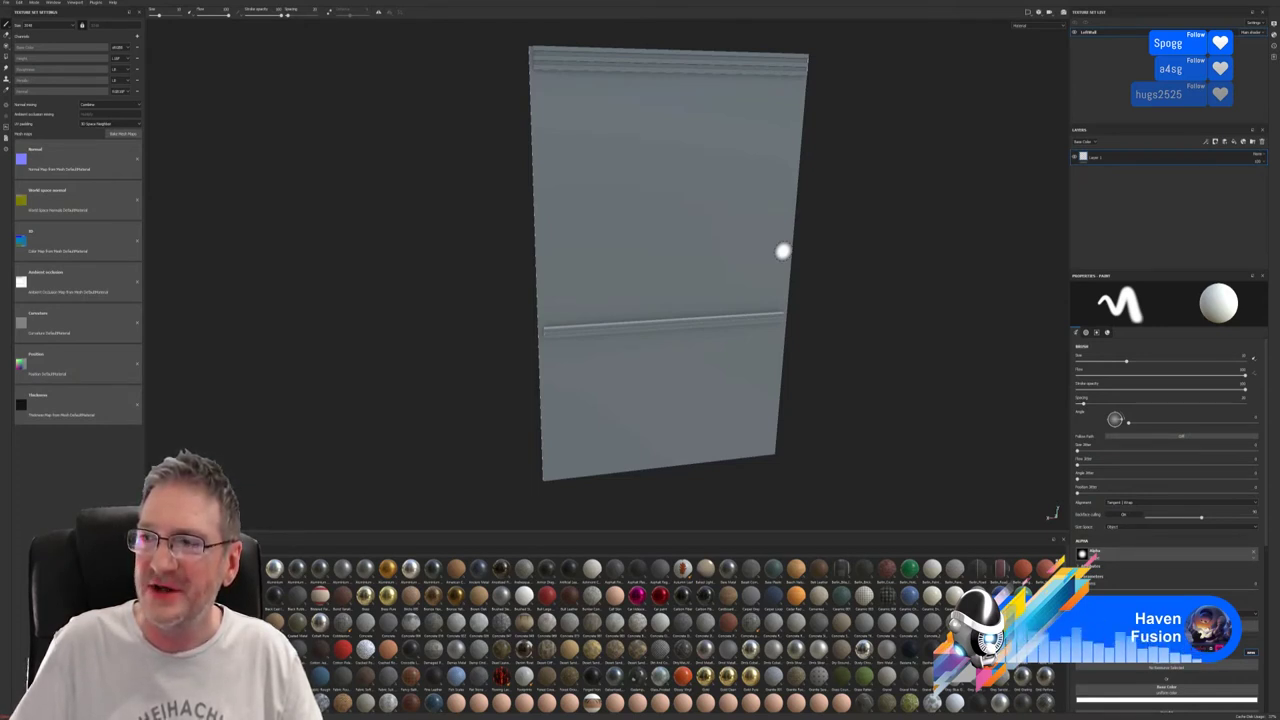
pyautogui.moveTo(869, 266)
pyautogui.keyDown('alt'); pyautogui.mouseDown()
pyautogui.moveTo(849, 260)
pyautogui.moveTo(870, 242)
pyautogui.mouseUp(); pyautogui.keyUp('alt')
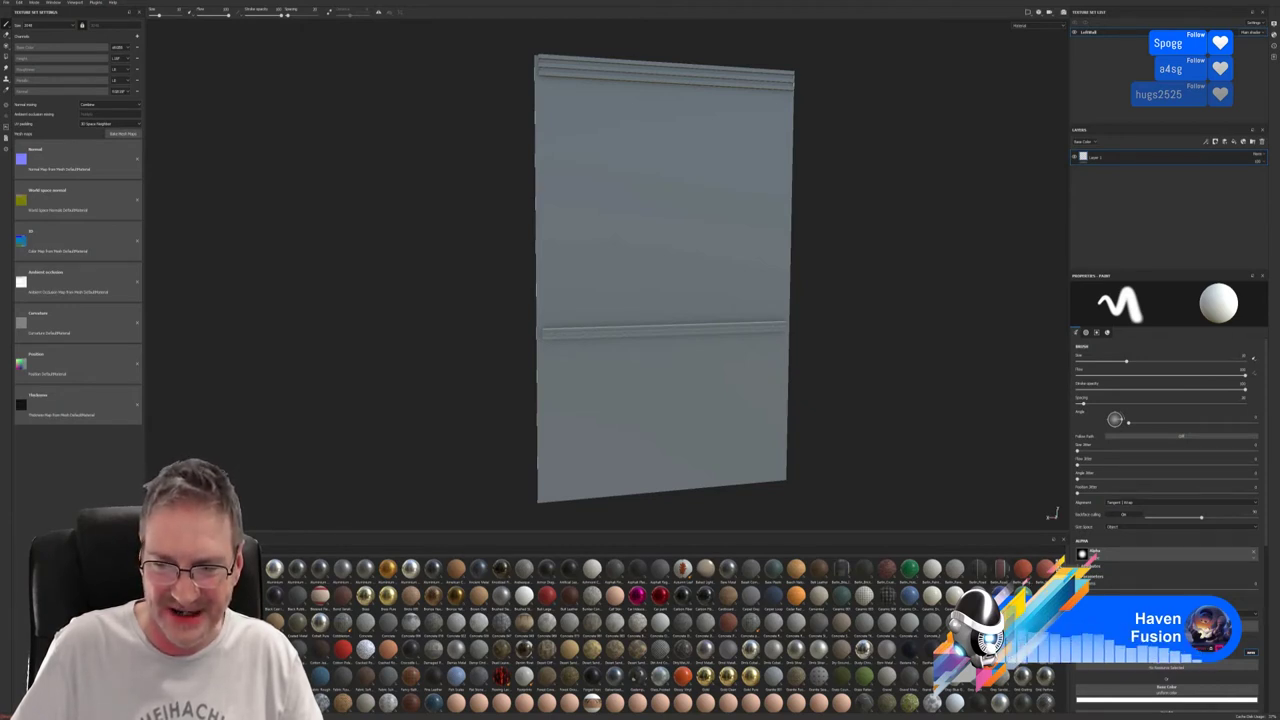
pyautogui.keyDown('ctrl'); pyautogui.scroll(2, 600, 630); pyautogui.keyUp('ctrl')
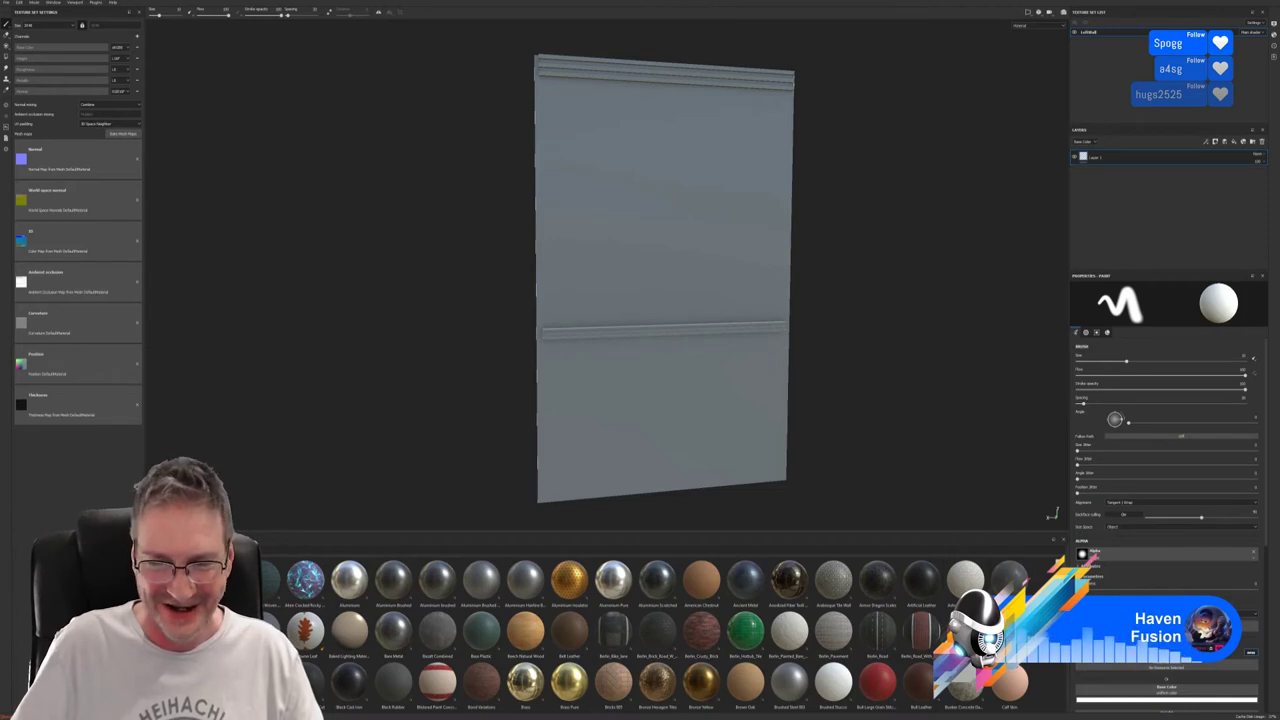
pyautogui.scroll(-5, 640, 630)
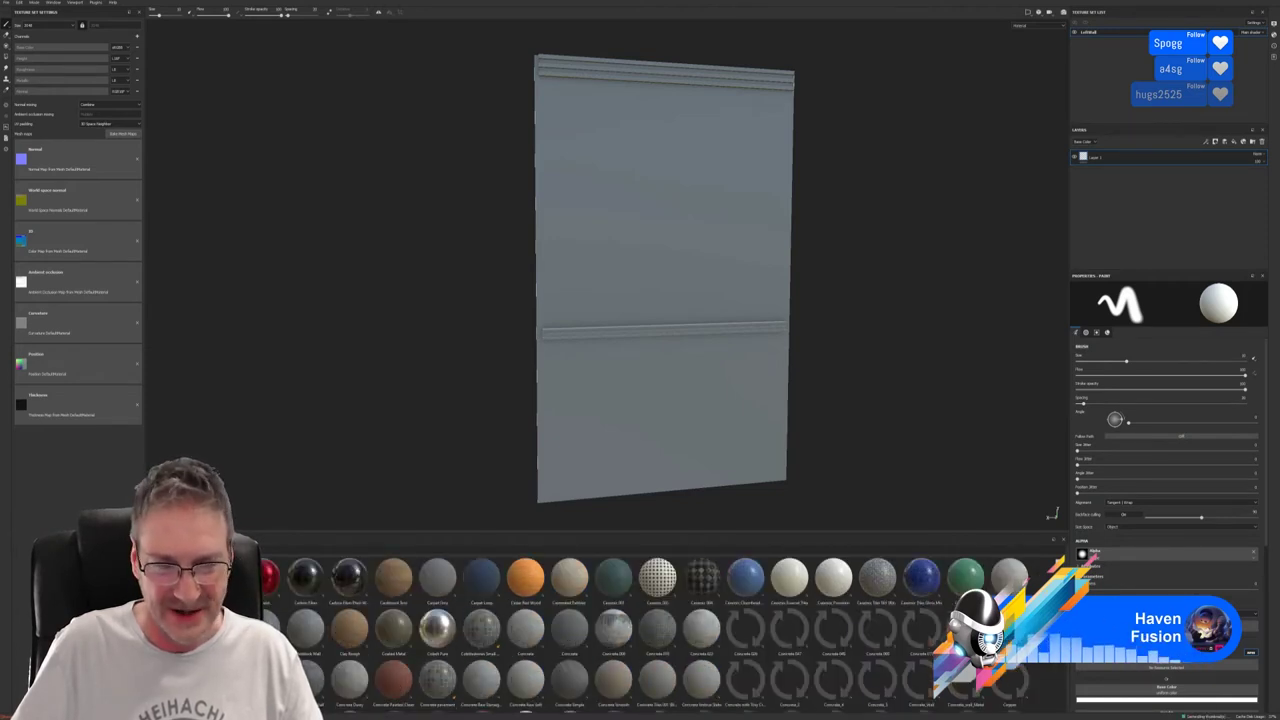
pyautogui.scroll(-10, 640, 630)
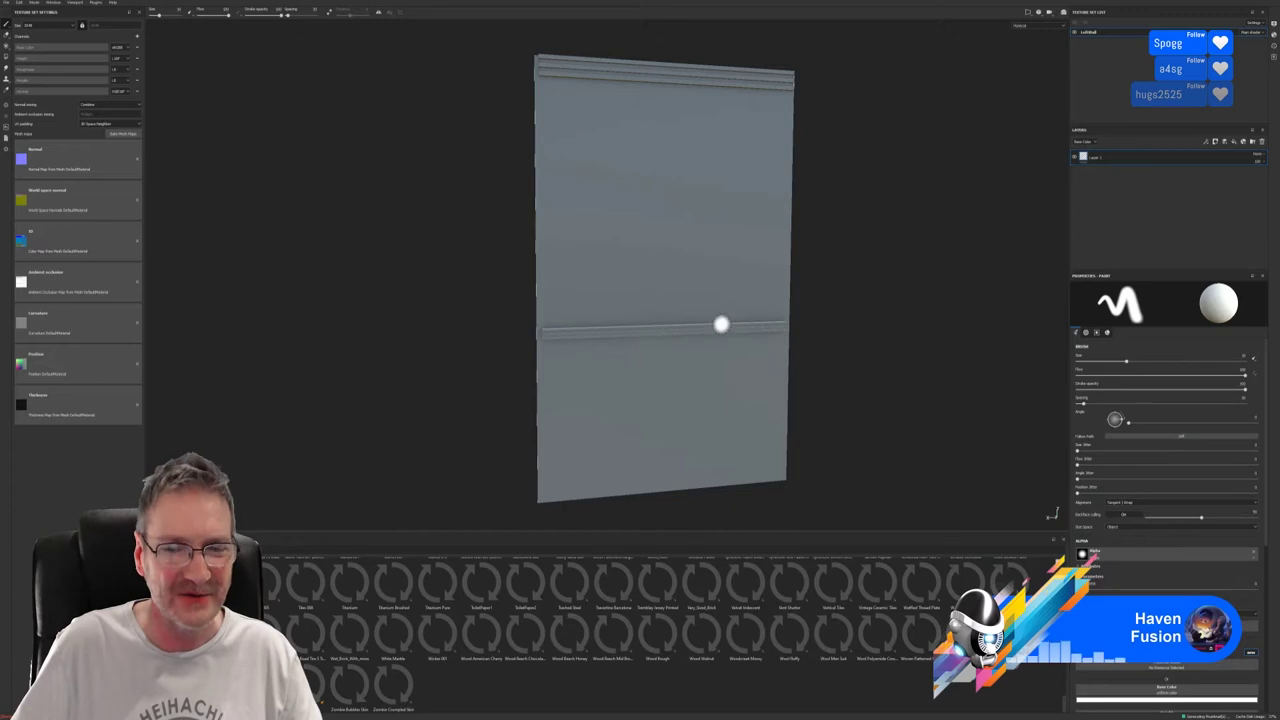
pyautogui.scroll(5, 614, 633)
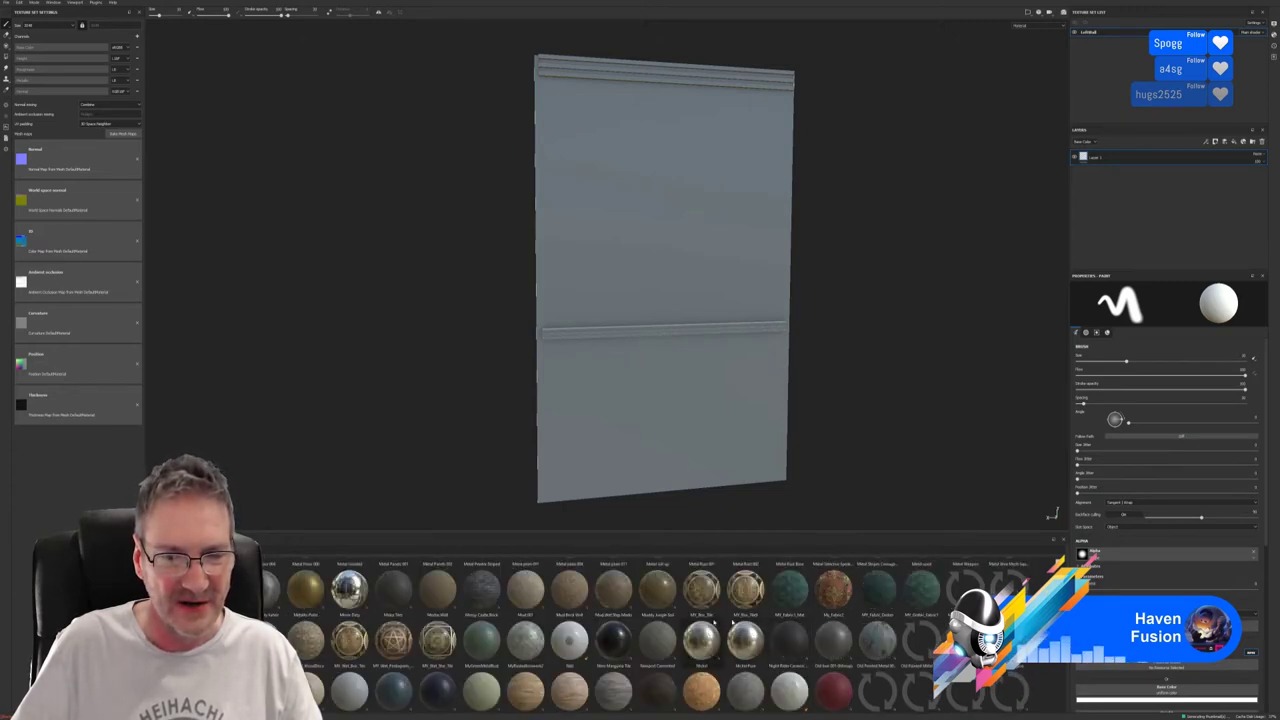
pyautogui.scroll(-3, 614, 633)
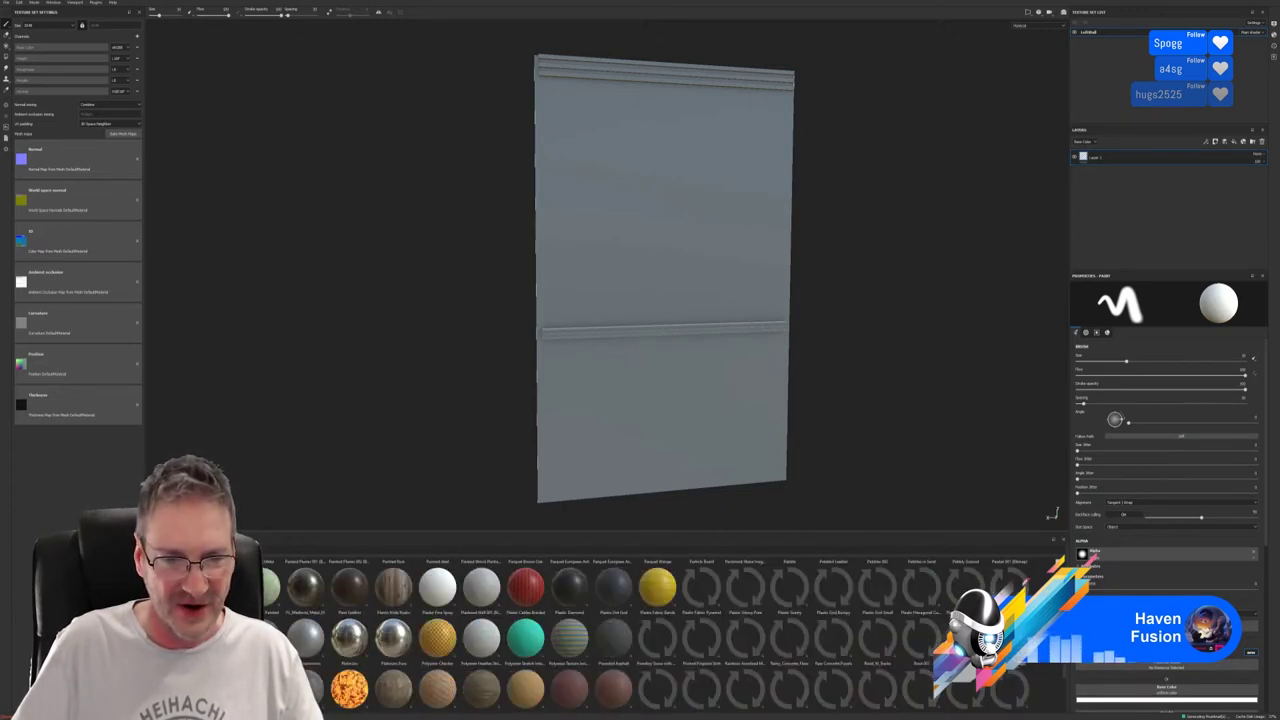
pyautogui.scroll(-3, 614, 633)
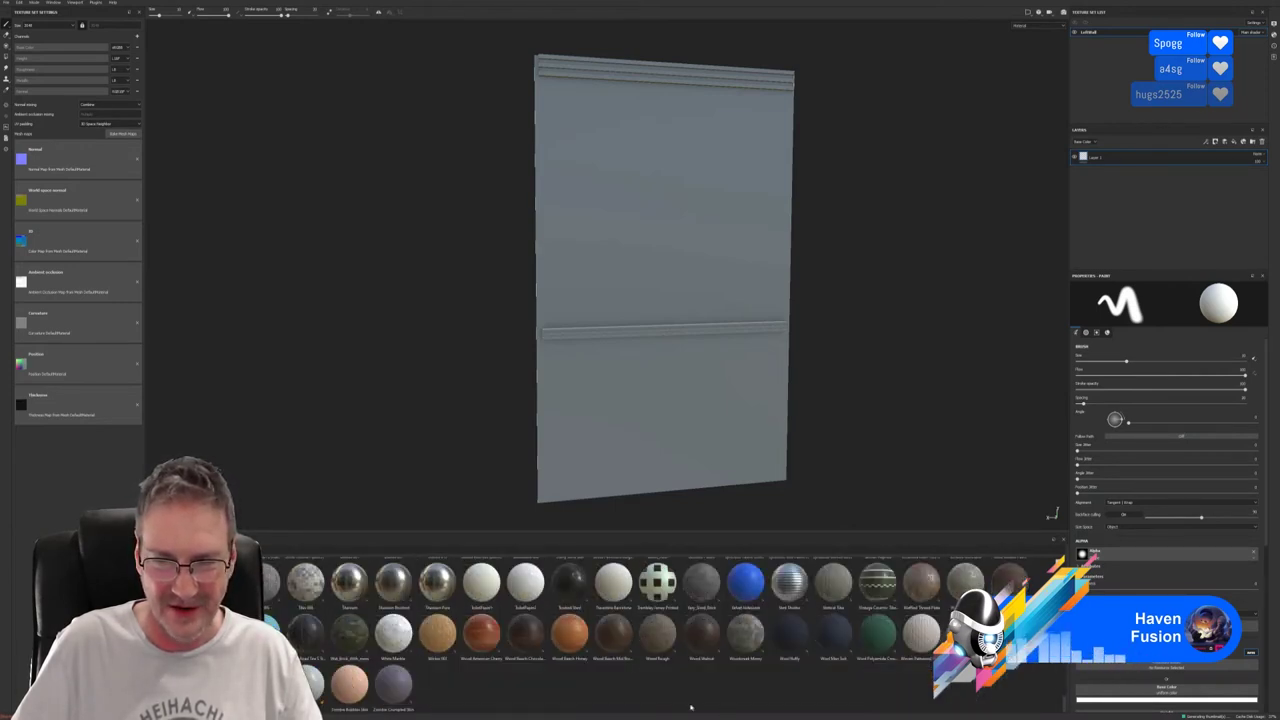
# Apply Wood Beech to the panel and mask it by colour selection to the blue trim strips.
pyautogui.moveTo(613, 640); pyautogui.dragTo(701, 79)
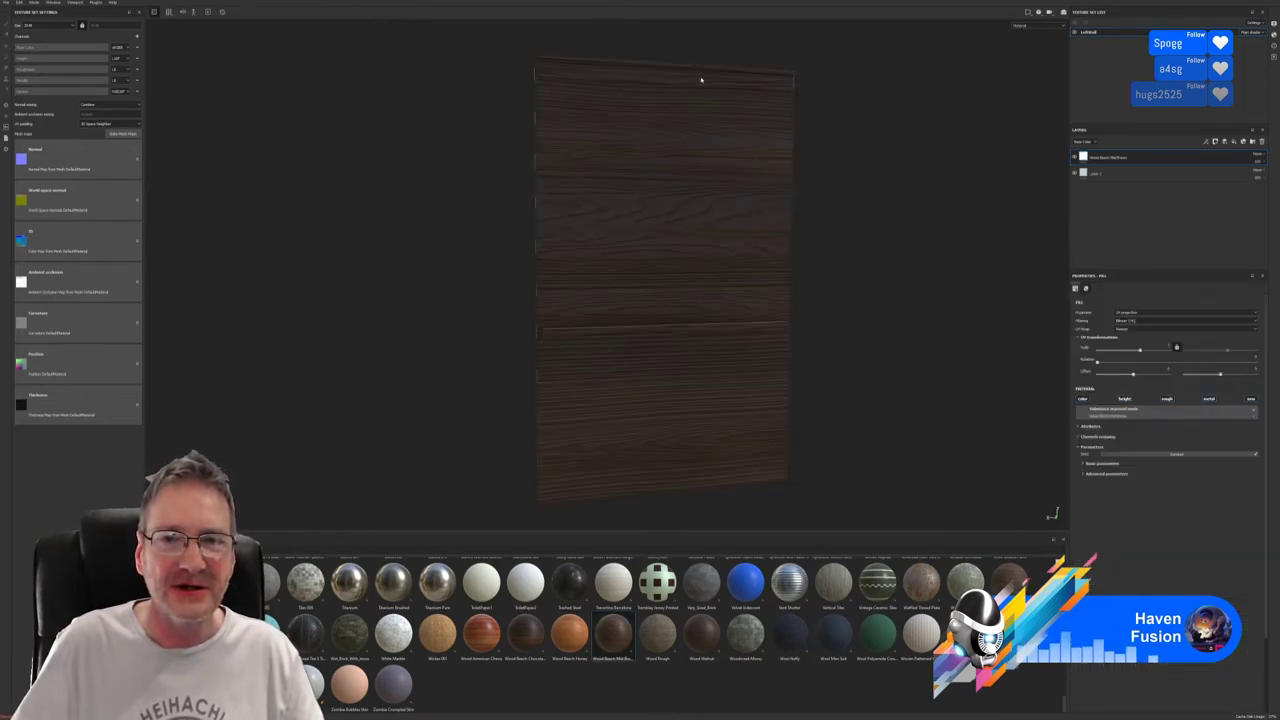
pyautogui.rightClick(1123, 158)
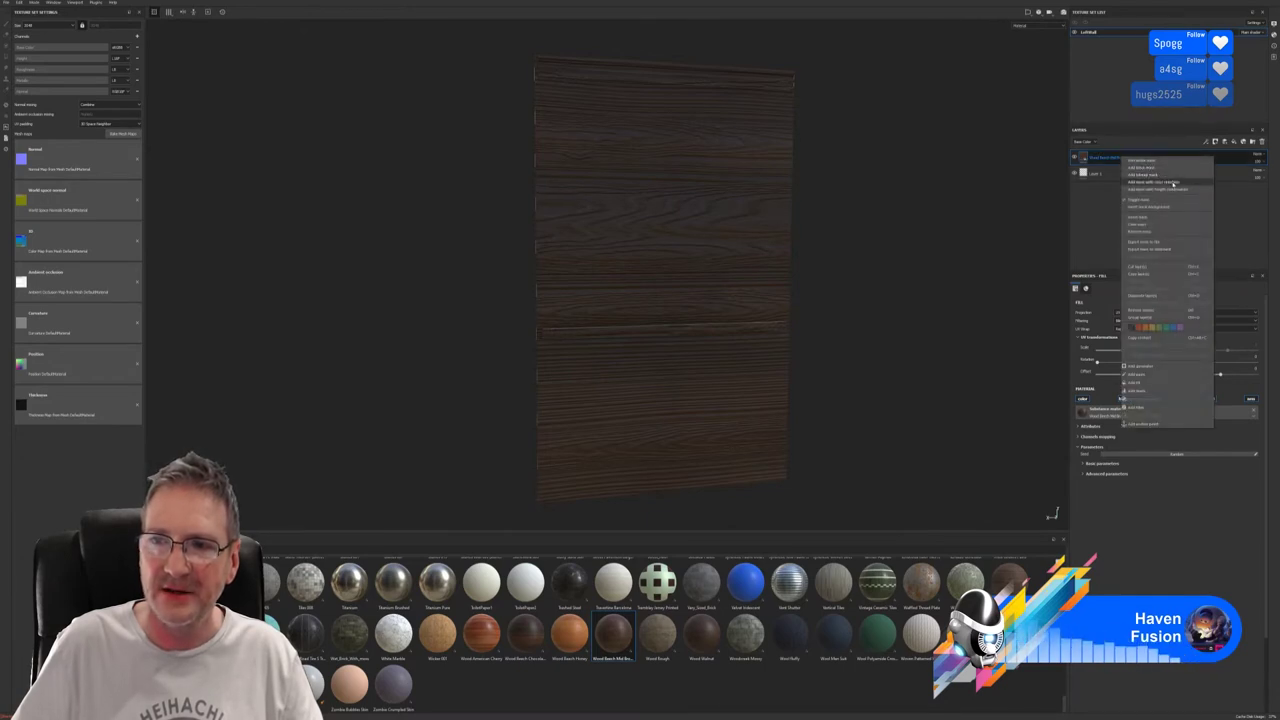
pyautogui.click(1166, 181)
pyautogui.click(1252, 357)
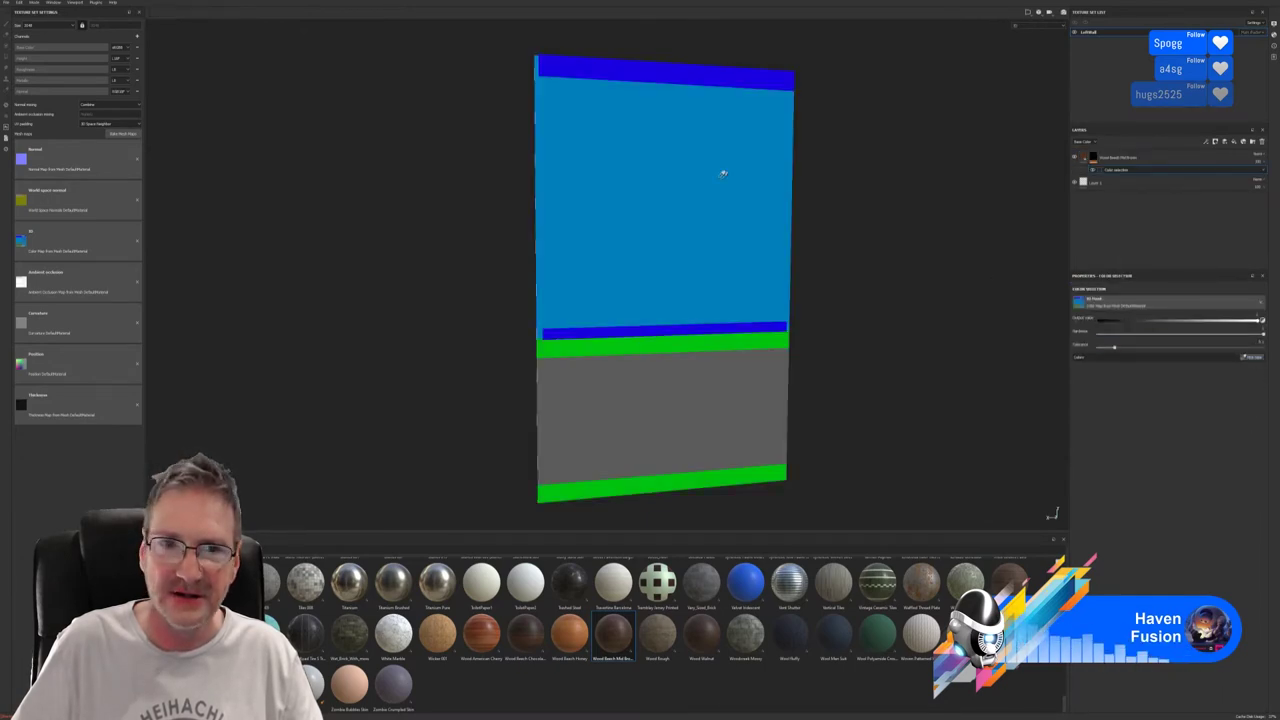
pyautogui.click(651, 66)
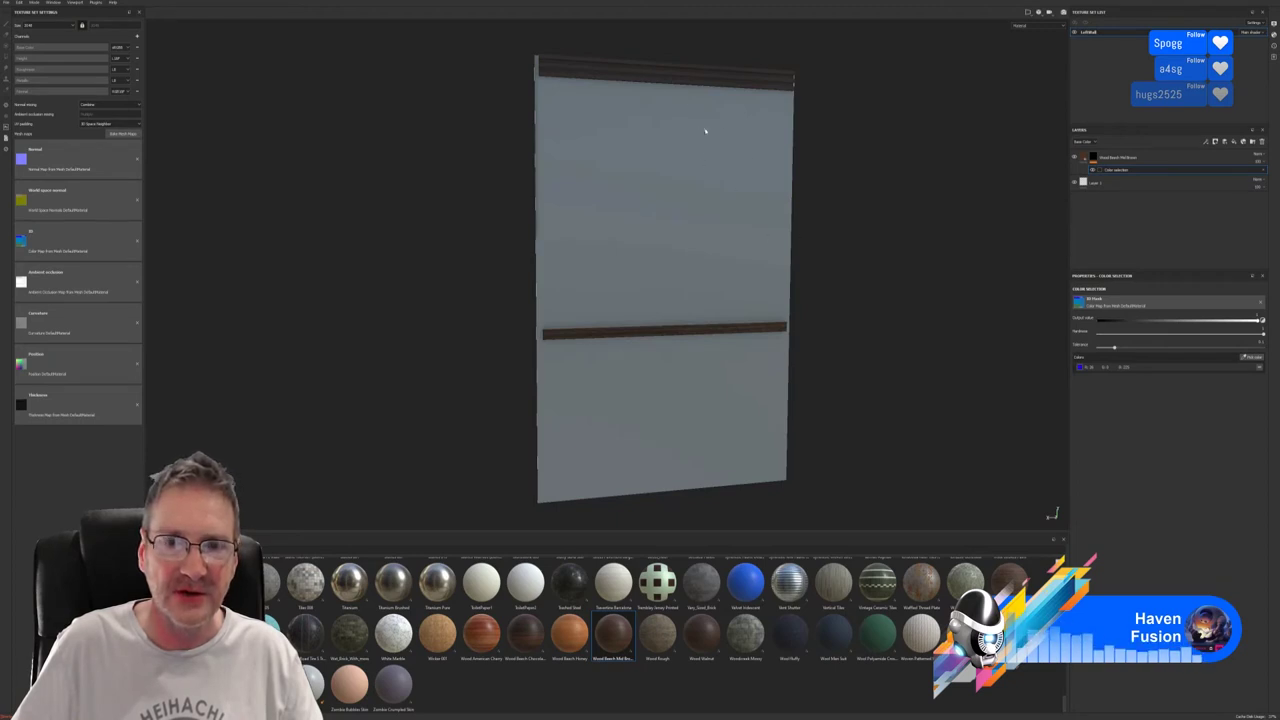
# Inspect the top wood trim up close and select the Wood Beech fill layer's settings.
pyautogui.keyDown('alt'); pyautogui.moveTo(705, 131); pyautogui.dragTo(720, 171); pyautogui.keyUp('alt')
pyautogui.keyDown('alt'); pyautogui.moveTo(720, 171); pyautogui.dragTo(671, 263, button='middle'); pyautogui.keyUp('alt')
pyautogui.keyDown('alt'); pyautogui.moveTo(671, 263); pyautogui.dragTo(1060, 246, button='right'); pyautogui.keyUp('alt')
pyautogui.keyDown('alt'); pyautogui.moveTo(660, 250); pyautogui.dragTo(743, 247); pyautogui.keyUp('alt')
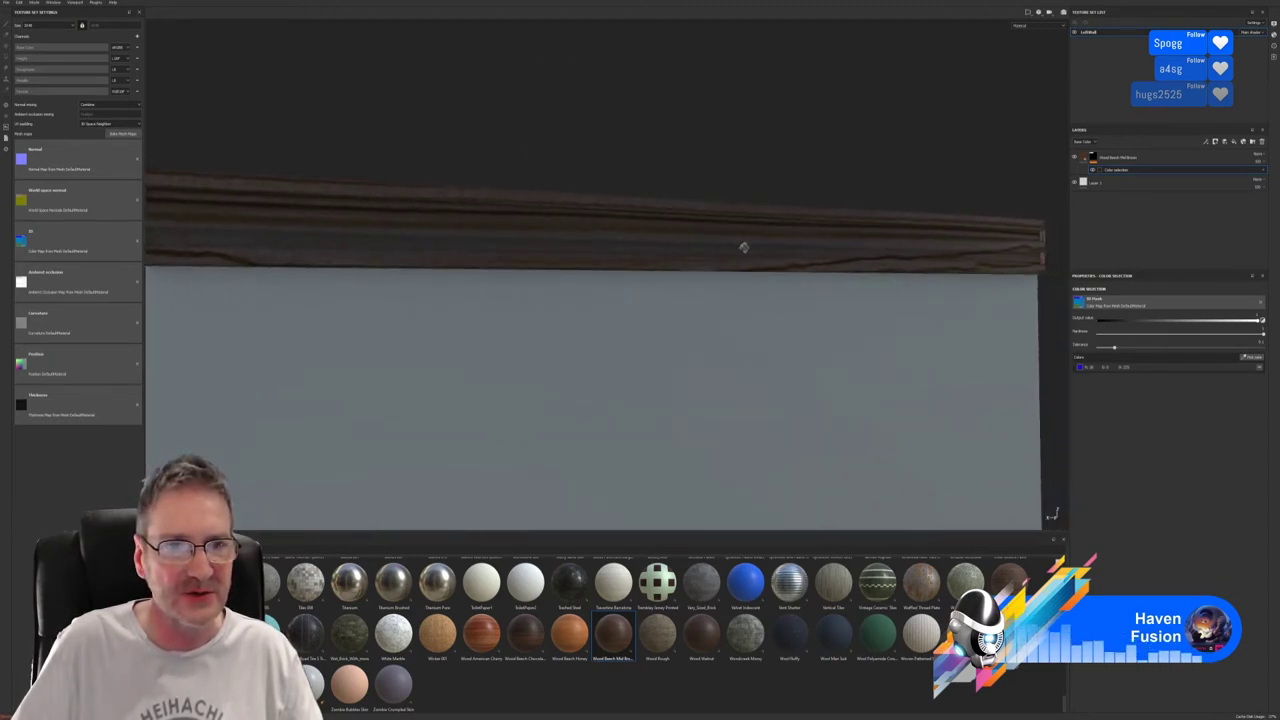
pyautogui.scroll(-3, 743, 247)
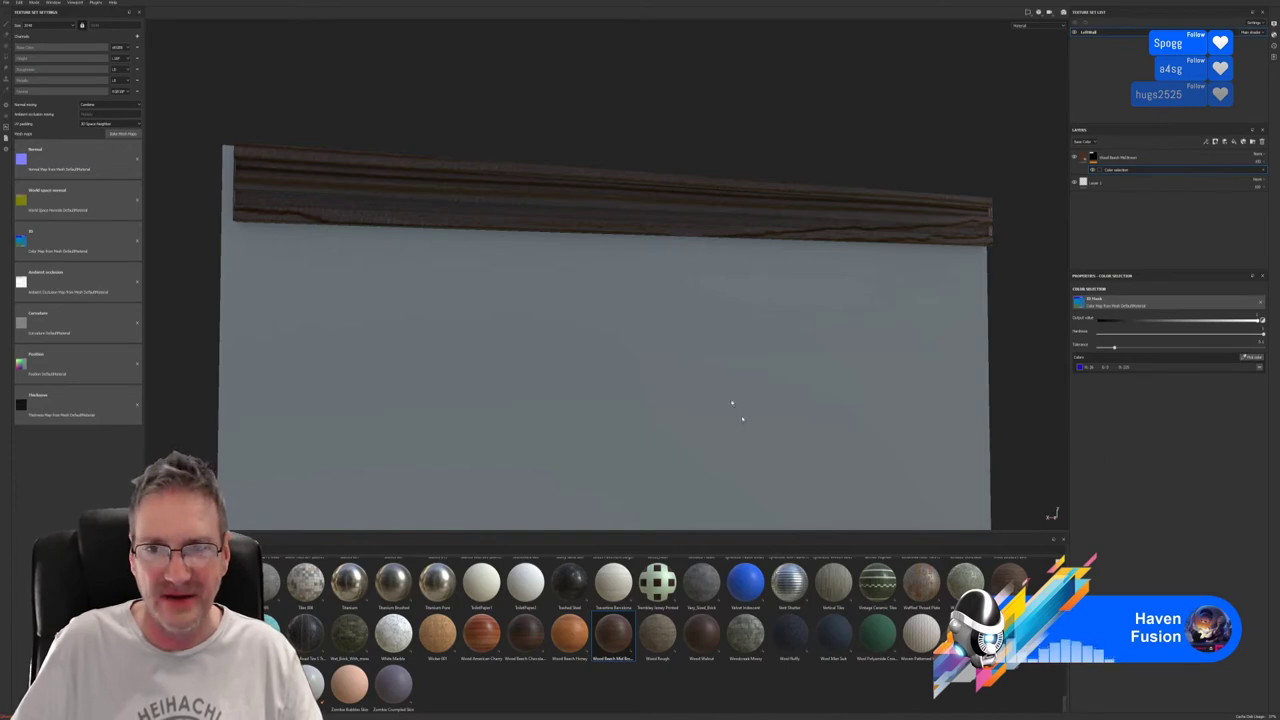
pyautogui.keyDown('alt'); pyautogui.moveTo(703, 365); pyautogui.dragTo(708, 290); pyautogui.keyUp('alt')
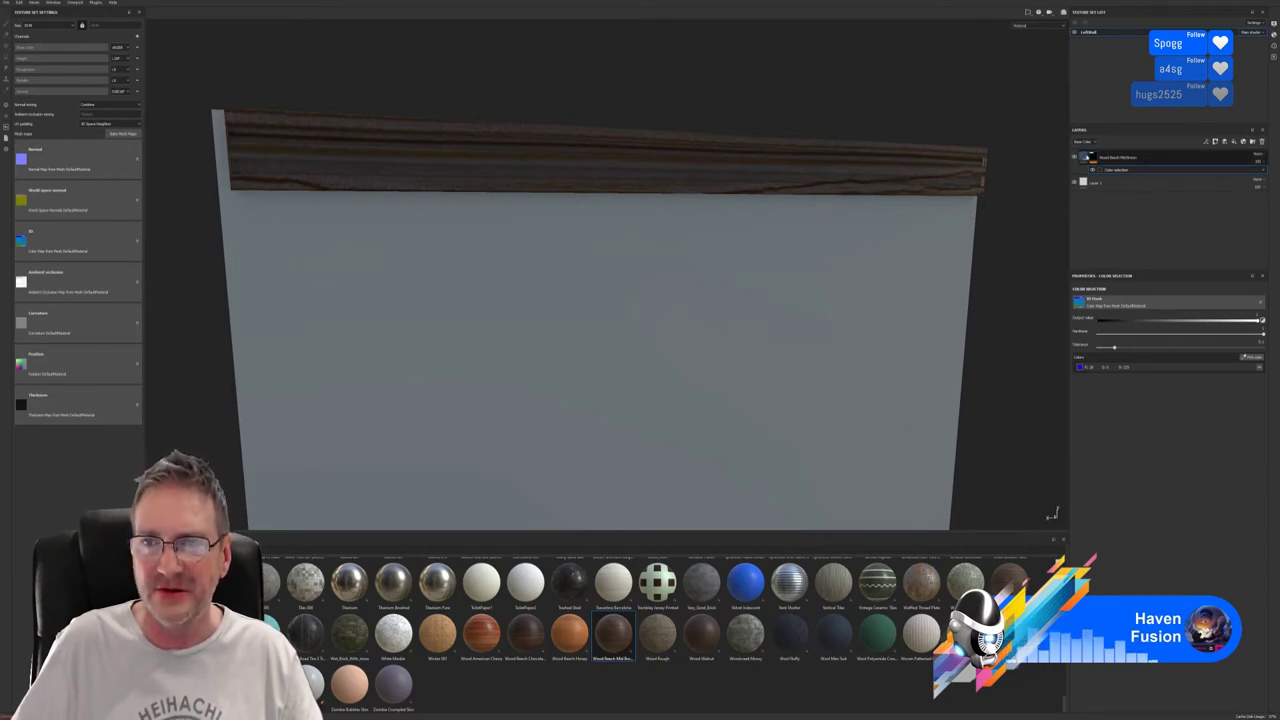
pyautogui.click(1092, 157)
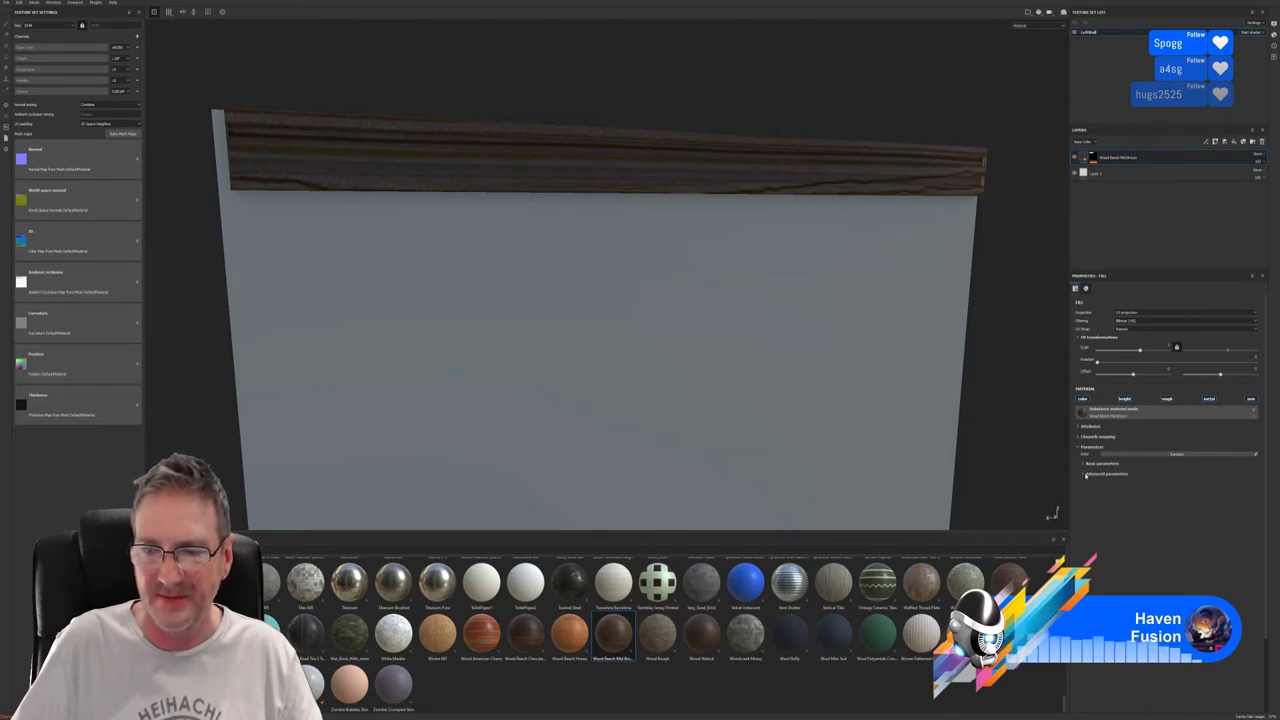
# Expand Advanced and Basic parameters and push one wood parameter to maximum to brighten the trim.
pyautogui.click(1086, 474)
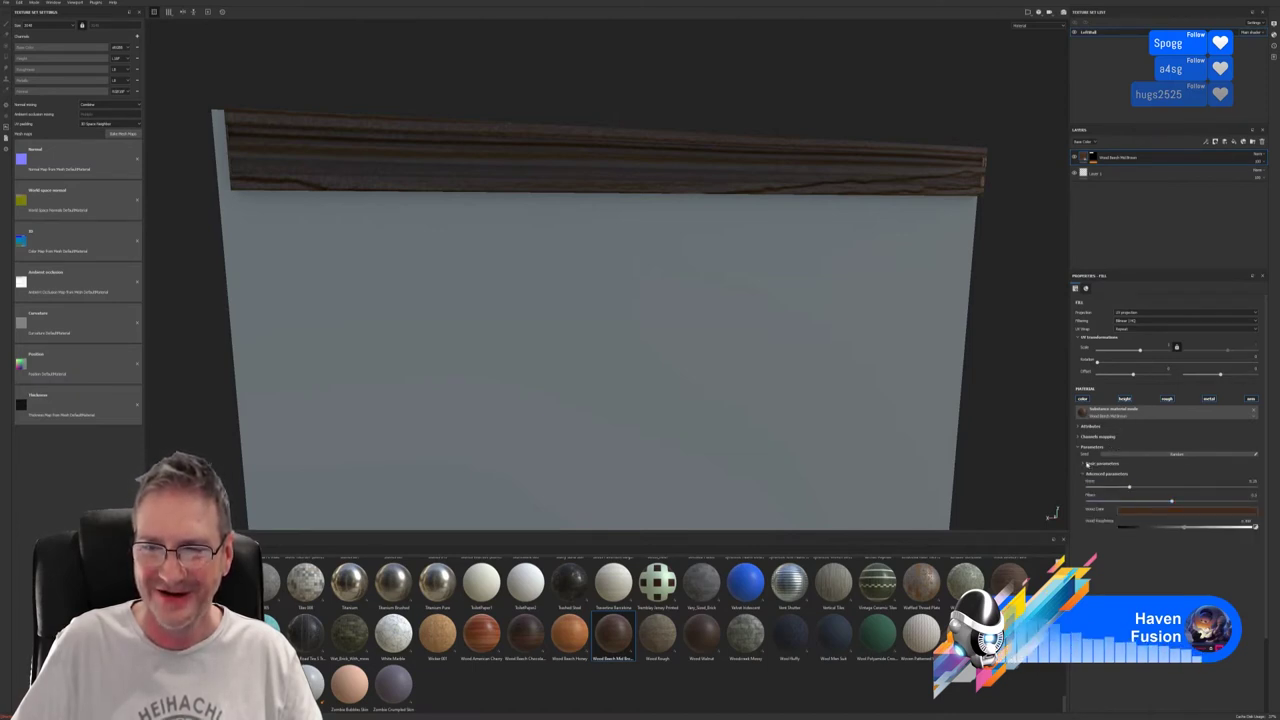
pyautogui.click(1086, 464)
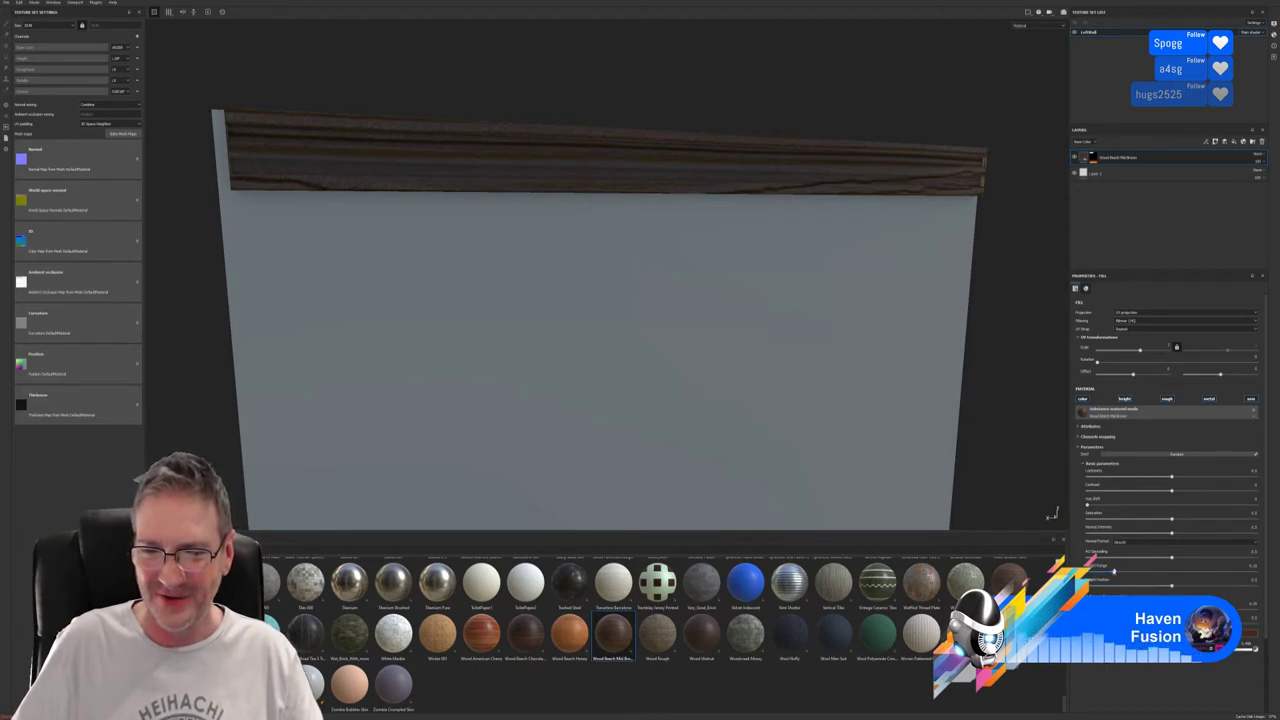
pyautogui.moveTo(1127, 585); pyautogui.dragTo(1255, 573)
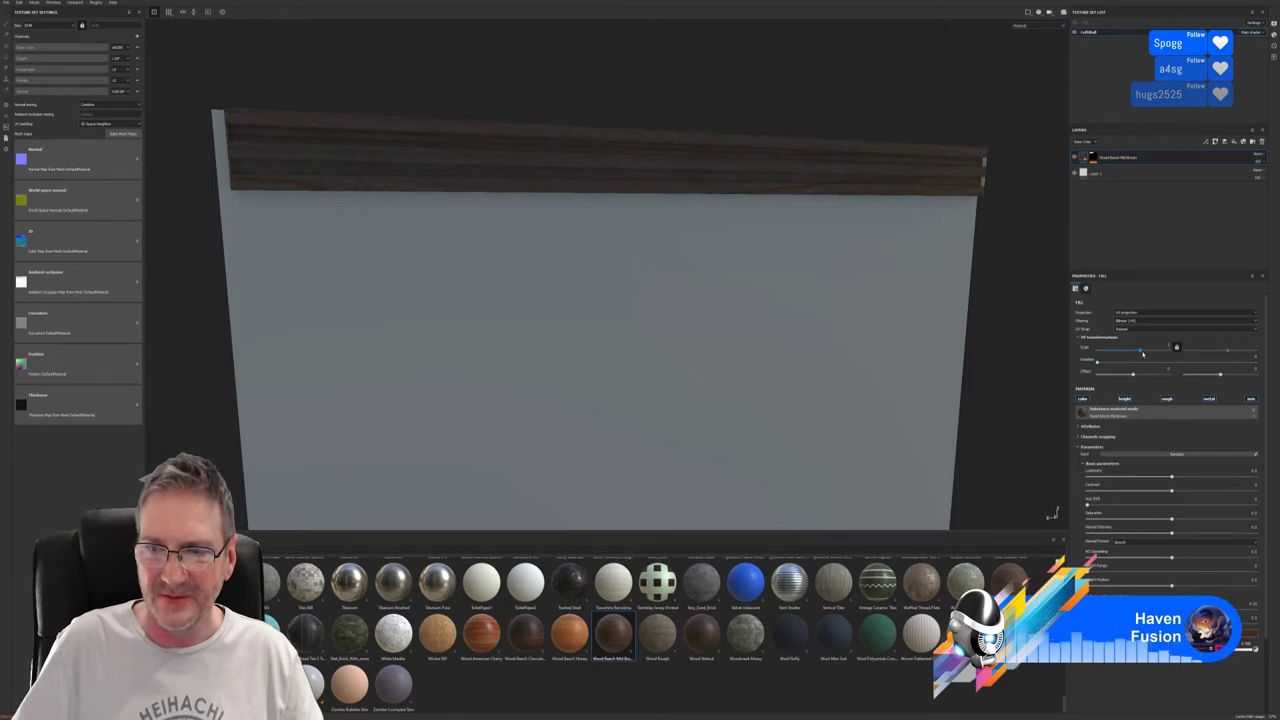
# Fine-tune both UV Scale values so the wood grain repeats more tightly along the top trim.
pyautogui.moveTo(1140, 353)
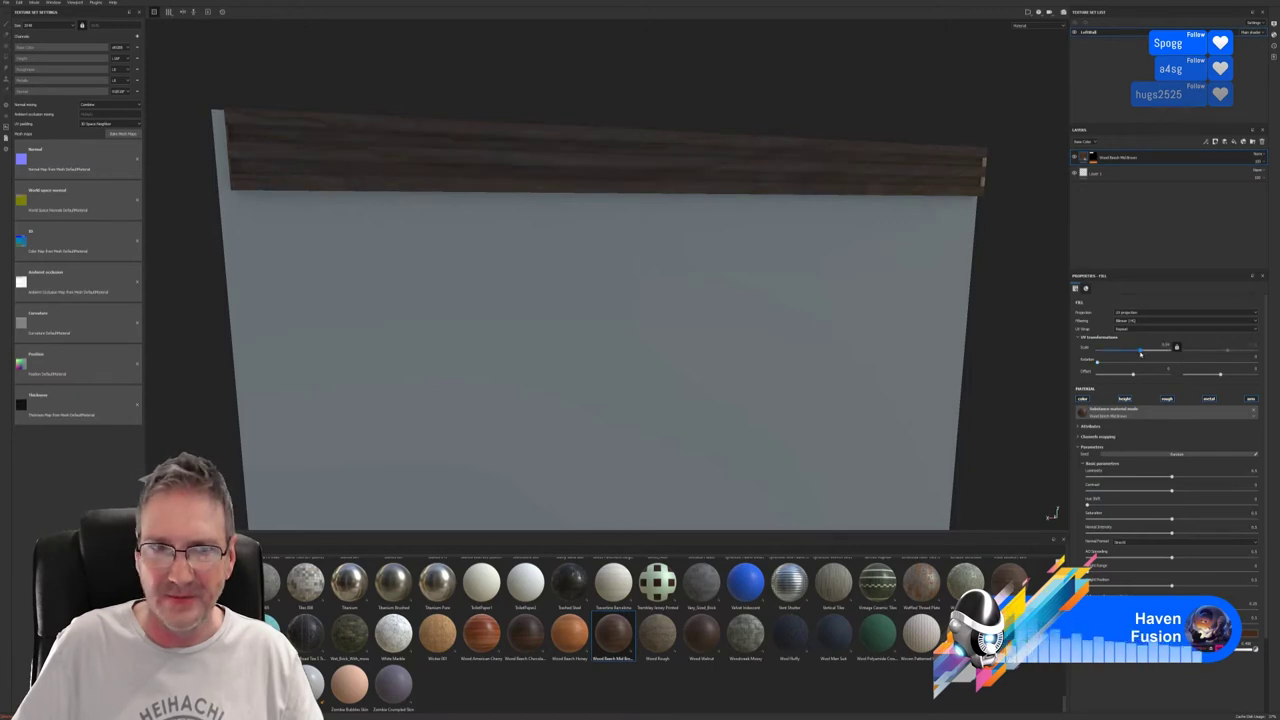
pyautogui.moveTo(1141, 353); pyautogui.dragTo(1144, 353)
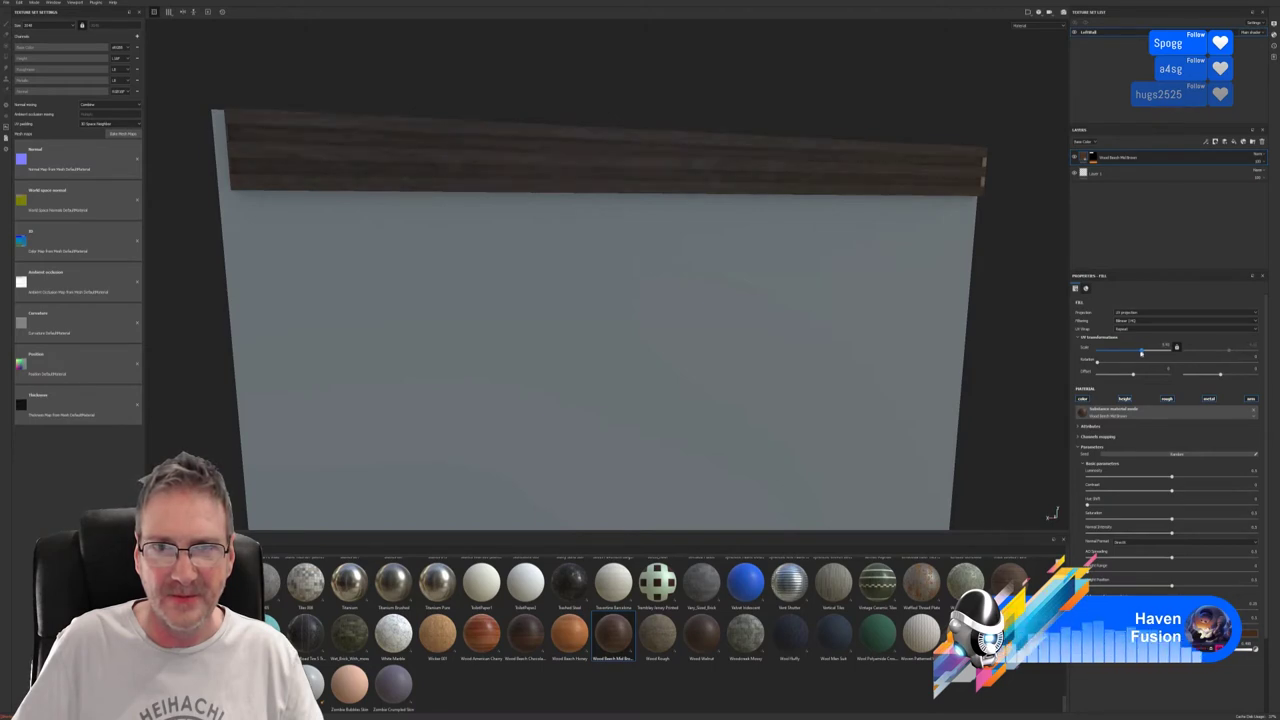
pyautogui.moveTo(1141, 353); pyautogui.dragTo(1143, 353)
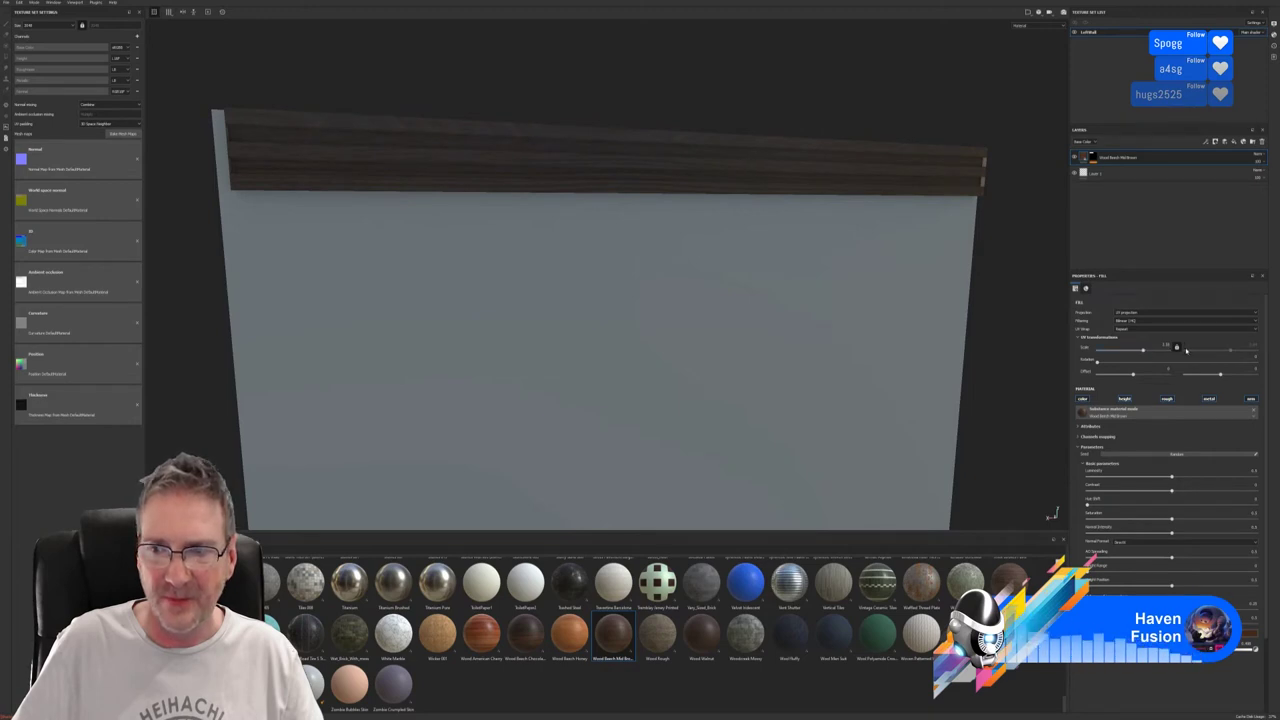
pyautogui.click(1229, 353)
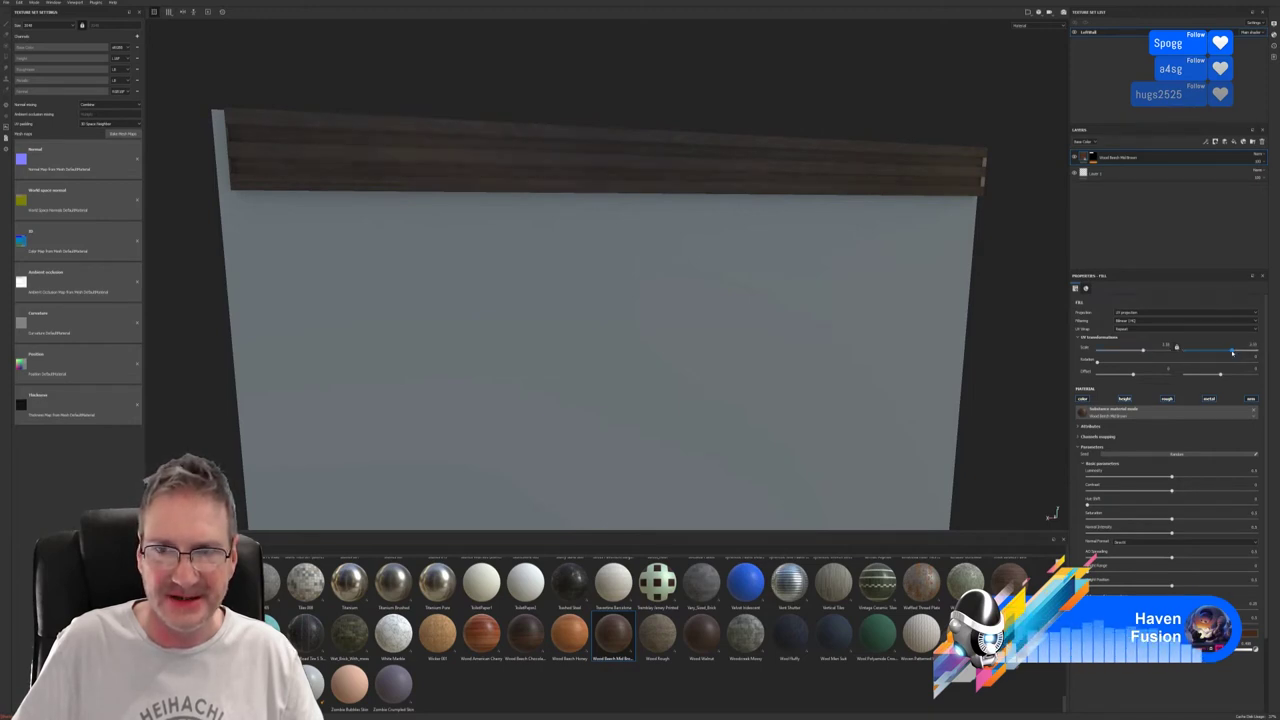
pyautogui.moveTo(1229, 353); pyautogui.dragTo(1226, 354)
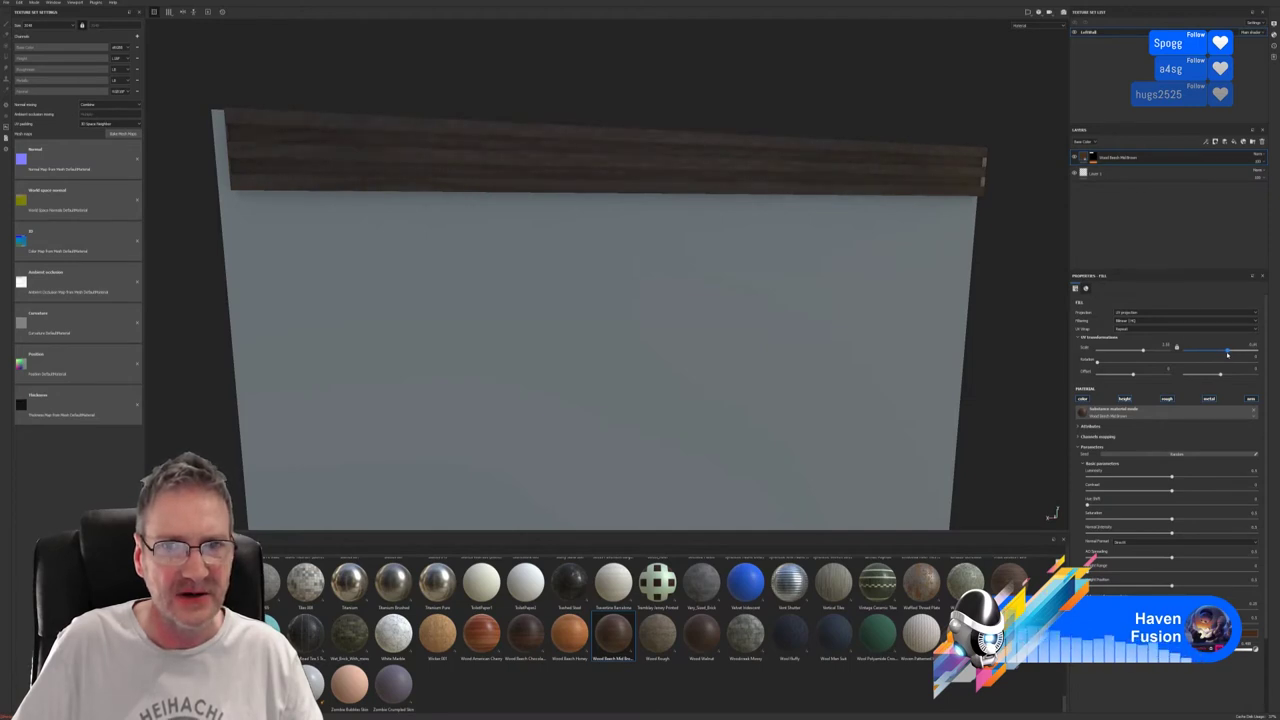
pyautogui.moveTo(1139, 354); pyautogui.dragTo(1141, 353)
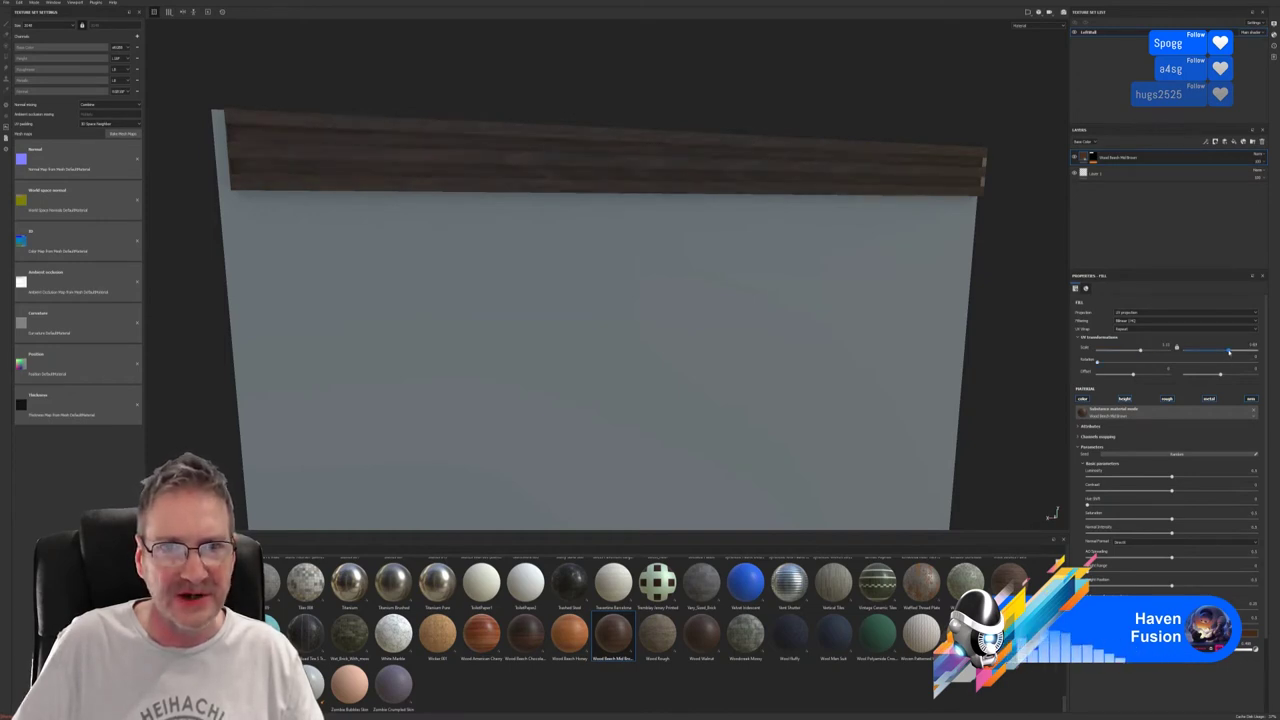
pyautogui.moveTo(1229, 351); pyautogui.dragTo(1230, 352)
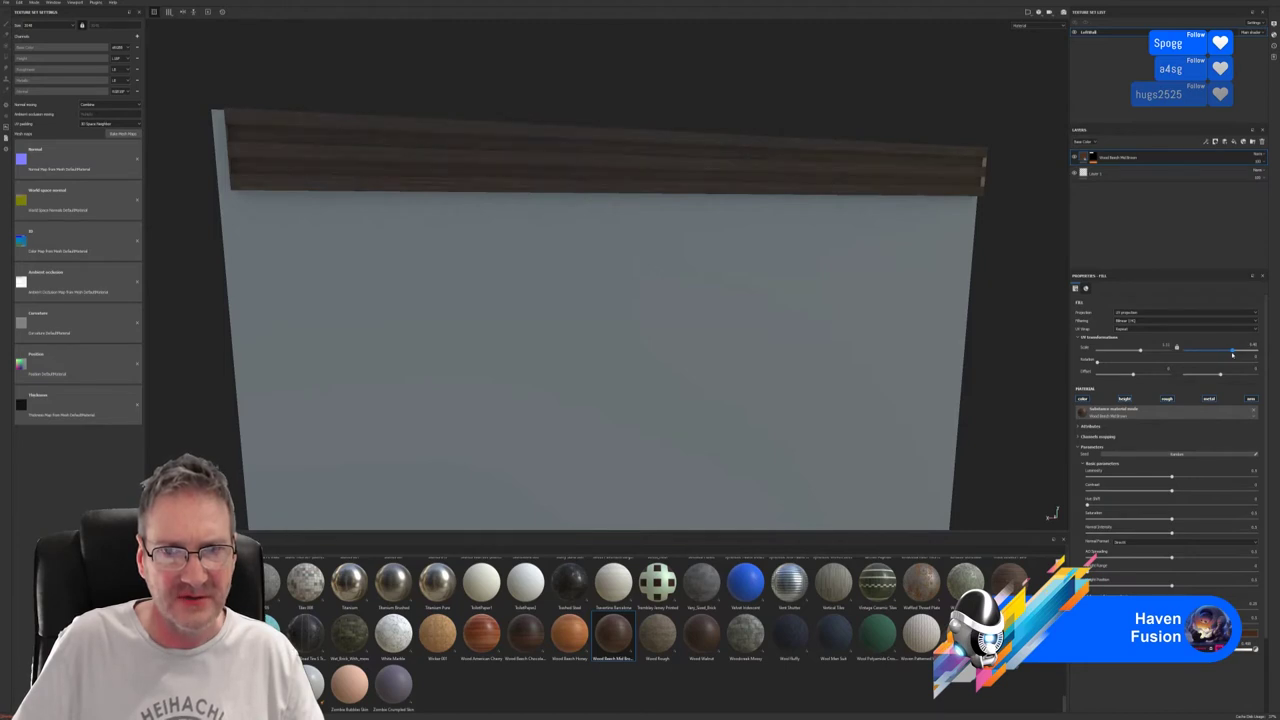
pyautogui.moveTo(1231, 355); pyautogui.dragTo(1229, 355)
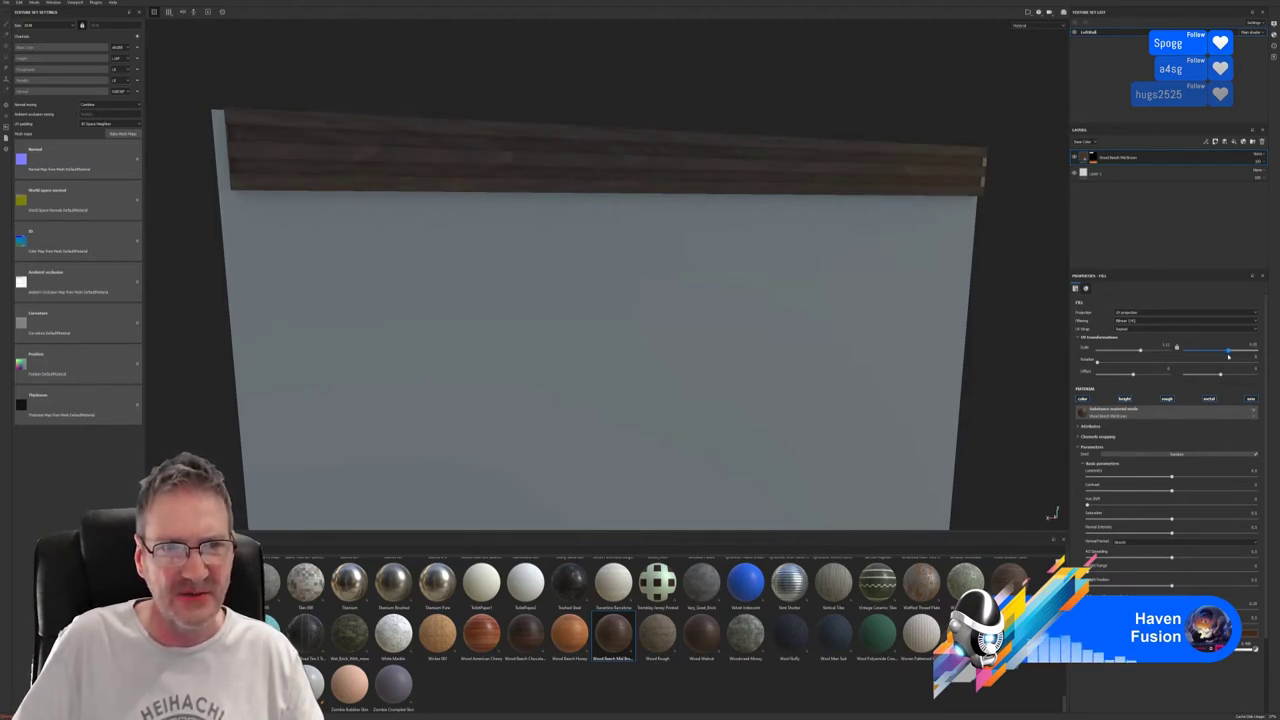
pyautogui.moveTo(1229, 355); pyautogui.dragTo(1231, 355)
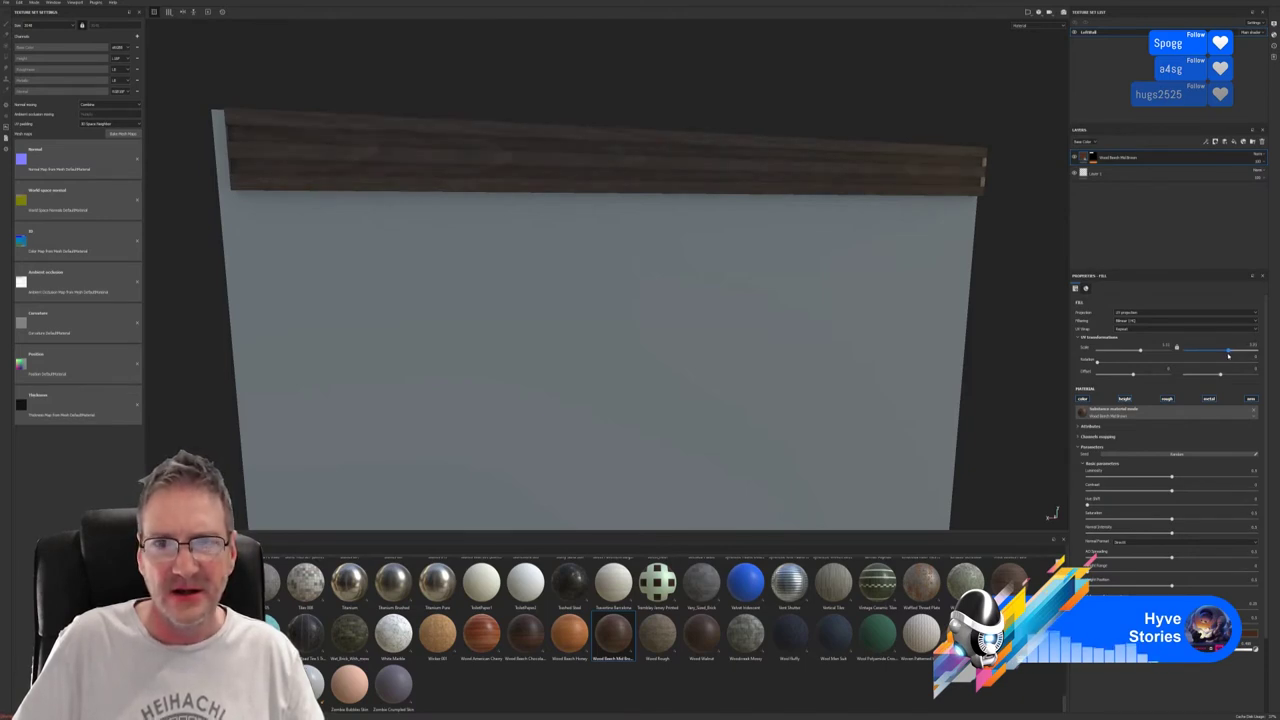
pyautogui.moveTo(1231, 355); pyautogui.dragTo(1231, 355)
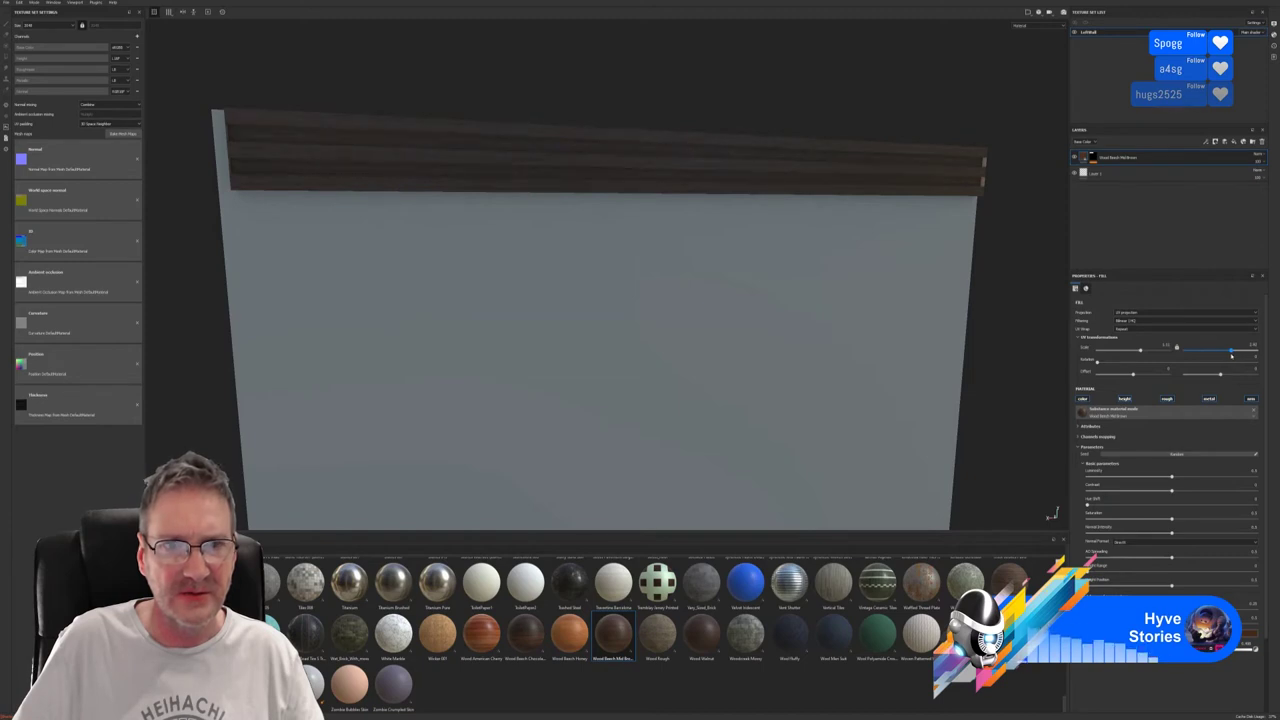
pyautogui.moveTo(1231, 355); pyautogui.dragTo(1229, 356)
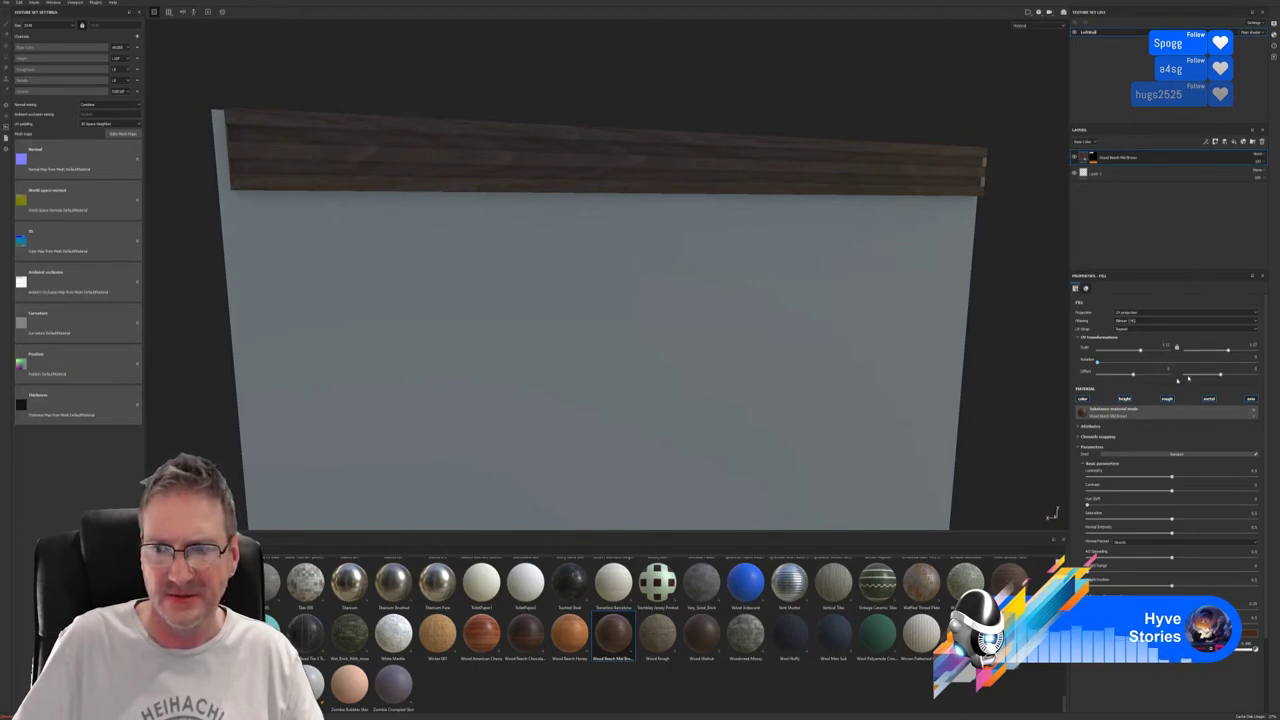
# Shift the wood pattern horizontally and vertically with the UV Offset sliders, checking the trim from another angle.
pyautogui.moveTo(1134, 375); pyautogui.dragTo(1126, 379)
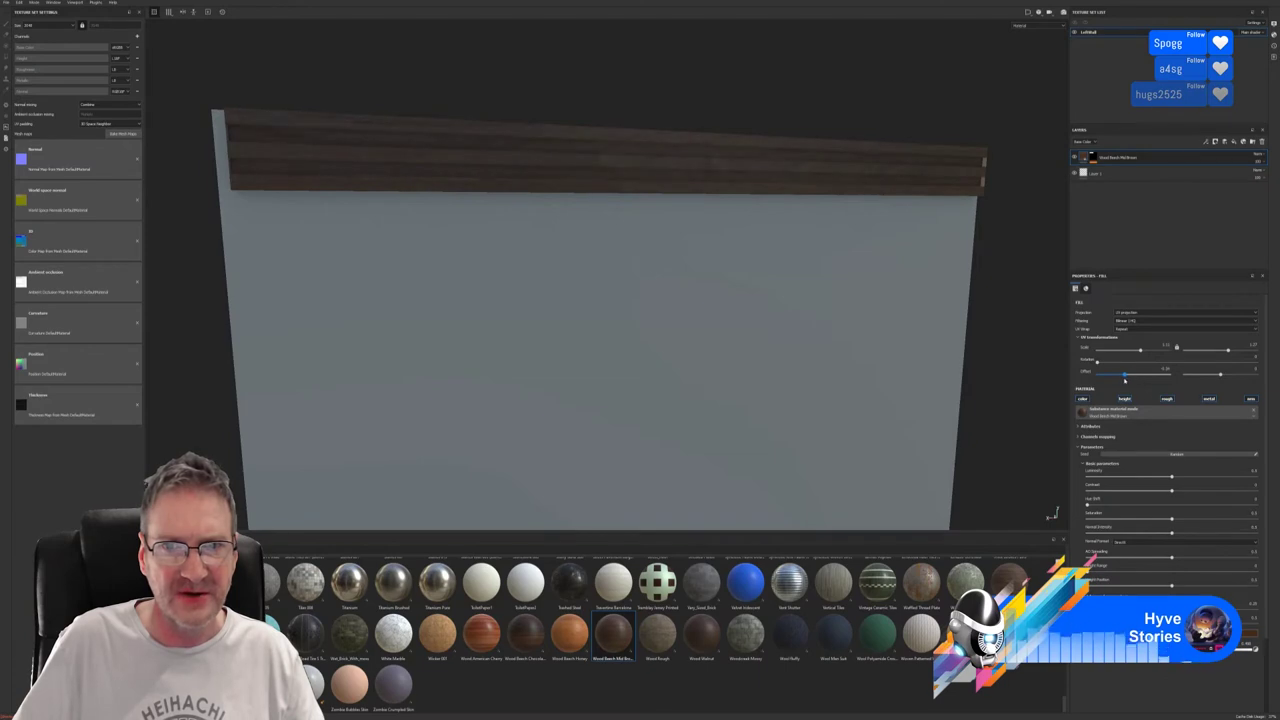
pyautogui.moveTo(1220, 375); pyautogui.dragTo(1207, 383)
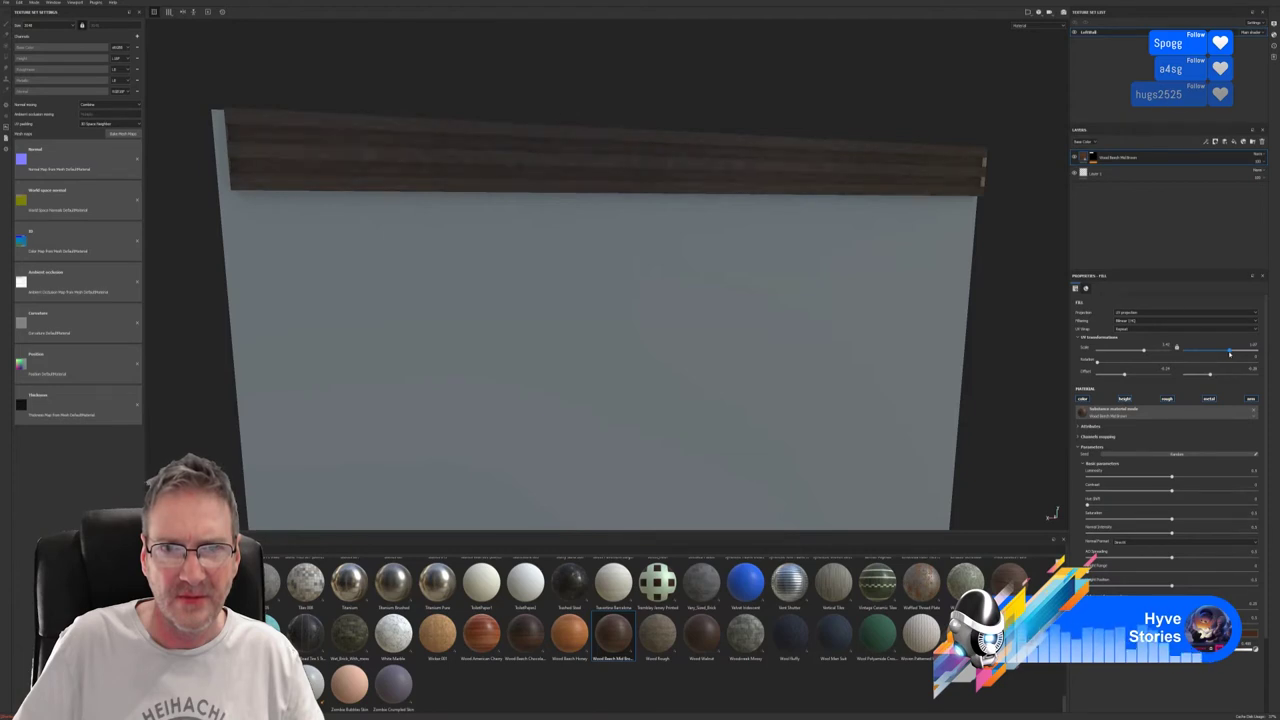
pyautogui.keyDown('alt'); pyautogui.moveTo(634, 320); pyautogui.dragTo(711, 291); pyautogui.keyUp('alt')
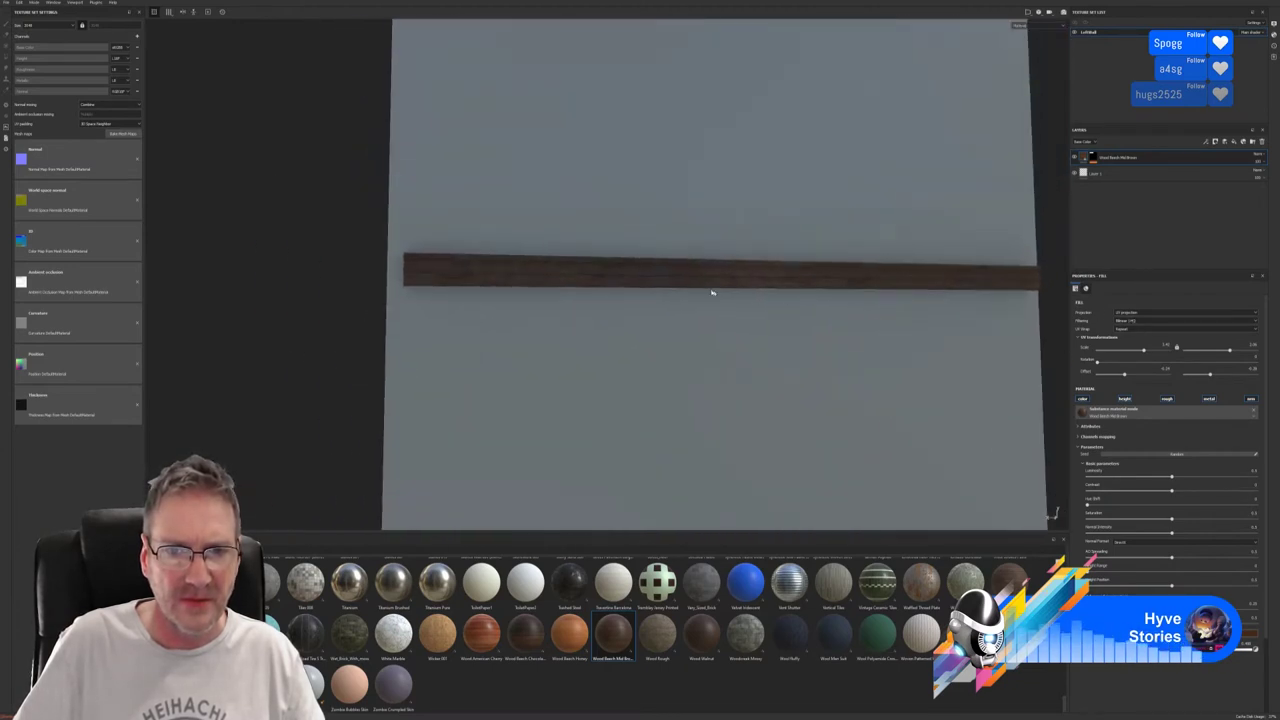
# Refine both UV Scale values while viewing the mid-wall strip, then select Layer 1.
pyautogui.keyDown('alt'); pyautogui.moveTo(711, 291); pyautogui.dragTo(1268, 298, button='right'); pyautogui.keyUp('alt')
pyautogui.keyDown('alt'); pyautogui.moveTo(720, 300); pyautogui.dragTo(760, 318); pyautogui.keyUp('alt')
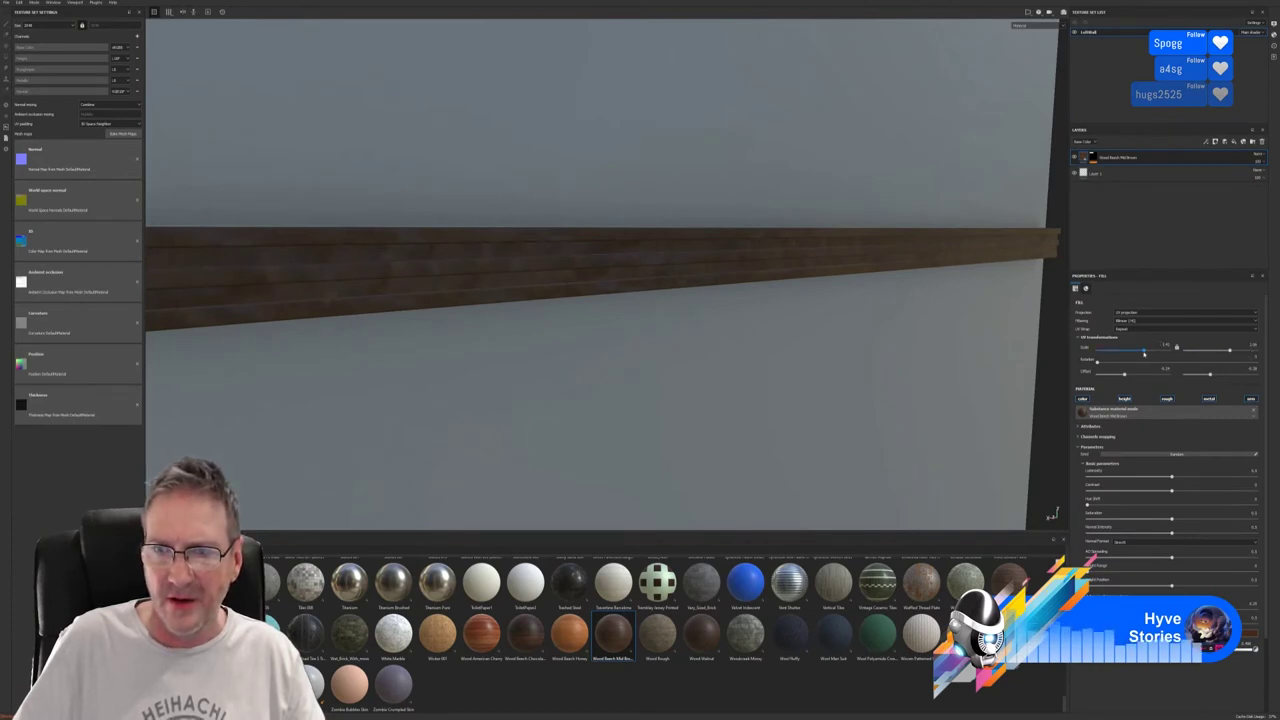
pyautogui.moveTo(1144, 352); pyautogui.dragTo(1140, 353)
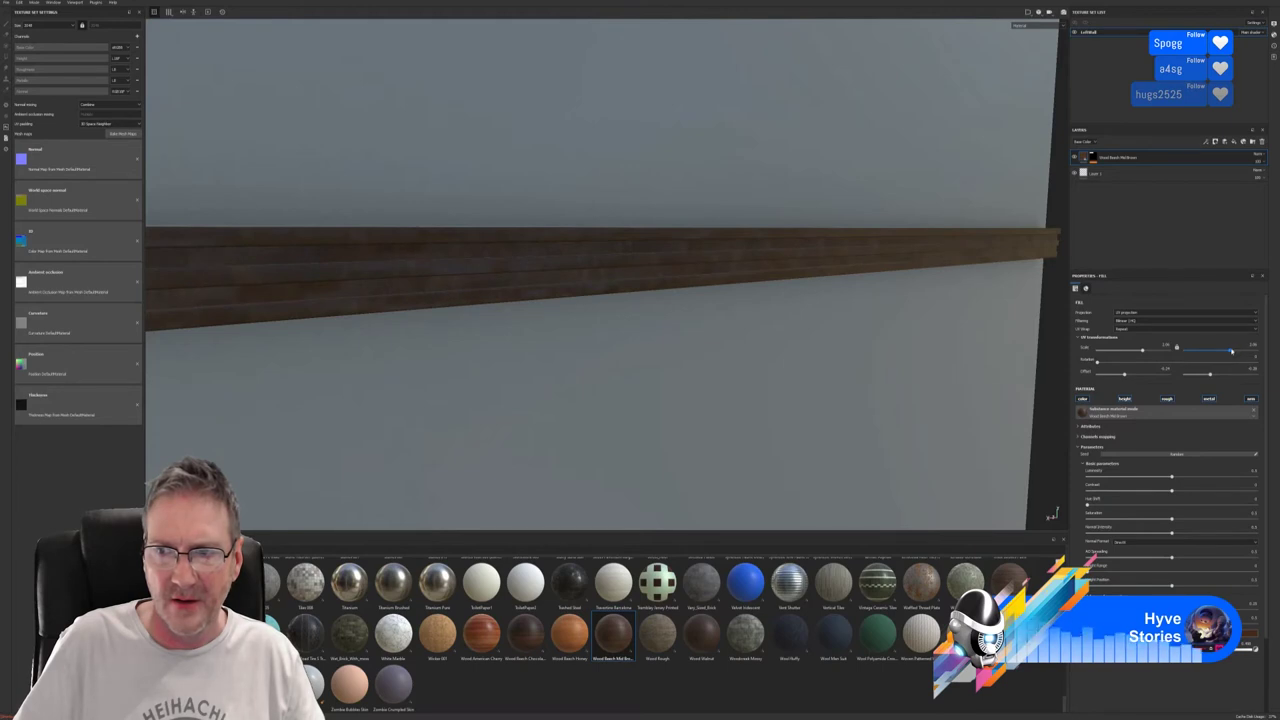
pyautogui.moveTo(1231, 351); pyautogui.dragTo(1235, 352)
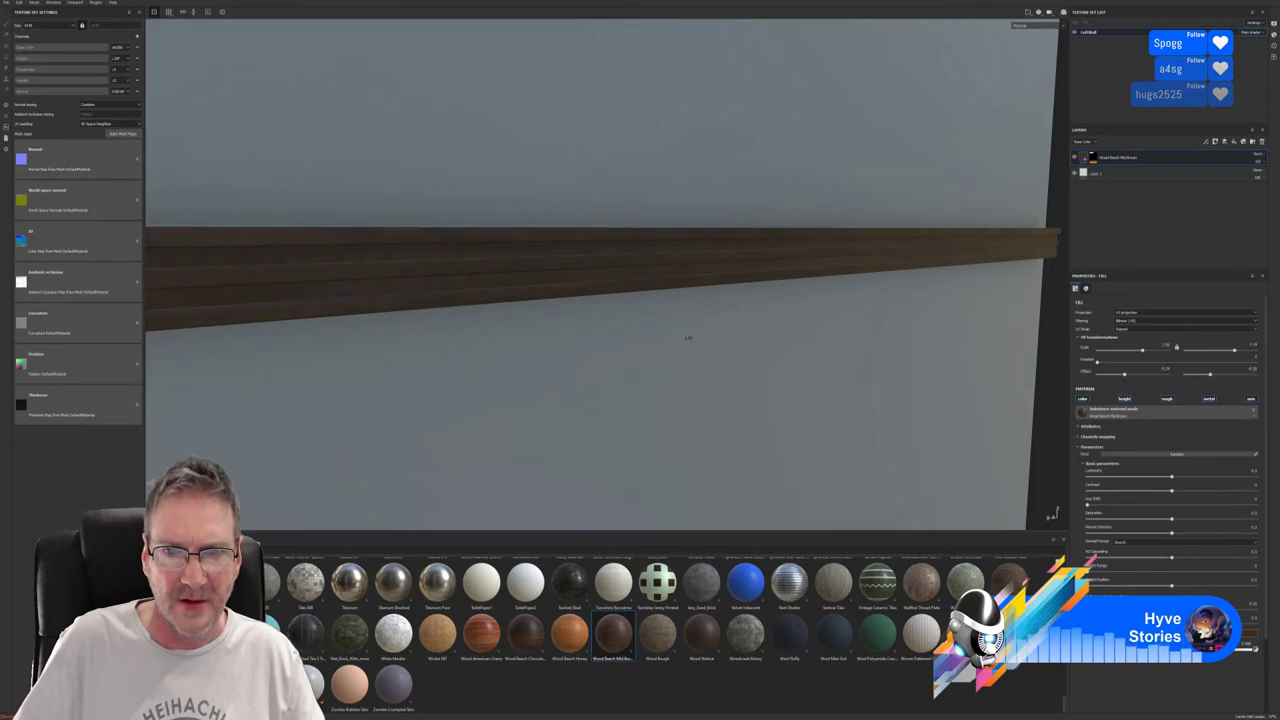
pyautogui.keyDown('alt'); pyautogui.moveTo(686, 337); pyautogui.dragTo(675, 228); pyautogui.keyUp('alt')
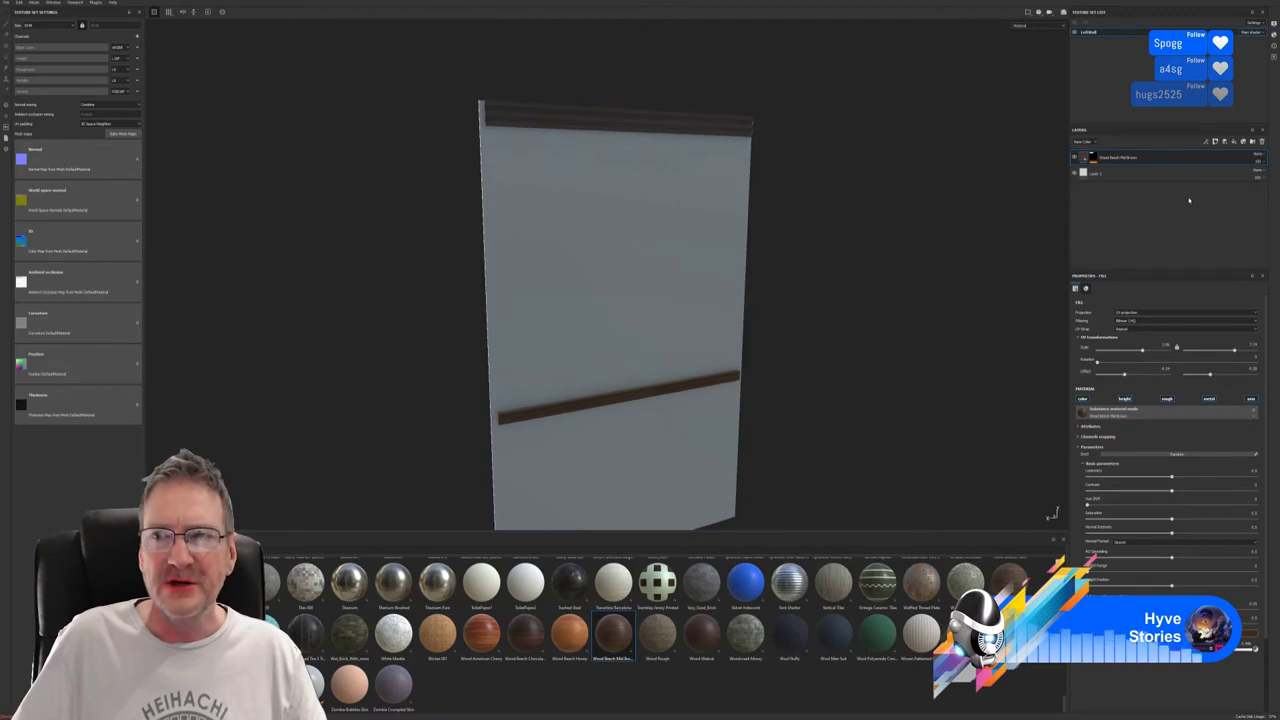
pyautogui.click(1132, 170)
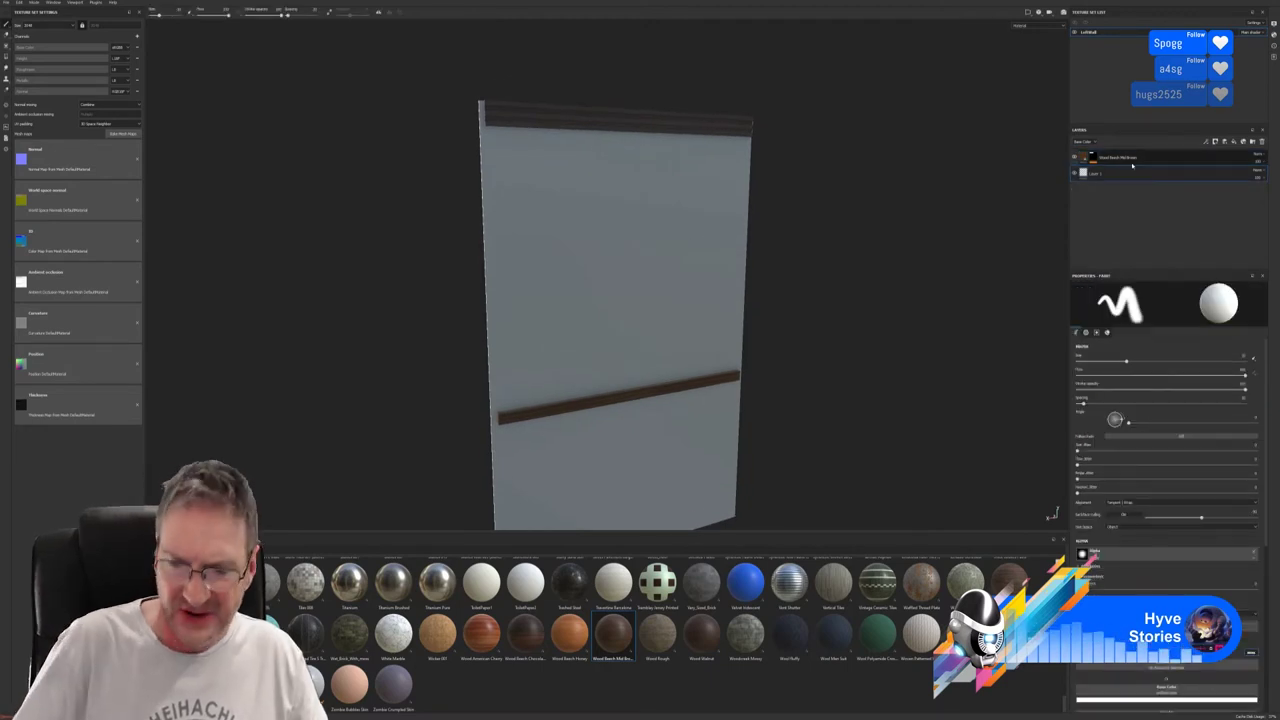
# Delete the unused Layer 1.
pyautogui.press('Delete')
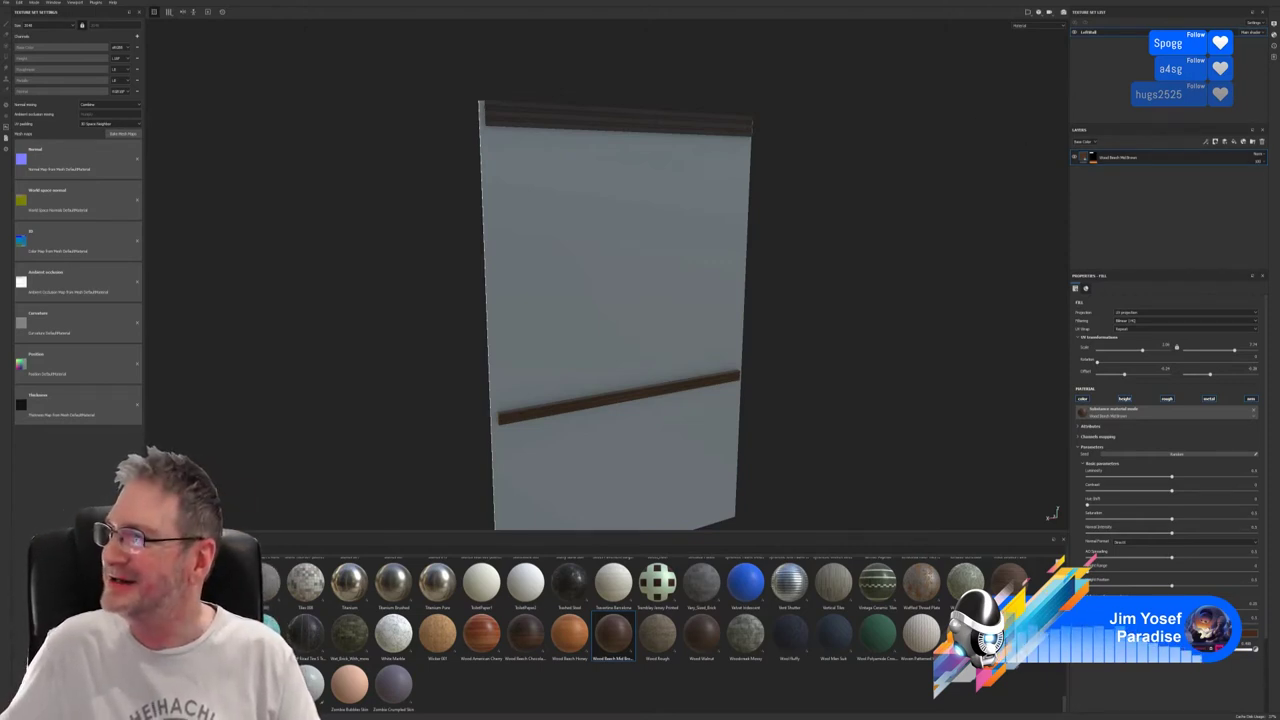
# Turn the wall to face the camera and zoom in on the lower wood trim.
pyautogui.keyDown('alt'); pyautogui.moveTo(967, 316); pyautogui.dragTo(831, 303); pyautogui.keyUp('alt')
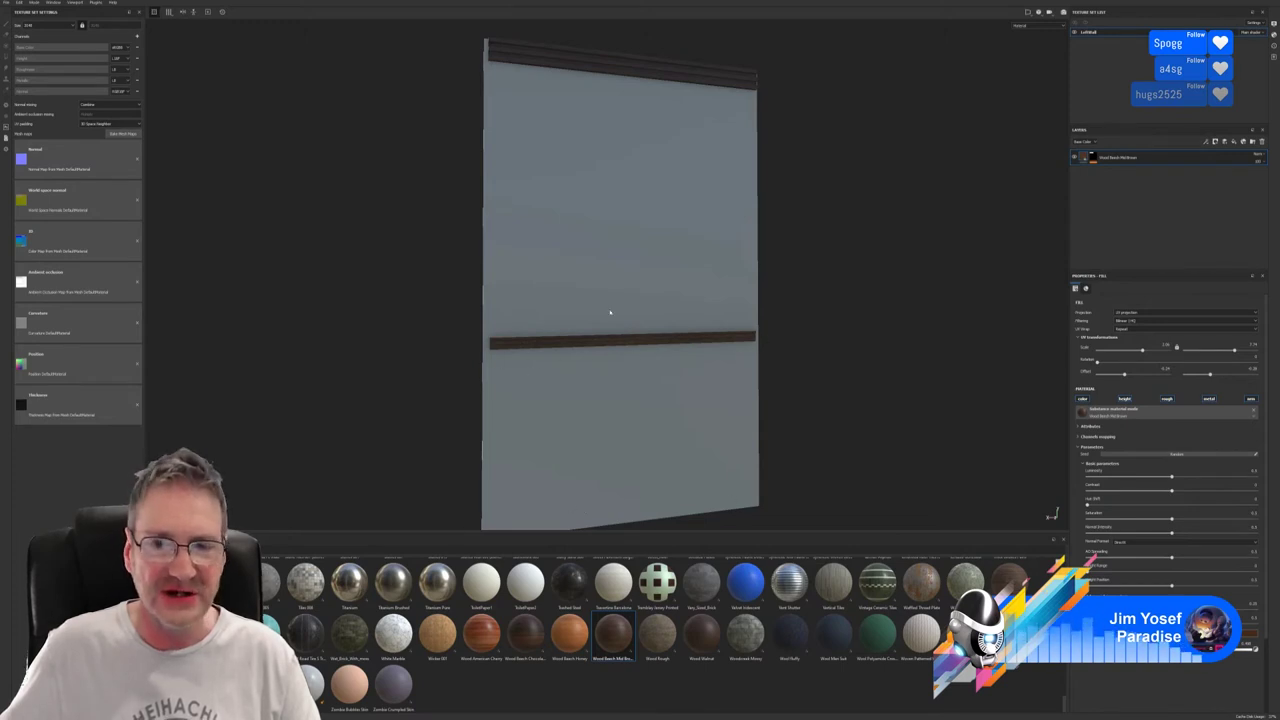
pyautogui.keyDown('alt'); pyautogui.moveTo(624, 358); pyautogui.dragTo(643, 360); pyautogui.keyUp('alt')
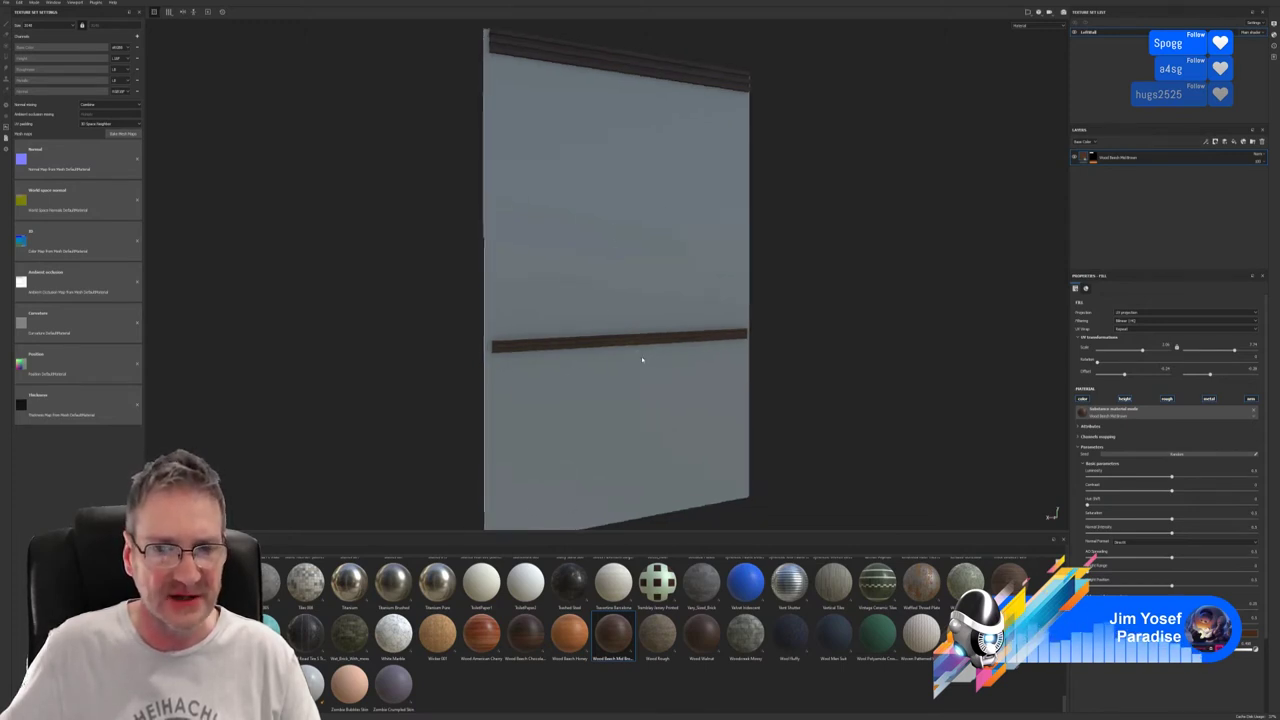
pyautogui.scroll(6, 889, 337)
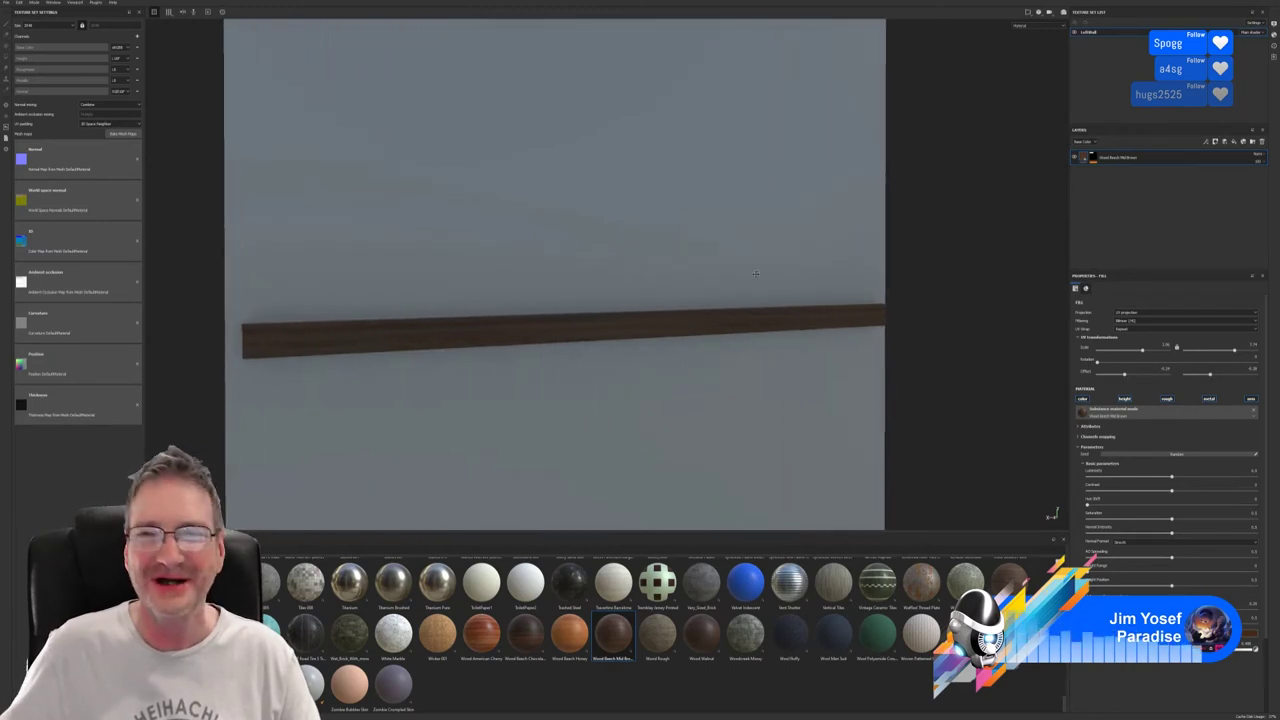
# Duplicate the Wood Beech Mid Brown layer and darken the copy's Wood color.
pyautogui.rightClick(1117, 162)
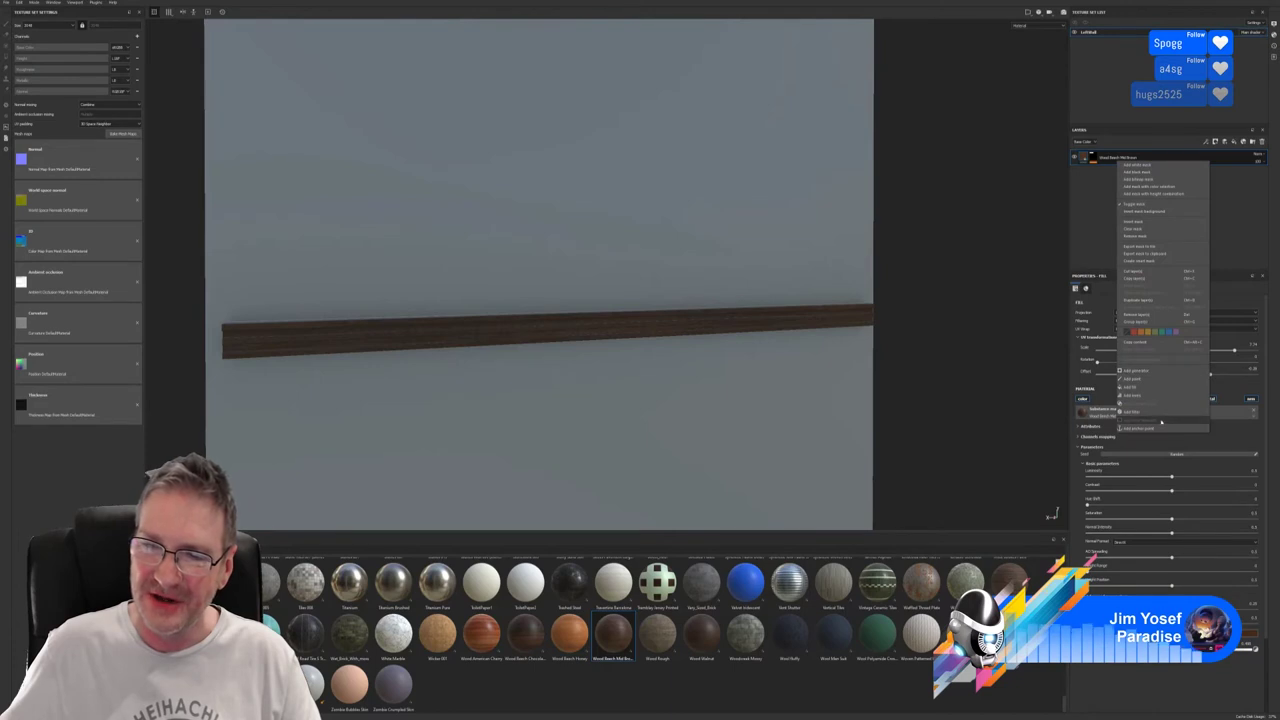
pyautogui.click(1142, 300)
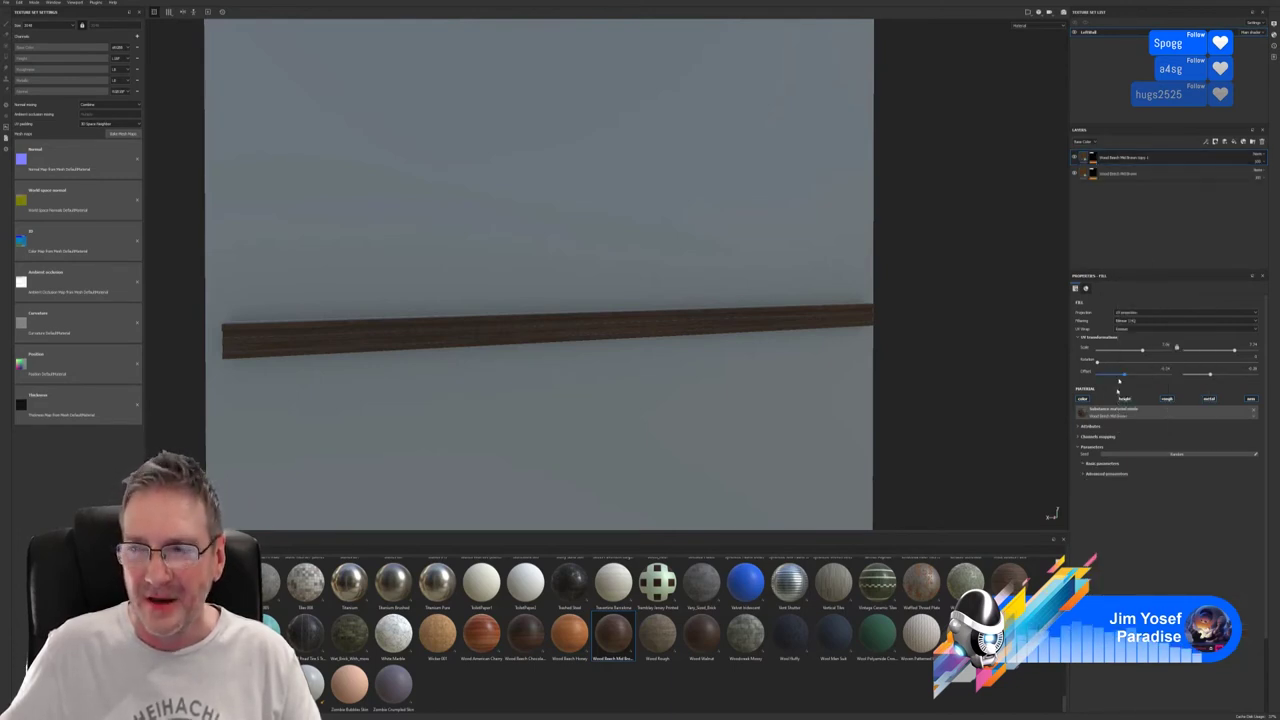
pyautogui.click(1090, 473)
pyautogui.click(1197, 511)
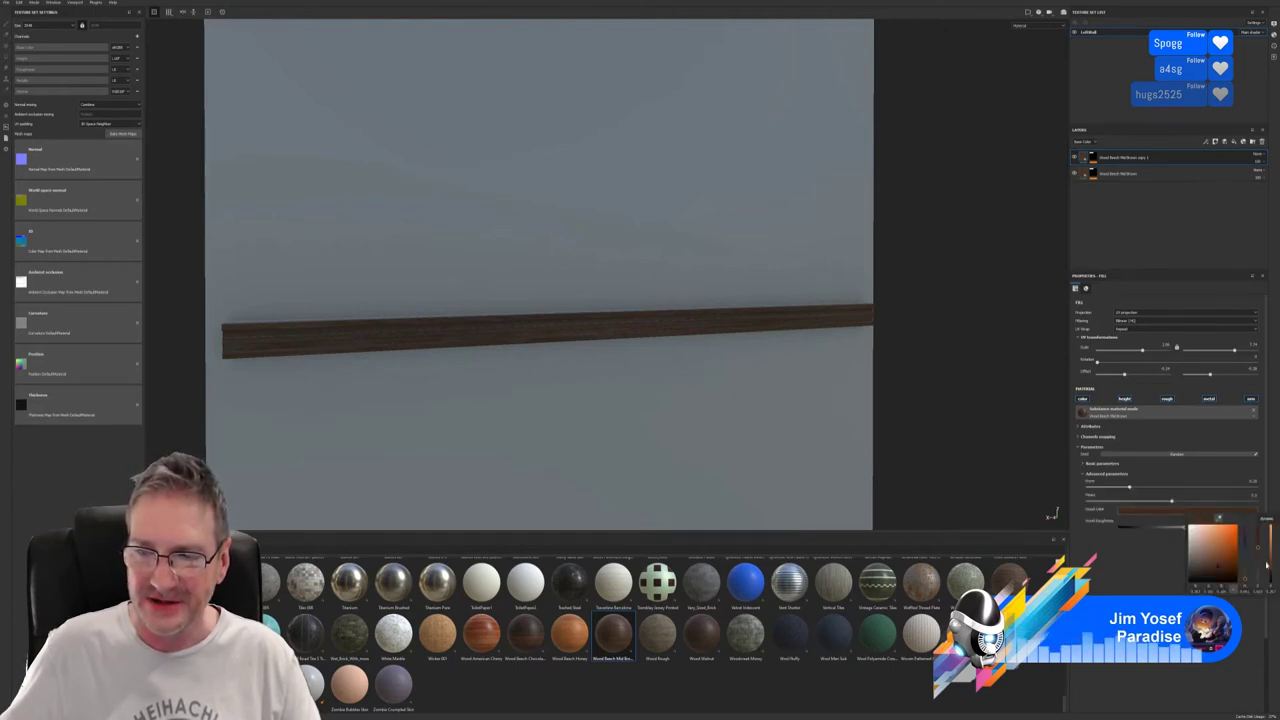
pyautogui.click(1271, 577)
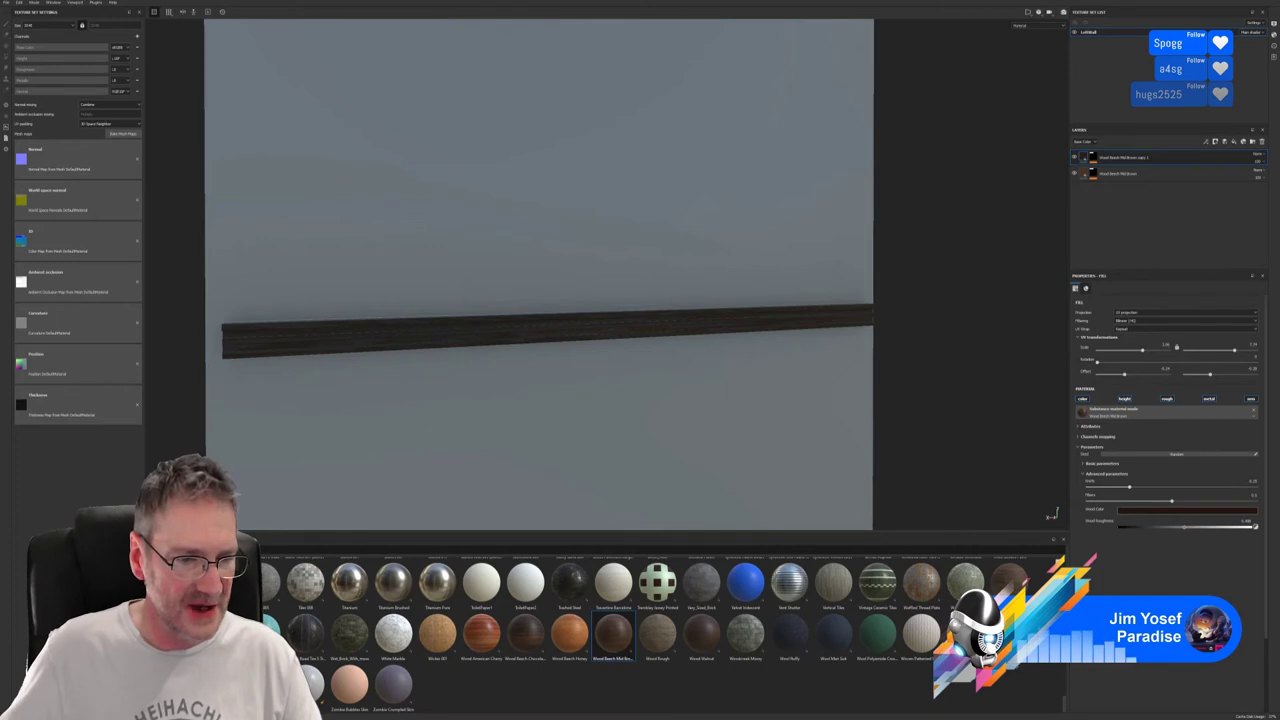
# Hide the darkened copy to compare and select the original Wood Beech Mid Brown layer.
pyautogui.scroll(5, 650, 630)
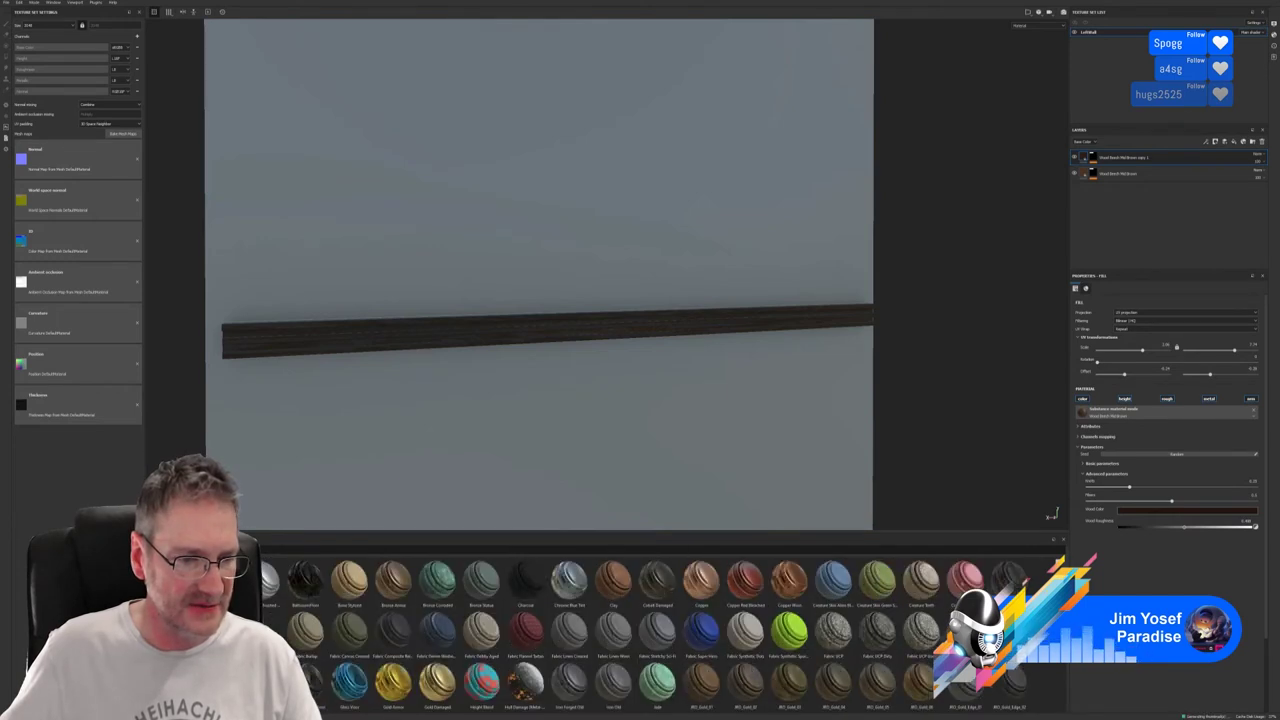
pyautogui.scroll(-10, 340, 666)
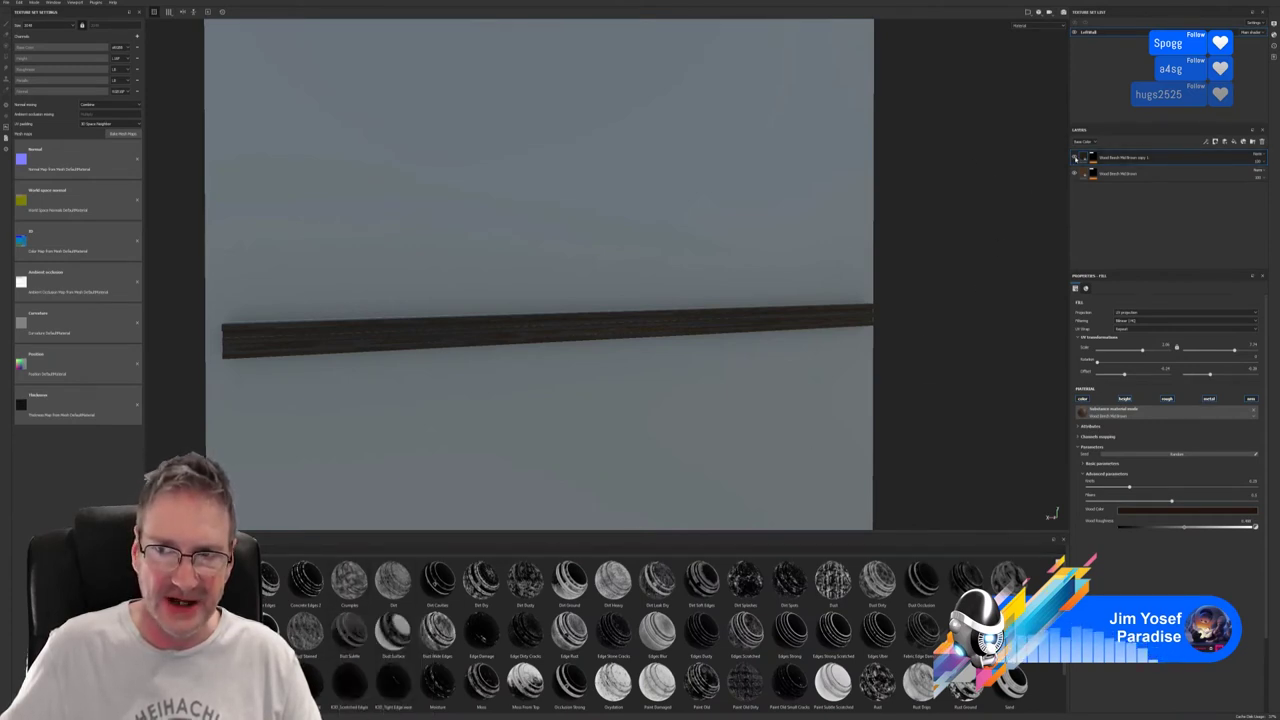
pyautogui.click(1076, 158)
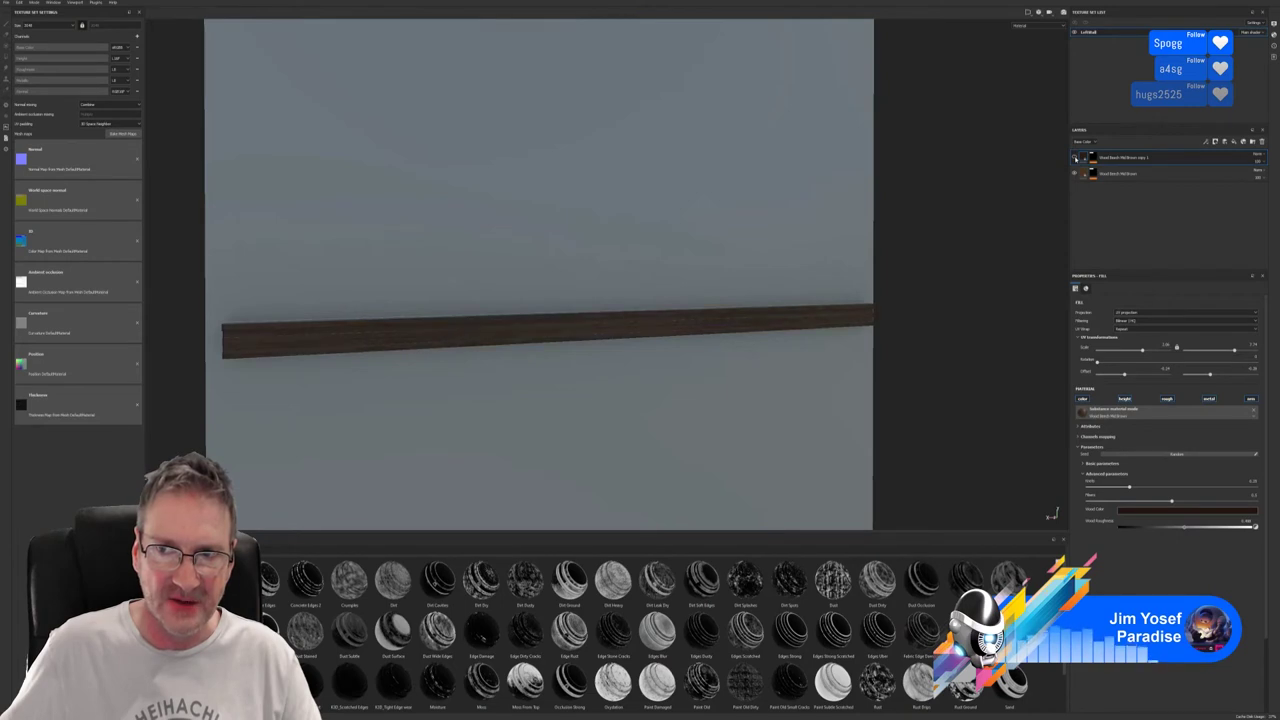
pyautogui.click(1138, 176)
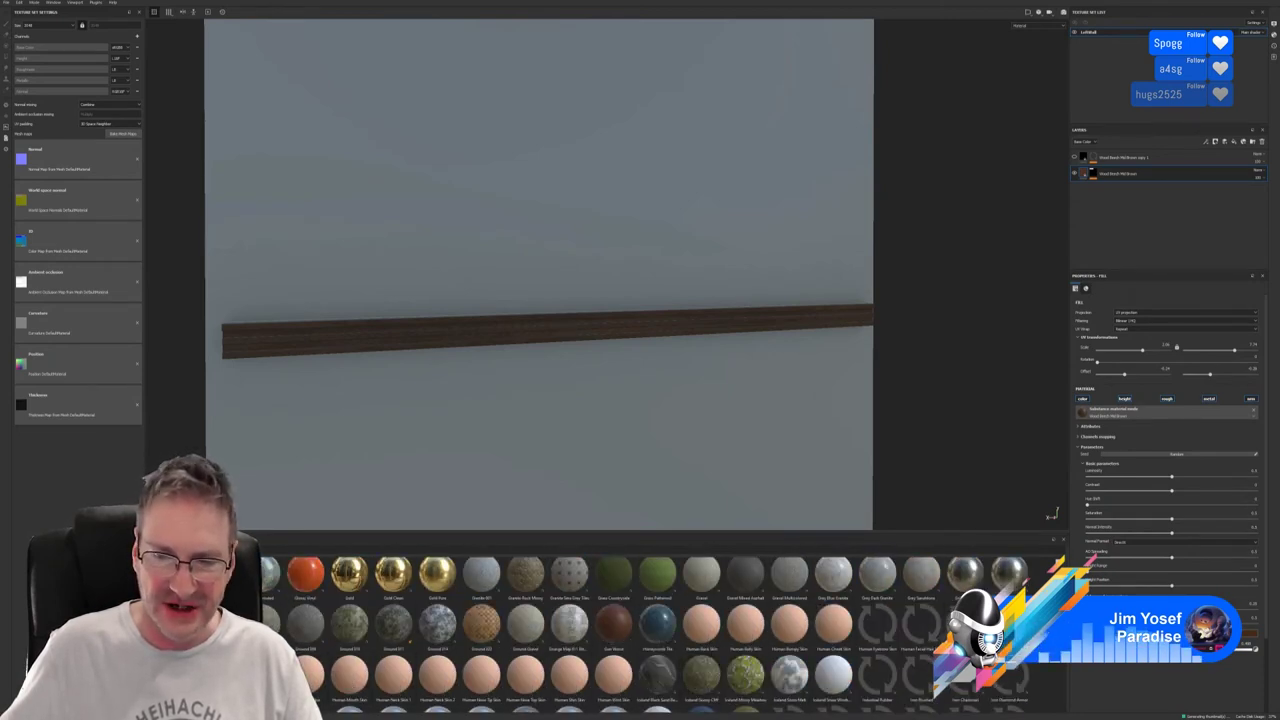
# Scroll the material shelf down to the Wood rows showing Wood Beech Honey.
pyautogui.scroll(-2, 652, 567)
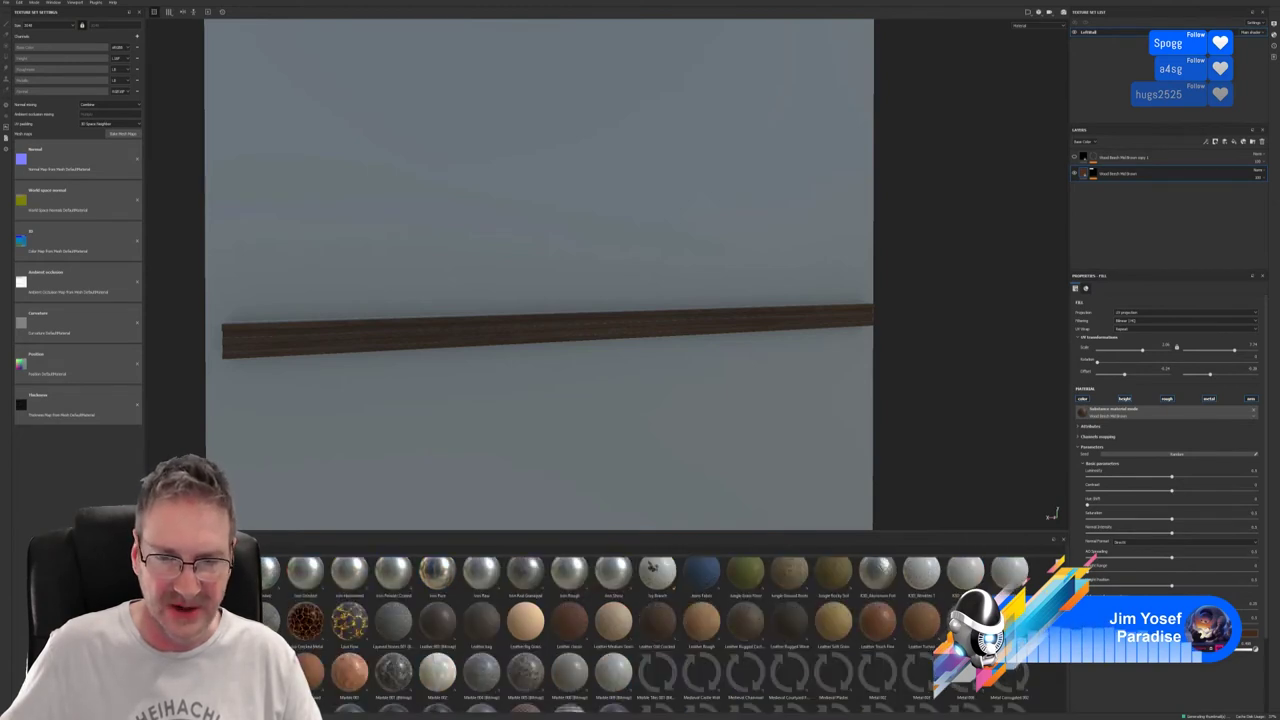
pyautogui.scroll(-2, 652, 567)
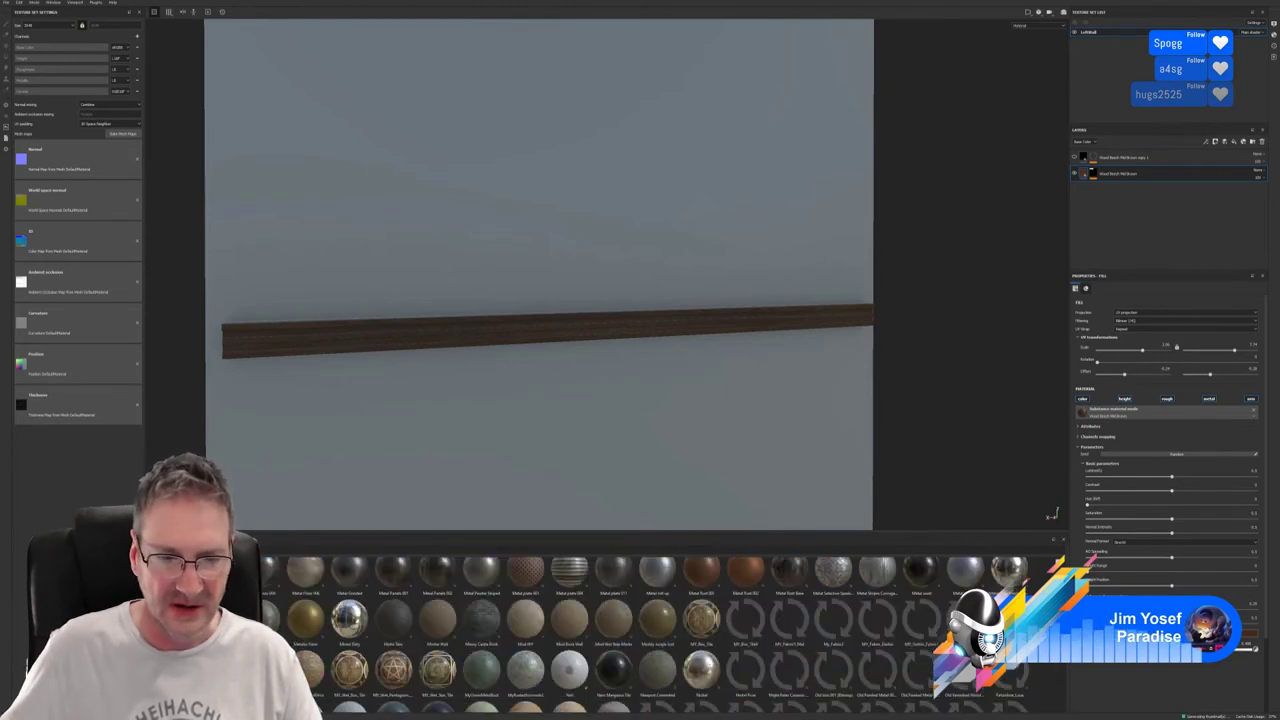
pyautogui.scroll(-2, 652, 567)
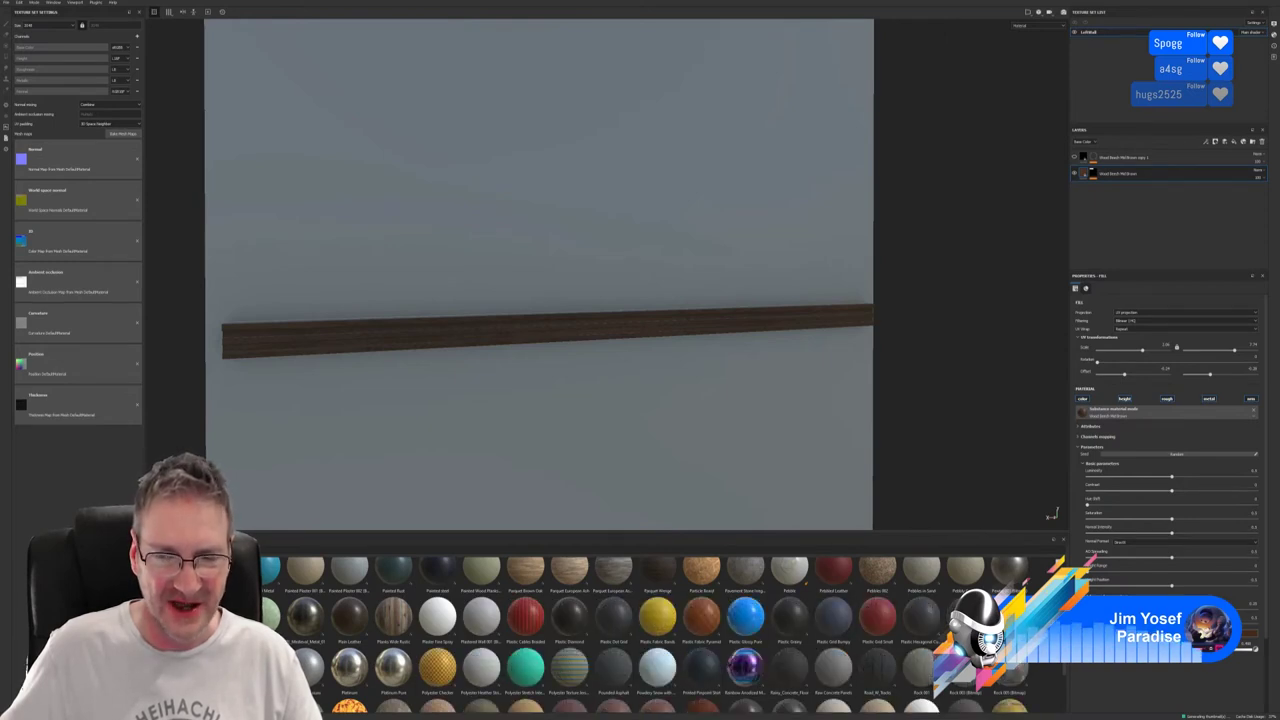
pyautogui.scroll(-2, 652, 620)
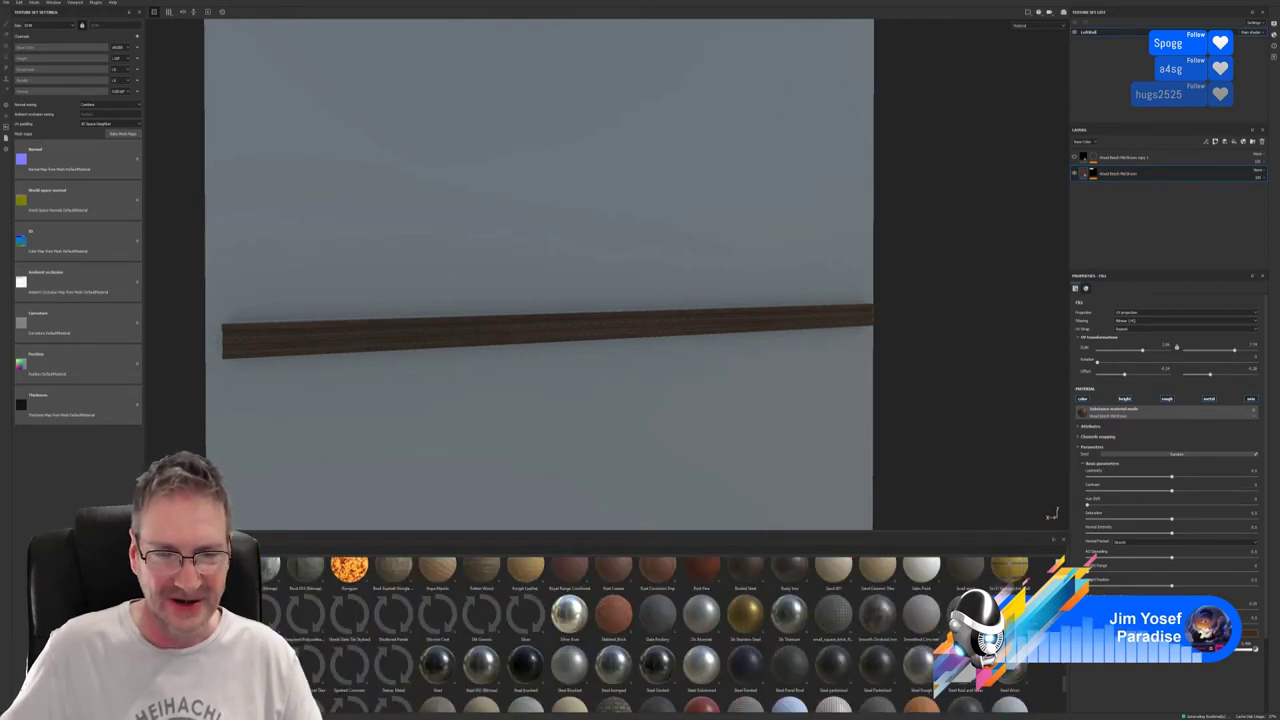
pyautogui.scroll(-2, 652, 620)
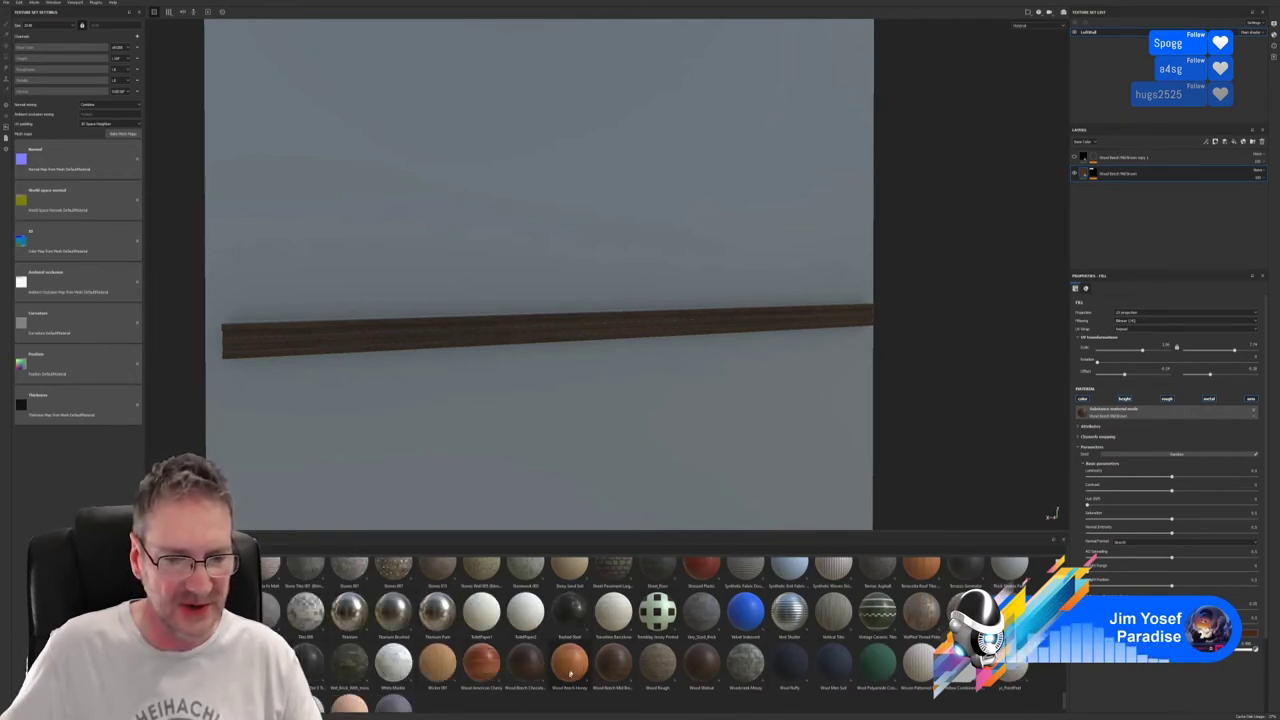
# Drop Wood Beech Honey onto the mesh as a new layer and move it to the bottom.
pyautogui.moveTo(571, 680)
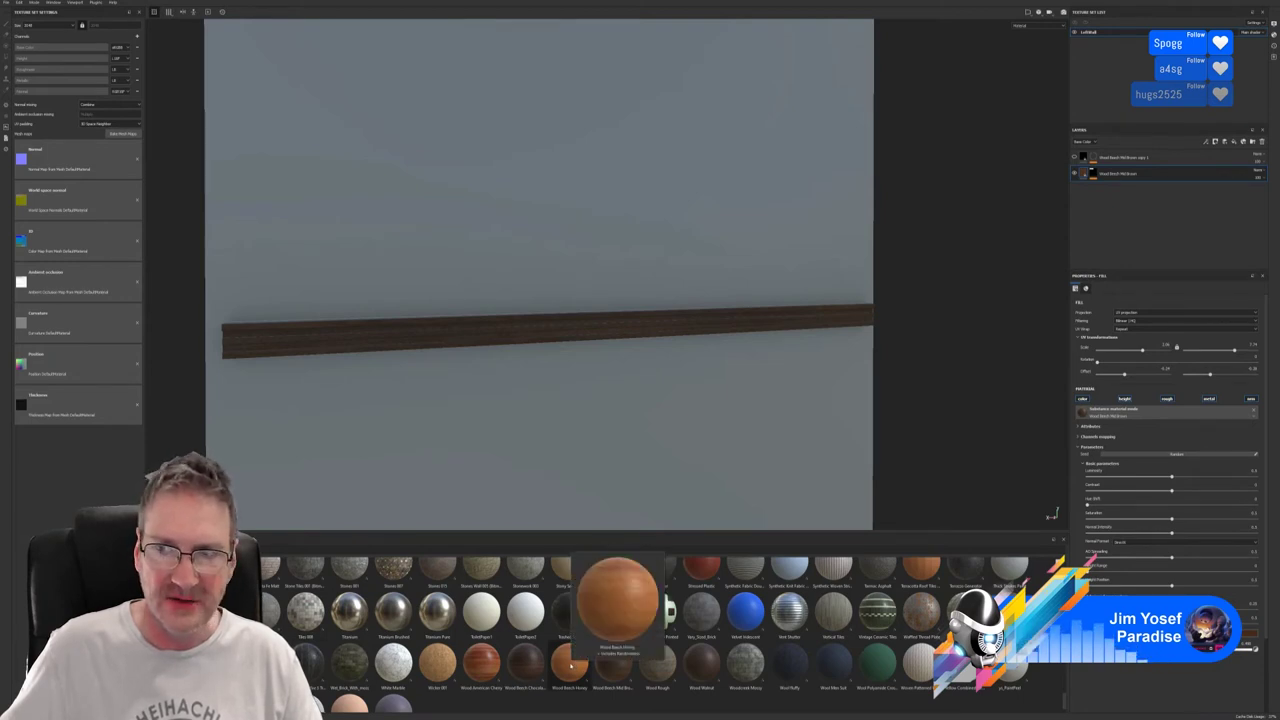
pyautogui.moveTo(571, 666); pyautogui.dragTo(717, 338)
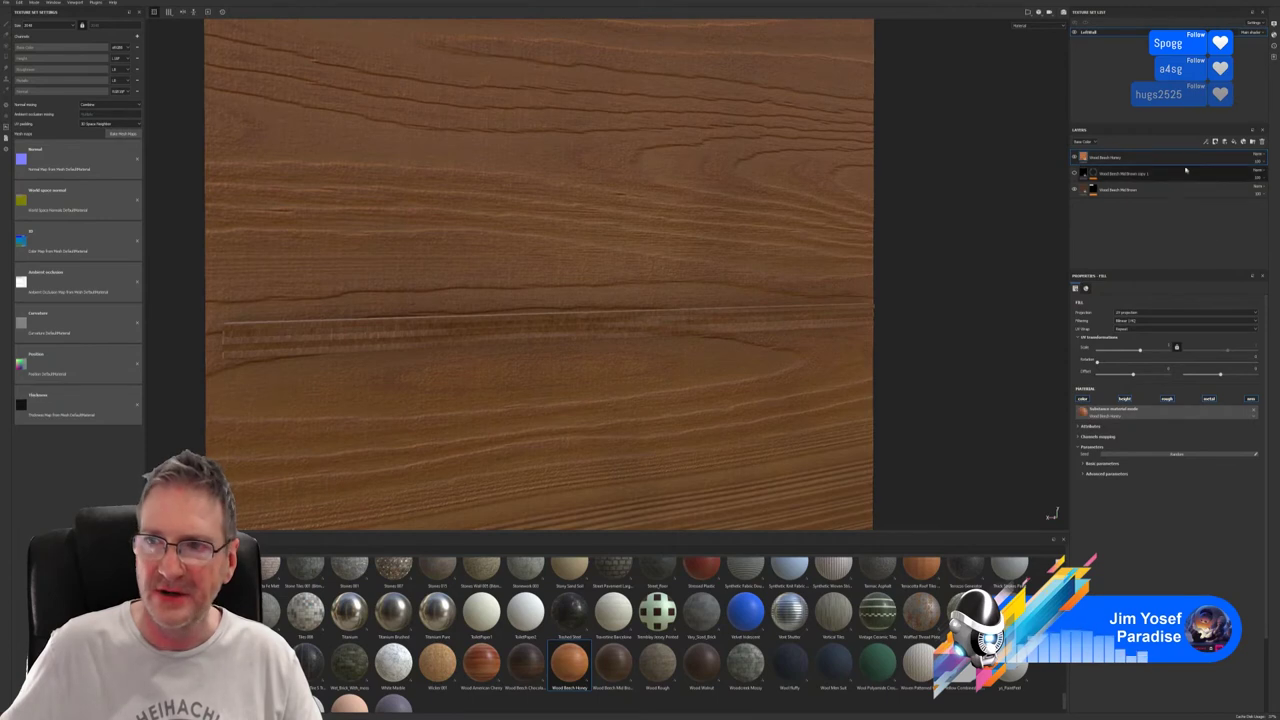
pyautogui.moveTo(1165, 160); pyautogui.dragTo(1146, 200)
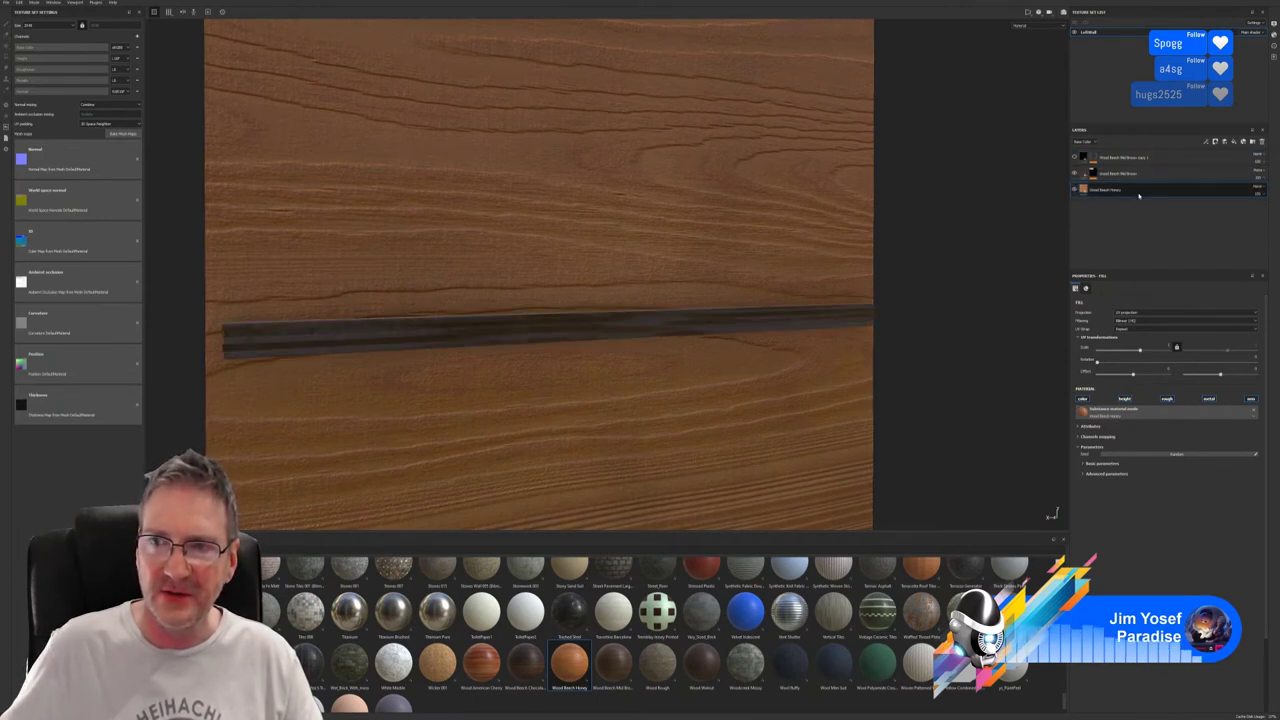
# Mask the honey layer by colour selection to the blue trim strip, hiding the dark wood to compare.
pyautogui.rightClick(1141, 190)
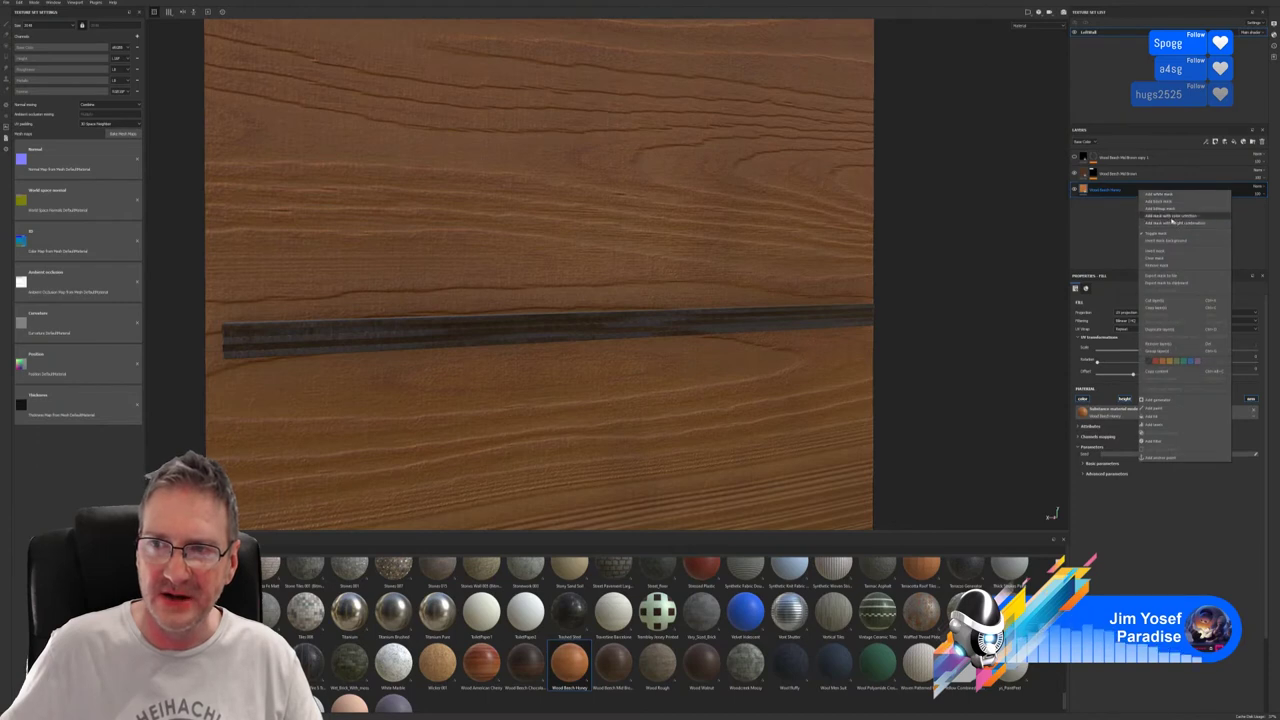
pyautogui.click(1172, 215)
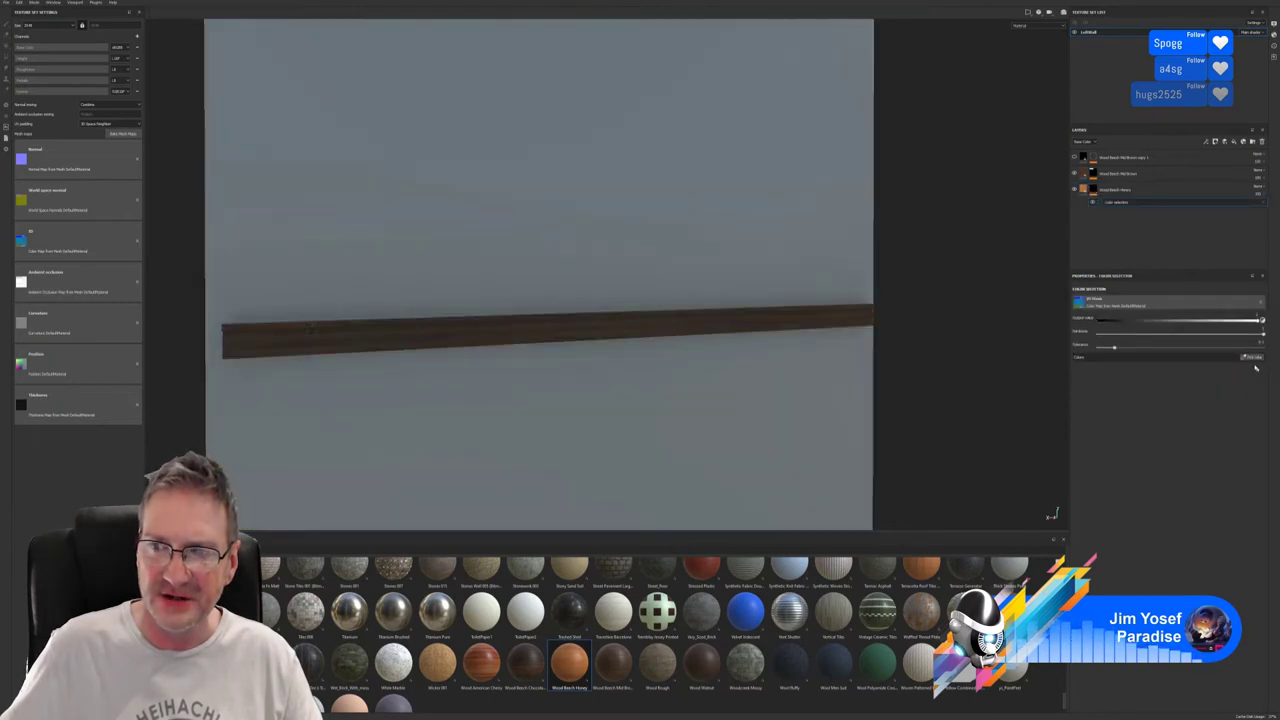
pyautogui.click(1255, 357)
pyautogui.click(860, 315)
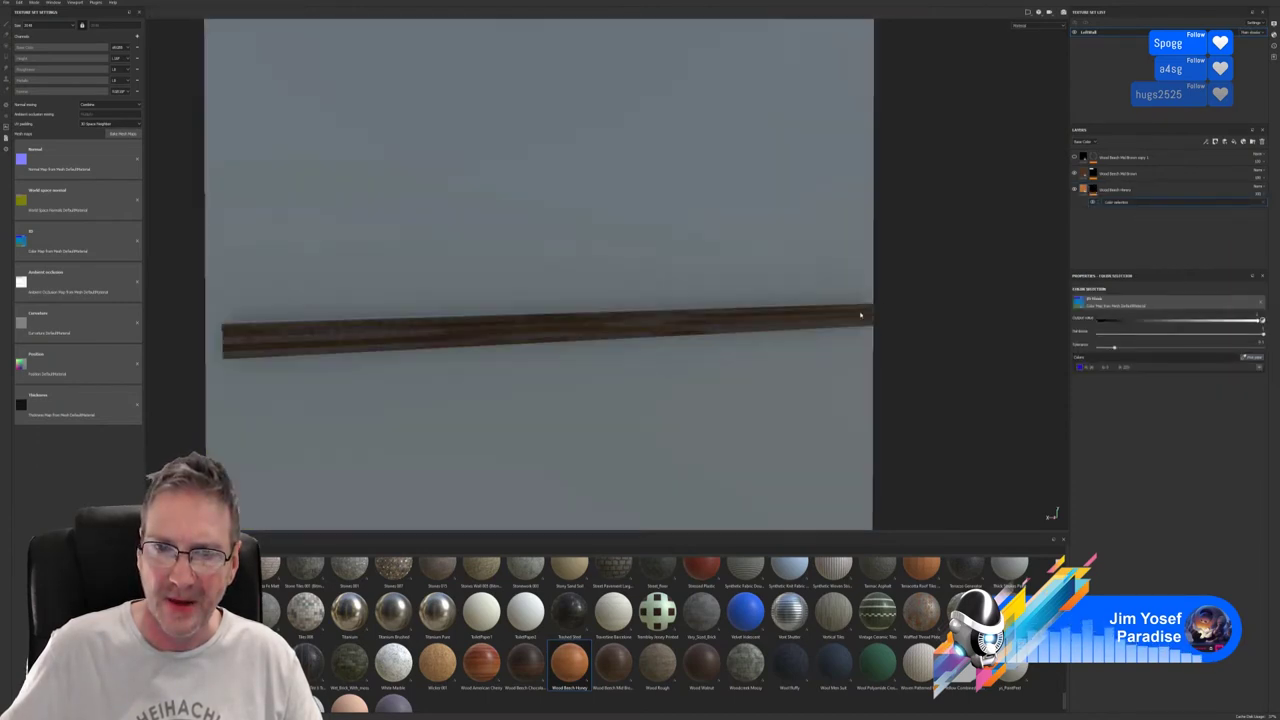
pyautogui.click(1076, 174)
pyautogui.click(1076, 174)
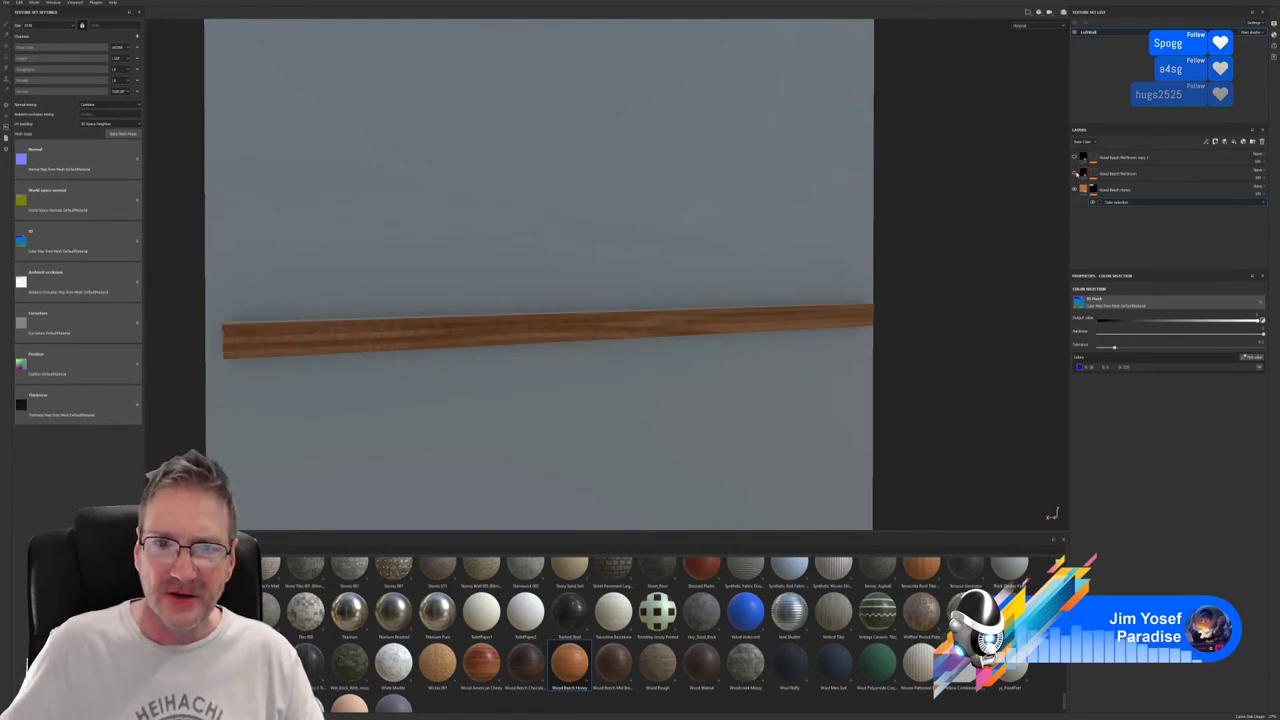
pyautogui.keyDown('alt'); pyautogui.moveTo(889, 323); pyautogui.dragTo(665, 465); pyautogui.keyUp('alt')
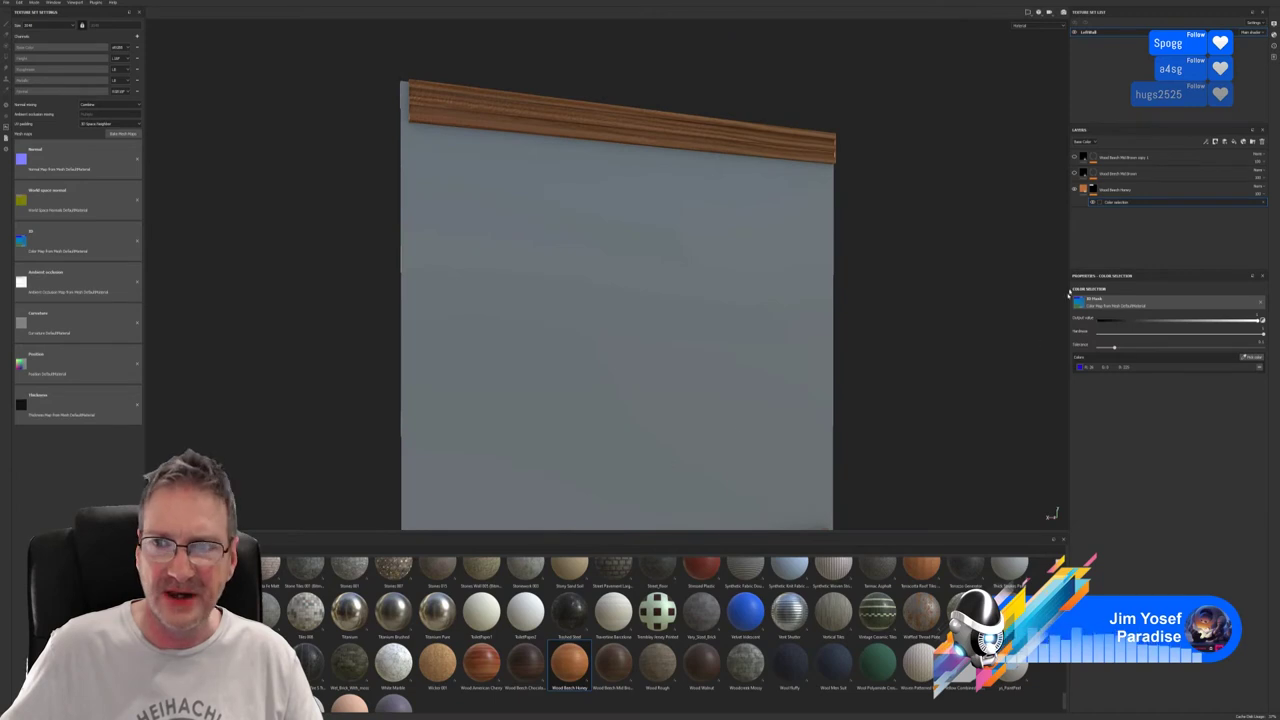
# Inspect the honey wood's basic parameters, then re-enable and select the dark brown wood layer.
pyautogui.click(1083, 189)
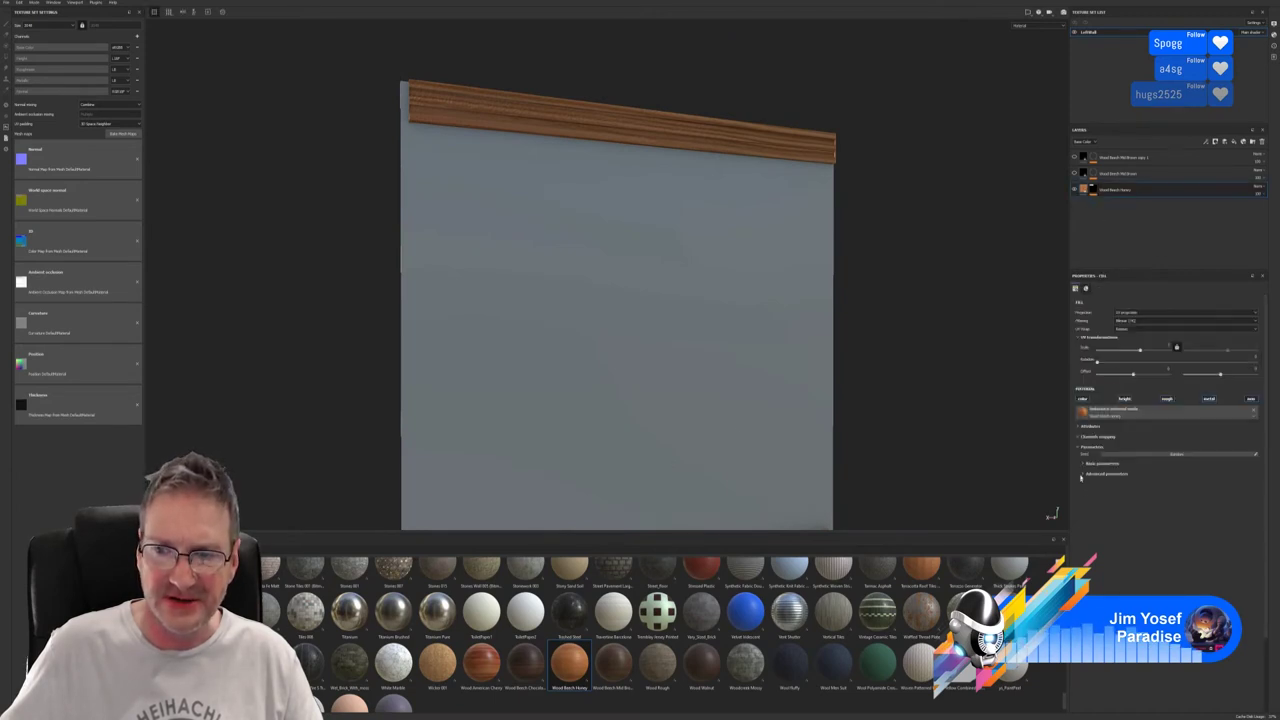
pyautogui.click(1082, 464)
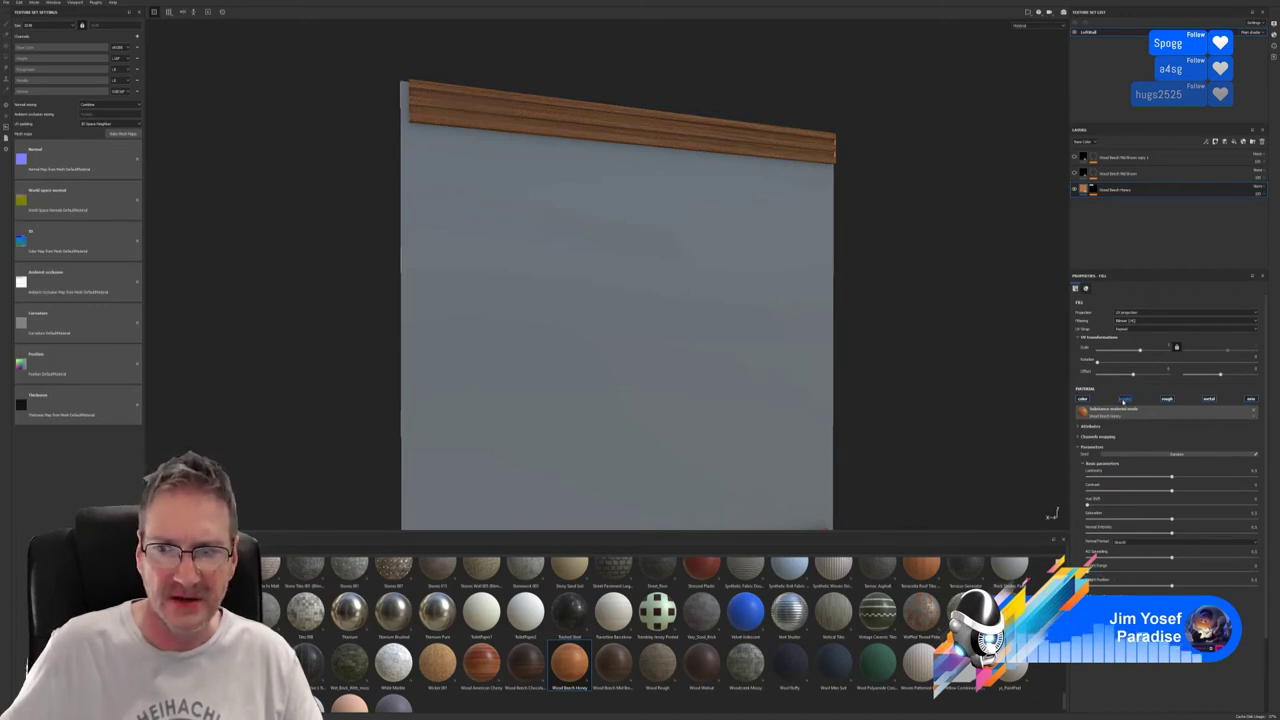
pyautogui.click(1114, 186)
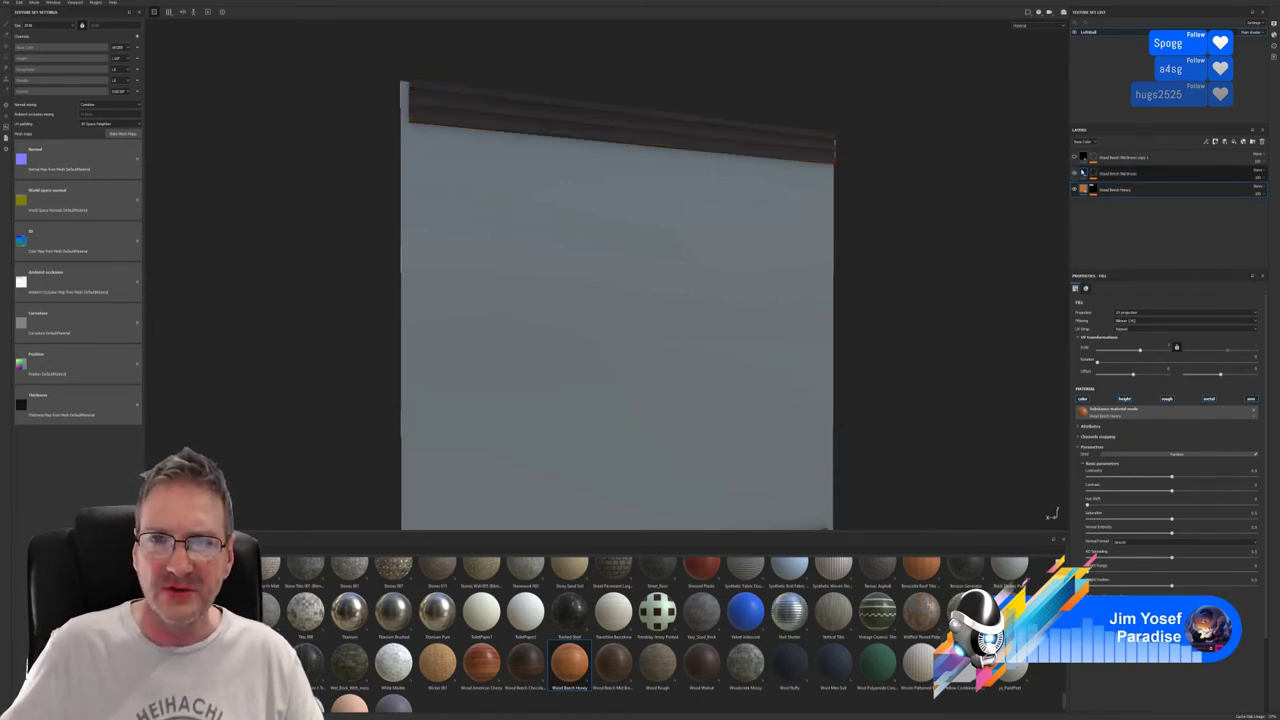
pyautogui.click(1118, 173)
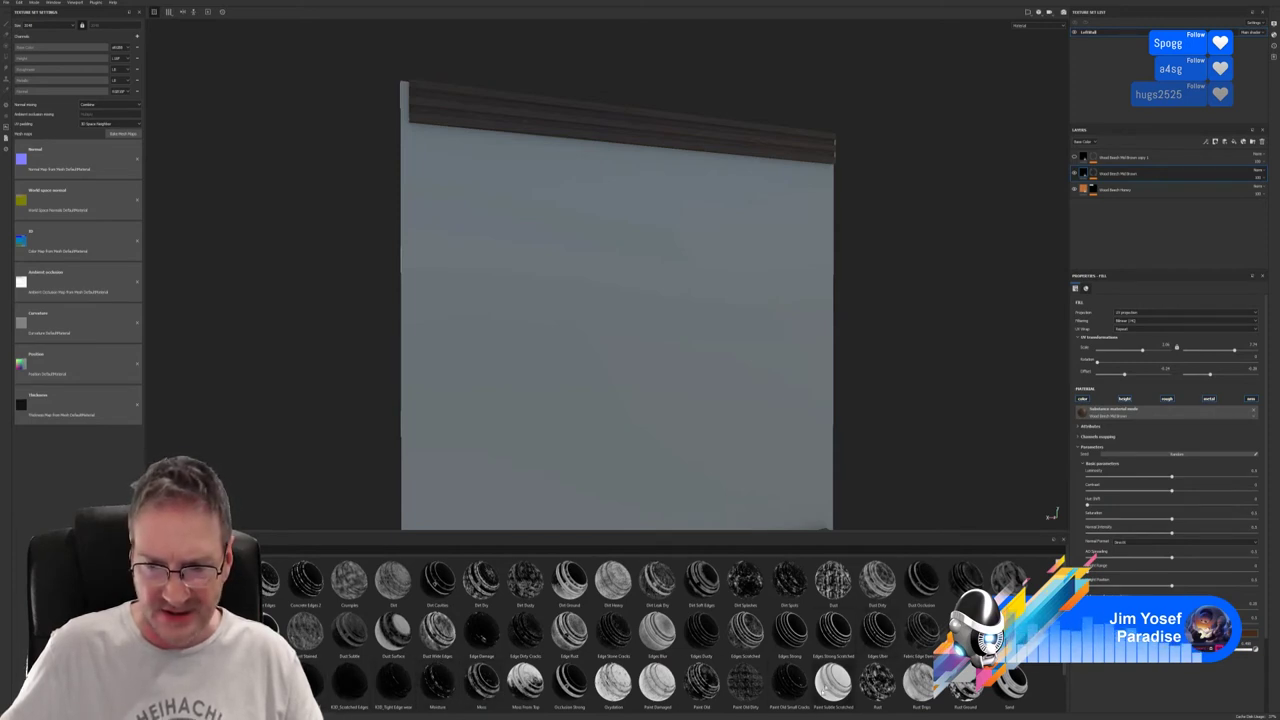
# Apply the Edge Strong Scratched smart mask to the dark wood layer and zoom onto the trim.
pyautogui.moveTo(833, 628); pyautogui.dragTo(1120, 165)
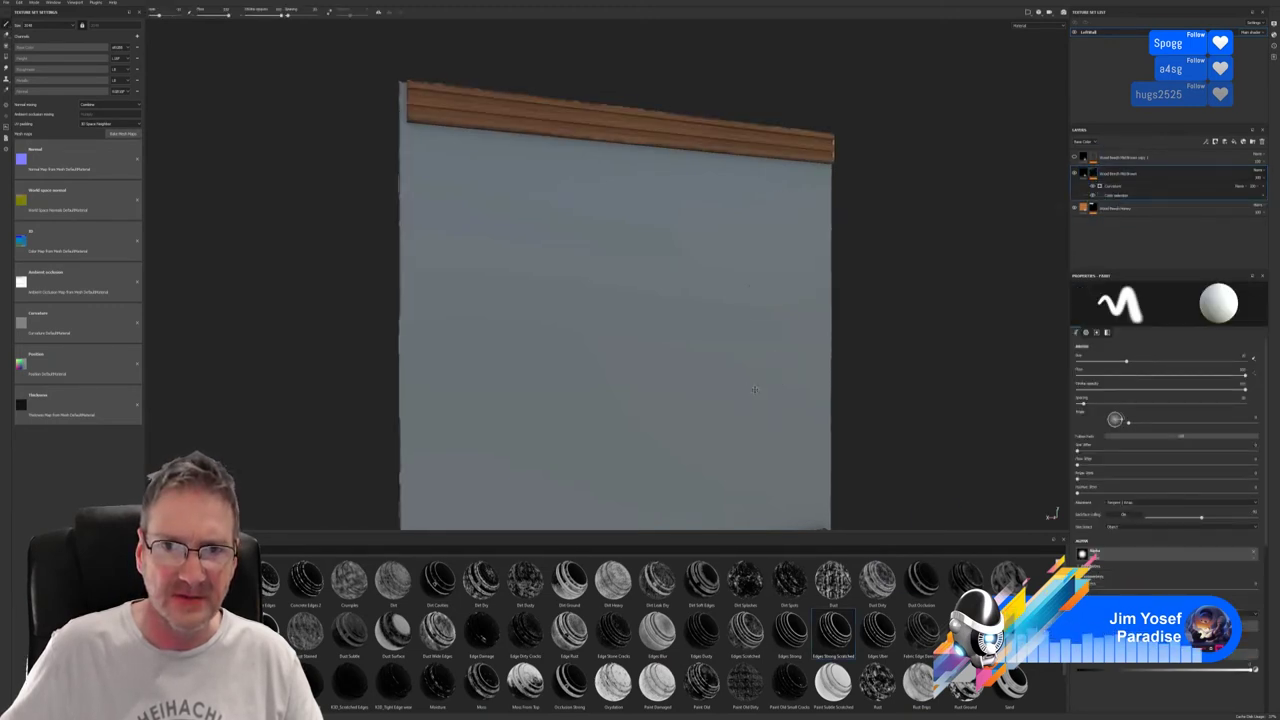
pyautogui.keyDown('alt'); pyautogui.moveTo(755, 390); pyautogui.dragTo(790, 420); pyautogui.keyUp('alt')
pyautogui.scroll(4, 809, 429)
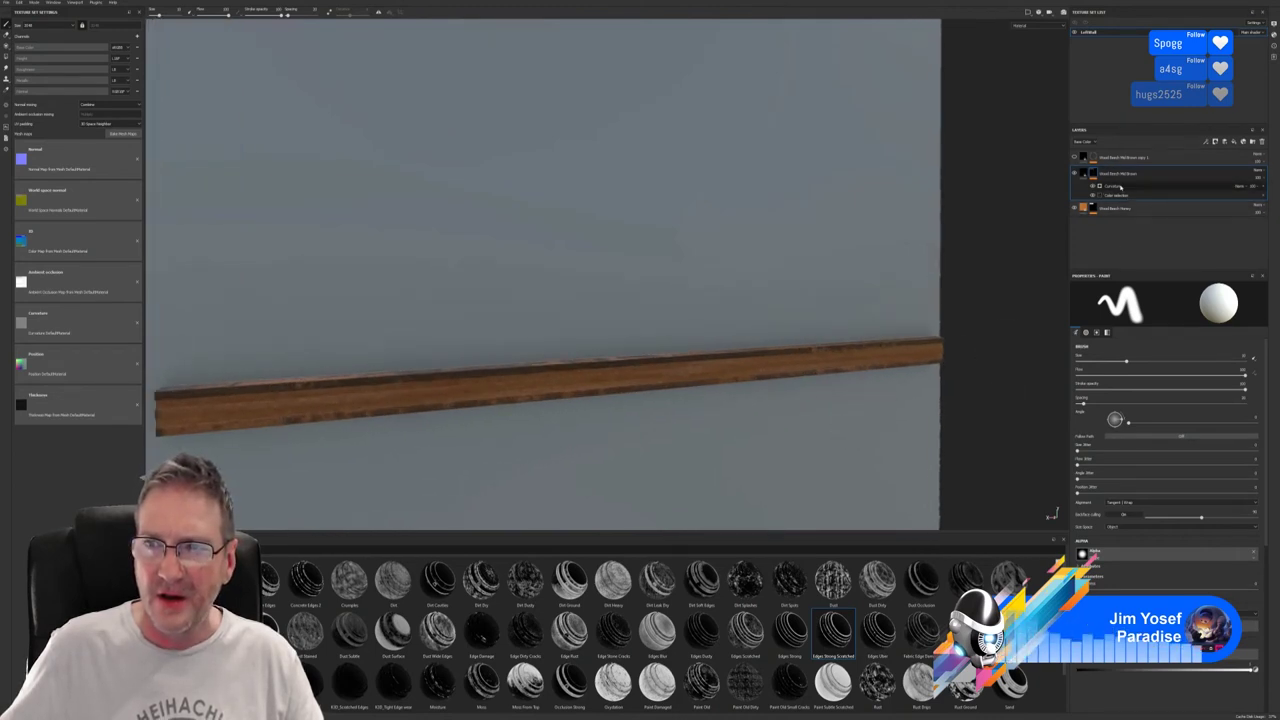
# Invert the Curvature generator and tune its Balance, Contrast and Global Balance for worn trim edges.
pyautogui.click(1121, 187)
pyautogui.click(1180, 330)
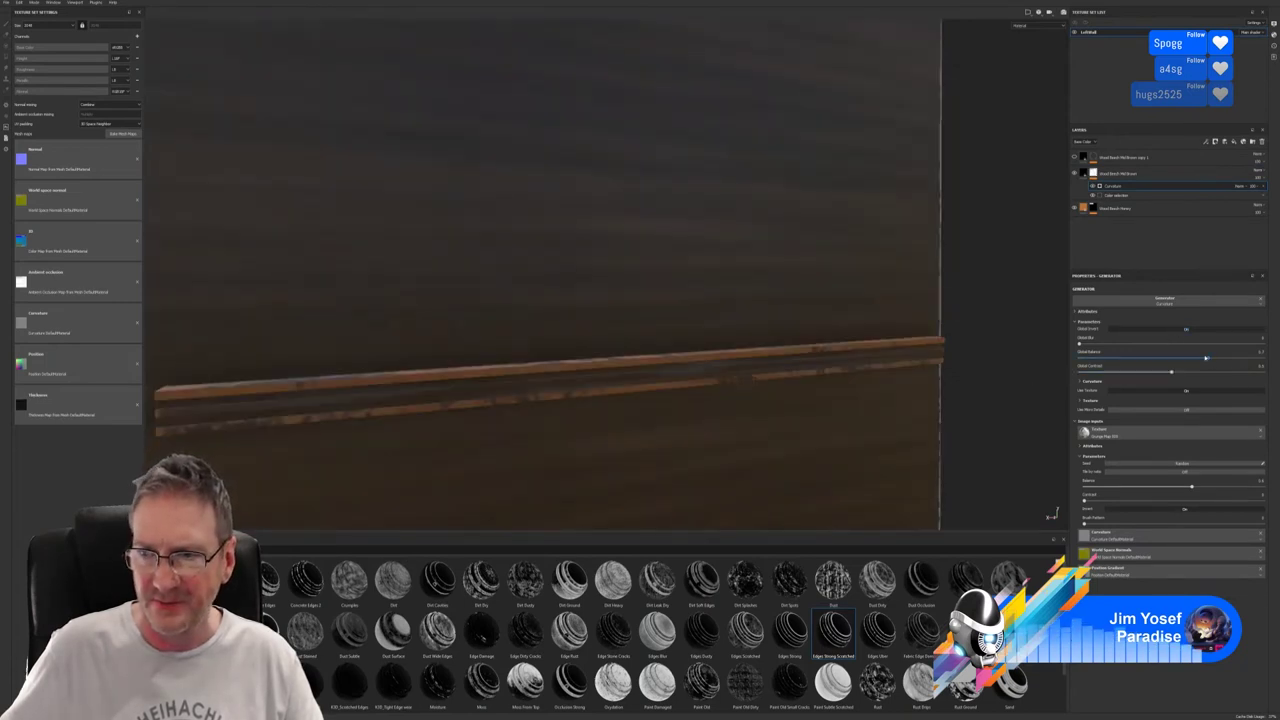
pyautogui.moveTo(1208, 359)
pyautogui.mouseDown()
pyautogui.moveTo(1138, 373)
pyautogui.moveTo(1258, 373)
pyautogui.moveTo(1104, 375)
pyautogui.moveTo(1195, 374)
pyautogui.mouseUp()
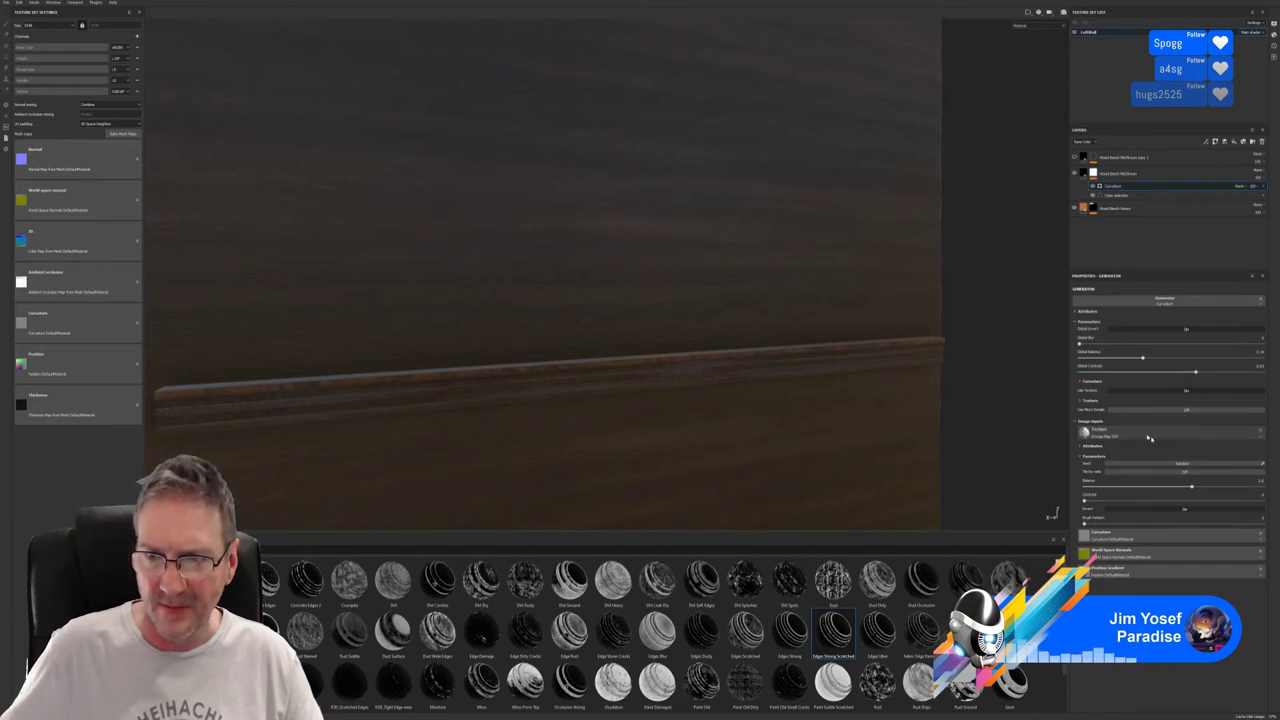
pyautogui.moveTo(1191, 487)
pyautogui.mouseDown()
pyautogui.moveTo(1132, 488)
pyautogui.moveTo(1248, 488)
pyautogui.moveTo(1168, 494)
pyautogui.mouseUp()
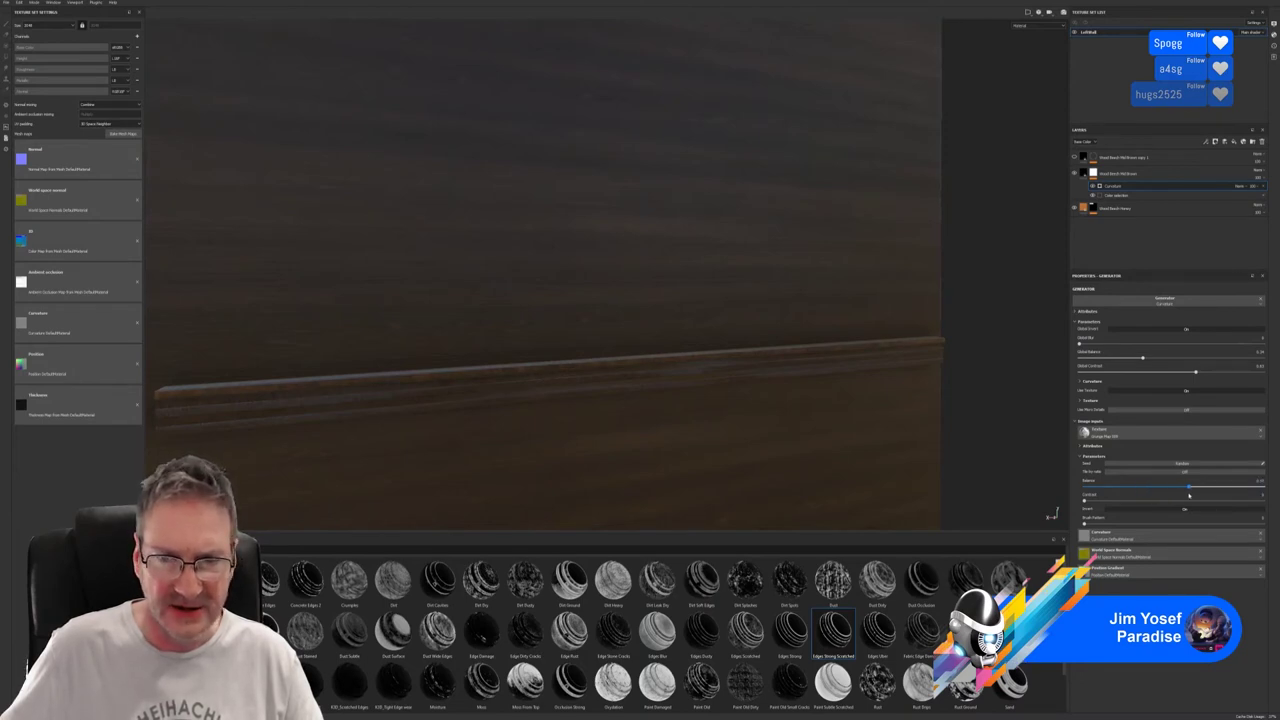
pyautogui.moveTo(1087, 501); pyautogui.dragTo(1185, 496)
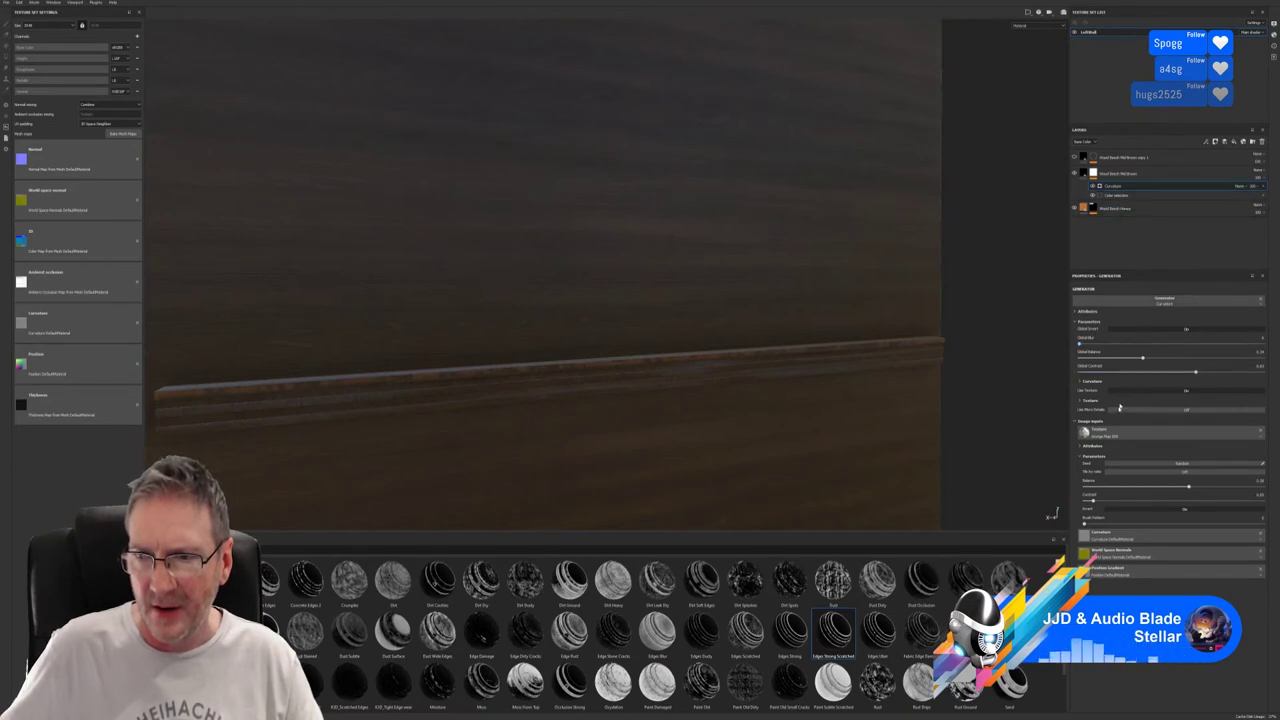
pyautogui.keyDown('alt'); pyautogui.moveTo(738, 377); pyautogui.dragTo(904, 333); pyautogui.keyUp('alt')
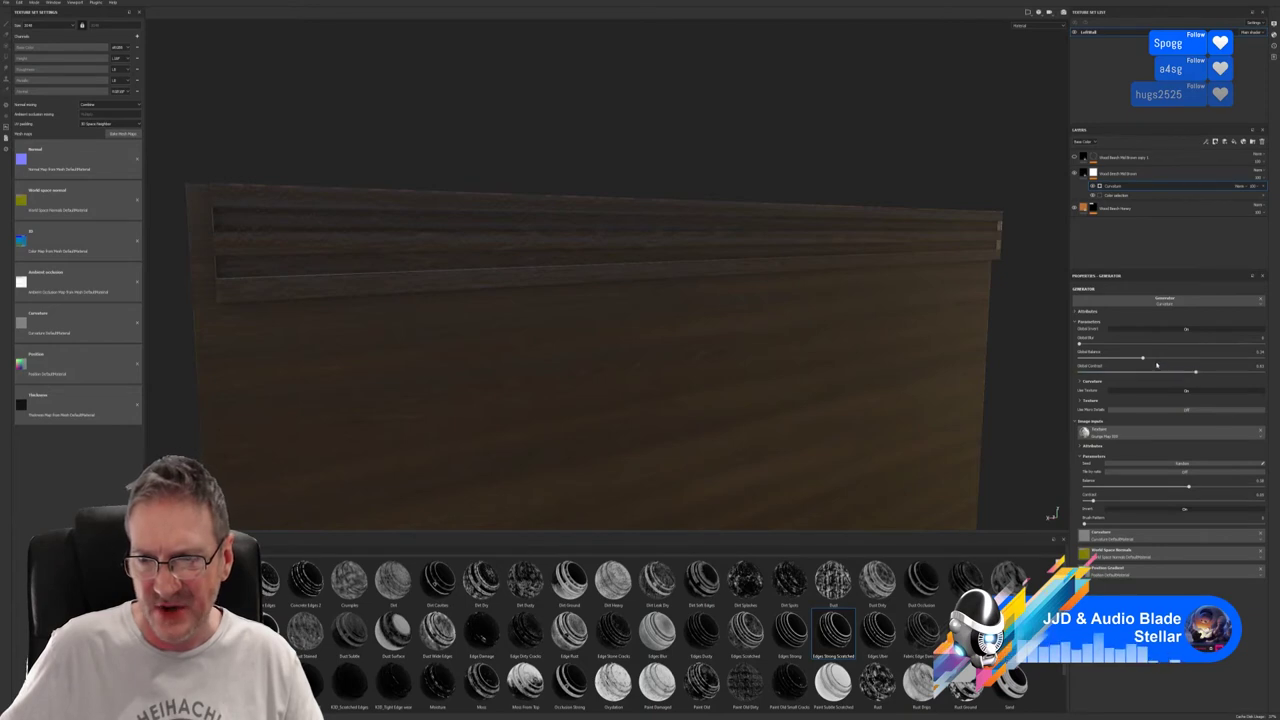
pyautogui.moveTo(1144, 359); pyautogui.dragTo(1175, 359)
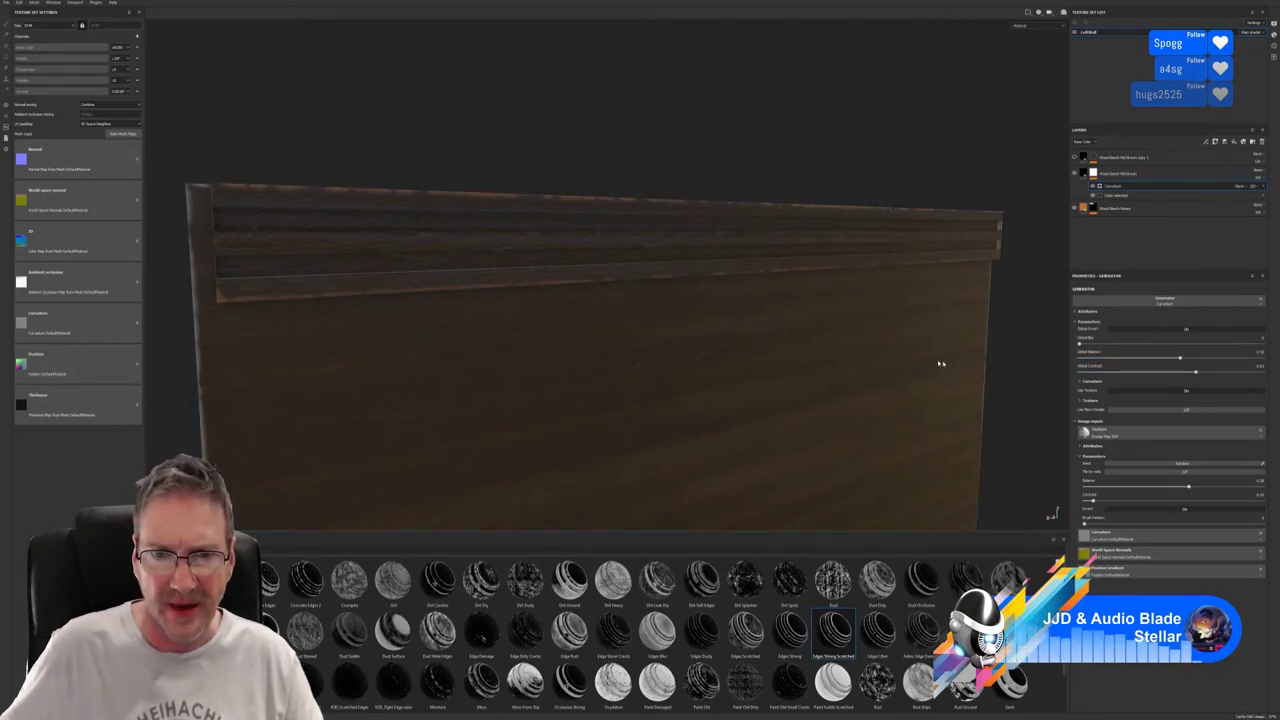
pyautogui.keyDown('alt'); pyautogui.moveTo(940, 363); pyautogui.dragTo(851, 379); pyautogui.keyUp('alt')
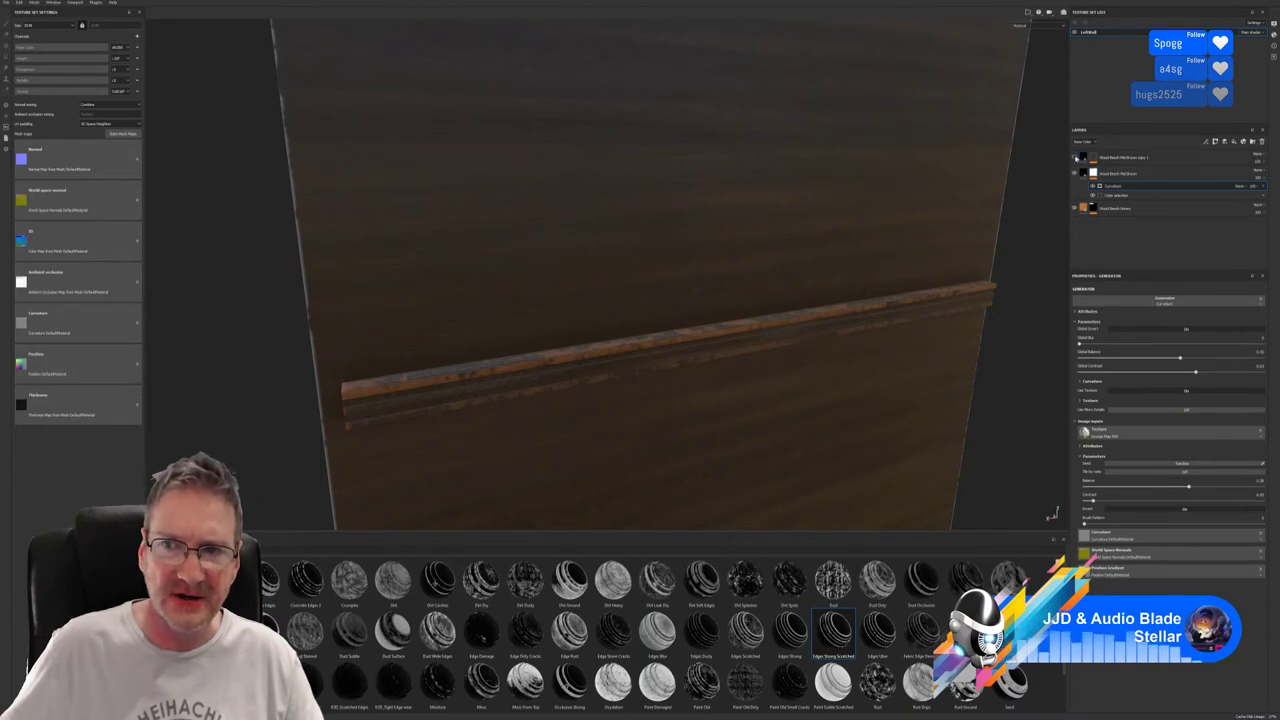
# Apply a smart mask to the top wood layer and raise its Global Balance for patchy wear.
pyautogui.click(1074, 156)
pyautogui.click(1100, 157)
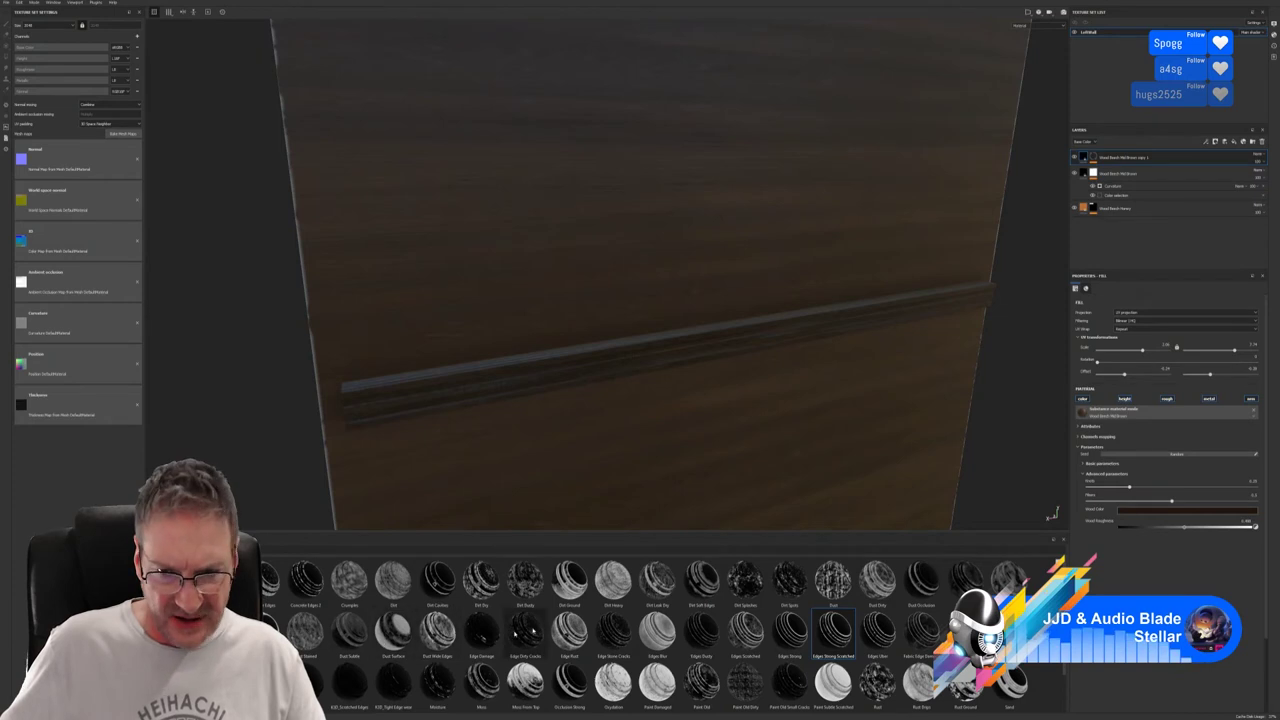
pyautogui.moveTo(833, 628); pyautogui.dragTo(1123, 161)
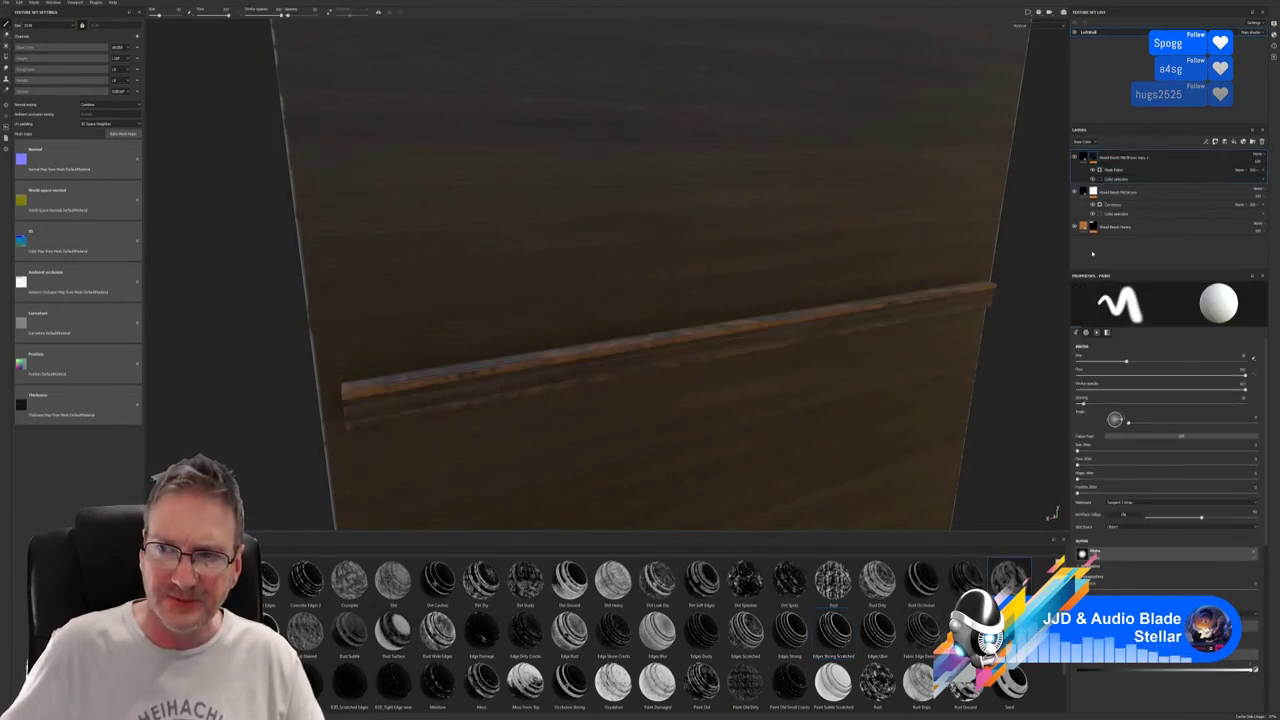
pyautogui.click(1112, 169)
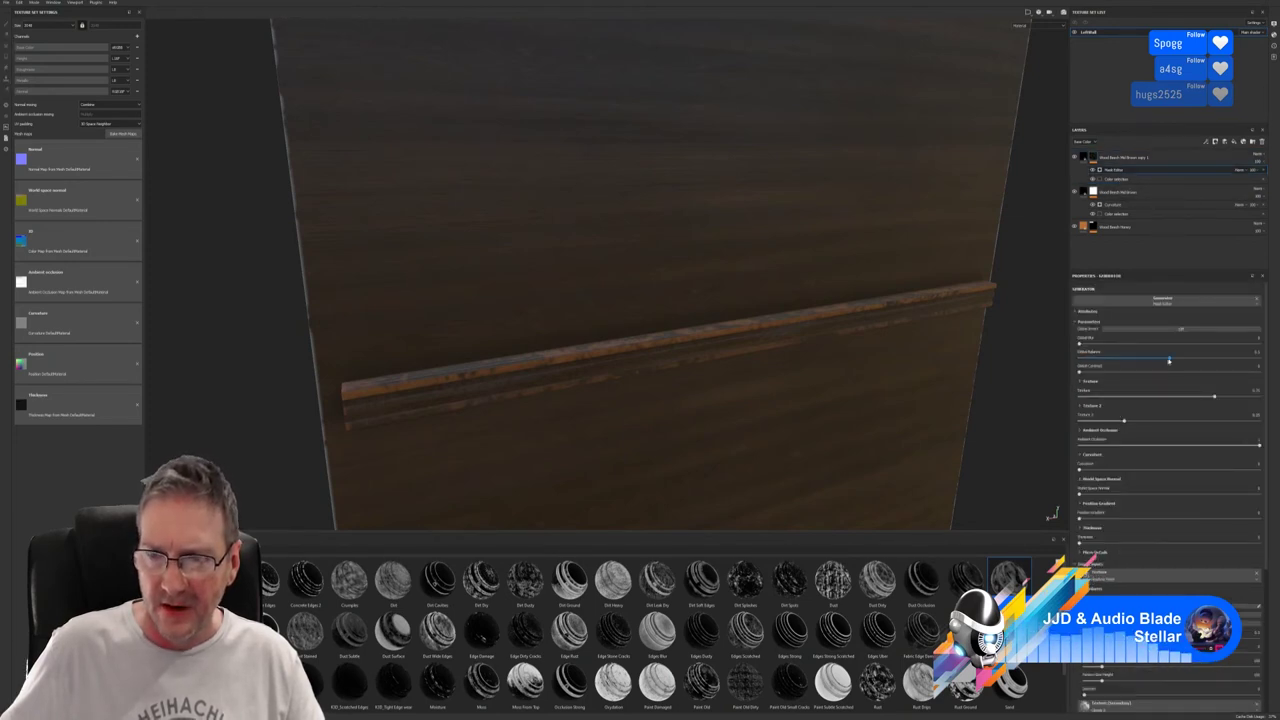
pyautogui.moveTo(1173, 359); pyautogui.dragTo(1267, 354)
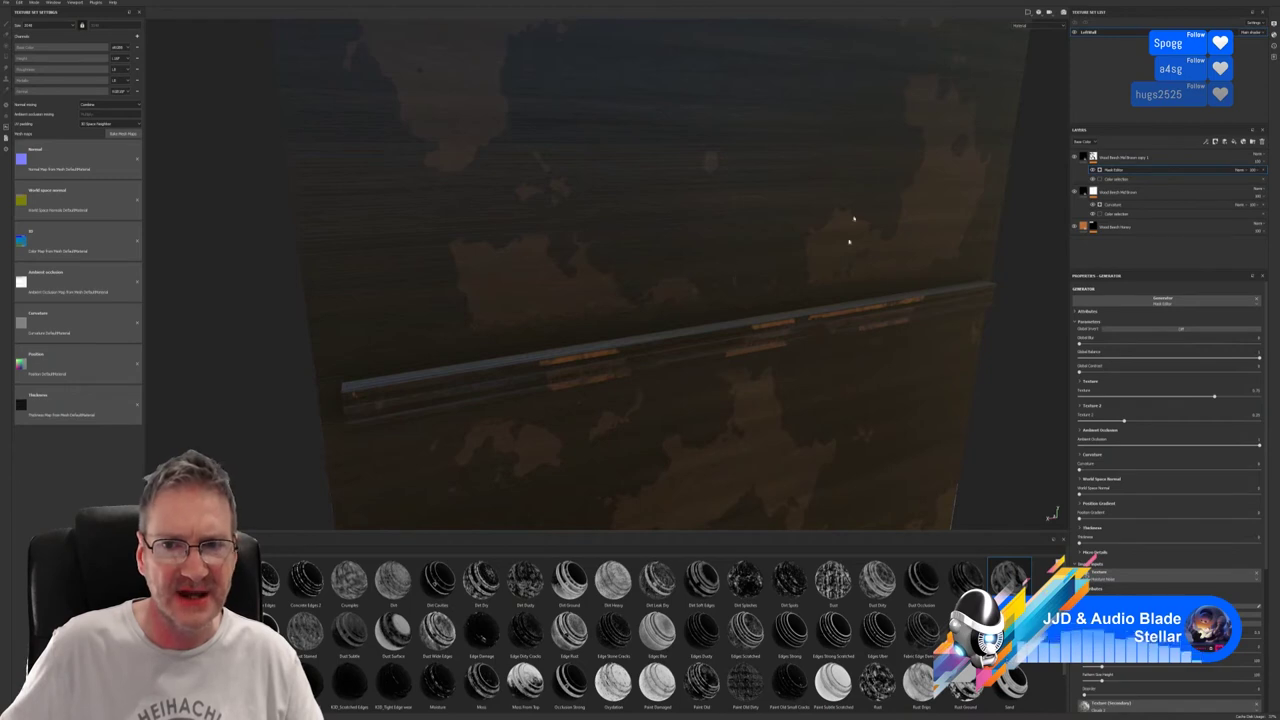
pyautogui.click(1118, 191)
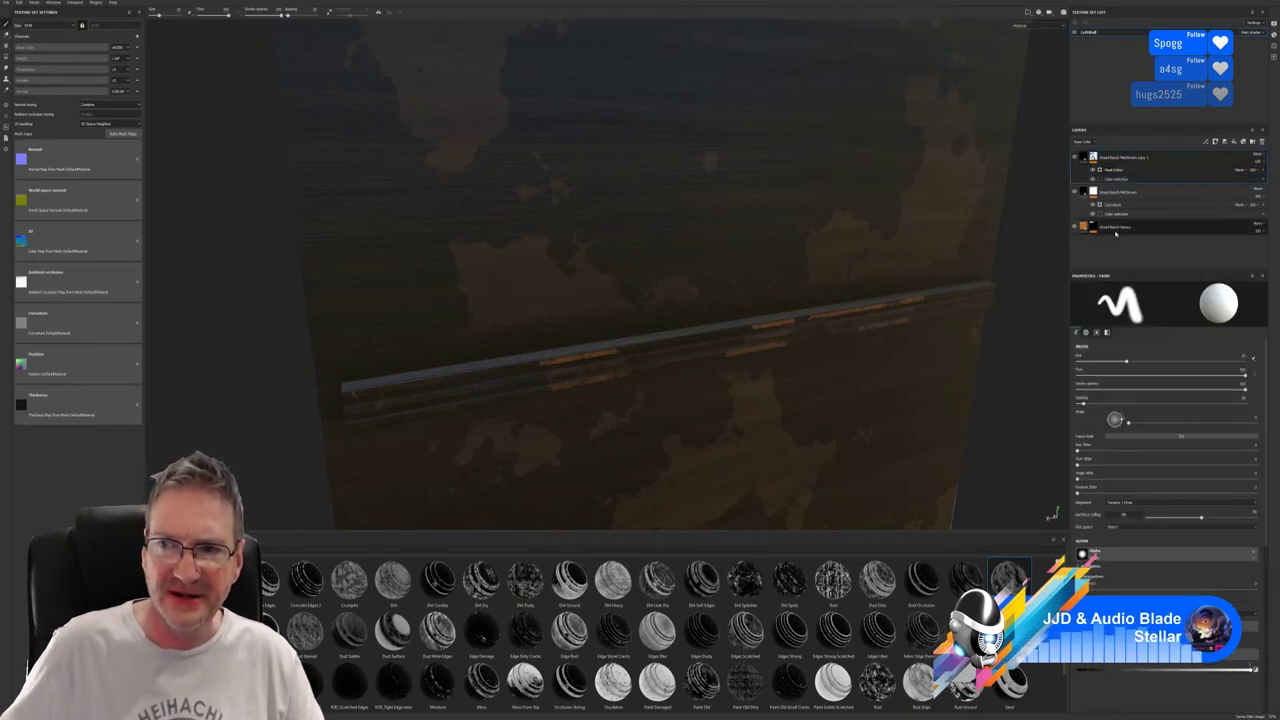
# Group the Metal Brown and Honey wood layers into a new, renamed folder.
pyautogui.keyDown('ctrl'); pyautogui.click(1115, 228); pyautogui.keyUp('ctrl')
pyautogui.rightClick(1115, 232)
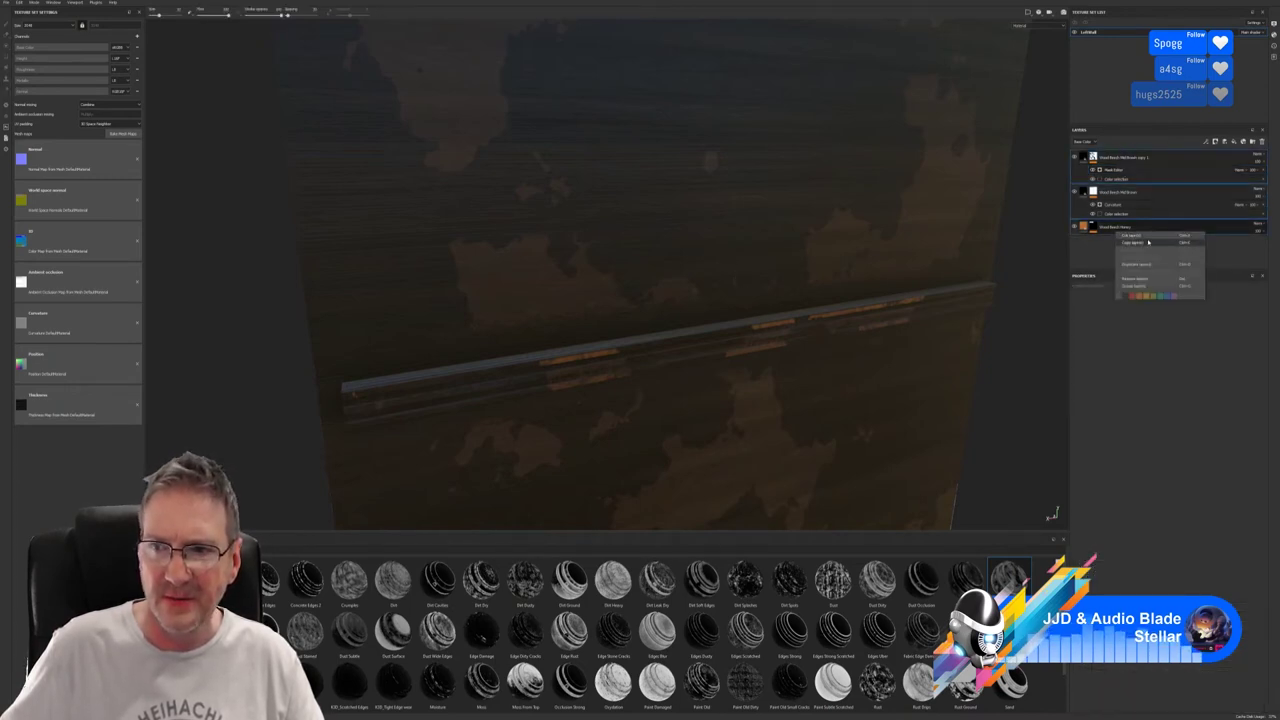
pyautogui.click(1148, 241)
pyautogui.rightClick(1122, 228)
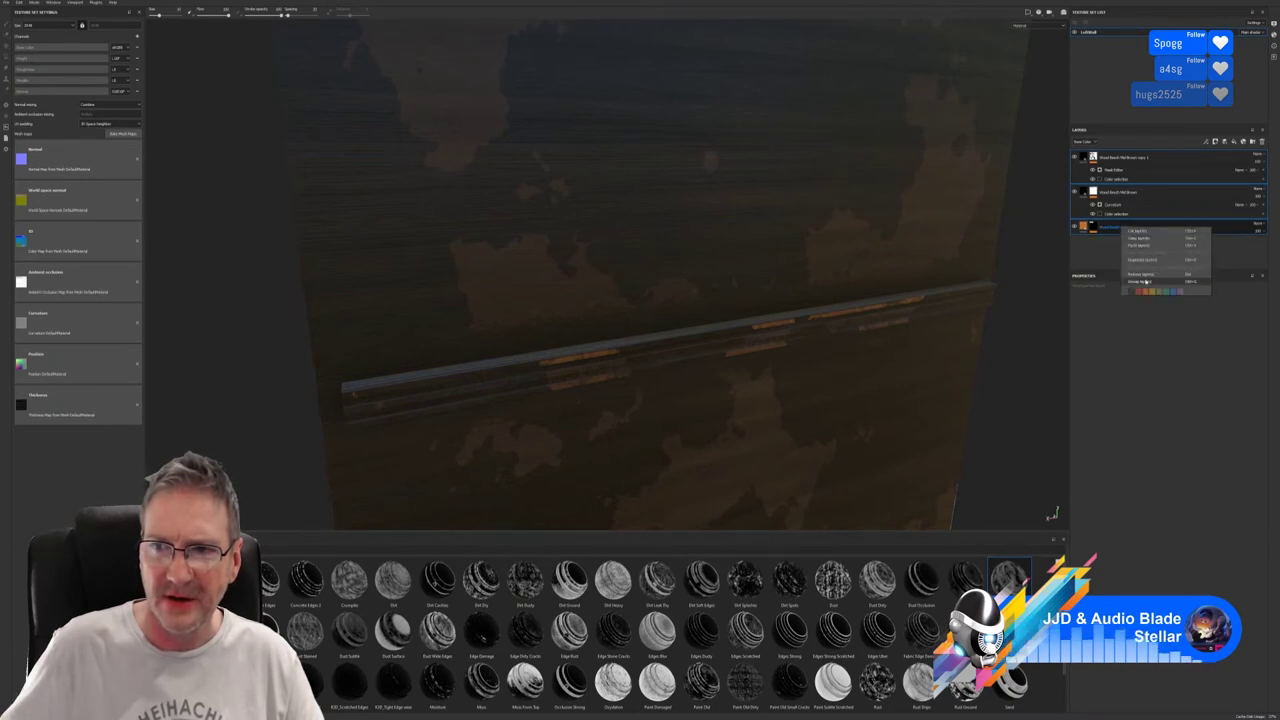
pyautogui.click(1142, 281)
pyautogui.doubleClick(1103, 158)
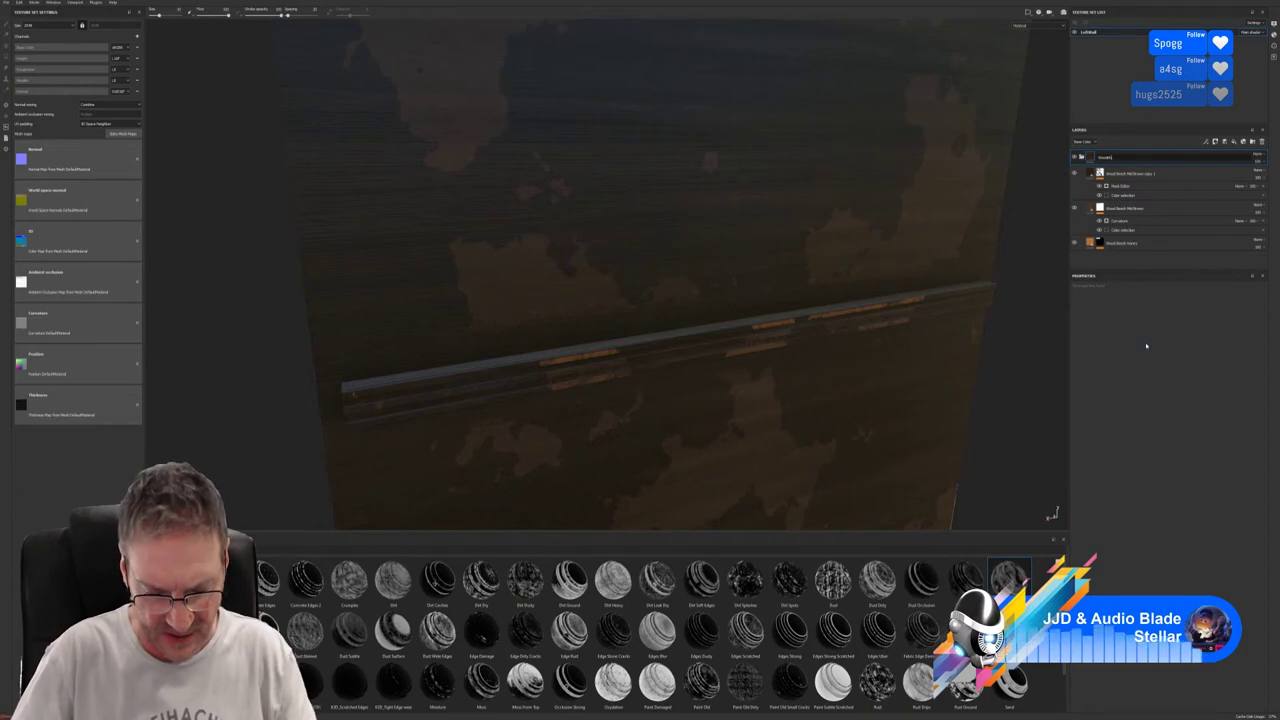
pyautogui.press('Return')
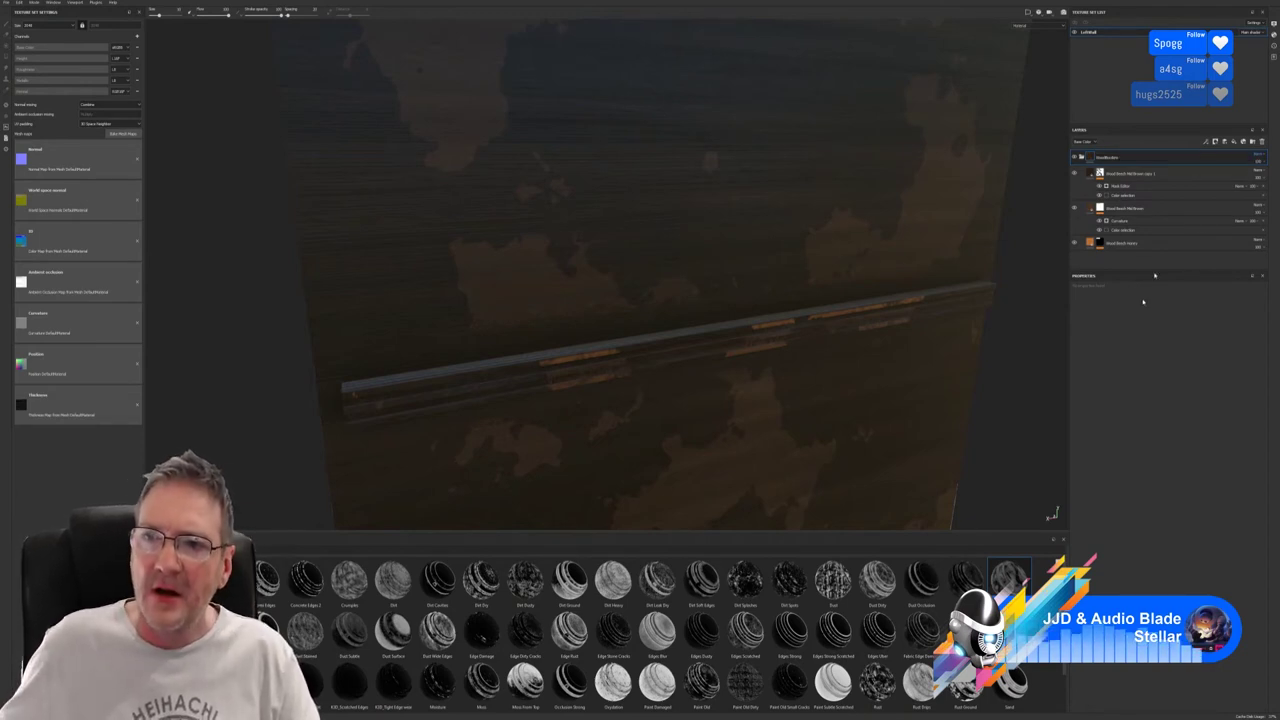
# Mask the wood folder by colour selection using the trim's ID colour.
pyautogui.rightClick(1133, 162)
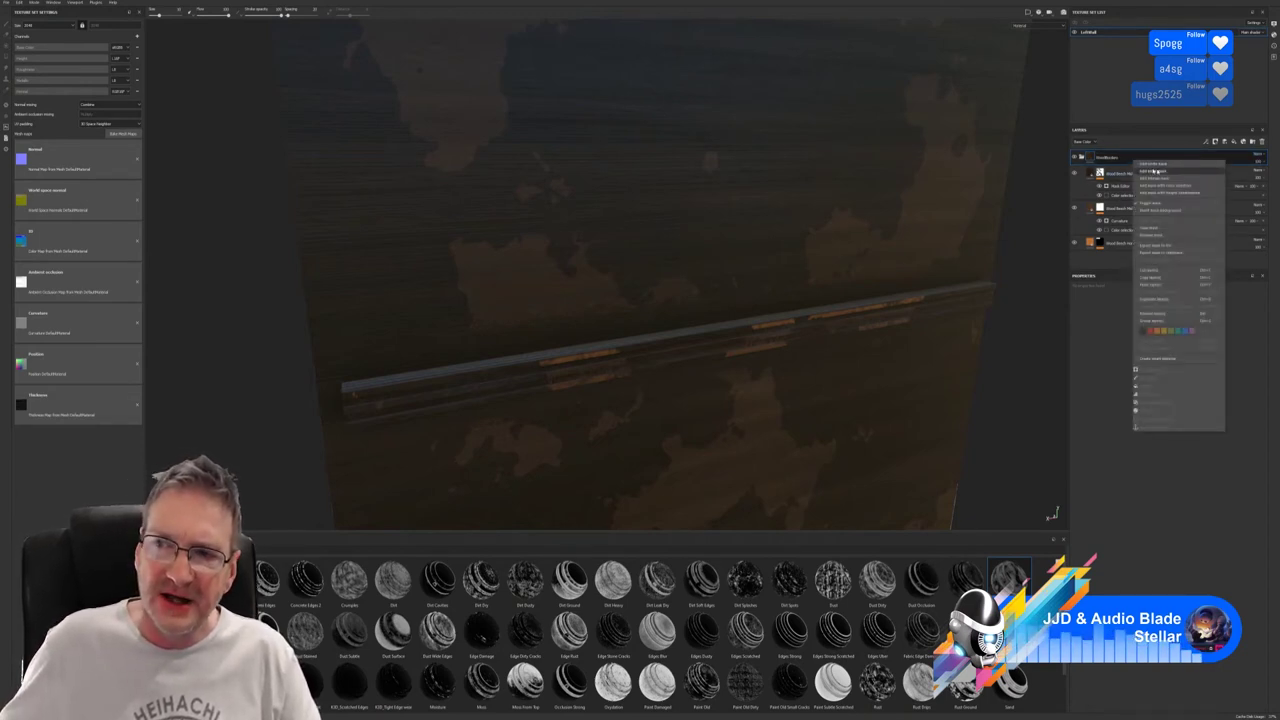
pyautogui.click(1208, 208)
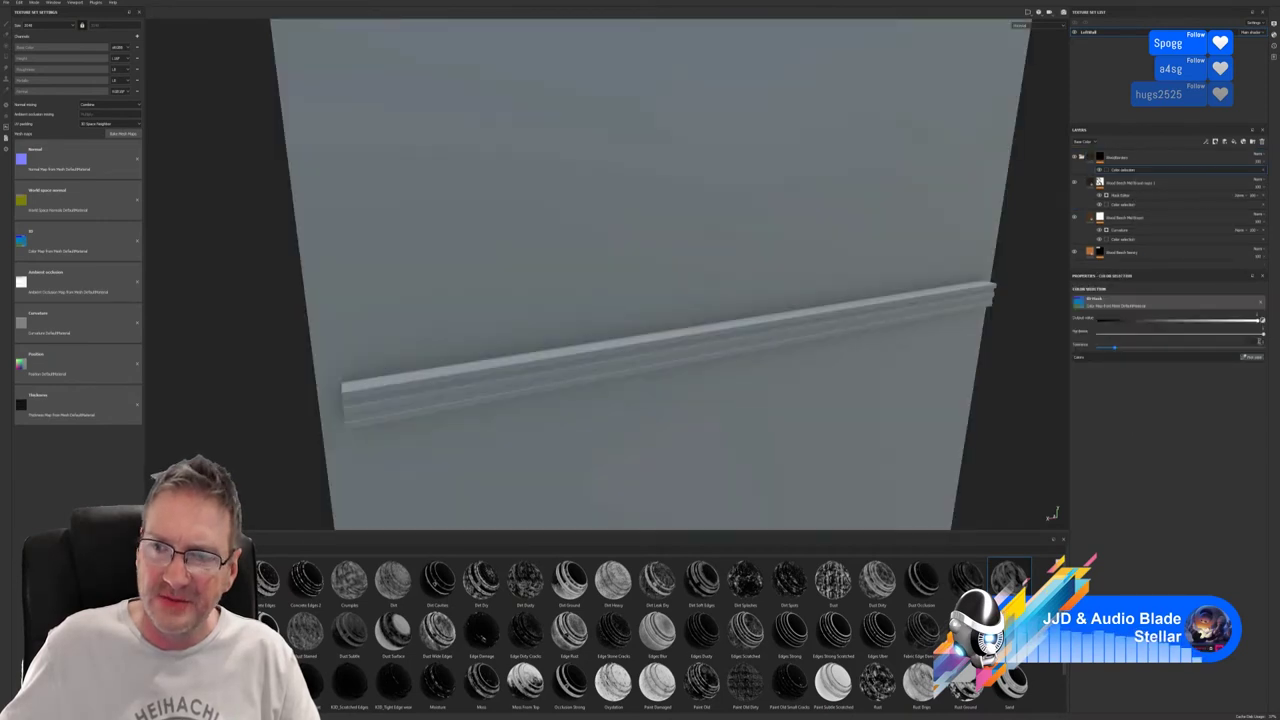
pyautogui.click(1257, 358)
pyautogui.click(930, 305)
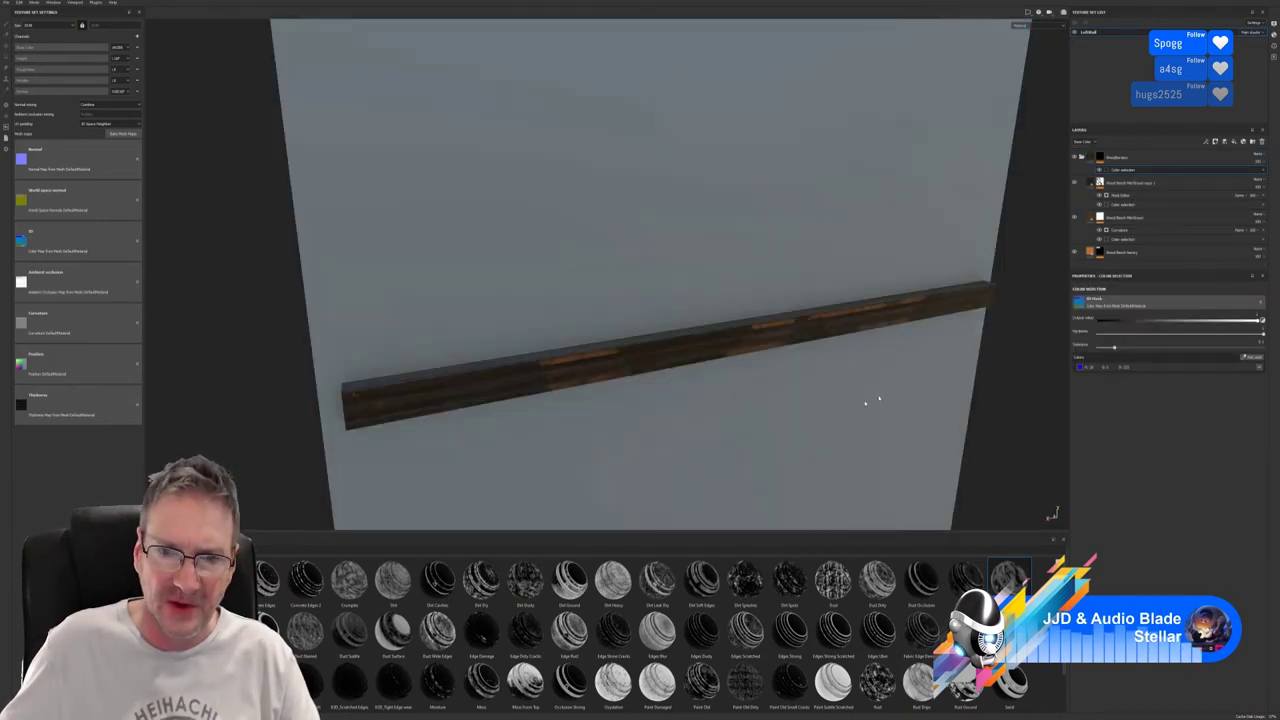
pyautogui.keyDown('alt'); pyautogui.moveTo(891, 405); pyautogui.dragTo(900, 358); pyautogui.keyUp('alt')
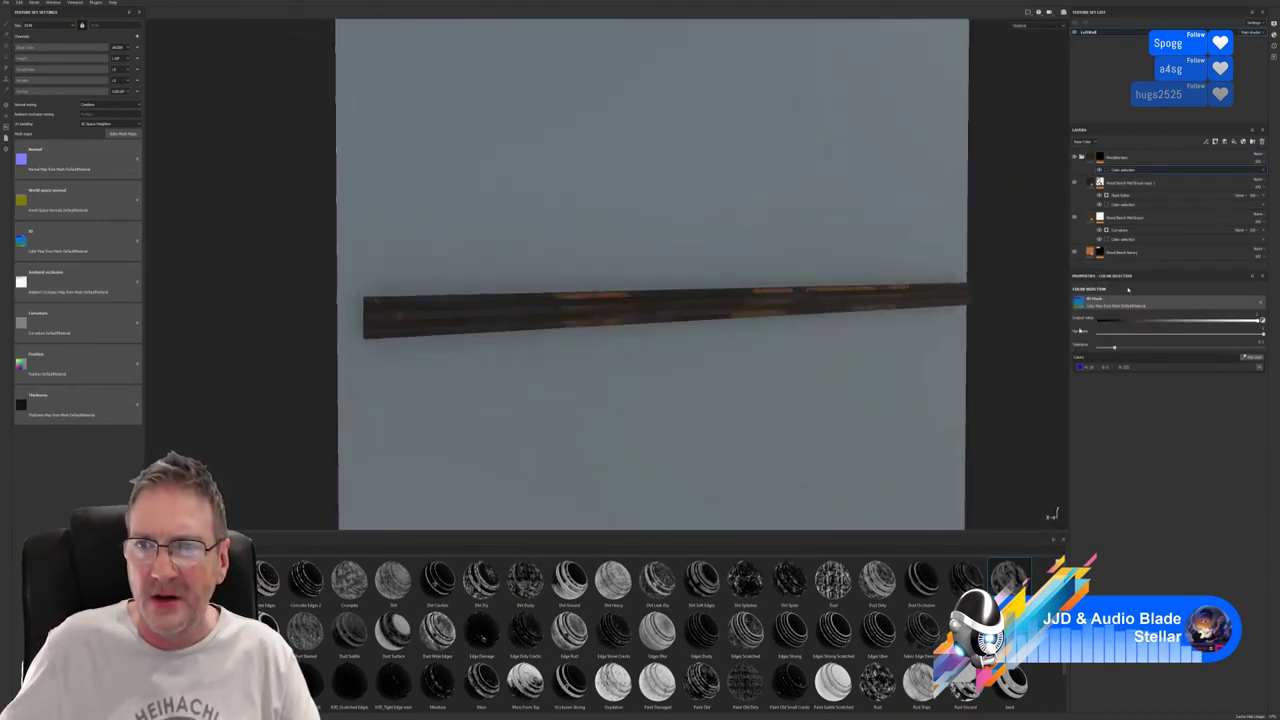
pyautogui.doubleClick(1128, 183)
pyautogui.click(1121, 196)
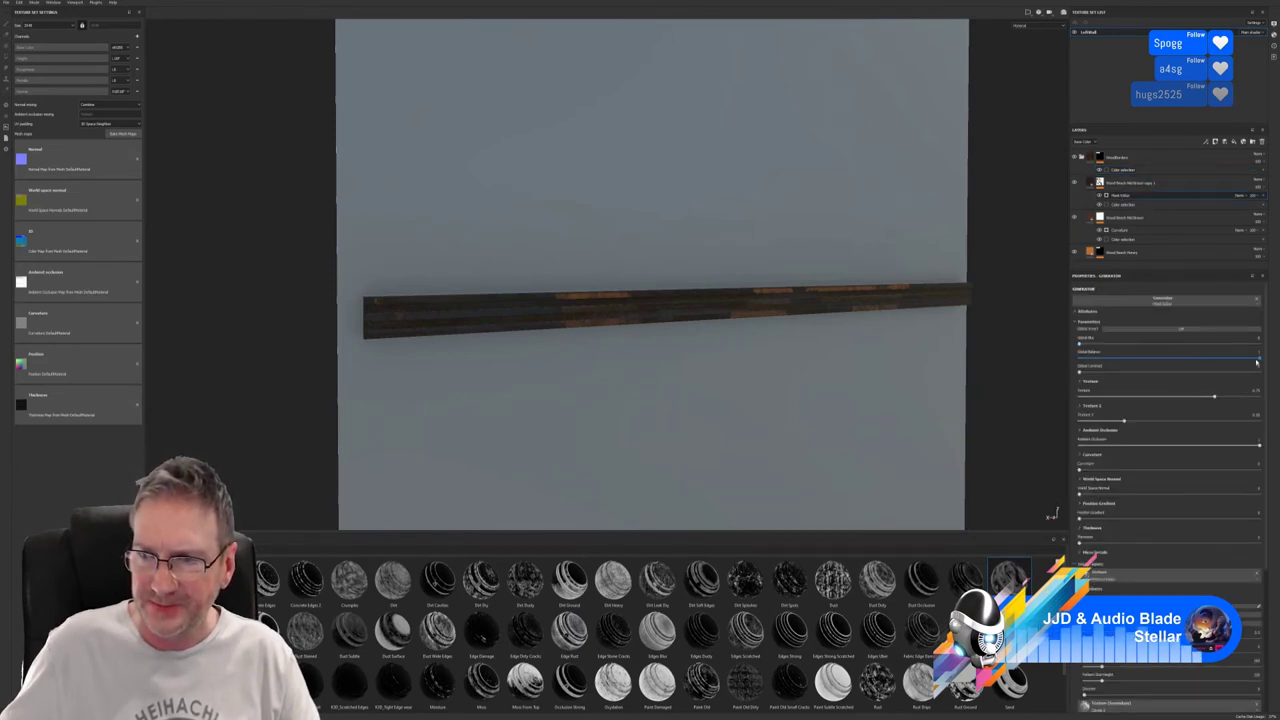
# Test the trim mask's Global Balance and Texture, and raise its Curvature influence.
pyautogui.moveTo(1258, 358); pyautogui.dragTo(1117, 372)
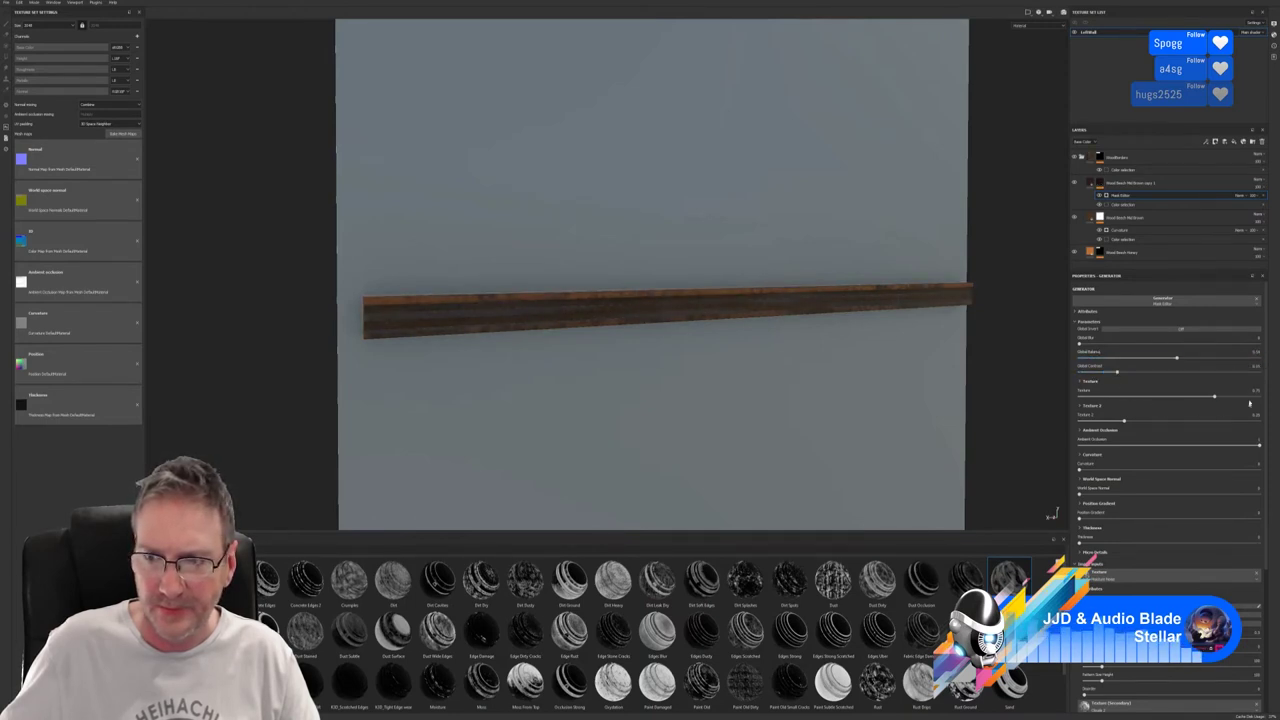
pyautogui.moveTo(1215, 398); pyautogui.dragTo(1136, 421)
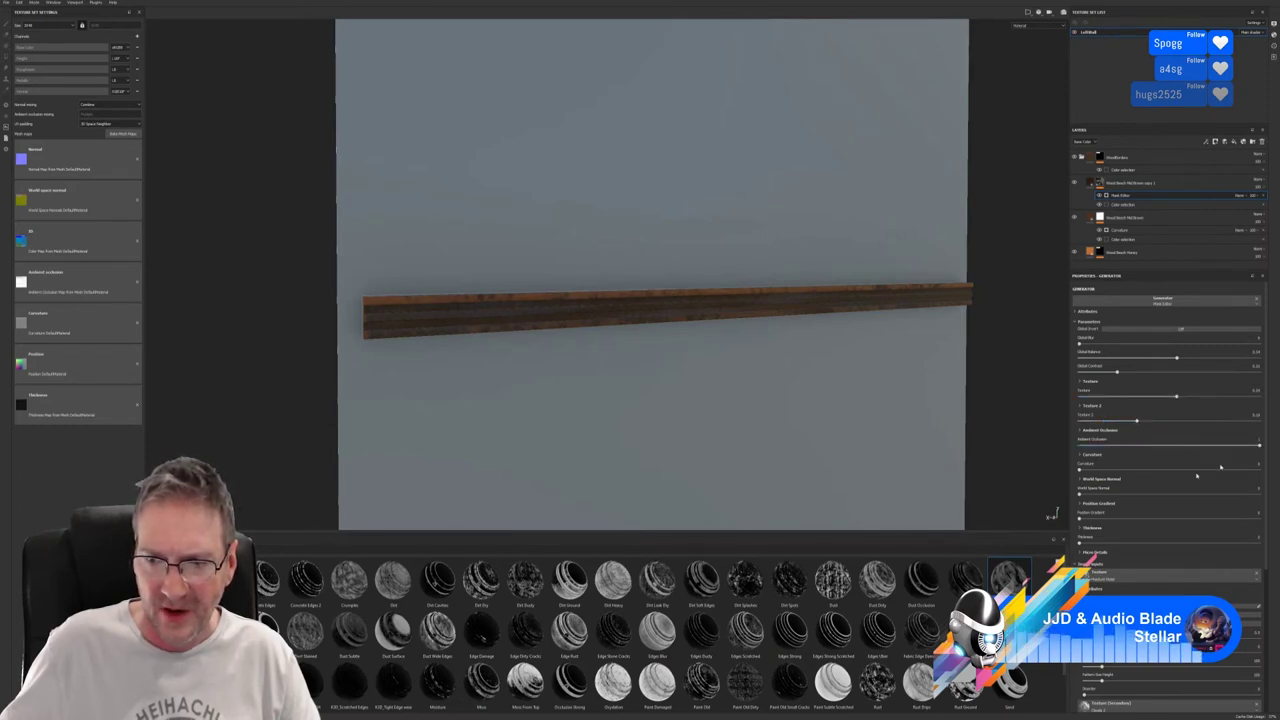
pyautogui.moveTo(1080, 470)
pyautogui.mouseDown()
pyautogui.moveTo(1244, 470)
pyautogui.moveTo(1160, 472)
pyautogui.moveTo(1228, 468)
pyautogui.mouseUp()
pyautogui.keyDown('alt'); pyautogui.moveTo(790, 350); pyautogui.dragTo(888, 332); pyautogui.keyUp('alt')
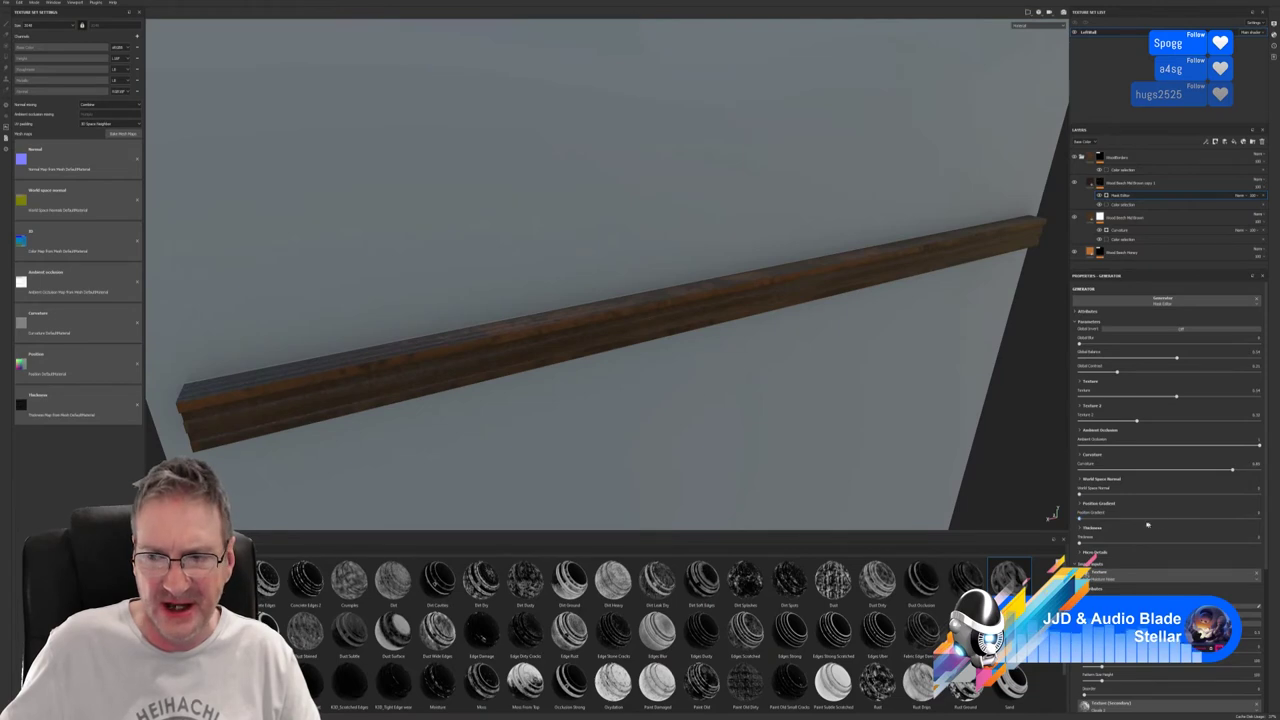
# Fine-tune Curvature to 0.80, adjust World Space Normal and darken via Global Balance, then review the wall.
pyautogui.click(1233, 474)
pyautogui.moveTo(1233, 474); pyautogui.dragTo(1256, 483)
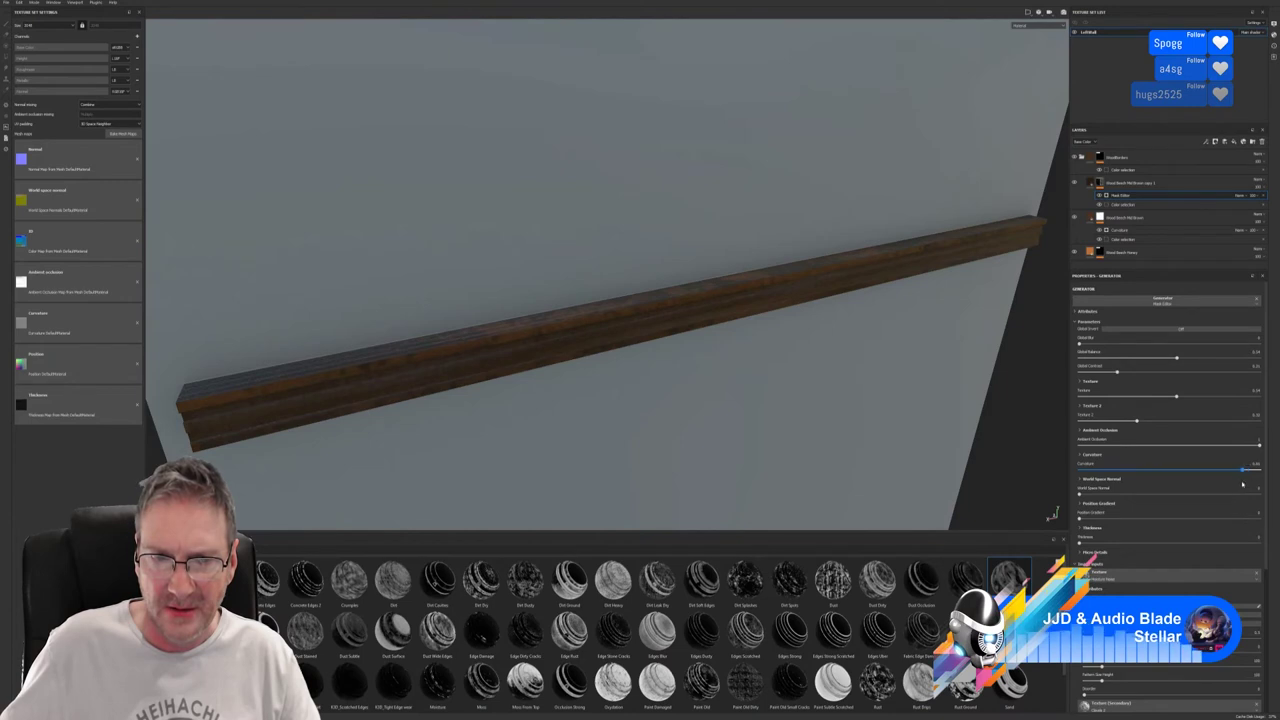
pyautogui.moveTo(1080, 494)
pyautogui.mouseDown()
pyautogui.moveTo(1212, 494)
pyautogui.moveTo(1136, 494)
pyautogui.moveTo(1258, 516)
pyautogui.moveTo(1110, 517)
pyautogui.mouseUp()
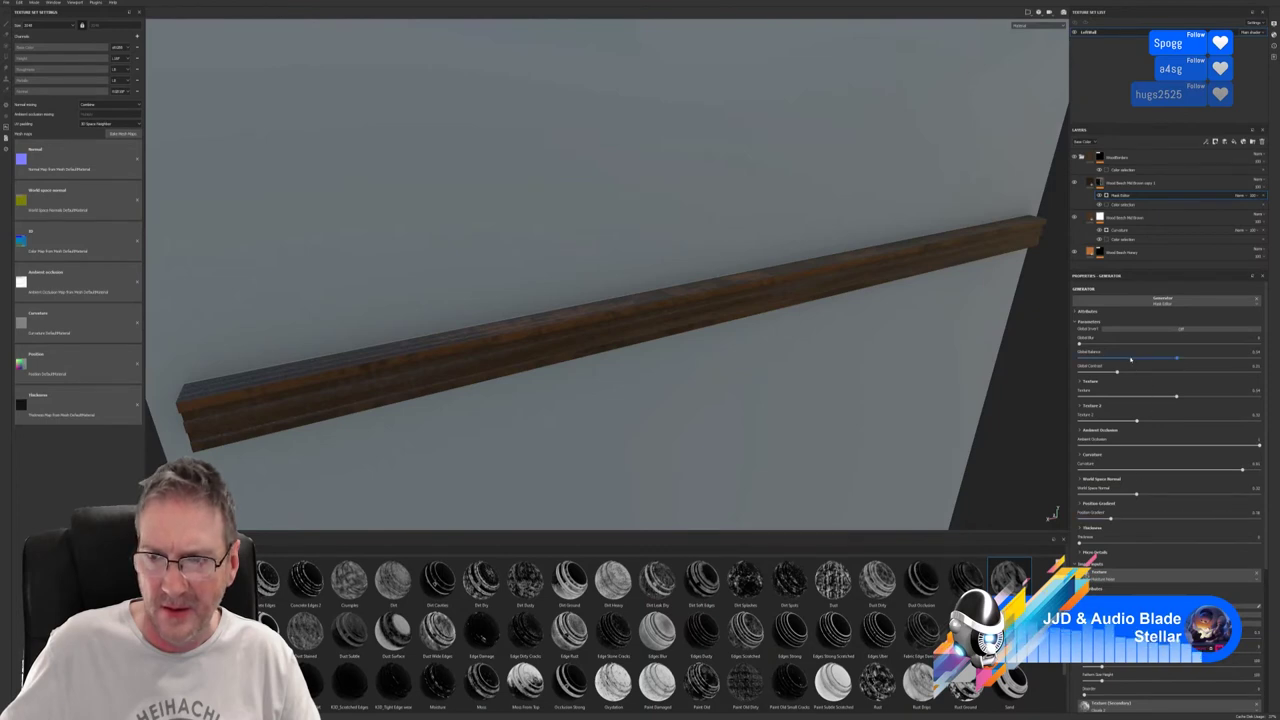
pyautogui.moveTo(1177, 358)
pyautogui.mouseDown()
pyautogui.moveTo(1230, 358)
pyautogui.moveTo(1188, 360)
pyautogui.moveTo(1188, 383)
pyautogui.mouseUp()
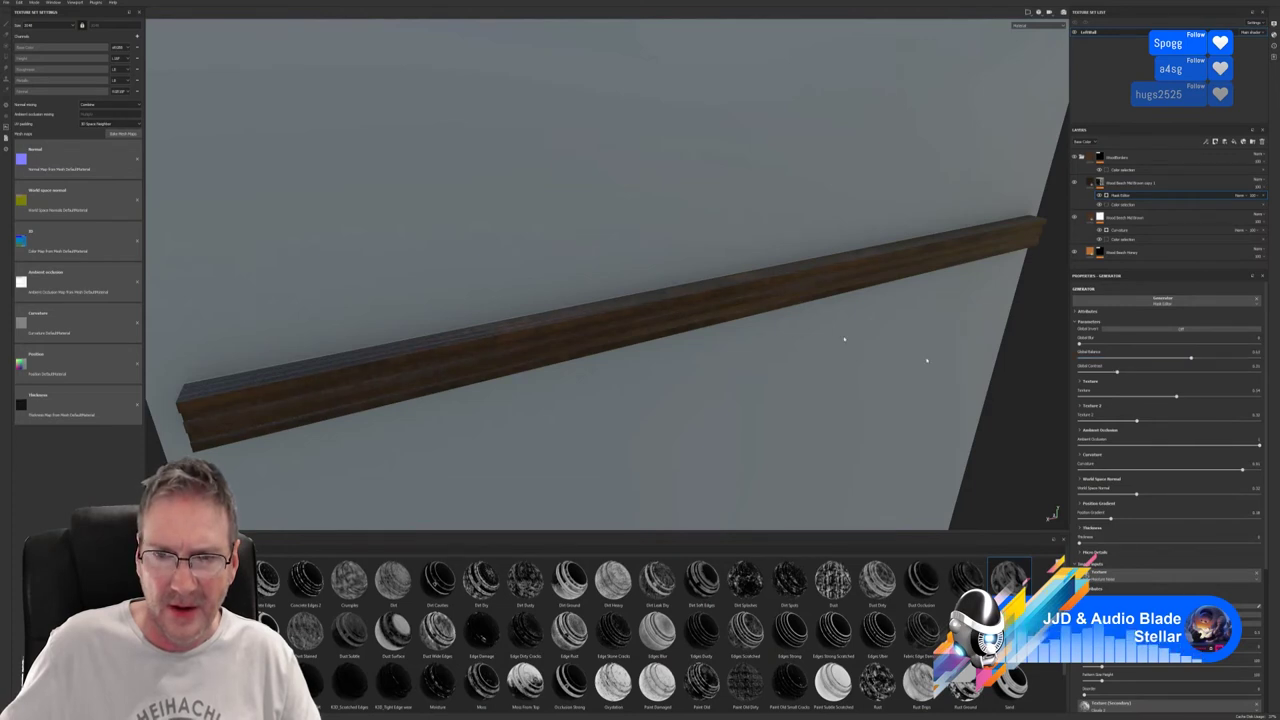
pyautogui.keyDown('alt'); pyautogui.moveTo(840, 340); pyautogui.dragTo(746, 209); pyautogui.keyUp('alt')
pyautogui.keyDown('alt'); pyautogui.moveTo(730, 334); pyautogui.dragTo(664, 167); pyautogui.keyUp('alt')
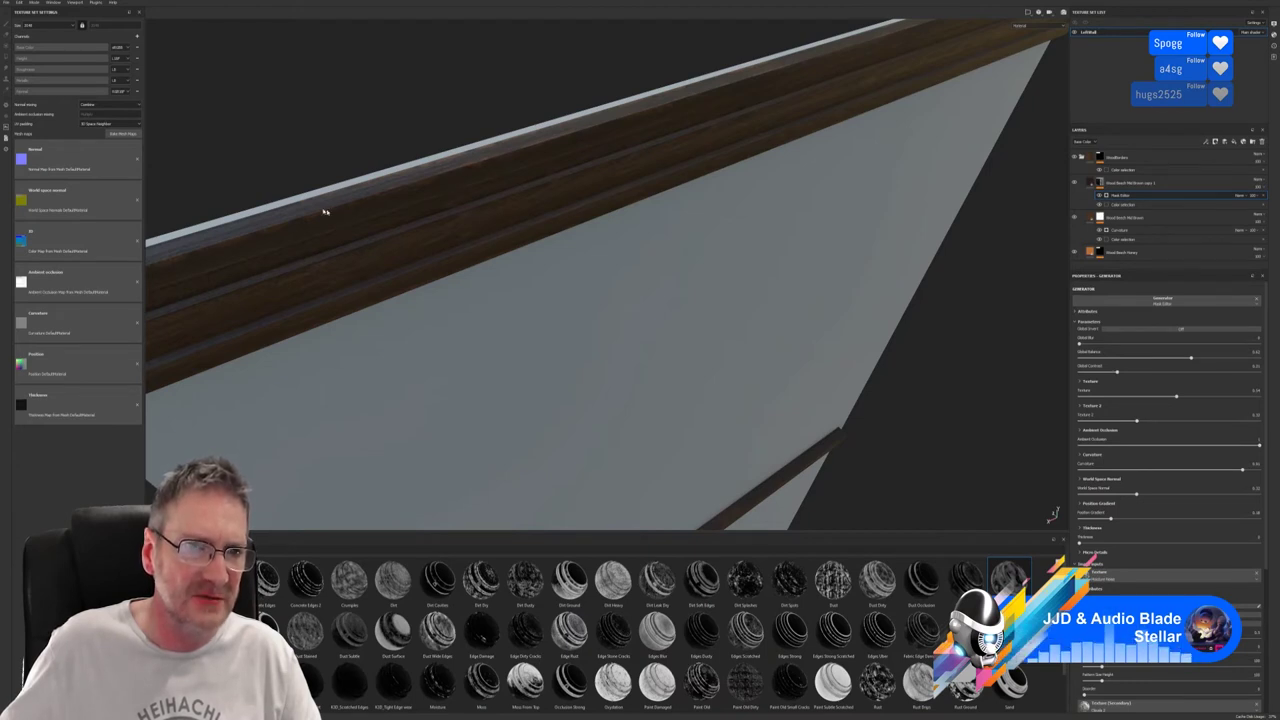
pyautogui.keyDown('alt'); pyautogui.moveTo(325, 212); pyautogui.dragTo(360, 514); pyautogui.keyUp('alt')
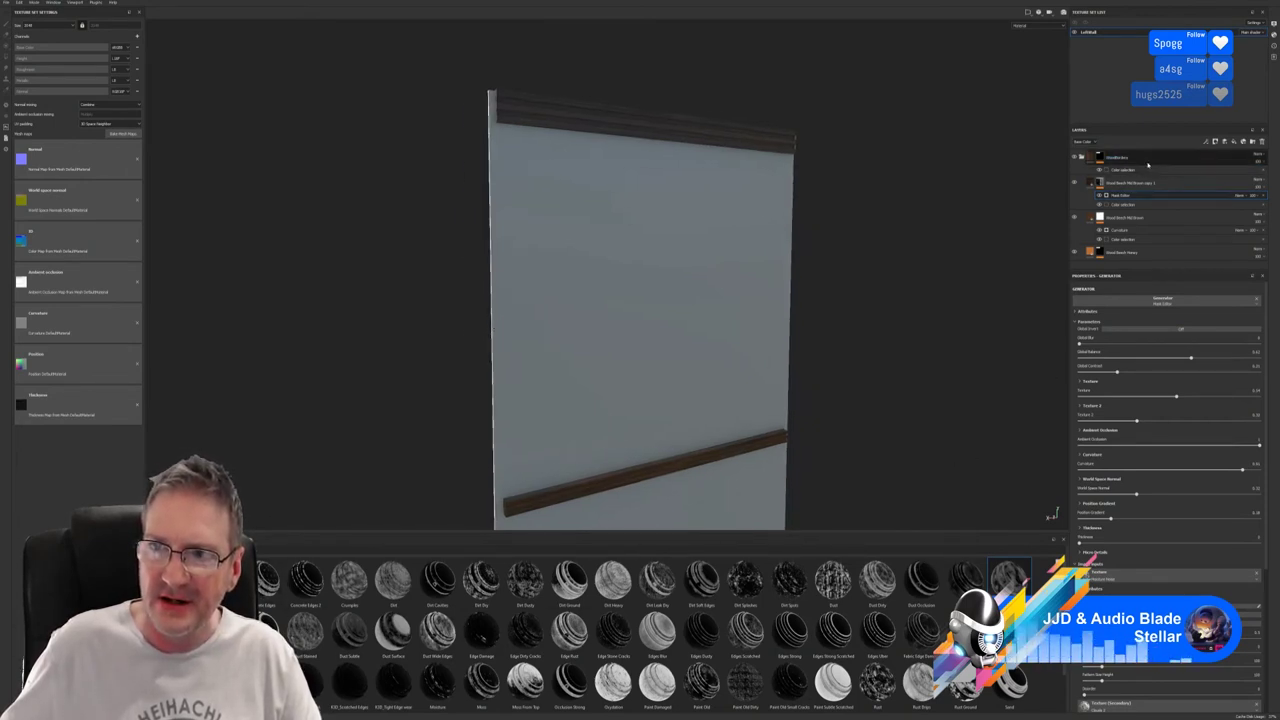
# Add the Surface Worn smart material to the layer stack so weathering covers the panel.
pyautogui.press('1')
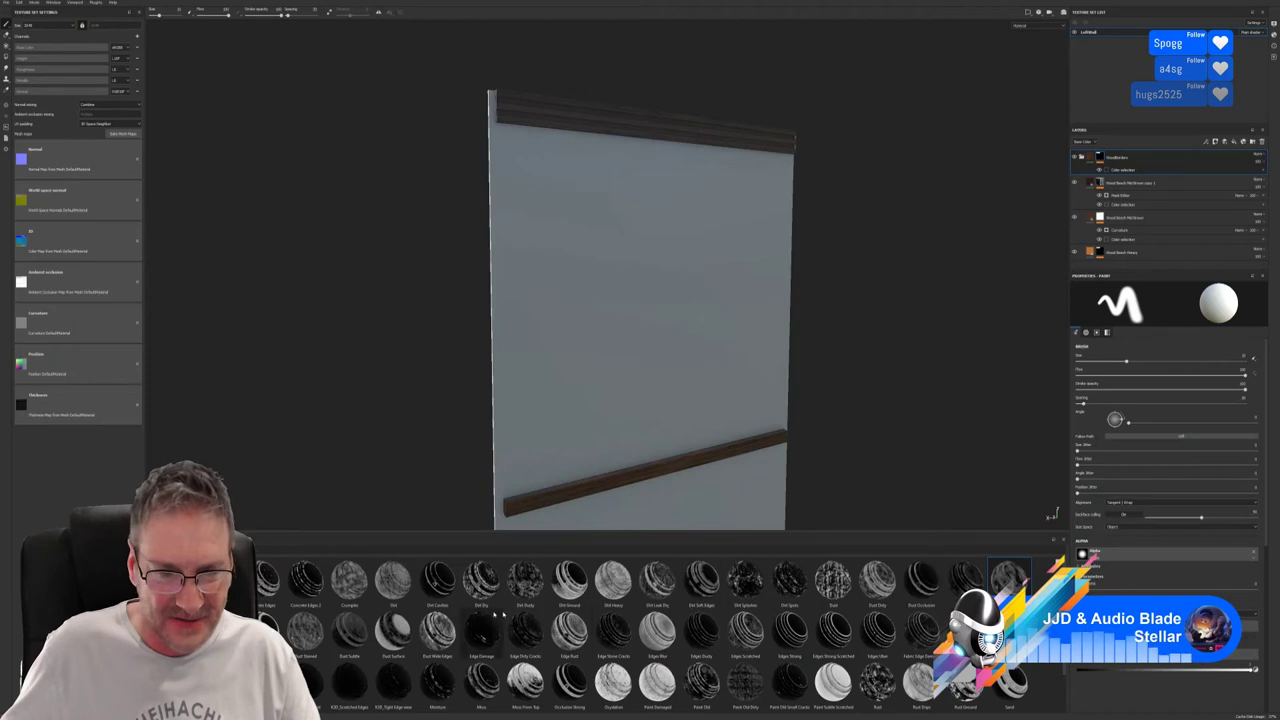
pyautogui.scroll(-1, 500, 660)
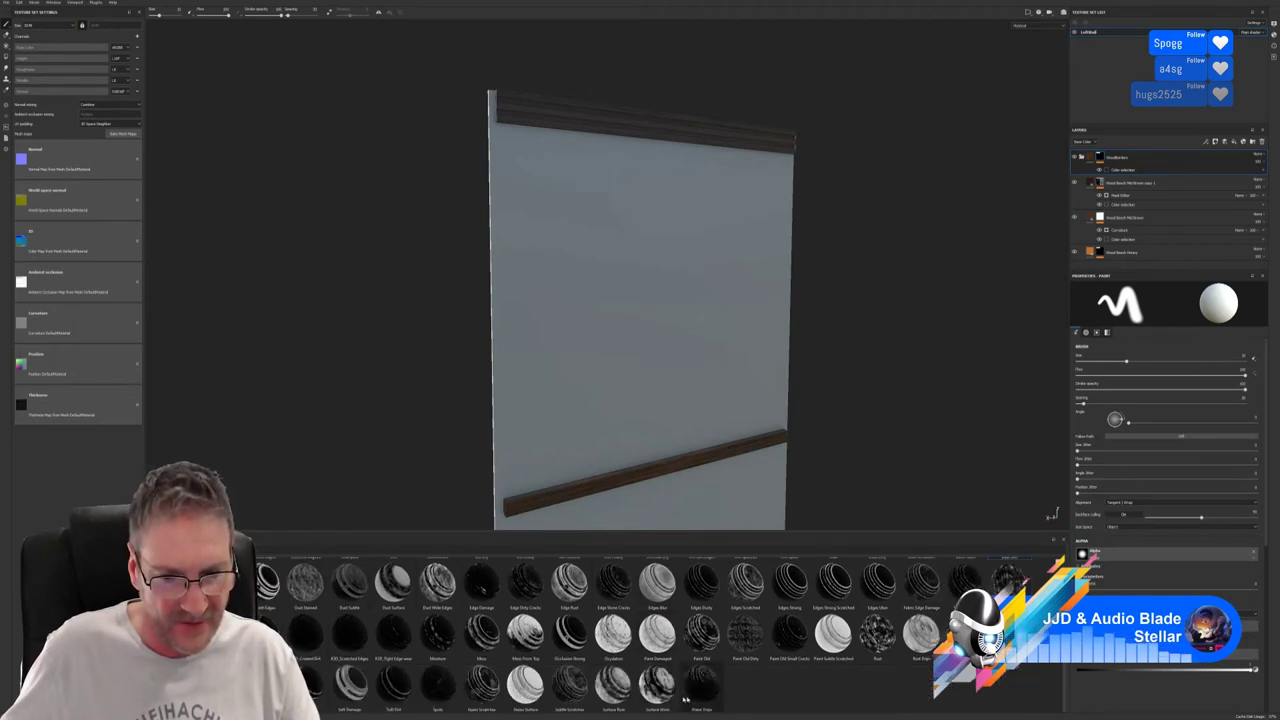
pyautogui.moveTo(657, 685); pyautogui.dragTo(1130, 155)
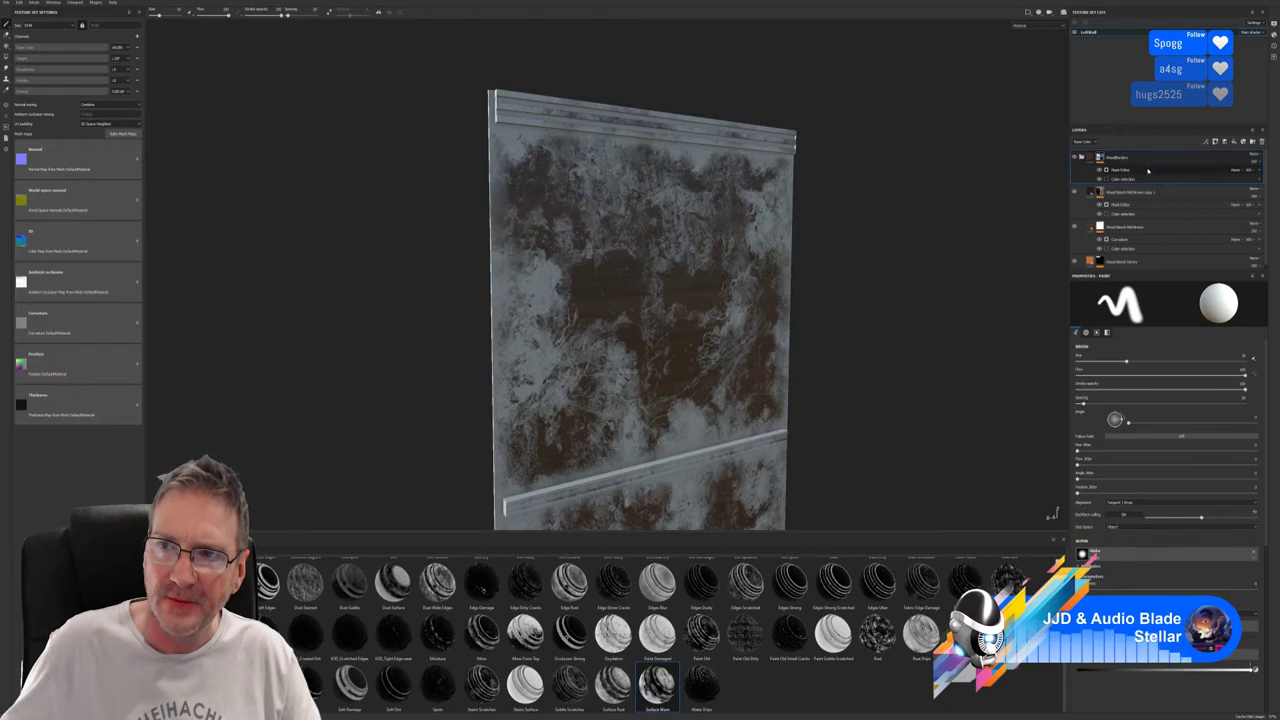
pyautogui.rightClick(1148, 170)
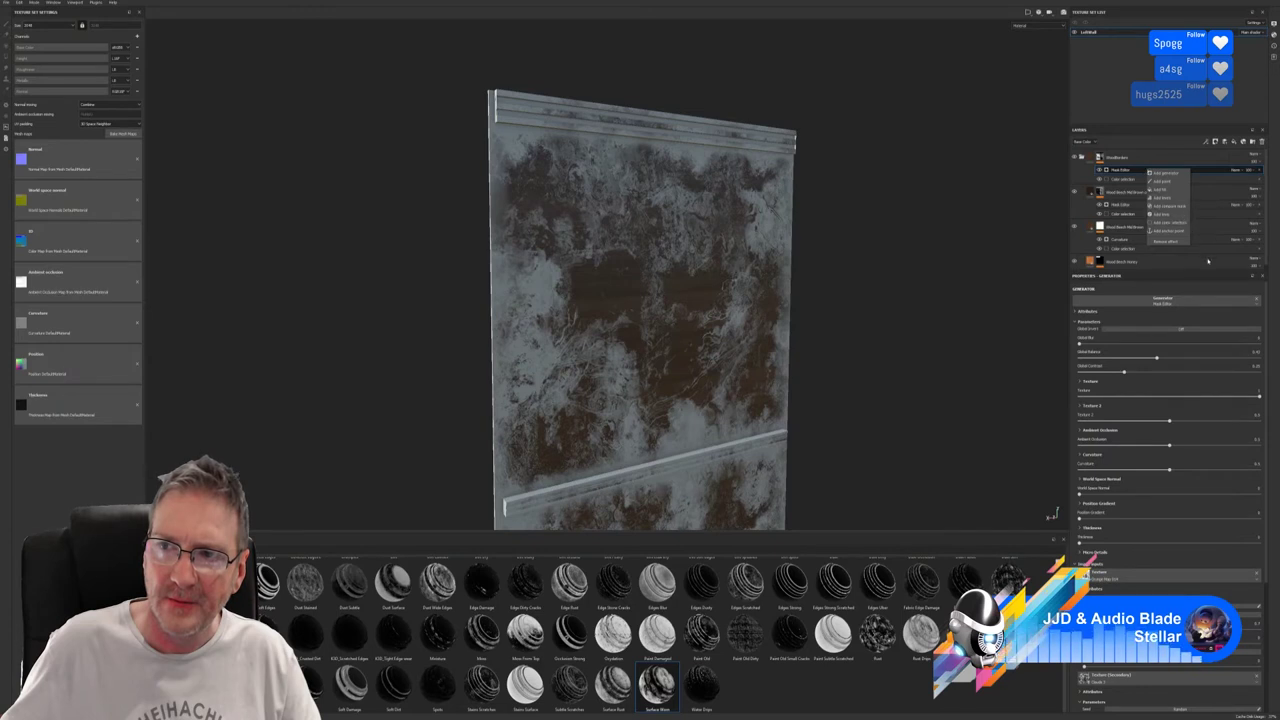
pyautogui.click(1141, 176)
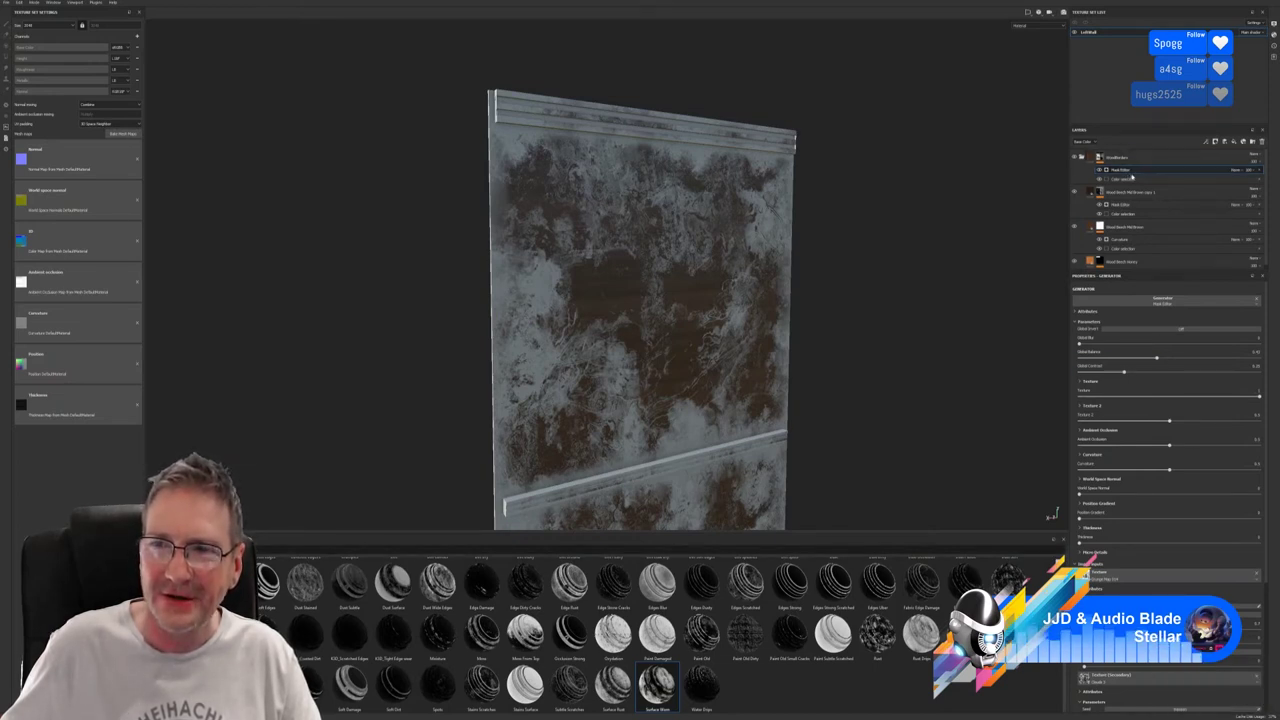
pyautogui.click(1141, 158)
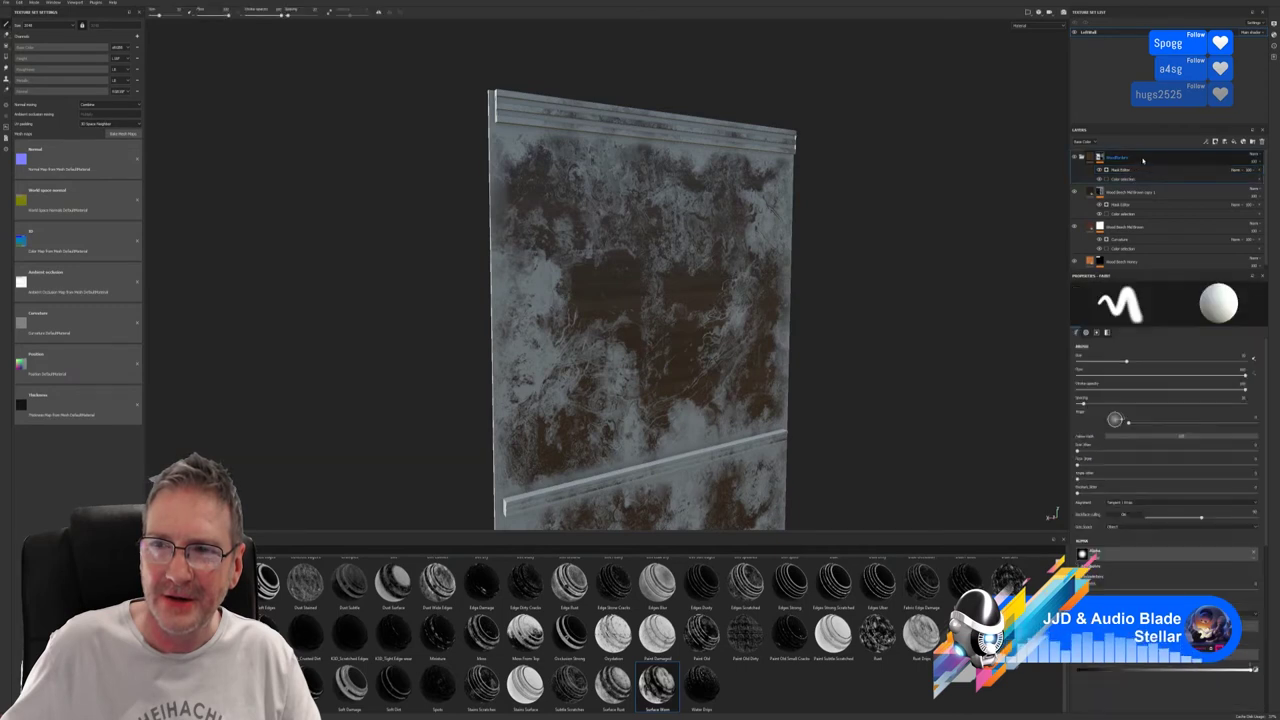
pyautogui.rightClick(1144, 159)
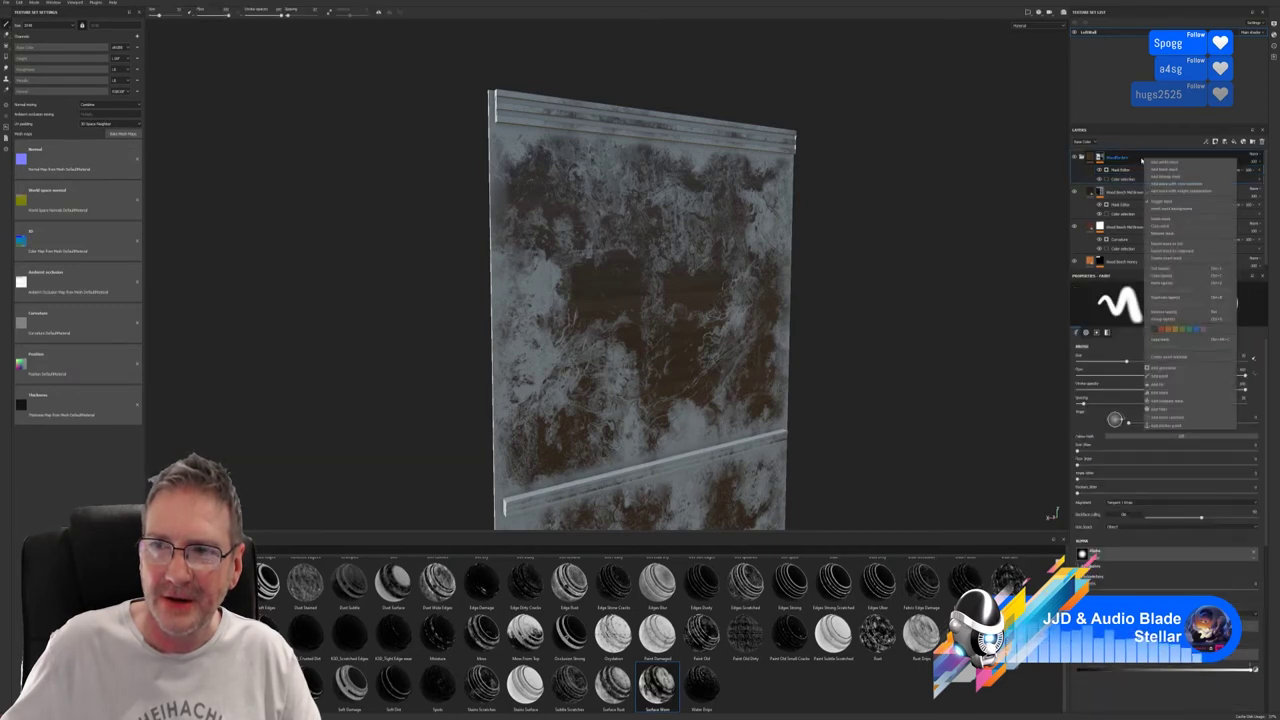
pyautogui.press('Escape')
pyautogui.click(1120, 179)
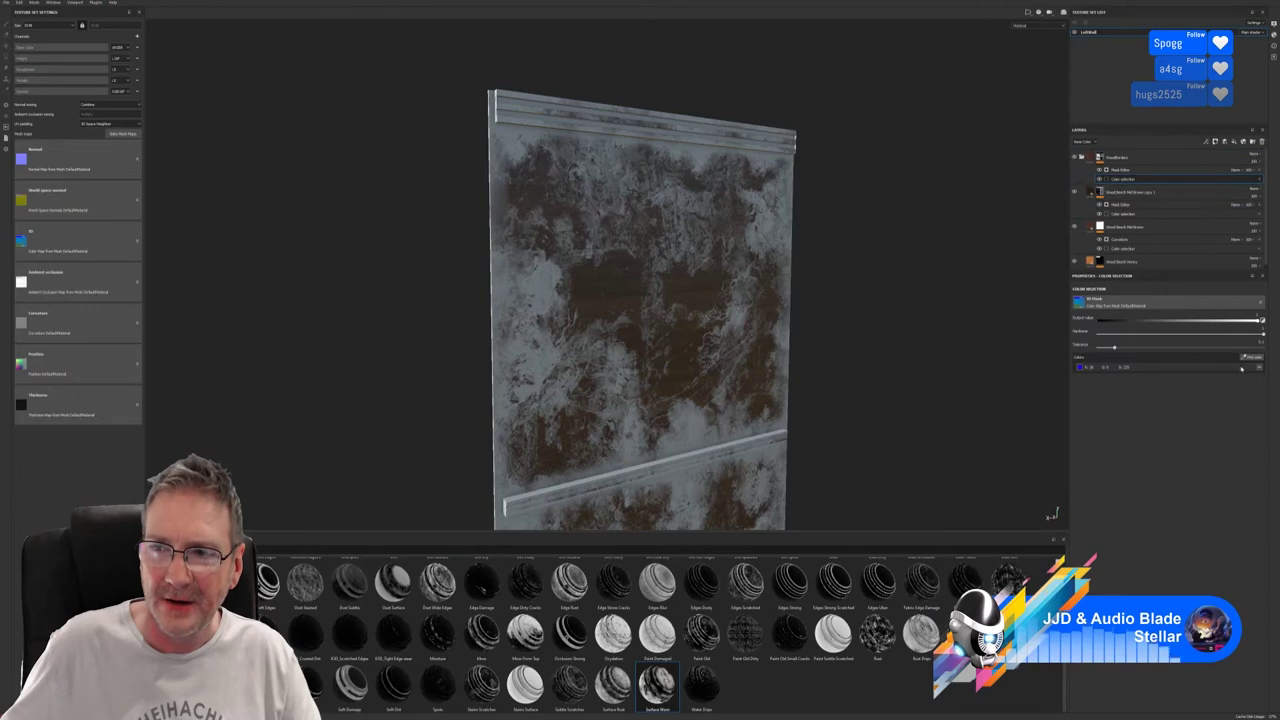
pyautogui.click(1141, 158)
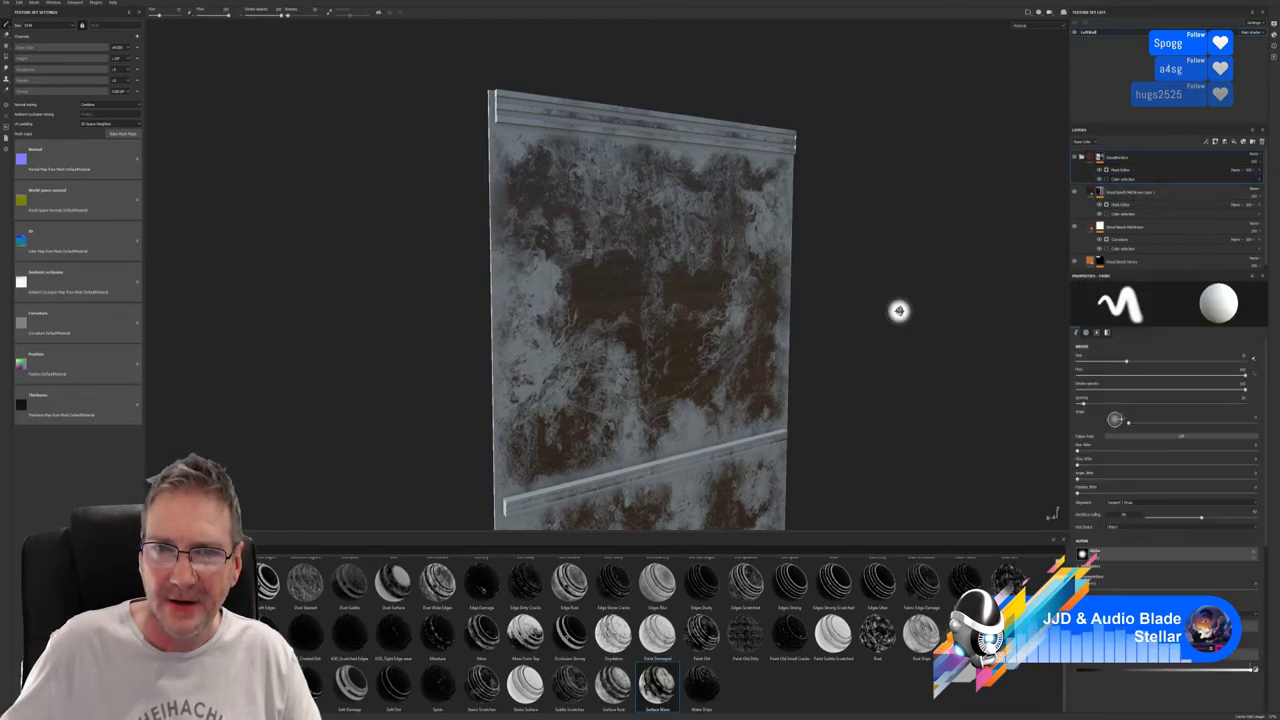
pyautogui.moveTo(900, 309)
pyautogui.keyDown('alt'); pyautogui.mouseDown()
pyautogui.moveTo(960, 305)
pyautogui.moveTo(985, 210)
pyautogui.mouseUp(); pyautogui.keyUp('alt')
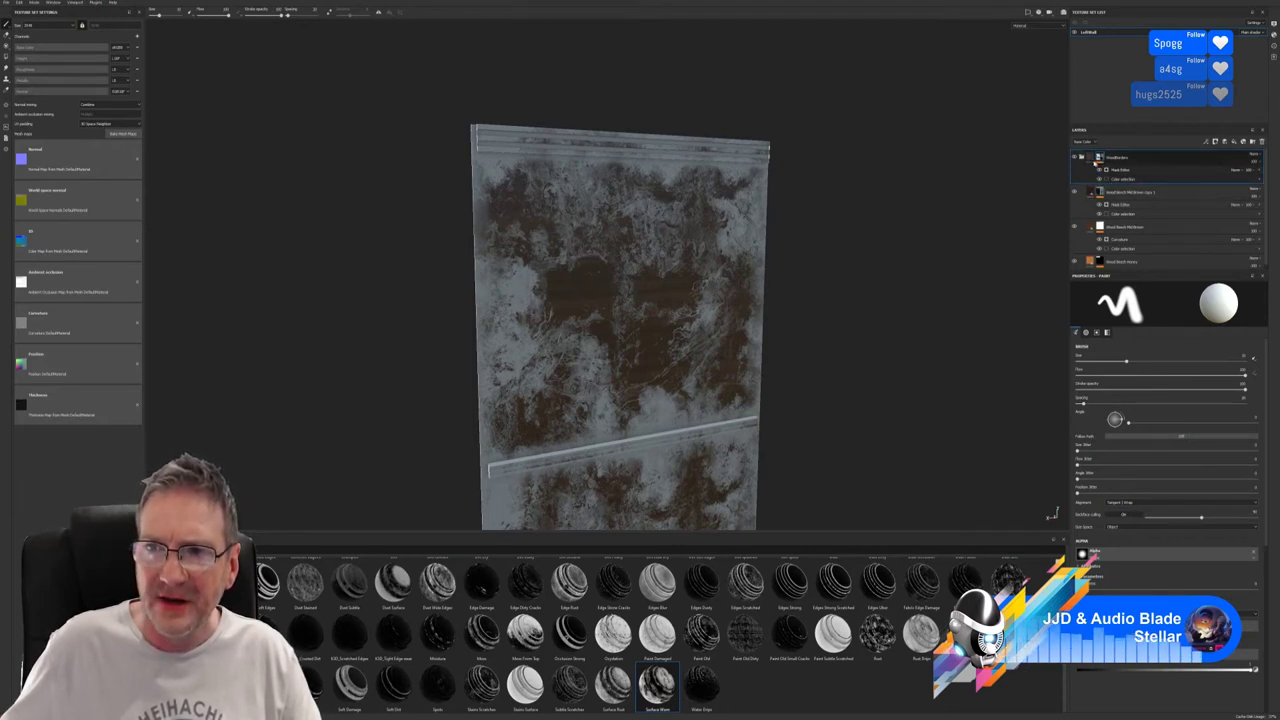
# Delete the rust-producing Mask Editor generator under the top folder.
pyautogui.click(1120, 170)
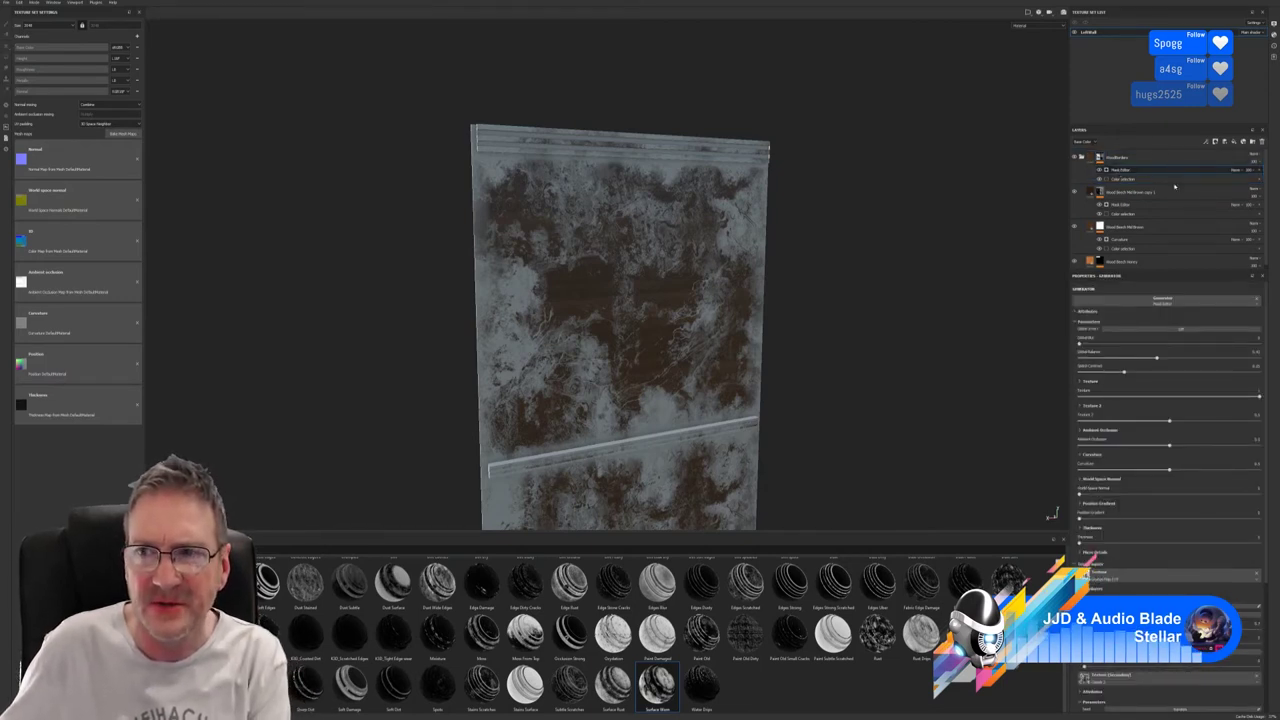
pyautogui.press('Delete')
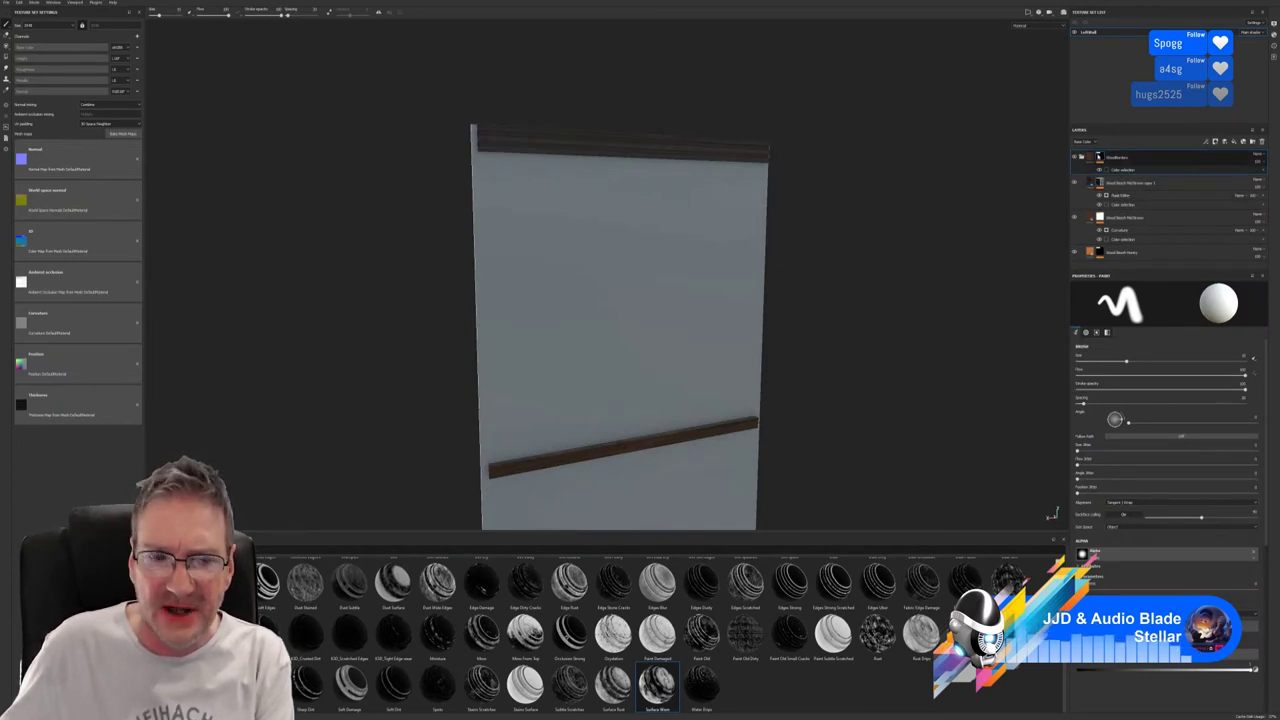
# Drop the Surface Worn smart mask onto the wood trim layer and select its new generator.
pyautogui.moveTo(657, 688); pyautogui.dragTo(1128, 183)
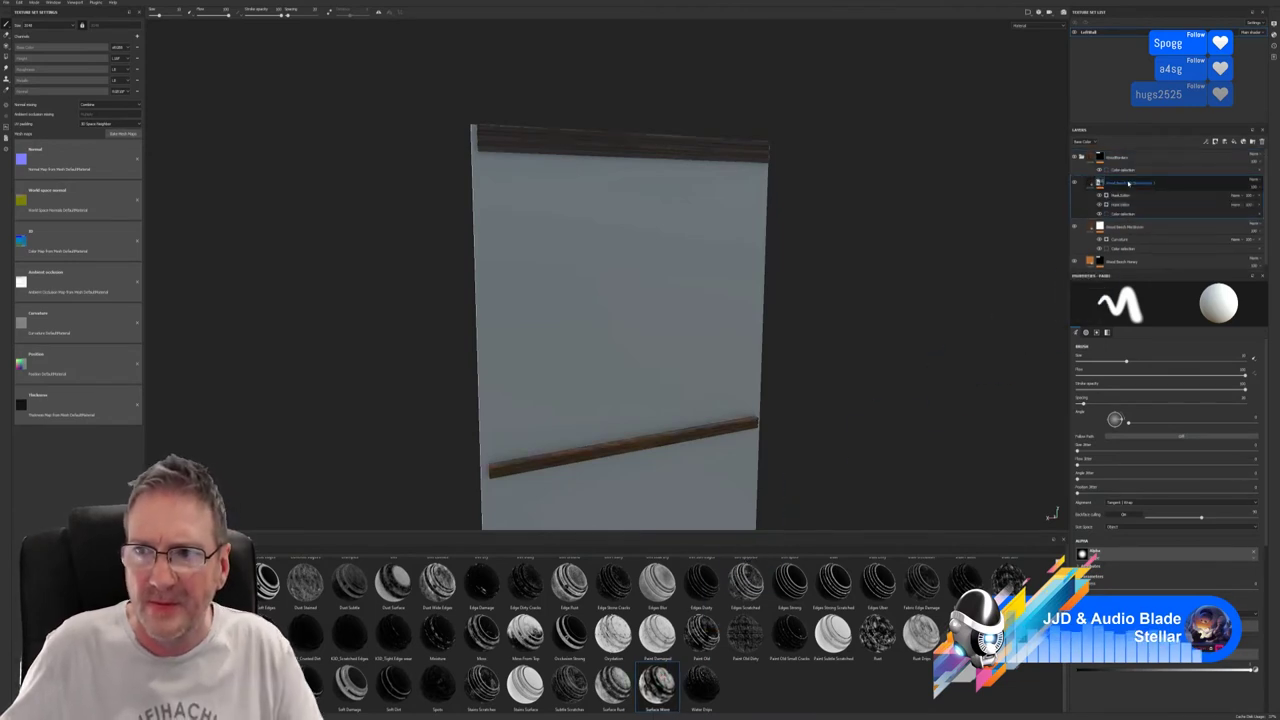
pyautogui.click(1124, 197)
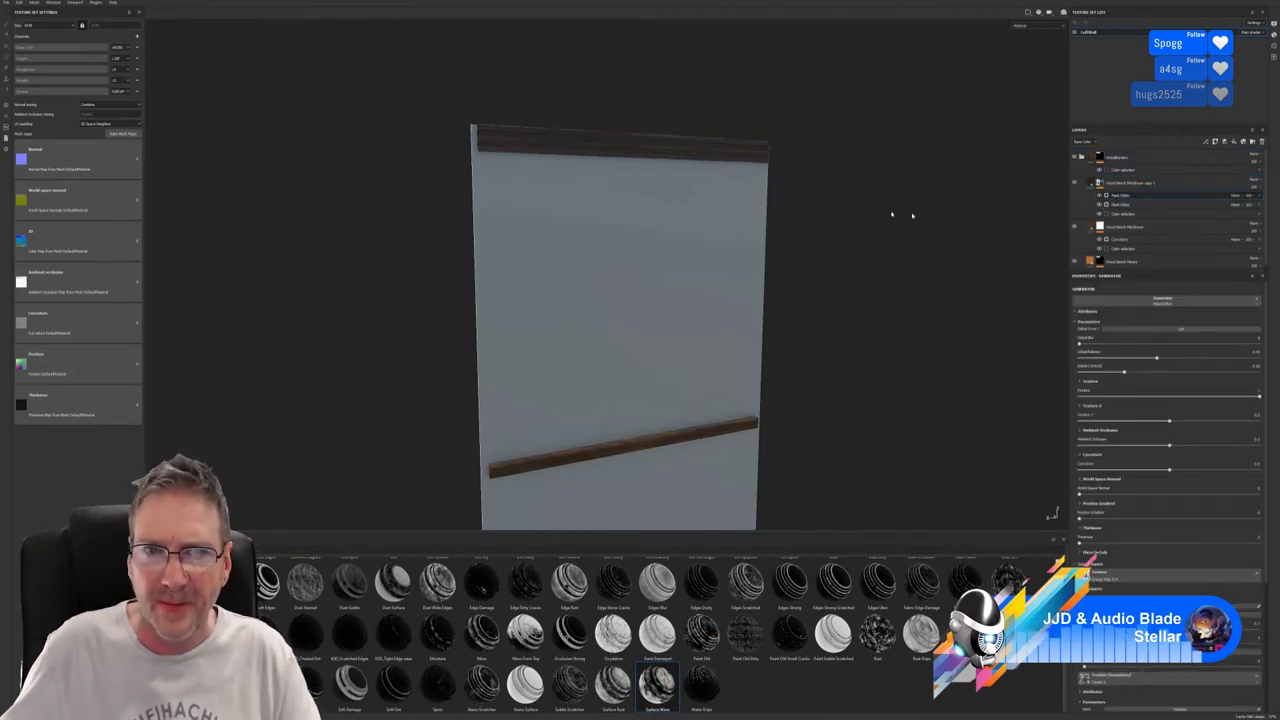
pyautogui.scroll(5, 698, 349)
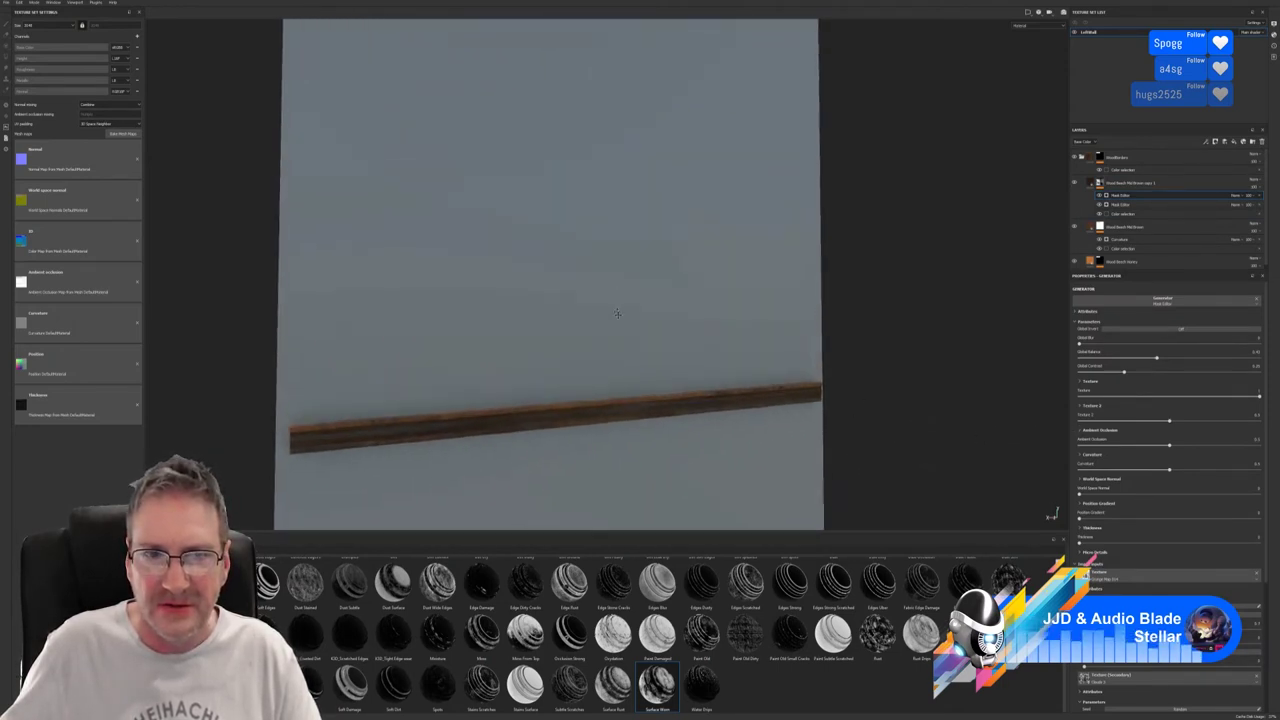
pyautogui.keyDown('alt'); pyautogui.moveTo(920, 429); pyautogui.dragTo(607, 371); pyautogui.keyUp('alt')
pyautogui.scroll(2, 607, 371)
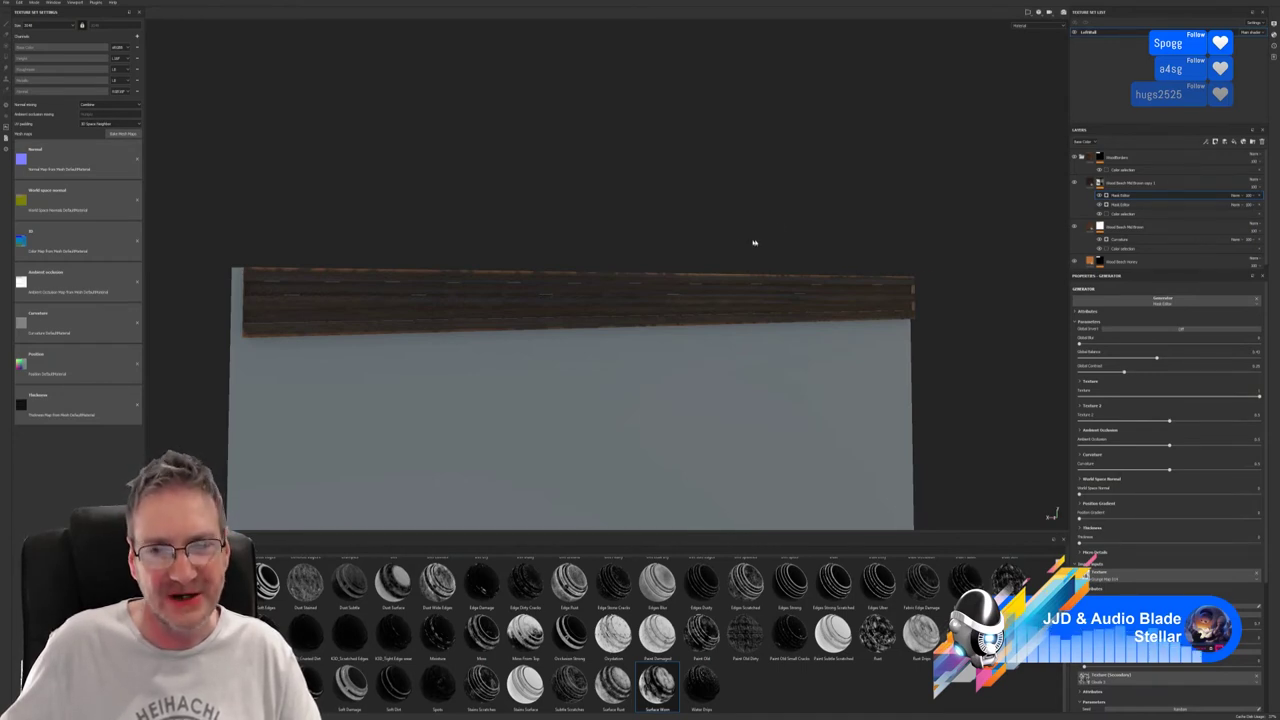
# Raise the wear mask's Global Balance, ease it back slightly, and lower its Global Contrast.
pyautogui.keyDown('alt'); pyautogui.moveTo(755, 238); pyautogui.dragTo(772, 268); pyautogui.keyUp('alt')
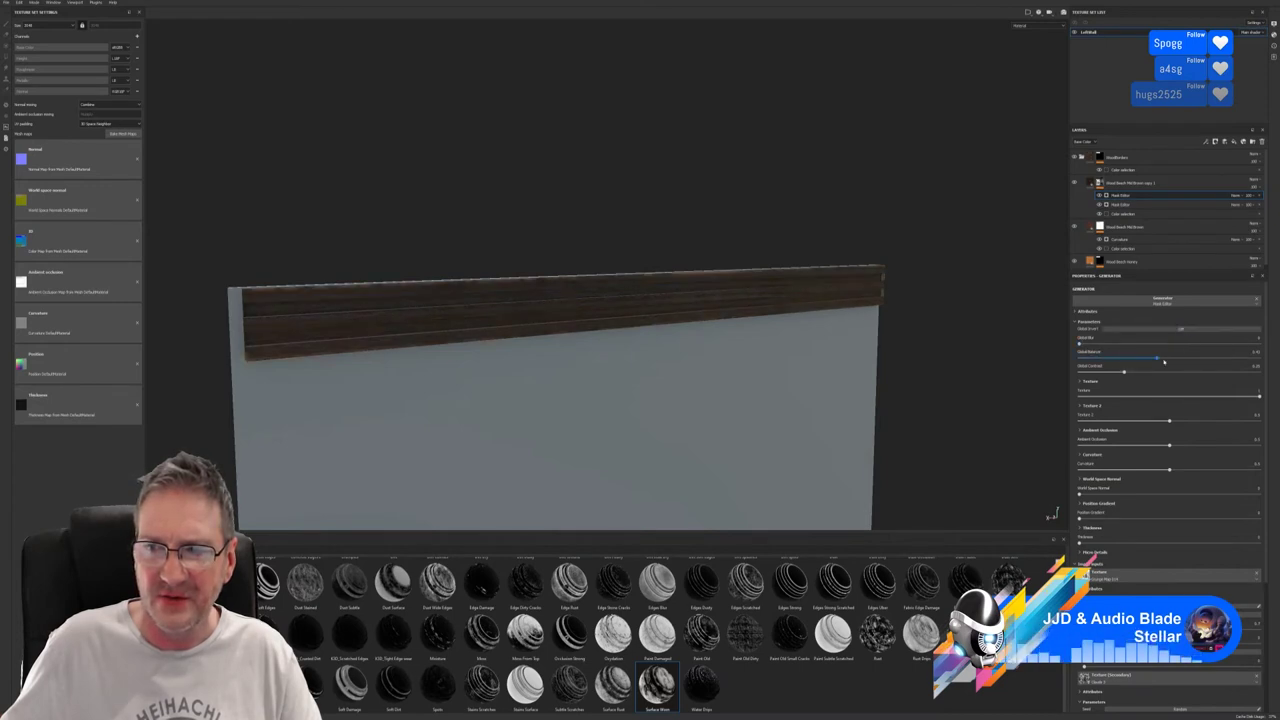
pyautogui.moveTo(1156, 358)
pyautogui.mouseDown()
pyautogui.moveTo(1258, 357)
pyautogui.moveTo(1200, 358)
pyautogui.moveTo(1236, 363)
pyautogui.mouseUp()
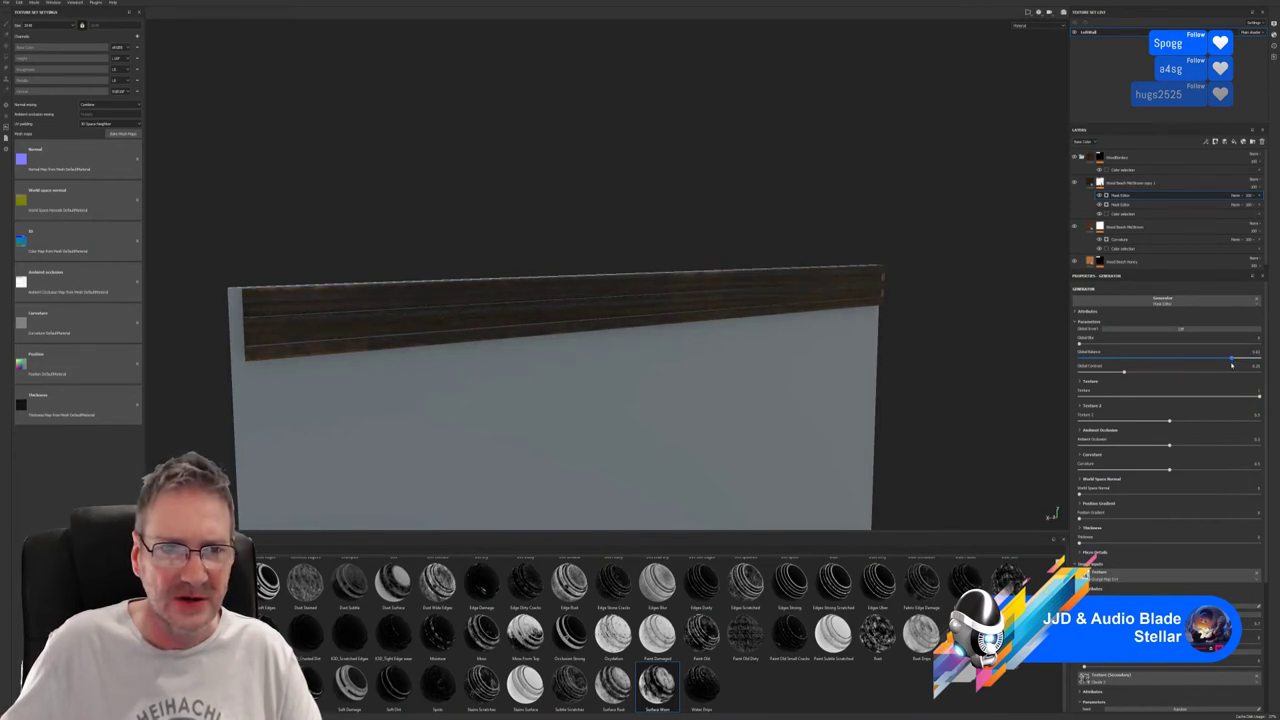
pyautogui.scroll(5, 785, 275)
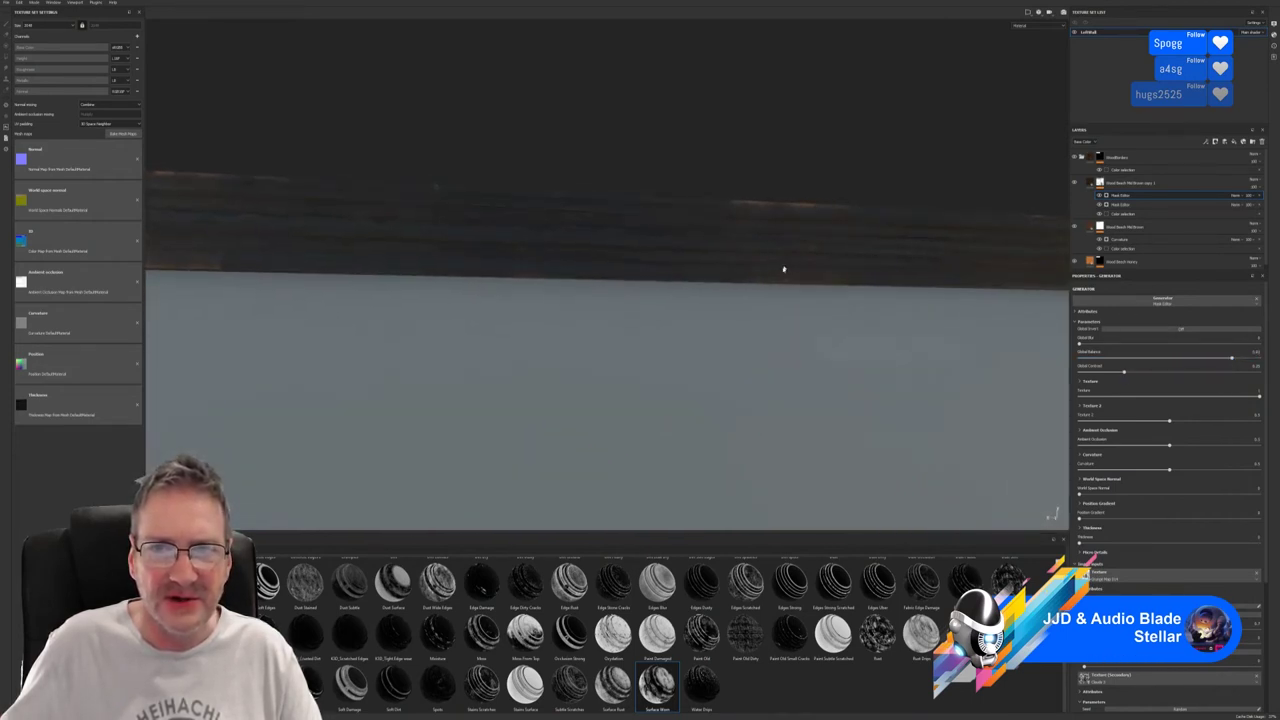
pyautogui.keyDown('alt'); pyautogui.moveTo(784, 269); pyautogui.dragTo(702, 276); pyautogui.keyUp('alt')
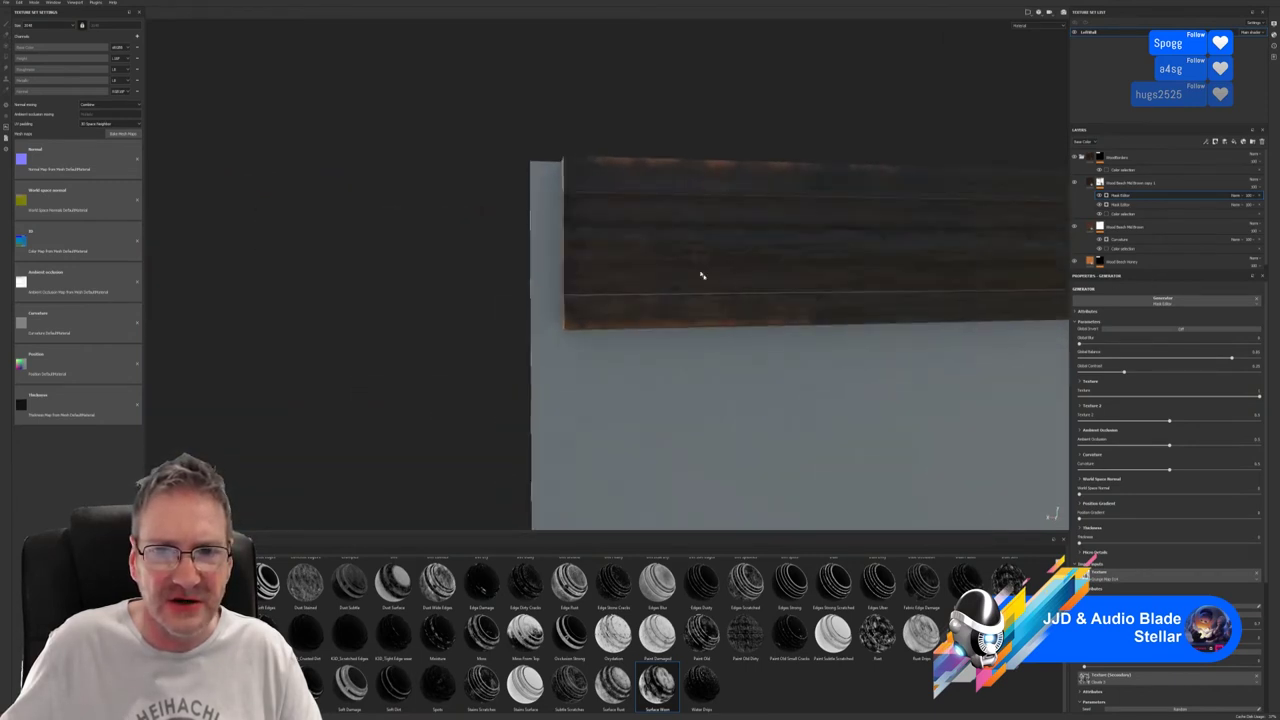
pyautogui.keyDown('alt'); pyautogui.moveTo(737, 187); pyautogui.dragTo(1009, 274); pyautogui.keyUp('alt')
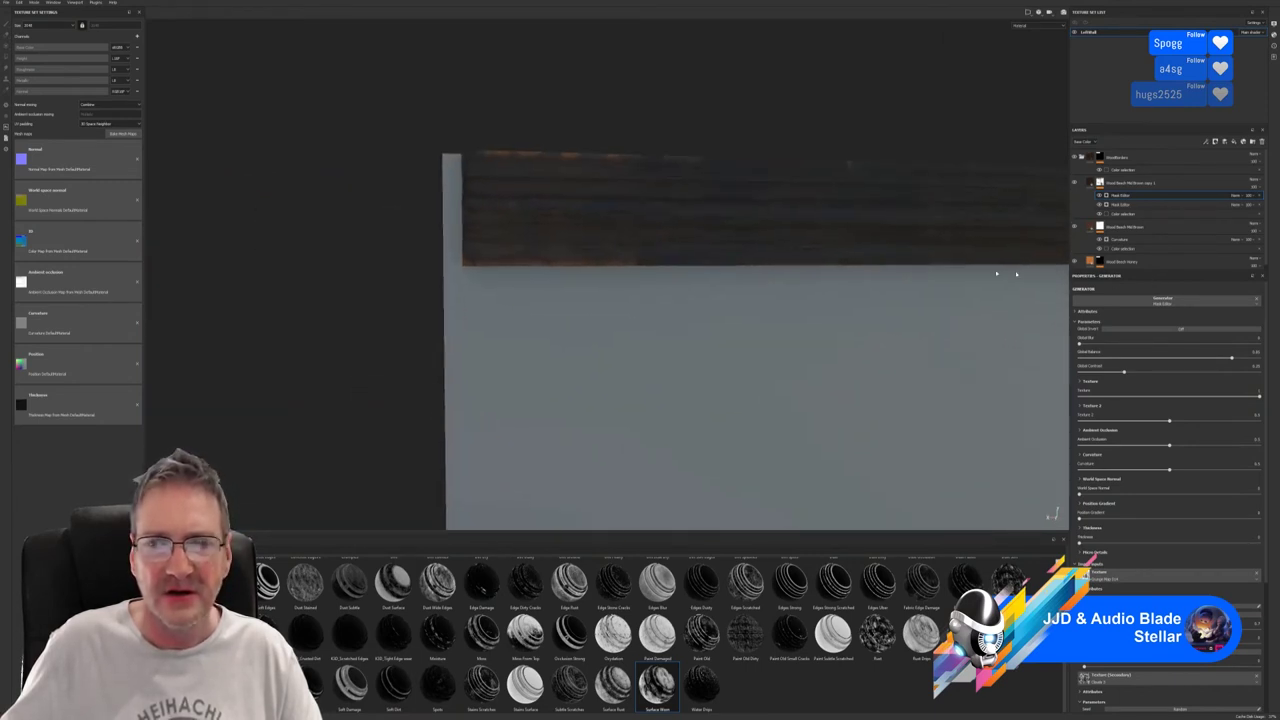
pyautogui.moveTo(1232, 360); pyautogui.dragTo(1207, 364)
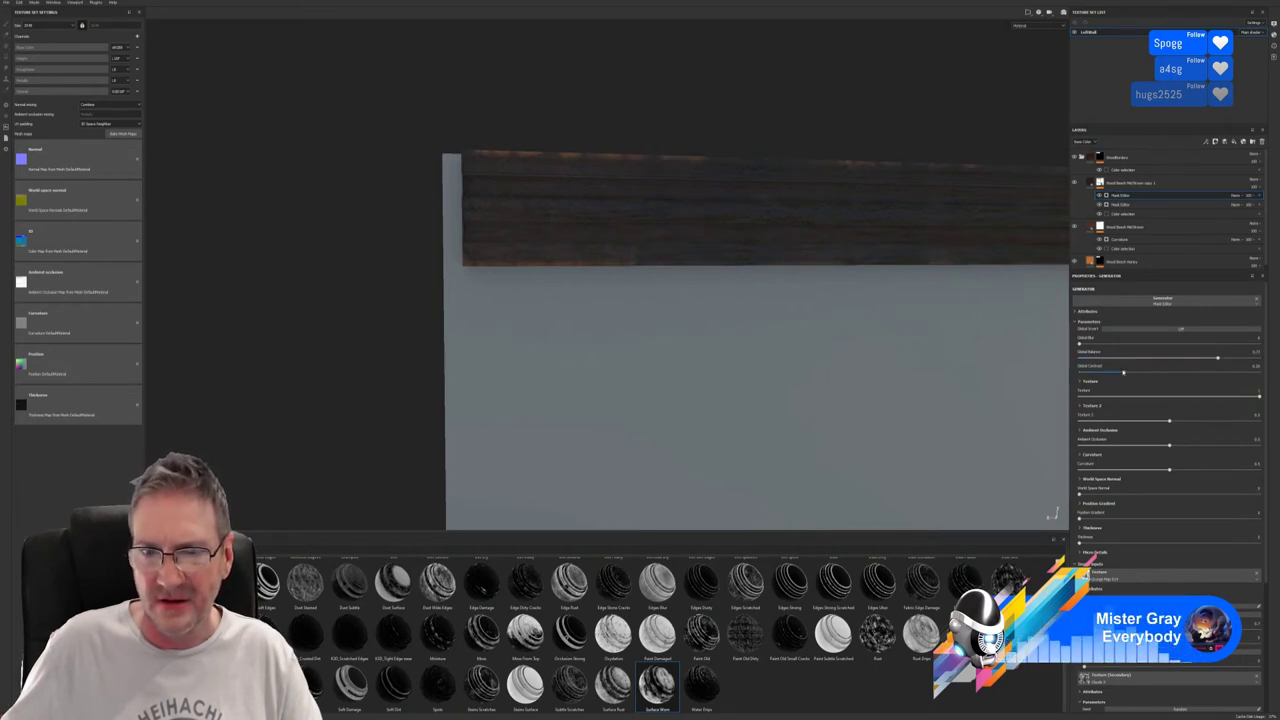
pyautogui.click(1235, 372)
pyautogui.moveTo(1236, 373); pyautogui.dragTo(1203, 382)
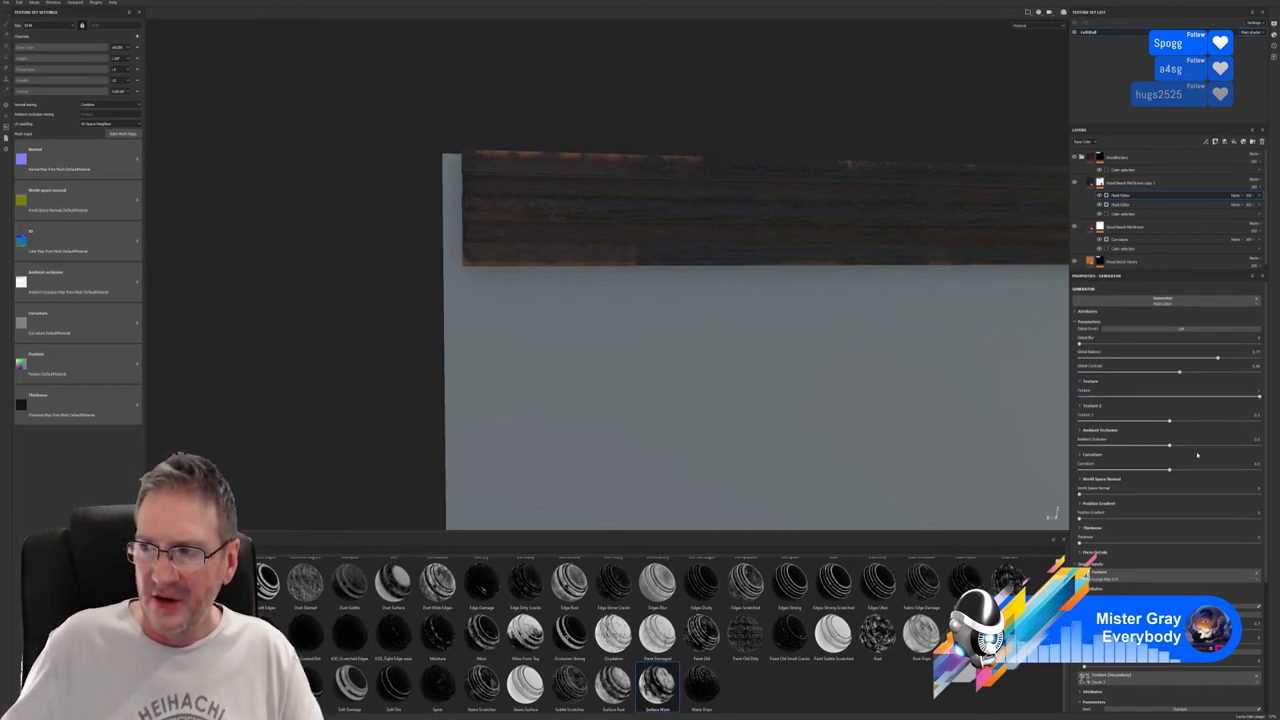
# Increase Texture 3 and Ambient Occlusion, lower Curvature, and add some Position Gradient influence.
pyautogui.moveTo(1169, 425)
pyautogui.mouseDown()
pyautogui.moveTo(1212, 426)
pyautogui.moveTo(1187, 420)
pyautogui.mouseUp()
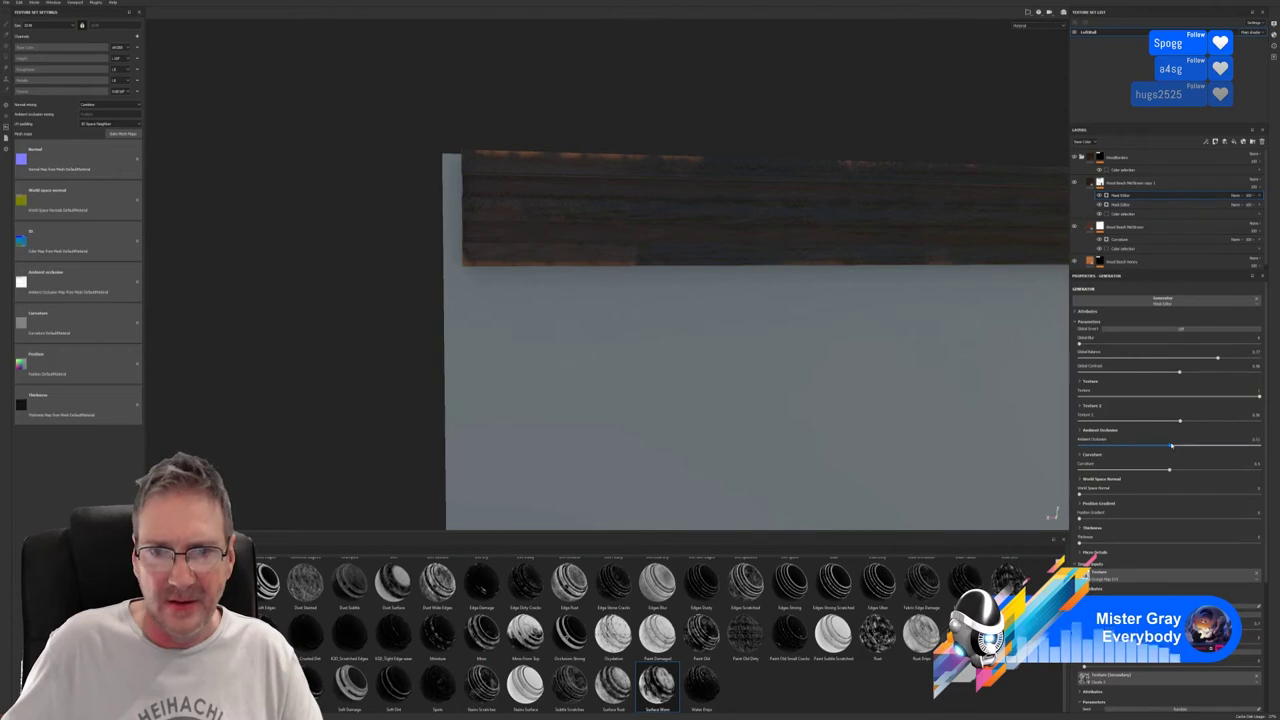
pyautogui.moveTo(1172, 445); pyautogui.dragTo(1251, 452)
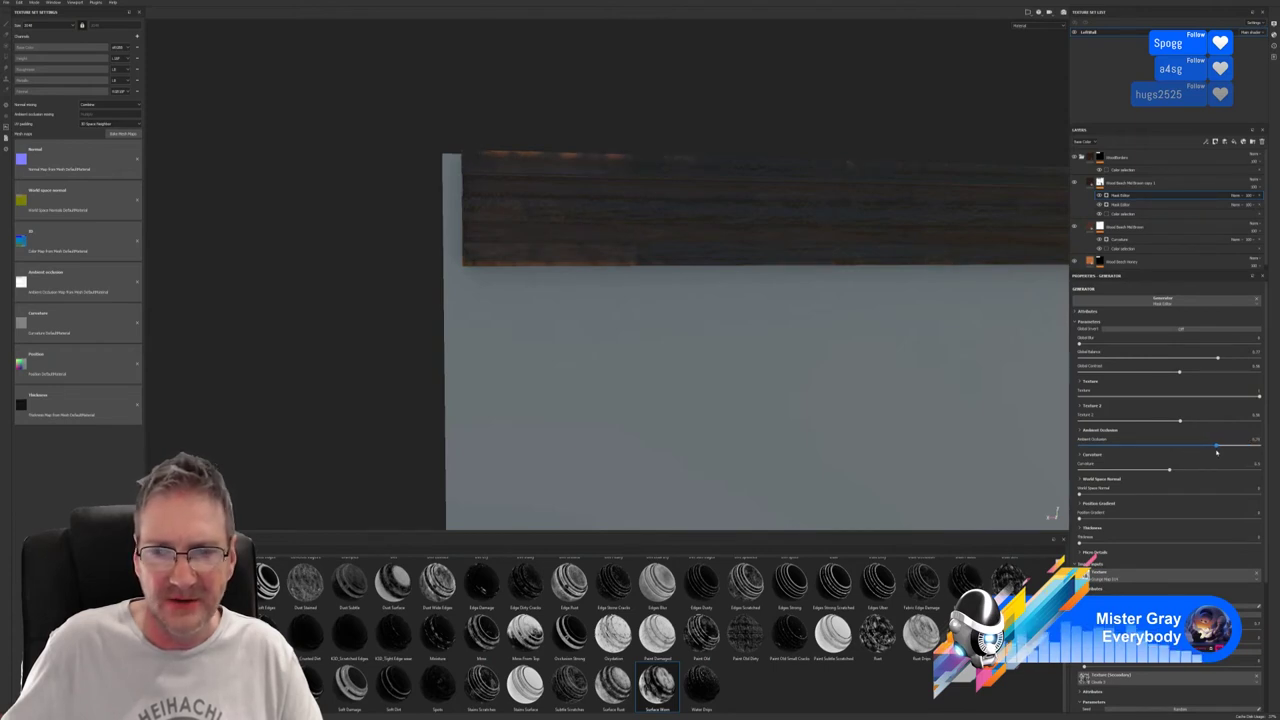
pyautogui.moveTo(1166, 470)
pyautogui.mouseDown()
pyautogui.moveTo(1085, 470)
pyautogui.moveTo(1255, 470)
pyautogui.moveTo(1095, 468)
pyautogui.moveTo(1185, 468)
pyautogui.moveTo(1150, 465)
pyautogui.mouseUp()
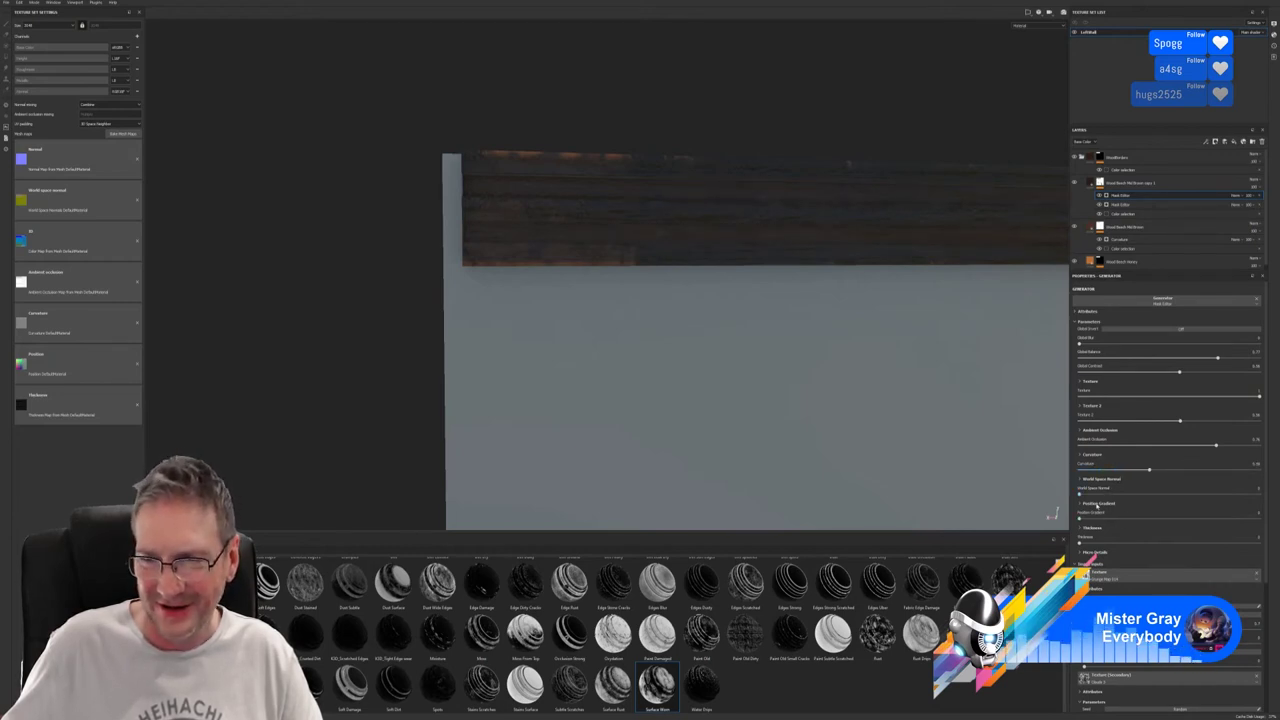
pyautogui.moveTo(1080, 495)
pyautogui.mouseDown()
pyautogui.moveTo(1200, 496)
pyautogui.moveTo(1085, 497)
pyautogui.mouseUp()
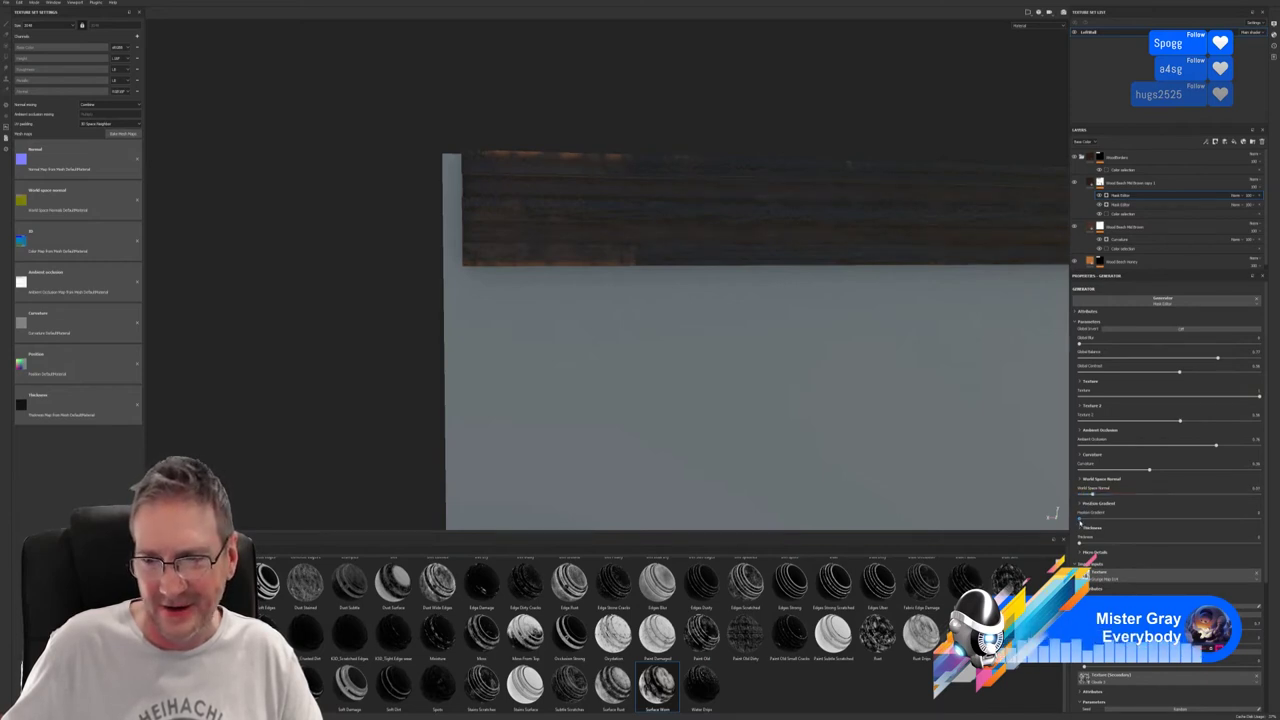
pyautogui.moveTo(1080, 515); pyautogui.dragTo(1128, 514)
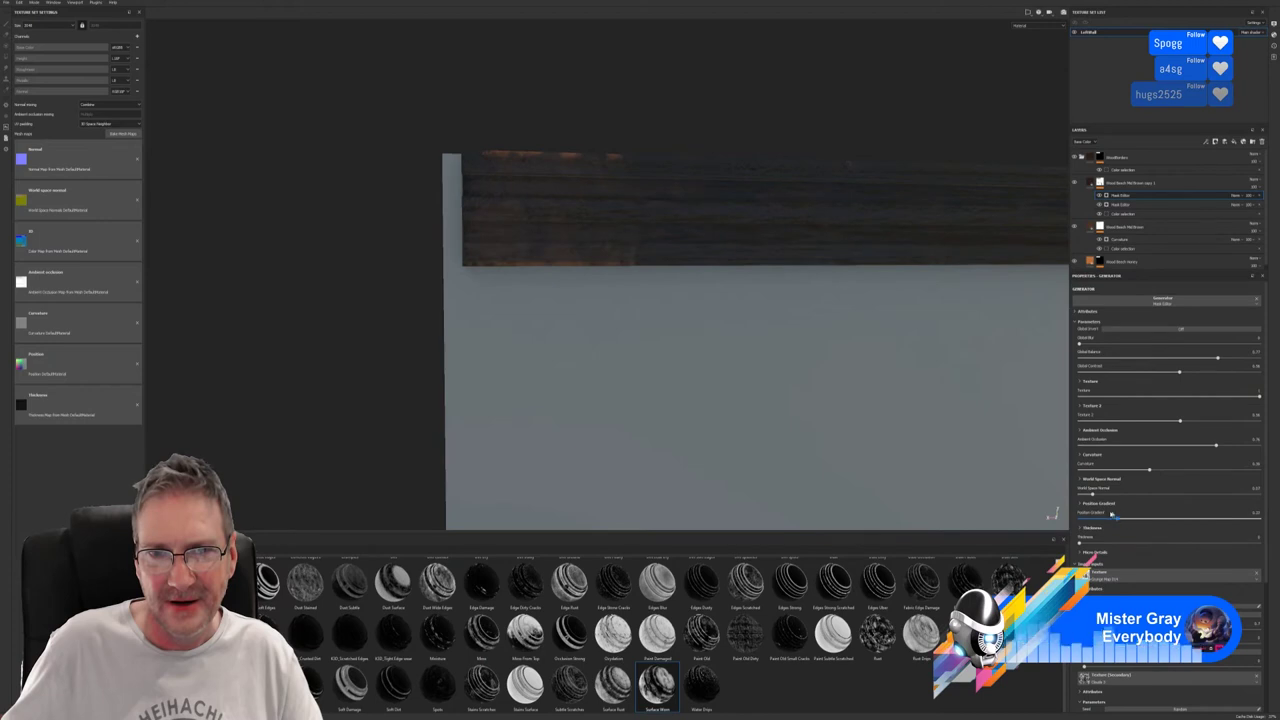
pyautogui.scroll(-5, 810, 349)
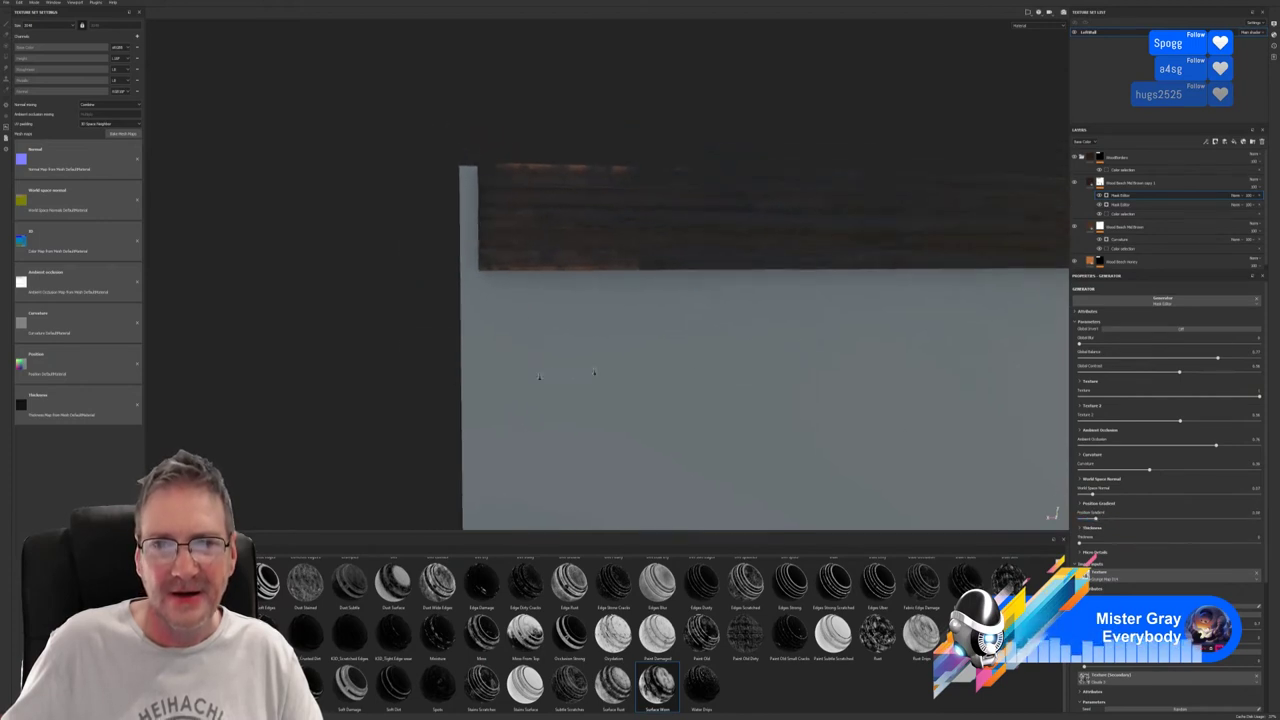
pyautogui.moveTo(810, 349); pyautogui.dragTo(511, 283, button='middle')
# Re-centre the wall in view and collapse the wood trim folder in the Layers panel.
pyautogui.scroll(3, 689, 74)
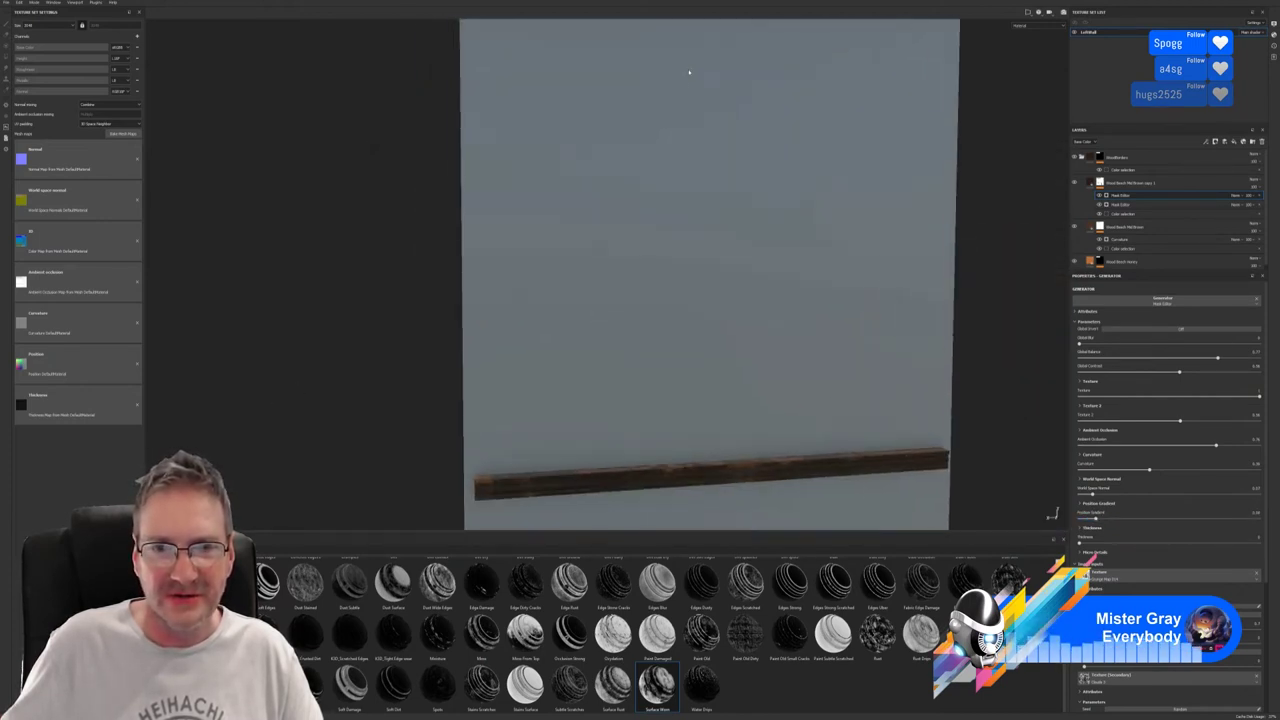
pyautogui.keyDown('alt'); pyautogui.moveTo(689, 74); pyautogui.dragTo(723, 291); pyautogui.keyUp('alt')
pyautogui.scroll(2, 860, 343)
pyautogui.keyDown('alt'); pyautogui.moveTo(869, 343); pyautogui.dragTo(912, 386); pyautogui.keyUp('alt')
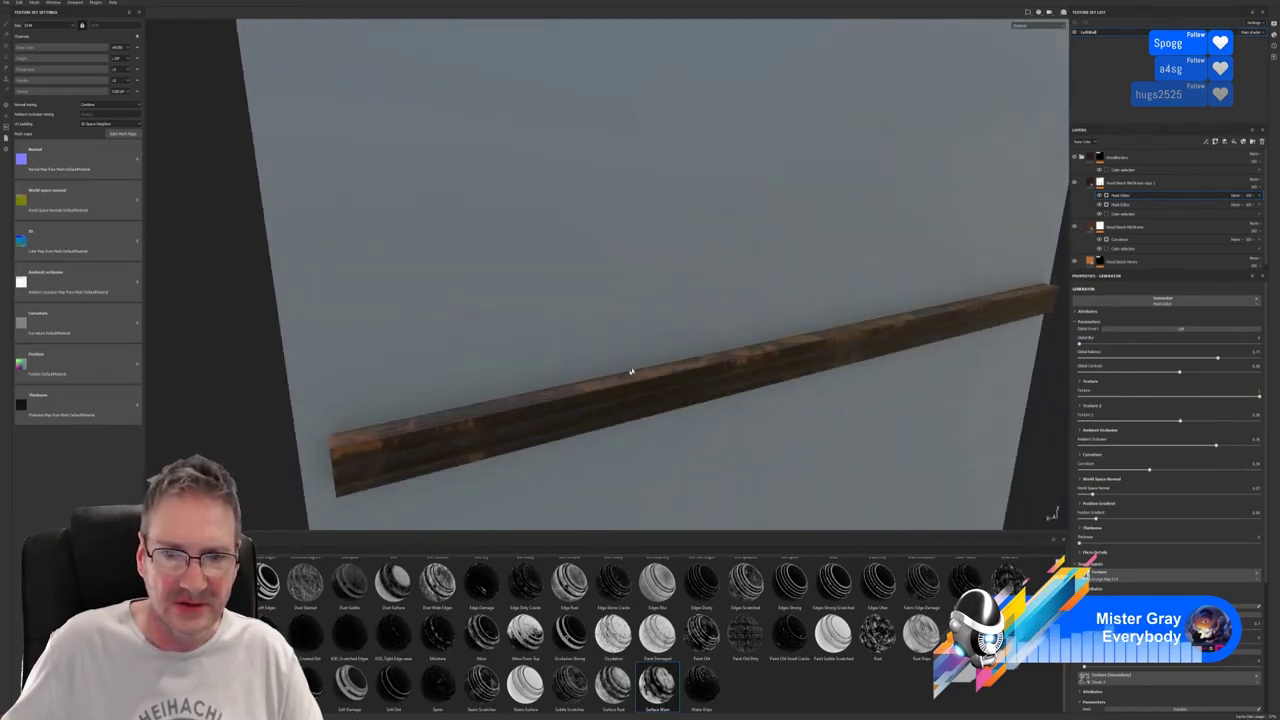
pyautogui.keyDown('alt'); pyautogui.moveTo(630, 372); pyautogui.dragTo(623, 252); pyautogui.keyUp('alt')
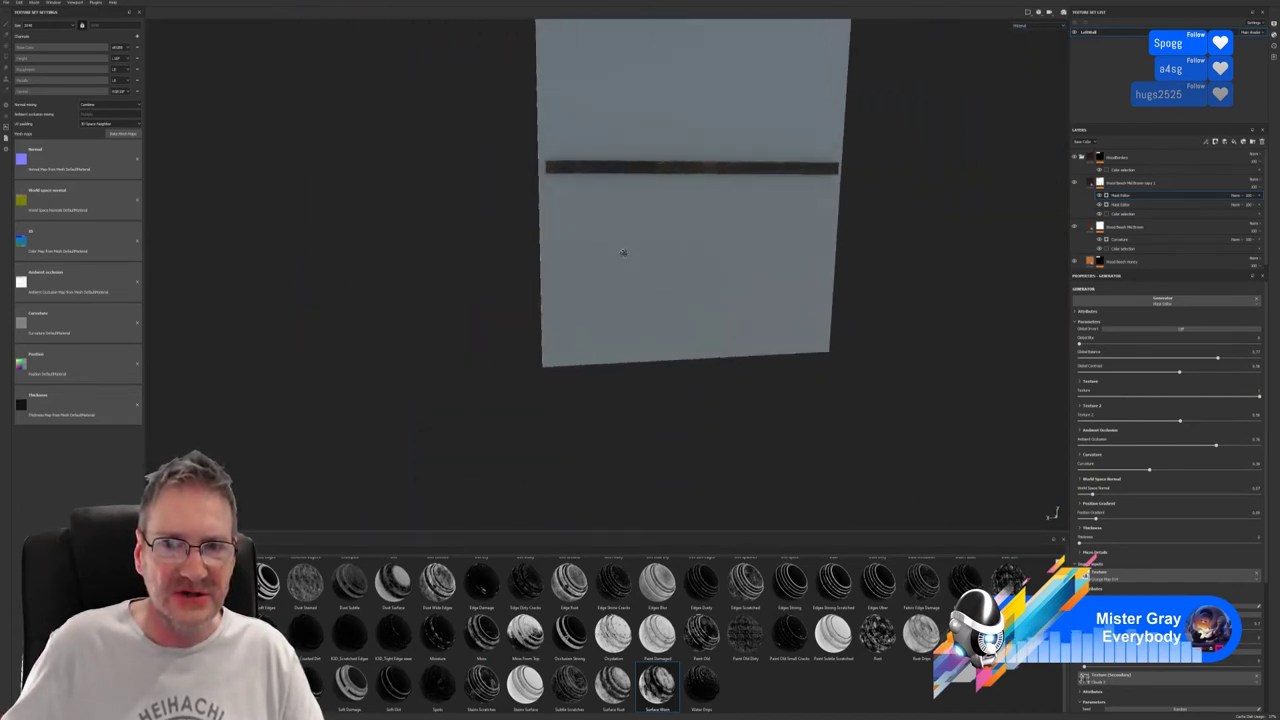
pyautogui.keyDown('alt'); pyautogui.moveTo(676, 321); pyautogui.dragTo(745, 359); pyautogui.keyUp('alt')
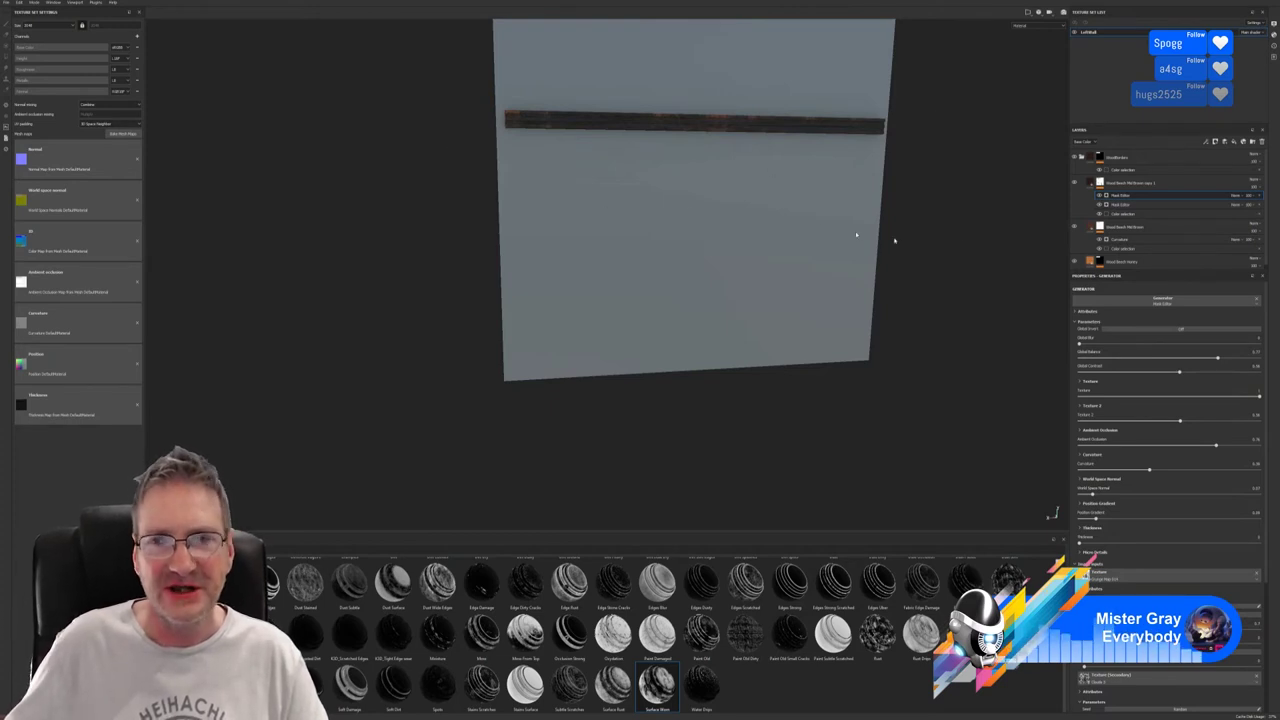
pyautogui.click(1081, 158)
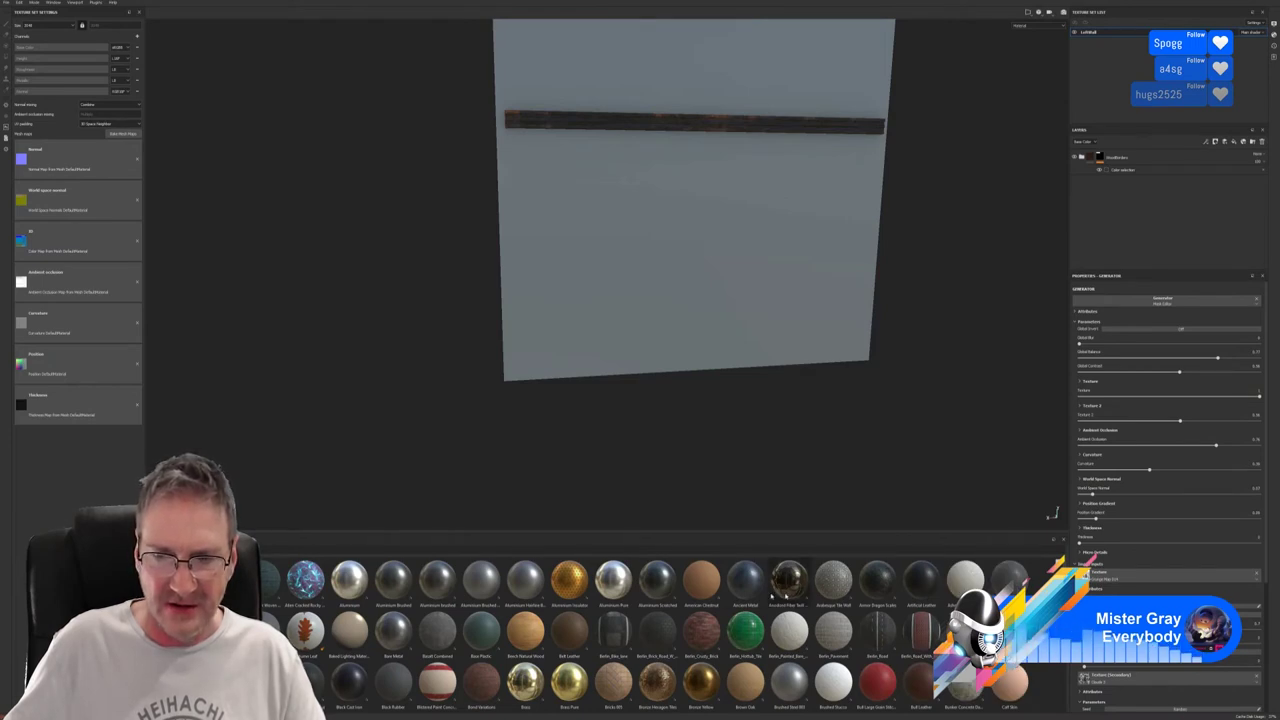
# Apply Arabesque Tile Wall and give it a Color Selection mask picking the green ID bands.
pyautogui.moveTo(831, 590)
pyautogui.moveTo(831, 590); pyautogui.dragTo(778, 362)
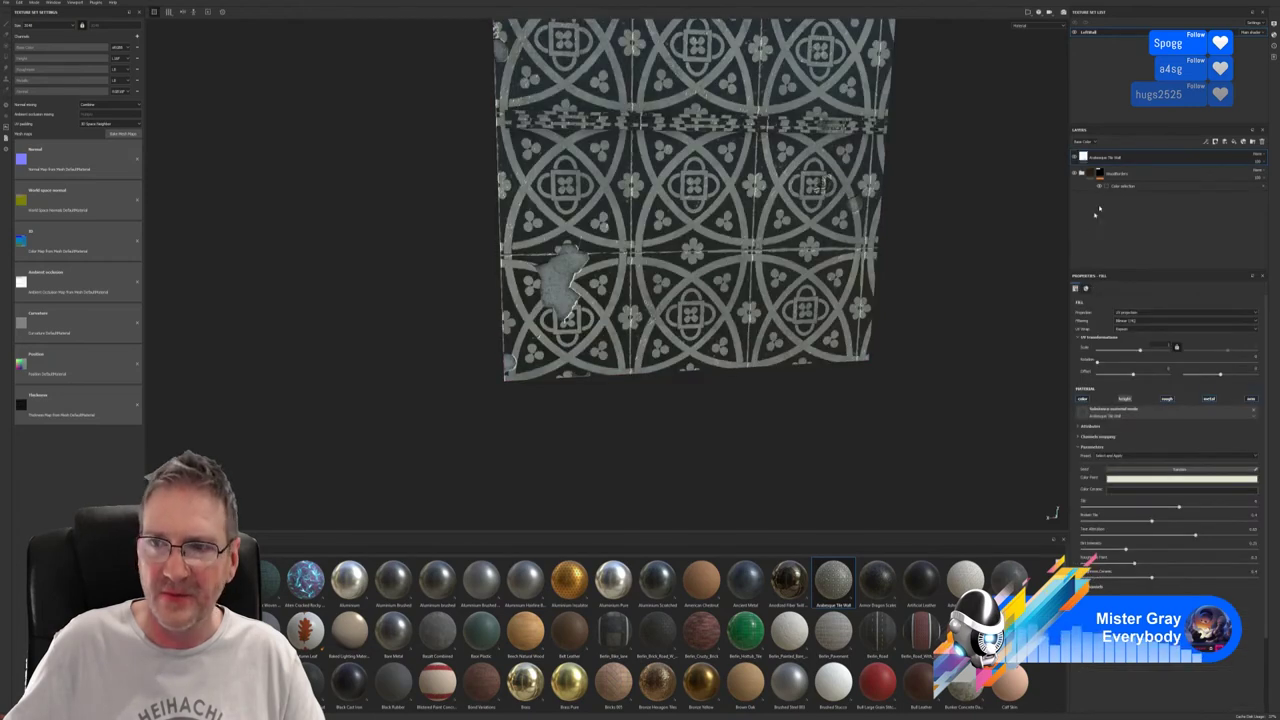
pyautogui.rightClick(1146, 158)
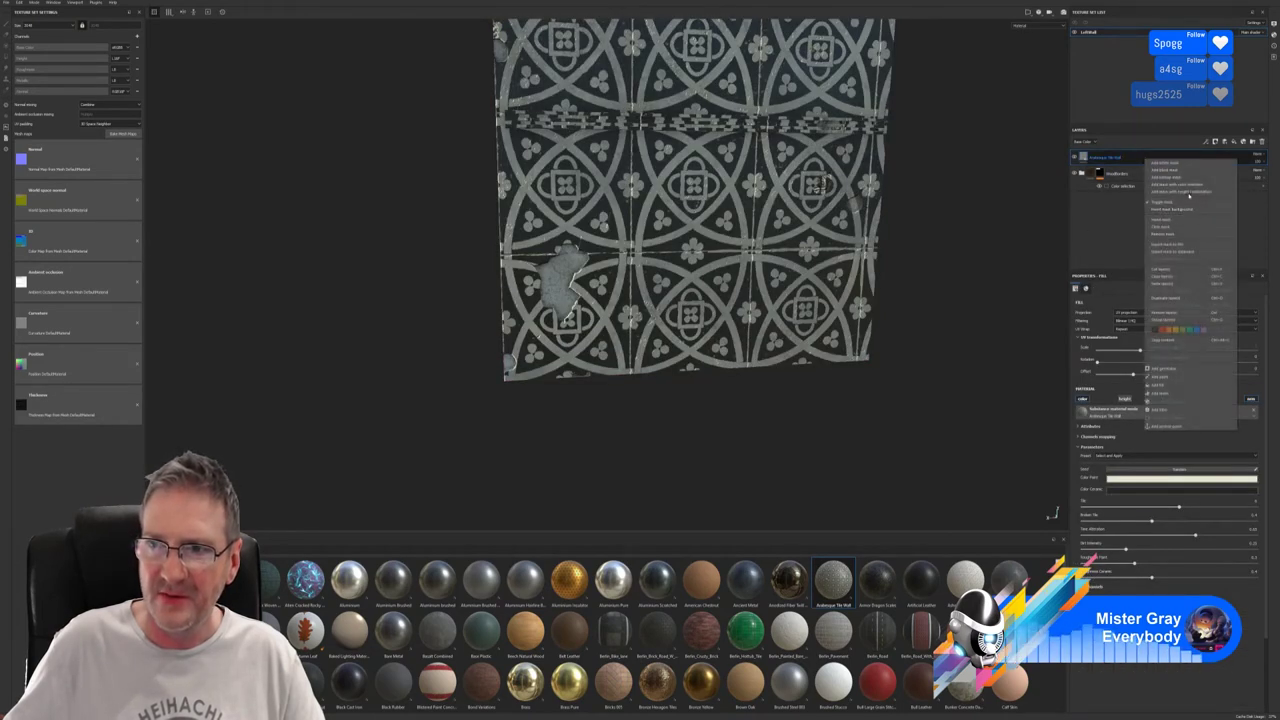
pyautogui.click(1180, 185)
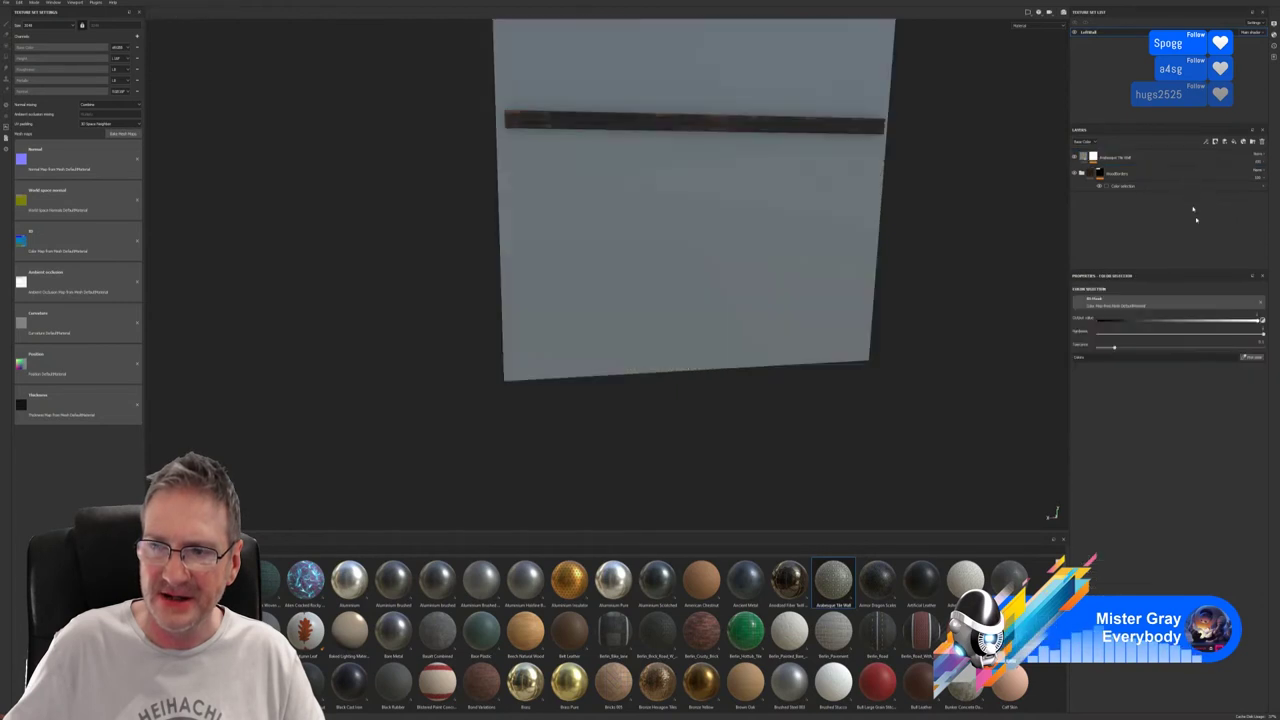
pyautogui.click(1253, 358)
pyautogui.click(875, 150)
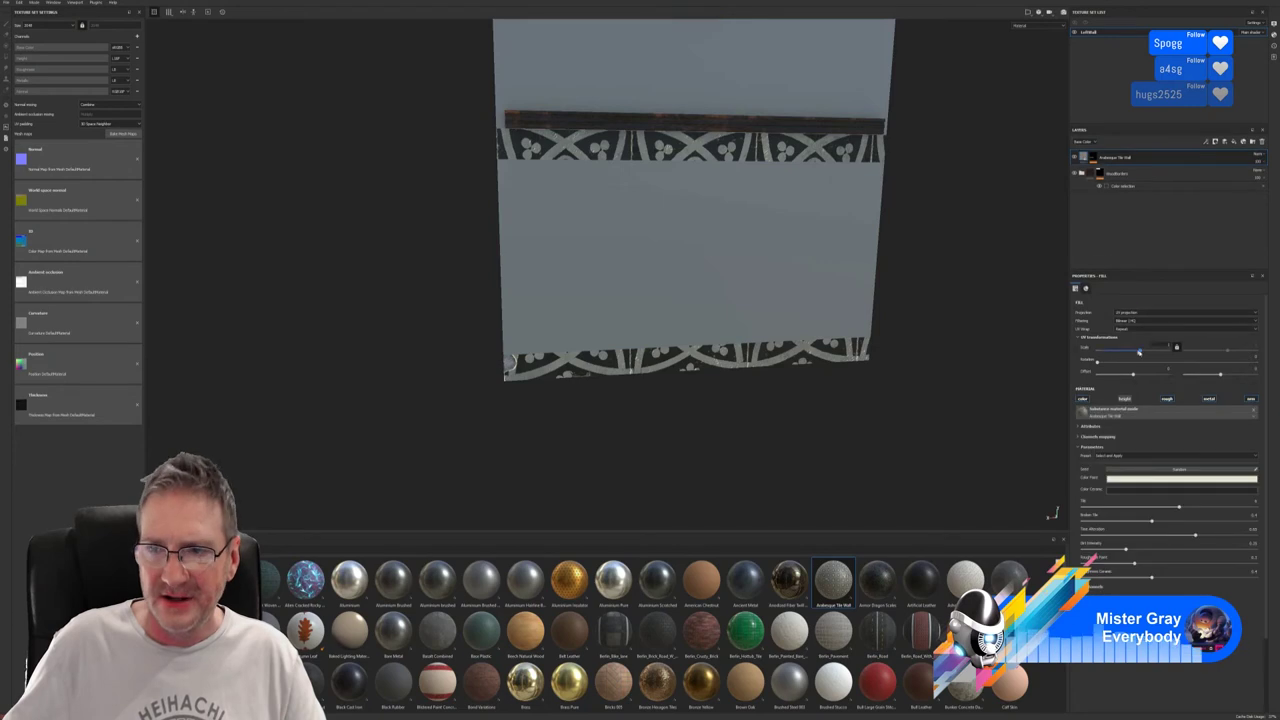
# Adjust the tile fill's UV Scale and both Offset values to fit the bands.
pyautogui.moveTo(1140, 353); pyautogui.dragTo(1146, 350)
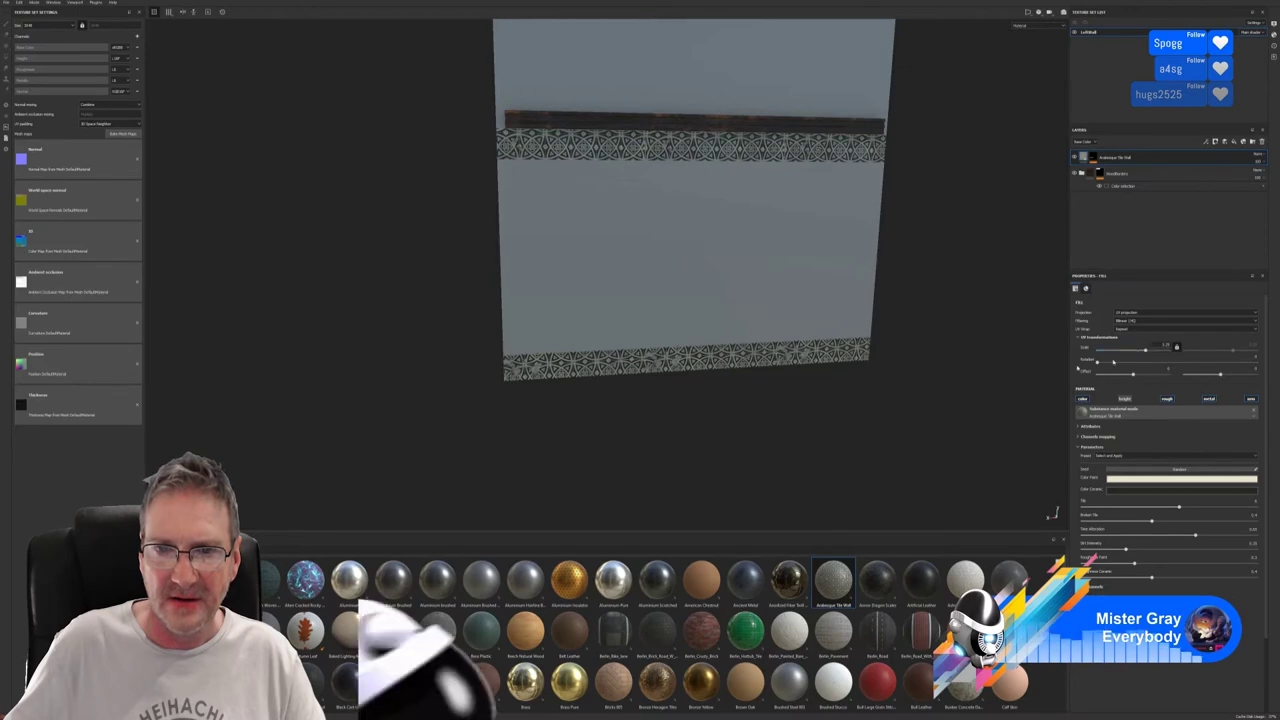
pyautogui.keyDown('alt'); pyautogui.moveTo(812, 310); pyautogui.dragTo(667, 126); pyautogui.keyUp('alt')
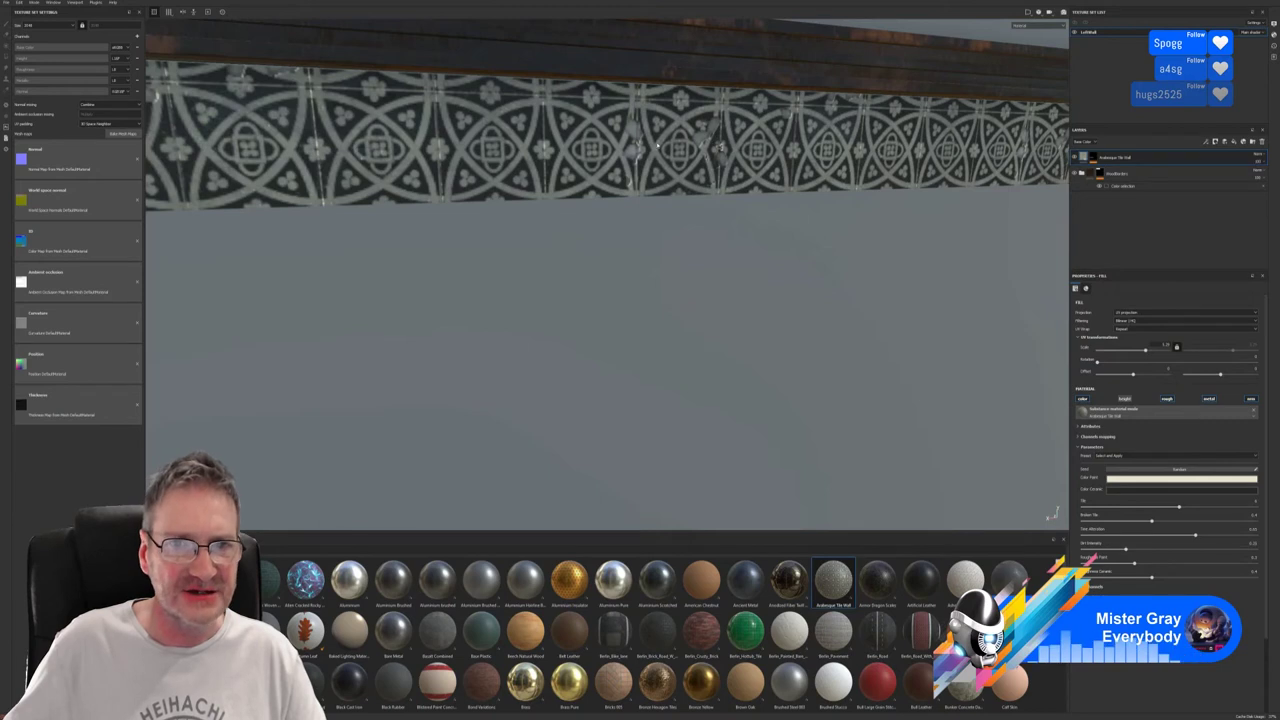
pyautogui.keyDown('alt'); pyautogui.moveTo(758, 206); pyautogui.dragTo(192, 172); pyautogui.keyUp('alt')
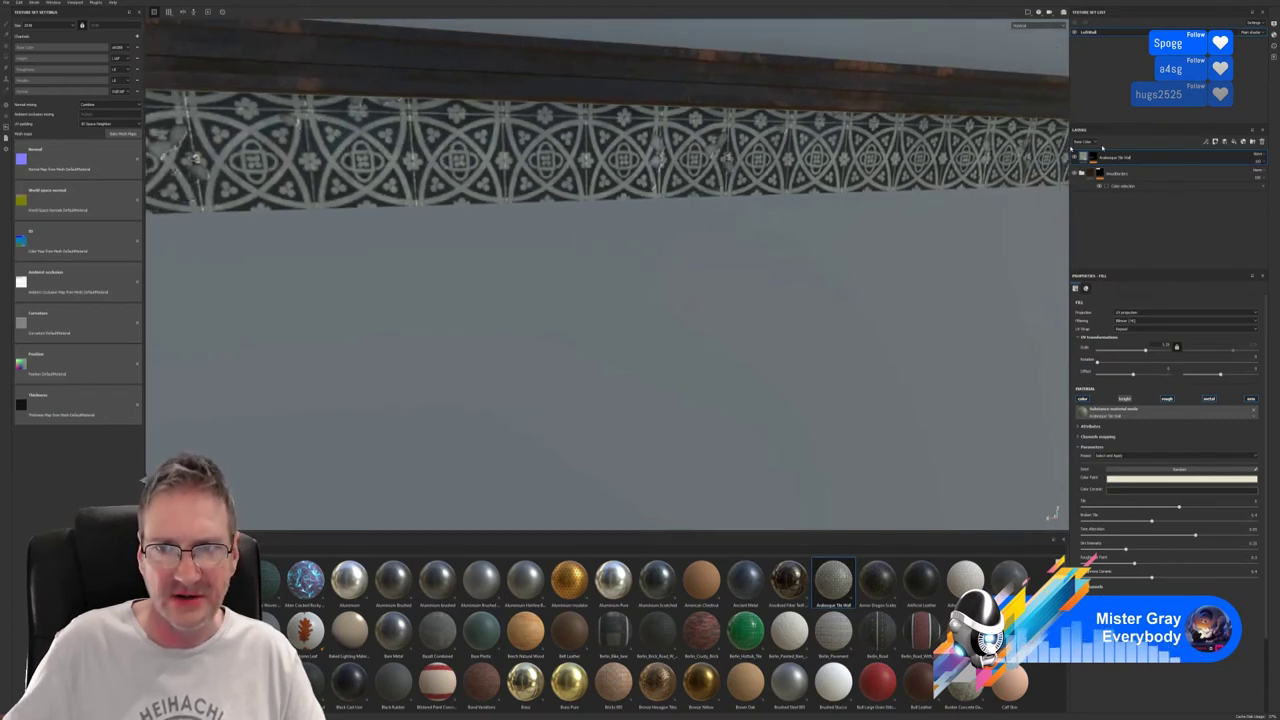
pyautogui.keyDown('alt'); pyautogui.moveTo(765, 290); pyautogui.dragTo(850, 297); pyautogui.keyUp('alt')
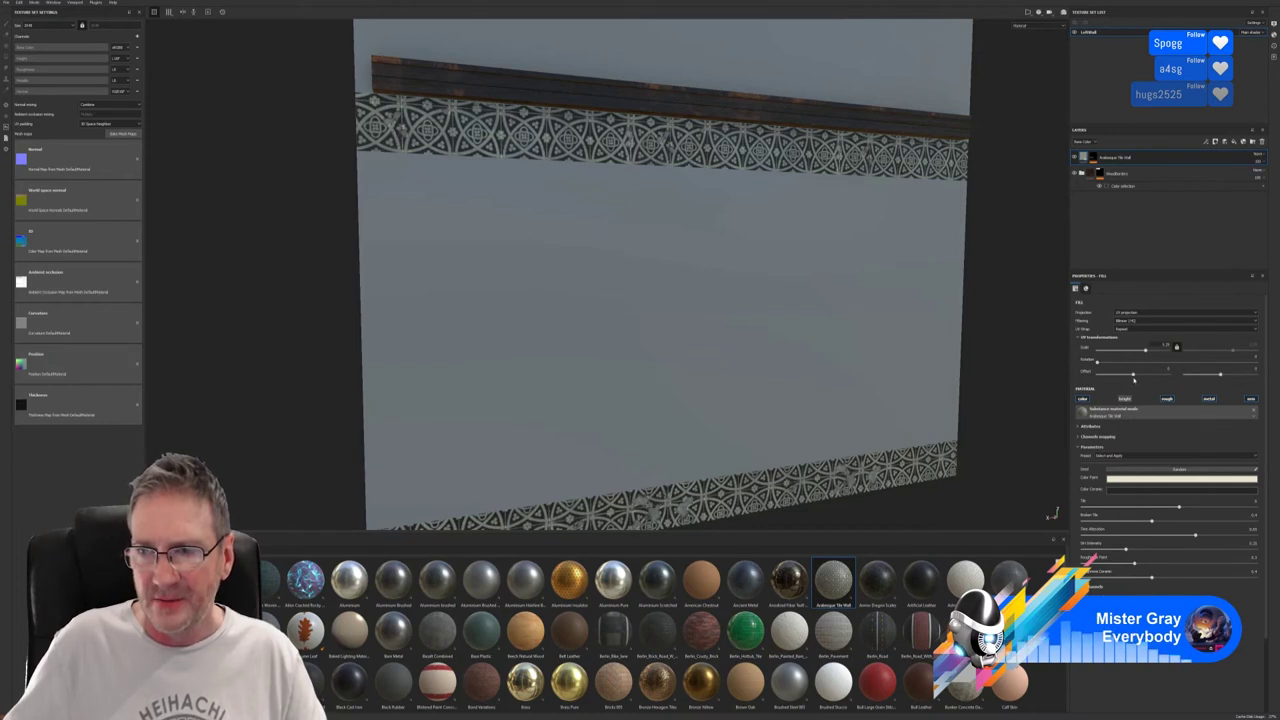
pyautogui.moveTo(1133, 375); pyautogui.dragTo(1134, 376)
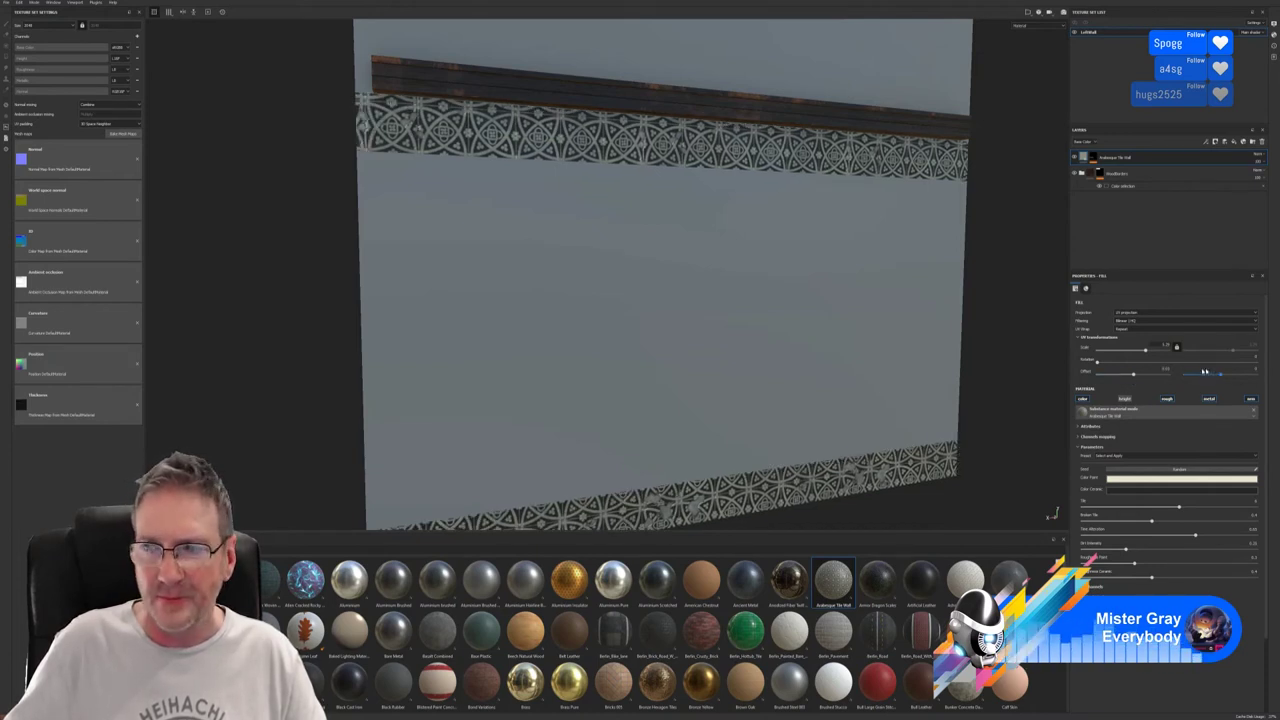
pyautogui.moveTo(1221, 375); pyautogui.dragTo(1222, 375)
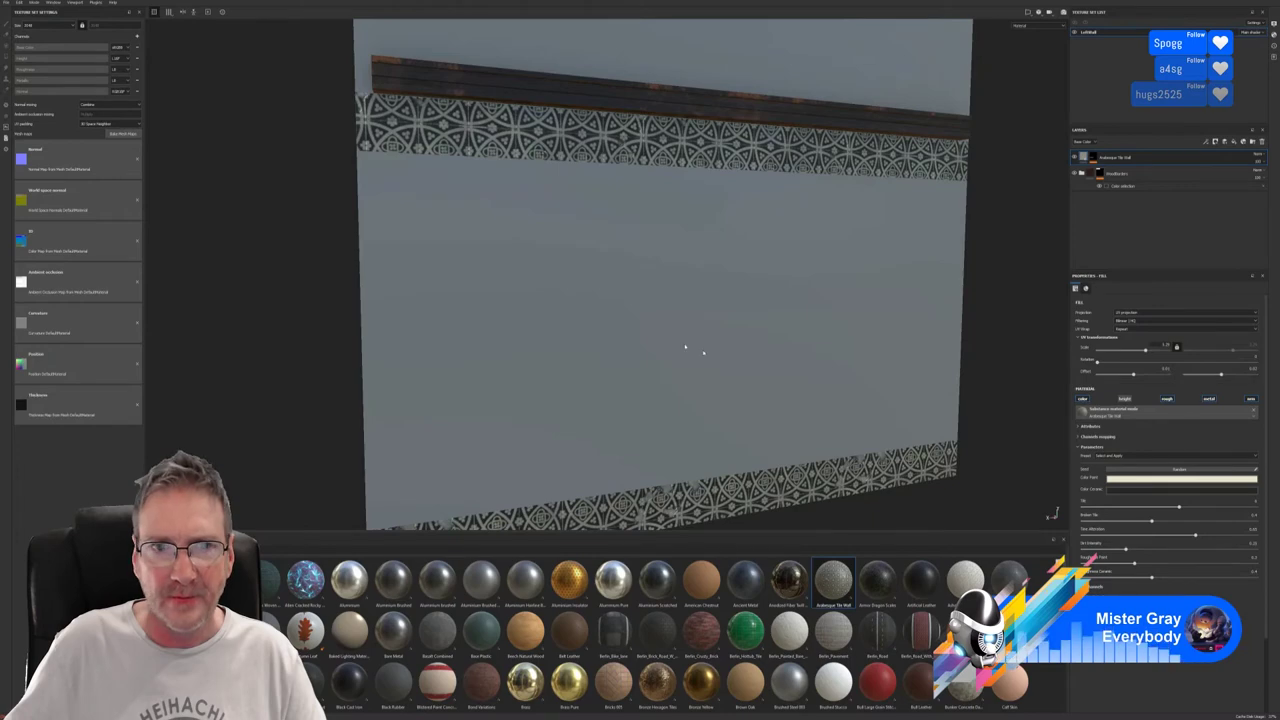
pyautogui.keyDown('alt'); pyautogui.moveTo(686, 349); pyautogui.dragTo(589, 319); pyautogui.keyUp('alt')
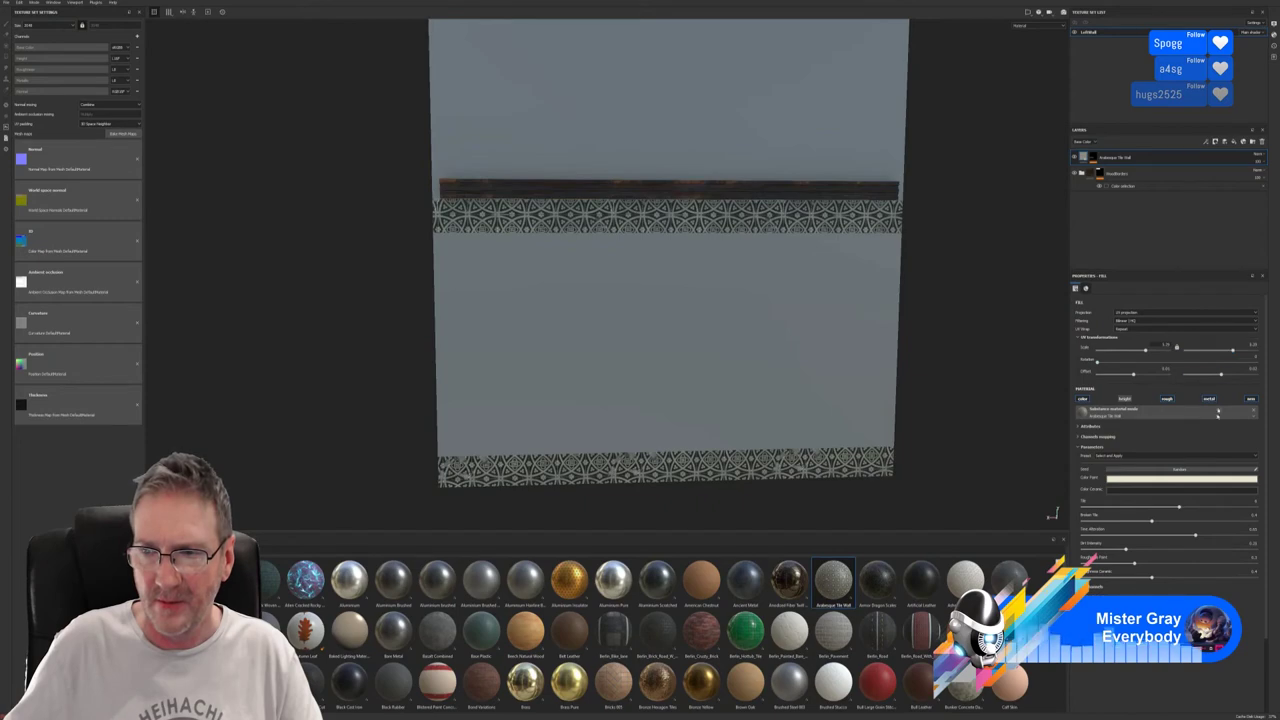
pyautogui.moveTo(1234, 355); pyautogui.dragTo(1233, 353)
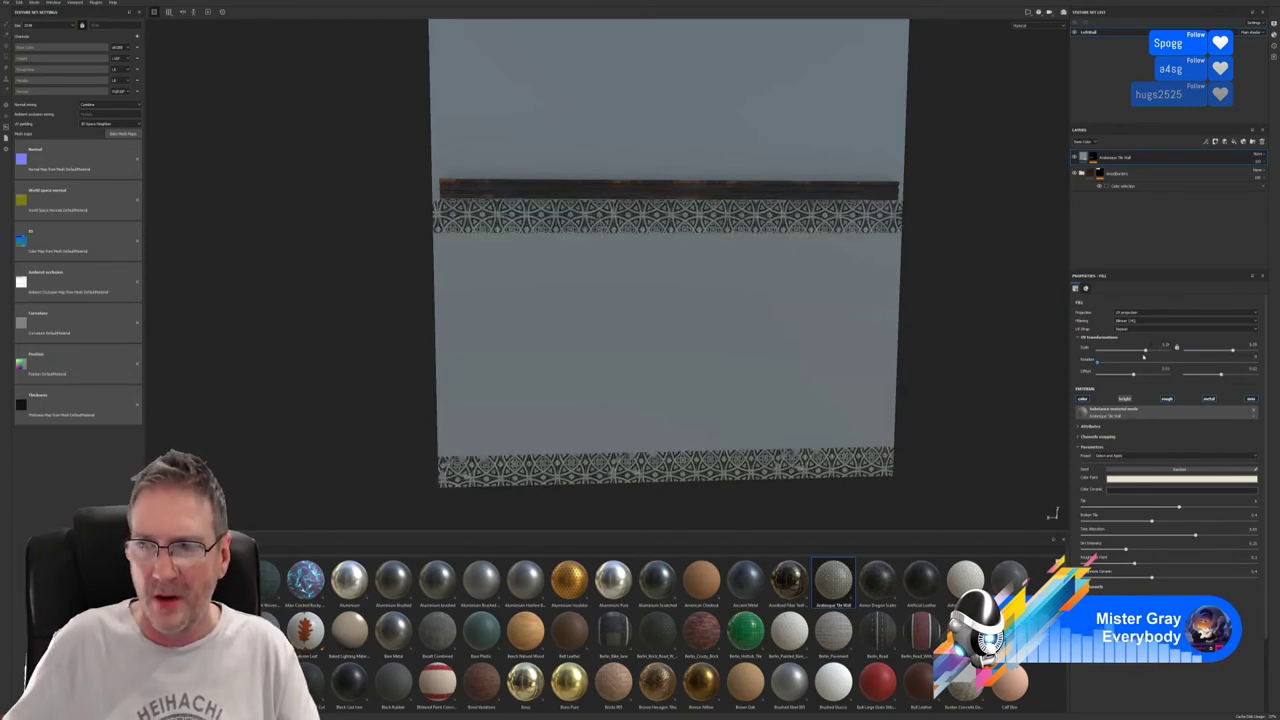
pyautogui.click(1147, 352)
pyautogui.moveTo(1147, 352); pyautogui.dragTo(1145, 357)
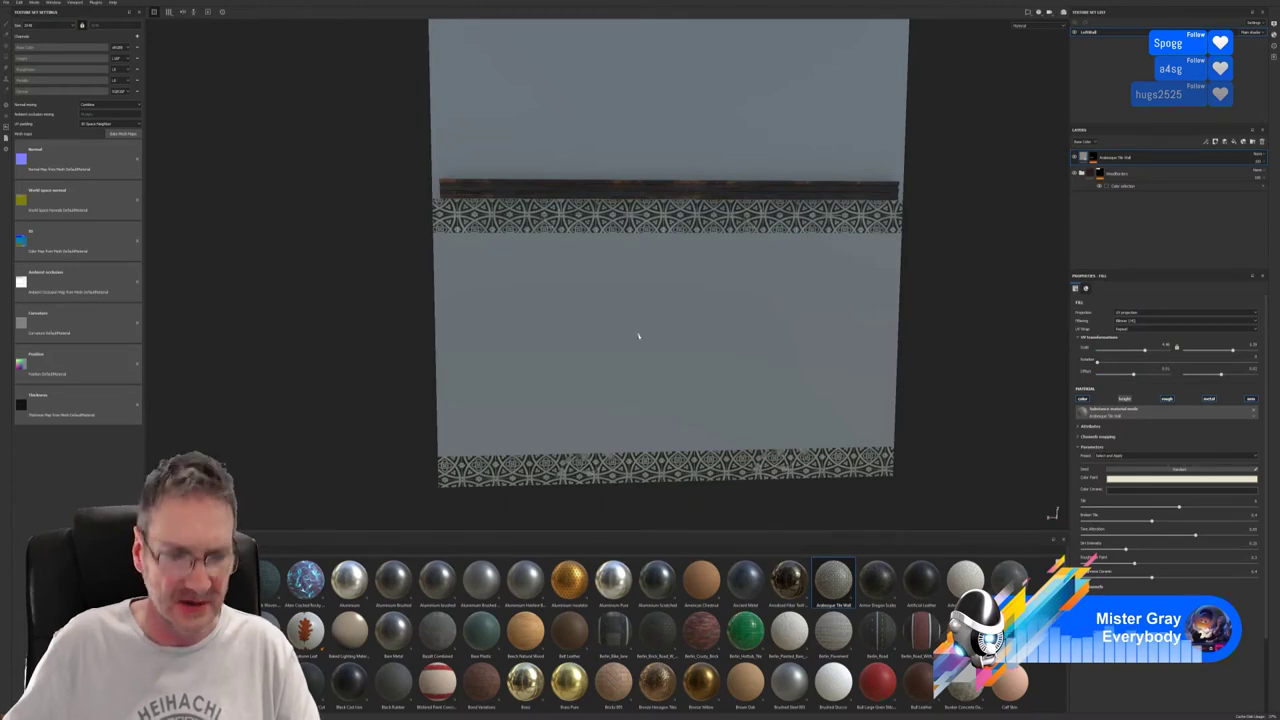
# Tweak Border Tile for an unbroken pattern and raise Tiles Alteration to about 0.46.
pyautogui.keyDown('alt'); pyautogui.moveTo(634, 337); pyautogui.dragTo(994, 229); pyautogui.keyUp('alt')
pyautogui.scroll(3, 700, 245)
pyautogui.keyDown('alt'); pyautogui.moveTo(487, 226); pyautogui.dragTo(874, 354); pyautogui.keyUp('alt')
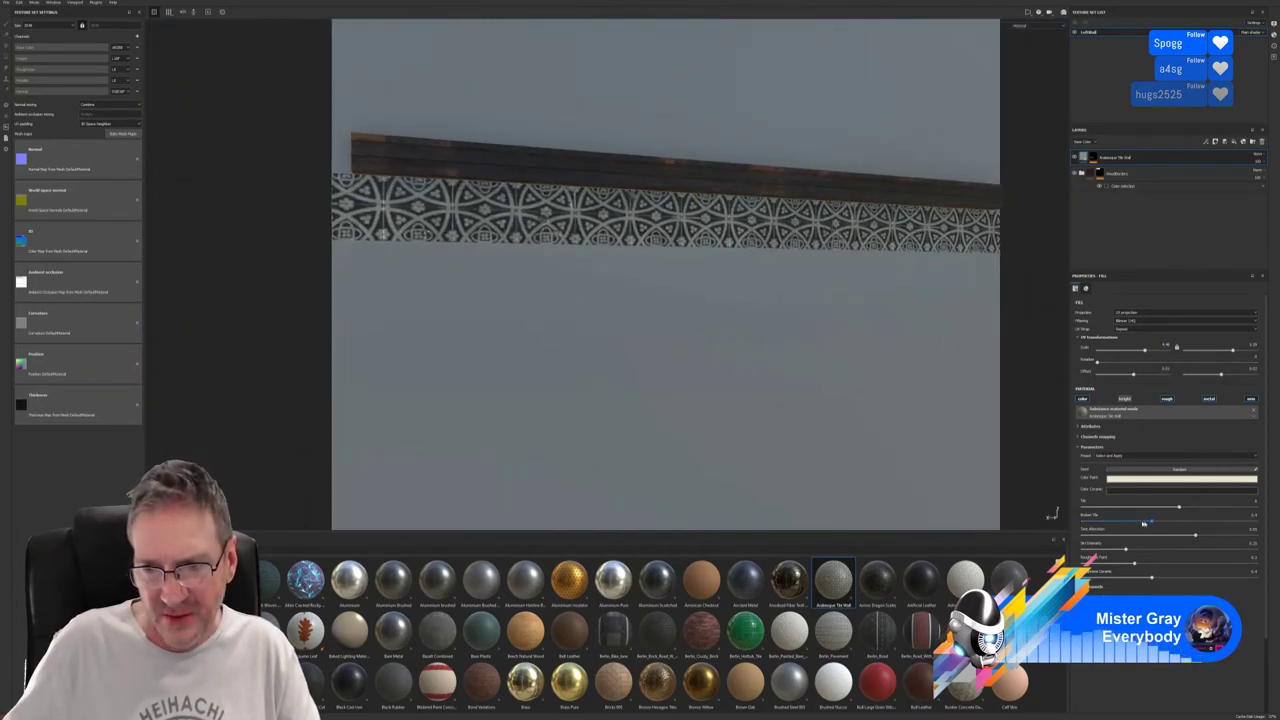
pyautogui.moveTo(1144, 523); pyautogui.dragTo(1175, 506)
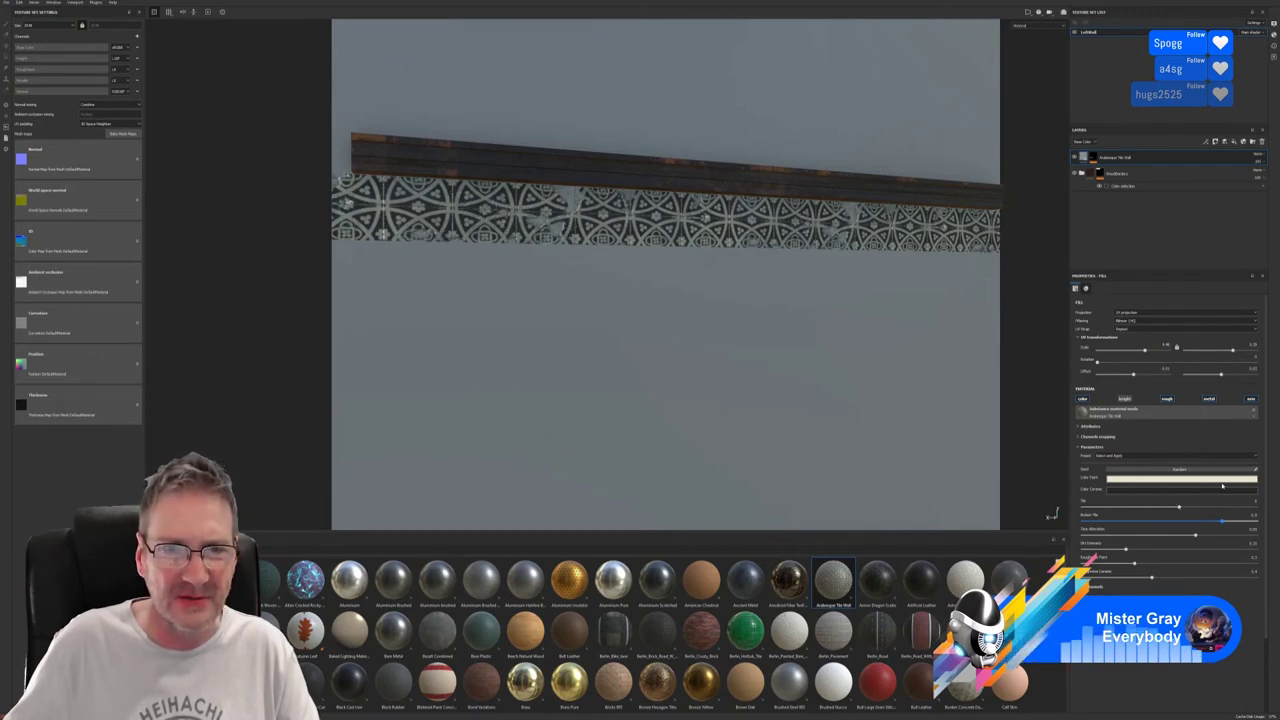
pyautogui.moveTo(1192, 488); pyautogui.dragTo(1168, 486)
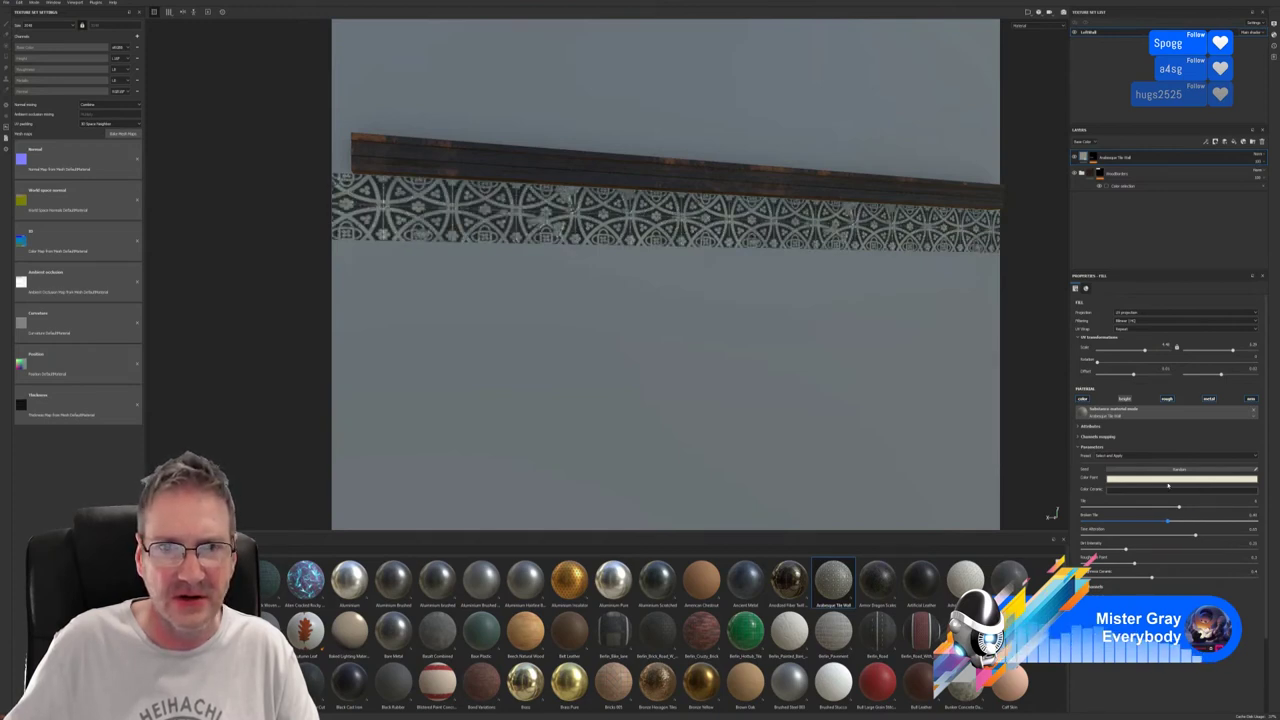
pyautogui.keyDown('alt'); pyautogui.moveTo(829, 346); pyautogui.dragTo(785, 345); pyautogui.keyUp('alt')
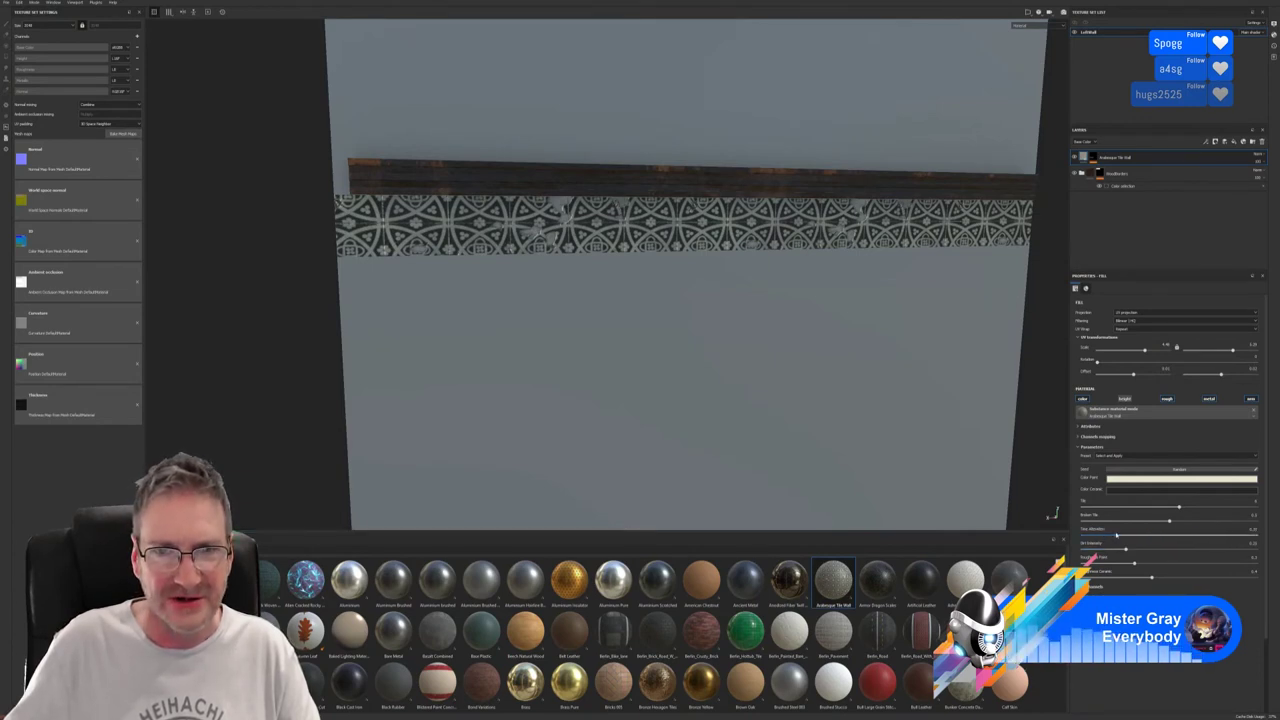
pyautogui.moveTo(1157, 533); pyautogui.dragTo(1222, 530)
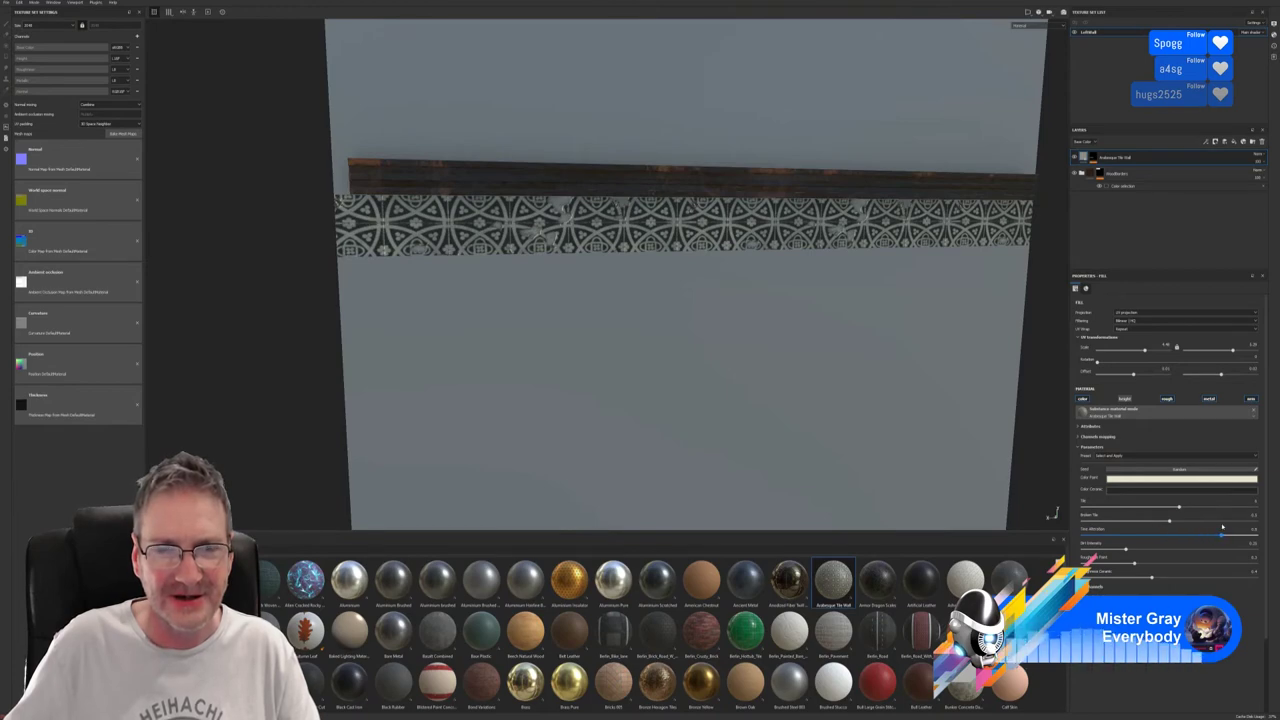
pyautogui.press('f')
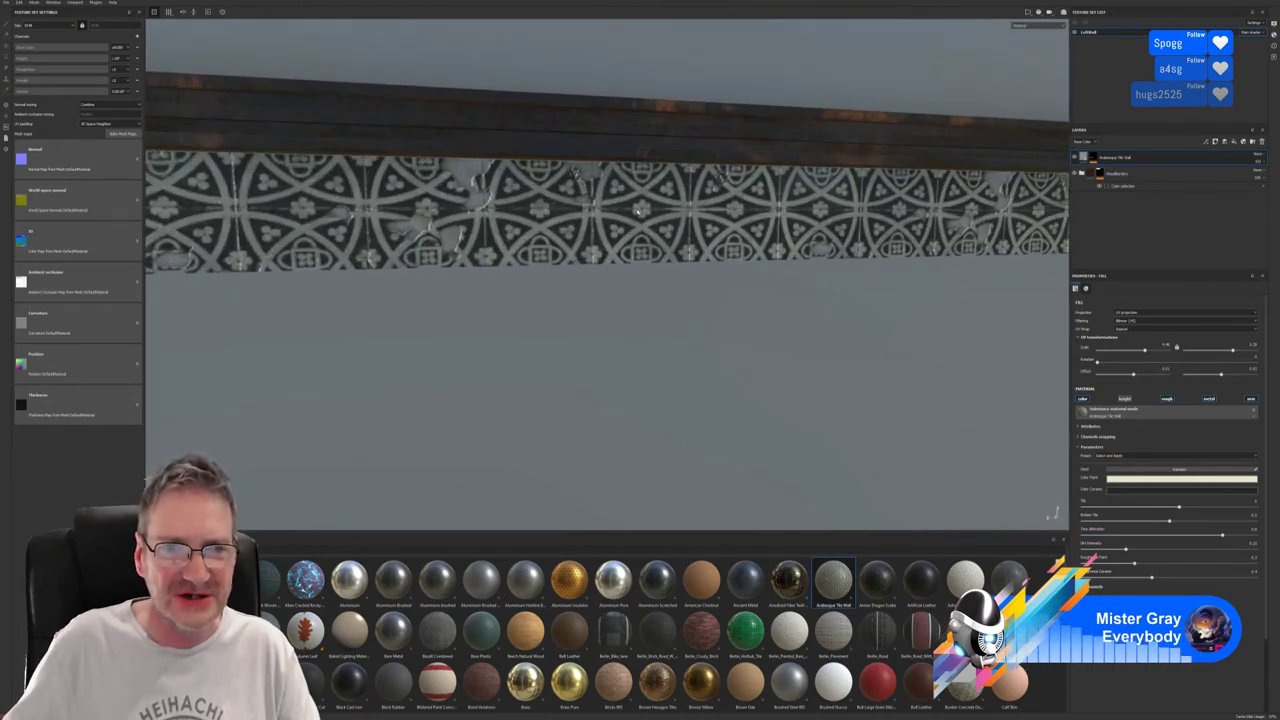
# Raise the Arabesque tile material's dirt and grime sliders to darken the bands.
pyautogui.keyDown('alt'); pyautogui.moveTo(775, 262); pyautogui.dragTo(729, 314); pyautogui.keyUp('alt')
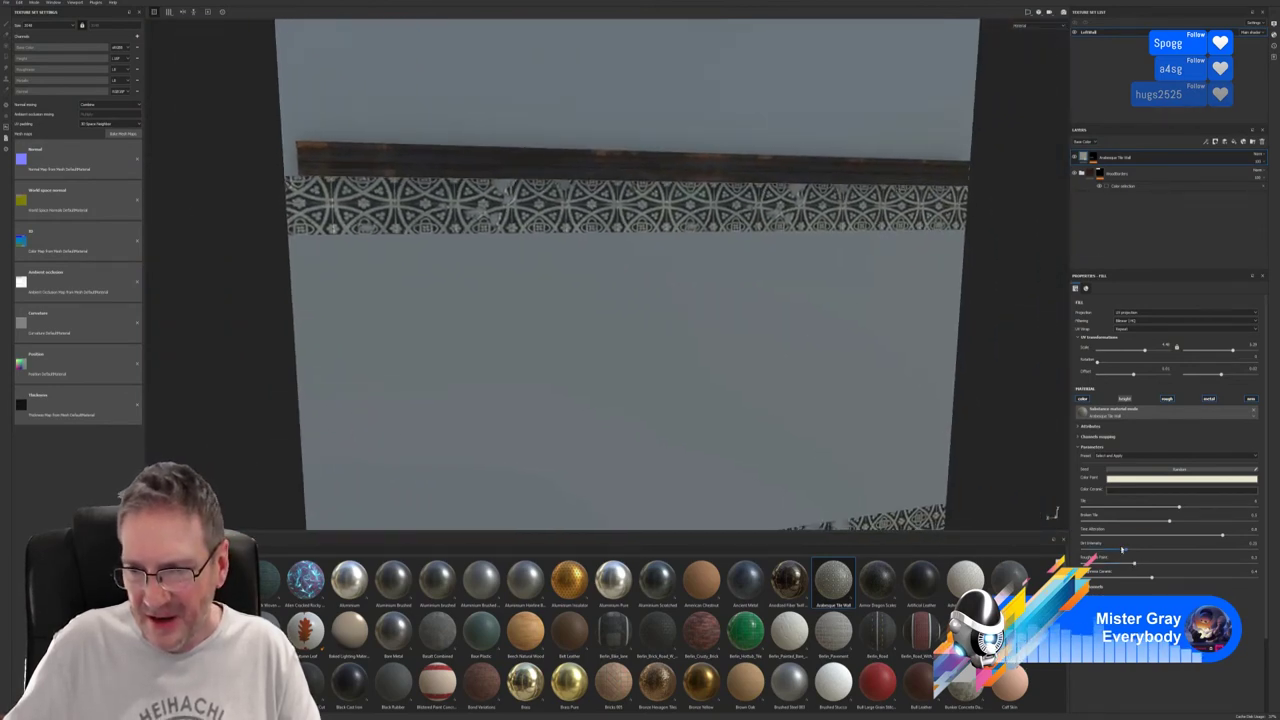
pyautogui.moveTo(1126, 550)
pyautogui.mouseDown()
pyautogui.moveTo(1218, 540)
pyautogui.moveTo(1134, 544)
pyautogui.mouseUp()
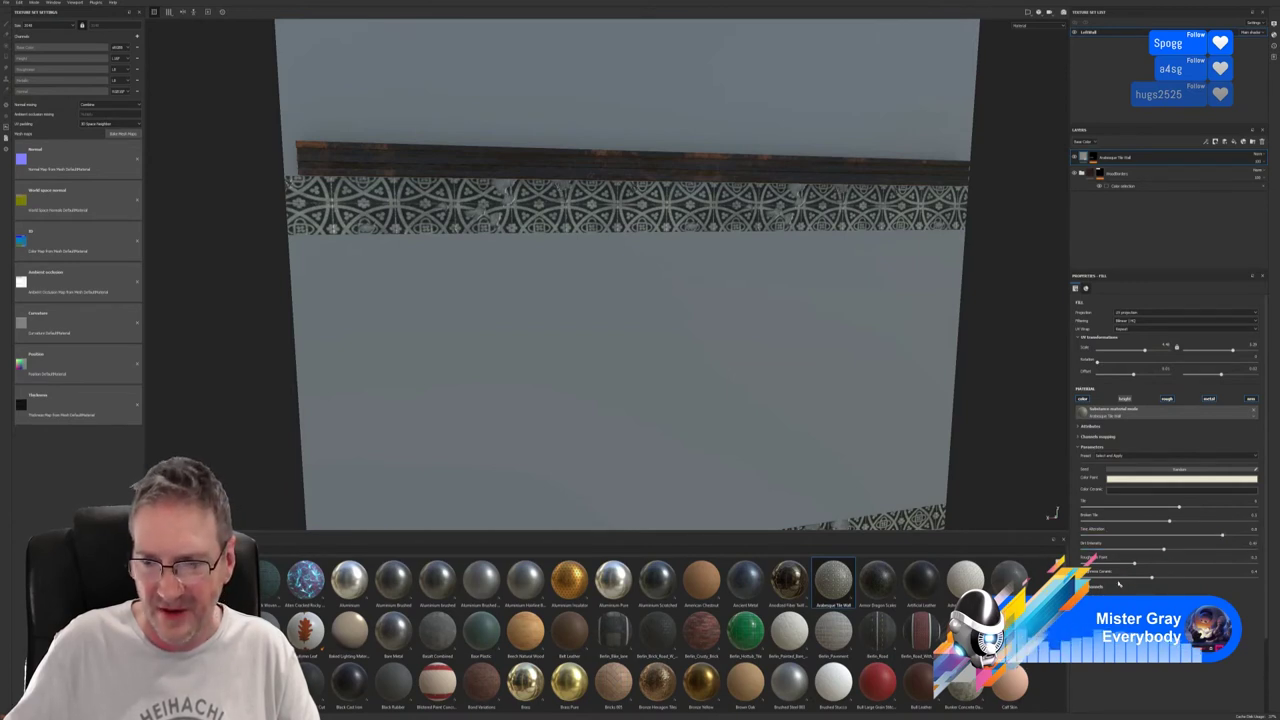
pyautogui.moveTo(1137, 566)
pyautogui.mouseDown()
pyautogui.moveTo(1218, 563)
pyautogui.moveTo(1106, 563)
pyautogui.moveTo(1186, 578)
pyautogui.moveTo(1133, 574)
pyautogui.mouseUp()
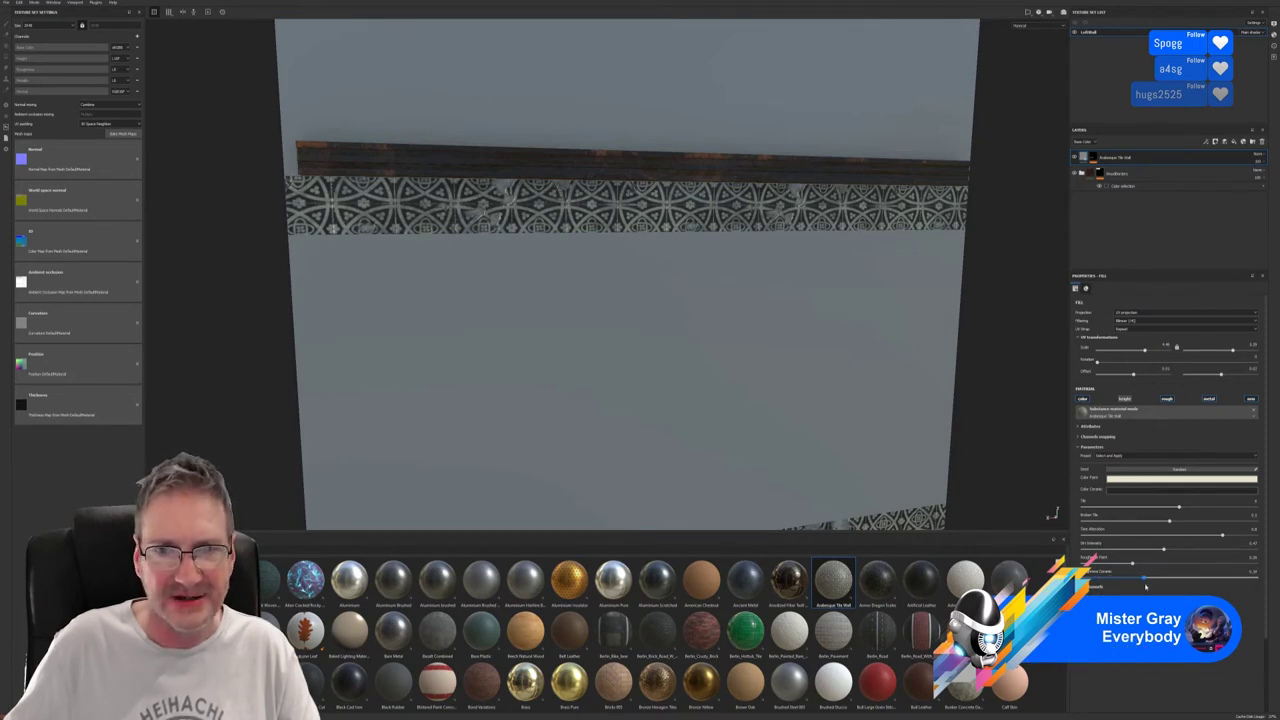
# Frame the whole wall face-on and scroll the shelf down to the Ceramic materials.
pyautogui.scroll(-3, 380, 360)
pyautogui.scroll(-2, 706, 222)
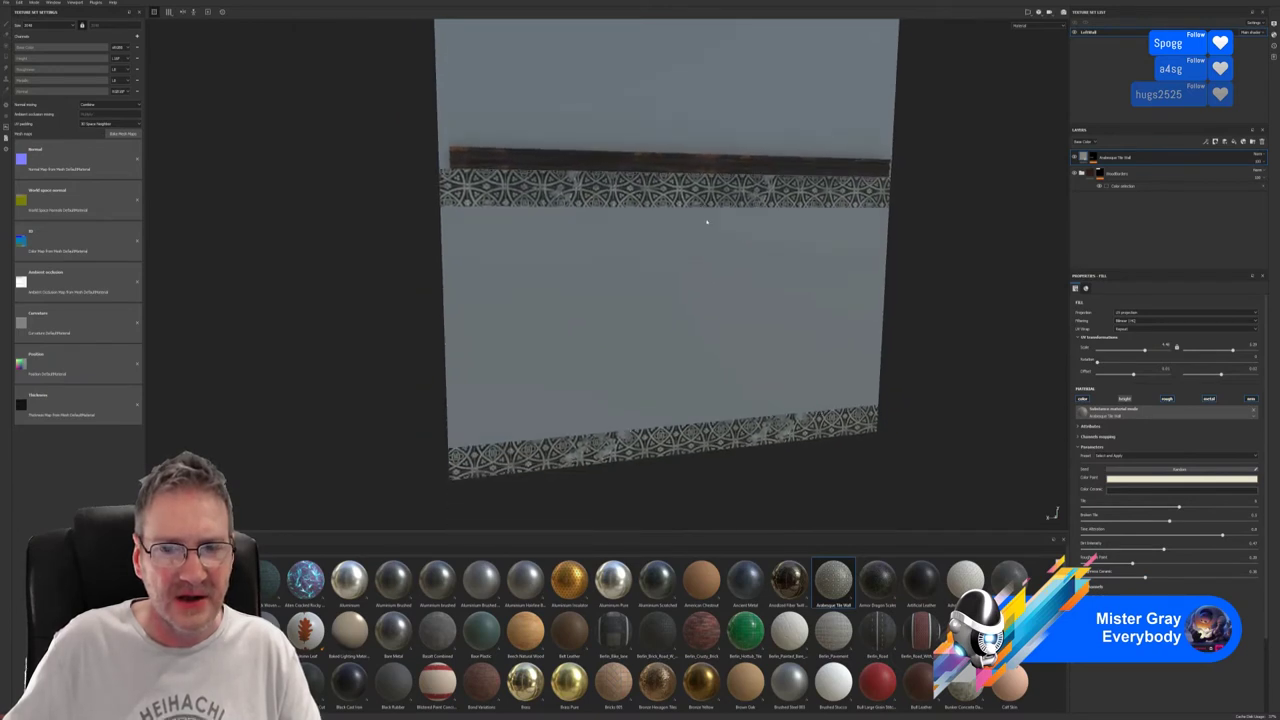
pyautogui.keyDown('alt'); pyautogui.moveTo(706, 222); pyautogui.dragTo(663, 307); pyautogui.keyUp('alt')
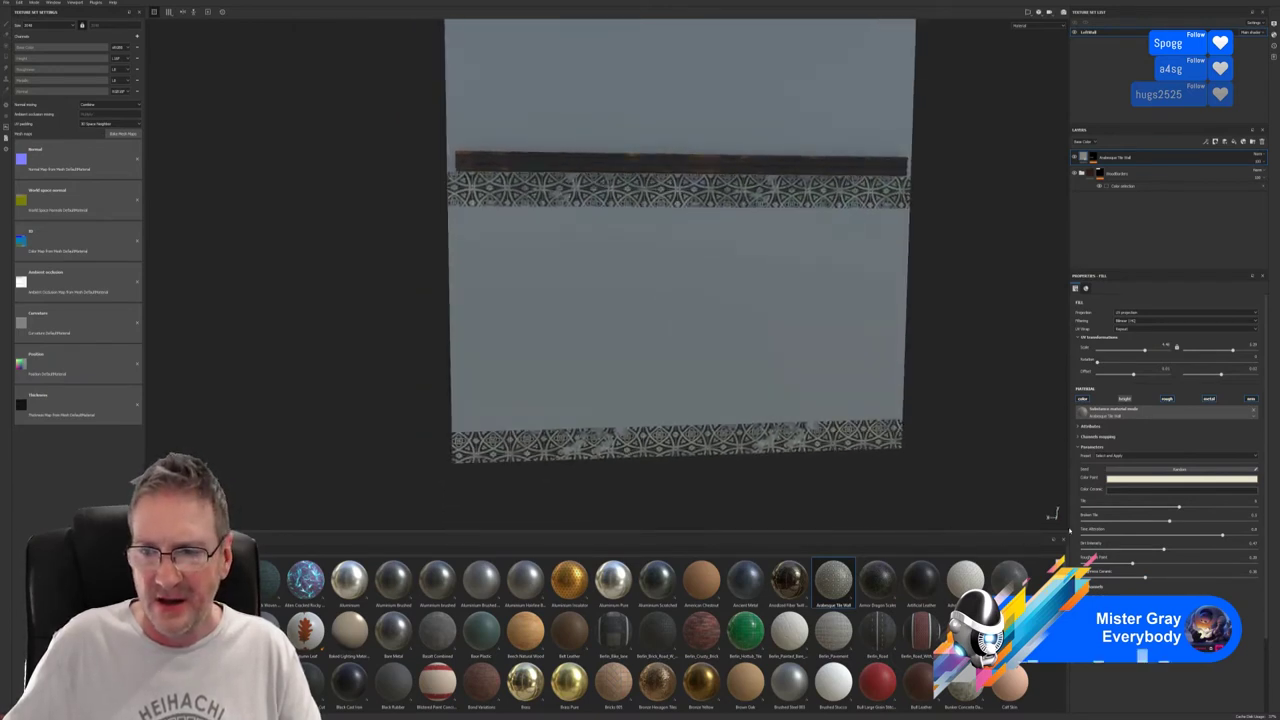
pyautogui.keyDown('alt'); pyautogui.moveTo(780, 266); pyautogui.dragTo(1040, 510); pyautogui.keyUp('alt')
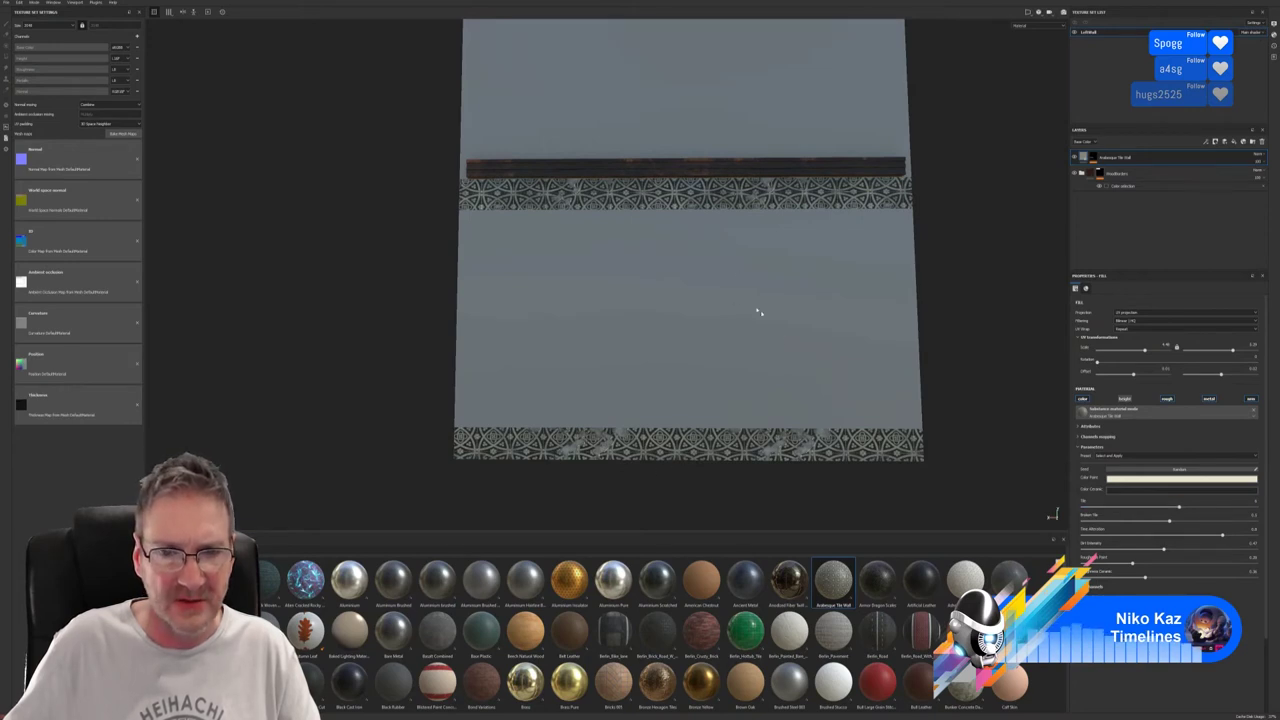
pyautogui.keyDown('alt'); pyautogui.moveTo(758, 312); pyautogui.dragTo(797, 330); pyautogui.keyUp('alt')
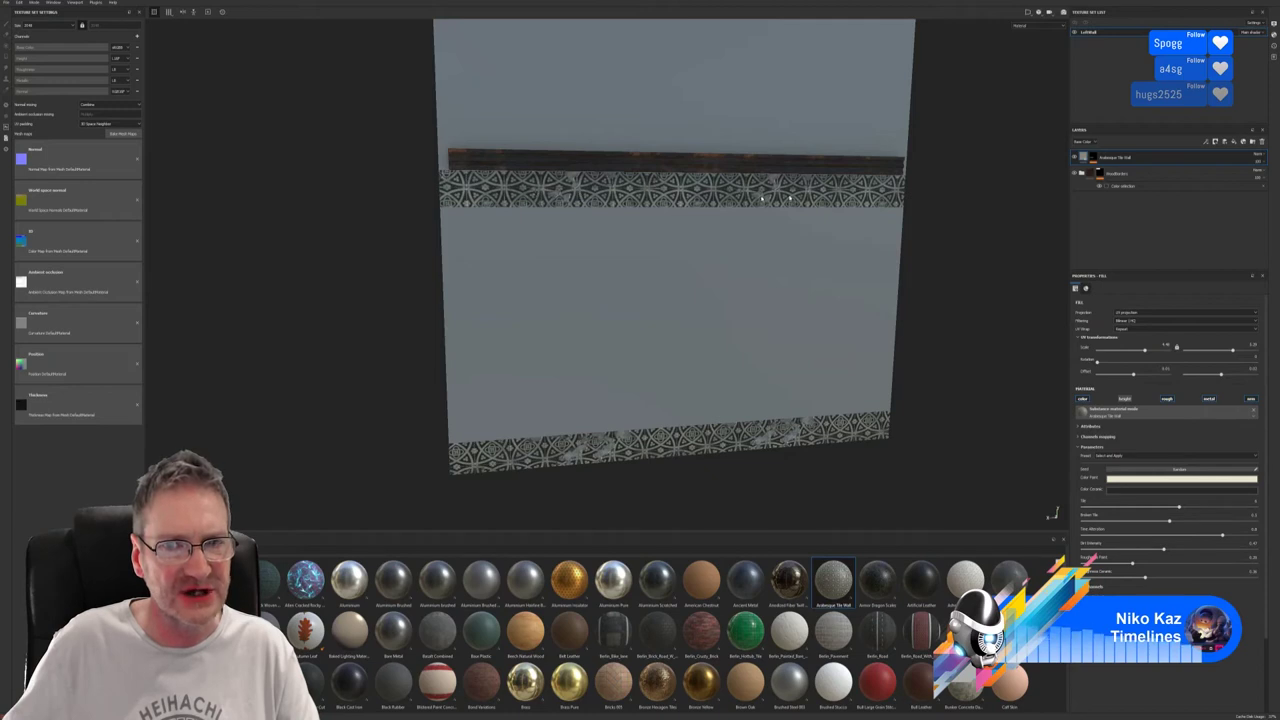
pyautogui.keyDown('alt'); pyautogui.moveTo(896, 378); pyautogui.dragTo(637, 264); pyautogui.keyUp('alt')
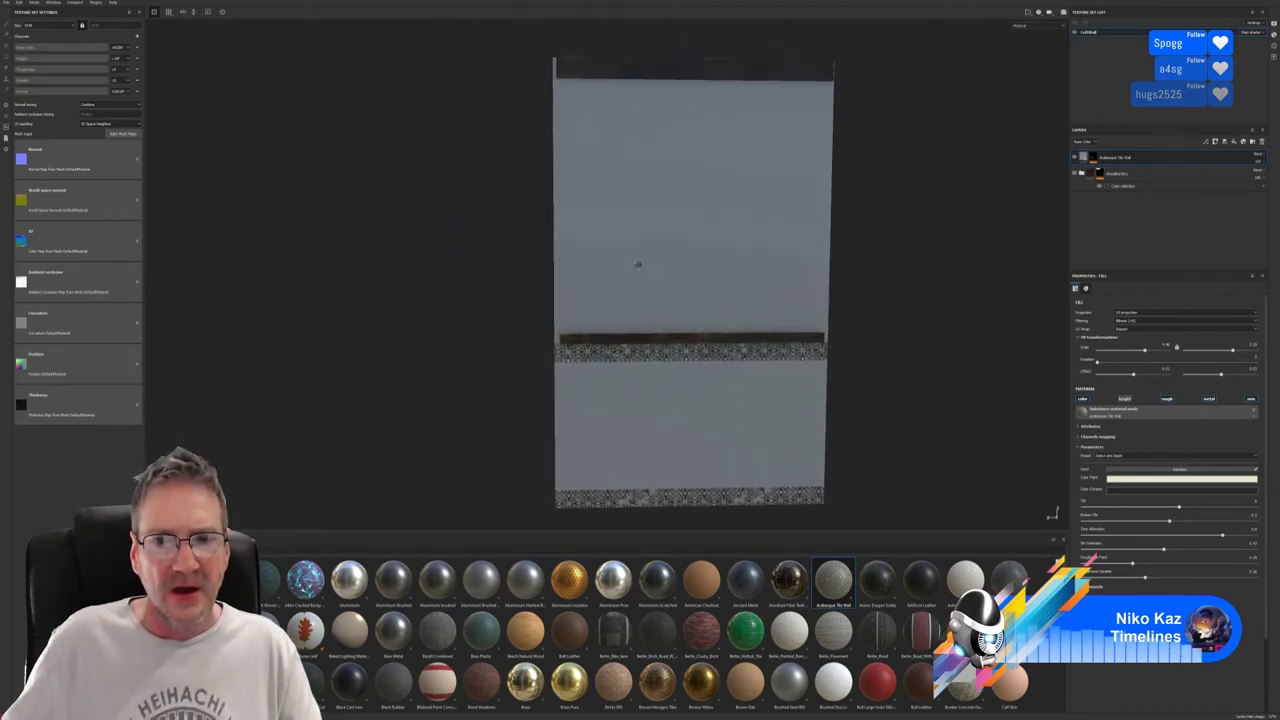
pyautogui.keyDown('alt'); pyautogui.moveTo(649, 325); pyautogui.dragTo(653, 249, button='middle'); pyautogui.keyUp('alt')
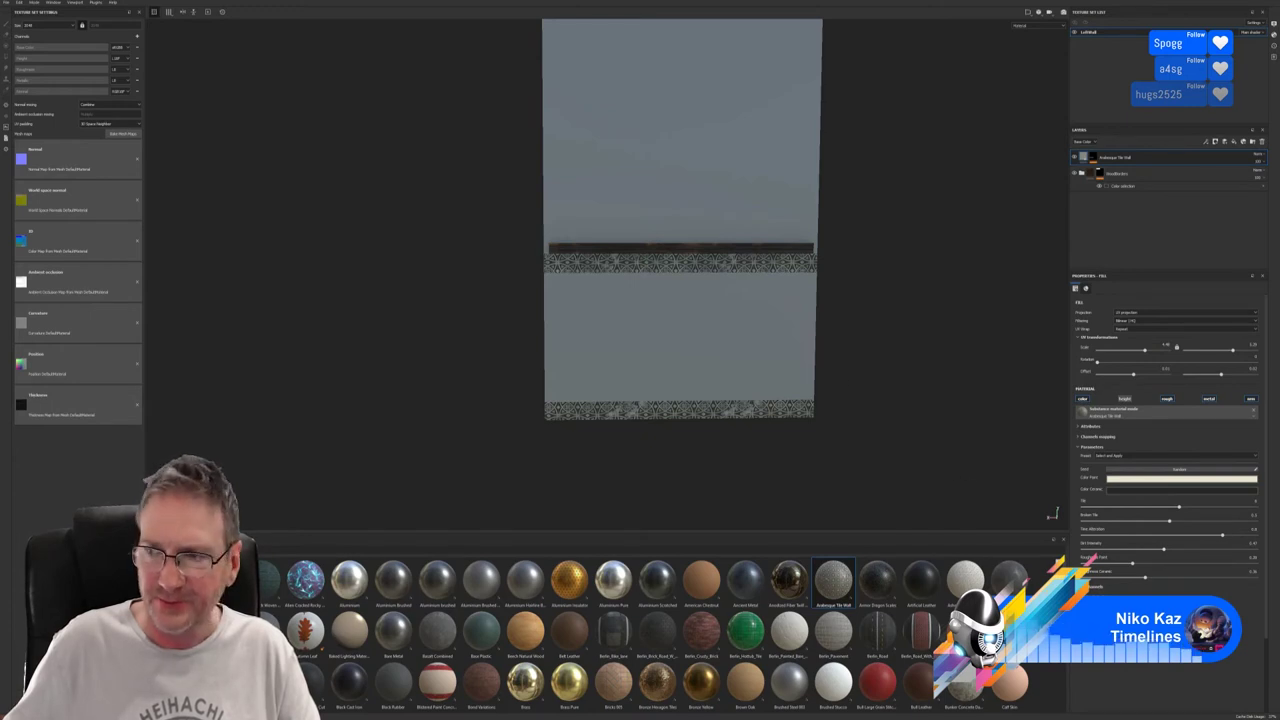
pyautogui.scroll(-3, 640, 630)
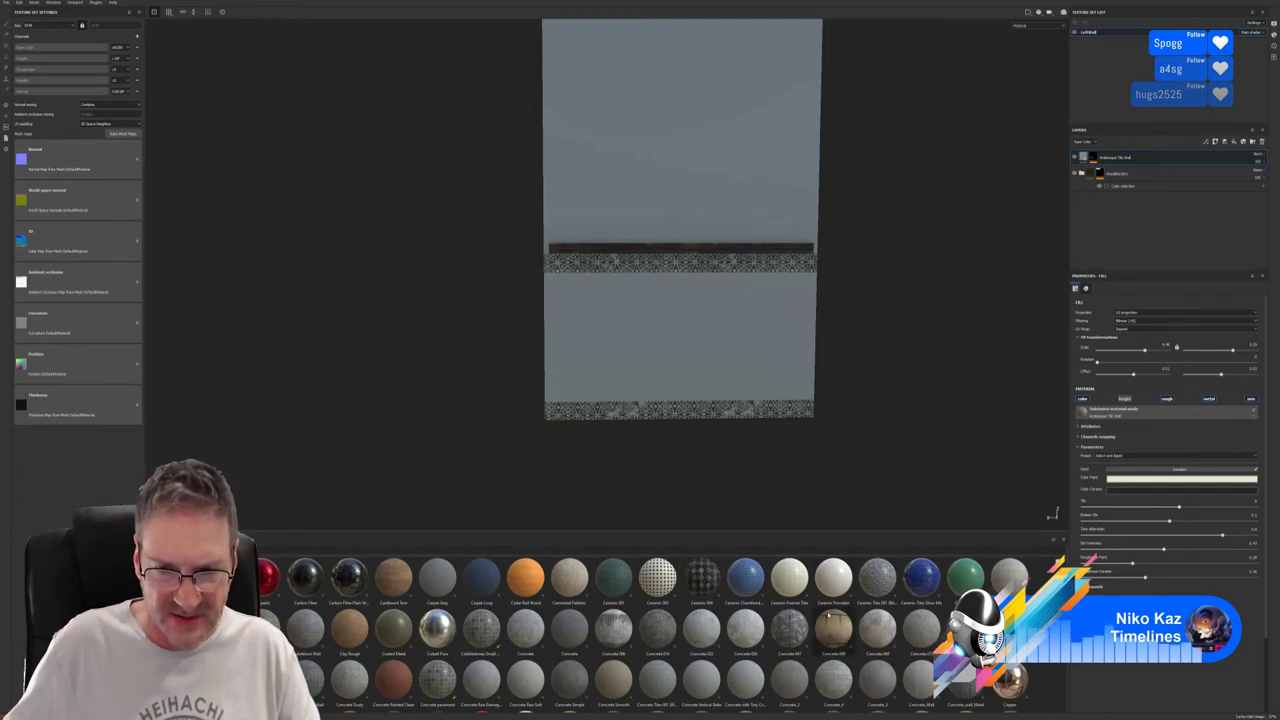
# Add Ceramic Enamel Tiles, color-select mask it to the lower wall ID, and shrink its tiles.
pyautogui.moveTo(790, 578); pyautogui.dragTo(769, 366)
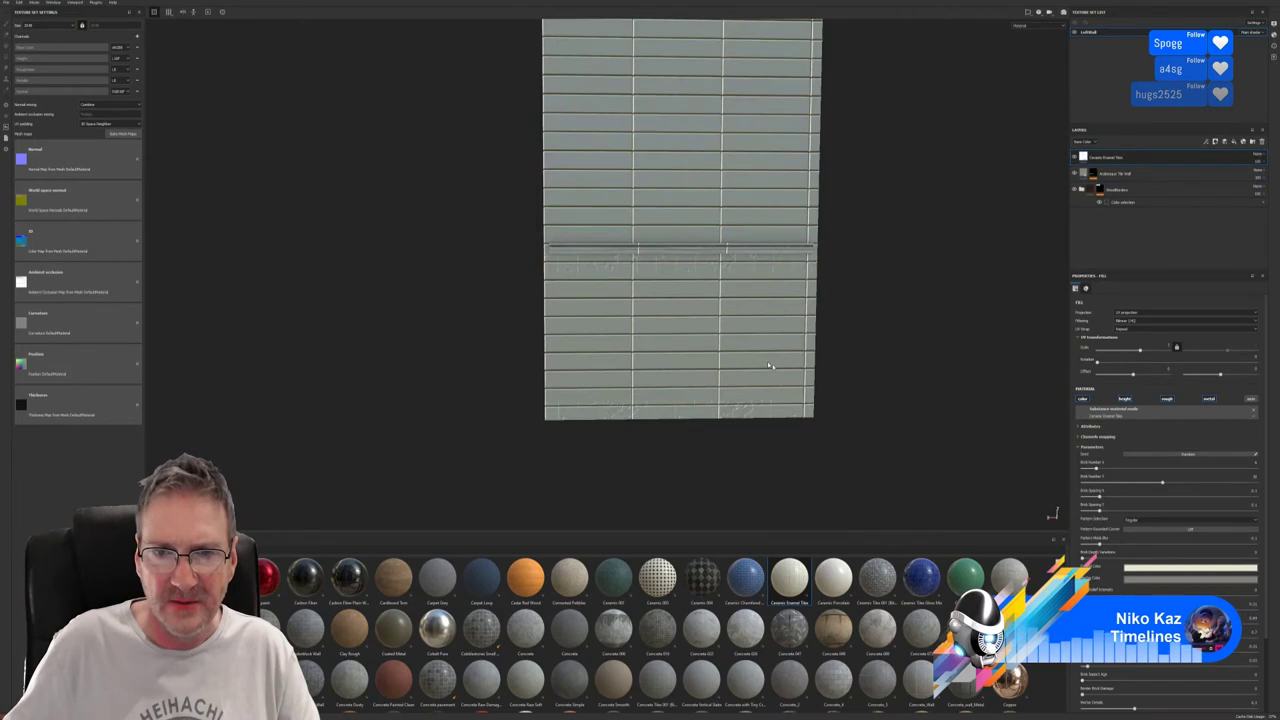
pyautogui.doubleClick(1126, 159)
pyautogui.rightClick(1126, 159)
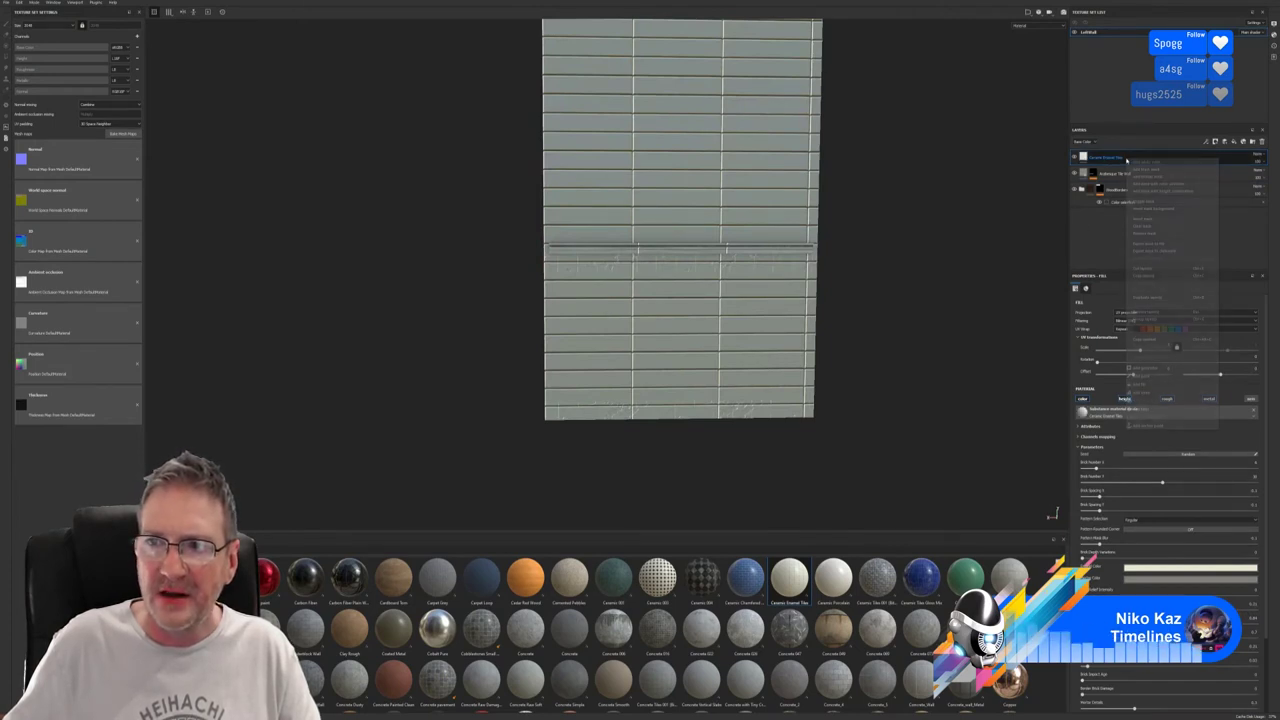
pyautogui.click(1222, 287)
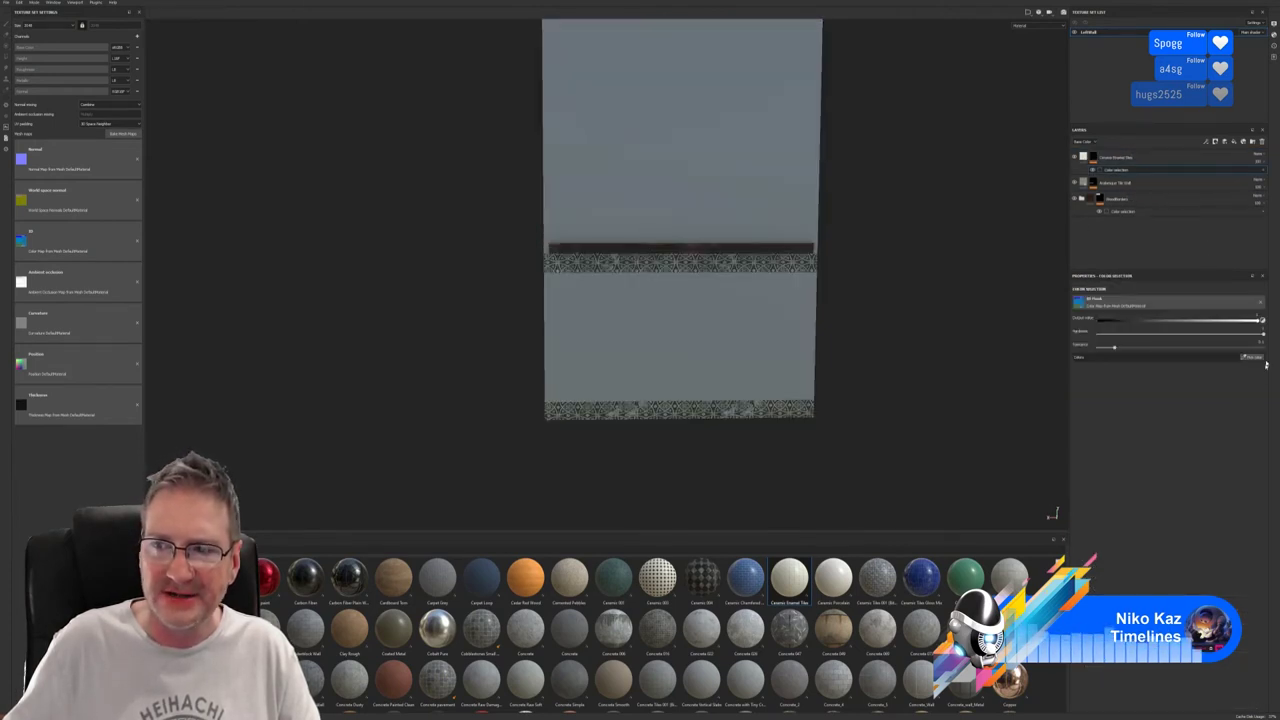
pyautogui.click(1250, 358)
pyautogui.click(768, 308)
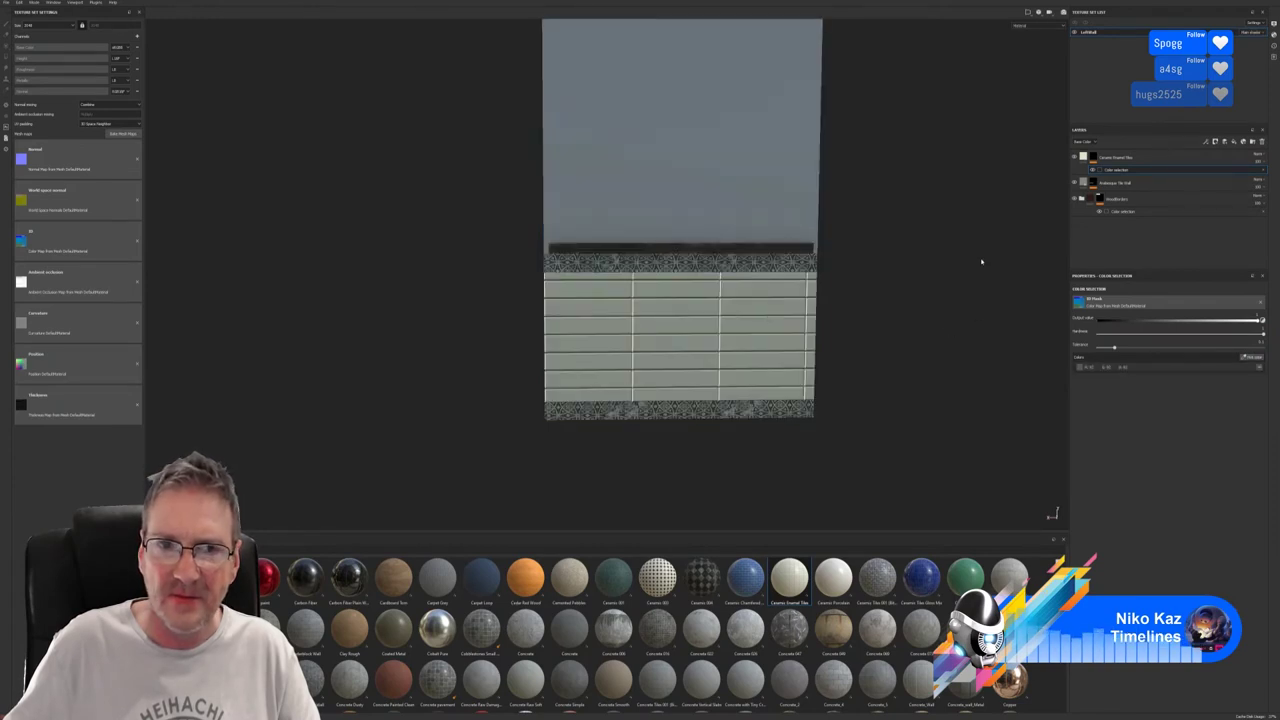
pyautogui.click(1116, 158)
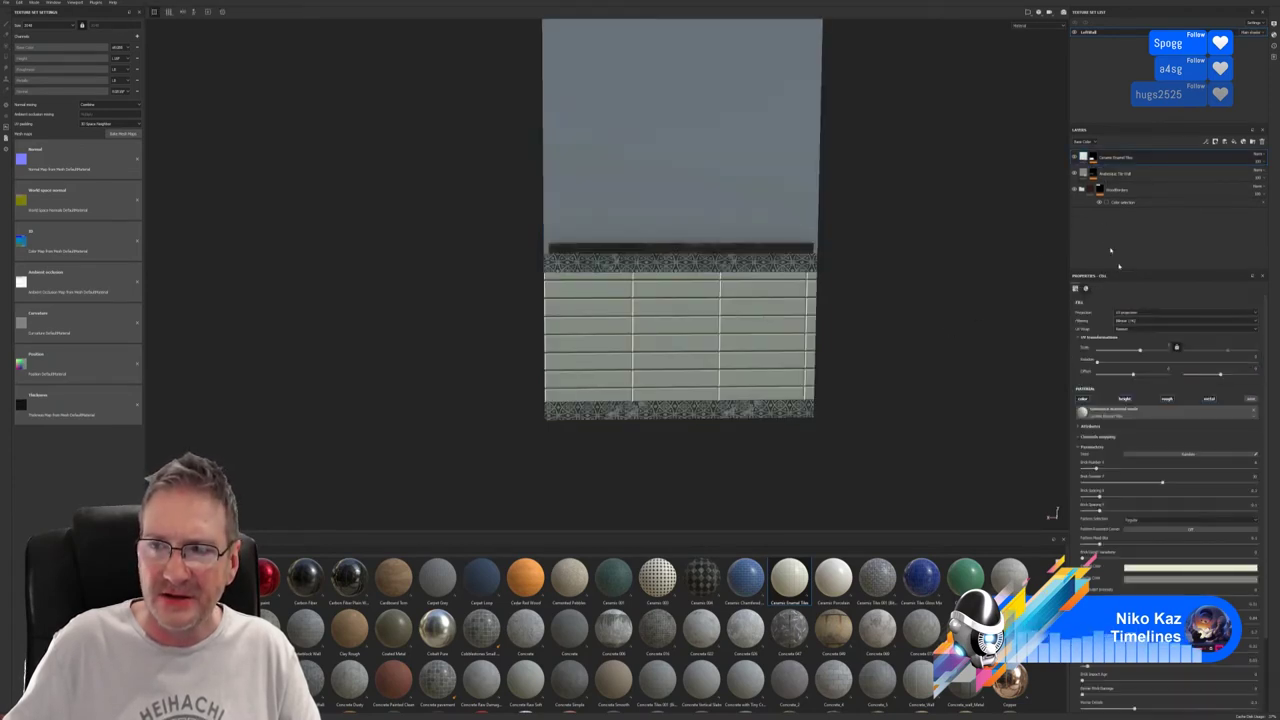
pyautogui.moveTo(1139, 350); pyautogui.dragTo(1146, 356)
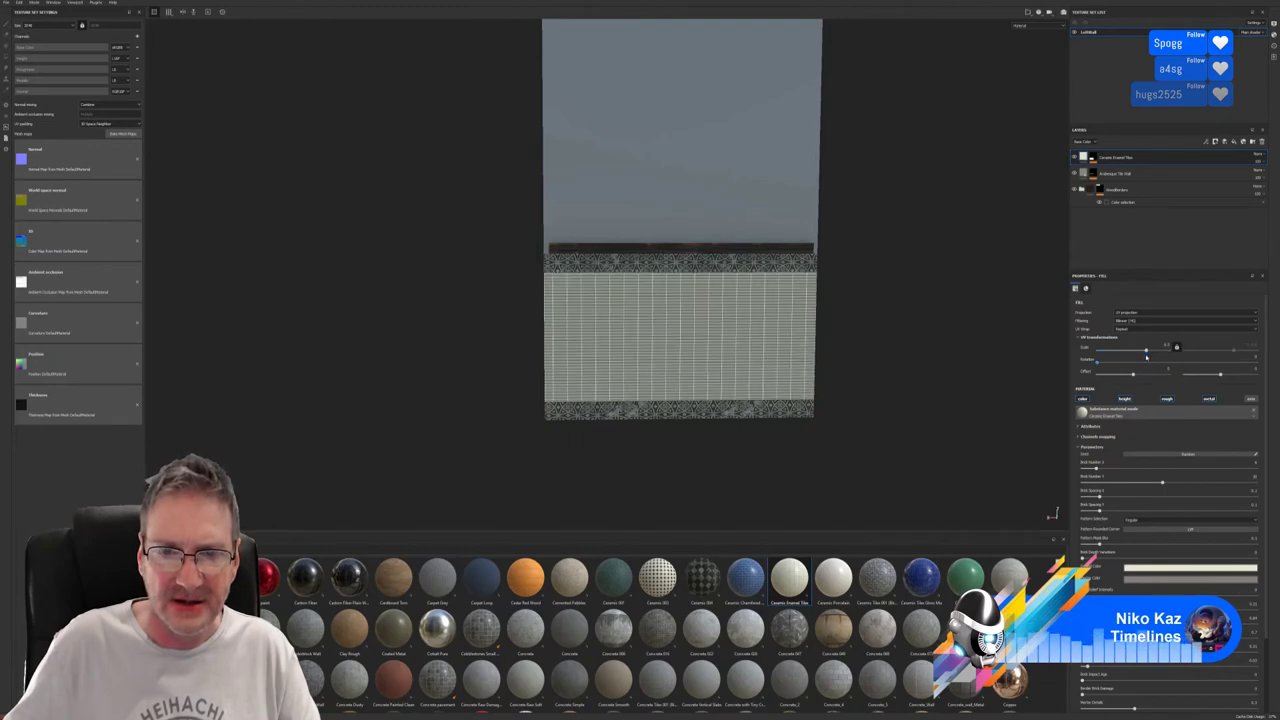
pyautogui.scroll(3, 870, 366)
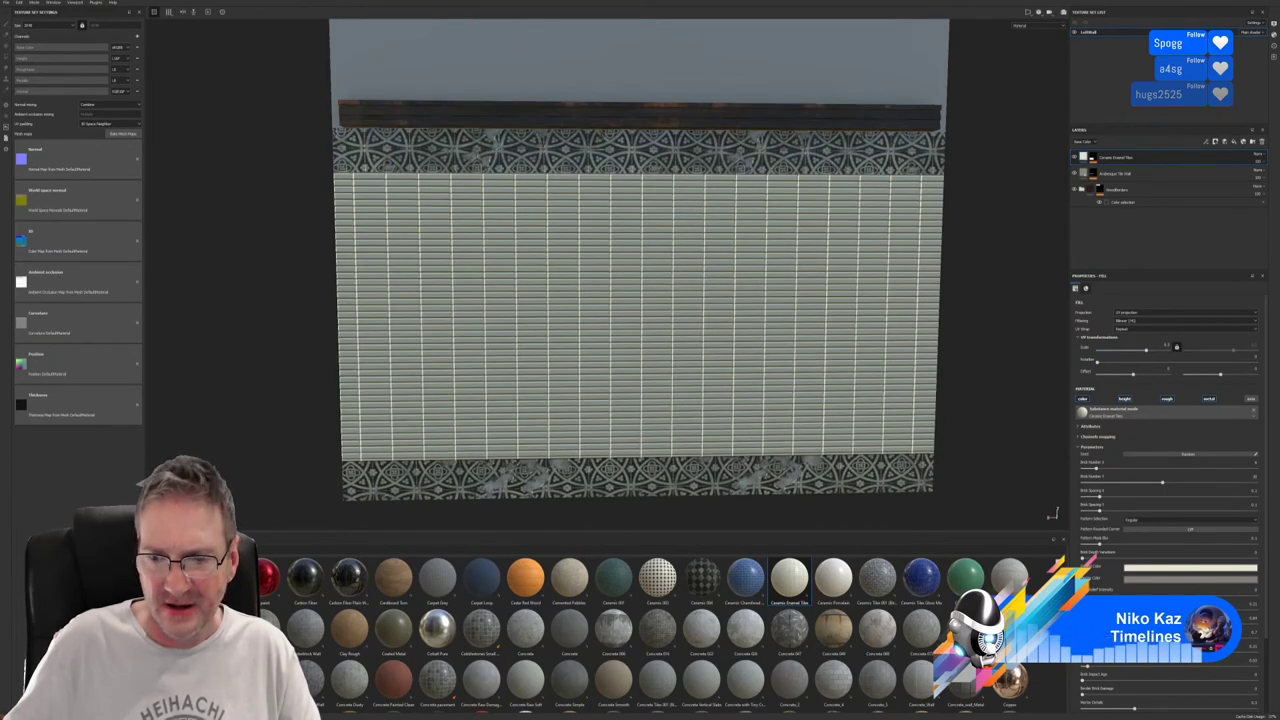
pyautogui.scroll(-3, 1165, 480)
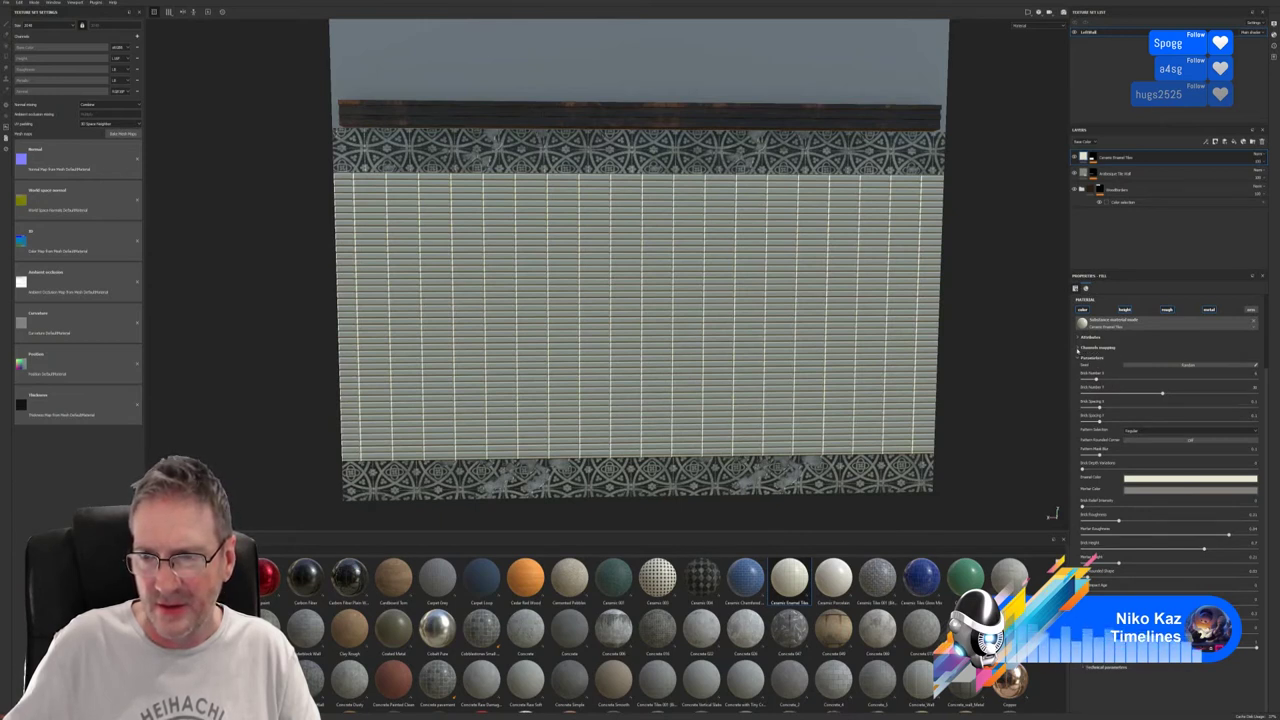
# Lower the grout slider to fade the lines between the enamel tiles.
pyautogui.click(1078, 348)
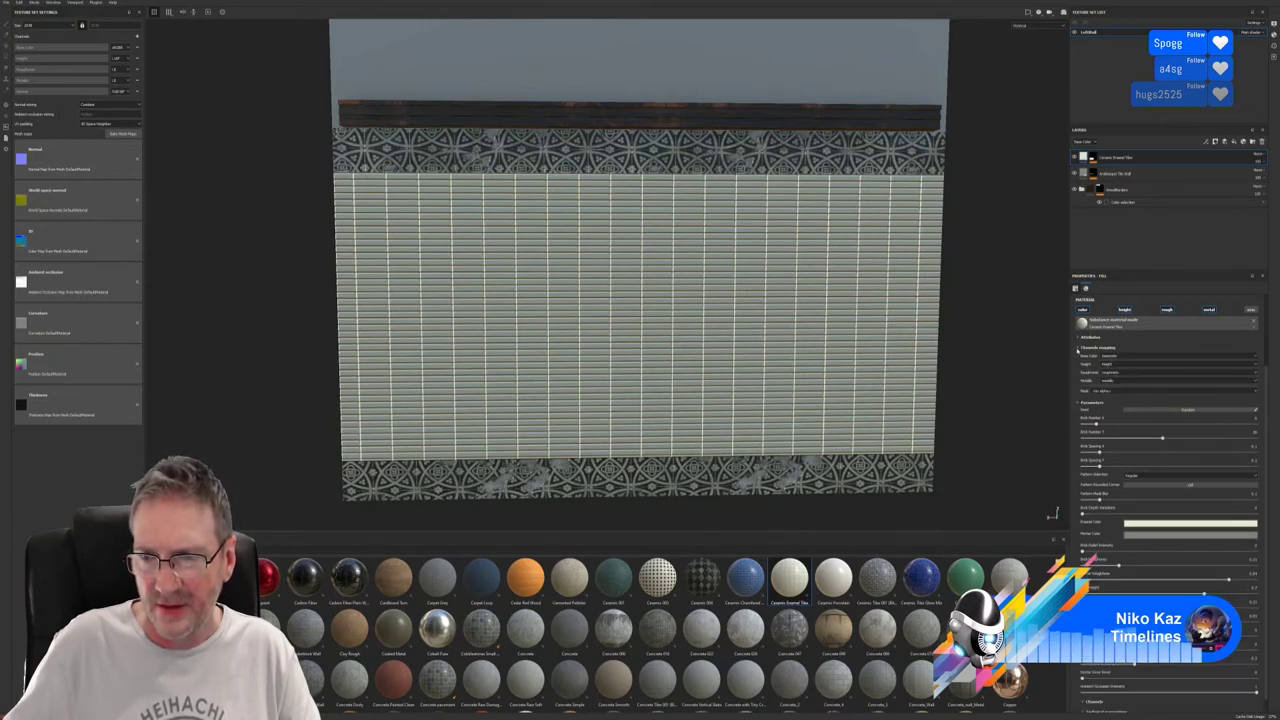
pyautogui.click(1078, 348)
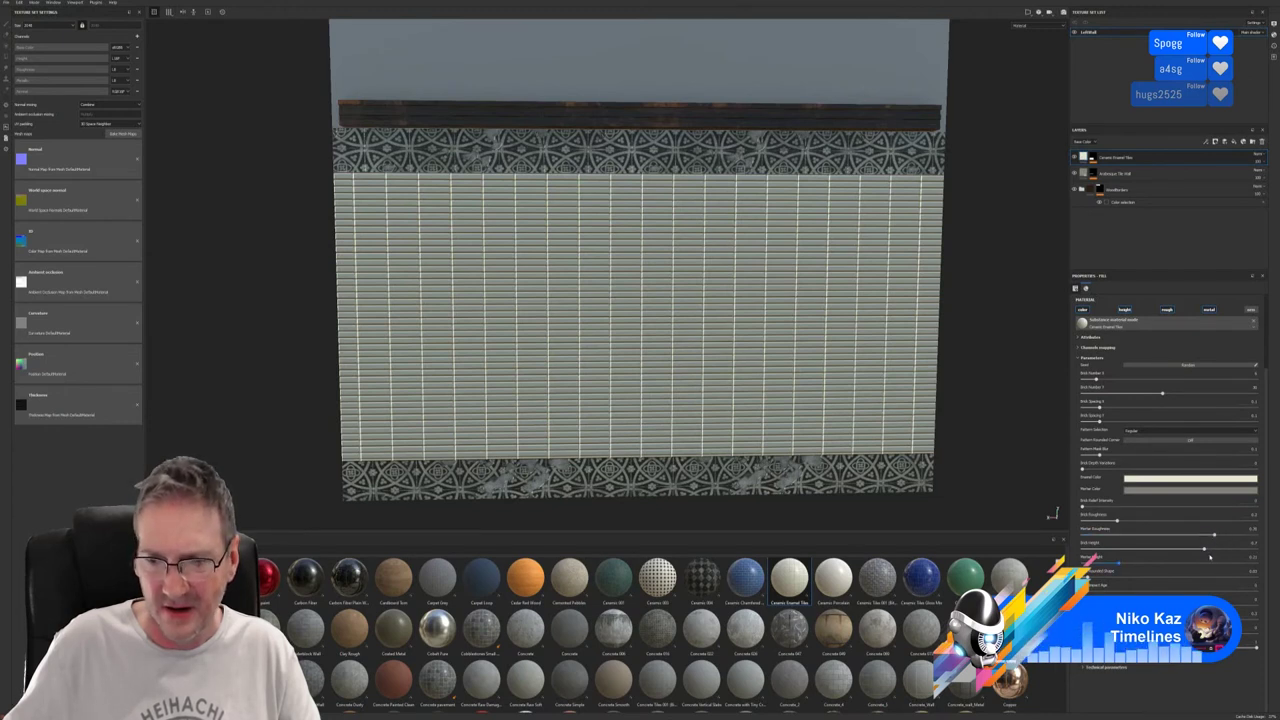
pyautogui.moveTo(1202, 551); pyautogui.dragTo(1114, 551)
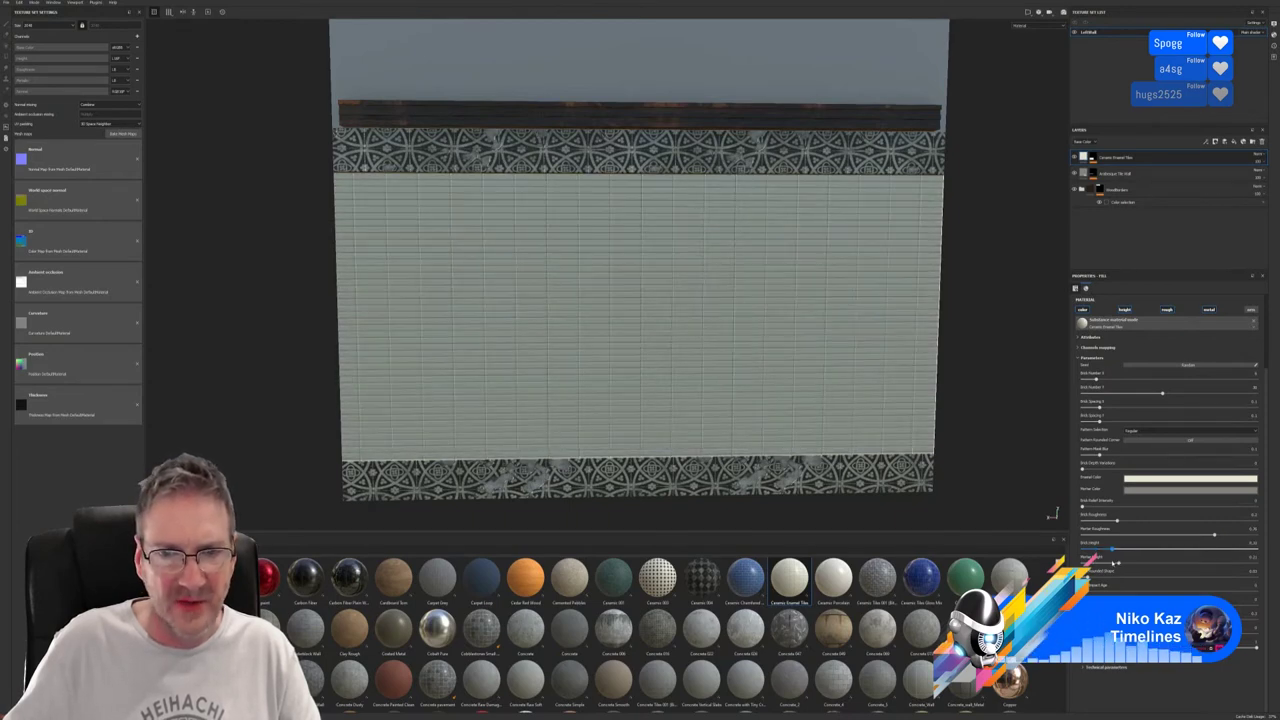
pyautogui.scroll(3, 1023, 309)
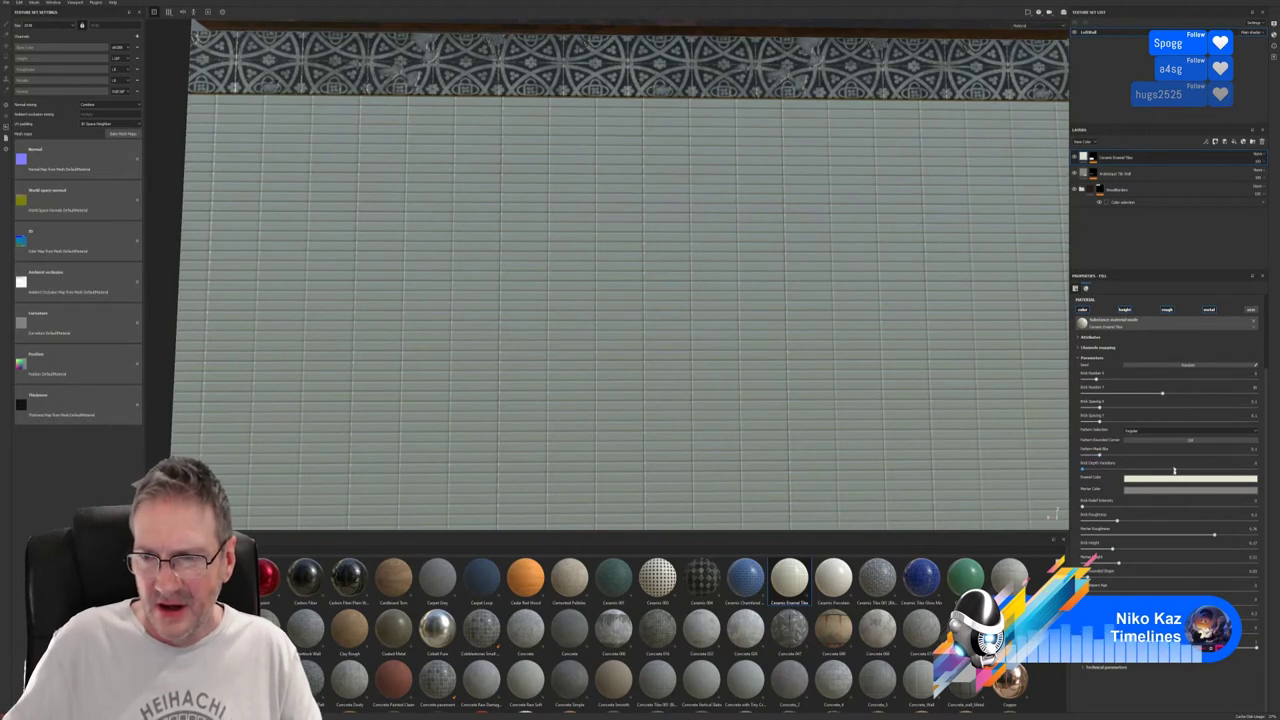
pyautogui.scroll(3, 1173, 474)
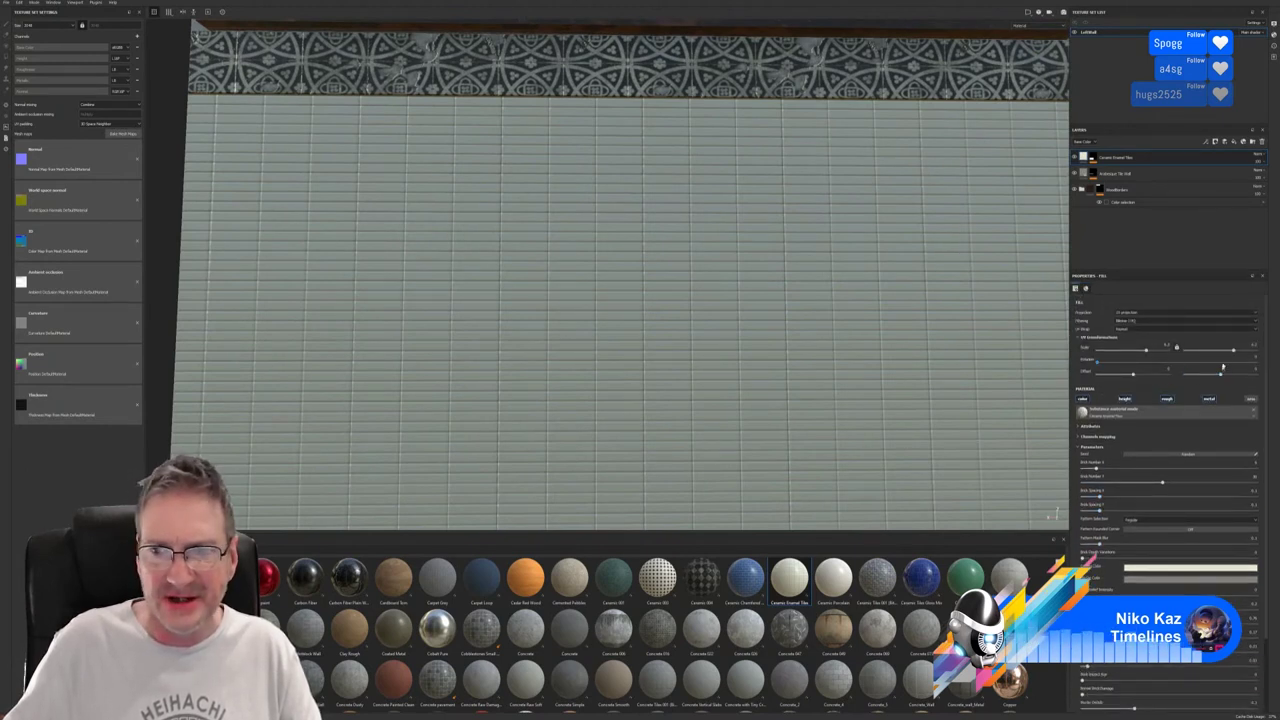
# Adjust both UV Scale values into taller brick-like rows, then drop Ceramic Tiles onto the wall.
pyautogui.moveTo(1233, 351); pyautogui.dragTo(1228, 350)
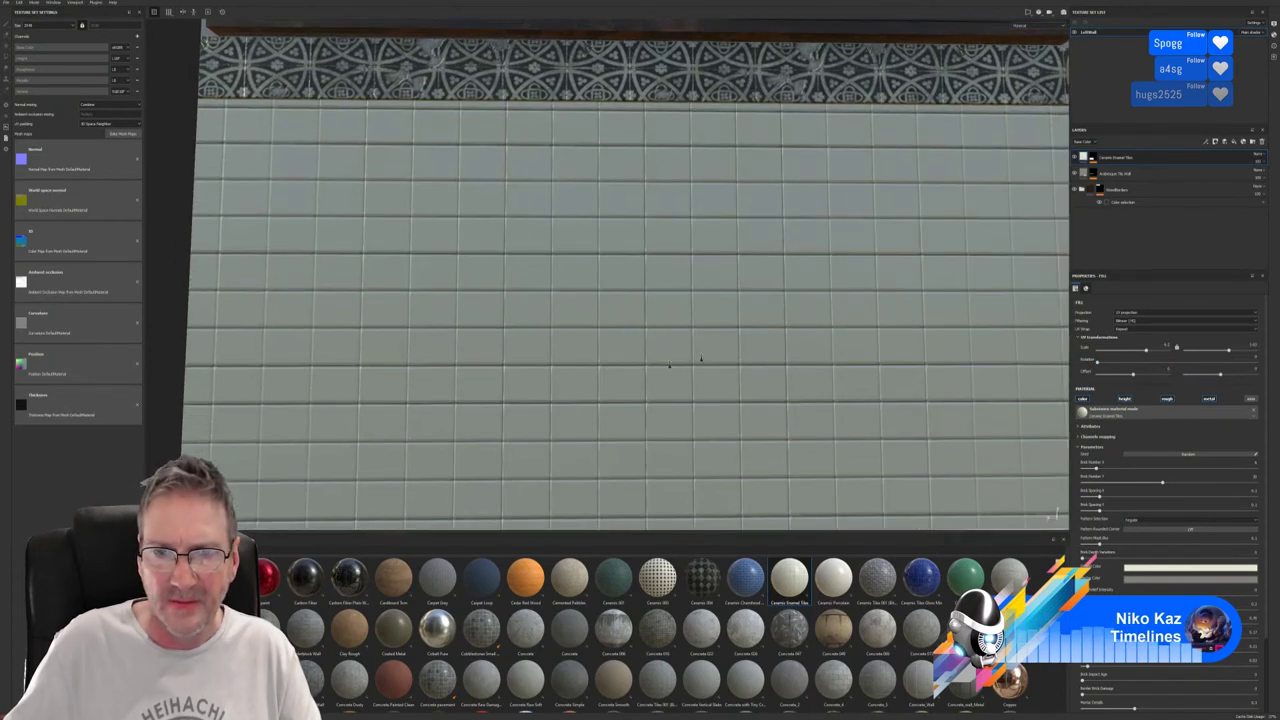
pyautogui.scroll(-5, 669, 365)
pyautogui.keyDown('alt'); pyautogui.moveTo(669, 365); pyautogui.dragTo(557, 415); pyautogui.keyUp('alt')
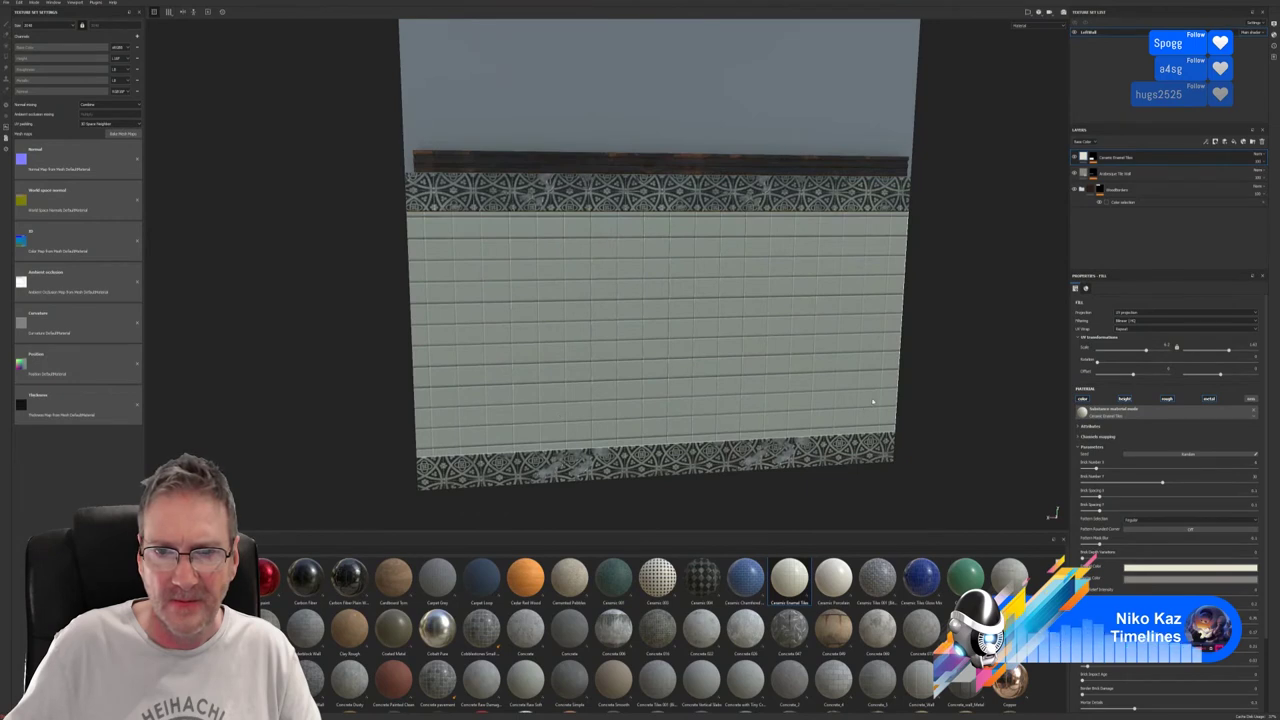
pyautogui.keyDown('alt'); pyautogui.moveTo(828, 377); pyautogui.dragTo(814, 351); pyautogui.keyUp('alt')
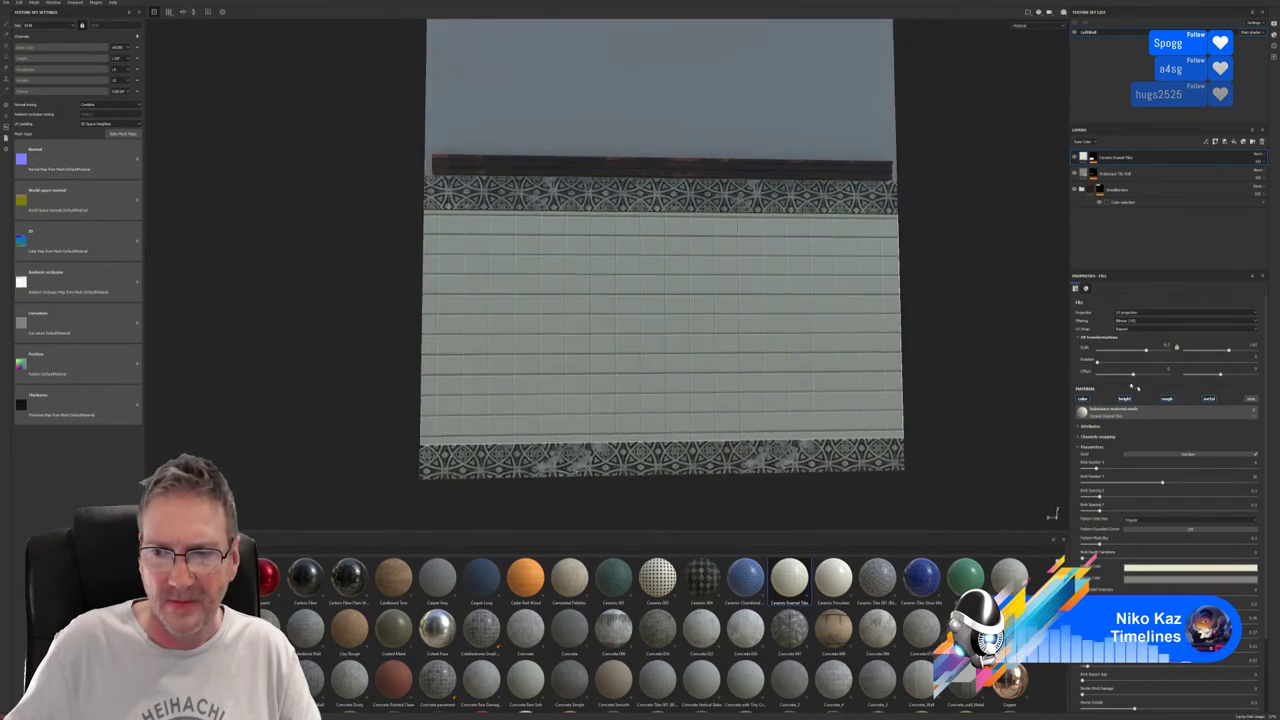
pyautogui.moveTo(1147, 352); pyautogui.dragTo(1149, 352)
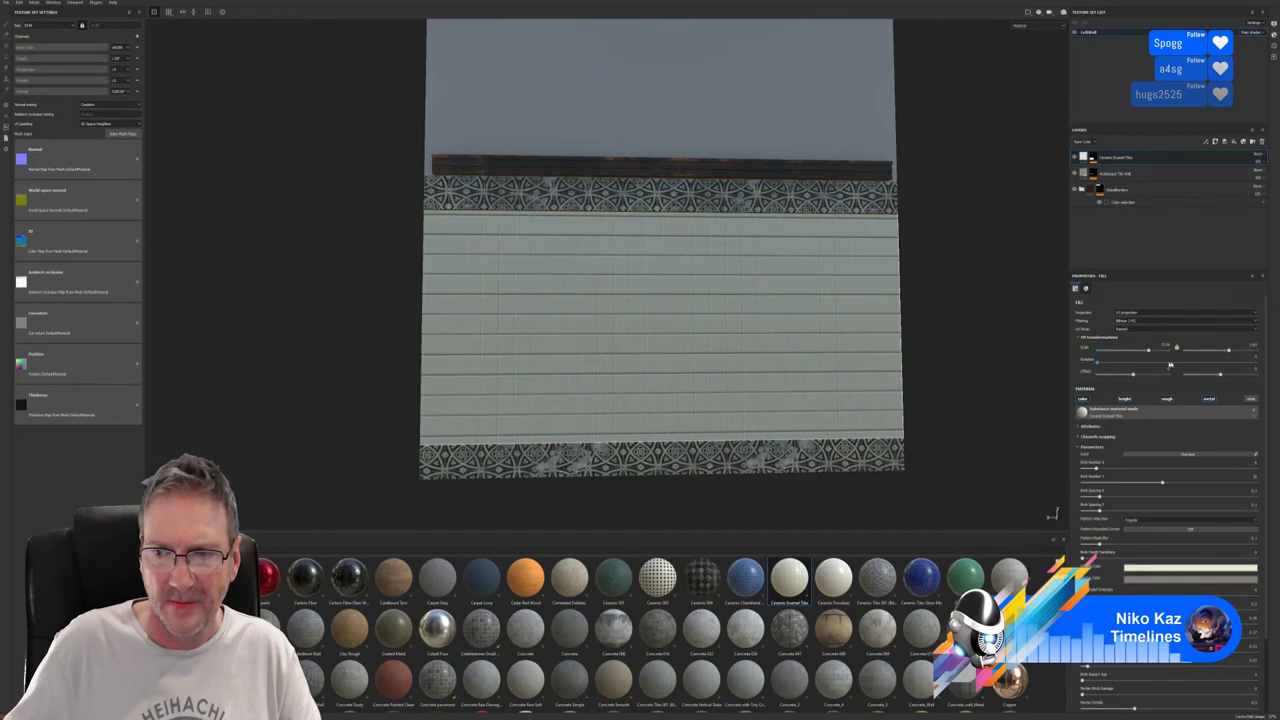
pyautogui.moveTo(1228, 352); pyautogui.dragTo(1229, 352)
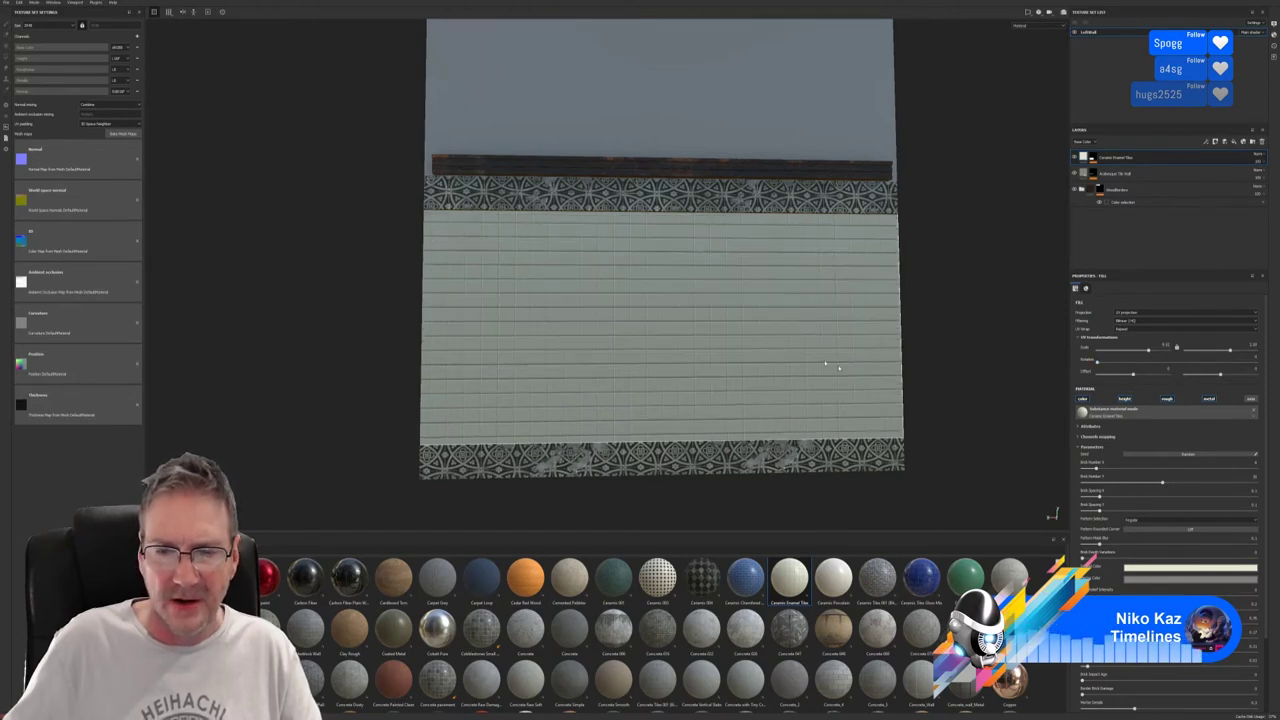
pyautogui.keyDown('alt'); pyautogui.moveTo(826, 363); pyautogui.dragTo(789, 329); pyautogui.keyUp('alt')
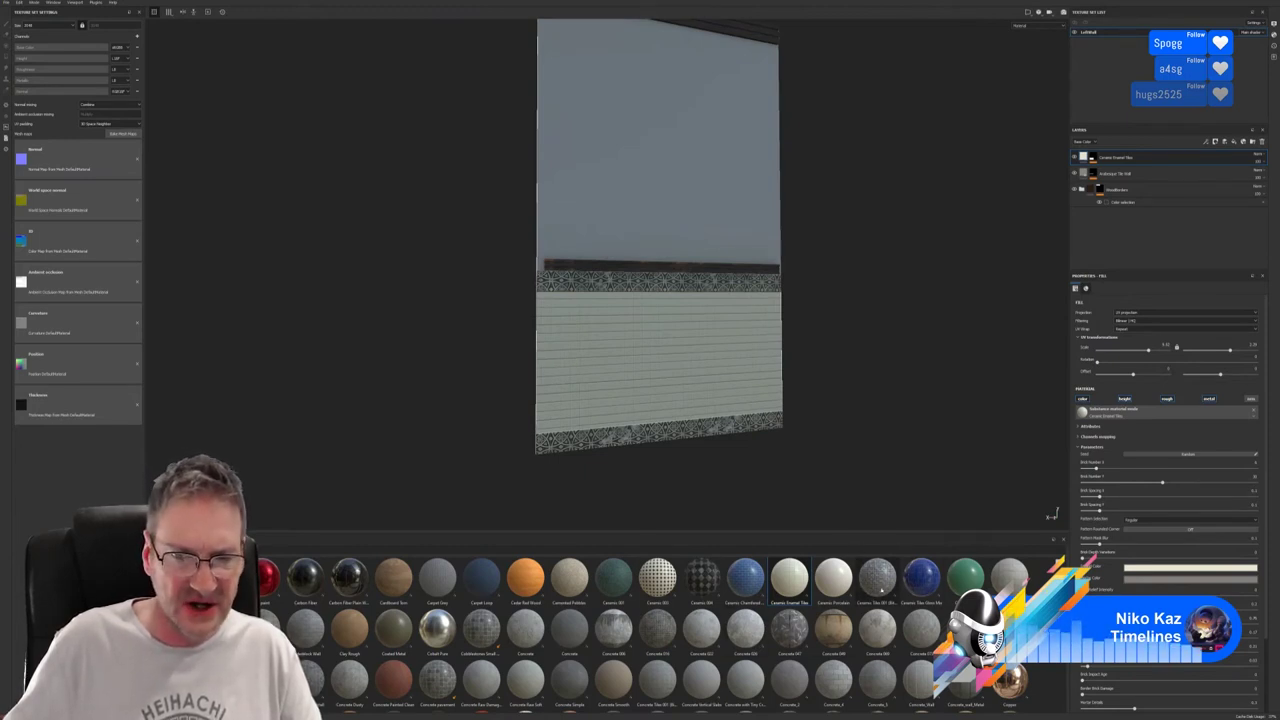
pyautogui.moveTo(880, 578)
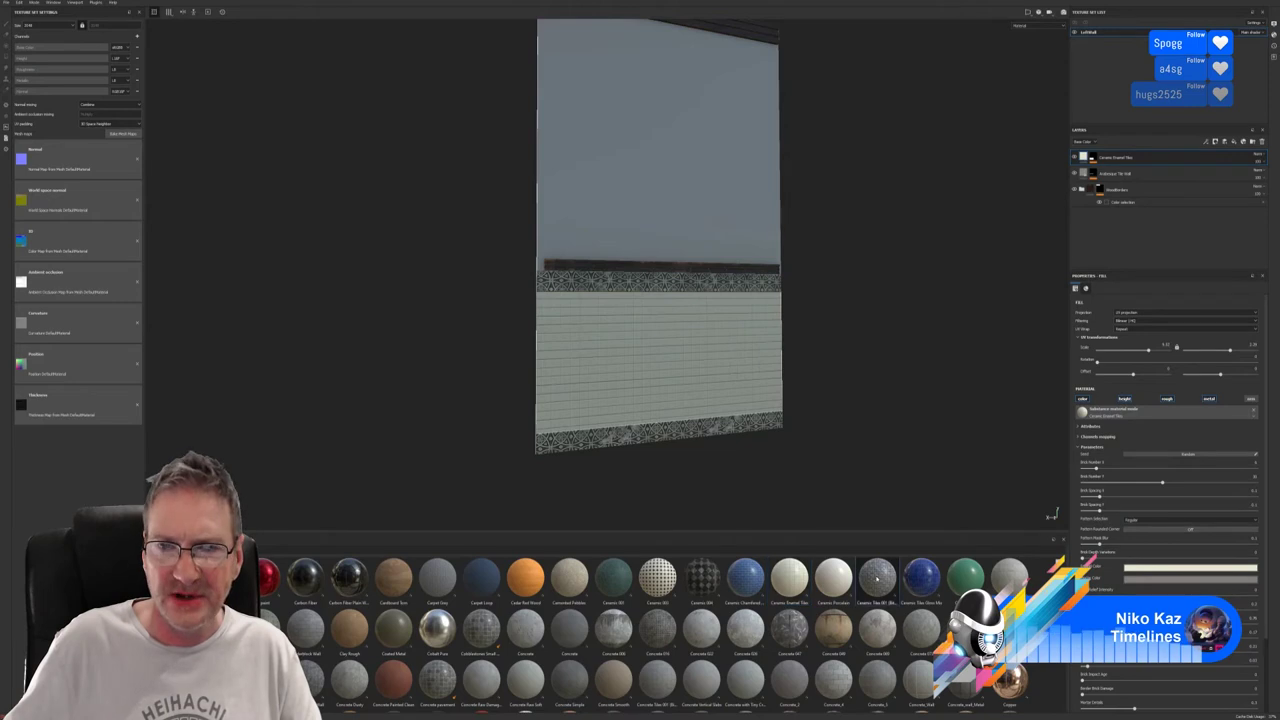
pyautogui.moveTo(877, 578); pyautogui.dragTo(728, 386)
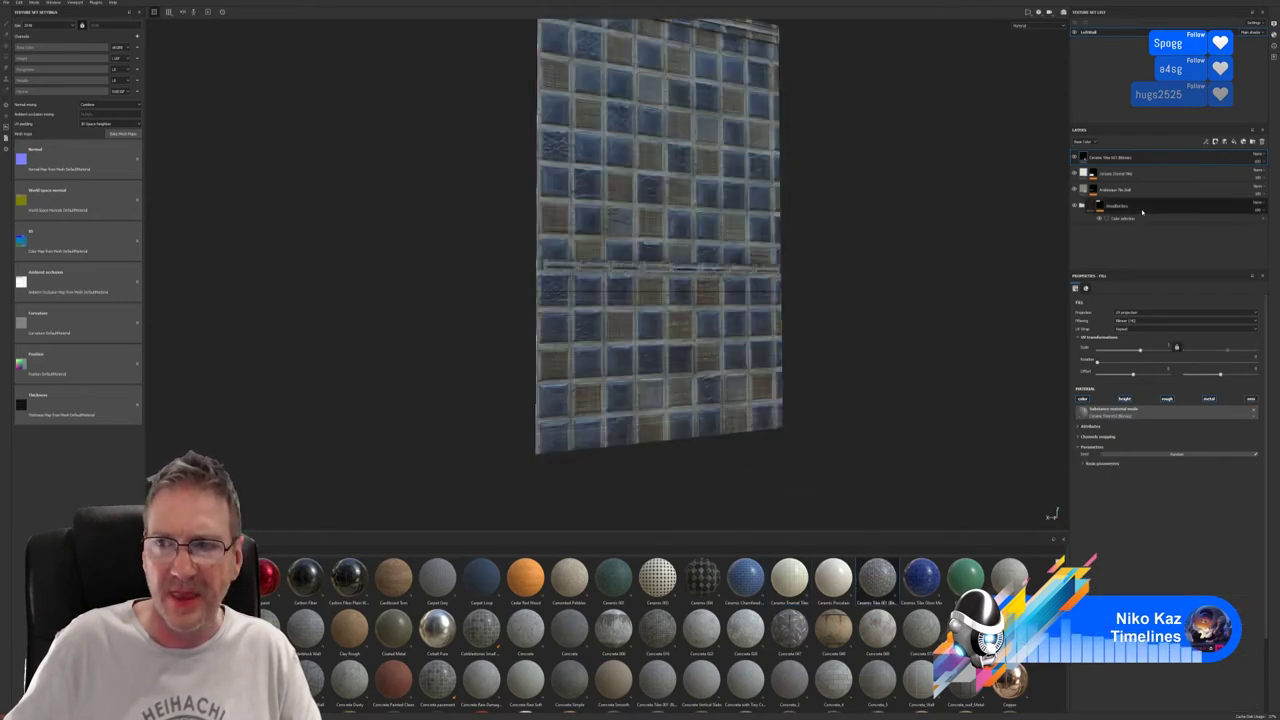
# Color-select mask the new Ceramic Tiles layer to the grey lower wall and shrink it to a mosaic.
pyautogui.rightClick(1173, 158)
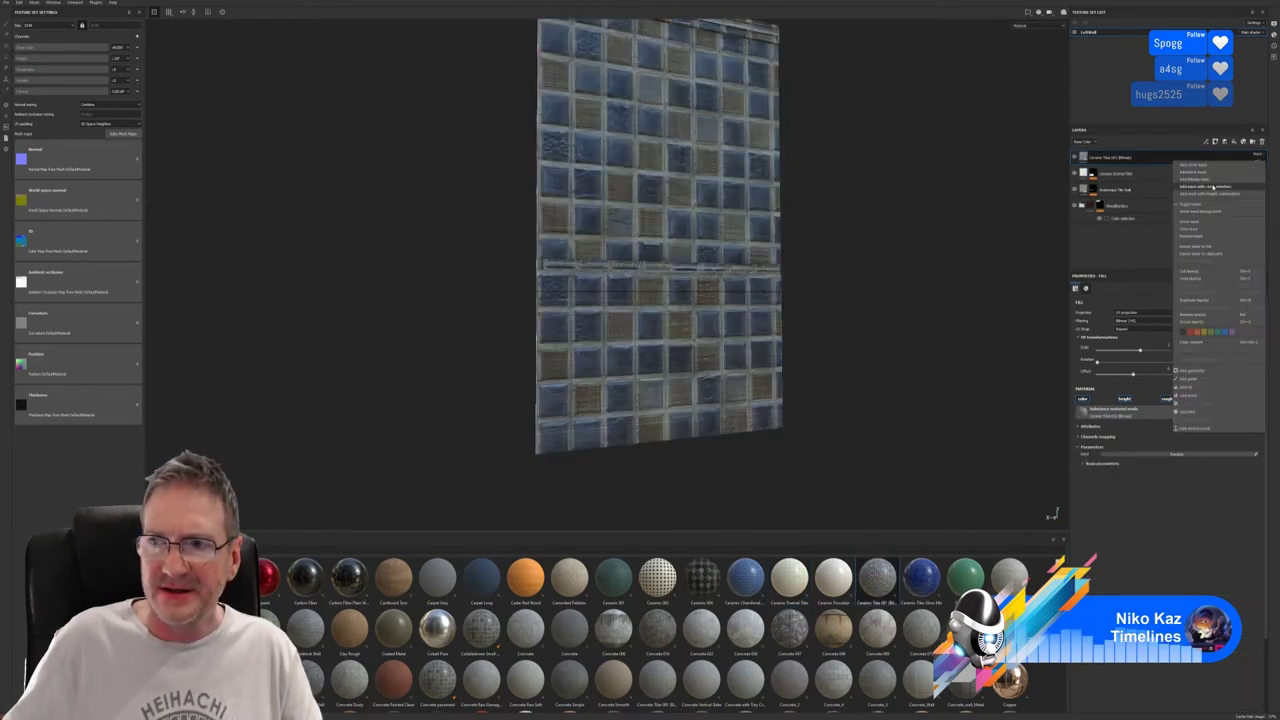
pyautogui.click(1195, 186)
pyautogui.click(1250, 357)
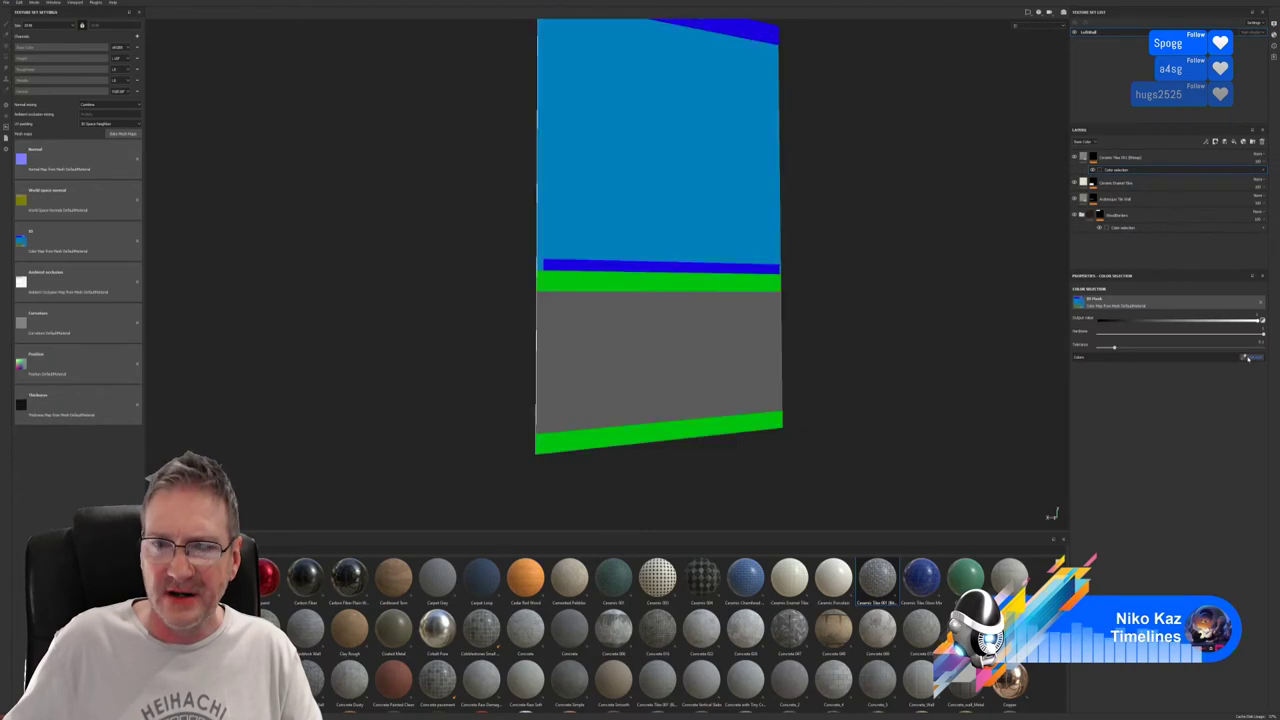
pyautogui.click(723, 354)
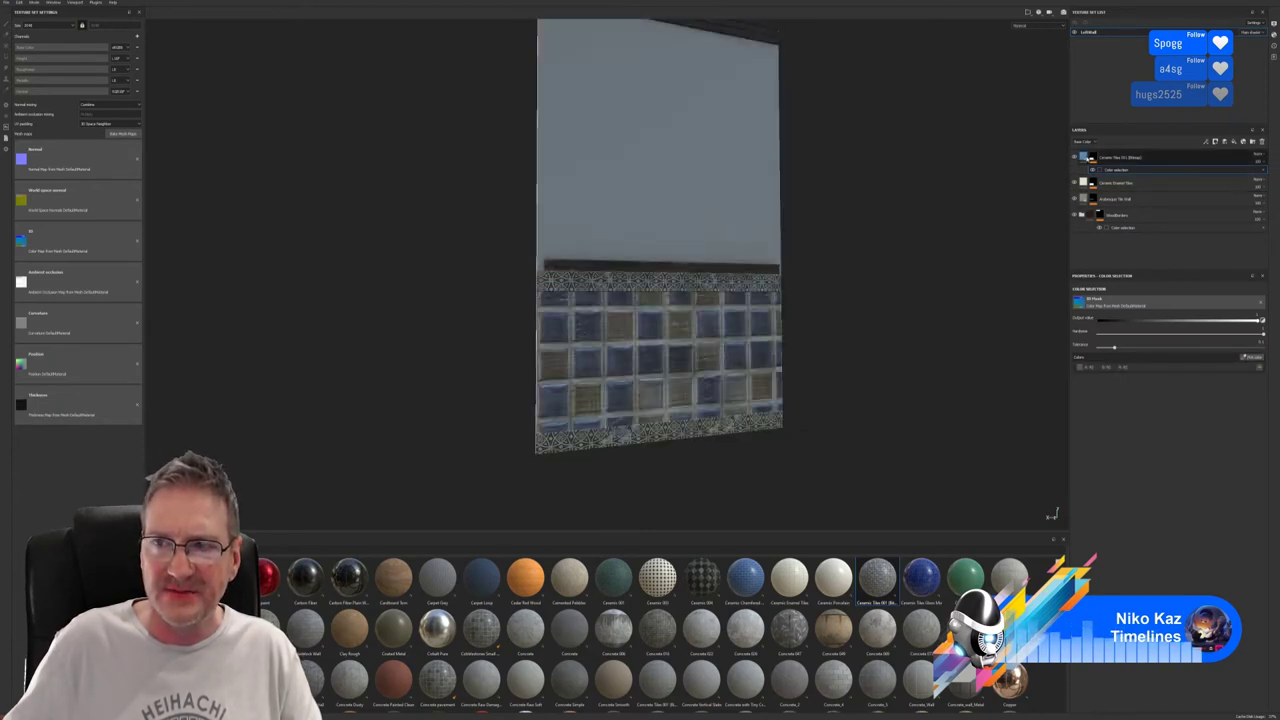
pyautogui.click(1120, 158)
pyautogui.moveTo(1143, 352); pyautogui.dragTo(1146, 350)
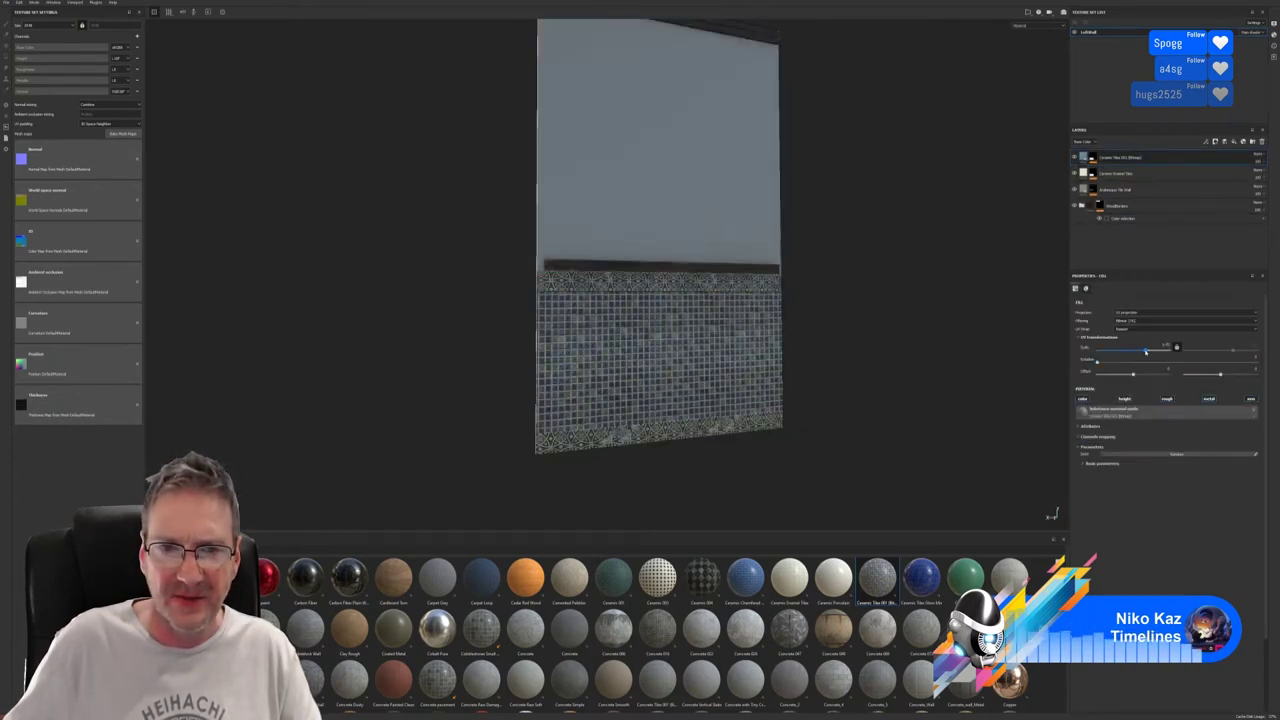
pyautogui.moveTo(840, 370)
pyautogui.keyDown('alt'); pyautogui.mouseDown()
pyautogui.moveTo(867, 368)
pyautogui.moveTo(839, 362)
pyautogui.mouseUp(); pyautogui.keyUp('alt')
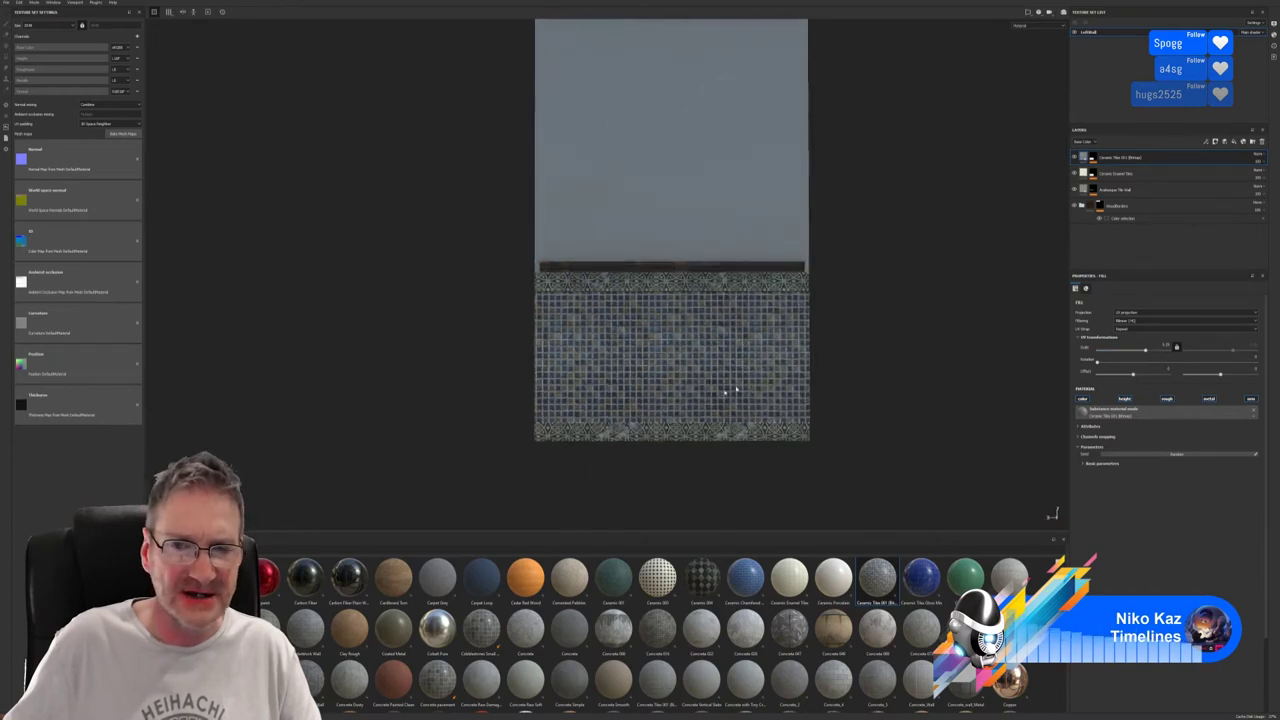
pyautogui.keyDown('alt'); pyautogui.moveTo(641, 345); pyautogui.dragTo(929, 338, button='right'); pyautogui.keyUp('alt')
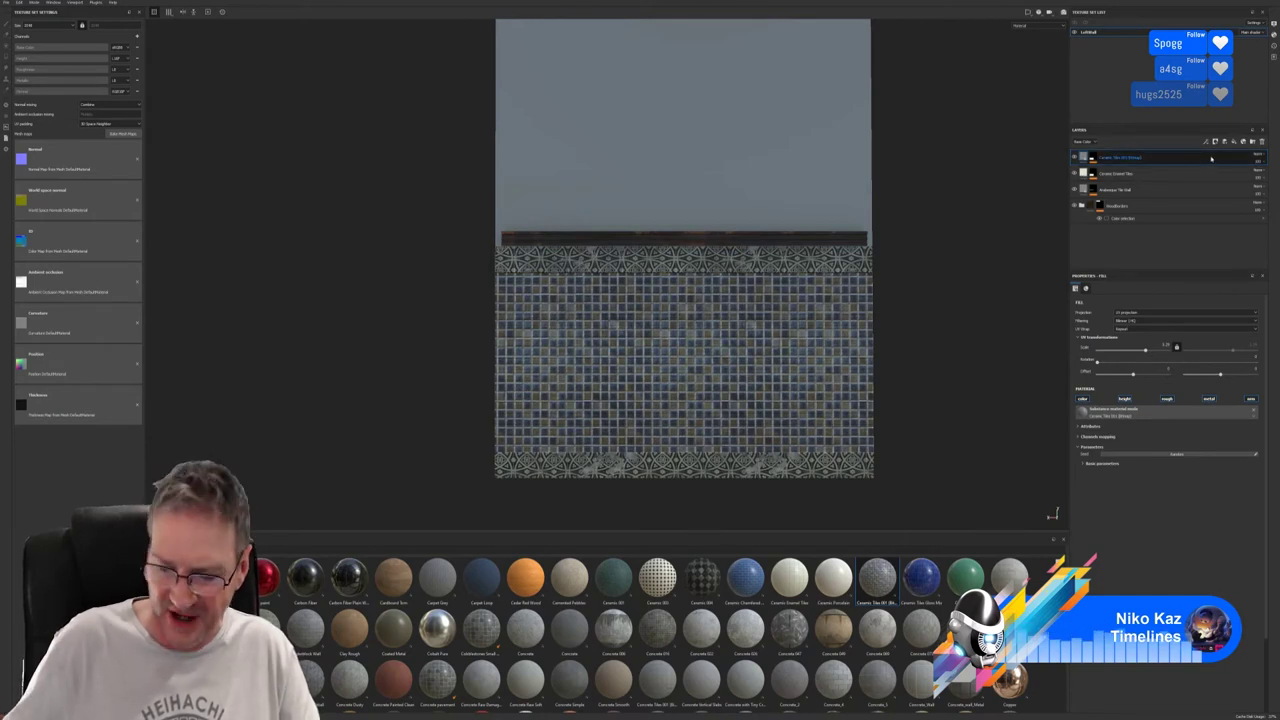
pyautogui.press('Delete')
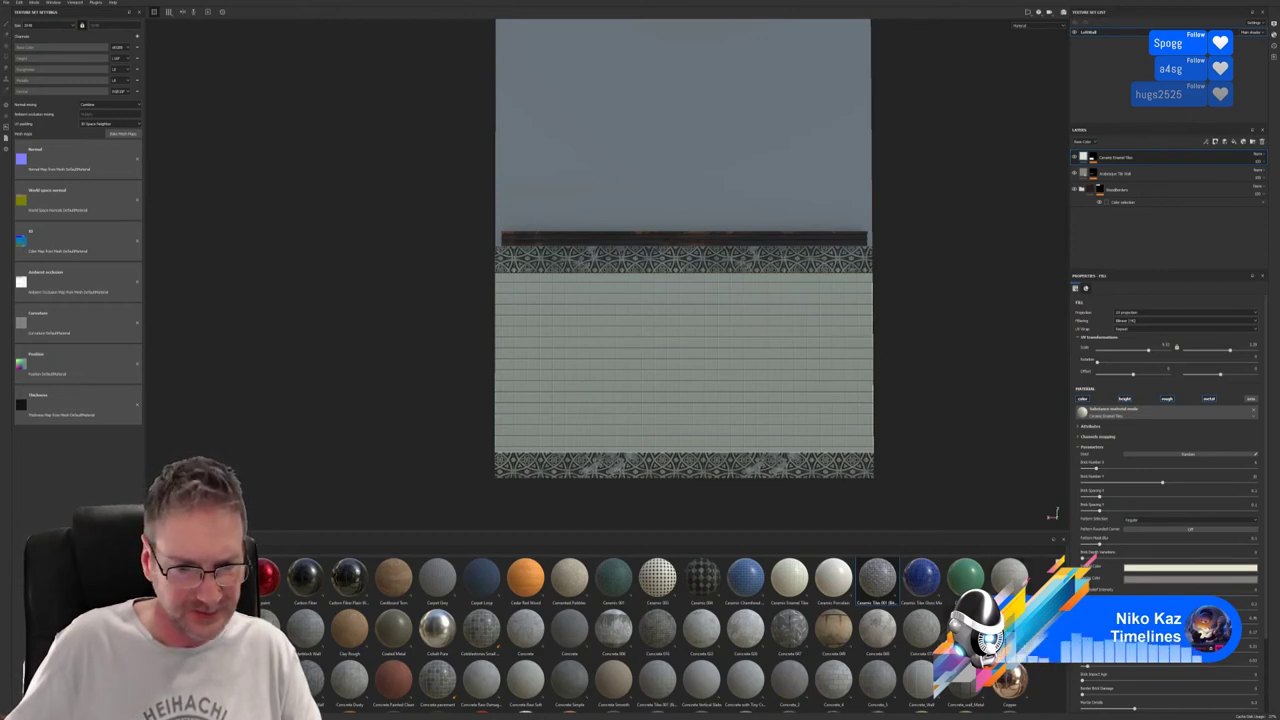
pyautogui.moveTo(484, 632)
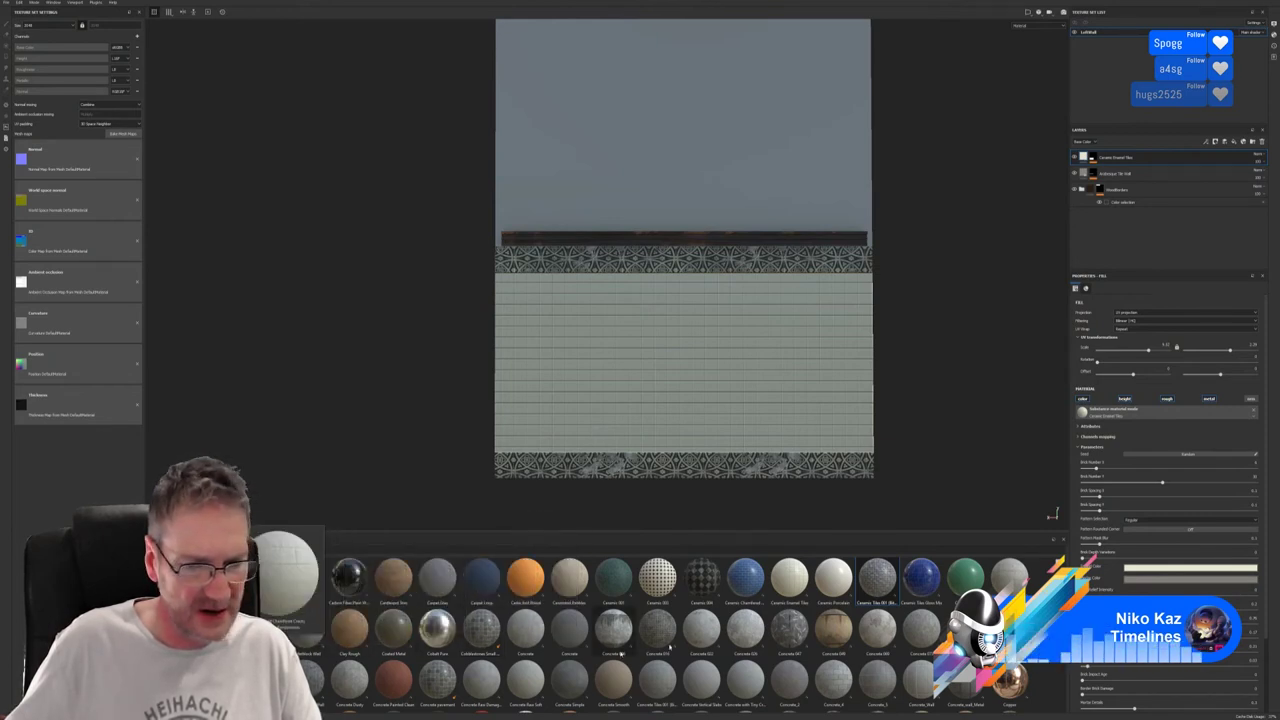
pyautogui.scroll(-5, 790, 636)
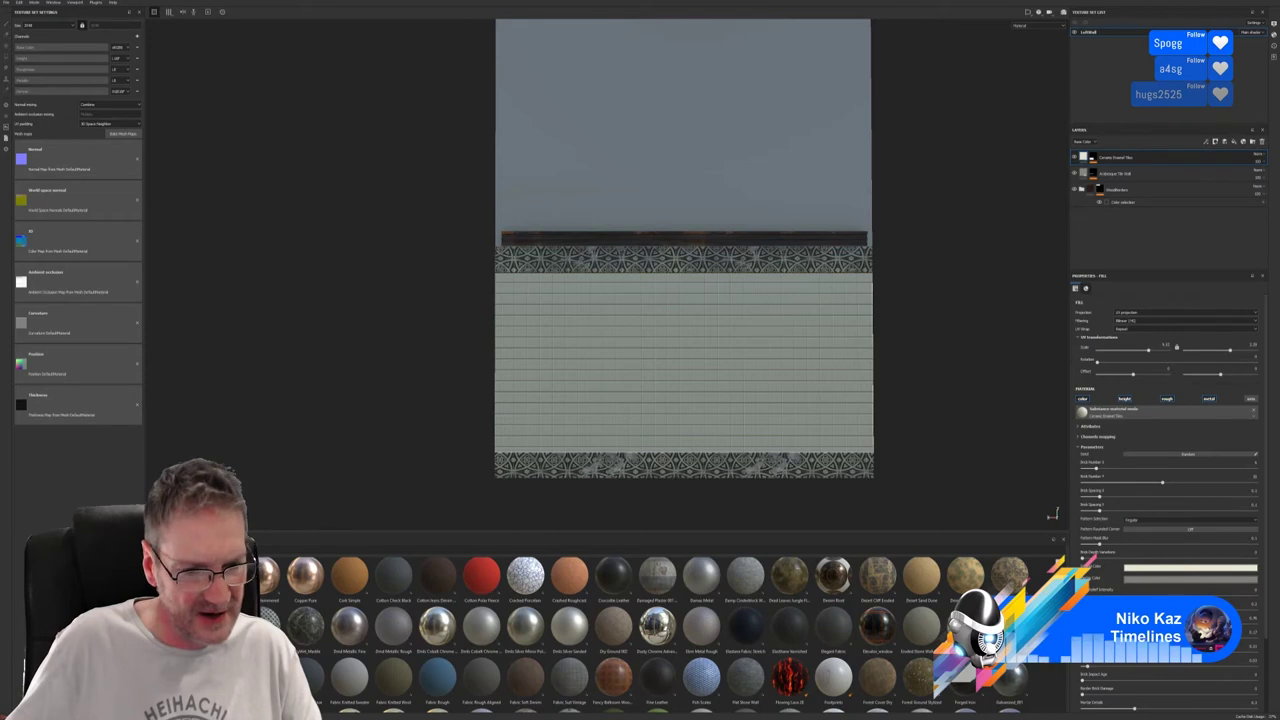
pyautogui.scroll(-3, 640, 630)
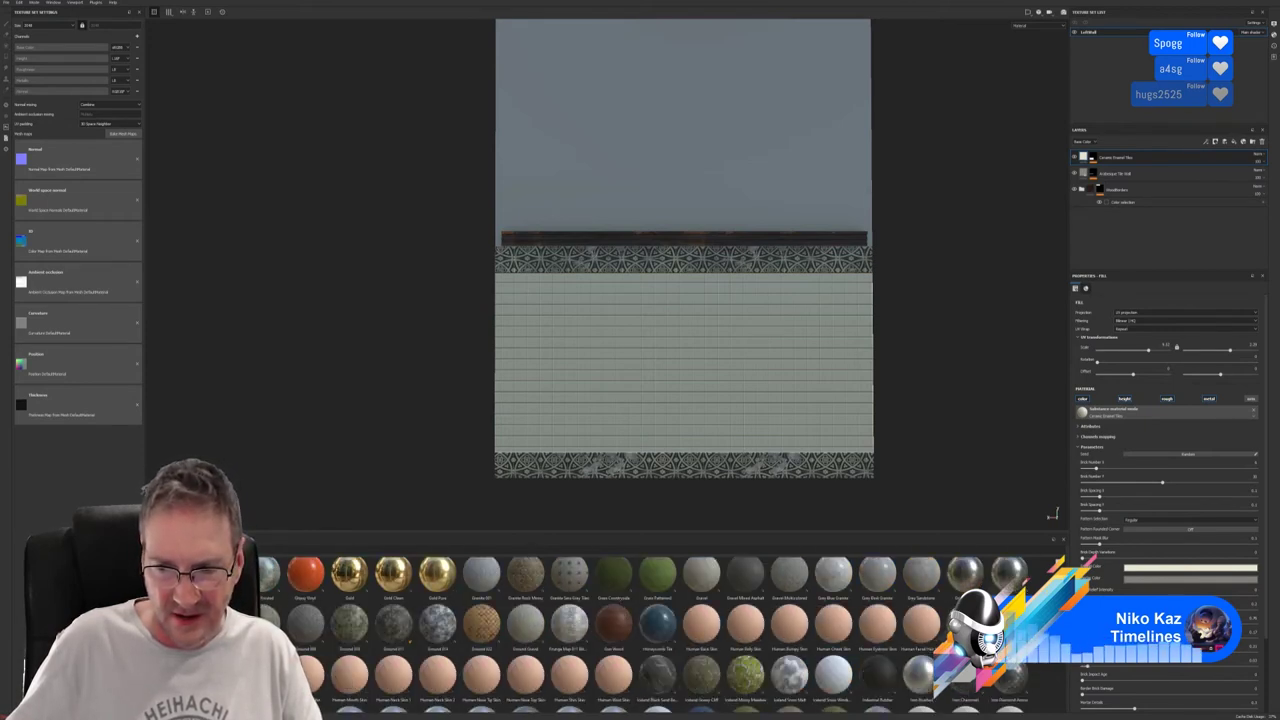
pyautogui.scroll(-2, 640, 630)
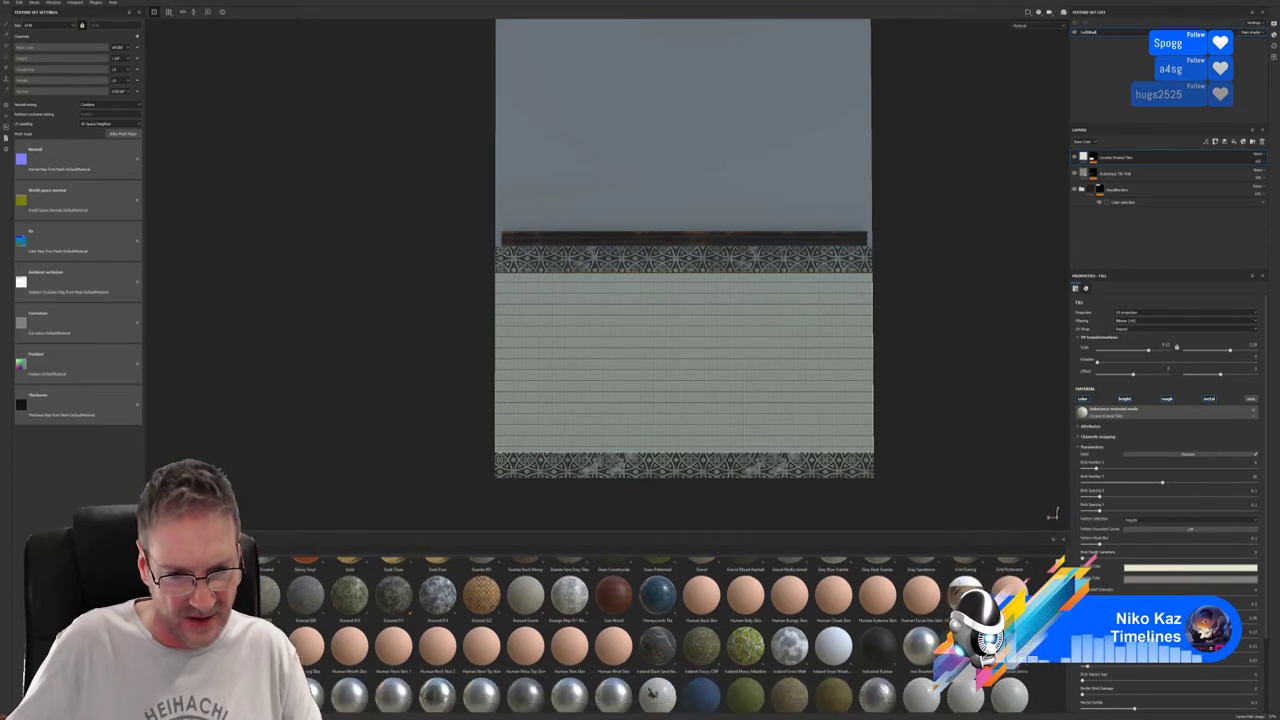
pyautogui.scroll(-2, 640, 630)
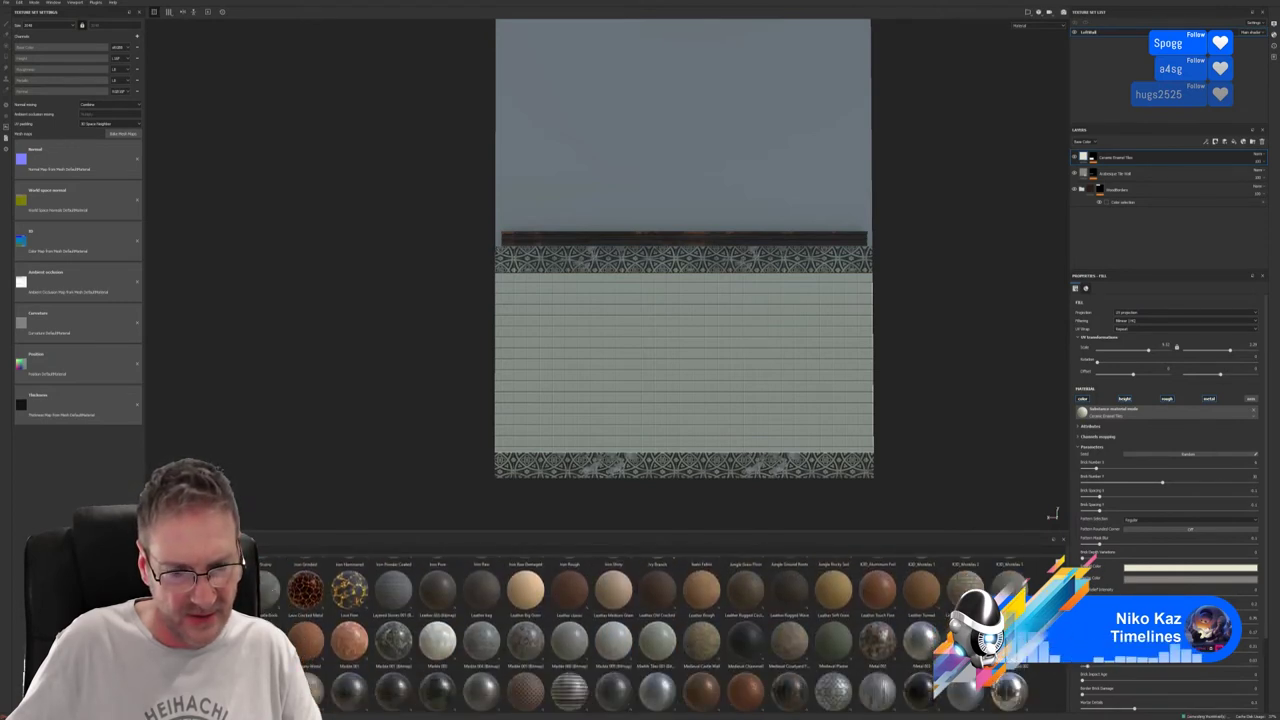
pyautogui.scroll(-2, 640, 630)
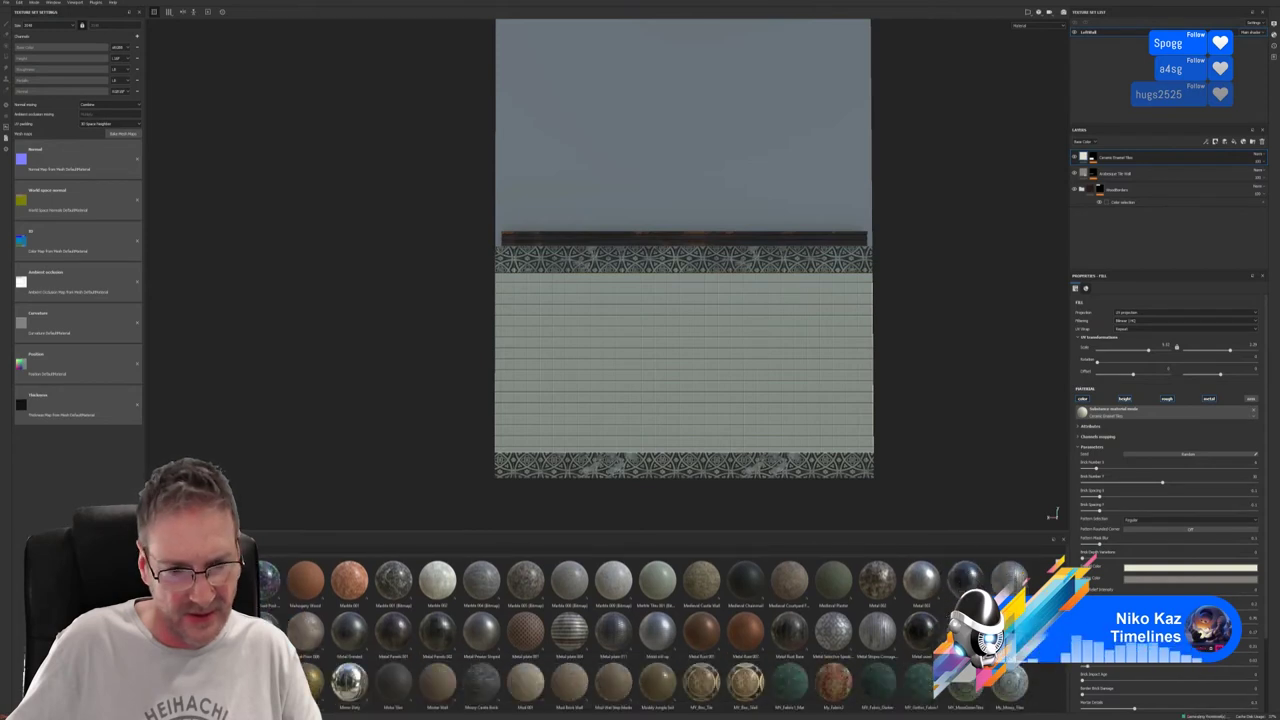
pyautogui.scroll(-2, 640, 630)
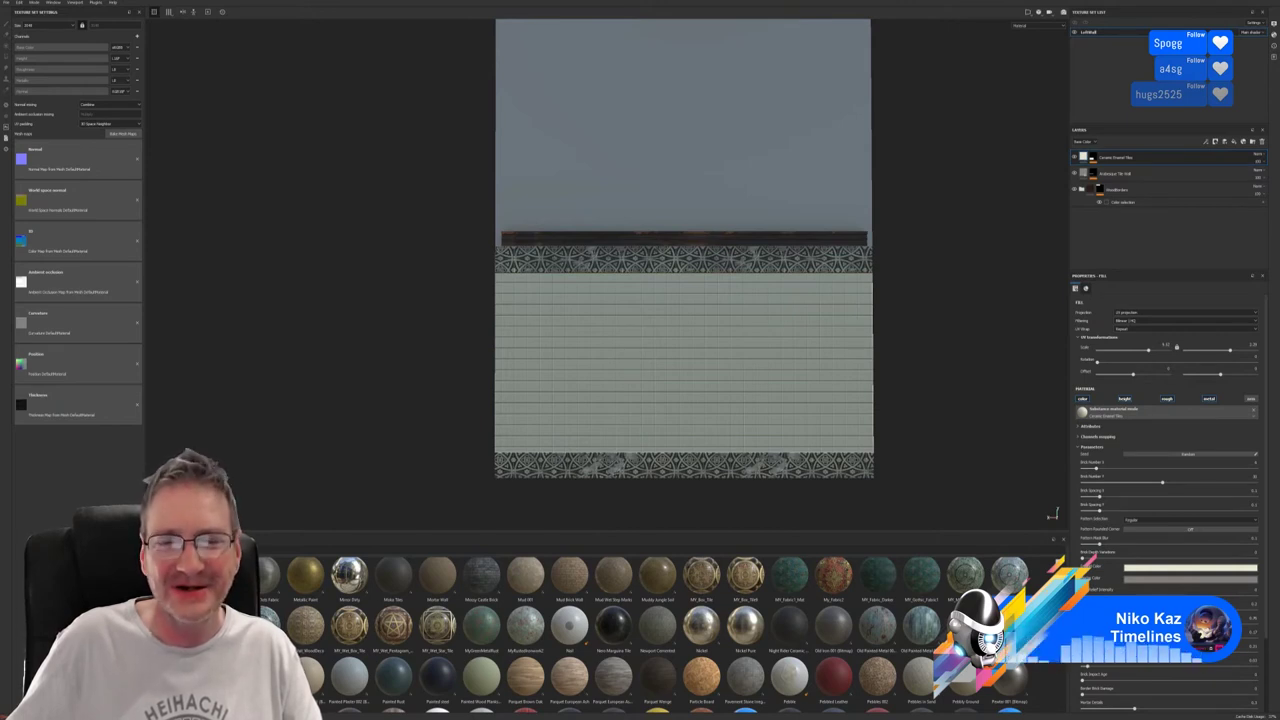
pyautogui.scroll(-1, 640, 630)
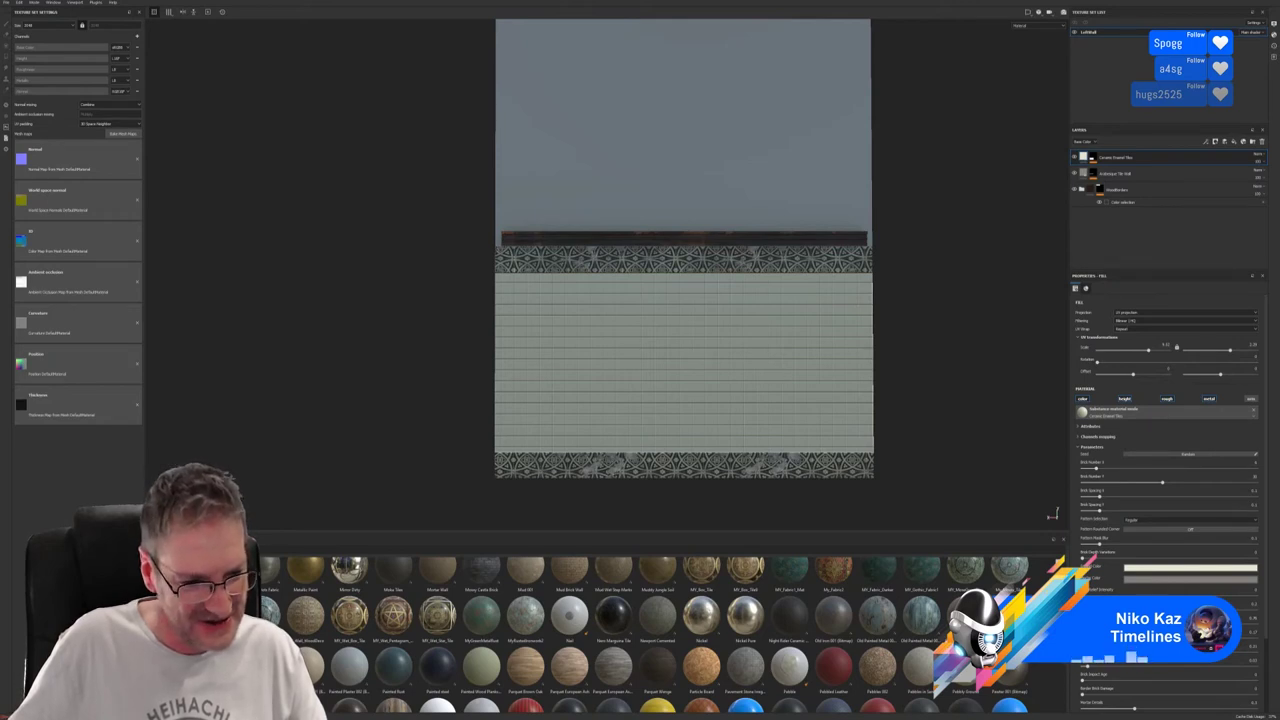
pyautogui.scroll(-1, 660, 635)
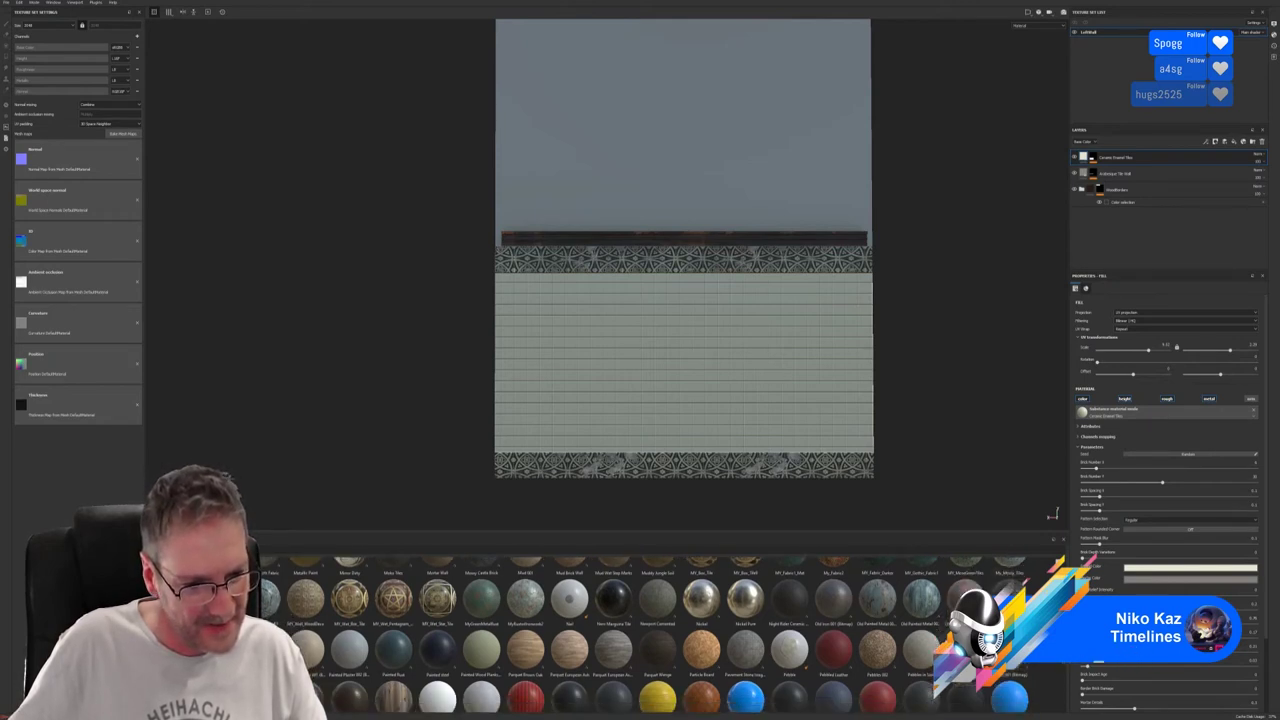
pyautogui.scroll(-3, 660, 635)
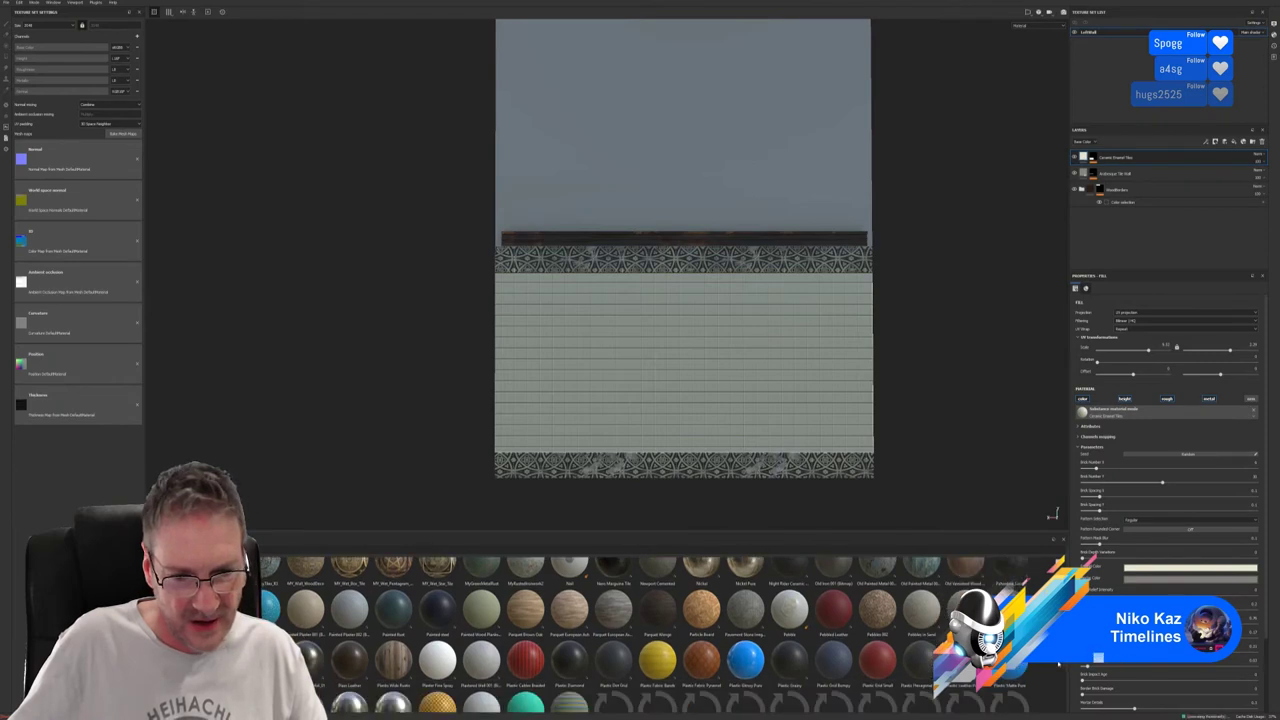
pyautogui.scroll(-2, 1057, 665)
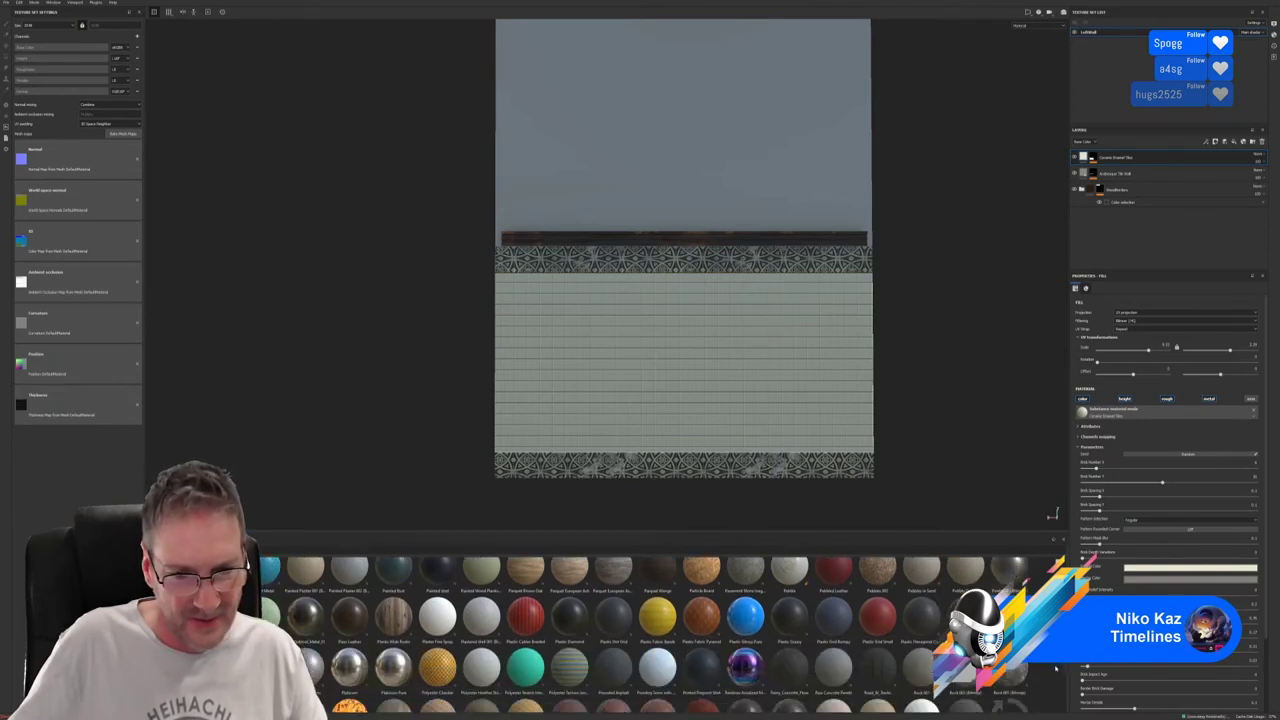
pyautogui.scroll(-1, 1058, 669)
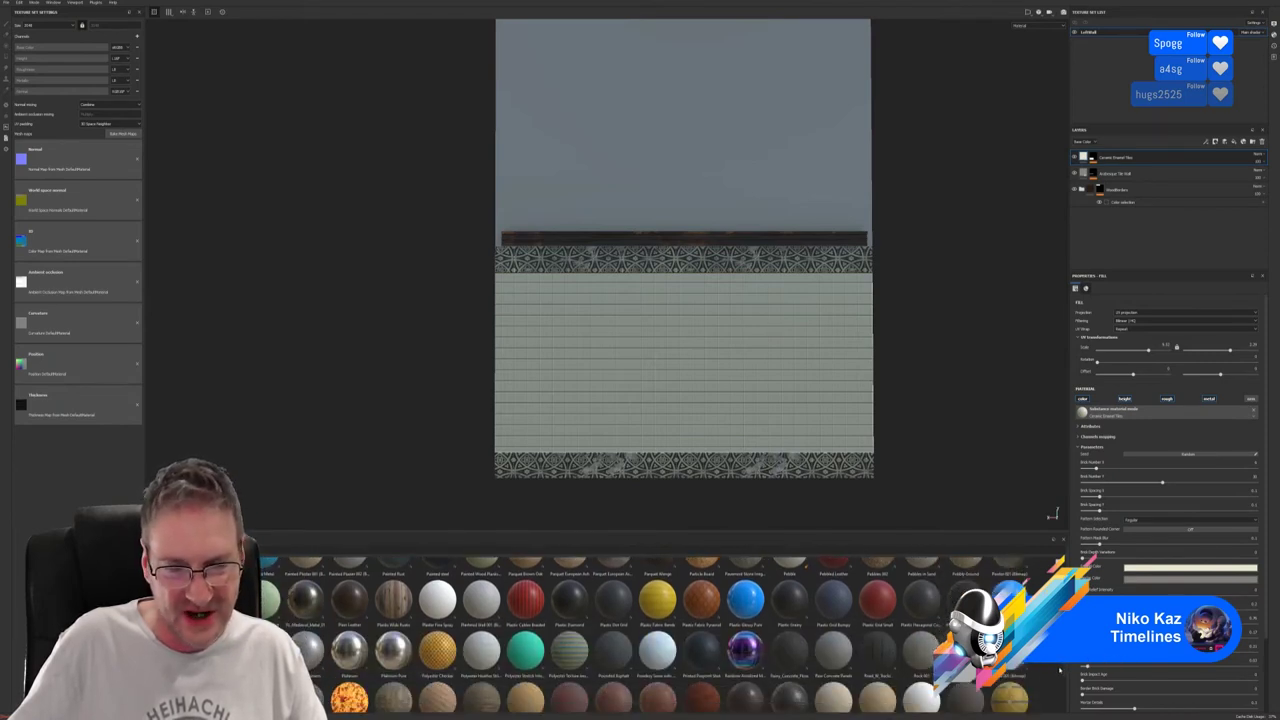
pyautogui.scroll(-2, 1059, 669)
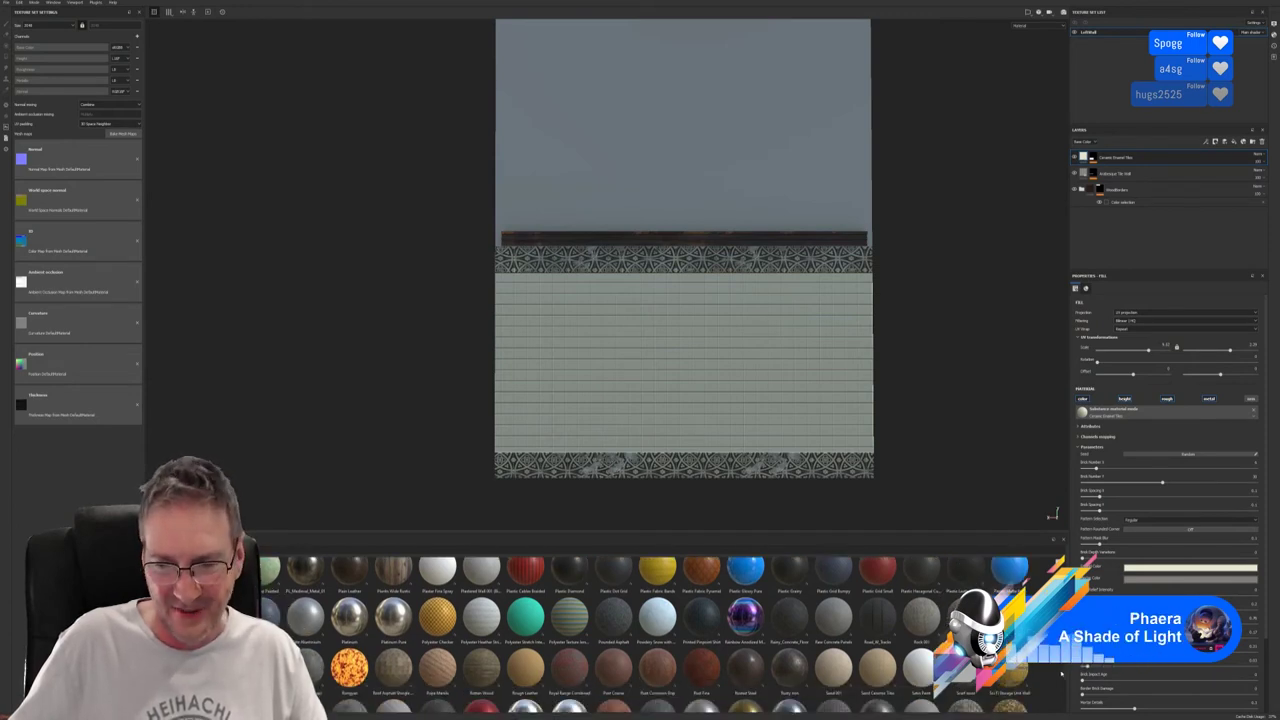
pyautogui.scroll(-4, 1060, 677)
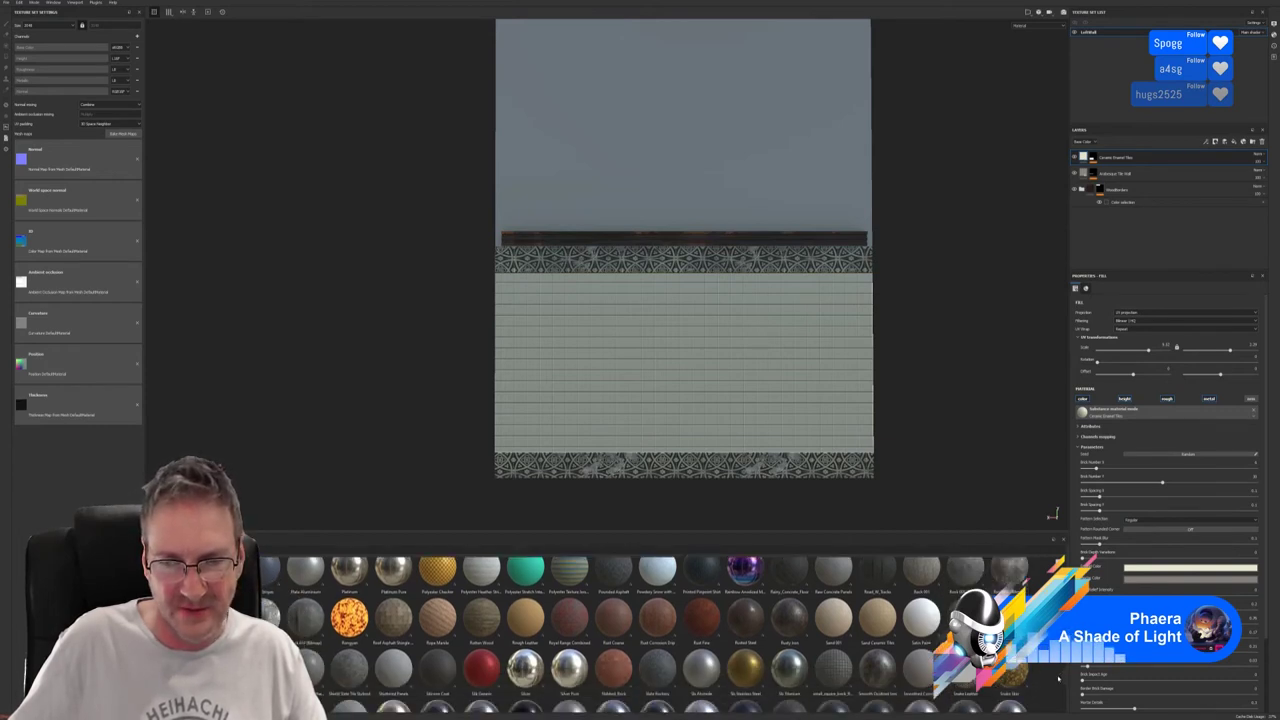
pyautogui.scroll(-3, 1060, 680)
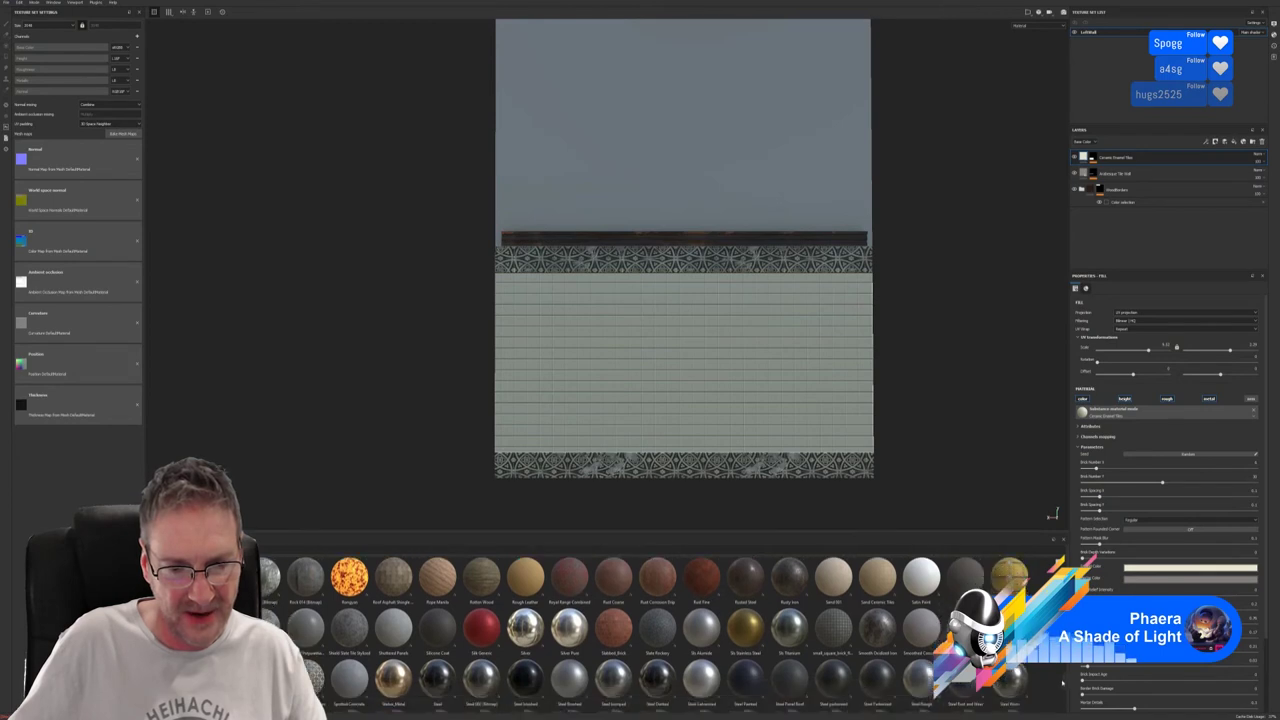
pyautogui.scroll(-2, 1062, 682)
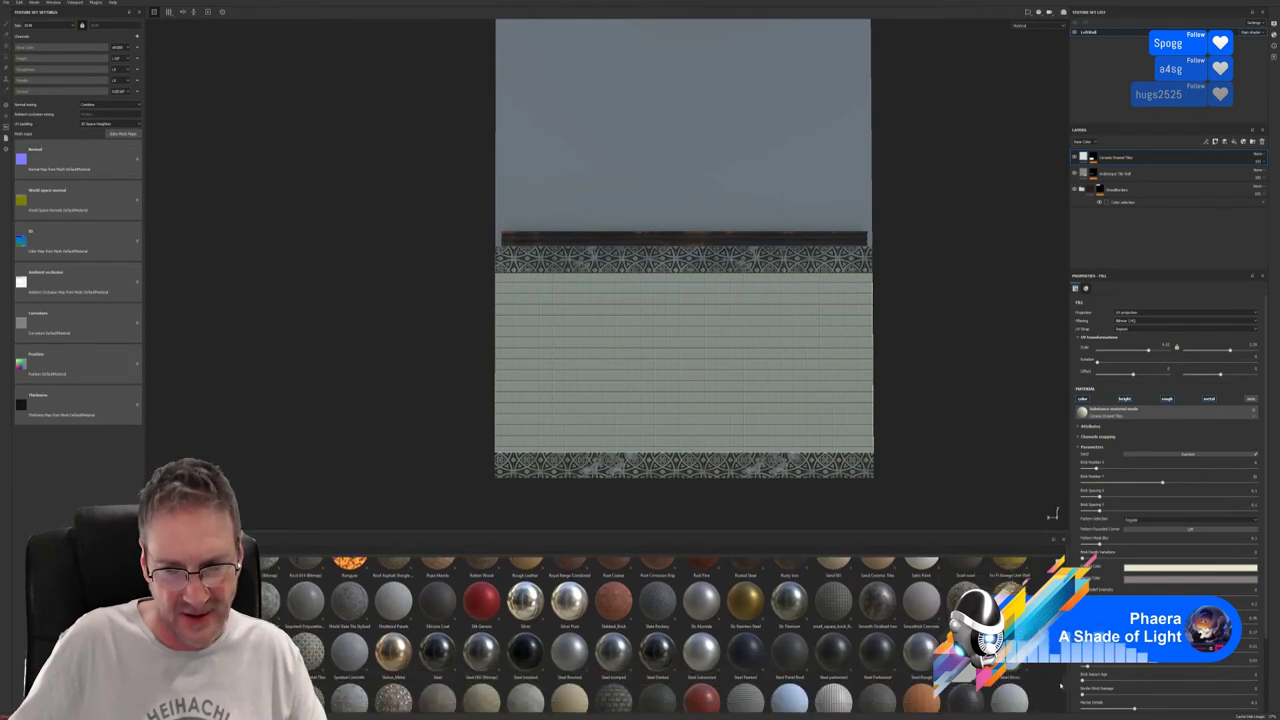
pyautogui.scroll(-1, 1061, 685)
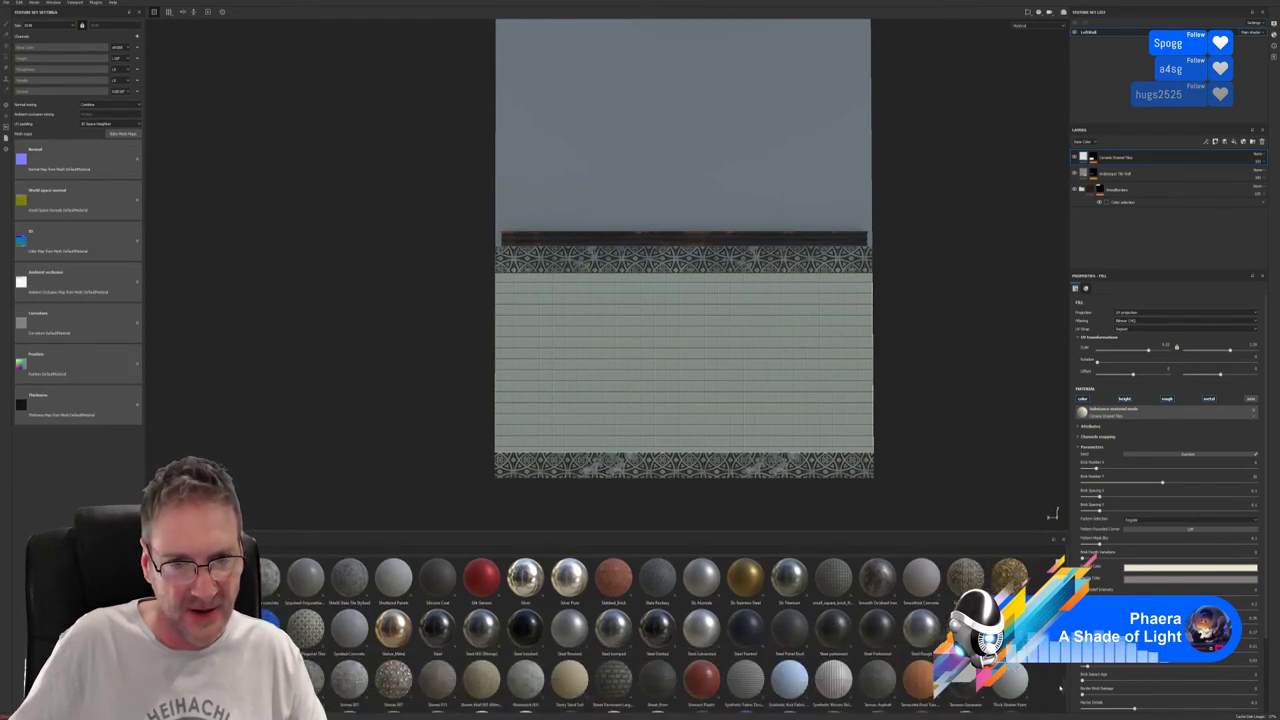
pyautogui.scroll(-2, 1060, 688)
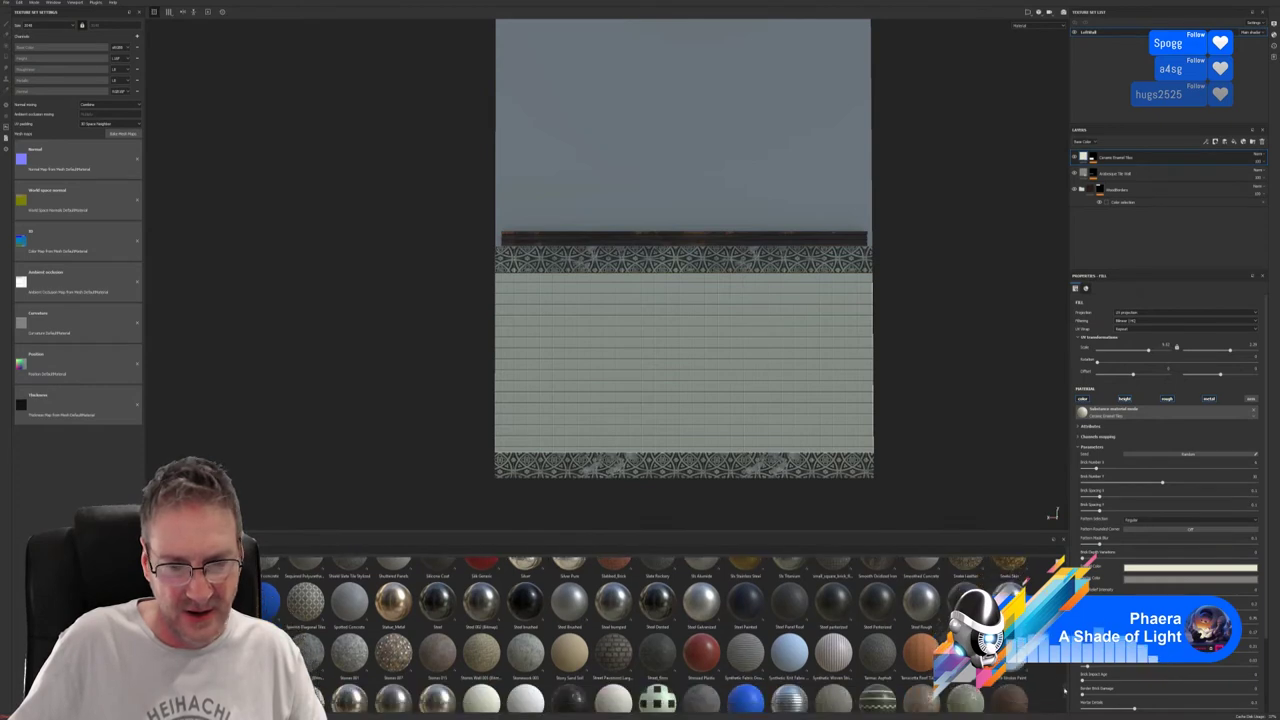
pyautogui.scroll(-1, 1068, 690)
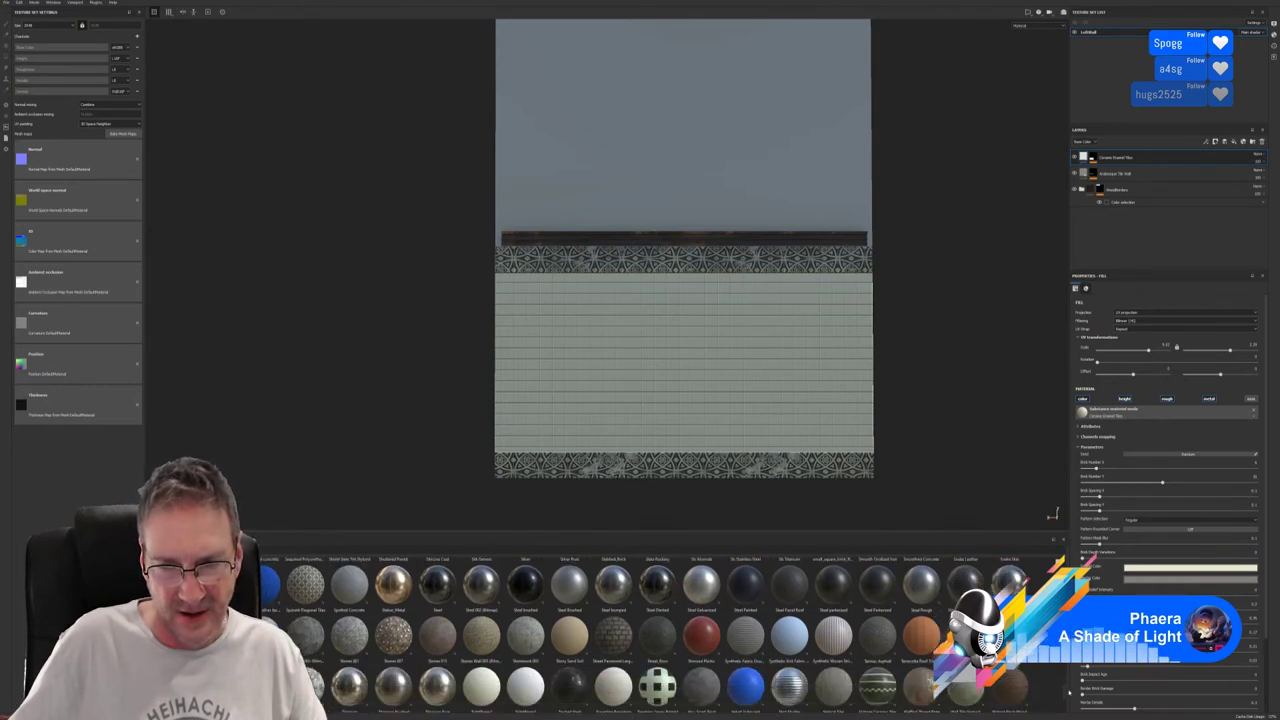
pyautogui.scroll(-1, 1068, 692)
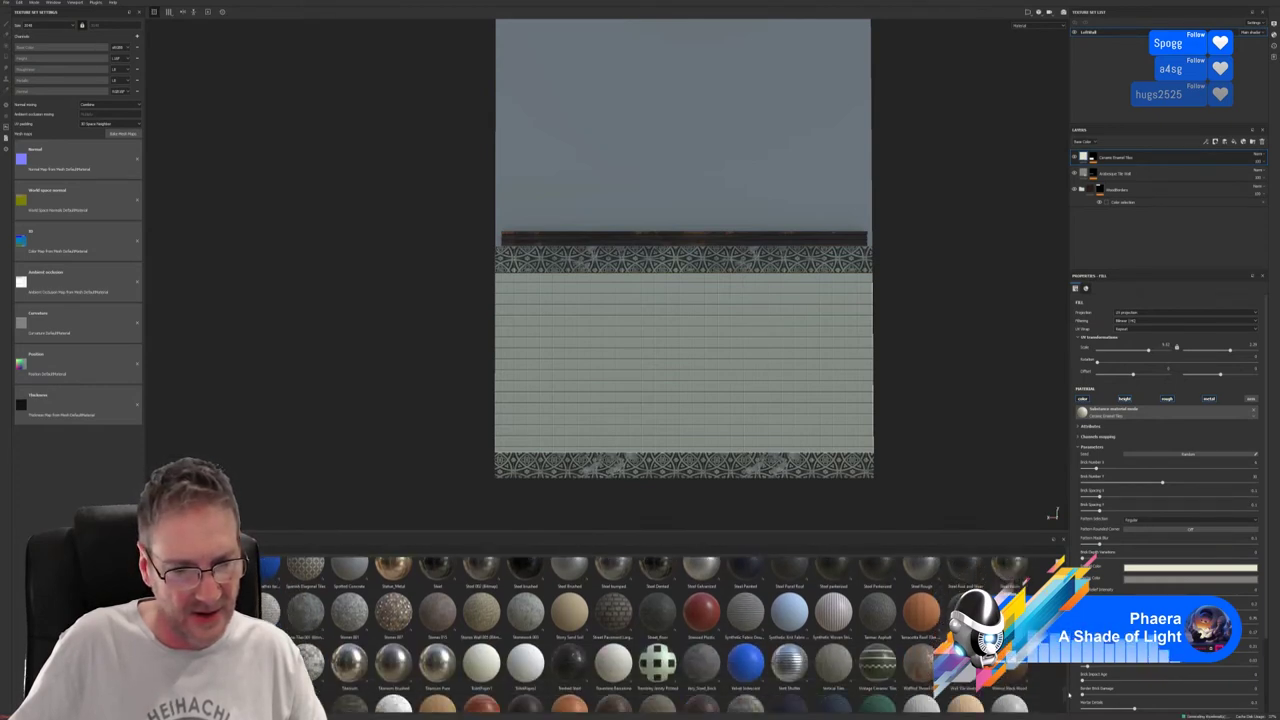
pyautogui.scroll(-2, 1072, 696)
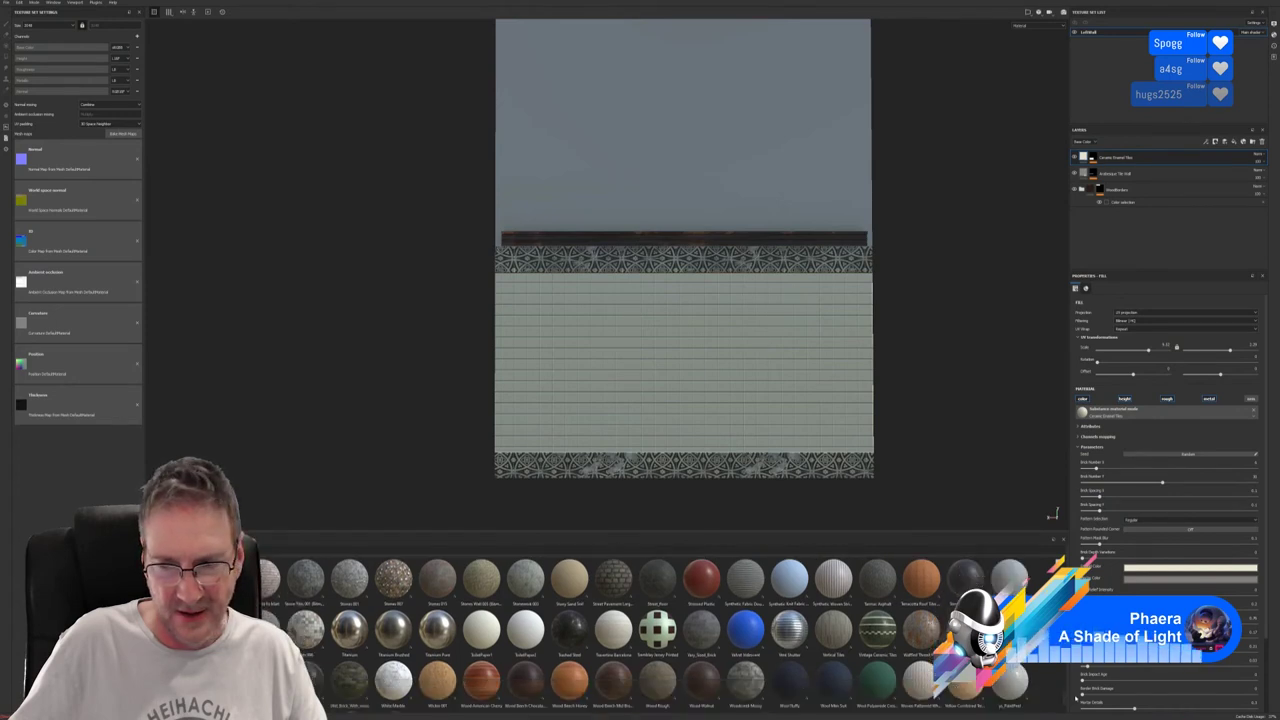
pyautogui.scroll(-2, 1077, 698)
pyautogui.scroll(-1, 1077, 698)
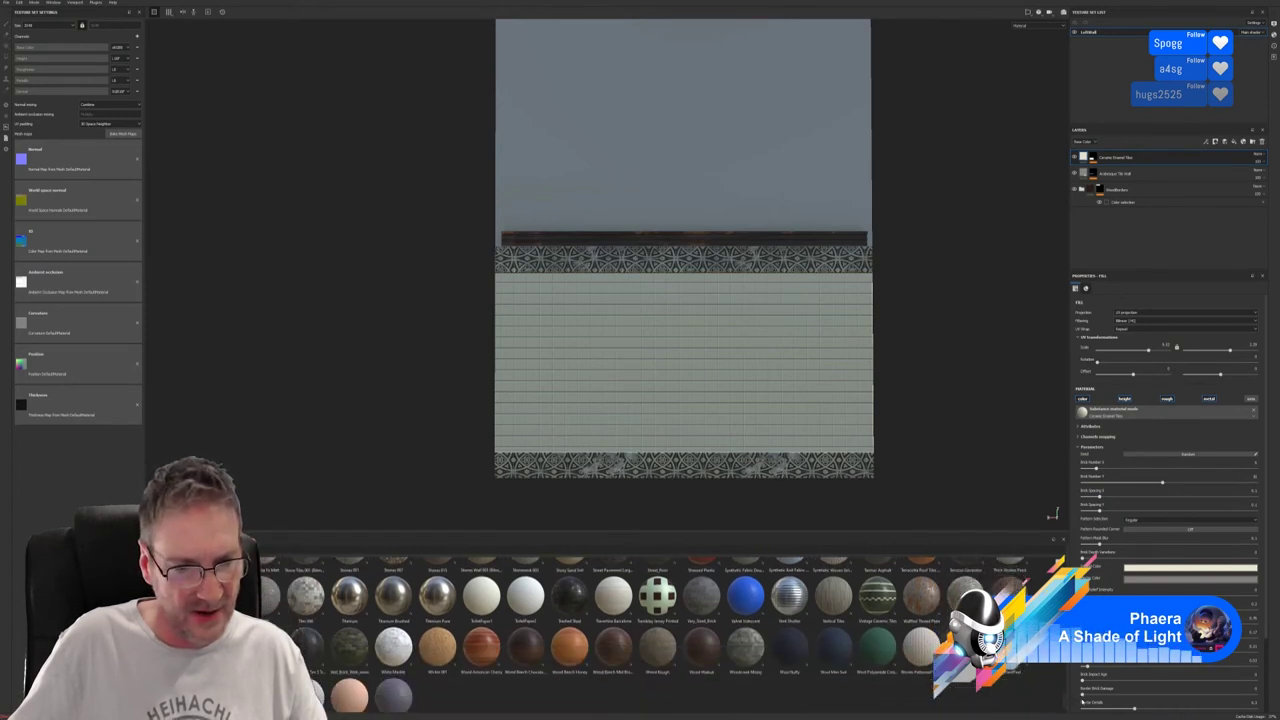
pyautogui.scroll(-1, 1082, 702)
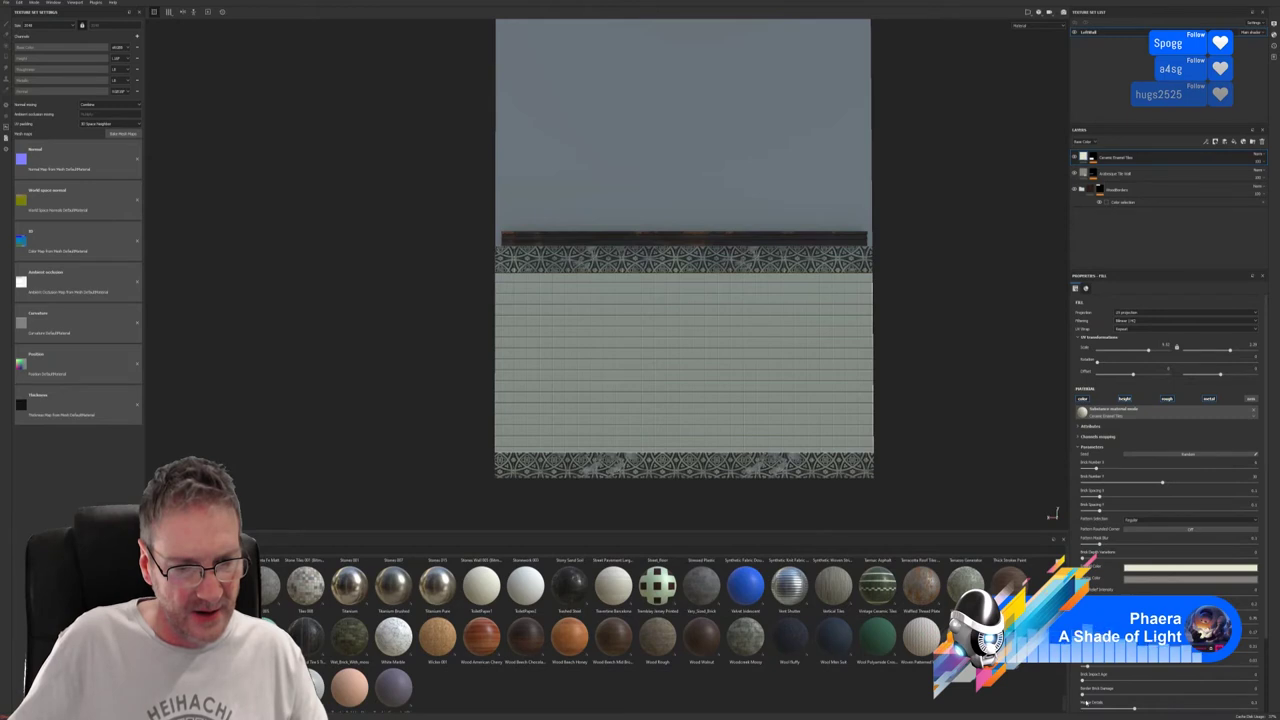
pyautogui.scroll(-1, 1085, 703)
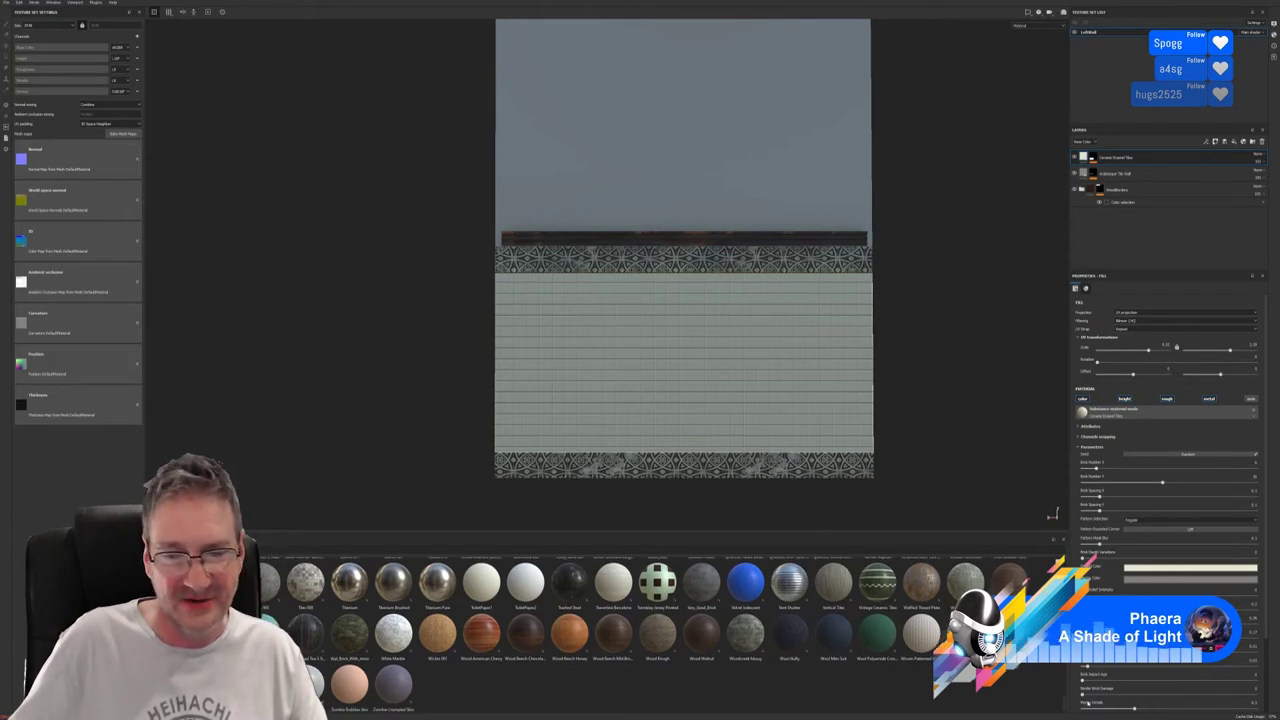
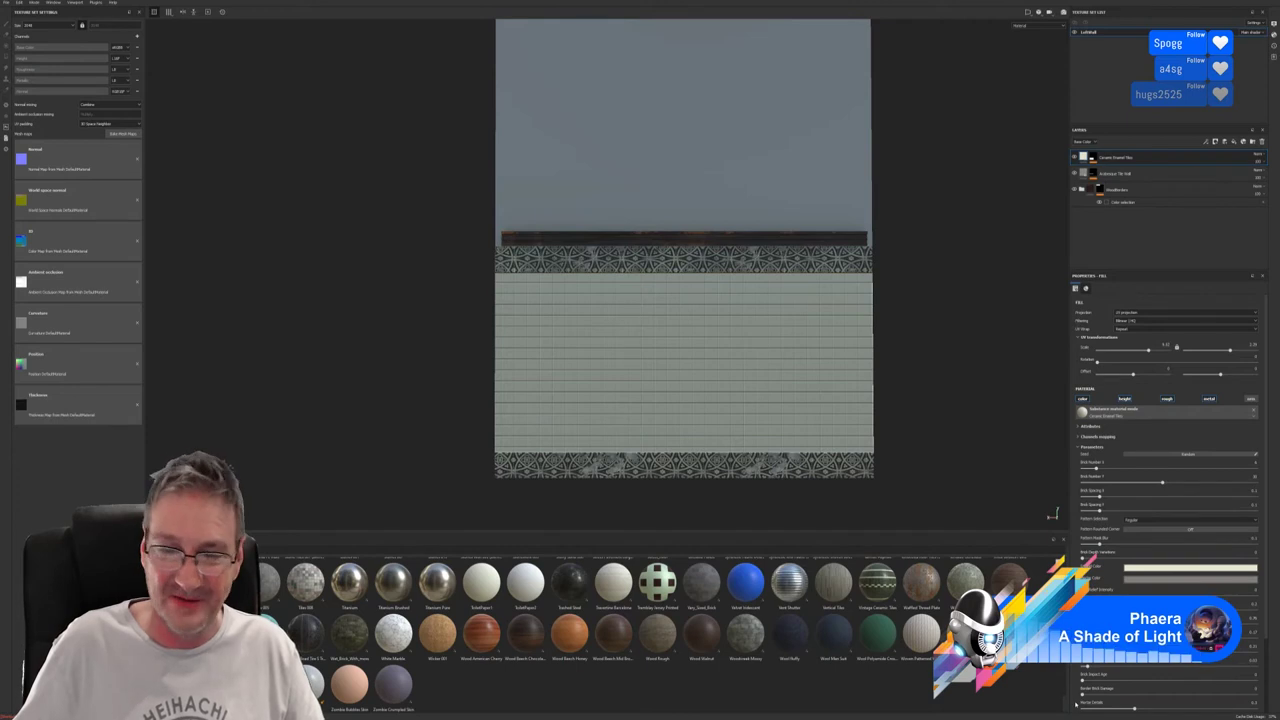
# Try the Granite Sea Grey Tiles material on the wall, then delete that layer.
pyautogui.scroll(5, 640, 630)
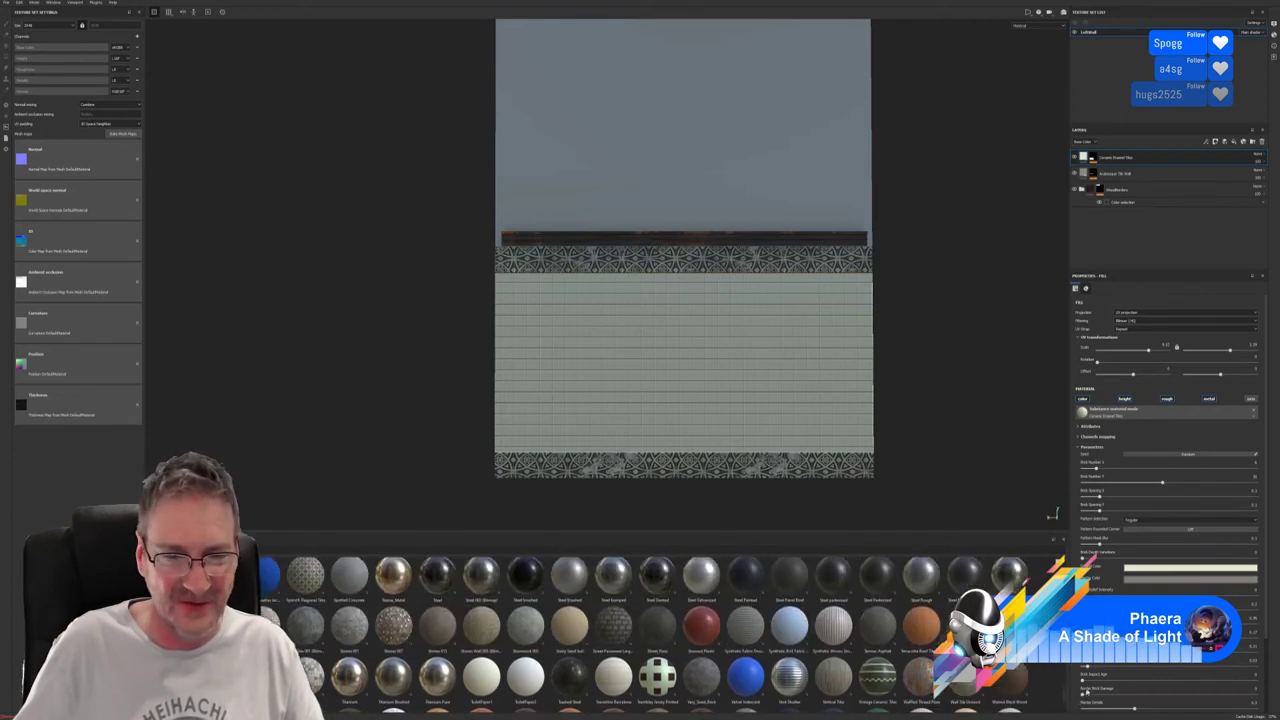
pyautogui.scroll(2, 640, 630)
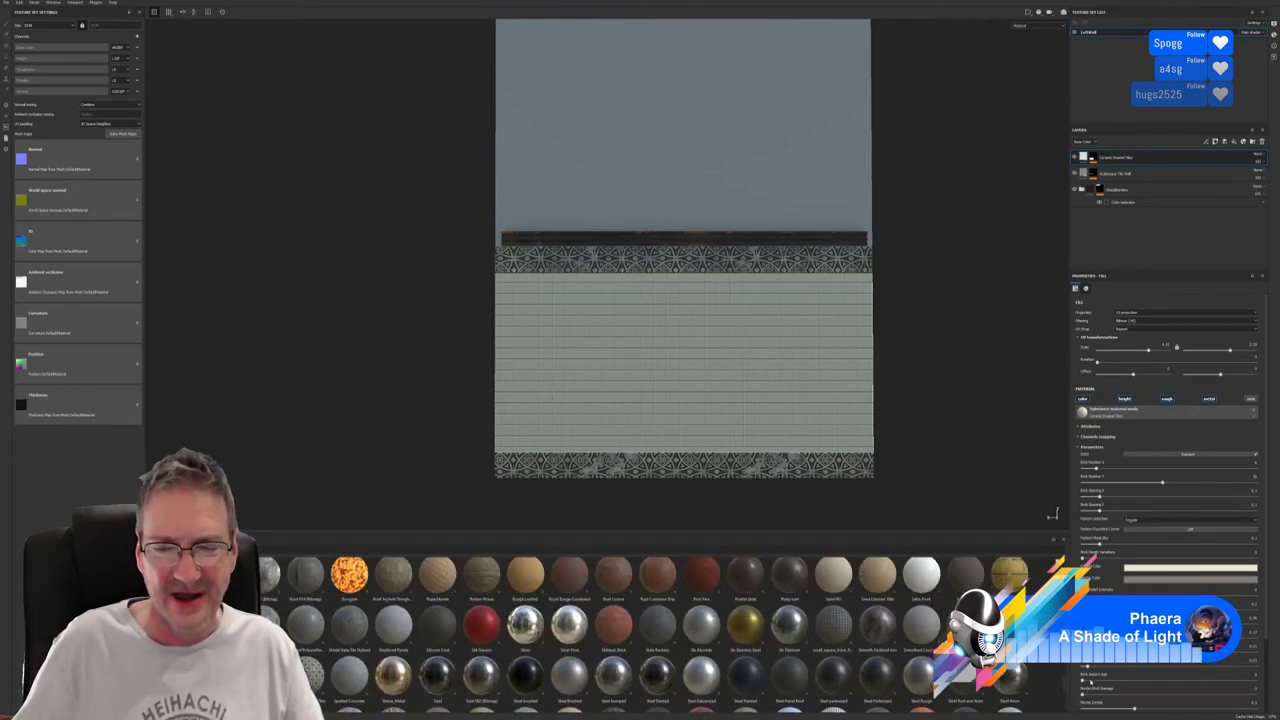
pyautogui.scroll(2, 640, 630)
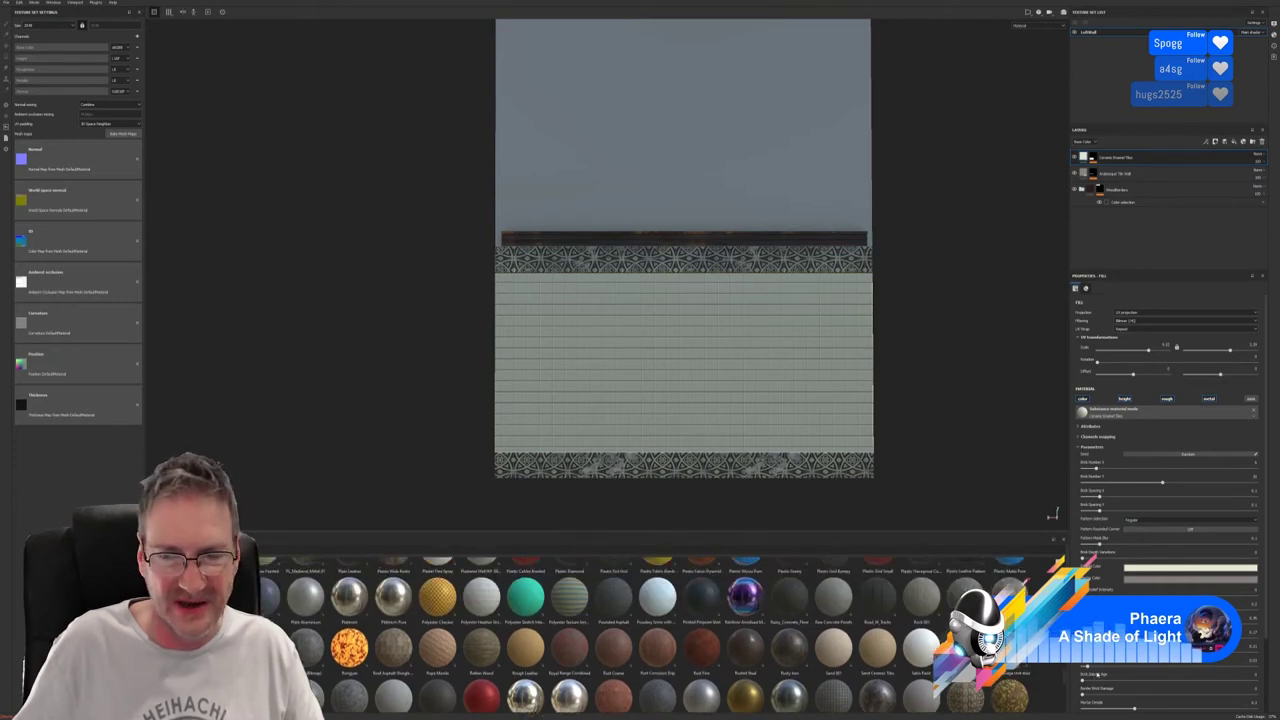
pyautogui.scroll(2, 640, 630)
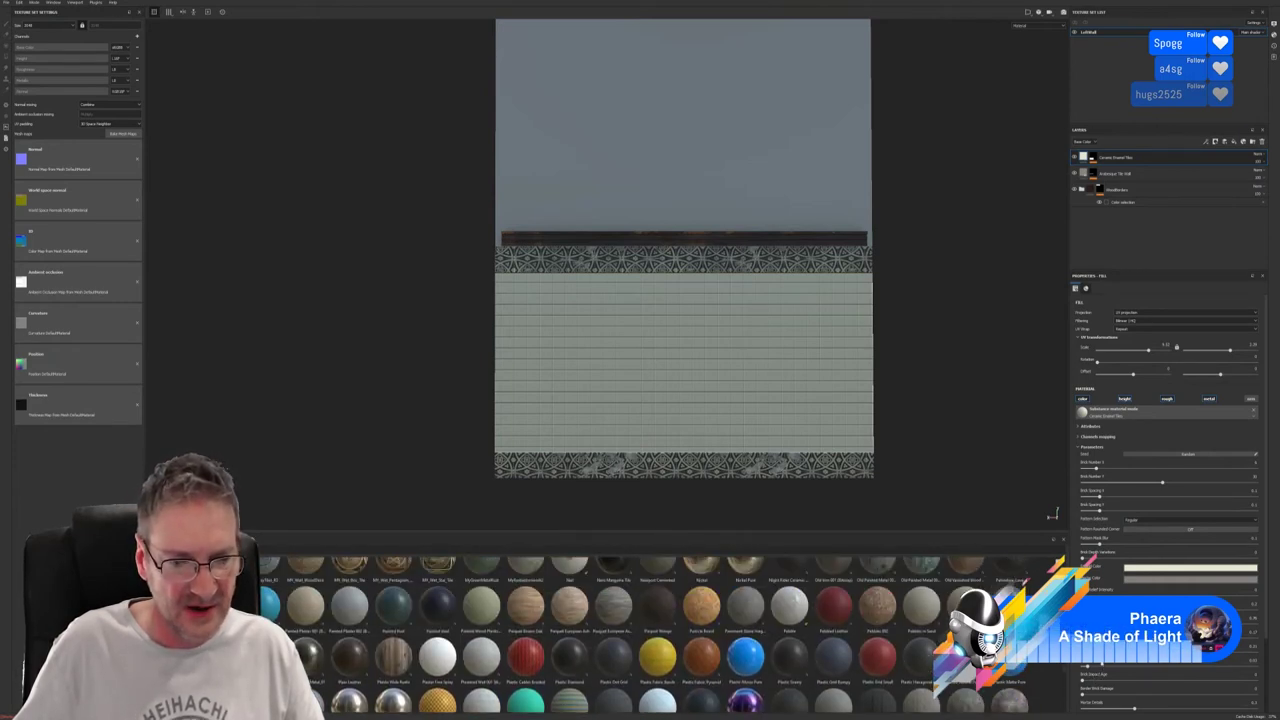
pyautogui.scroll(2, 640, 630)
pyautogui.scroll(1, 640, 630)
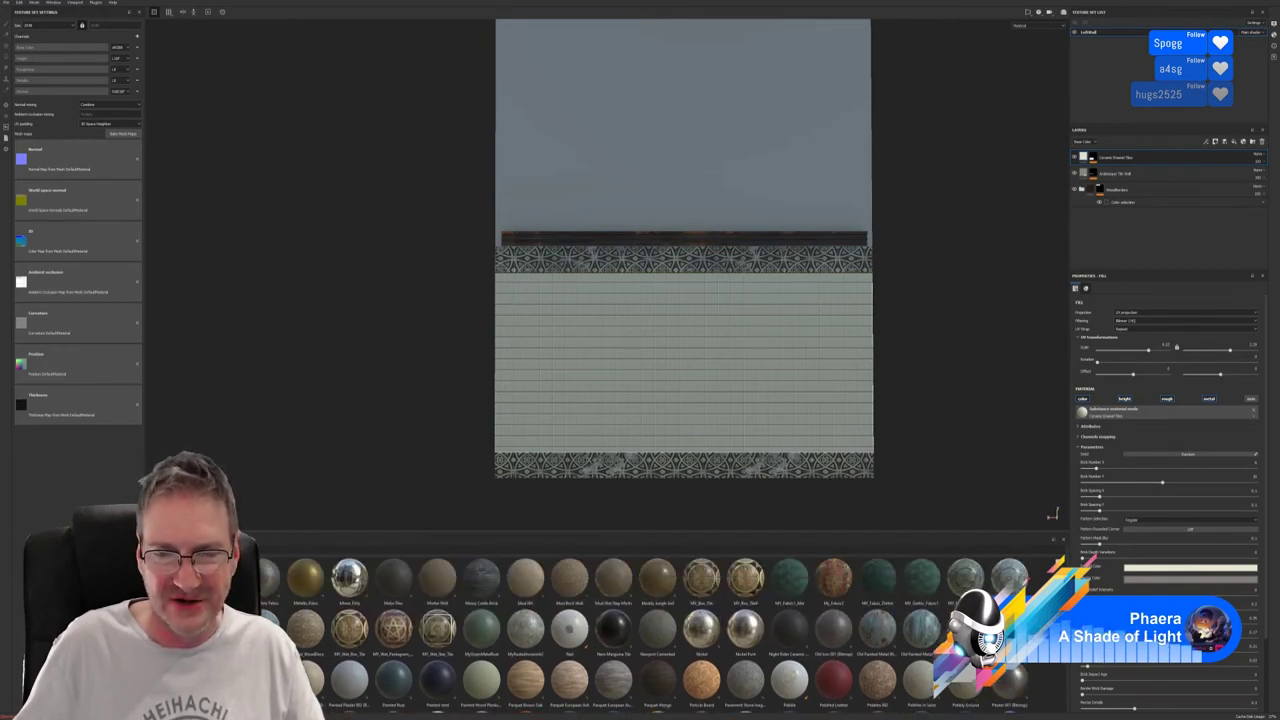
pyautogui.scroll(3, 640, 630)
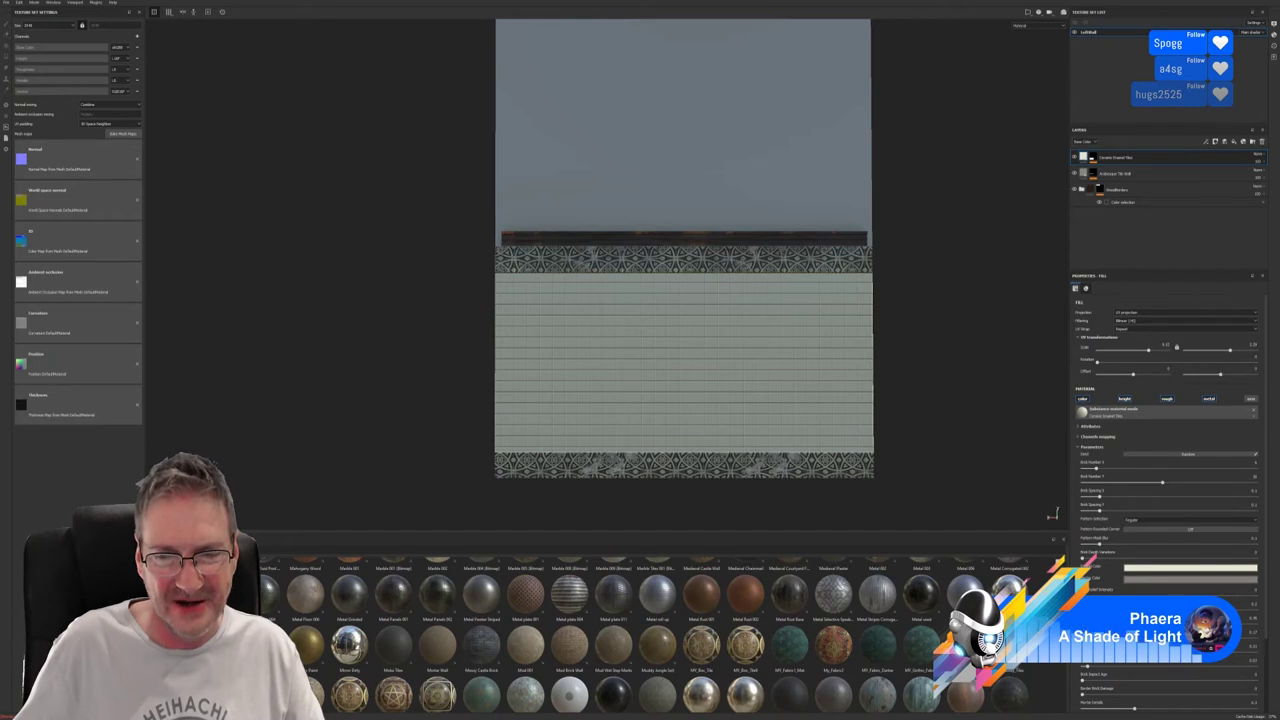
pyautogui.scroll(5, 658, 635)
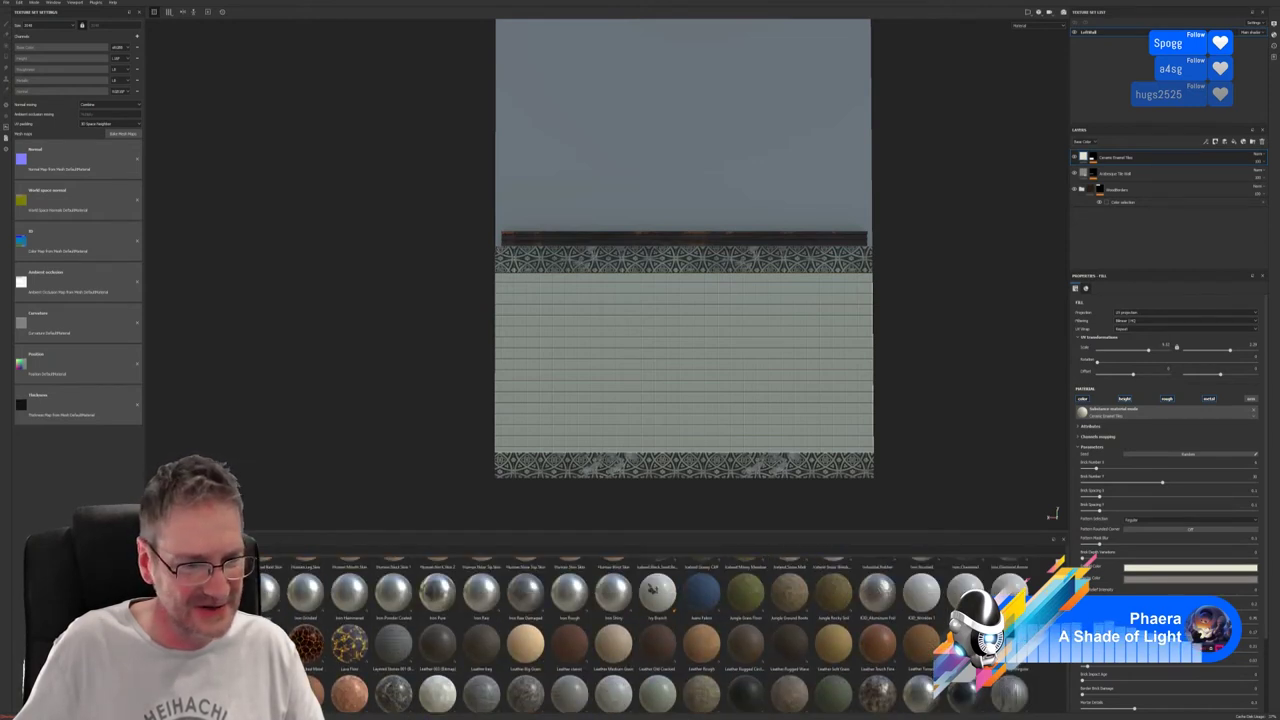
pyautogui.scroll(2, 640, 635)
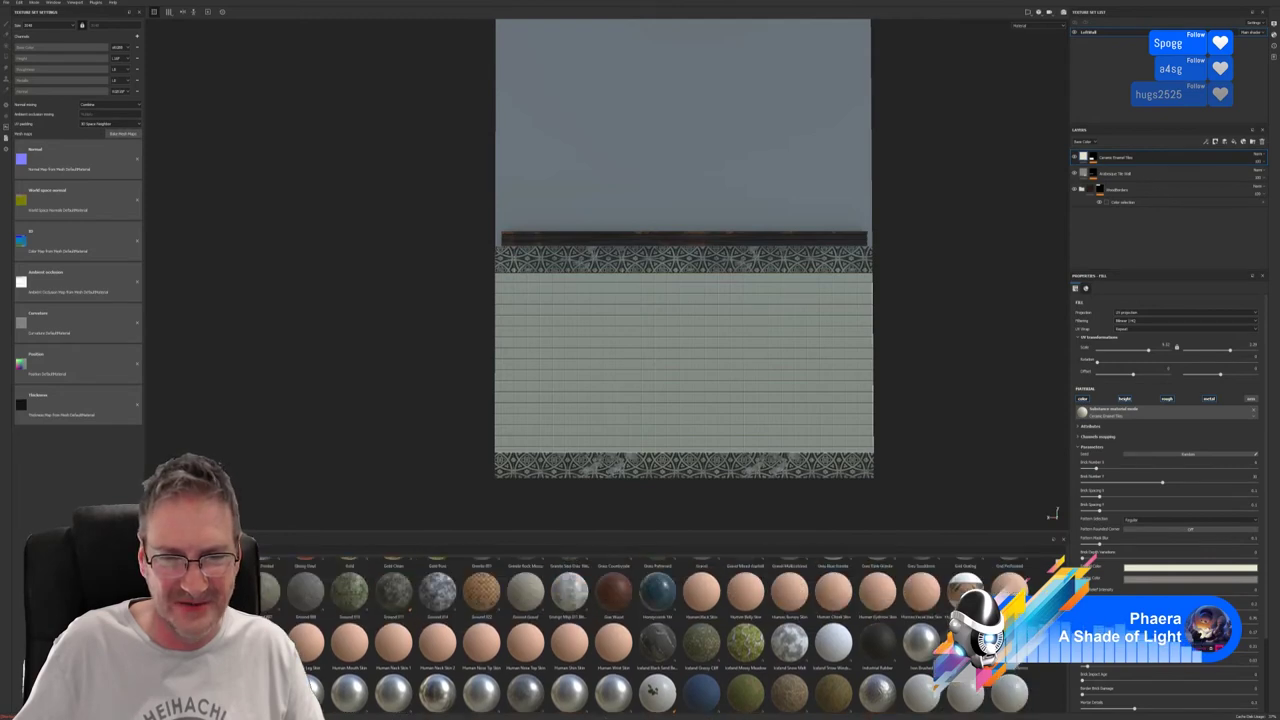
pyautogui.scroll(4, 640, 635)
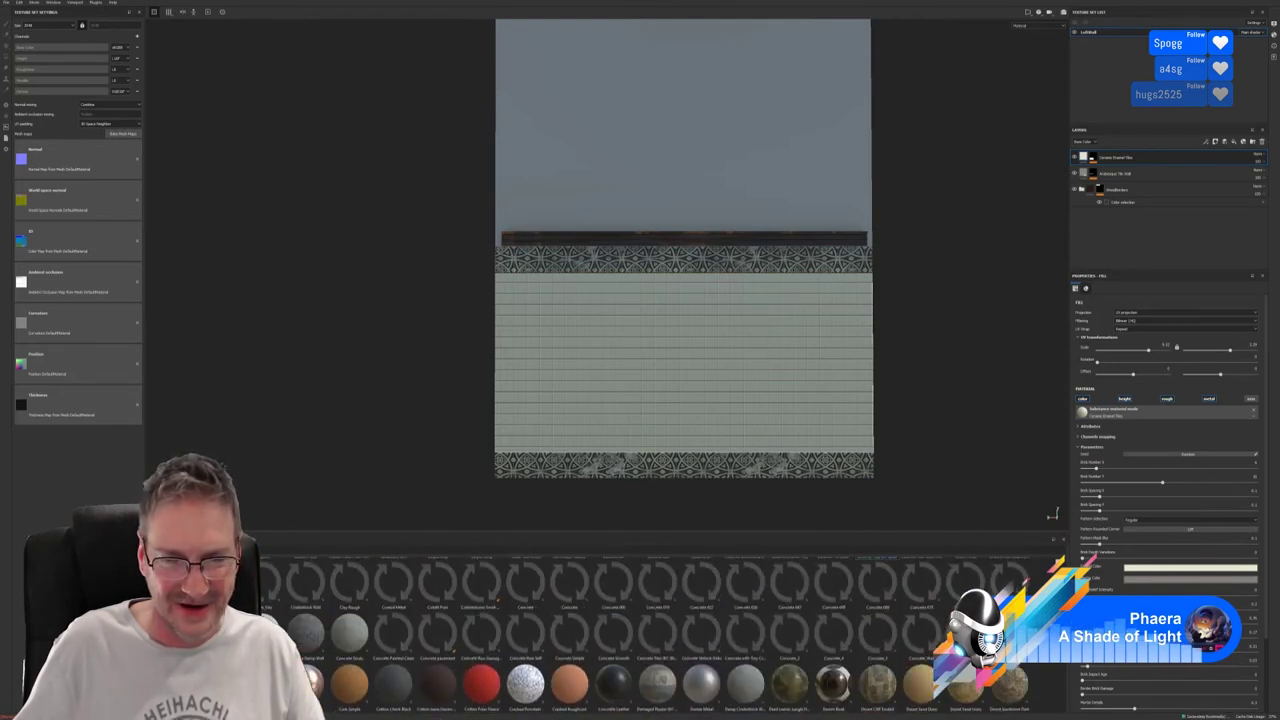
pyautogui.scroll(2, 660, 635)
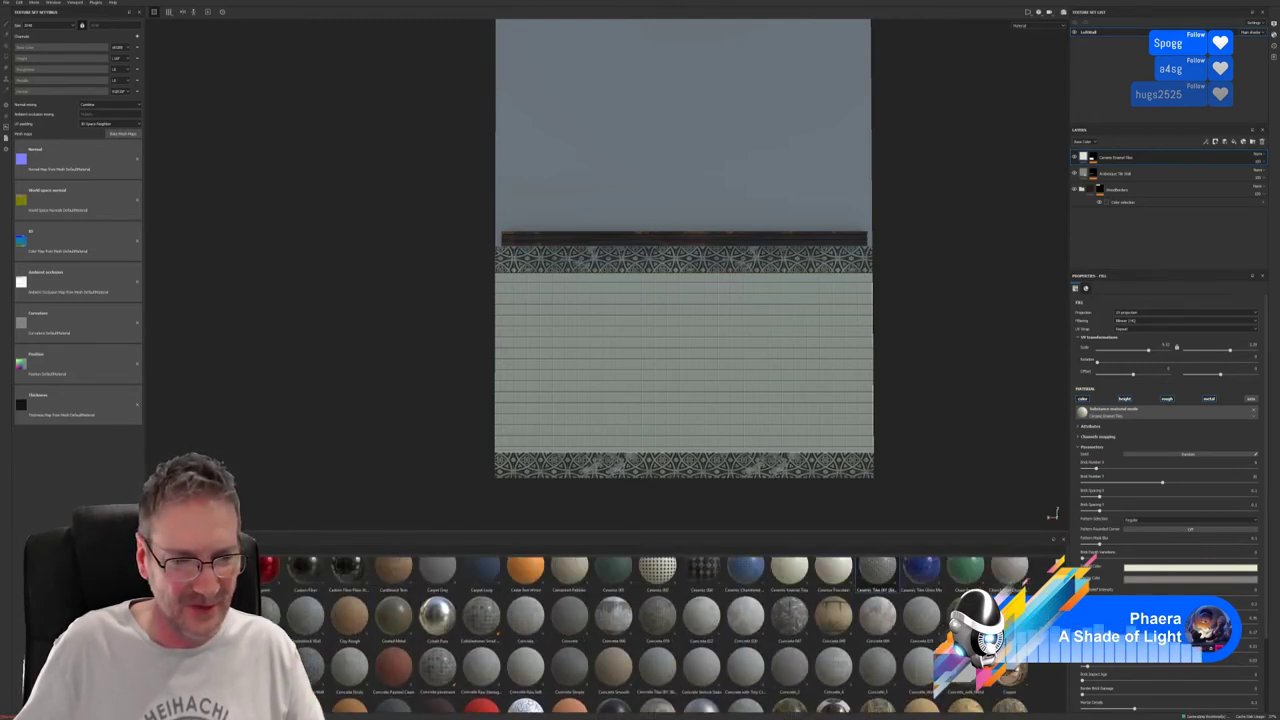
pyautogui.scroll(3, 660, 635)
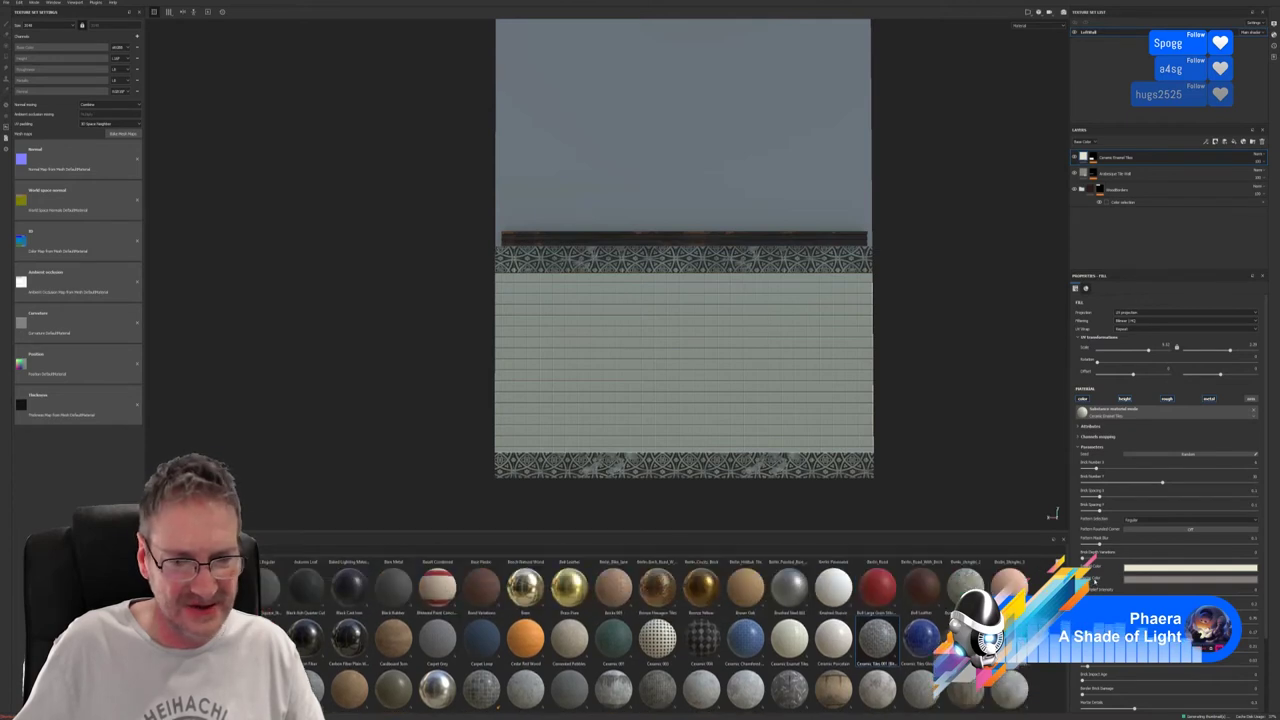
pyautogui.scroll(2, 660, 635)
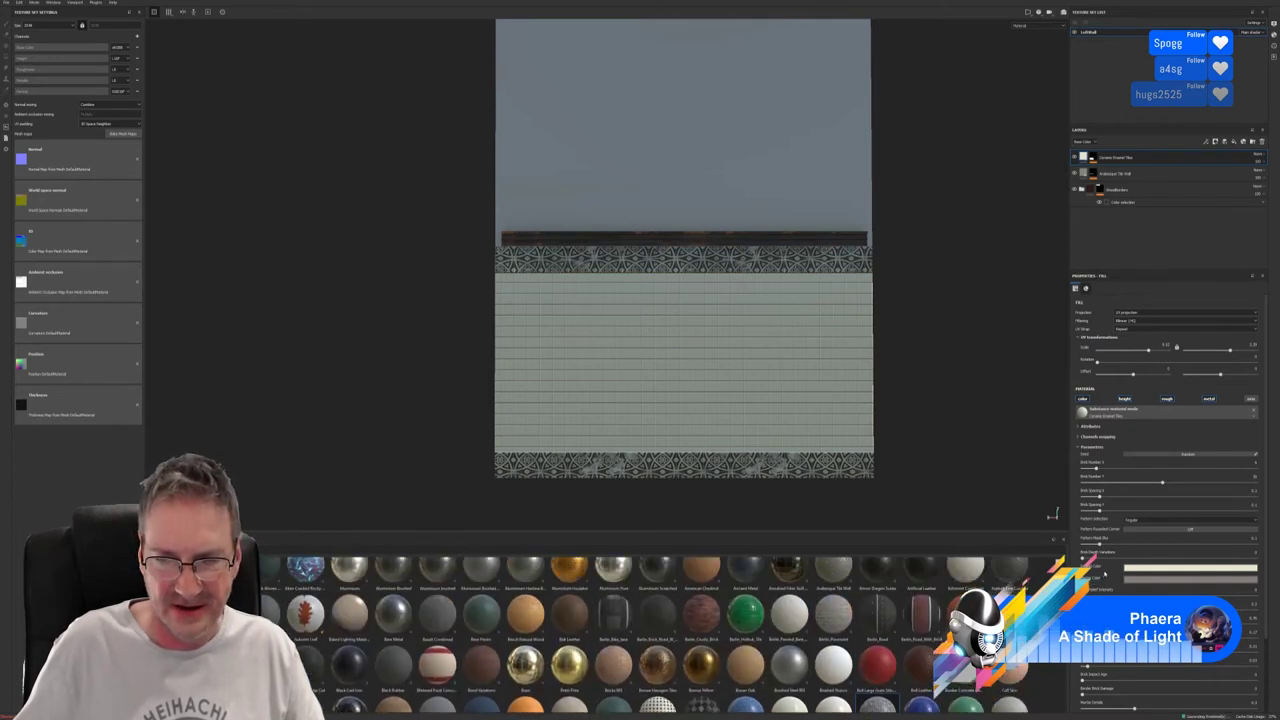
pyautogui.scroll(1, 660, 635)
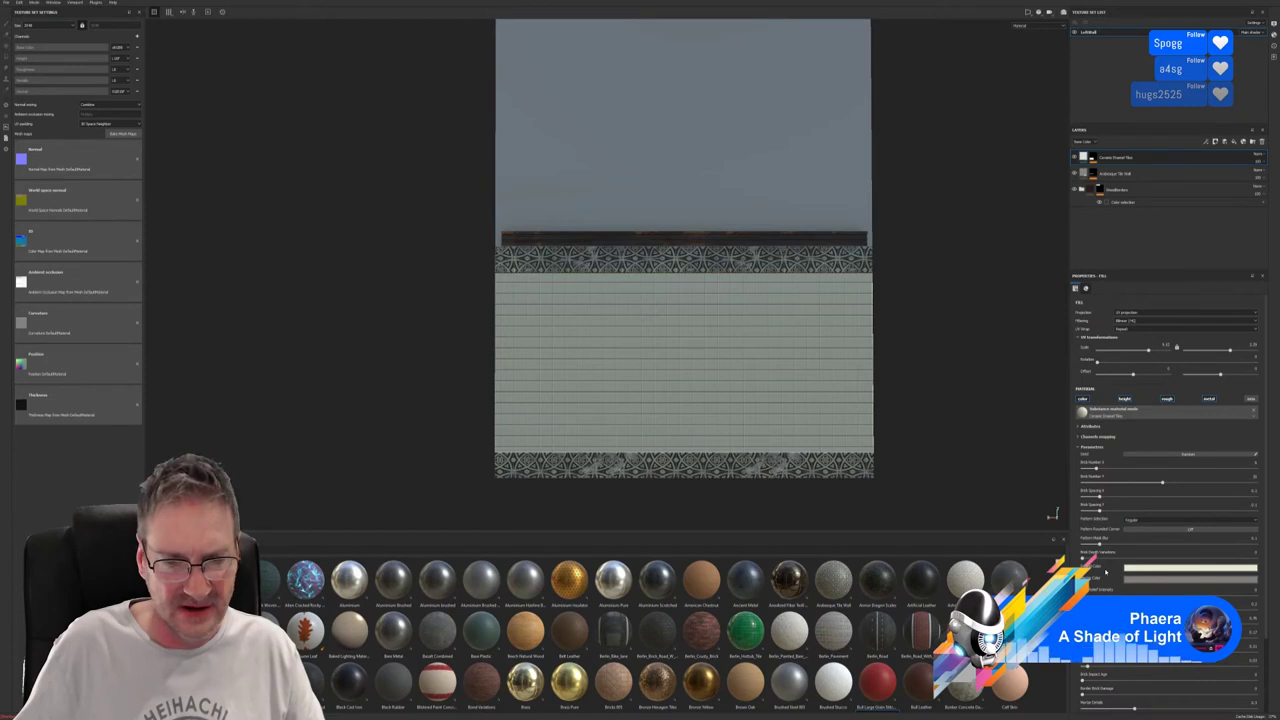
pyautogui.scroll(-10, 660, 630)
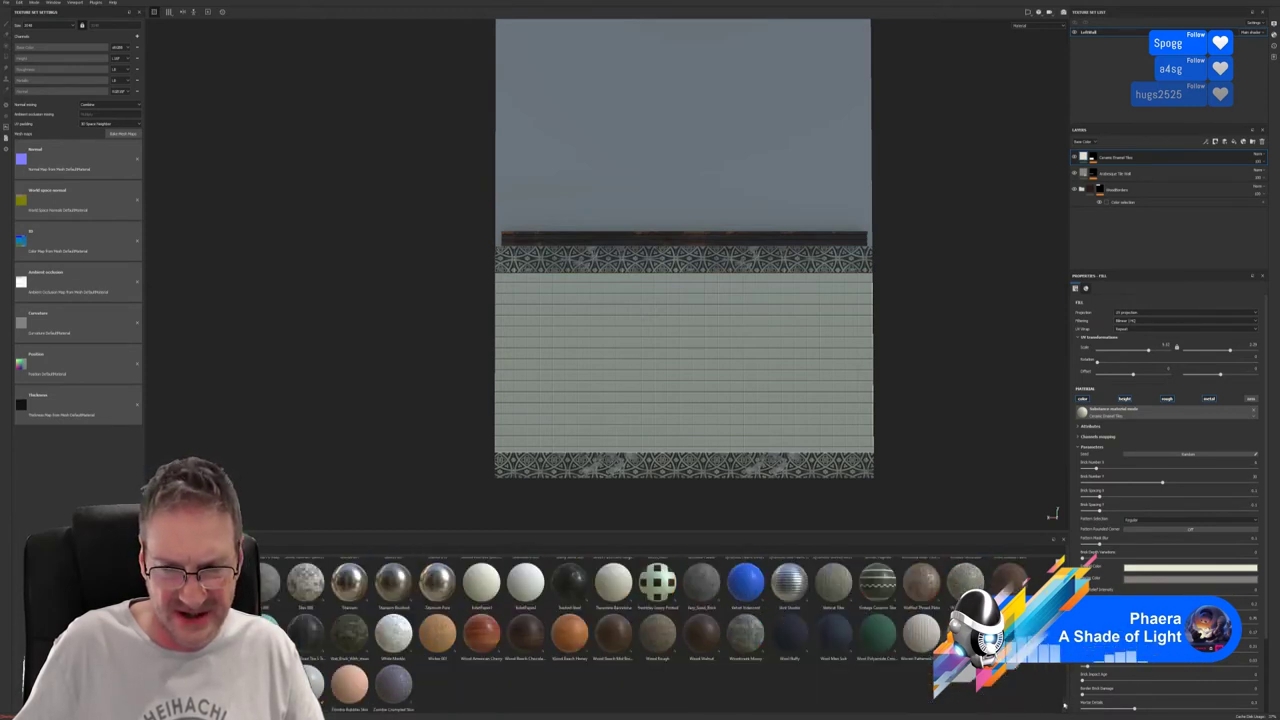
pyautogui.scroll(2, 1065, 706)
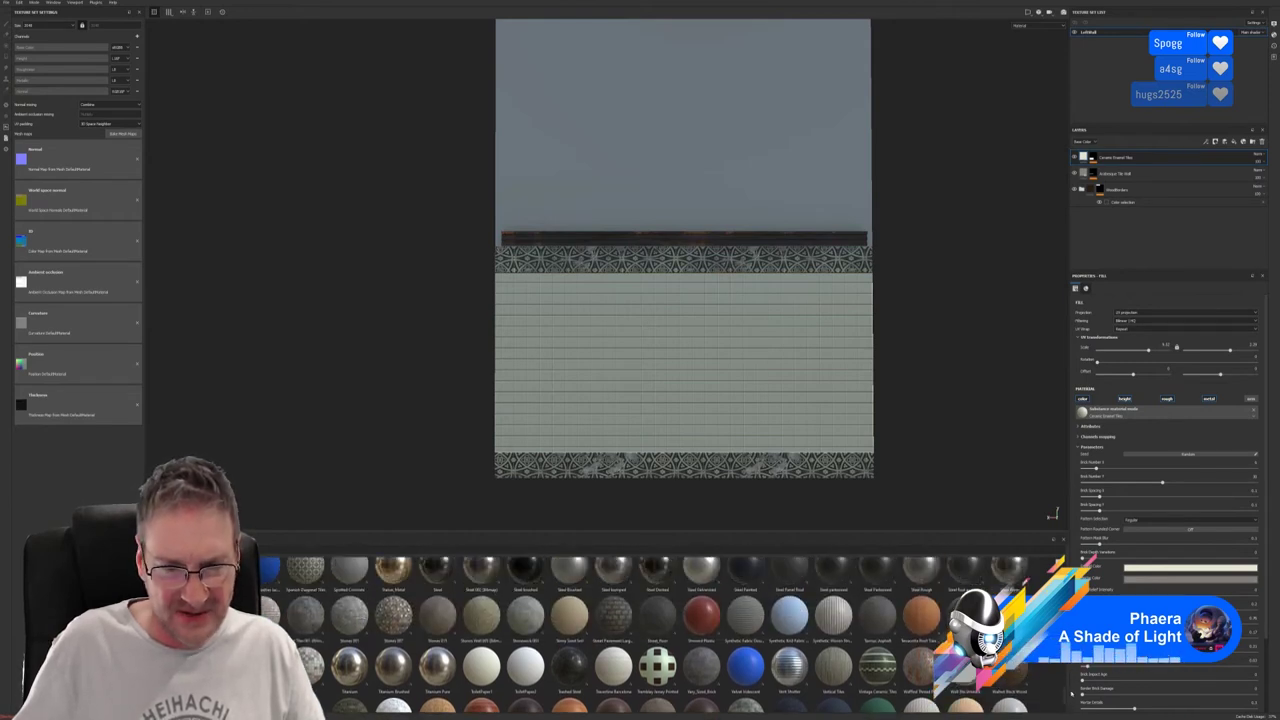
pyautogui.scroll(2, 1072, 693)
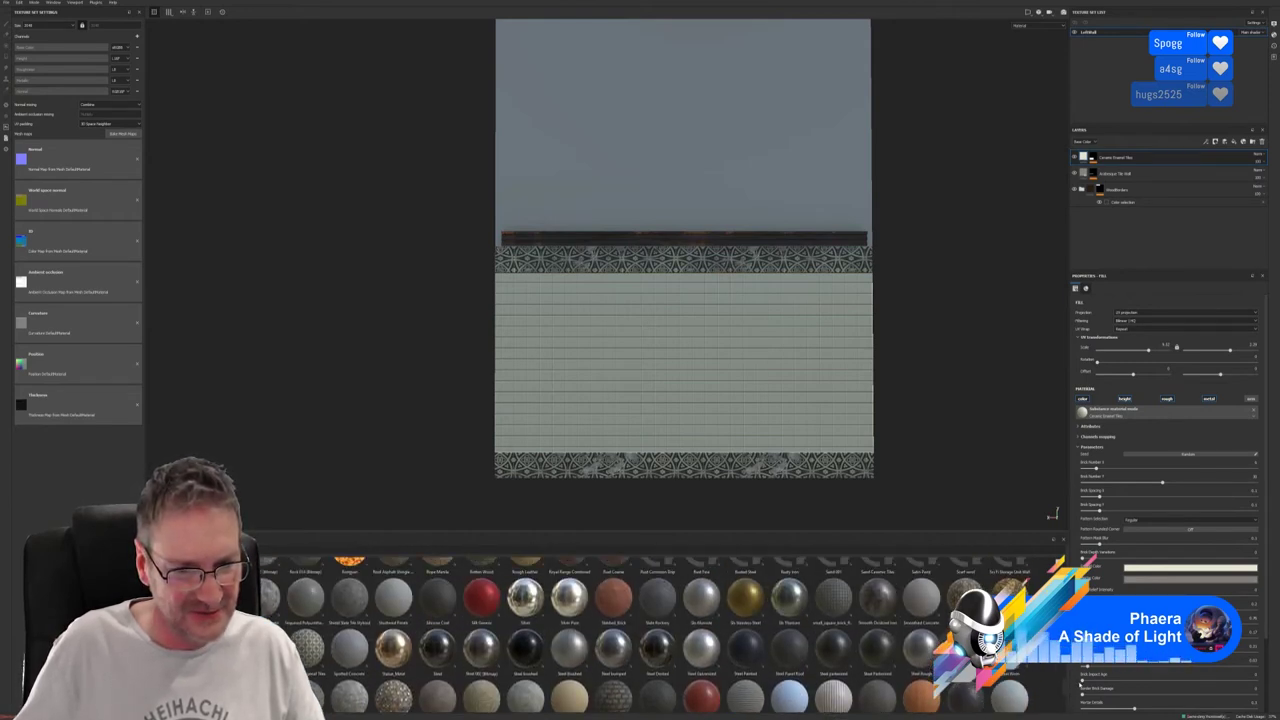
pyautogui.scroll(1, 1078, 686)
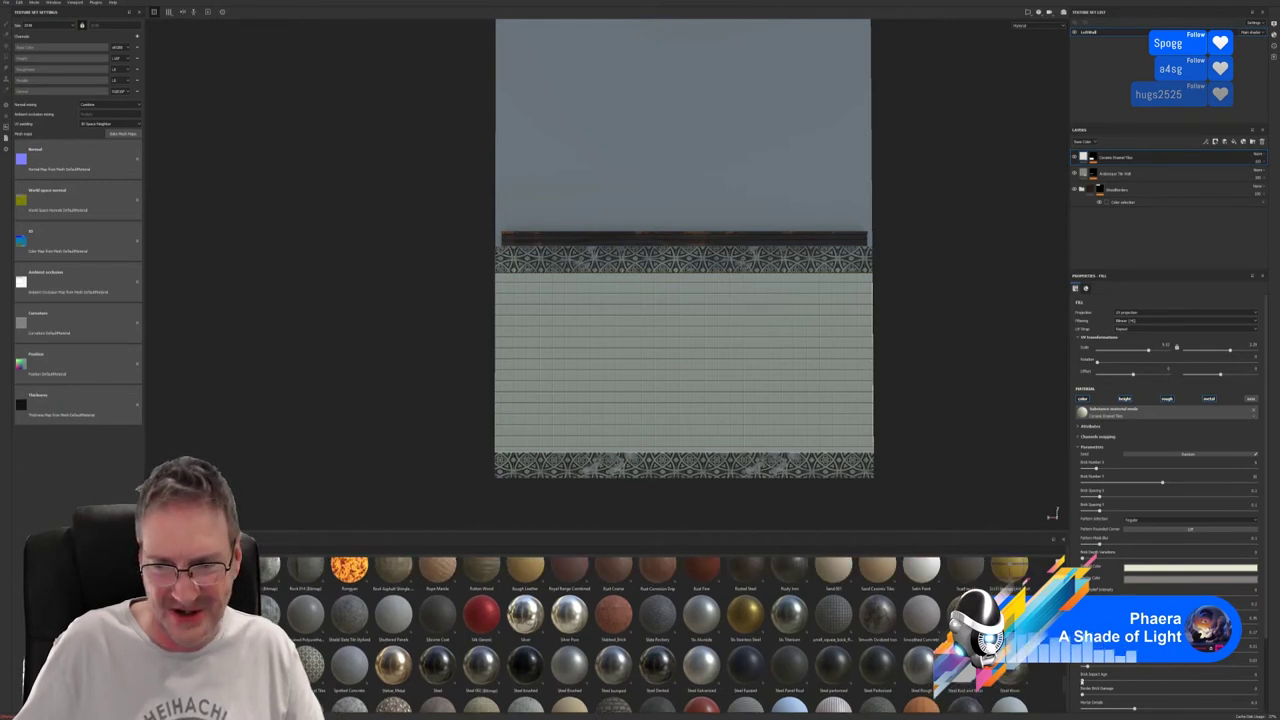
pyautogui.scroll(1, 1078, 686)
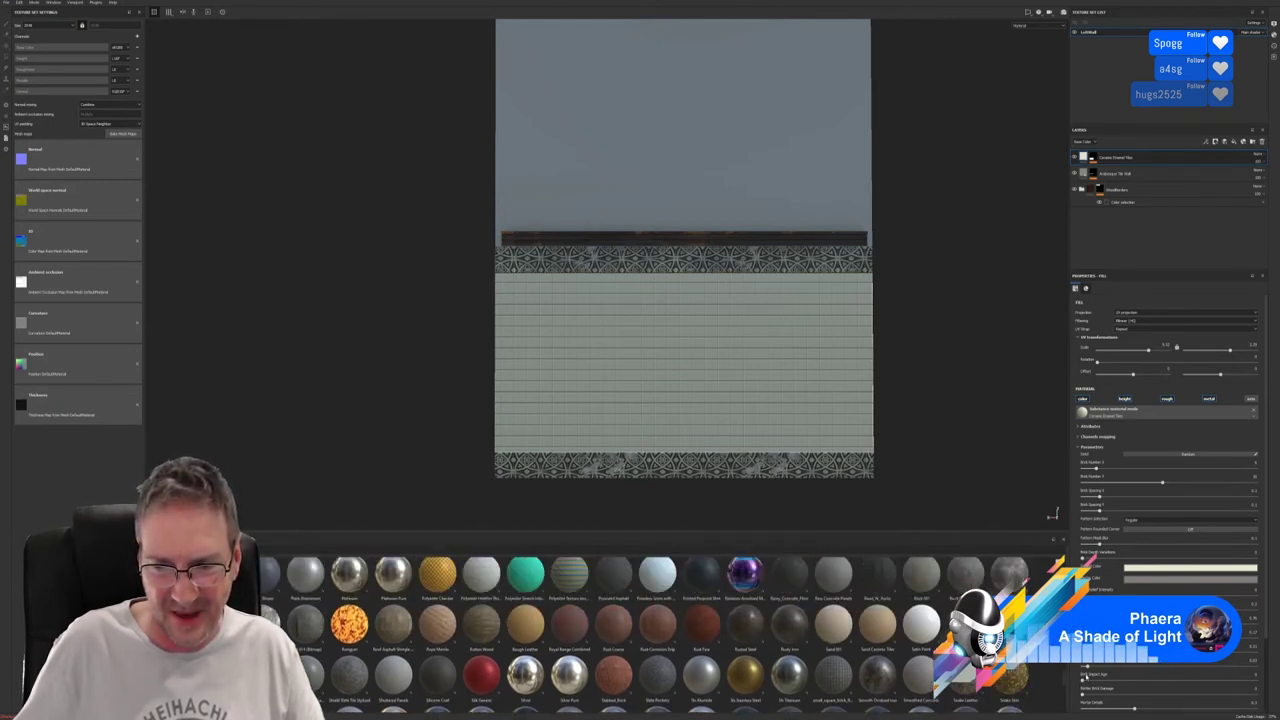
pyautogui.scroll(1, 1082, 677)
pyautogui.scroll(1, 1093, 671)
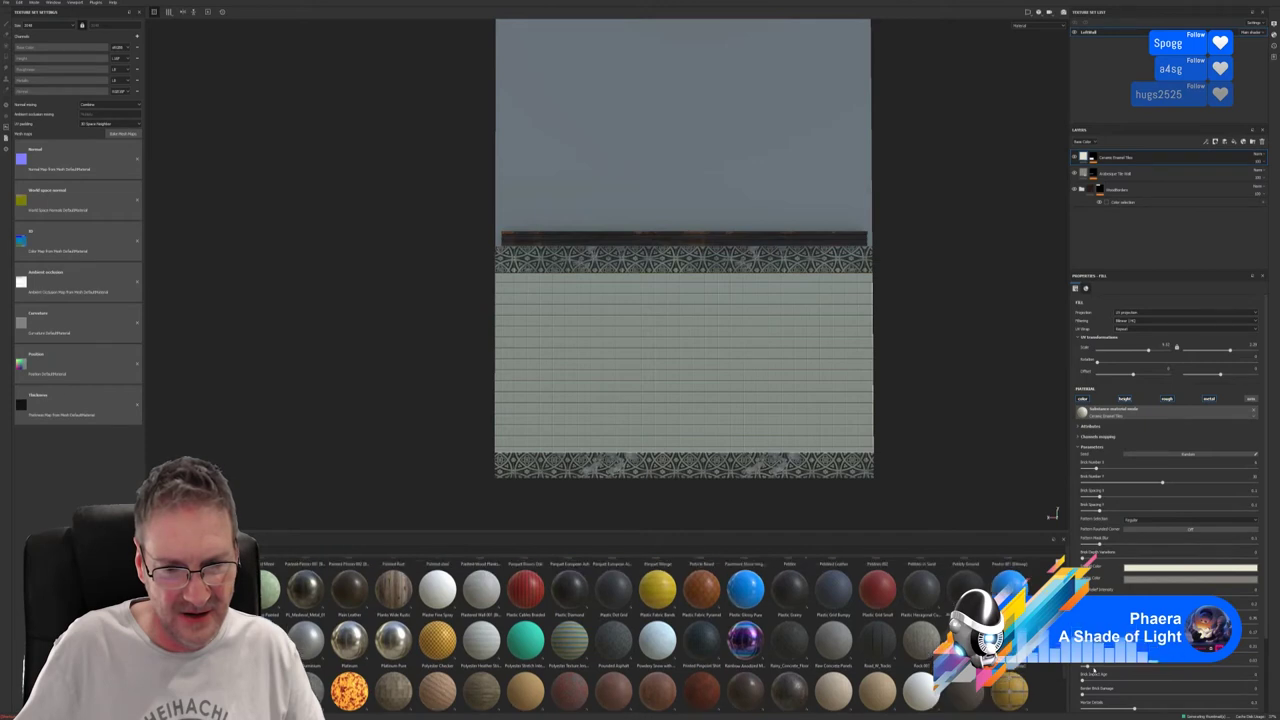
pyautogui.scroll(2, 1093, 671)
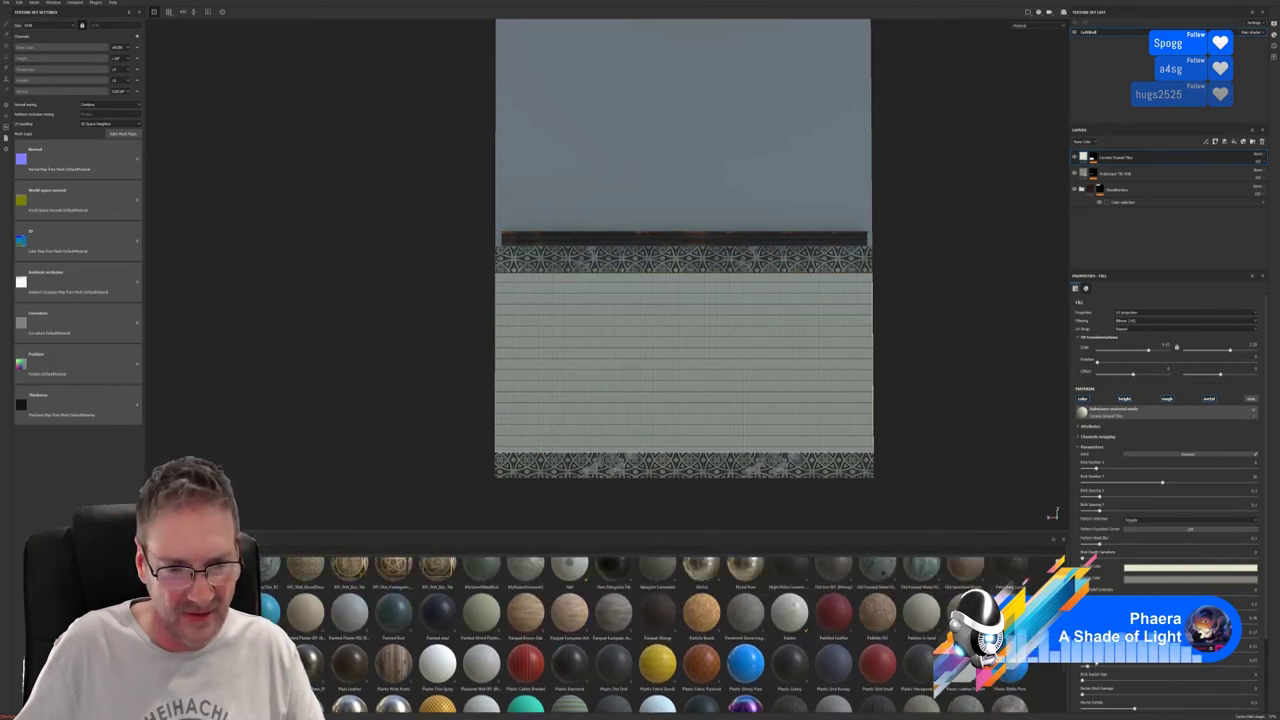
pyautogui.scroll(2, 1093, 671)
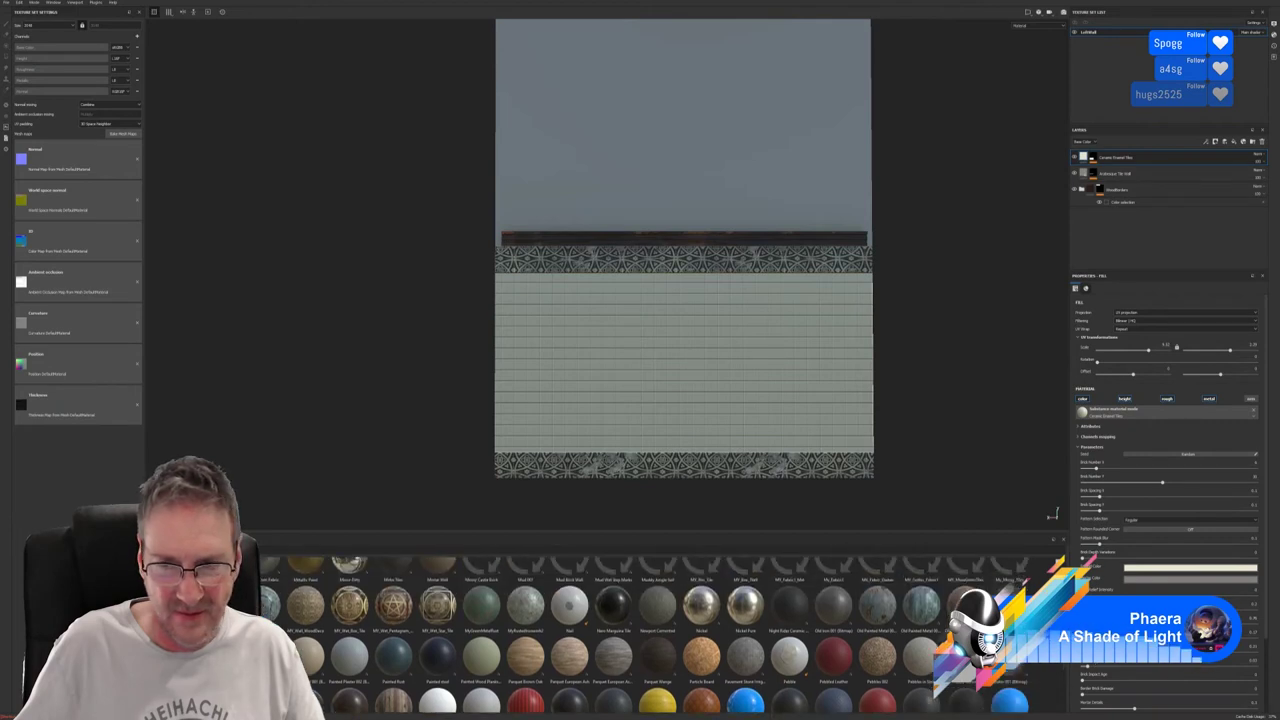
pyautogui.scroll(1, 660, 635)
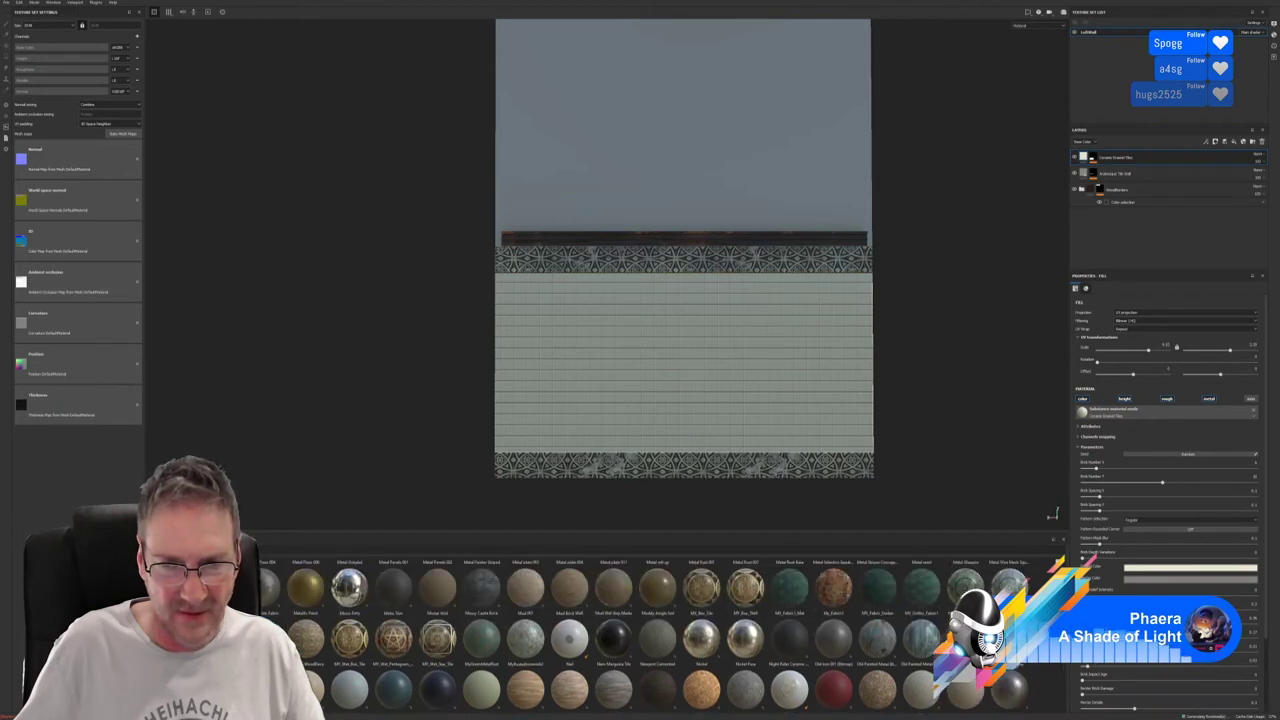
pyautogui.scroll(-10, 660, 635)
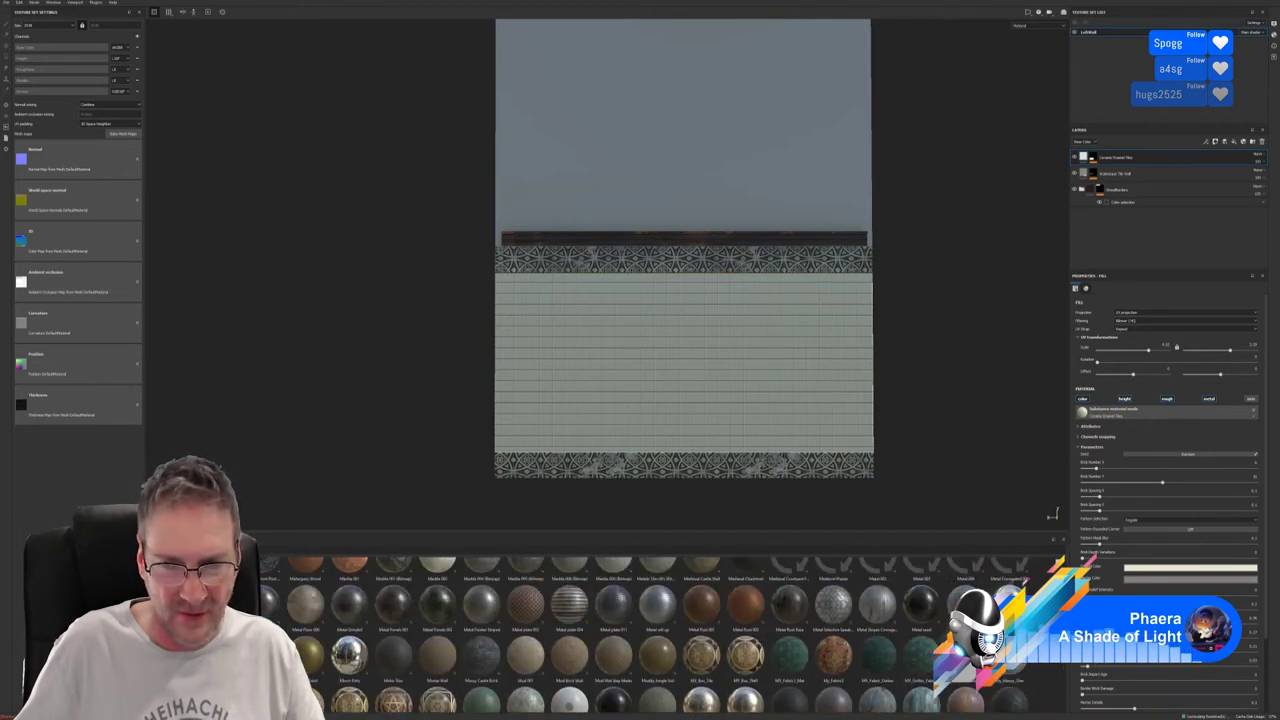
pyautogui.scroll(5, 660, 635)
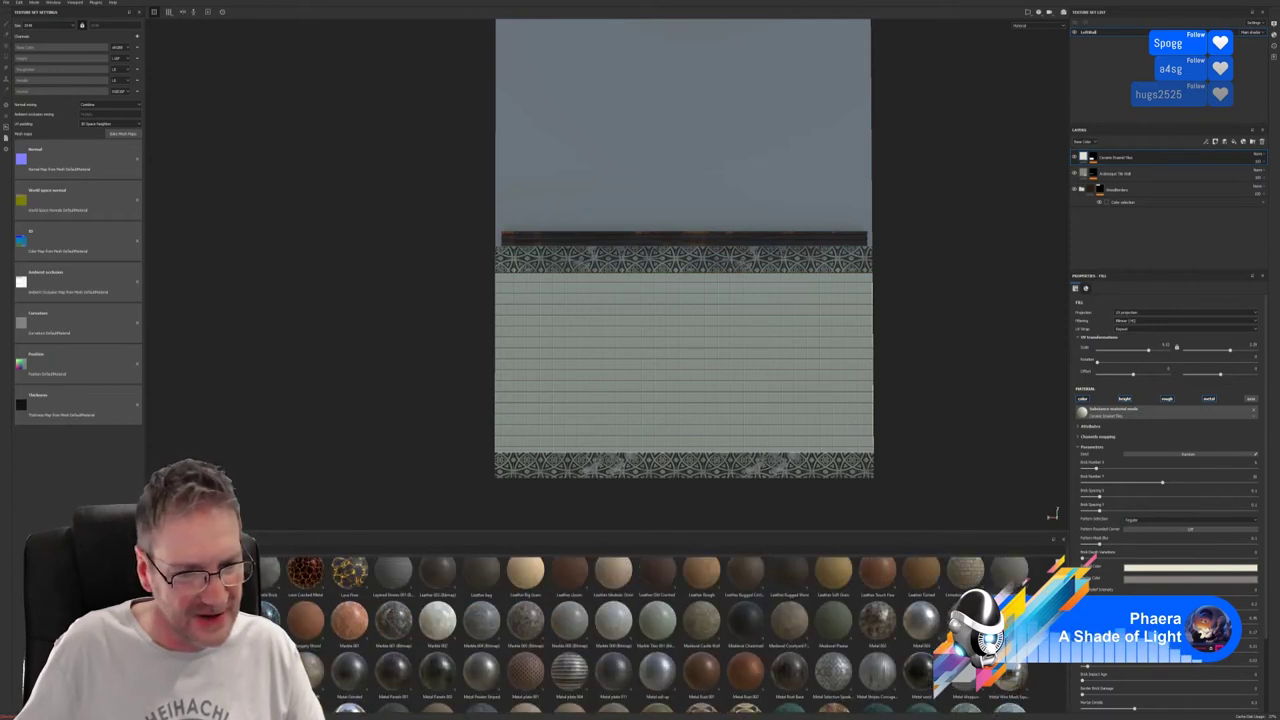
pyautogui.scroll(1, 660, 635)
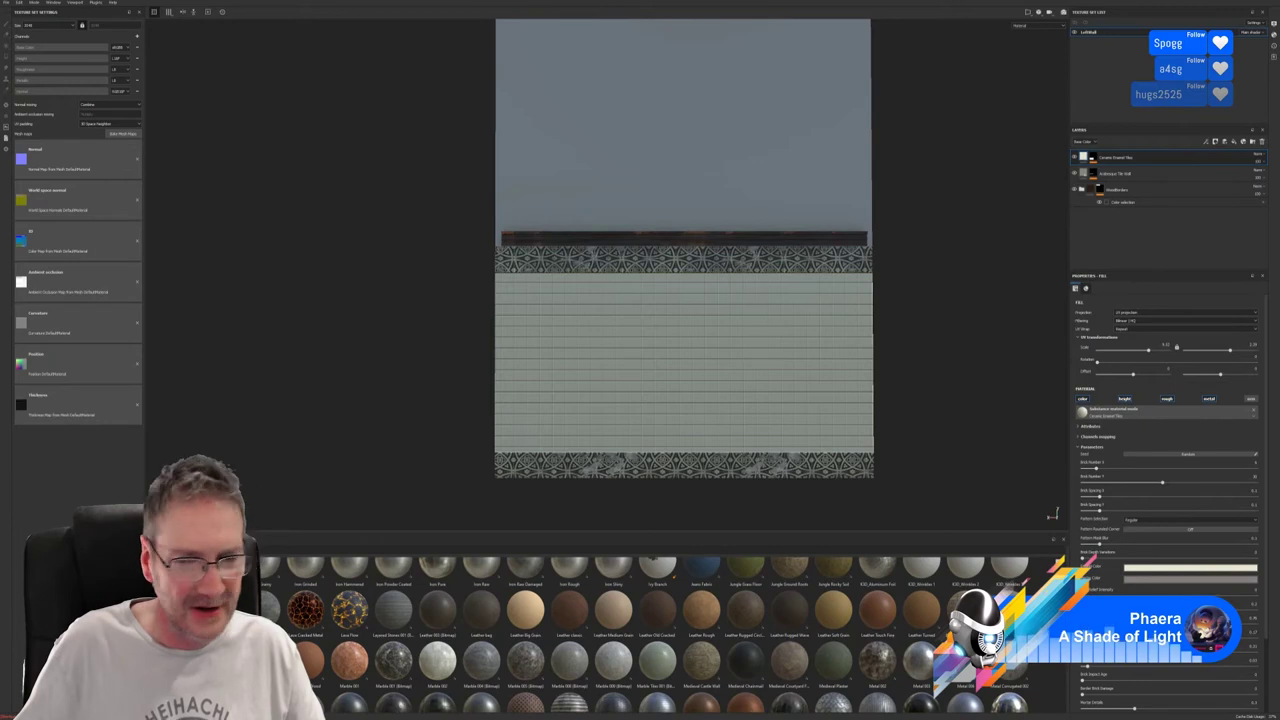
pyautogui.scroll(1, 660, 635)
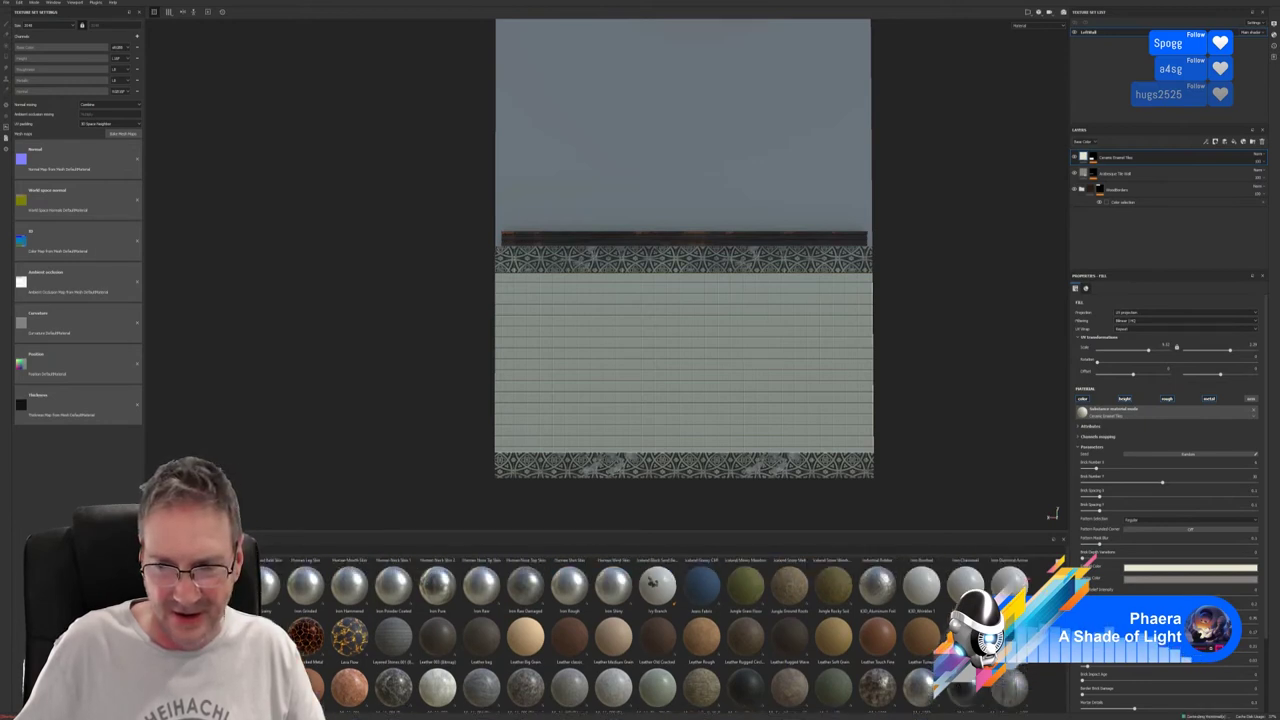
pyautogui.scroll(1, 660, 635)
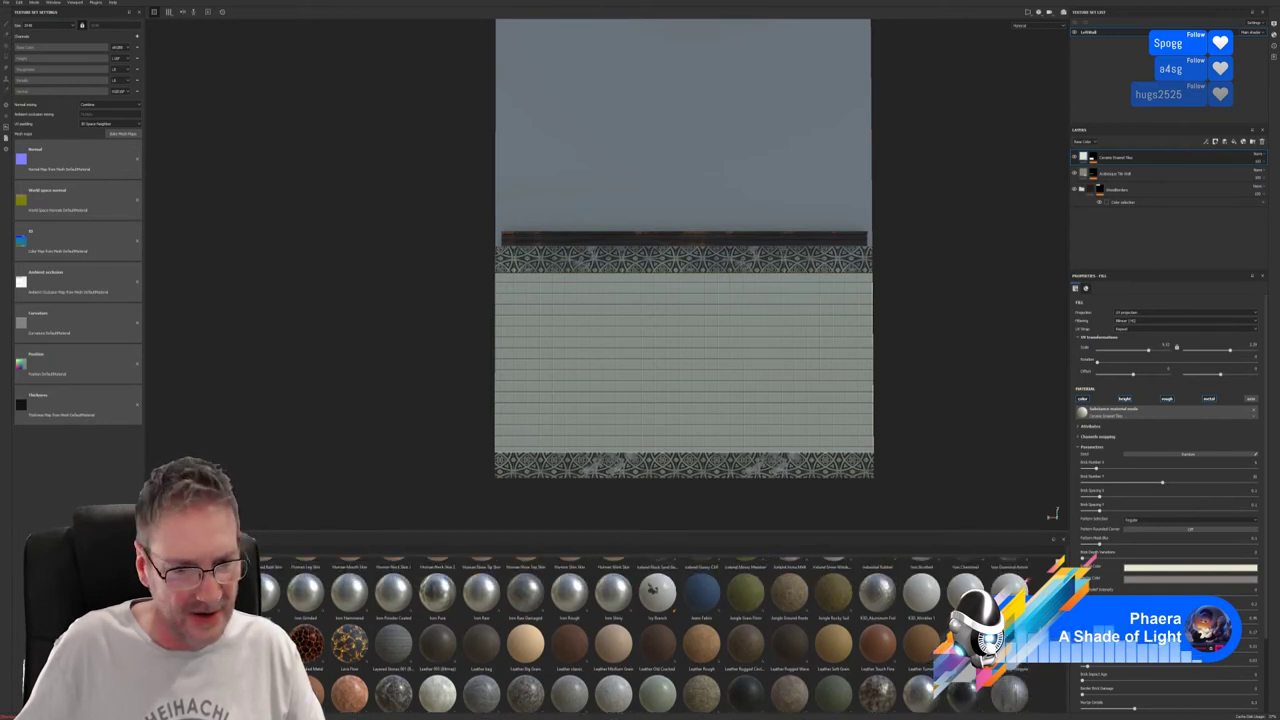
pyautogui.scroll(2, 660, 635)
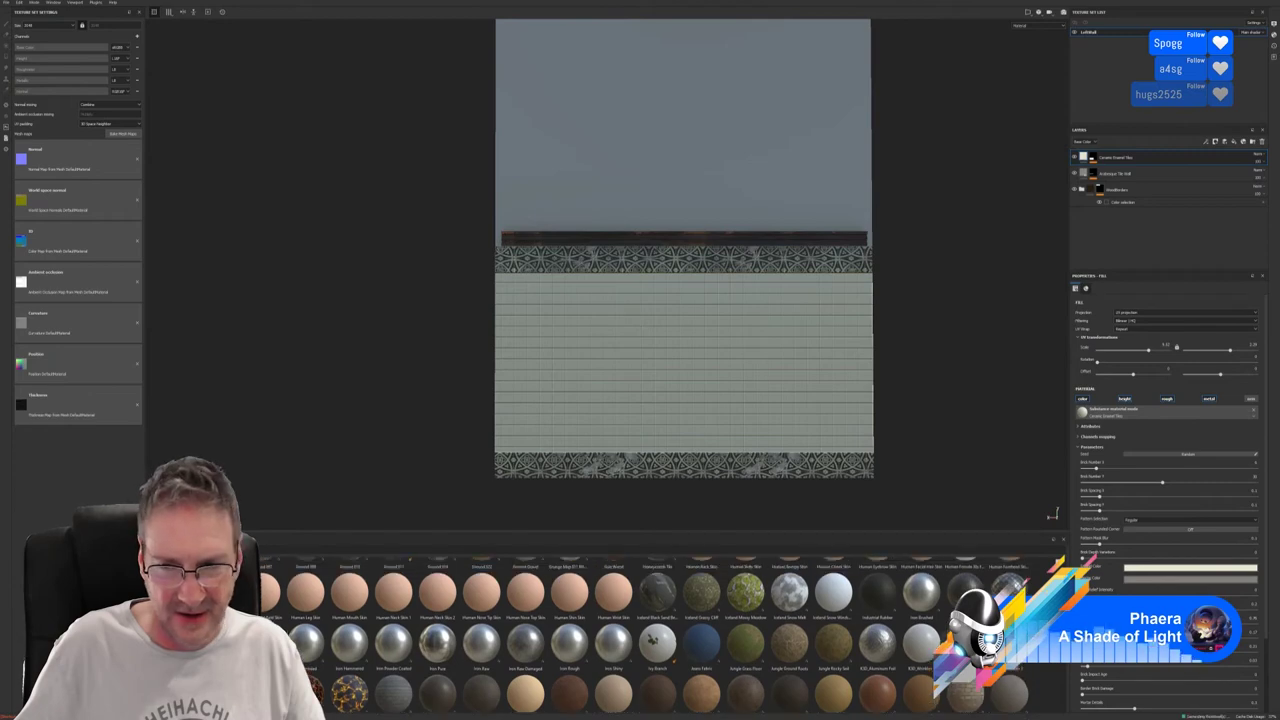
pyautogui.scroll(3, 660, 635)
pyautogui.scroll(-1, 660, 635)
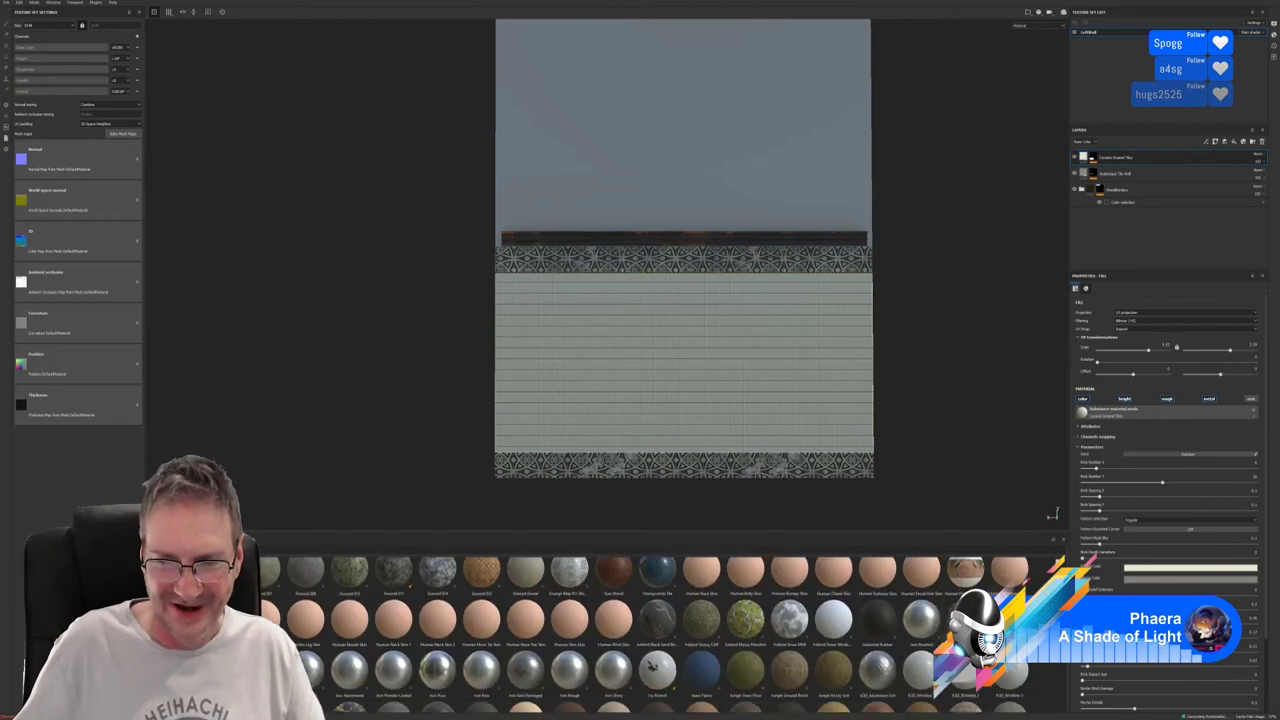
pyautogui.scroll(3, 660, 635)
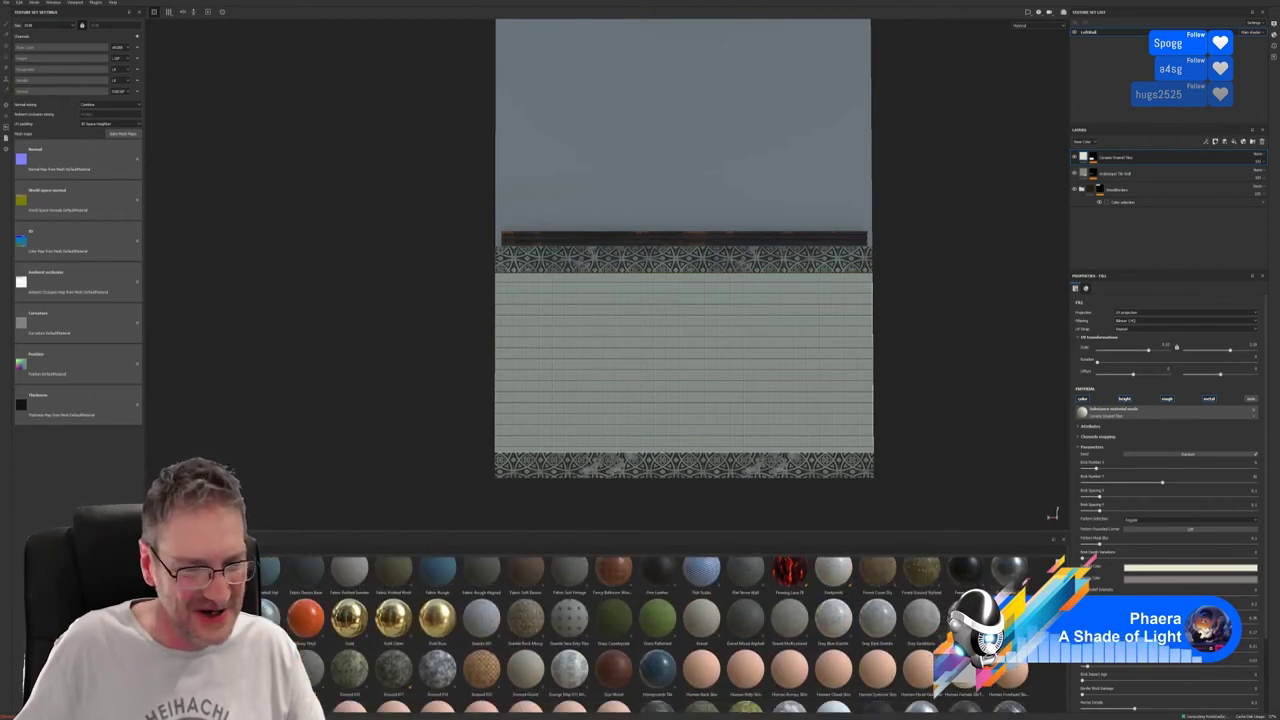
pyautogui.scroll(1, 660, 635)
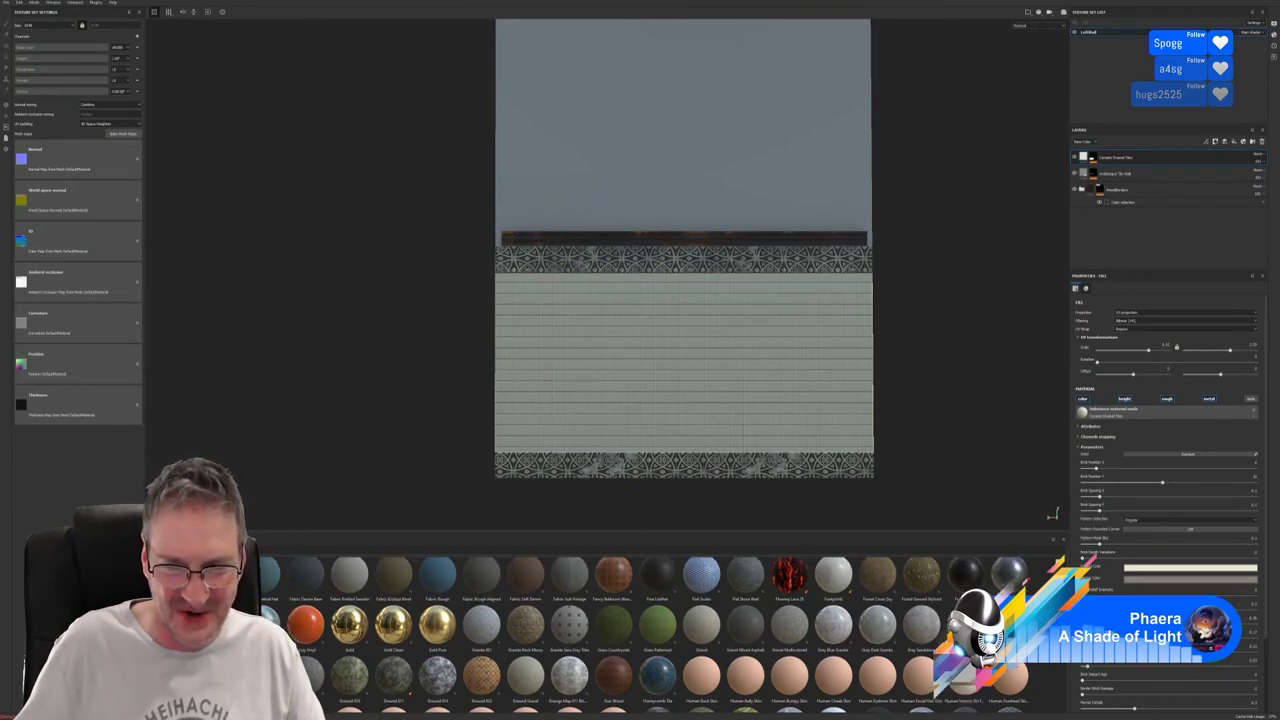
pyautogui.scroll(2, 660, 635)
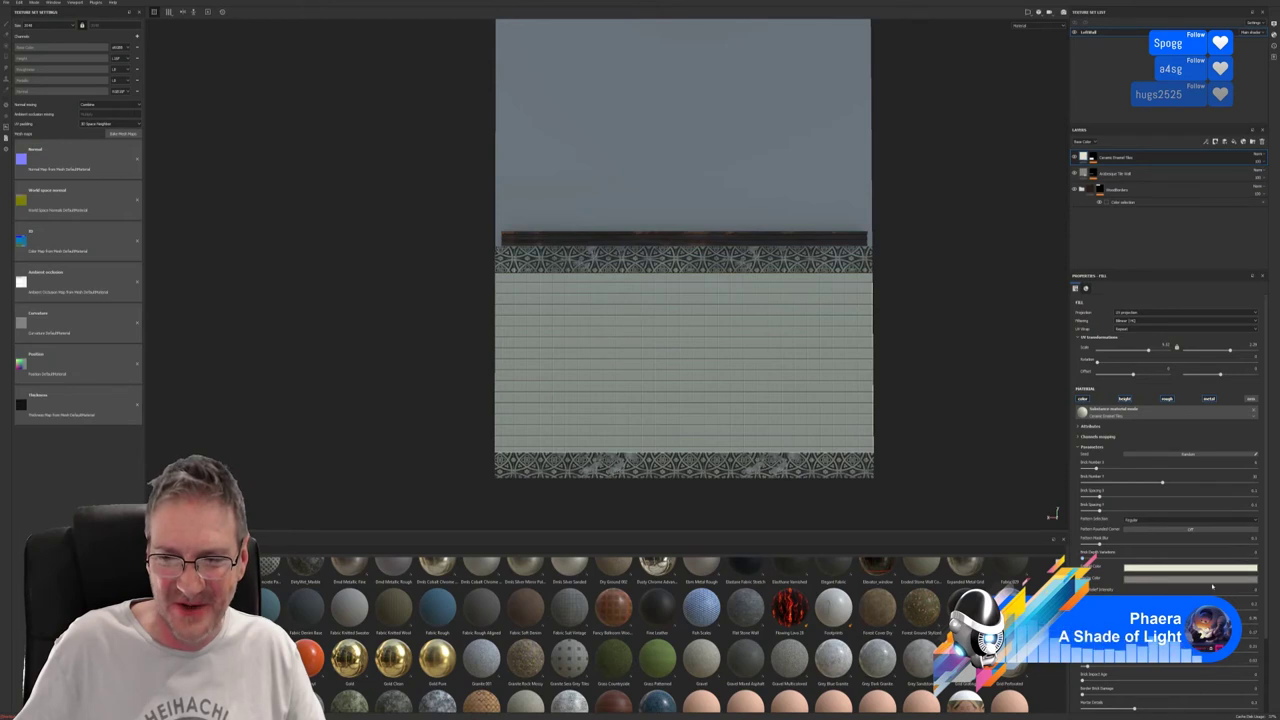
pyautogui.scroll(1, 660, 635)
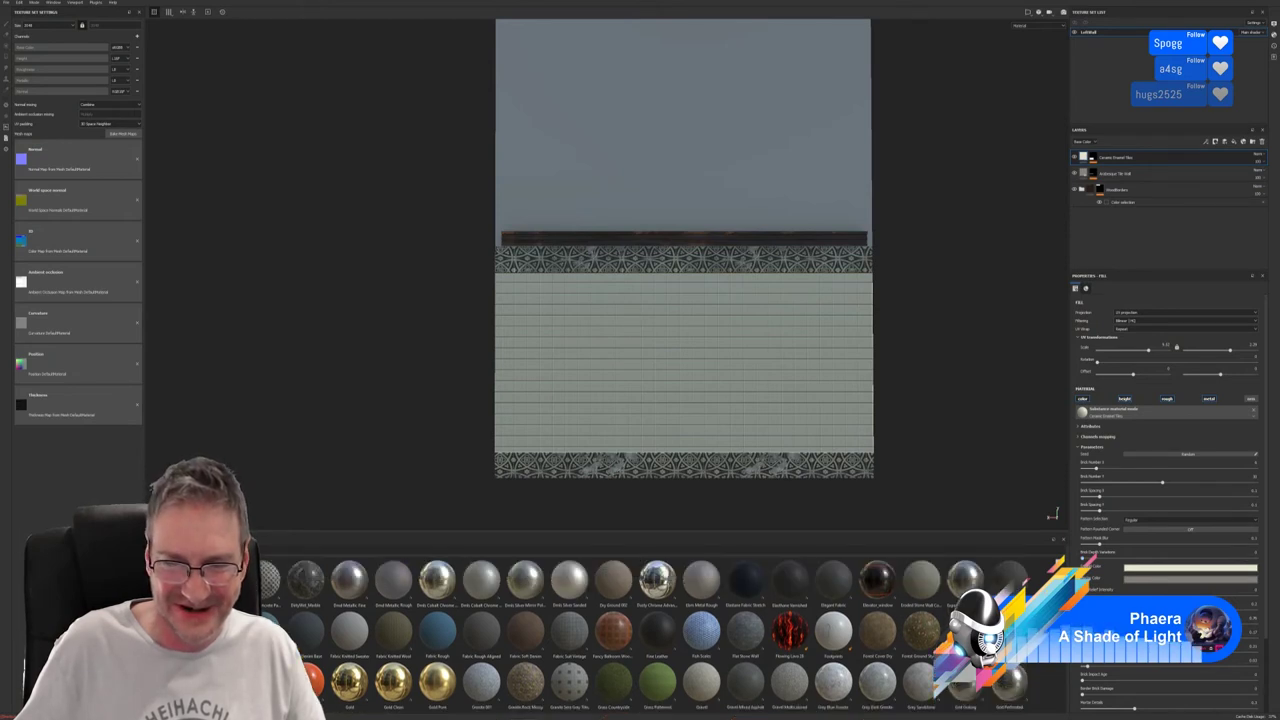
pyautogui.scroll(3, 660, 635)
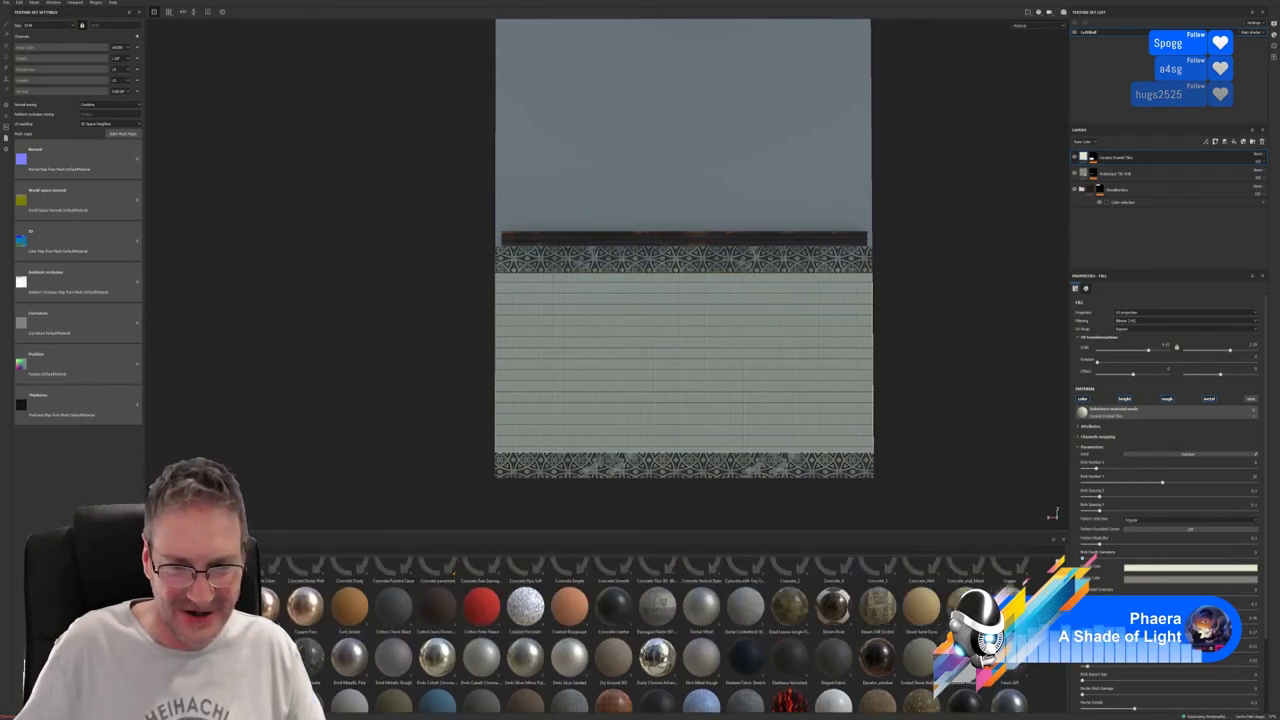
pyautogui.scroll(2, 660, 635)
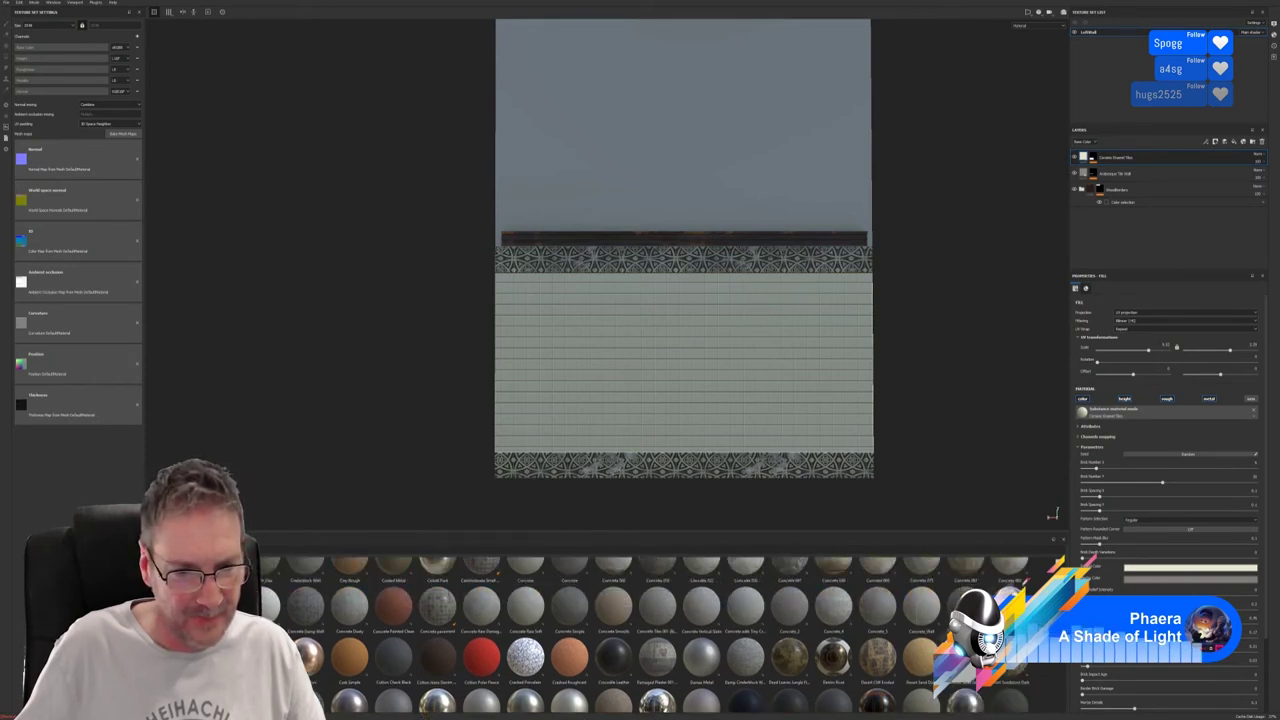
pyautogui.scroll(1, 660, 635)
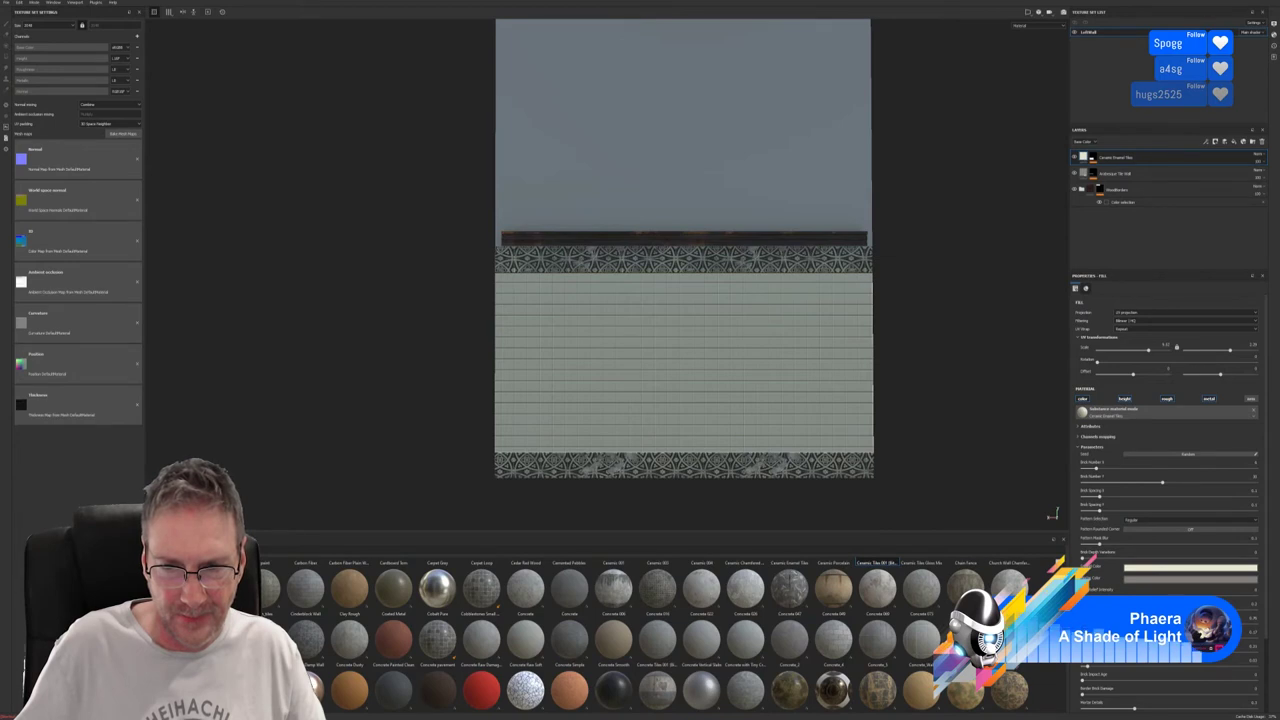
pyautogui.scroll(1, 660, 635)
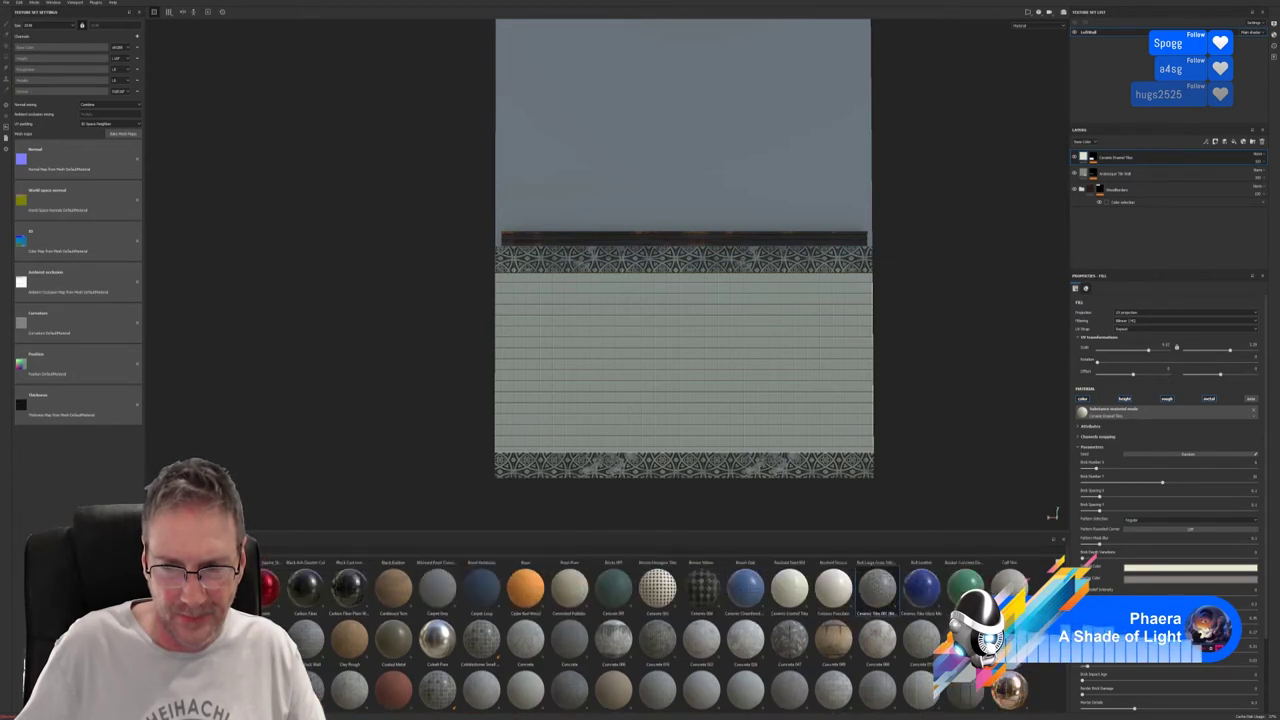
pyautogui.scroll(-2, 876, 590)
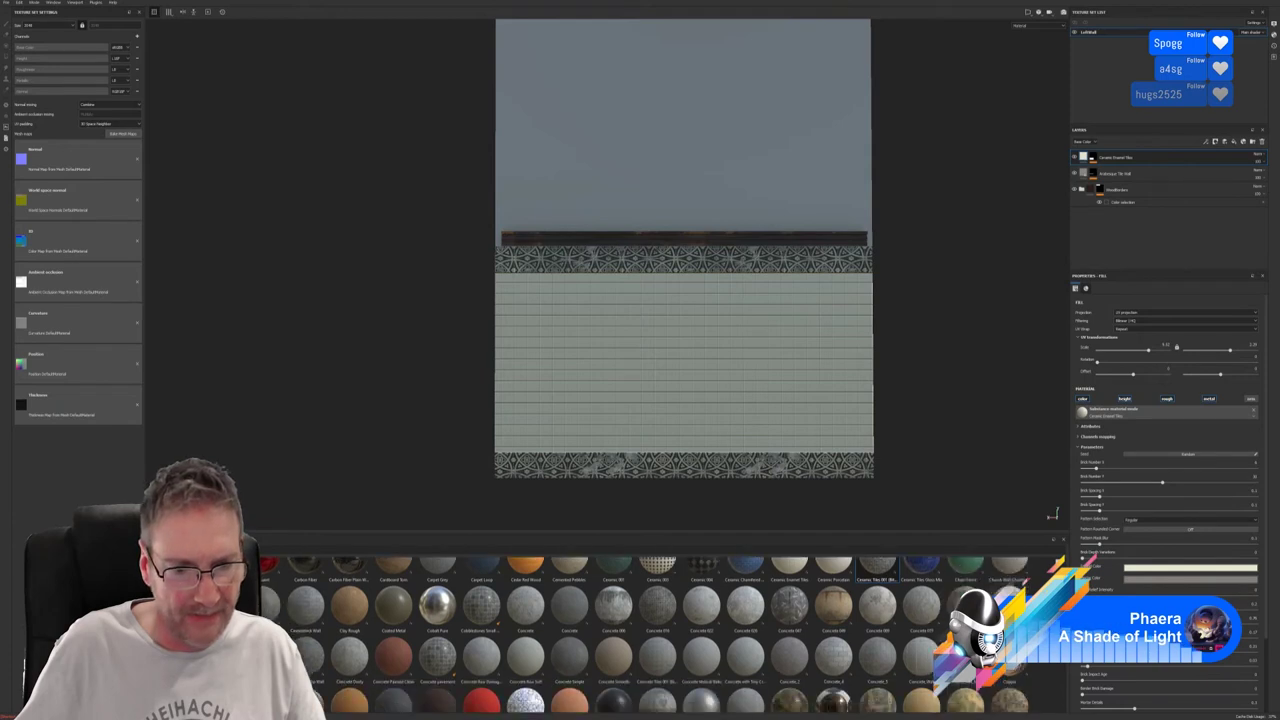
pyautogui.scroll(-2, 659, 635)
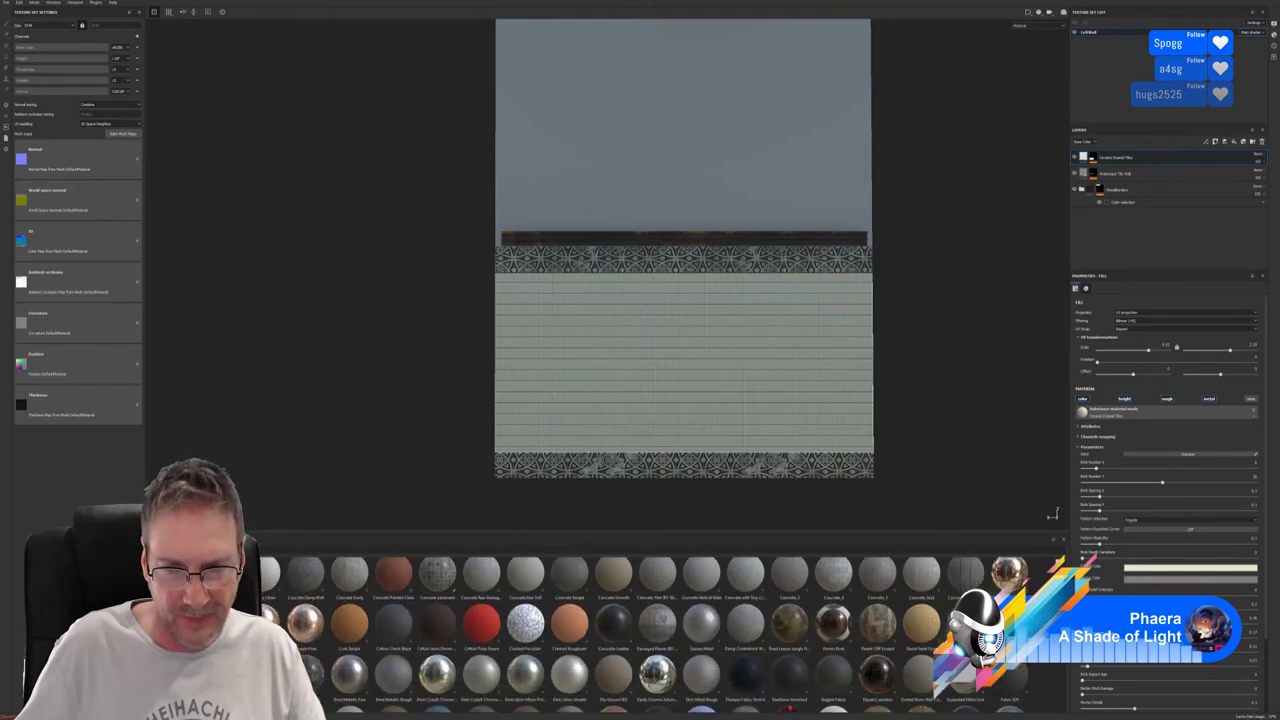
pyautogui.scroll(-2, 640, 635)
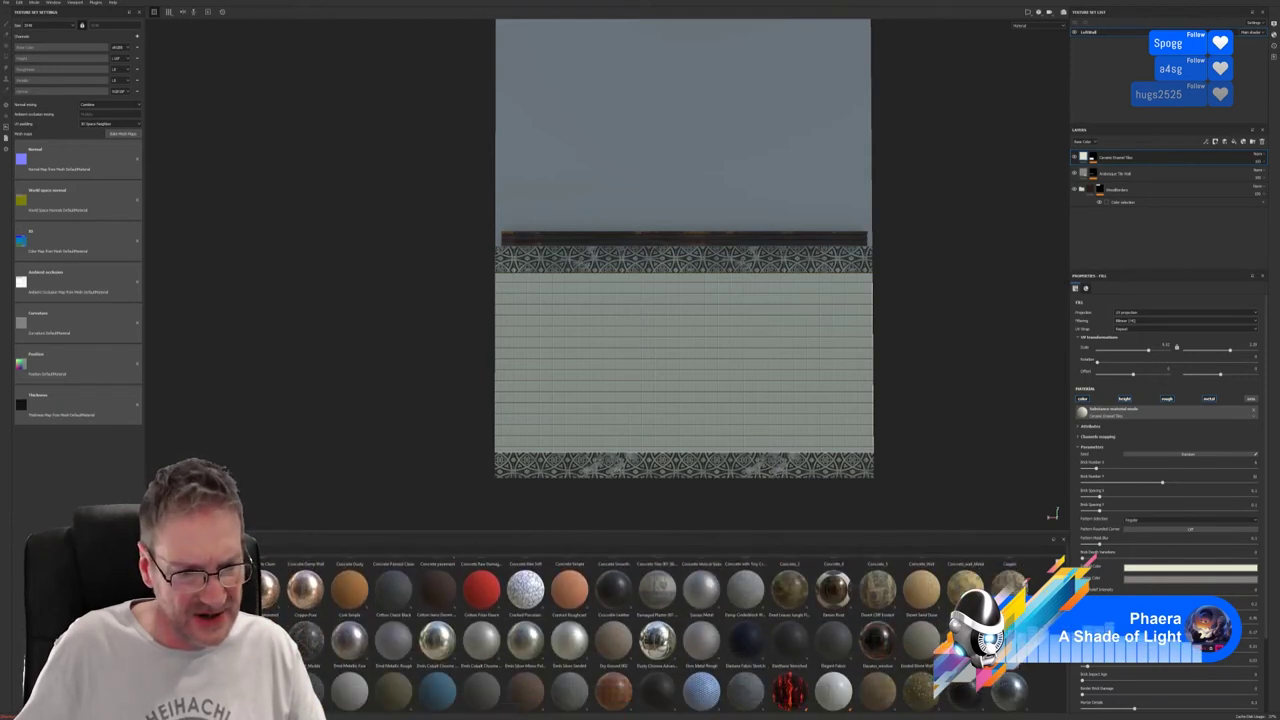
pyautogui.scroll(-1, 659, 635)
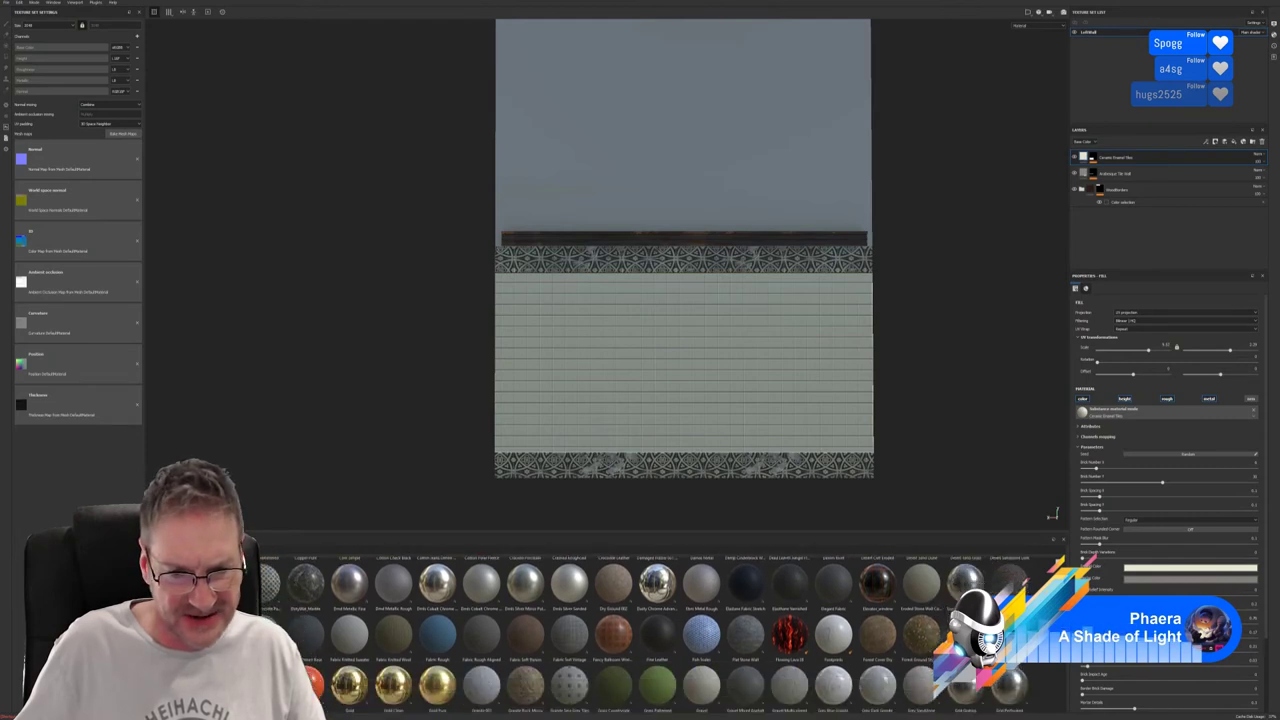
pyautogui.scroll(-2, 659, 635)
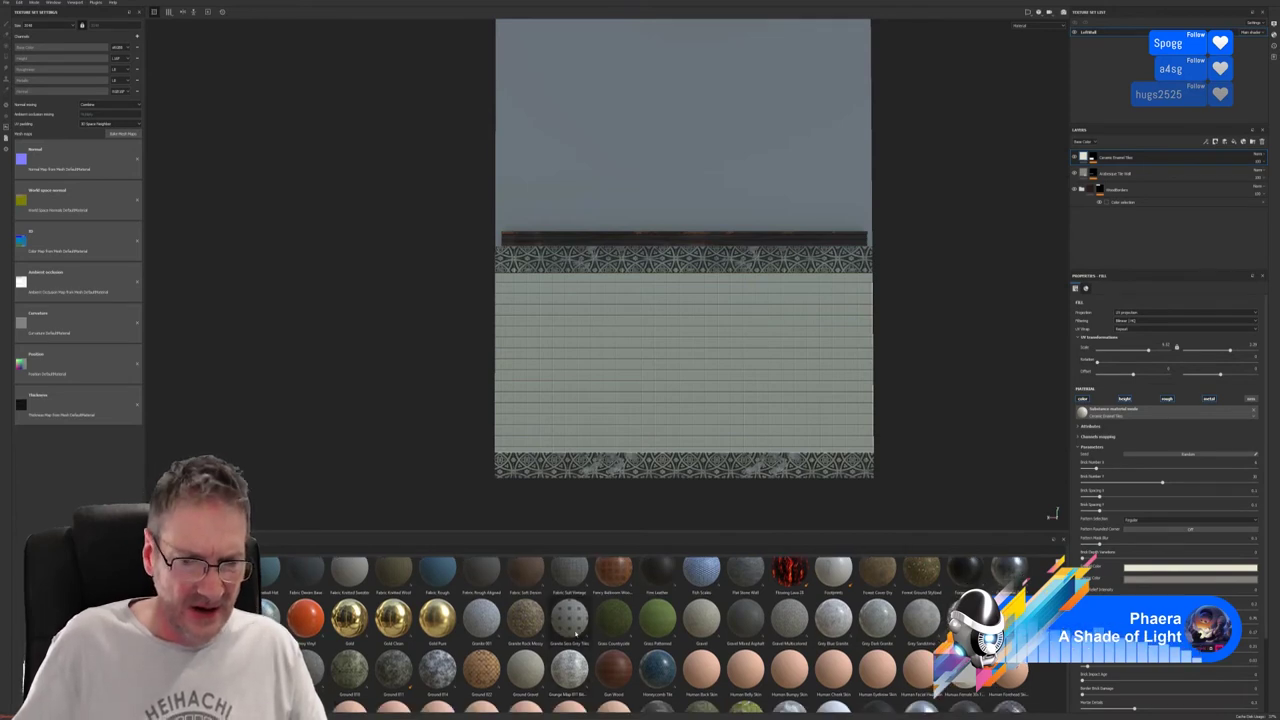
pyautogui.moveTo(569, 624); pyautogui.dragTo(720, 425)
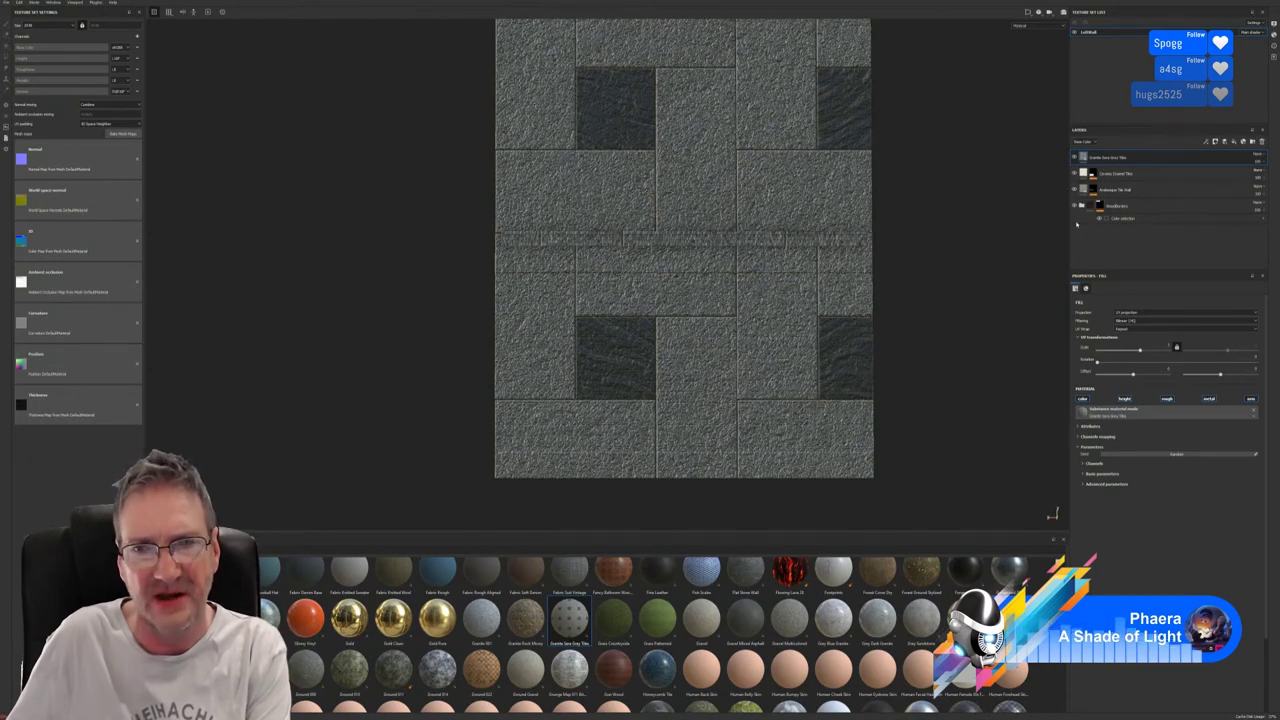
pyautogui.press('Delete')
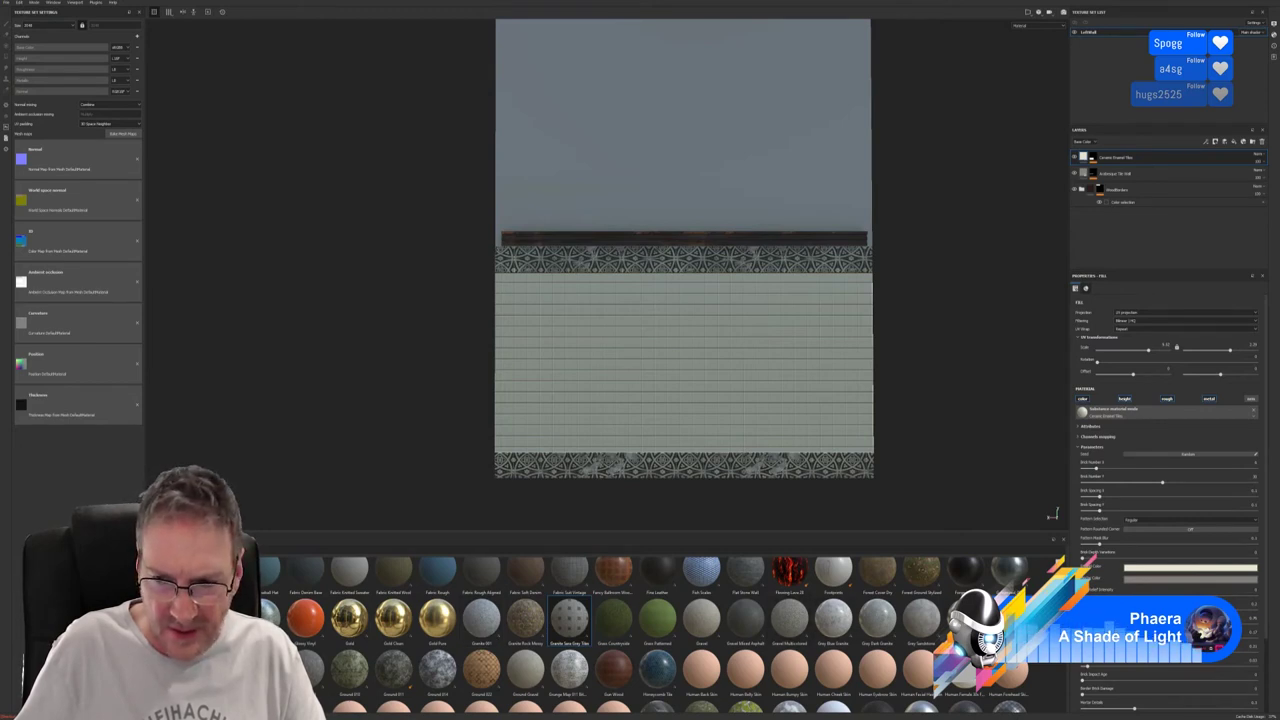
# Add Marble 002 from the shelf to the wall as a new fill layer.
pyautogui.scroll(-2, 658, 635)
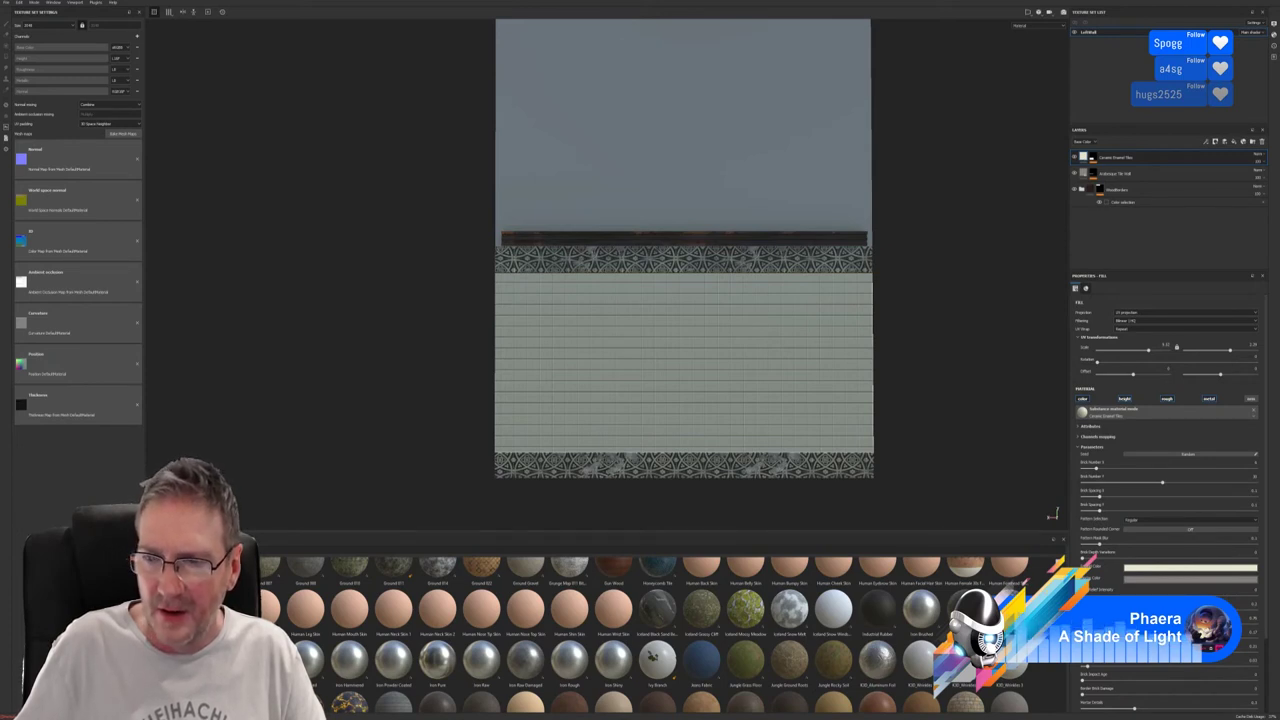
pyautogui.scroll(-1, 658, 635)
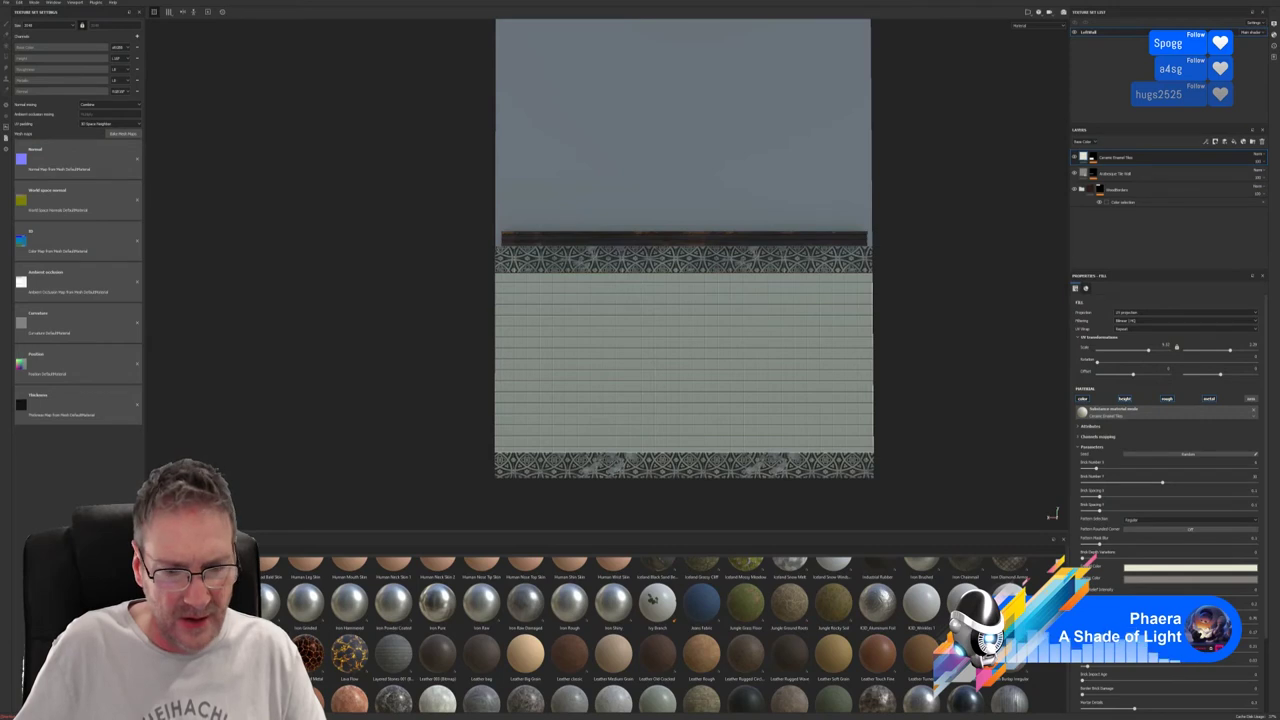
pyautogui.scroll(-1, 658, 635)
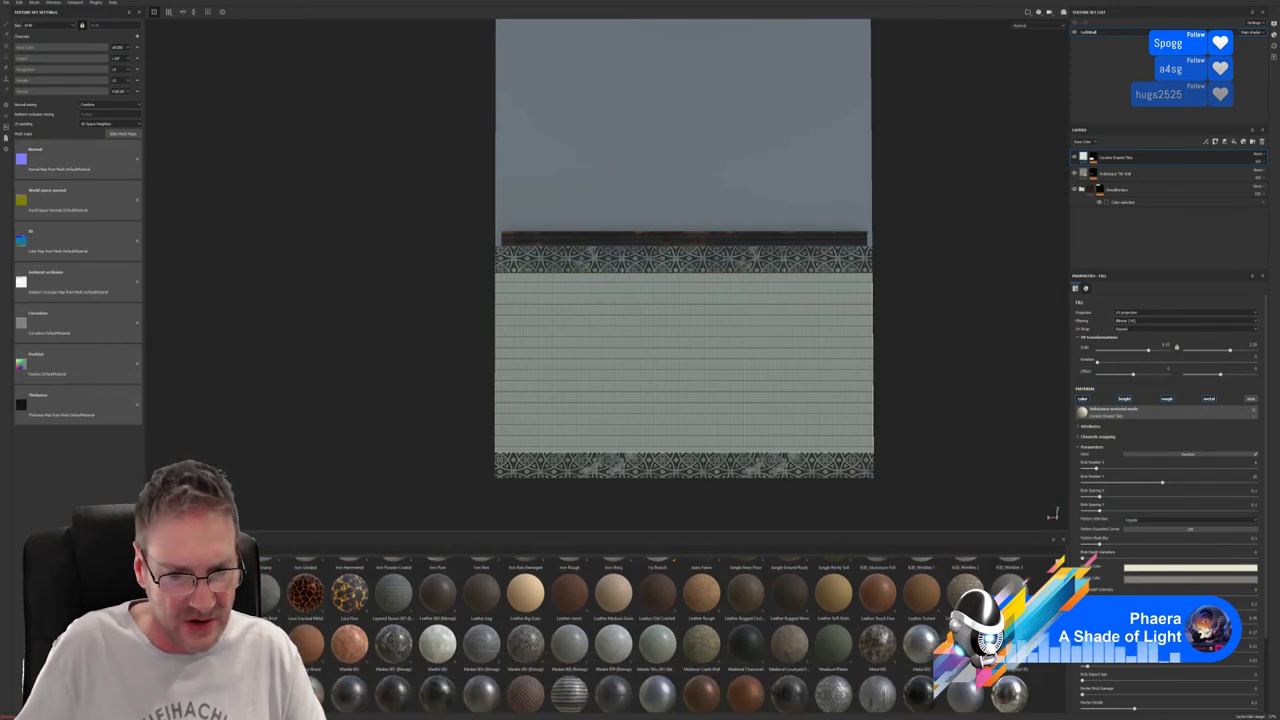
pyautogui.scroll(-1, 658, 635)
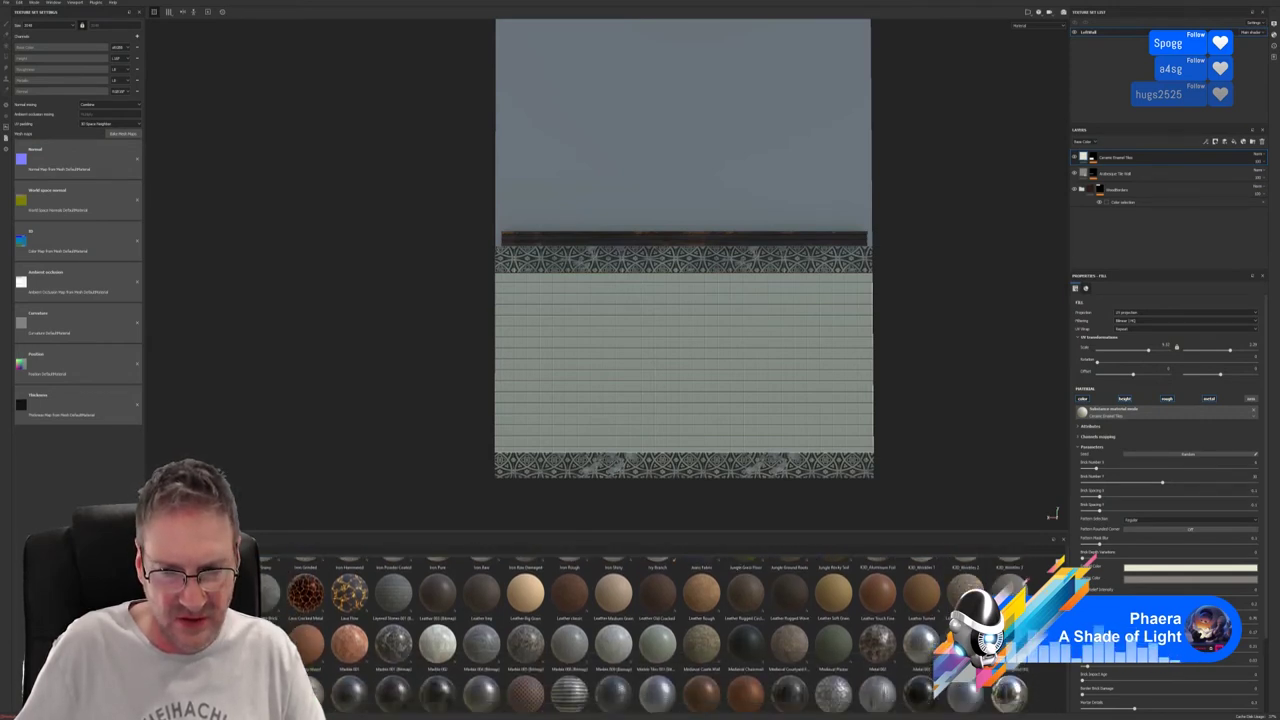
pyautogui.scroll(1, 658, 635)
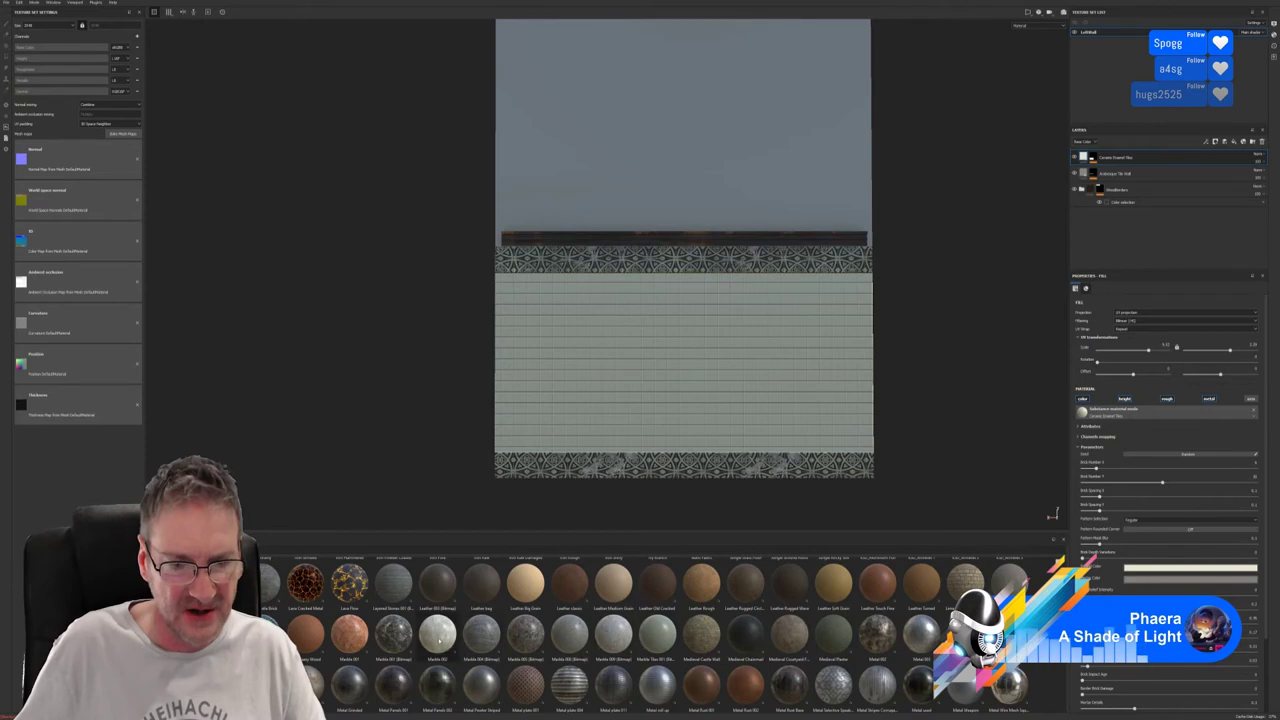
pyautogui.moveTo(437, 647); pyautogui.dragTo(706, 388)
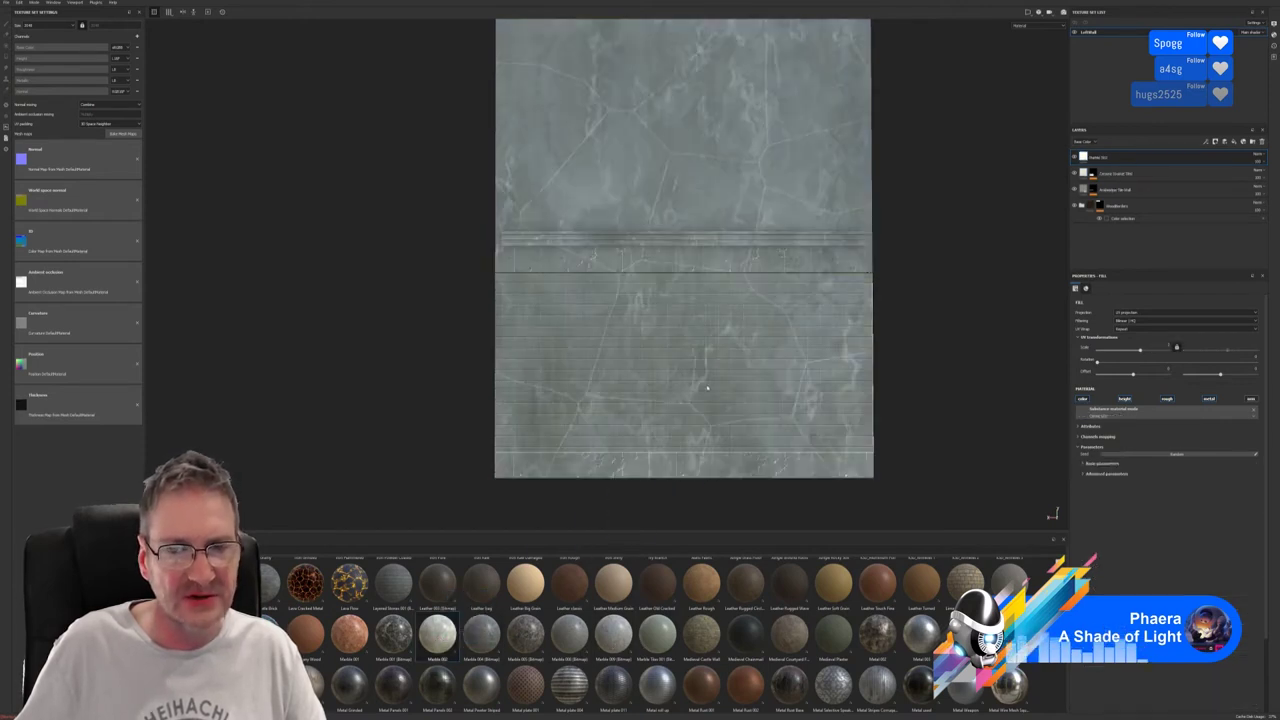
# Mask the marble layer by colour selection, picking the grey lower tile region of the ID map.
pyautogui.doubleClick(1100, 158)
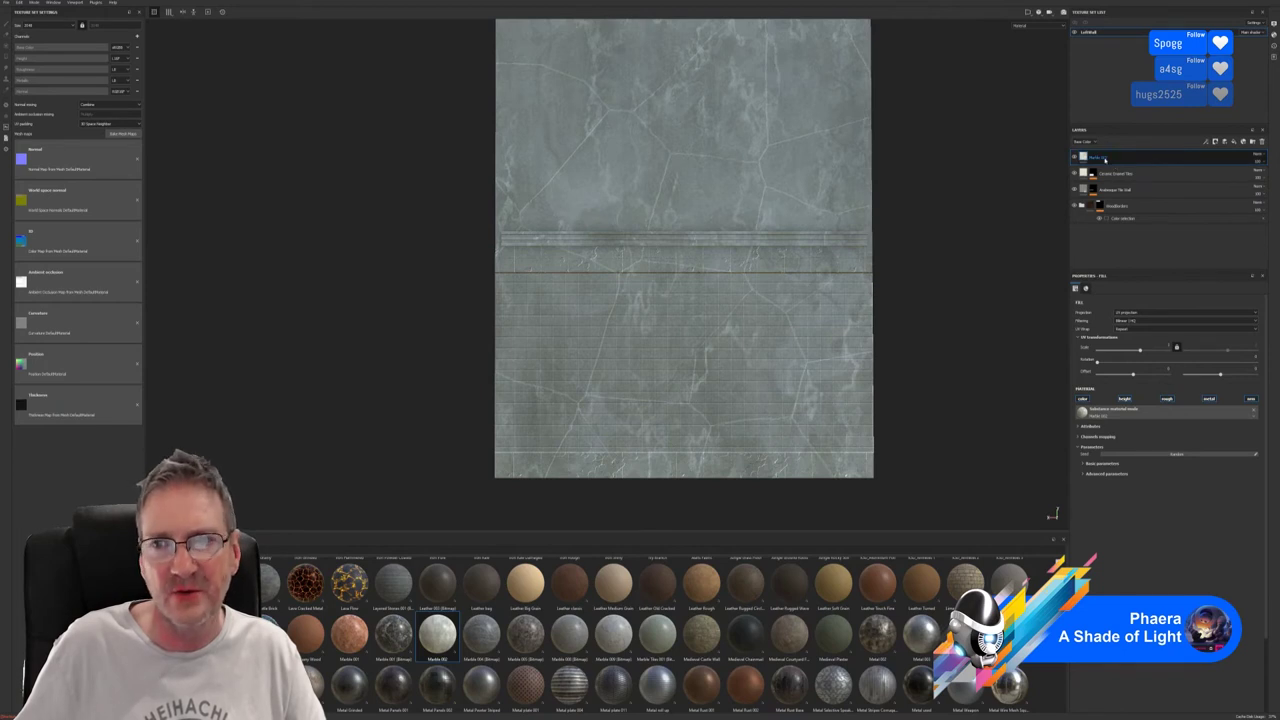
pyautogui.rightClick(1162, 157)
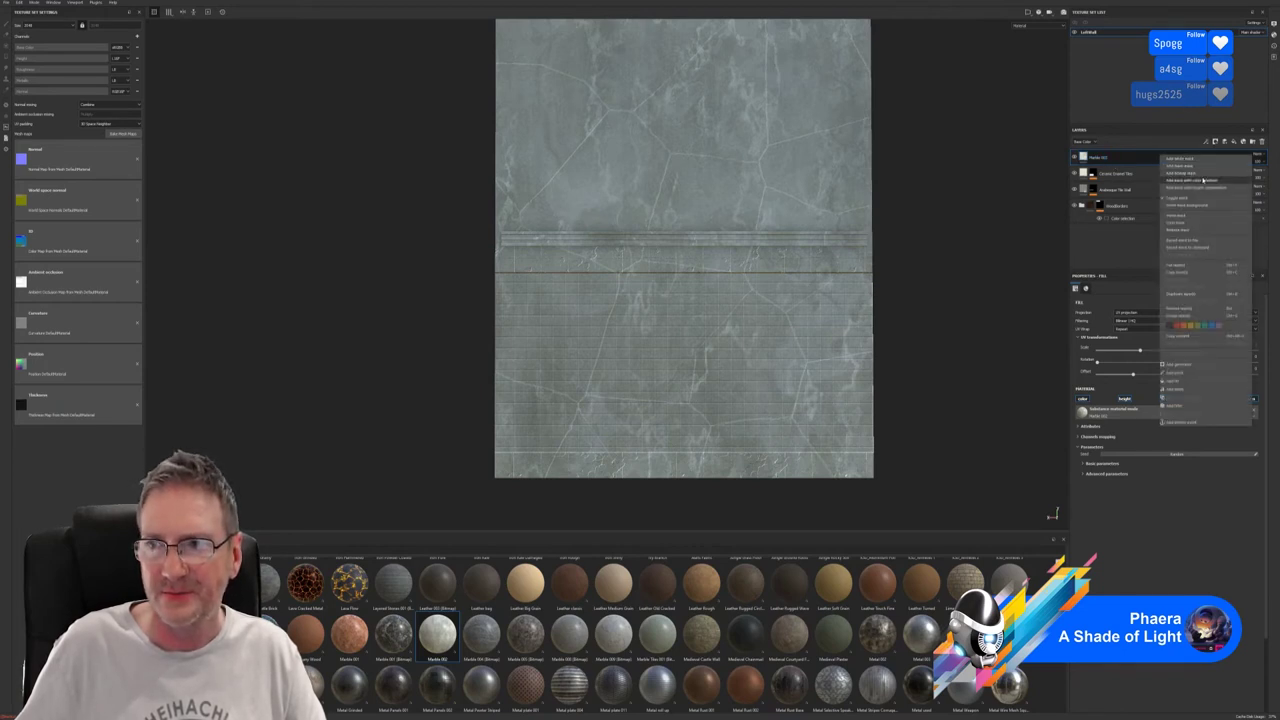
pyautogui.click(1208, 180)
pyautogui.click(1251, 358)
pyautogui.click(853, 336)
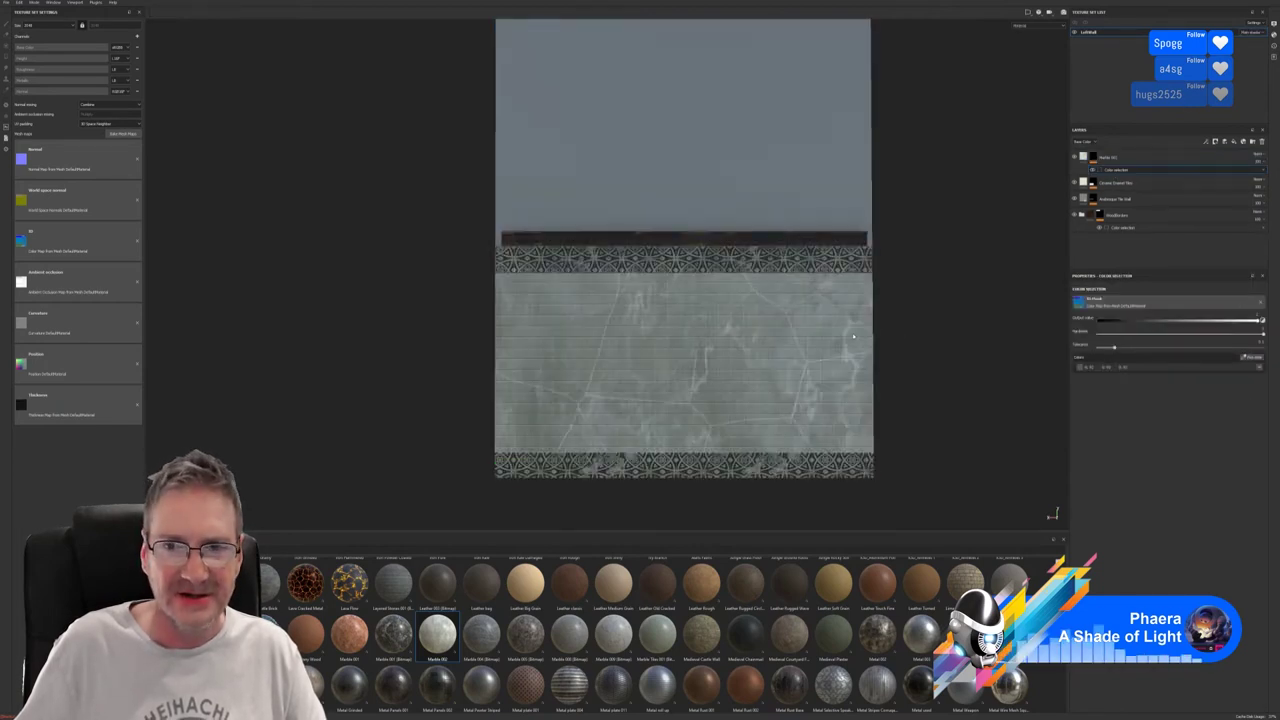
pyautogui.click(1085, 158)
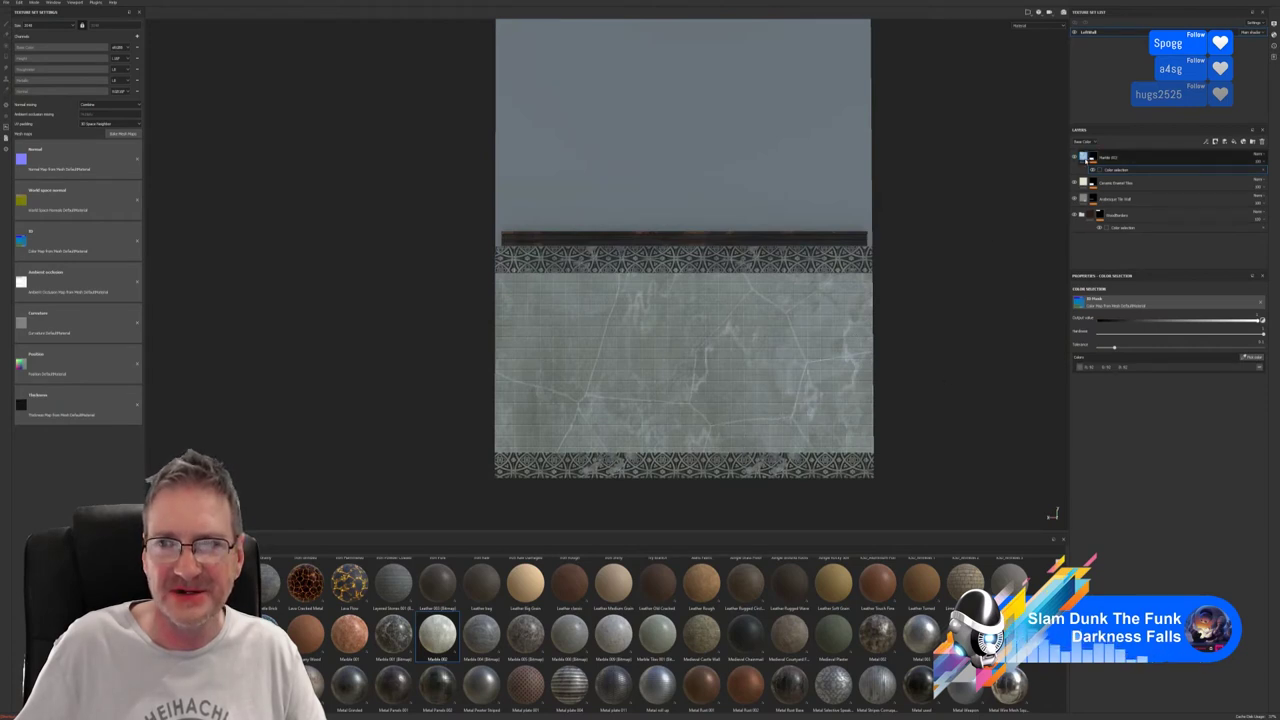
pyautogui.click(1084, 158)
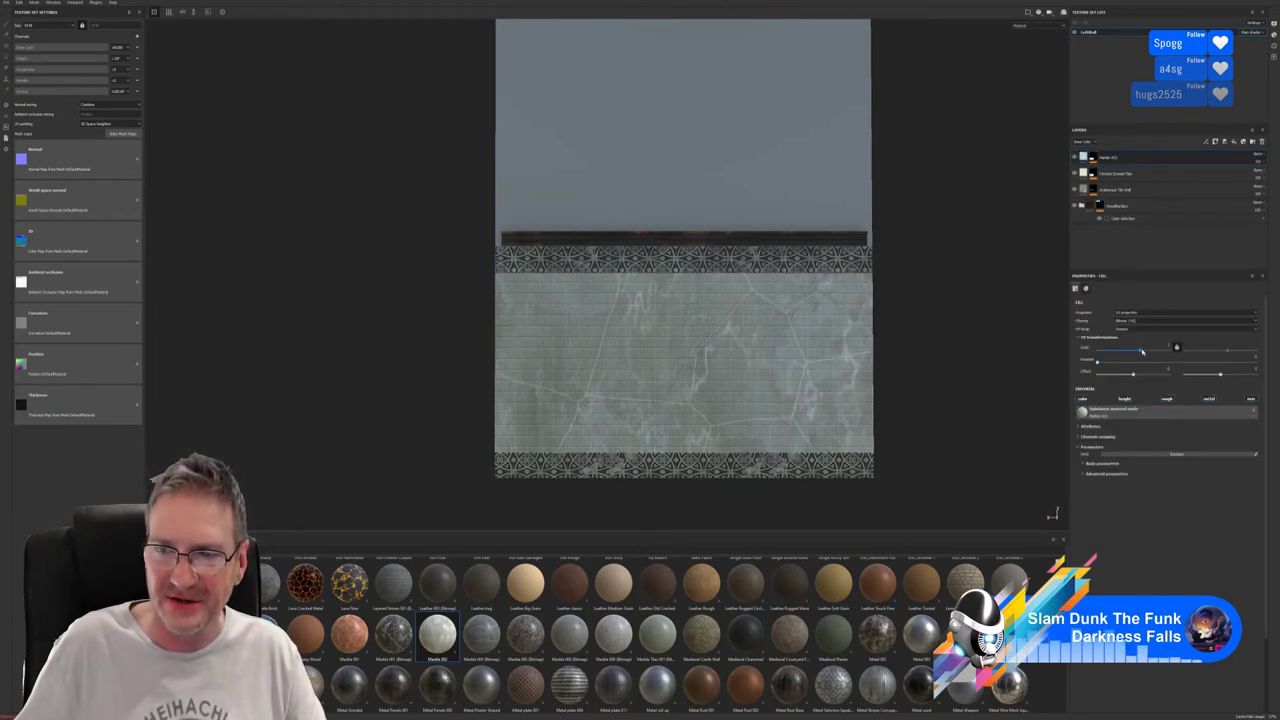
# Make the marble pattern finer and toggle the Ceramic Glazed Tiles layer's visibility to compare.
pyautogui.moveTo(1142, 351); pyautogui.dragTo(1231, 352)
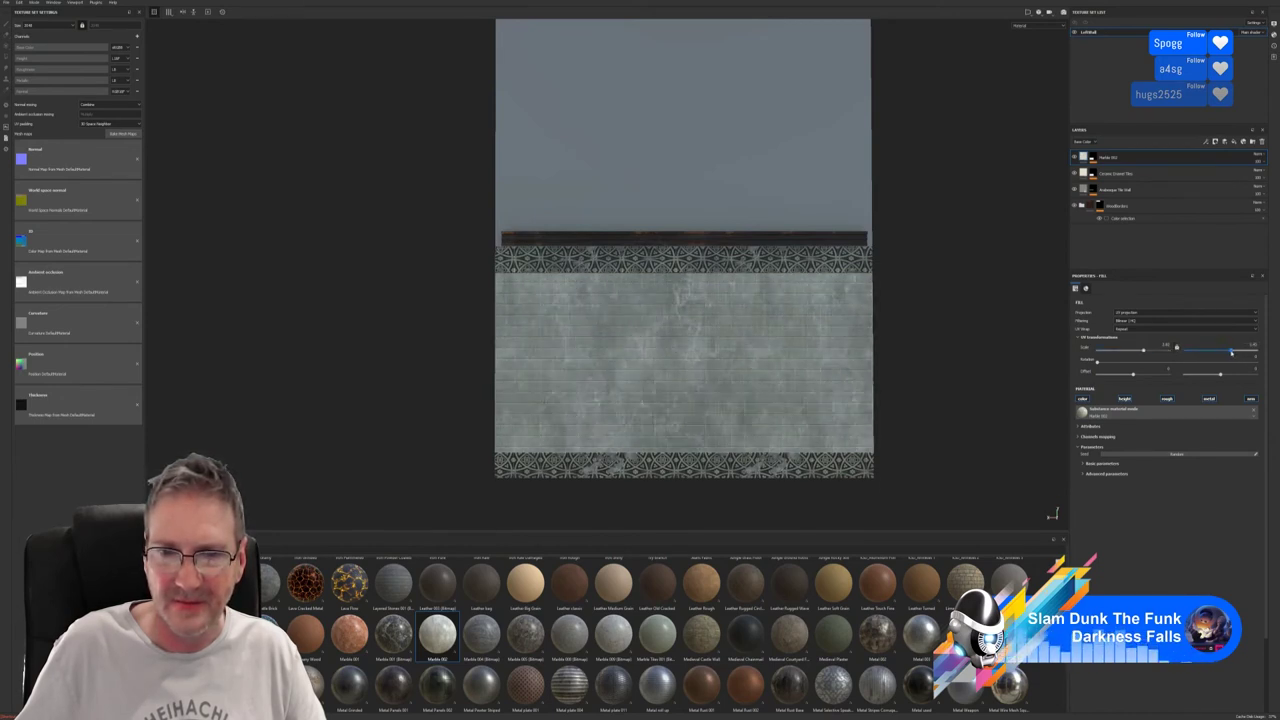
pyautogui.click(1074, 173)
pyautogui.keyDown('alt'); pyautogui.moveTo(913, 352); pyautogui.dragTo(898, 308); pyautogui.keyUp('alt')
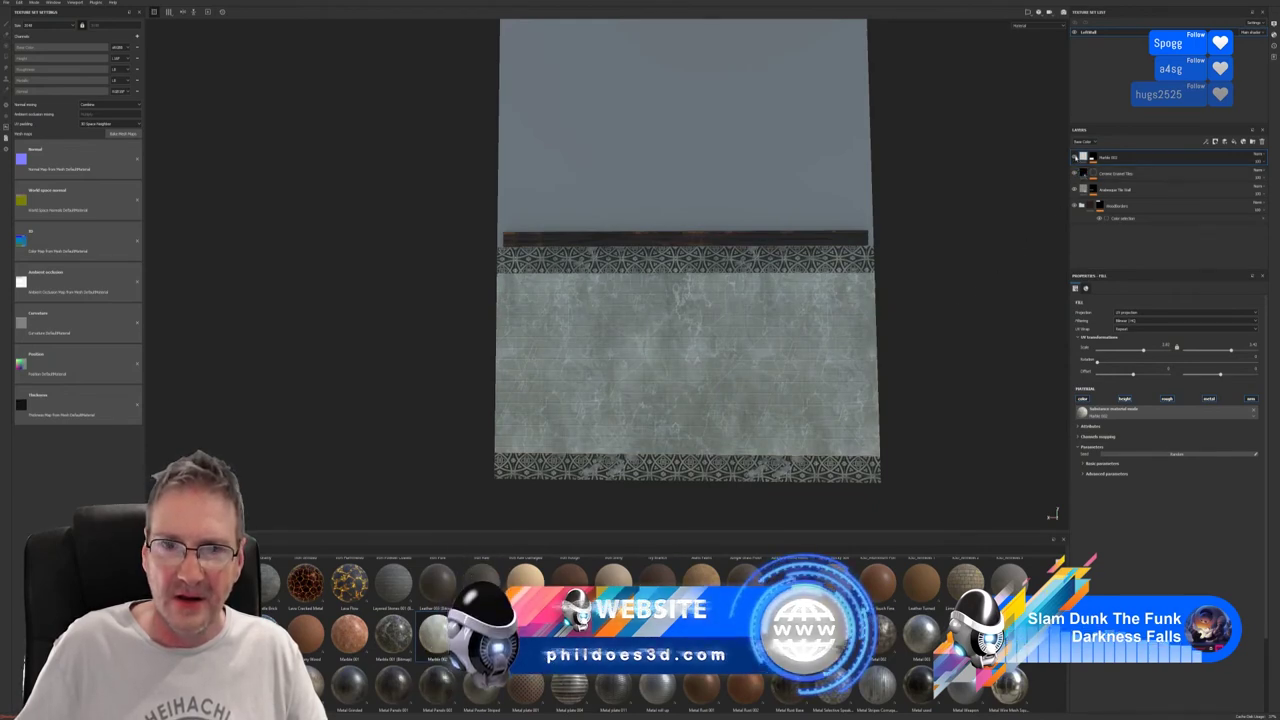
pyautogui.moveTo(913, 305)
pyautogui.keyDown('alt'); pyautogui.mouseDown()
pyautogui.moveTo(980, 334)
pyautogui.moveTo(863, 334)
pyautogui.moveTo(971, 289)
pyautogui.moveTo(922, 292)
pyautogui.mouseUp(); pyautogui.keyUp('alt')
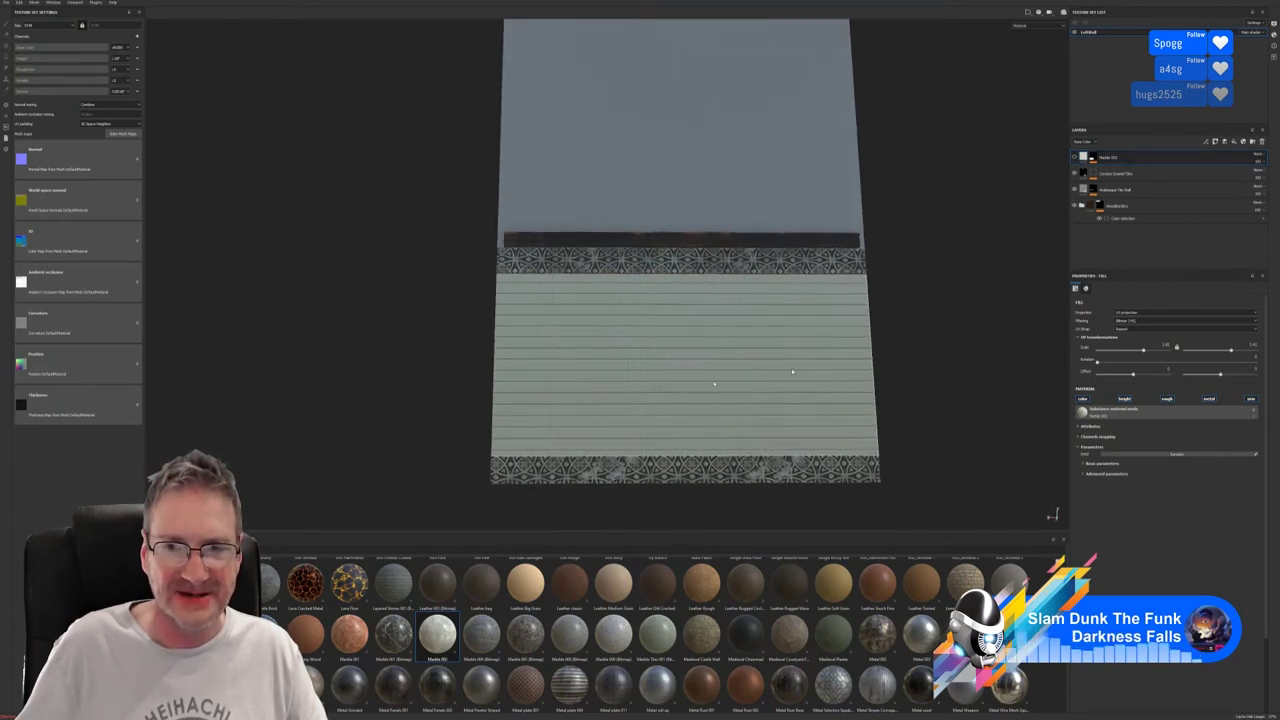
# Turn the marble layer back on to check it, then hide the grimy top layer.
pyautogui.click(1074, 157)
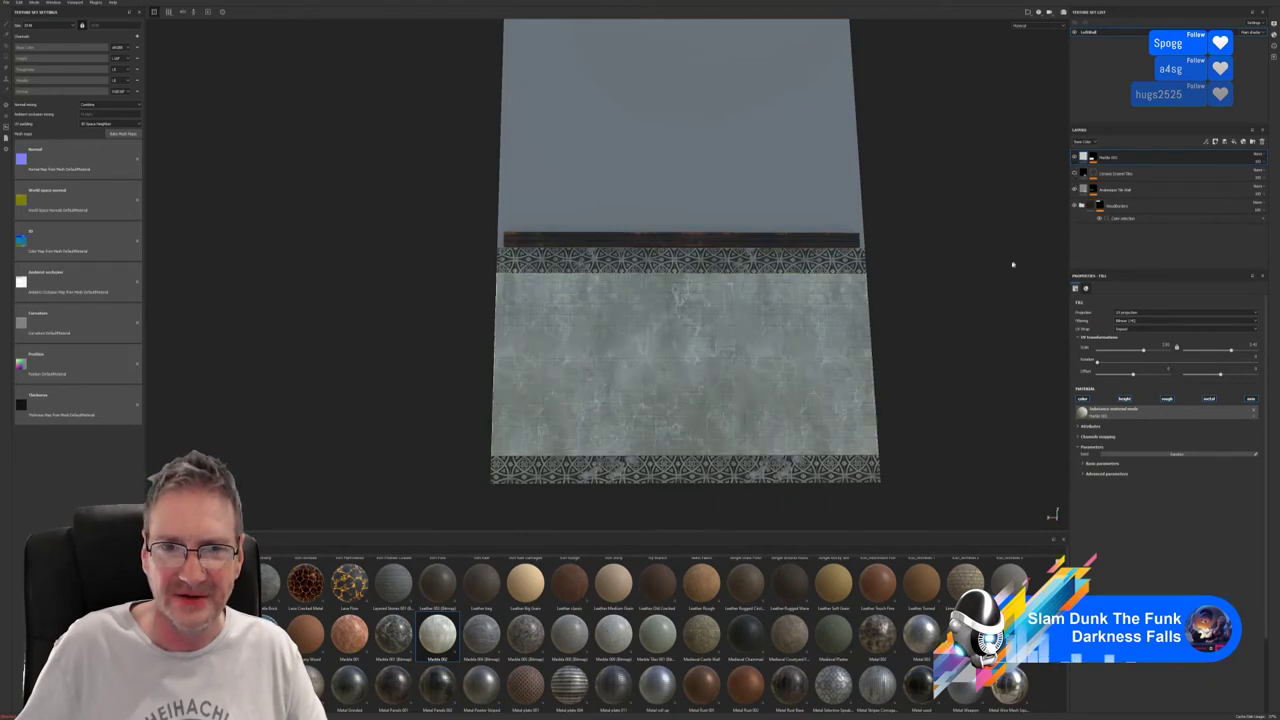
pyautogui.keyDown('alt'); pyautogui.moveTo(1011, 263); pyautogui.dragTo(969, 326); pyautogui.keyUp('alt')
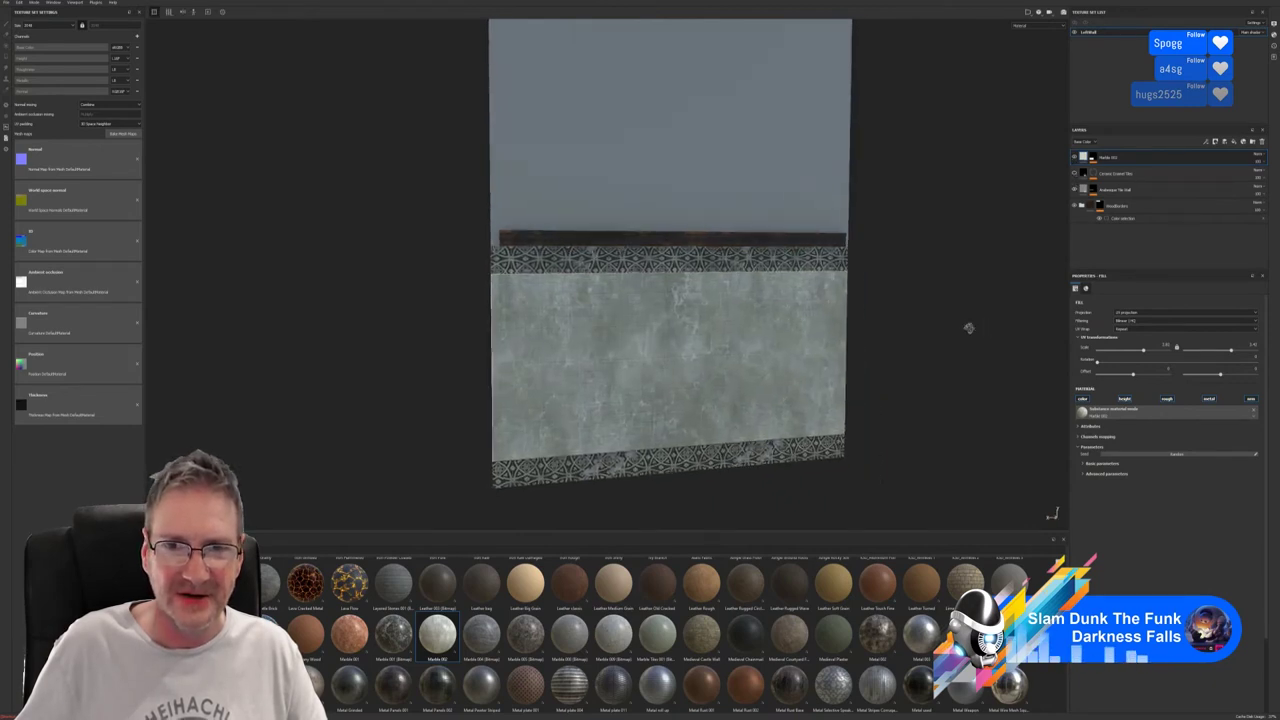
pyautogui.click(1074, 160)
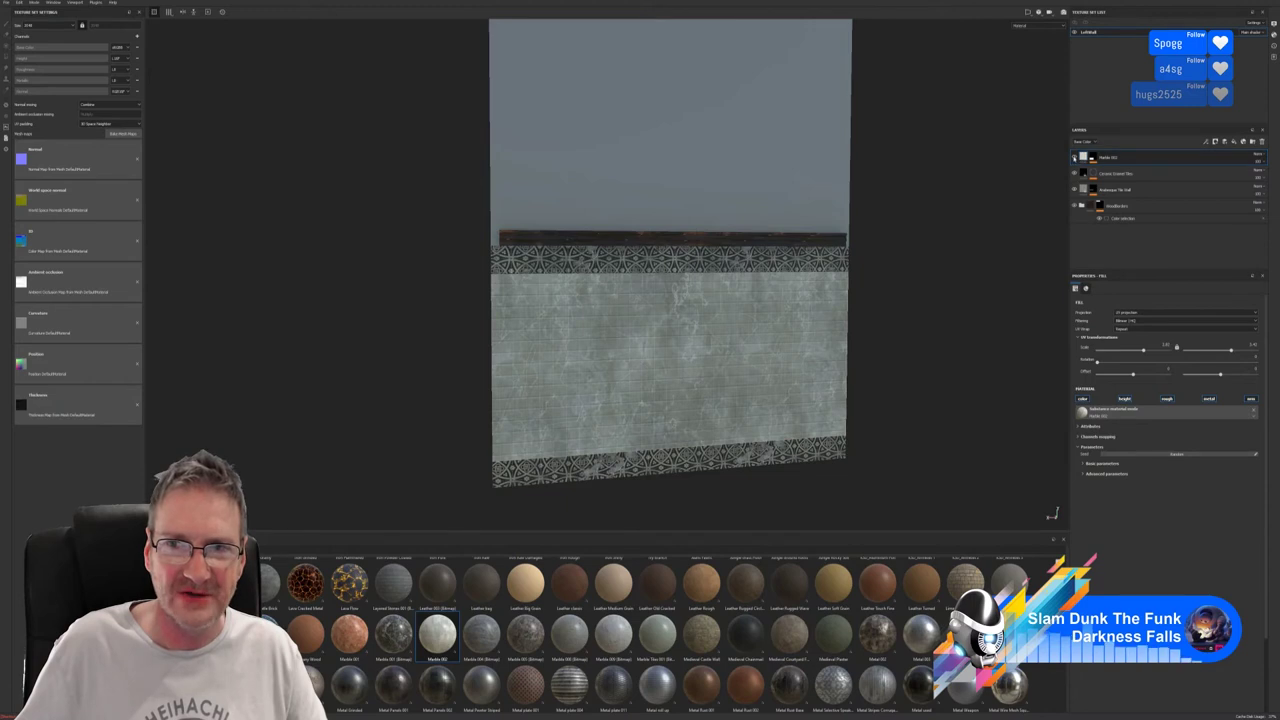
pyautogui.keyDown('alt'); pyautogui.moveTo(1034, 209); pyautogui.dragTo(931, 256); pyautogui.keyUp('alt')
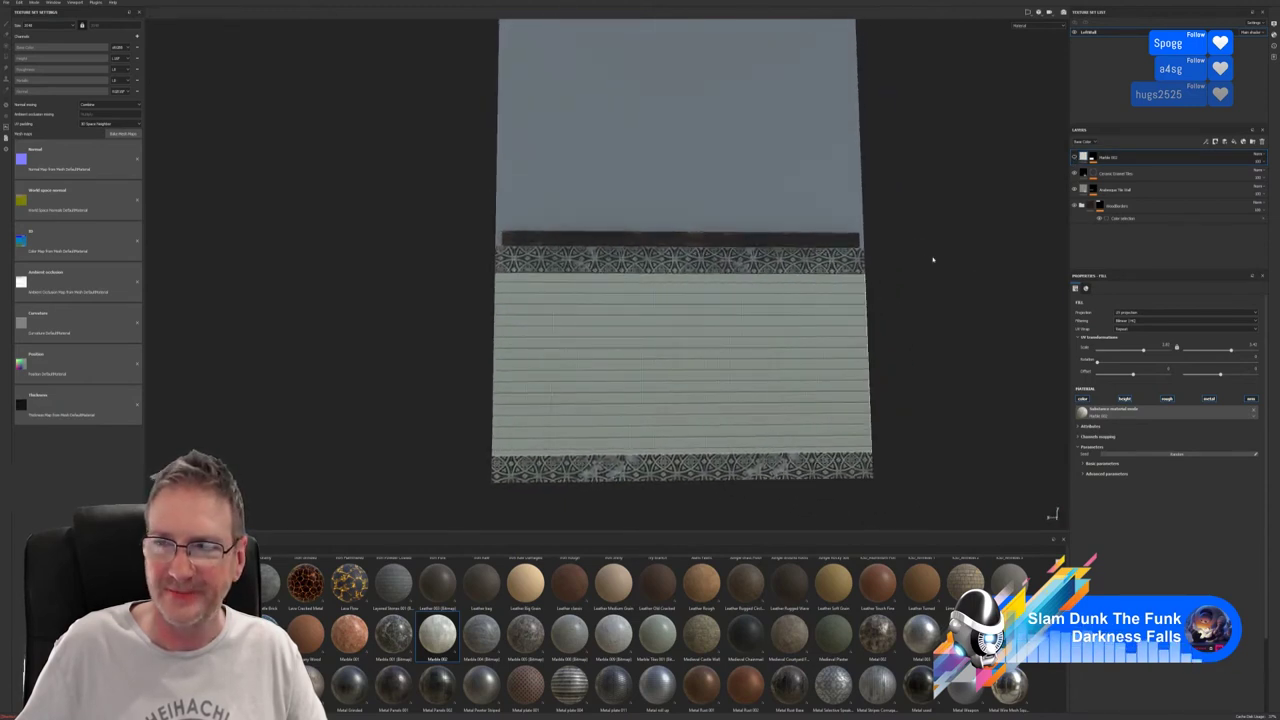
# Nudge the Ceramic Glazed Tiles pattern offset to 0.04.
pyautogui.click(1084, 174)
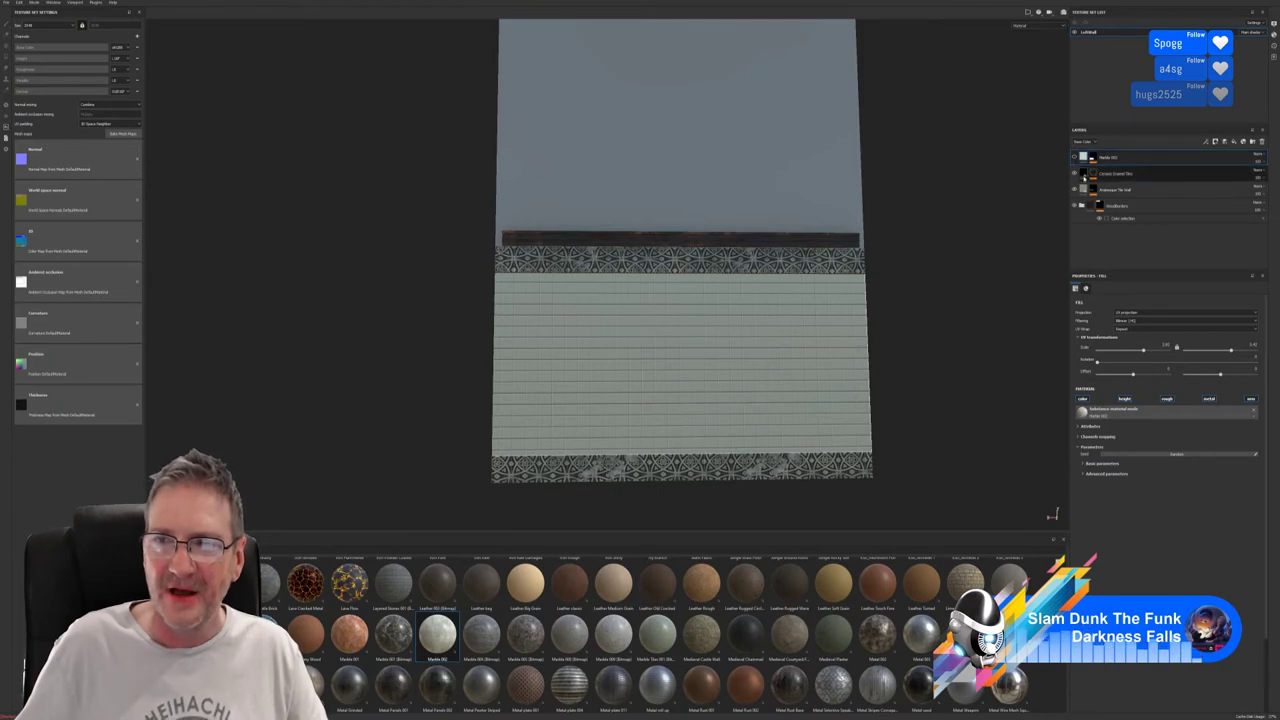
pyautogui.click(1084, 174)
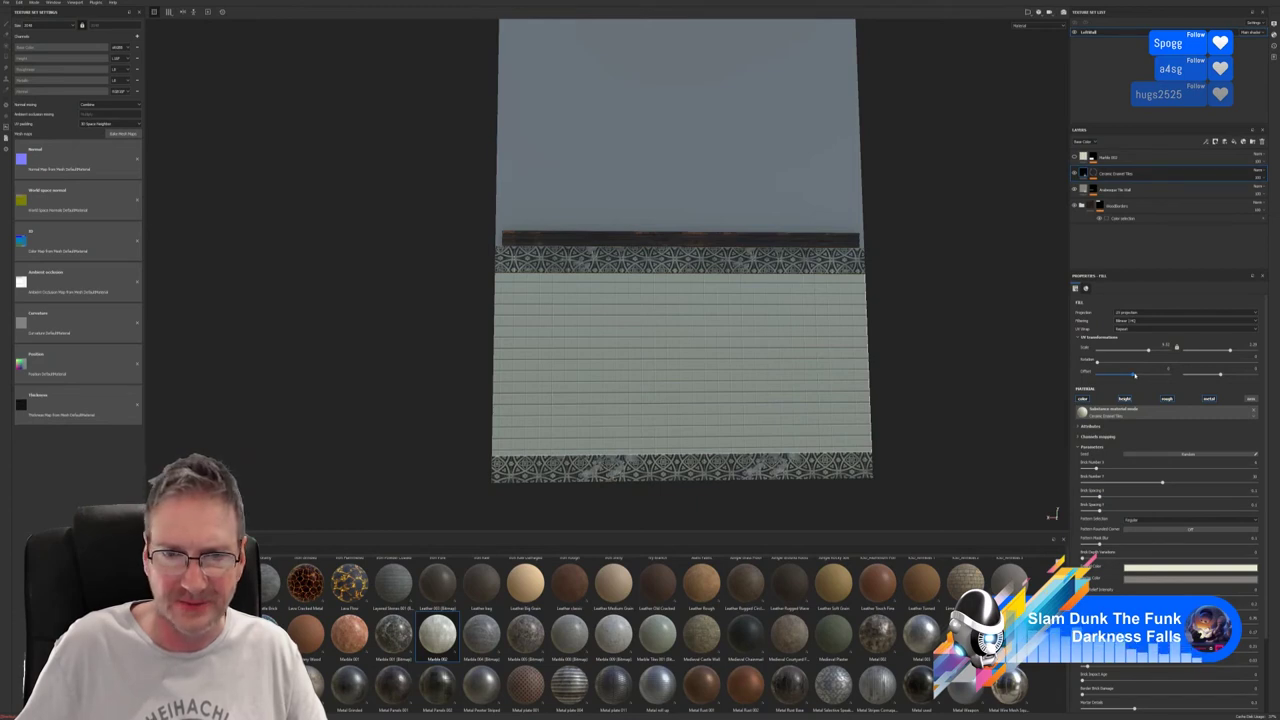
pyautogui.moveTo(1134, 375); pyautogui.dragTo(1135, 375)
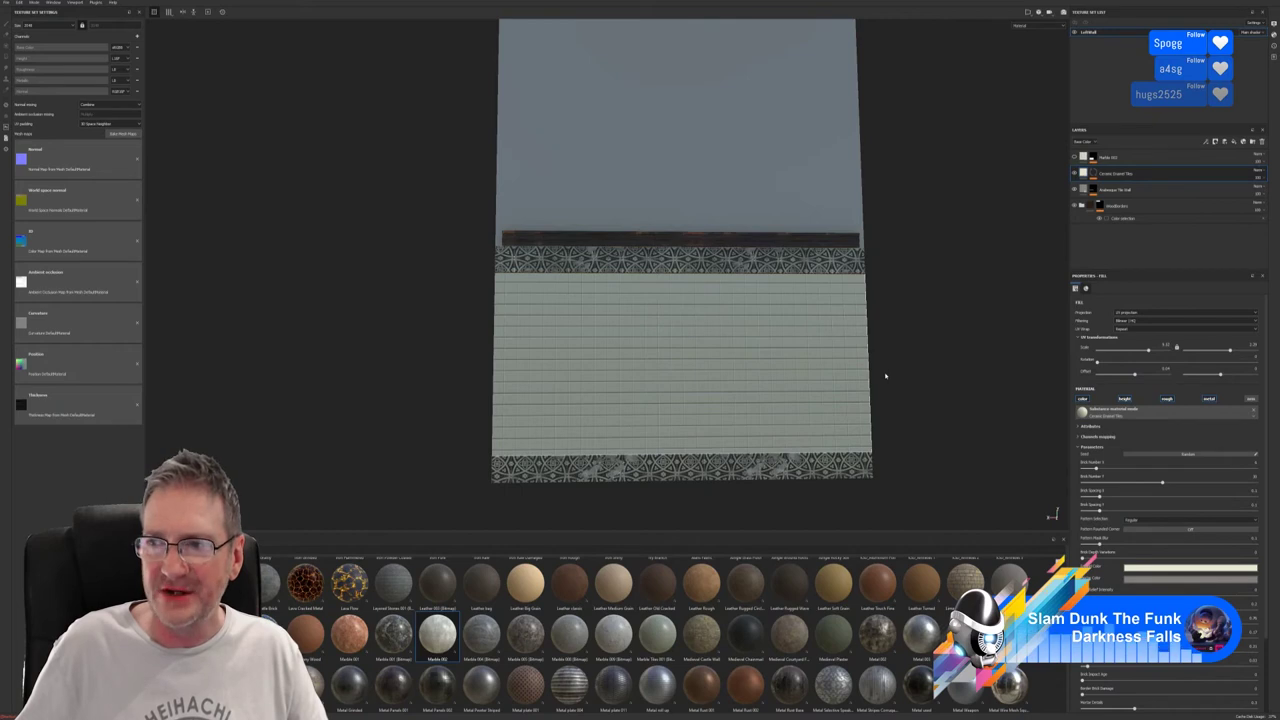
pyautogui.keyDown('alt'); pyautogui.moveTo(899, 254); pyautogui.dragTo(617, 293); pyautogui.keyUp('alt')
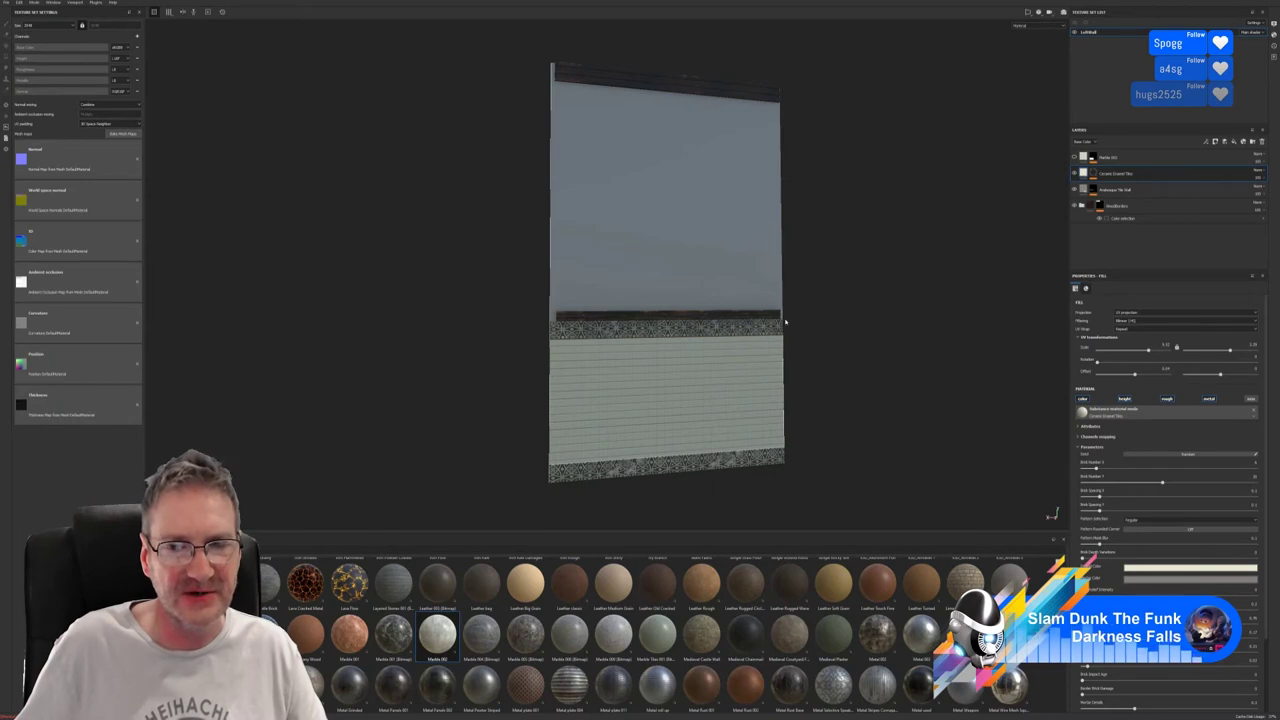
pyautogui.moveTo(785, 322)
pyautogui.keyDown('alt'); pyautogui.mouseDown()
pyautogui.moveTo(980, 309)
pyautogui.moveTo(874, 337)
pyautogui.moveTo(851, 331)
pyautogui.moveTo(925, 335)
pyautogui.moveTo(866, 303)
pyautogui.mouseUp(); pyautogui.keyUp('alt')
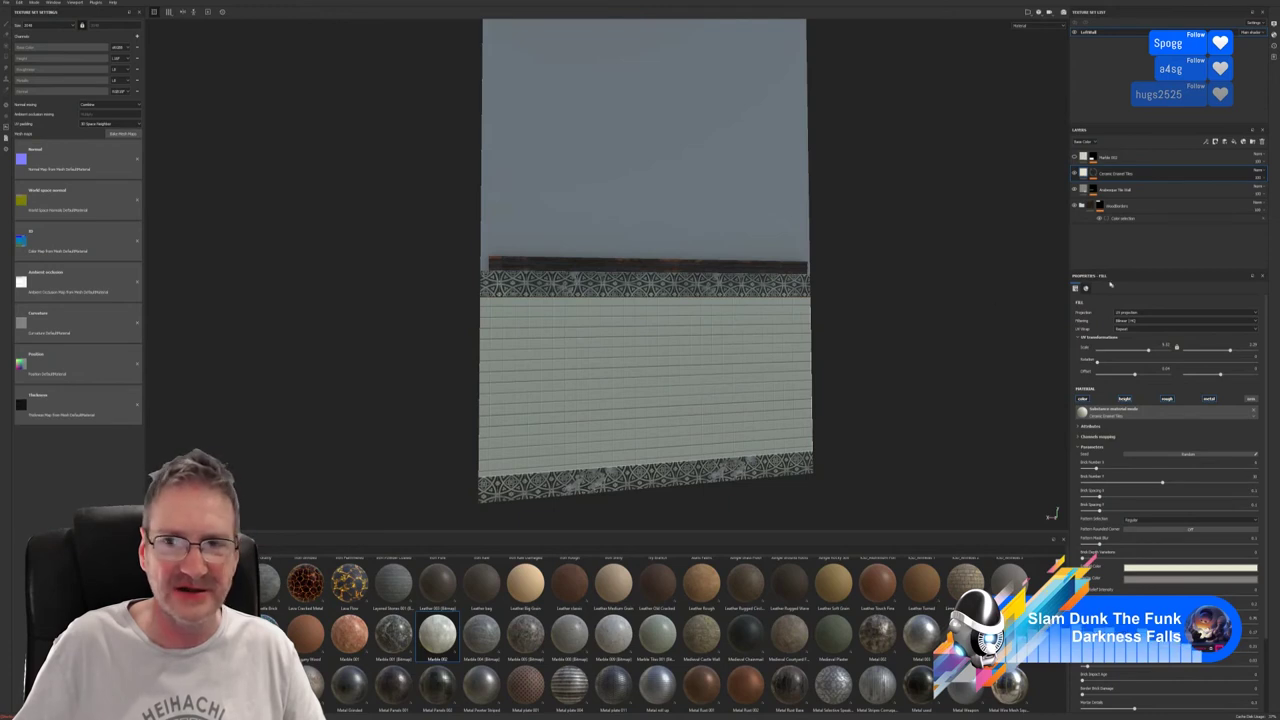
# Compare the wall with the tile layer hidden and shown, finally hiding the marble layer.
pyautogui.click(1075, 173)
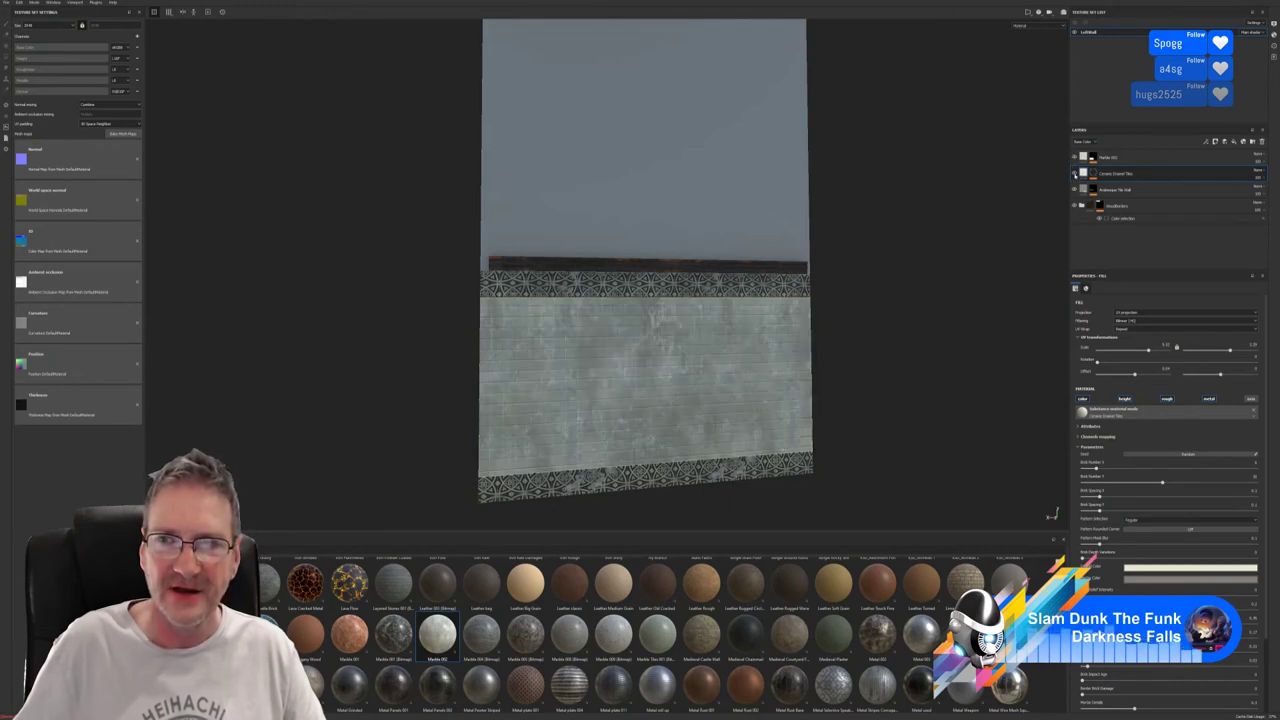
pyautogui.moveTo(836, 378)
pyautogui.keyDown('alt'); pyautogui.mouseDown()
pyautogui.moveTo(760, 371)
pyautogui.moveTo(846, 389)
pyautogui.mouseUp(); pyautogui.keyUp('alt')
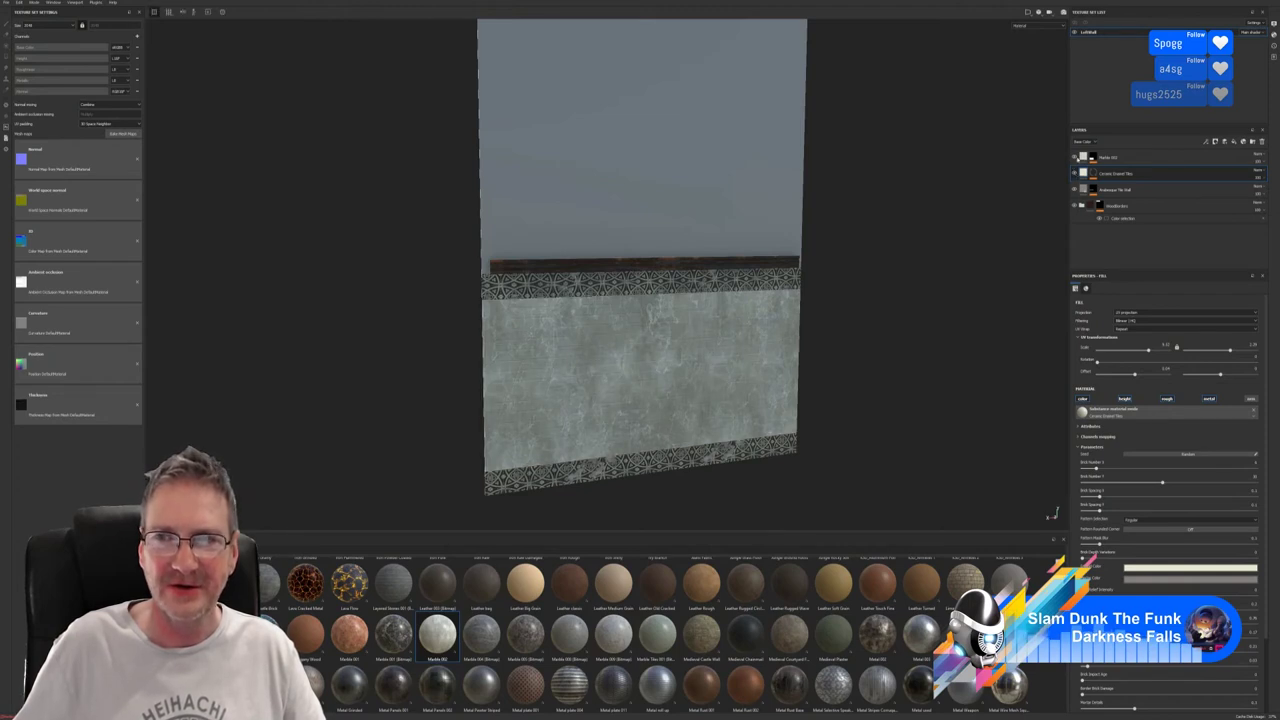
pyautogui.click(1075, 157)
pyautogui.keyDown('alt'); pyautogui.moveTo(893, 370); pyautogui.dragTo(863, 346); pyautogui.keyUp('alt')
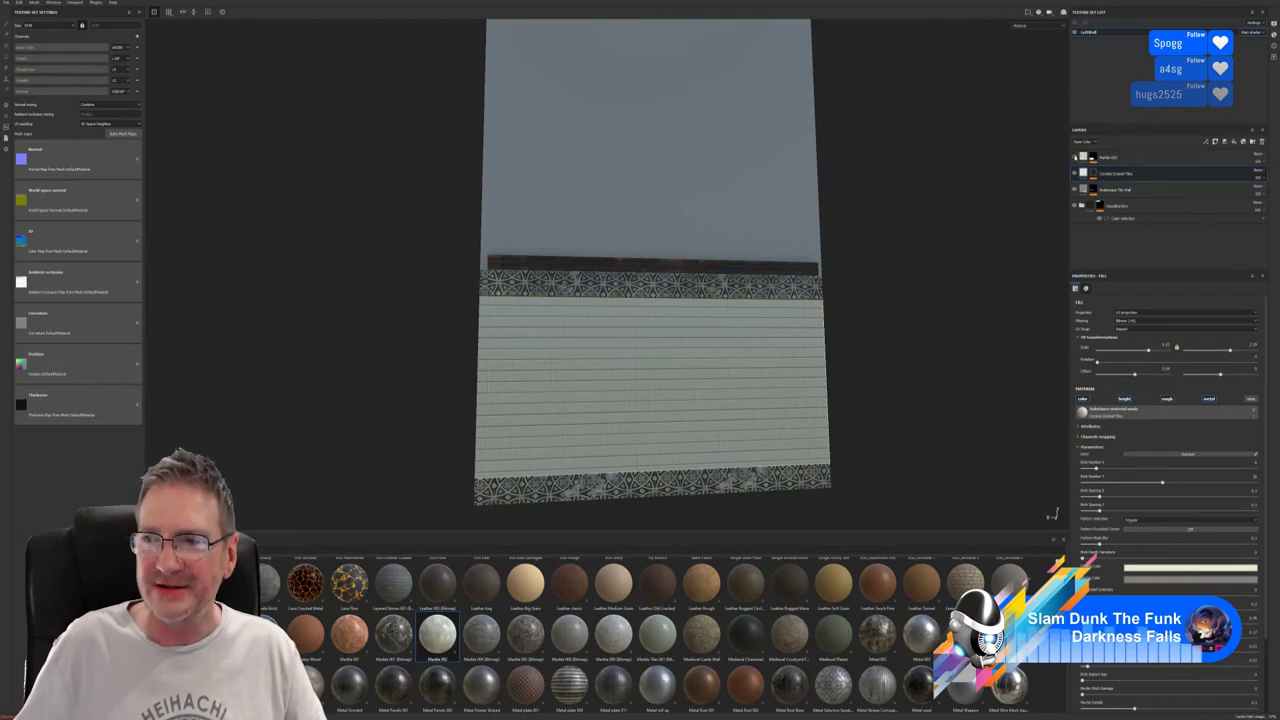
pyautogui.click(1075, 173)
pyautogui.moveTo(866, 389)
pyautogui.keyDown('alt'); pyautogui.mouseDown()
pyautogui.moveTo(787, 412)
pyautogui.moveTo(700, 380)
pyautogui.moveTo(871, 369)
pyautogui.moveTo(876, 388)
pyautogui.mouseUp(); pyautogui.keyUp('alt')
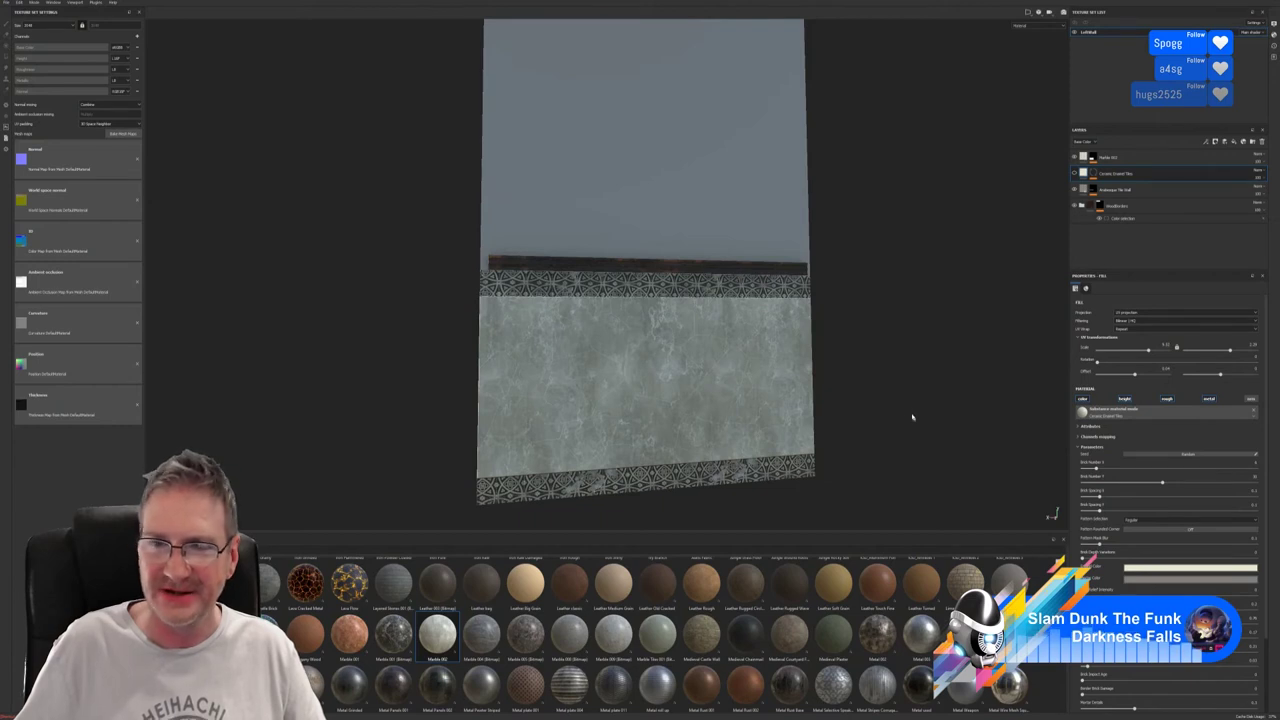
pyautogui.click(1075, 173)
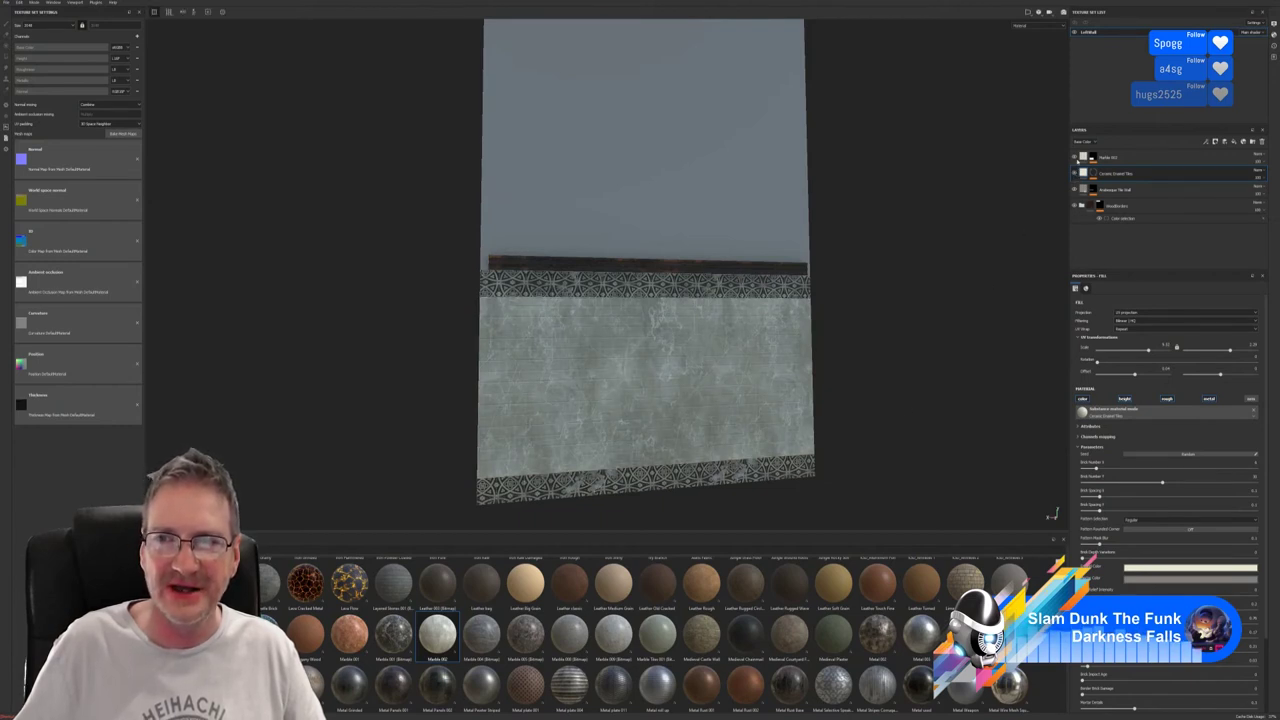
pyautogui.click(1075, 157)
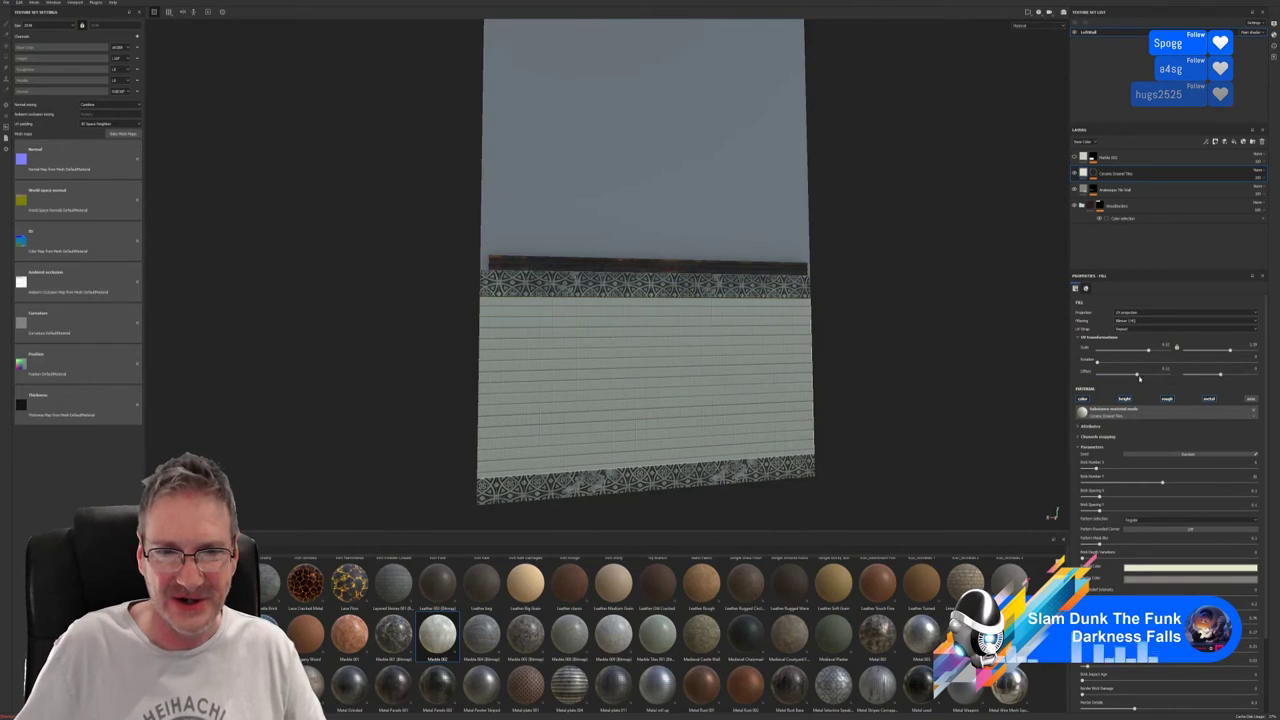
pyautogui.moveTo(1185, 376); pyautogui.dragTo(1219, 377)
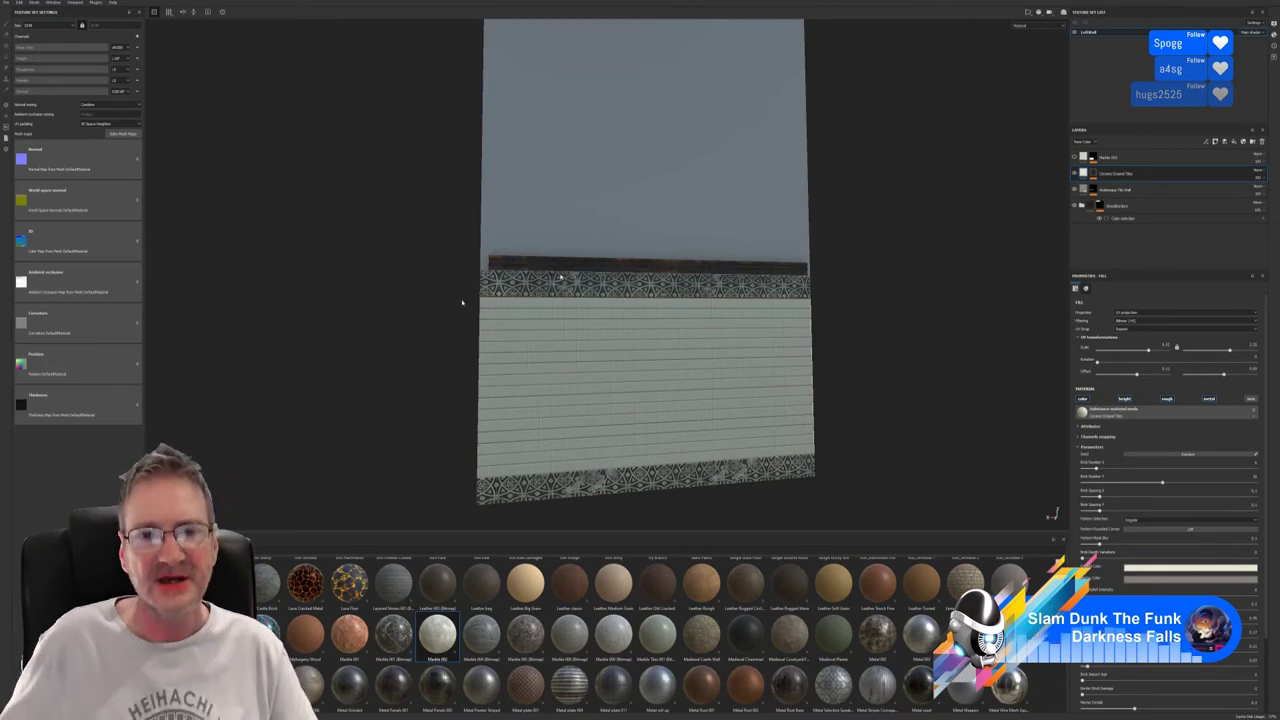
pyautogui.click(1075, 172)
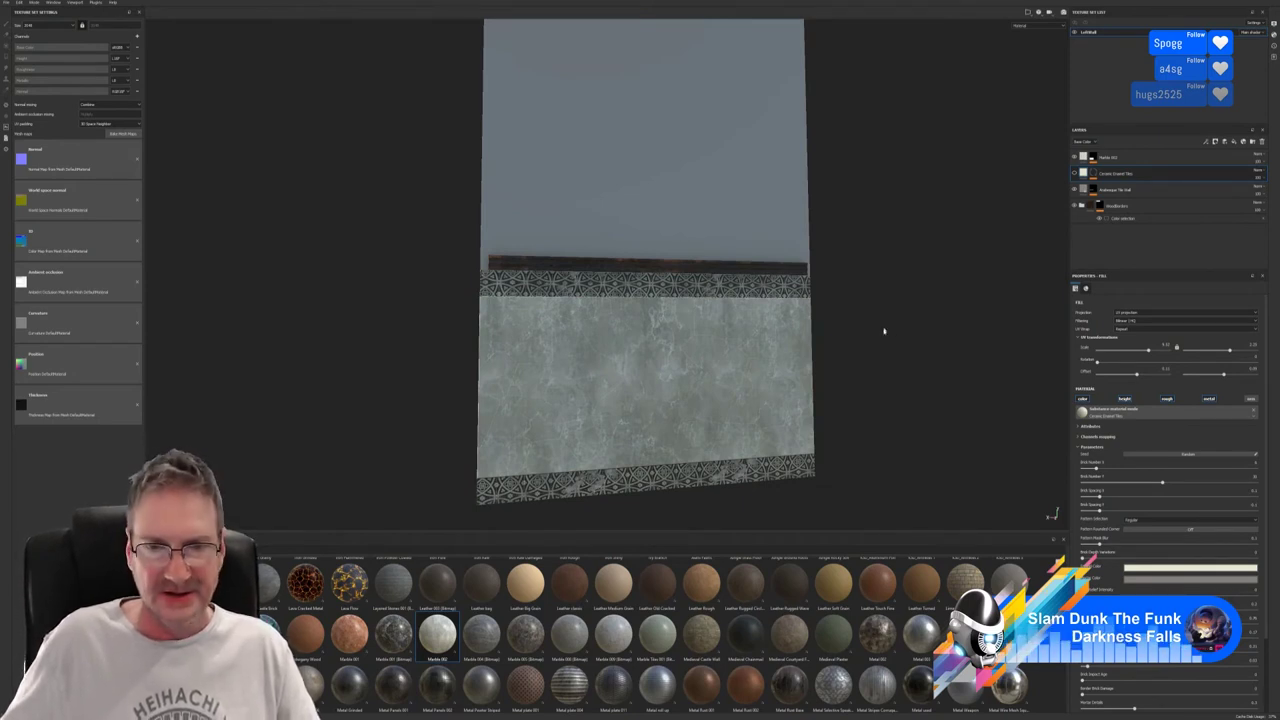
pyautogui.keyDown('alt'); pyautogui.moveTo(886, 329); pyautogui.dragTo(907, 330); pyautogui.keyUp('alt')
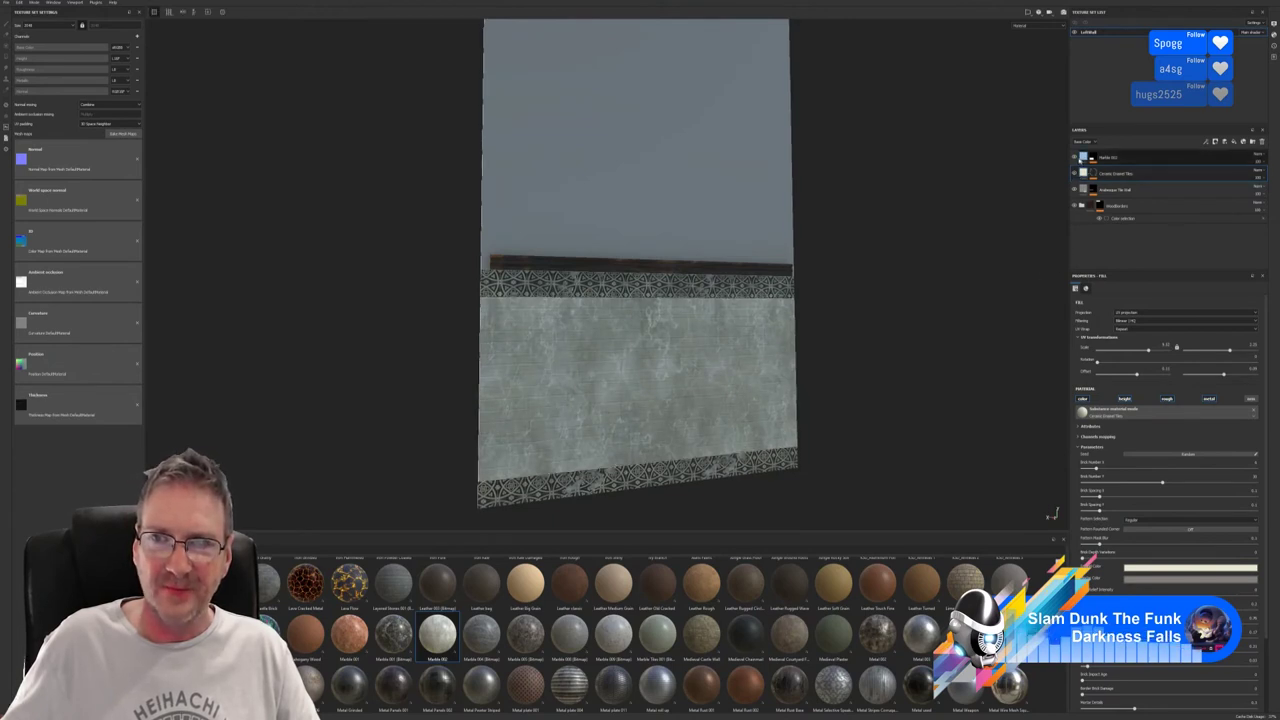
pyautogui.click(1075, 157)
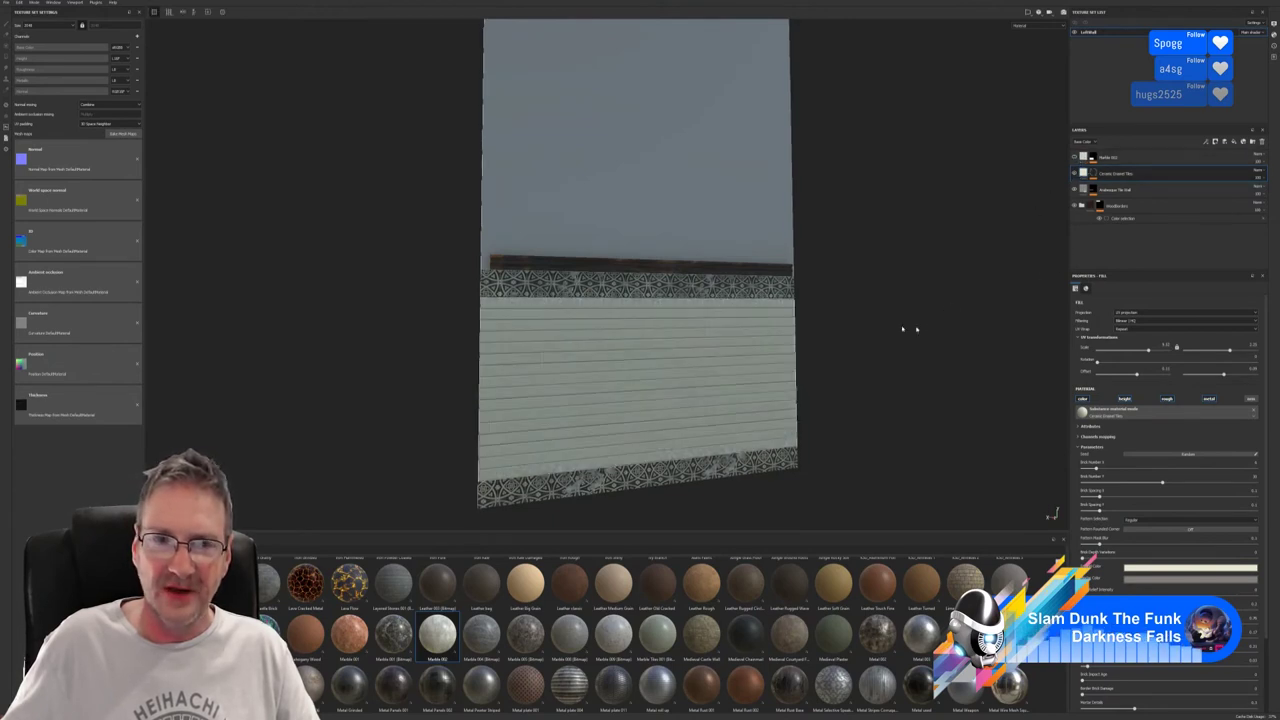
pyautogui.keyDown('alt'); pyautogui.moveTo(902, 329); pyautogui.dragTo(855, 339); pyautogui.keyUp('alt')
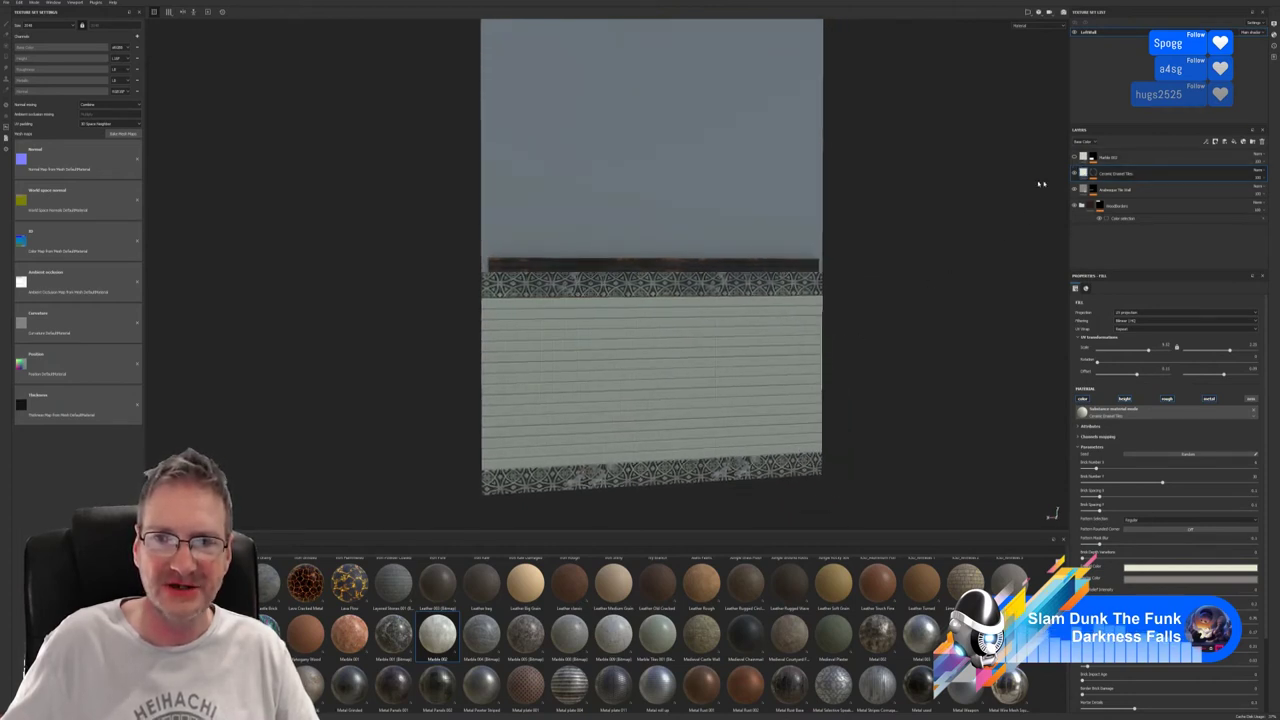
pyautogui.click(1075, 157)
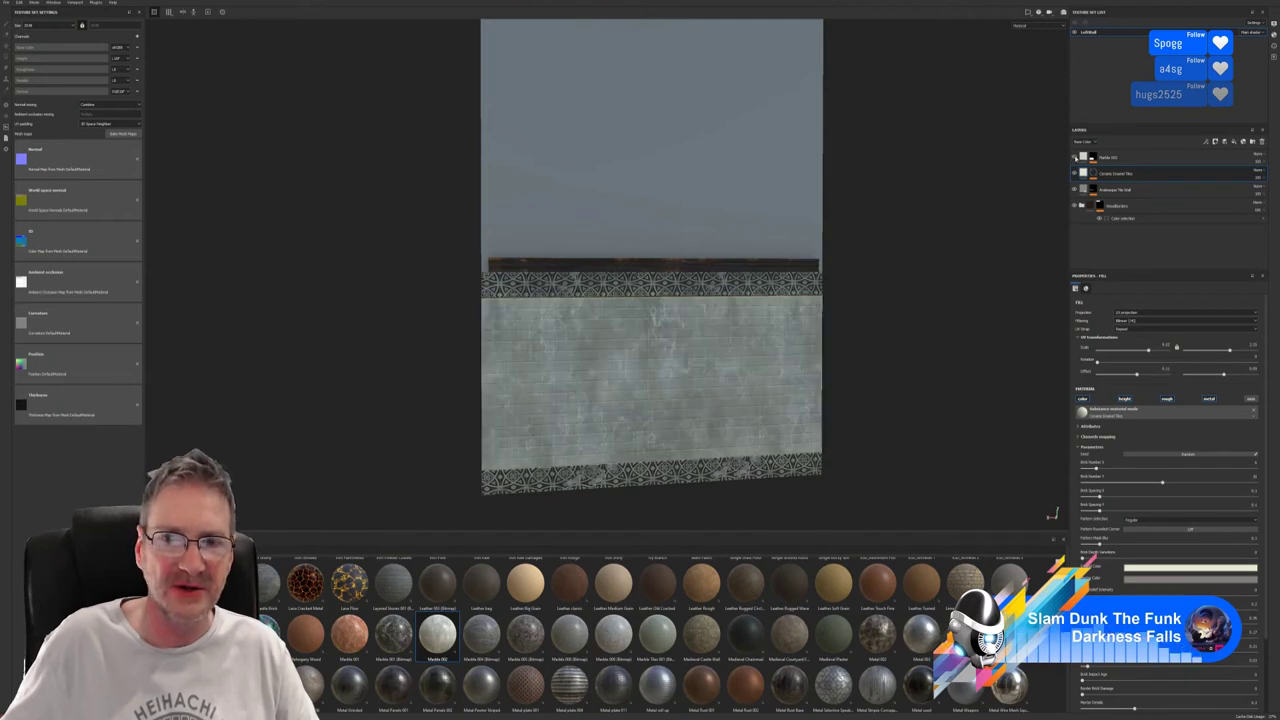
pyautogui.click(1075, 157)
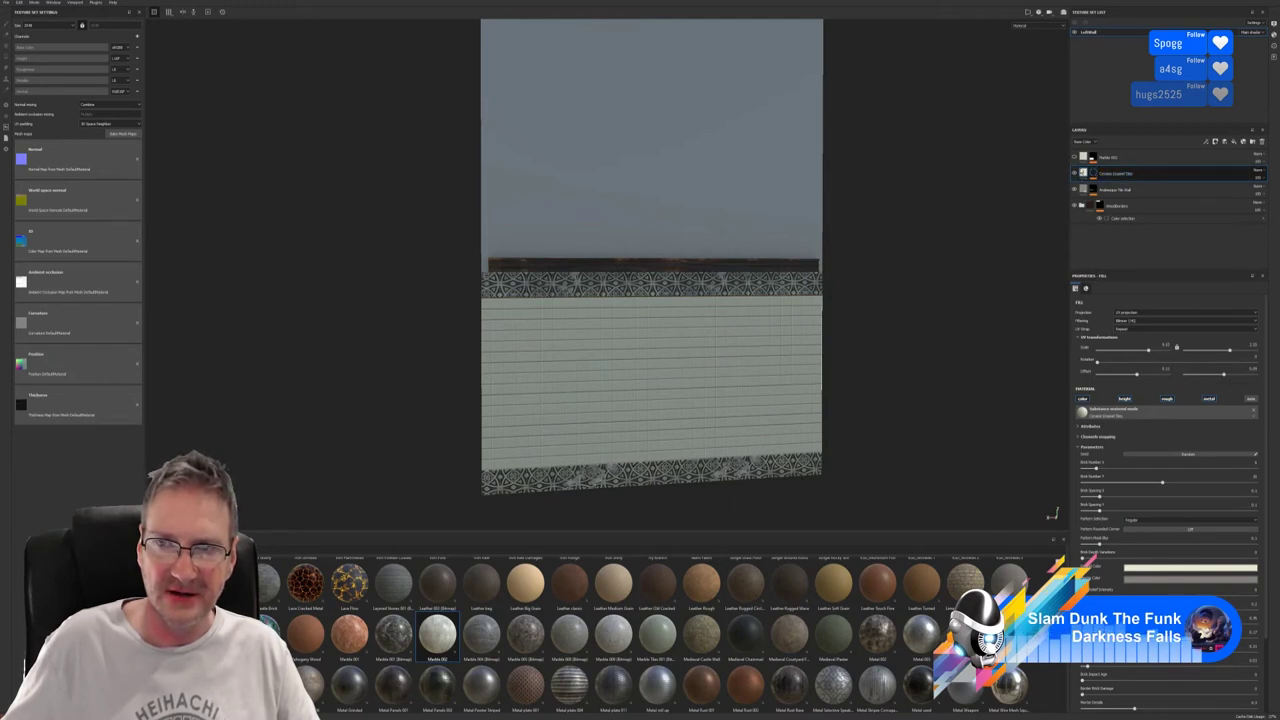
# Duplicate the Ceramic Glazed Tiles layer and lighten the copy's tile colour slightly.
pyautogui.rightClick(1084, 171)
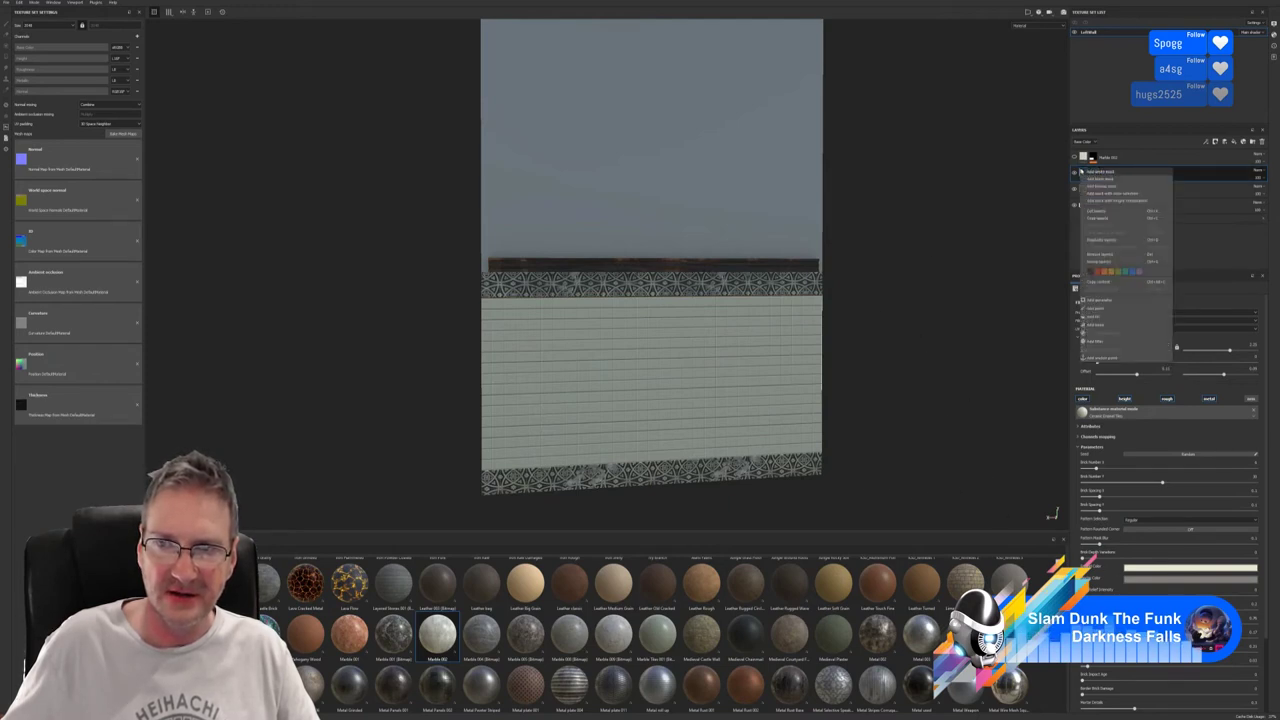
pyautogui.click(1100, 239)
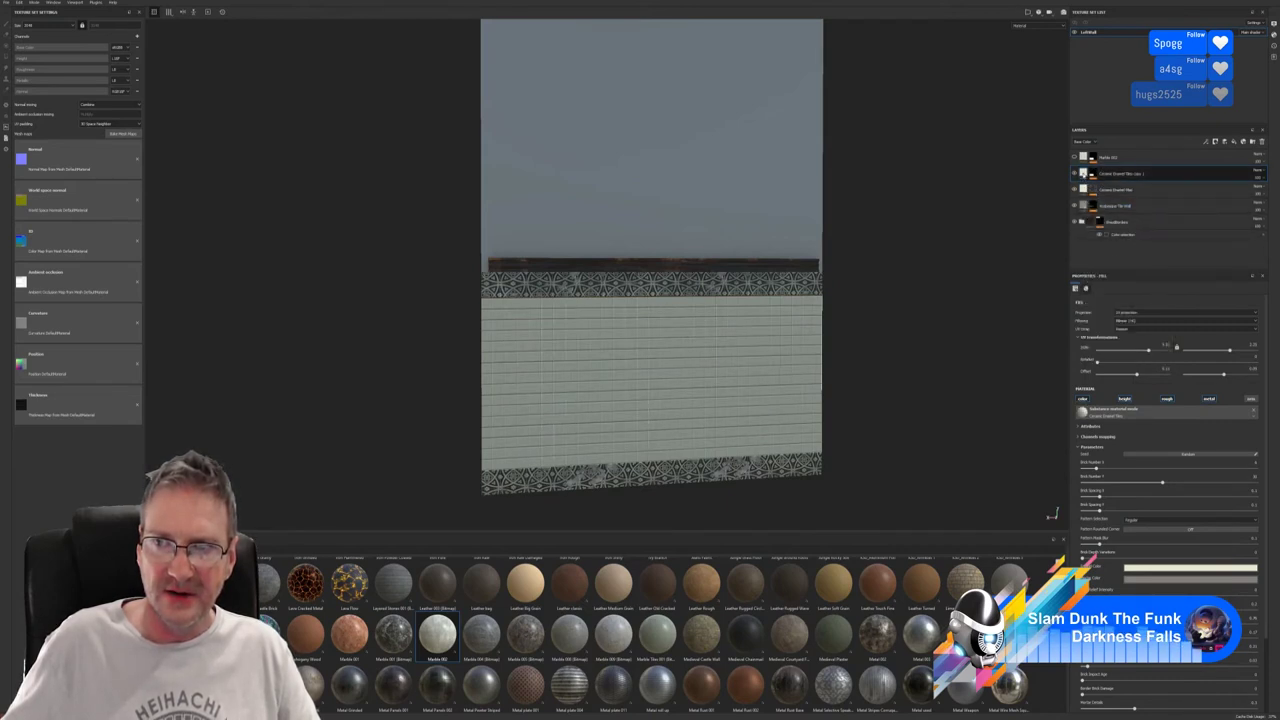
pyautogui.click(1184, 570)
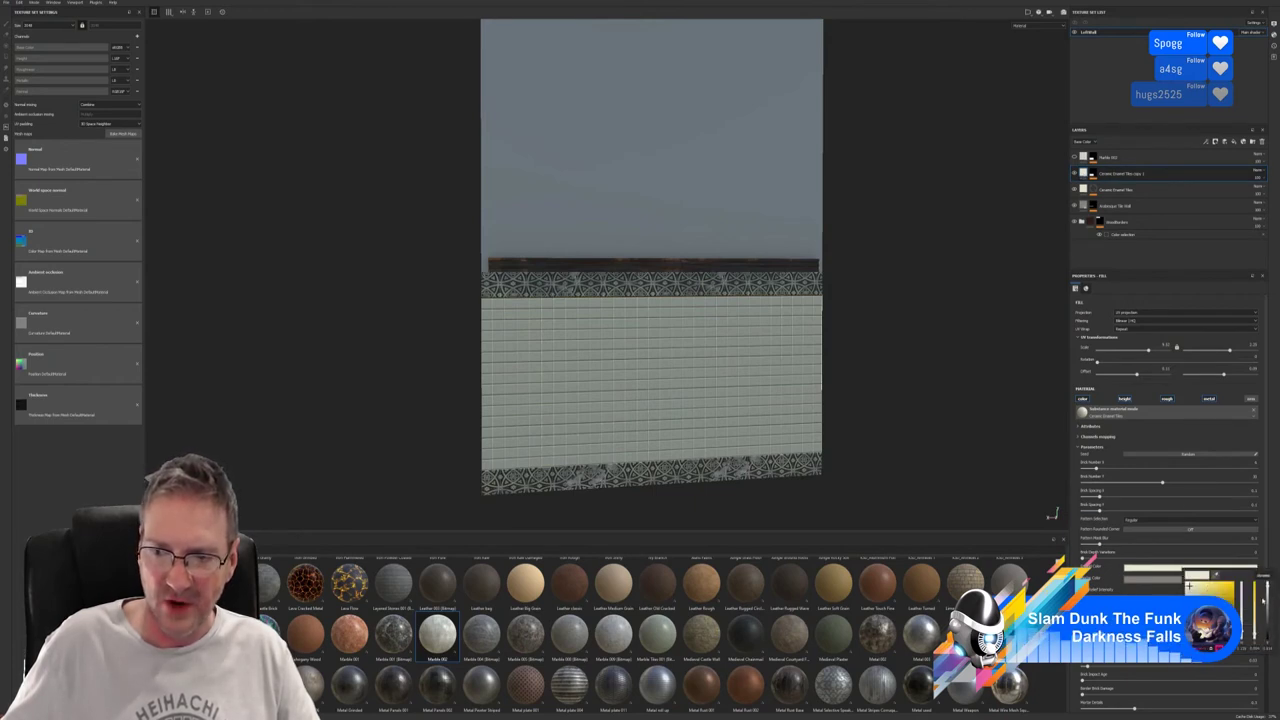
pyautogui.moveTo(1266, 584); pyautogui.dragTo(1265, 607)
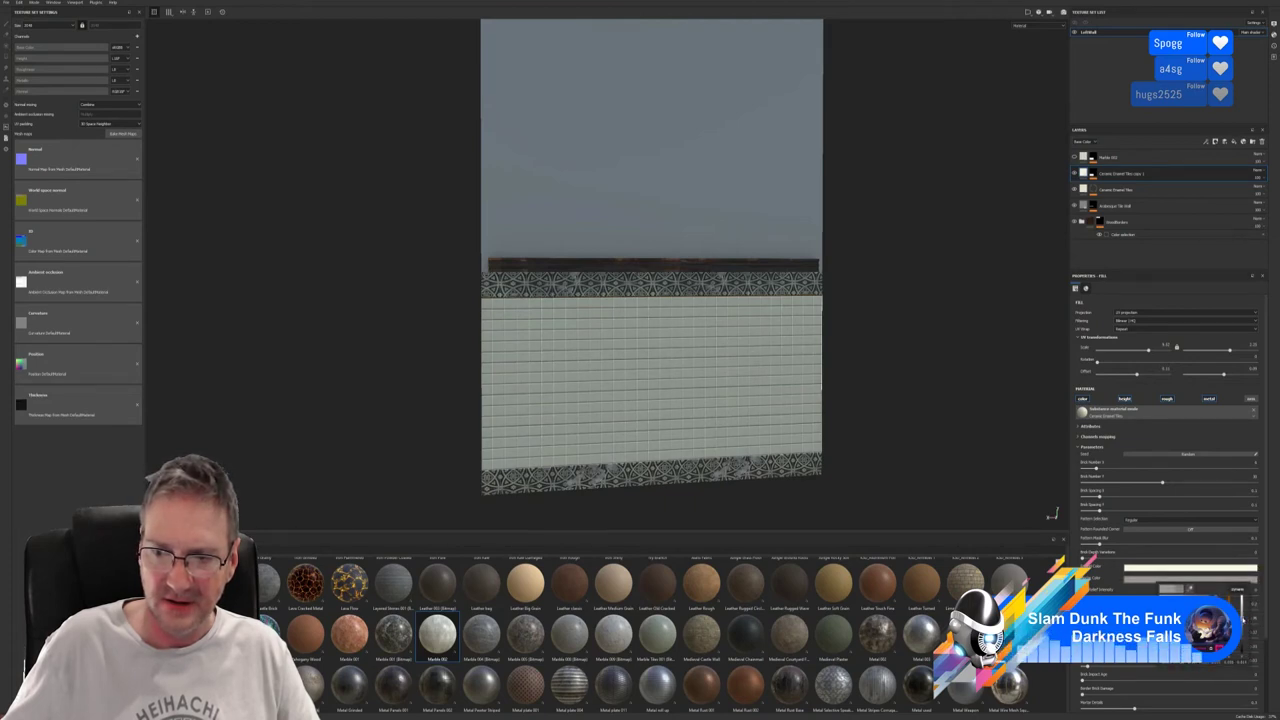
# Toggle the duplicate tile layer's visibility to compare, then select it.
pyautogui.click(1075, 173)
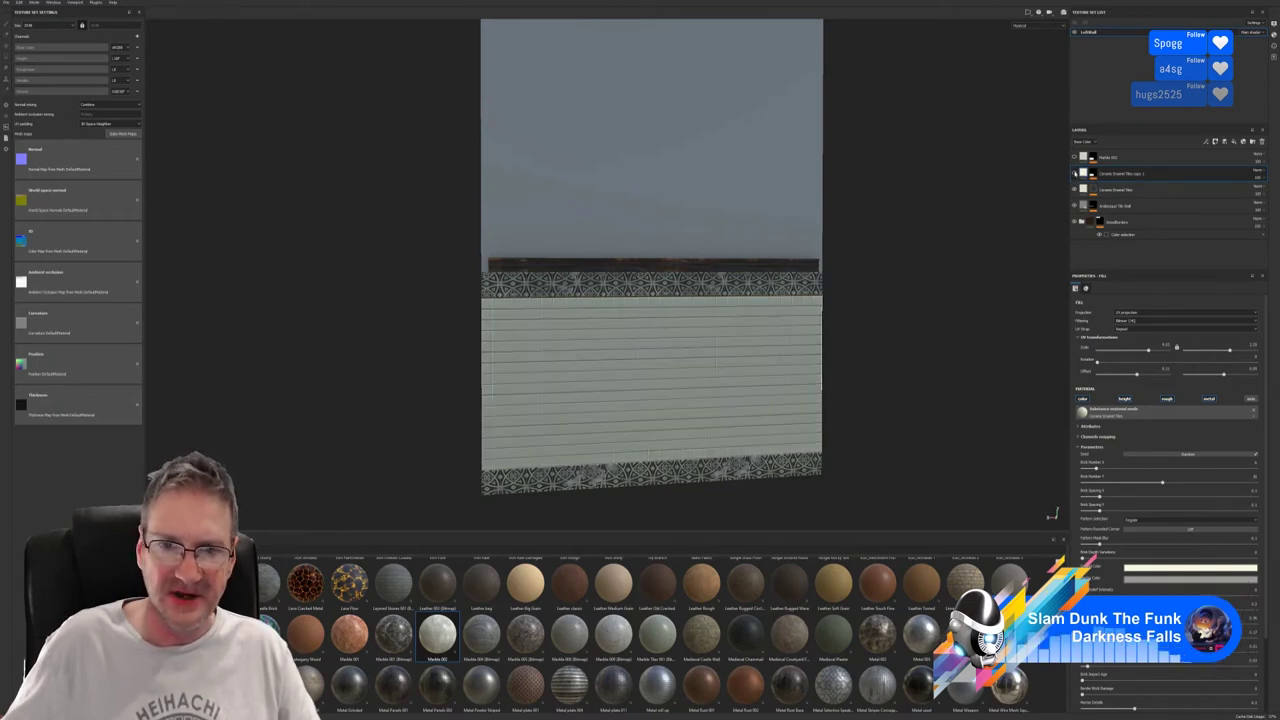
pyautogui.click(1075, 173)
pyautogui.click(1075, 173)
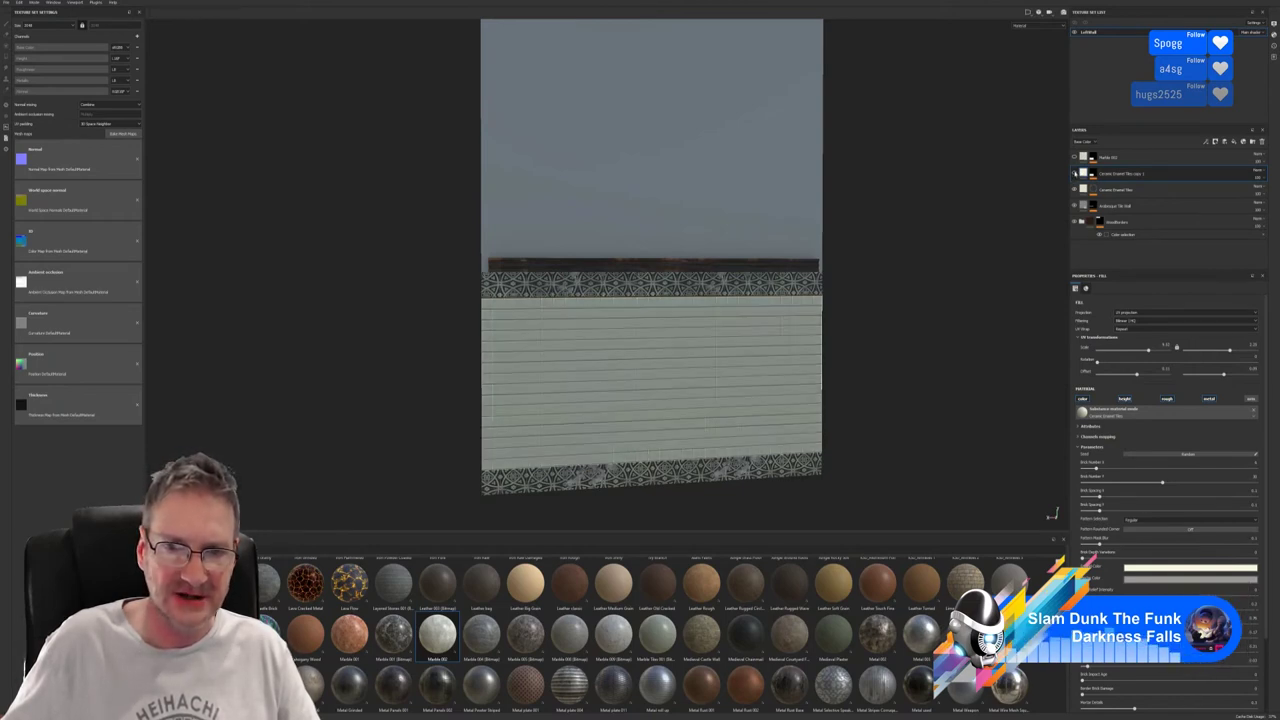
pyautogui.click(1075, 173)
pyautogui.click(1122, 175)
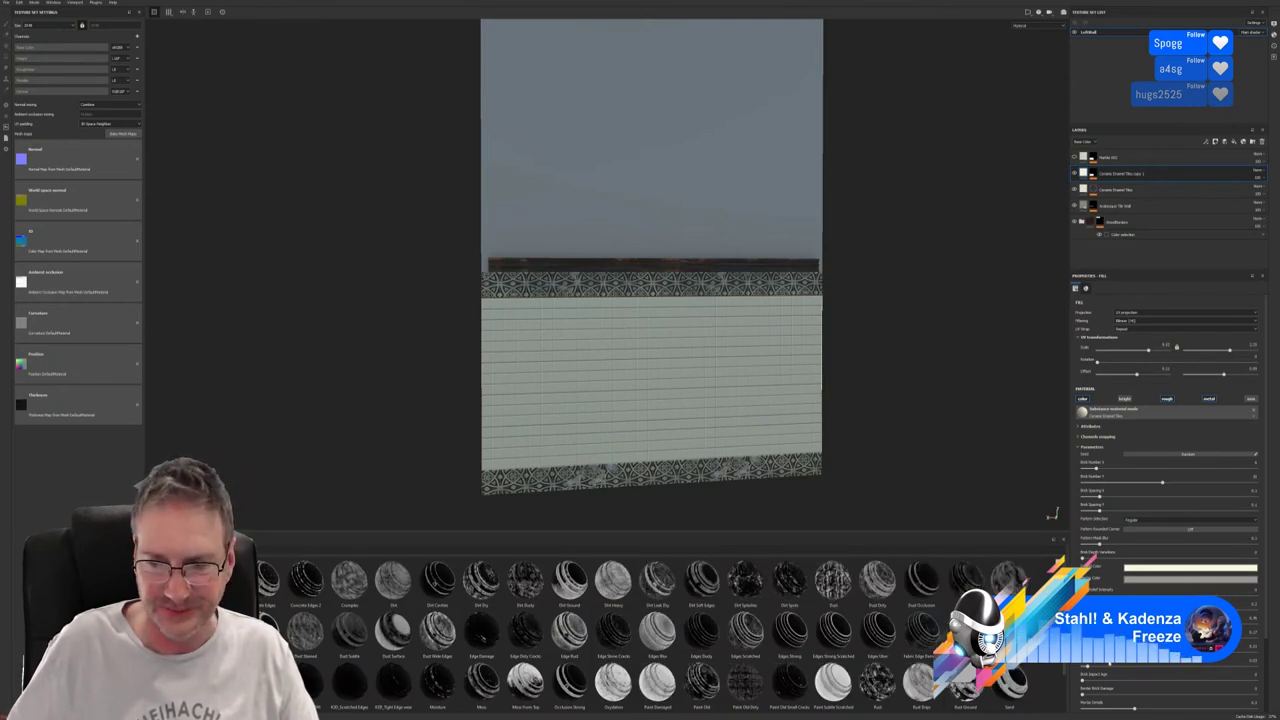
# Add the Surface Worn material to the layer stack.
pyautogui.scroll(-1, 650, 630)
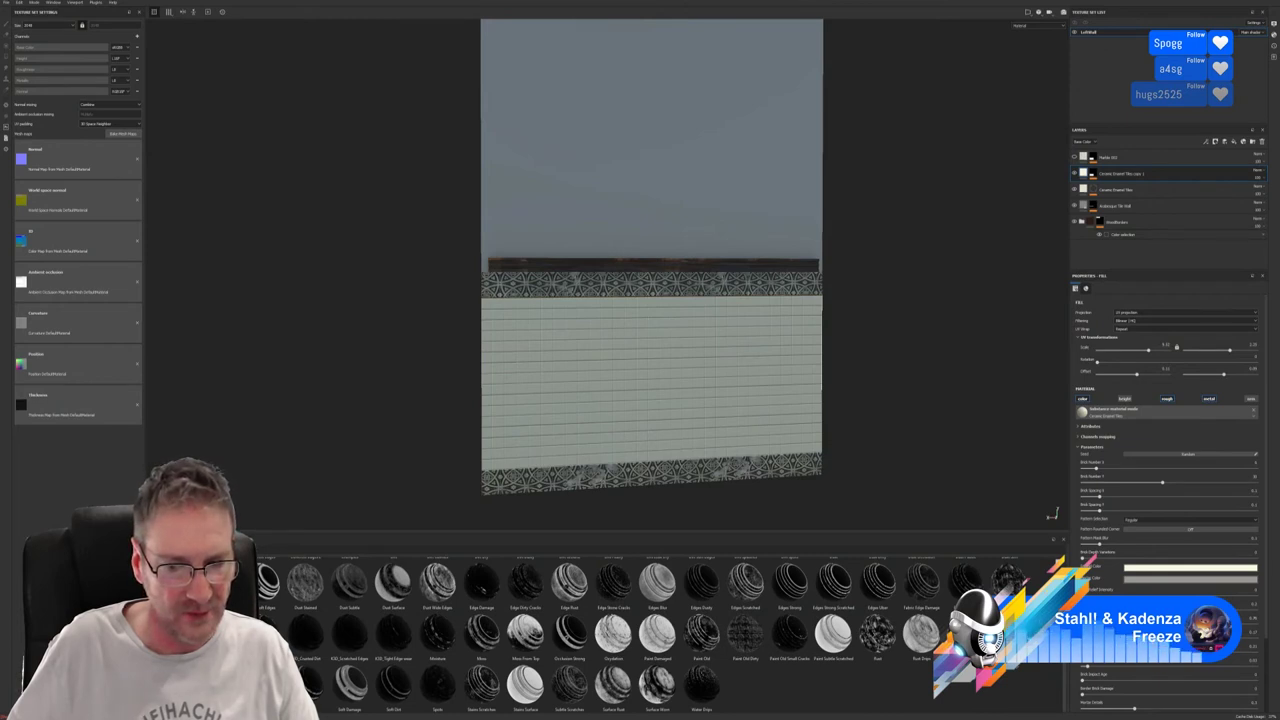
pyautogui.moveTo(657, 683); pyautogui.dragTo(1127, 318)
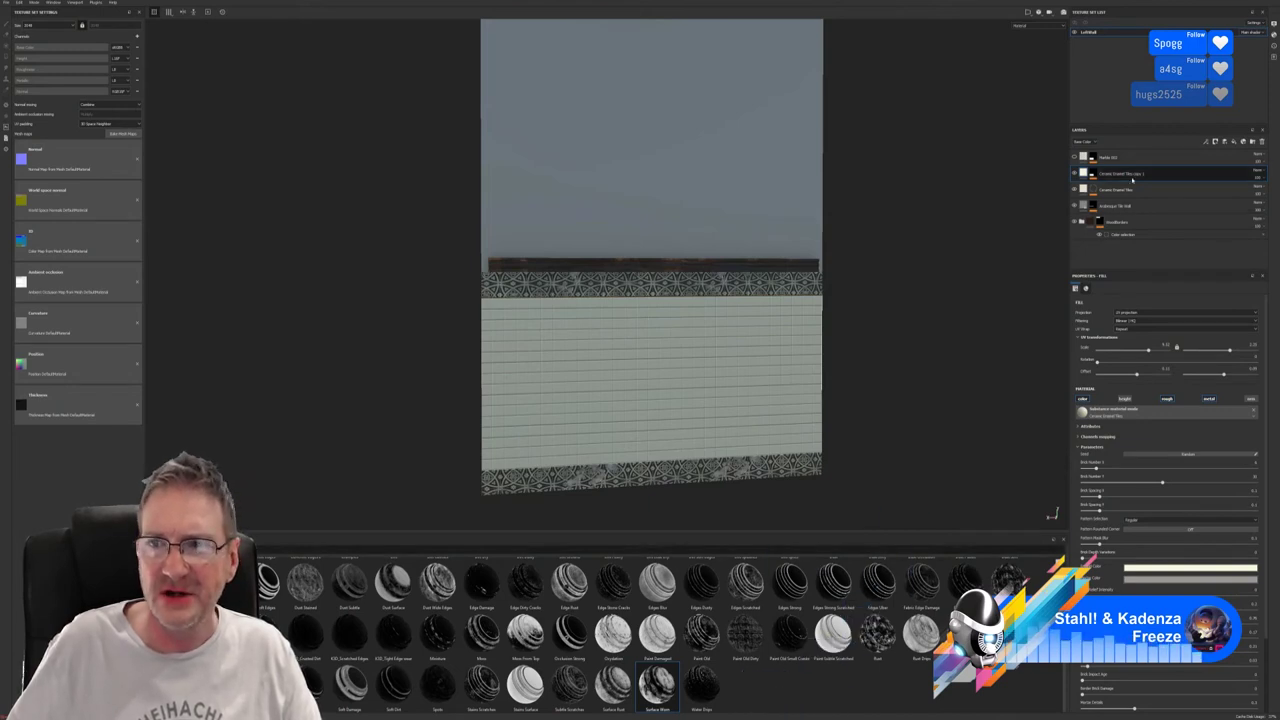
pyautogui.doubleClick(1118, 206)
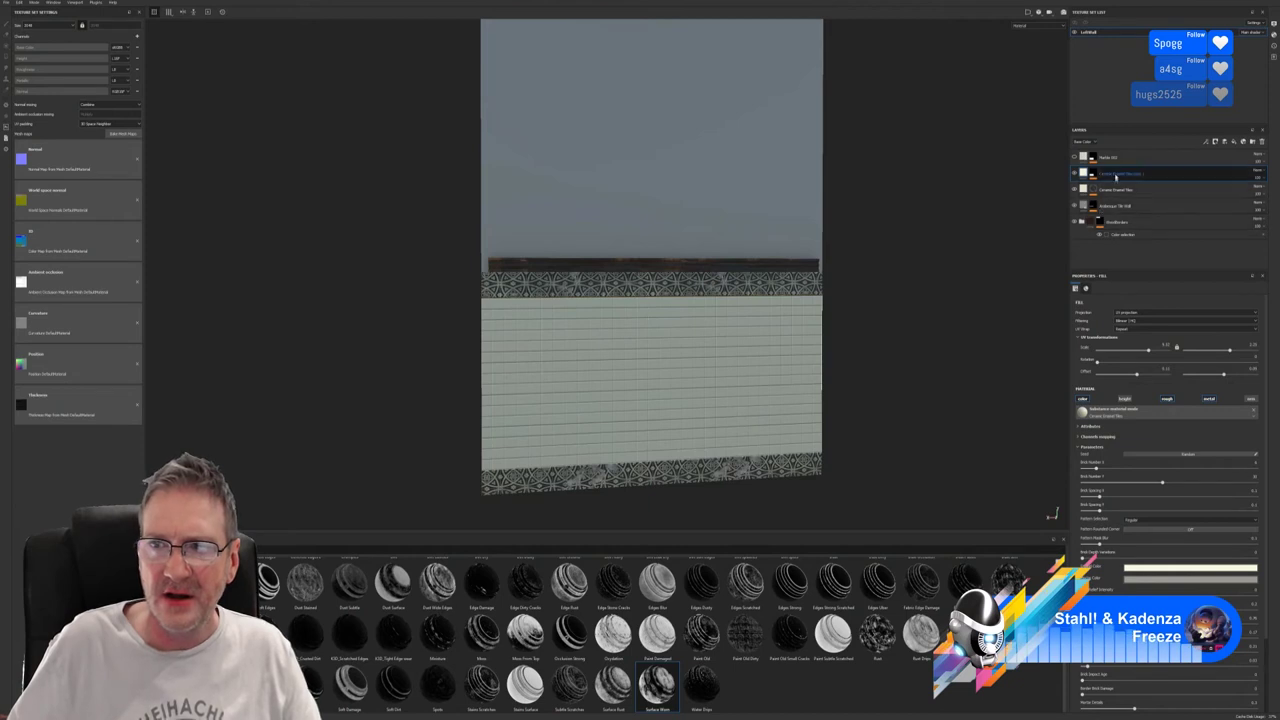
# Group the two wall tile layers into a folder named 'wallTiles'.
pyautogui.click(1124, 192)
pyautogui.keyDown('shift'); pyautogui.click(1126, 205); pyautogui.keyUp('shift')
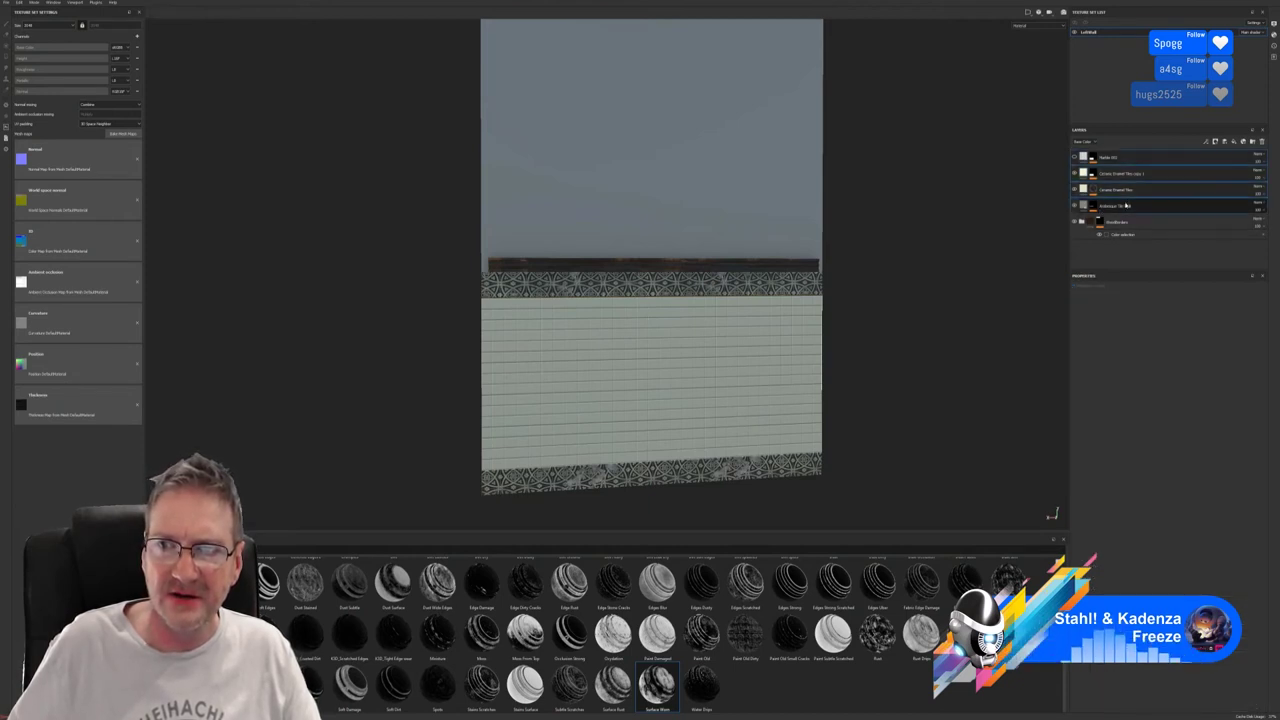
pyautogui.rightClick(1128, 204)
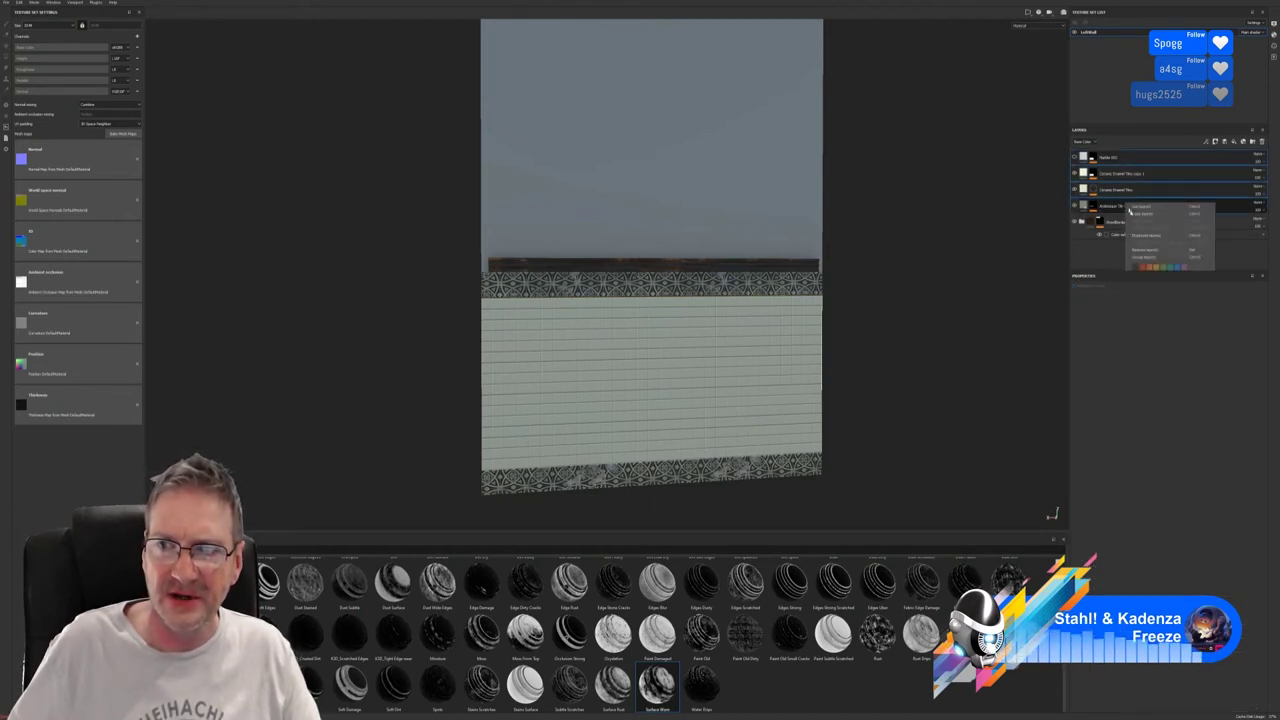
pyautogui.click(1145, 257)
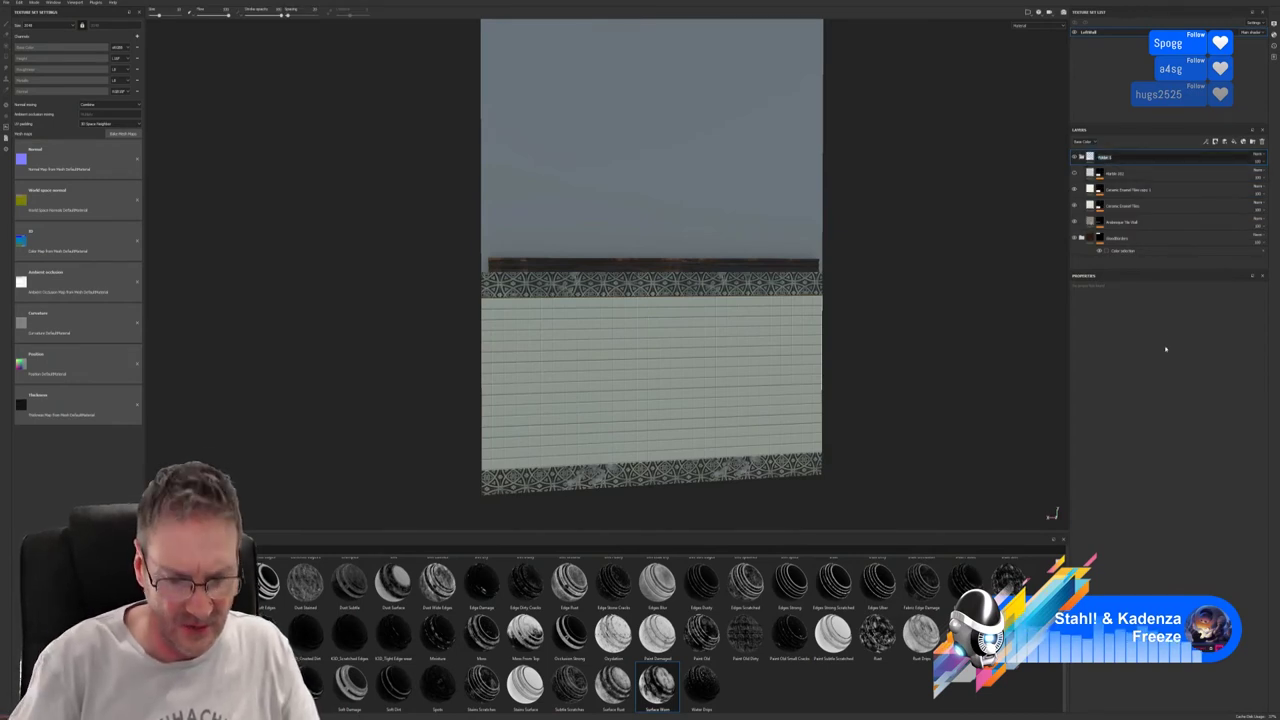
pyautogui.write('wall')
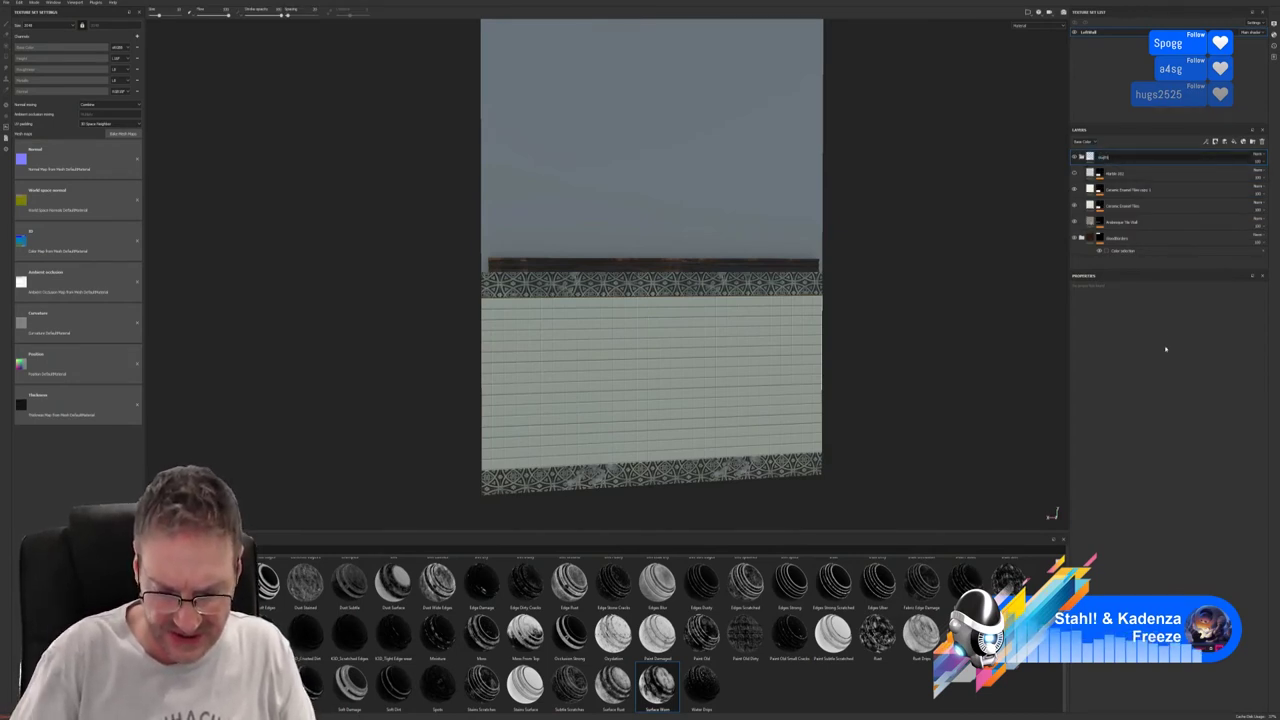
pyautogui.write('Tiles')
pyautogui.press('Return')
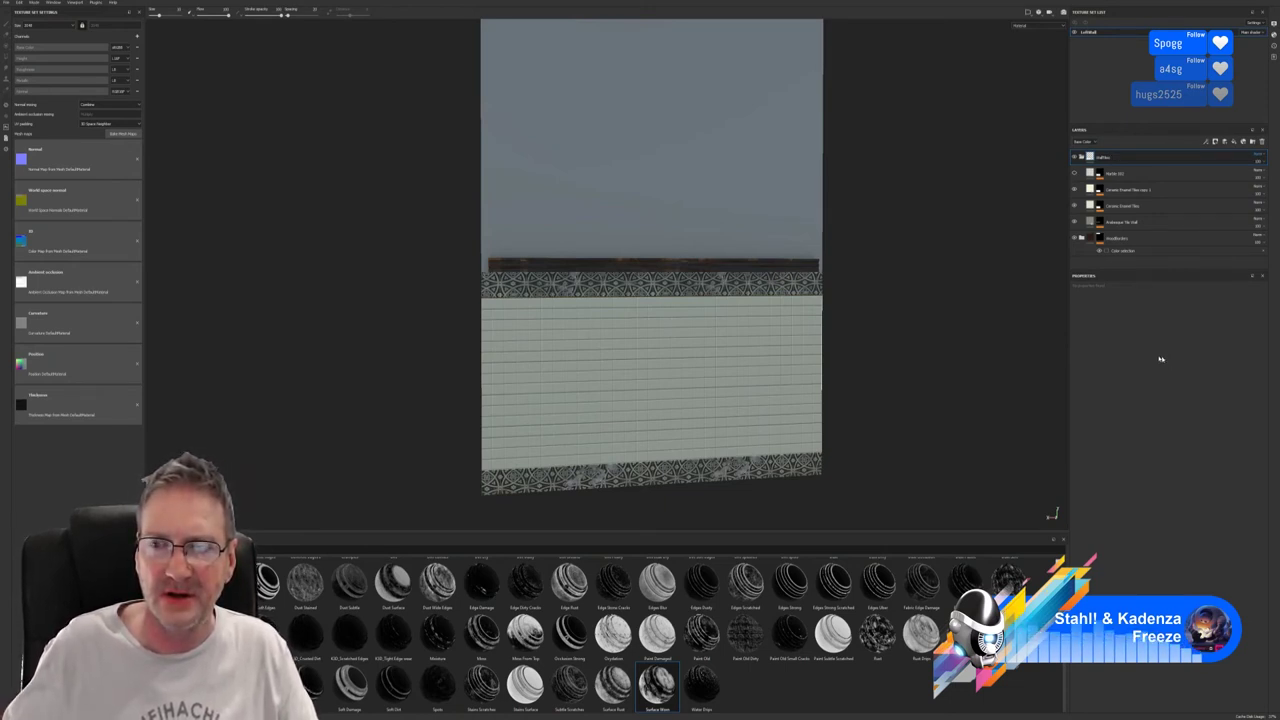
# Move the border tile layers above wallTiles and group them as 'Border tiles'.
pyautogui.rightClick(1125, 159)
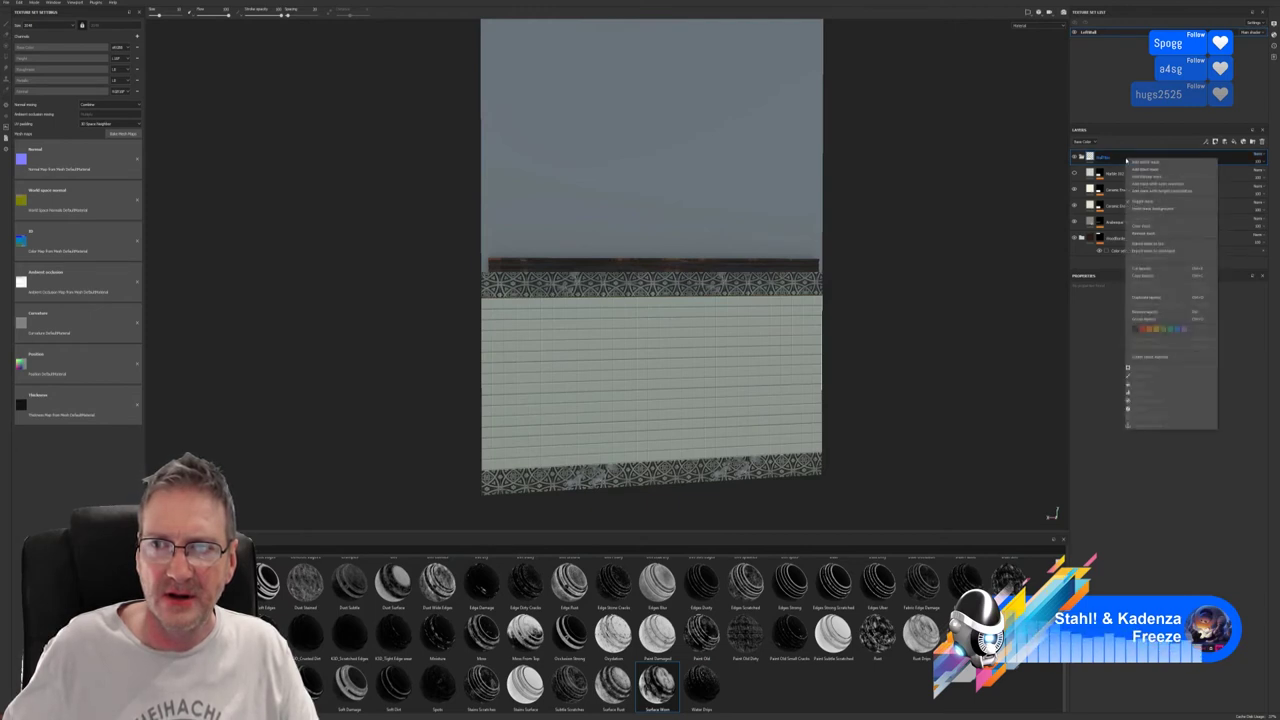
pyautogui.click(1092, 376)
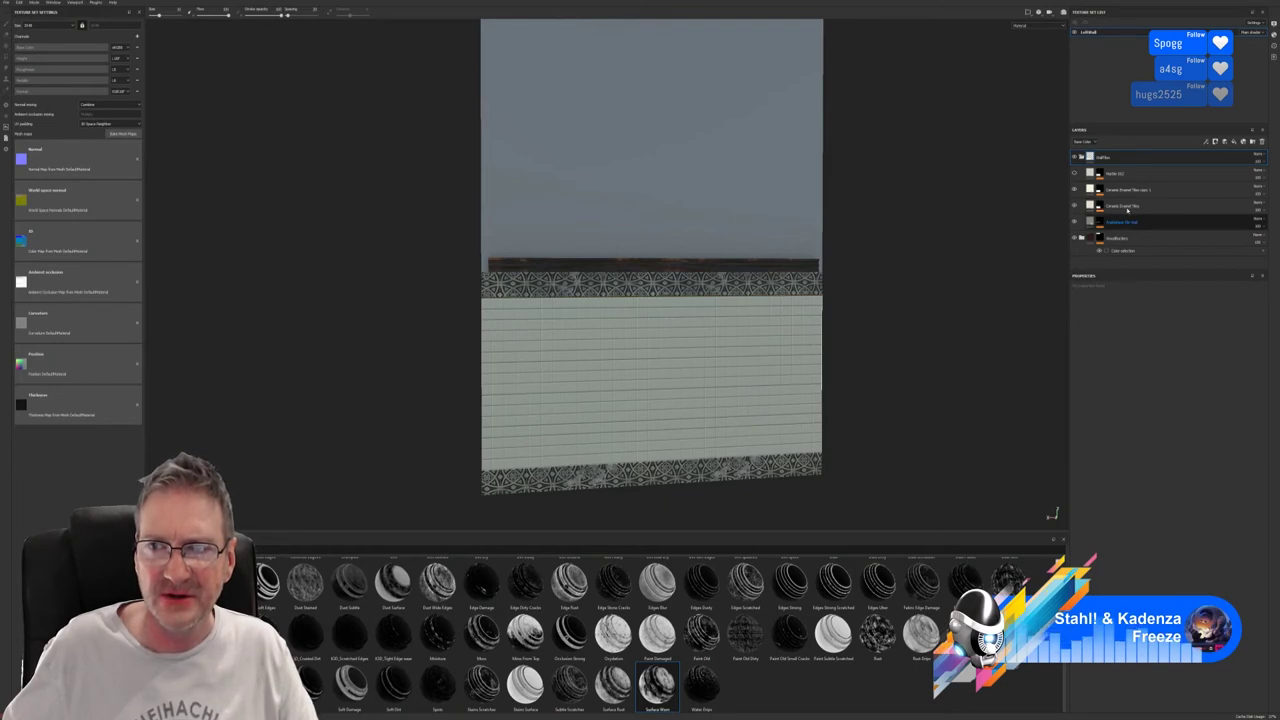
pyautogui.moveTo(1127, 227); pyautogui.dragTo(1105, 162)
pyautogui.click(1125, 159)
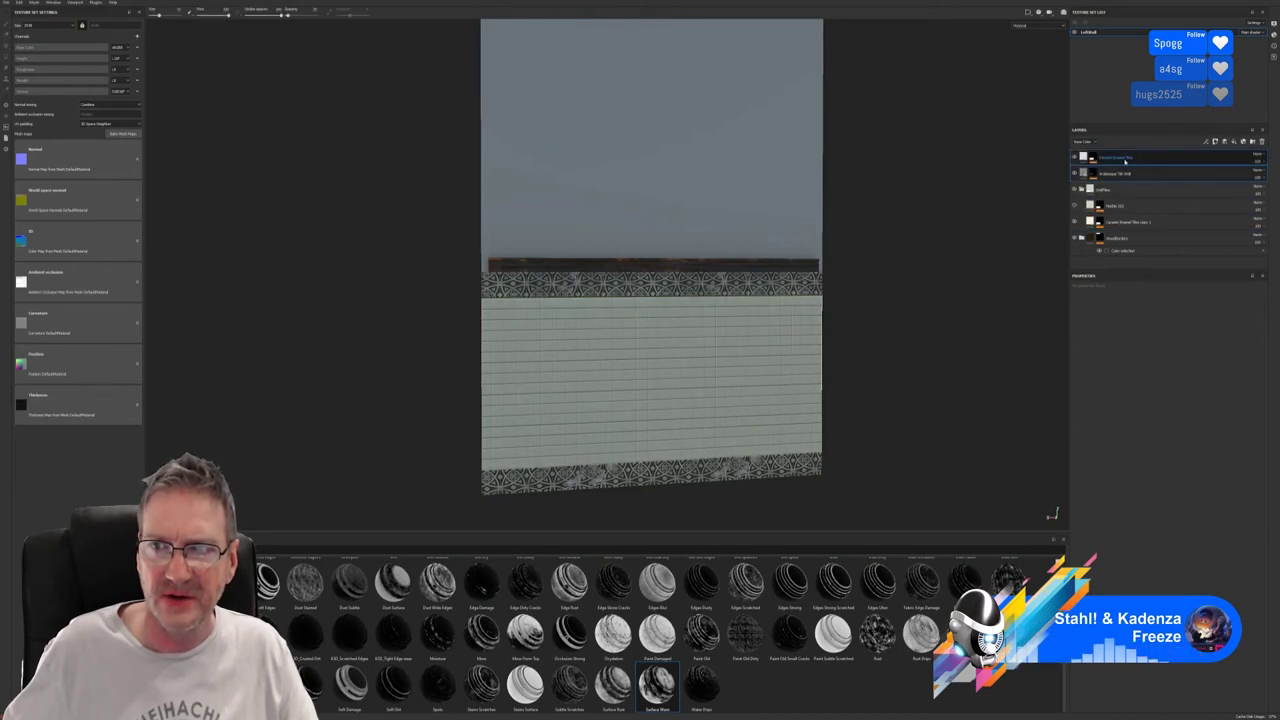
pyautogui.rightClick(1123, 160)
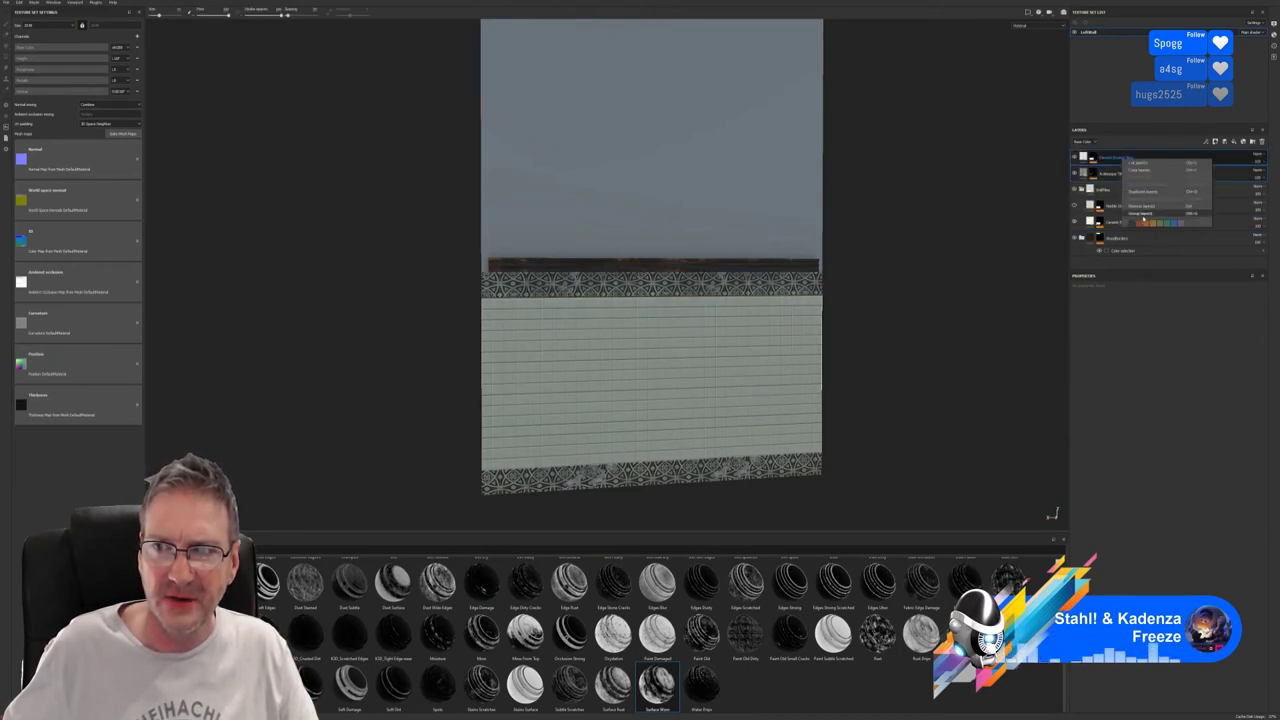
pyautogui.click(1138, 214)
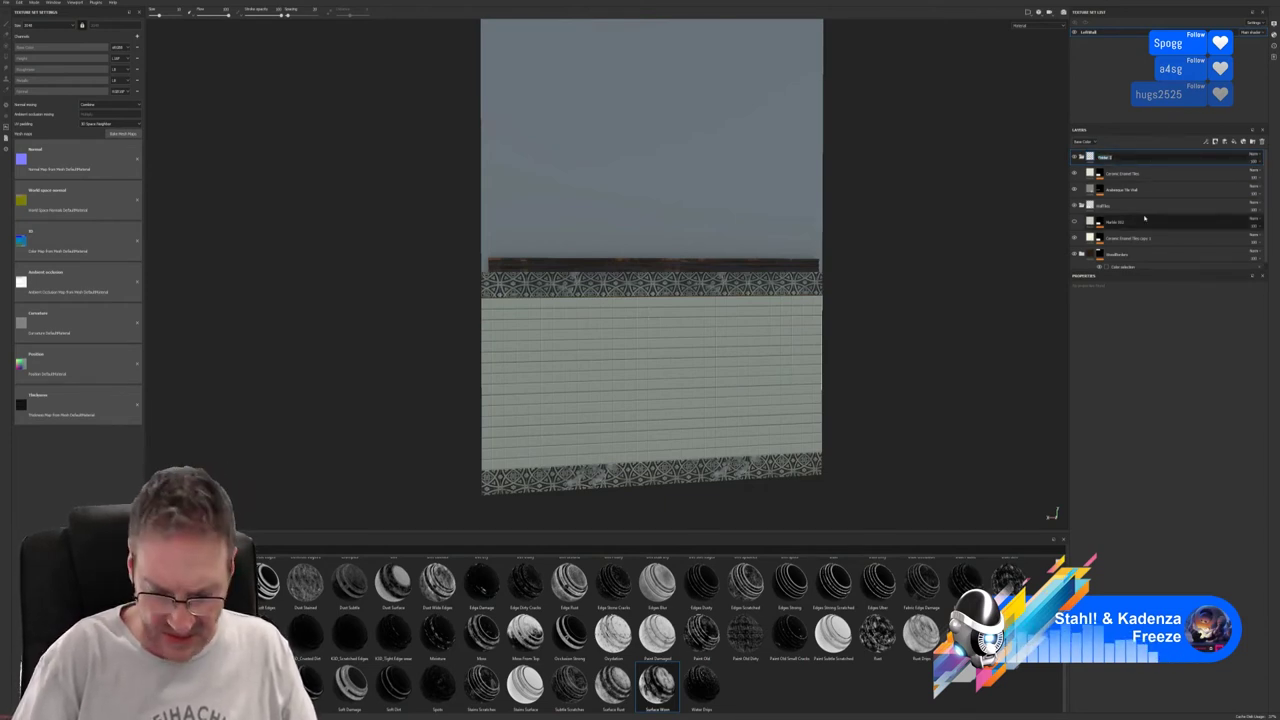
pyautogui.write('To')
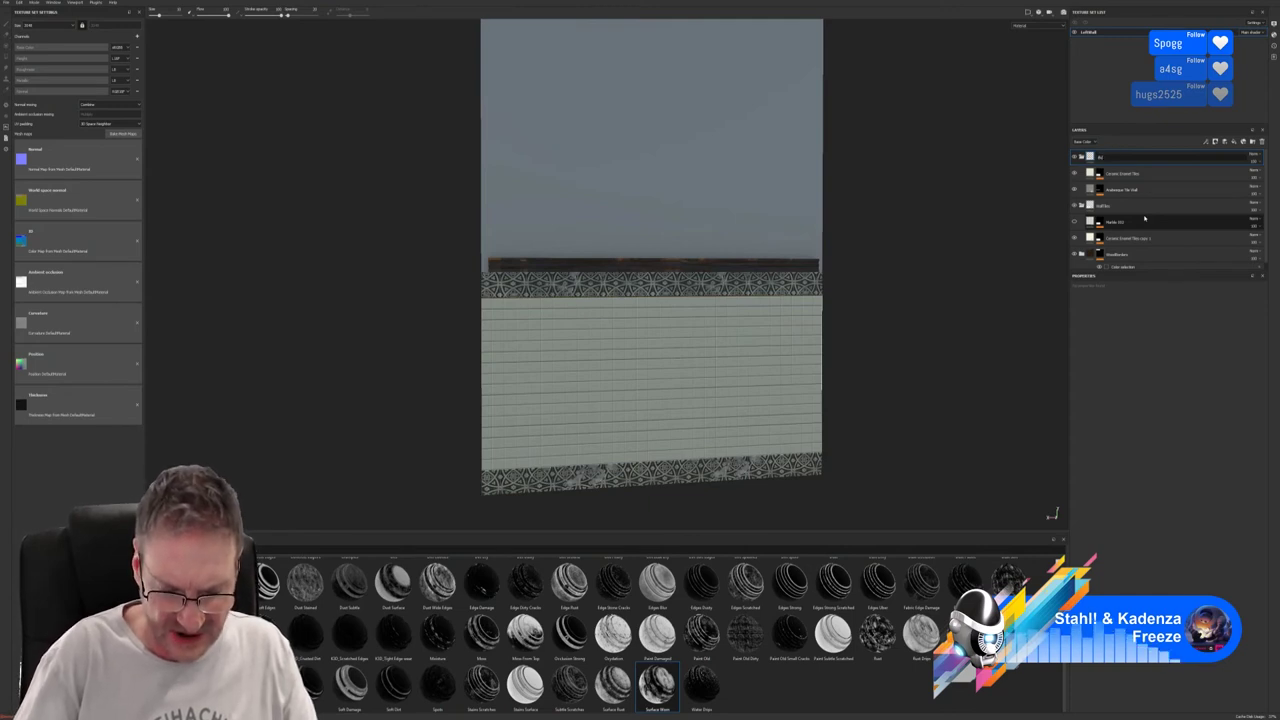
pyautogui.write('rder tiles')
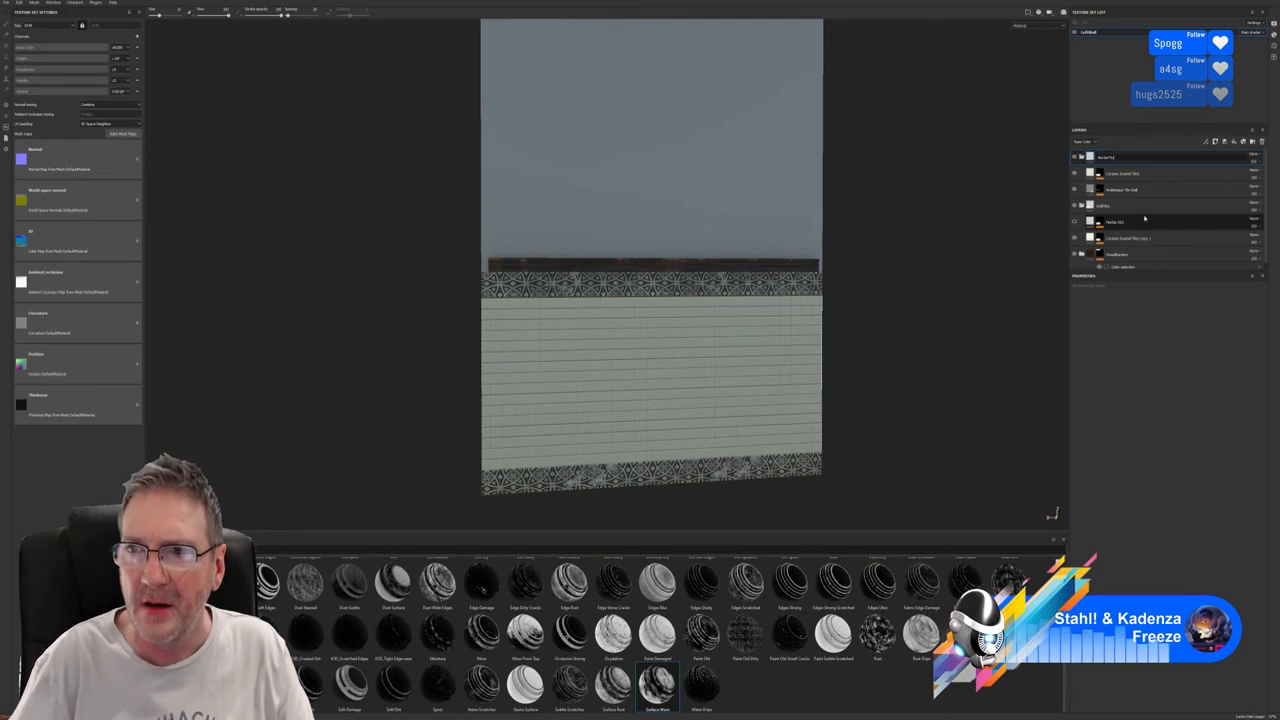
pyautogui.press('Return')
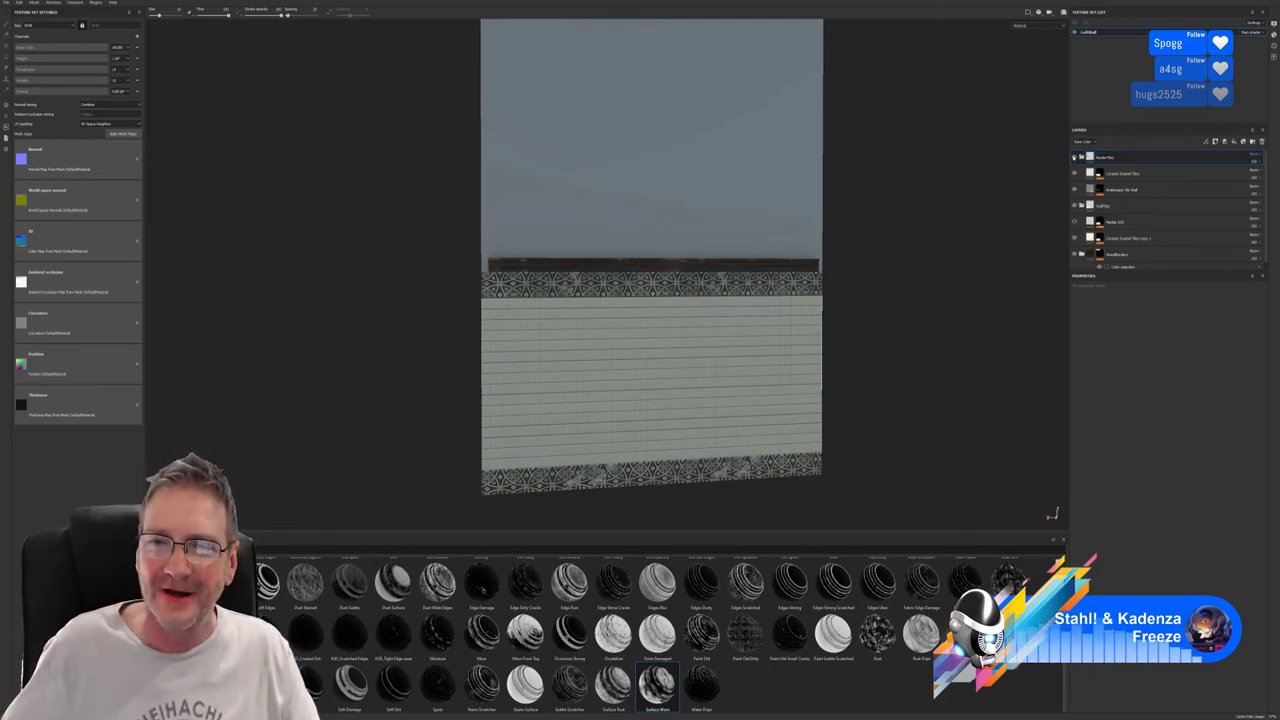
# Check the Border tiles group's visibility, then collapse both tile groups.
pyautogui.click(1075, 157)
pyautogui.click(1075, 157)
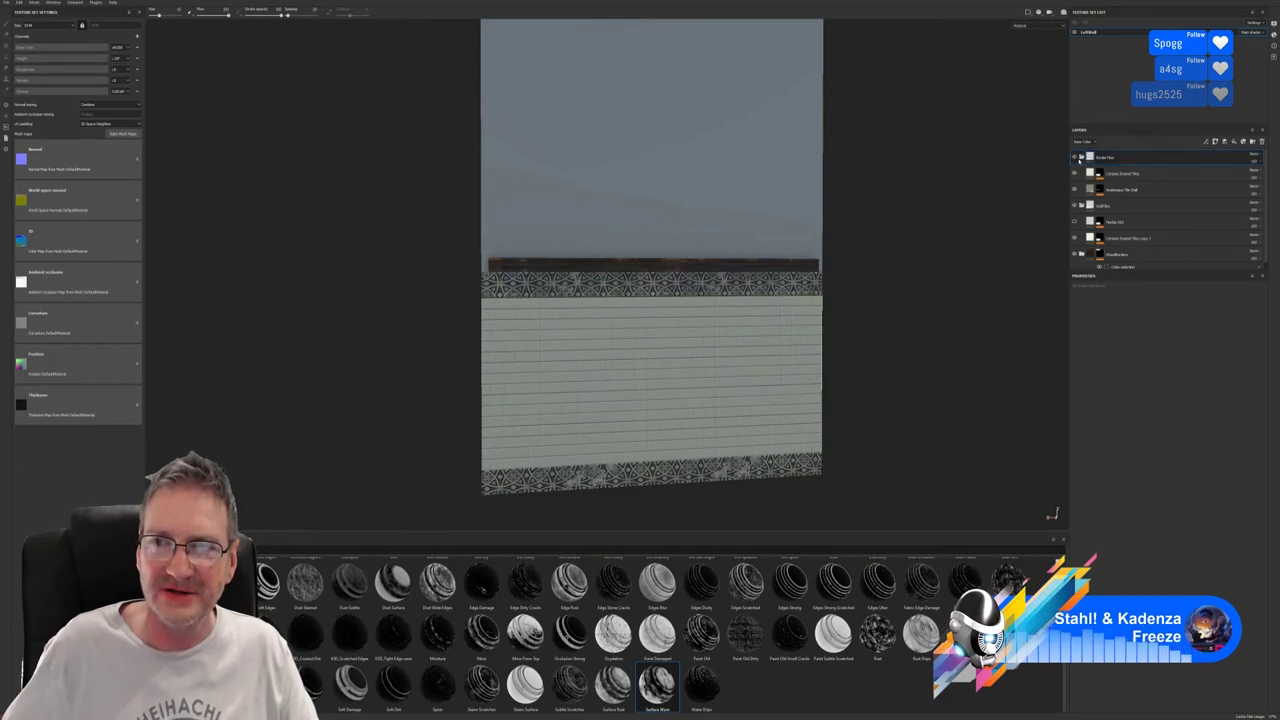
pyautogui.click(1081, 157)
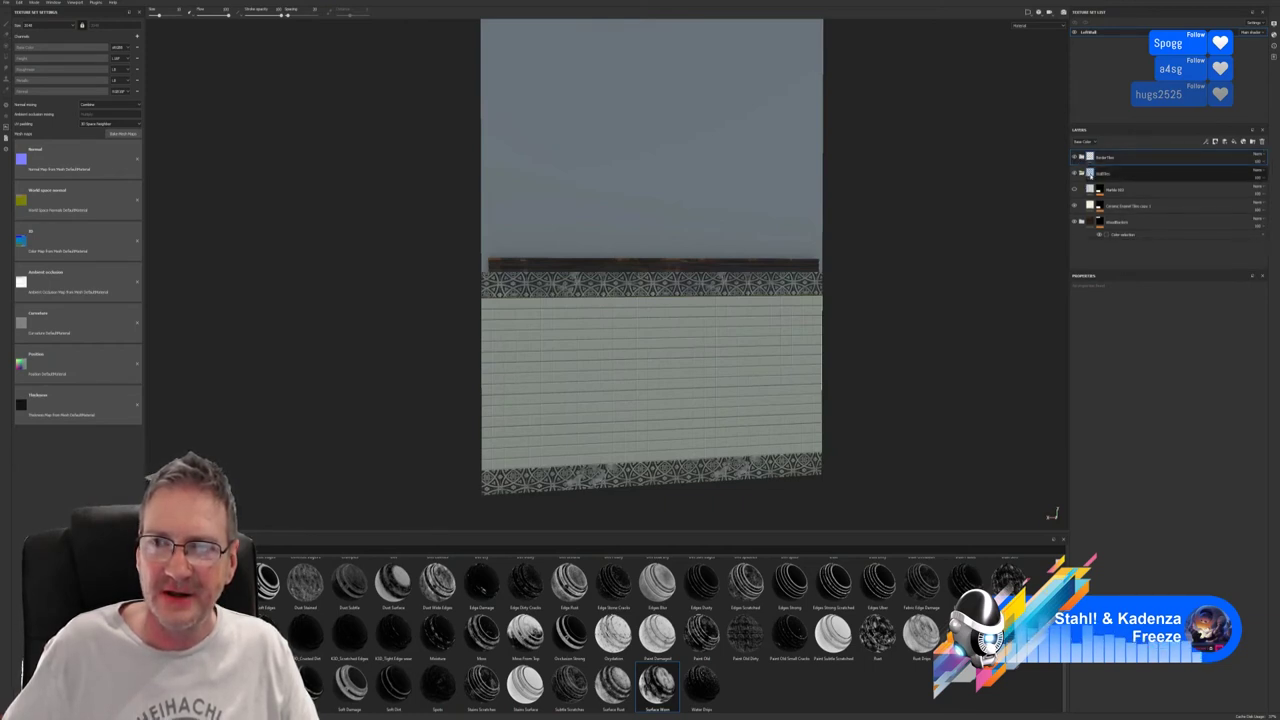
pyautogui.click(1081, 173)
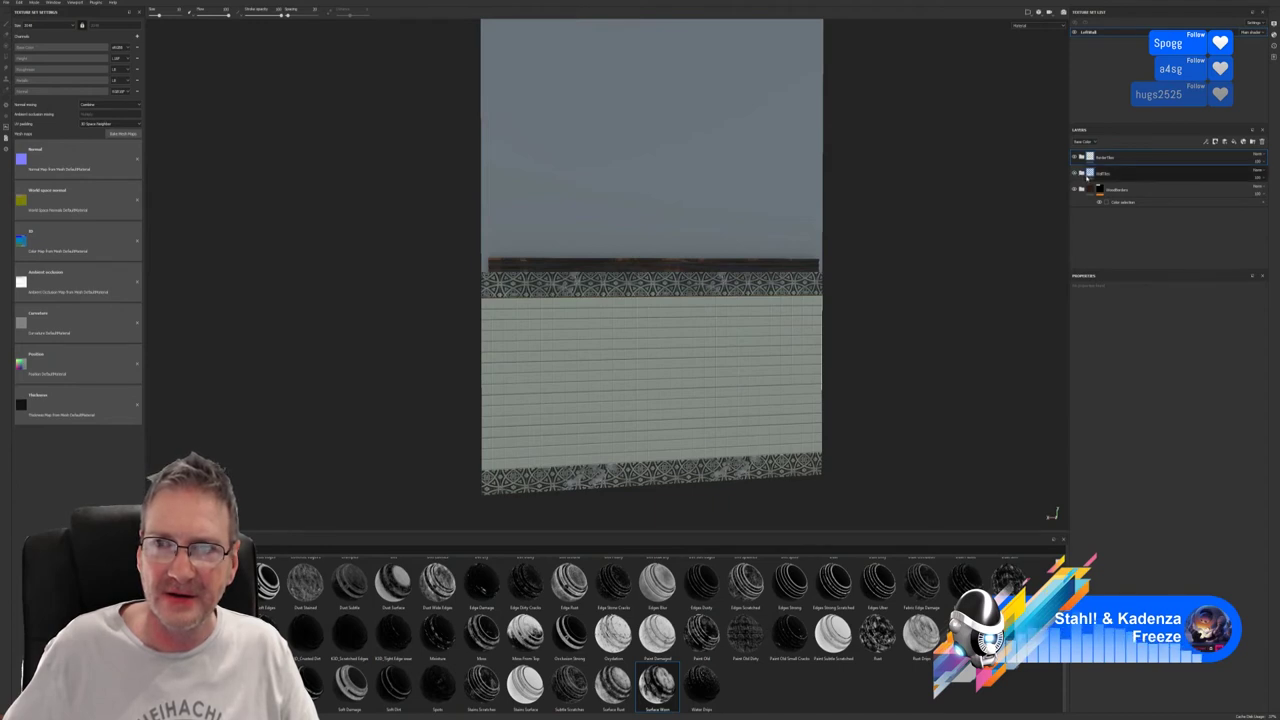
pyautogui.click(1112, 176)
pyautogui.rightClick(1117, 177)
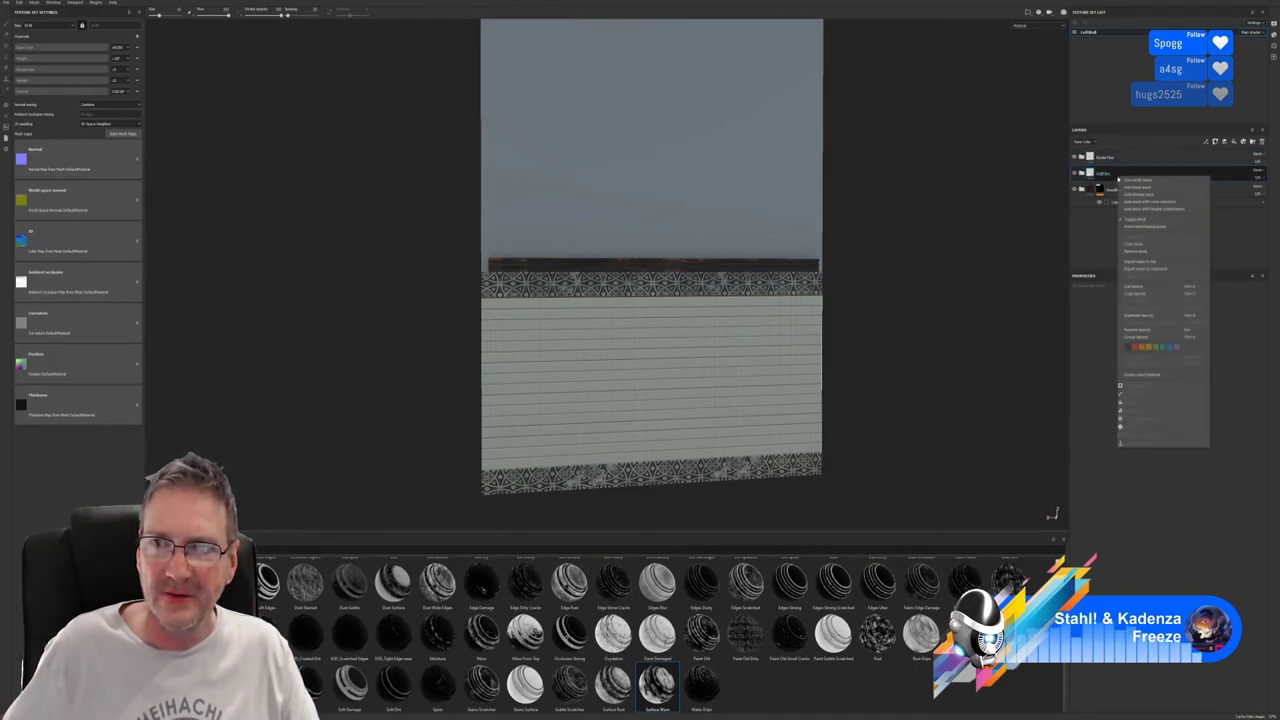
# Give the Wall tiles group a colour-selection mask on the wall tile area's ID colour.
pyautogui.click(1152, 202)
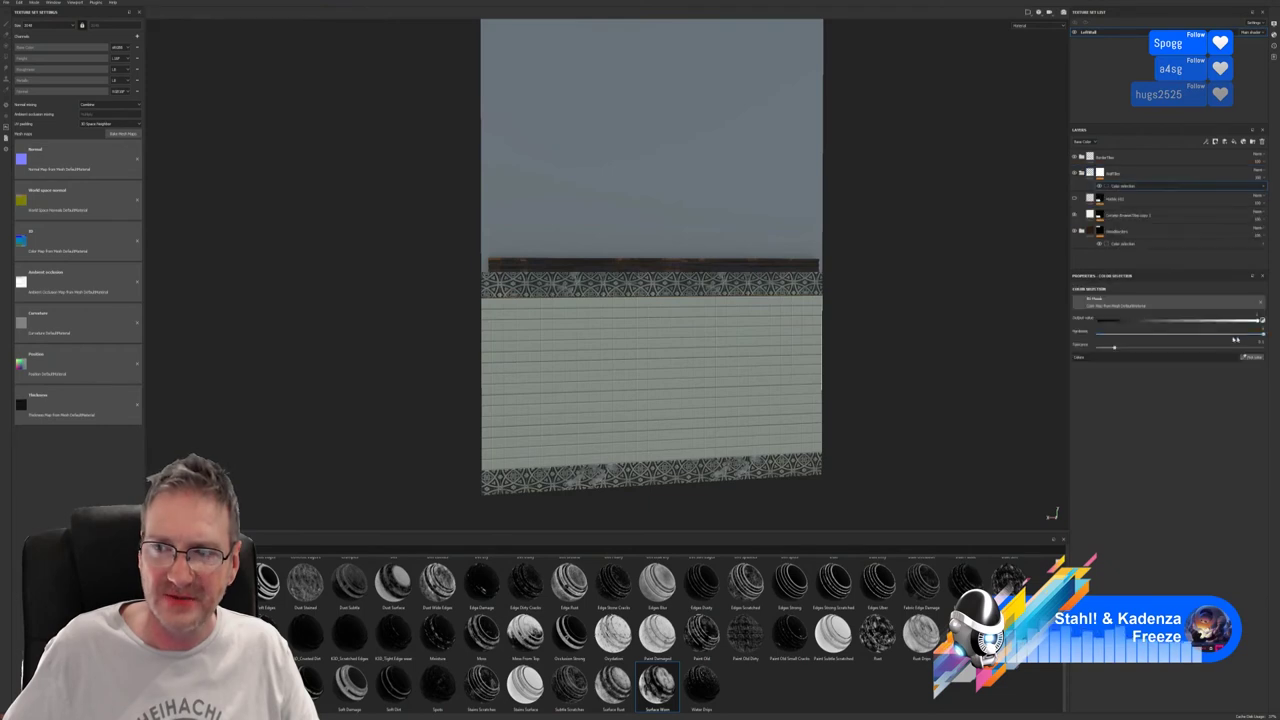
pyautogui.click(1252, 357)
pyautogui.click(732, 336)
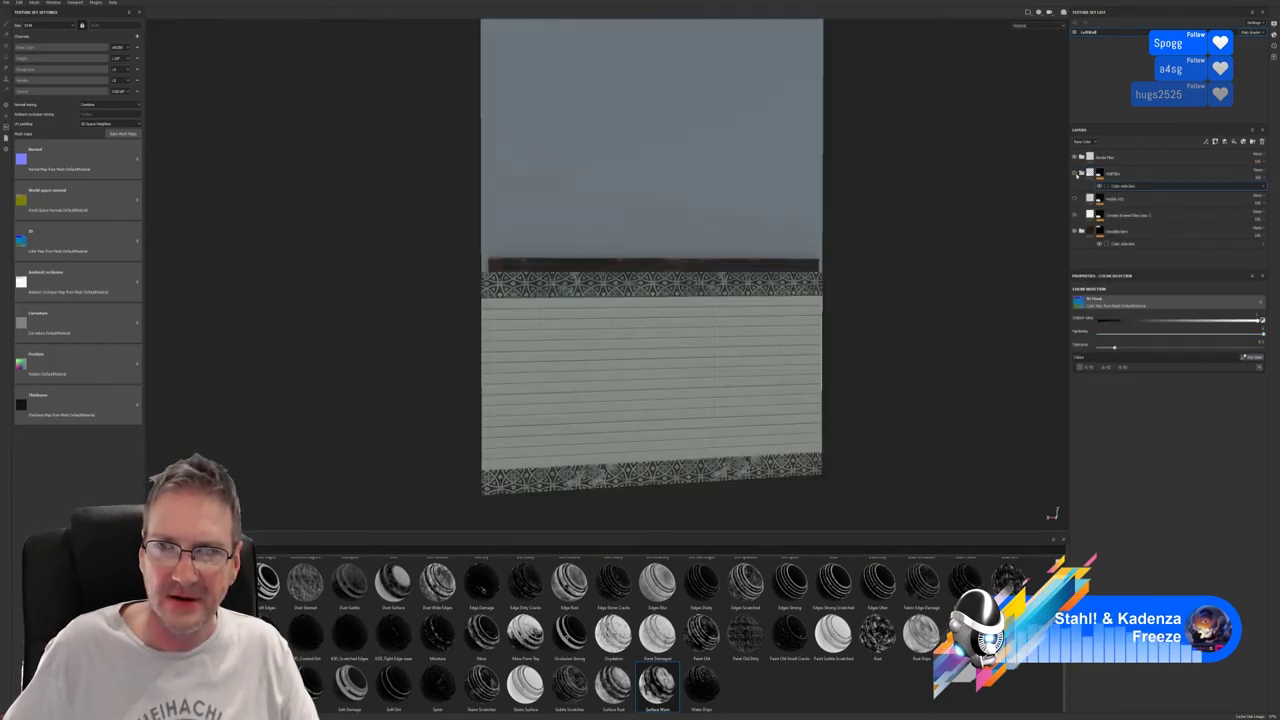
# Add a colour-selection mask to the ceramic tiles layer using the grey tile ID colour.
pyautogui.click(1139, 204)
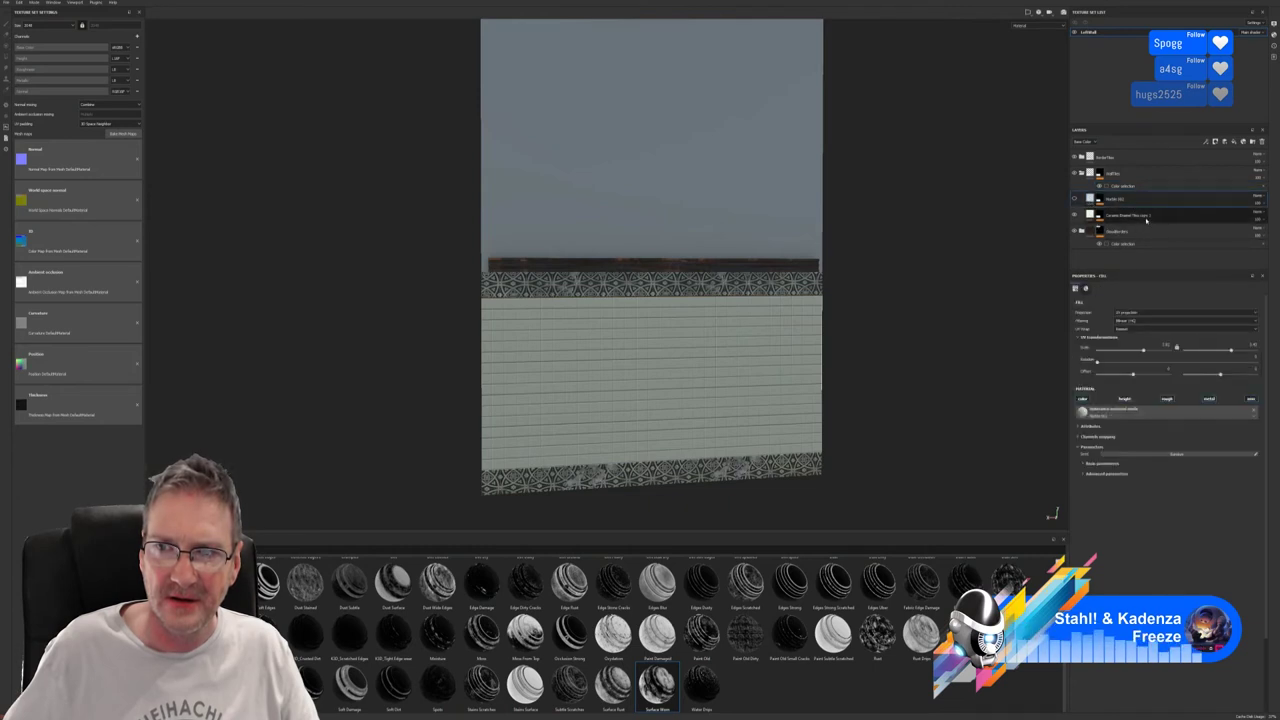
pyautogui.click(1146, 217)
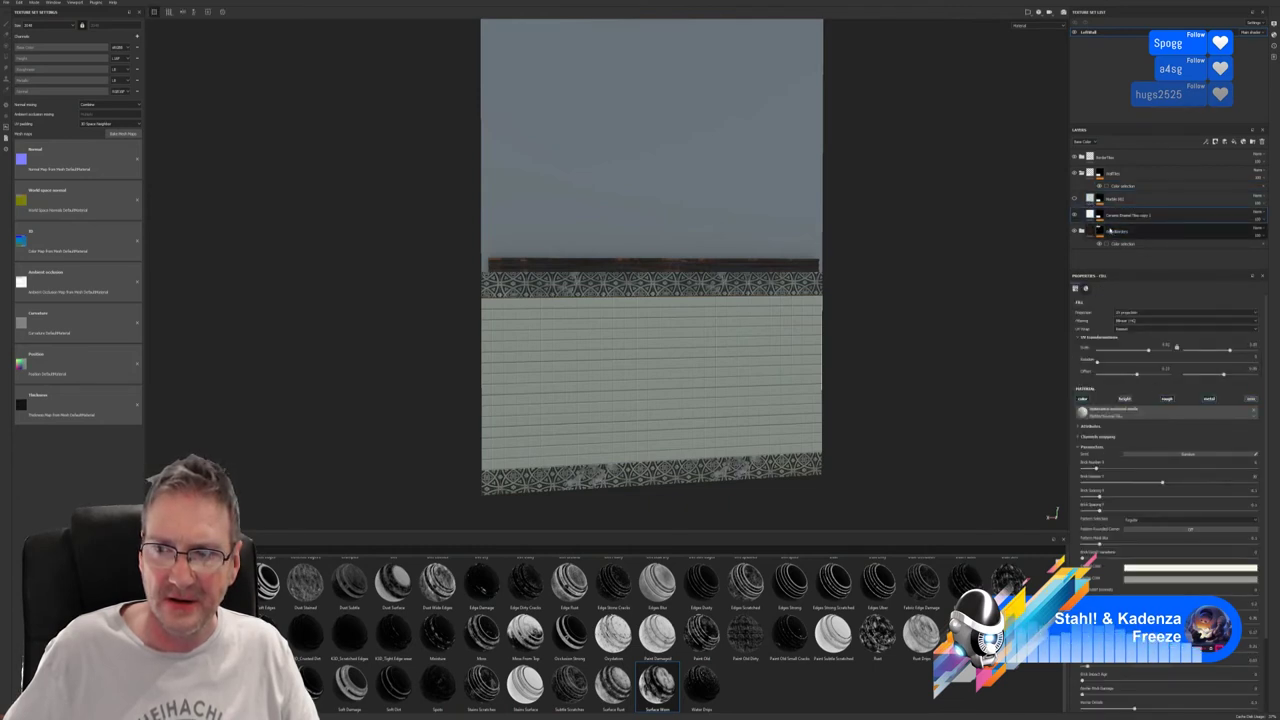
pyautogui.rightClick(1159, 215)
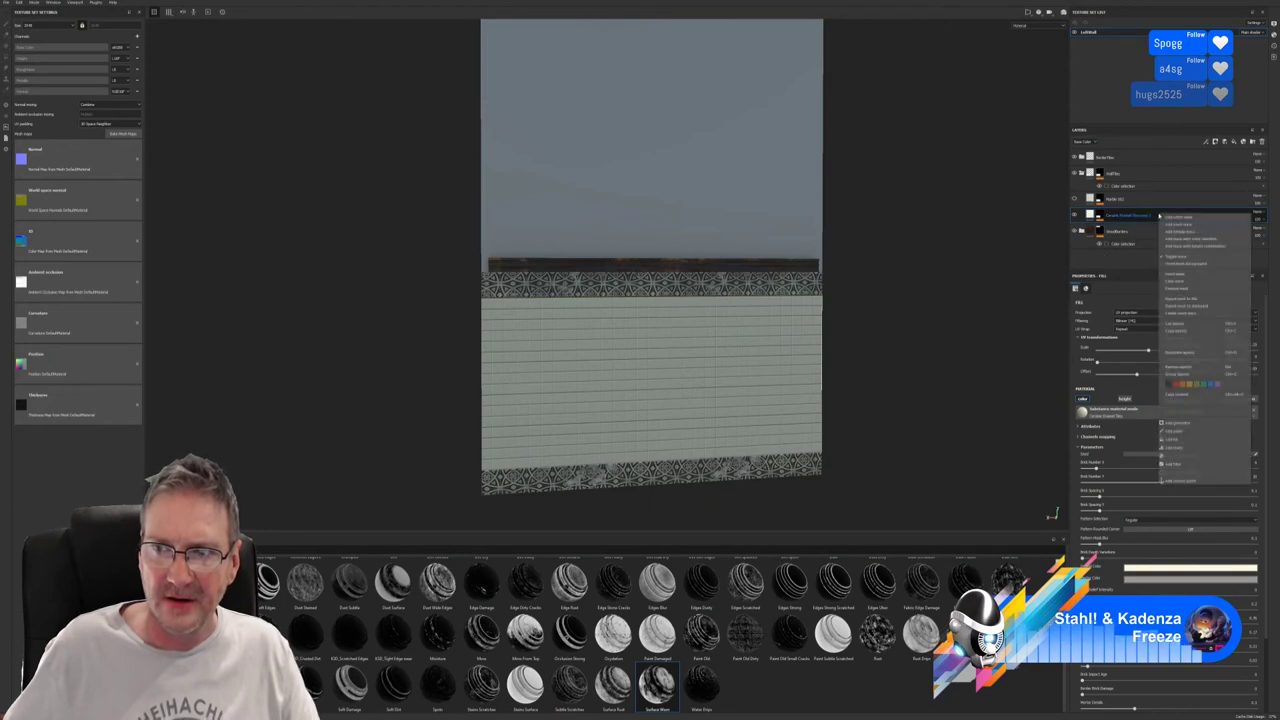
pyautogui.click(1190, 238)
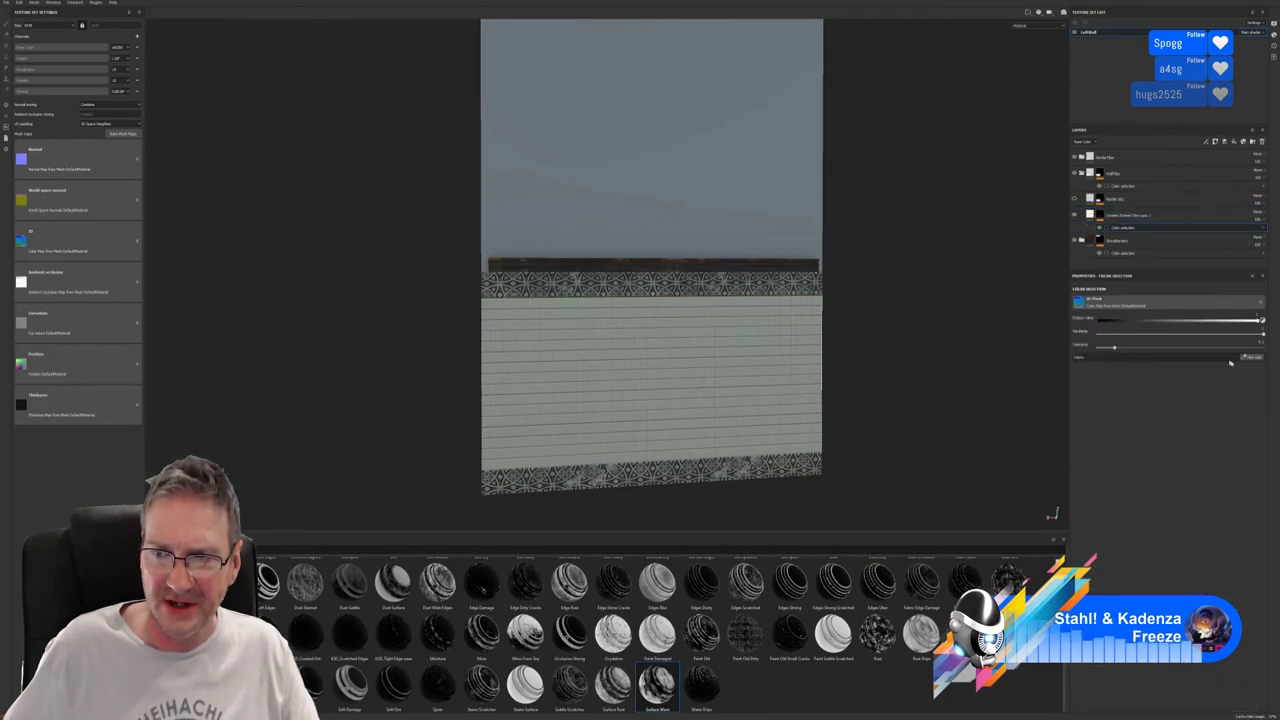
pyautogui.click(1251, 358)
pyautogui.click(748, 352)
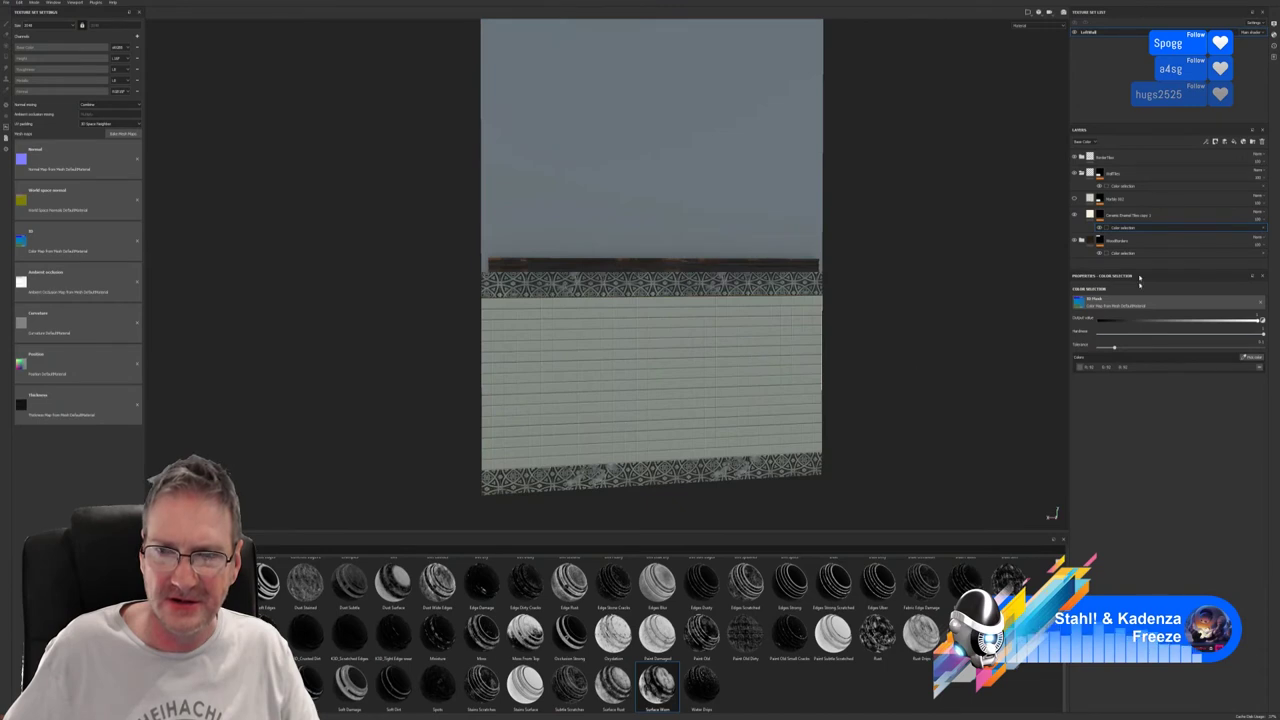
# Give the marble layer its own colour-selection mask on the grey tile area.
pyautogui.click(1139, 200)
pyautogui.rightClick(1139, 204)
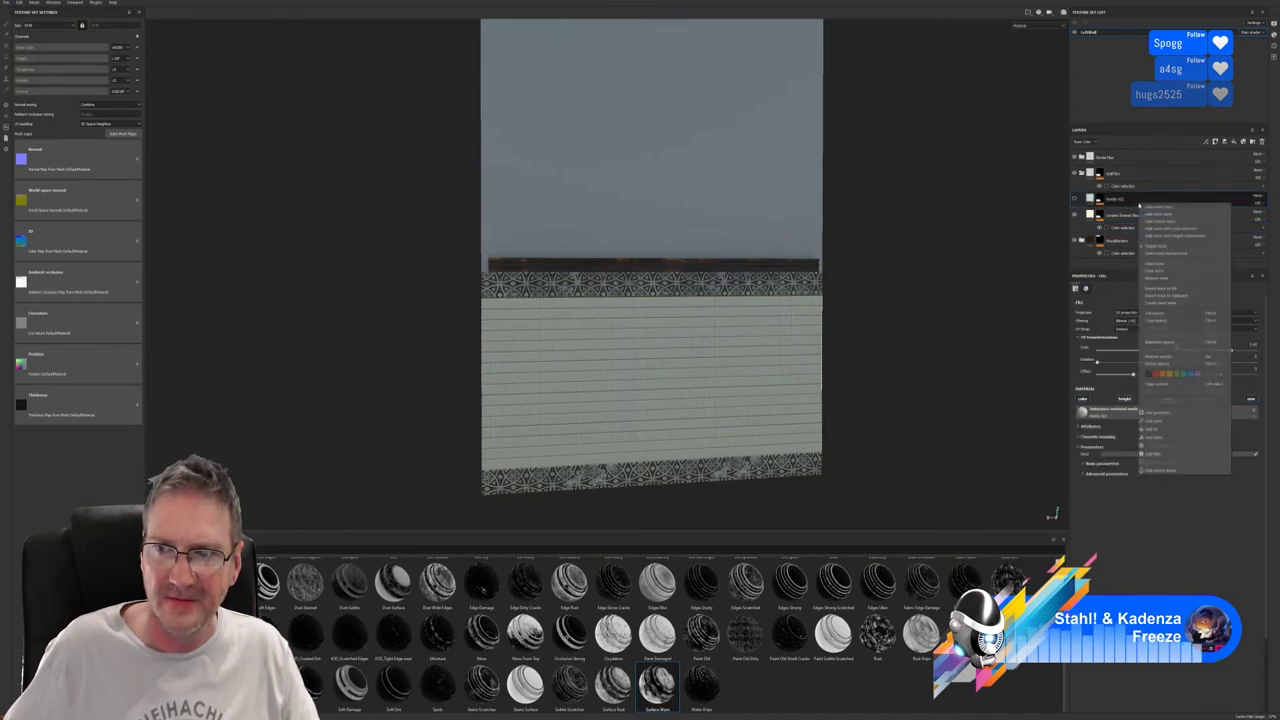
pyautogui.click(1170, 229)
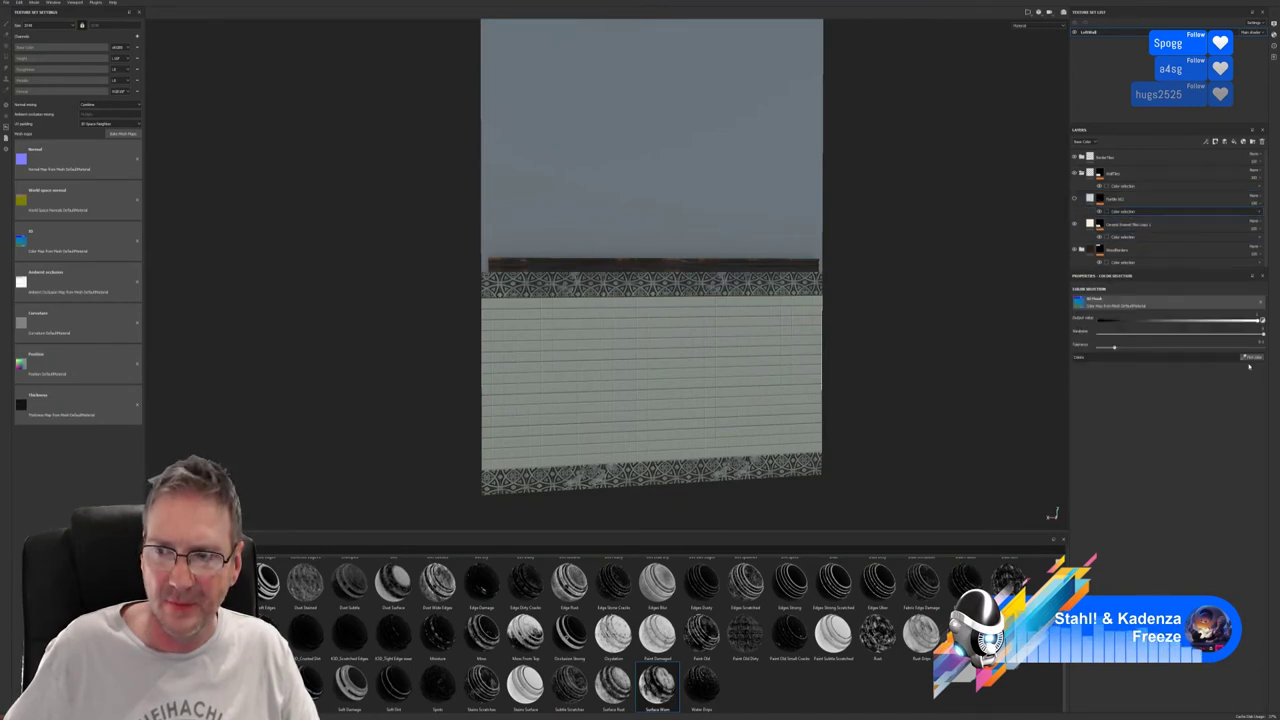
pyautogui.click(1251, 358)
pyautogui.click(800, 346)
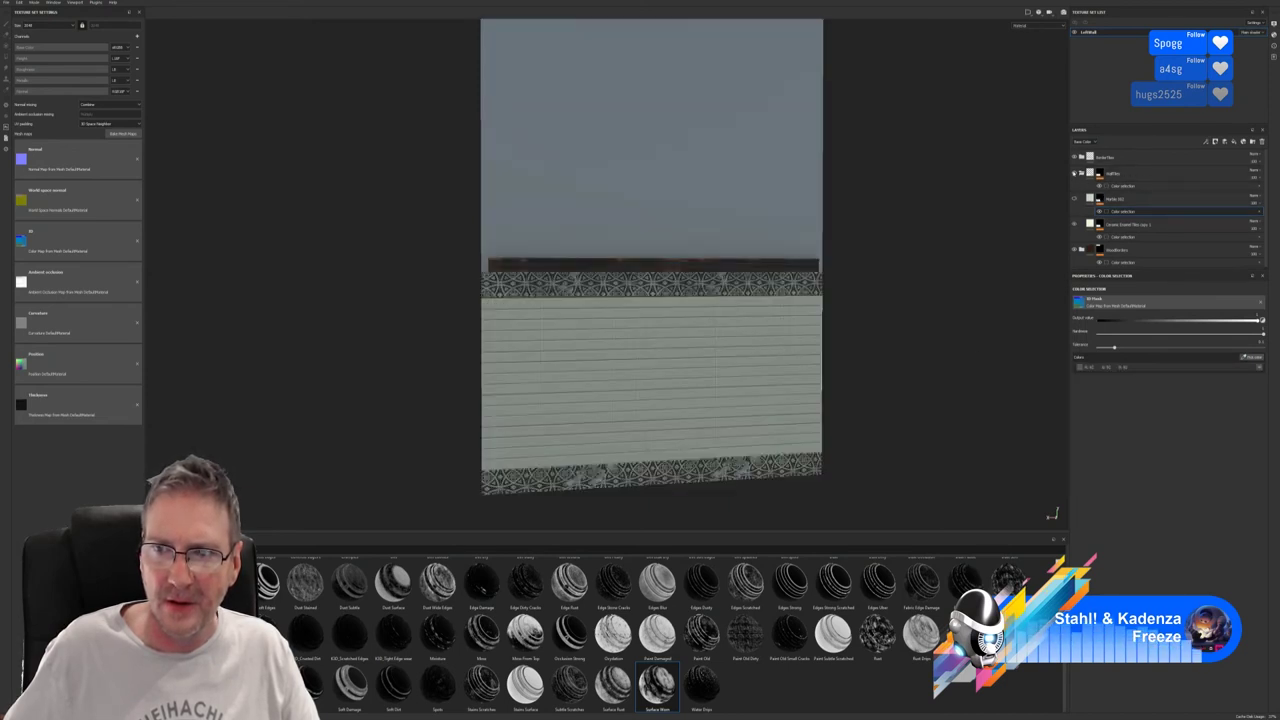
pyautogui.click(1148, 228)
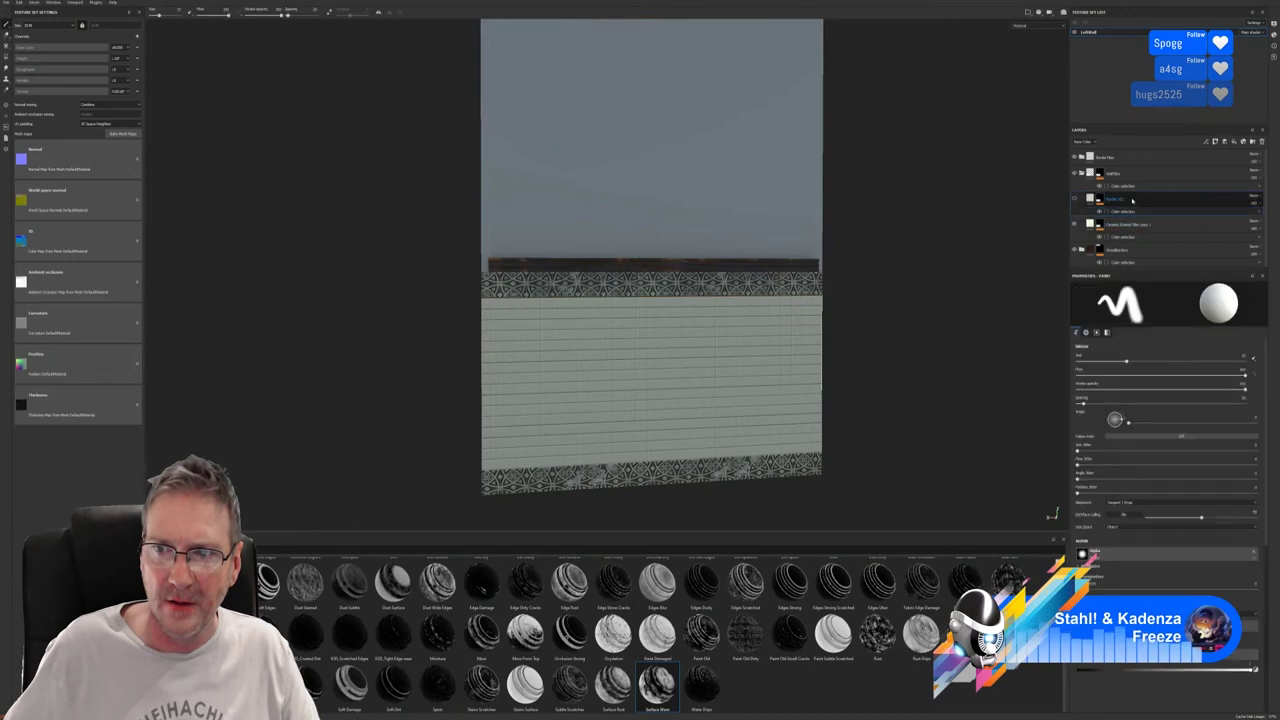
# Add a Mask Editor generator to the Marble 02 half-tile layer's mask.
pyautogui.click(1120, 199)
pyautogui.moveTo(656, 683); pyautogui.dragTo(1126, 202)
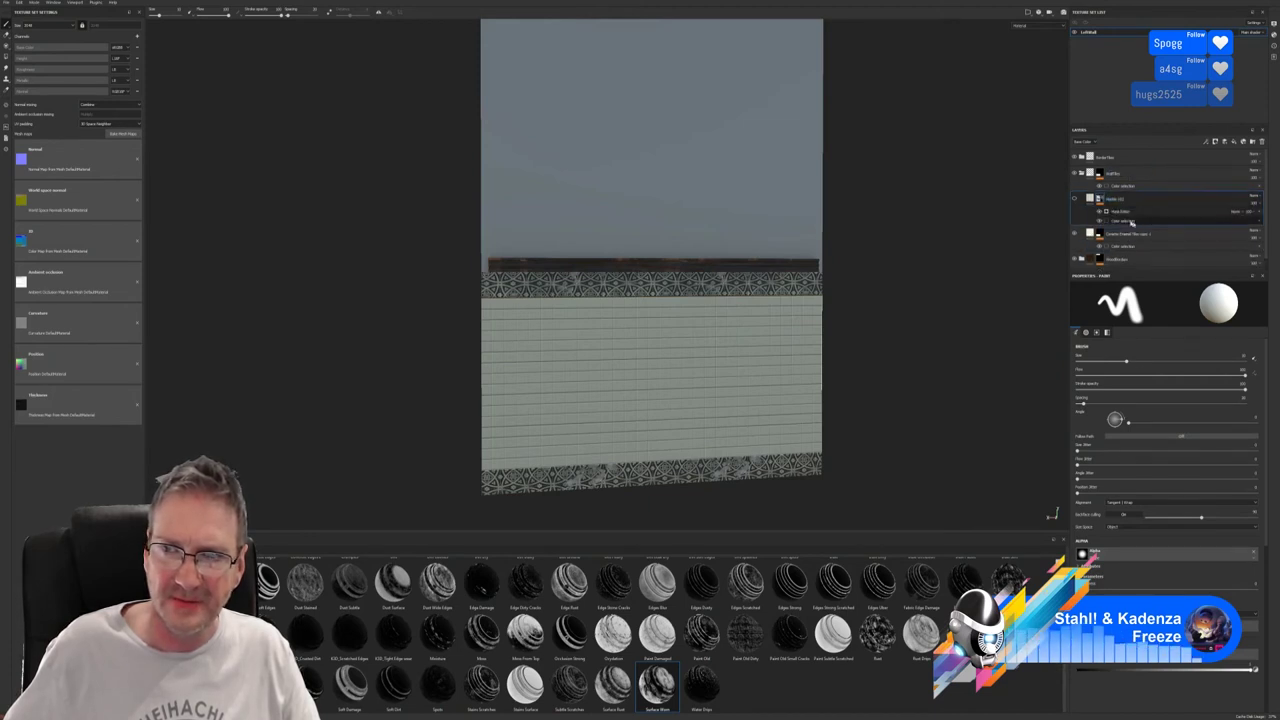
pyautogui.click(1122, 212)
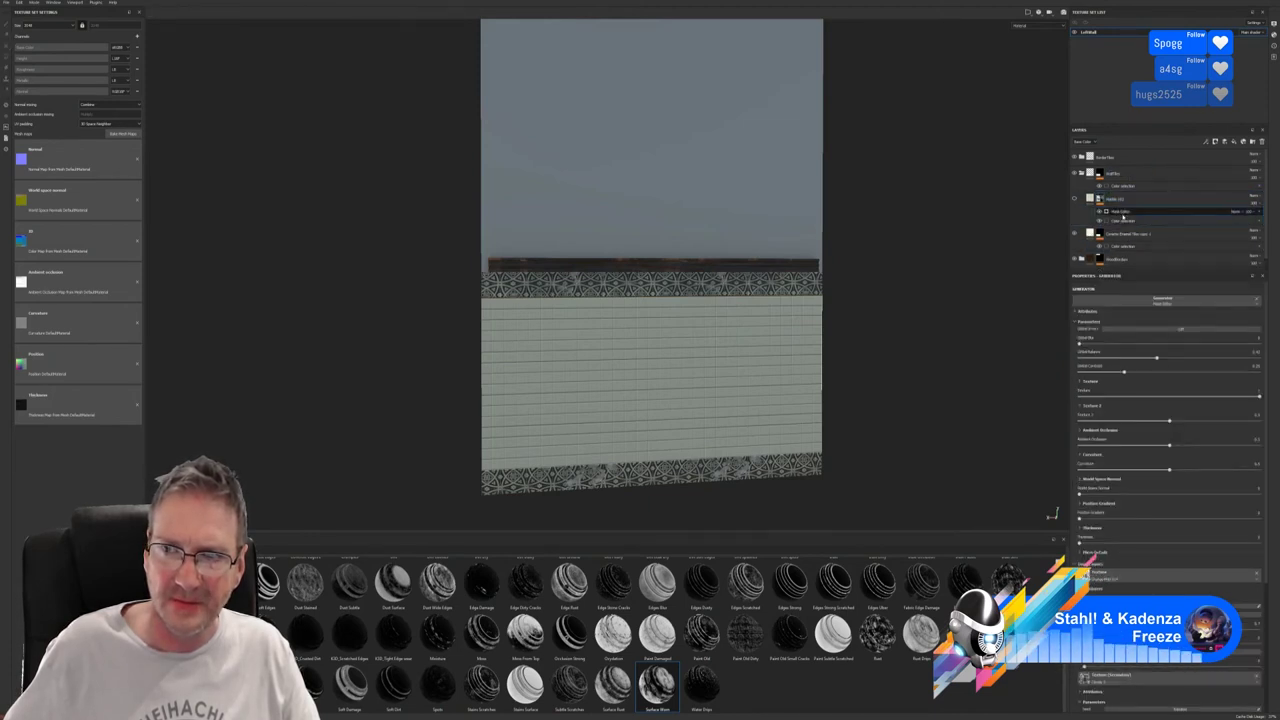
# Move the Ceramic Enamel Tiles layer lower in the stack and duplicate it.
pyautogui.click(1081, 158)
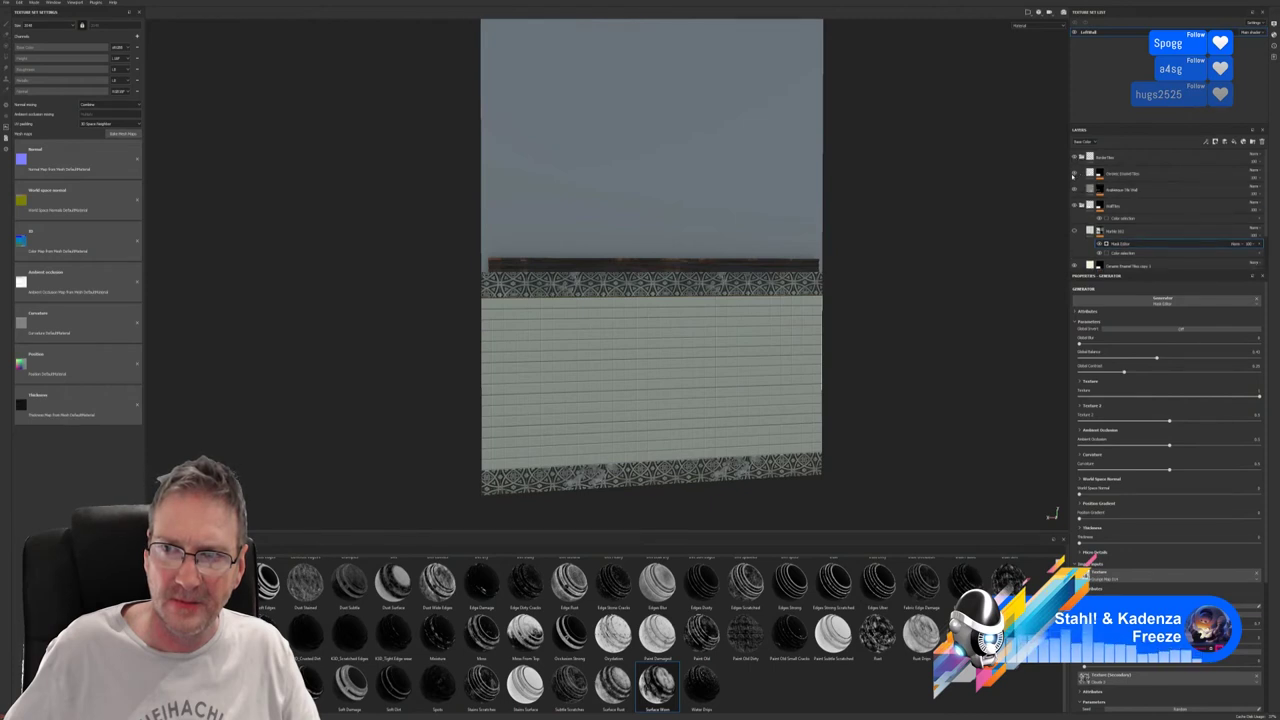
pyautogui.click(1074, 173)
pyautogui.click(1074, 173)
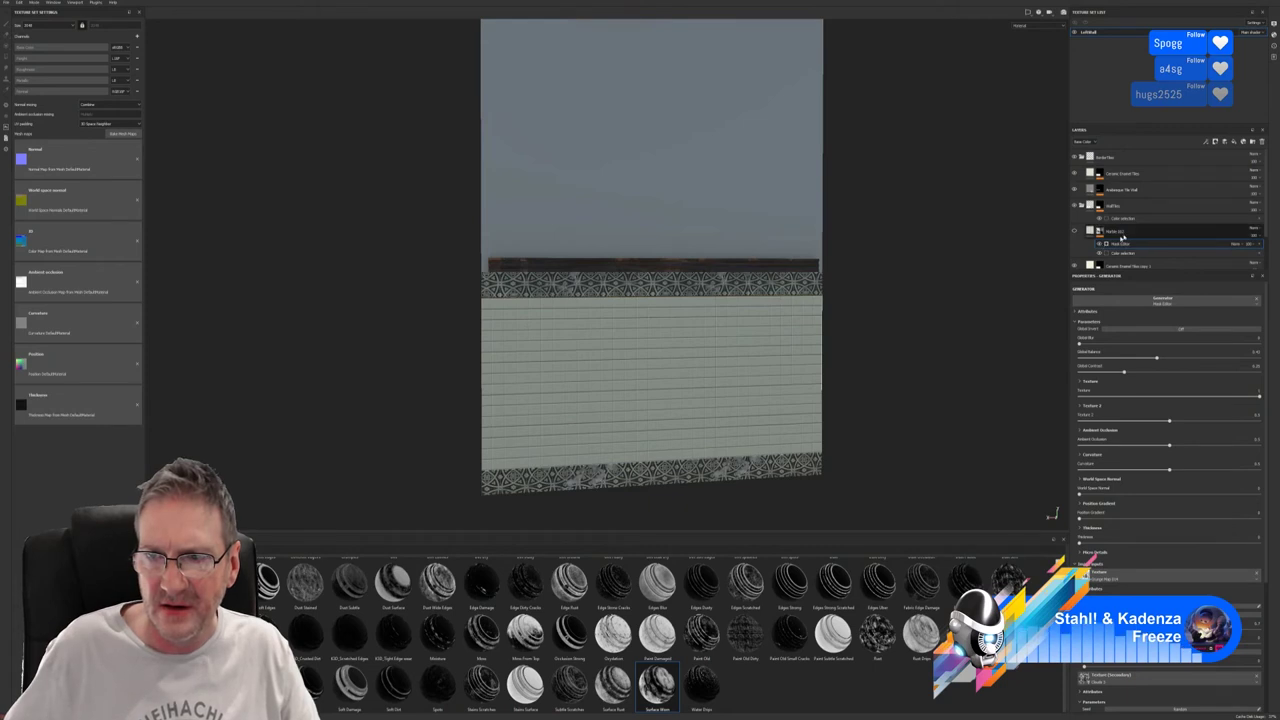
pyautogui.moveTo(1120, 181); pyautogui.dragTo(1123, 235)
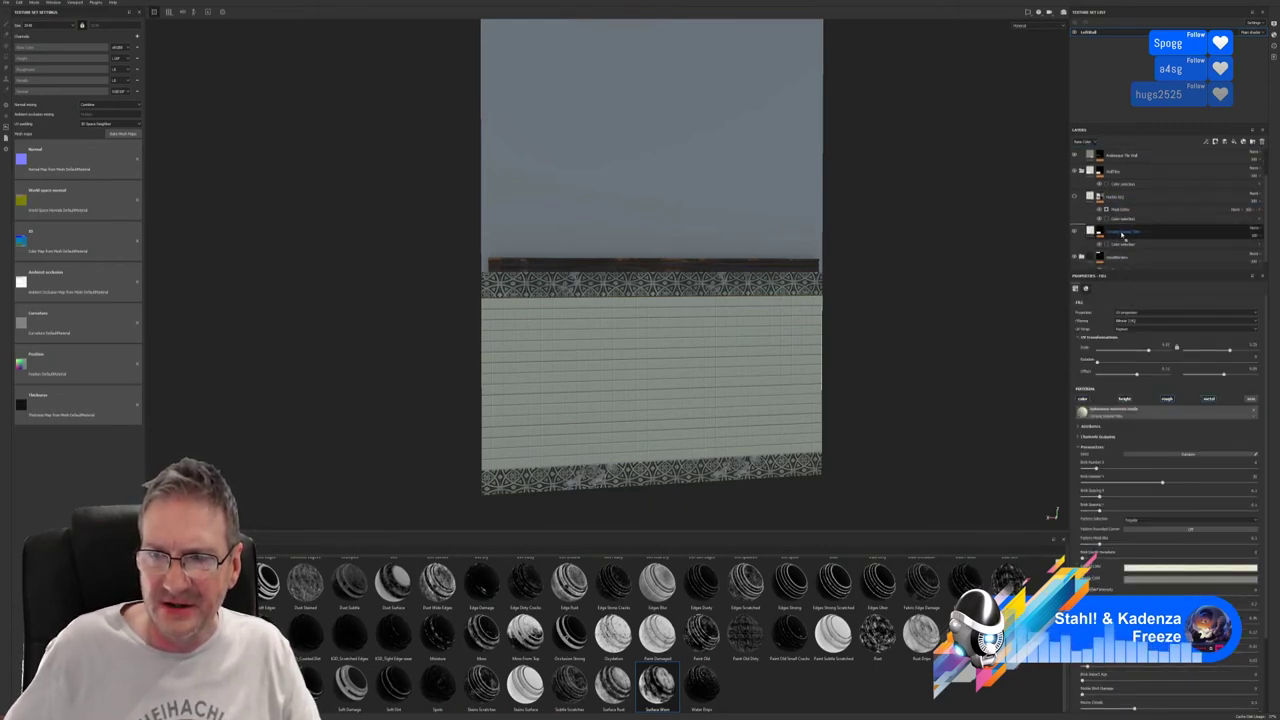
pyautogui.hotkey('ctrl', 'd')
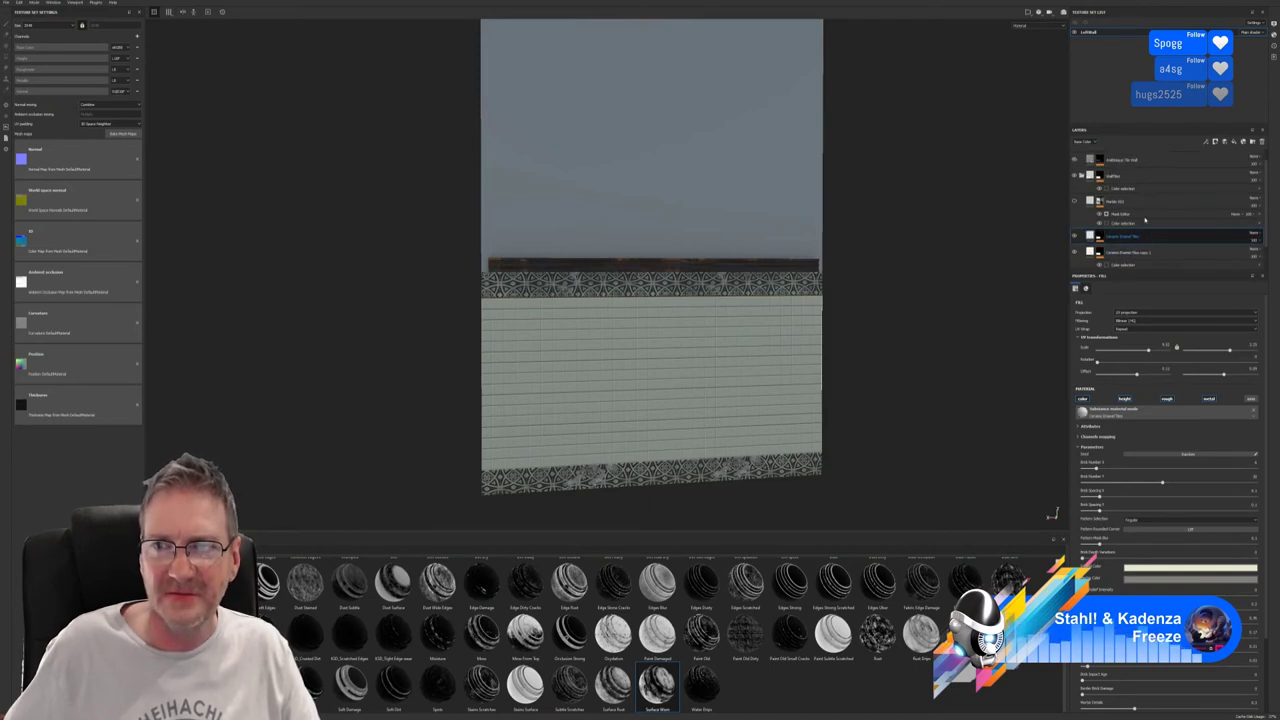
# Check the tiles with Wallfiller hidden, then delete Marble 02's Mask Editor generator.
pyautogui.click(1120, 190)
pyautogui.scroll(-1, 1120, 180)
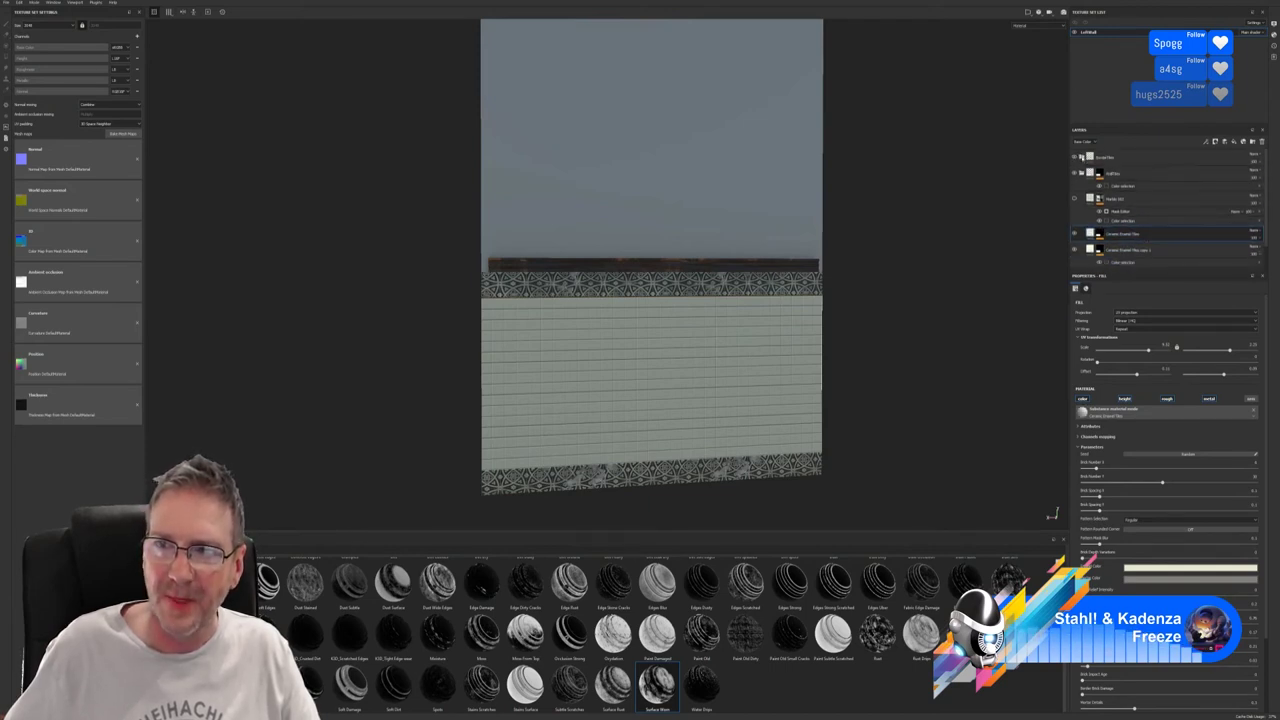
pyautogui.click(1075, 173)
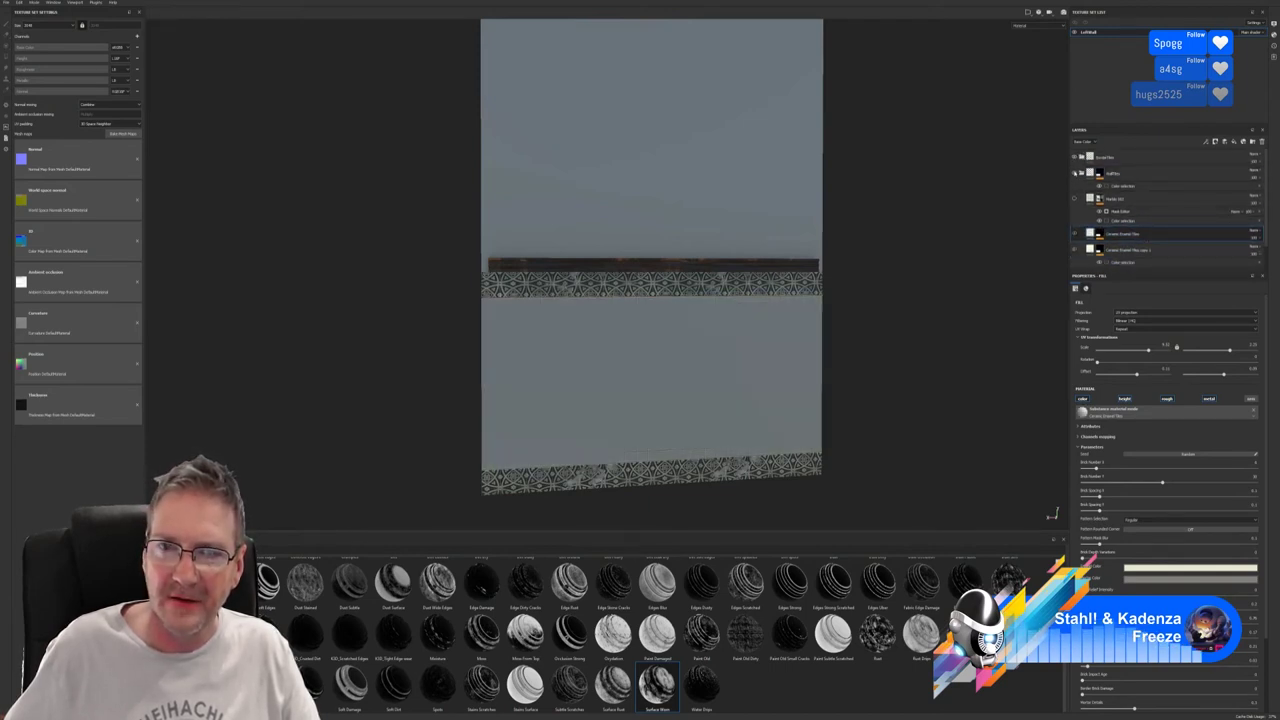
pyautogui.click(1075, 173)
pyautogui.click(1128, 212)
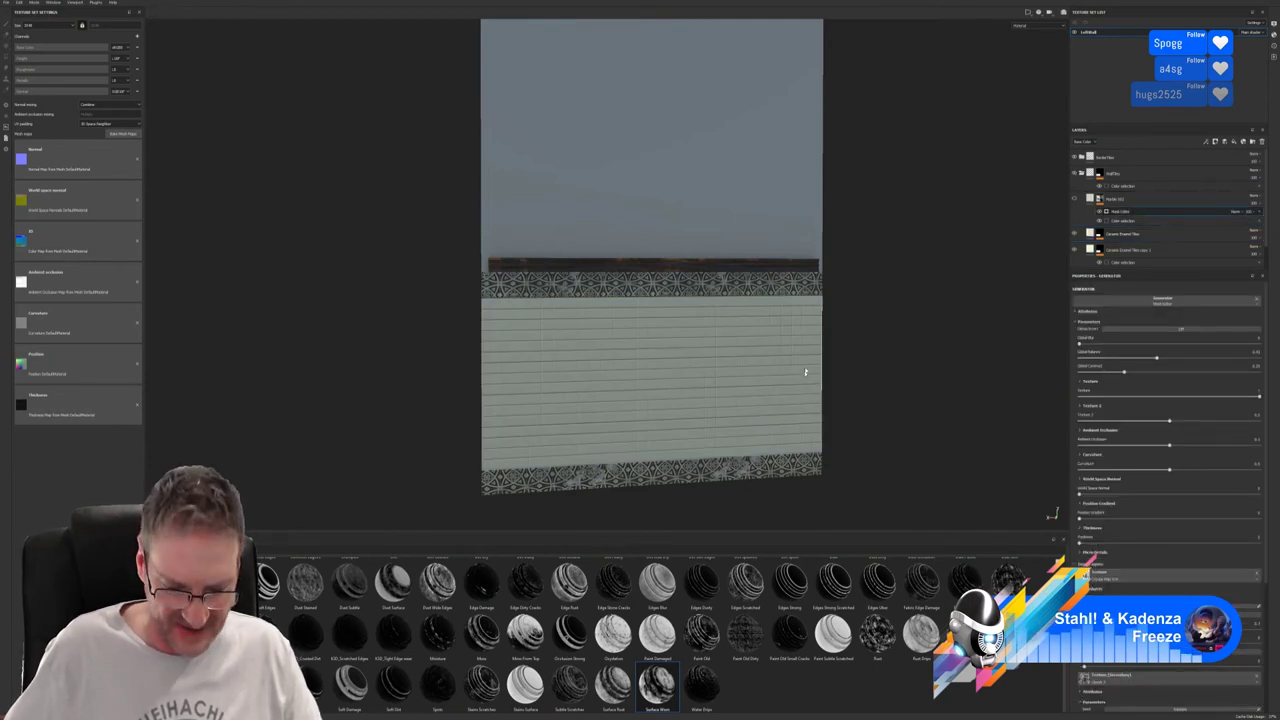
pyautogui.keyDown('alt'); pyautogui.moveTo(793, 342); pyautogui.dragTo(929, 320); pyautogui.keyUp('alt')
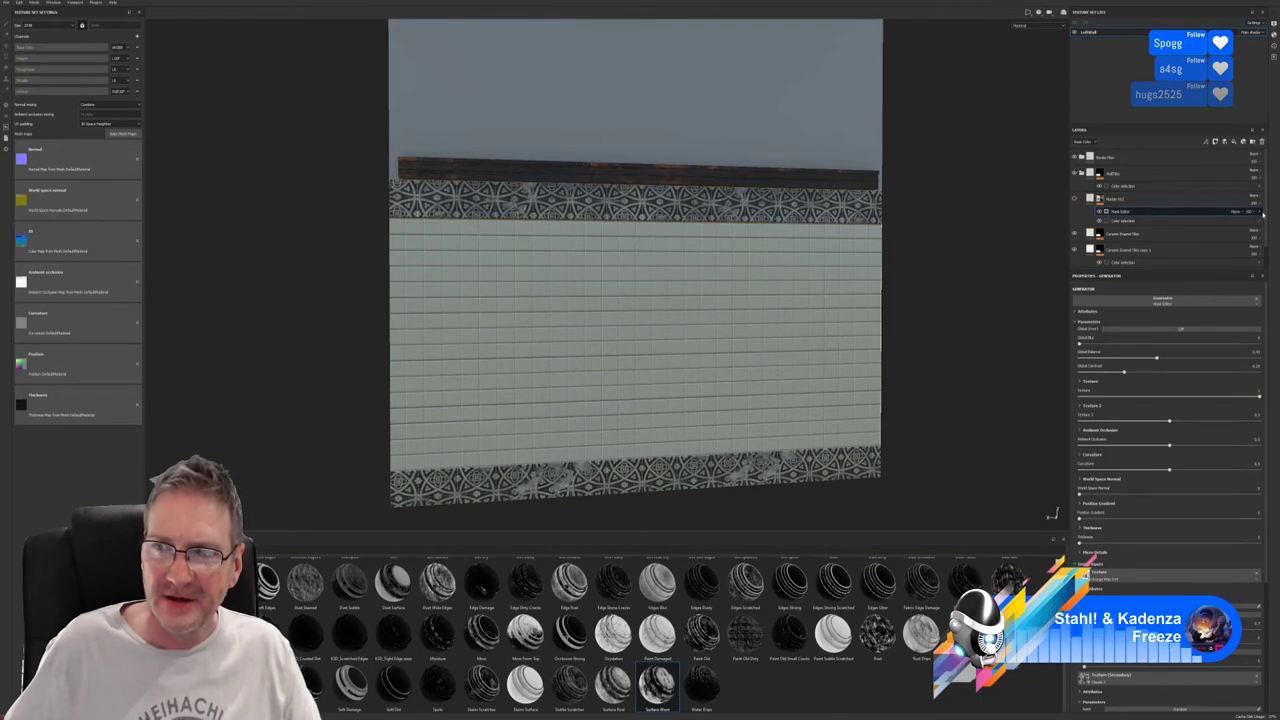
pyautogui.press('Delete')
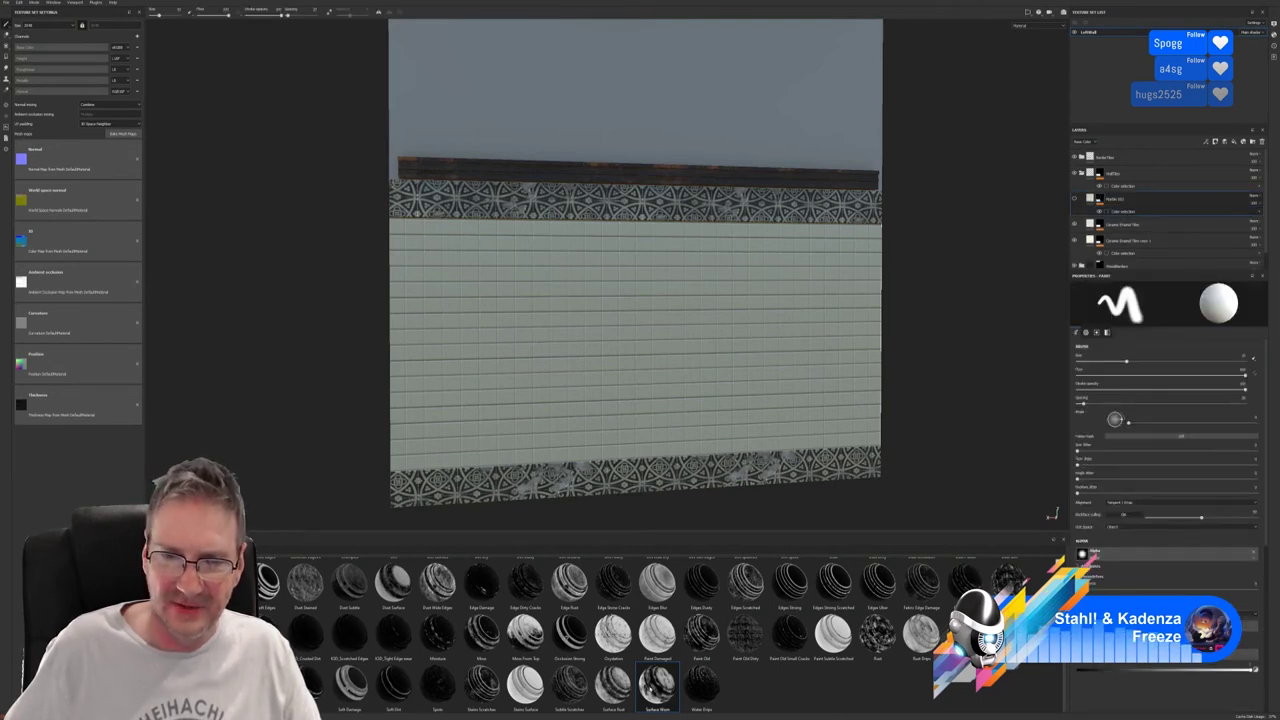
# Drop the Surface Worn smart material into the layer stack over the wall tiles.
pyautogui.moveTo(657, 685); pyautogui.dragTo(1130, 218)
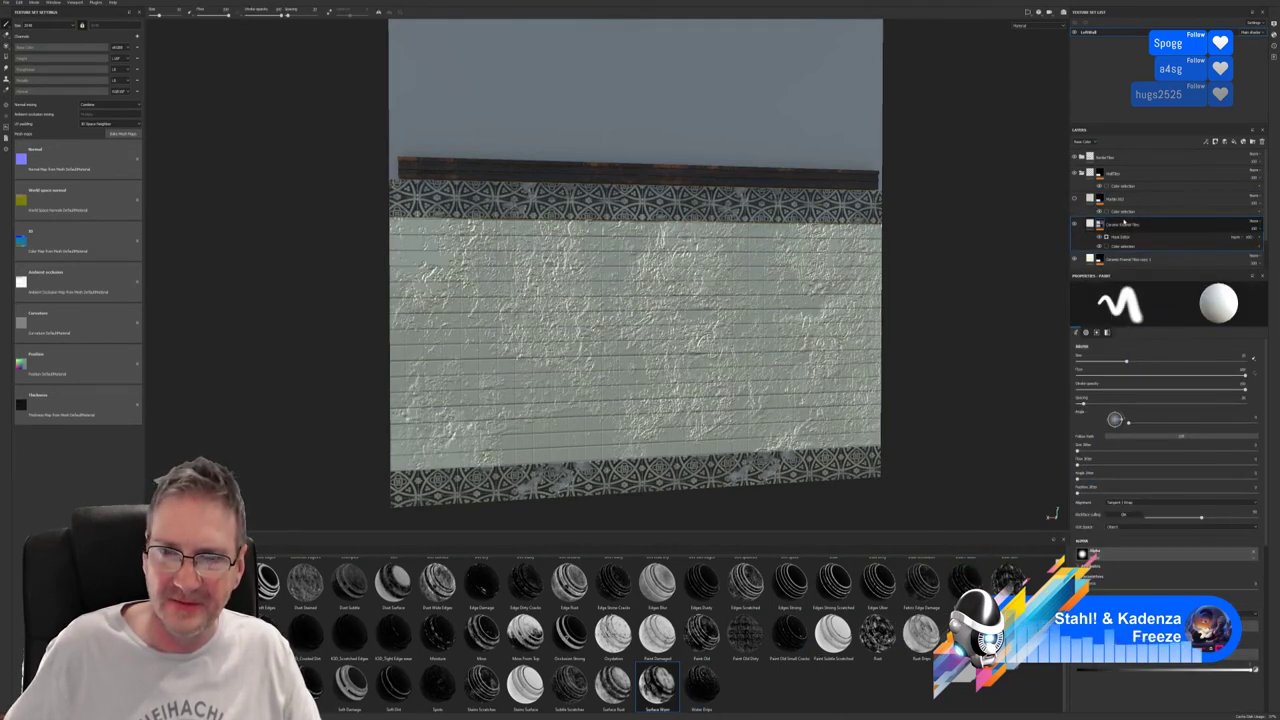
pyautogui.moveTo(909, 331)
pyautogui.keyDown('alt'); pyautogui.mouseDown()
pyautogui.moveTo(843, 352)
pyautogui.moveTo(1057, 320)
pyautogui.mouseUp(); pyautogui.keyUp('alt')
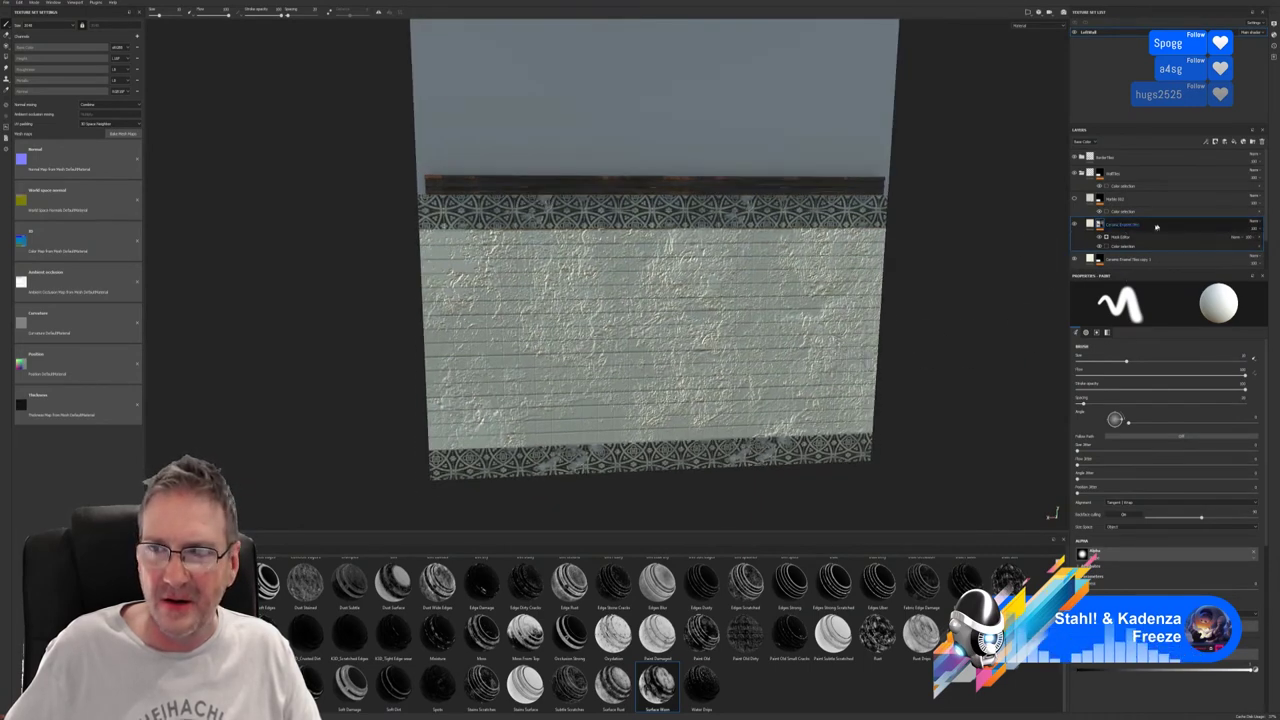
pyautogui.click(1118, 237)
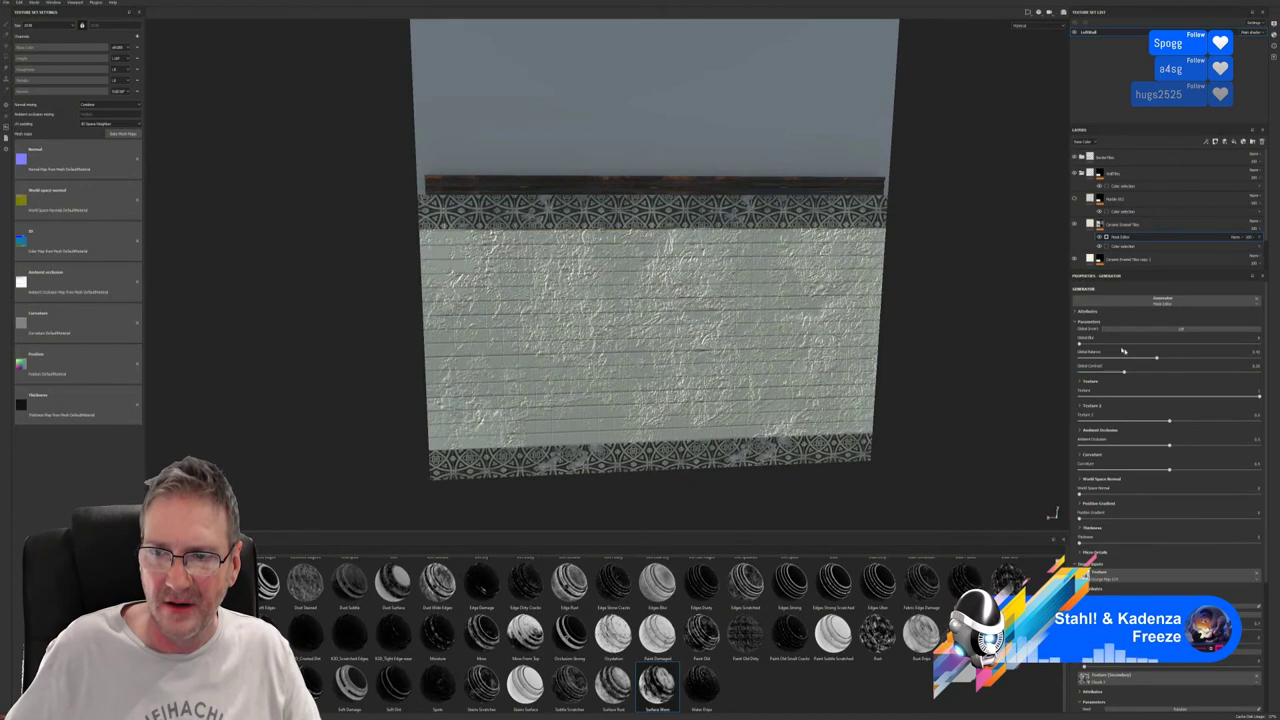
# Raise the Surface Worn mask's Global Balance so only scattered rough patches remain.
pyautogui.moveTo(1157, 357); pyautogui.dragTo(1188, 357)
pyautogui.click(1207, 358)
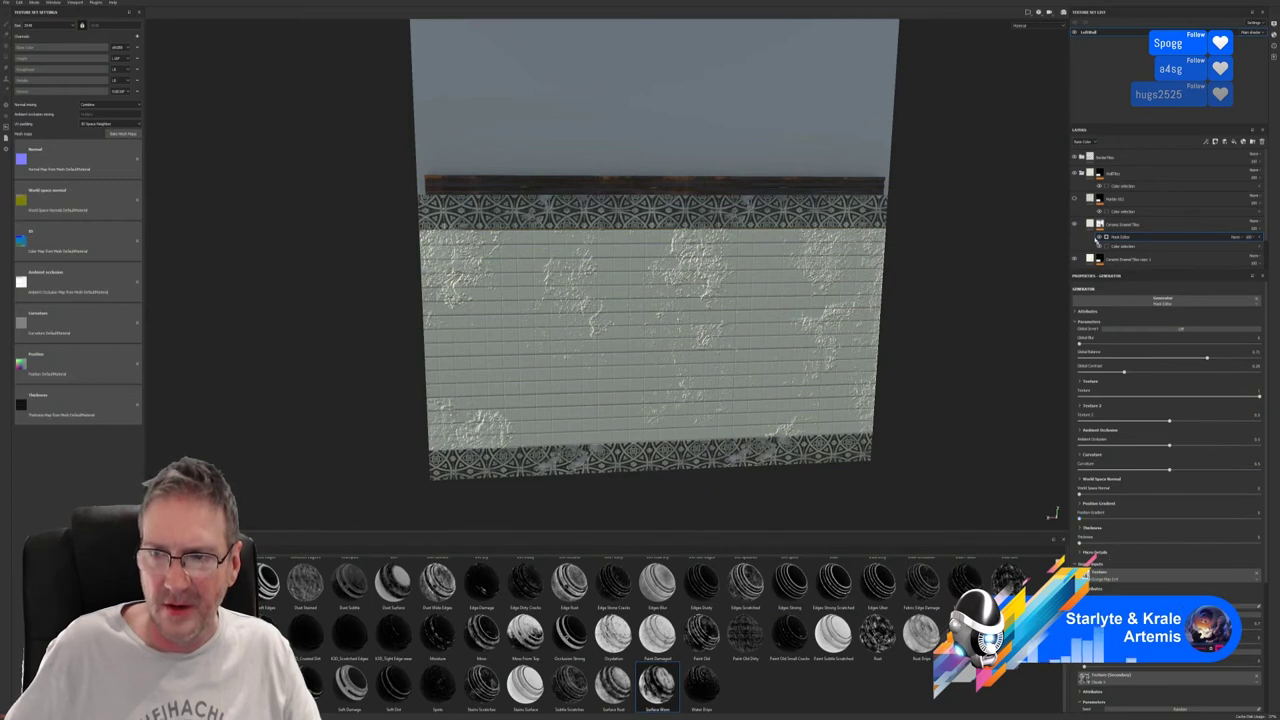
# Turn off the height channel on the Ceramic Enamel Tiles fill layer.
pyautogui.click(1120, 225)
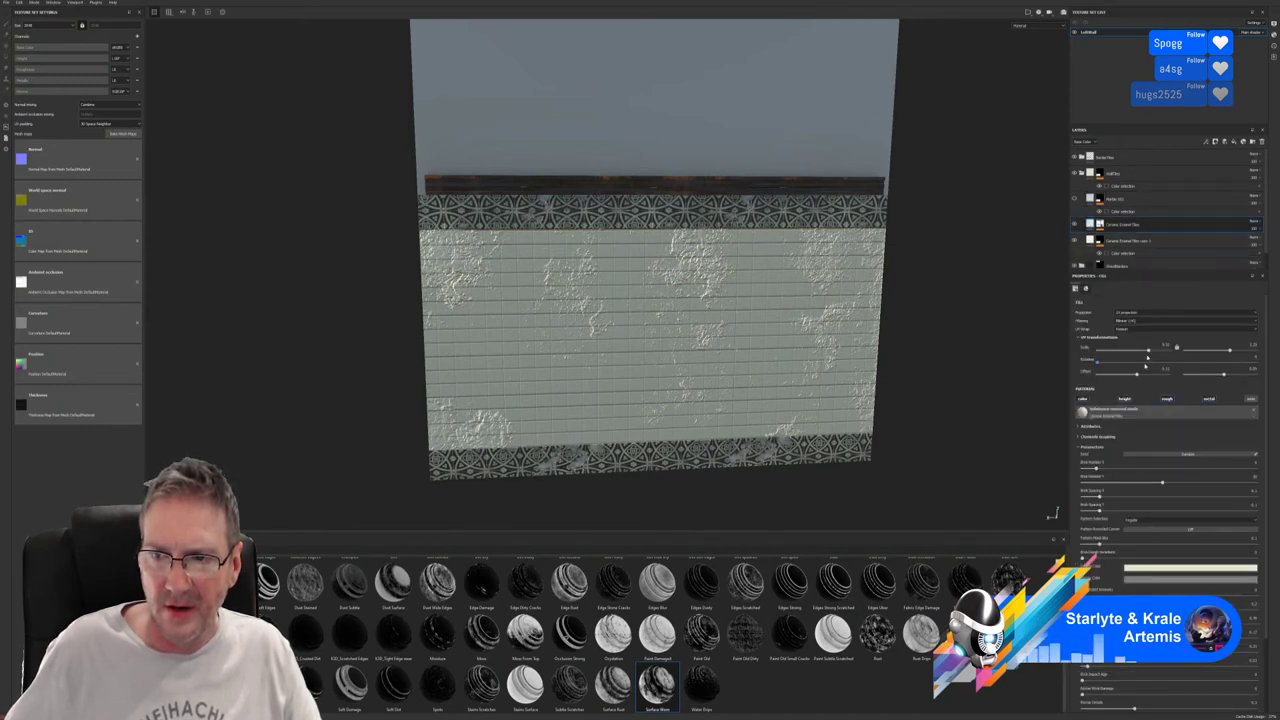
pyautogui.click(1124, 399)
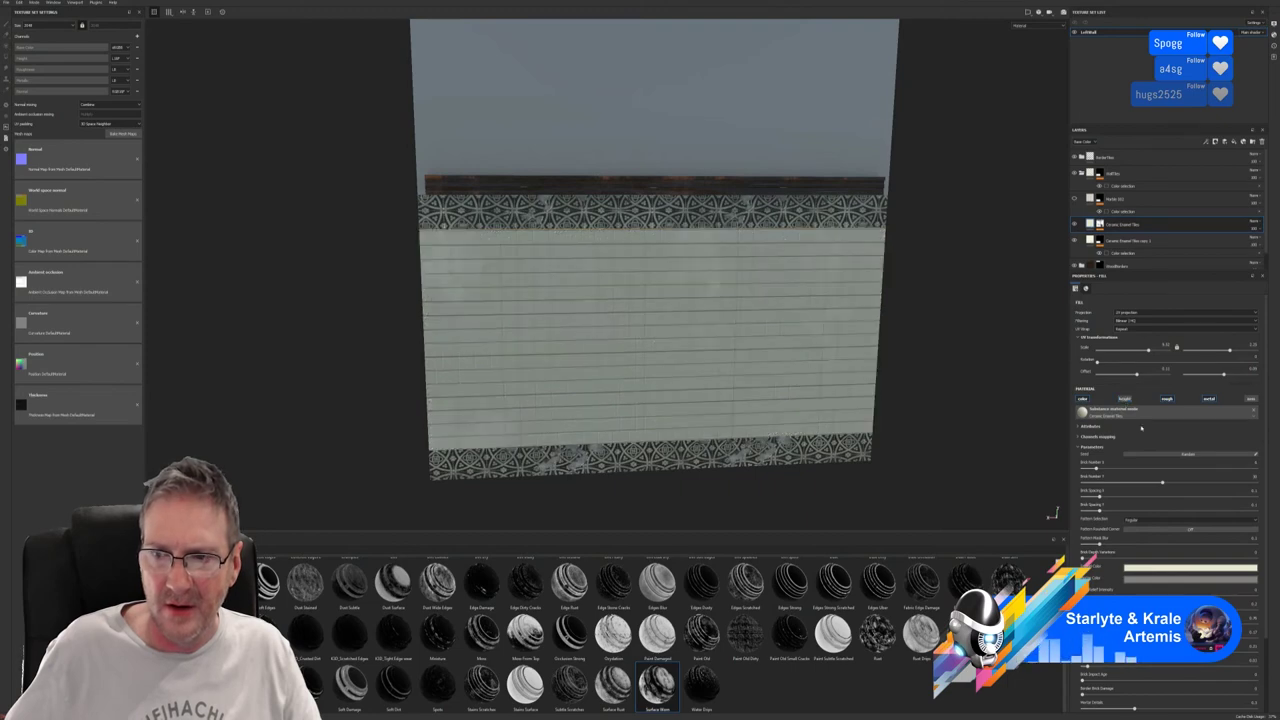
pyautogui.scroll(6, 930, 330)
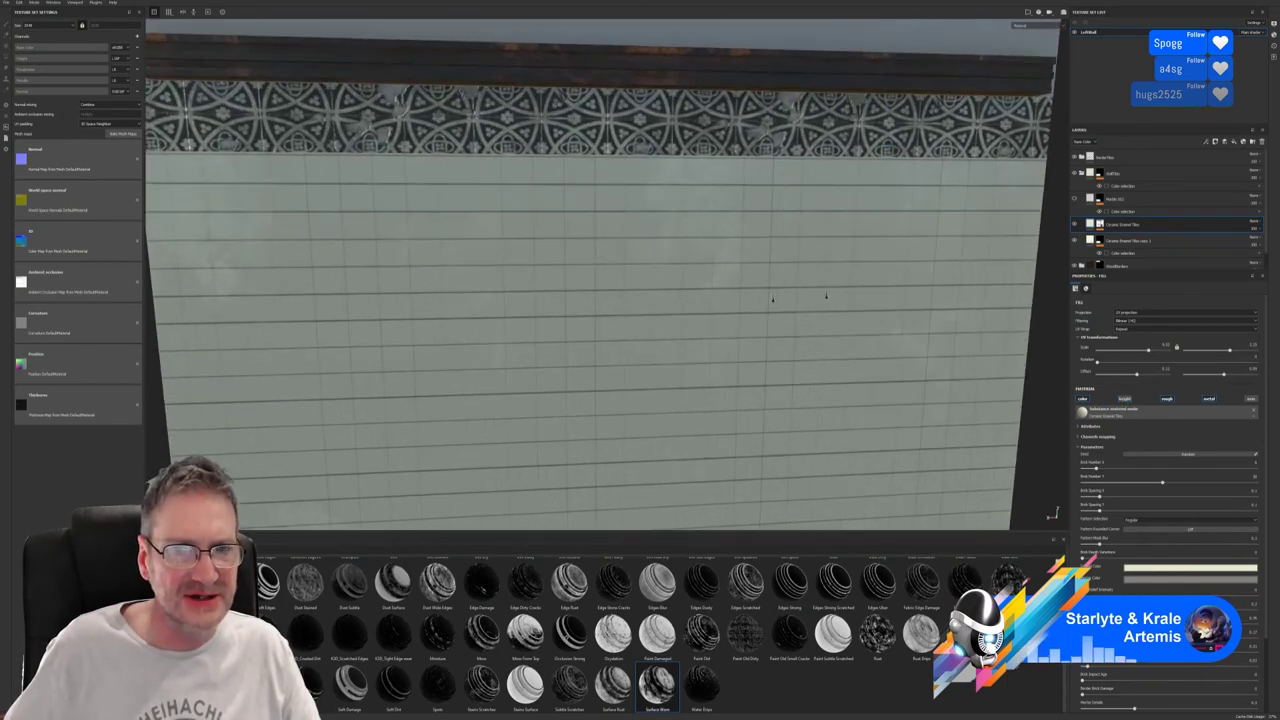
pyautogui.scroll(3, 772, 298)
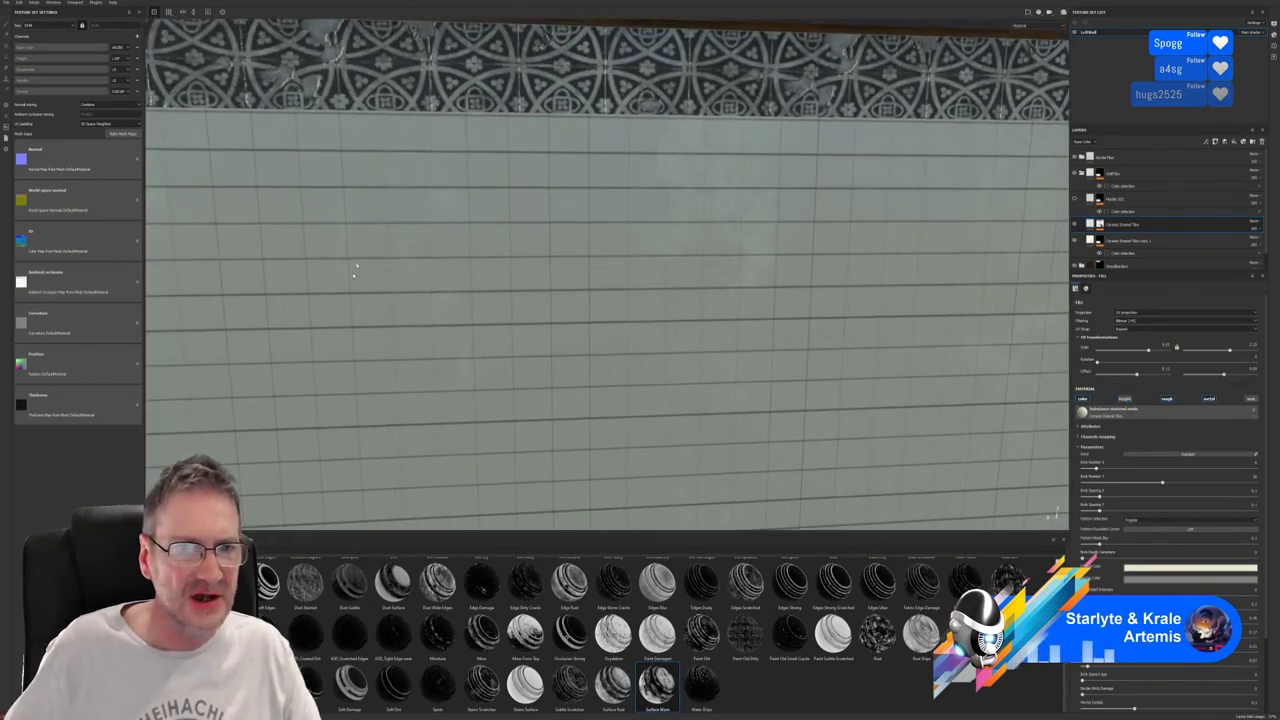
pyautogui.scroll(3, 960, 276)
pyautogui.scroll(-2, 774, 177)
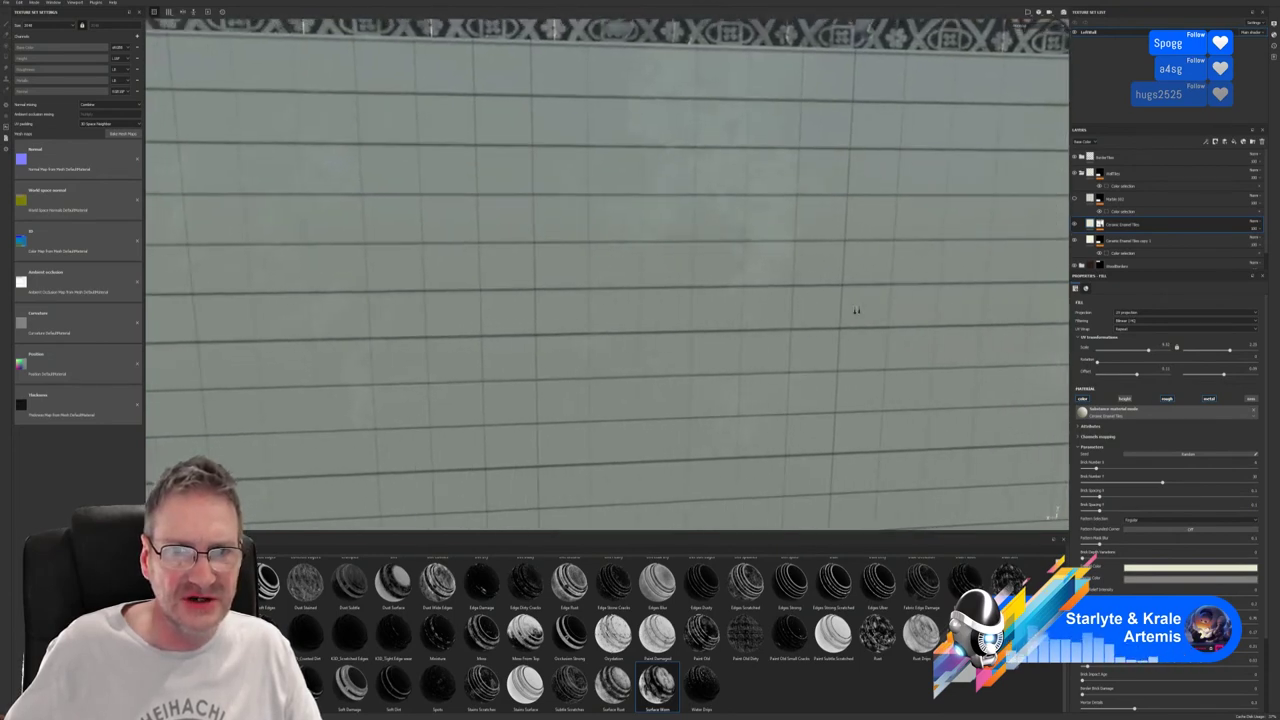
pyautogui.scroll(2, 854, 309)
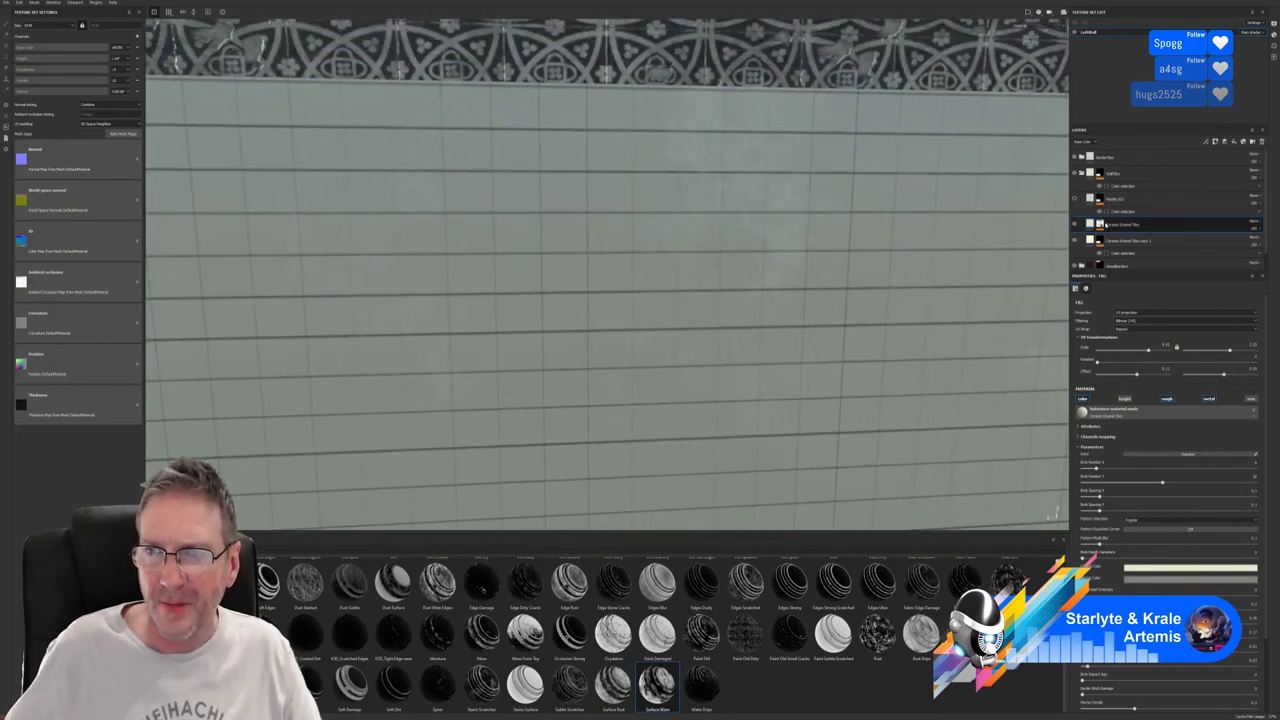
# Preview the Marble layer briefly, then select the tile layer's Mask Editor.
pyautogui.click(1134, 247)
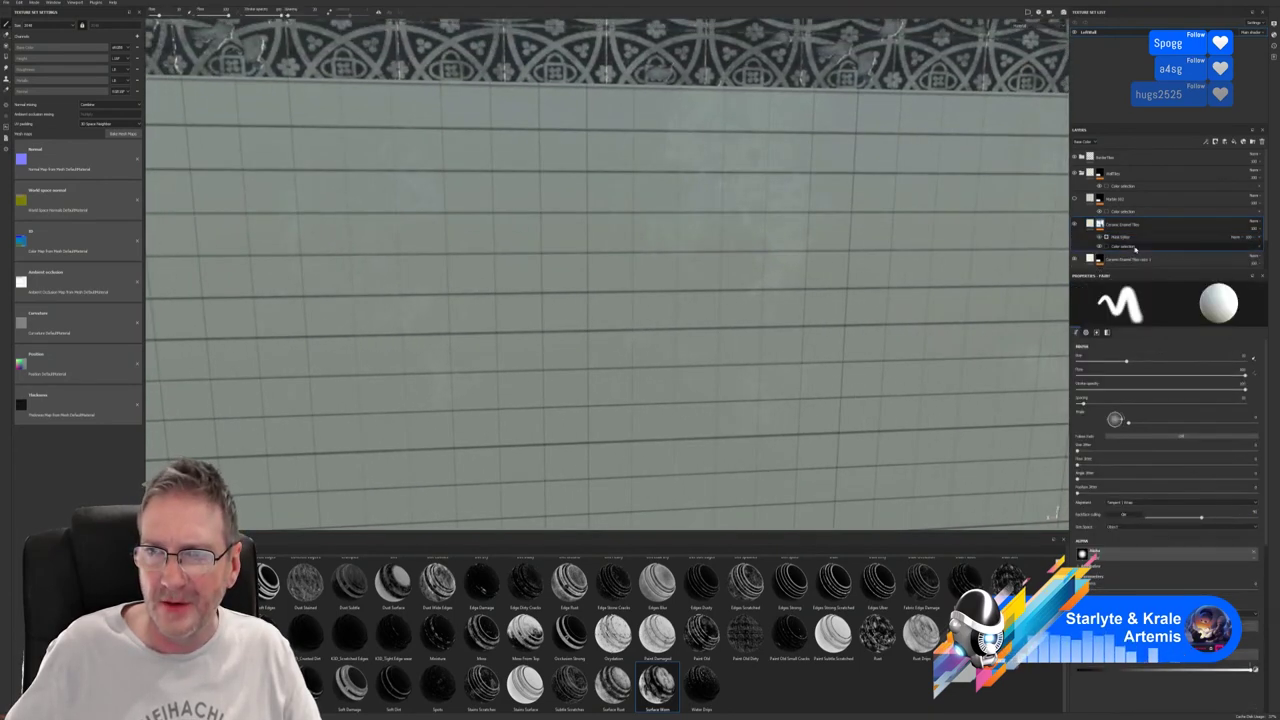
pyautogui.click(1074, 199)
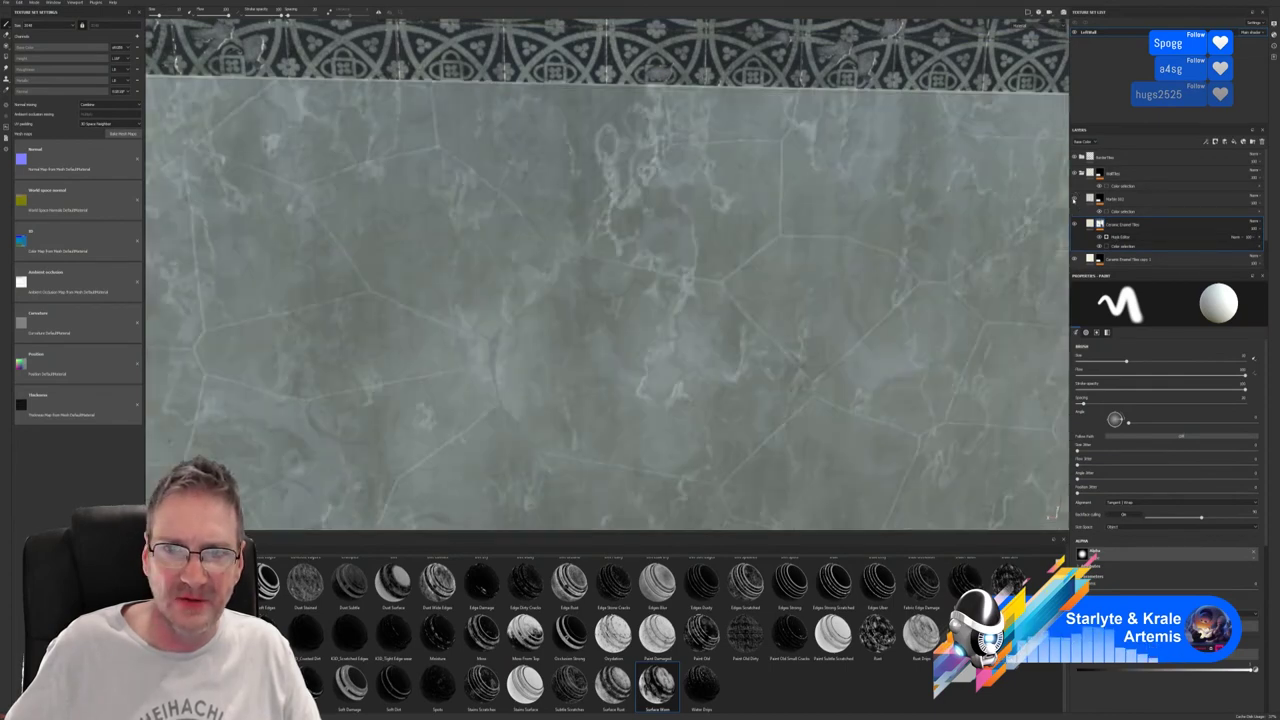
pyautogui.click(1074, 199)
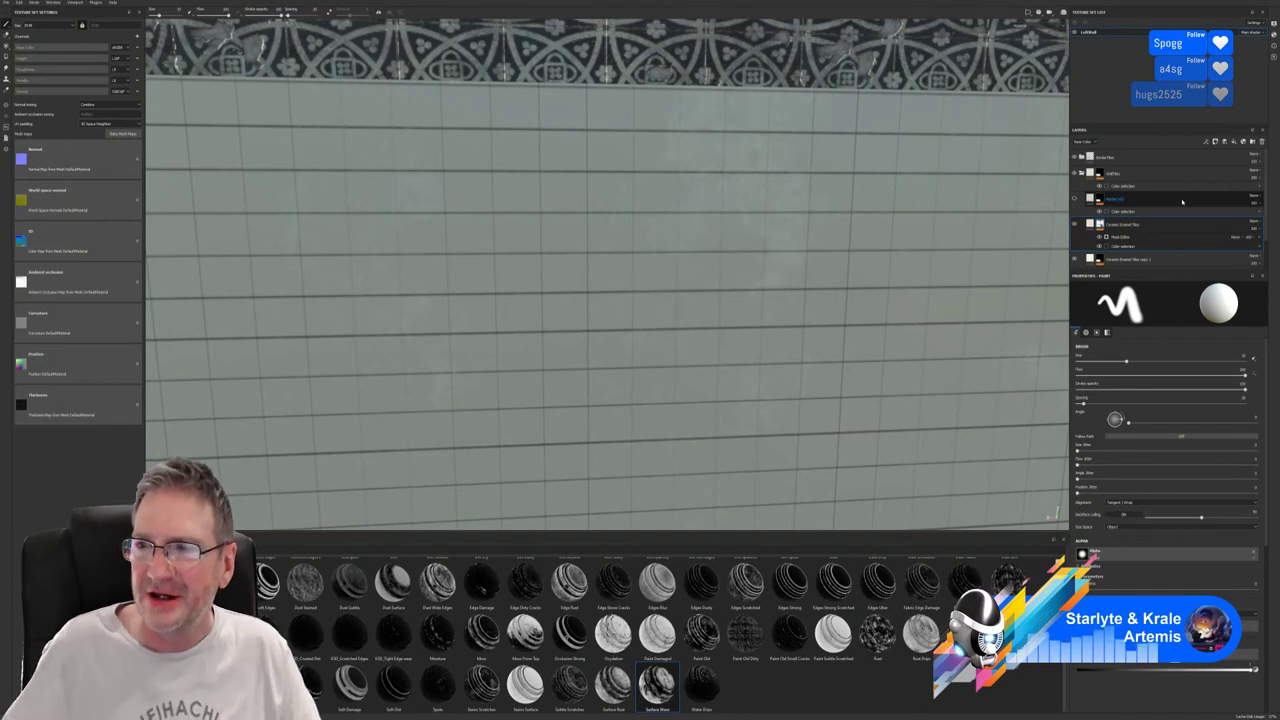
pyautogui.click(1234, 237)
# Lower the grime mask's Global Balance, raise Global Contrast, and adjust Texture 2 and World Space Normal.
pyautogui.click(1120, 237)
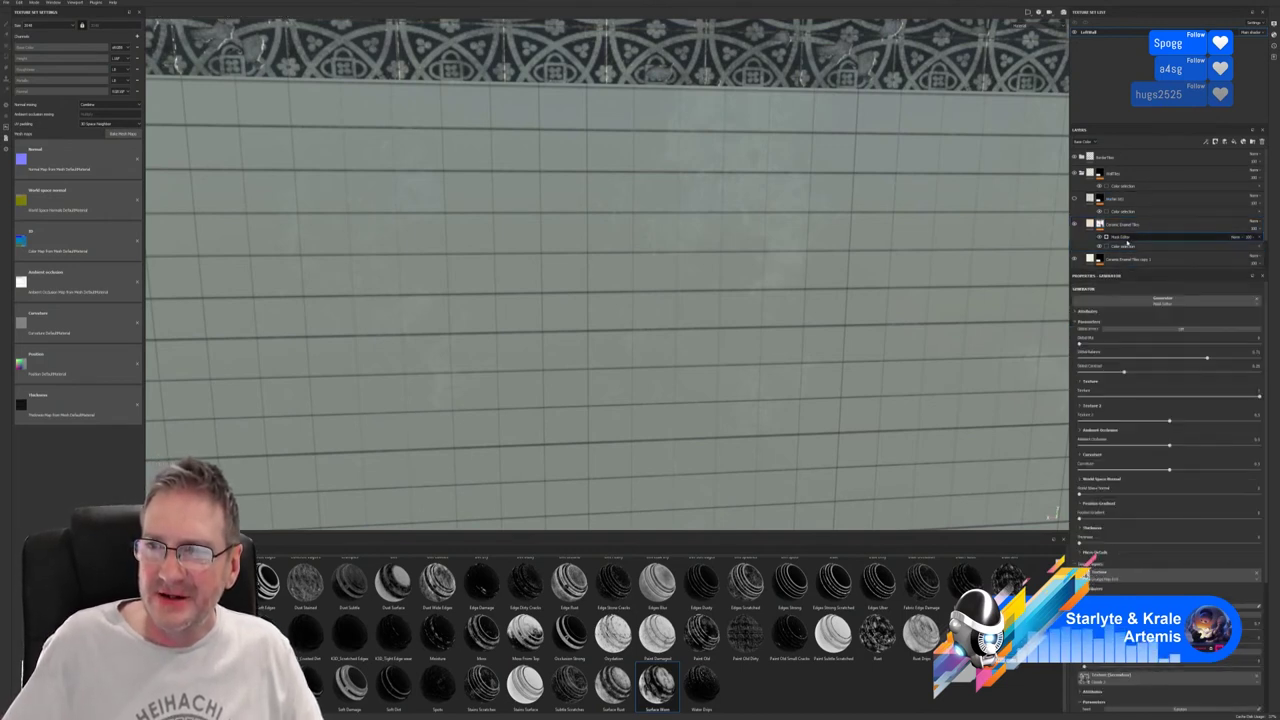
pyautogui.moveTo(1210, 360); pyautogui.dragTo(1163, 357)
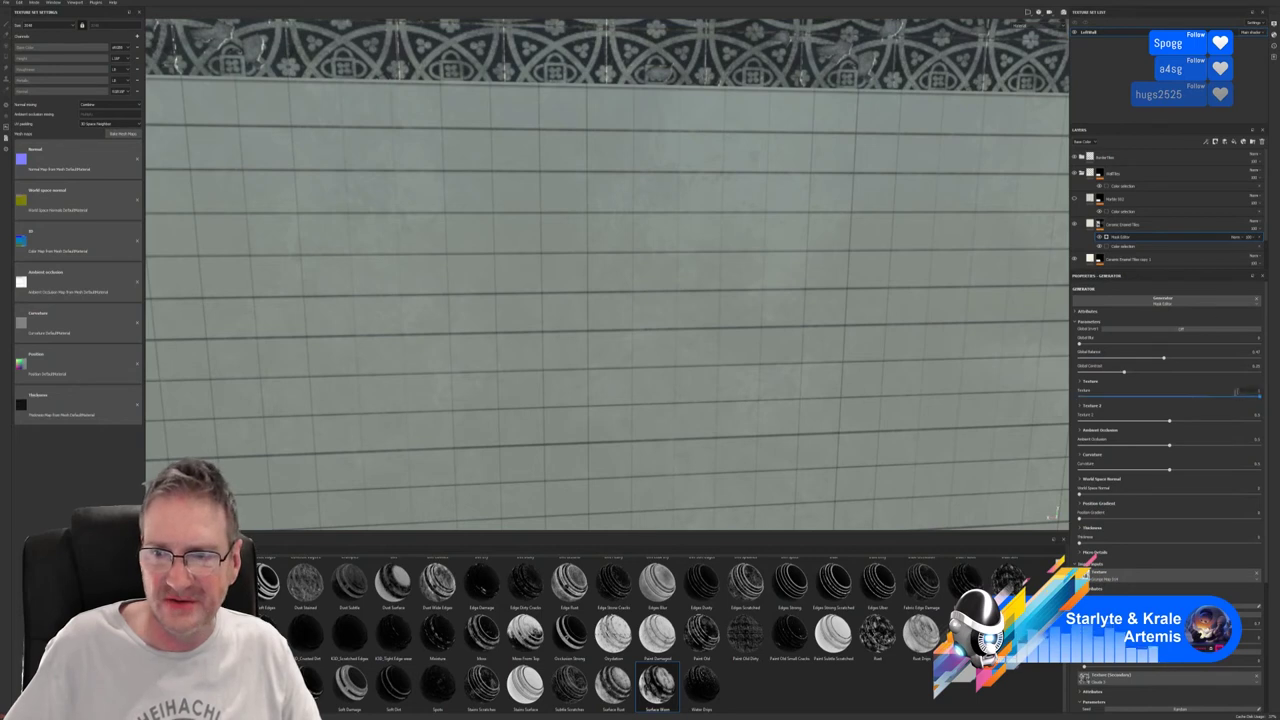
pyautogui.moveTo(1127, 372)
pyautogui.mouseDown()
pyautogui.moveTo(1235, 372)
pyautogui.moveTo(1117, 388)
pyautogui.mouseUp()
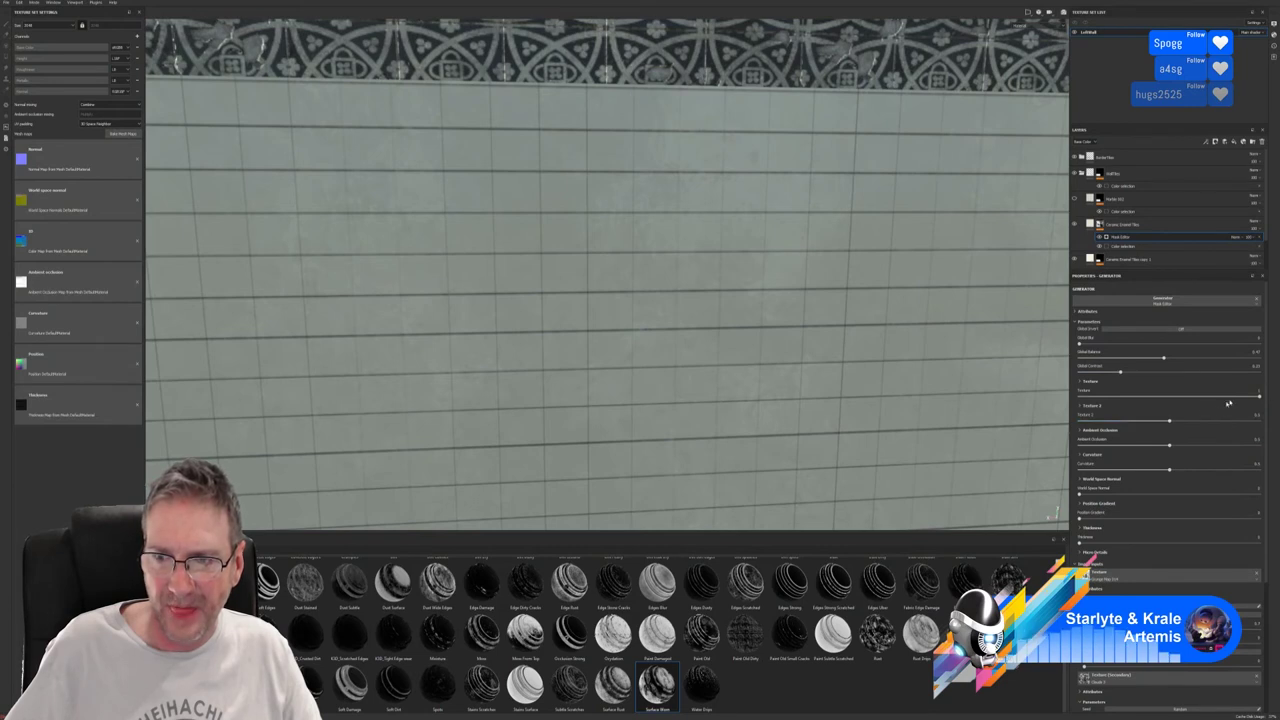
pyautogui.moveTo(1171, 425); pyautogui.dragTo(1170, 482)
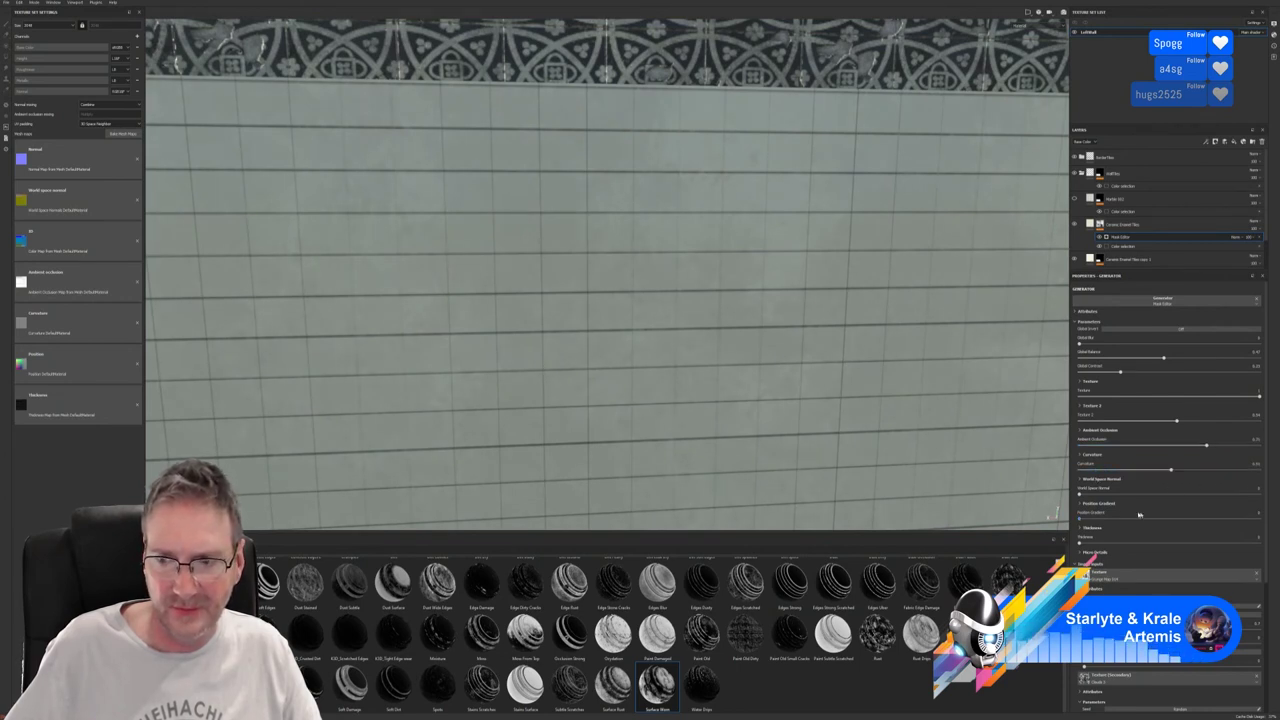
pyautogui.moveTo(1081, 494)
pyautogui.mouseDown()
pyautogui.moveTo(1250, 494)
pyautogui.moveTo(1099, 497)
pyautogui.mouseUp()
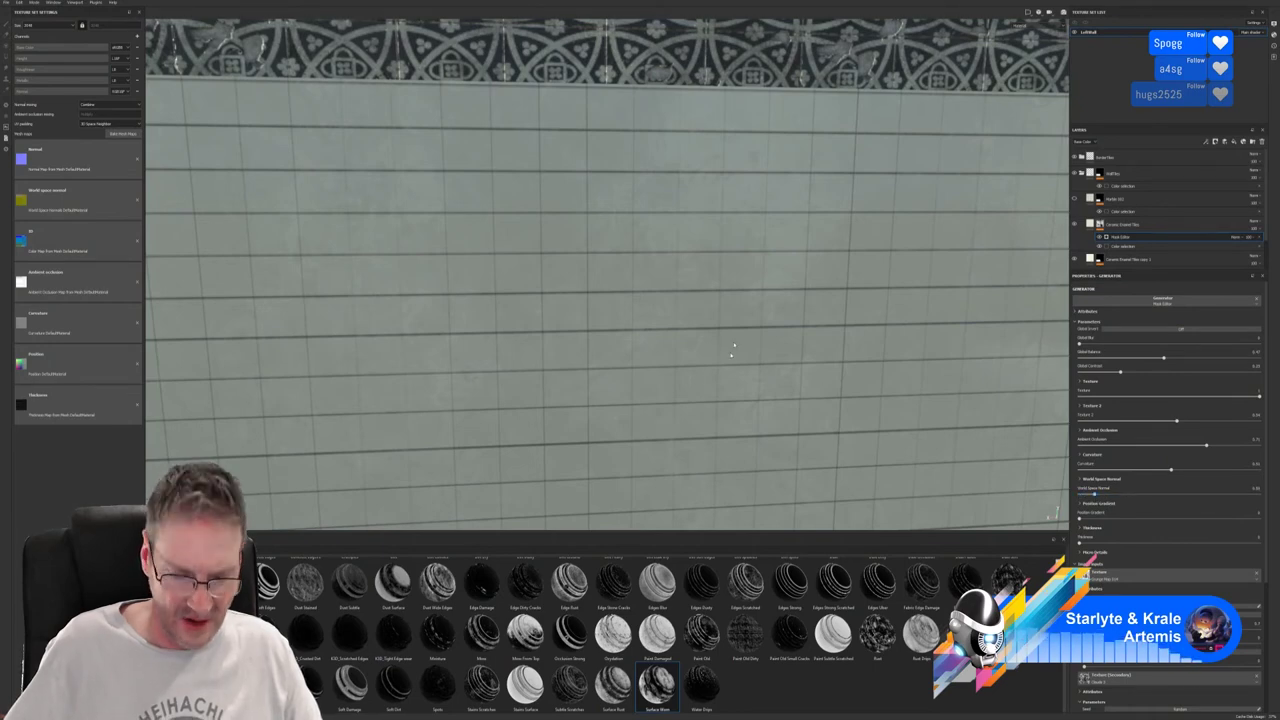
pyautogui.scroll(-5, 621, 384)
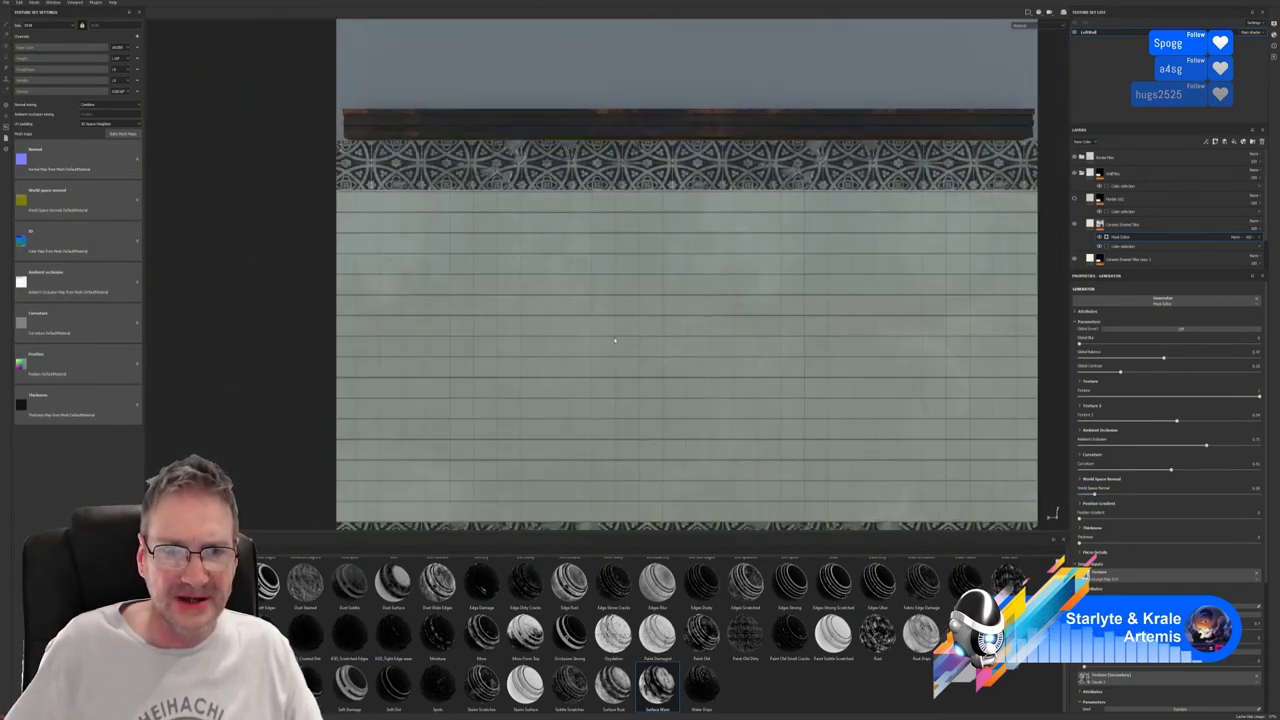
pyautogui.keyDown('alt'); pyautogui.moveTo(614, 343); pyautogui.dragTo(491, 231); pyautogui.keyUp('alt')
pyautogui.scroll(5, 682, 339)
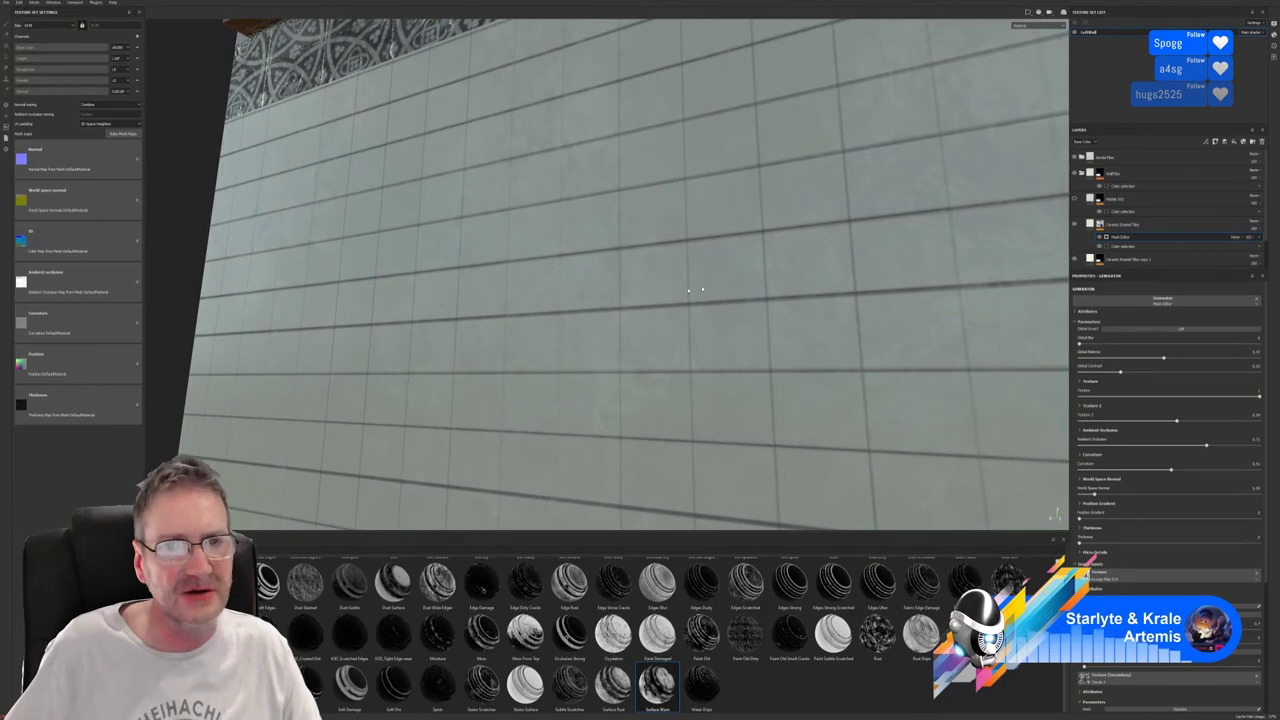
pyautogui.keyDown('alt'); pyautogui.moveTo(701, 289); pyautogui.dragTo(713, 379); pyautogui.keyUp('alt')
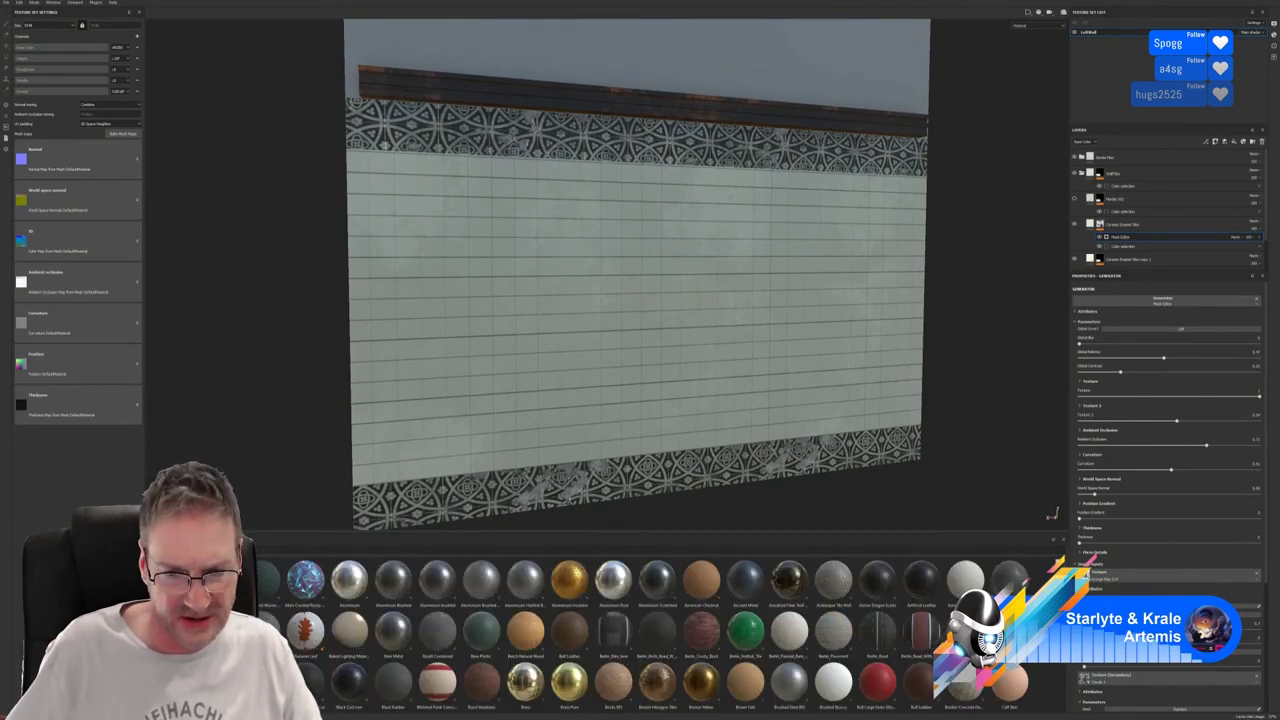
pyautogui.scroll(-5, 640, 630)
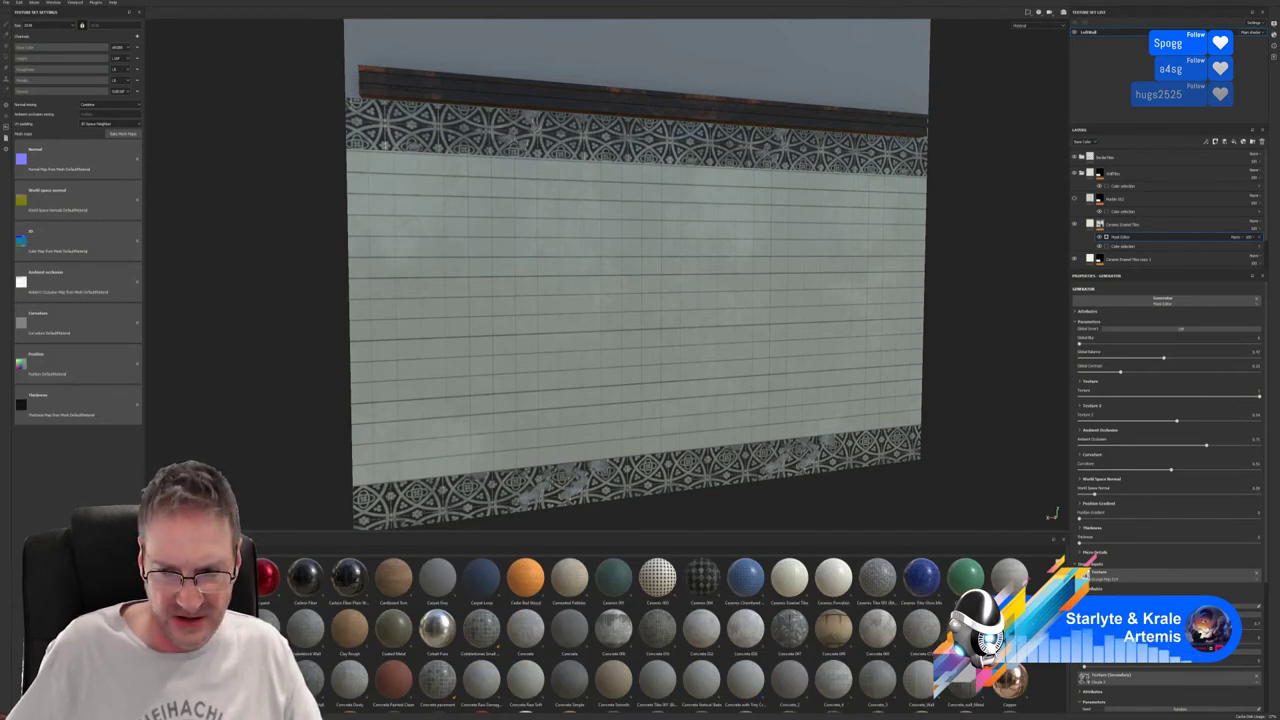
pyautogui.scroll(-3, 640, 630)
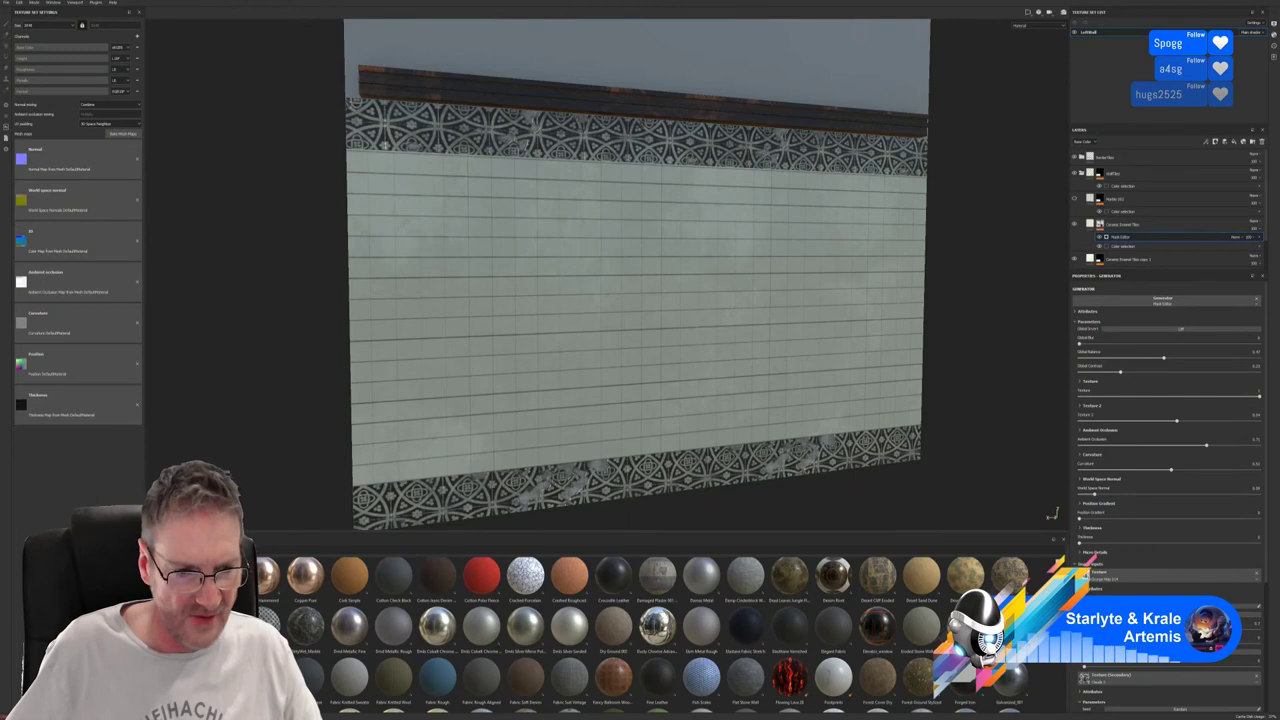
pyautogui.scroll(-3, 640, 630)
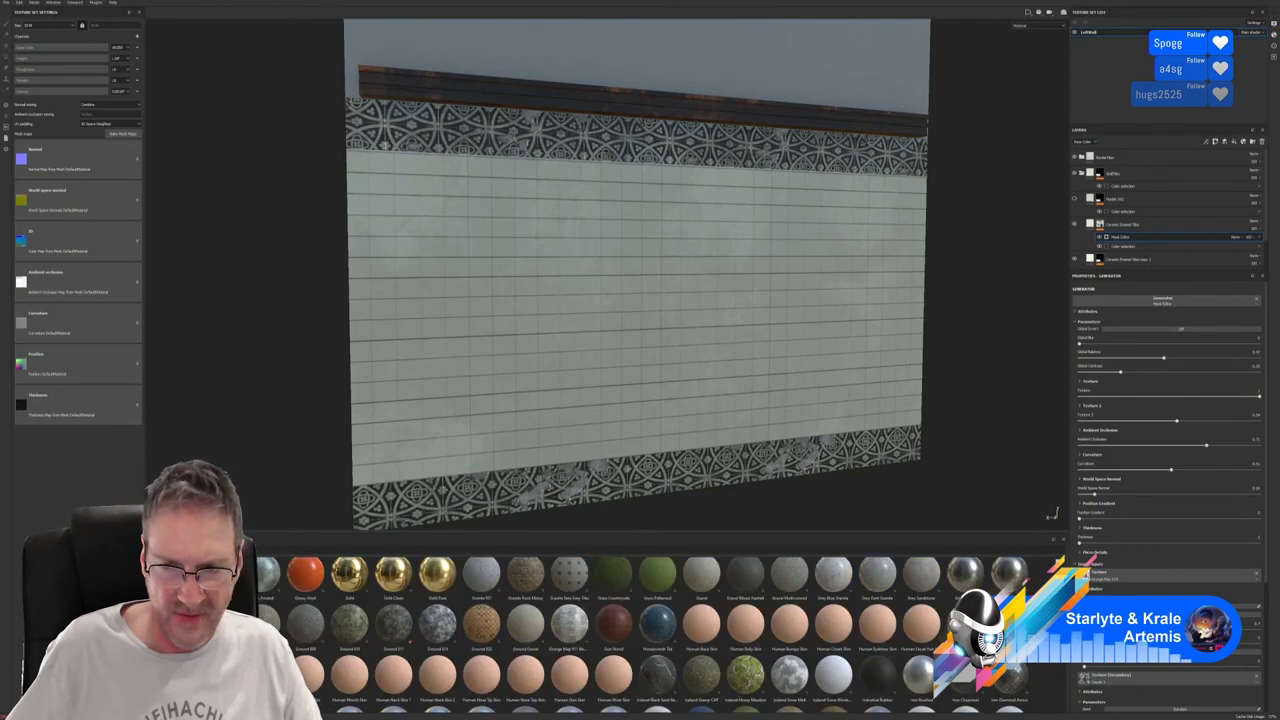
pyautogui.scroll(-3, 652, 567)
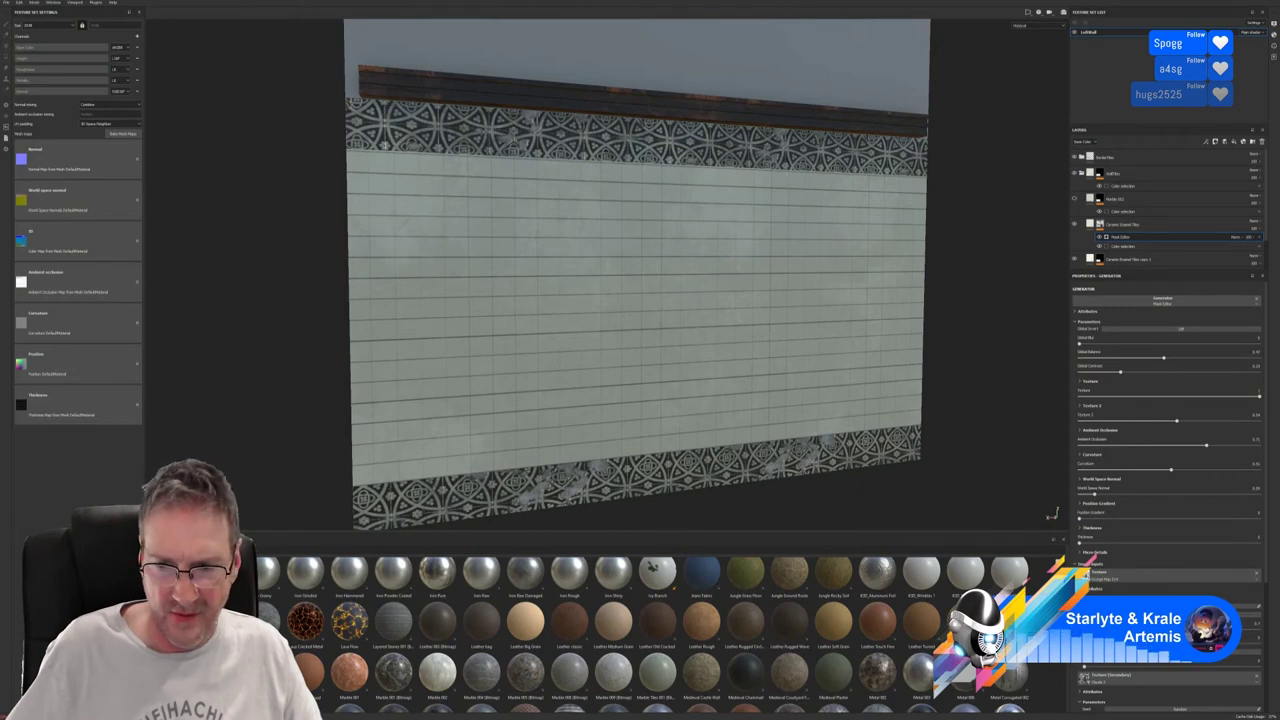
pyautogui.scroll(-3, 640, 630)
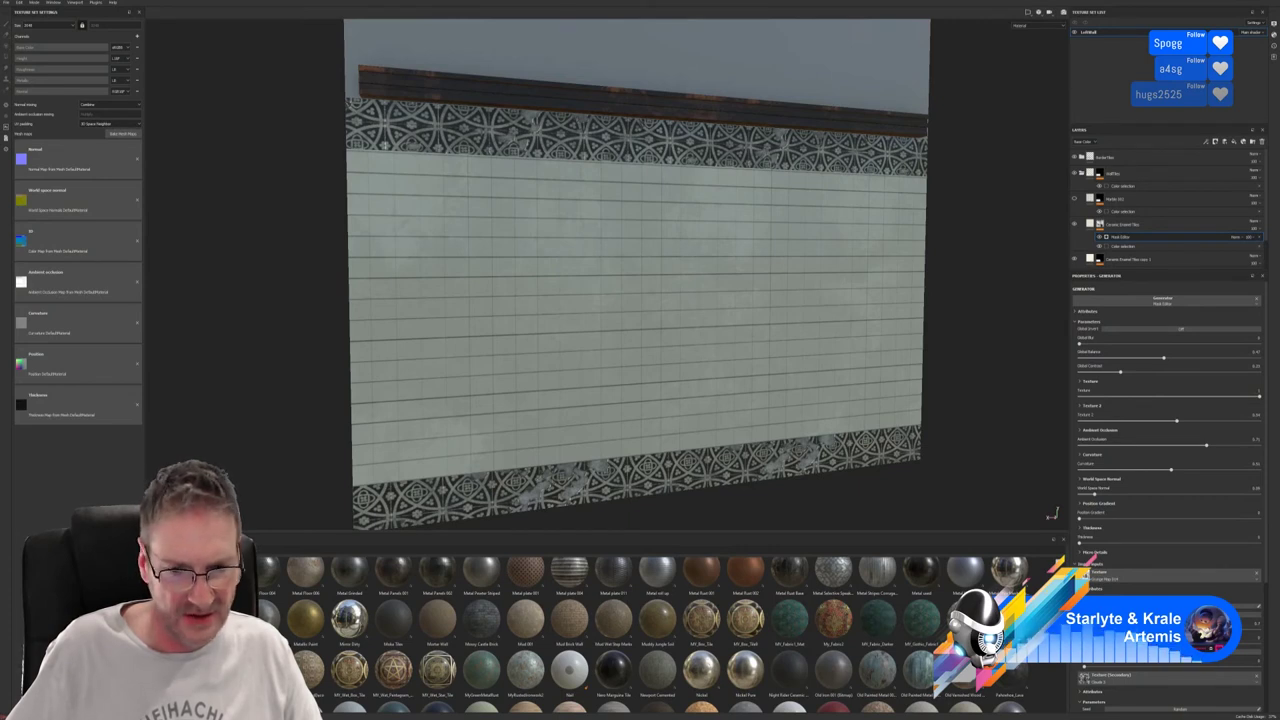
pyautogui.scroll(-3, 640, 630)
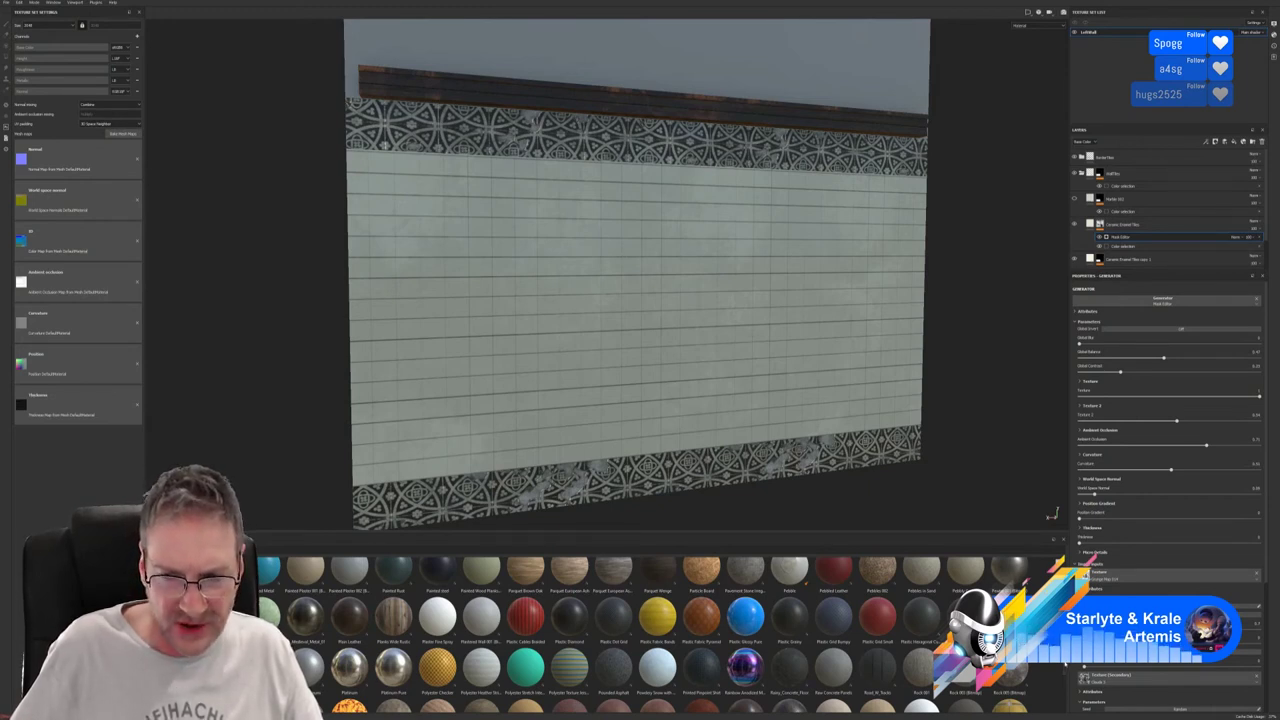
pyautogui.scroll(-3, 1063, 664)
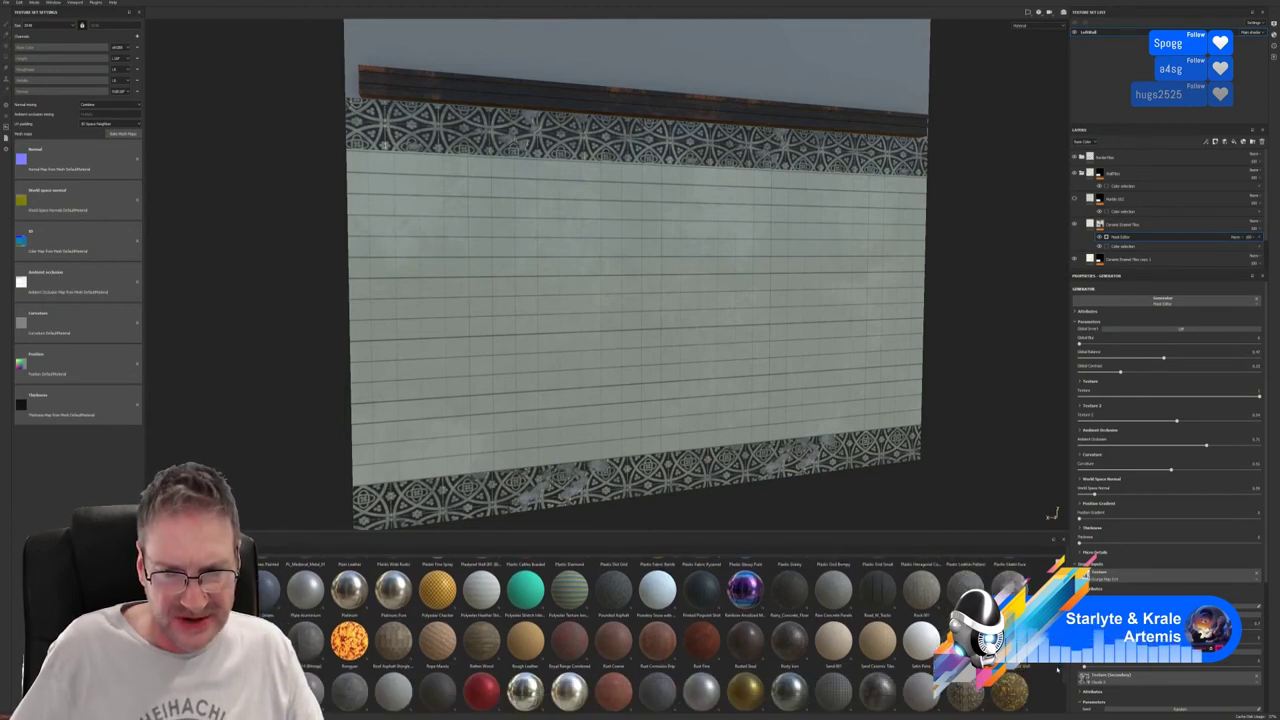
pyautogui.scroll(-3, 1062, 670)
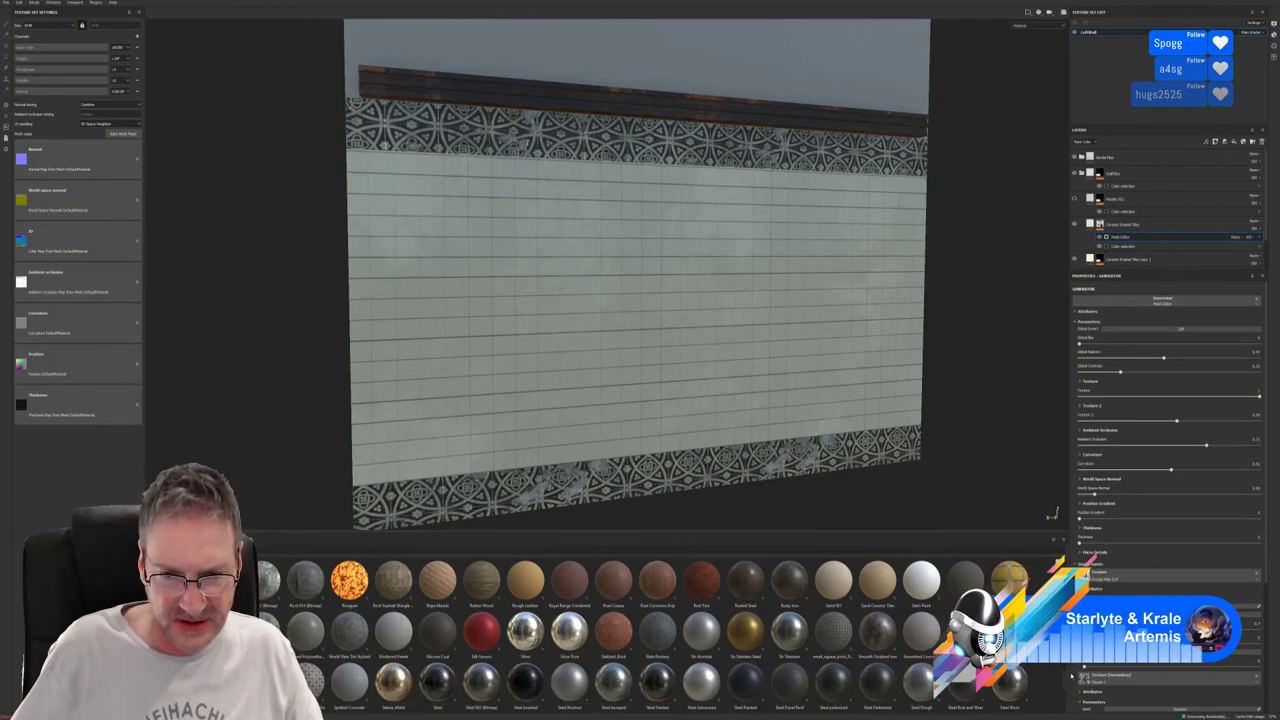
pyautogui.scroll(-2, 1071, 678)
pyautogui.scroll(-3, 1071, 679)
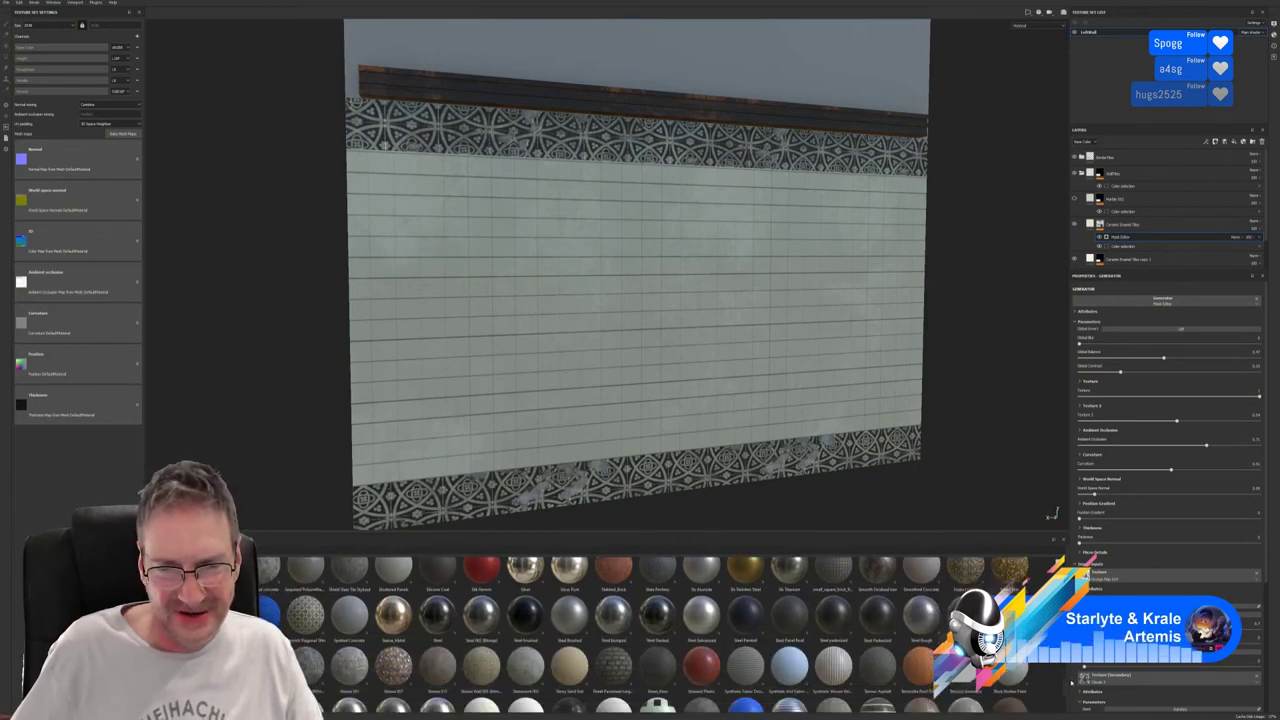
pyautogui.scroll(-3, 1071, 681)
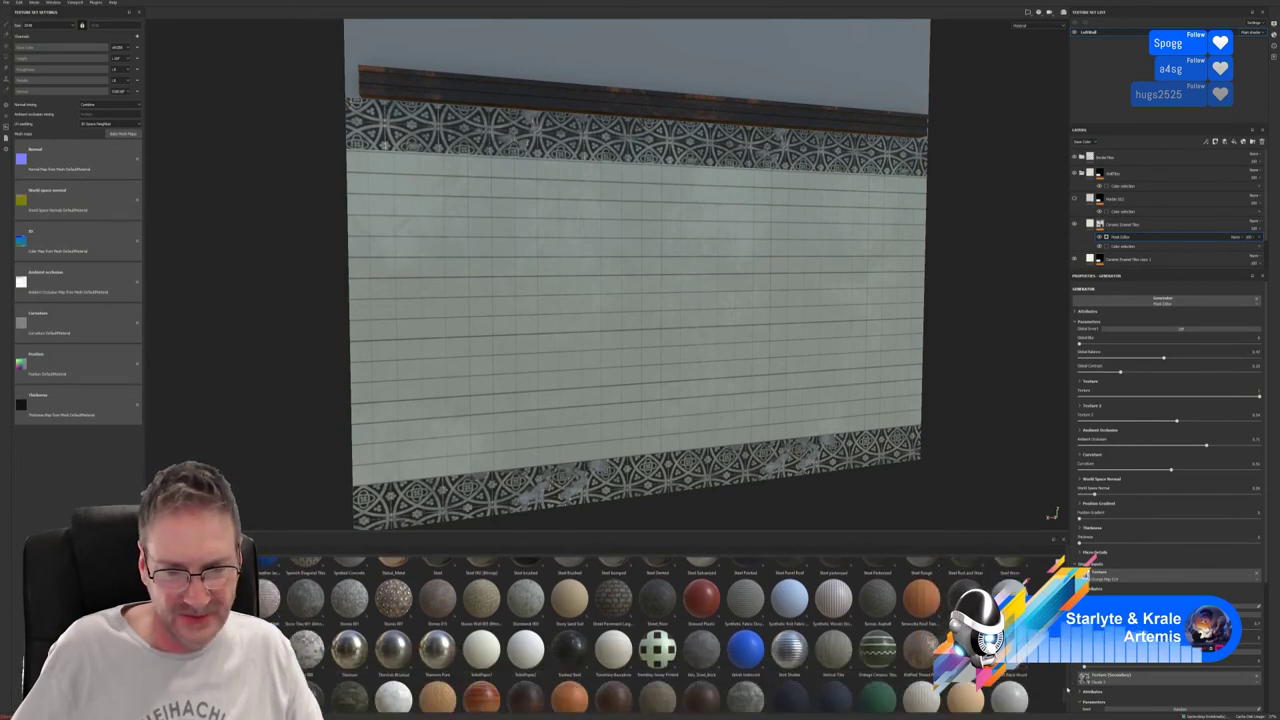
pyautogui.scroll(-3, 1066, 692)
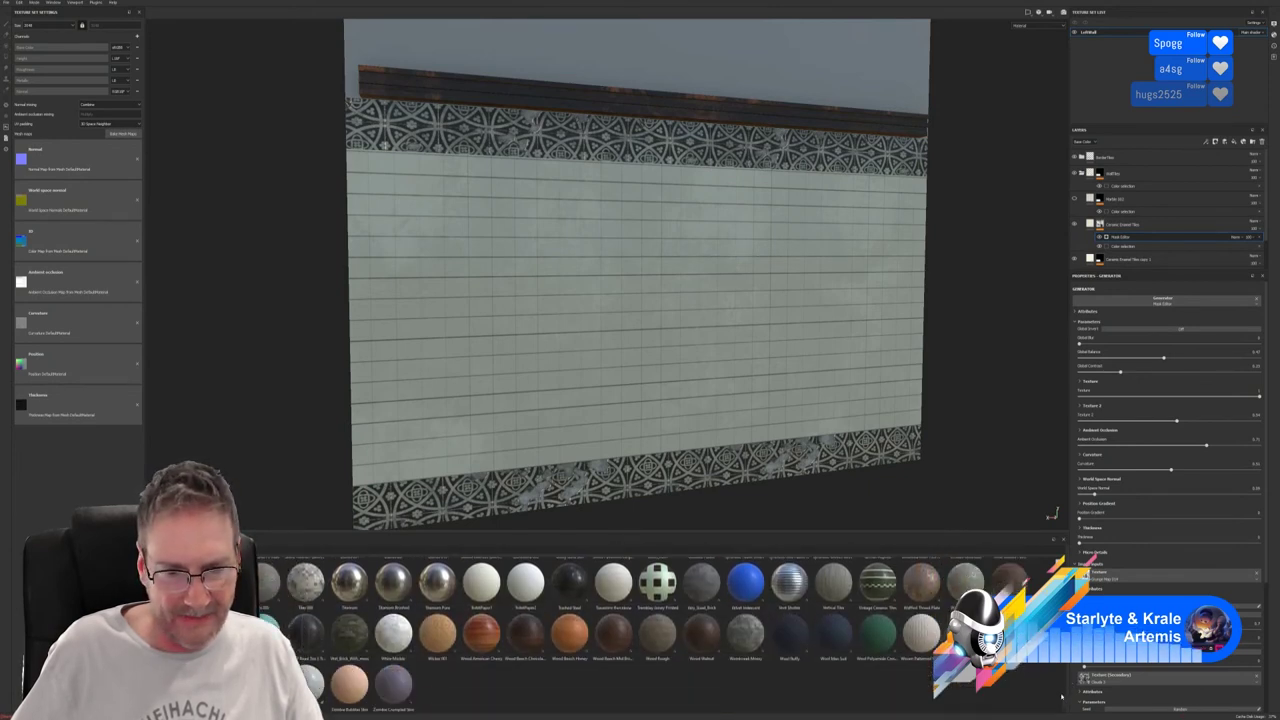
pyautogui.scroll(10, 1066, 697)
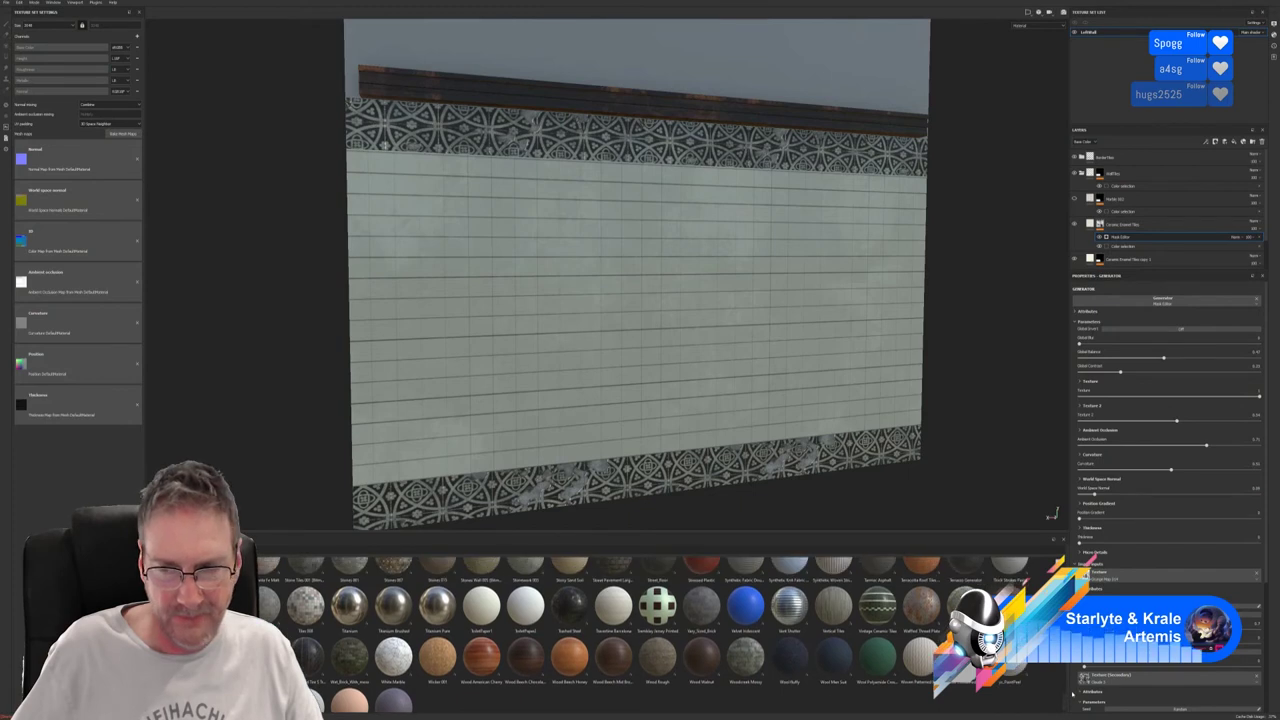
pyautogui.scroll(3, 1075, 679)
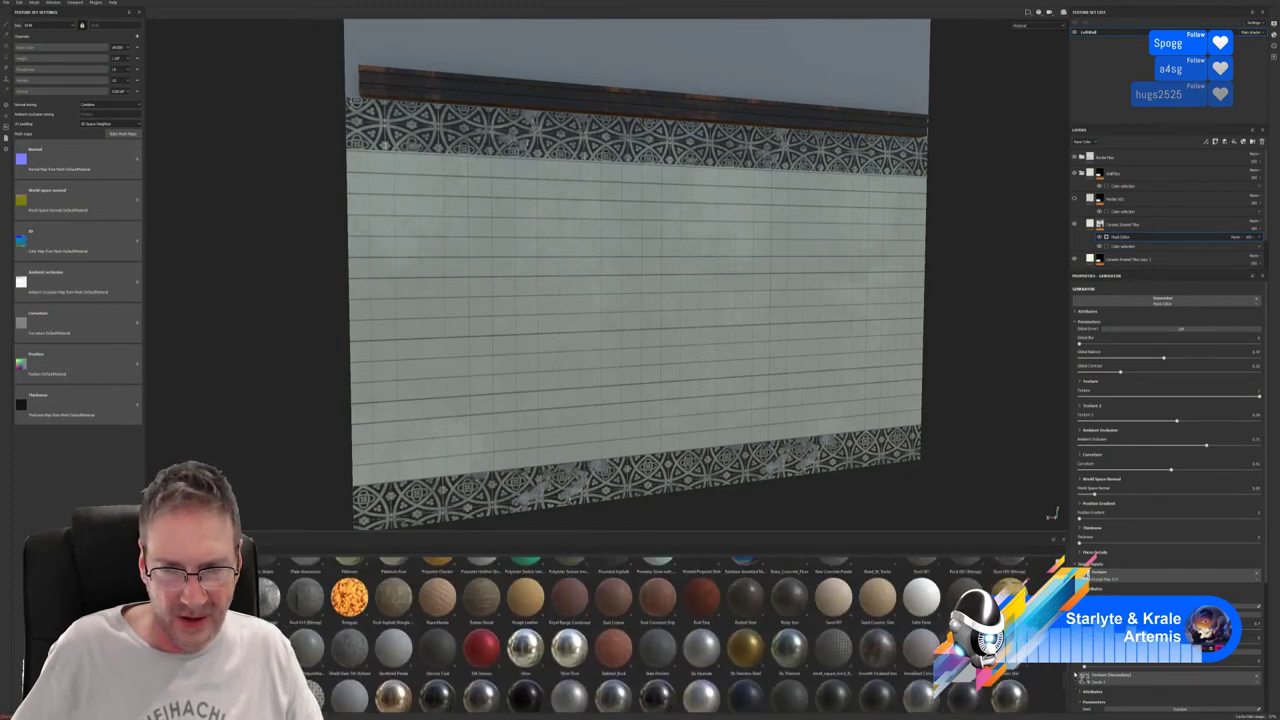
pyautogui.scroll(3, 1076, 677)
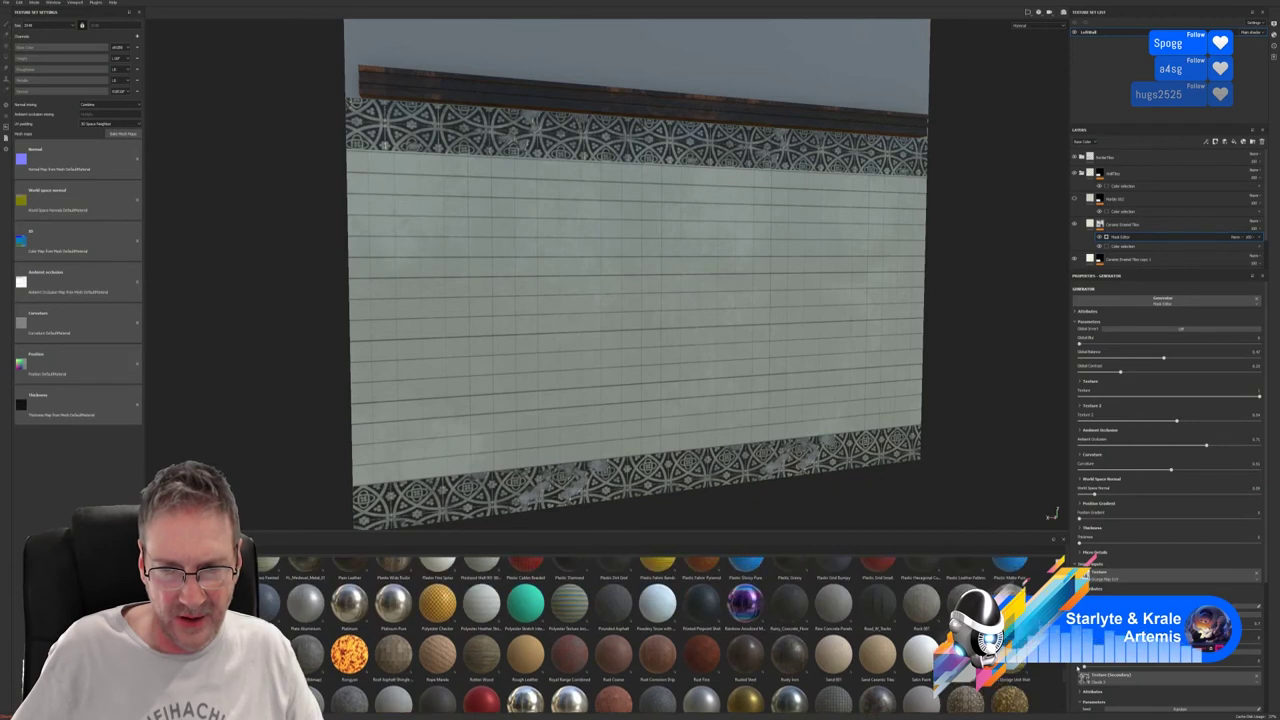
pyautogui.scroll(3, 1080, 666)
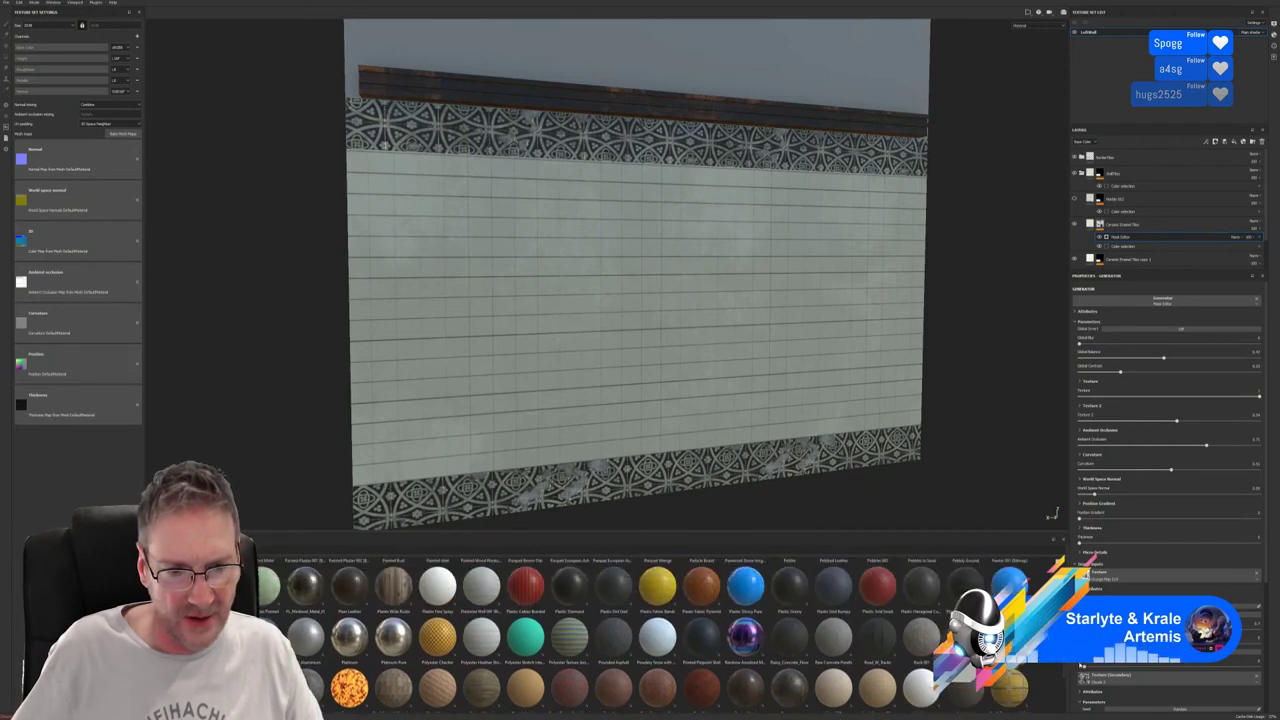
pyautogui.scroll(3, 1080, 664)
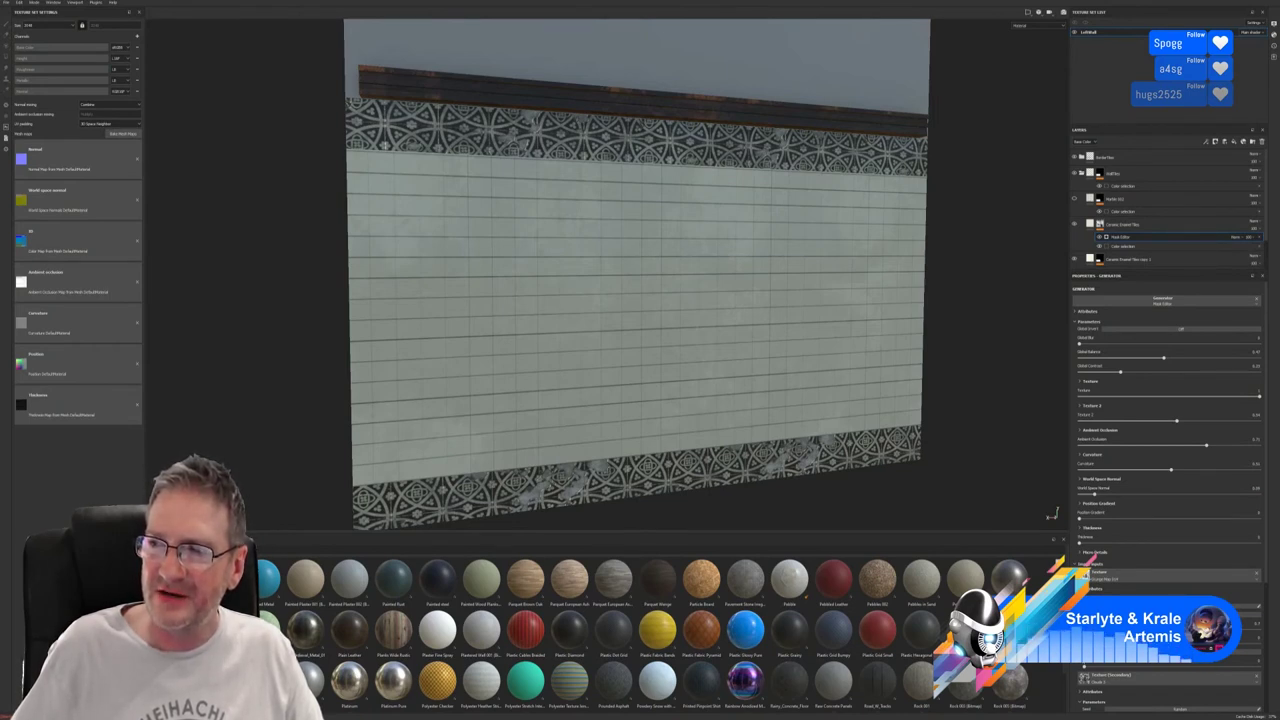
pyautogui.scroll(3, 1080, 666)
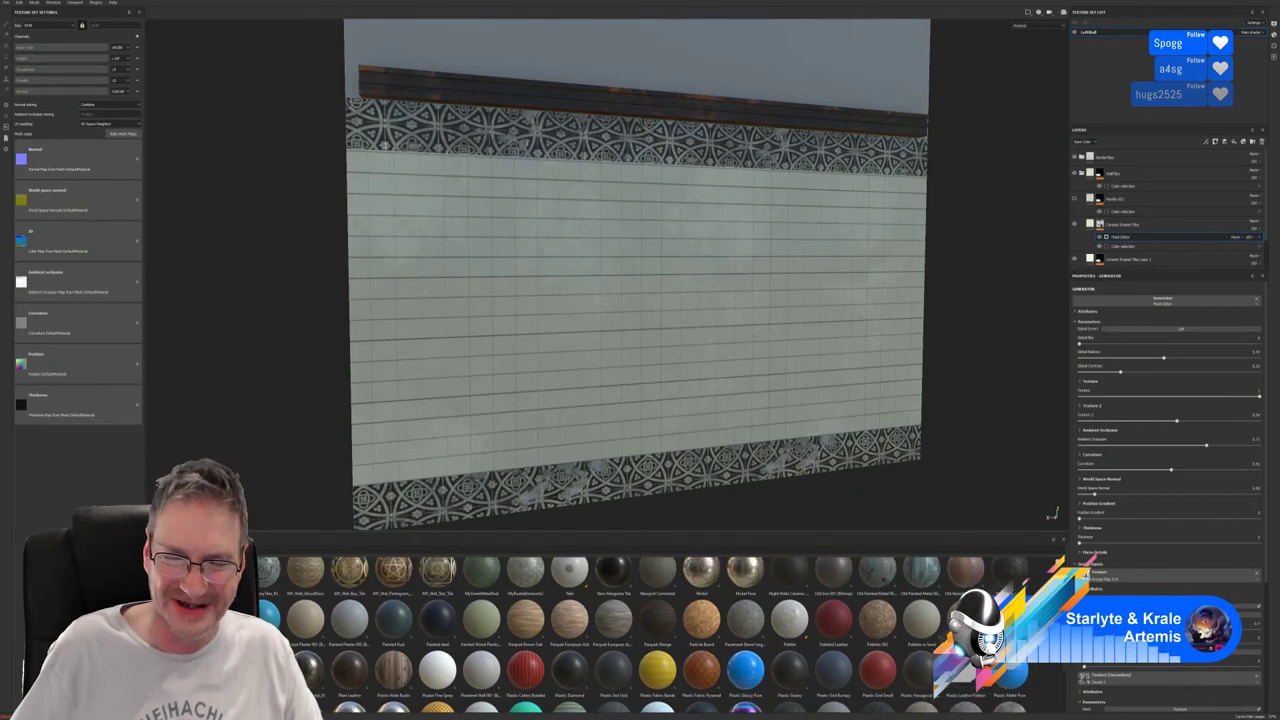
pyautogui.scroll(1, 1080, 666)
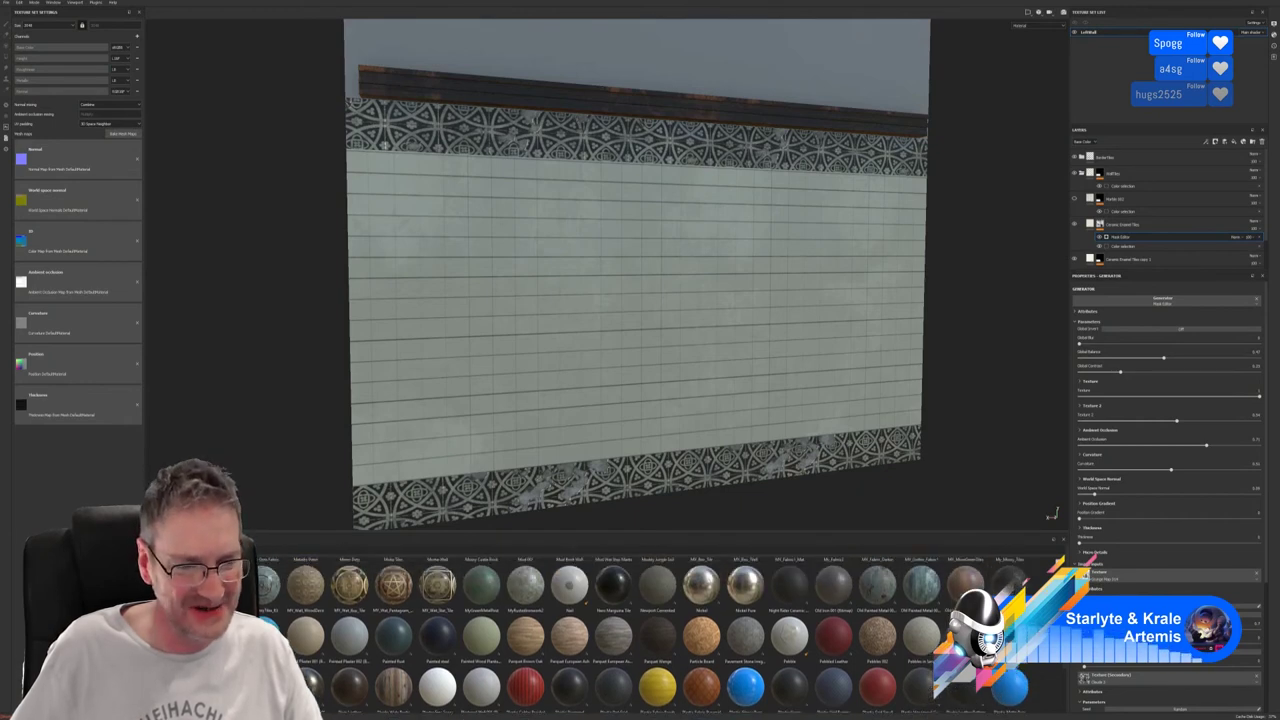
pyautogui.scroll(2, 1080, 666)
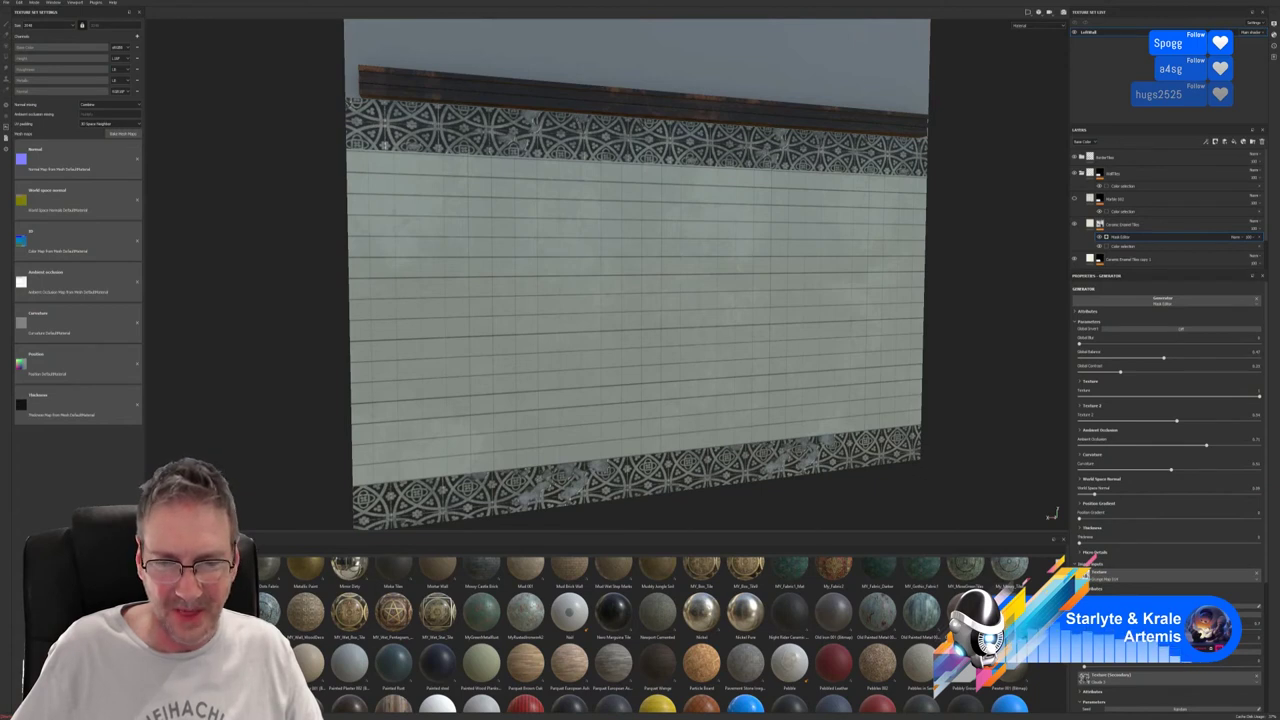
pyautogui.scroll(1, 1080, 666)
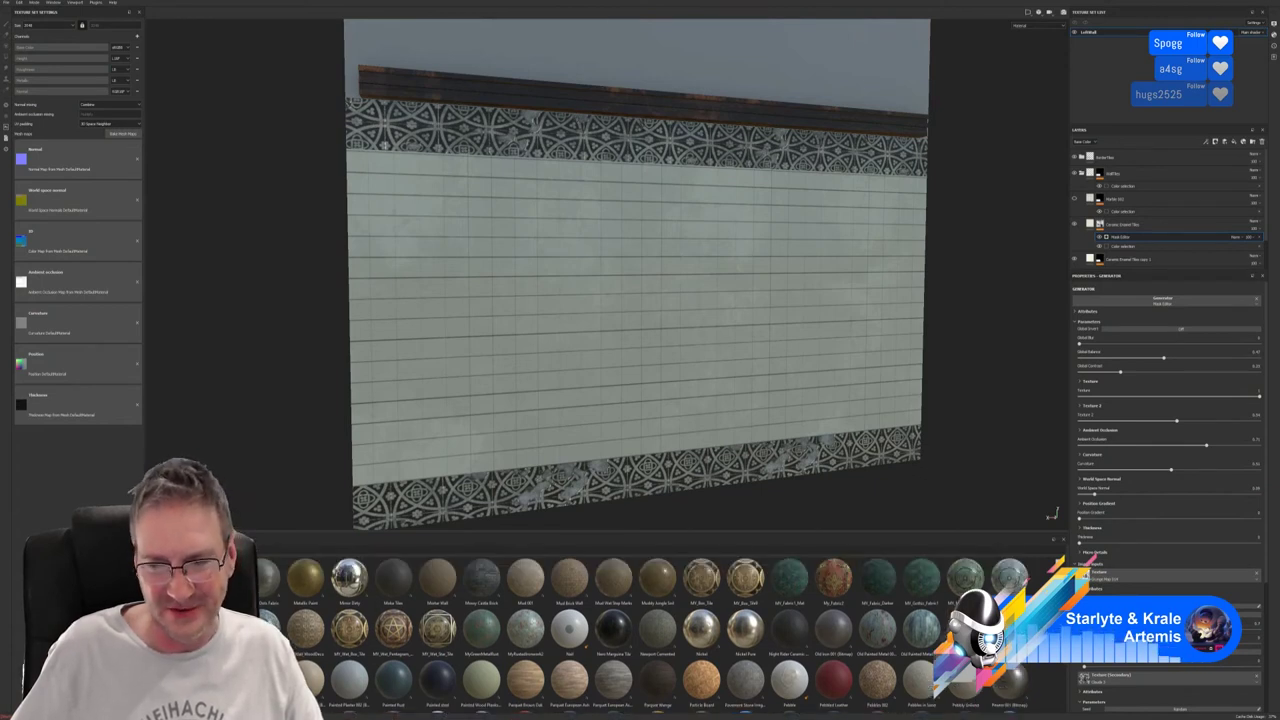
pyautogui.scroll(1, 1080, 666)
pyautogui.scroll(3, 660, 637)
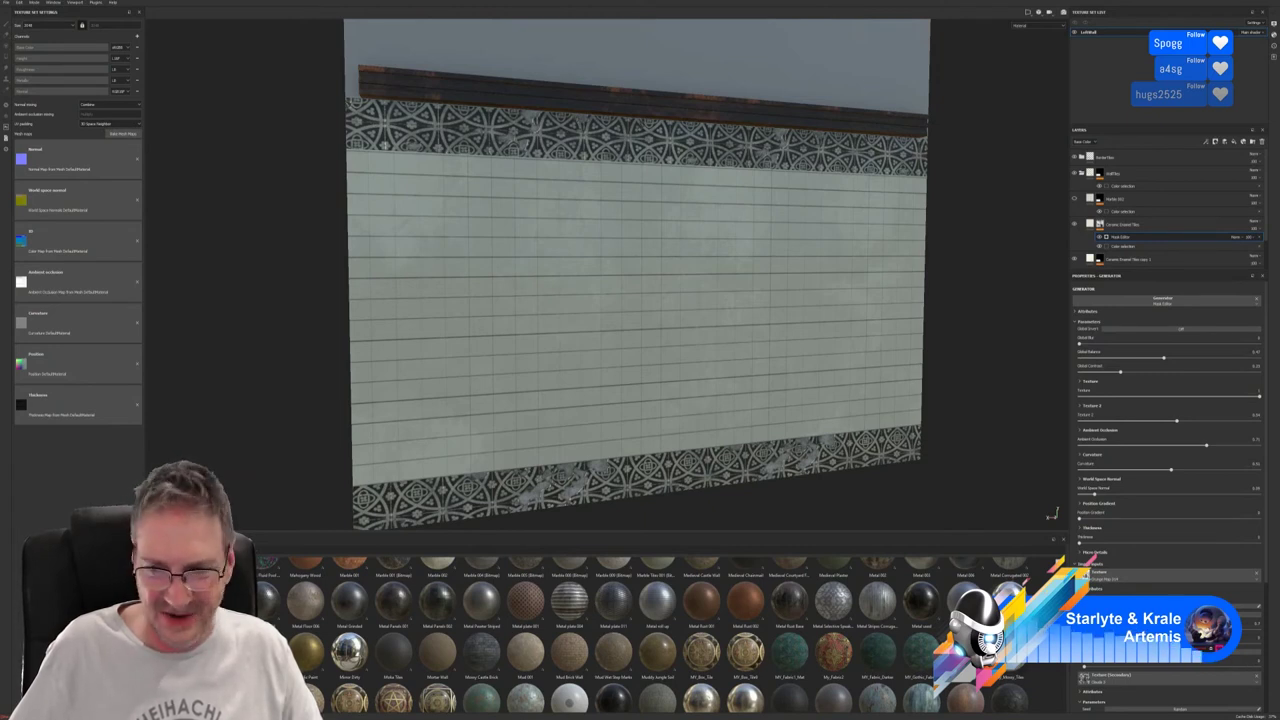
pyautogui.scroll(1, 658, 635)
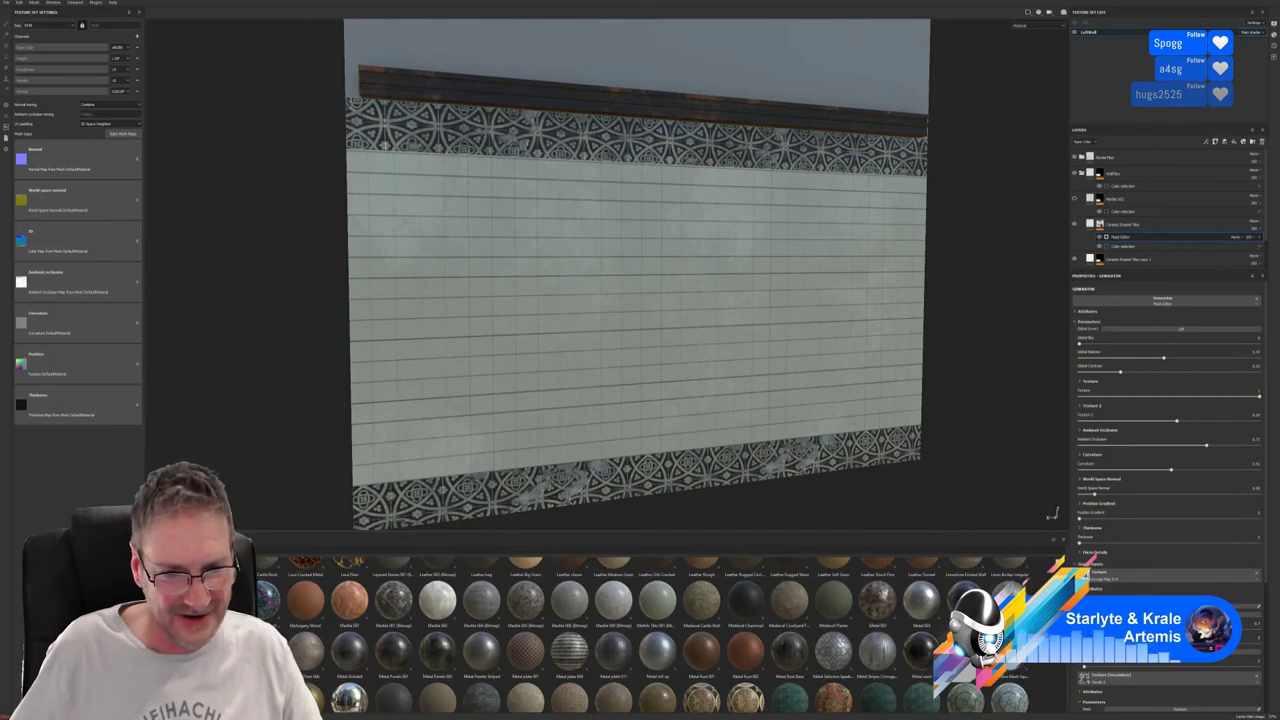
pyautogui.scroll(1, 658, 635)
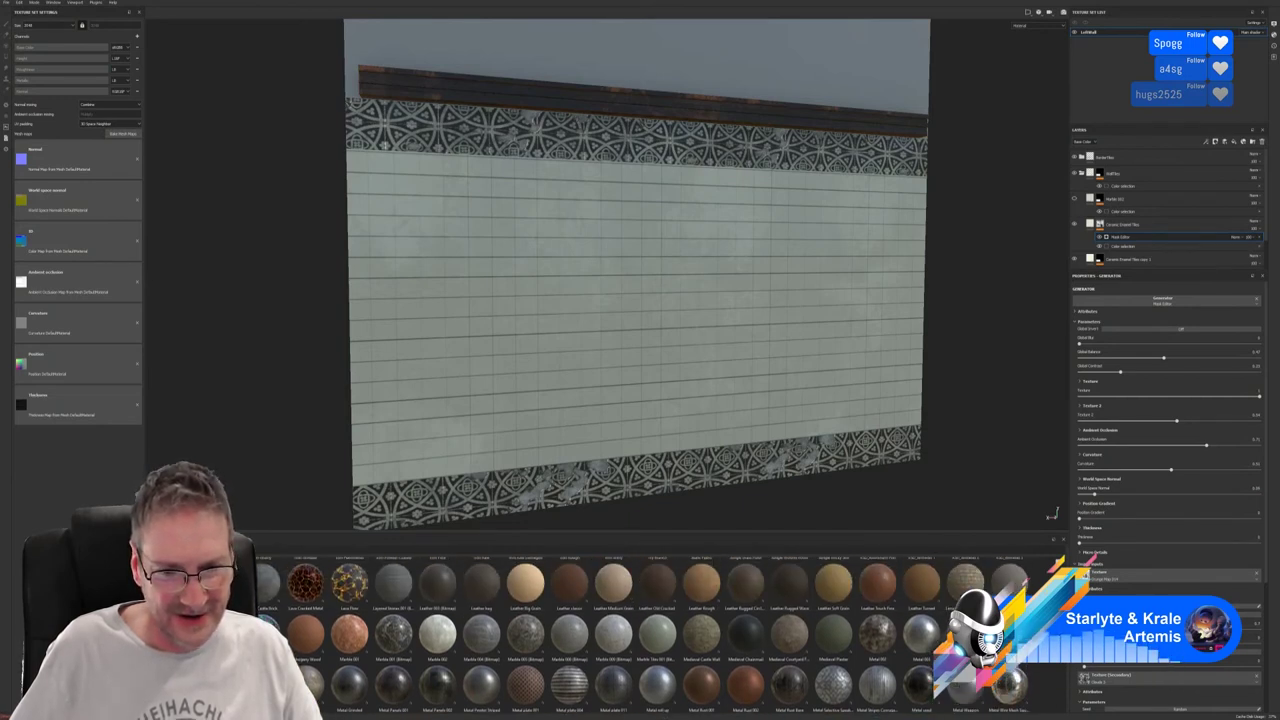
pyautogui.scroll(1, 658, 635)
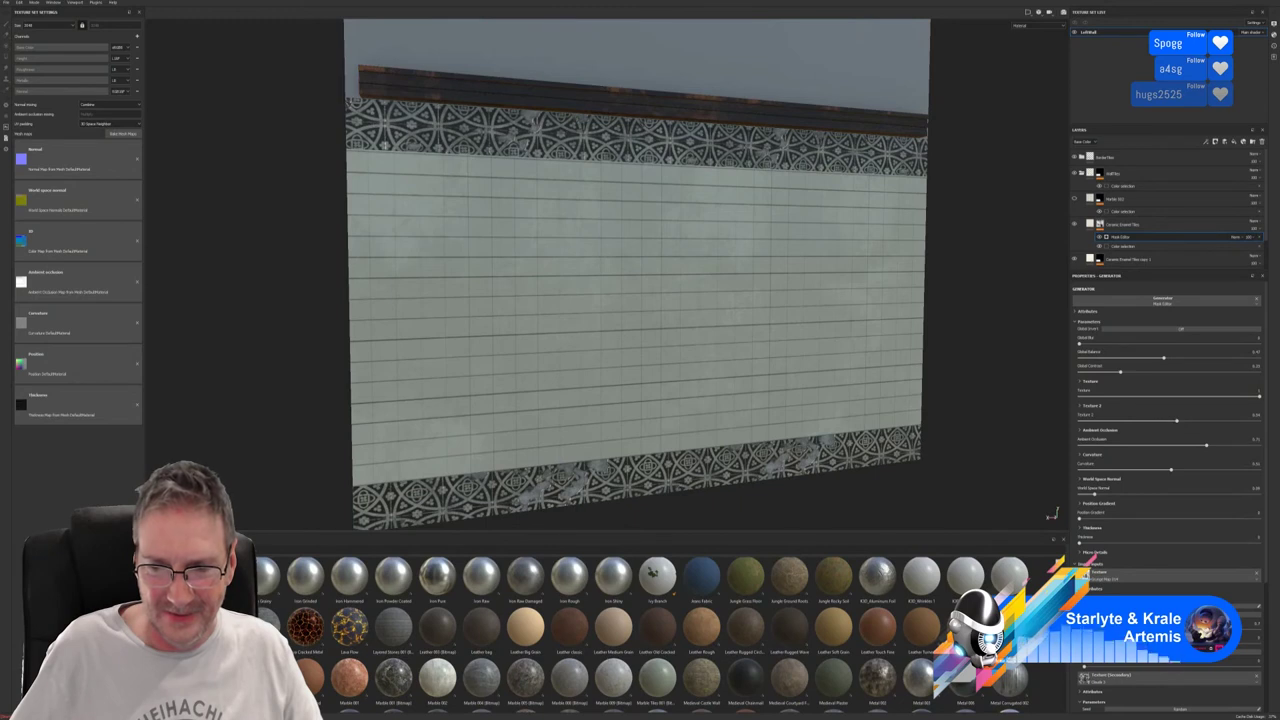
pyautogui.scroll(1, 640, 630)
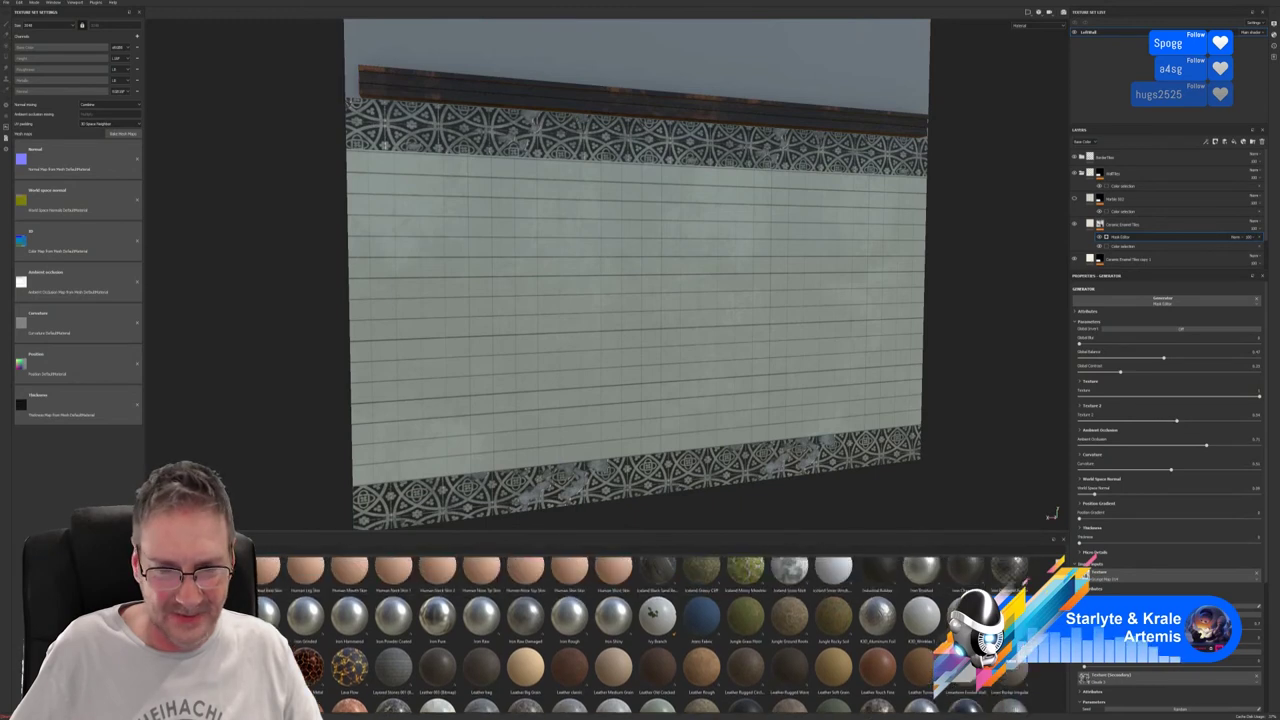
pyautogui.scroll(2, 658, 635)
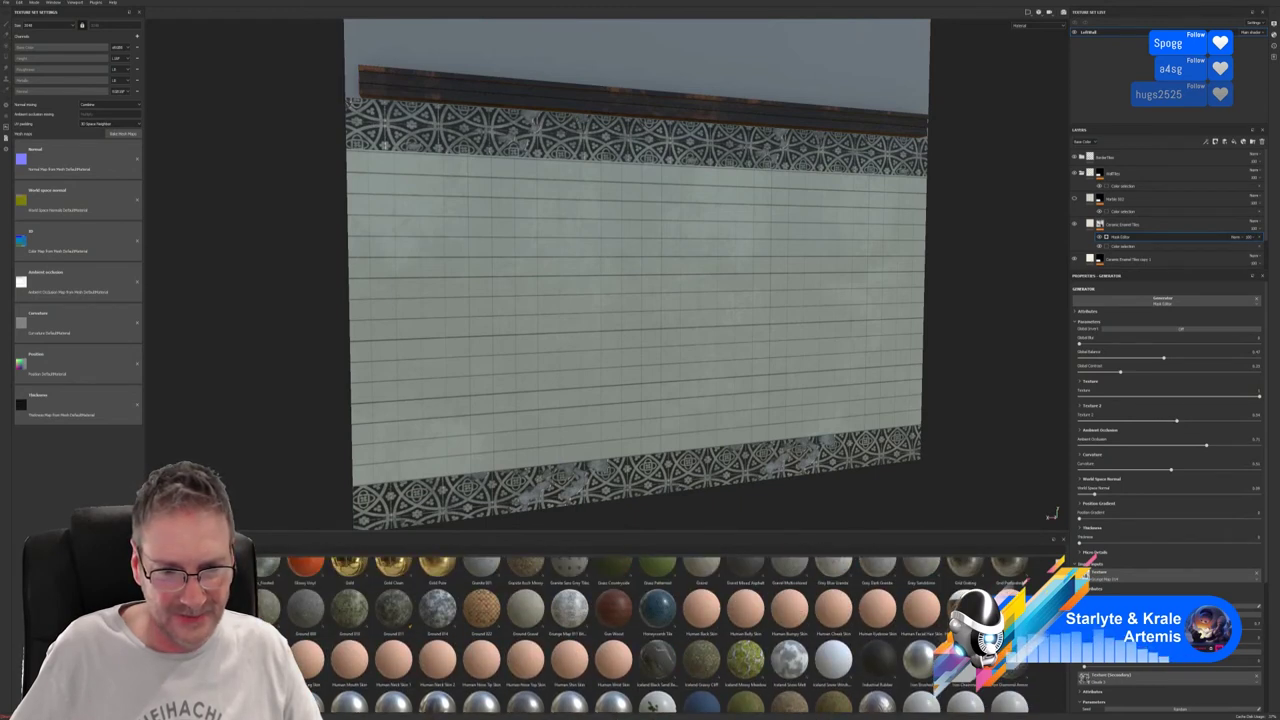
pyautogui.scroll(1, 650, 630)
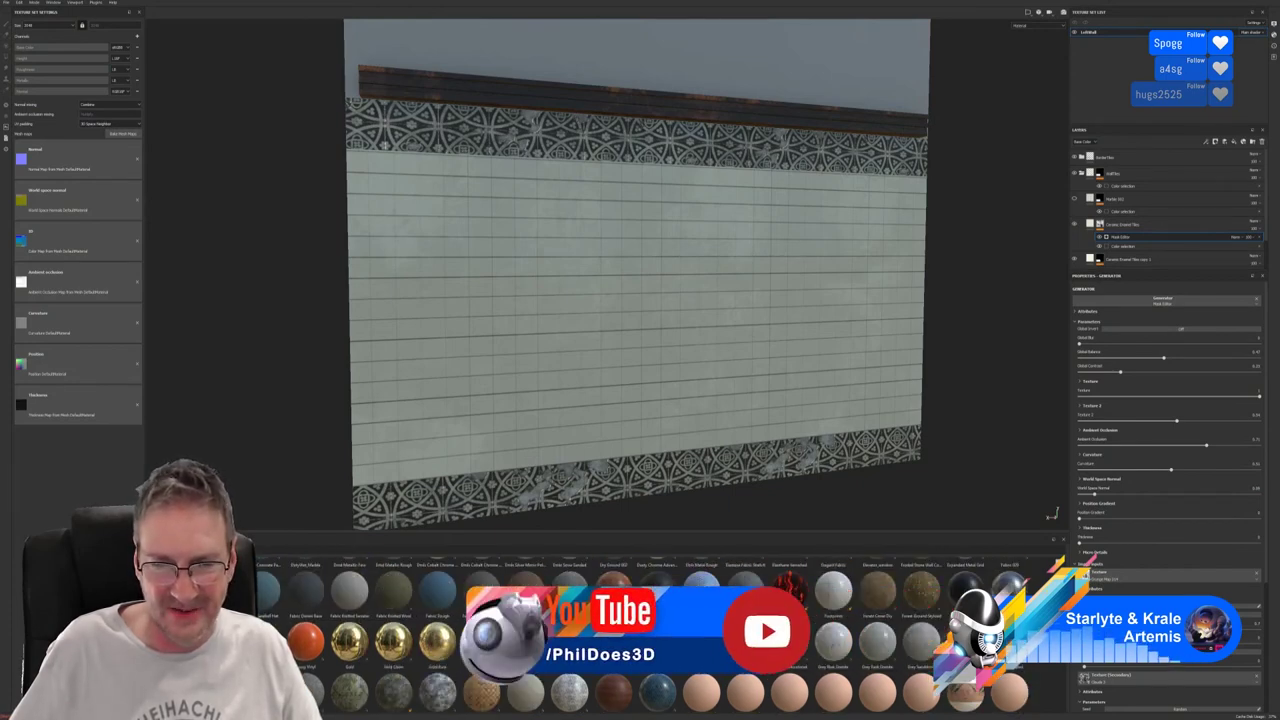
pyautogui.scroll(1, 650, 630)
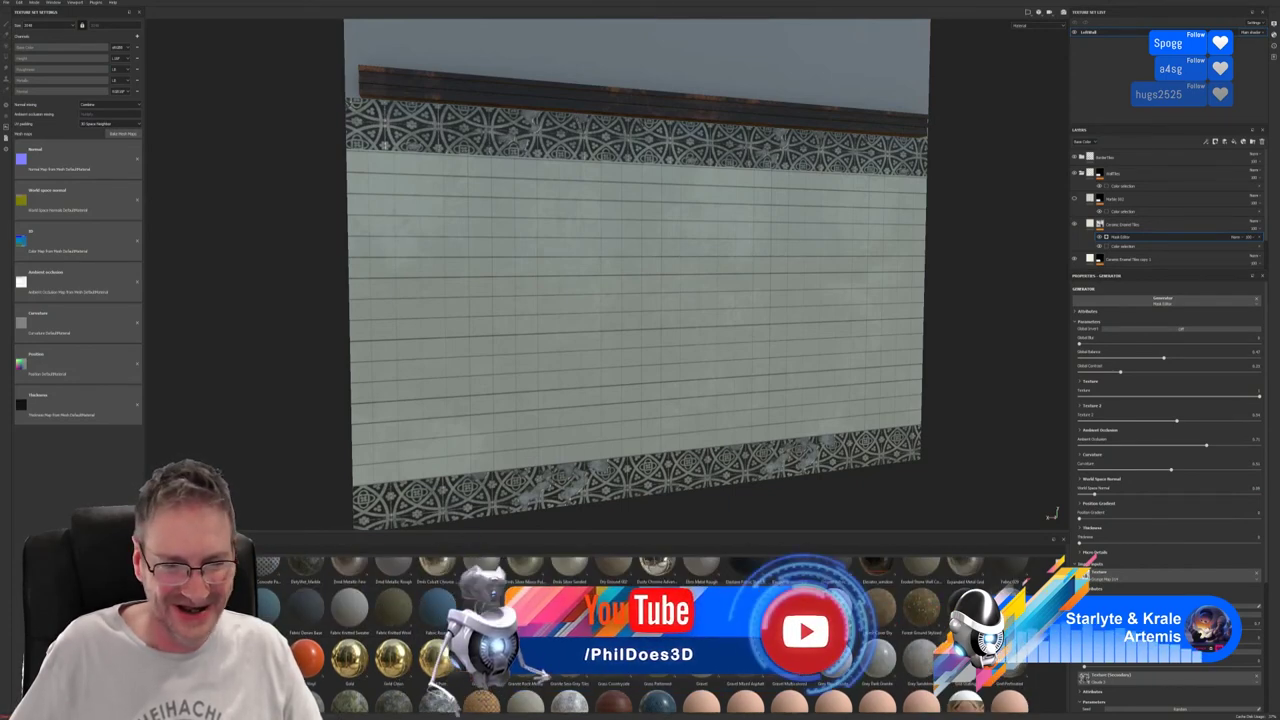
pyautogui.scroll(2, 650, 630)
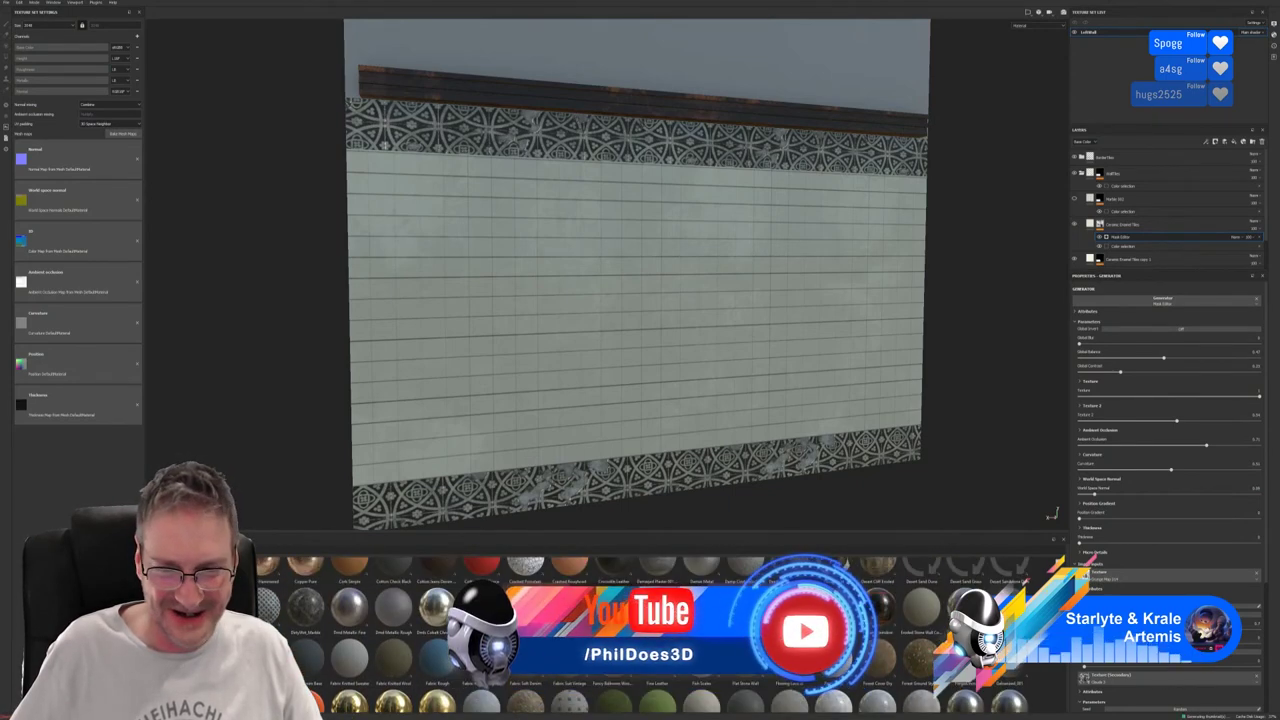
pyautogui.scroll(1, 650, 630)
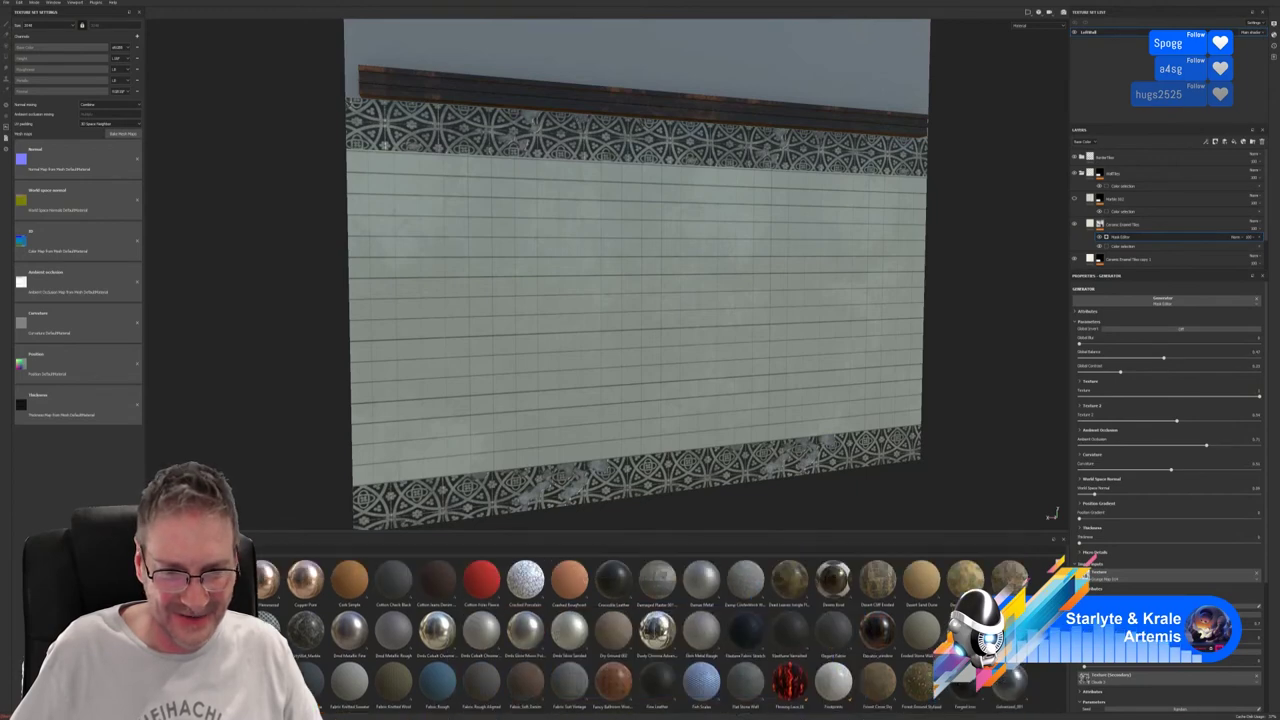
pyautogui.scroll(3, 650, 630)
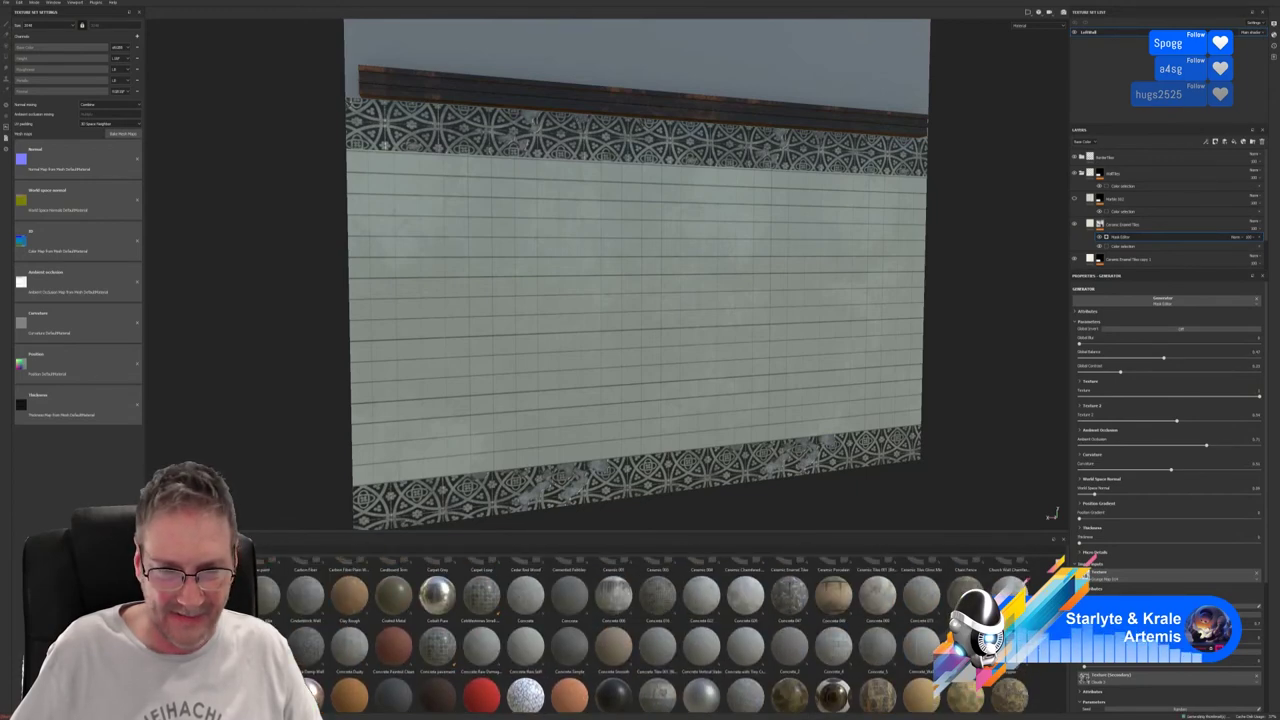
pyautogui.scroll(3, 650, 630)
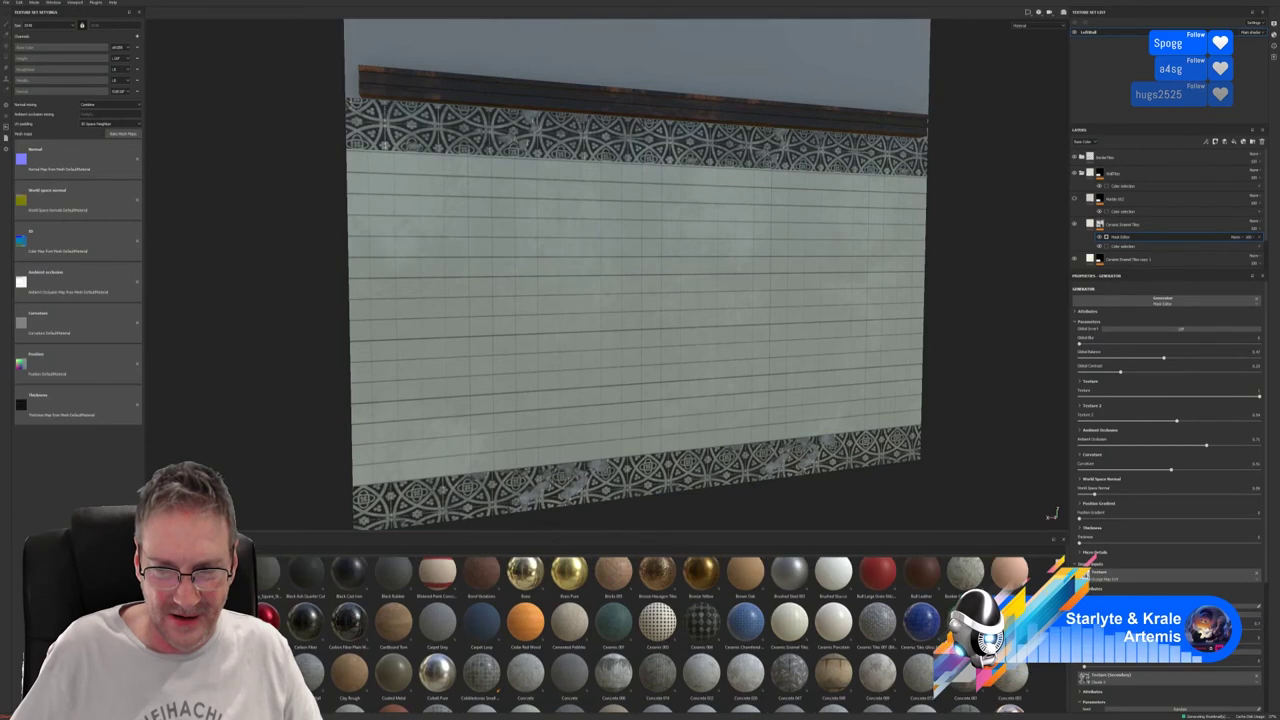
pyautogui.scroll(1, 650, 630)
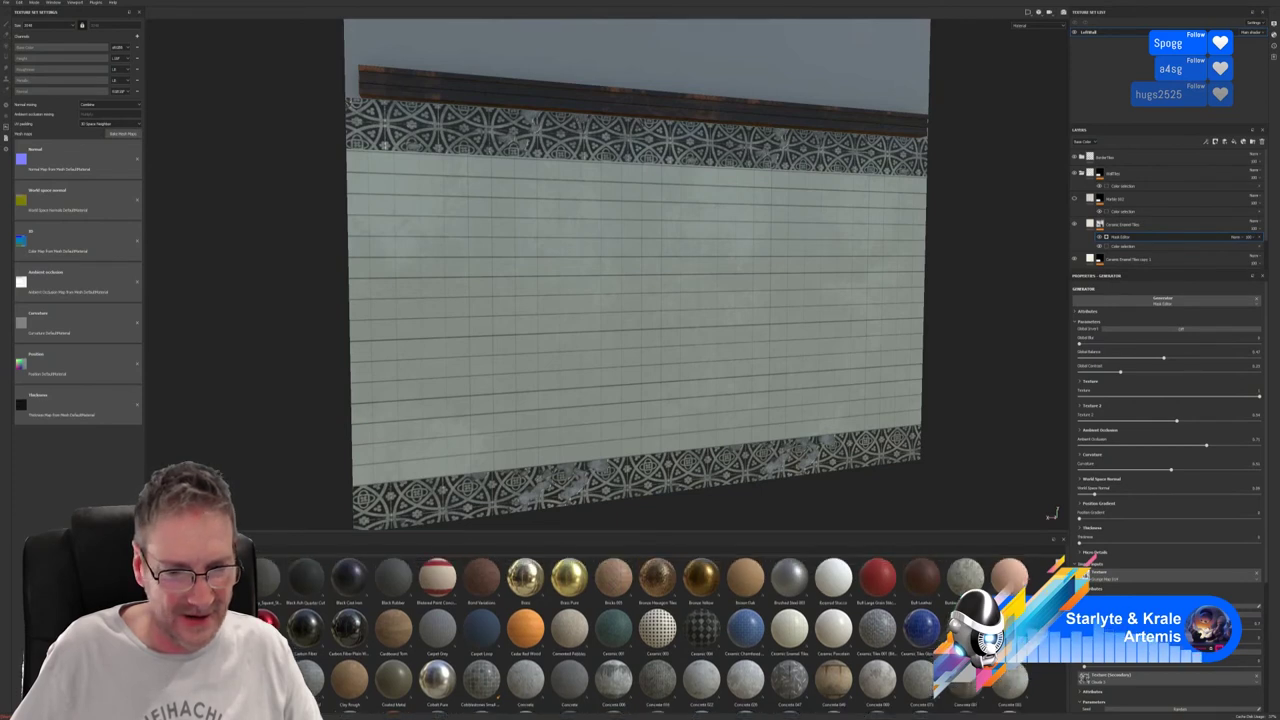
pyautogui.scroll(3, 650, 630)
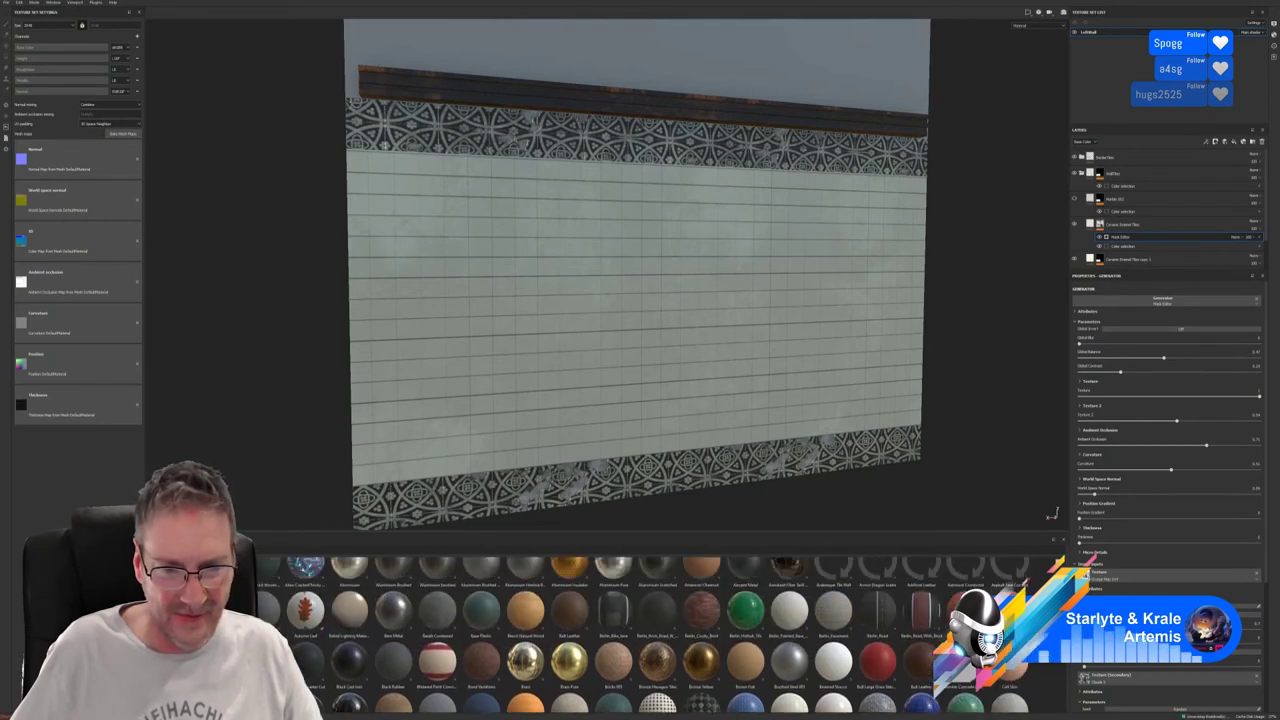
pyautogui.scroll(1, 650, 630)
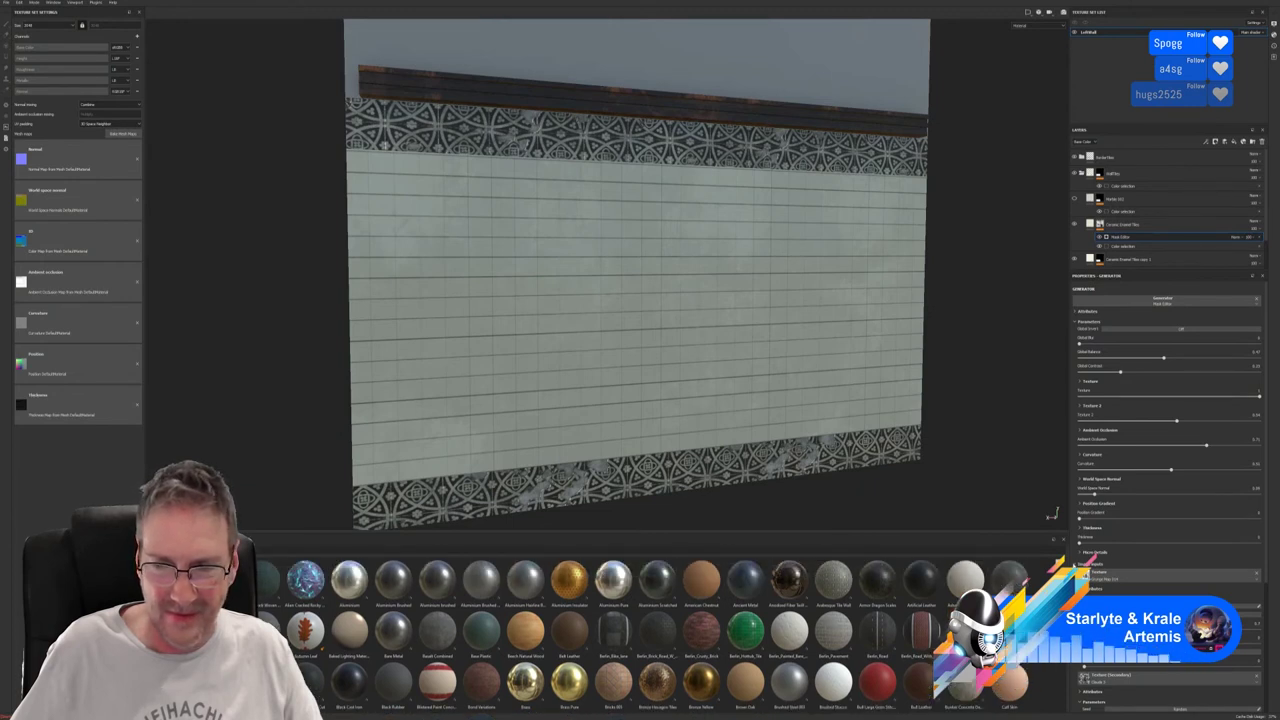
pyautogui.scroll(-5, 650, 630)
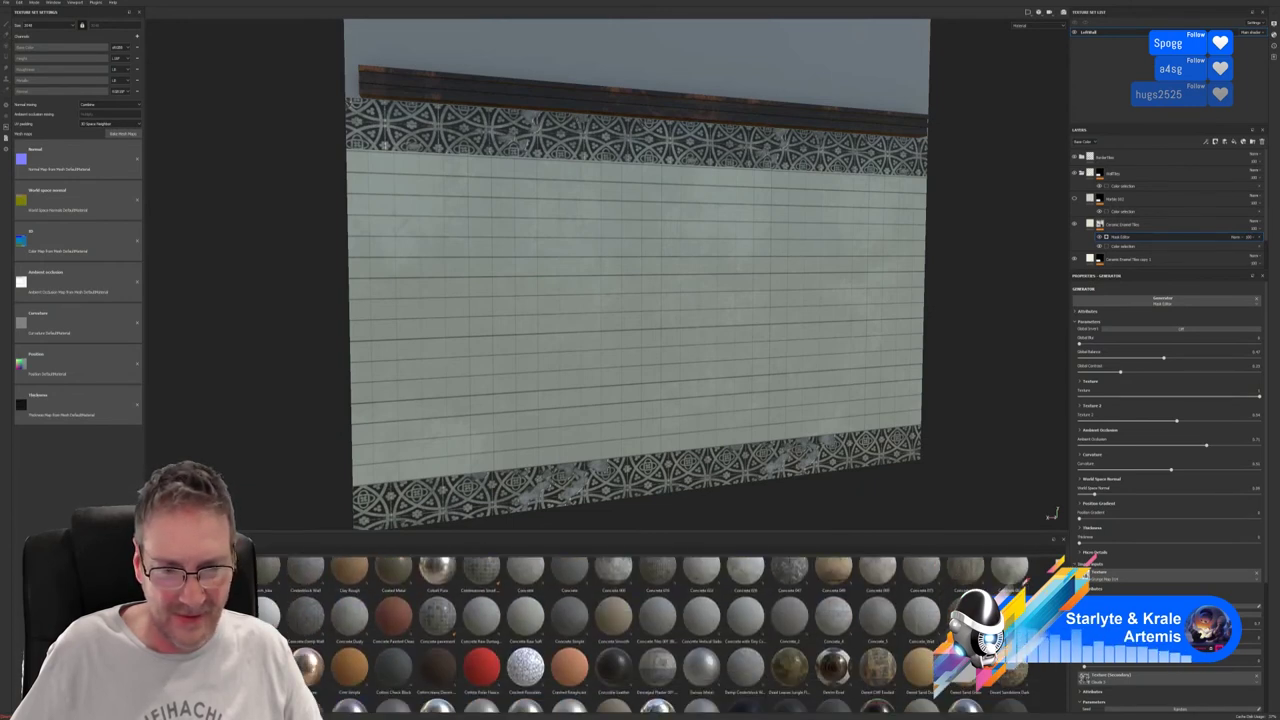
pyautogui.scroll(-5, 650, 630)
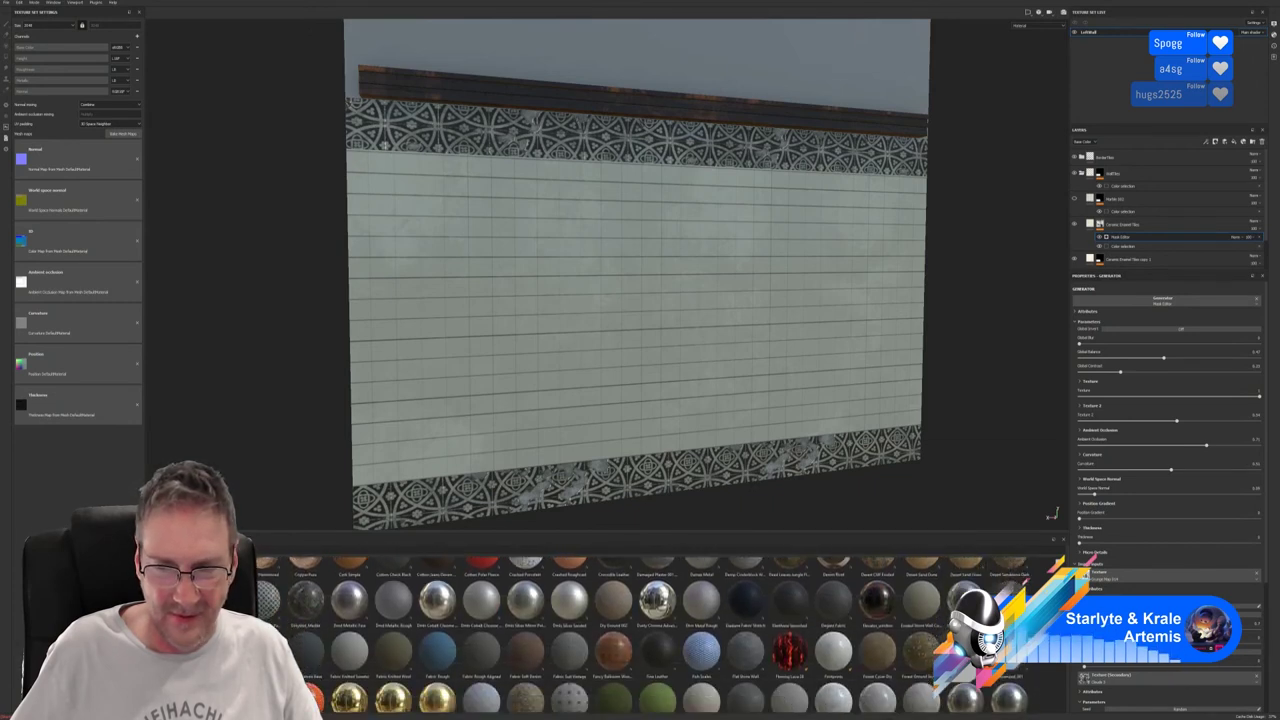
pyautogui.scroll(-1, 650, 630)
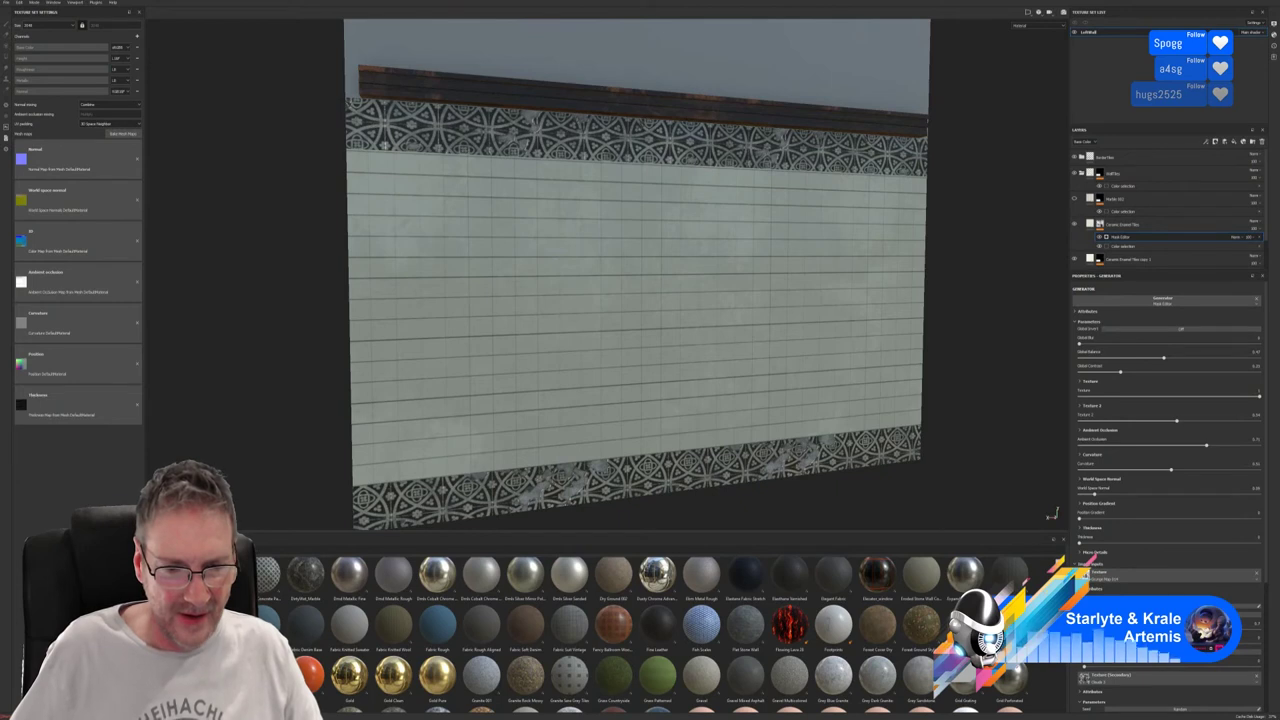
pyautogui.scroll(-2, 650, 630)
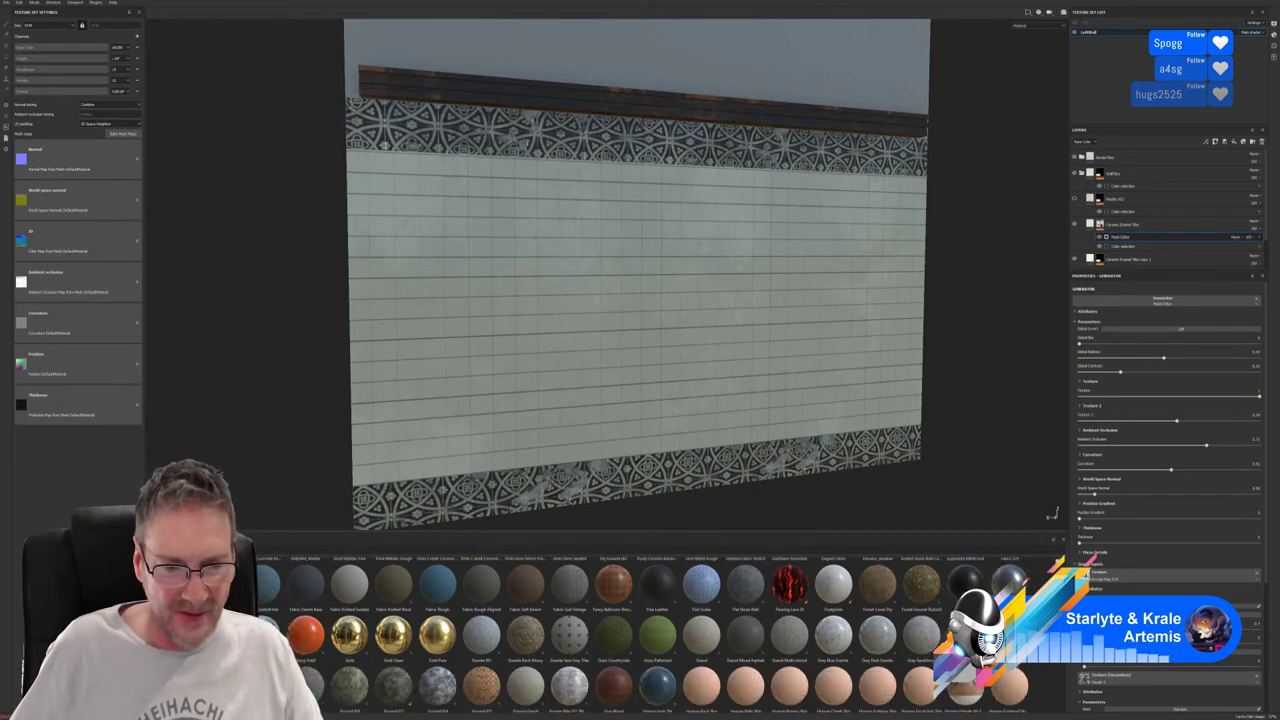
pyautogui.scroll(-2, 650, 630)
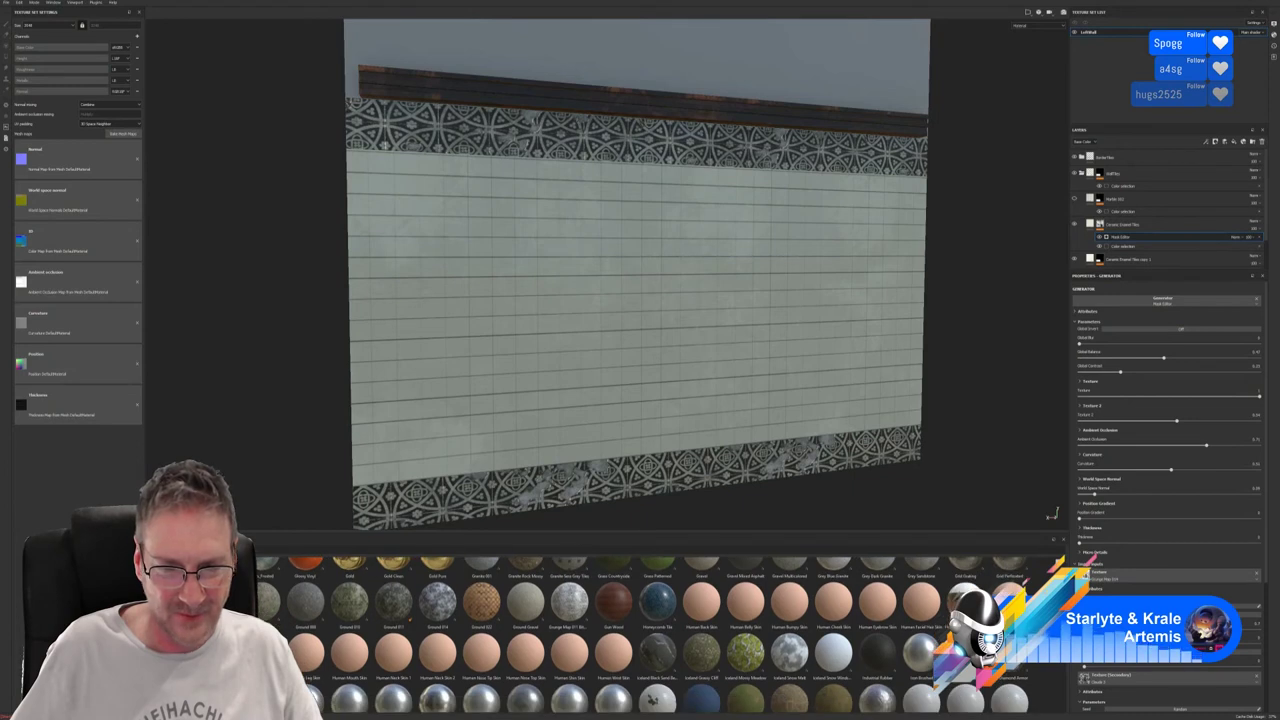
pyautogui.scroll(-2, 650, 630)
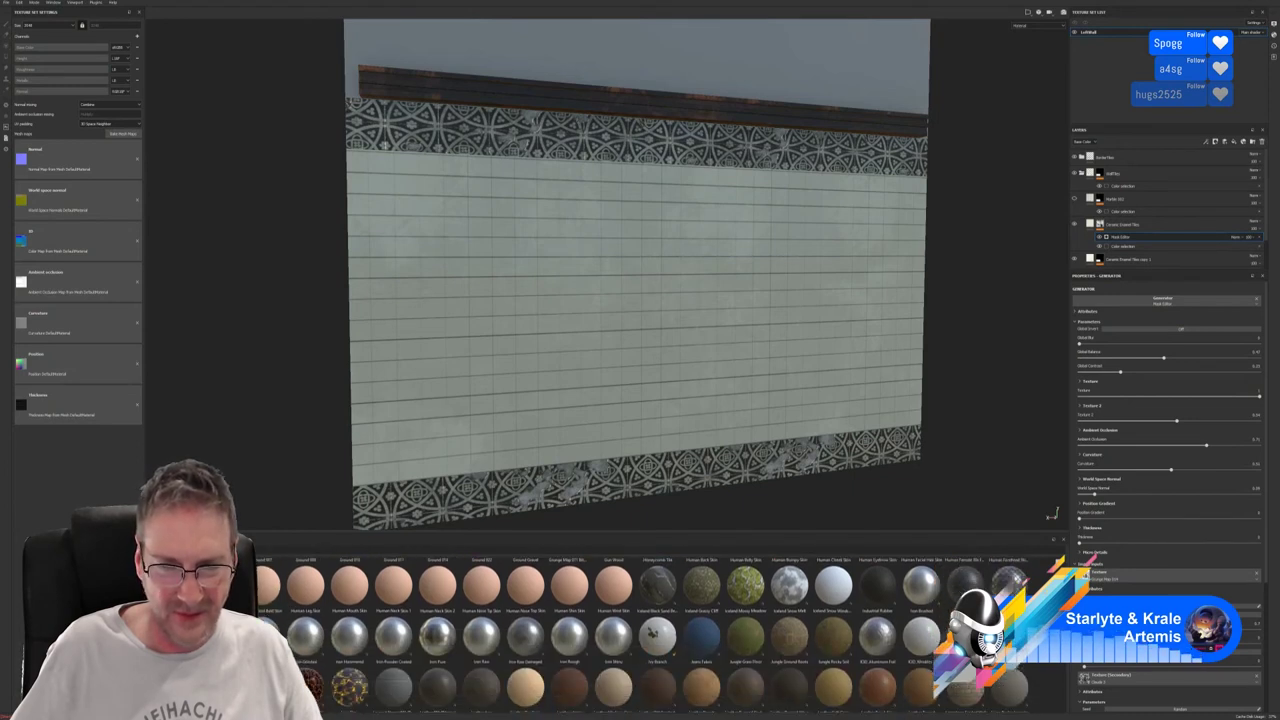
pyautogui.scroll(-1, 650, 630)
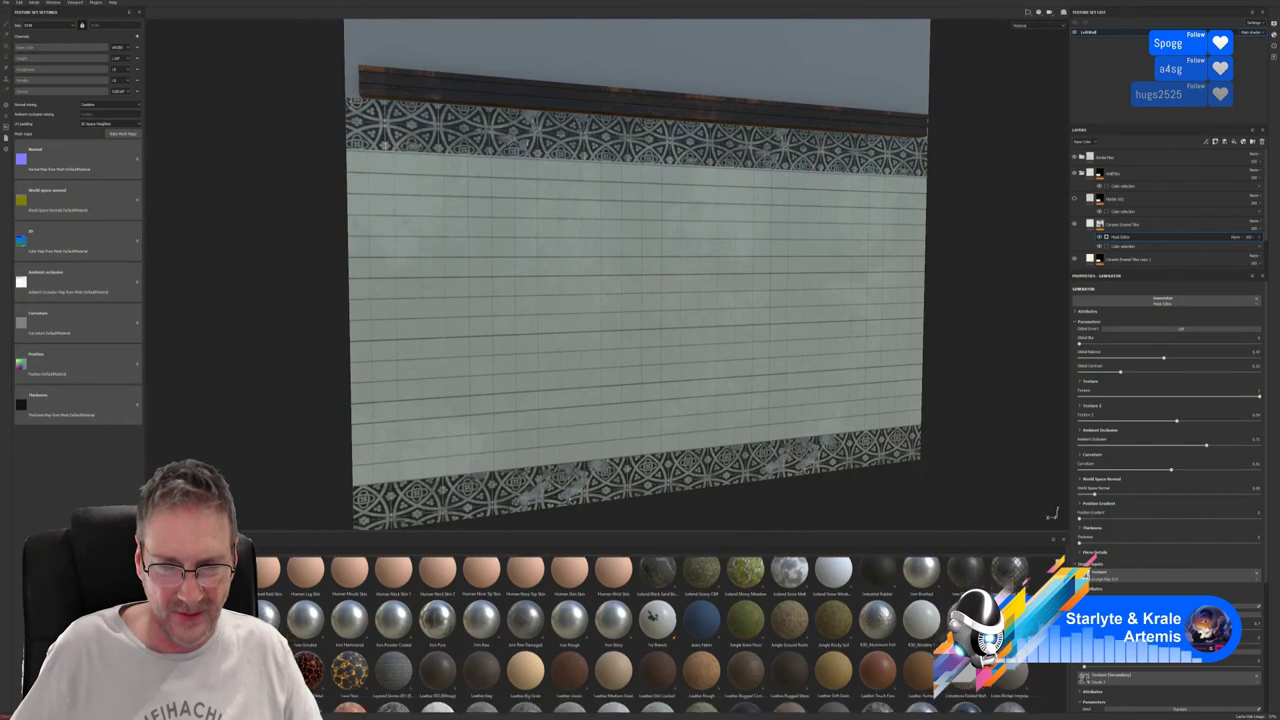
pyautogui.scroll(-2, 650, 630)
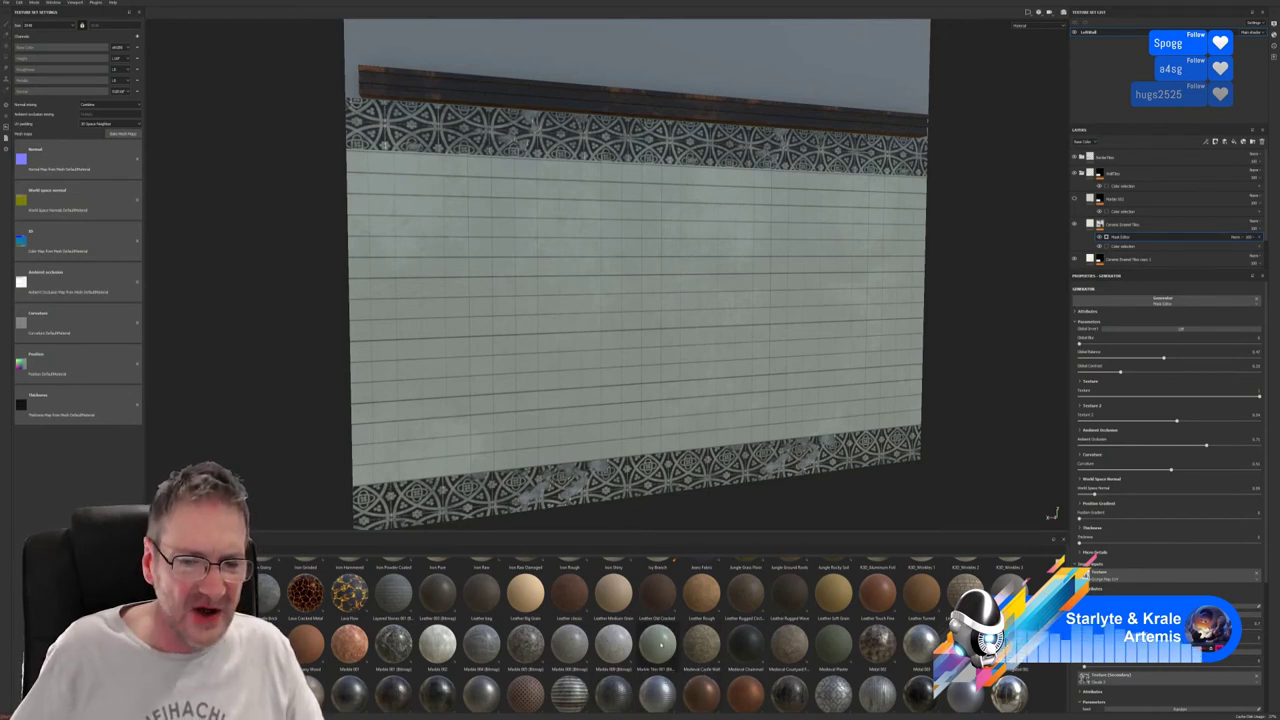
pyautogui.moveTo(657, 645); pyautogui.dragTo(750, 337)
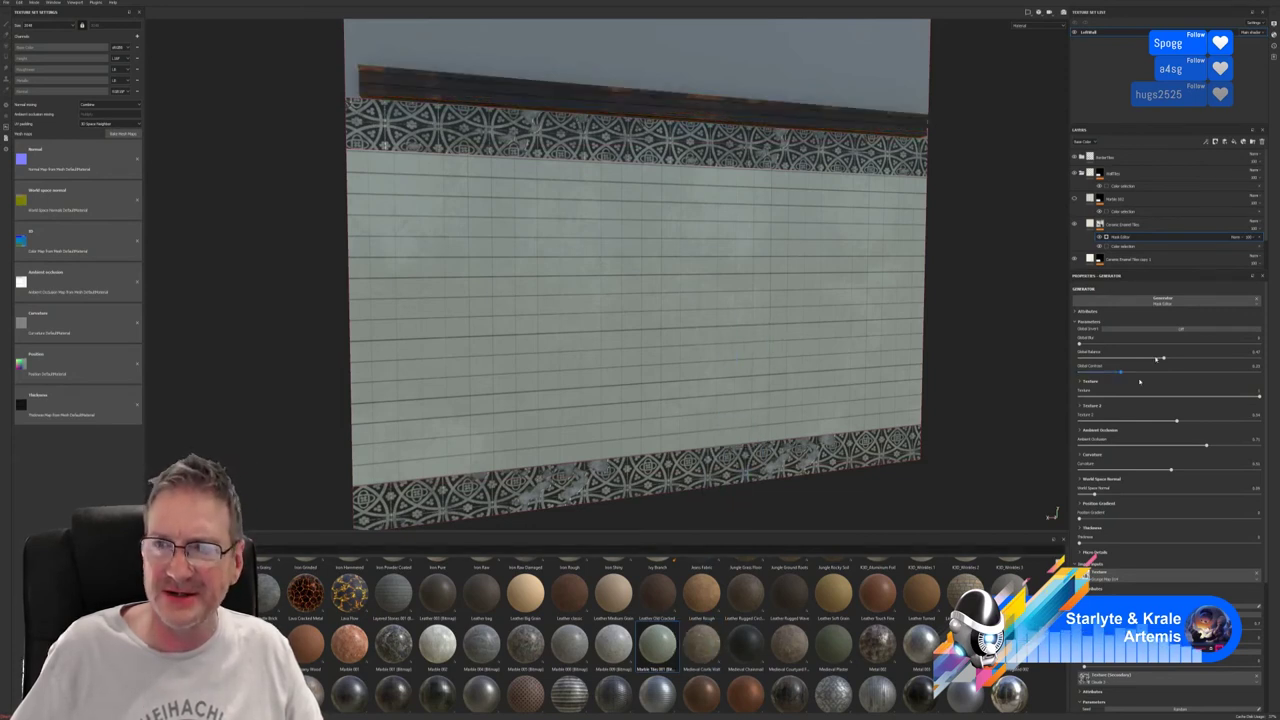
# Add Marble Tiles 001 as a layer above Marble 02 and raise its UV scale.
pyautogui.click(1118, 200)
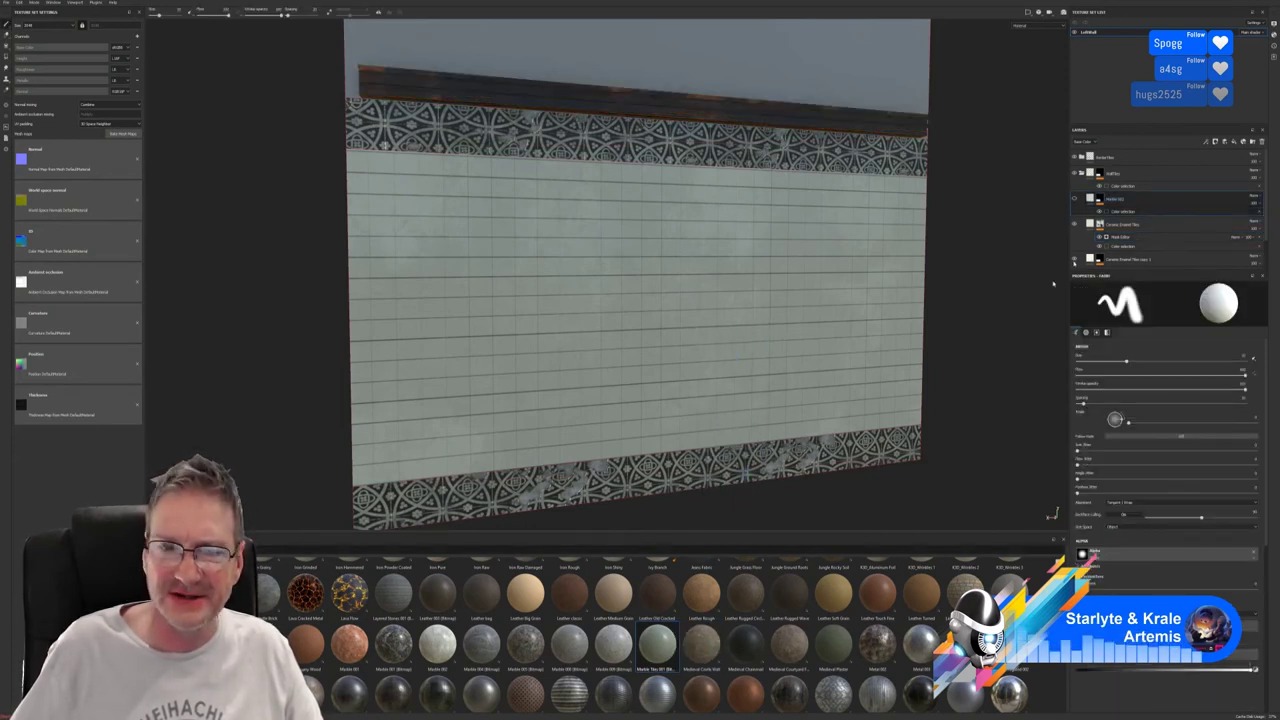
pyautogui.moveTo(657, 645); pyautogui.dragTo(1118, 198)
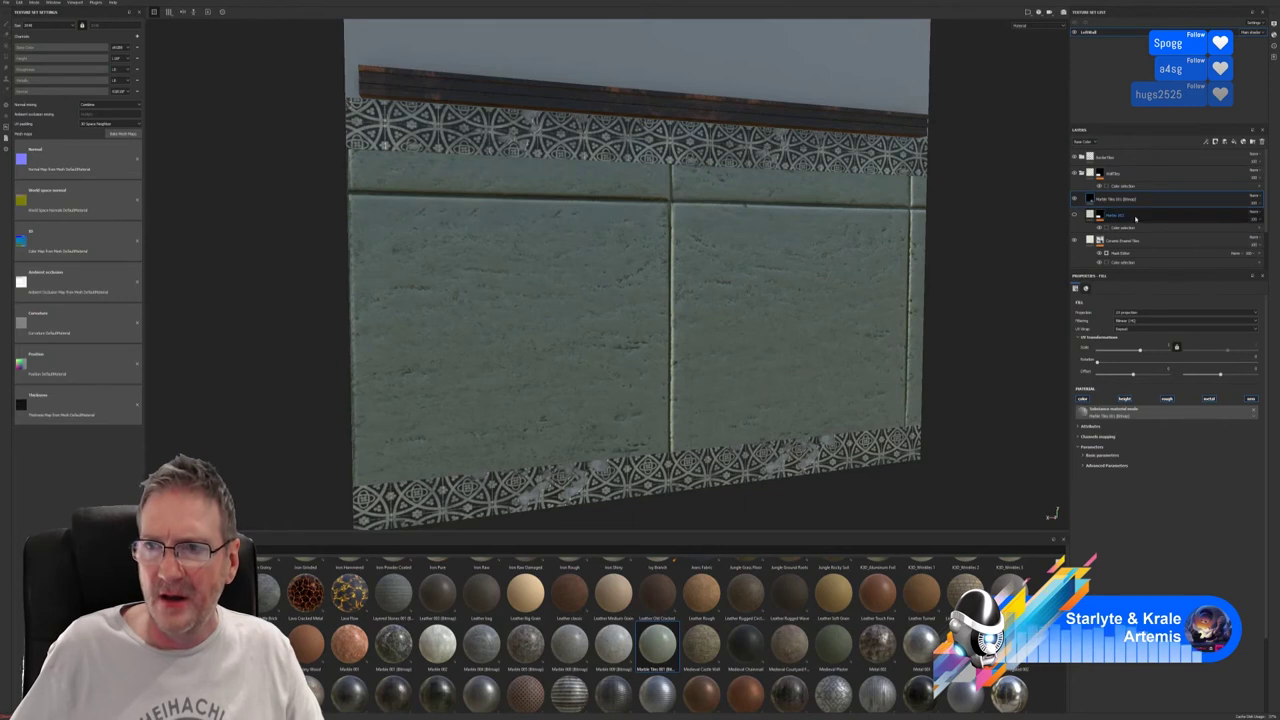
pyautogui.doubleClick(1135, 201)
pyautogui.click(1098, 198)
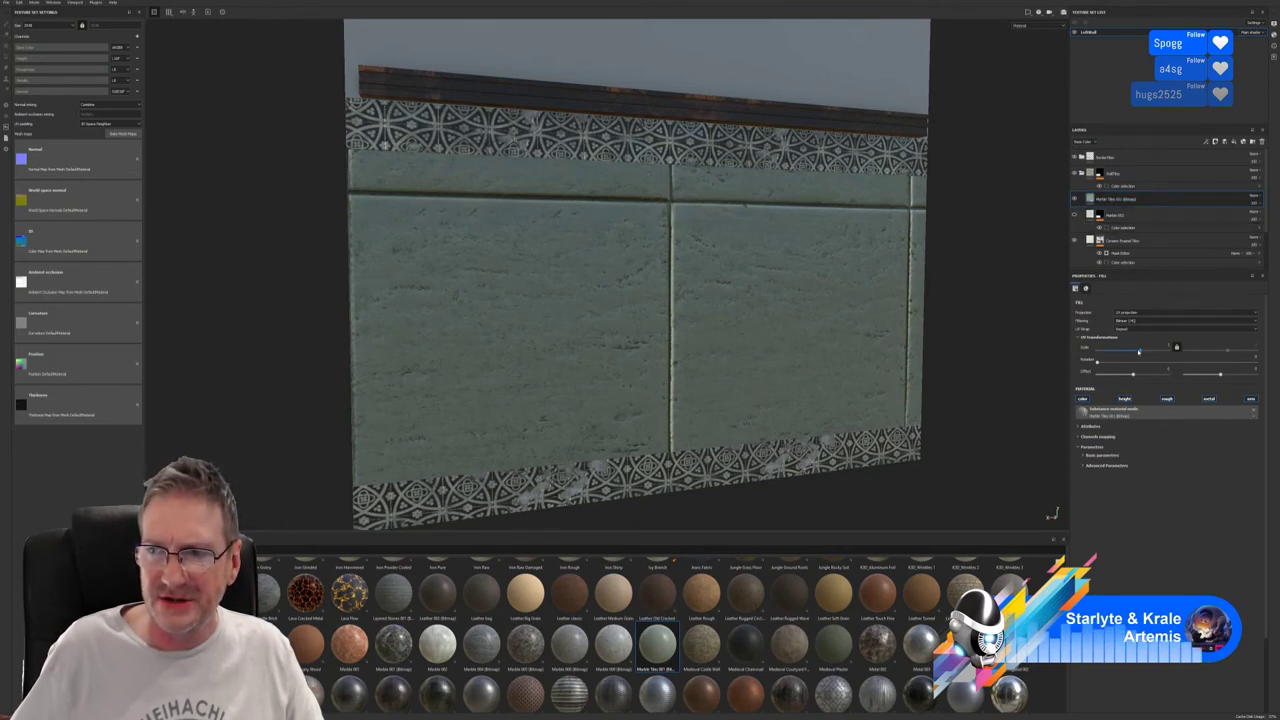
pyautogui.moveTo(1138, 351); pyautogui.dragTo(1152, 349)
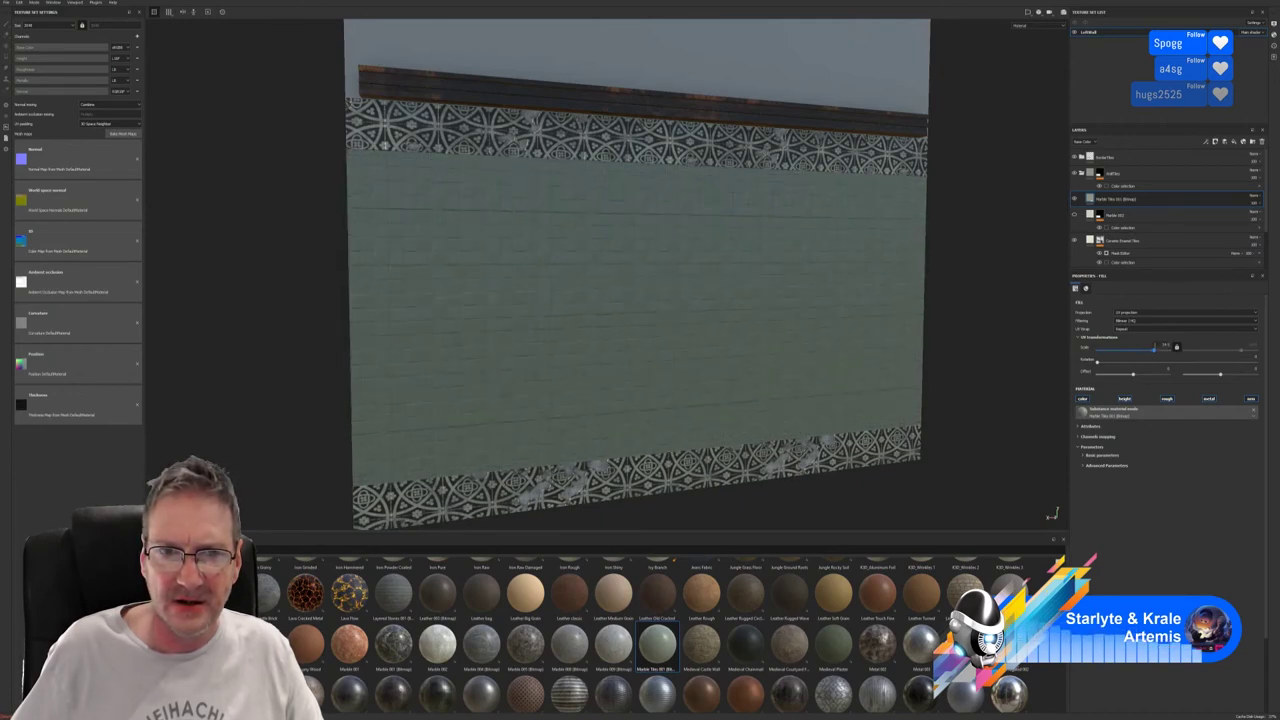
# Make the marble tiles slightly larger and darker and dirtier.
pyautogui.keyDown('alt'); pyautogui.keyDown('shift'); pyautogui.moveTo(882, 338); pyautogui.dragTo(546, 354); pyautogui.keyUp('shift'); pyautogui.keyUp('alt')
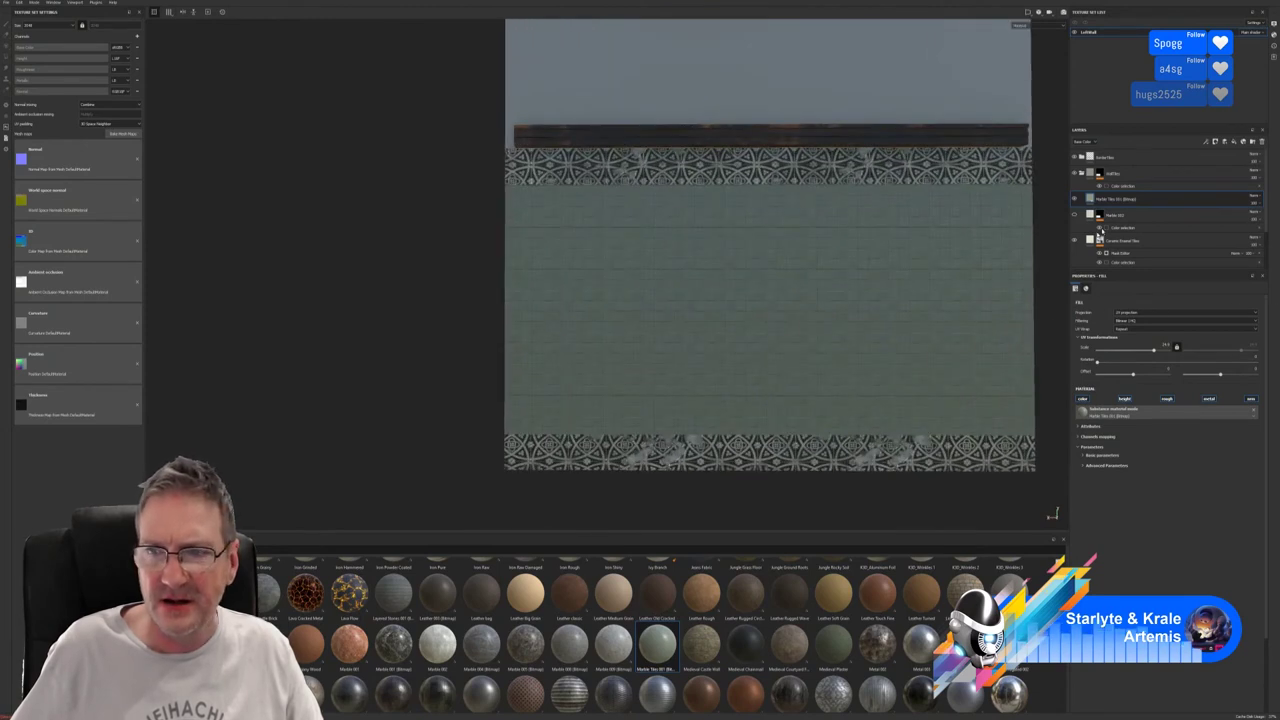
pyautogui.moveTo(1155, 350); pyautogui.dragTo(1150, 352)
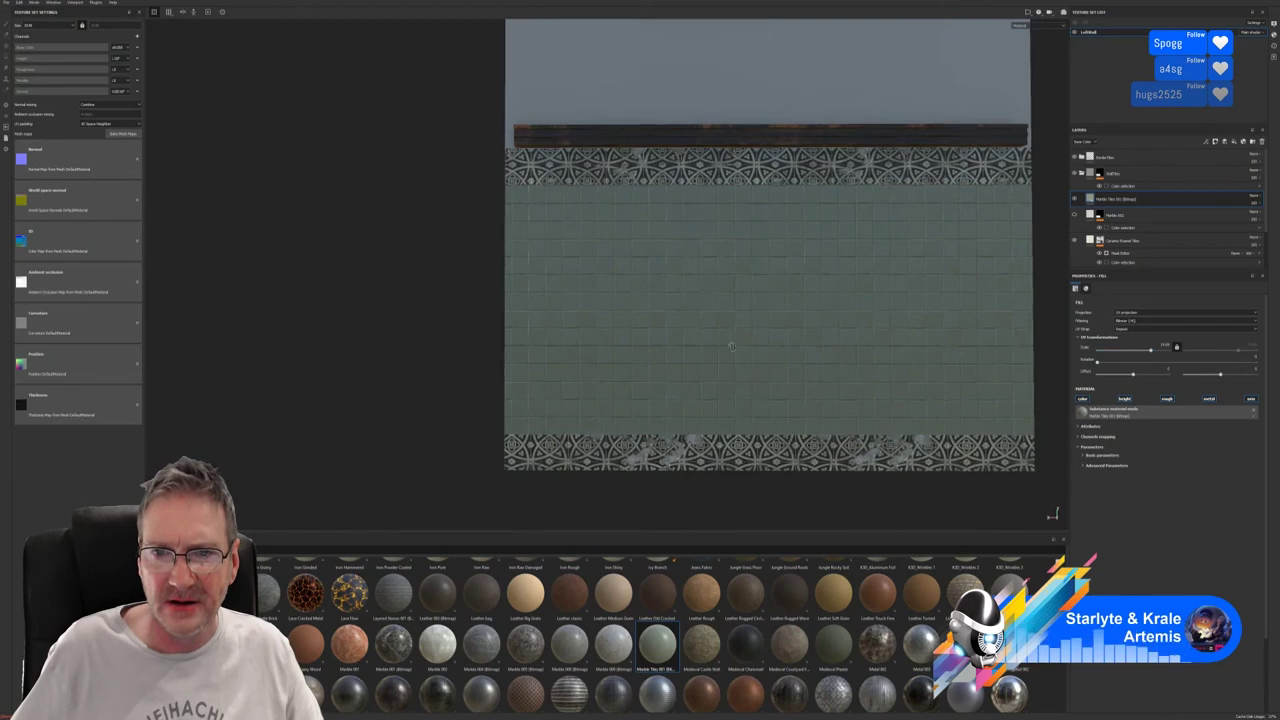
pyautogui.keyDown('alt'); pyautogui.moveTo(760, 380); pyautogui.dragTo(914, 394); pyautogui.keyUp('alt')
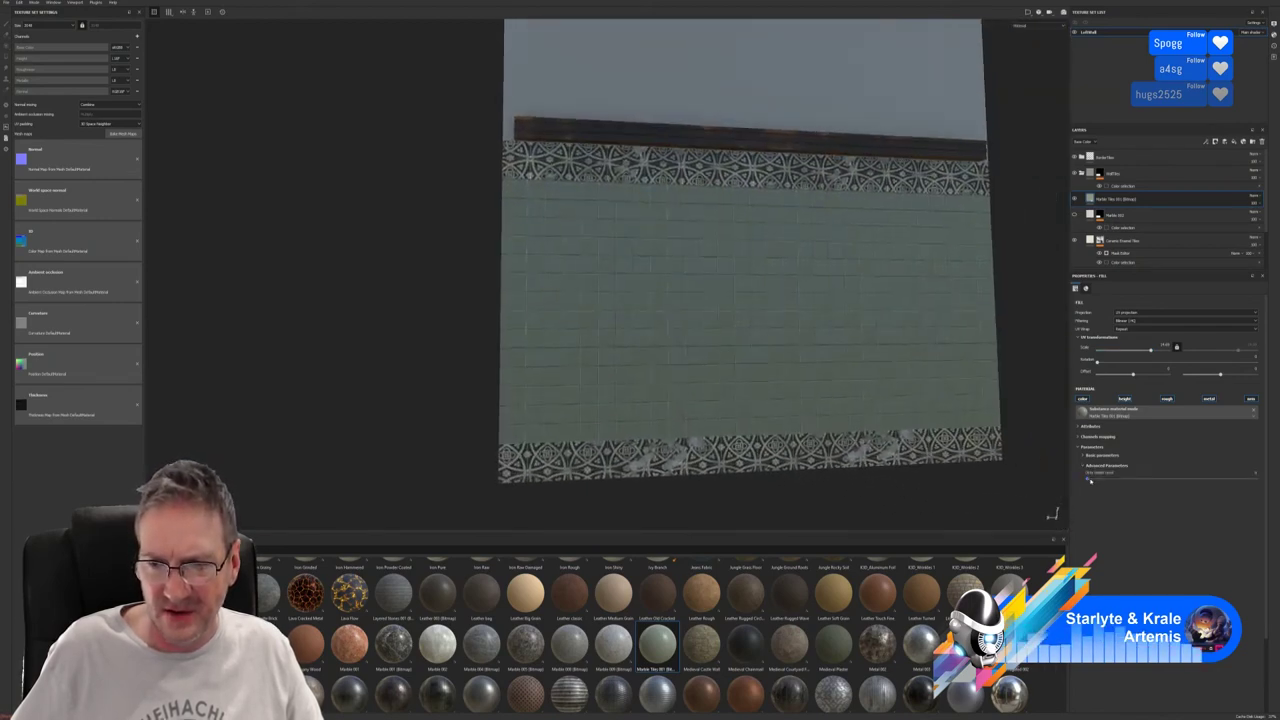
pyautogui.moveTo(1090, 481)
pyautogui.mouseDown()
pyautogui.moveTo(1252, 482)
pyautogui.moveTo(1099, 481)
pyautogui.mouseUp()
pyautogui.keyDown('alt'); pyautogui.moveTo(700, 300); pyautogui.dragTo(586, 346); pyautogui.keyUp('alt')
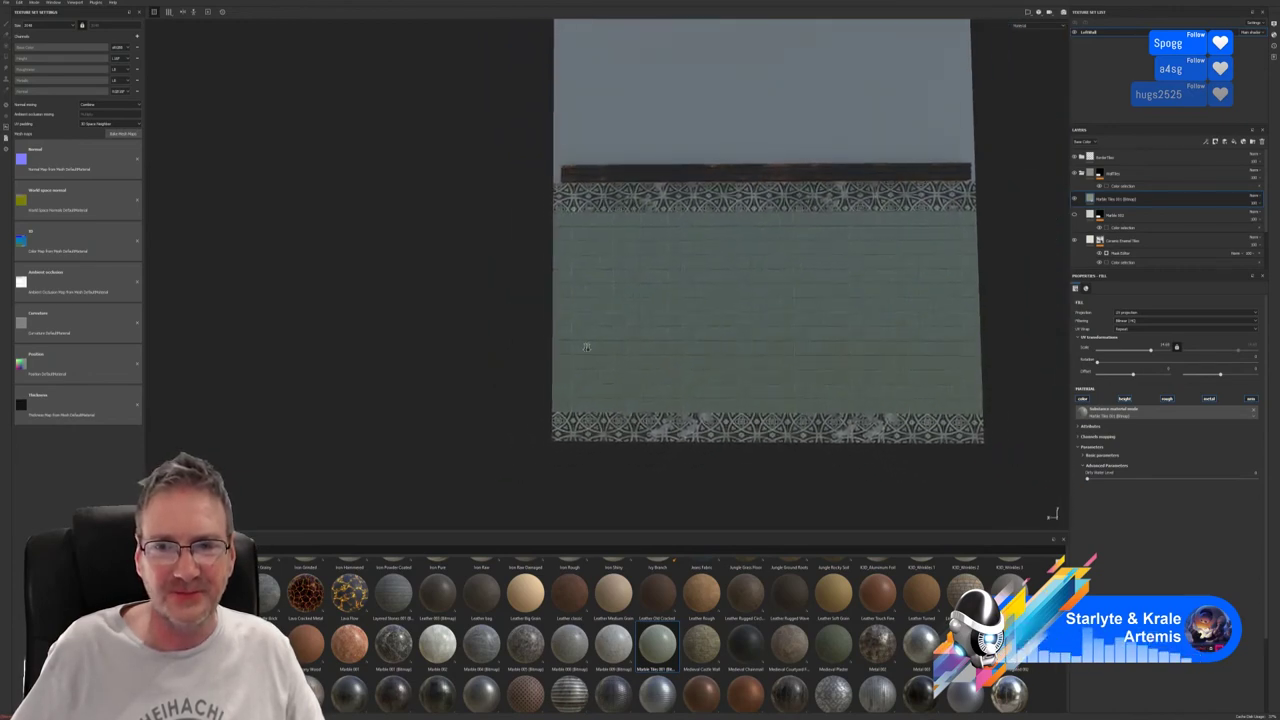
# Hide the Marble Tiles layer to compare against the original light tiles.
pyautogui.click(1074, 199)
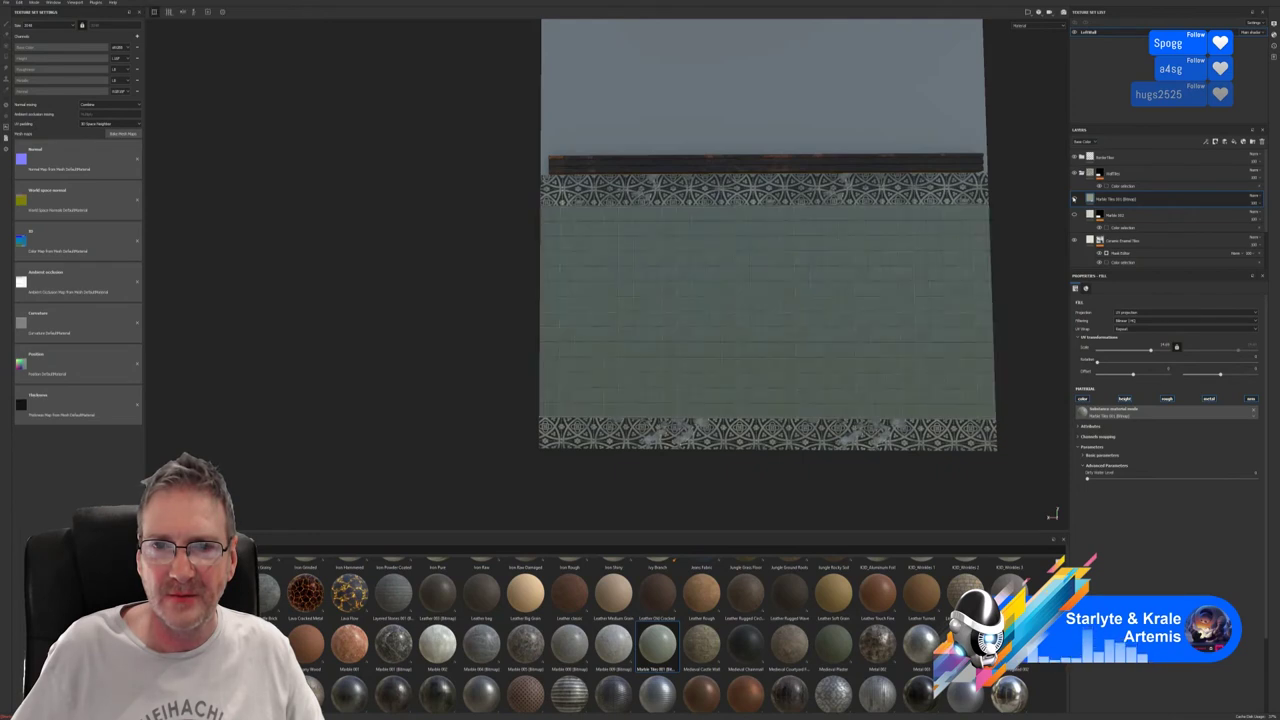
pyautogui.keyDown('alt'); pyautogui.moveTo(950, 272); pyautogui.dragTo(902, 292); pyautogui.keyUp('alt')
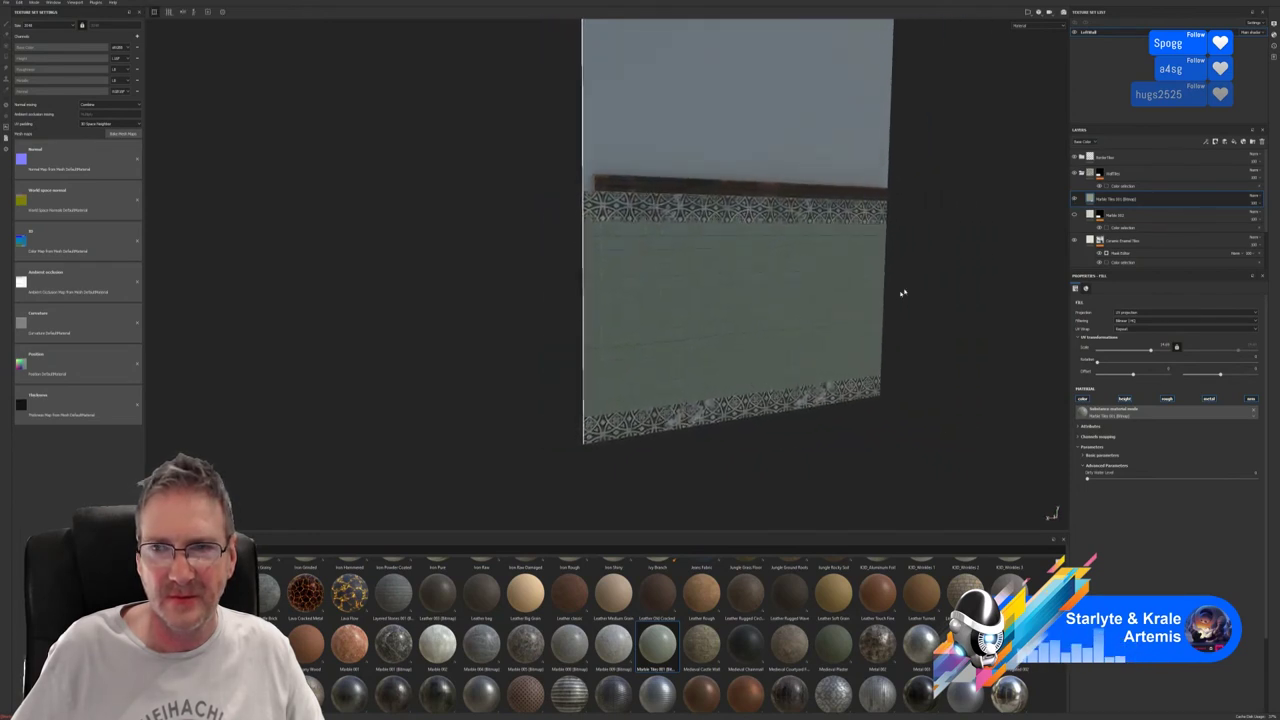
pyautogui.click(1074, 199)
pyautogui.keyDown('alt'); pyautogui.moveTo(790, 345); pyautogui.dragTo(1018, 229); pyautogui.keyUp('alt')
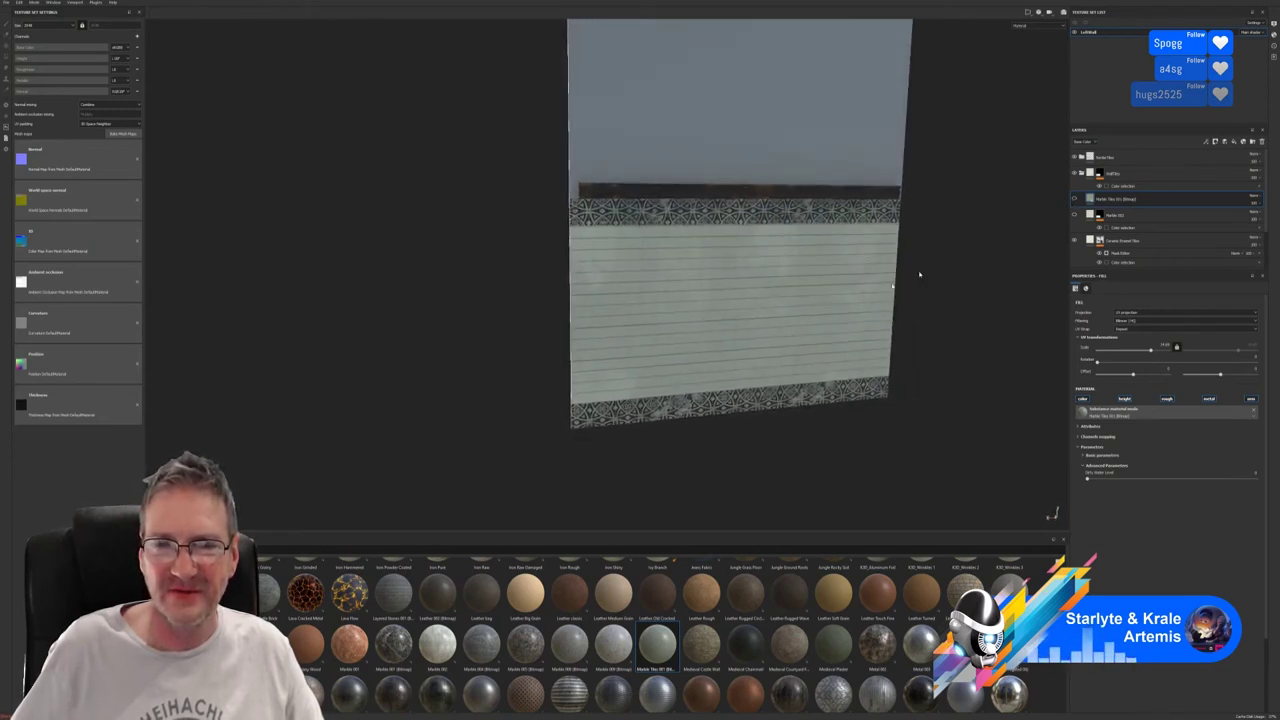
# Delete the Marble Tiles 001 layer and add Mud Wet Step Marks as a new fill layer.
pyautogui.doubleClick(1148, 200)
pyautogui.press('Delete')
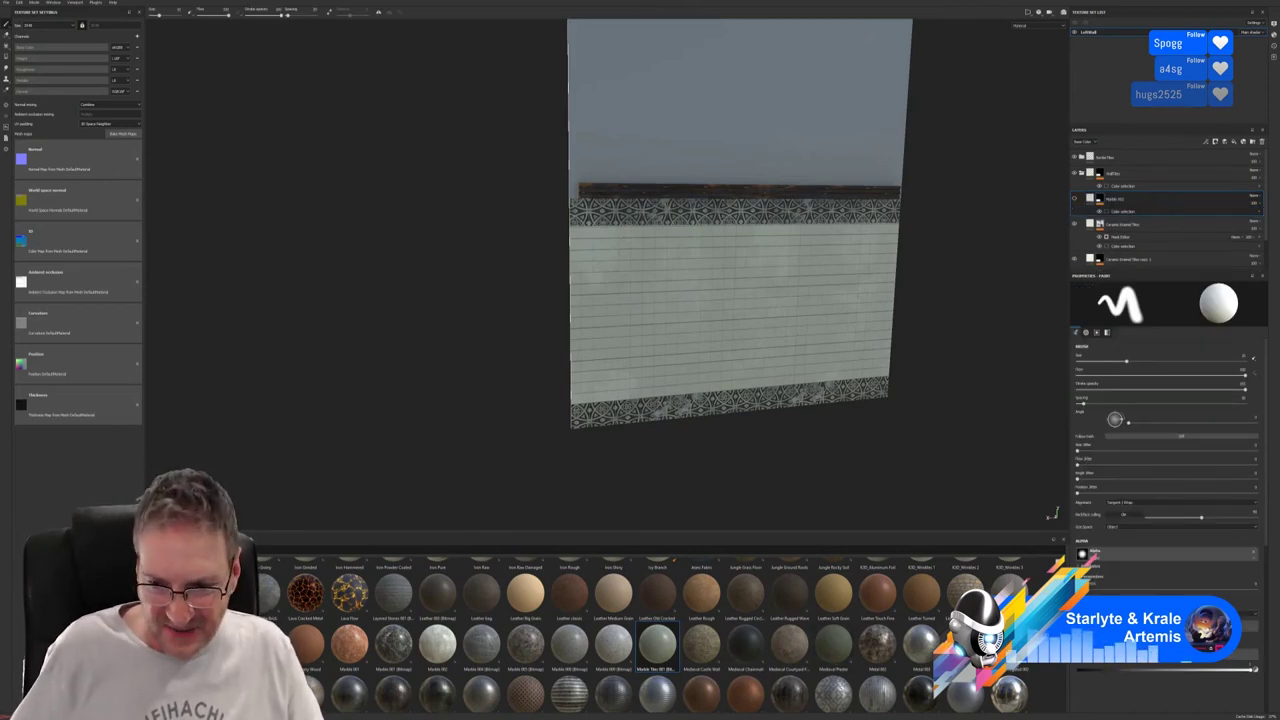
pyautogui.scroll(-2, 640, 630)
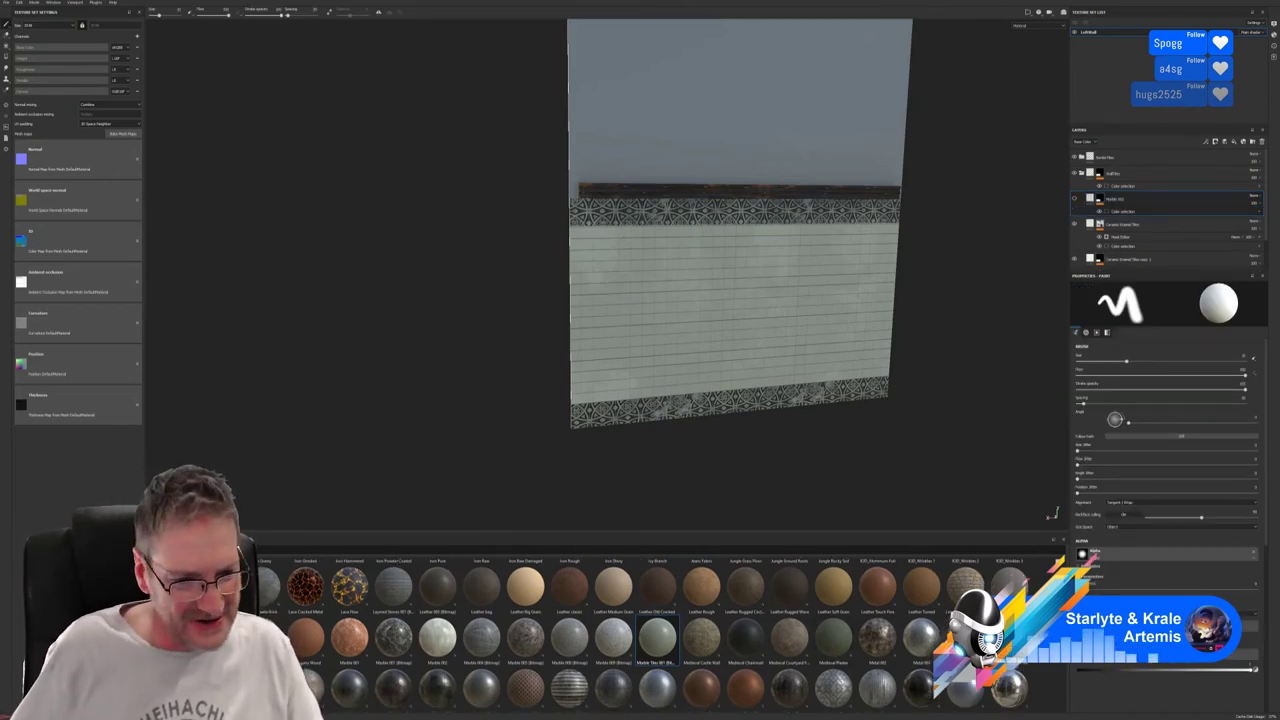
pyautogui.scroll(-1, 640, 630)
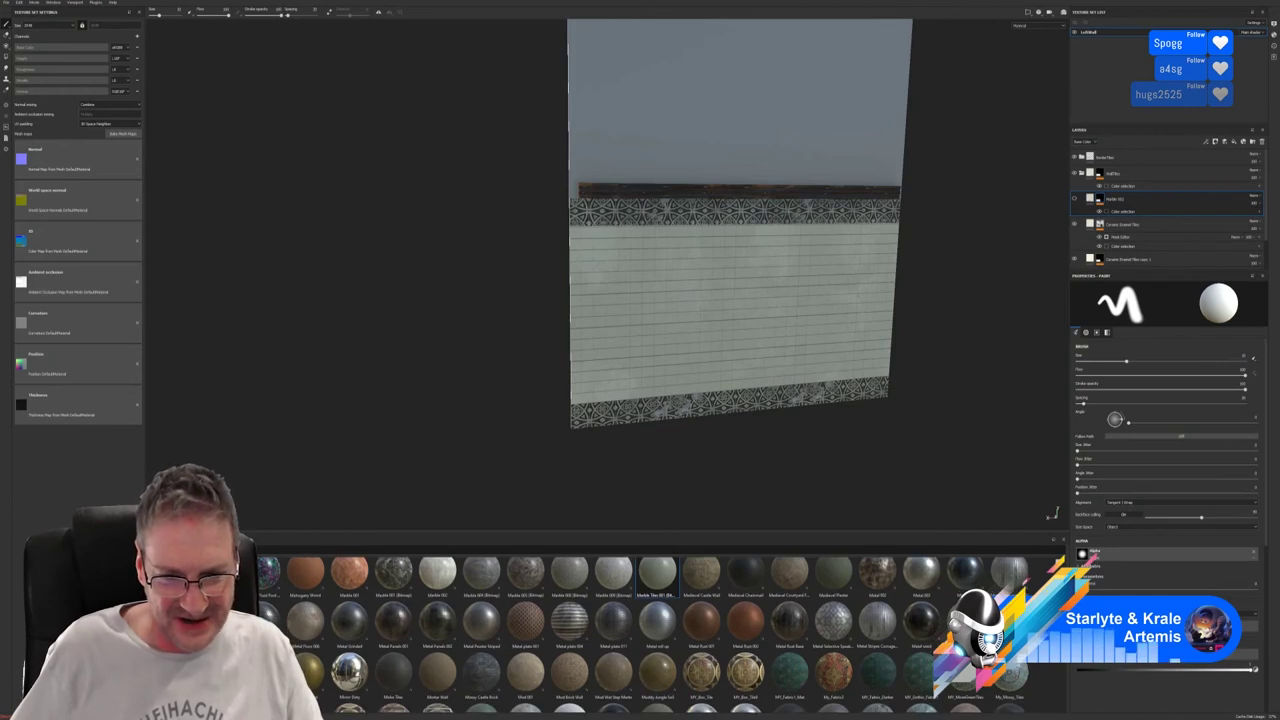
pyautogui.scroll(-1, 611, 716)
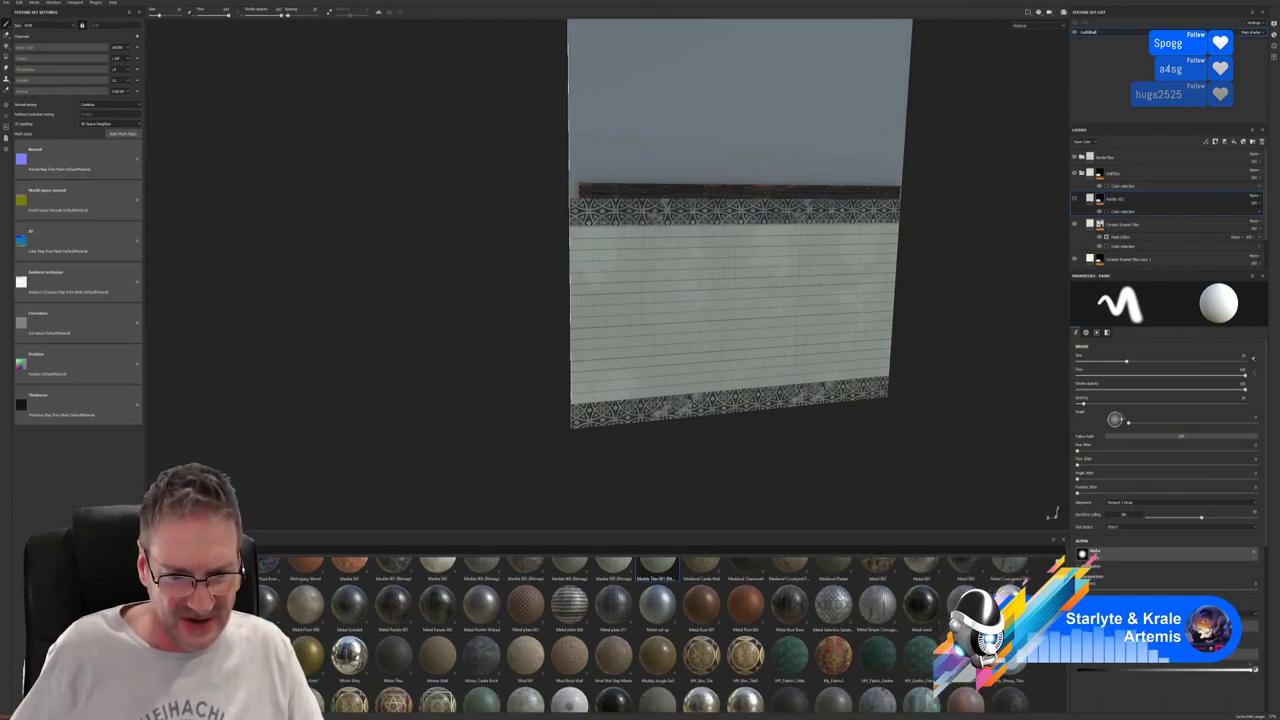
pyautogui.moveTo(613, 655); pyautogui.dragTo(1141, 192)
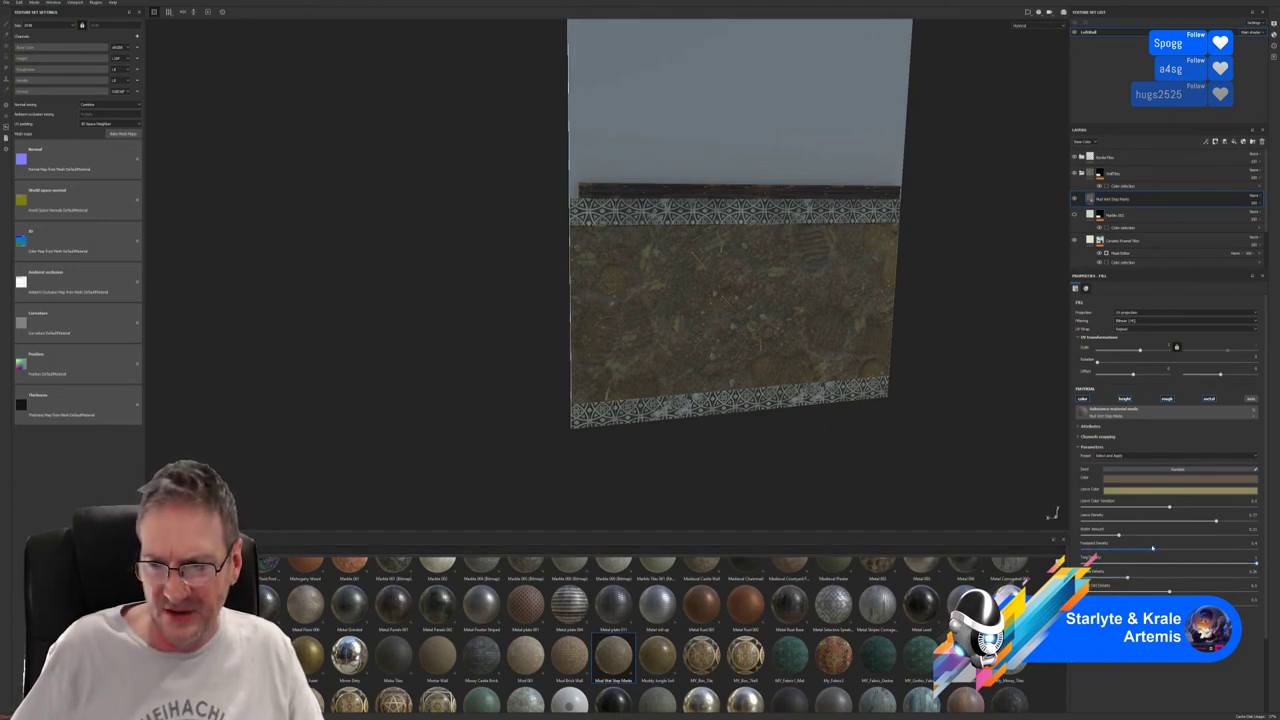
# Drop the mud's Trampled Density, Leaf Color Variation and another detail slider near minimum.
pyautogui.moveTo(1152, 548); pyautogui.dragTo(1081, 551)
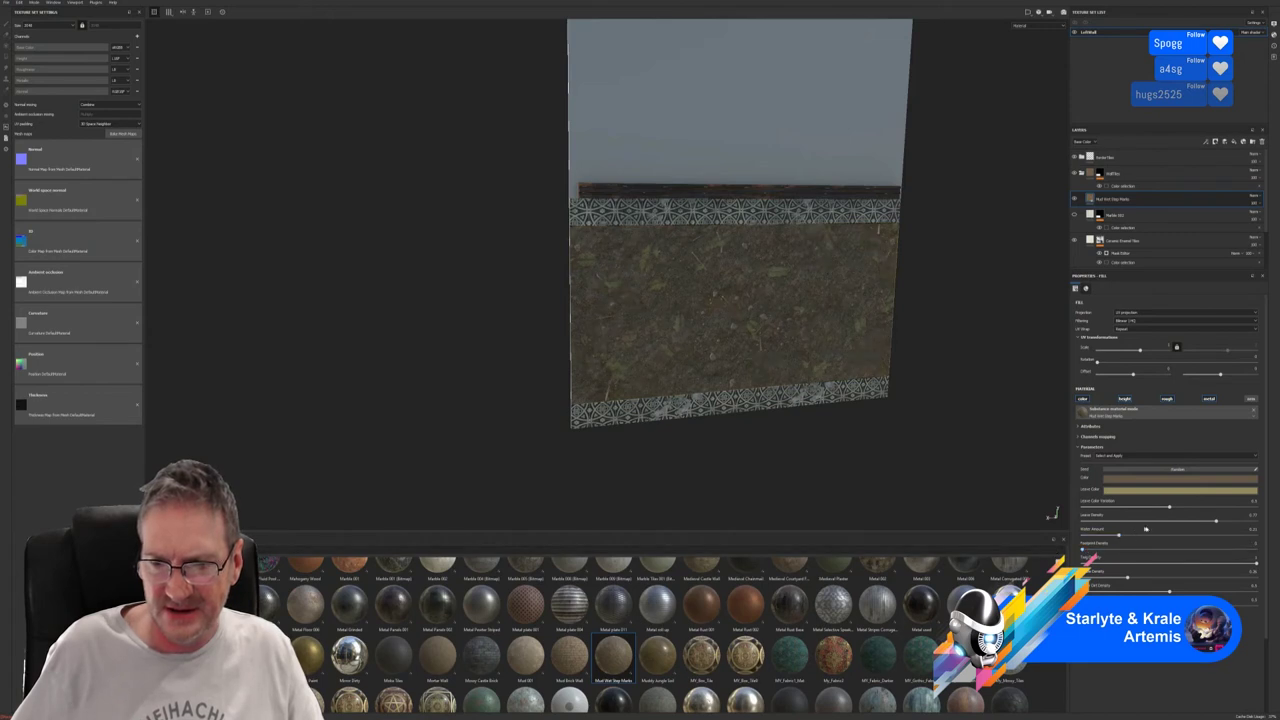
pyautogui.moveTo(1216, 522); pyautogui.dragTo(1083, 522)
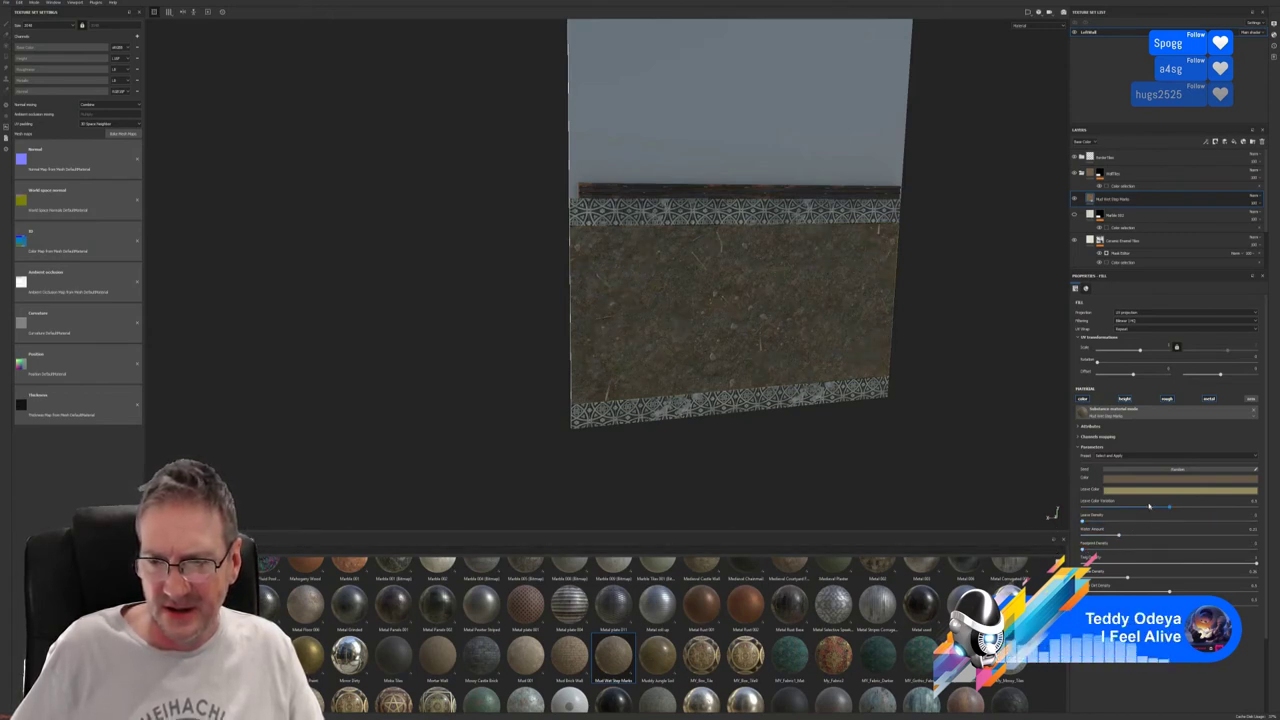
pyautogui.moveTo(1166, 509); pyautogui.dragTo(1083, 509)
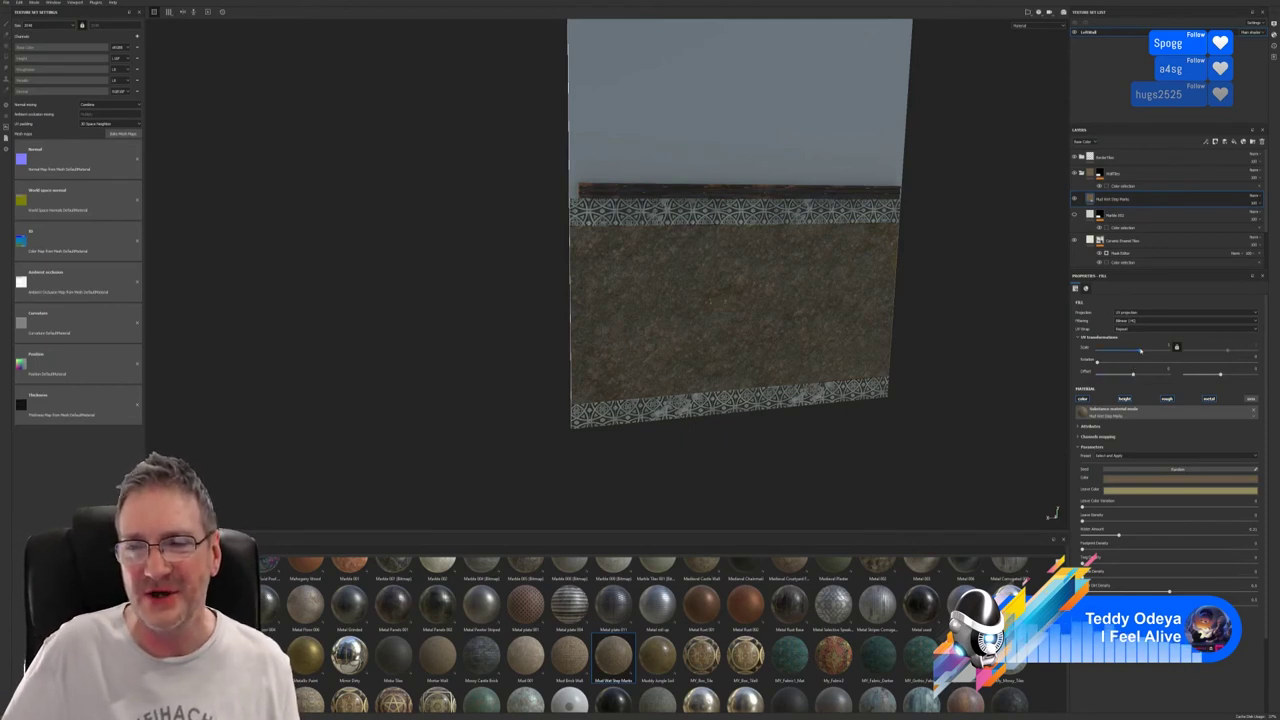
# Set a finer UV scale on the mud fill and lower its grime parameter toward zero.
pyautogui.click(1140, 350)
pyautogui.moveTo(1140, 350)
pyautogui.mouseDown()
pyautogui.moveTo(1152, 350)
pyautogui.moveTo(1142, 346)
pyautogui.mouseUp()
pyautogui.keyDown('alt'); pyautogui.moveTo(953, 358); pyautogui.dragTo(900, 306); pyautogui.keyUp('alt')
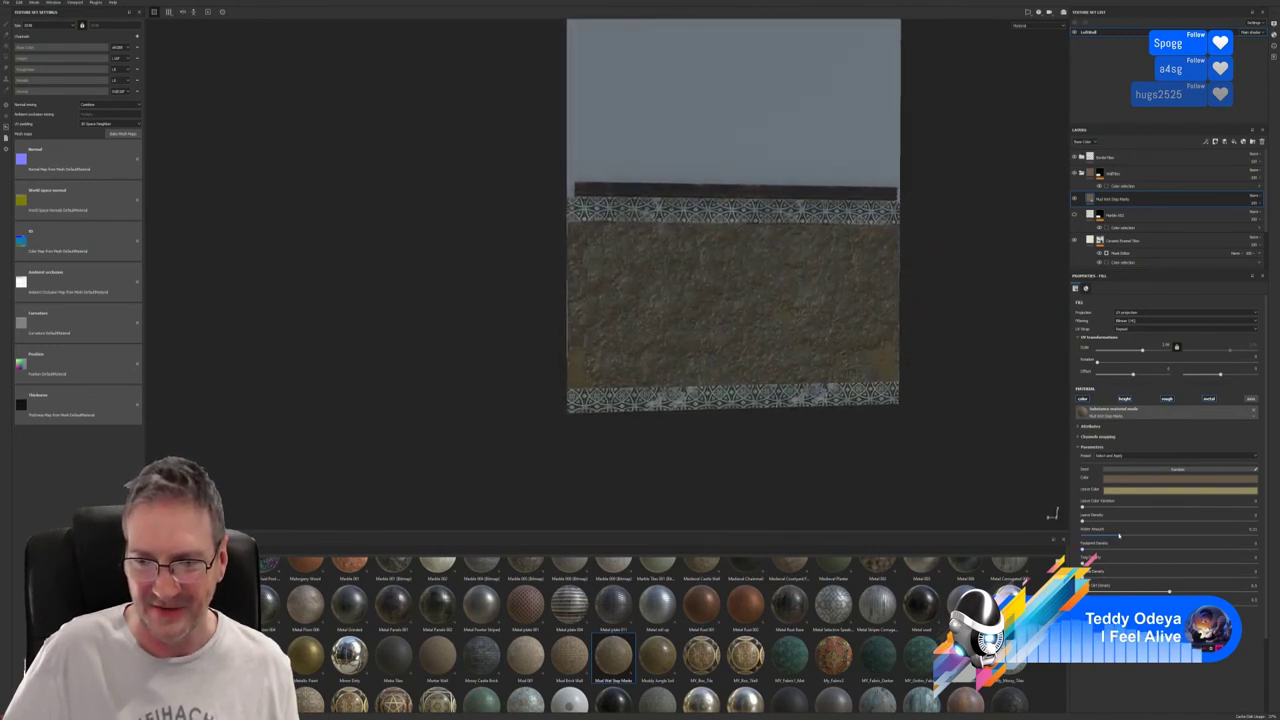
pyautogui.moveTo(1119, 536)
pyautogui.mouseDown()
pyautogui.moveTo(1076, 534)
pyautogui.moveTo(1137, 534)
pyautogui.moveTo(1116, 535)
pyautogui.mouseUp()
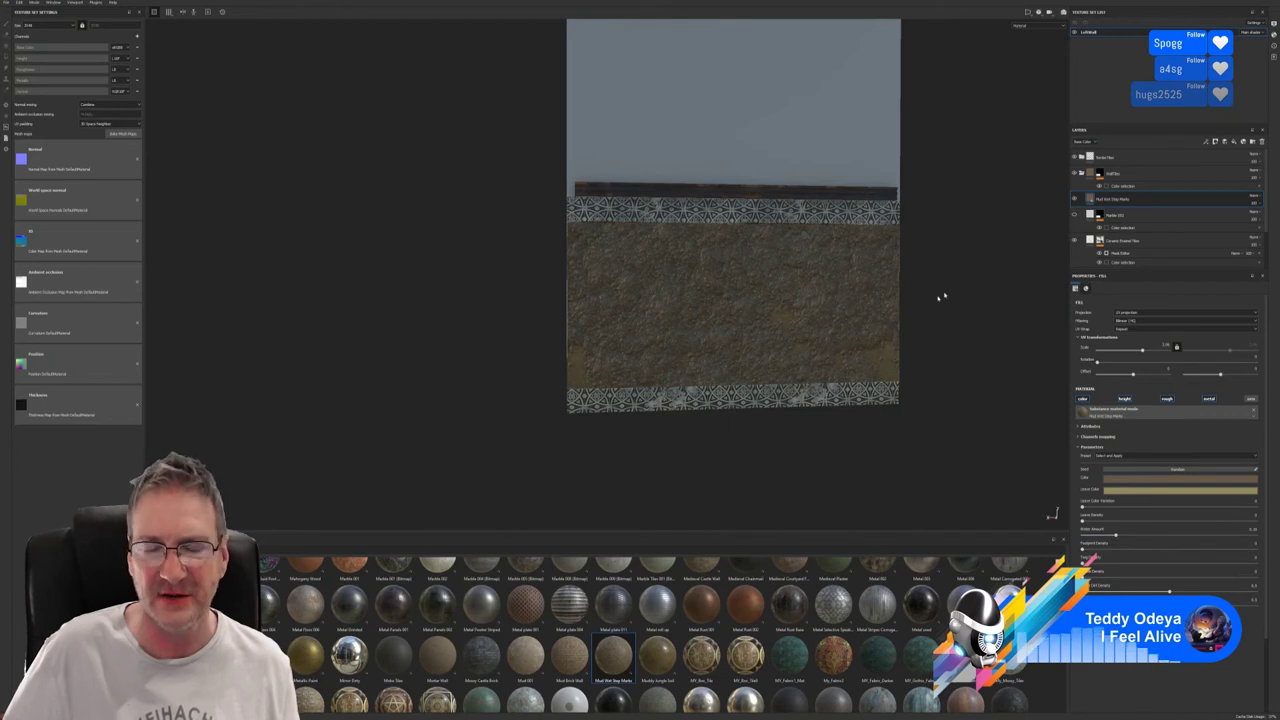
# Tint the mud fill a darker olive yellow-brown and switch the shelf to Grunges.
pyautogui.click(1187, 487)
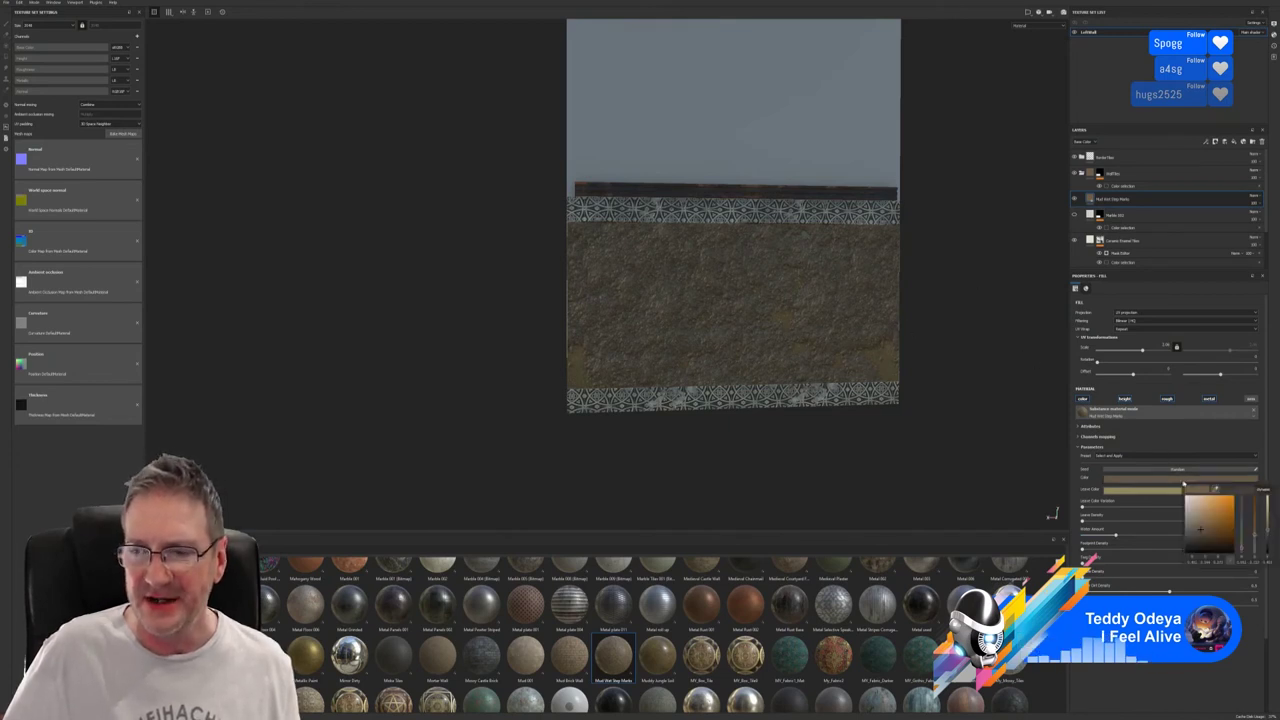
pyautogui.click(1269, 537)
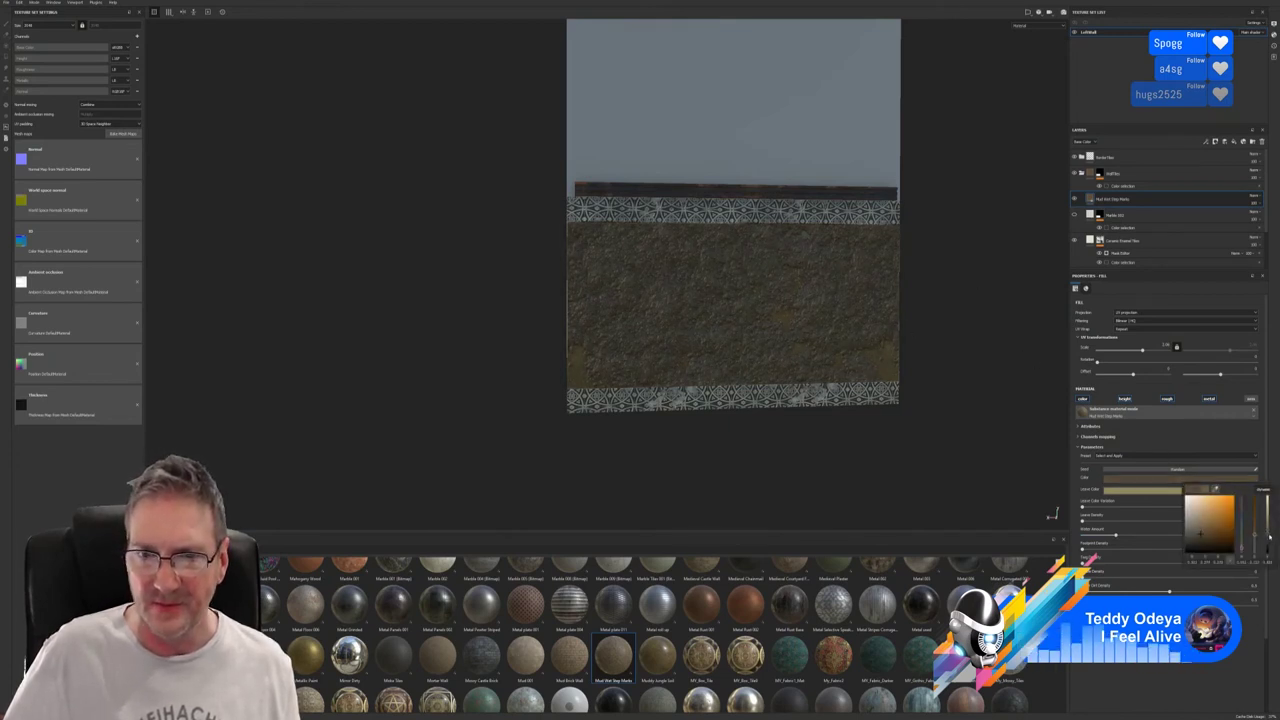
pyautogui.click(1141, 492)
pyautogui.click(1230, 513)
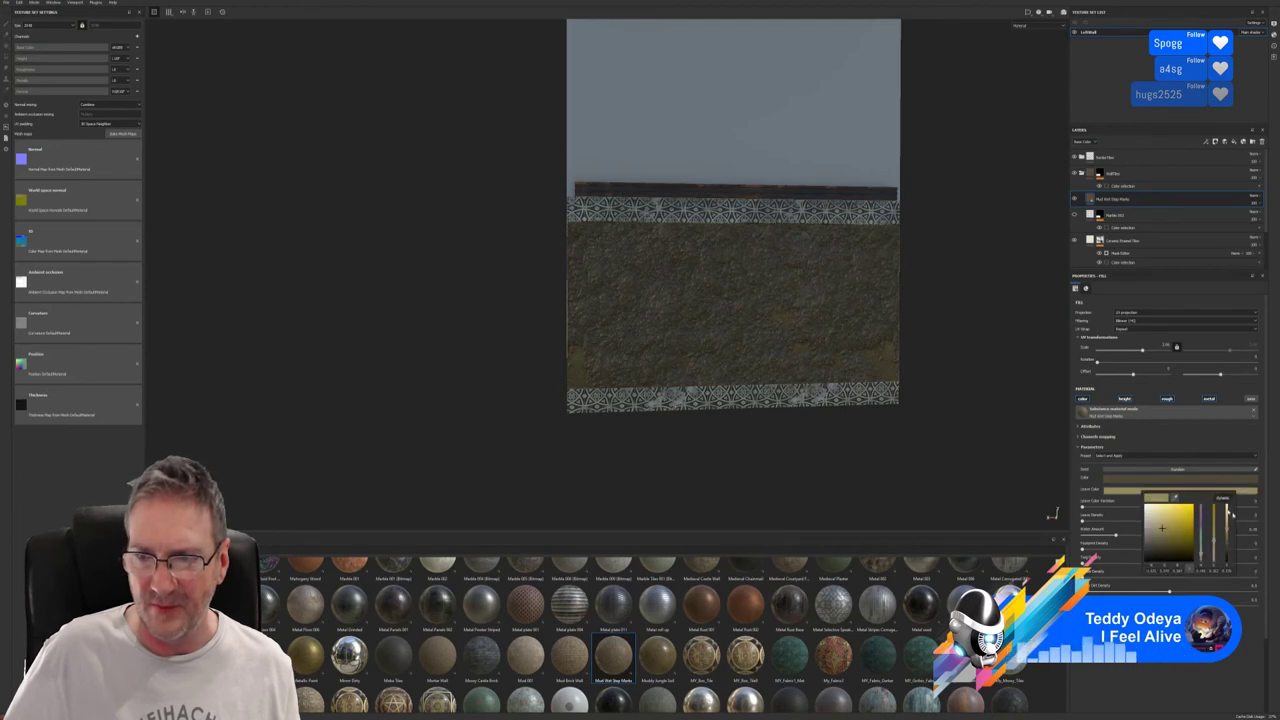
pyautogui.click(1162, 540)
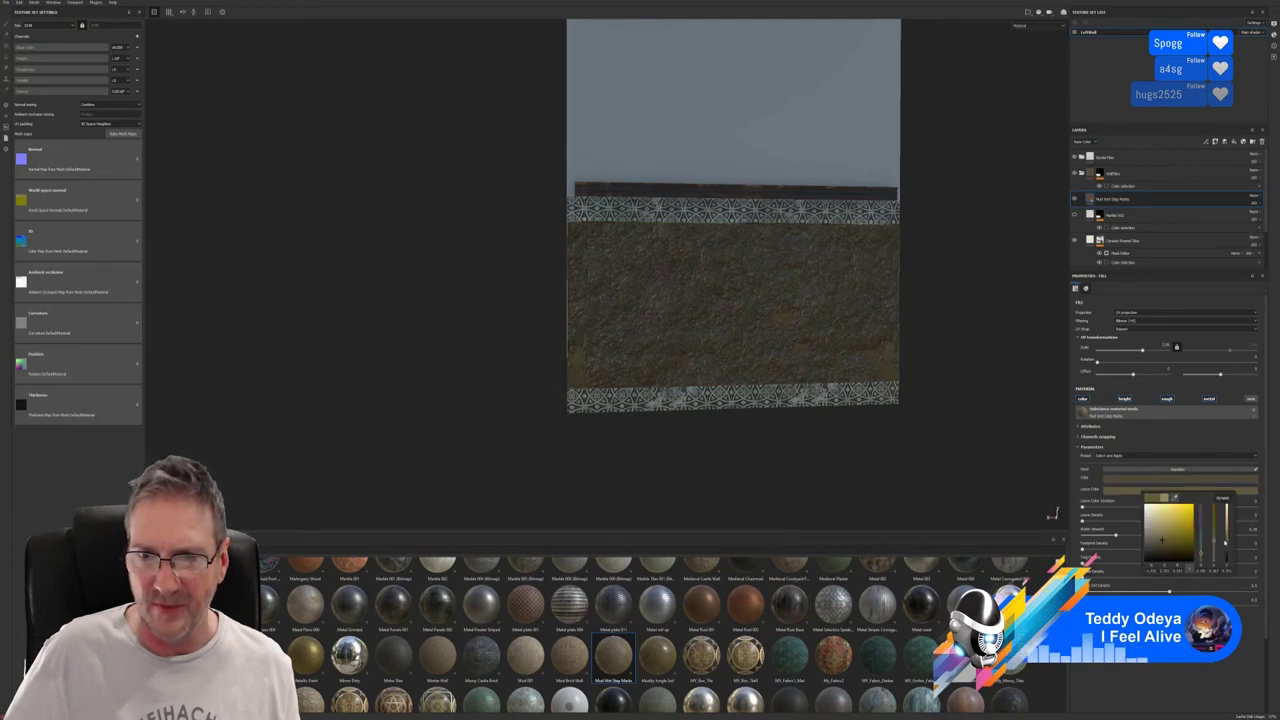
pyautogui.click(1227, 547)
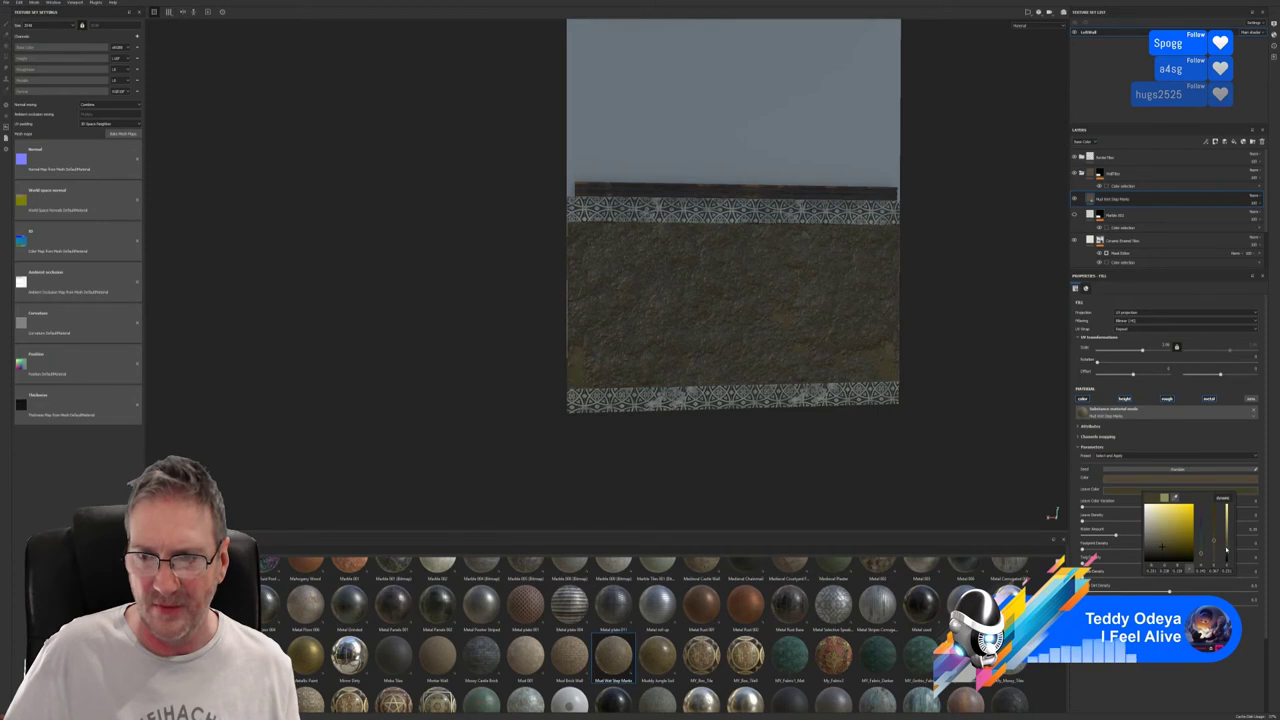
pyautogui.click(1164, 550)
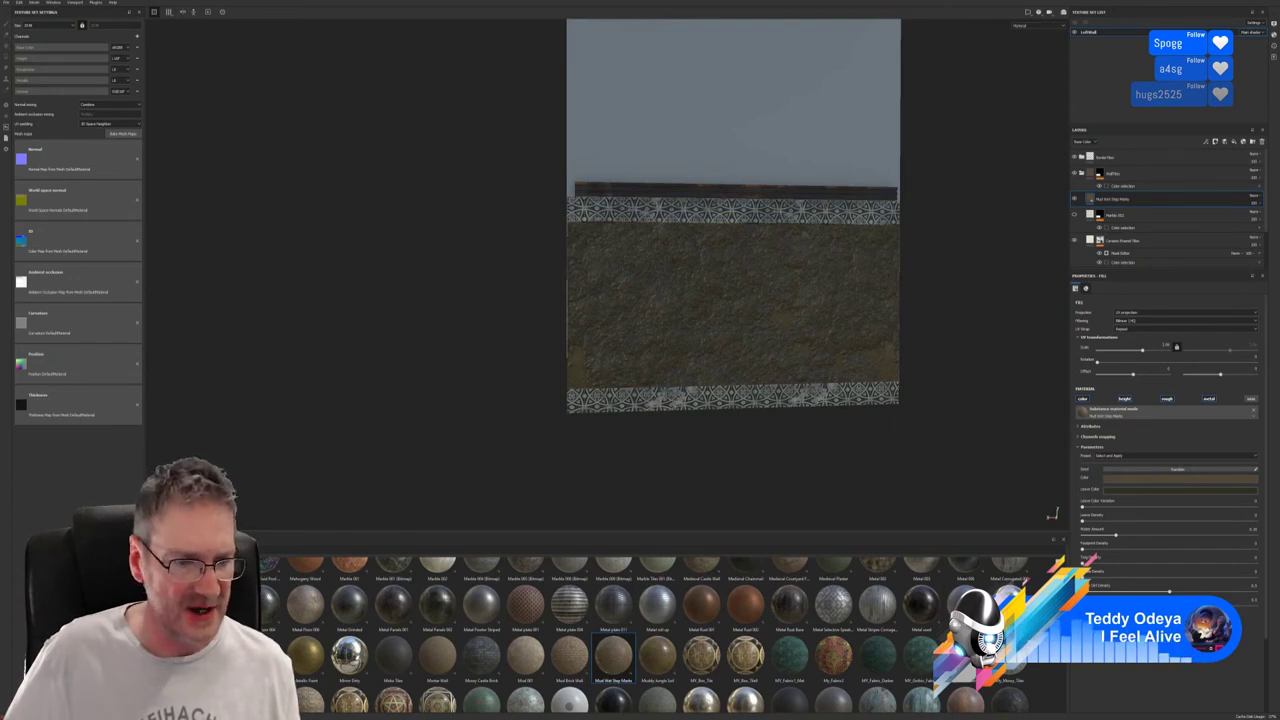
pyautogui.click(200, 600)
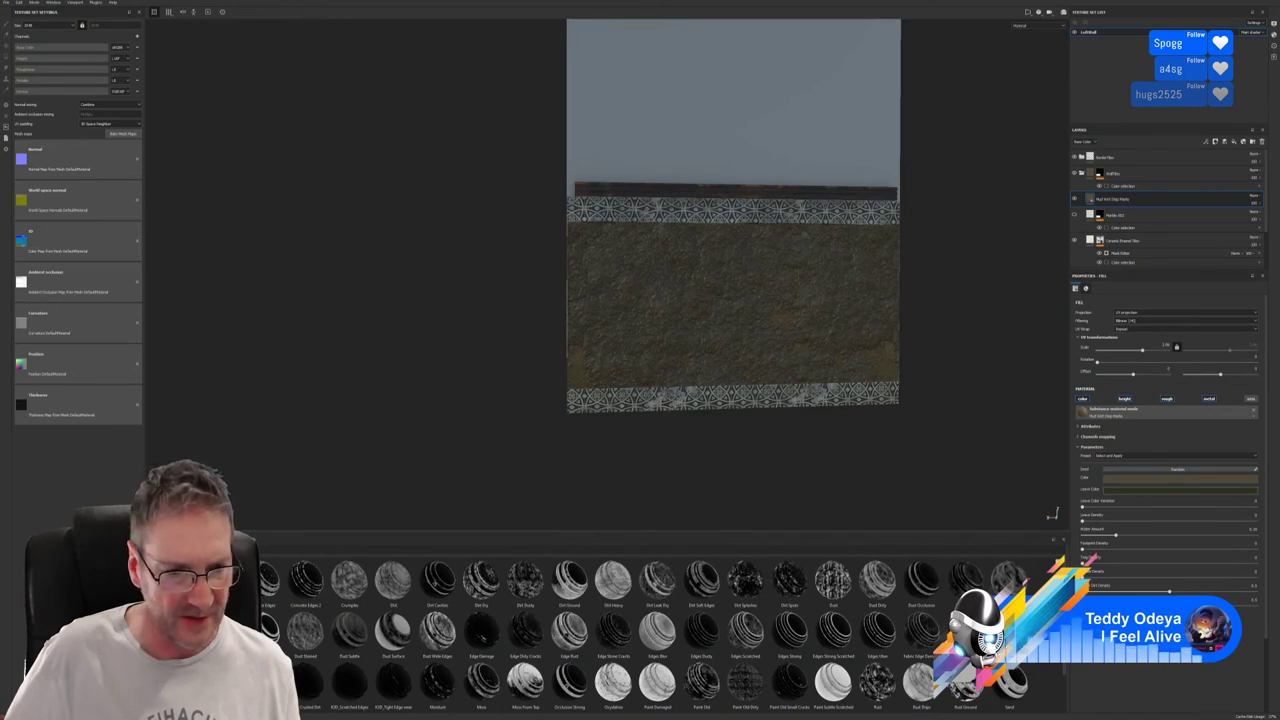
# Apply the Dirt Spots grunge from the Grunges shelf as a mask on the Mud Anti Slip Mortar layer.
pyautogui.scroll(-1, 657, 634)
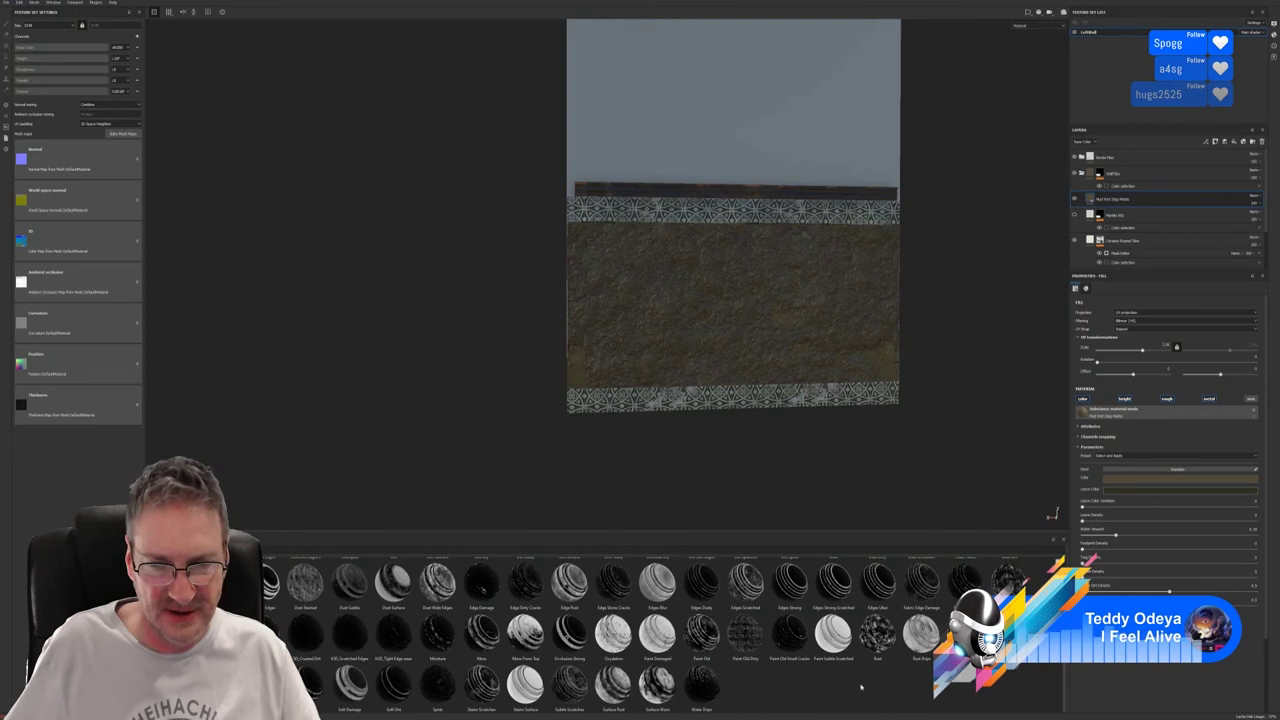
pyautogui.scroll(1, 1005, 679)
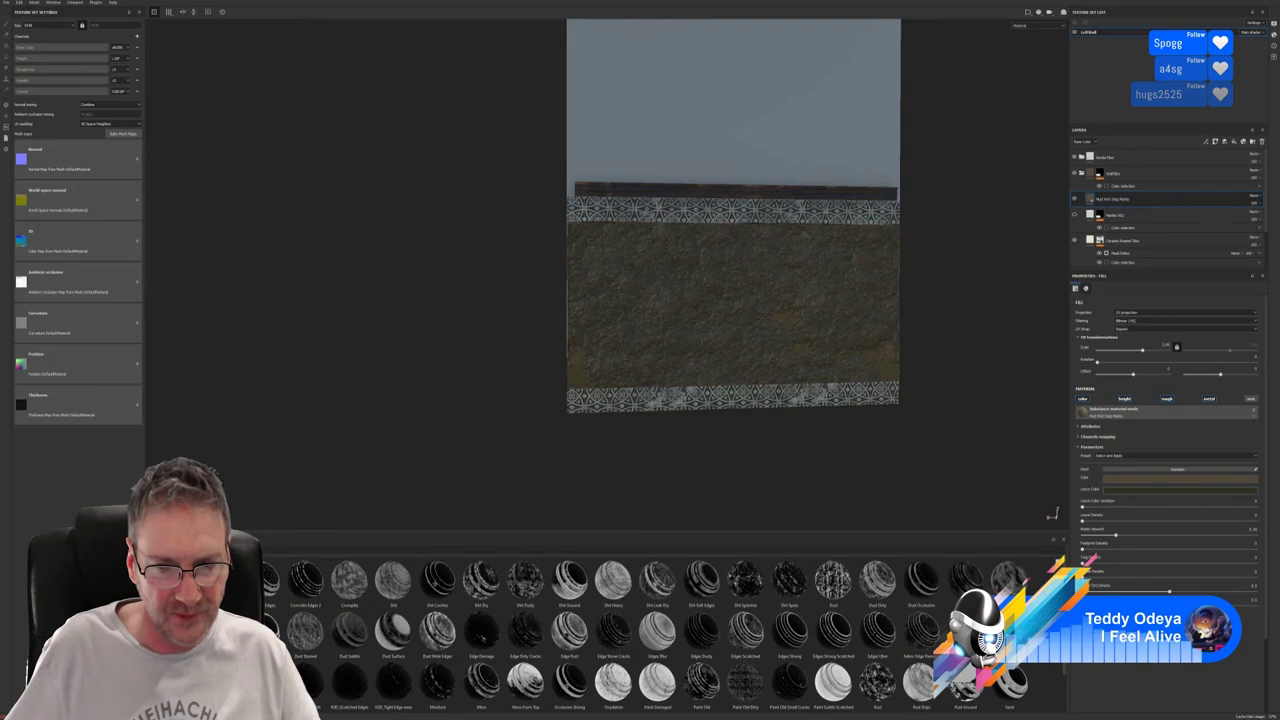
pyautogui.moveTo(789, 580)
pyautogui.mouseDown()
pyautogui.moveTo(1094, 290)
pyautogui.moveTo(1116, 206)
pyautogui.mouseUp()
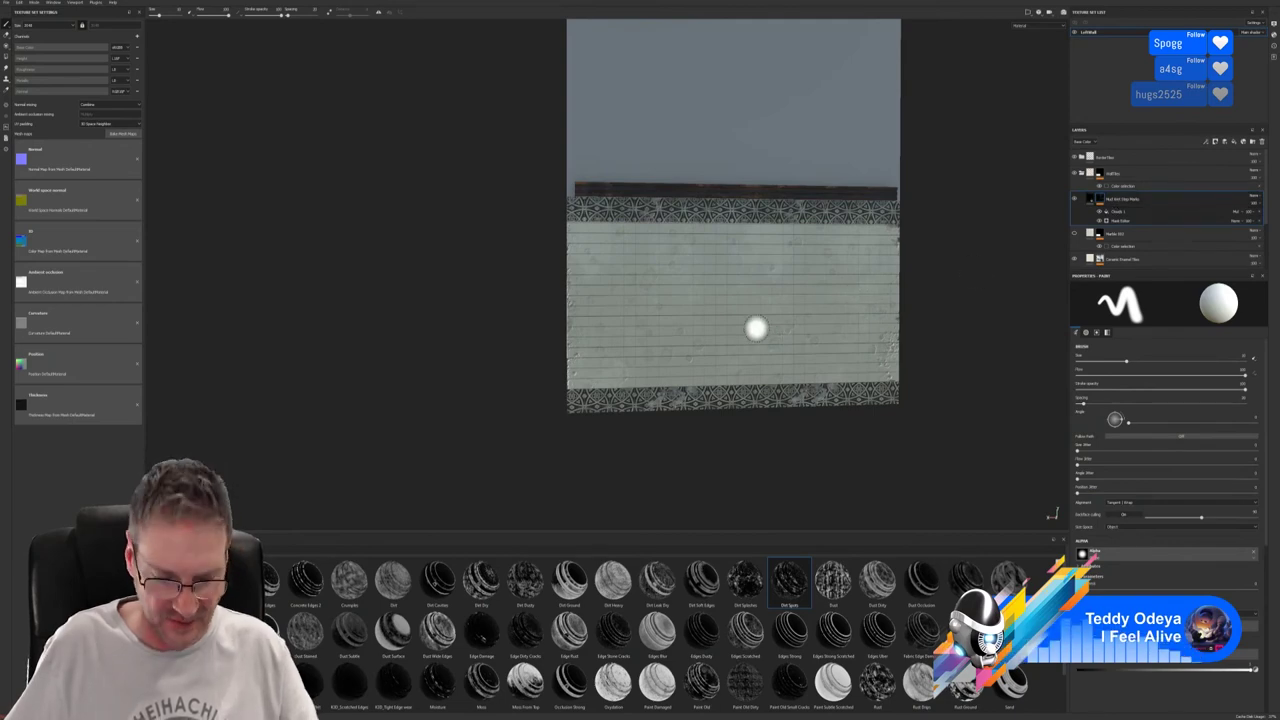
# Adjust the Clouds 1 mask fill's UV scale and lower its histogram position for faint spots.
pyautogui.scroll(2, 754, 329)
pyautogui.scroll(1, 922, 307)
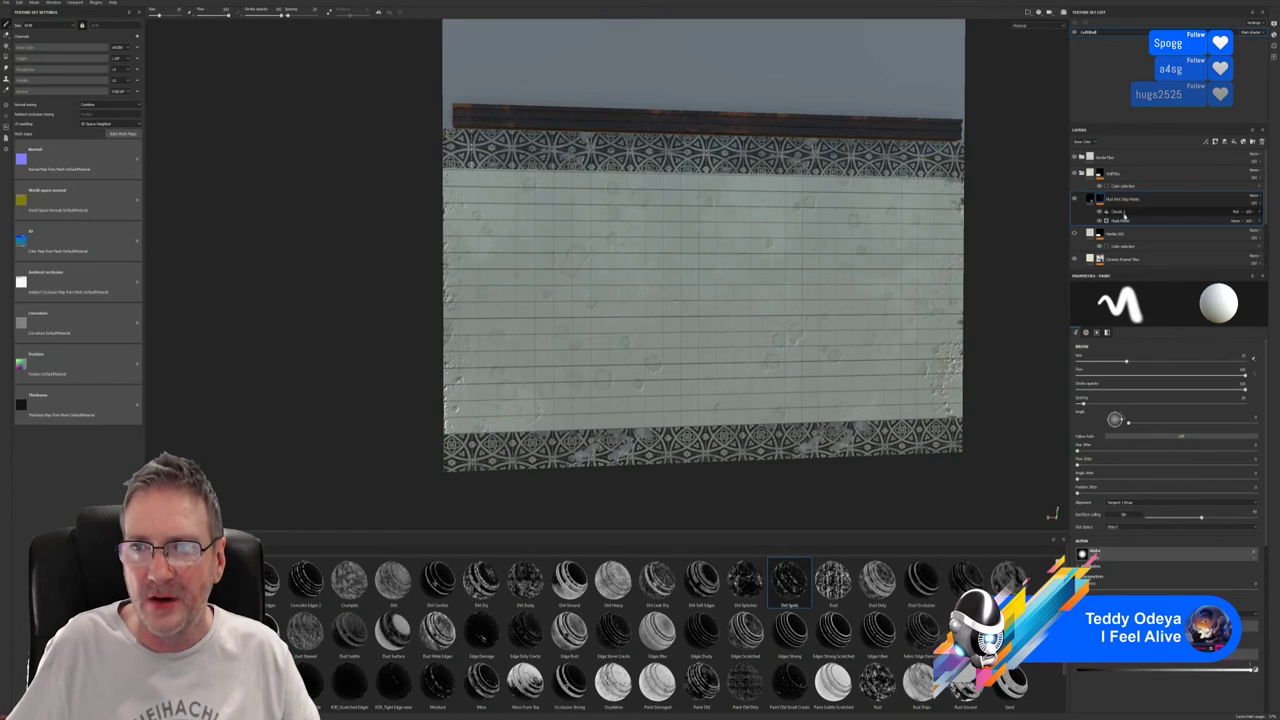
pyautogui.click(1122, 213)
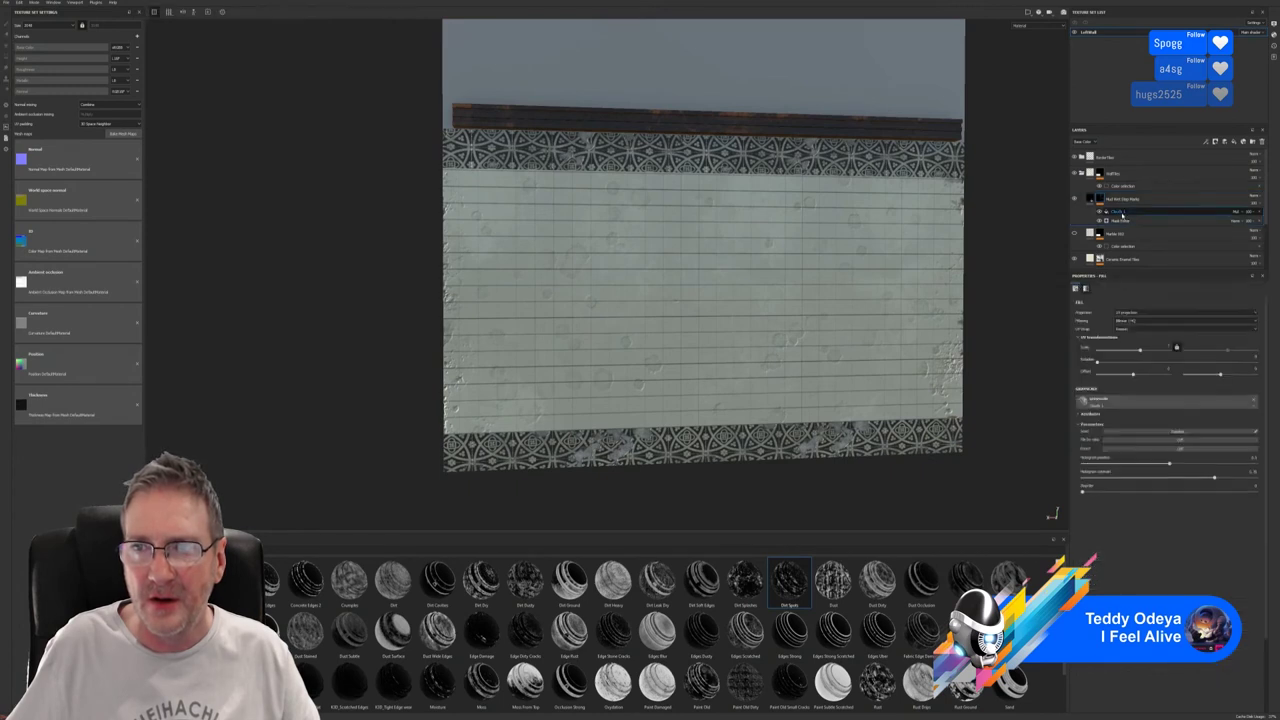
pyautogui.moveTo(1141, 351)
pyautogui.mouseDown()
pyautogui.moveTo(1165, 351)
pyautogui.moveTo(1145, 352)
pyautogui.mouseUp()
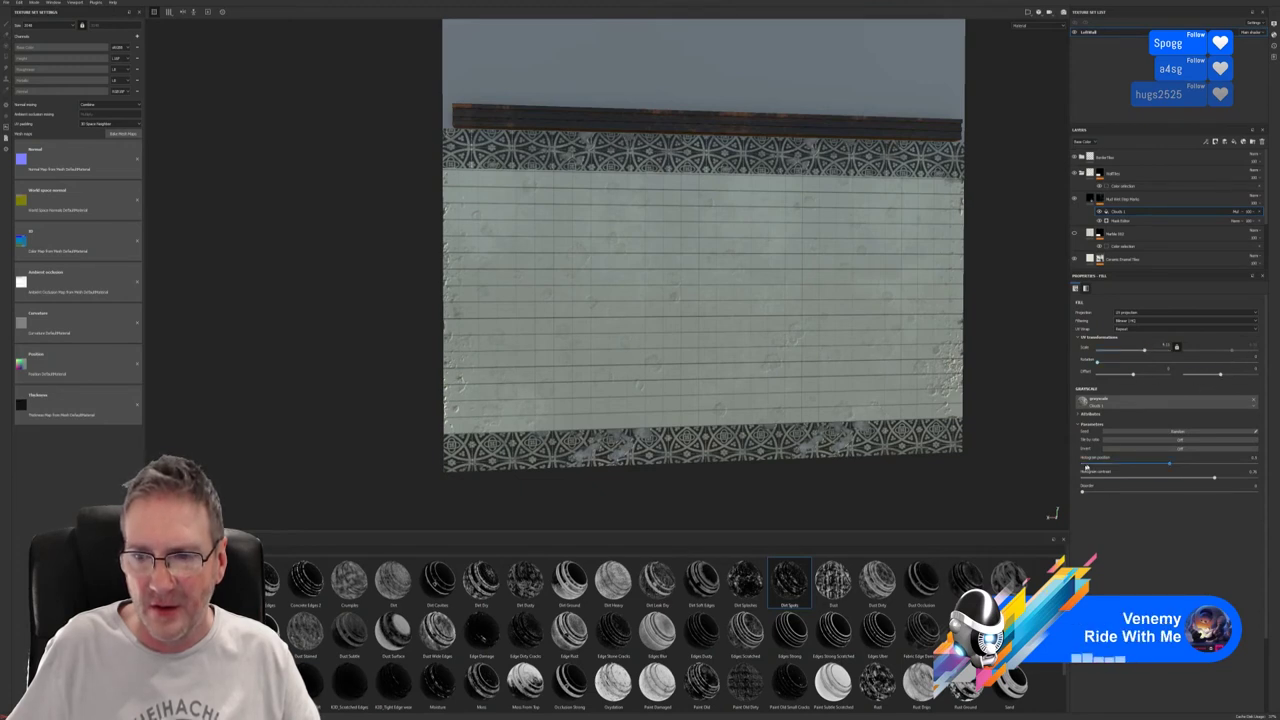
pyautogui.moveTo(1170, 465); pyautogui.dragTo(1129, 465)
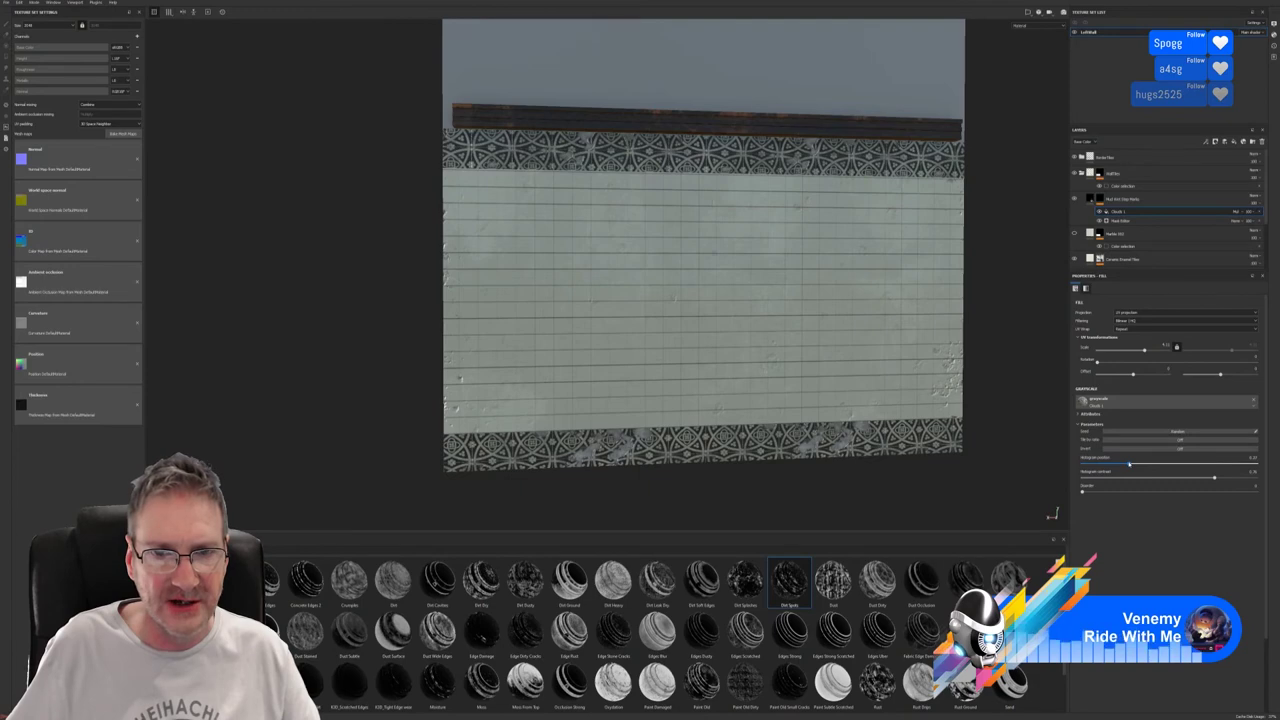
pyautogui.keyDown('alt'); pyautogui.moveTo(734, 346); pyautogui.dragTo(849, 320); pyautogui.keyUp('alt')
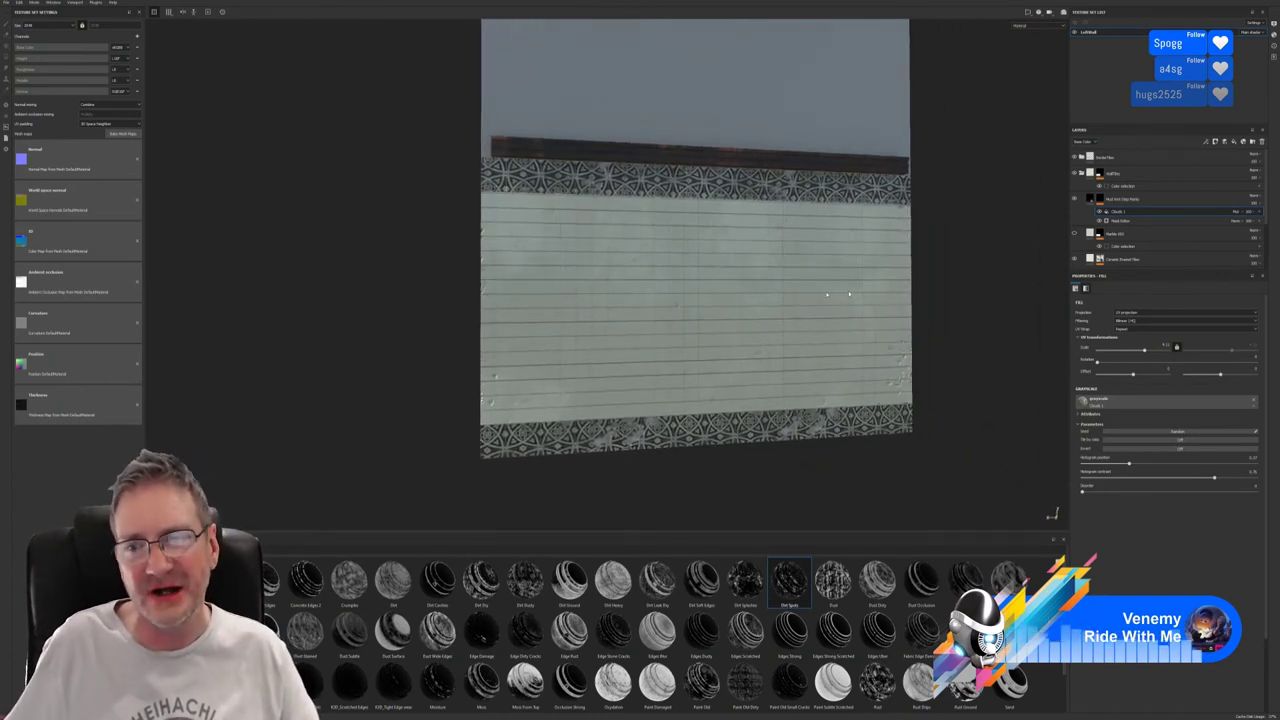
# Raise the dirt generator's balance and contrast, lower texture opacities, set ambient occlusion about 0.31.
pyautogui.click(1117, 220)
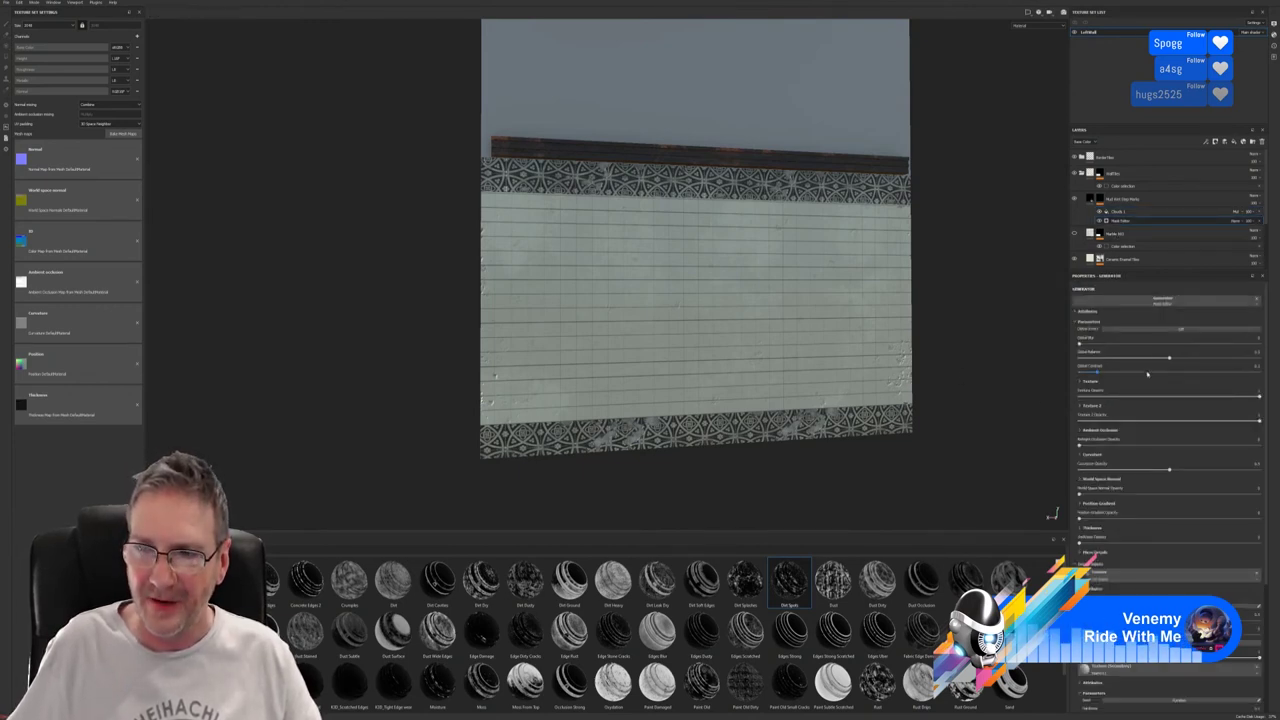
pyautogui.moveTo(1171, 361)
pyautogui.mouseDown()
pyautogui.moveTo(1250, 359)
pyautogui.moveTo(1171, 358)
pyautogui.moveTo(1176, 370)
pyautogui.mouseUp()
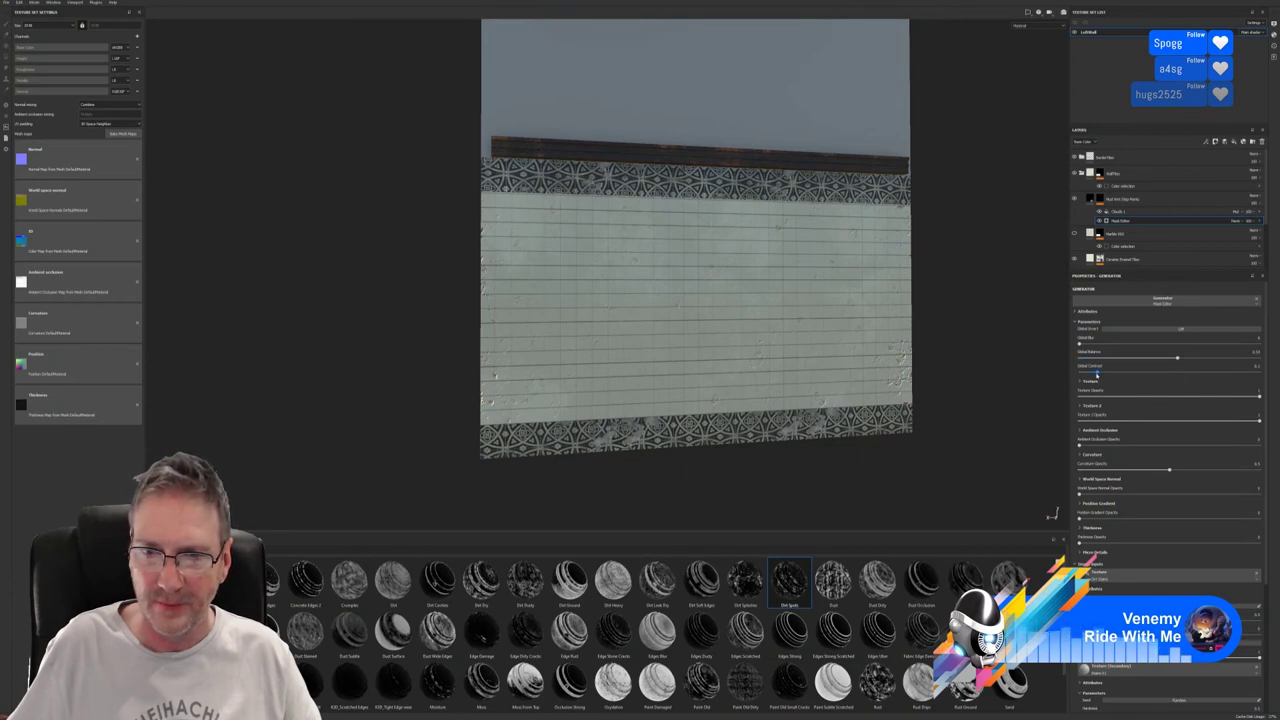
pyautogui.moveTo(1097, 372)
pyautogui.mouseDown()
pyautogui.moveTo(1195, 370)
pyautogui.moveTo(1080, 374)
pyautogui.moveTo(1106, 372)
pyautogui.mouseUp()
pyautogui.moveTo(1259, 397)
pyautogui.mouseDown()
pyautogui.moveTo(1190, 398)
pyautogui.moveTo(1240, 402)
pyautogui.mouseUp()
pyautogui.moveTo(1256, 421)
pyautogui.mouseDown()
pyautogui.moveTo(1158, 424)
pyautogui.moveTo(1270, 430)
pyautogui.mouseUp()
pyautogui.moveTo(1079, 444); pyautogui.dragTo(1134, 445)
pyautogui.moveTo(1170, 469)
pyautogui.mouseDown()
pyautogui.moveTo(1230, 470)
pyautogui.moveTo(1186, 470)
pyautogui.mouseUp()
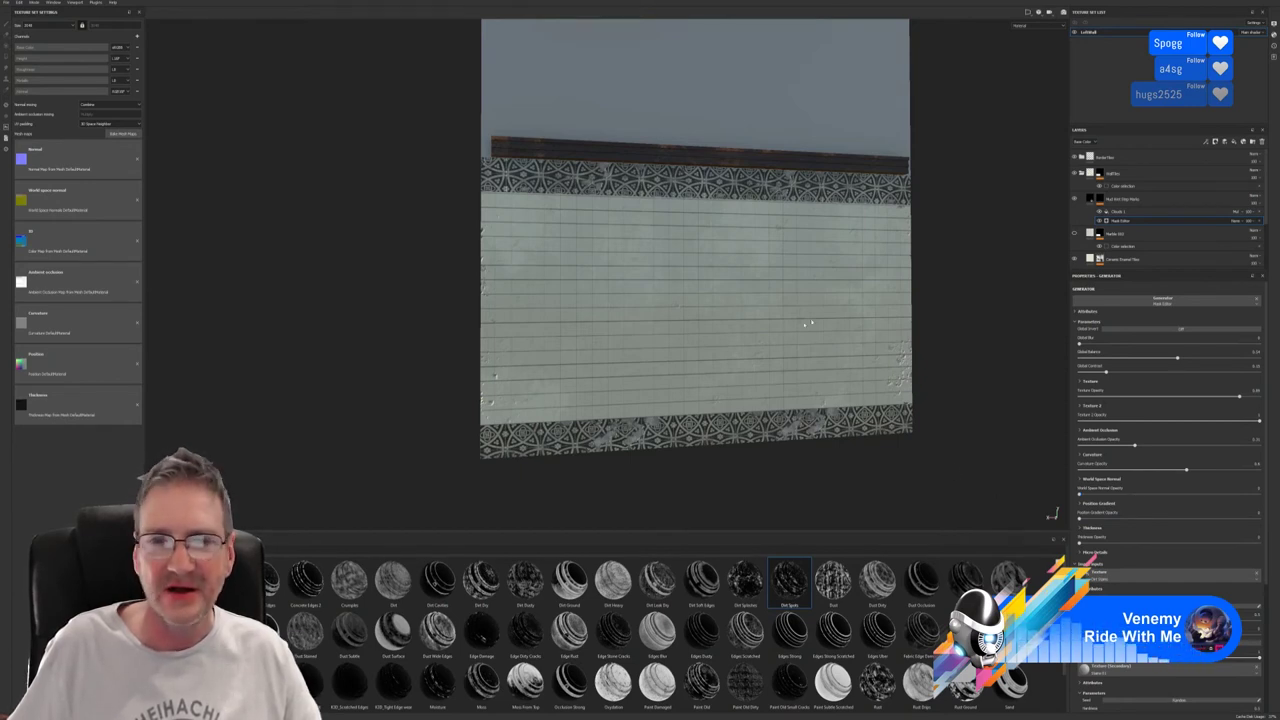
# Inspect the grime up close, then select and collapse the Mud Anti Slip Mortar layer.
pyautogui.moveTo(810, 323)
pyautogui.keyDown('alt'); pyautogui.mouseDown()
pyautogui.moveTo(766, 349)
pyautogui.moveTo(694, 349)
pyautogui.moveTo(694, 323)
pyautogui.moveTo(773, 318)
pyautogui.moveTo(797, 337)
pyautogui.mouseUp(); pyautogui.keyUp('alt')
pyautogui.keyDown('alt'); pyautogui.moveTo(797, 337); pyautogui.dragTo(760, 369, button='right'); pyautogui.keyUp('alt')
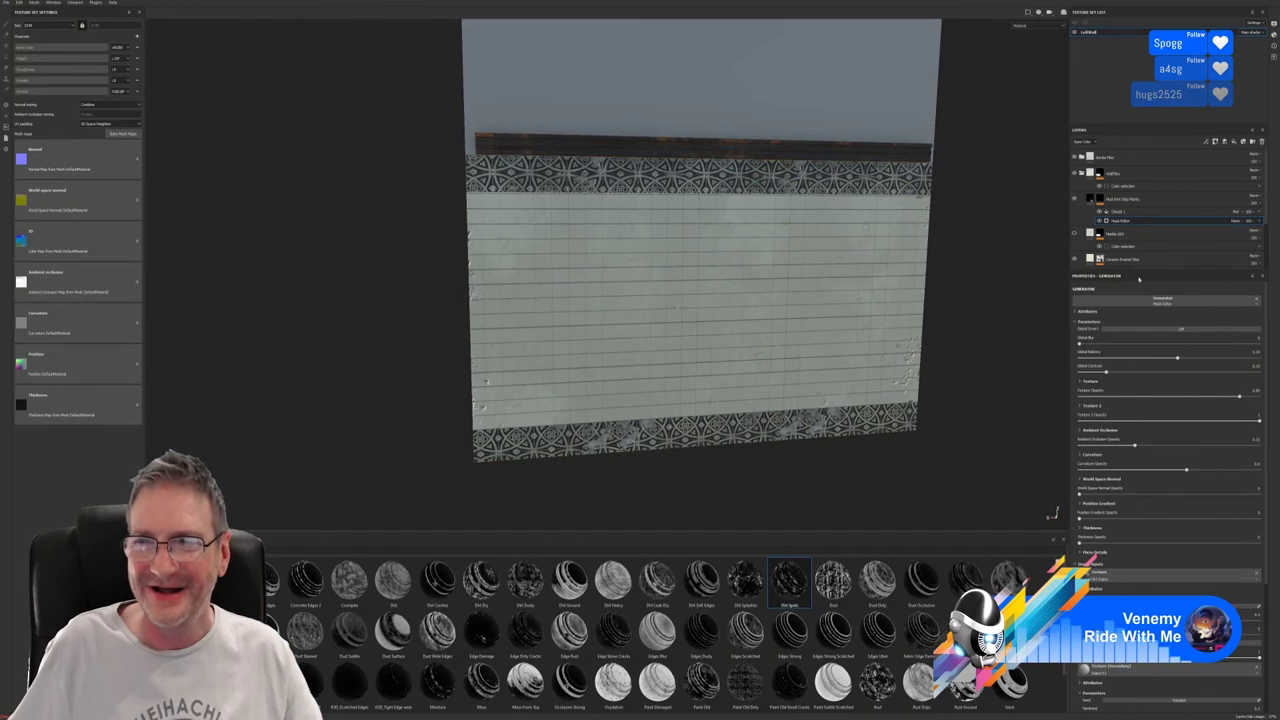
pyautogui.click(1122, 200)
pyautogui.click(1090, 199)
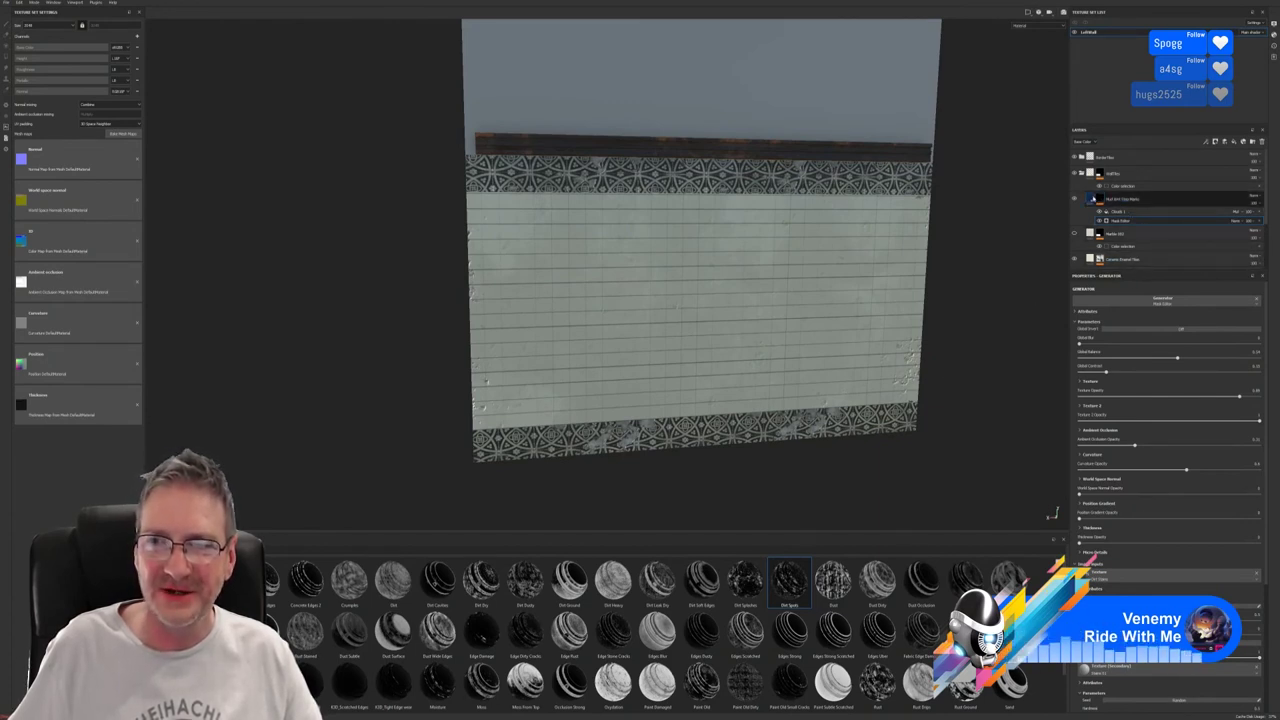
# Duplicate the Mud Anti Slip Mortar layer and toggle the height channel on the copy.
pyautogui.rightClick(1092, 199)
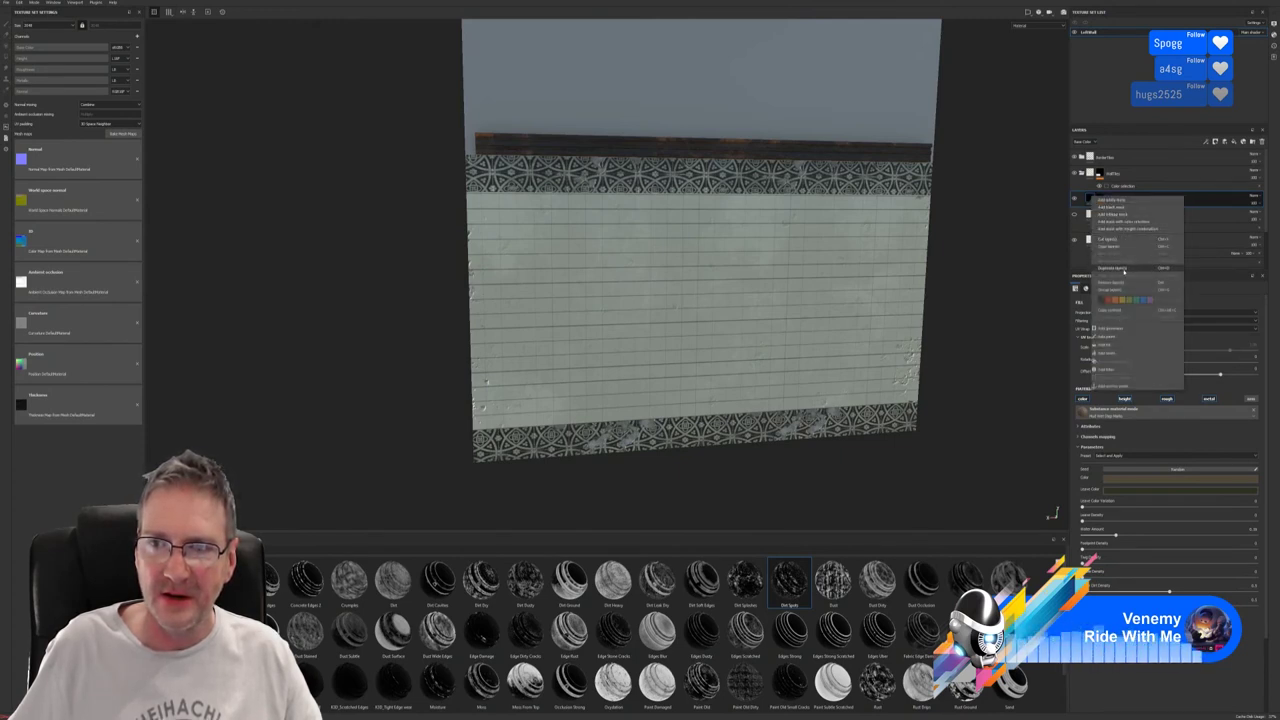
pyautogui.click(1125, 268)
pyautogui.press('Return')
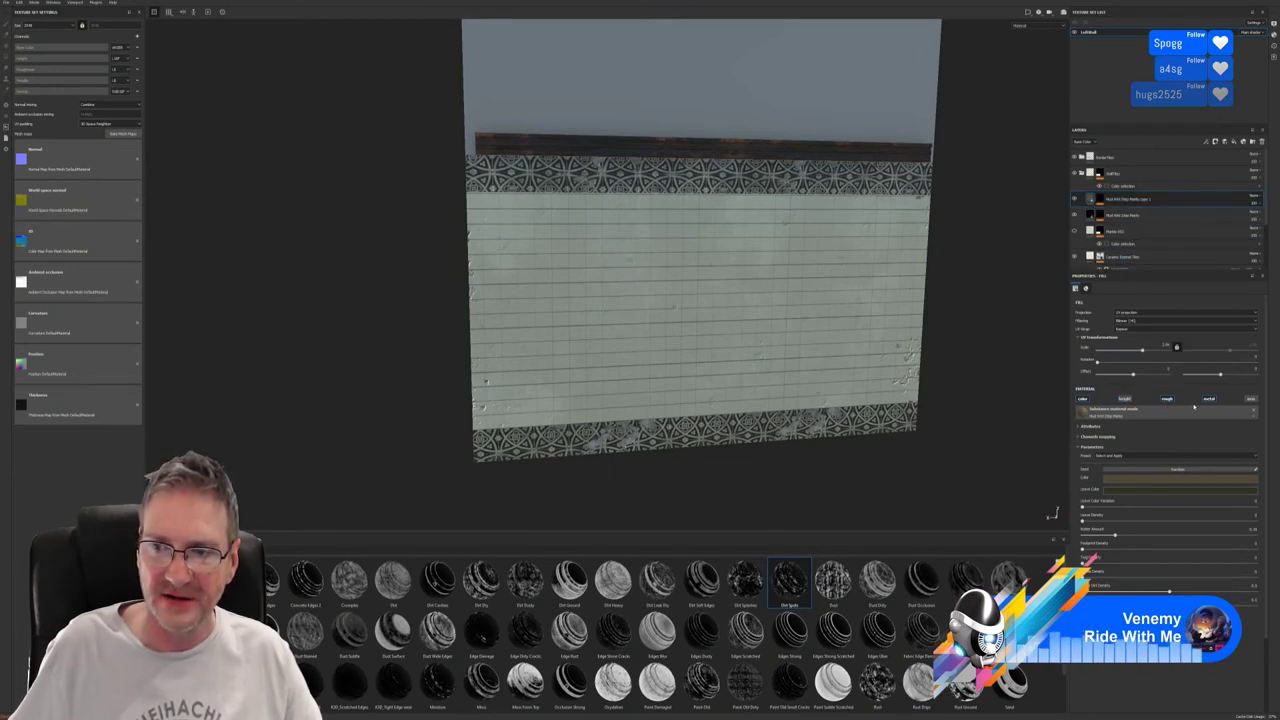
pyautogui.click(1125, 399)
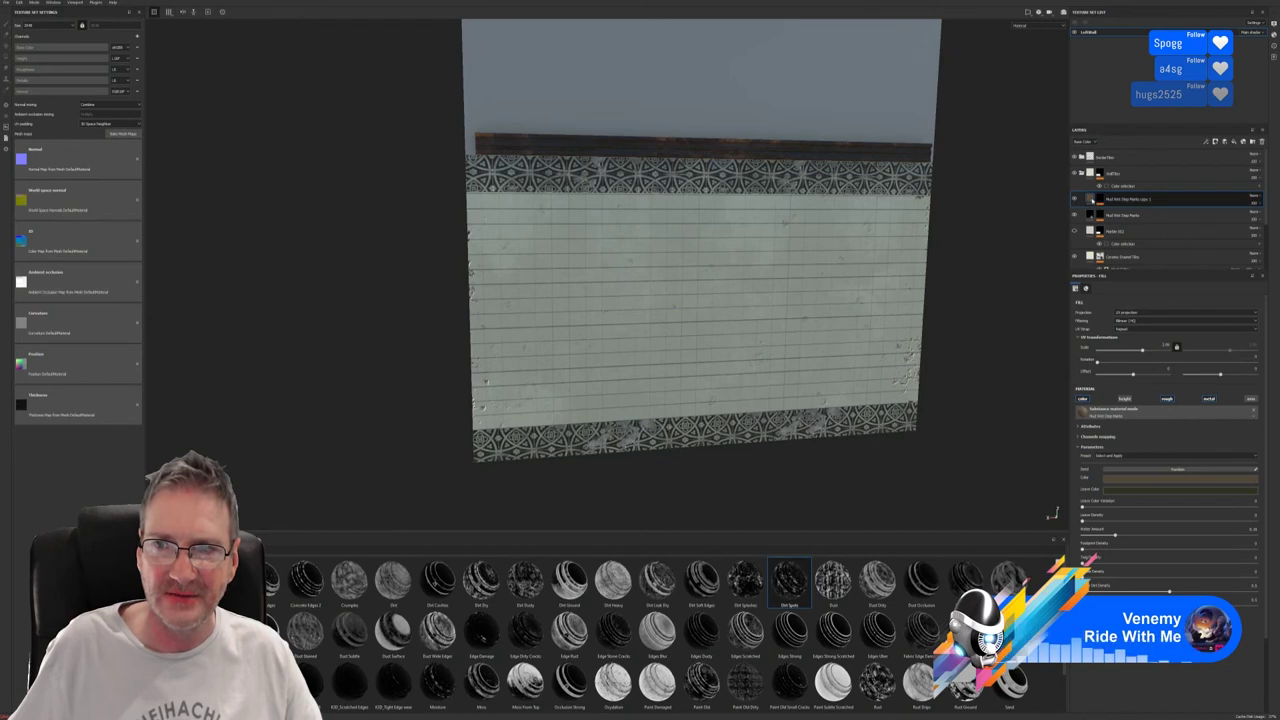
# Delete the Clouds 1 fill and the Mask Editor effect from the copied layer's mask.
pyautogui.click(1103, 201)
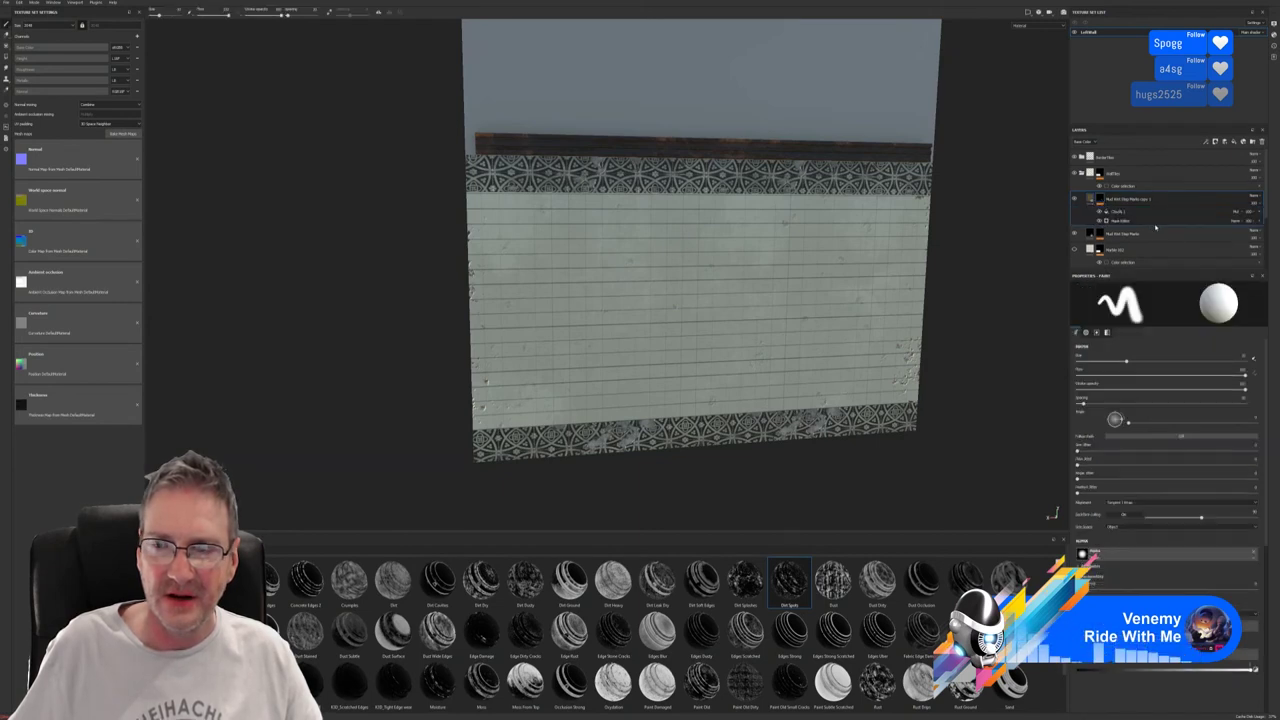
pyautogui.click(1132, 213)
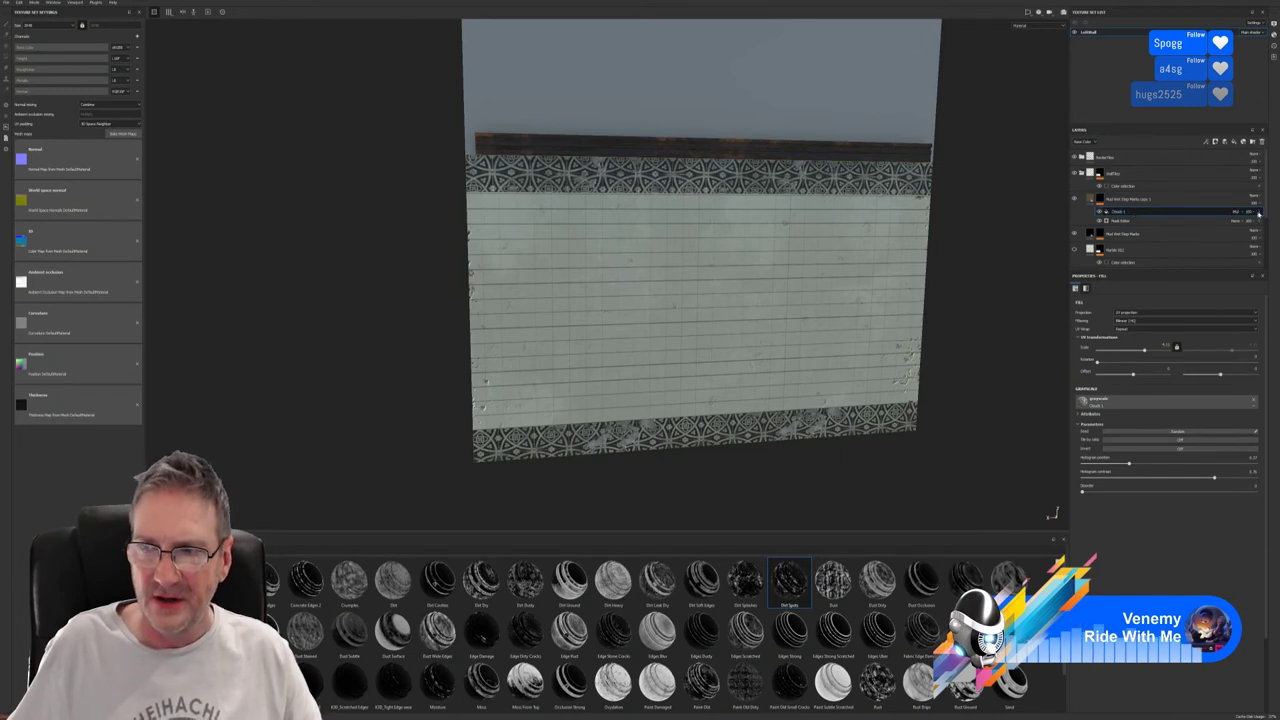
pyautogui.press('Delete')
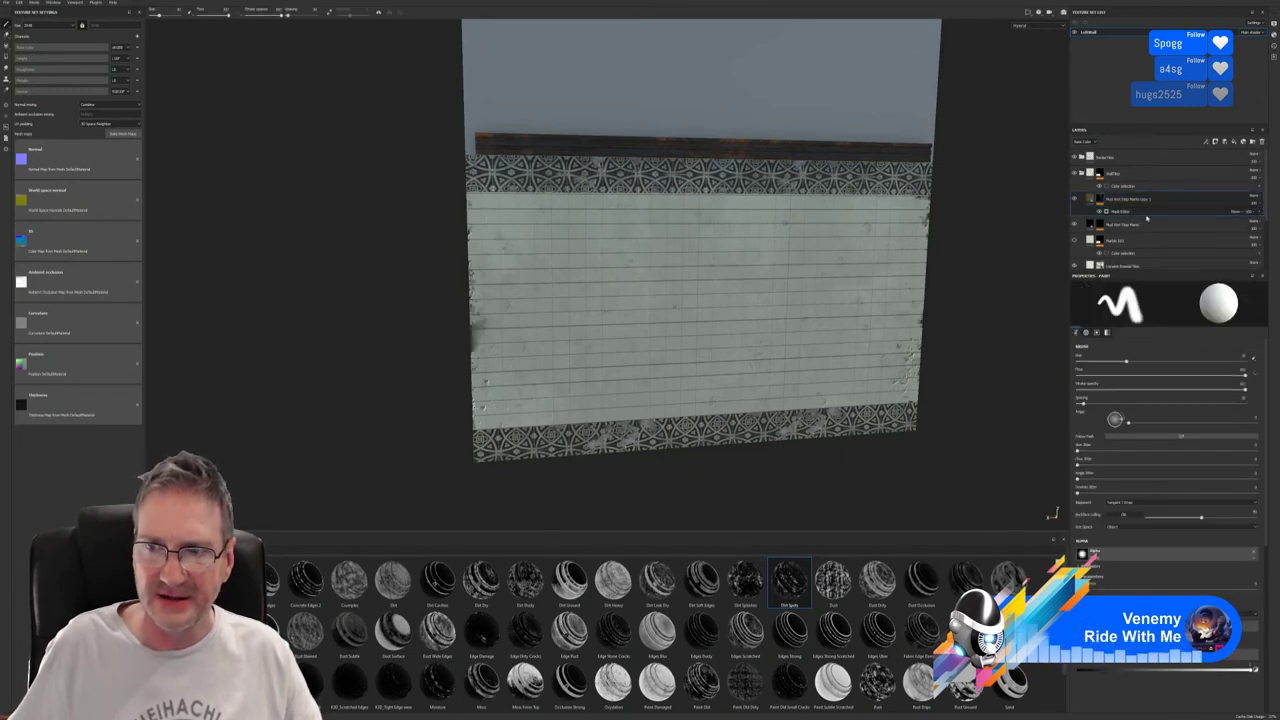
pyautogui.click(1134, 212)
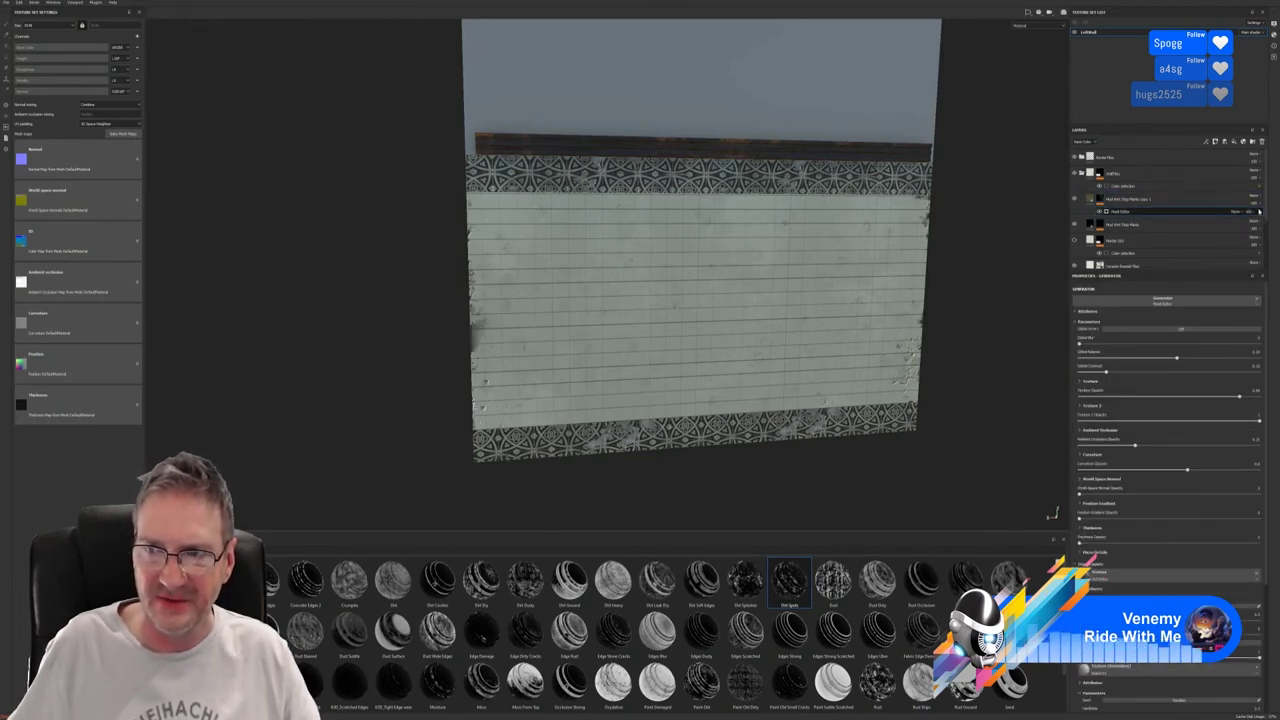
pyautogui.press('Delete')
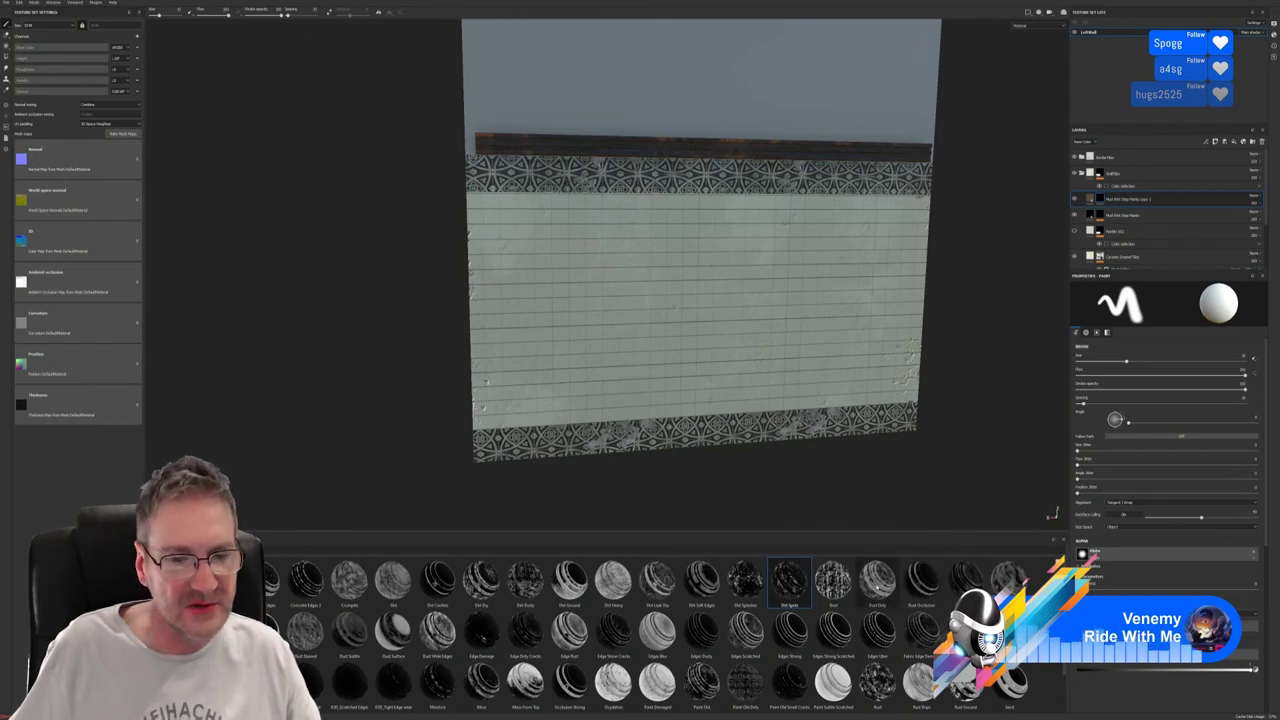
pyautogui.moveTo(877, 585)
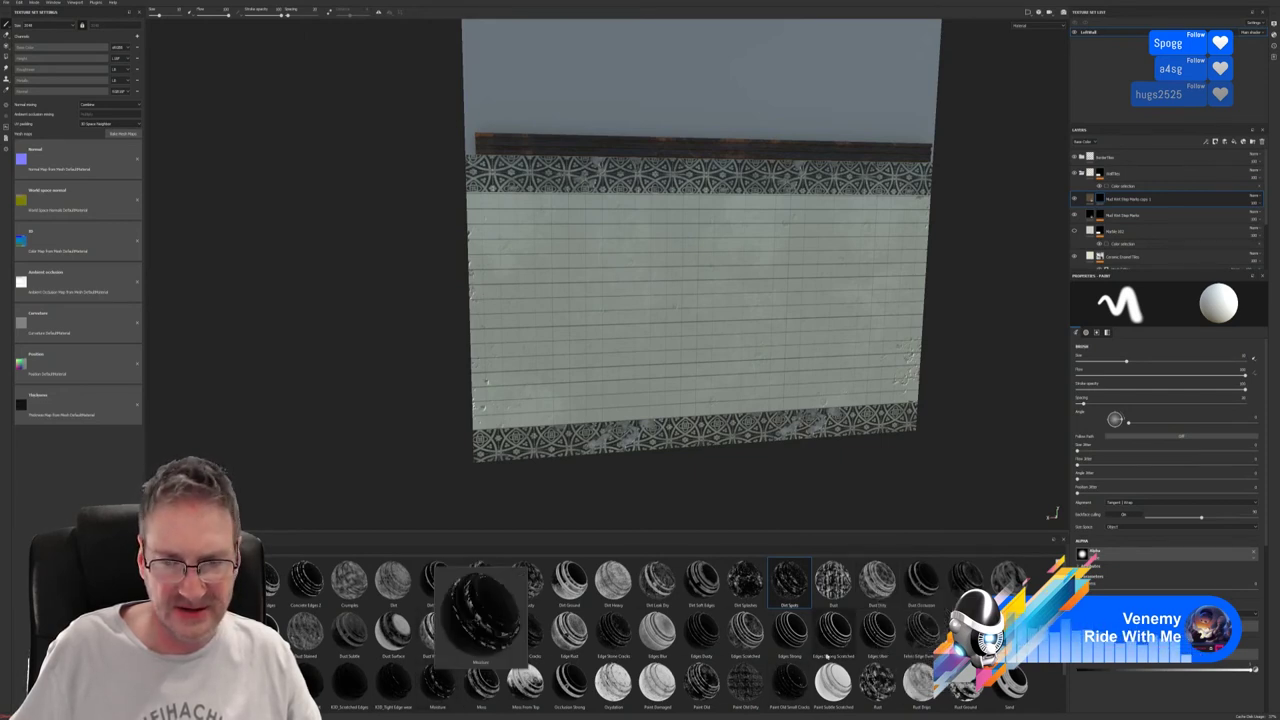
# Apply the dirt mask generator to the copied mud layer and lower its global balance.
pyautogui.moveTo(877, 580); pyautogui.dragTo(1140, 200)
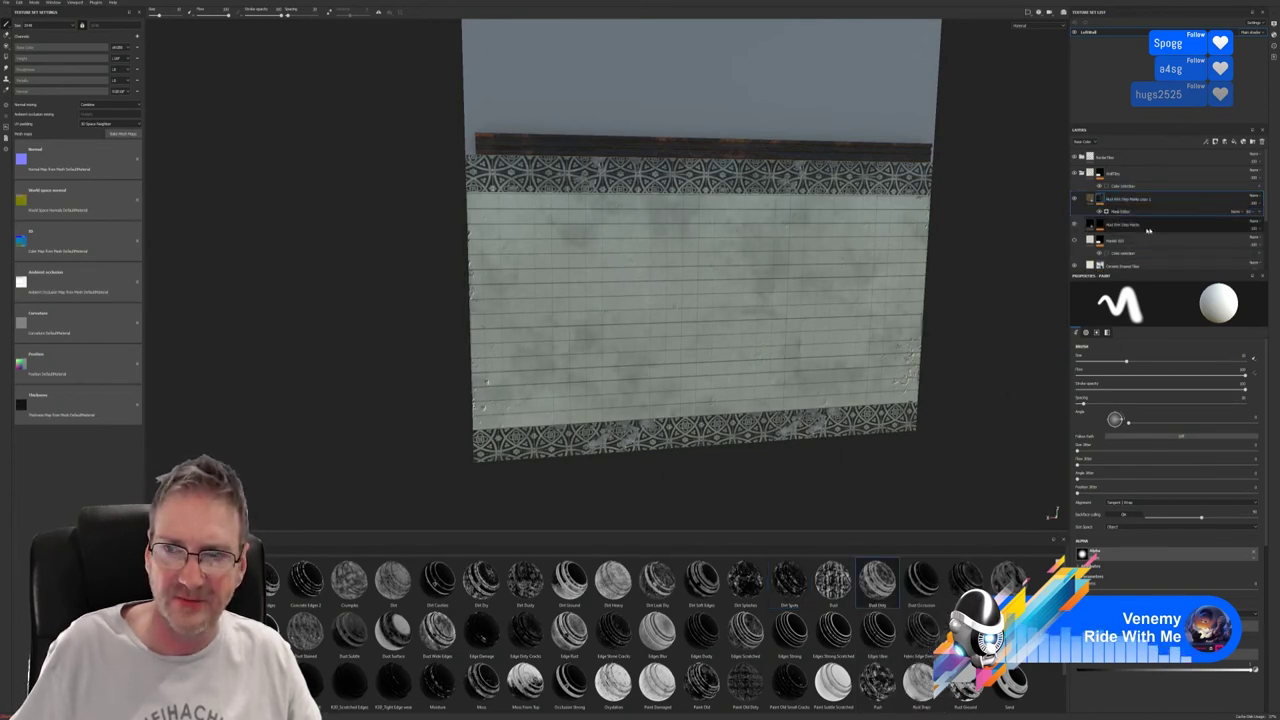
pyautogui.click(1120, 211)
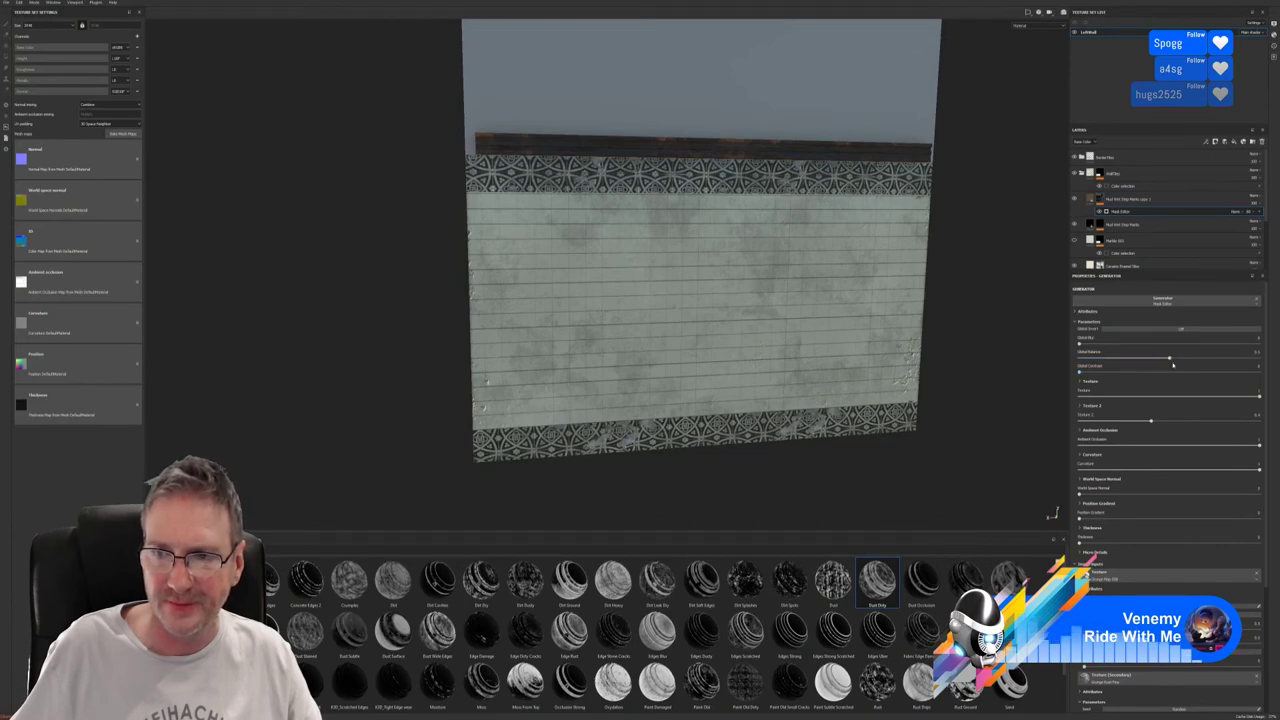
pyautogui.moveTo(1173, 360)
pyautogui.mouseDown()
pyautogui.moveTo(1255, 357)
pyautogui.moveTo(1110, 357)
pyautogui.moveTo(1146, 372)
pyautogui.moveTo(1157, 360)
pyautogui.mouseUp()
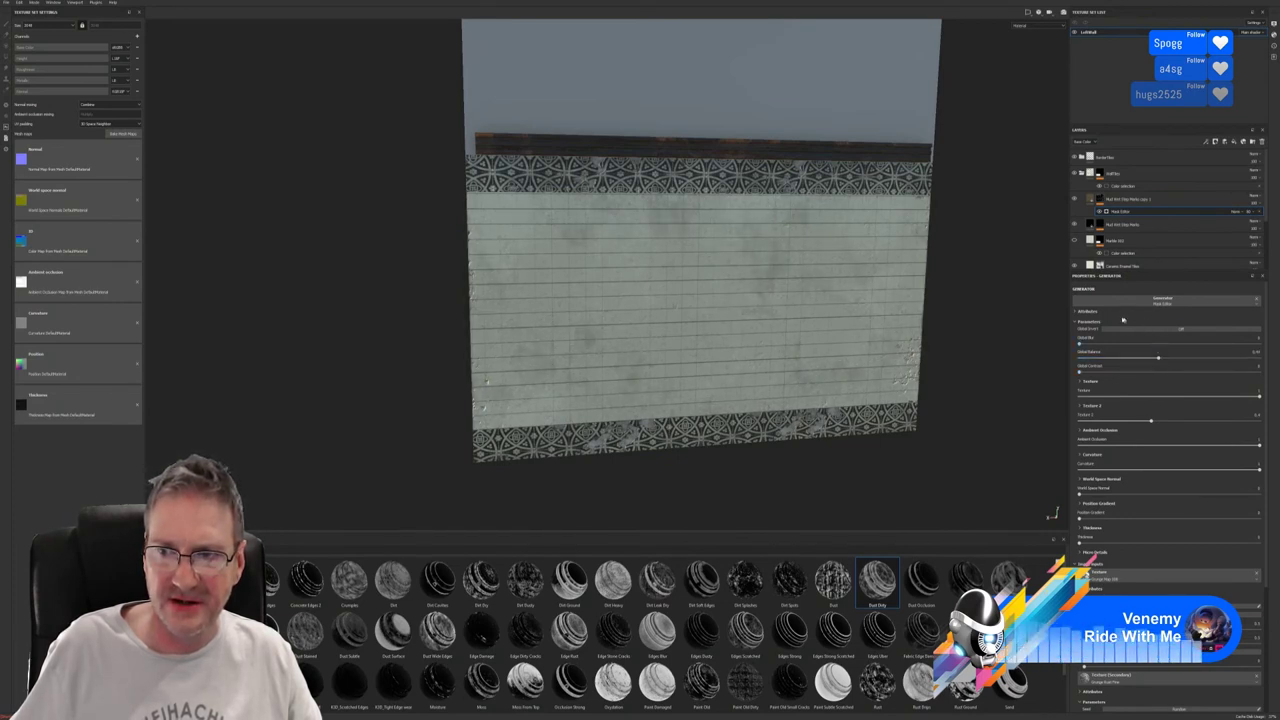
pyautogui.click(1181, 331)
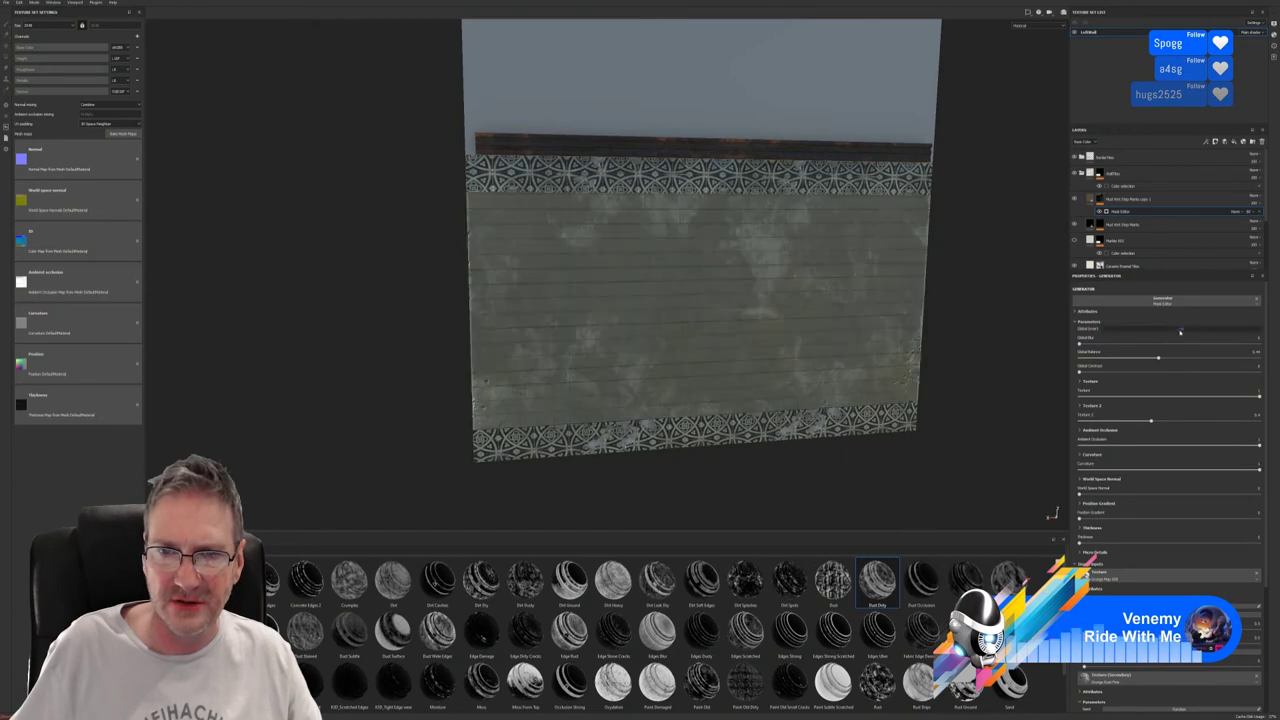
pyautogui.click(1181, 331)
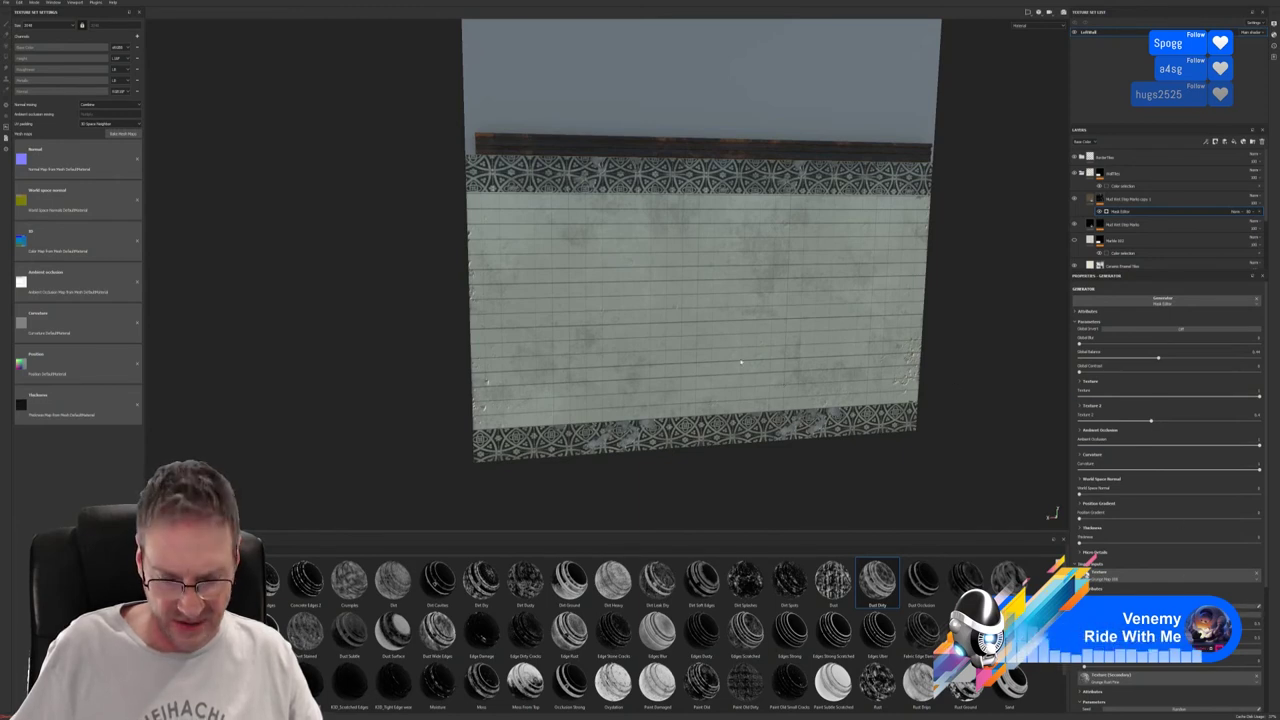
pyautogui.keyDown('alt'); pyautogui.moveTo(752, 355); pyautogui.dragTo(840, 345); pyautogui.keyUp('alt')
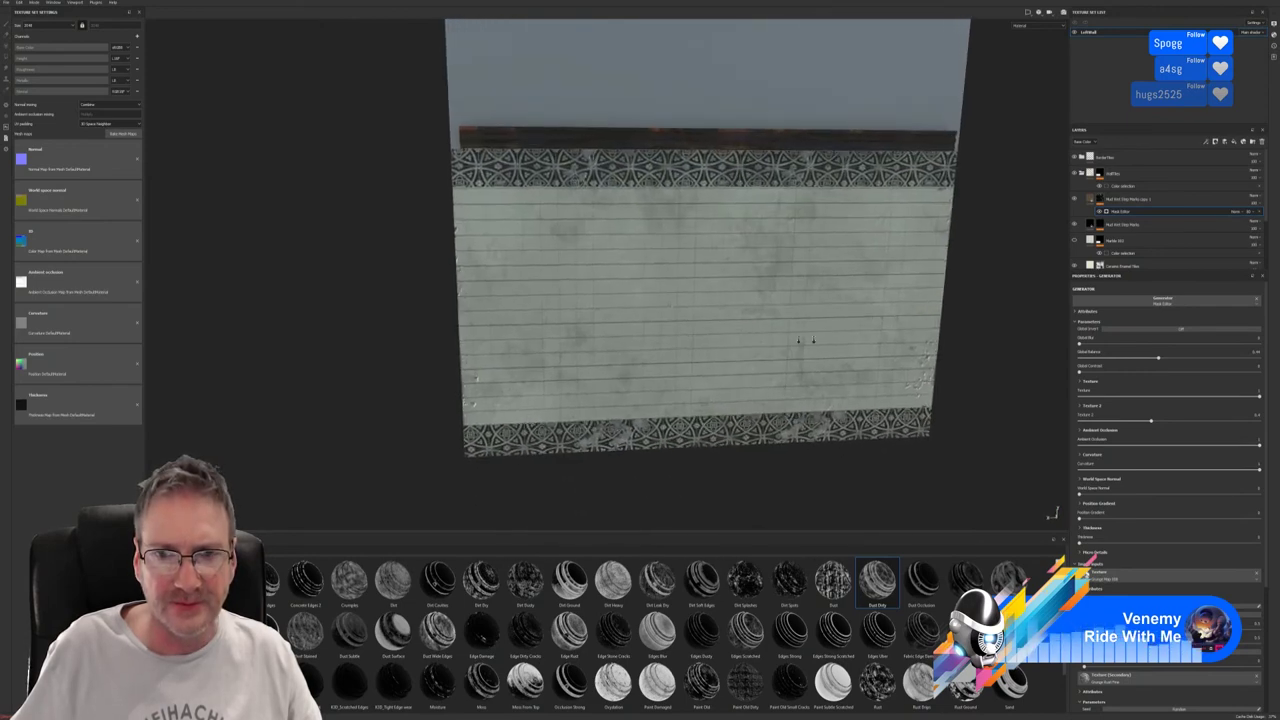
pyautogui.scroll(-10, 950, 339)
pyautogui.scroll(5, 1023, 274)
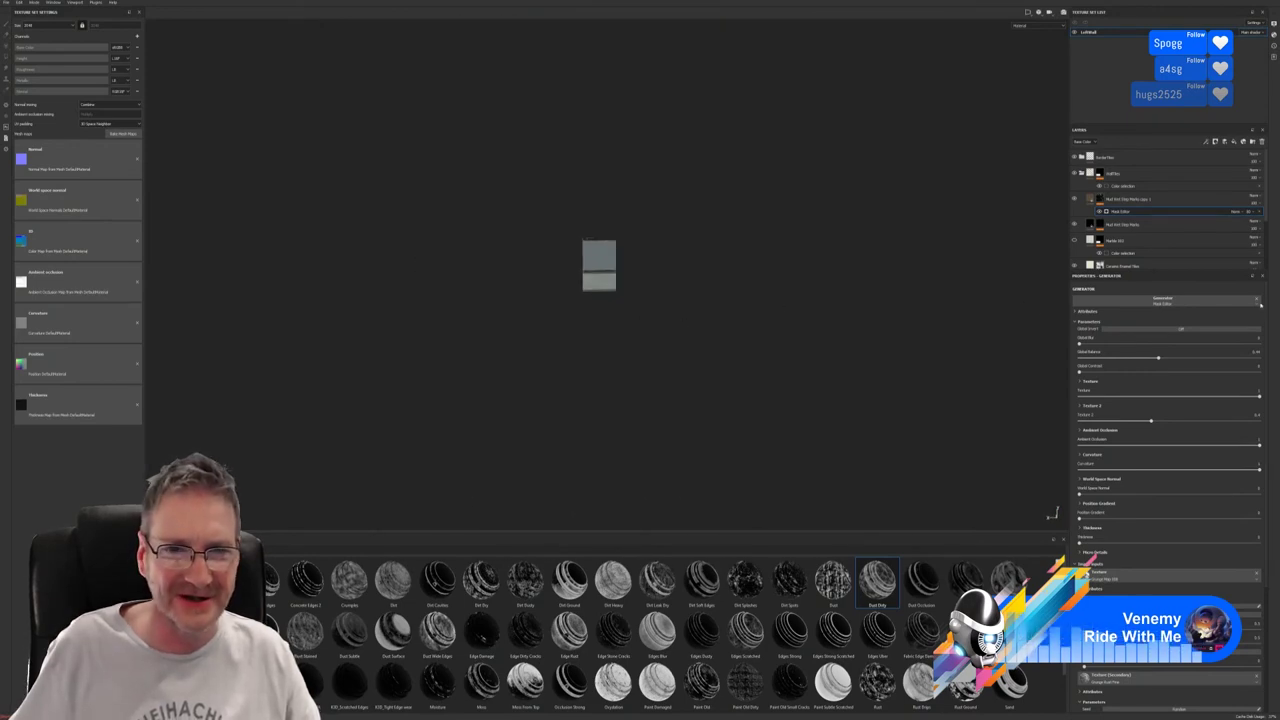
pyautogui.scroll(8, 1023, 274)
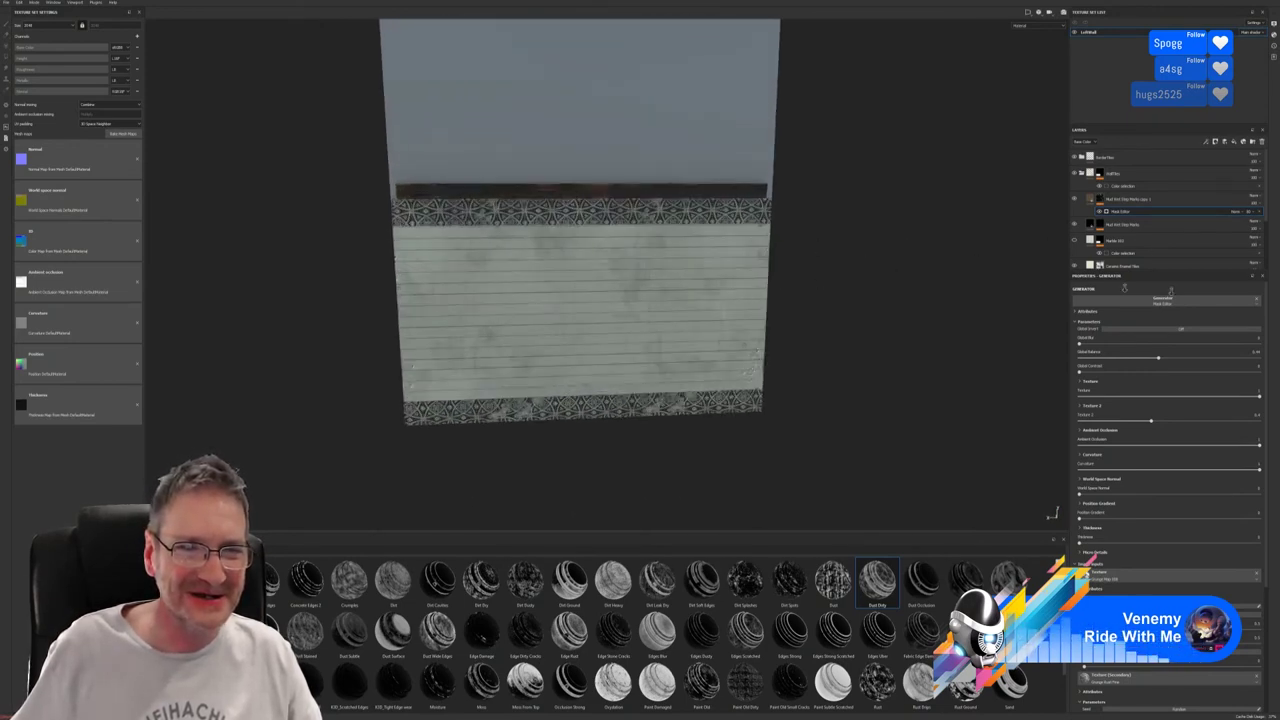
pyautogui.keyDown('alt'); pyautogui.moveTo(700, 290); pyautogui.dragTo(764, 318); pyautogui.keyUp('alt')
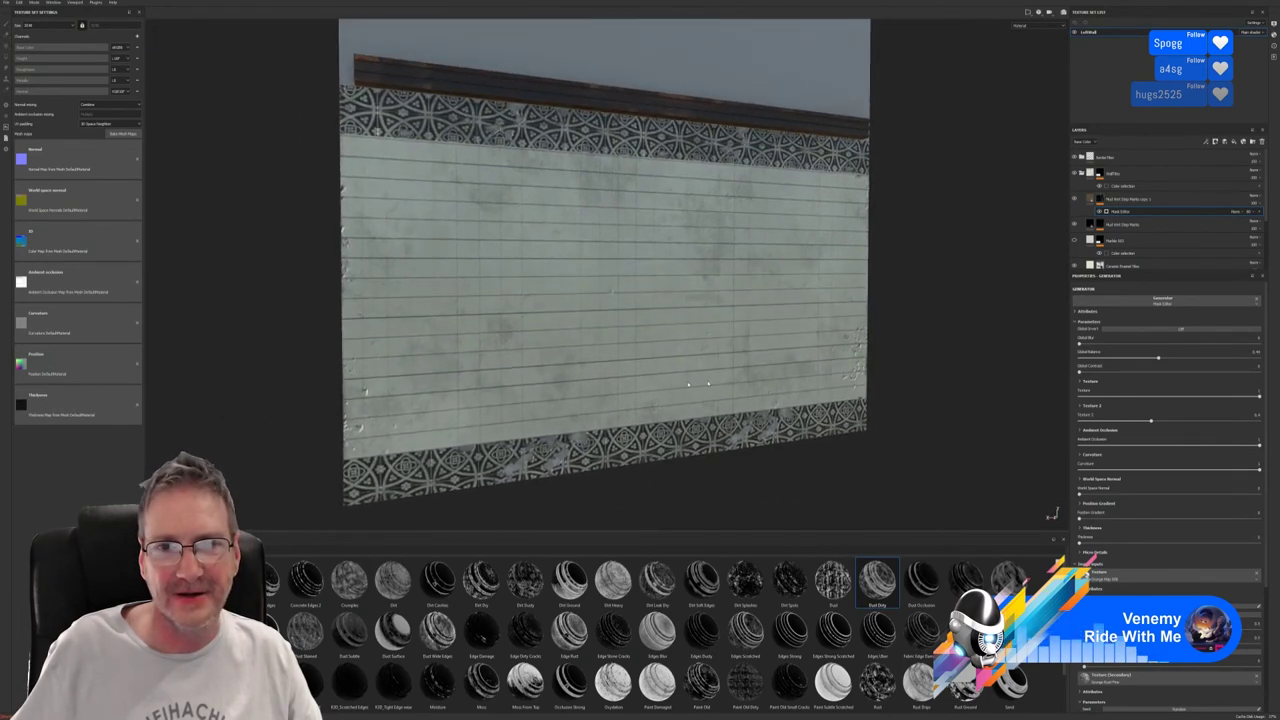
# Strengthen the grime, set Texture 2 to 0.19 and reduce ambient occlusion influence.
pyautogui.moveTo(1158, 358)
pyautogui.mouseDown()
pyautogui.moveTo(1183, 358)
pyautogui.moveTo(1150, 358)
pyautogui.moveTo(1163, 358)
pyautogui.mouseUp()
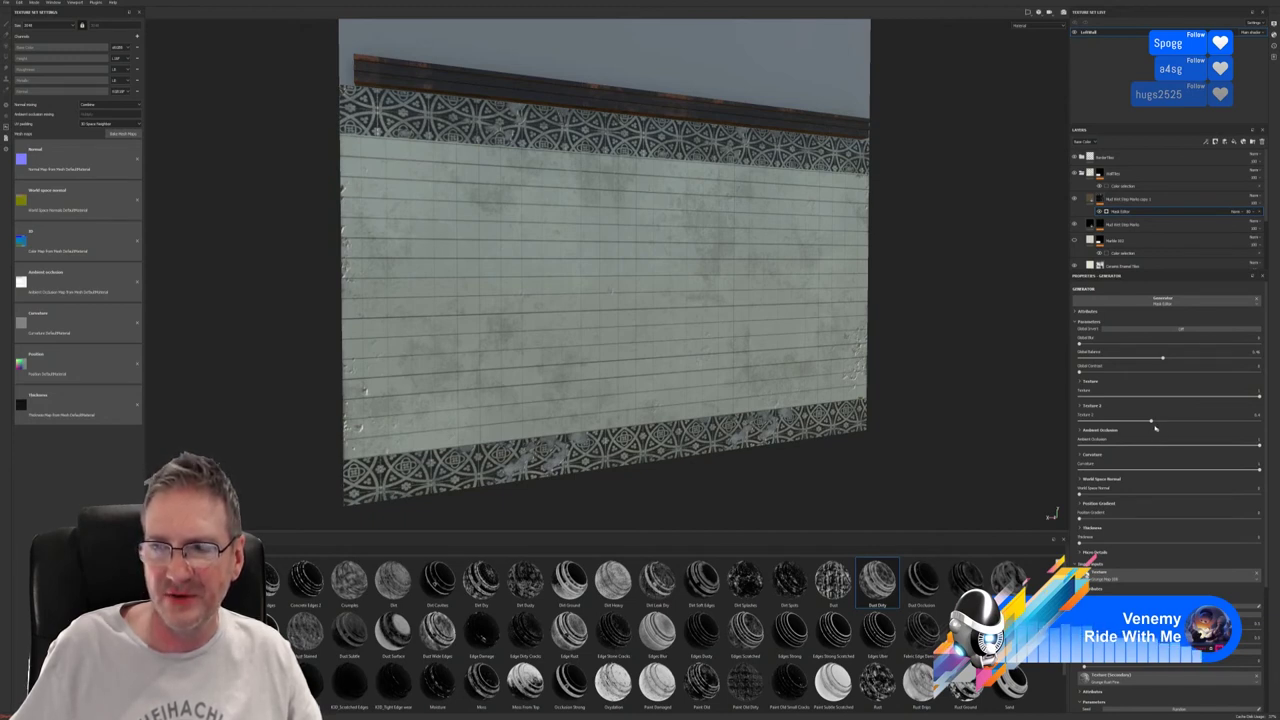
pyautogui.moveTo(1155, 428)
pyautogui.mouseDown()
pyautogui.moveTo(1250, 422)
pyautogui.moveTo(1108, 425)
pyautogui.moveTo(1146, 416)
pyautogui.mouseUp()
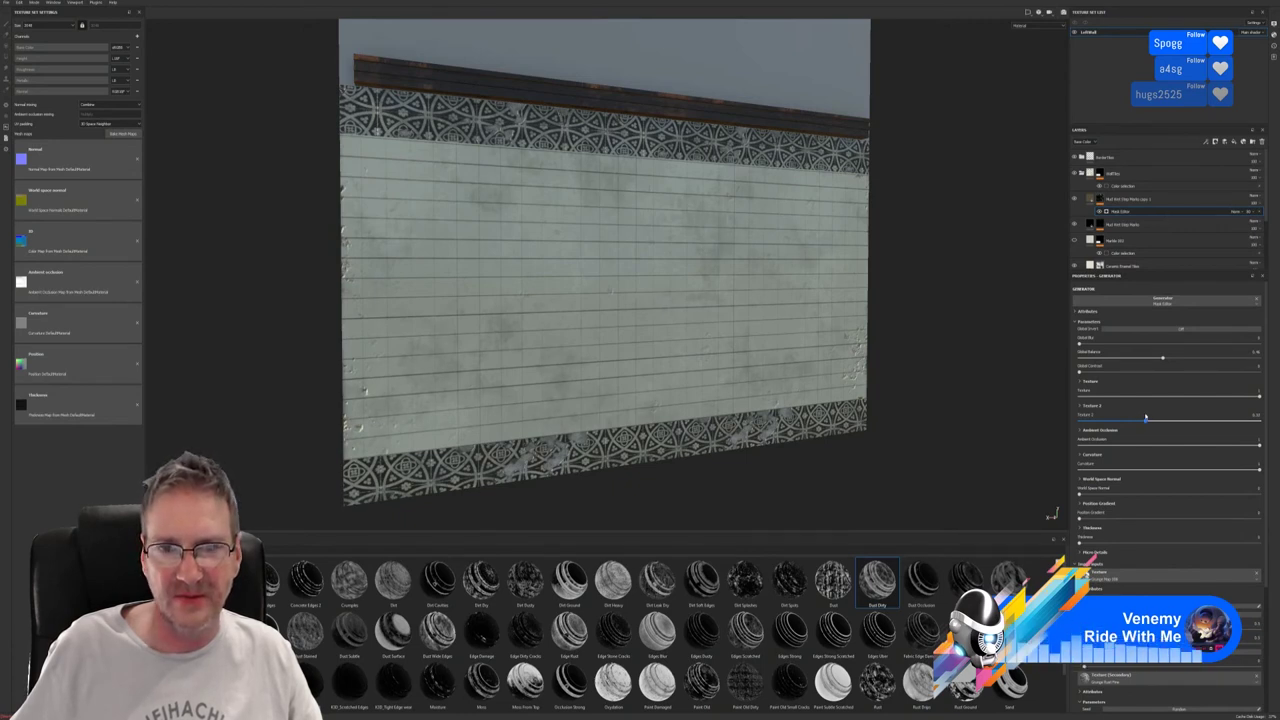
pyautogui.moveTo(1146, 416); pyautogui.dragTo(1147, 417)
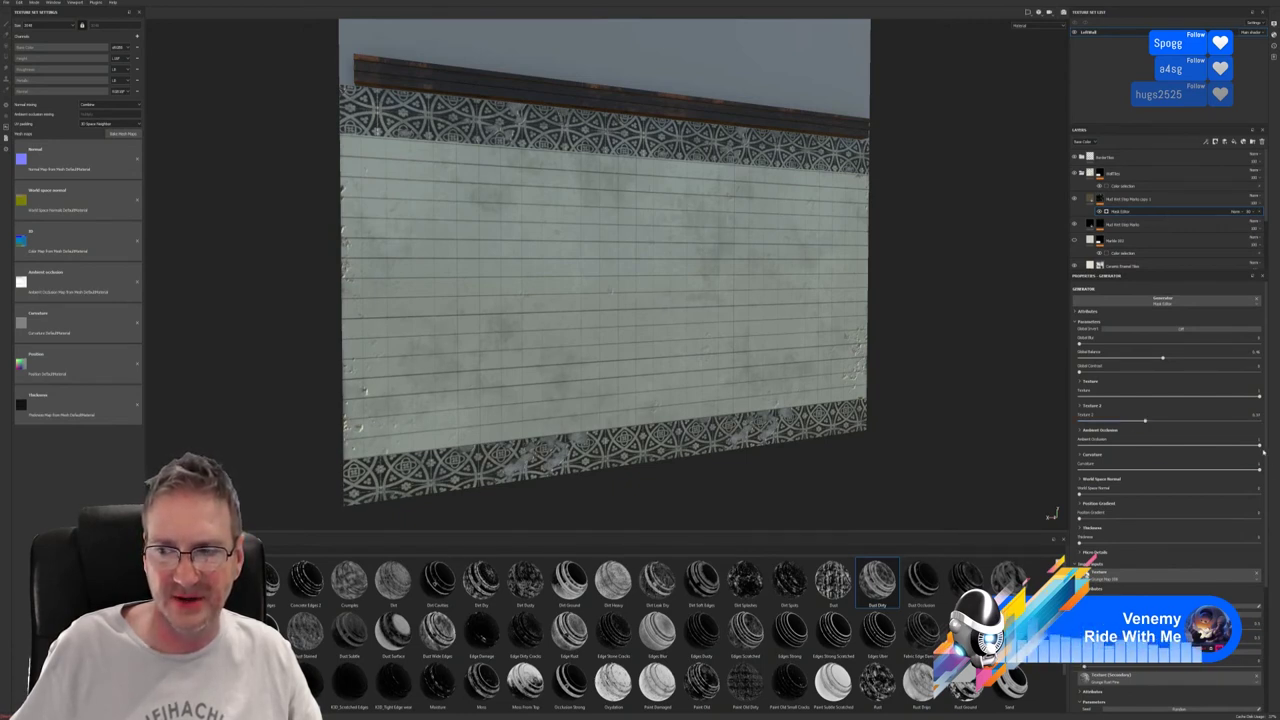
pyautogui.moveTo(1251, 447); pyautogui.dragTo(1217, 490)
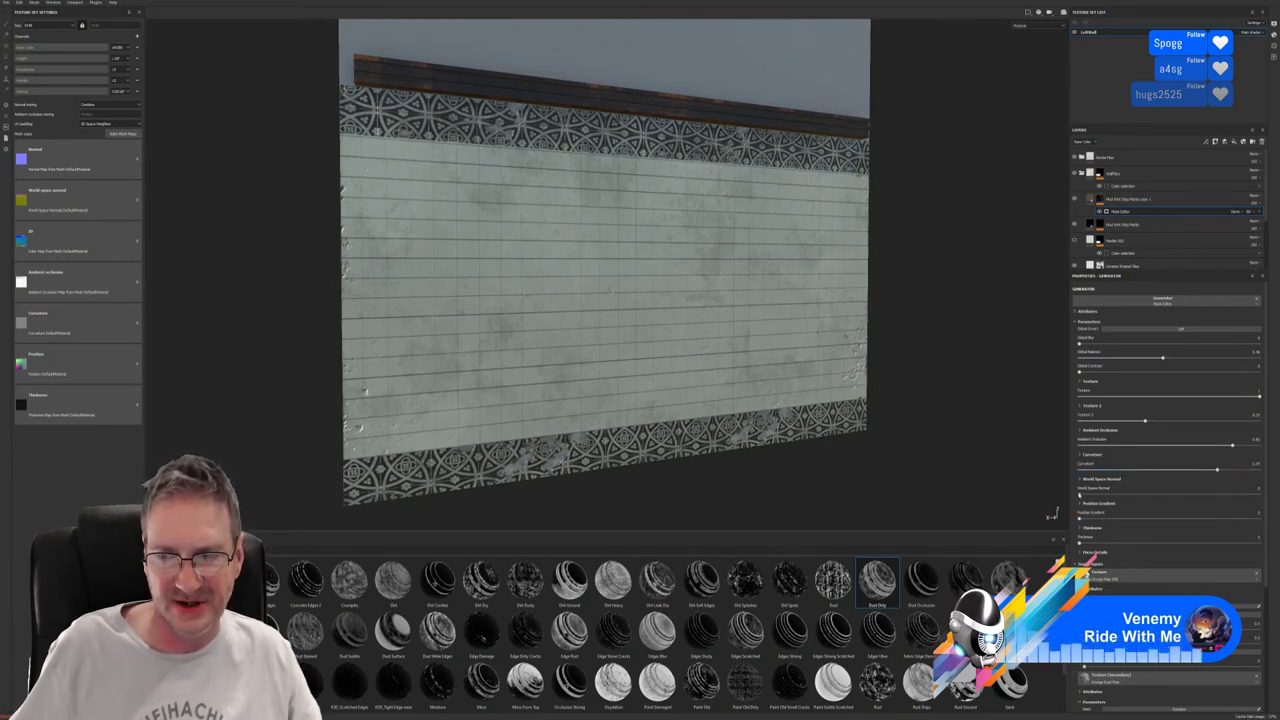
# Max out position gradient influence, set moderate thickness, and leave world-space normal at zero.
pyautogui.moveTo(1079, 494)
pyautogui.mouseDown()
pyautogui.moveTo(1221, 494)
pyautogui.moveTo(1101, 494)
pyautogui.mouseUp()
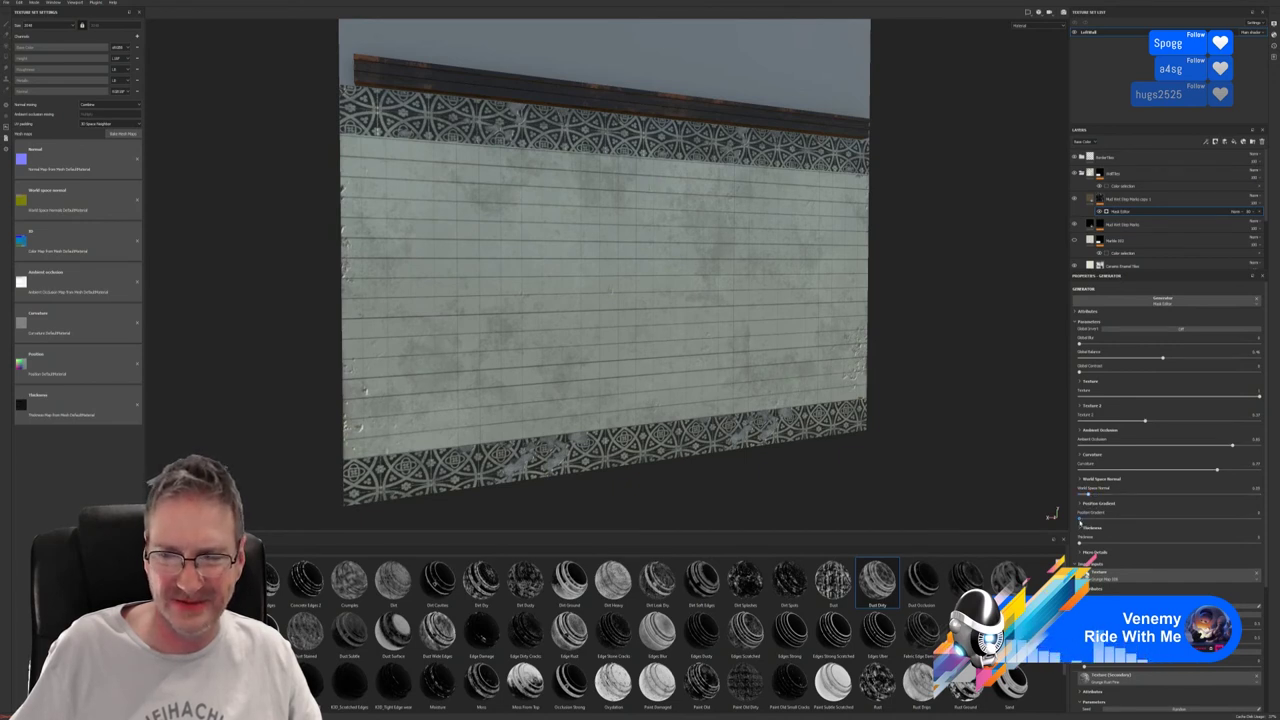
pyautogui.moveTo(1080, 521)
pyautogui.mouseDown()
pyautogui.moveTo(1259, 518)
pyautogui.moveTo(1081, 522)
pyautogui.mouseUp()
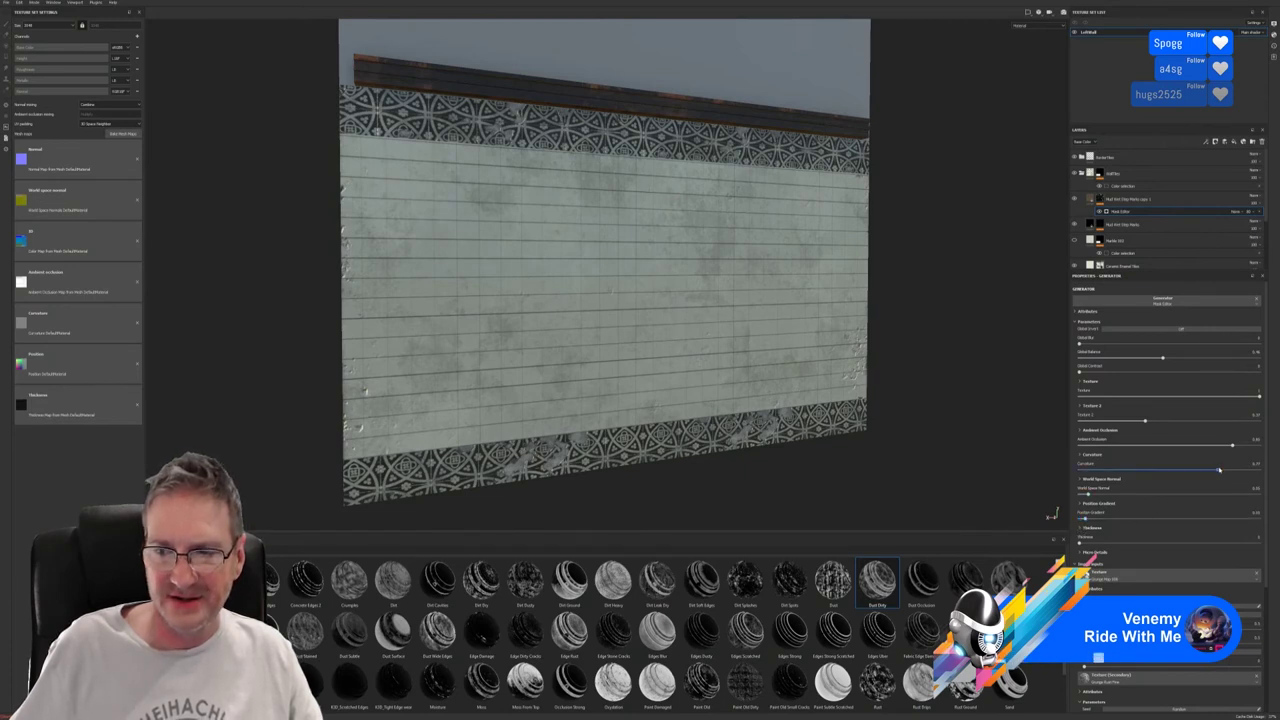
pyautogui.moveTo(1087, 496); pyautogui.dragTo(1251, 497)
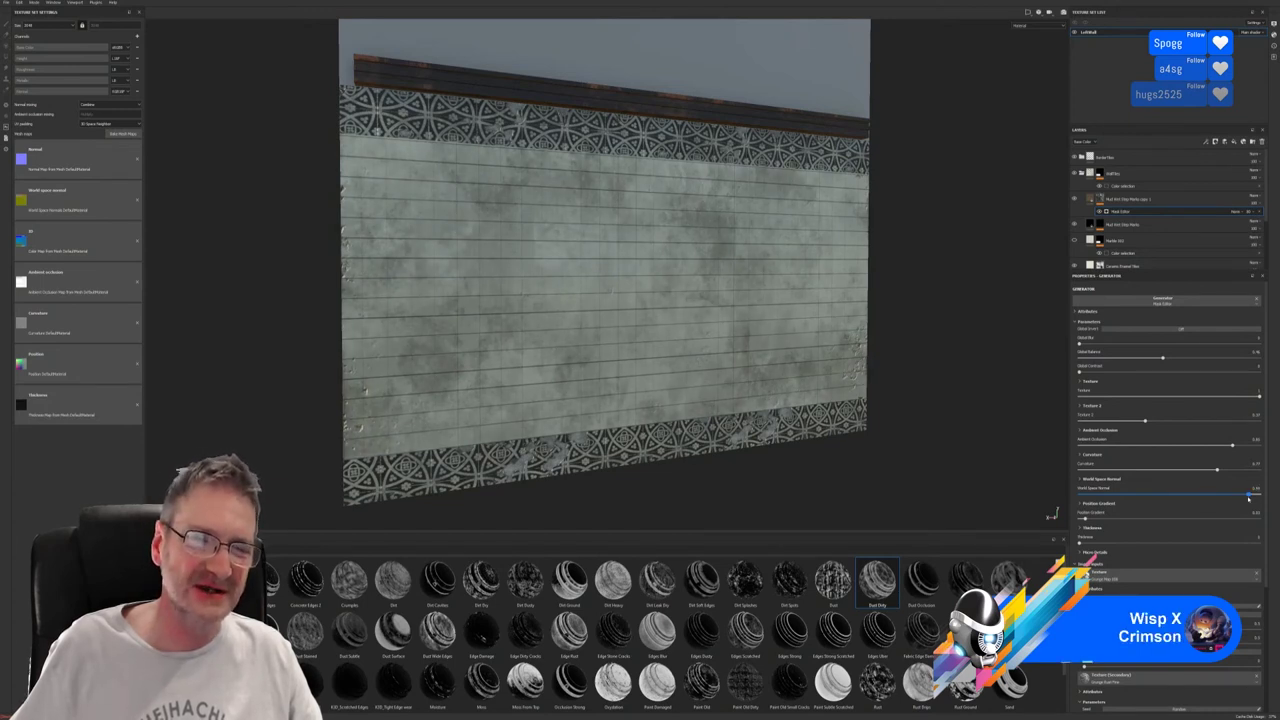
pyautogui.moveTo(1249, 497); pyautogui.dragTo(1115, 513)
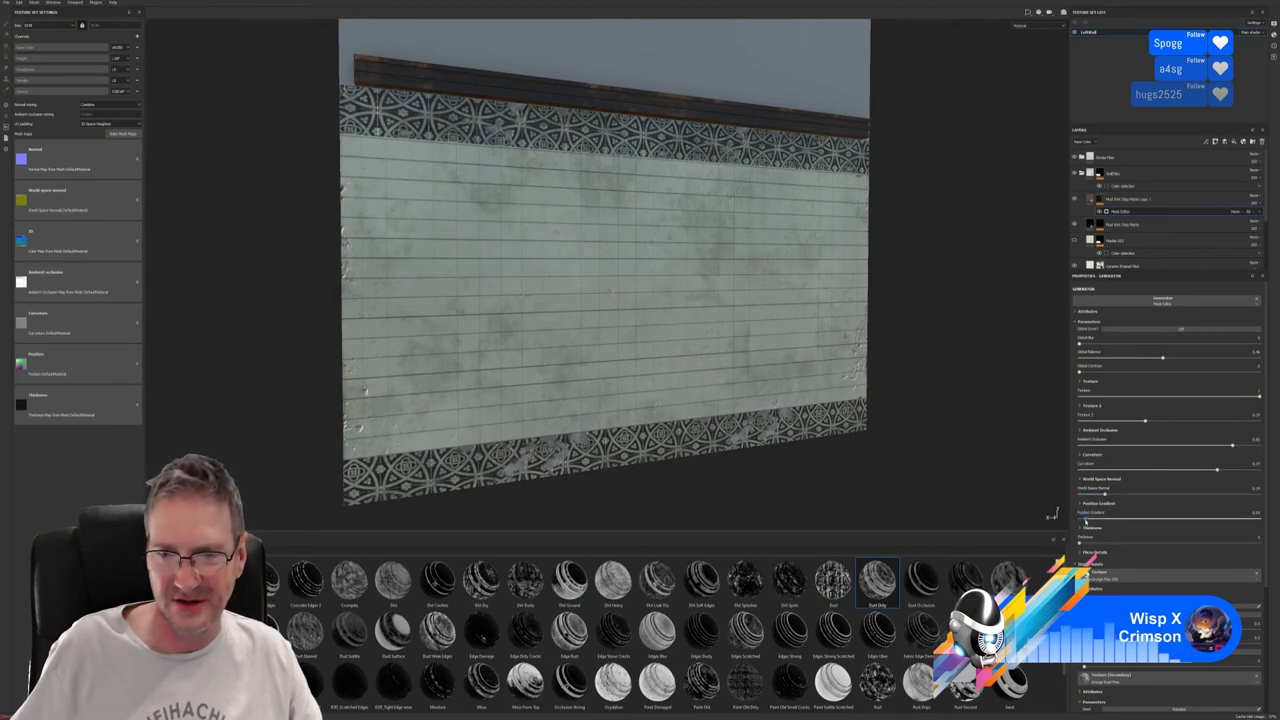
pyautogui.moveTo(1086, 518)
pyautogui.mouseDown()
pyautogui.moveTo(1275, 514)
pyautogui.moveTo(1140, 517)
pyautogui.moveTo(1215, 518)
pyautogui.moveTo(1114, 533)
pyautogui.moveTo(1195, 528)
pyautogui.moveTo(1150, 524)
pyautogui.mouseUp()
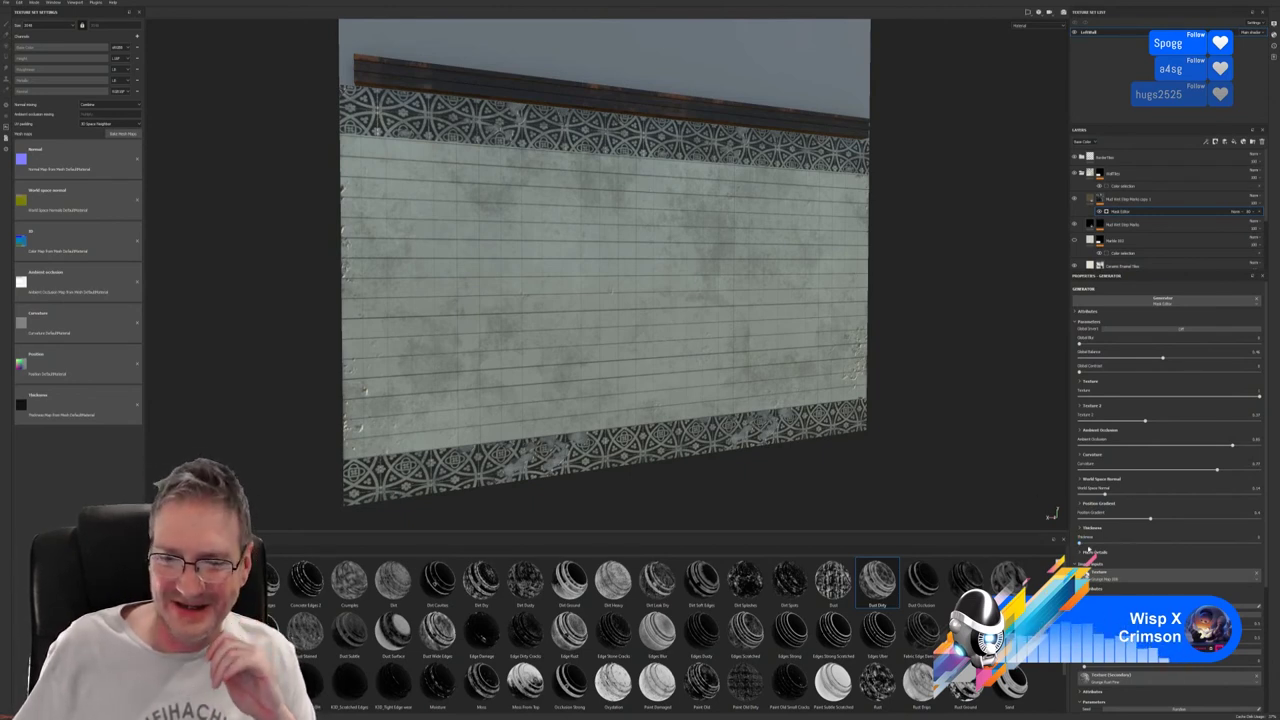
pyautogui.moveTo(1082, 543)
pyautogui.mouseDown()
pyautogui.moveTo(1260, 544)
pyautogui.moveTo(1081, 552)
pyautogui.mouseUp()
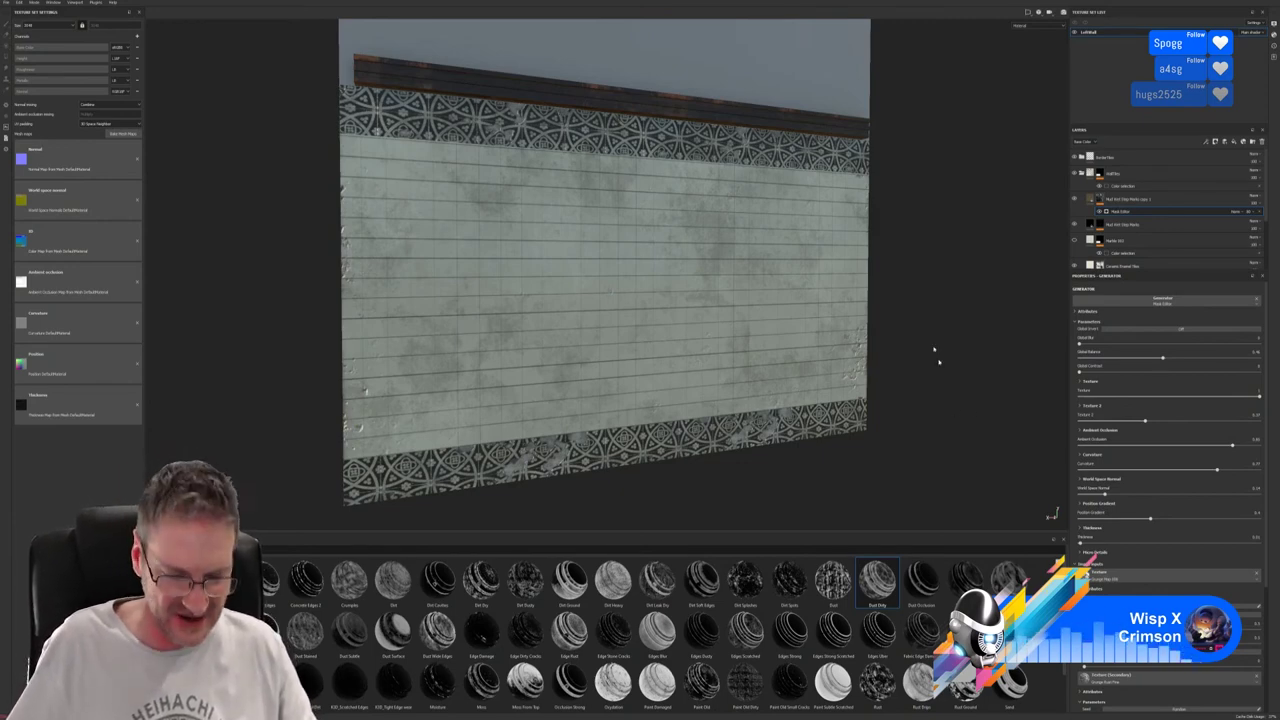
pyautogui.keyDown('alt'); pyautogui.moveTo(929, 365); pyautogui.dragTo(866, 312); pyautogui.keyUp('alt')
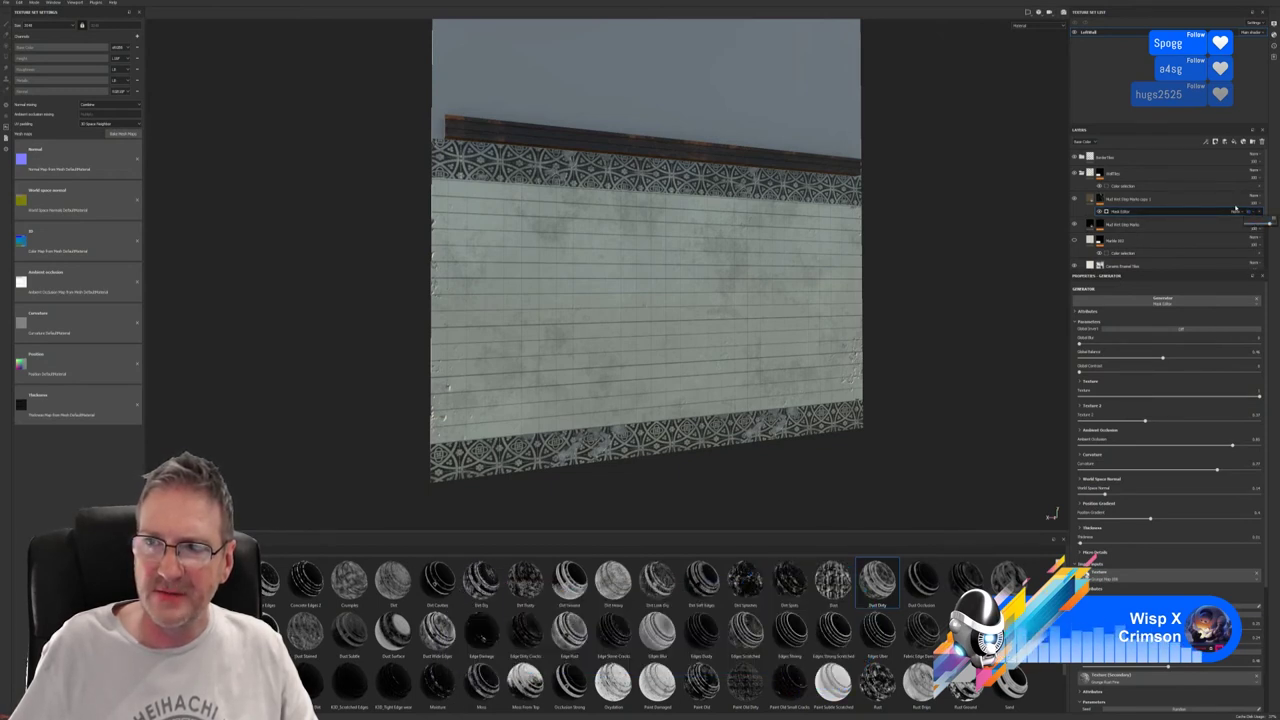
# Select the copied mud layer and frame the tiled wall frontally for painting dirt.
pyautogui.click(1231, 202)
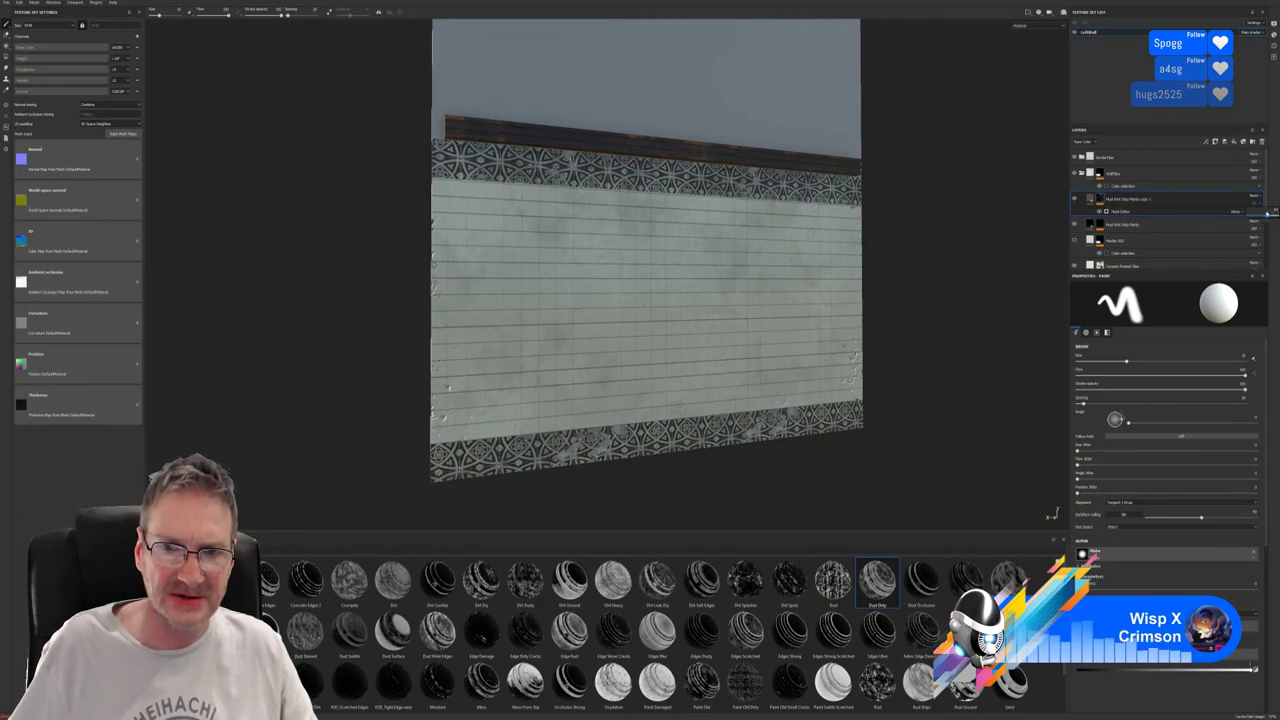
pyautogui.keyDown('alt'); pyautogui.moveTo(960, 330); pyautogui.dragTo(663, 306); pyautogui.keyUp('alt')
pyautogui.scroll(5, 663, 306)
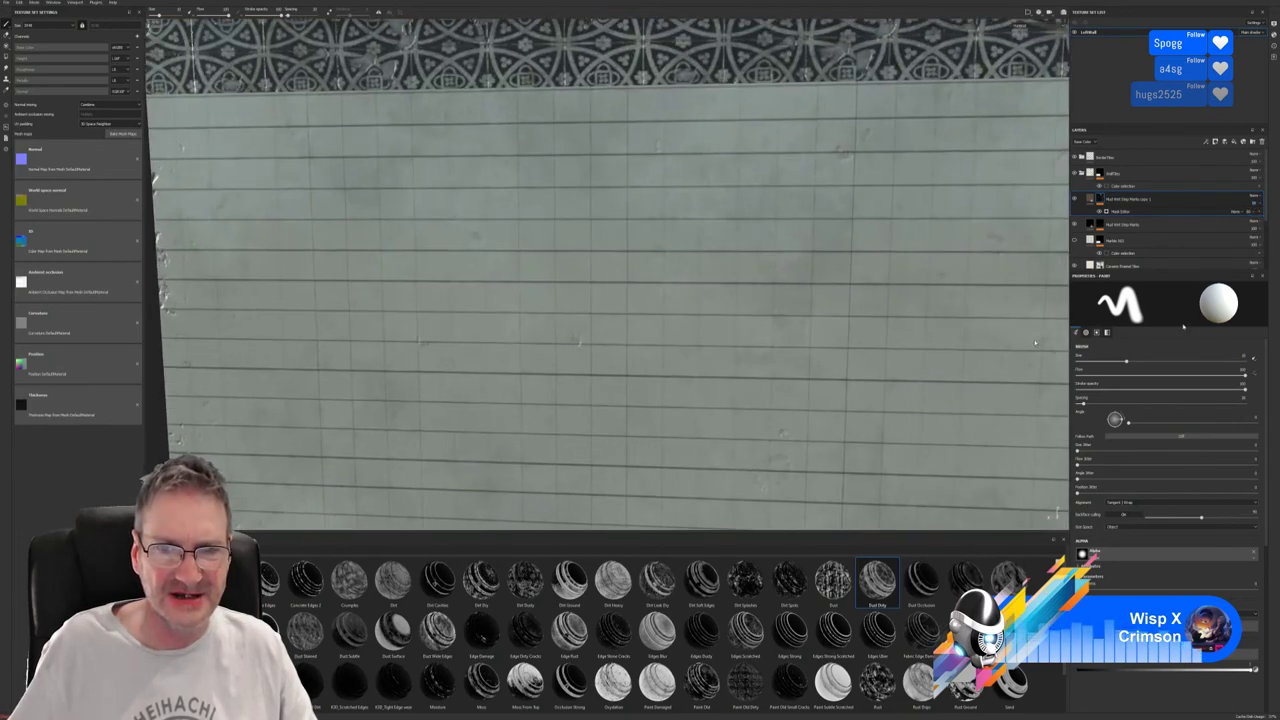
pyautogui.scroll(-3, 858, 322)
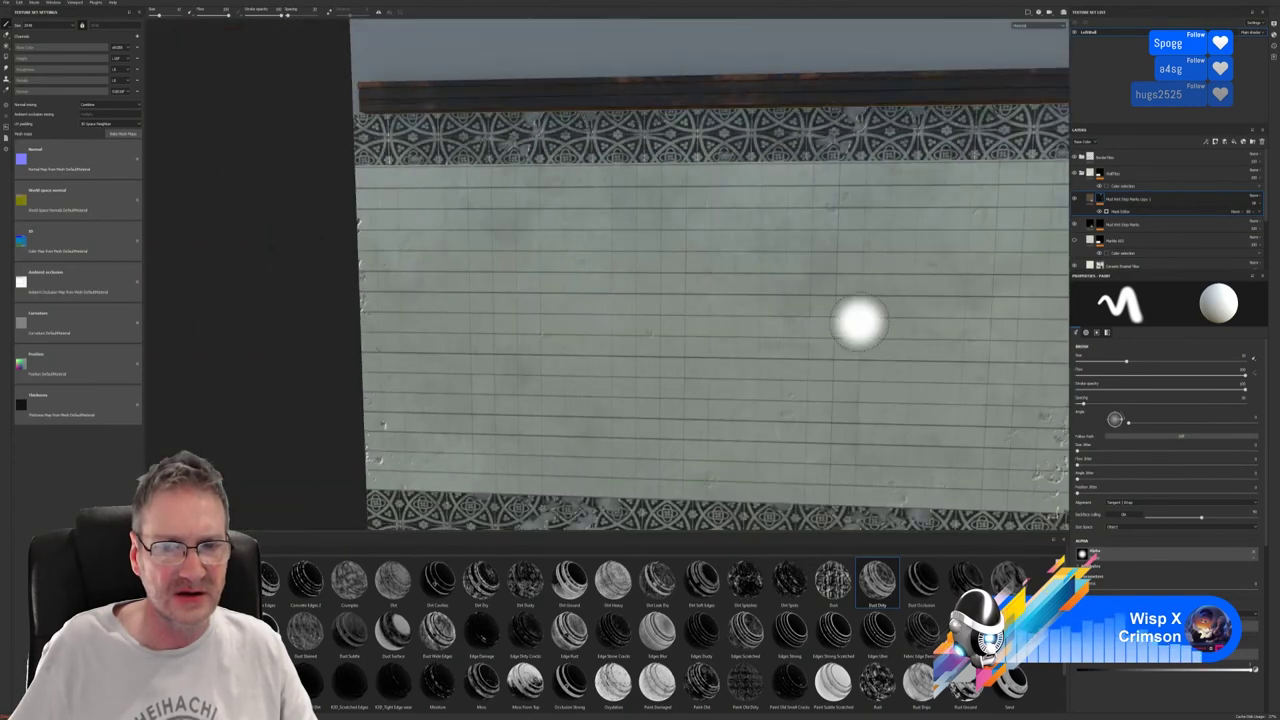
pyautogui.scroll(-3, 858, 322)
pyautogui.keyDown('alt'); pyautogui.moveTo(858, 322); pyautogui.dragTo(603, 300); pyautogui.keyUp('alt')
pyautogui.scroll(2, 630, 274)
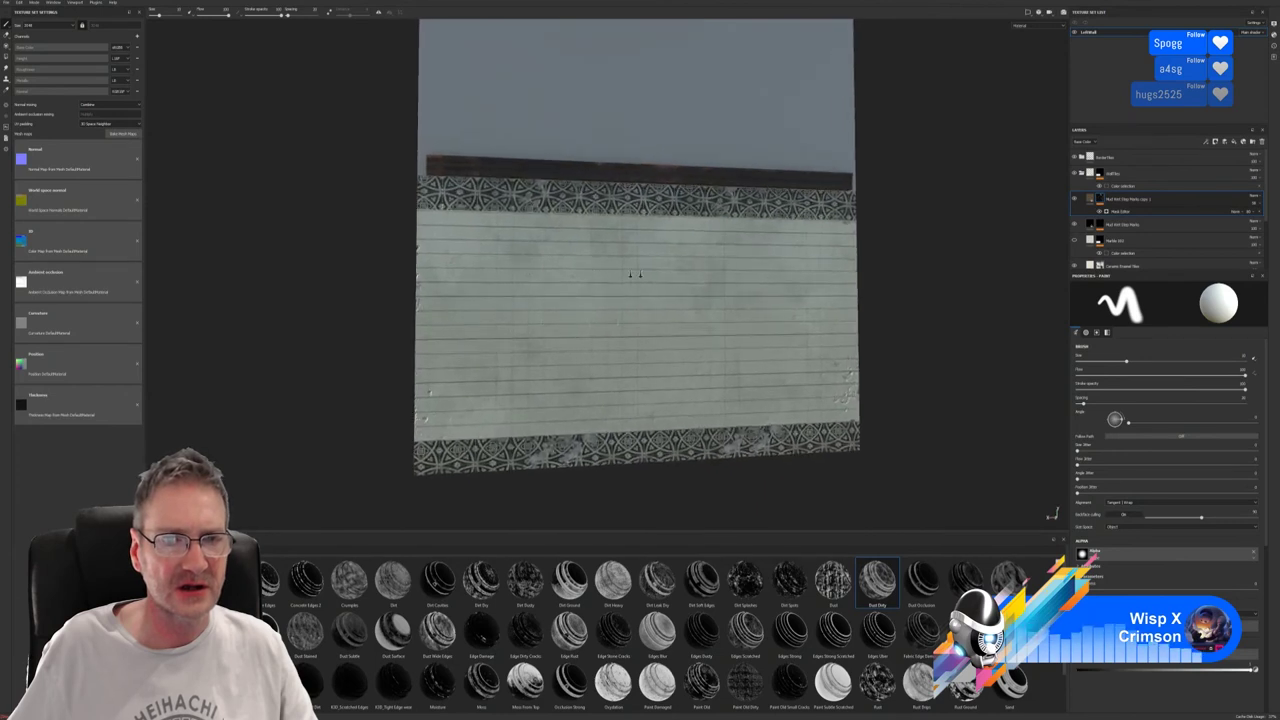
pyautogui.keyDown('alt'); pyautogui.moveTo(737, 277); pyautogui.dragTo(754, 286); pyautogui.keyUp('alt')
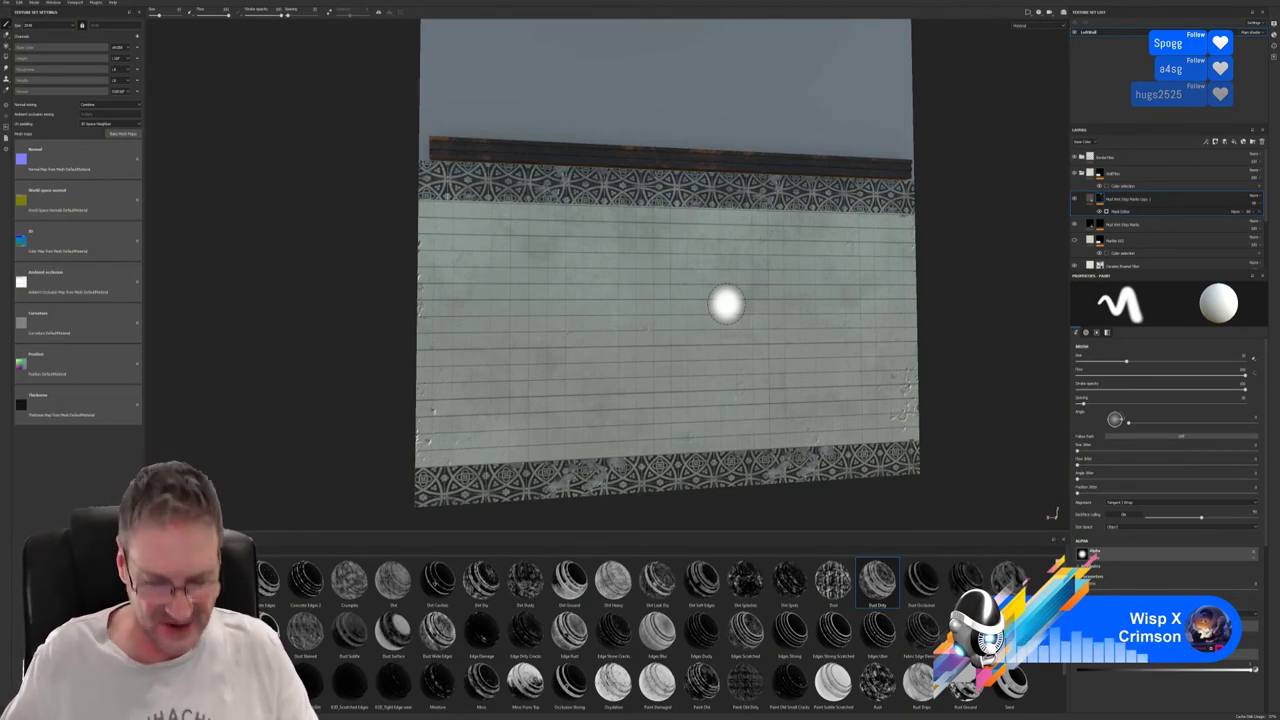
pyautogui.moveTo(834, 389)
pyautogui.keyDown('alt'); pyautogui.mouseDown()
pyautogui.moveTo(766, 409)
pyautogui.moveTo(777, 371)
pyautogui.moveTo(509, 407)
pyautogui.moveTo(556, 366)
pyautogui.moveTo(617, 398)
pyautogui.moveTo(650, 280)
pyautogui.mouseUp(); pyautogui.keyUp('alt')
pyautogui.scroll(3, 650, 280)
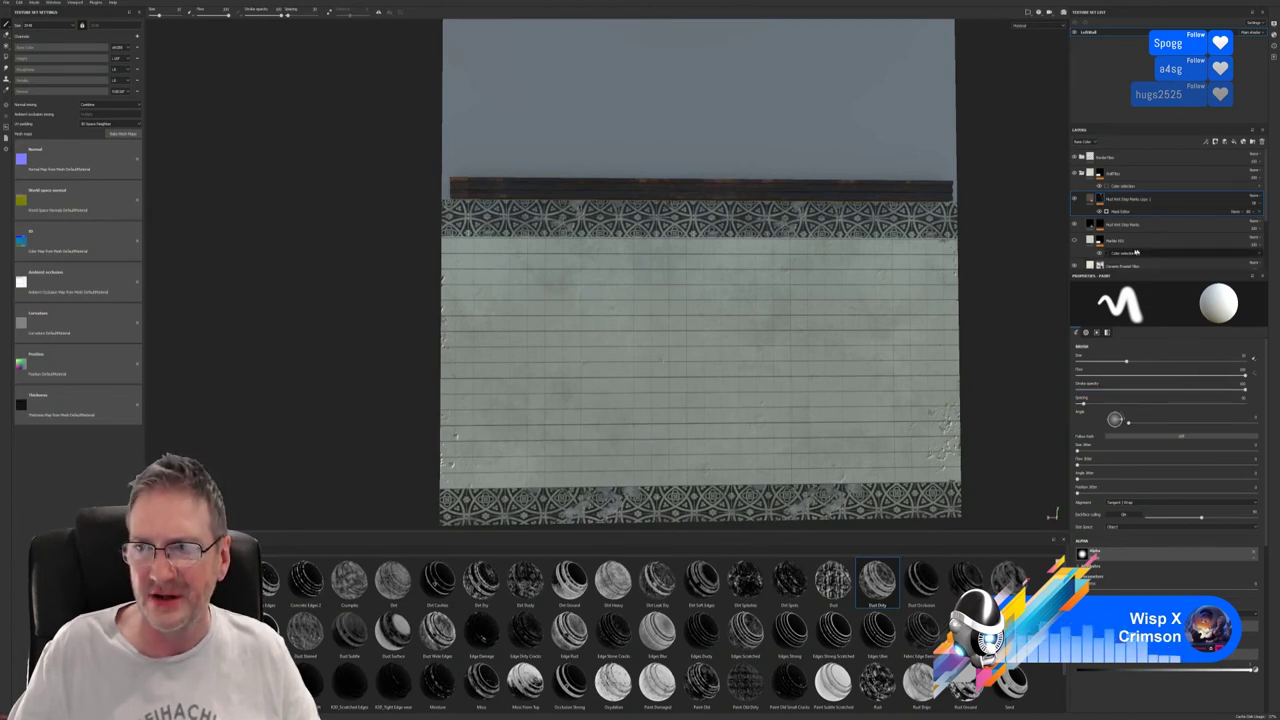
# Hide the original Ceramic Enamel Tiles layer and select the Ceramic Enamel Tiles copy 1 layer.
pyautogui.scroll(-2, 1100, 244)
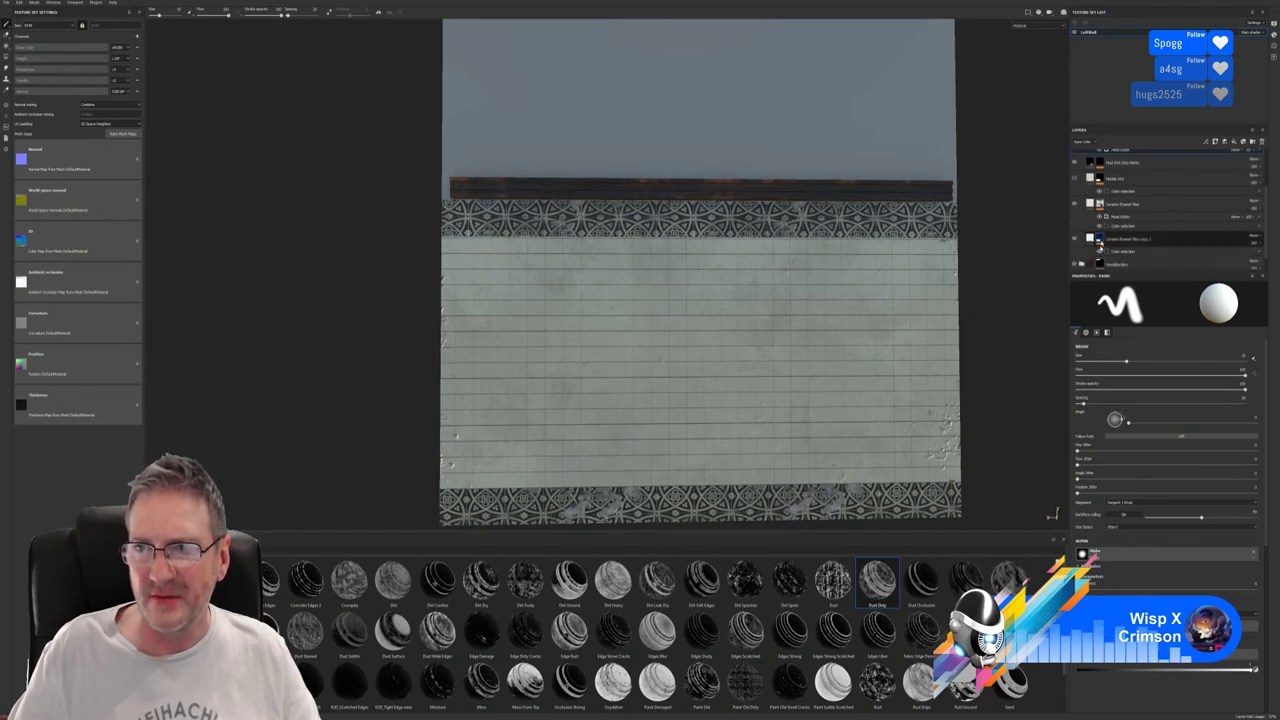
pyautogui.click(1075, 204)
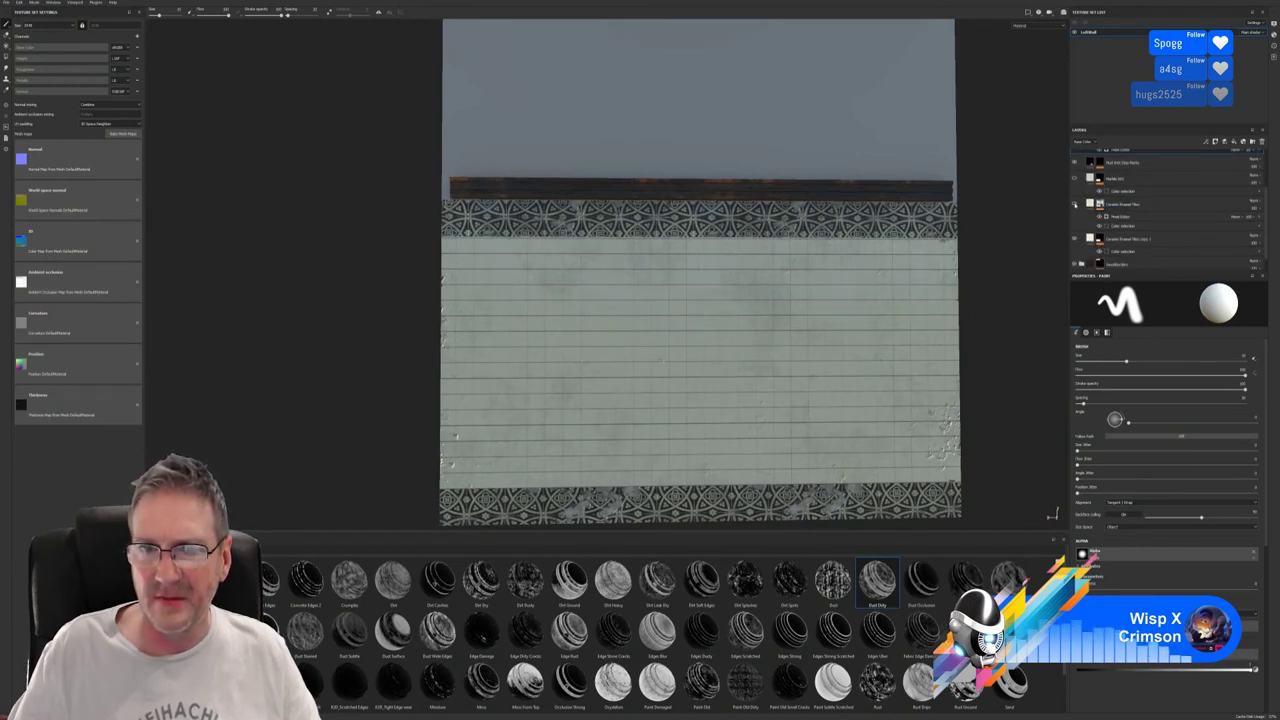
pyautogui.click(1075, 204)
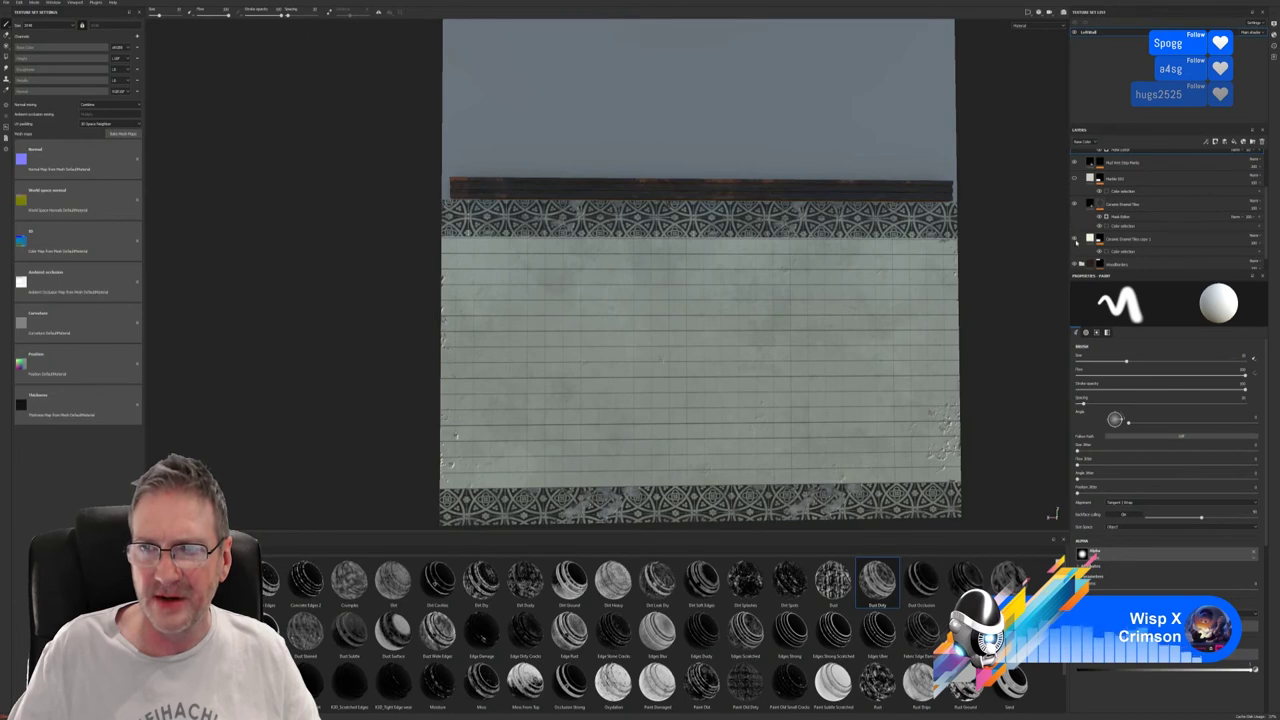
pyautogui.click(1076, 241)
pyautogui.click(1076, 241)
pyautogui.click(1090, 242)
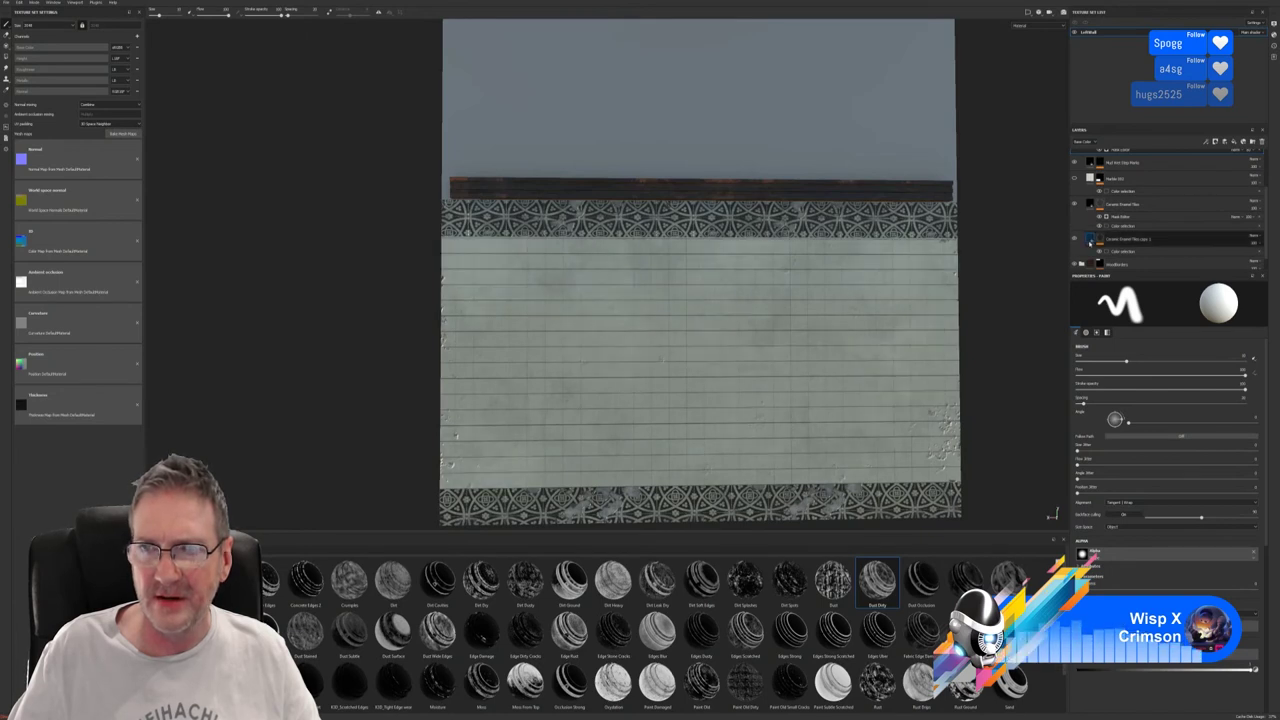
pyautogui.click(1090, 206)
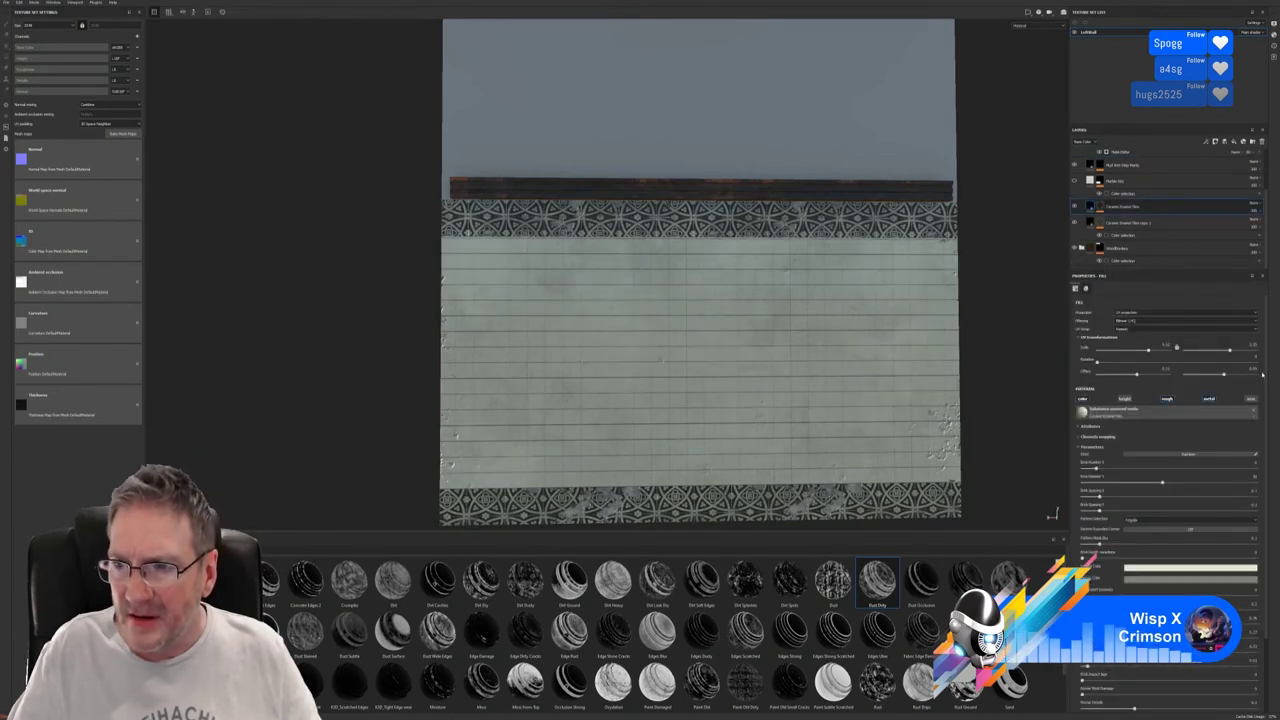
pyautogui.click(1120, 222)
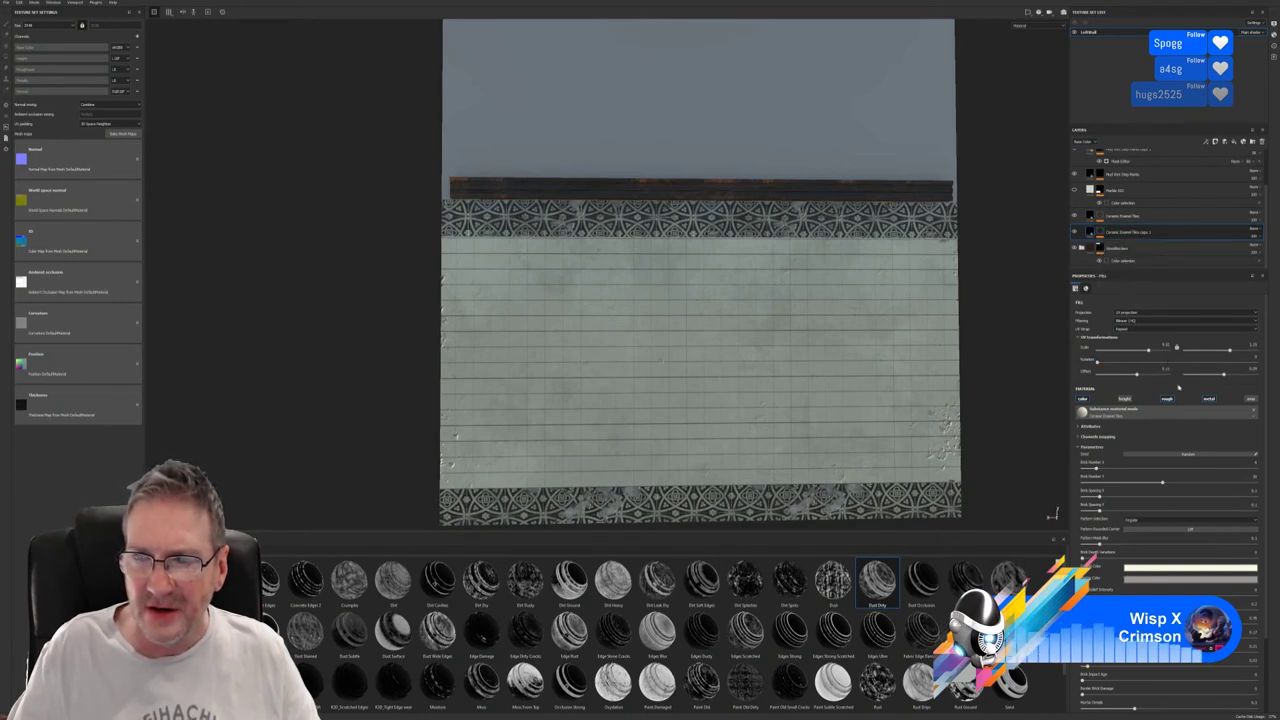
# Edit the fill scale on both tile layers and nudge the copy's offset to shift tile lines vertically.
pyautogui.click(1250, 345)
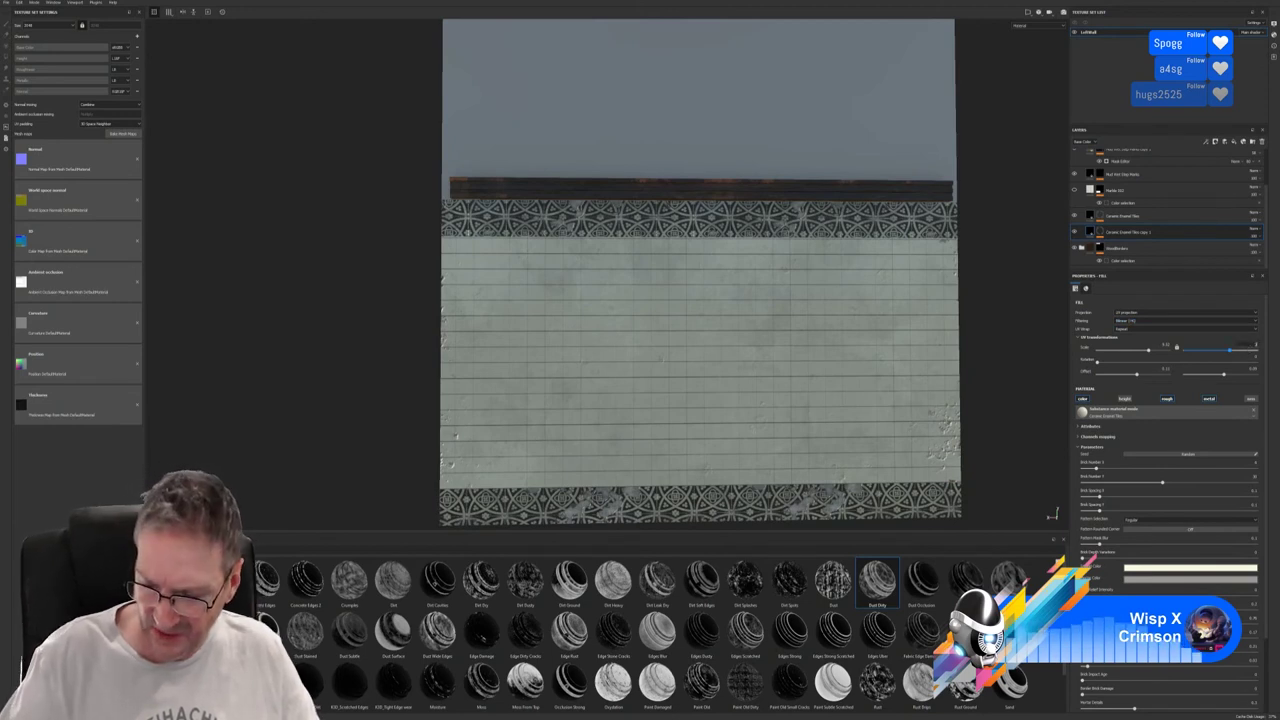
pyautogui.press('Return')
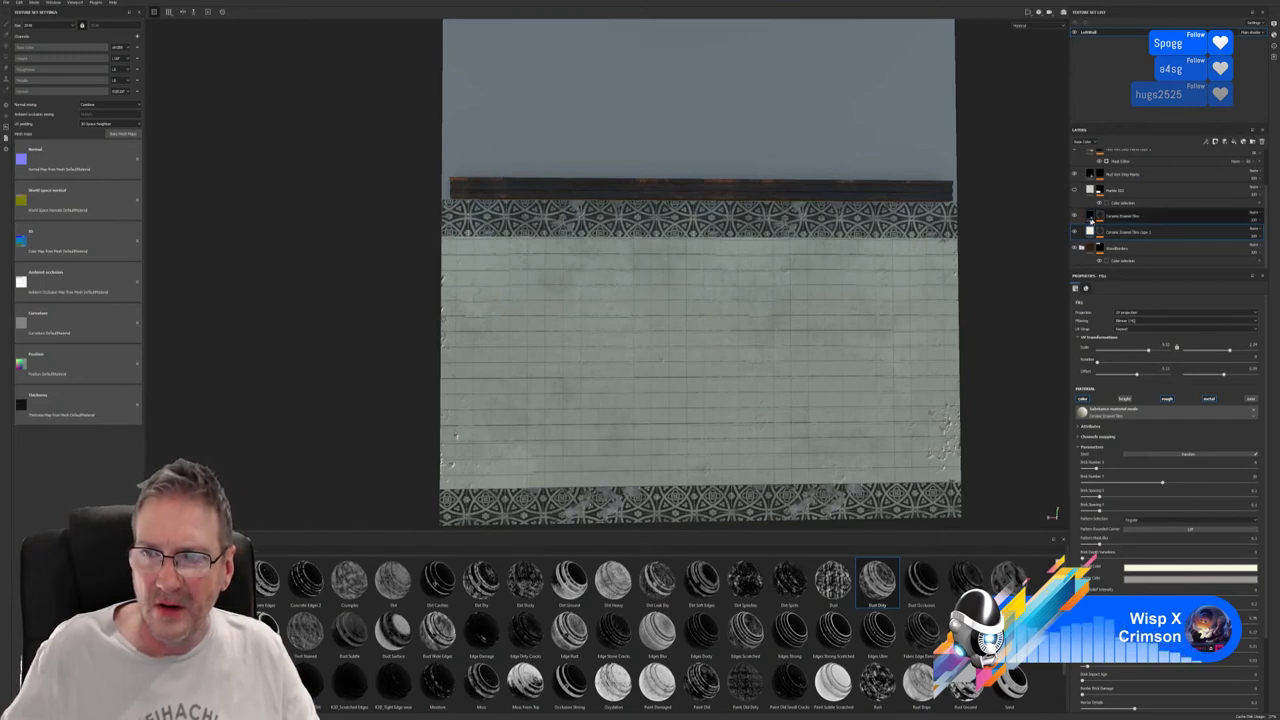
pyautogui.click(1090, 218)
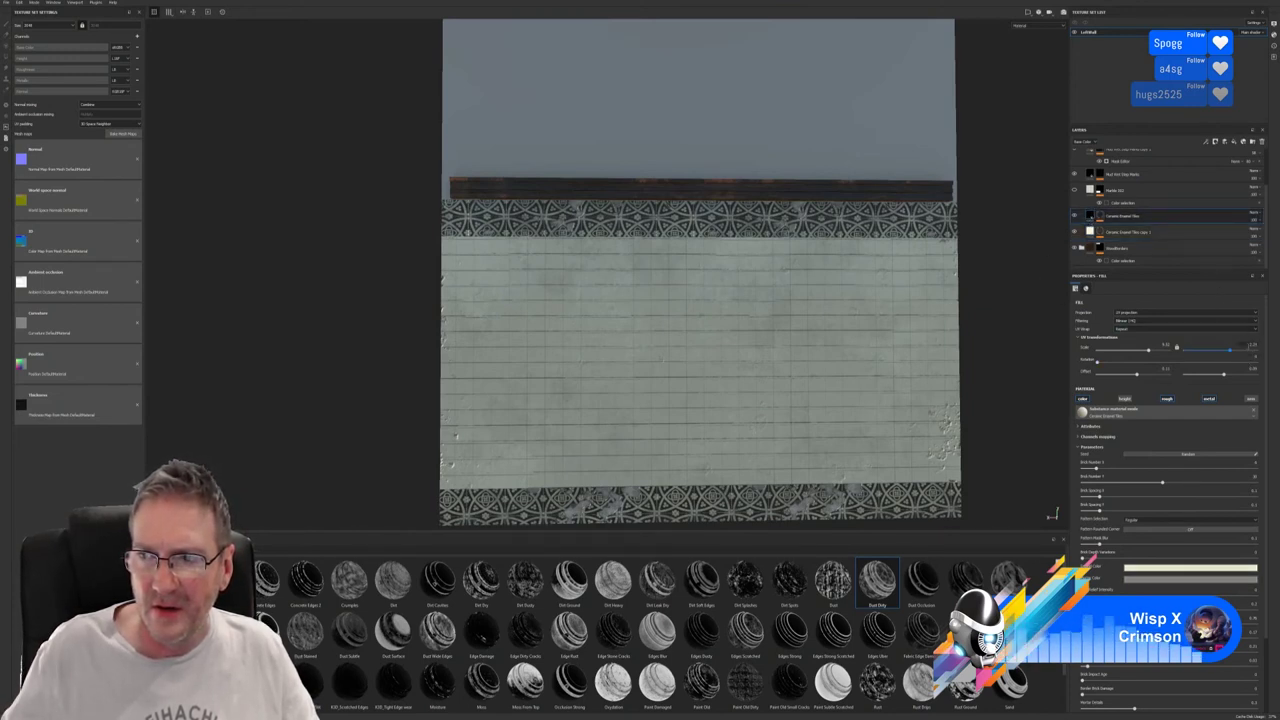
pyautogui.click(1252, 345)
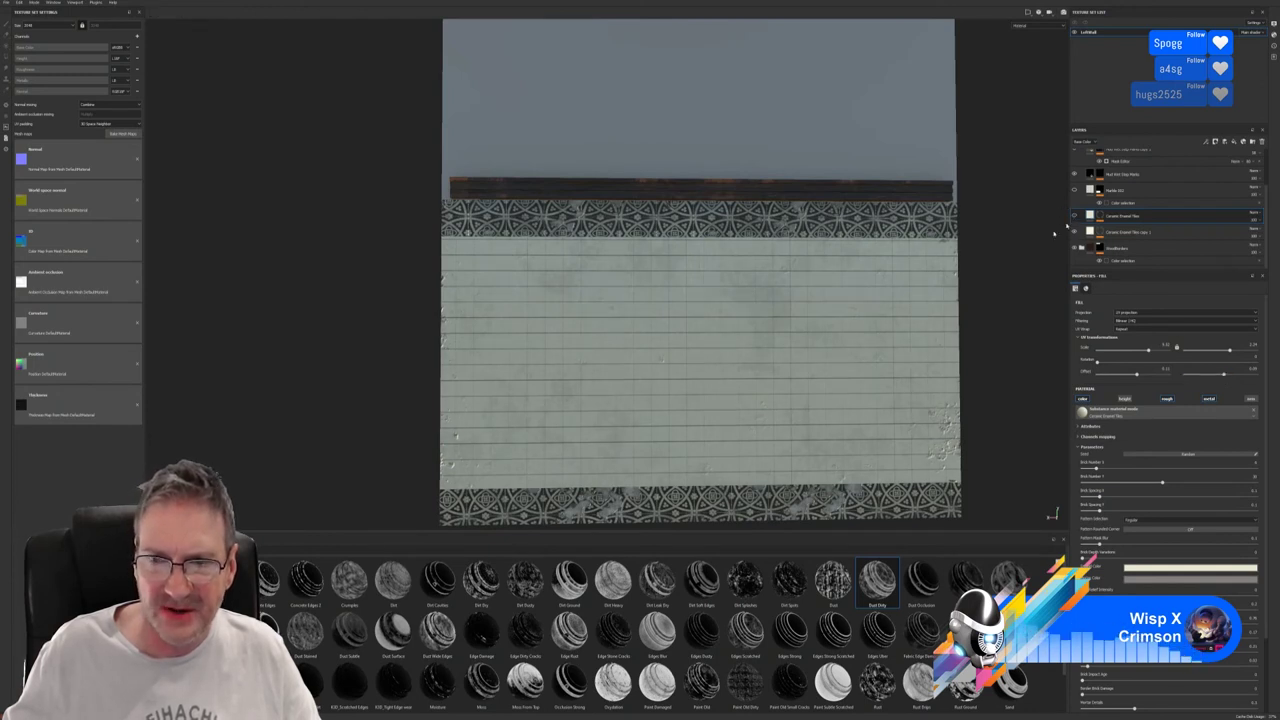
pyautogui.click(1135, 231)
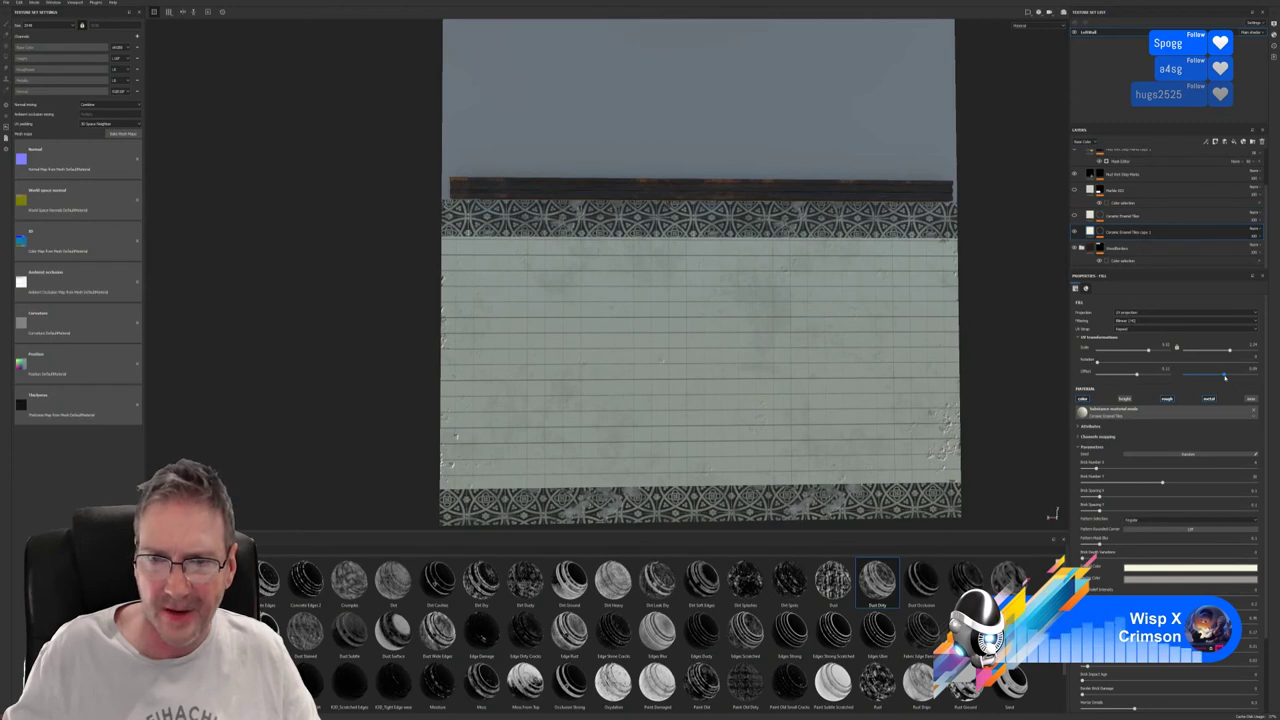
pyautogui.moveTo(1224, 376); pyautogui.dragTo(1223, 377)
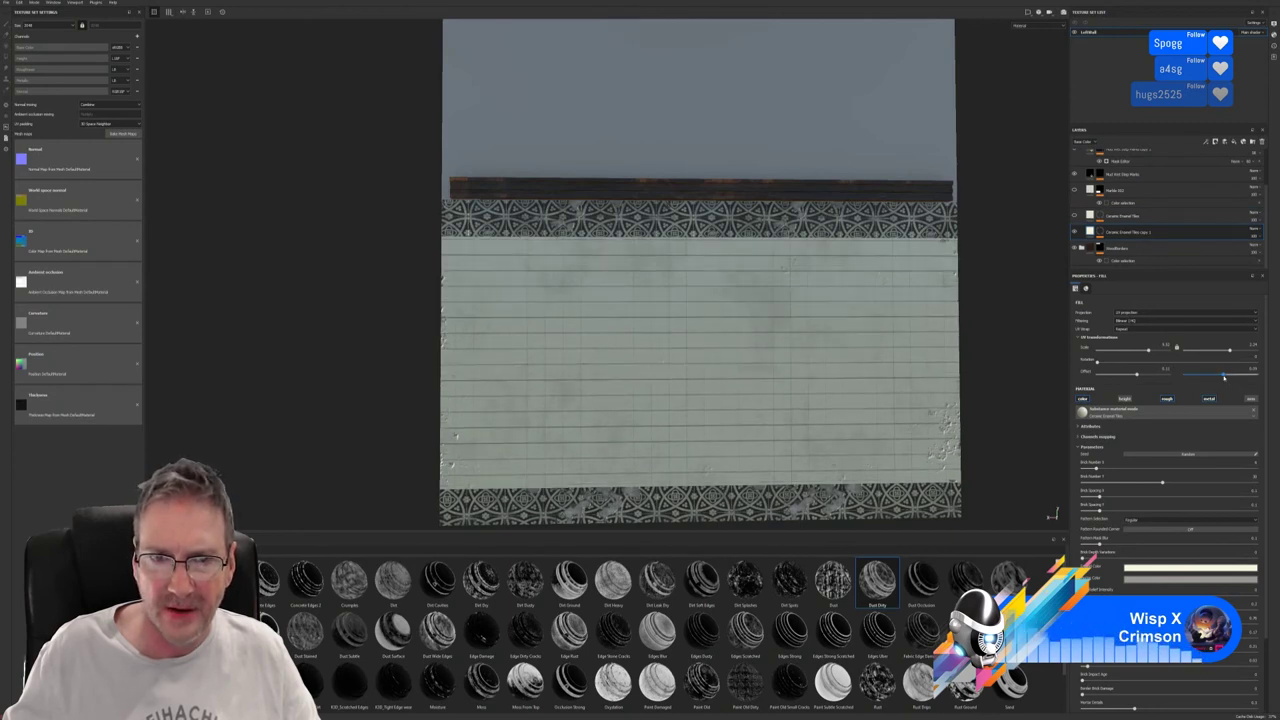
pyautogui.moveTo(1224, 376); pyautogui.dragTo(1225, 376)
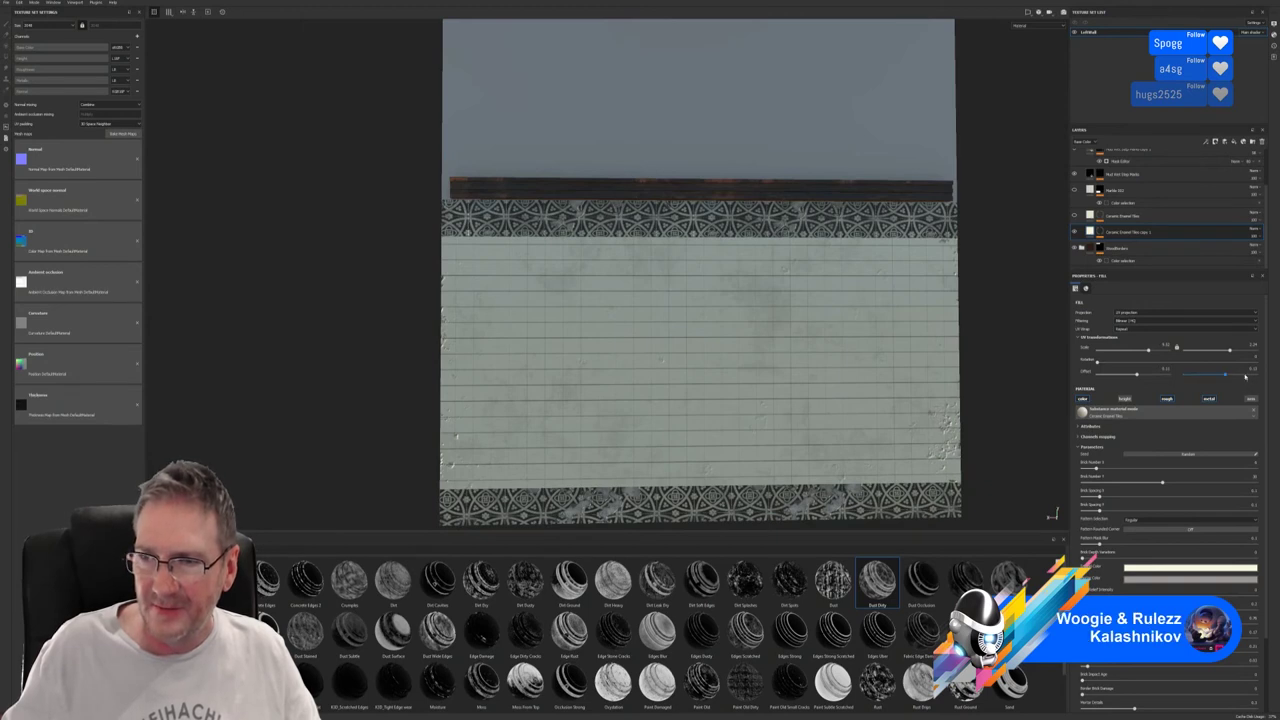
# Type new offset values for the copied tile fill and fine-tune the offset slider.
pyautogui.click(1252, 369)
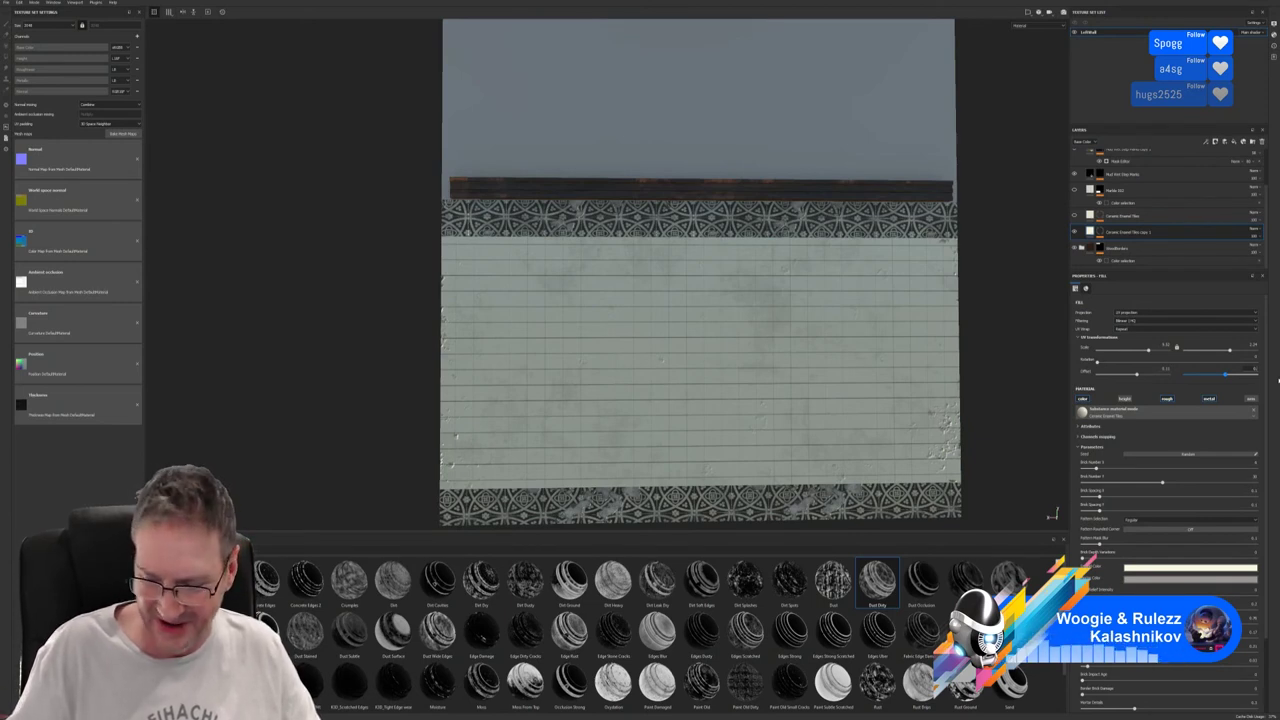
pyautogui.press('Return')
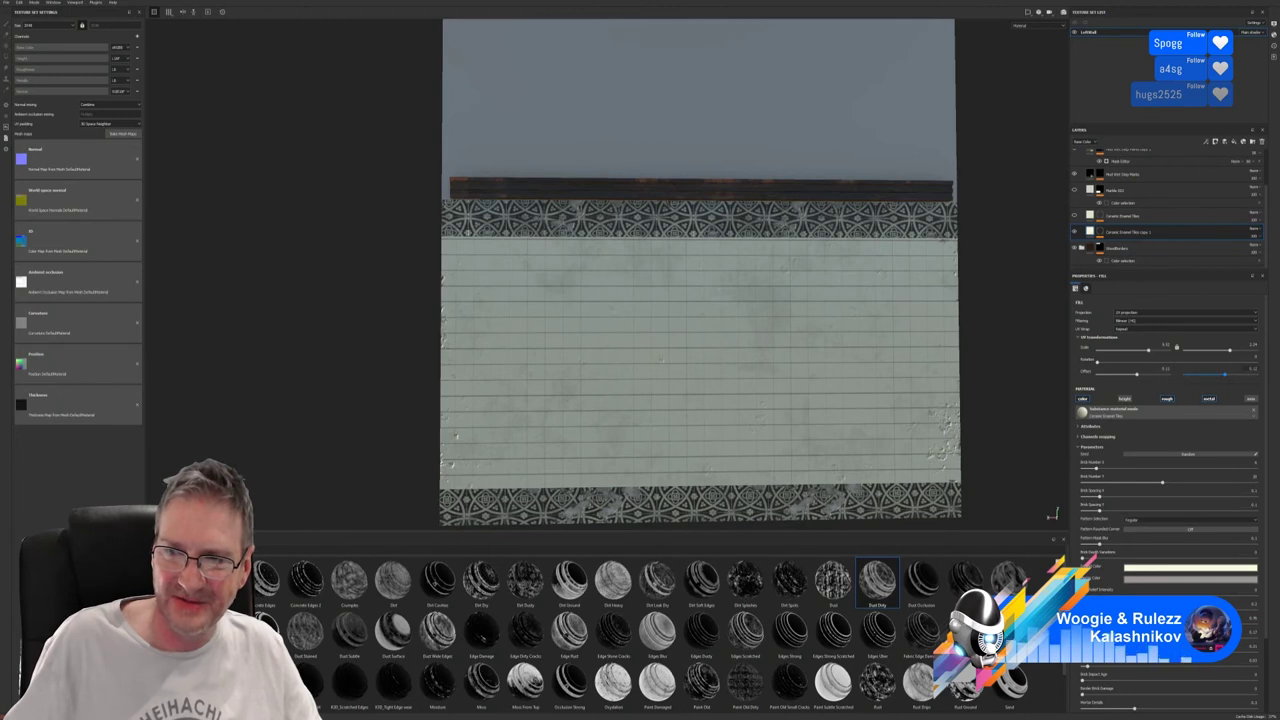
pyautogui.click(1253, 369)
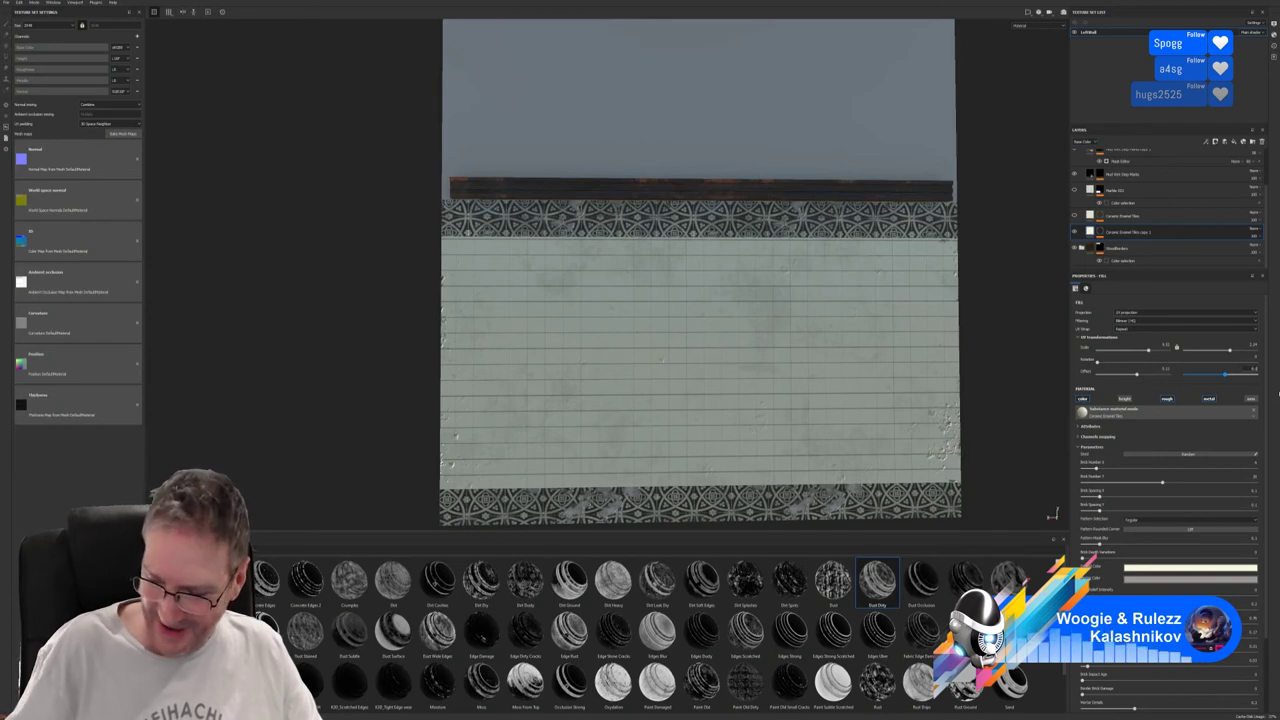
pyautogui.press('Return')
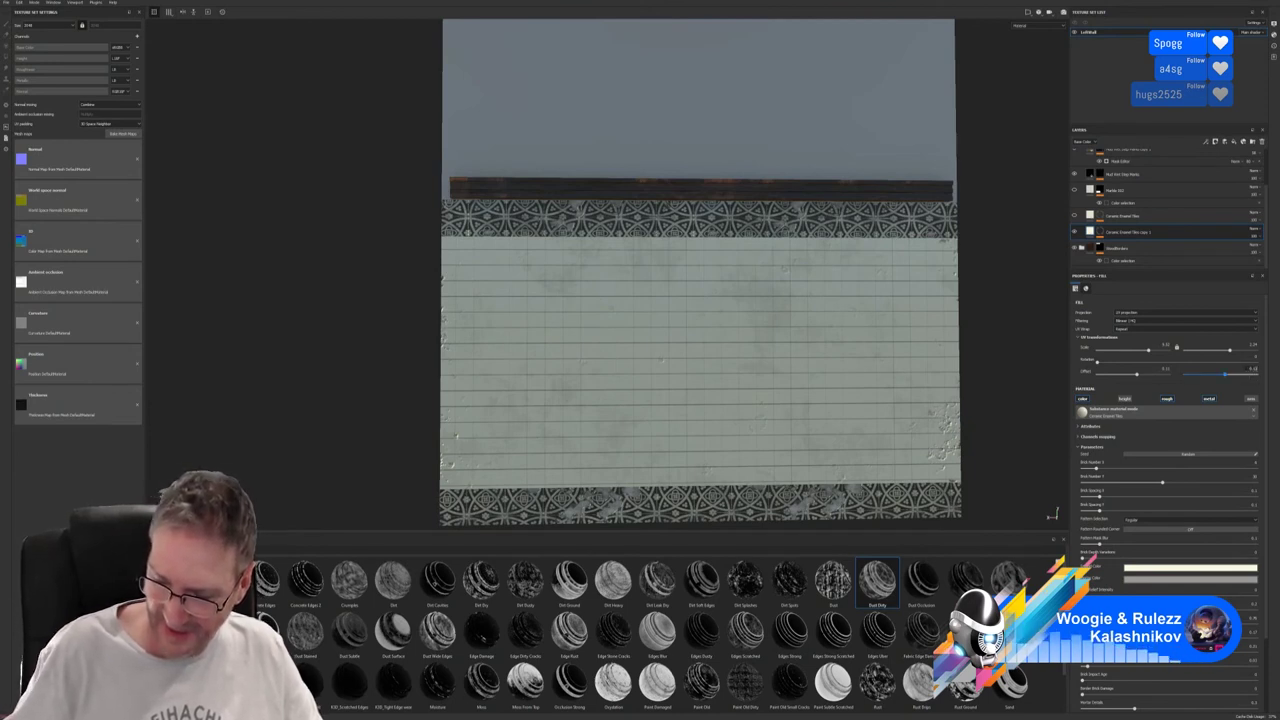
pyautogui.moveTo(1225, 374); pyautogui.dragTo(1224, 374)
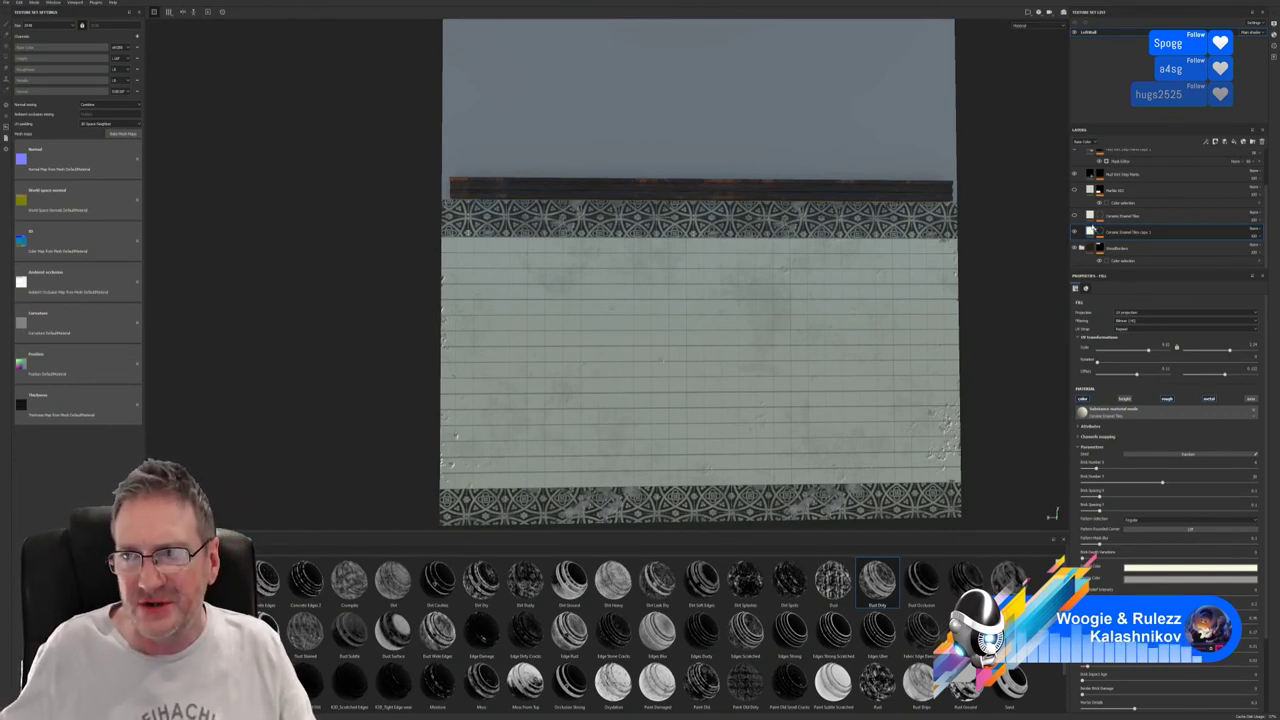
# Show and select the original Ceramic Enamel Tiles layer, then view the wall in perspective.
pyautogui.click(1075, 215)
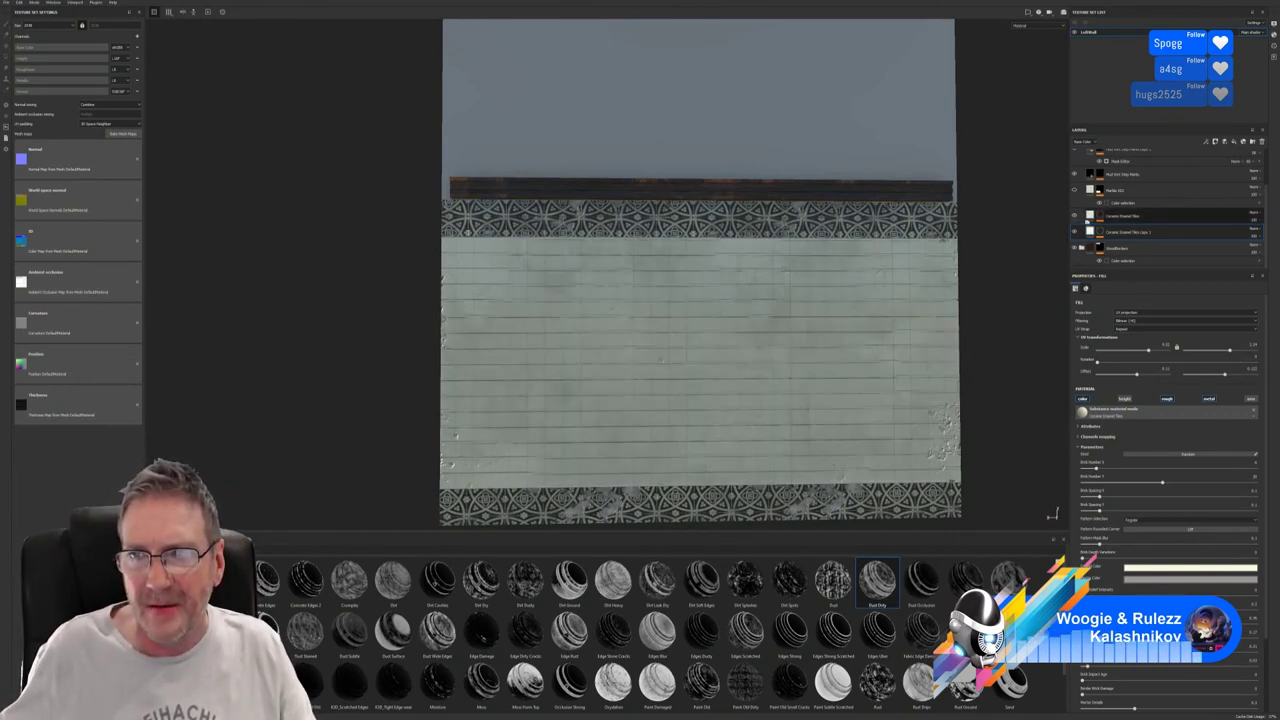
pyautogui.click(1120, 215)
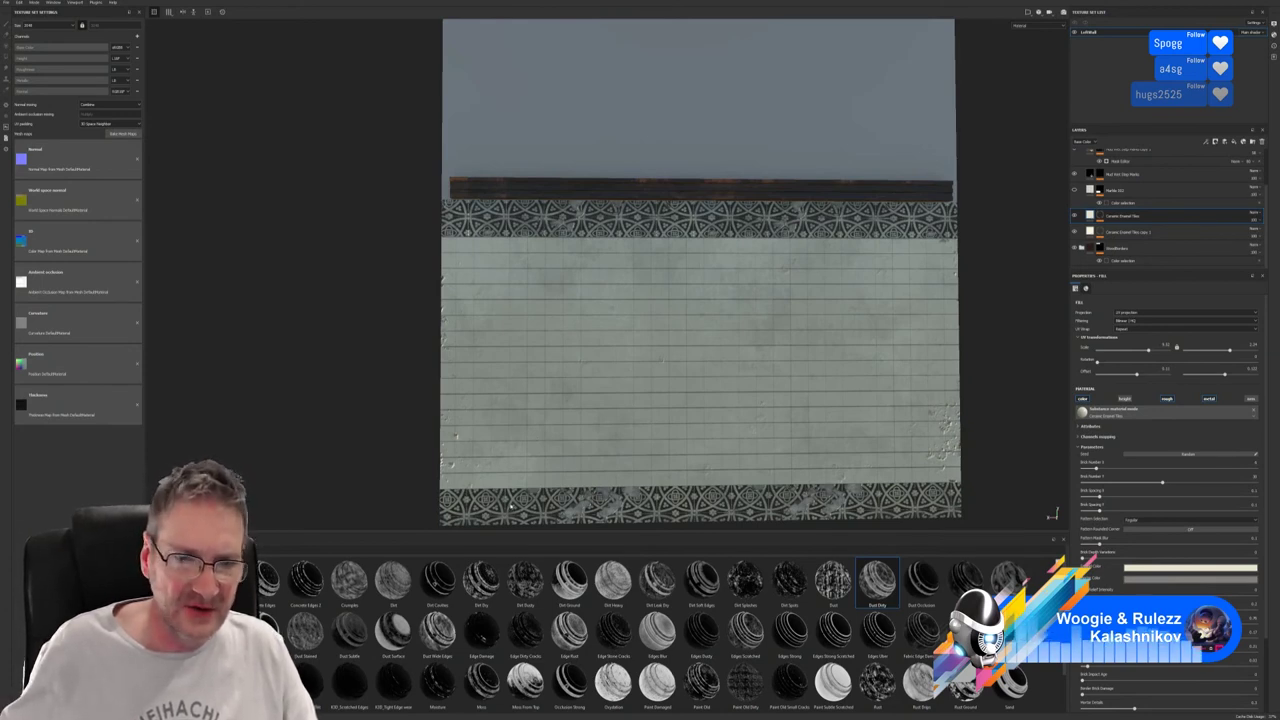
pyautogui.rightClick(769, 367)
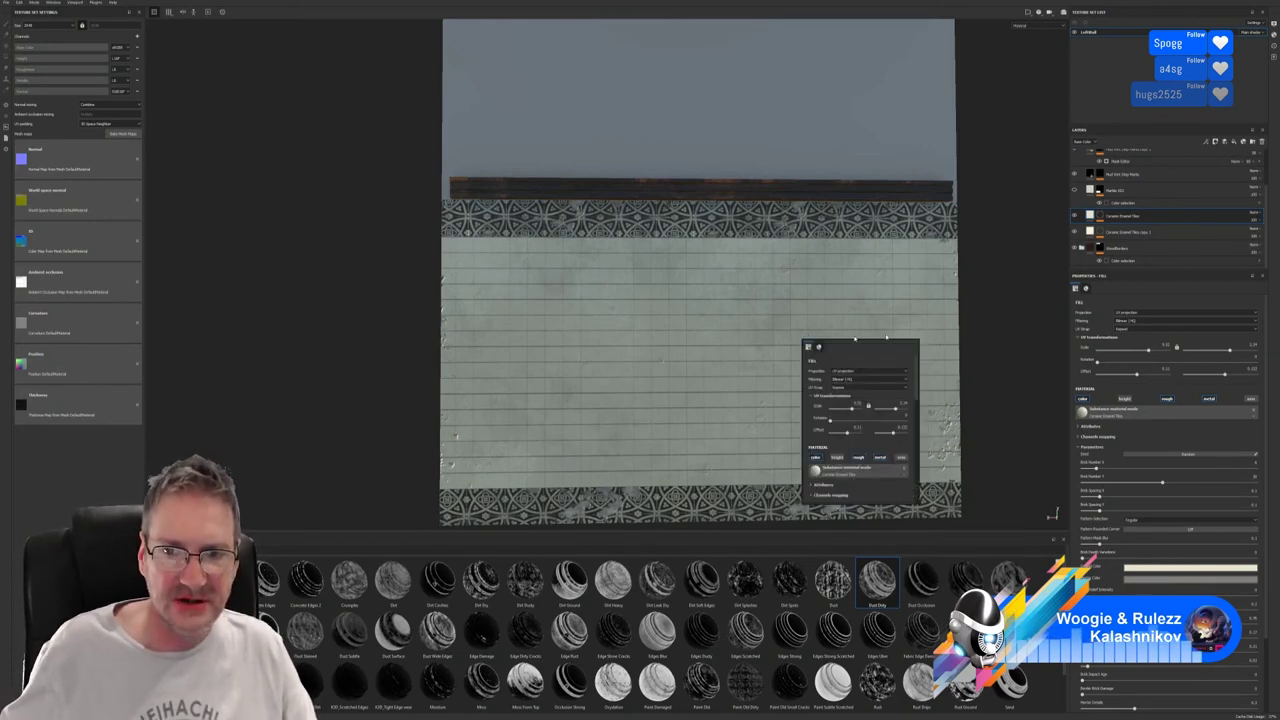
pyautogui.scroll(-3, 963, 314)
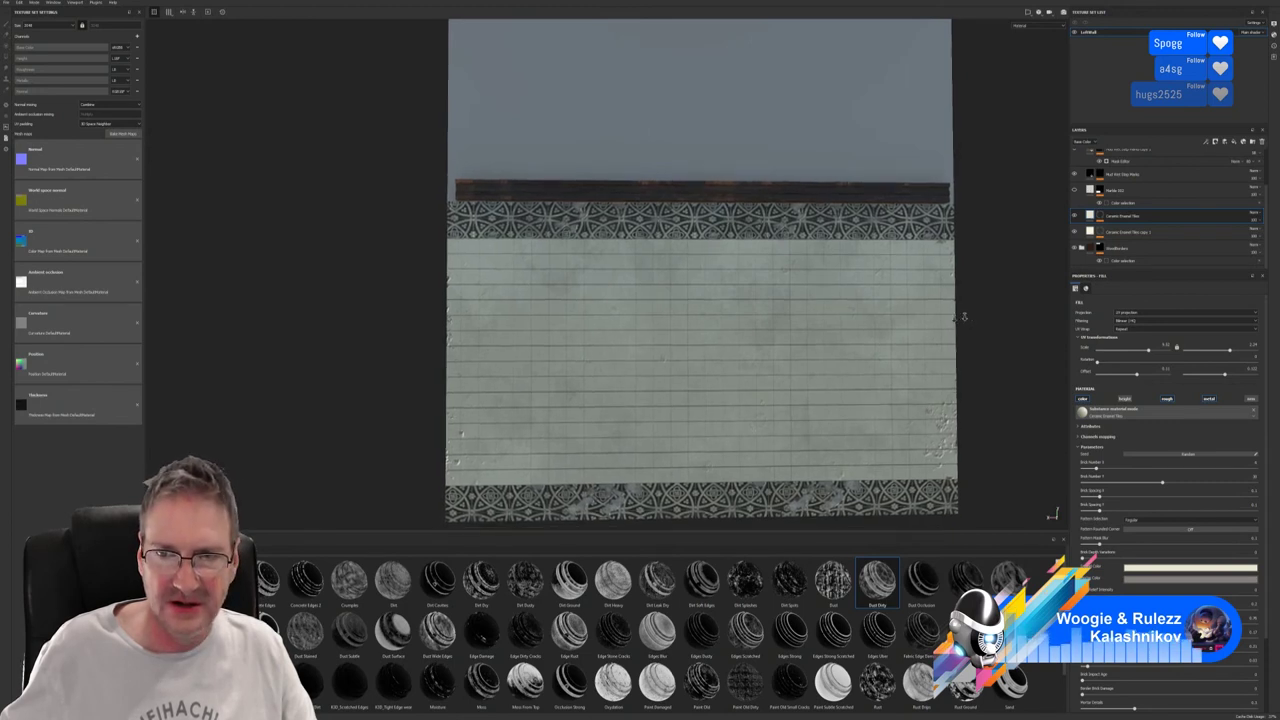
pyautogui.keyDown('alt'); pyautogui.moveTo(484, 302); pyautogui.dragTo(795, 297); pyautogui.keyUp('alt')
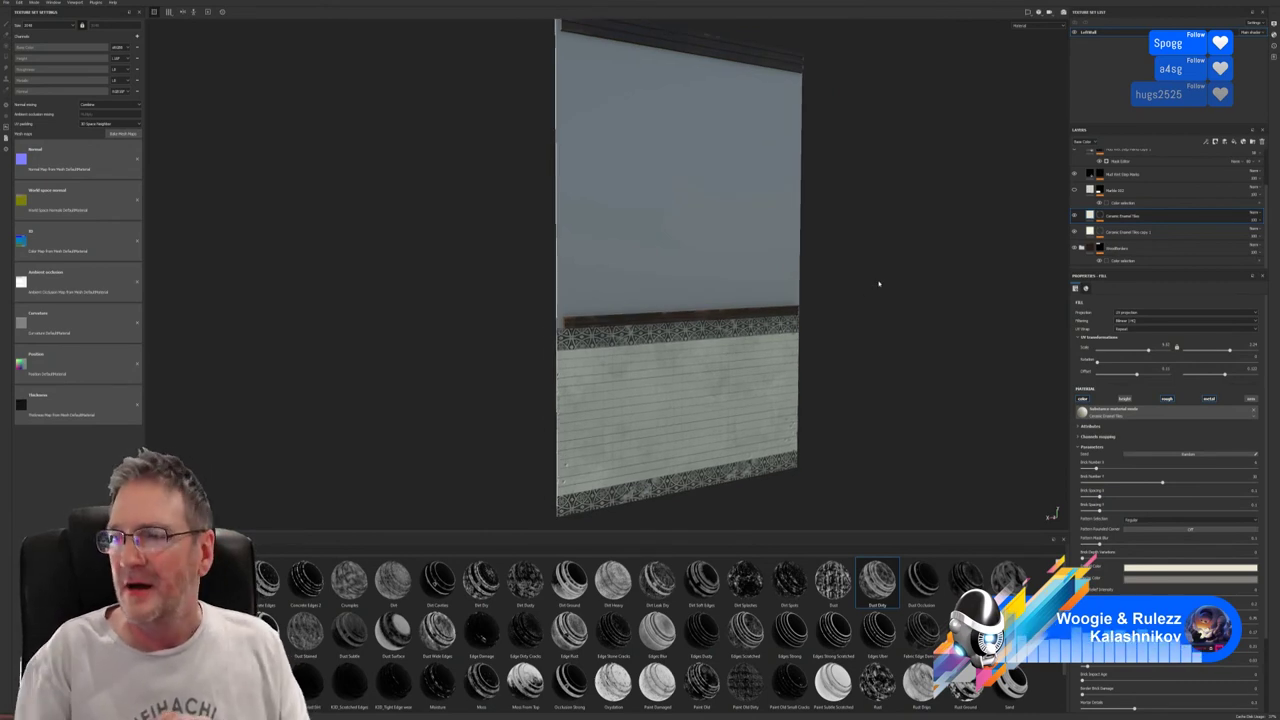
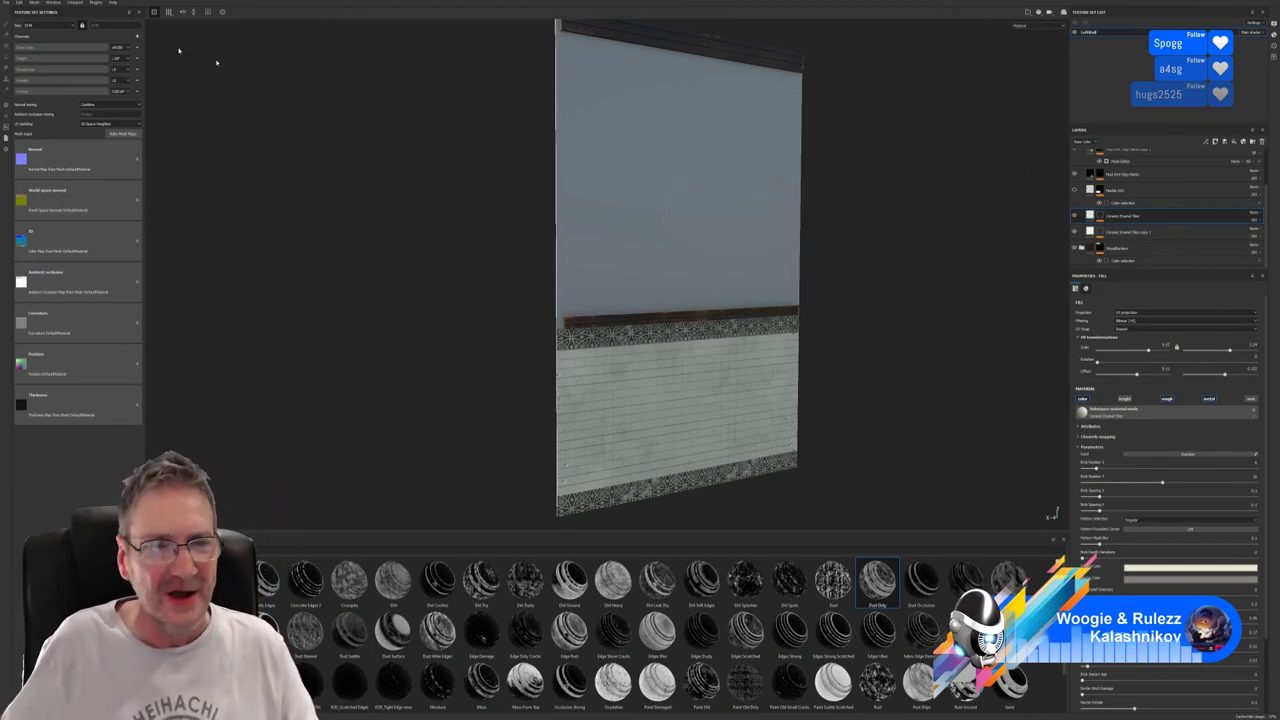
# Save the project as a new file in Models > Bathroom > Shower > Walls Floor.
pyautogui.click(6, 3)
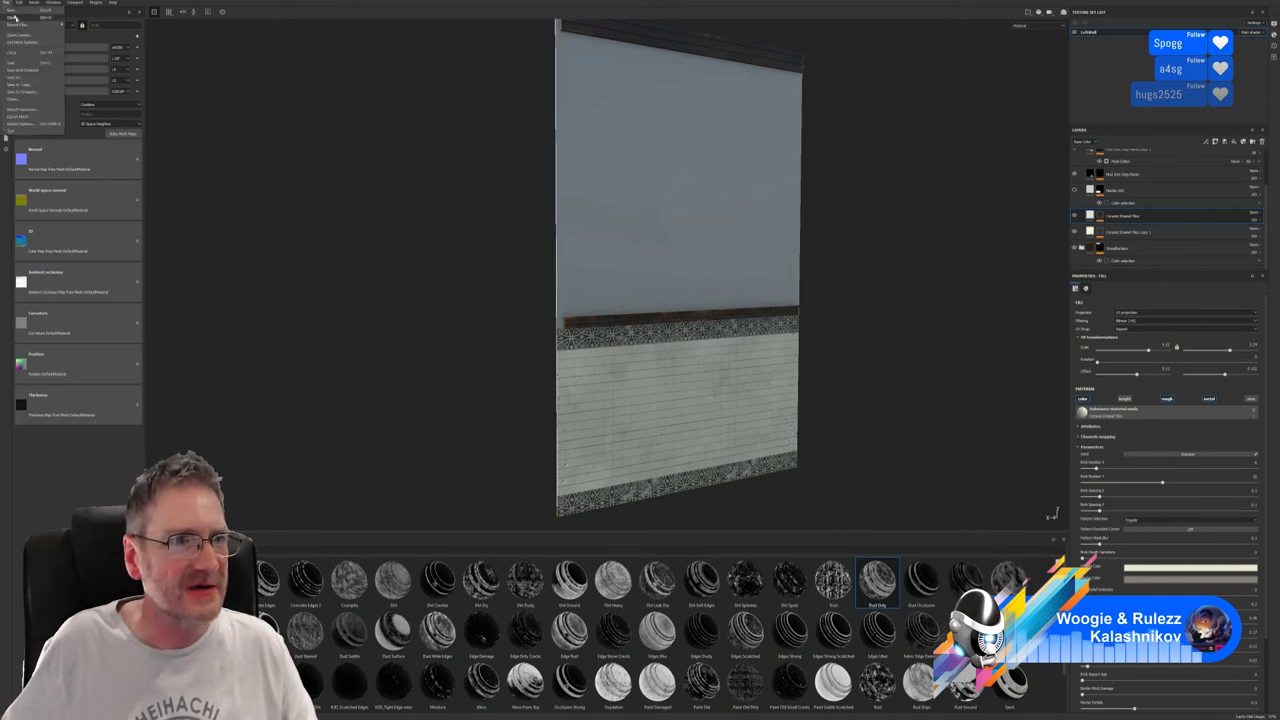
pyautogui.click(22, 79)
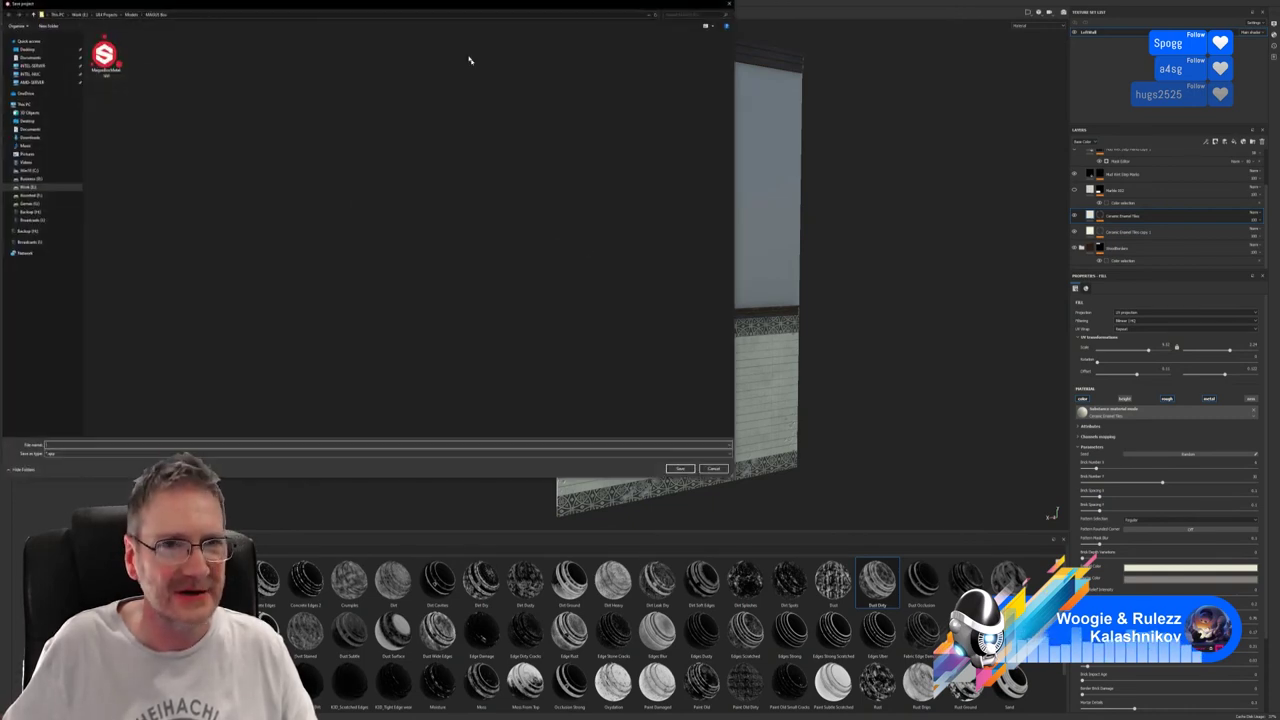
pyautogui.moveTo(361, 11); pyautogui.dragTo(604, 108)
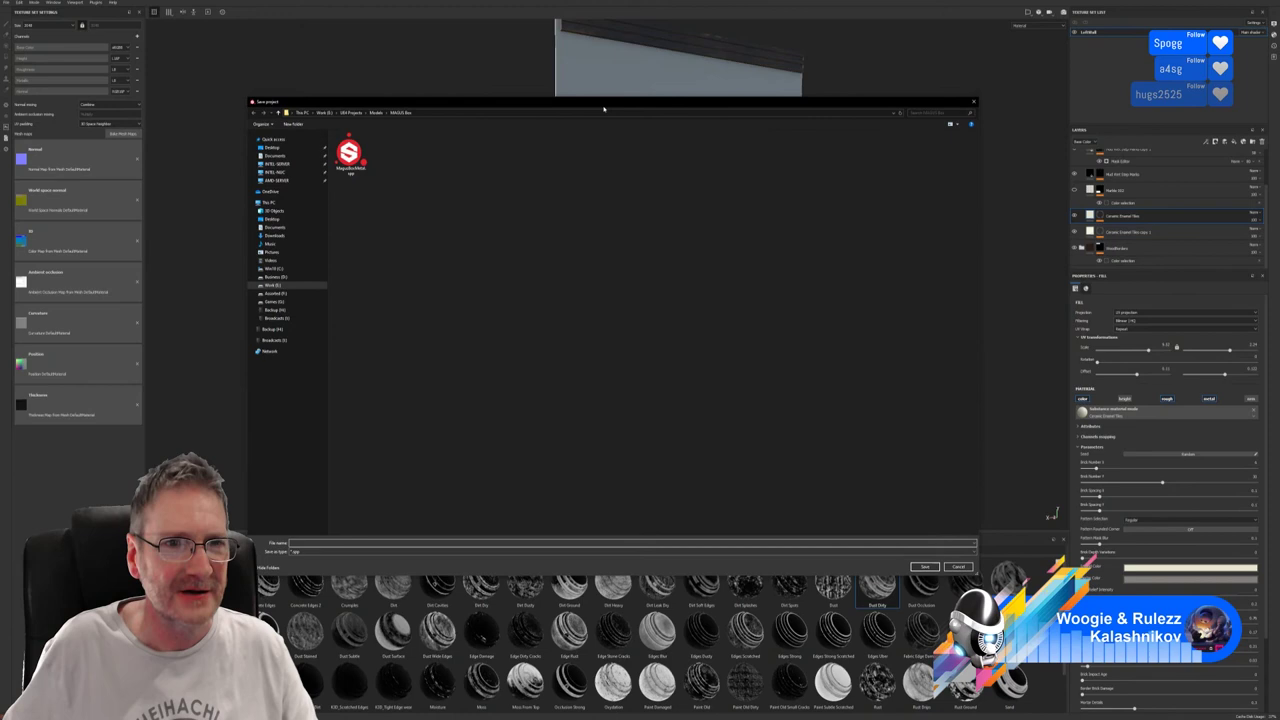
pyautogui.click(375, 112)
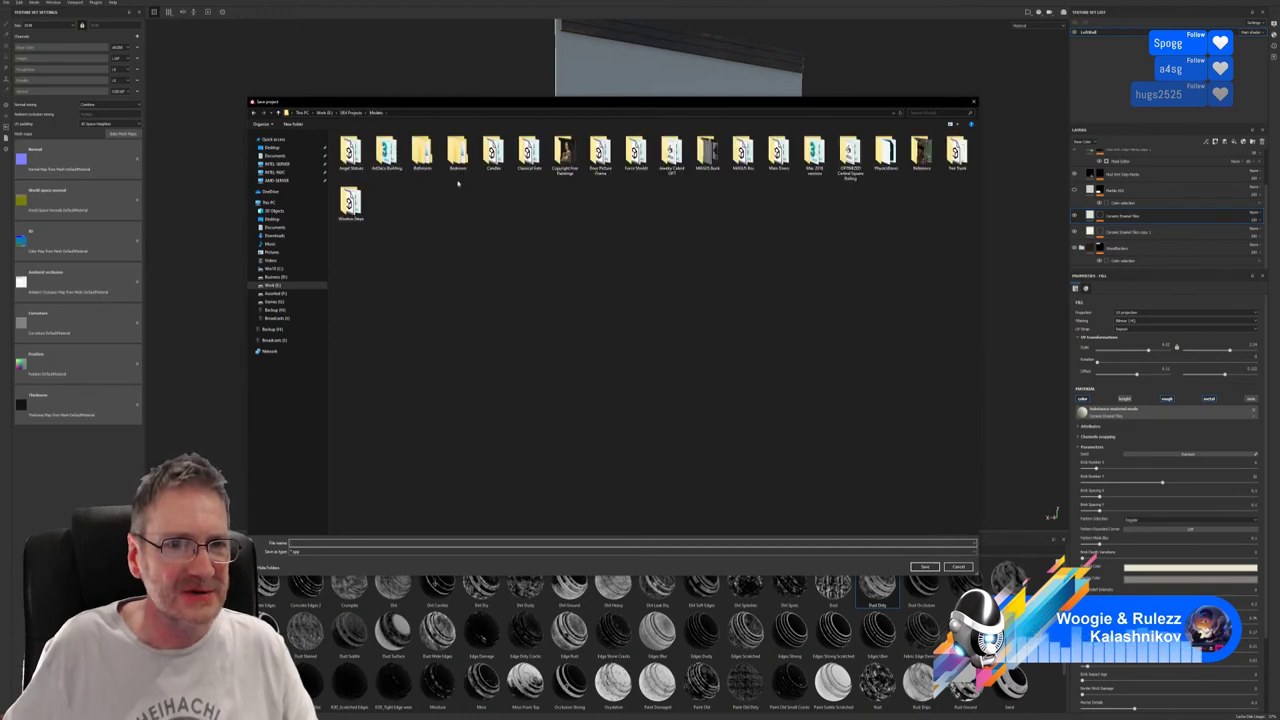
pyautogui.doubleClick(422, 152)
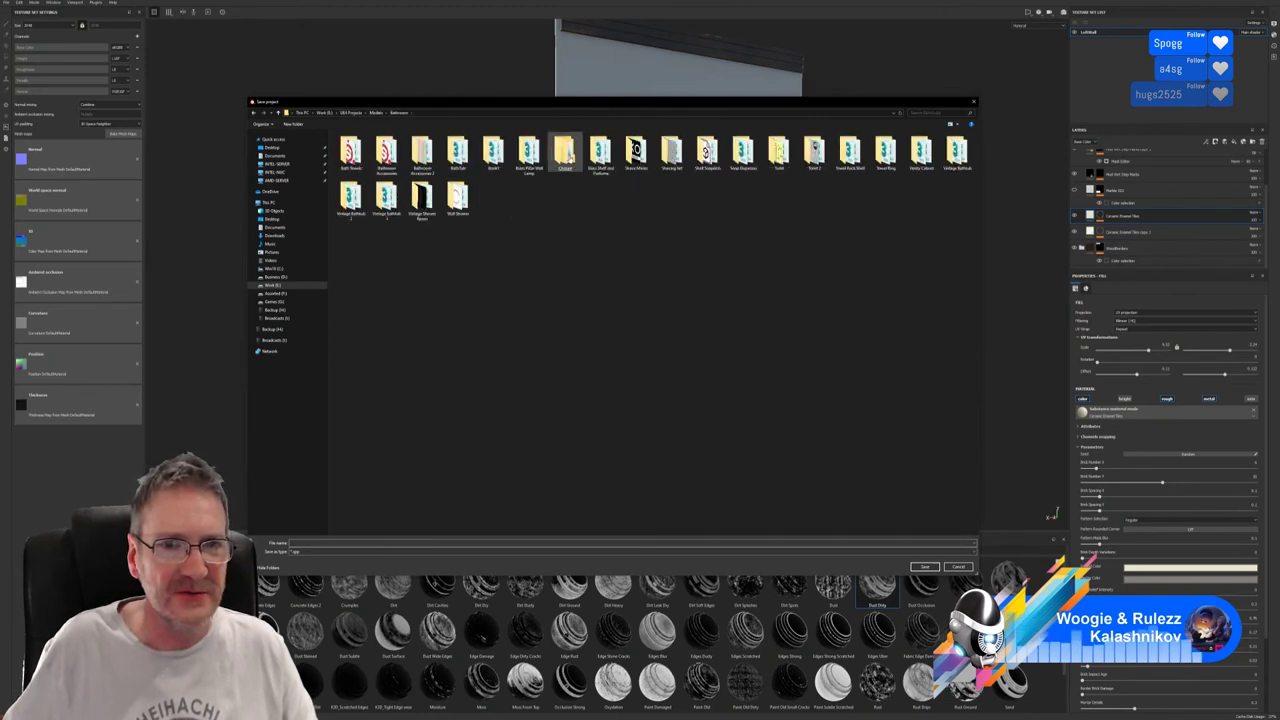
pyautogui.doubleClick(565, 152)
pyautogui.doubleClick(529, 152)
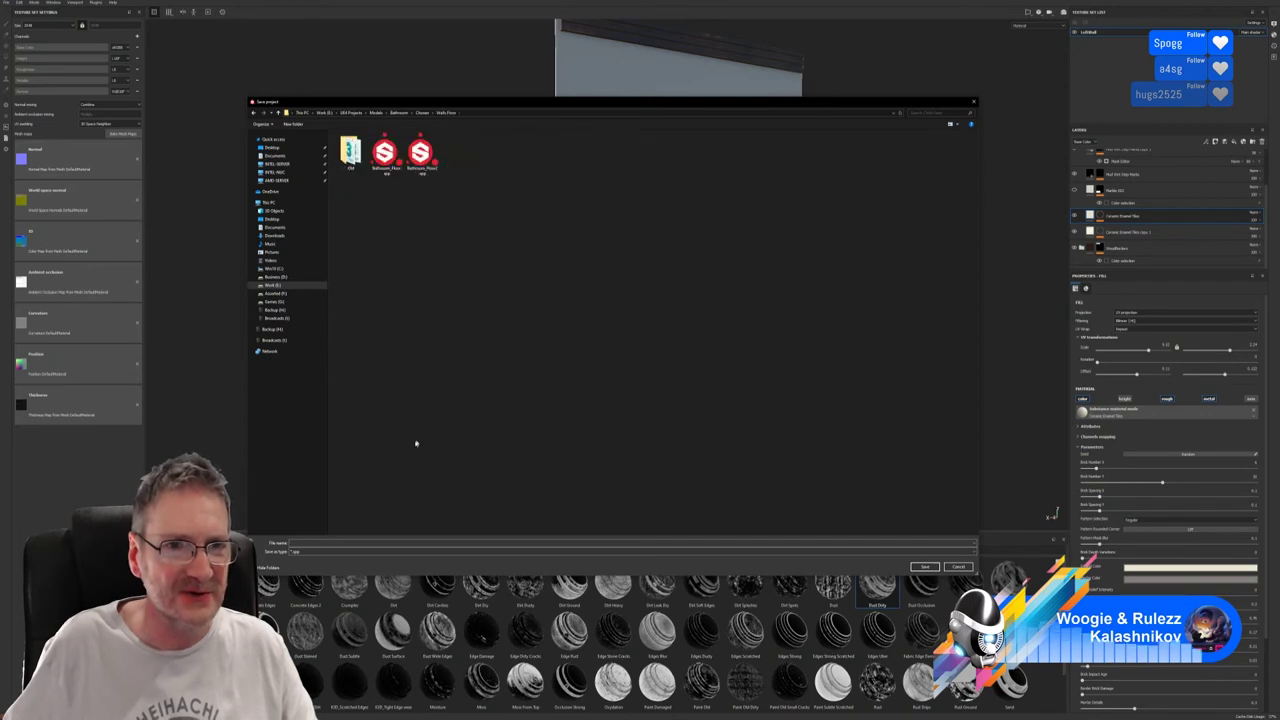
pyautogui.click(335, 543)
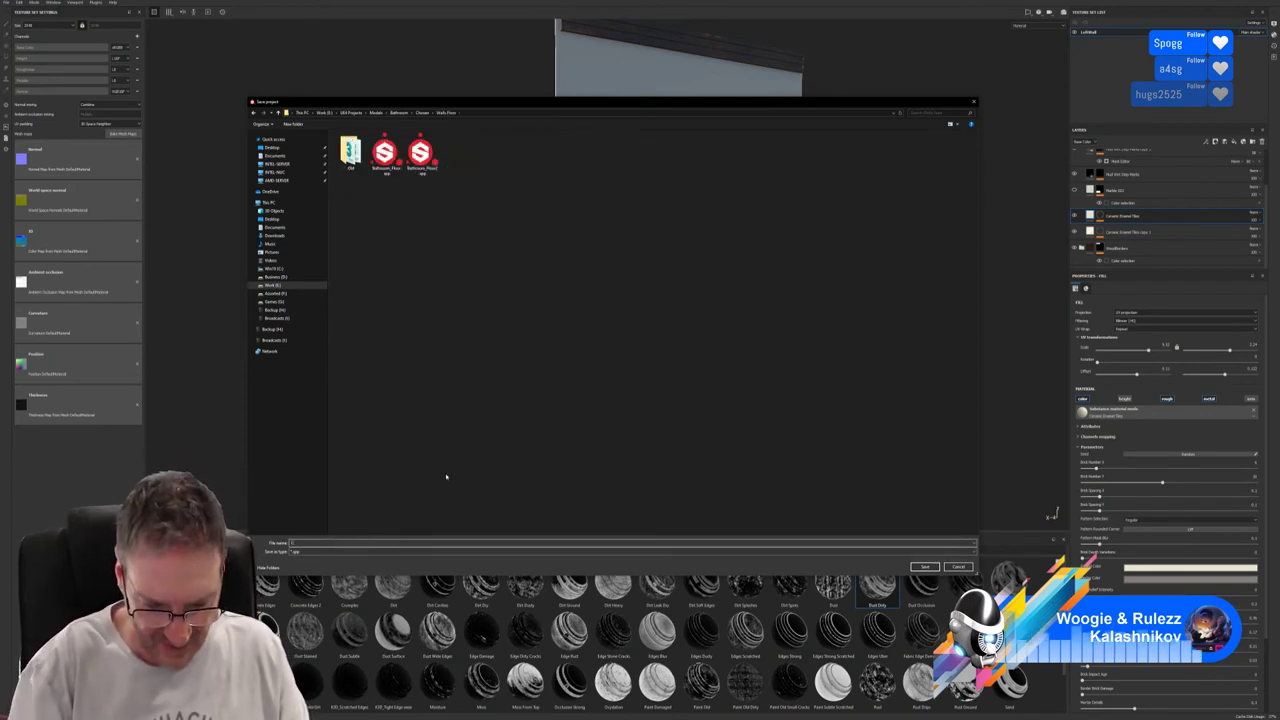
pyautogui.press('Return')
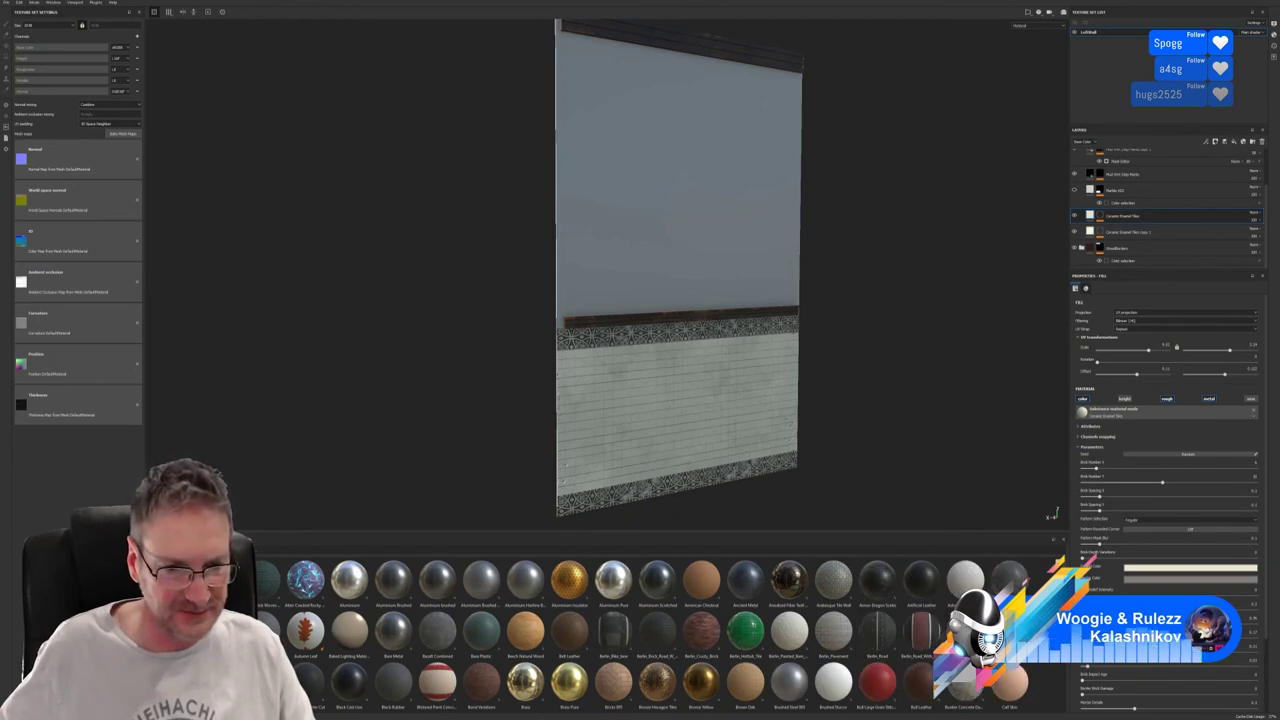
# Scroll the shelf materials down to the Metal section.
pyautogui.scroll(-3, 640, 630)
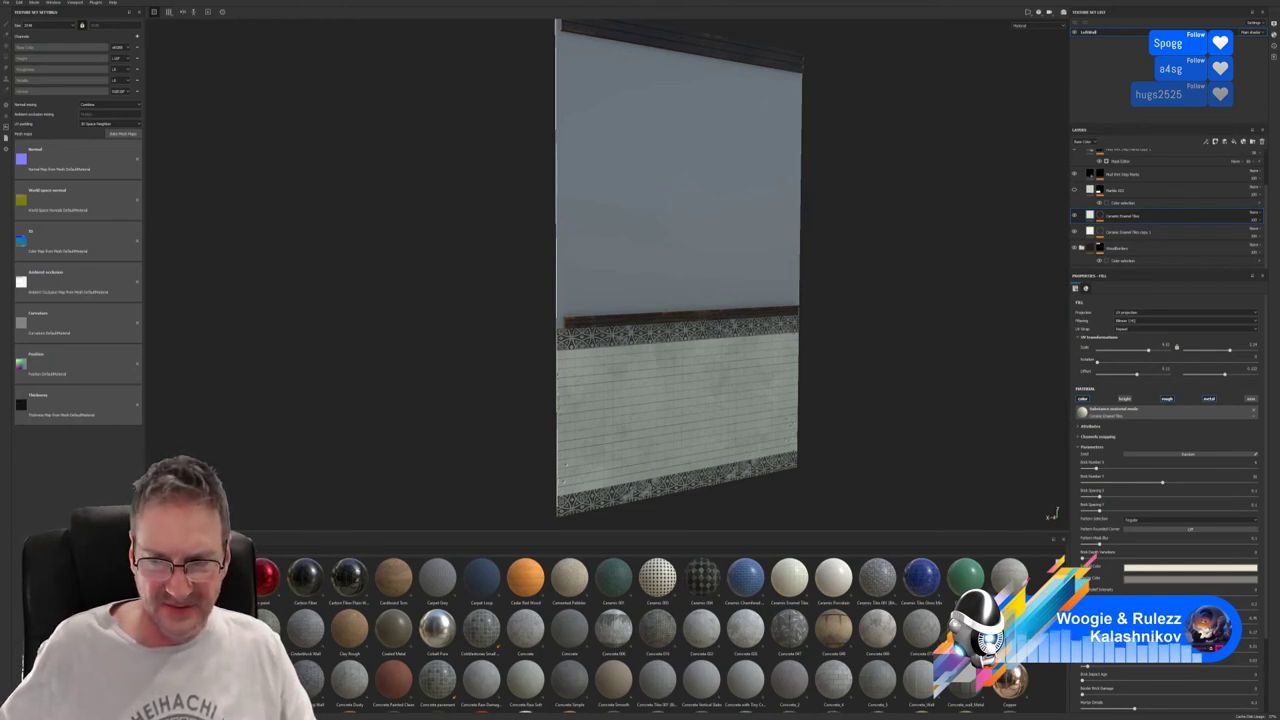
pyautogui.scroll(-3, 650, 630)
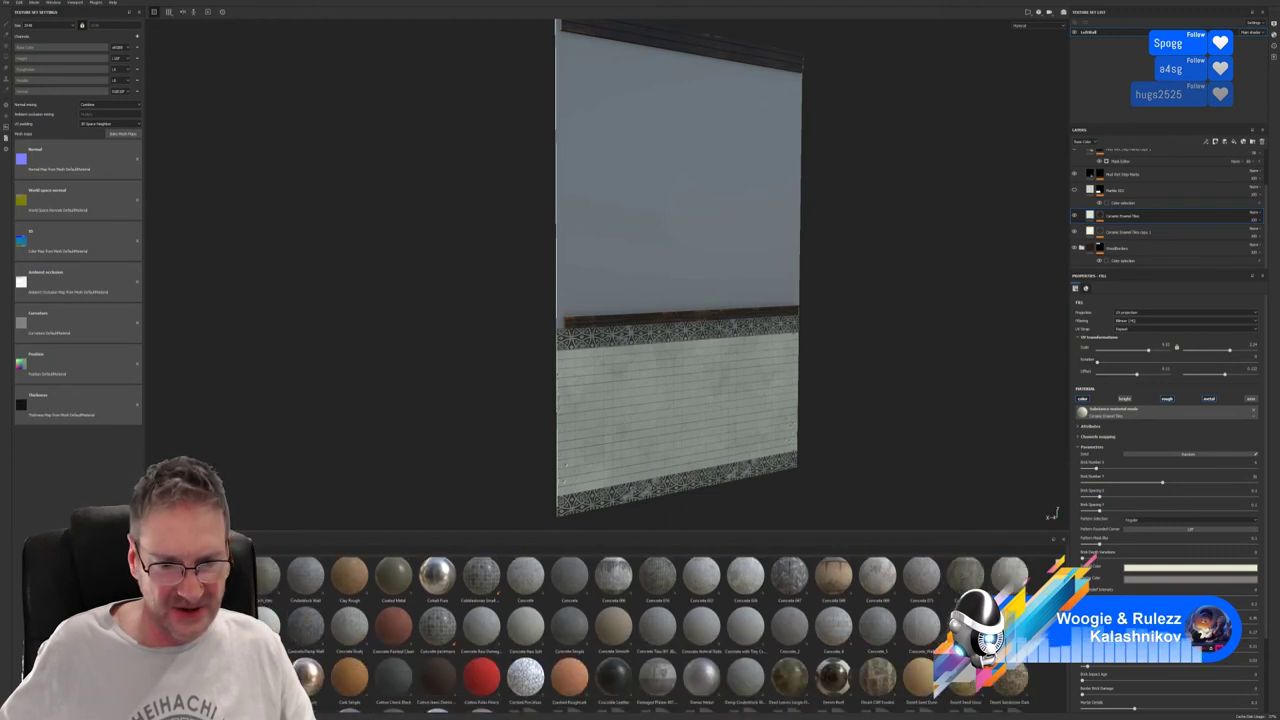
pyautogui.scroll(-2, 650, 630)
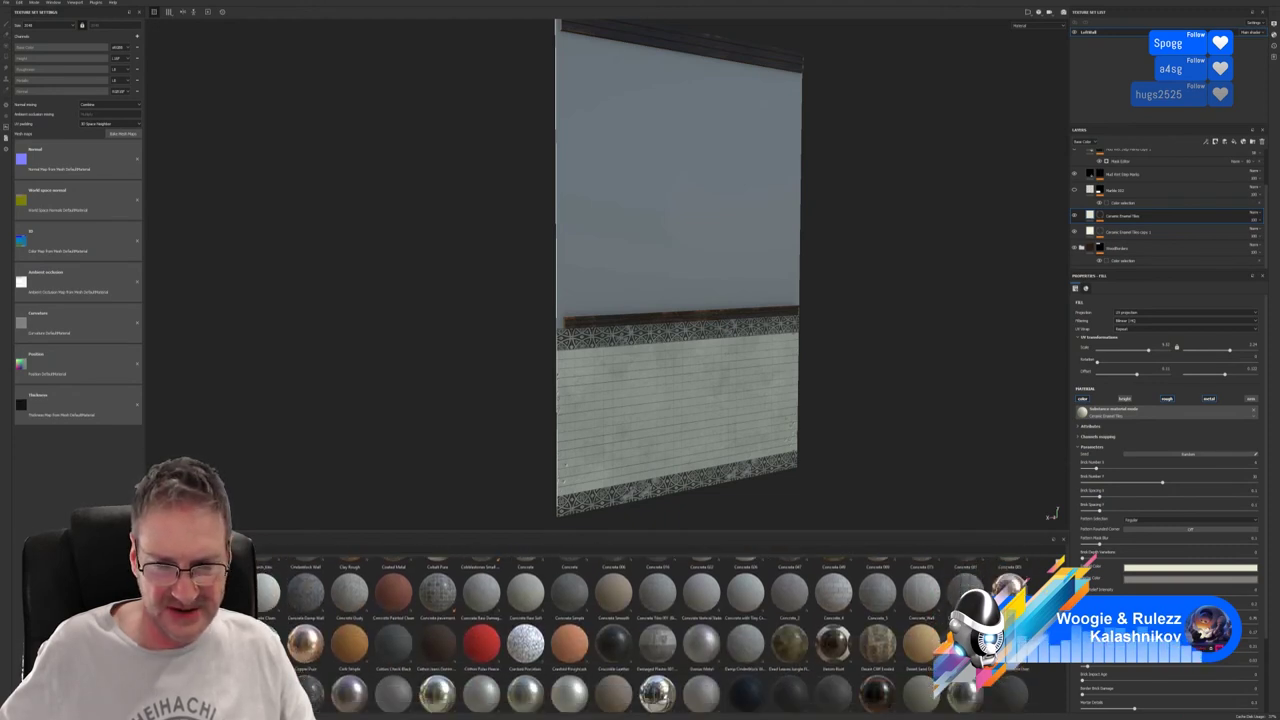
pyautogui.scroll(-2, 650, 630)
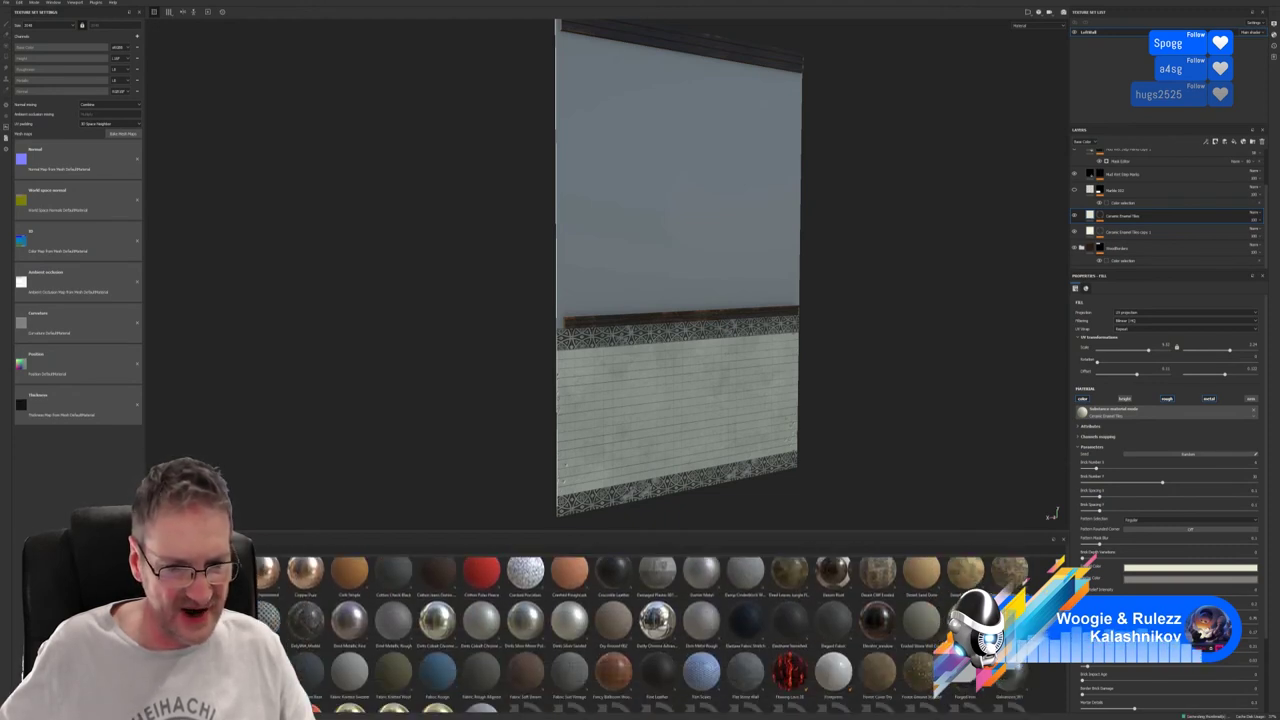
pyautogui.scroll(-2, 650, 630)
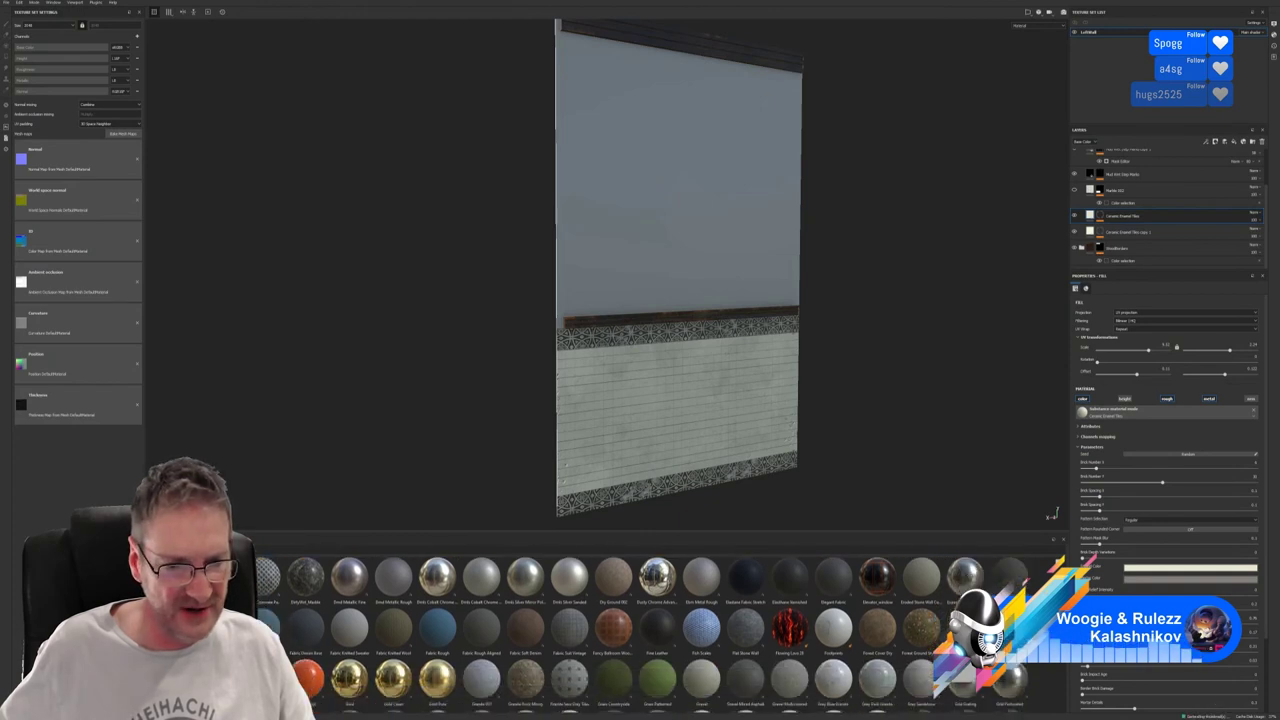
pyautogui.scroll(2, 1081, 180)
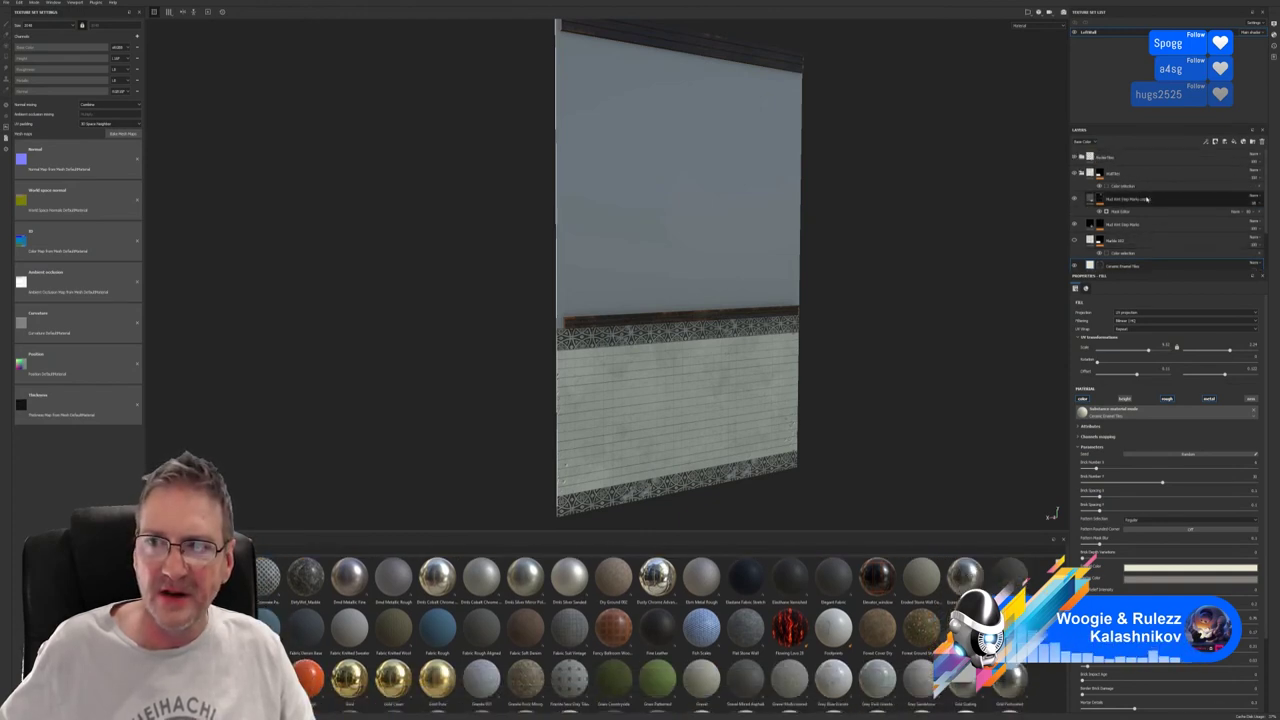
# Collapse the Wall Tiles folder and the other expanded layer folder, then browse further through the Metal materials.
pyautogui.click(1081, 174)
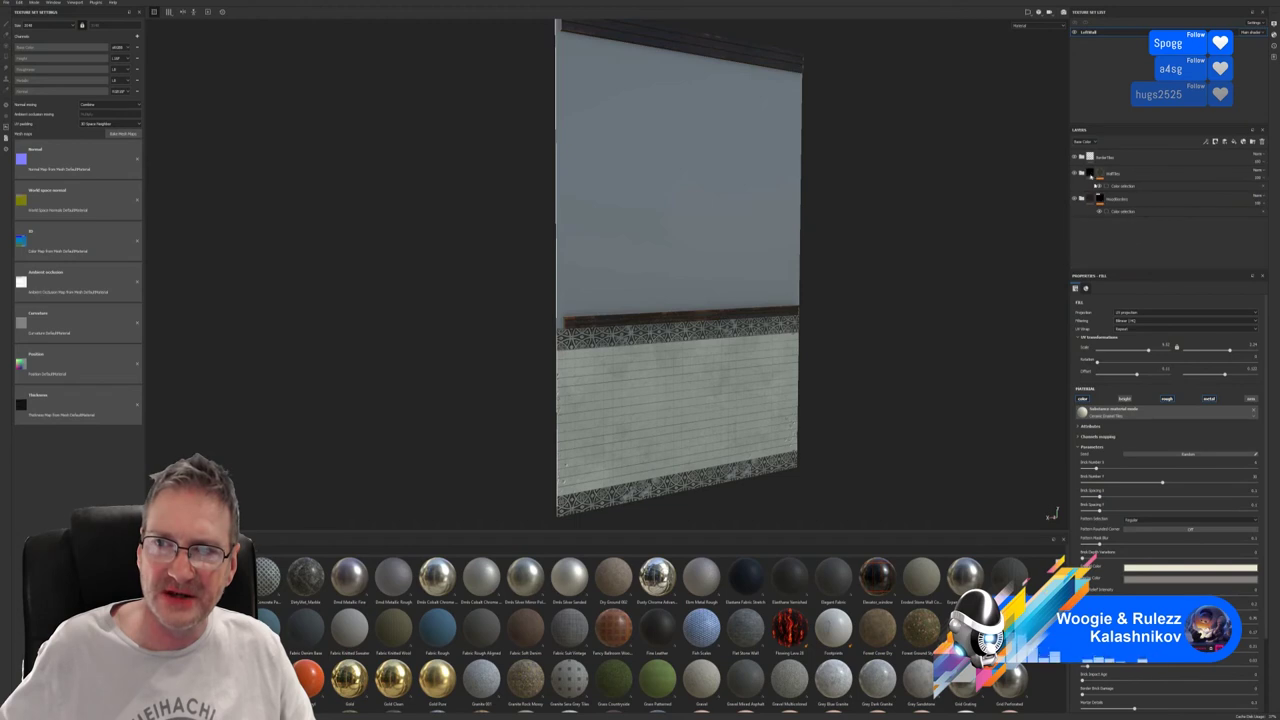
pyautogui.click(1139, 160)
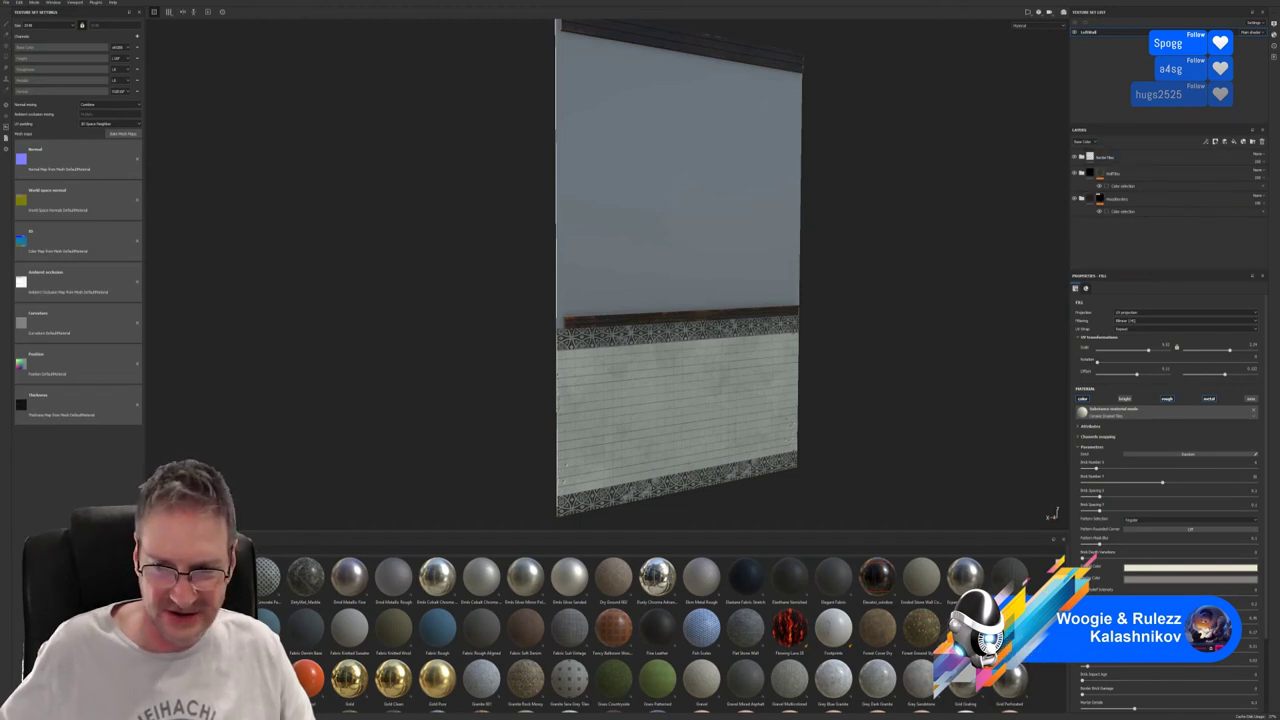
pyautogui.scroll(-3, 658, 635)
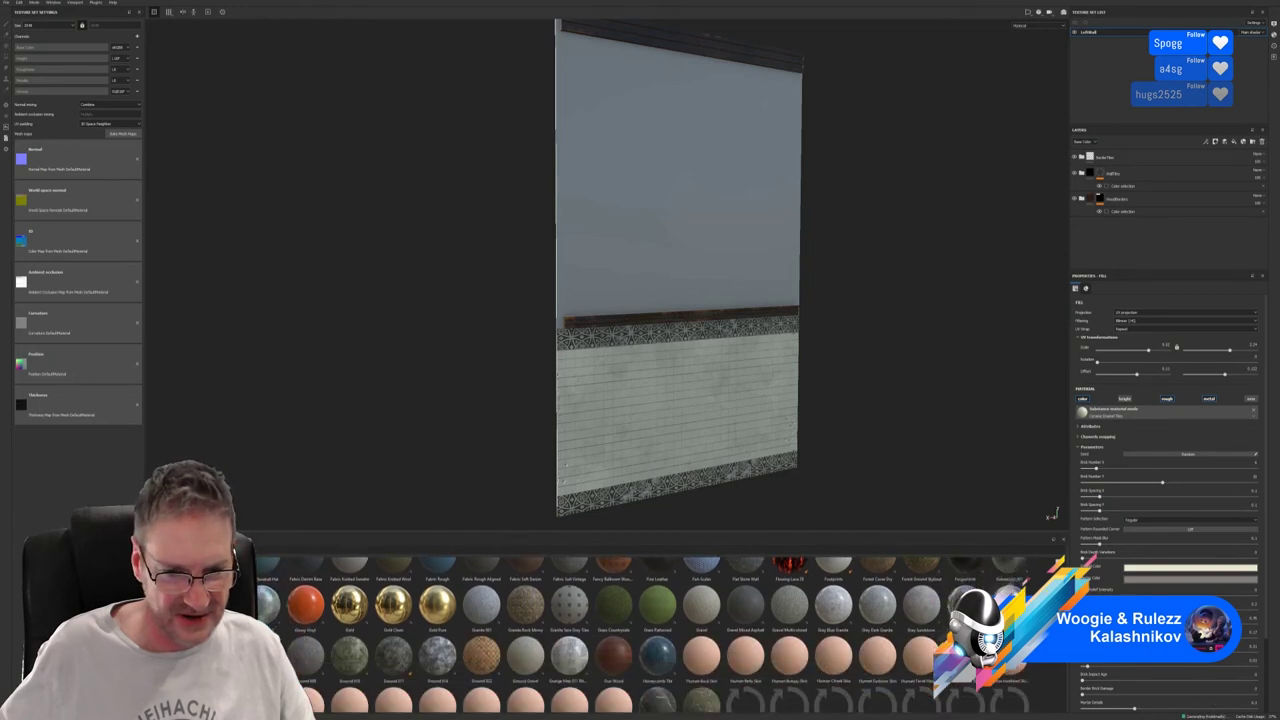
pyautogui.scroll(-3, 658, 635)
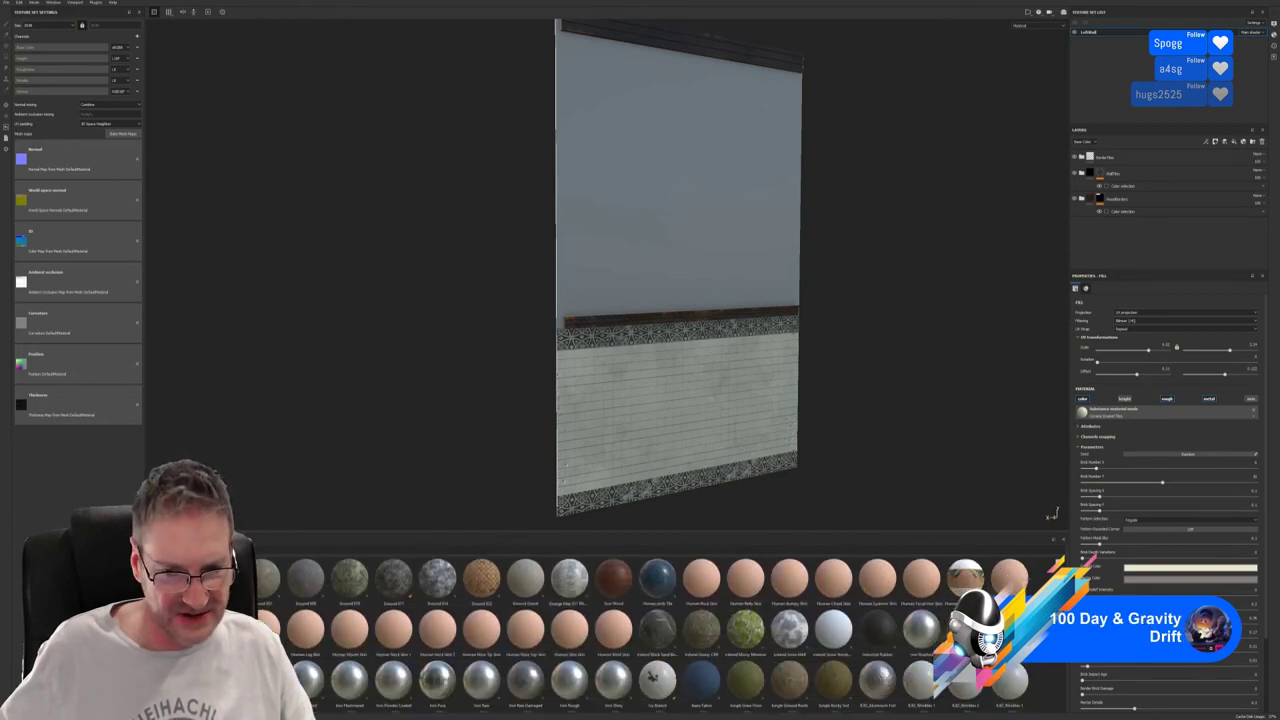
pyautogui.scroll(-3, 658, 635)
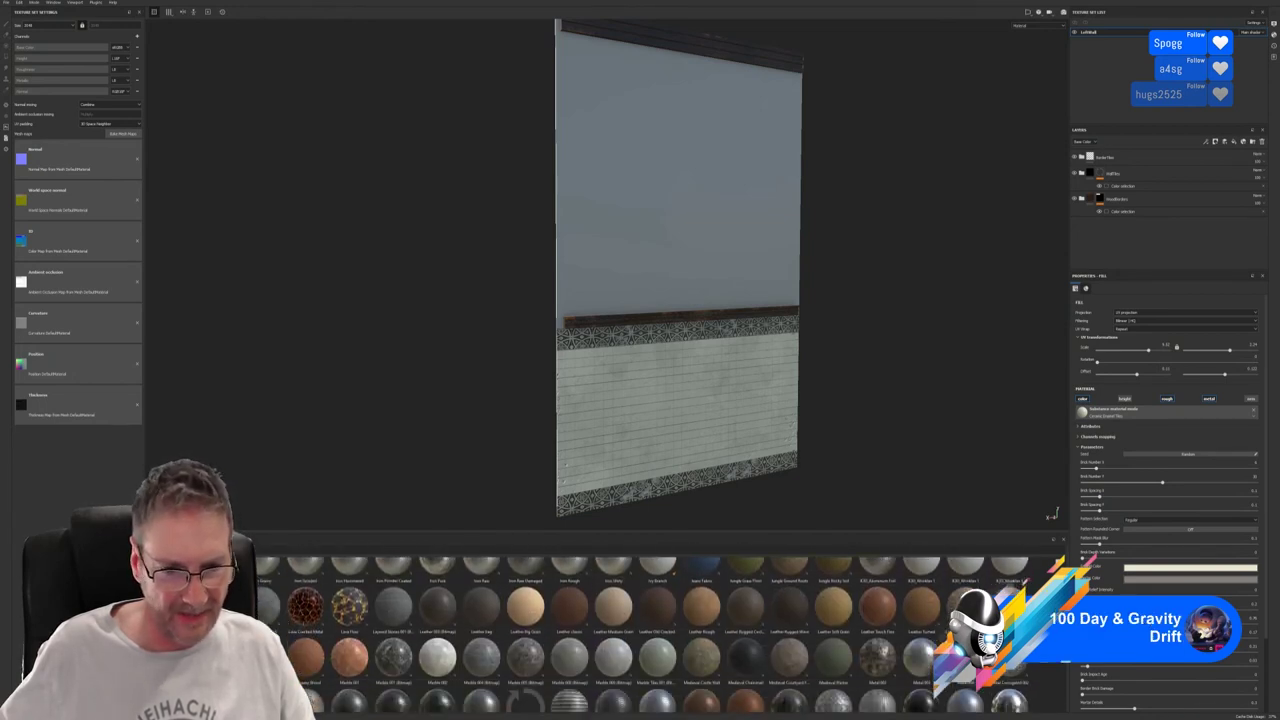
pyautogui.scroll(-3, 658, 635)
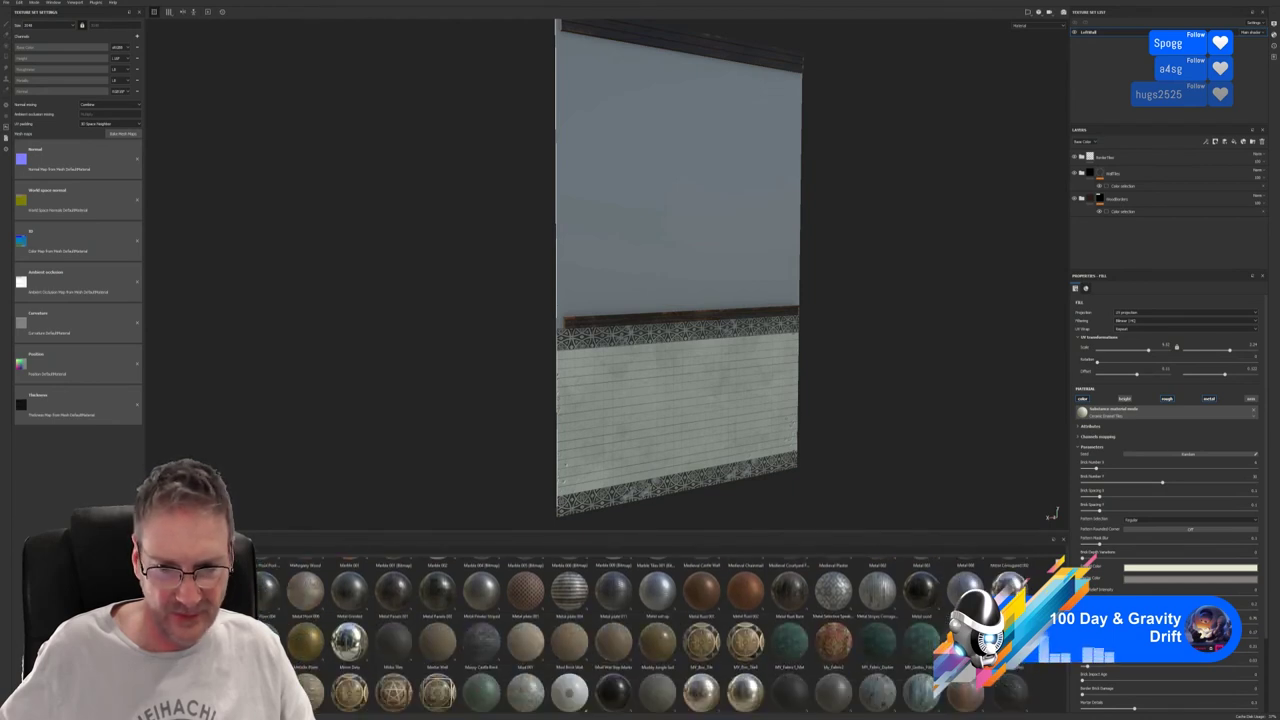
pyautogui.scroll(-1, 658, 635)
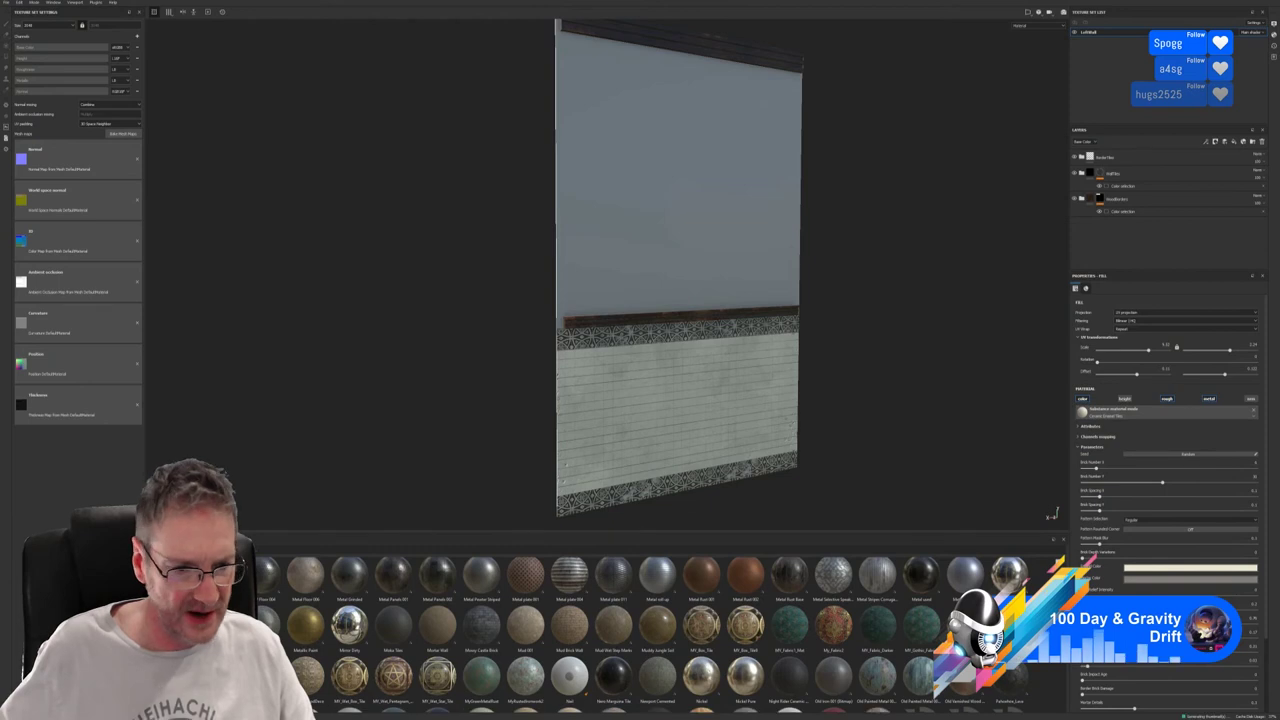
# Apply the ornate metal material to the wall with a color-selection mask limited to the blue ID area.
pyautogui.moveTo(437, 675); pyautogui.dragTo(614, 196)
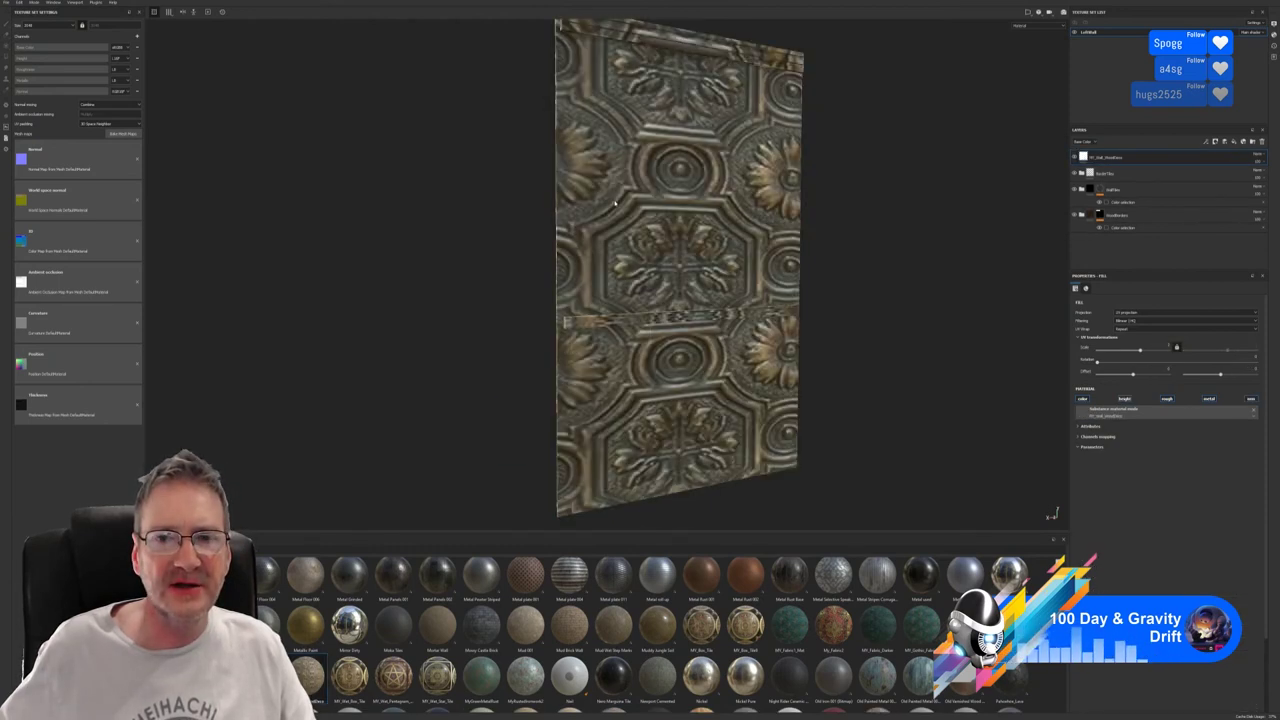
pyautogui.rightClick(1128, 162)
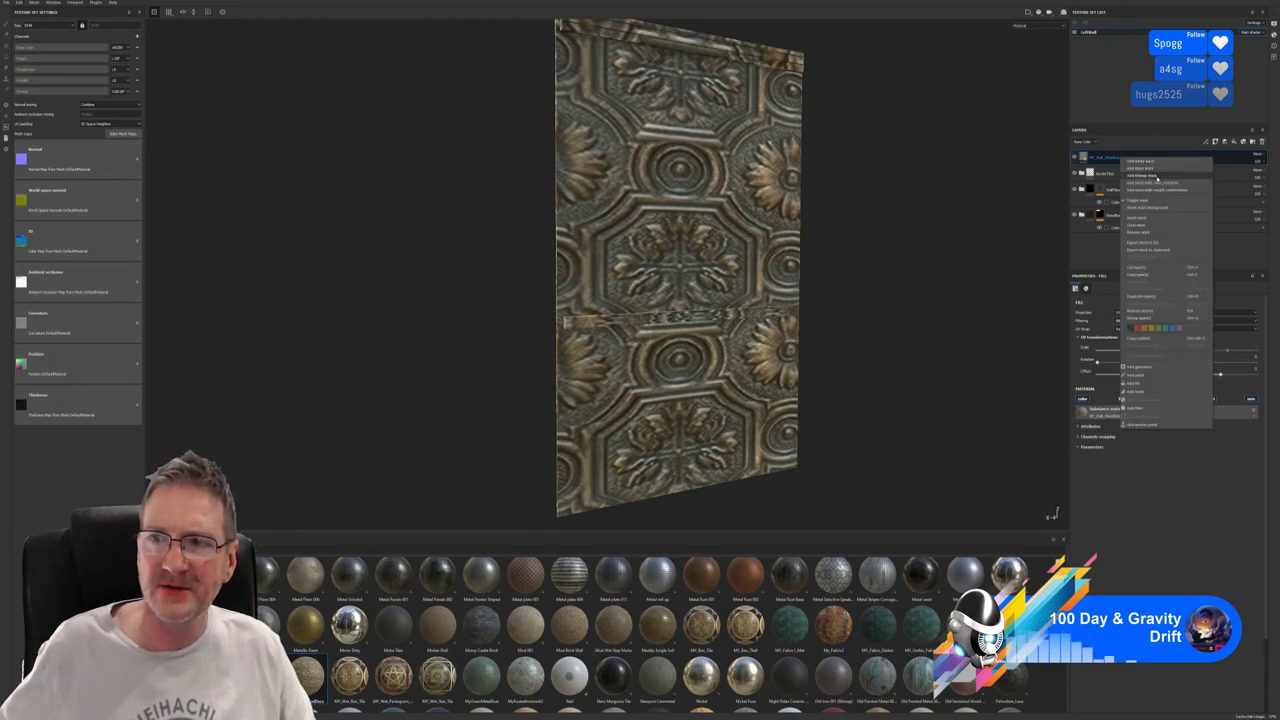
pyautogui.press('Escape')
pyautogui.click(1250, 357)
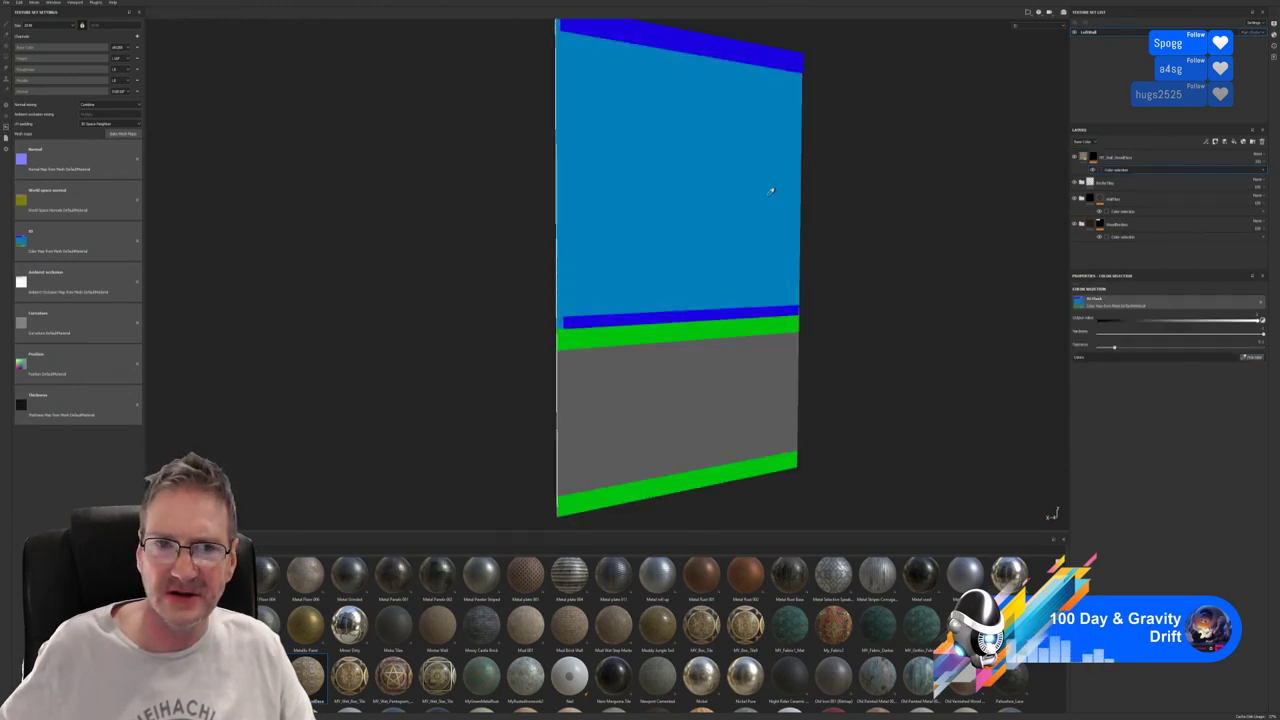
pyautogui.click(769, 191)
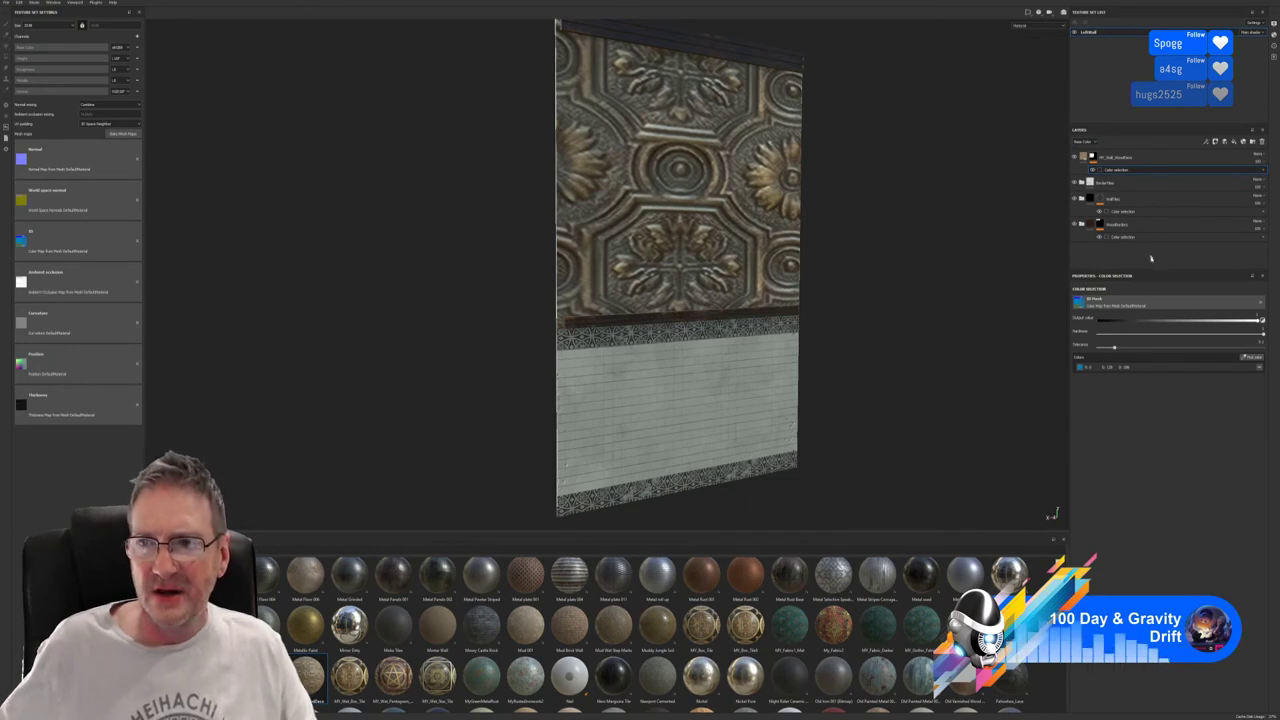
pyautogui.click(1116, 157)
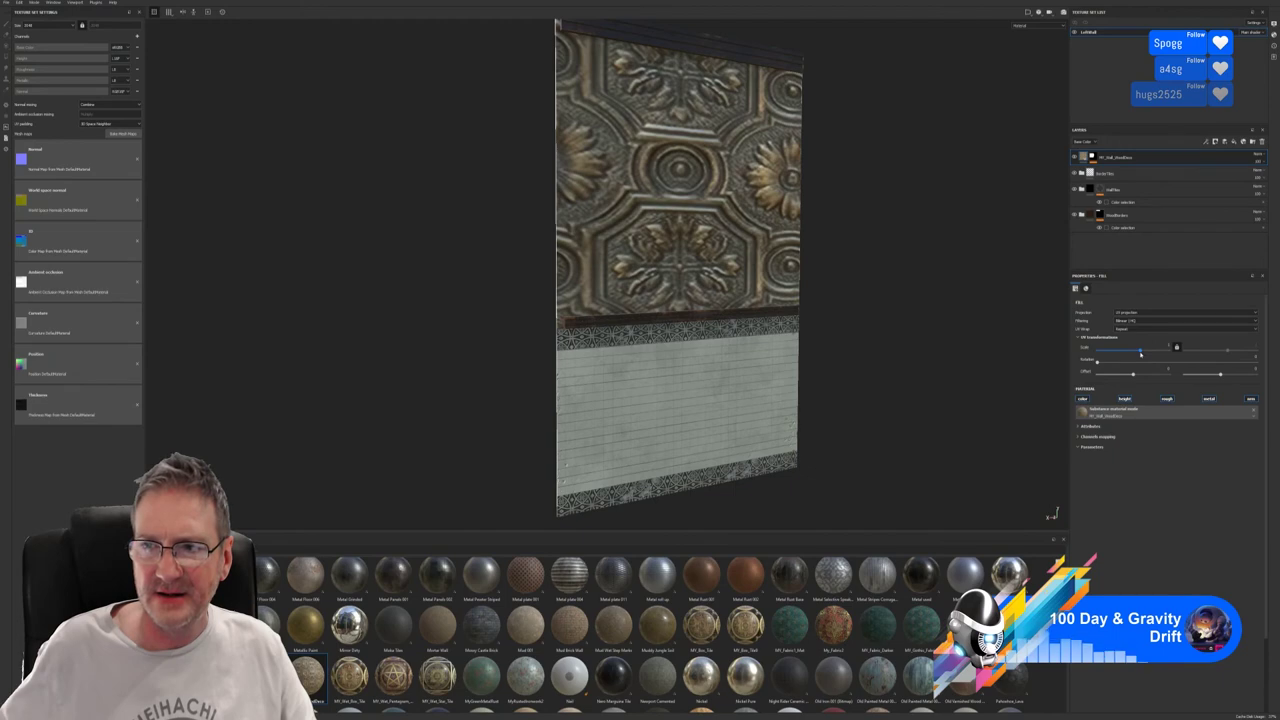
# Shrink the ornate pattern's UV Scale for denser tiling, checking the wall head-on.
pyautogui.moveTo(1140, 354); pyautogui.dragTo(1146, 351)
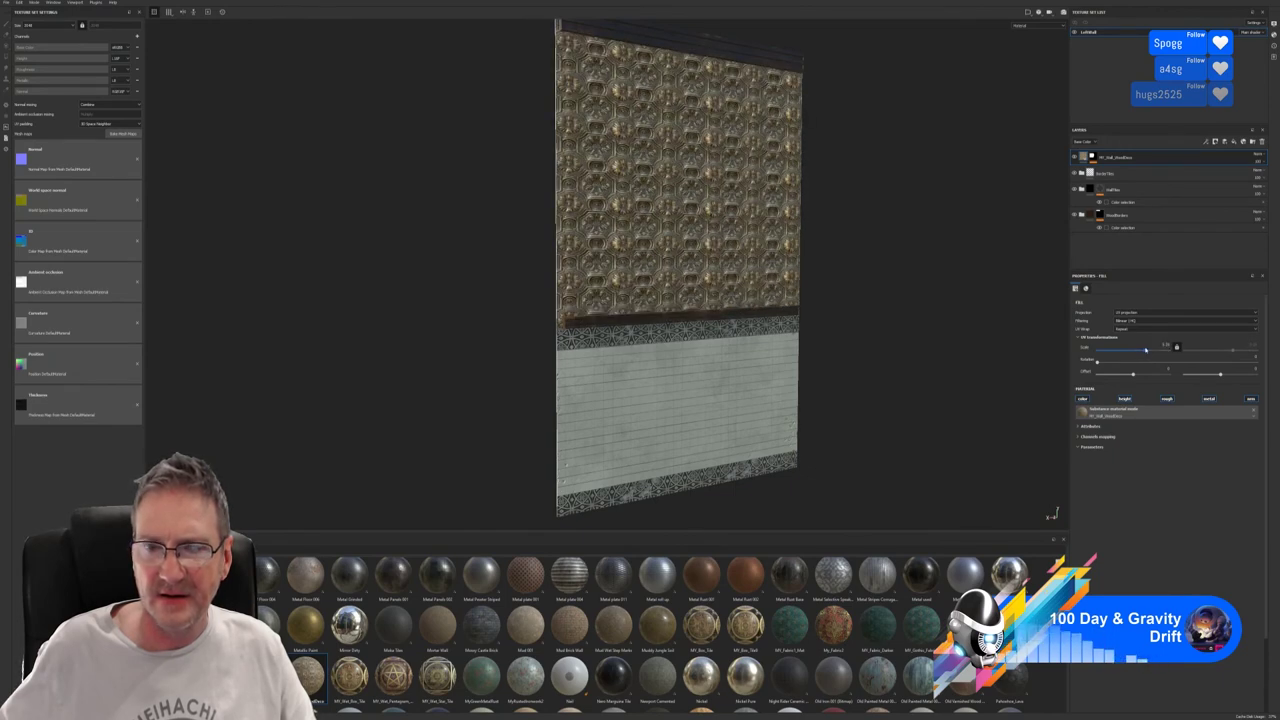
pyautogui.keyDown('alt'); pyautogui.moveTo(943, 314); pyautogui.dragTo(563, 496); pyautogui.keyUp('alt')
pyautogui.scroll(5, 836, 279)
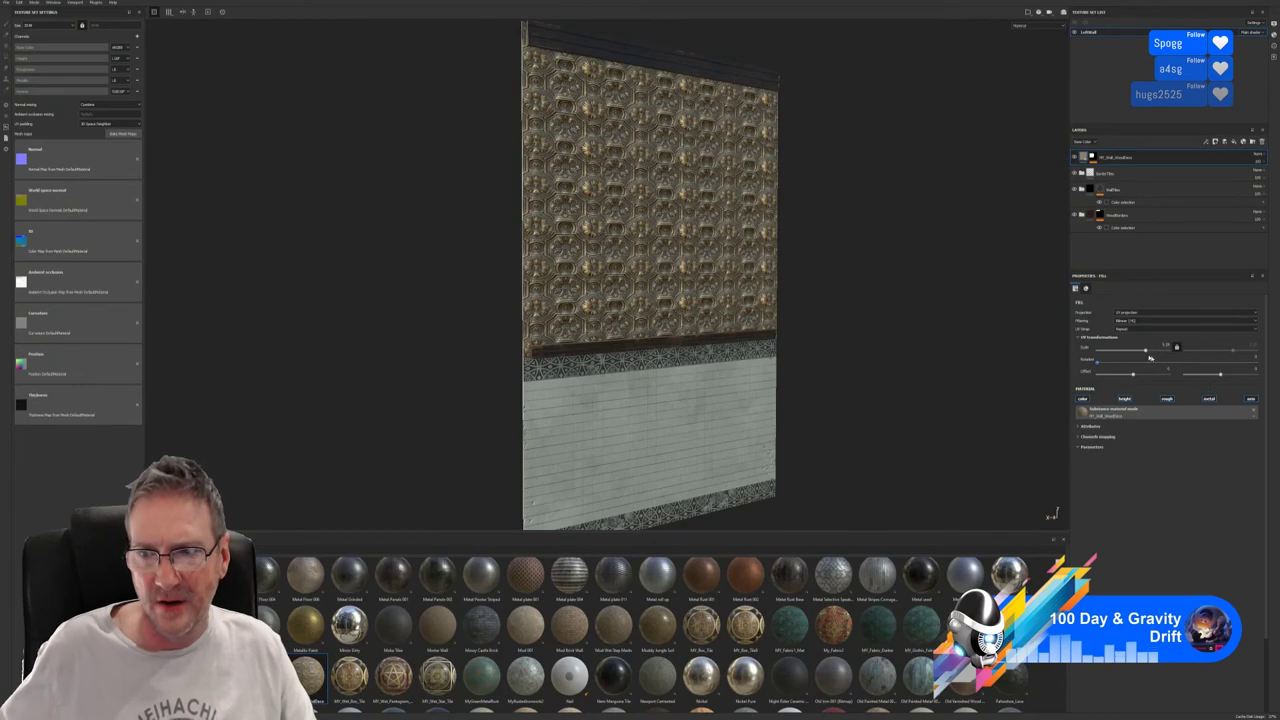
pyautogui.moveTo(1146, 352); pyautogui.dragTo(1146, 352)
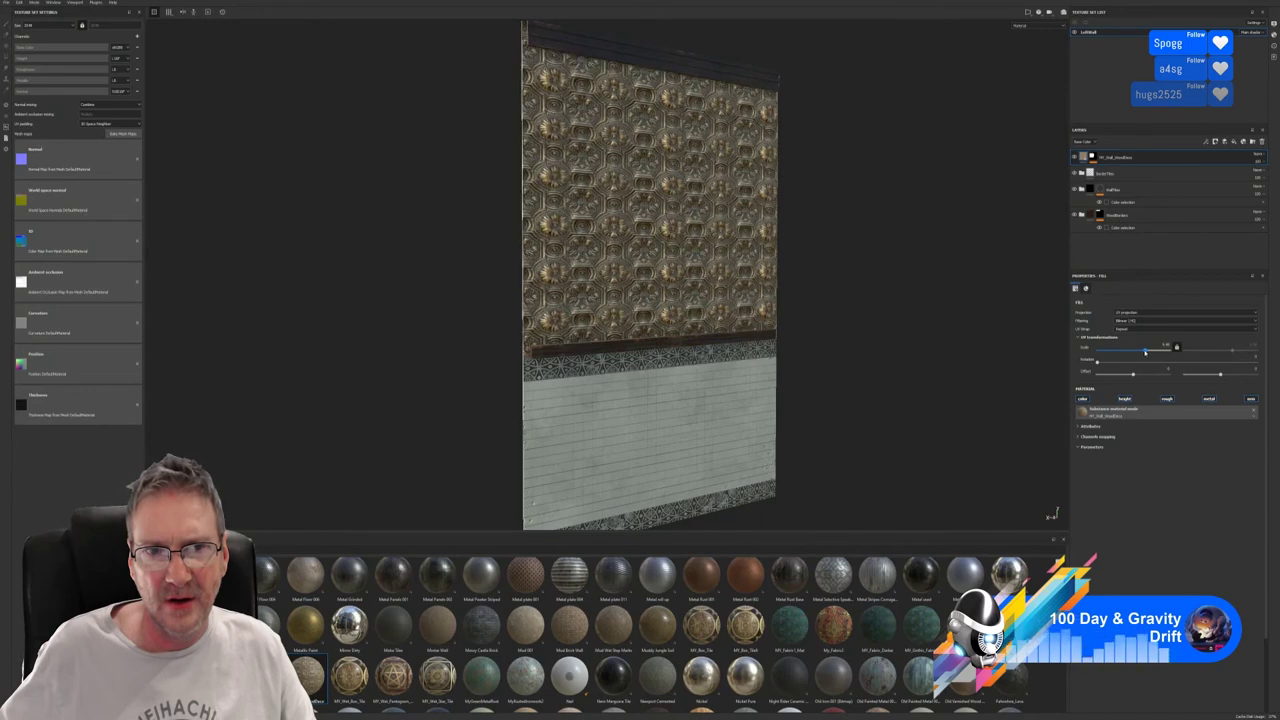
pyautogui.moveTo(1146, 352); pyautogui.dragTo(1145, 348)
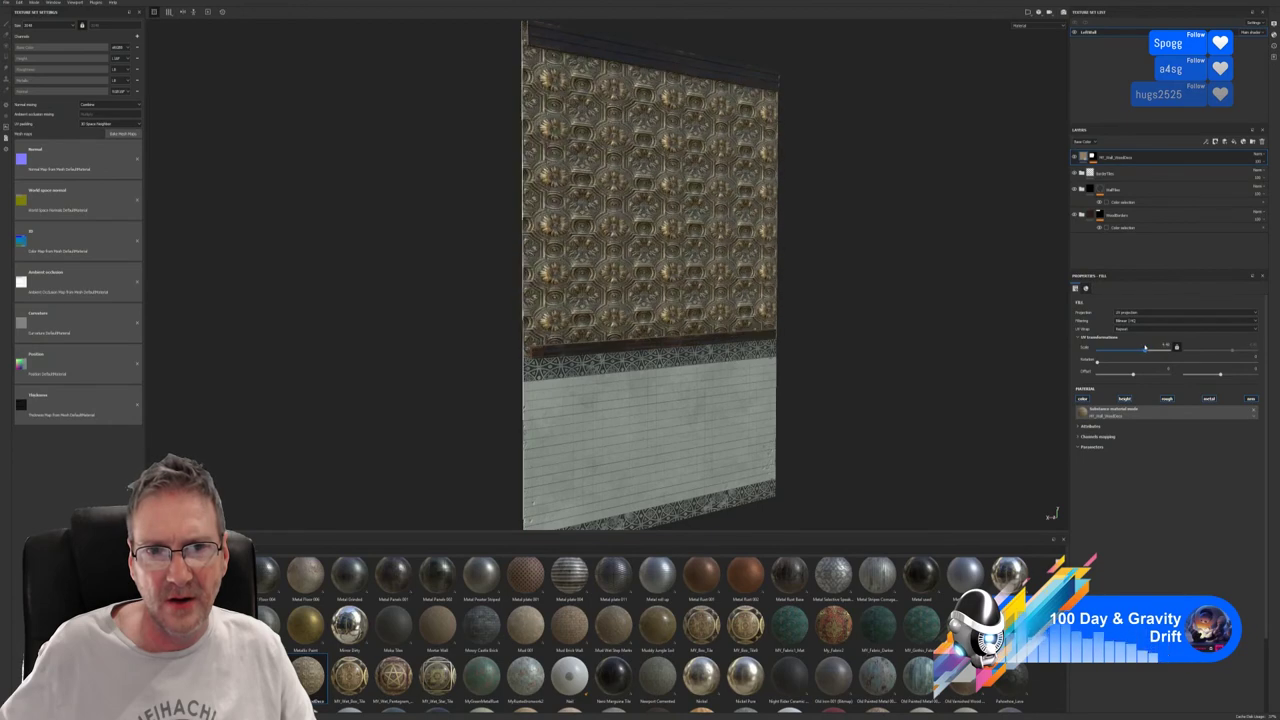
pyautogui.keyDown('alt'); pyautogui.moveTo(880, 263); pyautogui.dragTo(835, 265); pyautogui.keyUp('alt')
pyautogui.scroll(-3, 676, 280)
pyautogui.keyDown('alt'); pyautogui.moveTo(660, 258); pyautogui.dragTo(621, 258); pyautogui.keyUp('alt')
pyautogui.scroll(3, 621, 258)
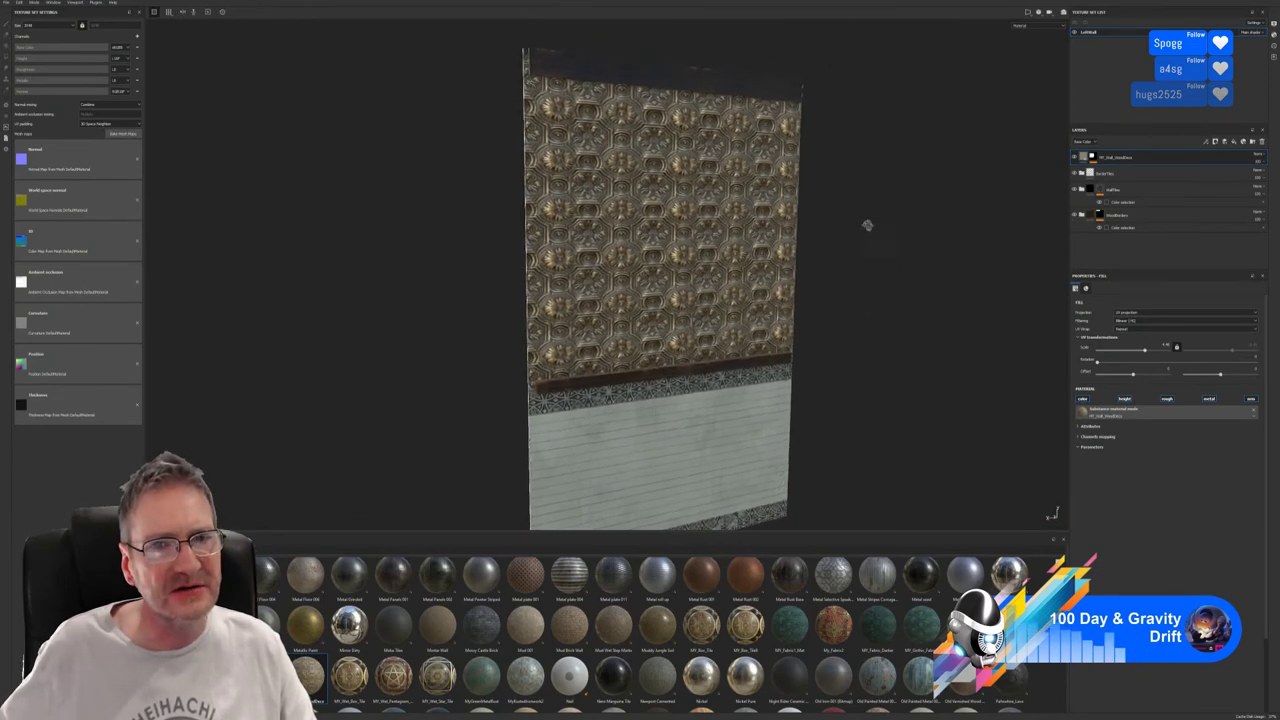
pyautogui.keyDown('alt'); pyautogui.moveTo(863, 223); pyautogui.dragTo(857, 227); pyautogui.keyUp('alt')
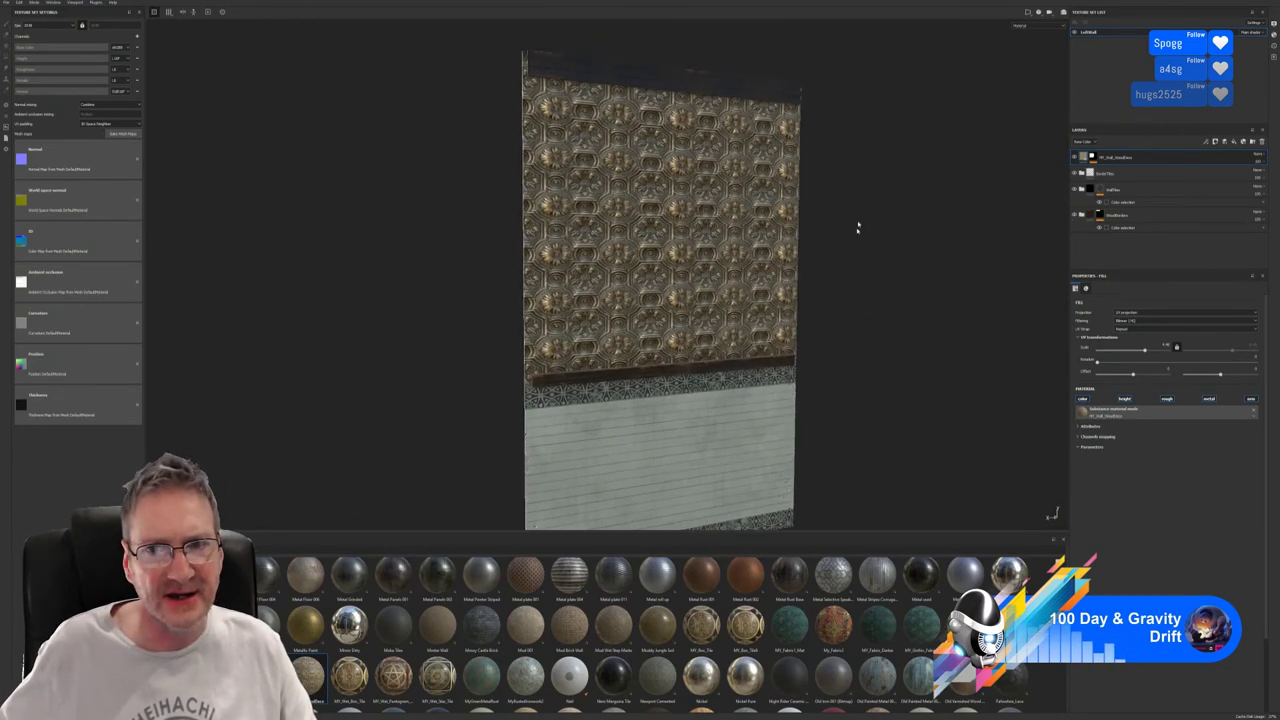
# Readjust the UV Scale so the ornate tiles end larger with fewer repeats.
pyautogui.click(1146, 351)
pyautogui.moveTo(1146, 351); pyautogui.dragTo(1145, 351)
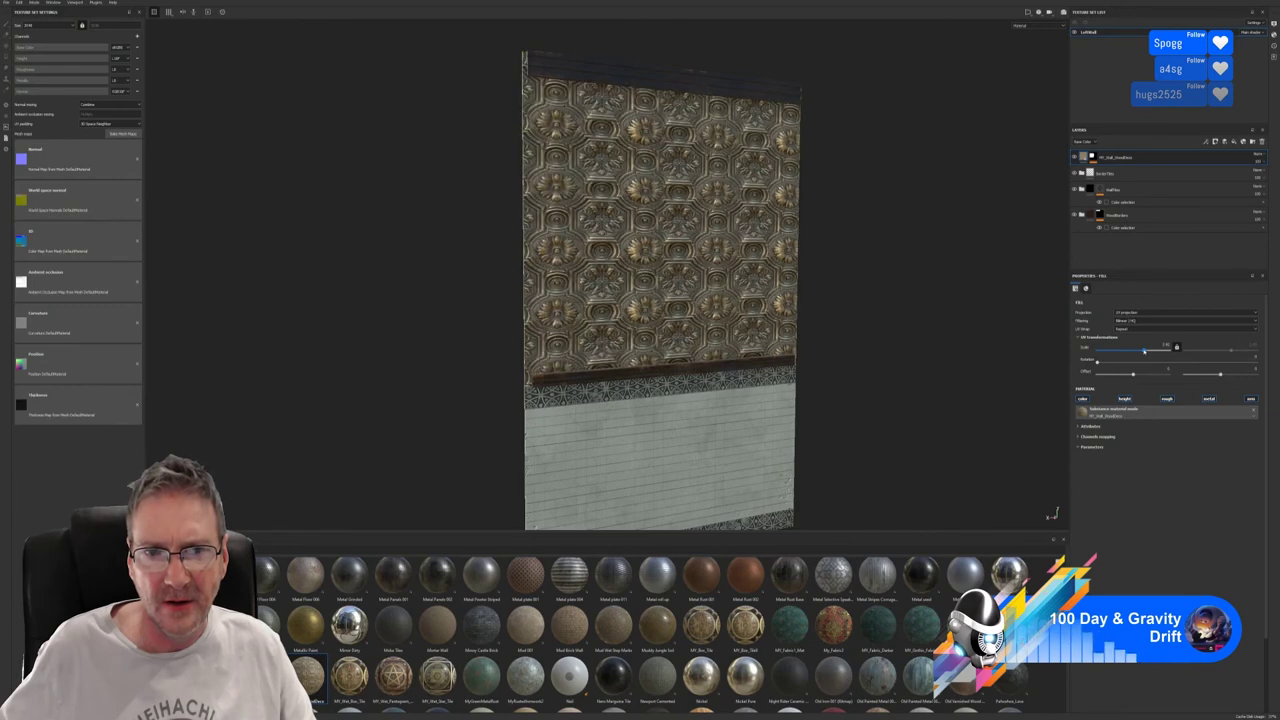
pyautogui.moveTo(1145, 351); pyautogui.dragTo(1145, 351)
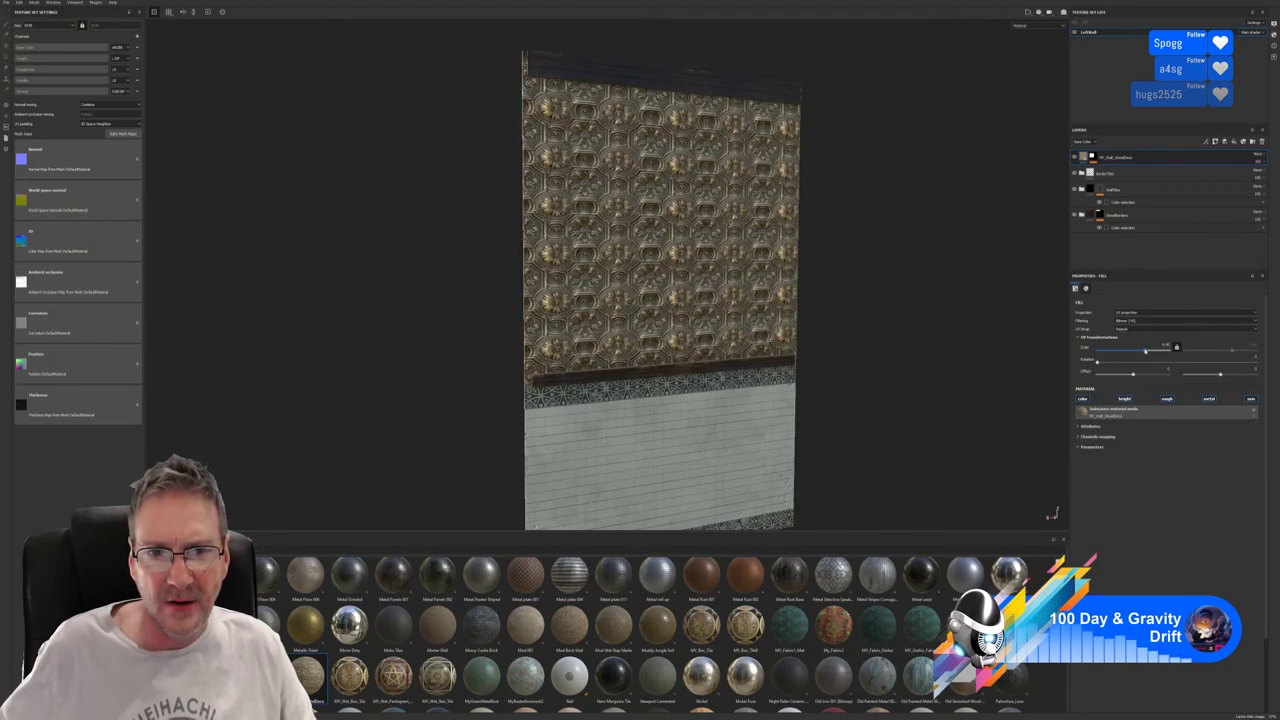
pyautogui.moveTo(1145, 351); pyautogui.dragTo(1145, 351)
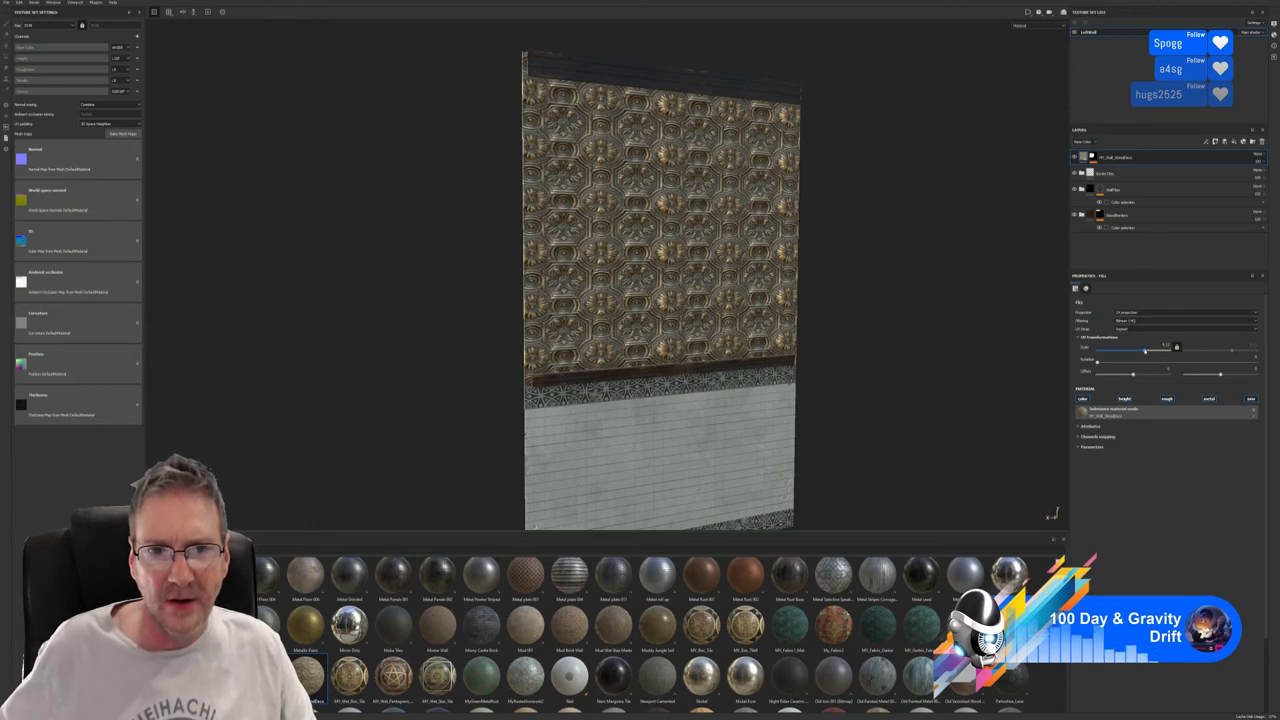
pyautogui.moveTo(1145, 350); pyautogui.dragTo(1144, 351)
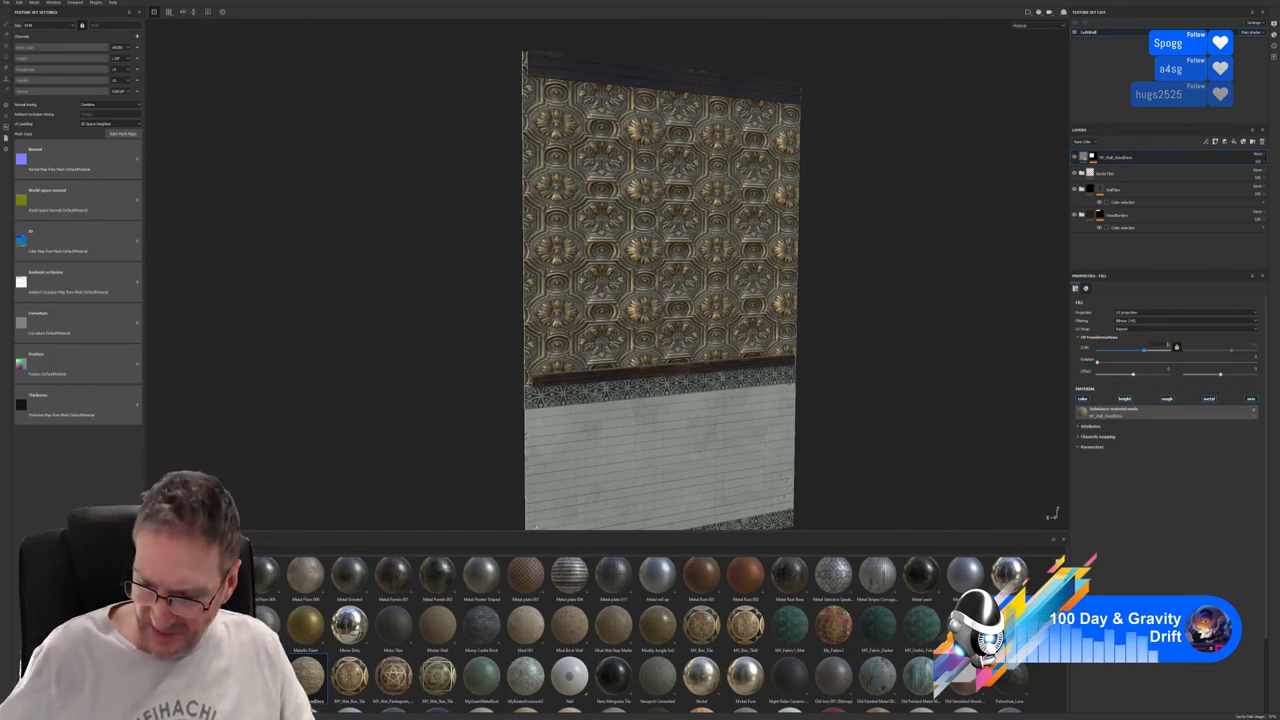
pyautogui.moveTo(1145, 350); pyautogui.dragTo(1144, 350)
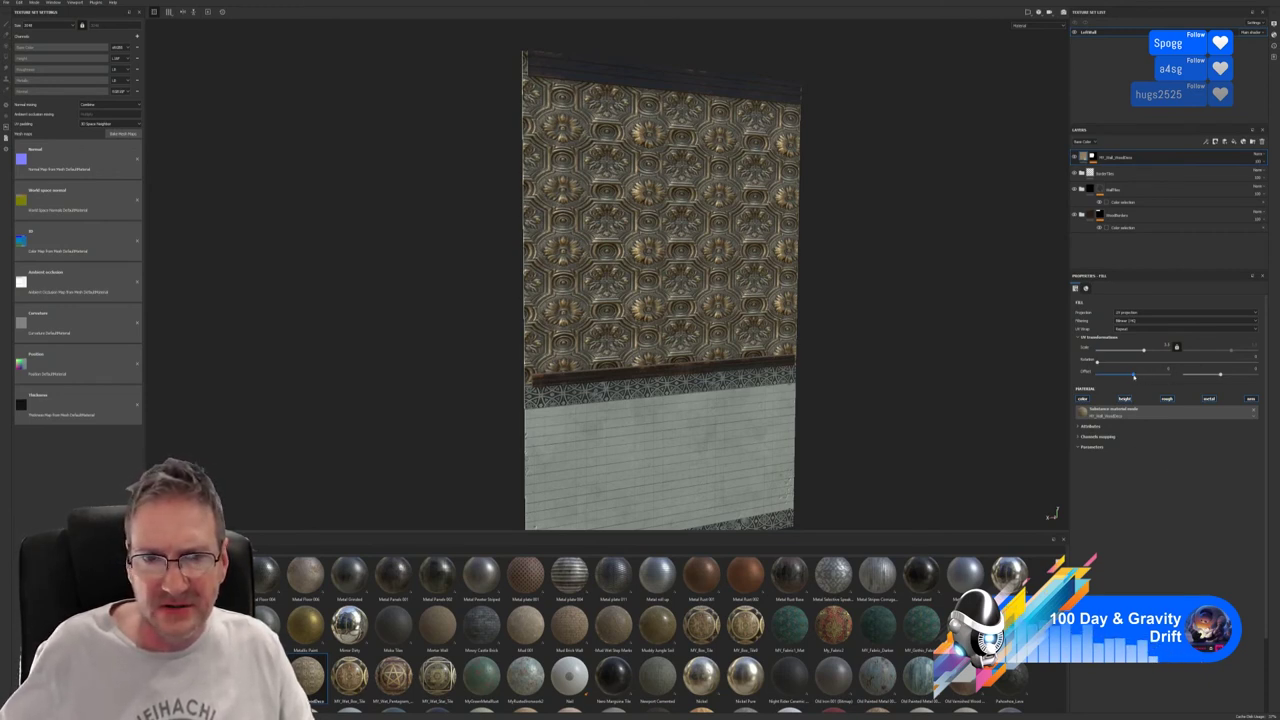
# Shift the ornate pattern horizontally with the UV Offset slider.
pyautogui.moveTo(1133, 376); pyautogui.dragTo(1131, 377)
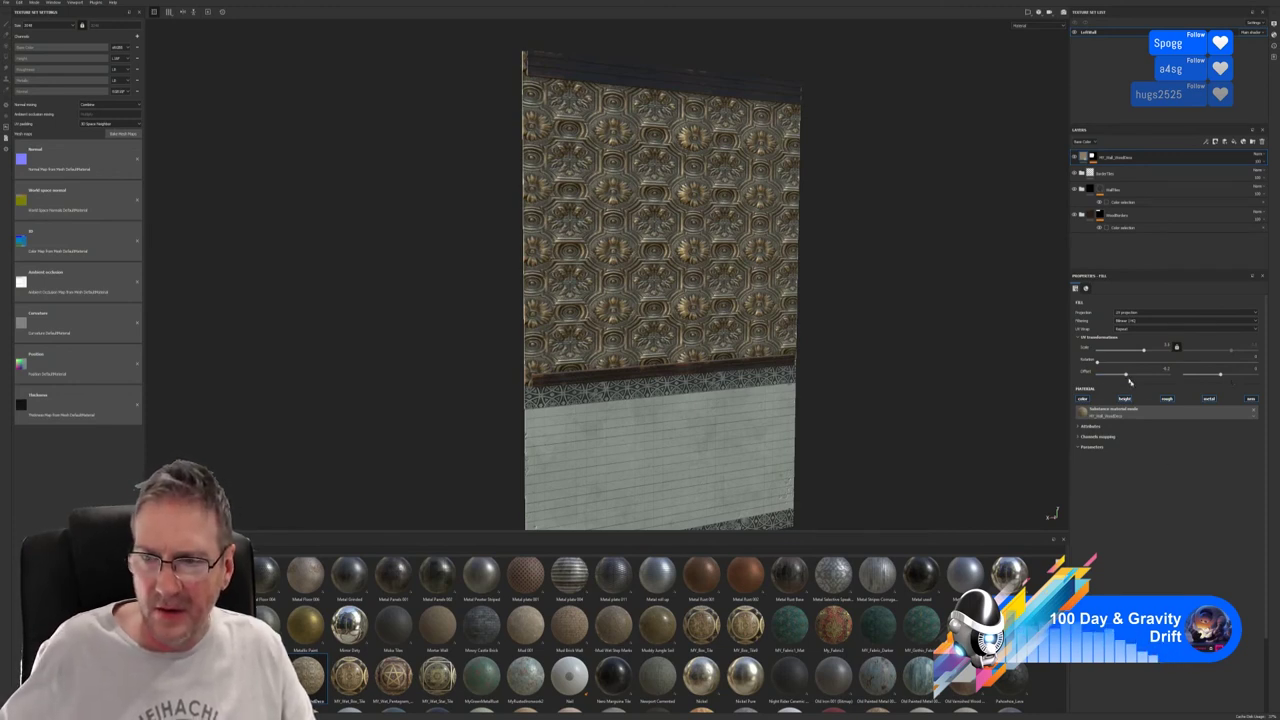
pyautogui.moveTo(1129, 378); pyautogui.dragTo(1130, 377)
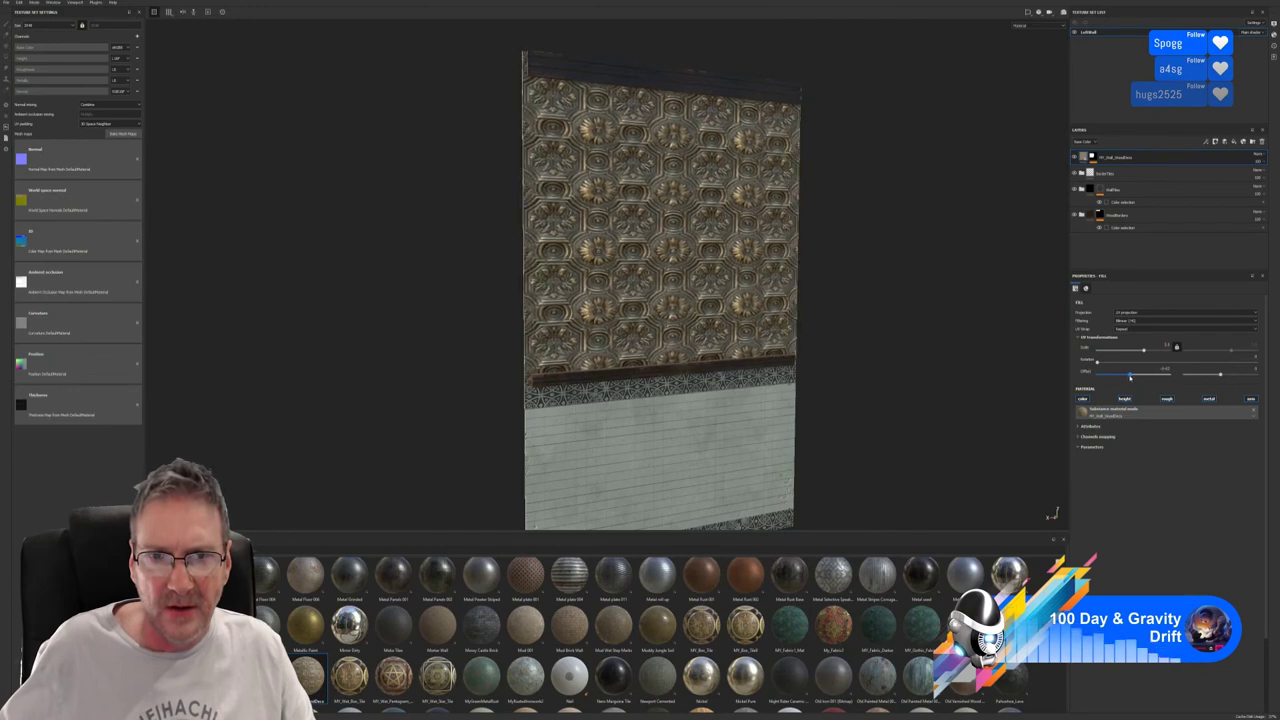
pyautogui.keyDown('alt'); pyautogui.moveTo(1000, 391); pyautogui.dragTo(857, 354); pyautogui.keyUp('alt')
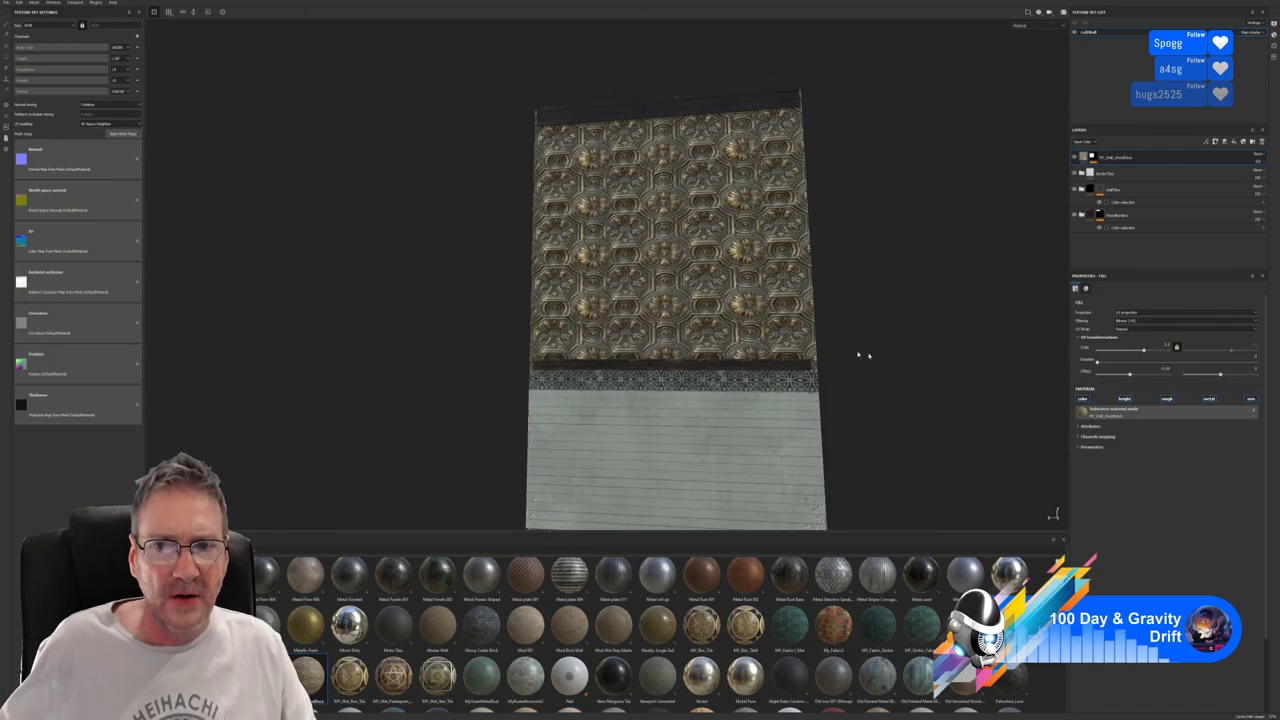
pyautogui.keyDown('alt'); pyautogui.moveTo(857, 354); pyautogui.dragTo(663, 403, button='right'); pyautogui.keyUp('alt')
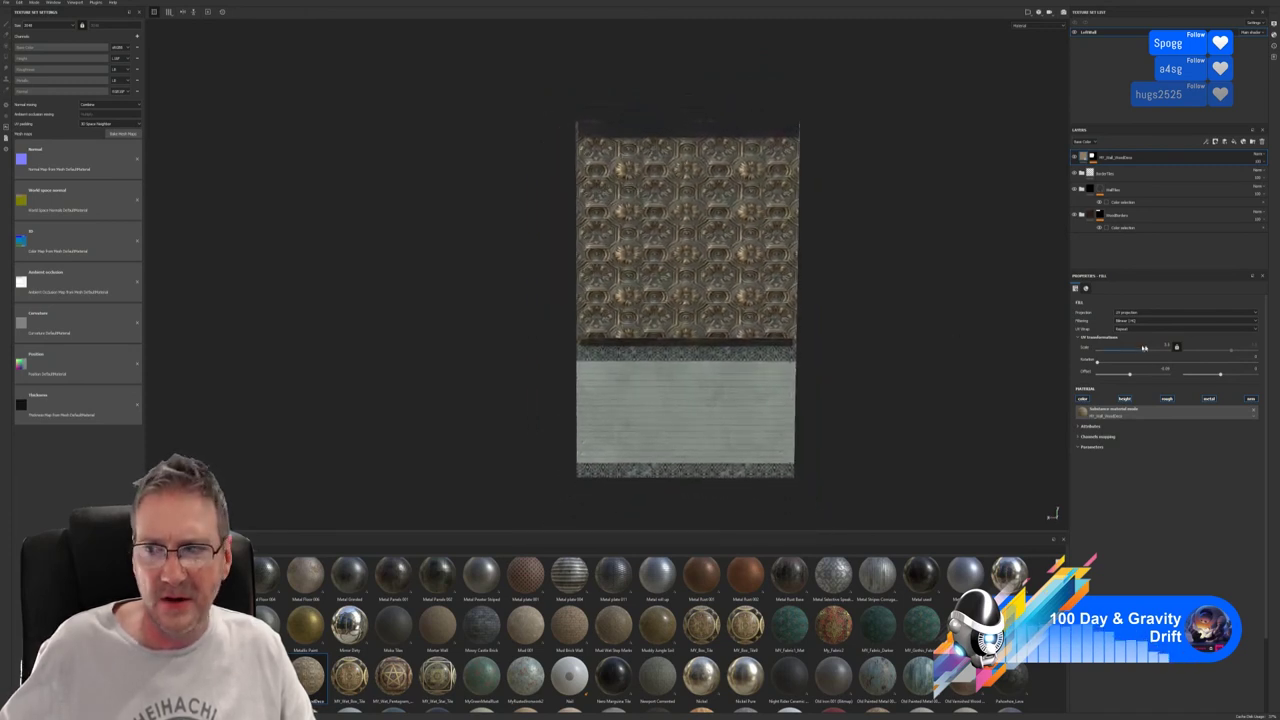
# Rescale the ornate tiles and shift the pattern upward, then inspect the wall from several angles.
pyautogui.click(1231, 351)
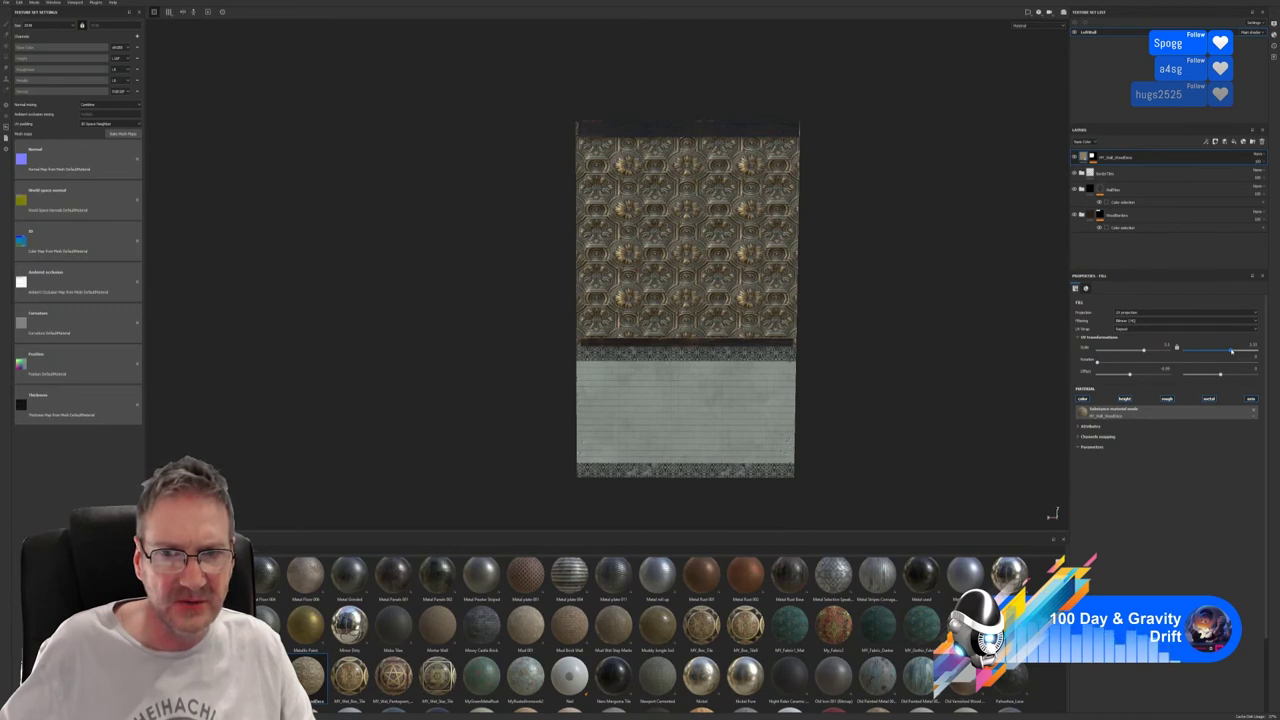
pyautogui.moveTo(1231, 351); pyautogui.dragTo(1230, 352)
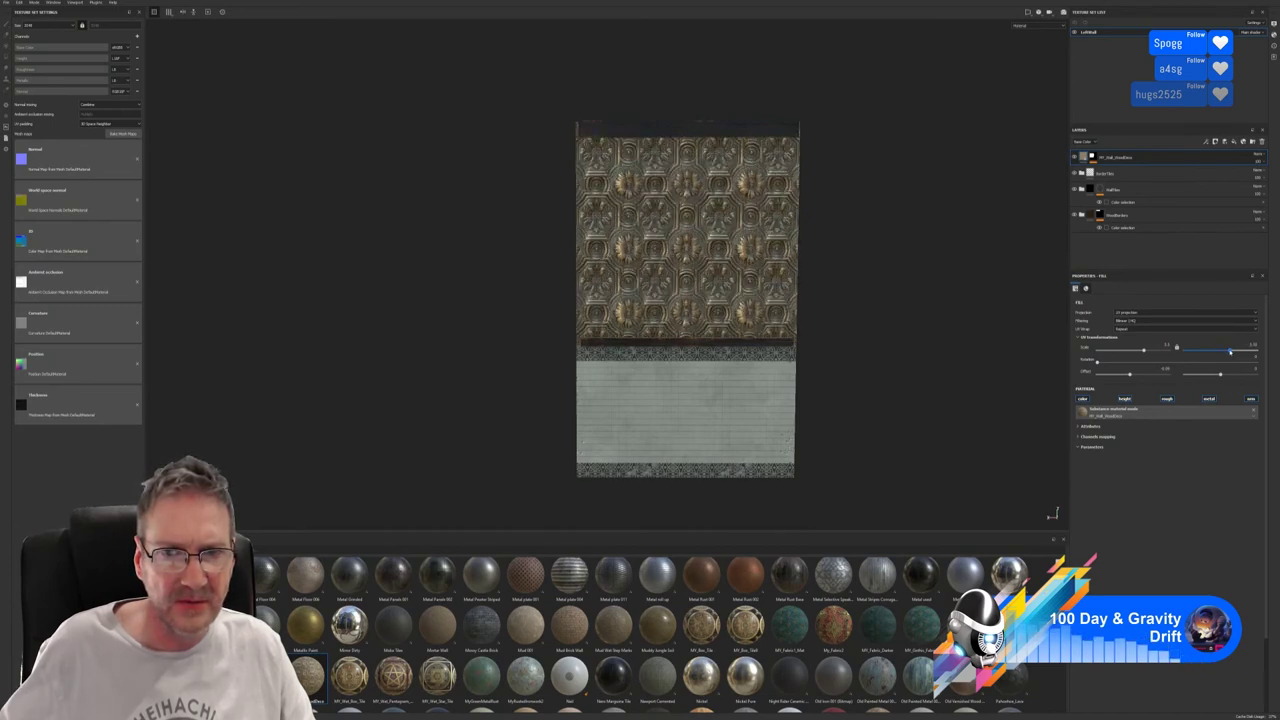
pyautogui.moveTo(1231, 351); pyautogui.dragTo(1230, 352)
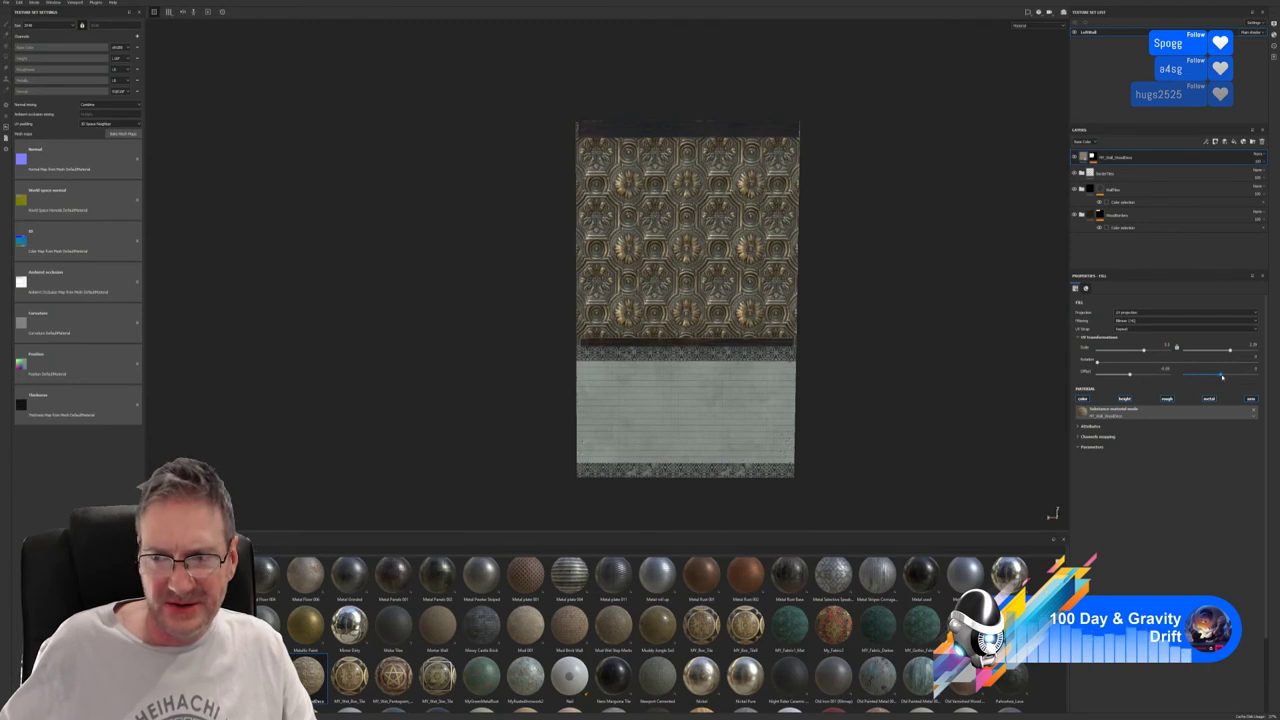
pyautogui.moveTo(1221, 376); pyautogui.dragTo(1221, 375)
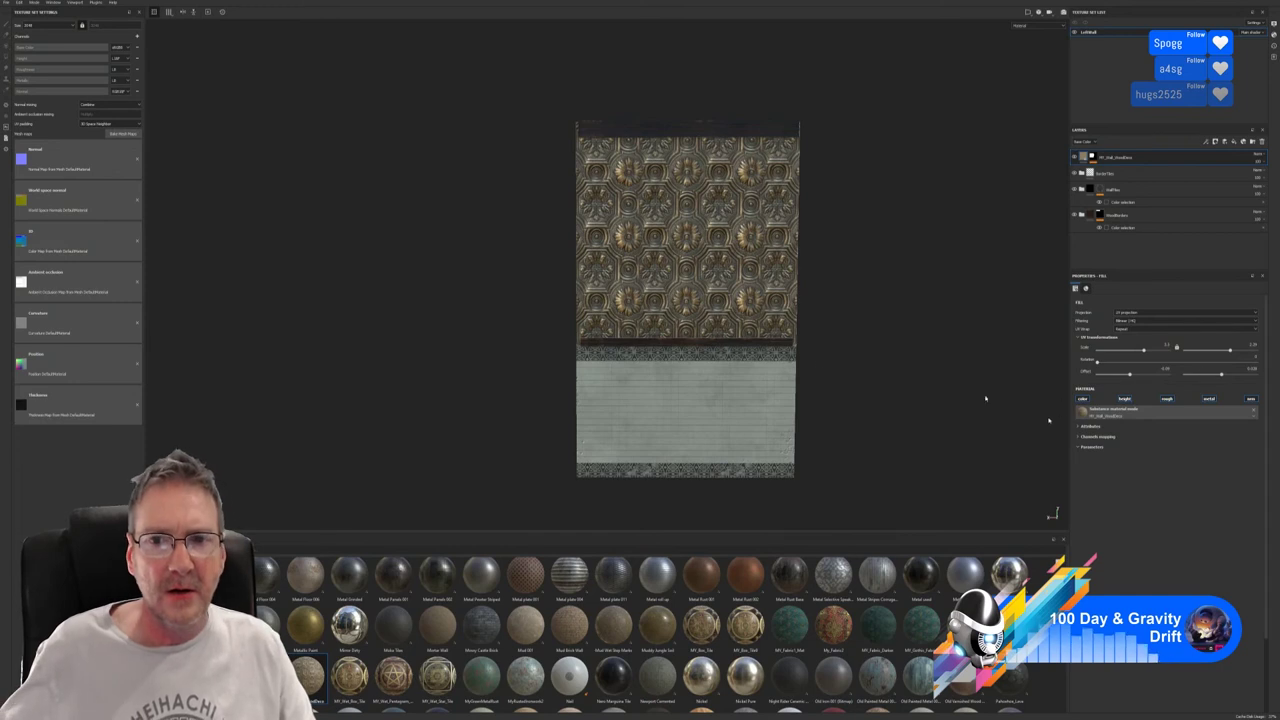
pyautogui.keyDown('alt'); pyautogui.moveTo(770, 354); pyautogui.dragTo(815, 294); pyautogui.keyUp('alt')
pyautogui.scroll(-2, 557, 306)
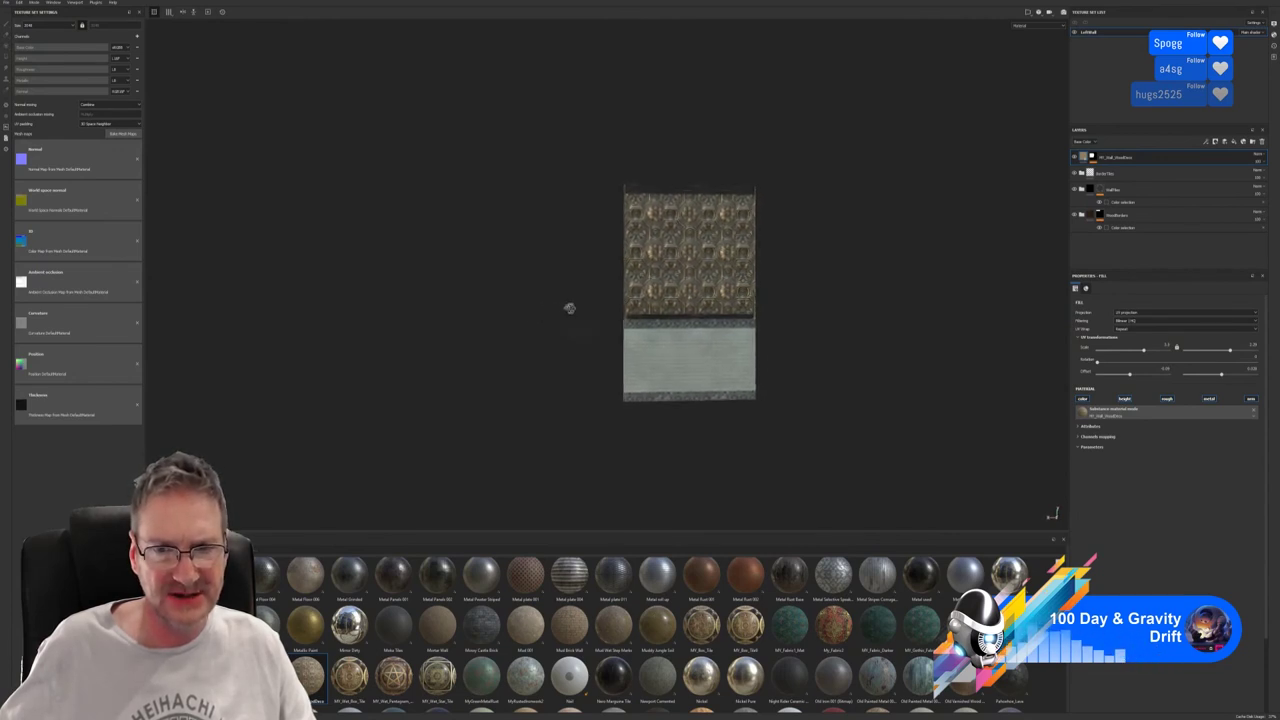
pyautogui.scroll(3, 995, 281)
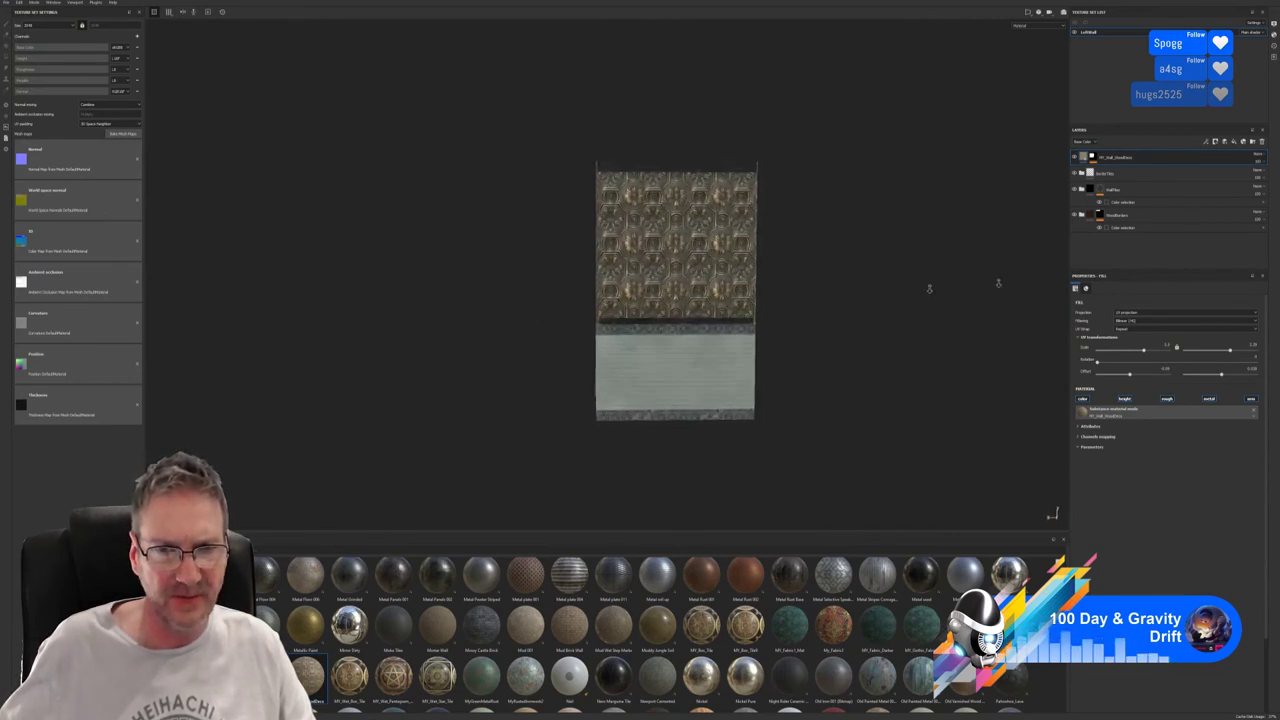
pyautogui.keyDown('alt'); pyautogui.moveTo(986, 271); pyautogui.dragTo(820, 277); pyautogui.keyUp('alt')
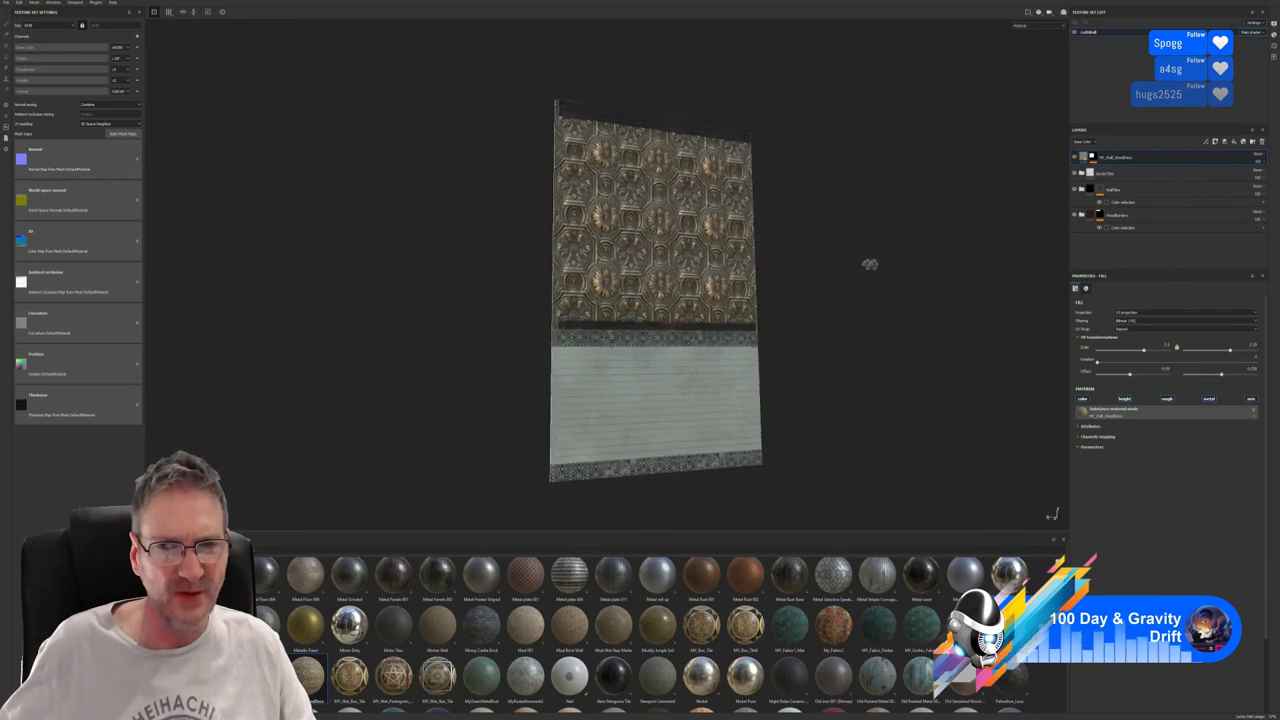
pyautogui.scroll(-3, 820, 277)
pyautogui.keyDown('alt'); pyautogui.moveTo(440, 325); pyautogui.dragTo(378, 330); pyautogui.keyUp('alt')
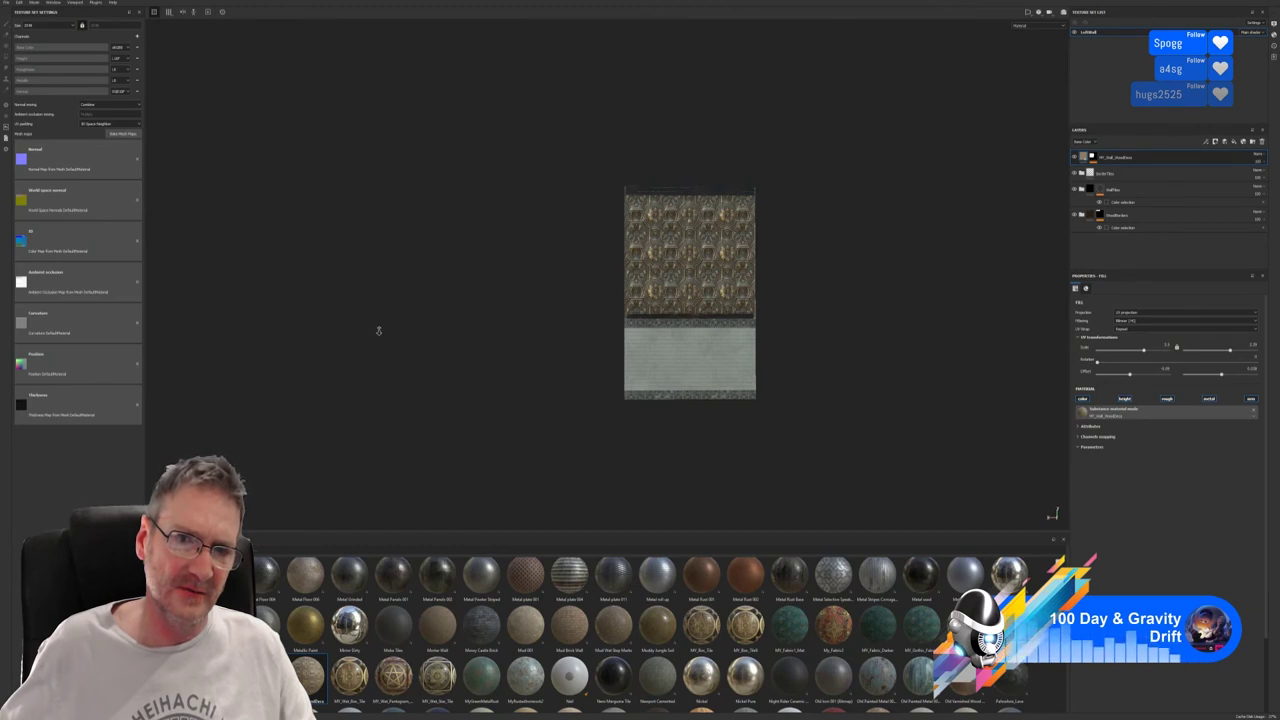
pyautogui.scroll(3, 806, 303)
pyautogui.keyDown('alt'); pyautogui.moveTo(811, 300); pyautogui.dragTo(877, 240); pyautogui.keyUp('alt')
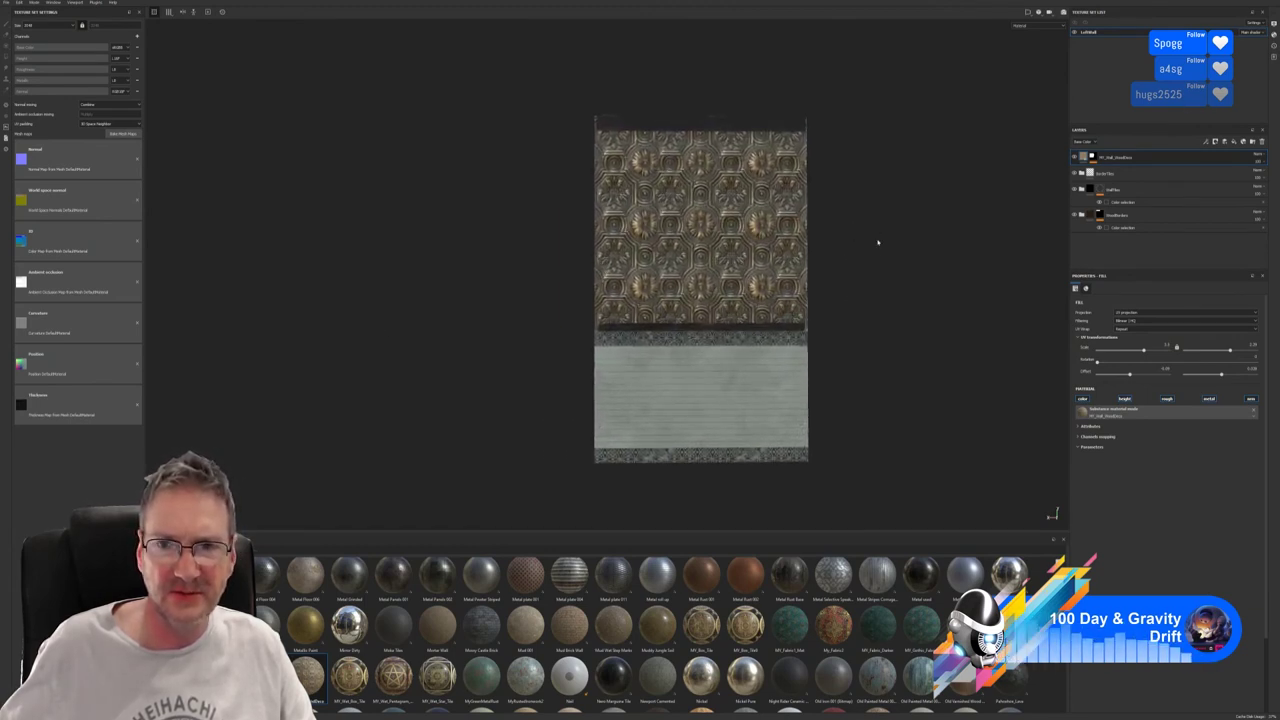
# Raise the UV Scale to about 4 for smaller, denser ornate tiles and inspect the wall.
pyautogui.click(1146, 350)
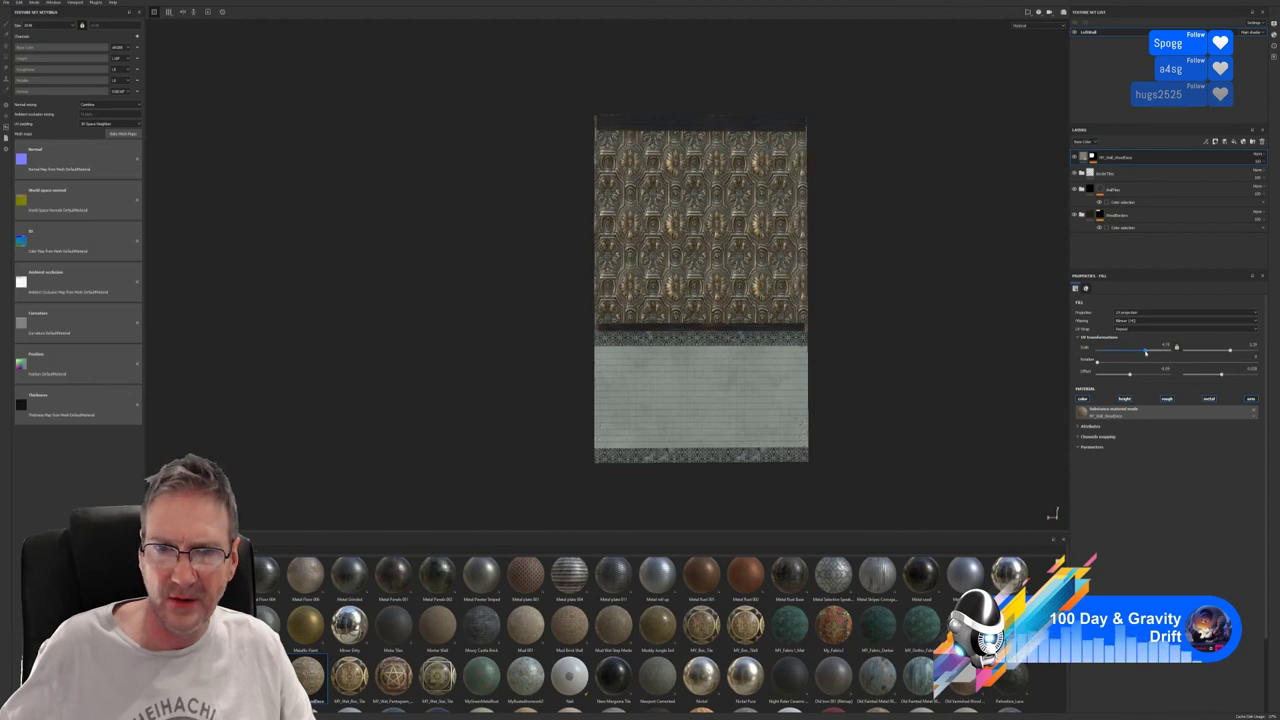
pyautogui.click(1231, 351)
pyautogui.moveTo(1231, 351); pyautogui.dragTo(1233, 351)
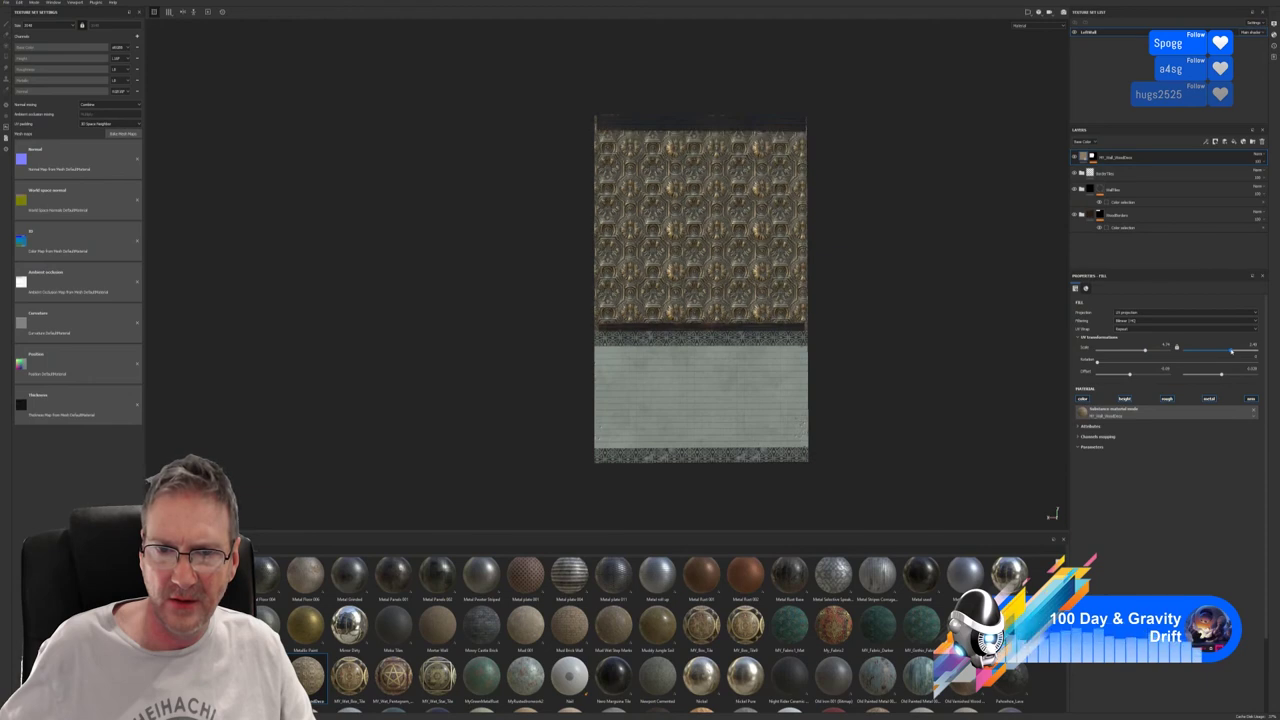
pyautogui.keyDown('alt'); pyautogui.moveTo(857, 311); pyautogui.dragTo(870, 326); pyautogui.keyUp('alt')
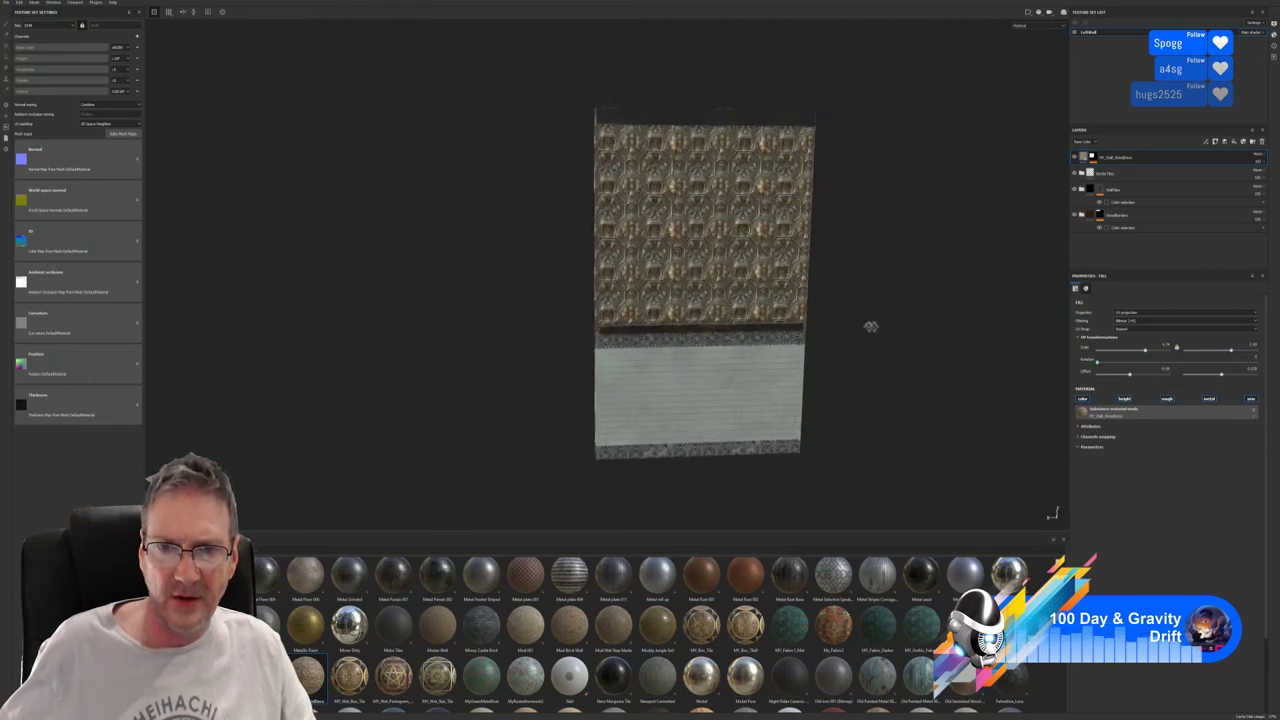
pyautogui.scroll(-5, 870, 326)
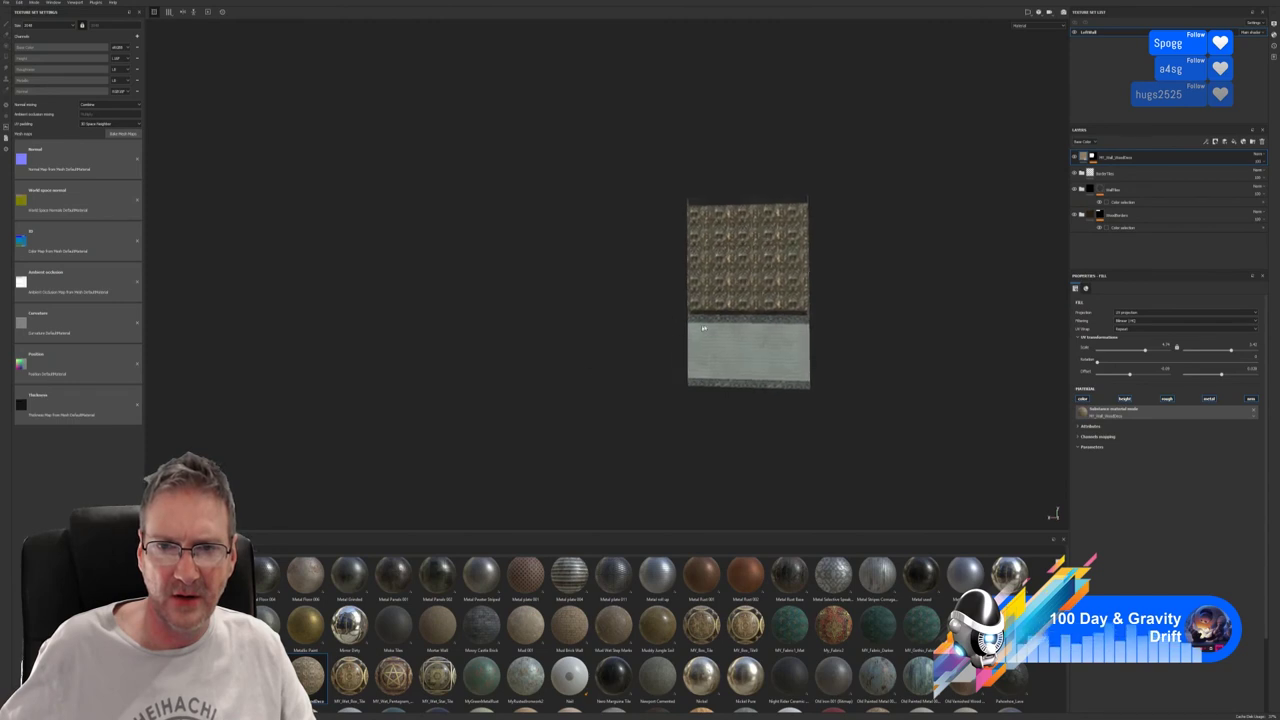
pyautogui.scroll(6, 929, 271)
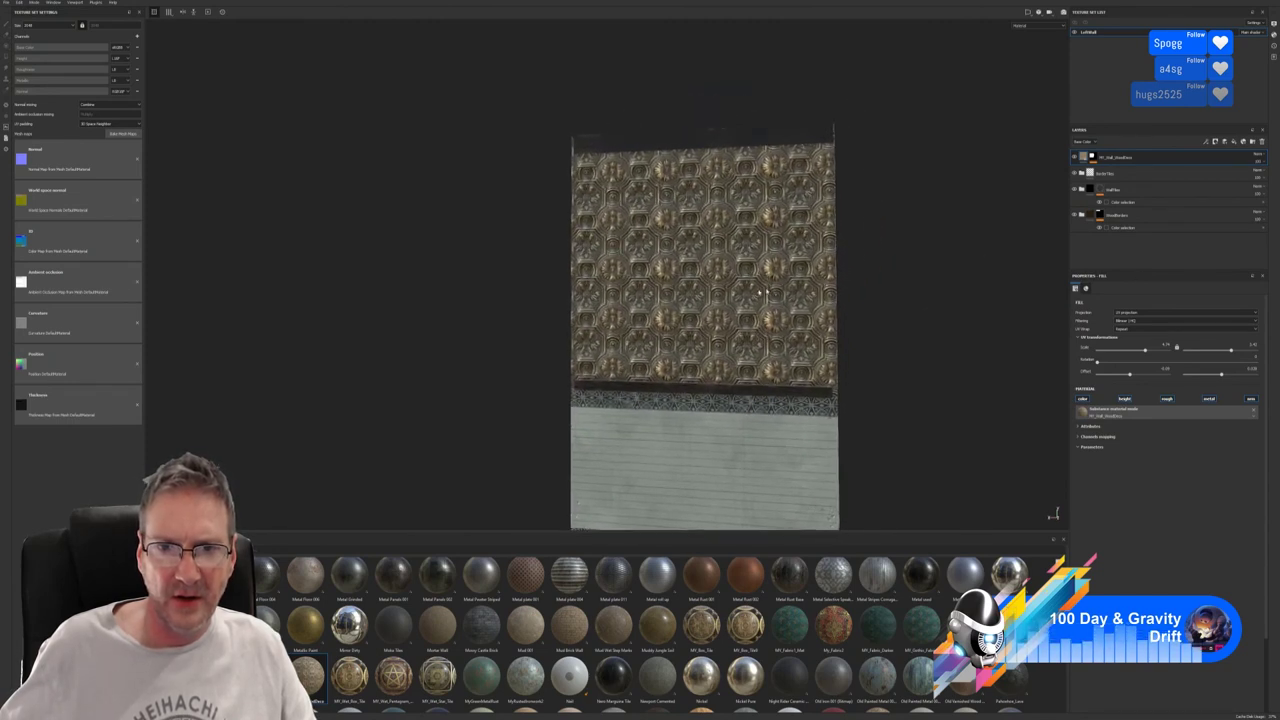
pyautogui.keyDown('alt'); pyautogui.moveTo(760, 293); pyautogui.dragTo(790, 330); pyautogui.keyUp('alt')
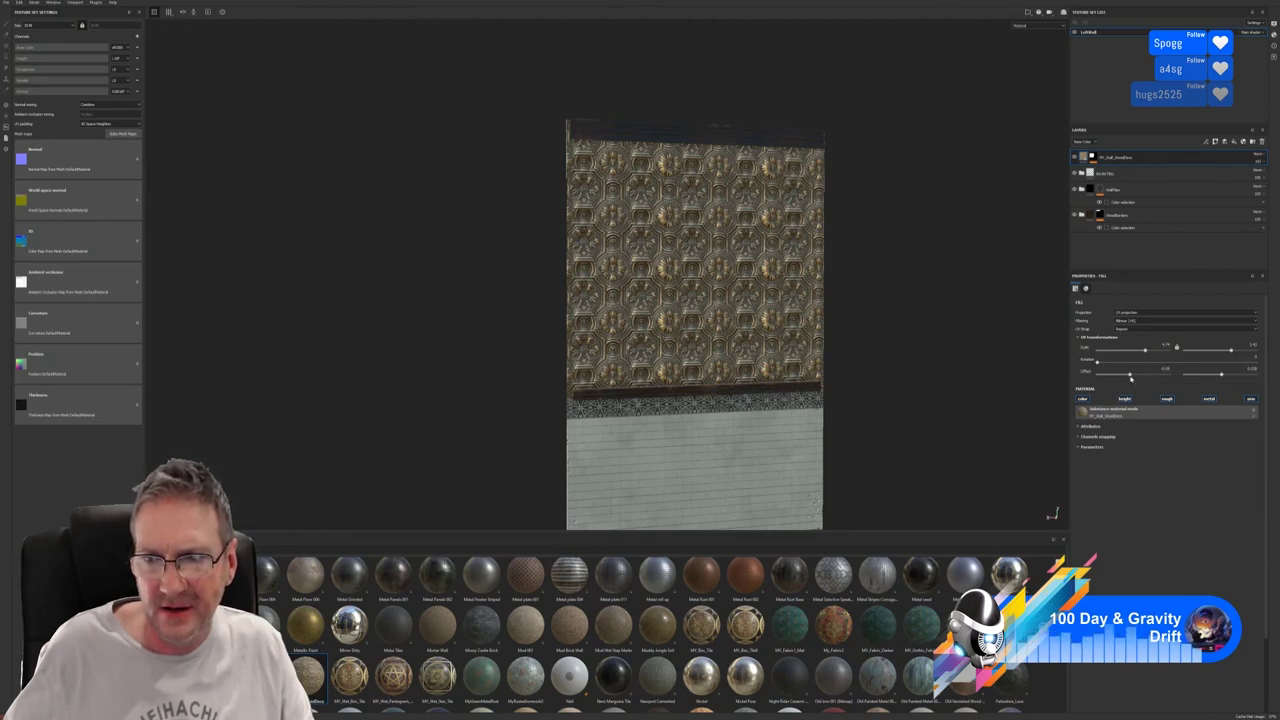
# Nudge the ornate pattern's UV Offset sideways in small steps, then enter the value directly.
pyautogui.moveTo(1129, 376); pyautogui.dragTo(1129, 377)
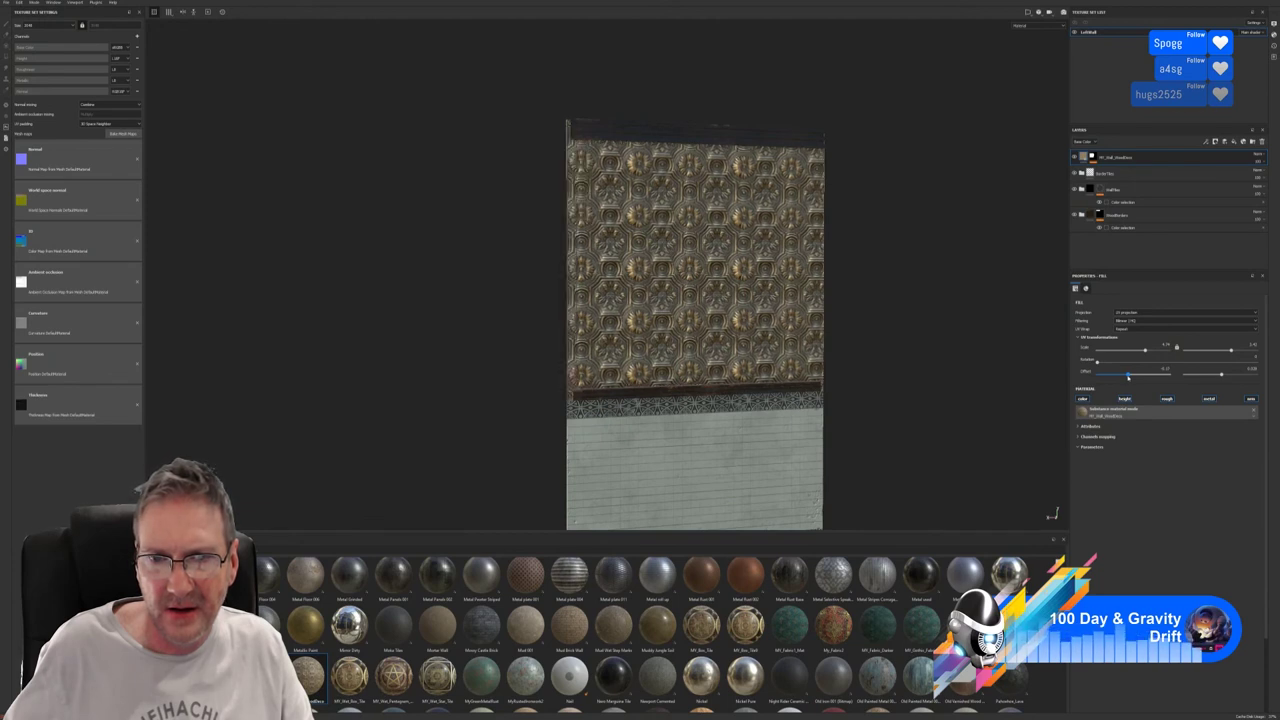
pyautogui.moveTo(1128, 377); pyautogui.dragTo(1125, 378)
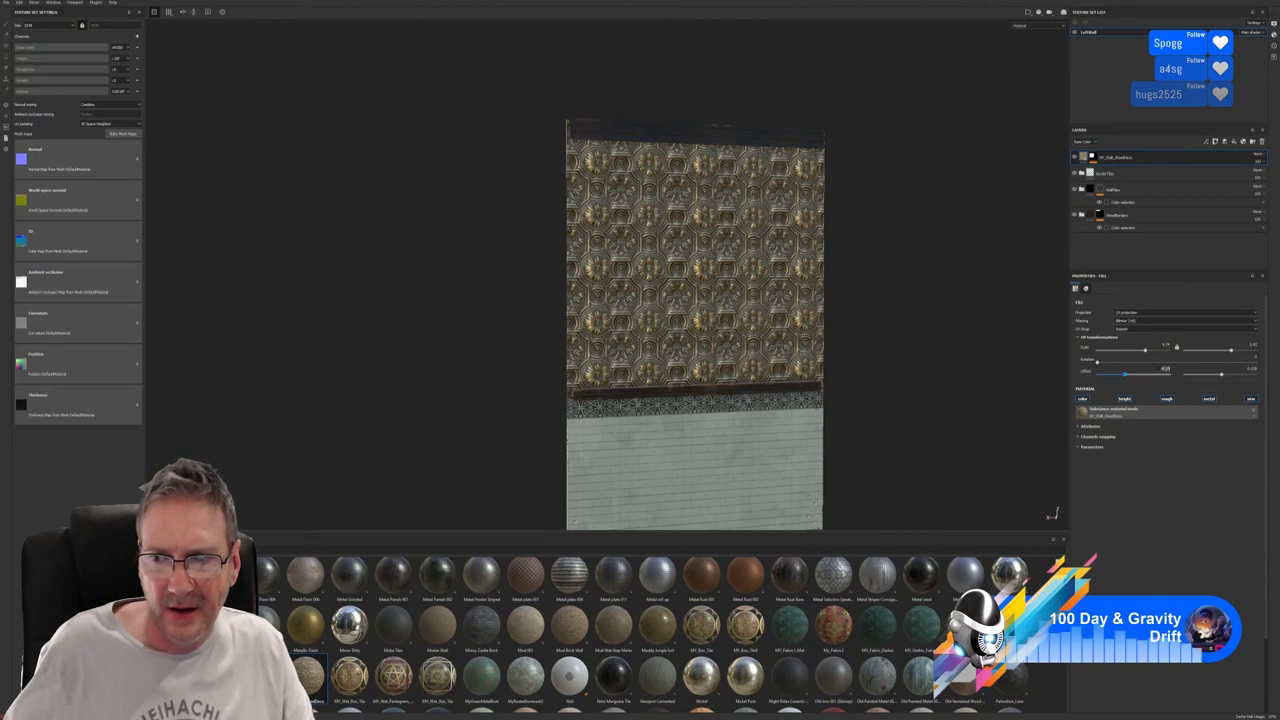
pyautogui.click(1222, 376)
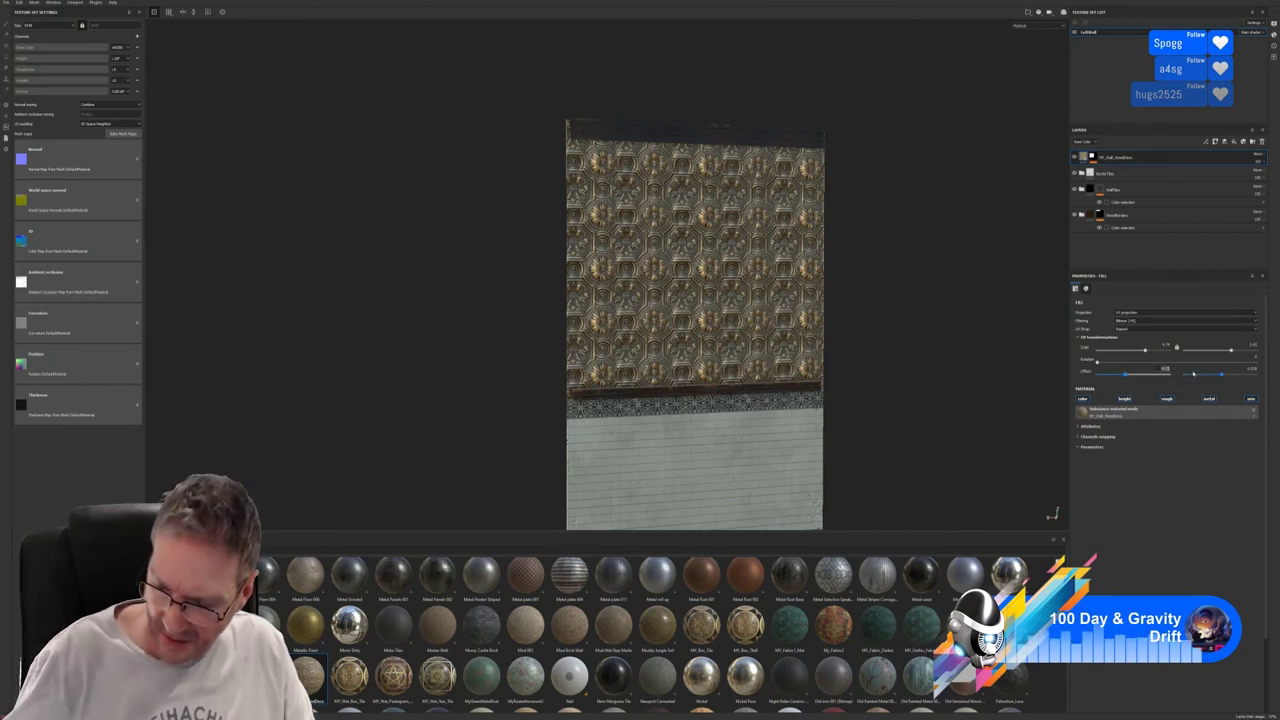
pyautogui.click(1193, 374)
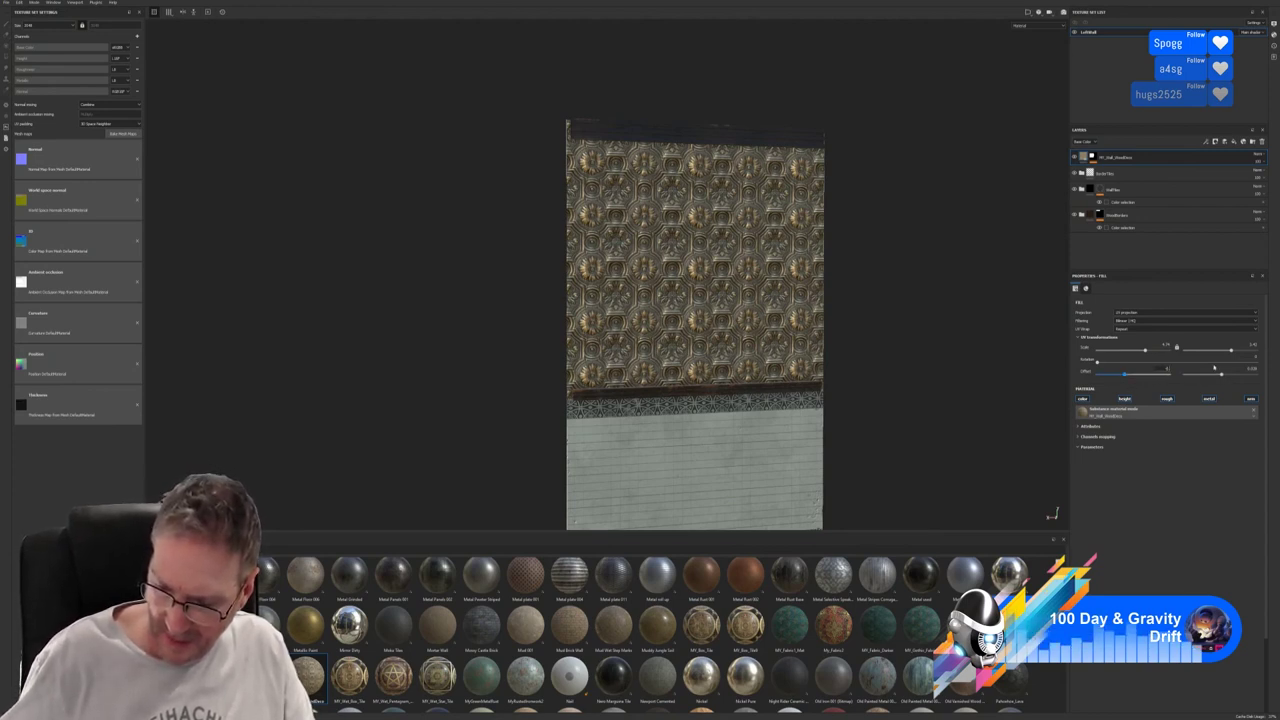
pyautogui.click(1214, 368)
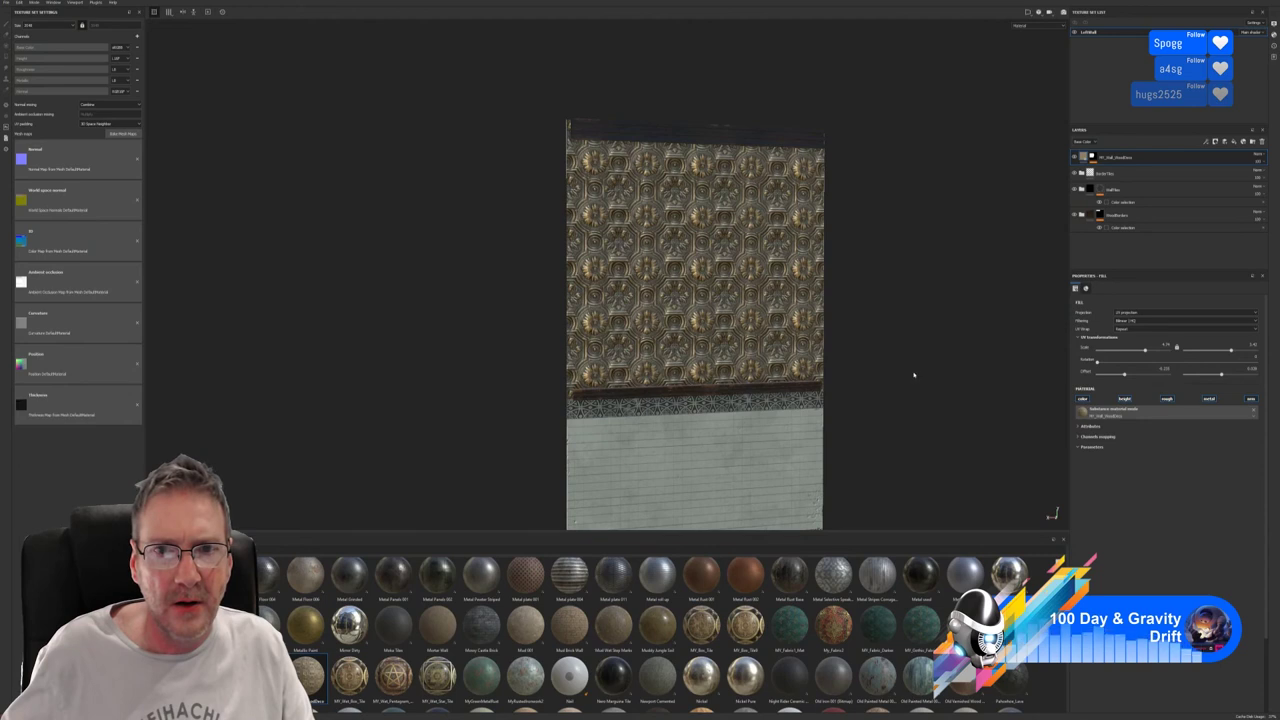
pyautogui.click(1245, 372)
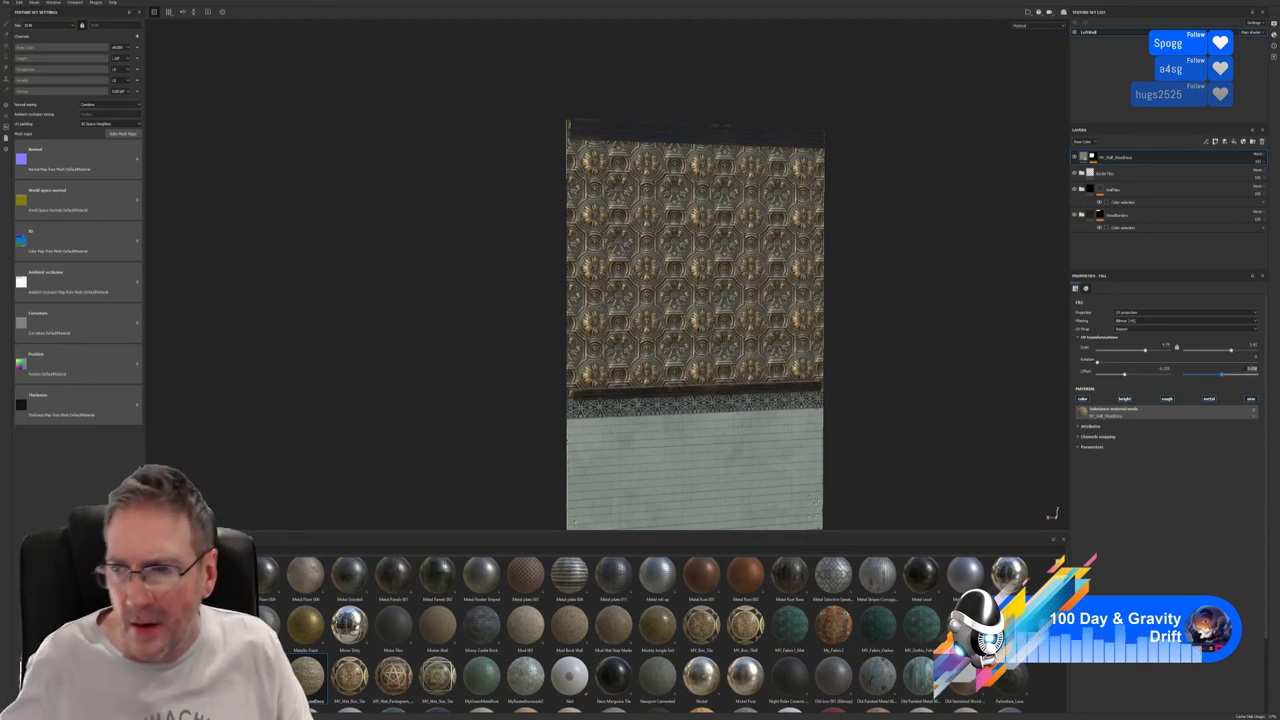
pyautogui.press('Return')
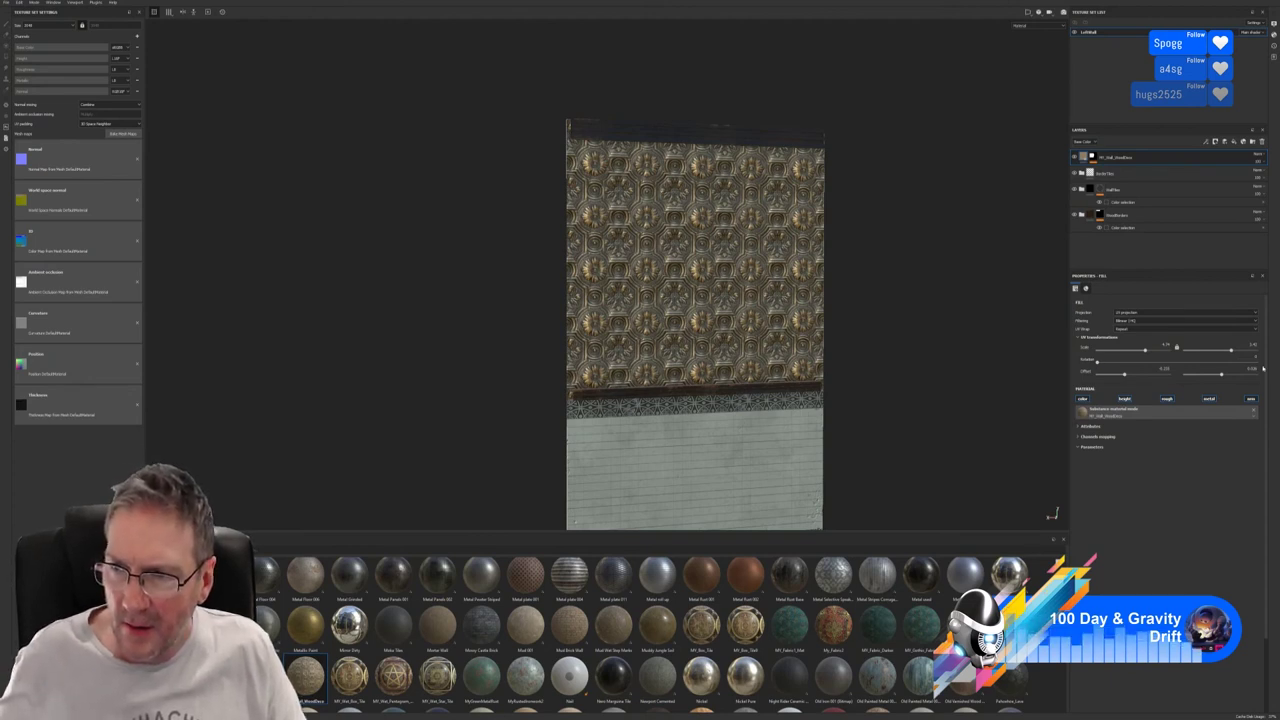
pyautogui.click(1246, 369)
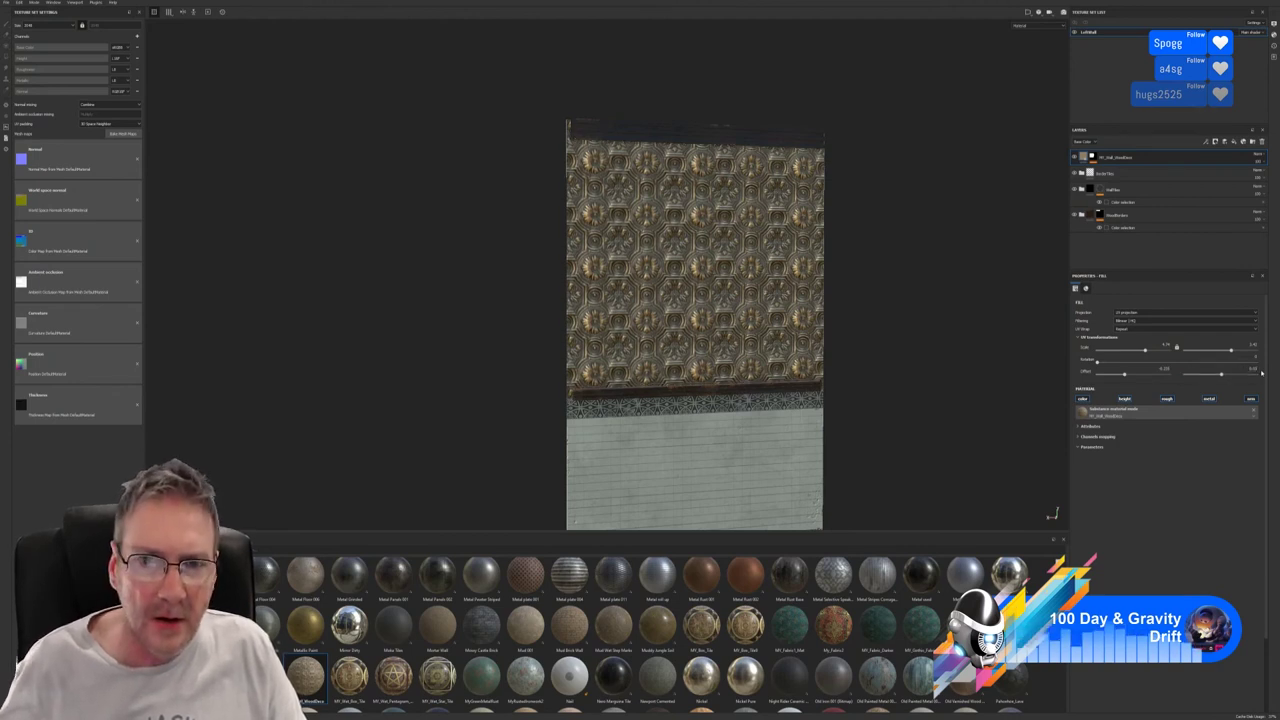
pyautogui.keyDown('alt'); pyautogui.moveTo(877, 369); pyautogui.dragTo(839, 270); pyautogui.keyUp('alt')
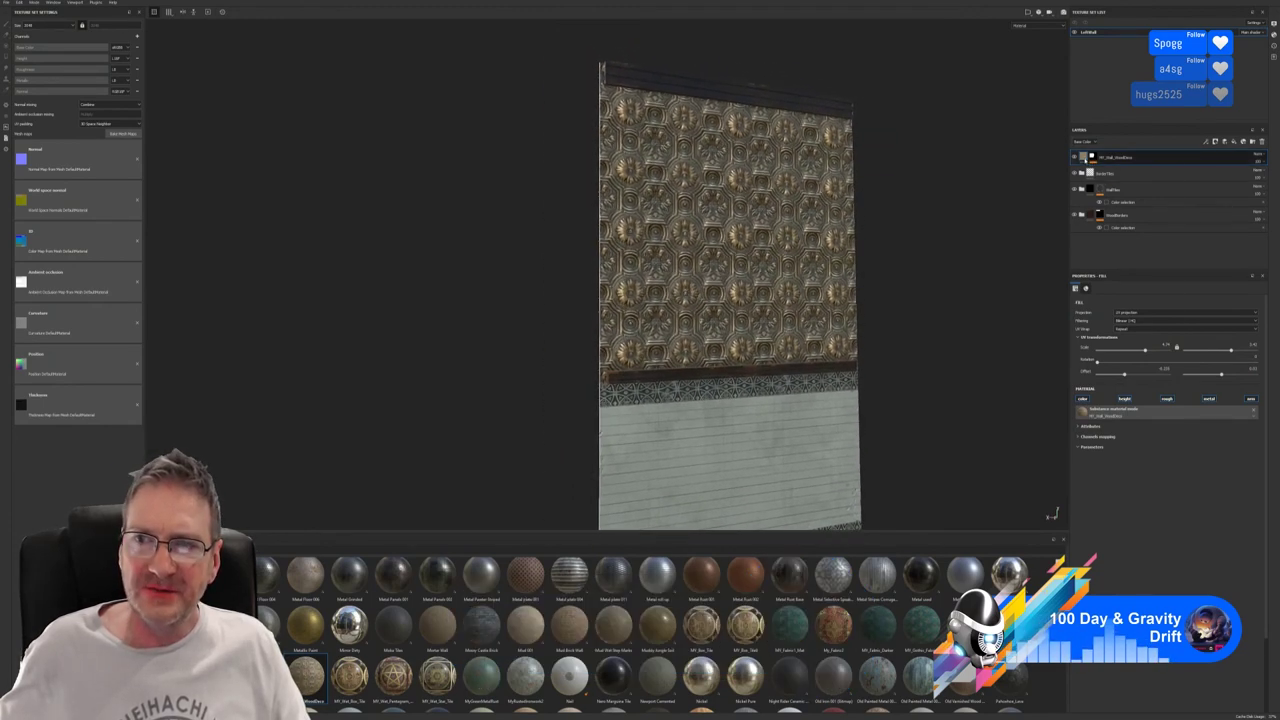
# Duplicate the ornate tile fill layer and toggle its Height channel to compare the relief.
pyautogui.rightClick(1084, 157)
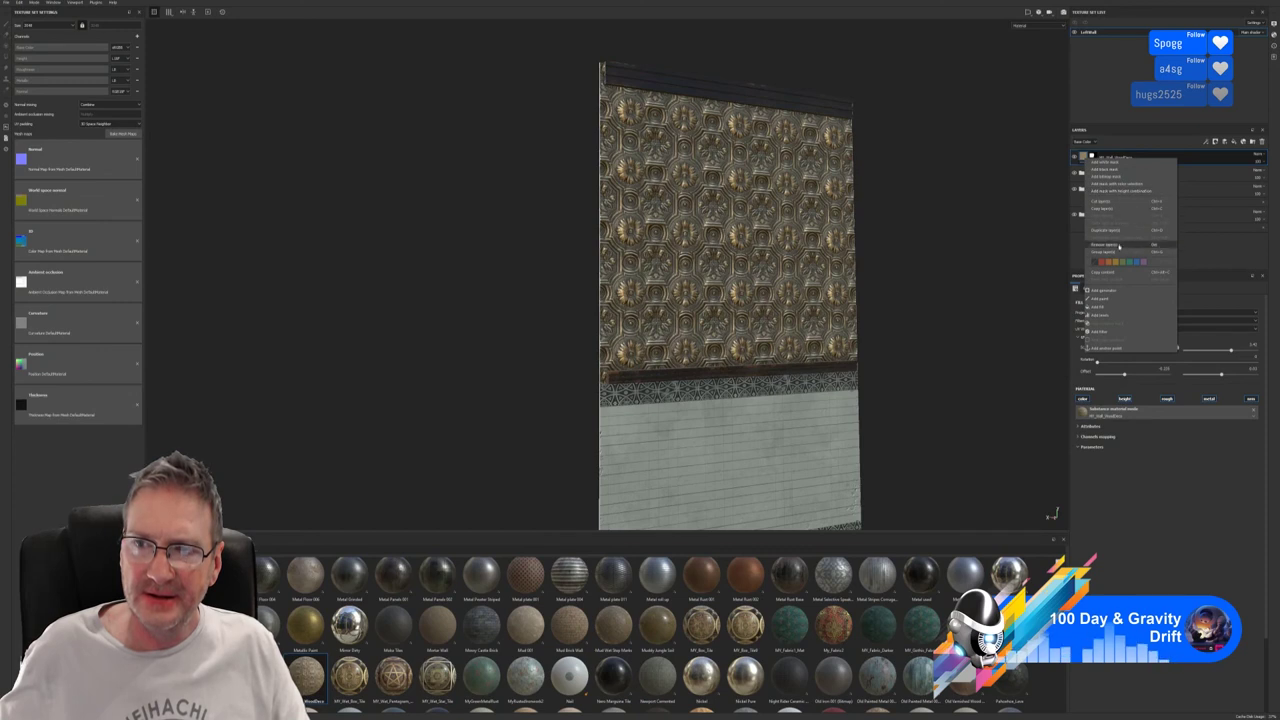
pyautogui.click(1105, 230)
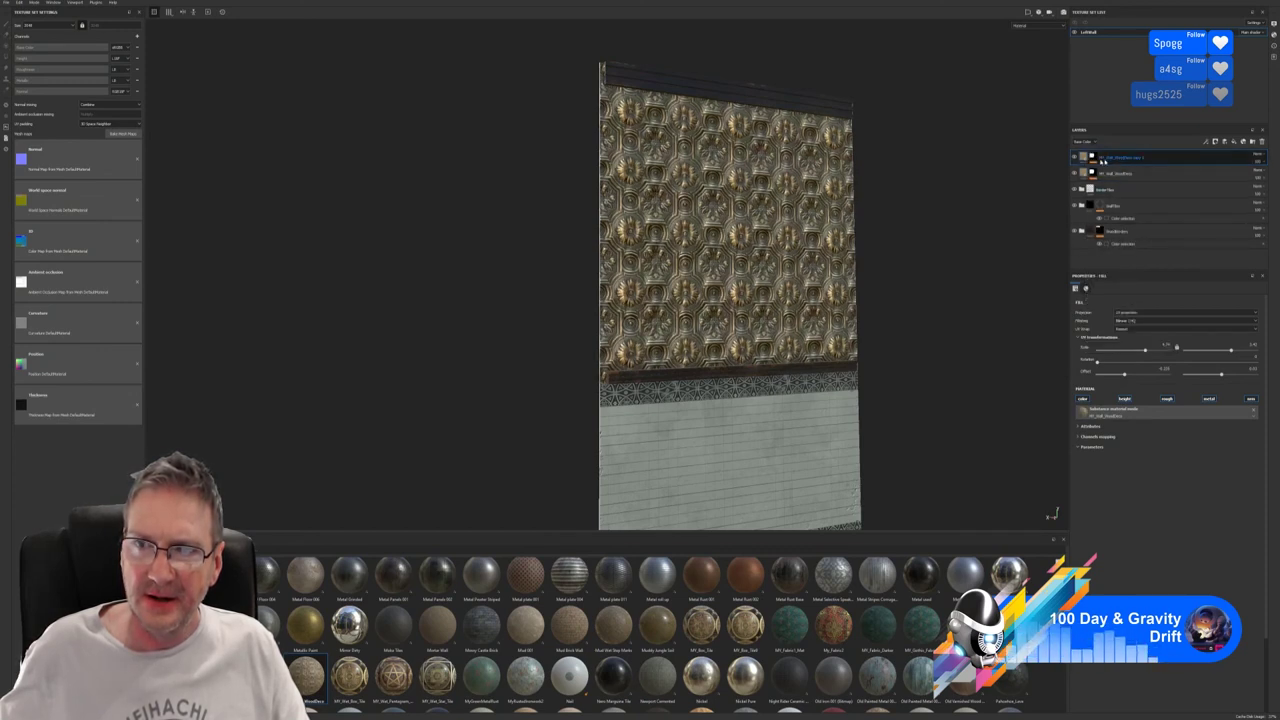
pyautogui.click(1125, 399)
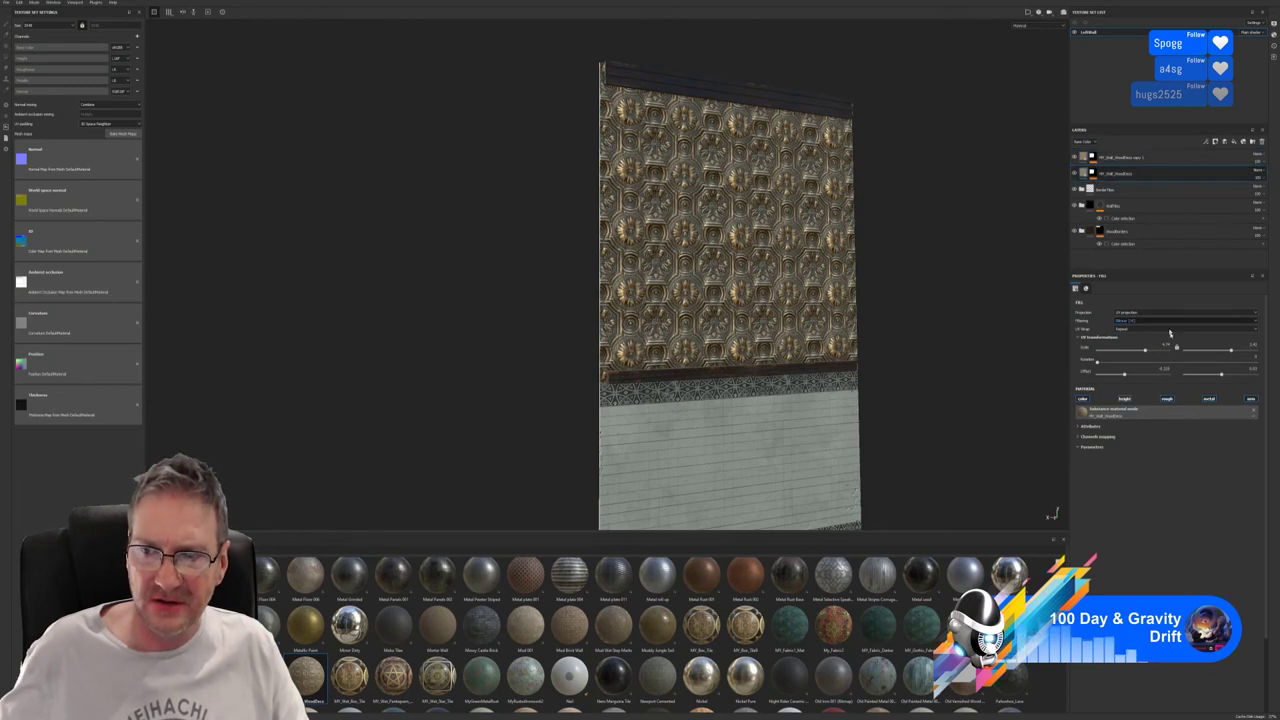
pyautogui.click(1125, 399)
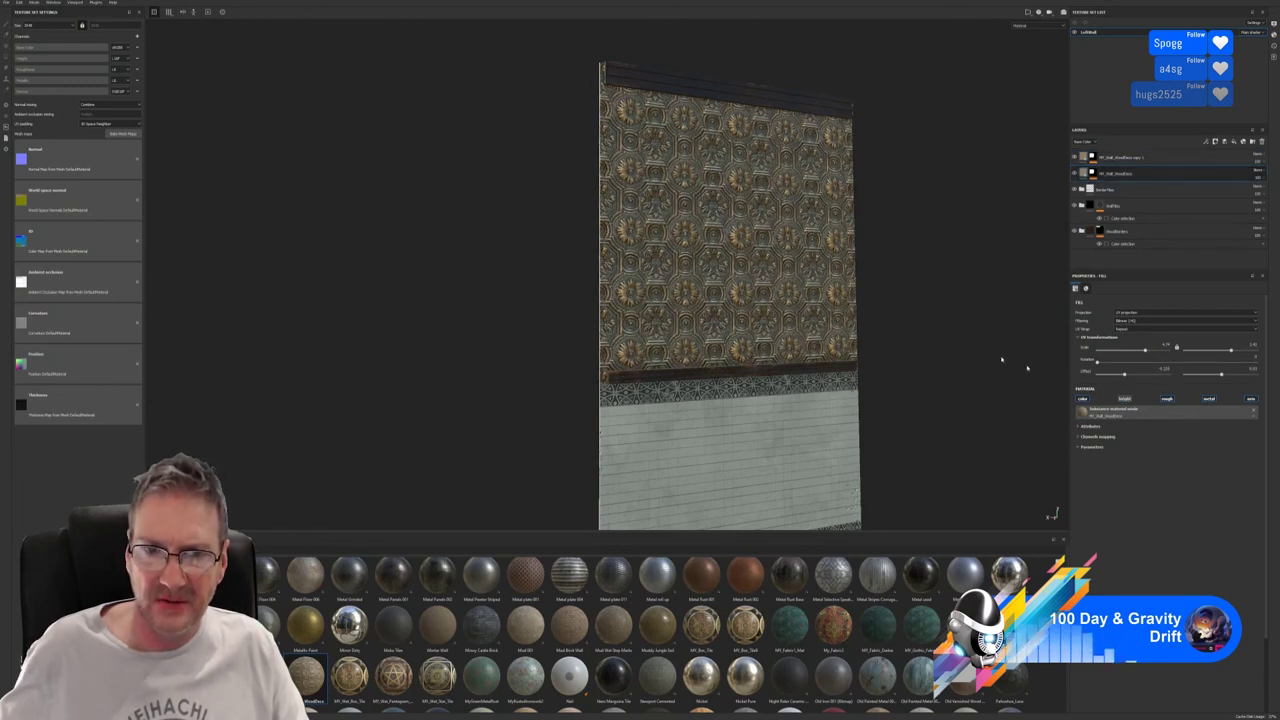
pyautogui.keyDown('alt'); pyautogui.moveTo(745, 292); pyautogui.dragTo(790, 215); pyautogui.keyUp('alt')
pyautogui.scroll(2, 919, 259)
pyautogui.keyDown('alt'); pyautogui.moveTo(918, 259); pyautogui.dragTo(885, 270); pyautogui.keyUp('alt')
pyautogui.click(1124, 399)
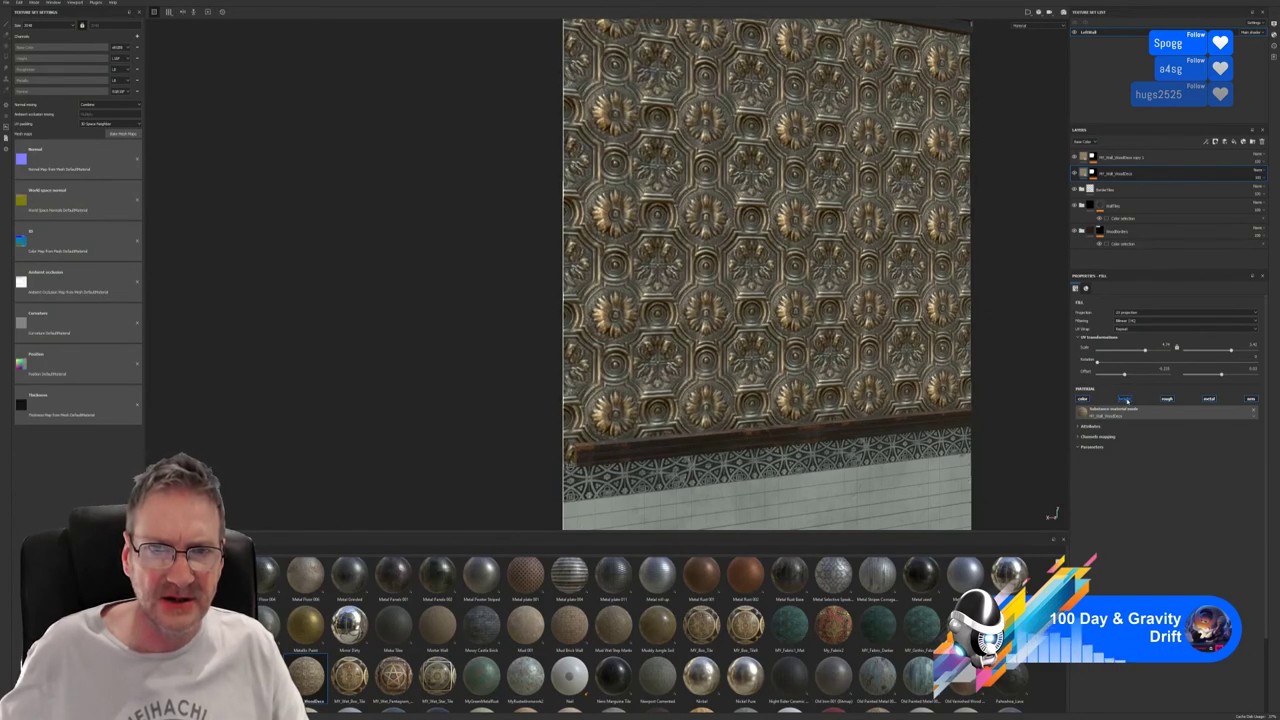
# Turn the ornate material's height contribution off and back on while viewing the wall obliquely.
pyautogui.keyDown('alt'); pyautogui.moveTo(640, 360); pyautogui.dragTo(354, 363); pyautogui.keyUp('alt')
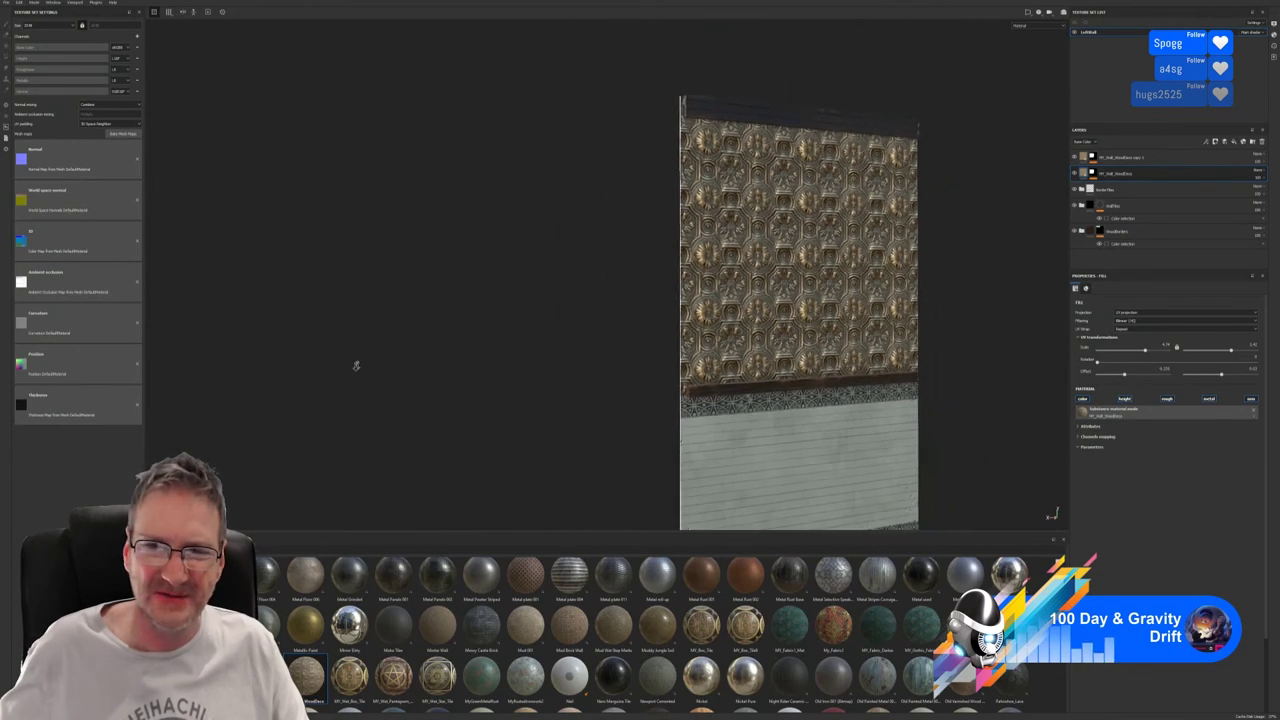
pyautogui.keyDown('alt'); pyautogui.moveTo(553, 371); pyautogui.dragTo(850, 378); pyautogui.keyUp('alt')
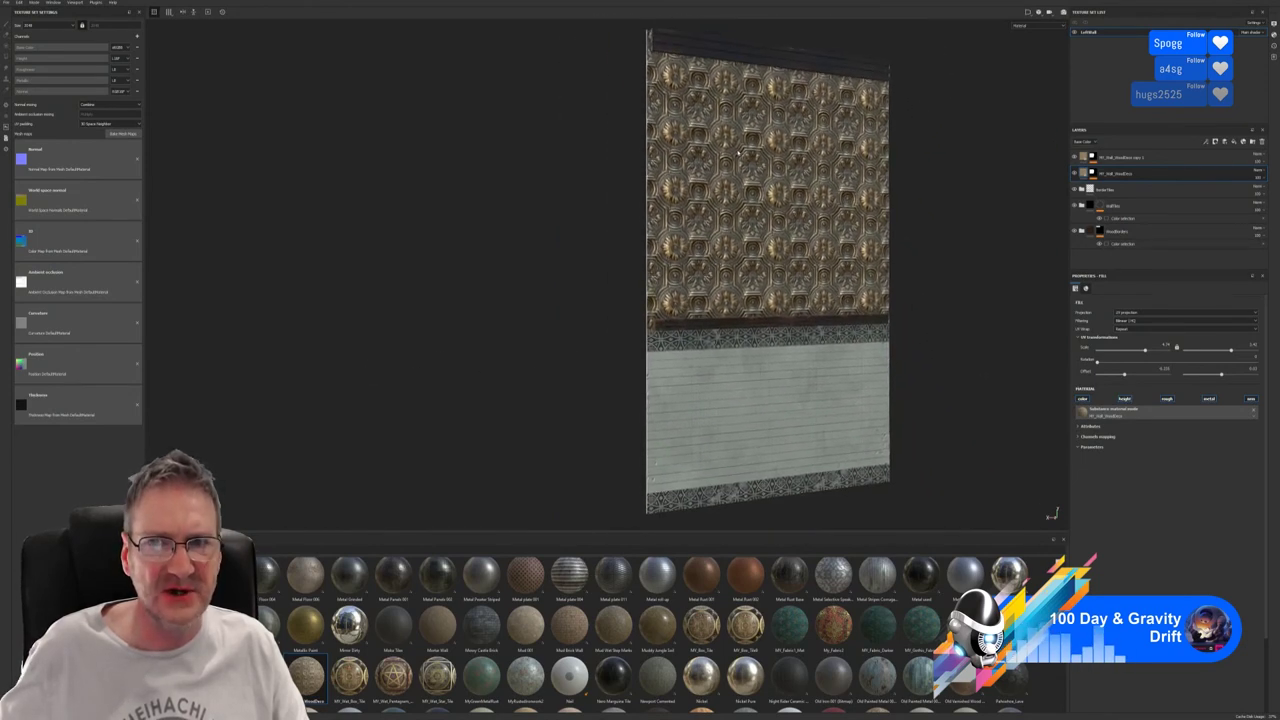
pyautogui.click(1130, 398)
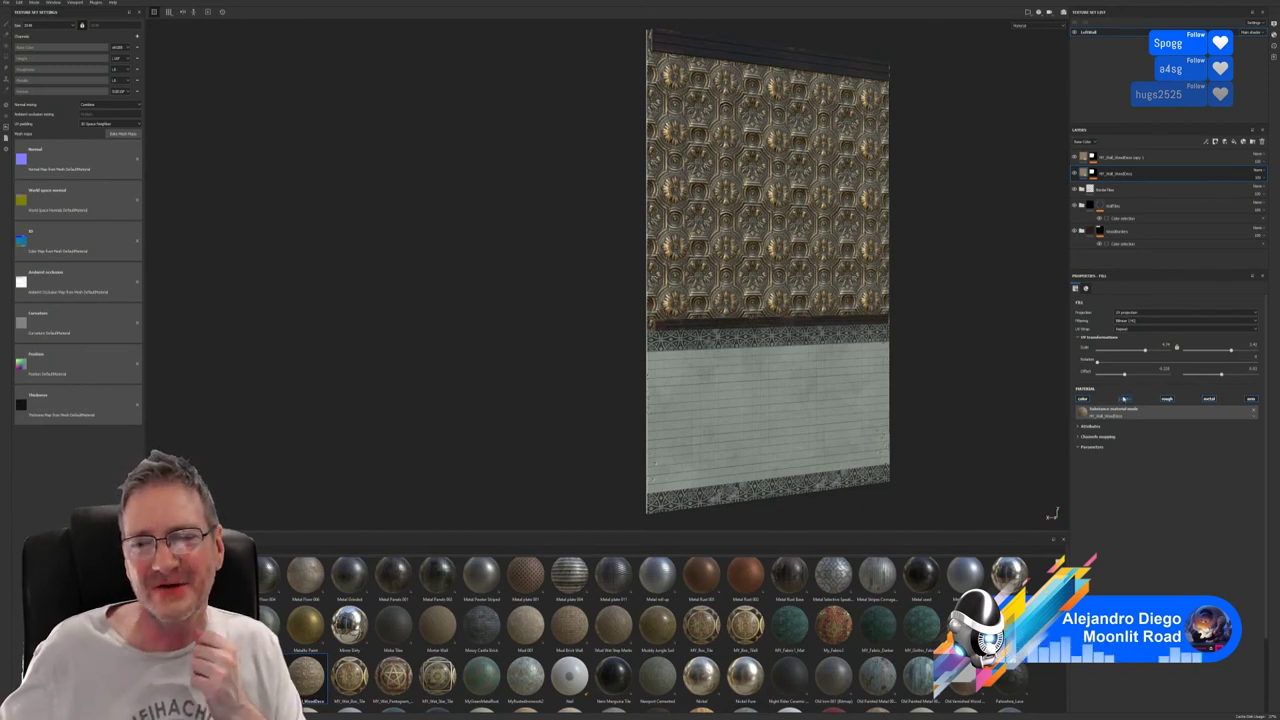
pyautogui.click(1122, 398)
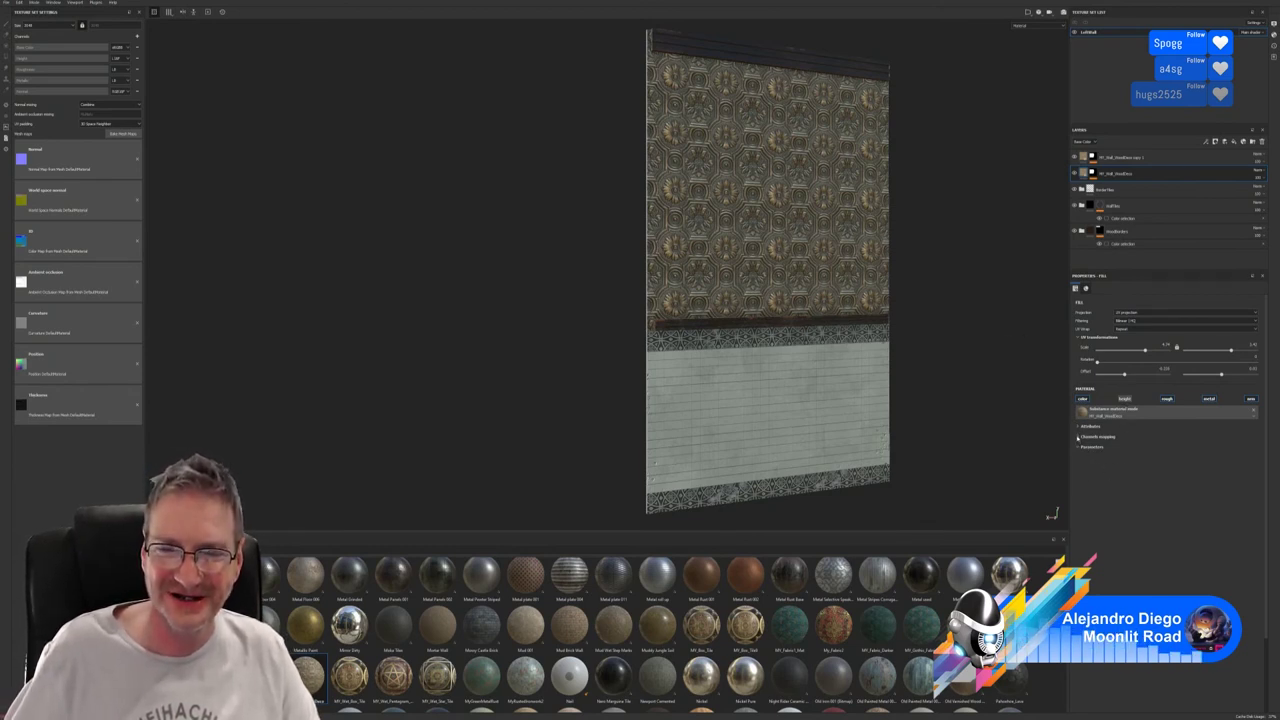
# Check Channels mapping and Attributes, toggle the emissive channel, and frame the mesh.
pyautogui.click(1078, 437)
pyautogui.click(1078, 437)
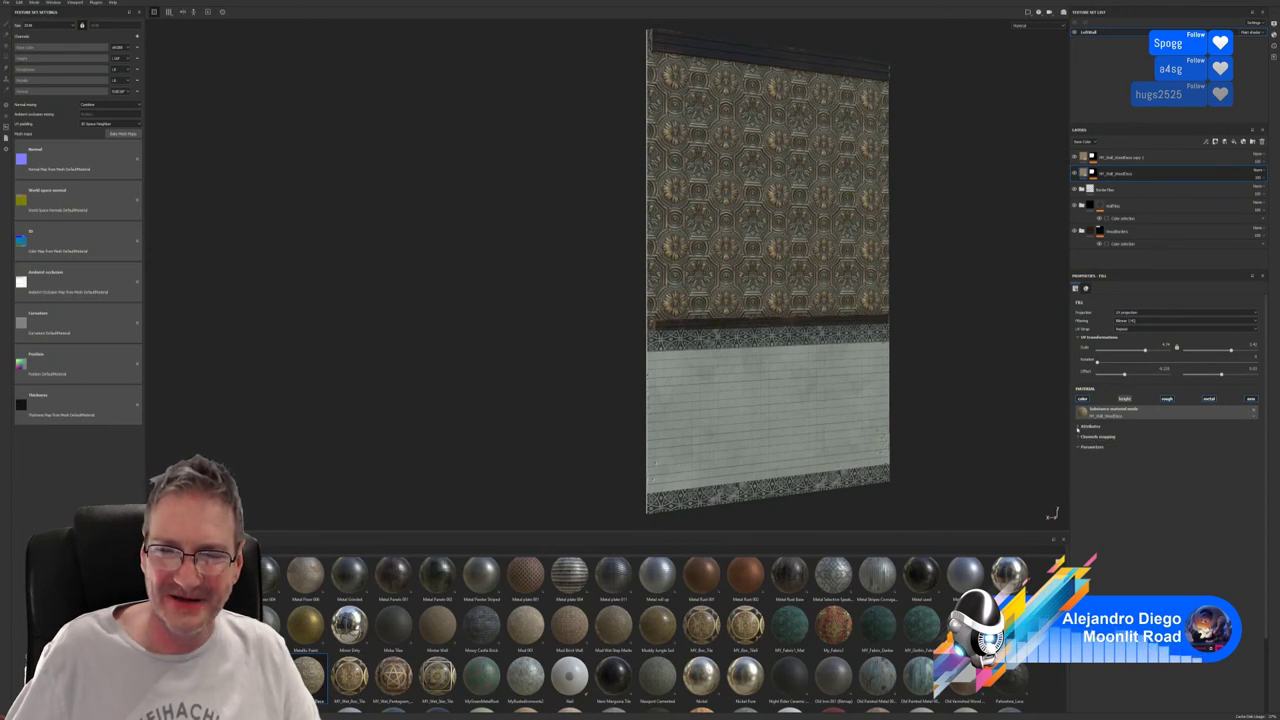
pyautogui.click(1079, 427)
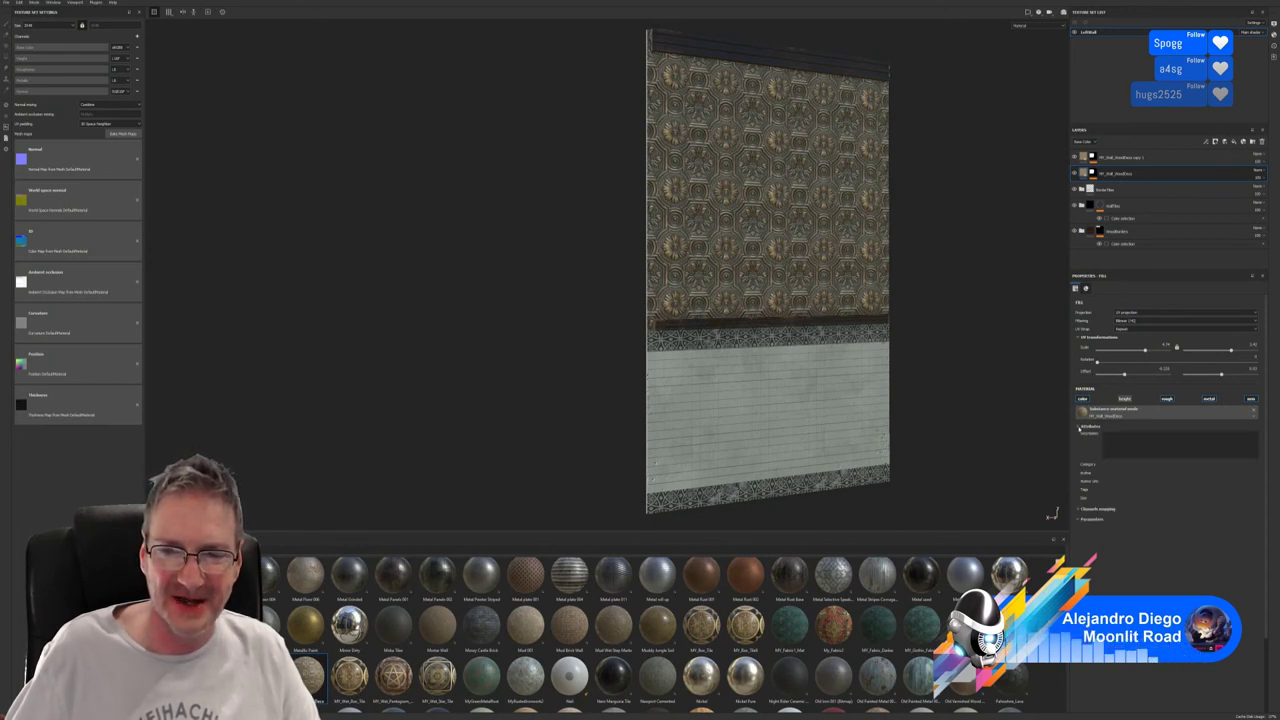
pyautogui.click(1079, 427)
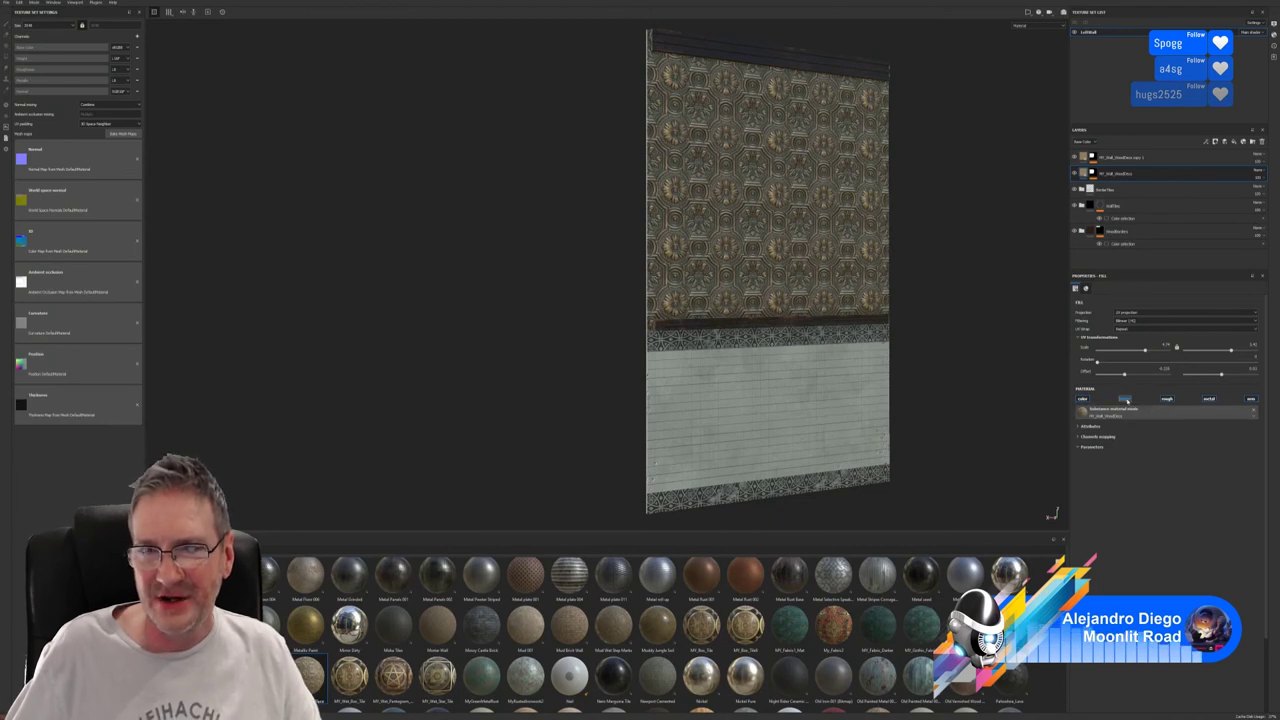
pyautogui.click(1250, 399)
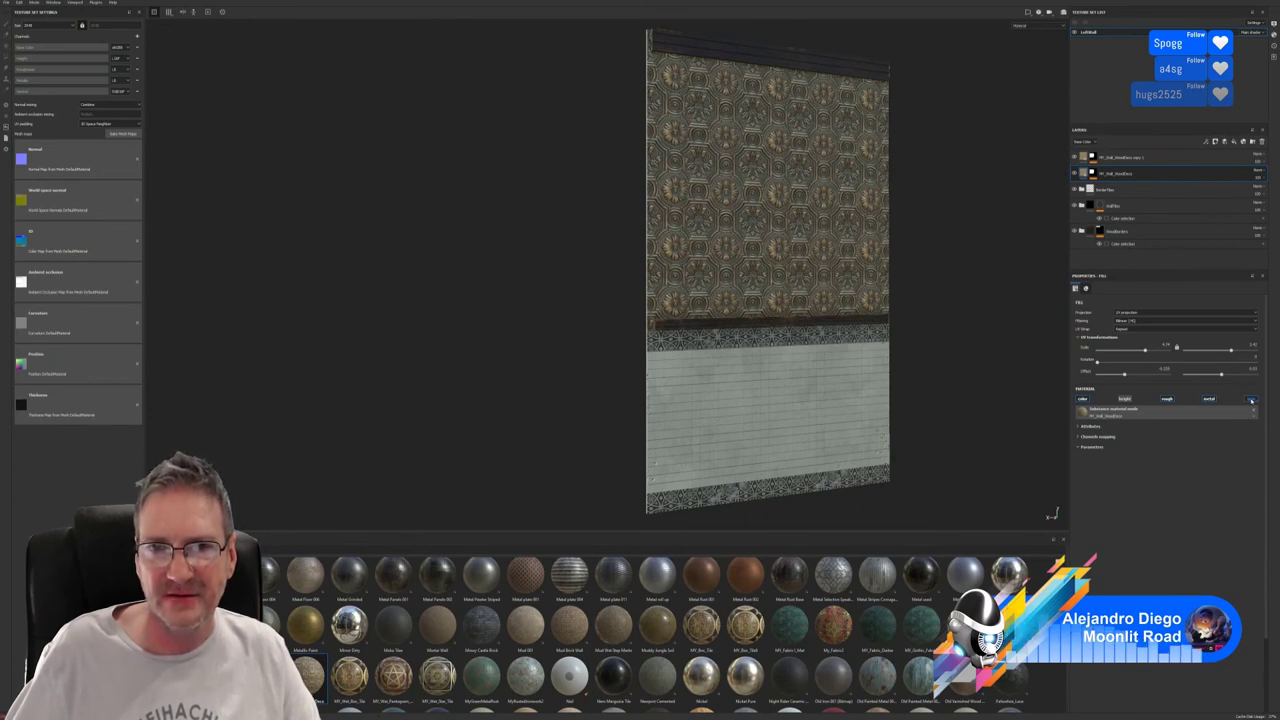
pyautogui.press('f')
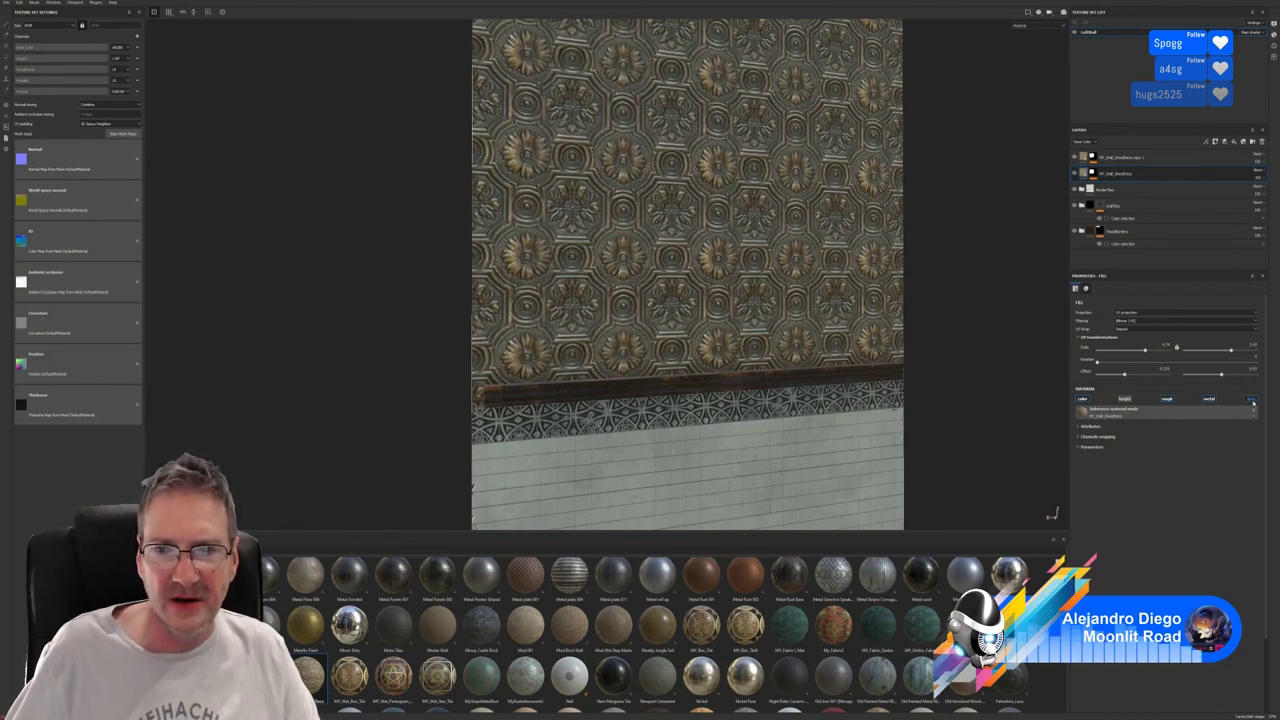
# Re-enable height on the ornate fill and shift its UV offset sideways.
pyautogui.click(1125, 399)
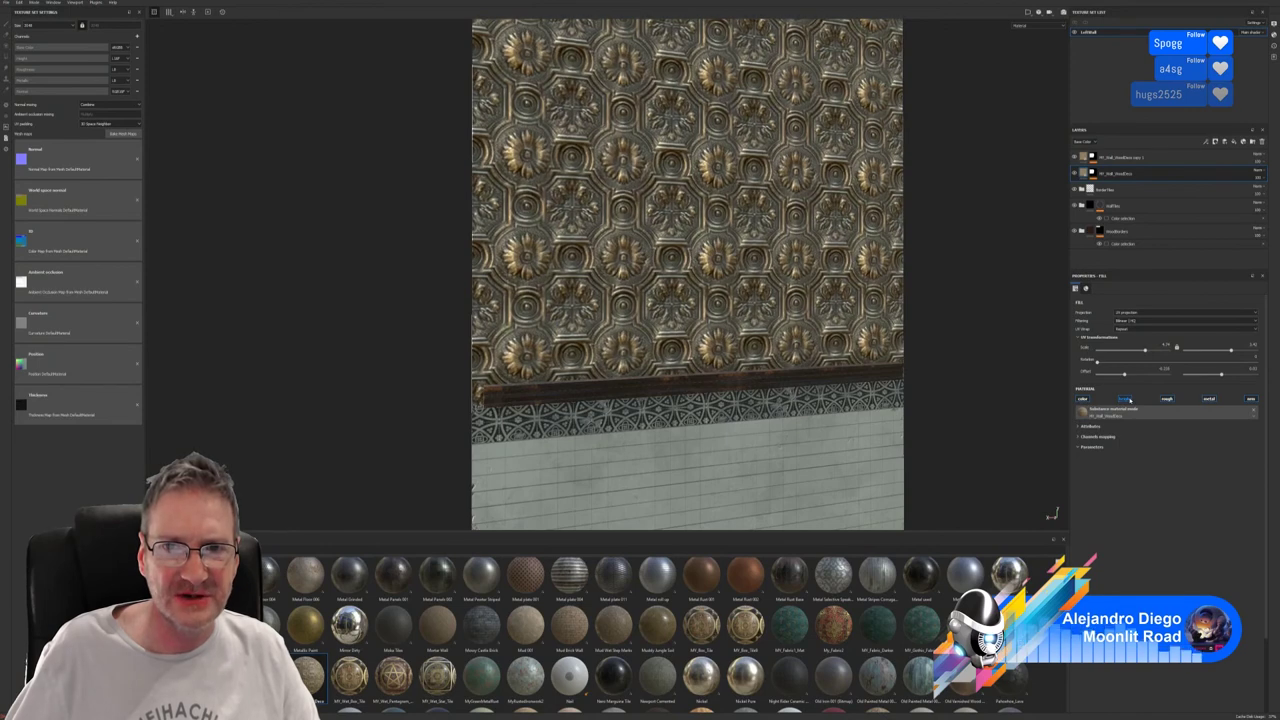
pyautogui.keyDown('alt'); pyautogui.moveTo(520, 345); pyautogui.dragTo(448, 321); pyautogui.keyUp('alt')
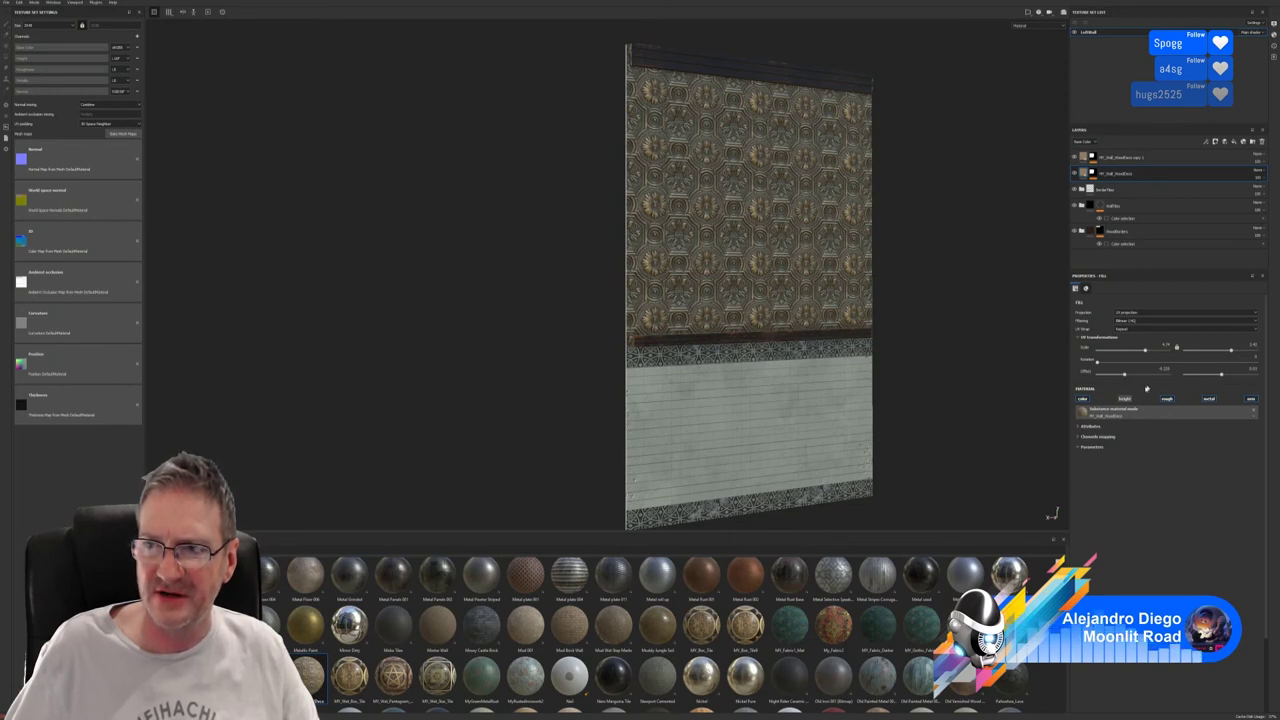
pyautogui.moveTo(1124, 374); pyautogui.dragTo(1106, 374)
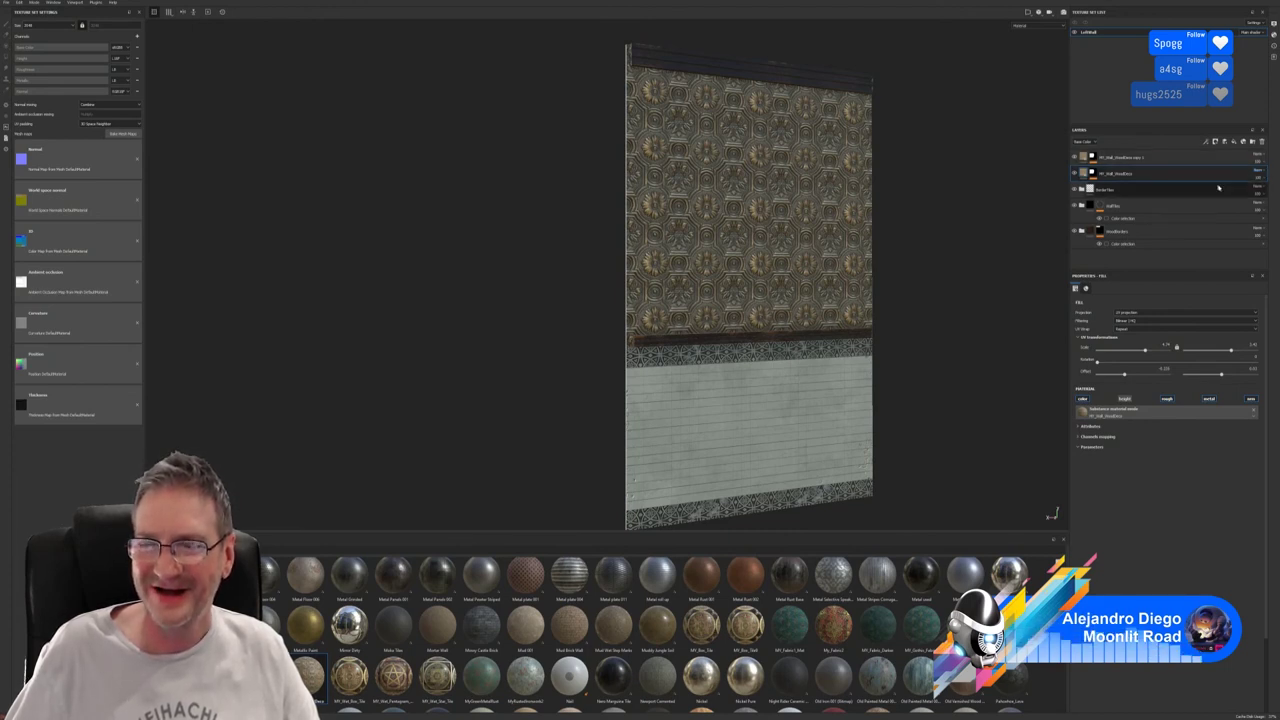
# Toggle the layer view between Height and Base Color, leave it on Height, and hide the BorderTiles folder.
pyautogui.click(1094, 142)
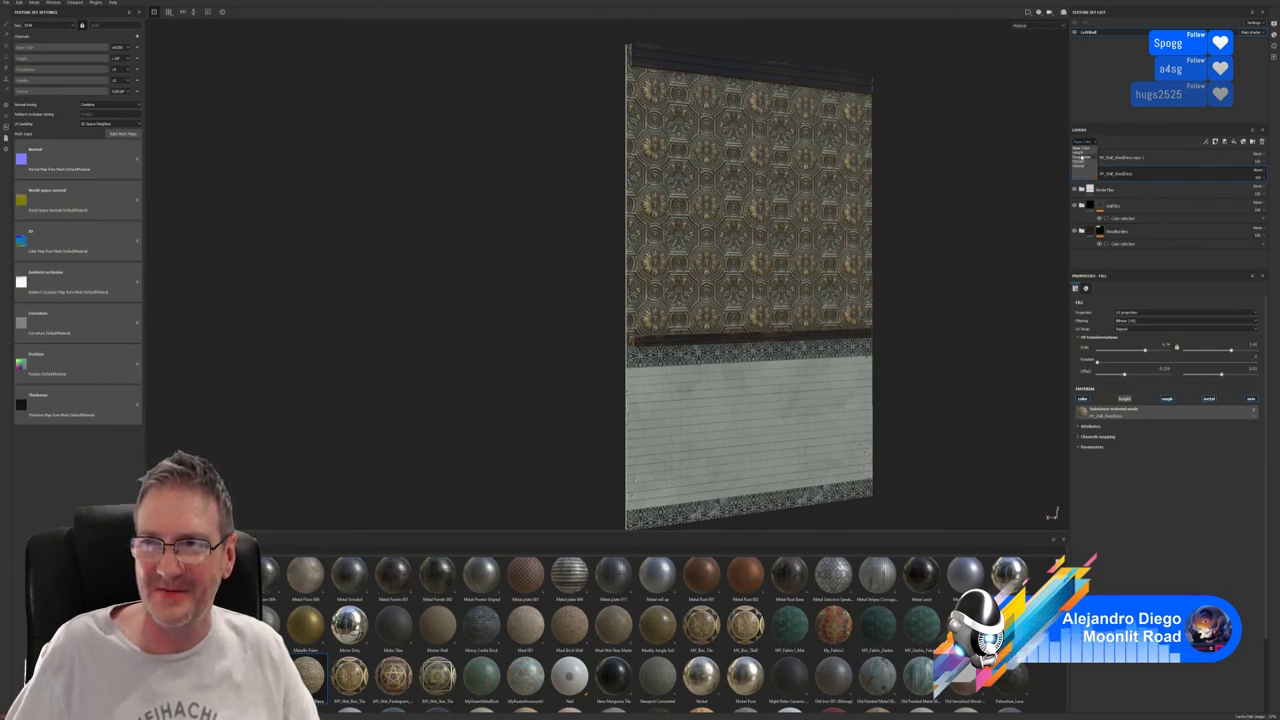
pyautogui.click(1080, 152)
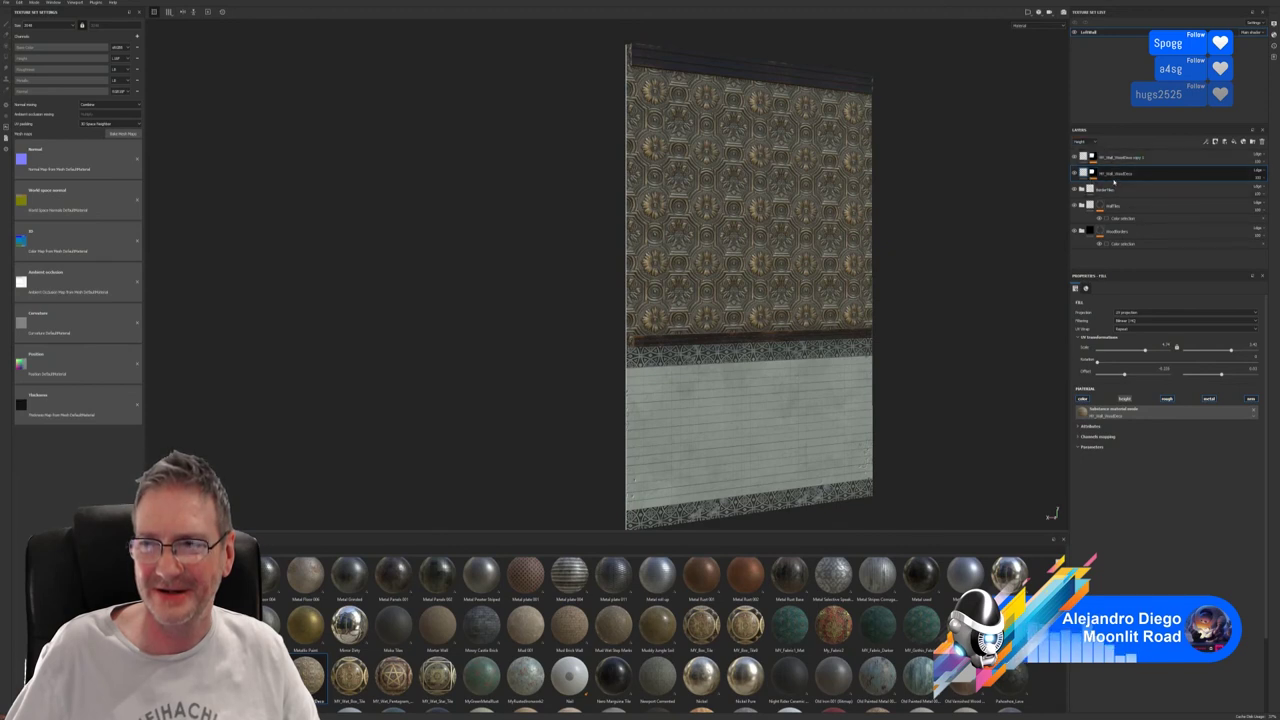
pyautogui.click(1082, 141)
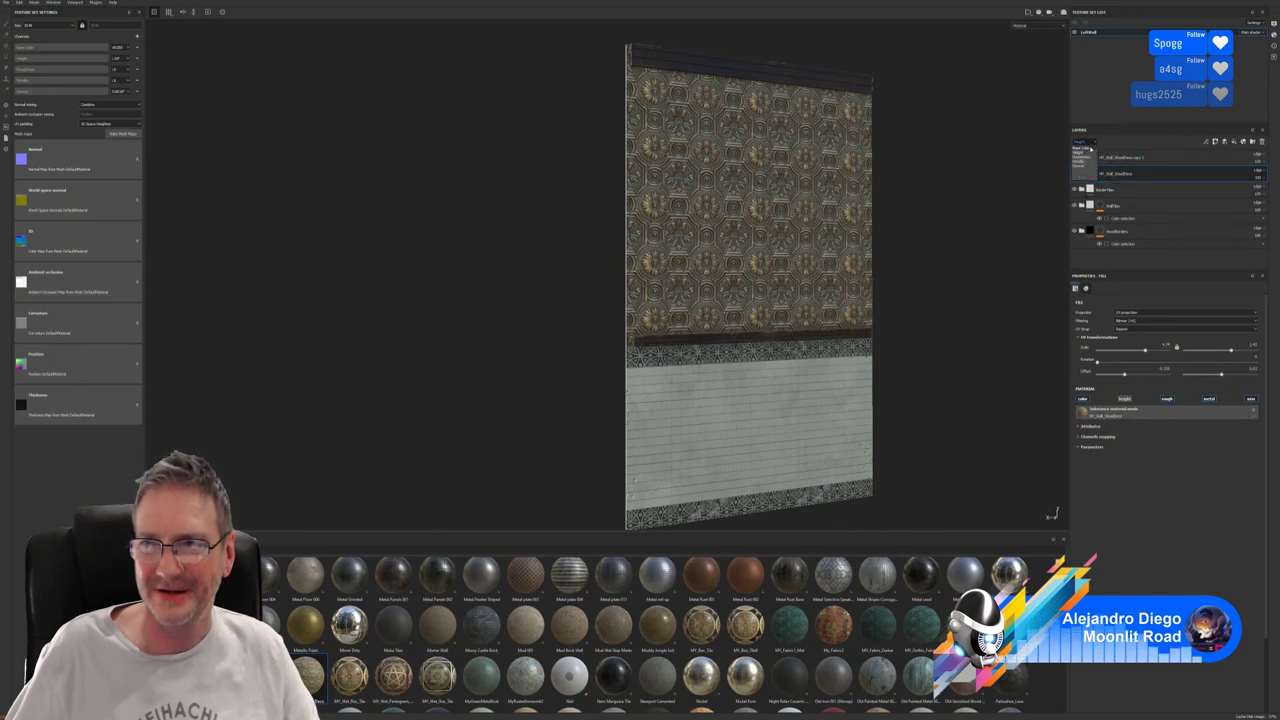
pyautogui.click(1088, 148)
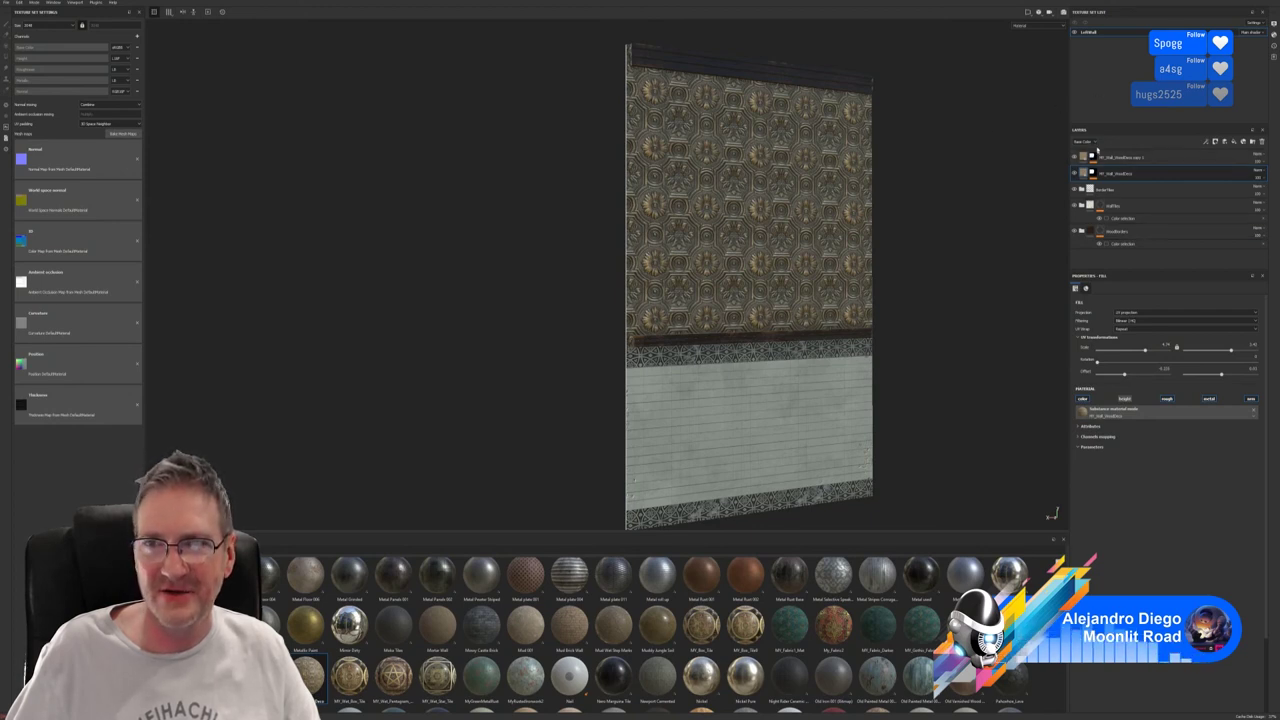
pyautogui.click(1092, 143)
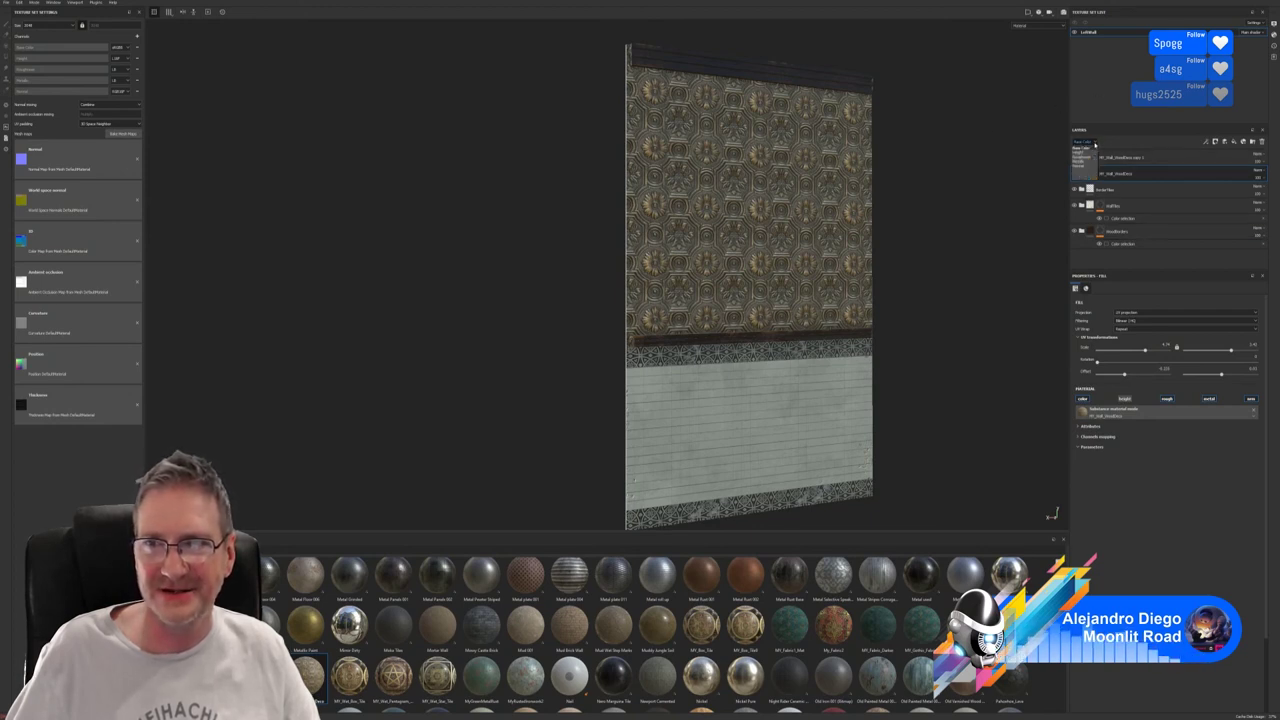
pyautogui.click(1085, 152)
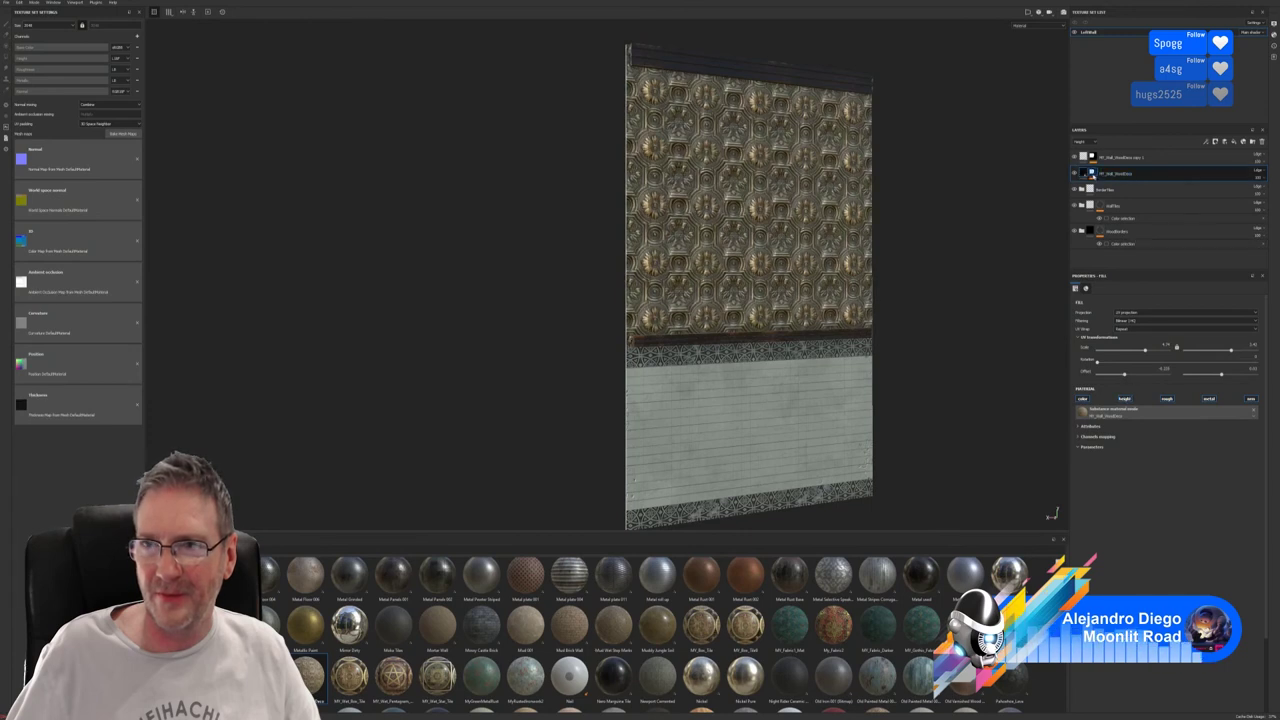
pyautogui.click(1076, 189)
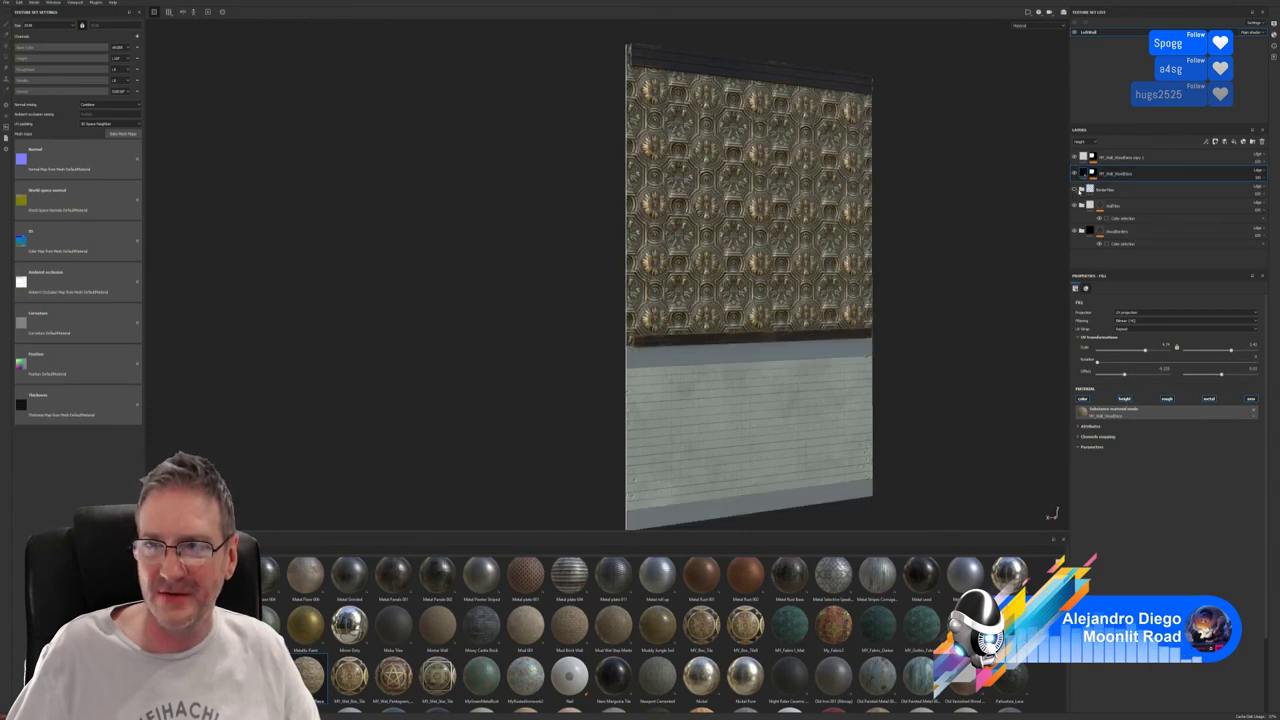
# Unhide the BorderTiles folder, select the copy layer, and set the layer view back to Base Color.
pyautogui.click(1076, 189)
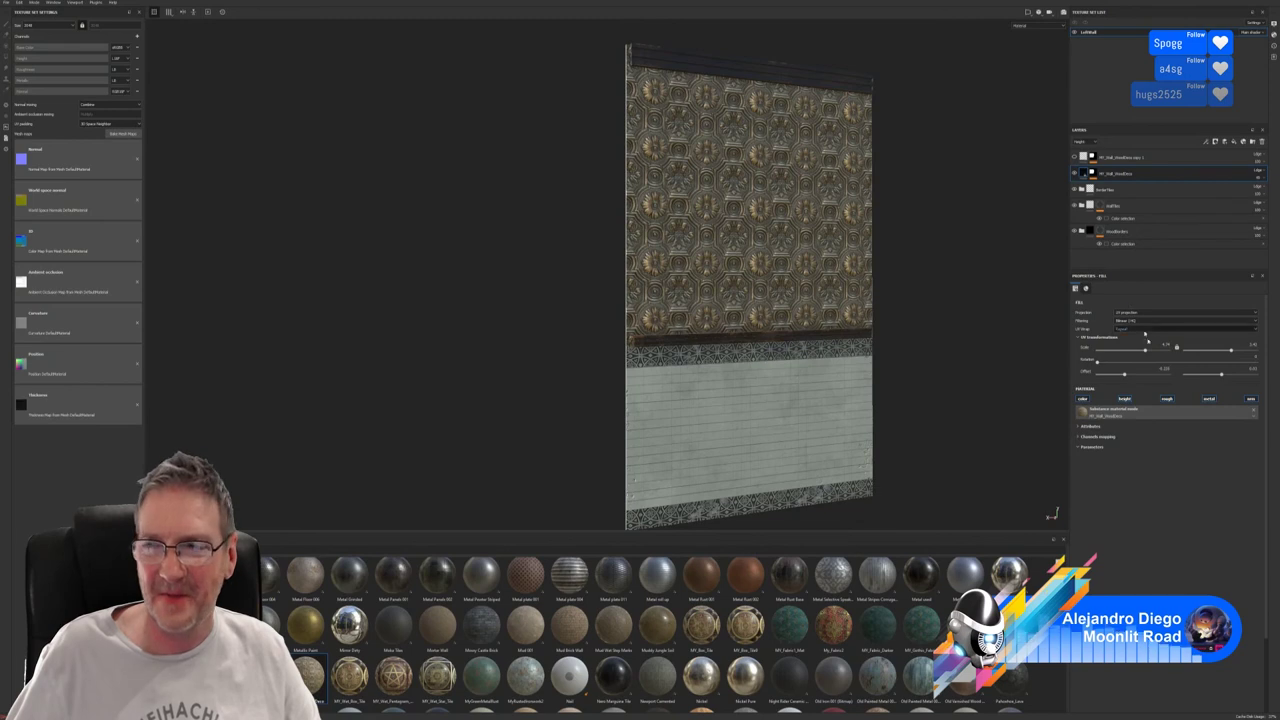
pyautogui.click(1082, 157)
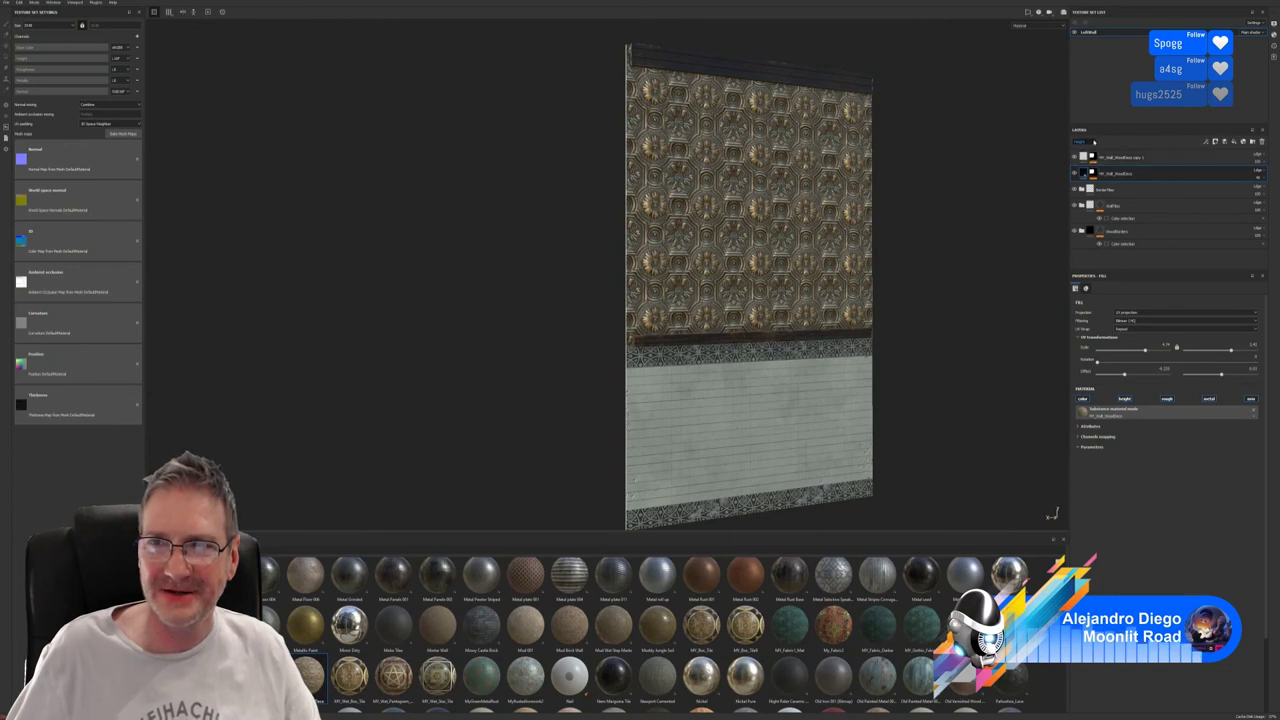
pyautogui.click(1090, 141)
pyautogui.click(1085, 148)
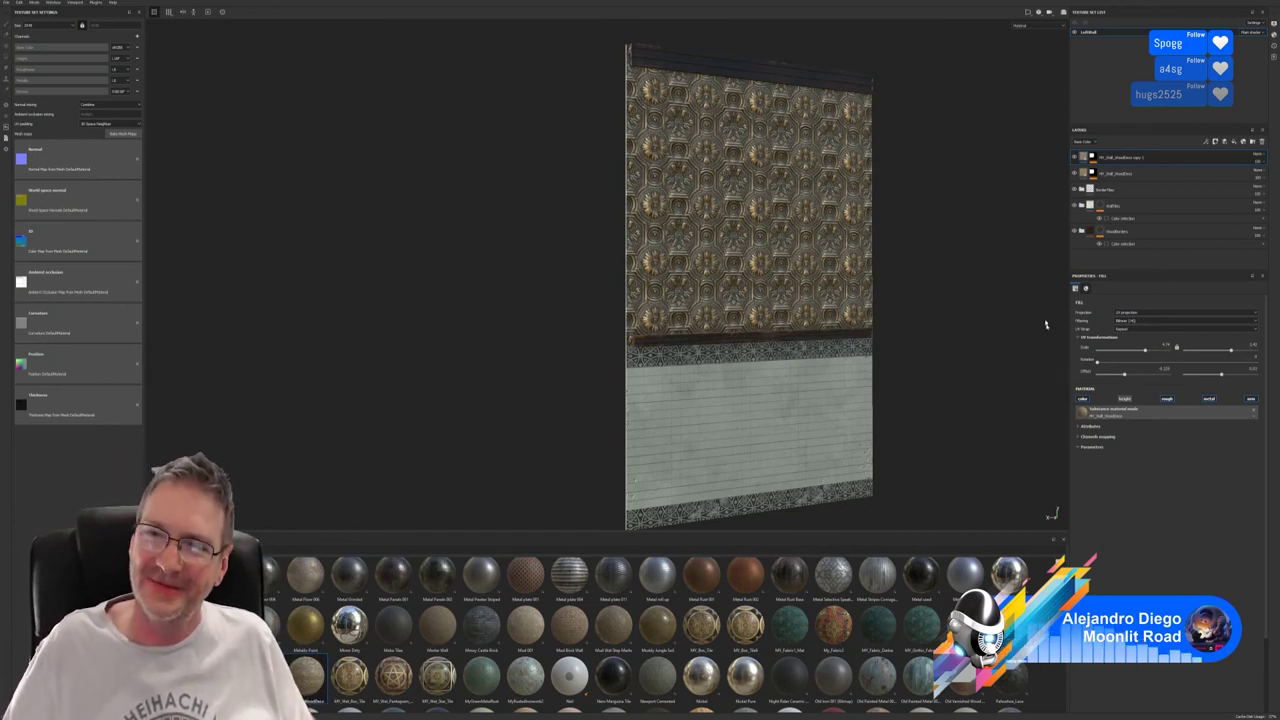
pyautogui.click(1091, 142)
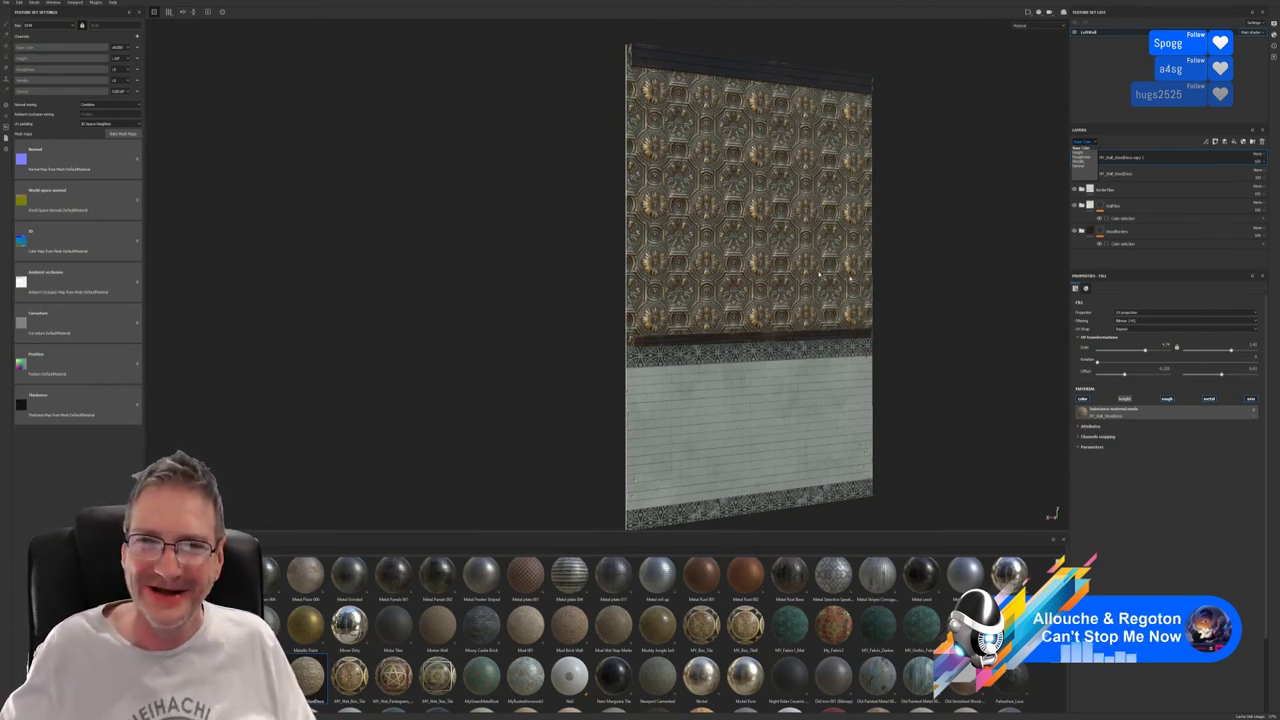
# Frame the wall panel and switch the Layers panel to display Height channel values.
pyautogui.keyDown('alt'); pyautogui.moveTo(874, 250); pyautogui.dragTo(1085, 200); pyautogui.keyUp('alt')
pyautogui.scroll(2, 1047, 205)
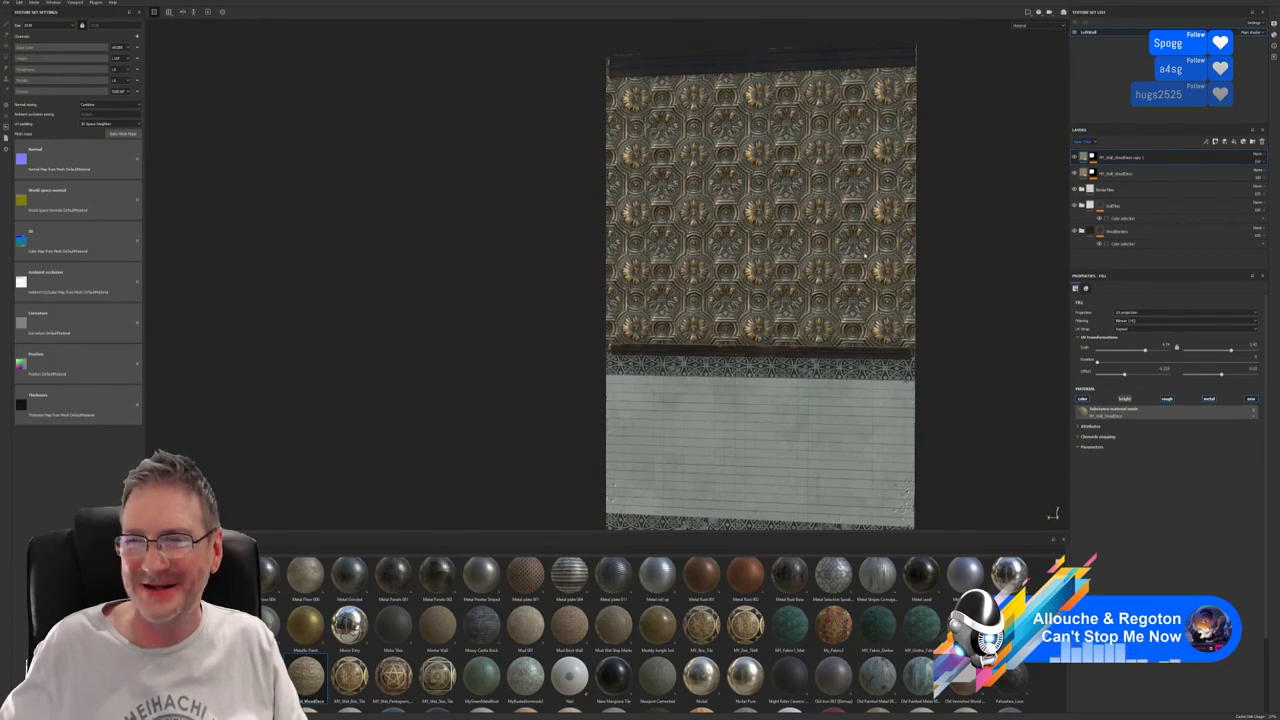
pyautogui.keyDown('alt'); pyautogui.moveTo(867, 255); pyautogui.dragTo(650, 215); pyautogui.keyUp('alt')
pyautogui.scroll(3, 988, 249)
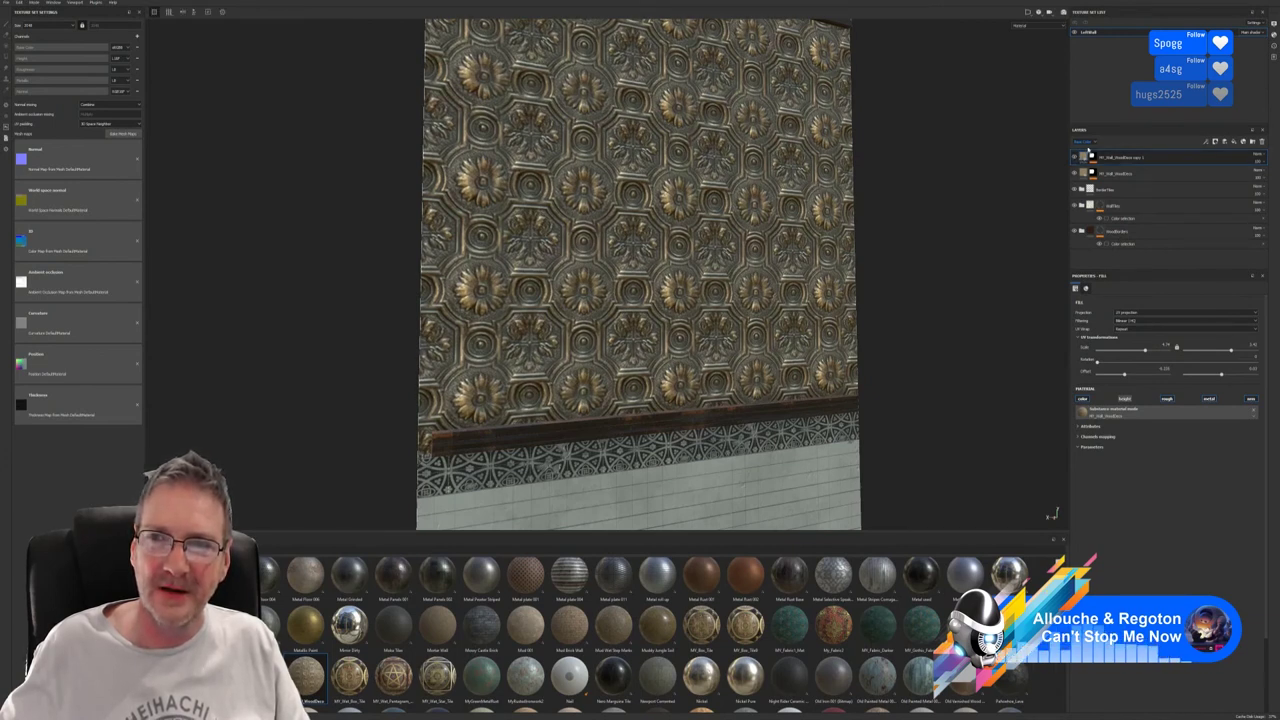
pyautogui.click(1081, 142)
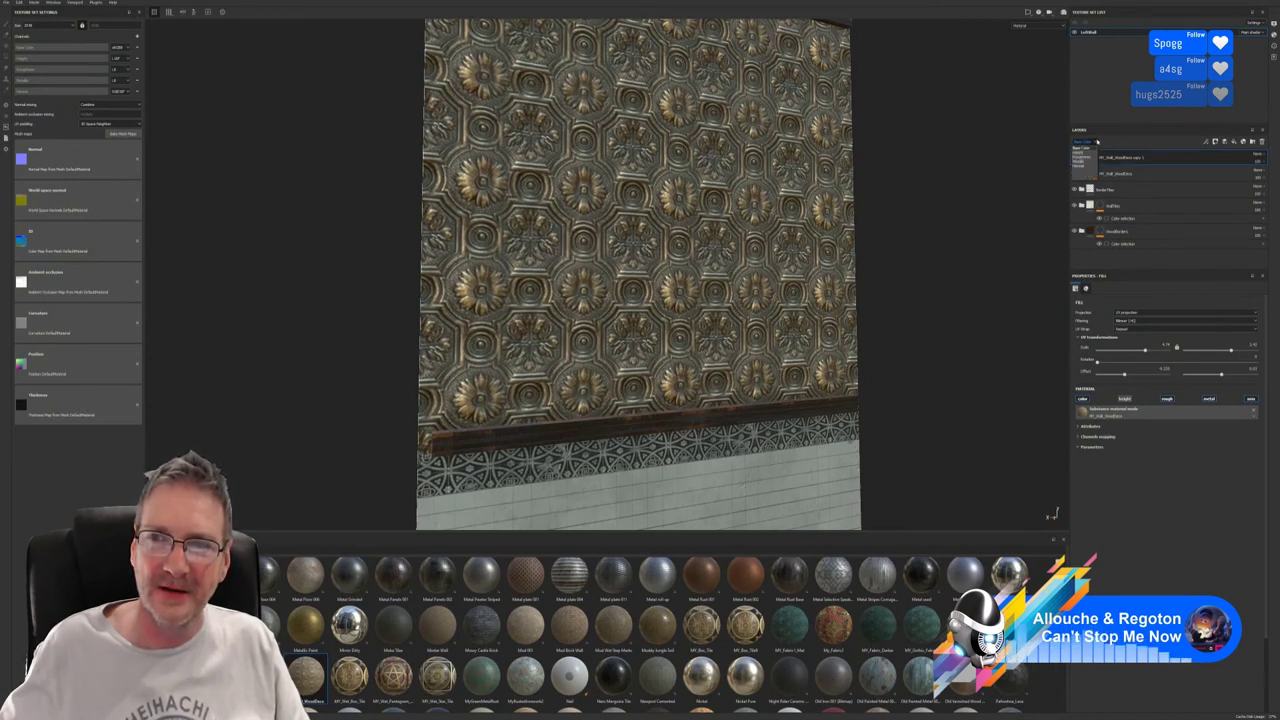
pyautogui.click(1080, 152)
# Select only the WoodDeco copy layer, lower its opacity, and enable and set its height blend mode.
pyautogui.click(1106, 176)
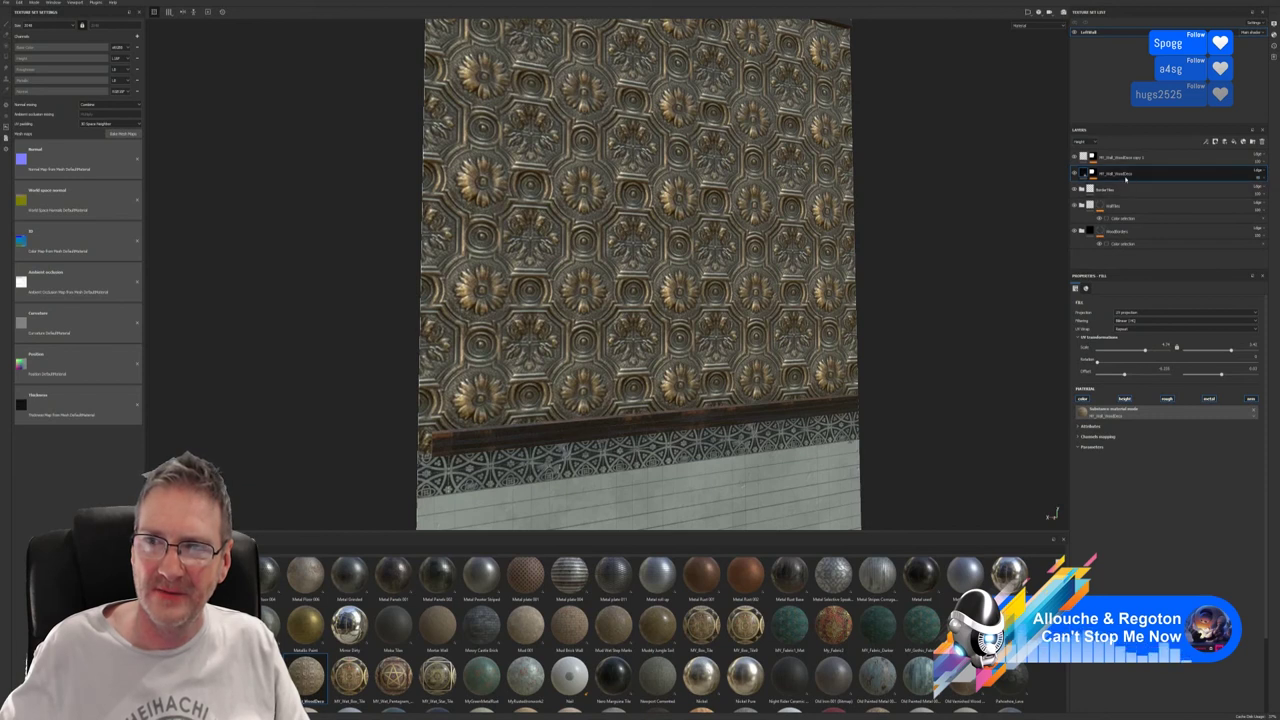
pyautogui.keyDown('ctrl'); pyautogui.click(1180, 157); pyautogui.keyUp('ctrl')
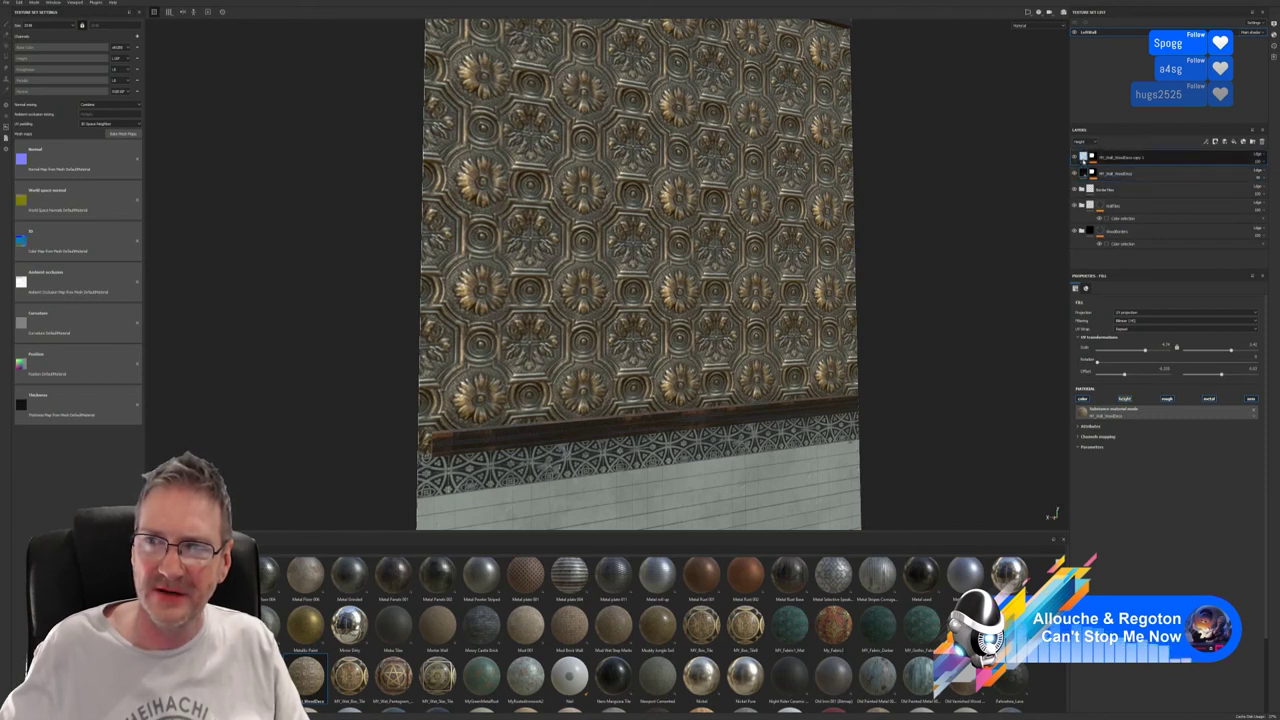
pyautogui.click(1257, 160)
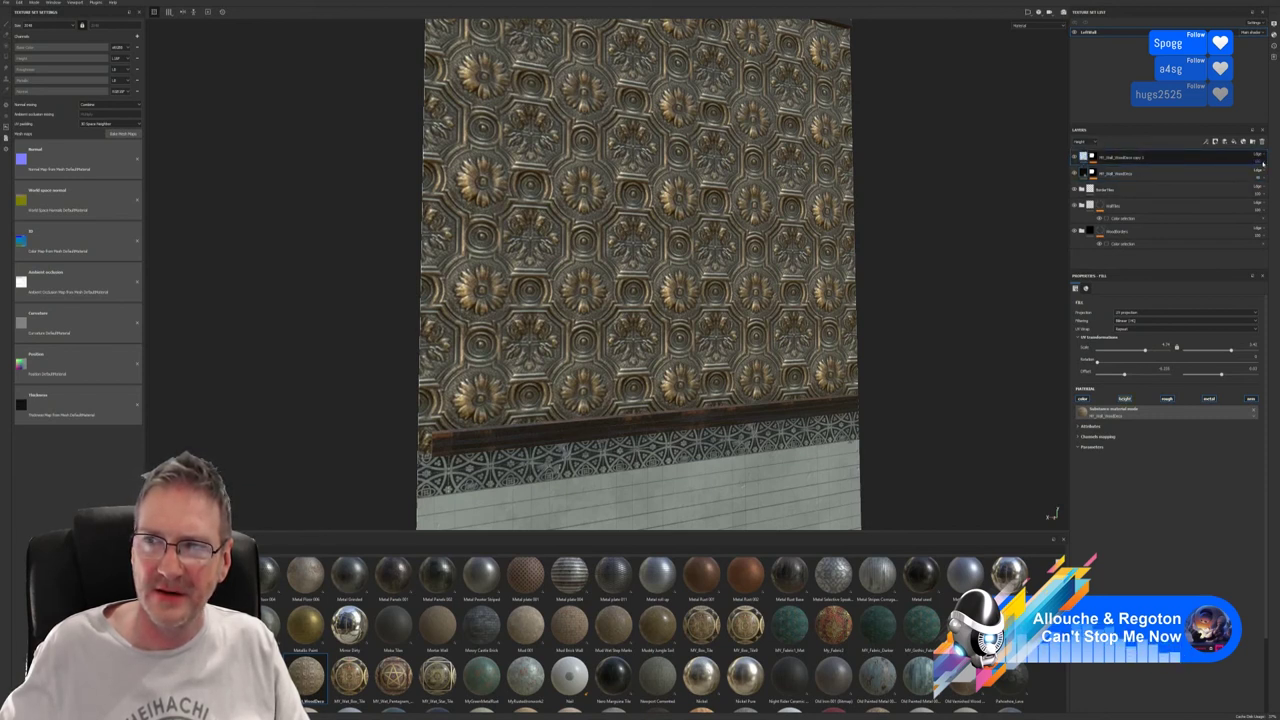
pyautogui.click(1260, 161)
pyautogui.moveTo(1277, 174); pyautogui.dragTo(1266, 176)
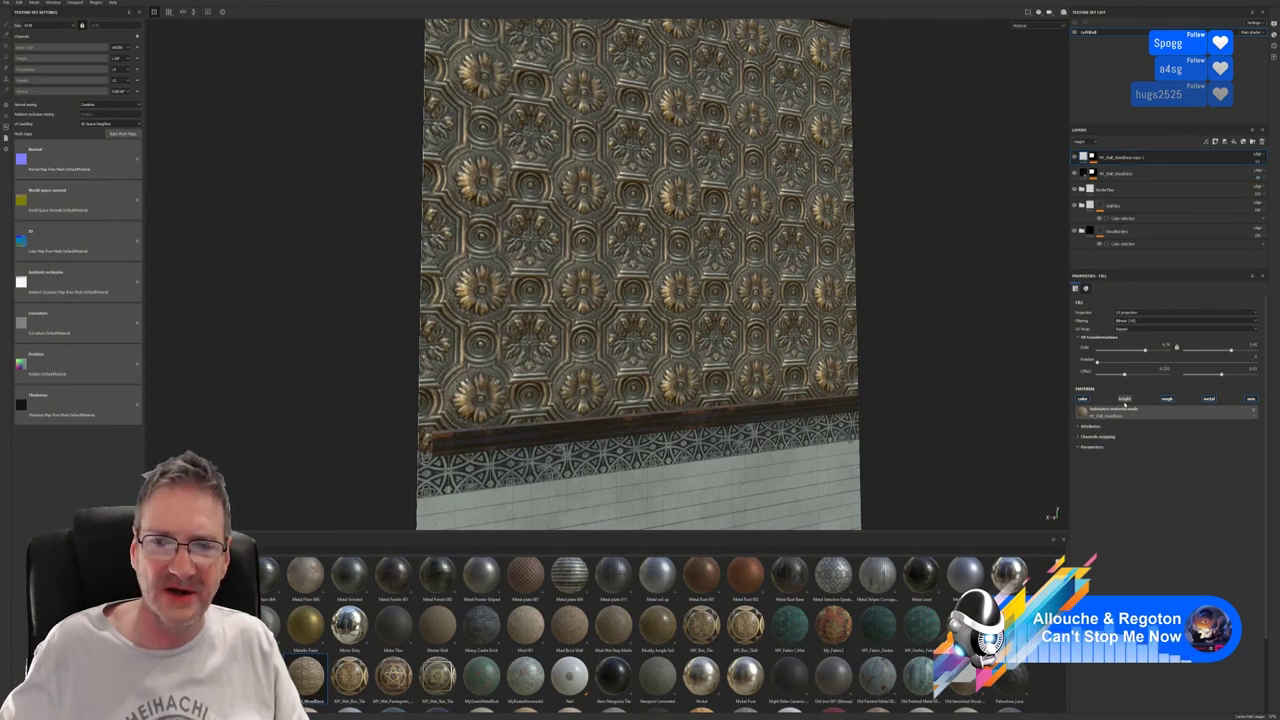
pyautogui.click(1125, 399)
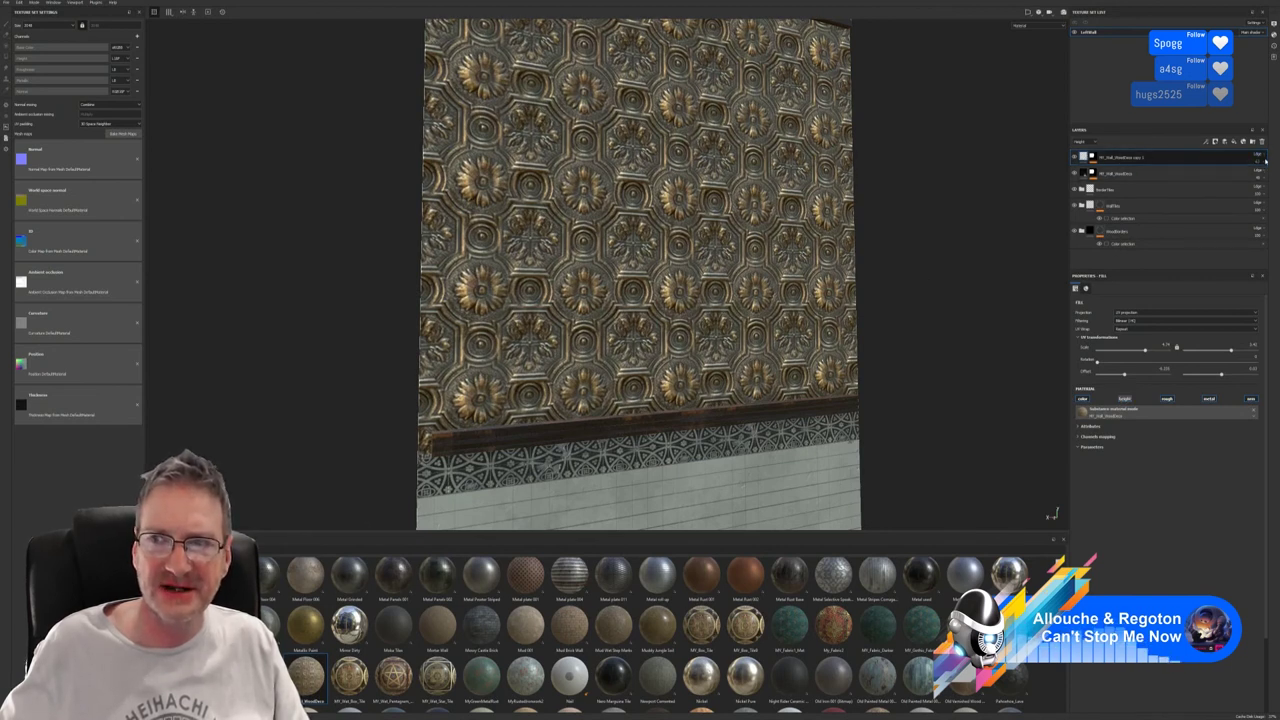
pyautogui.click(1080, 142)
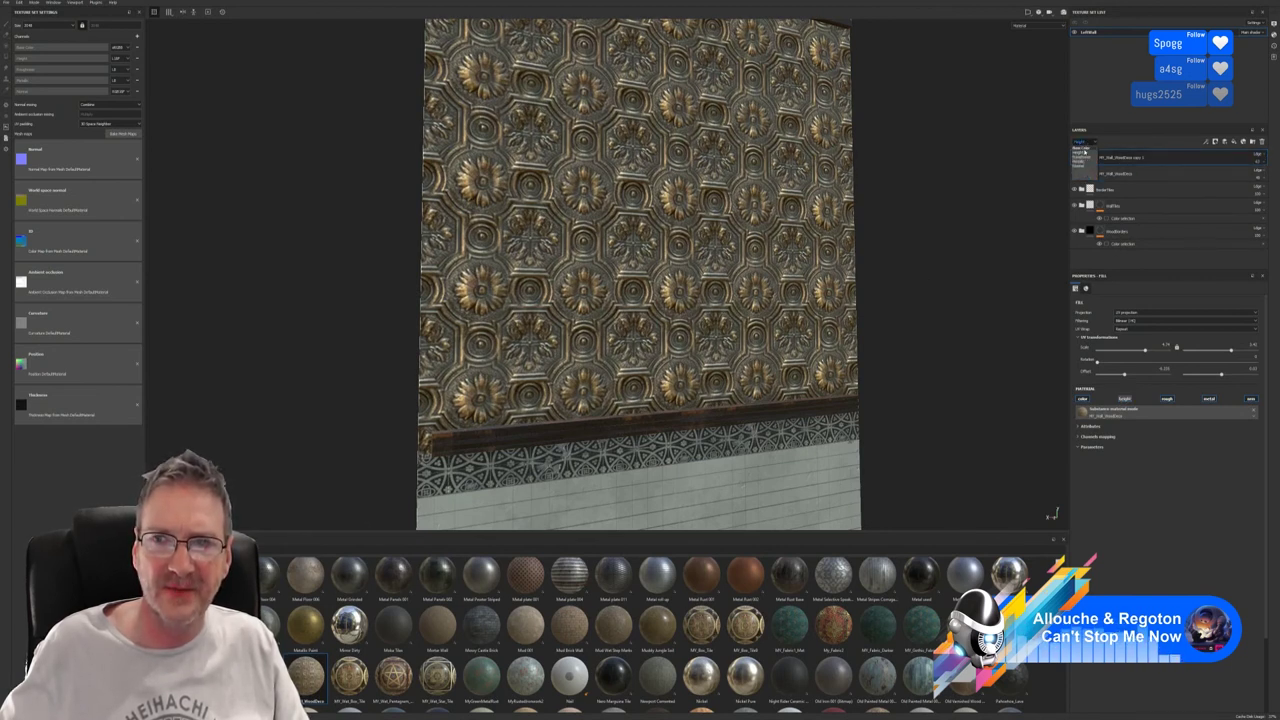
pyautogui.click(1083, 152)
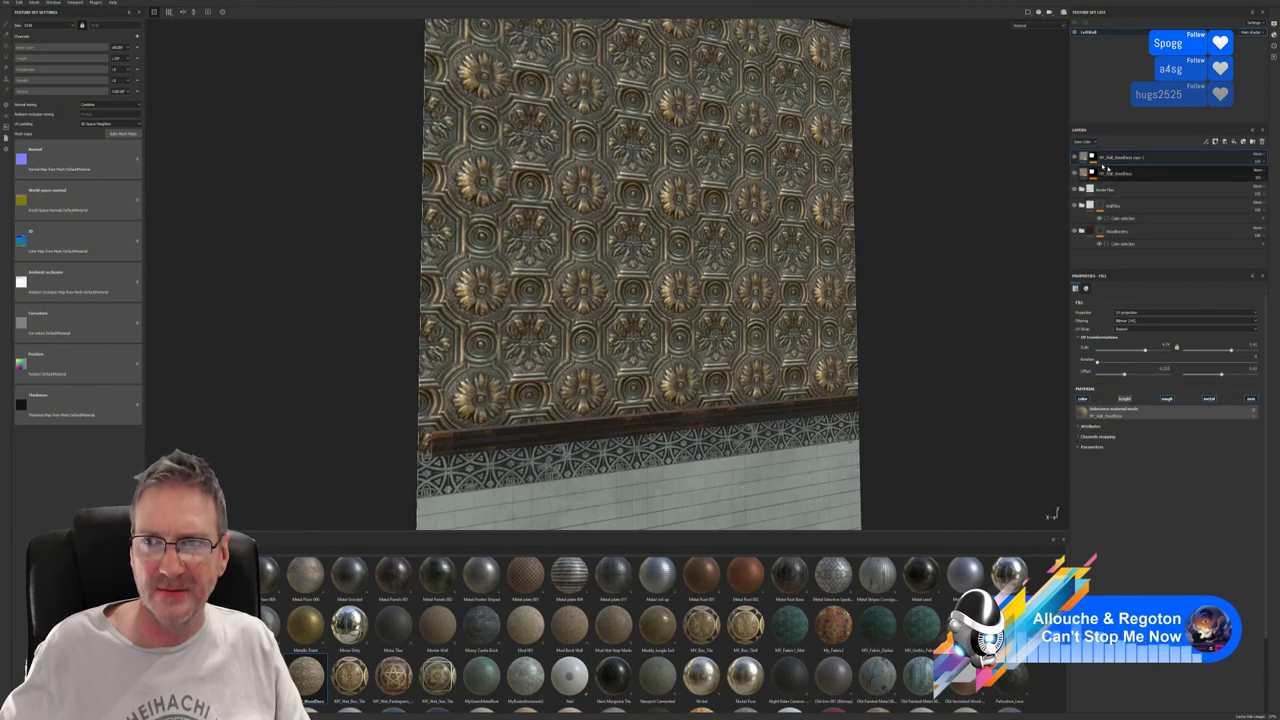
# Set the top copy layer to Multiply blending and lower its opacity to lighten the wall.
pyautogui.click(1260, 154)
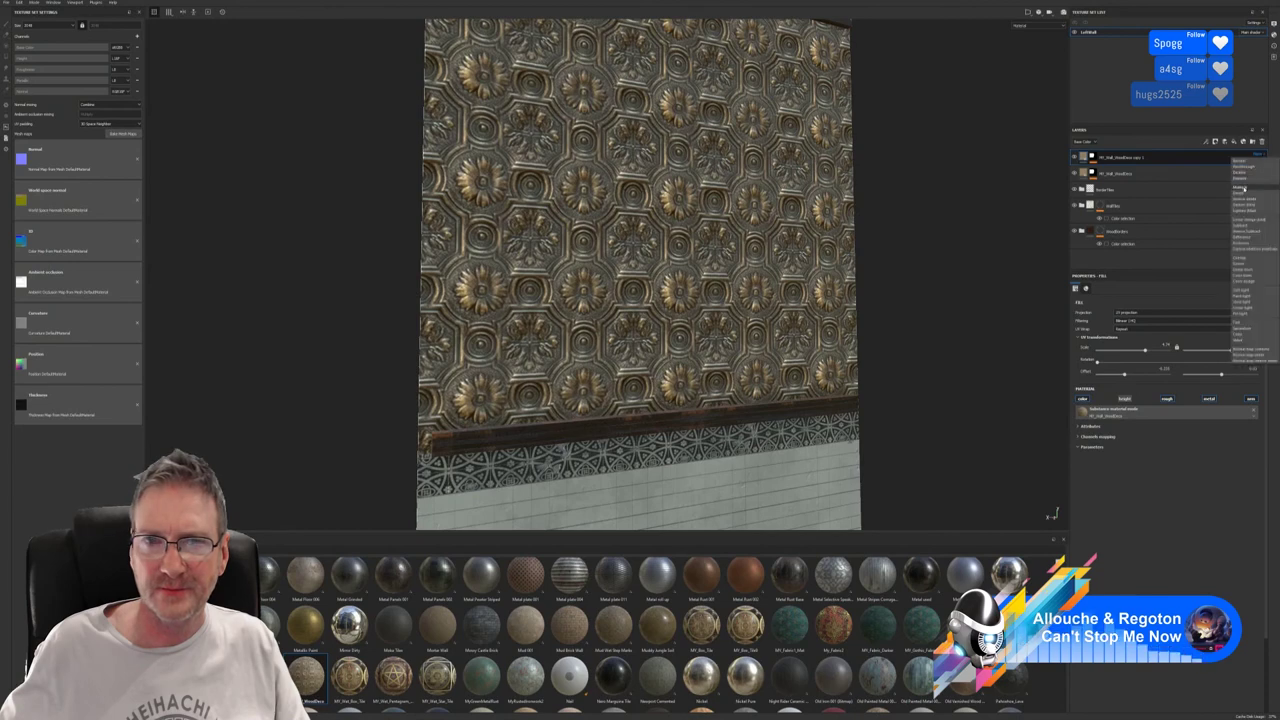
pyautogui.click(1244, 187)
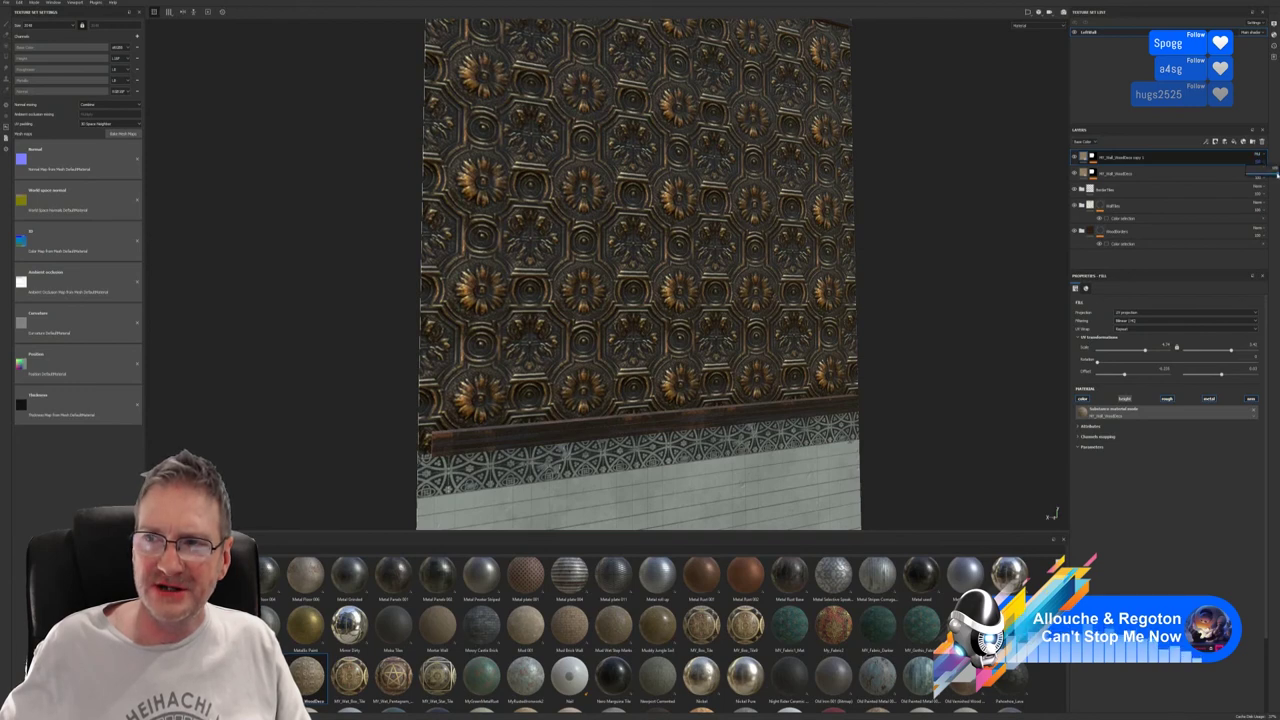
pyautogui.moveTo(1260, 158); pyautogui.dragTo(1257, 186)
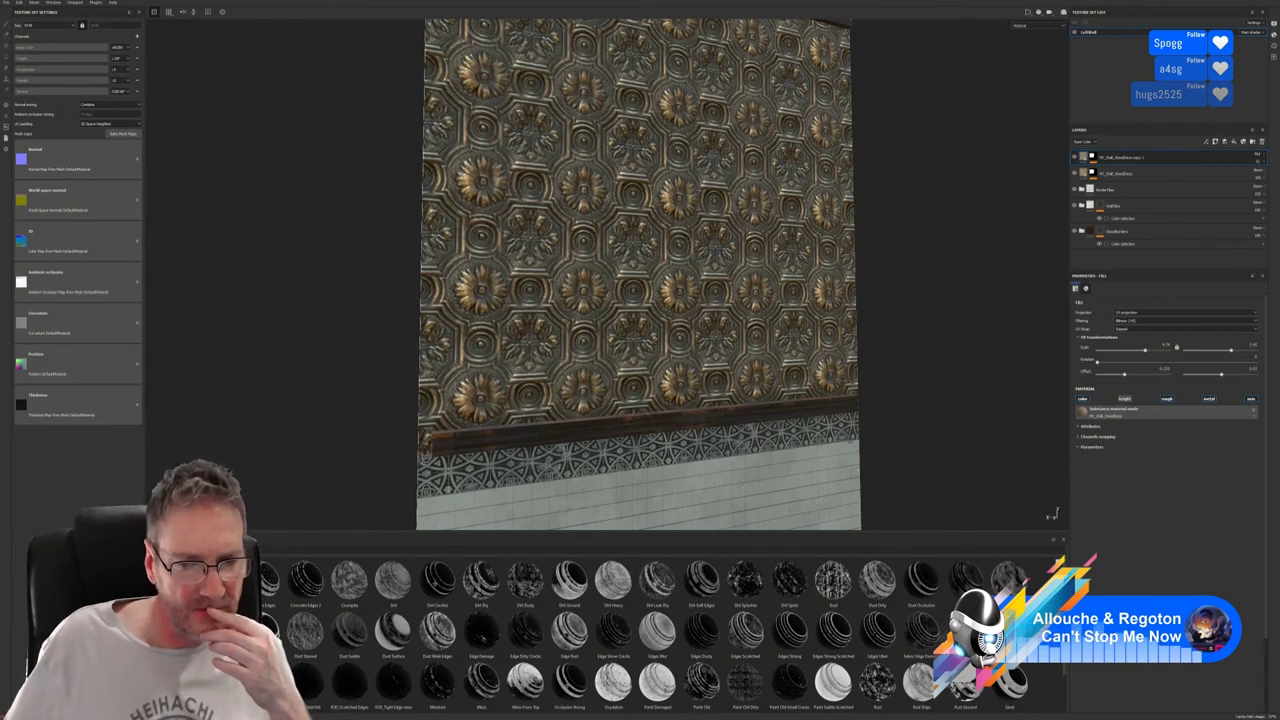
# Group the two wall wood layers into a folder and apply the Dirt Soft Edges smart mask to copy 1.
pyautogui.moveTo(702, 580); pyautogui.dragTo(1128, 155)
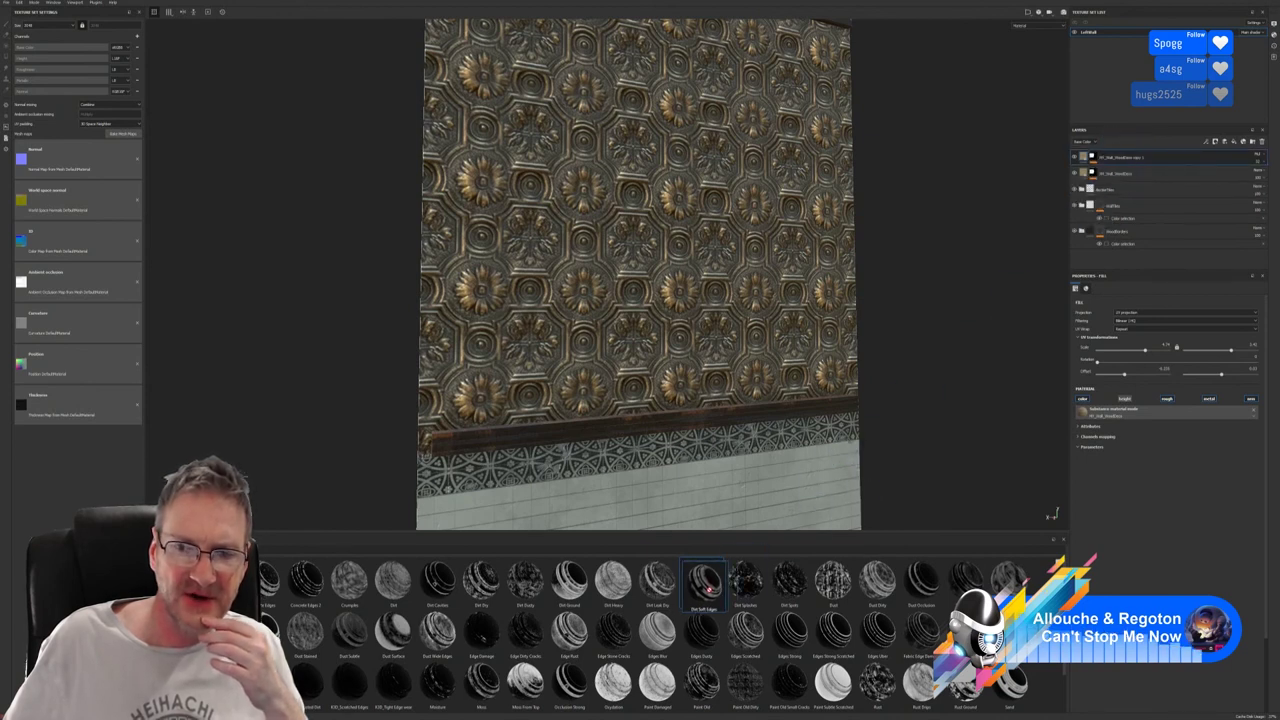
pyautogui.doubleClick(1127, 174)
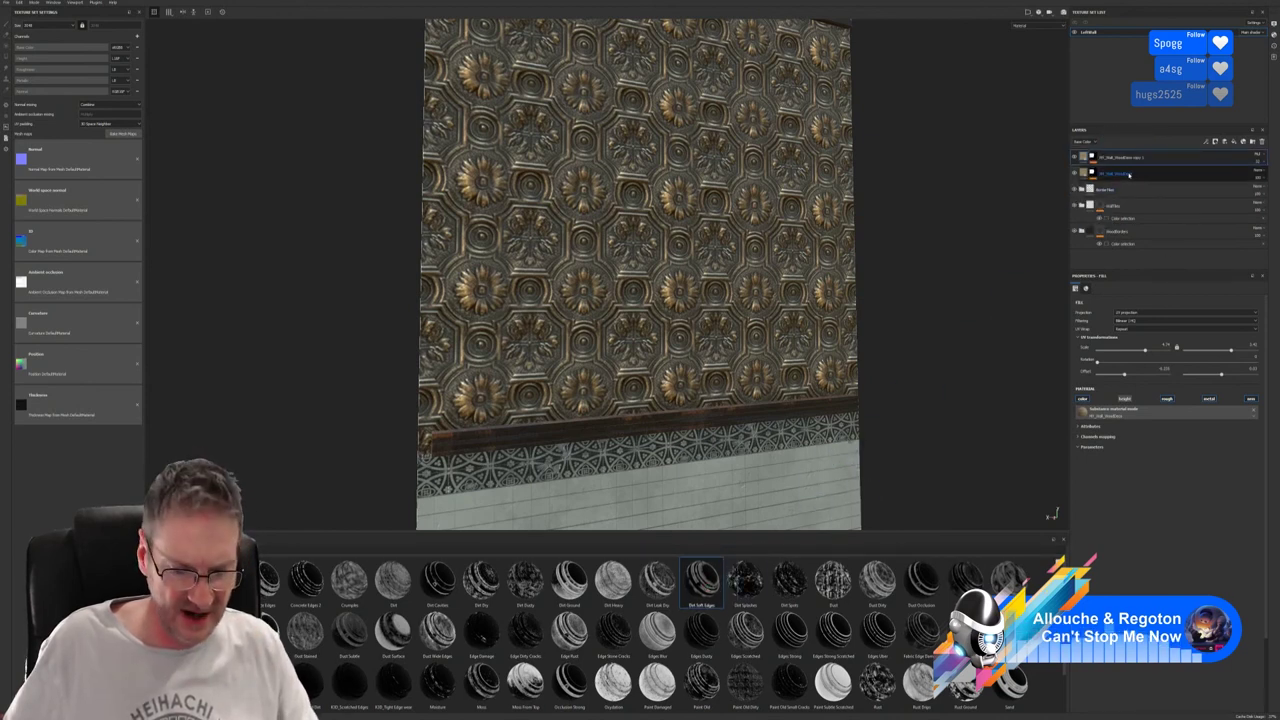
pyautogui.rightClick(1128, 174)
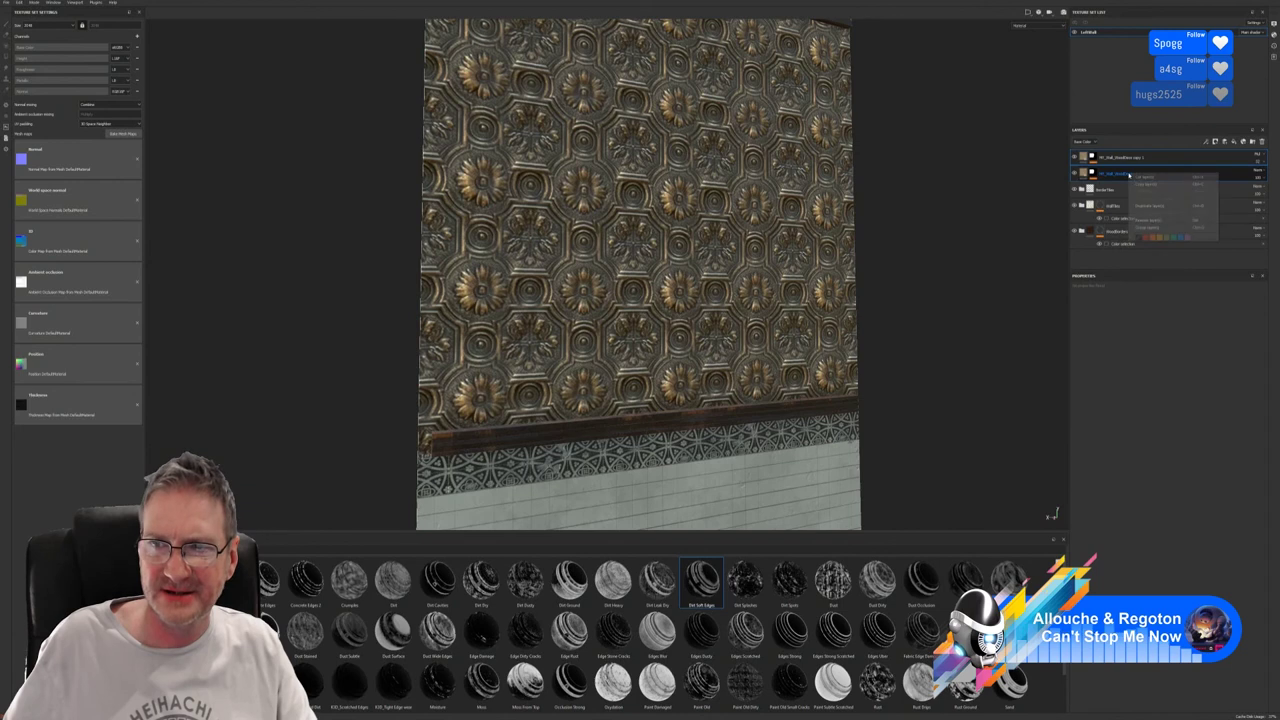
pyautogui.click(1150, 228)
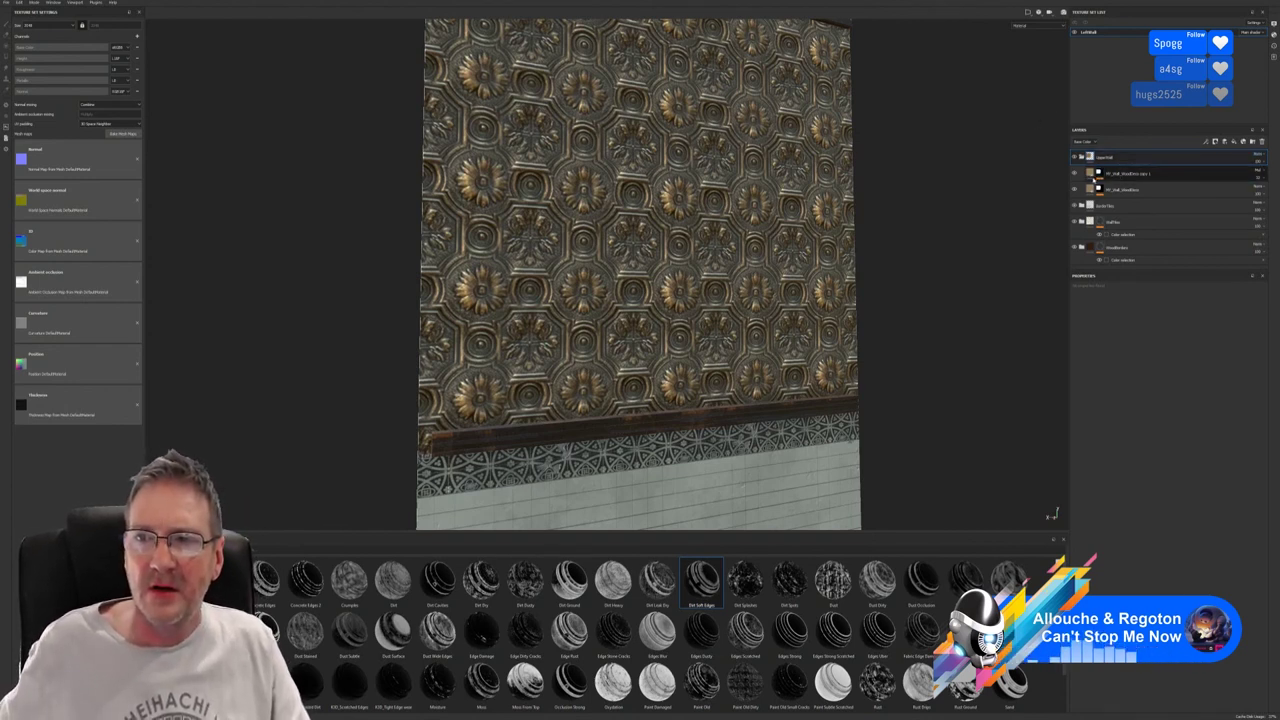
pyautogui.click(1090, 176)
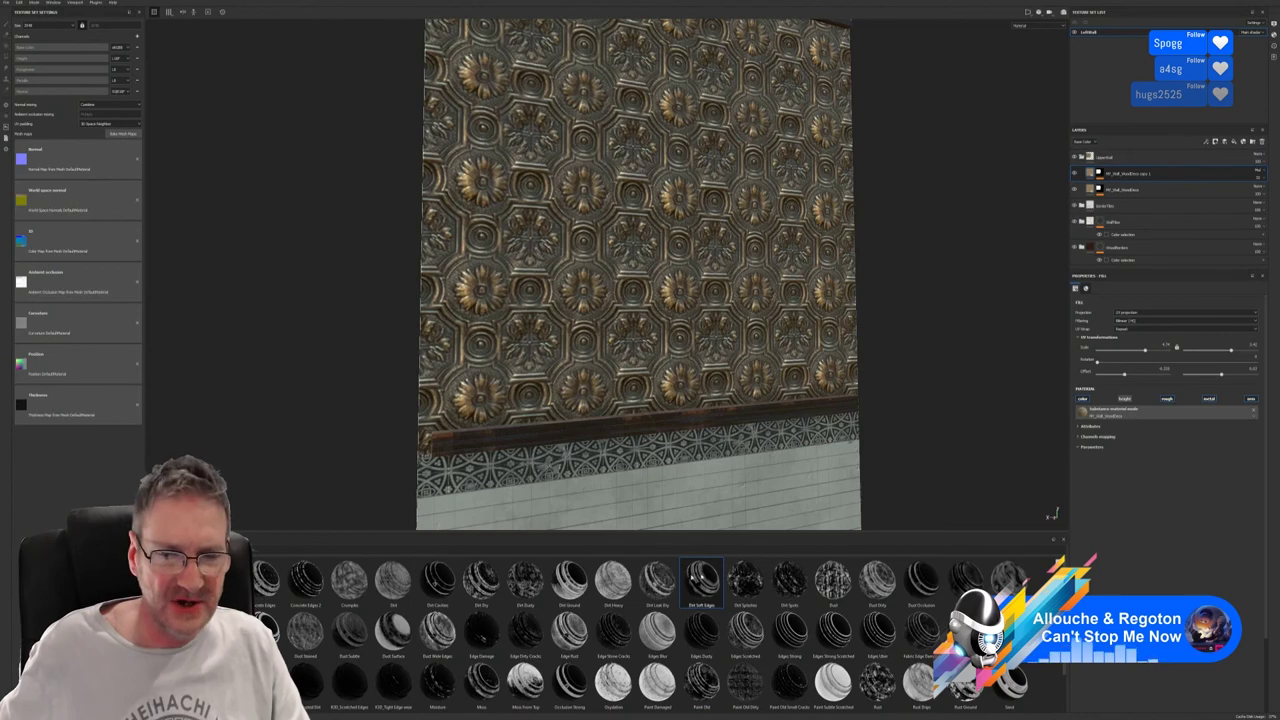
pyautogui.moveTo(702, 578)
pyautogui.mouseDown()
pyautogui.moveTo(829, 480)
pyautogui.moveTo(1143, 171)
pyautogui.moveTo(1130, 176)
pyautogui.mouseUp()
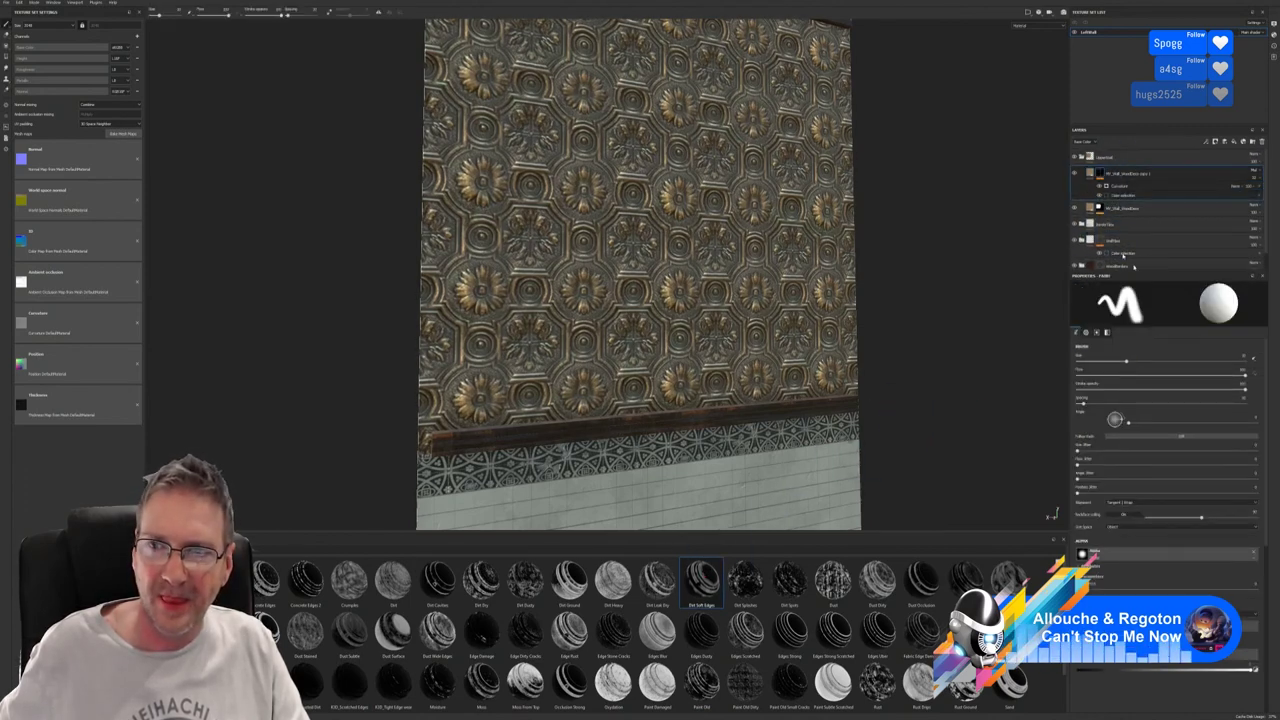
# Raise the curvature Global Balance and restrict the UpperWall folder to the blue ID colour.
pyautogui.click(1120, 186)
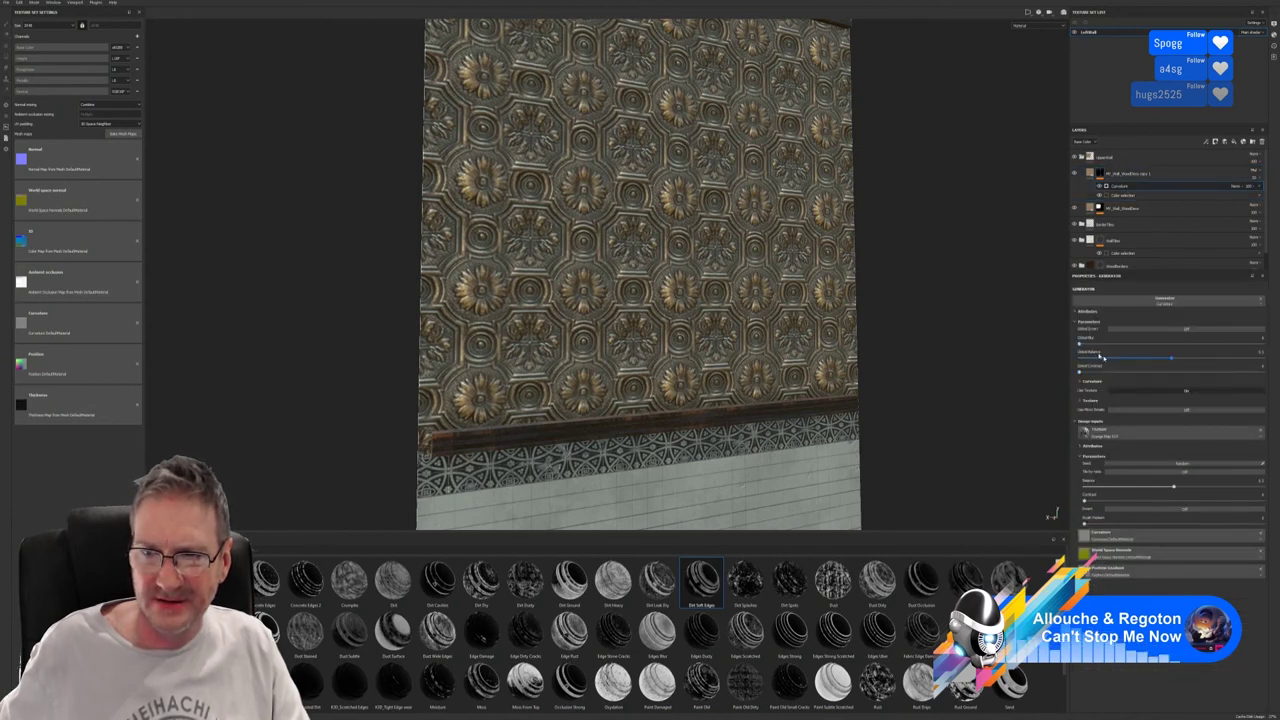
pyautogui.moveTo(1174, 361)
pyautogui.mouseDown()
pyautogui.moveTo(1262, 361)
pyautogui.moveTo(1150, 362)
pyautogui.moveTo(1214, 362)
pyautogui.mouseUp()
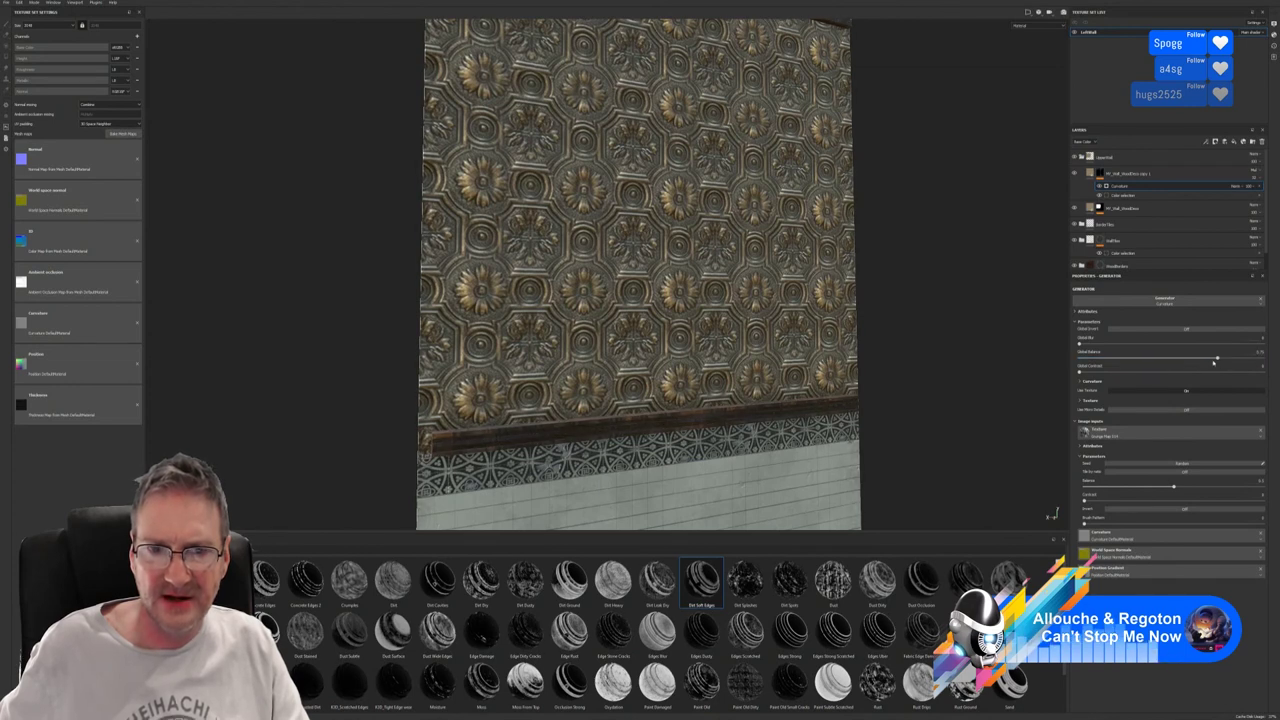
pyautogui.rightClick(1124, 159)
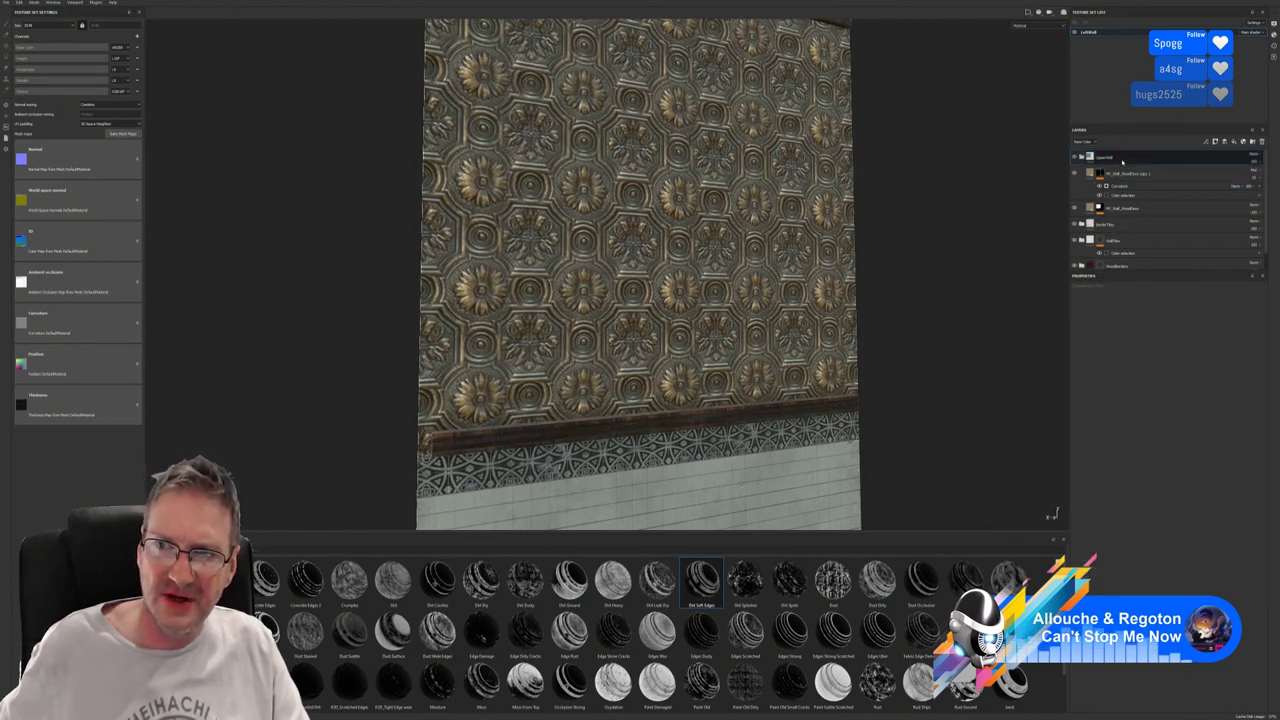
pyautogui.click(1155, 186)
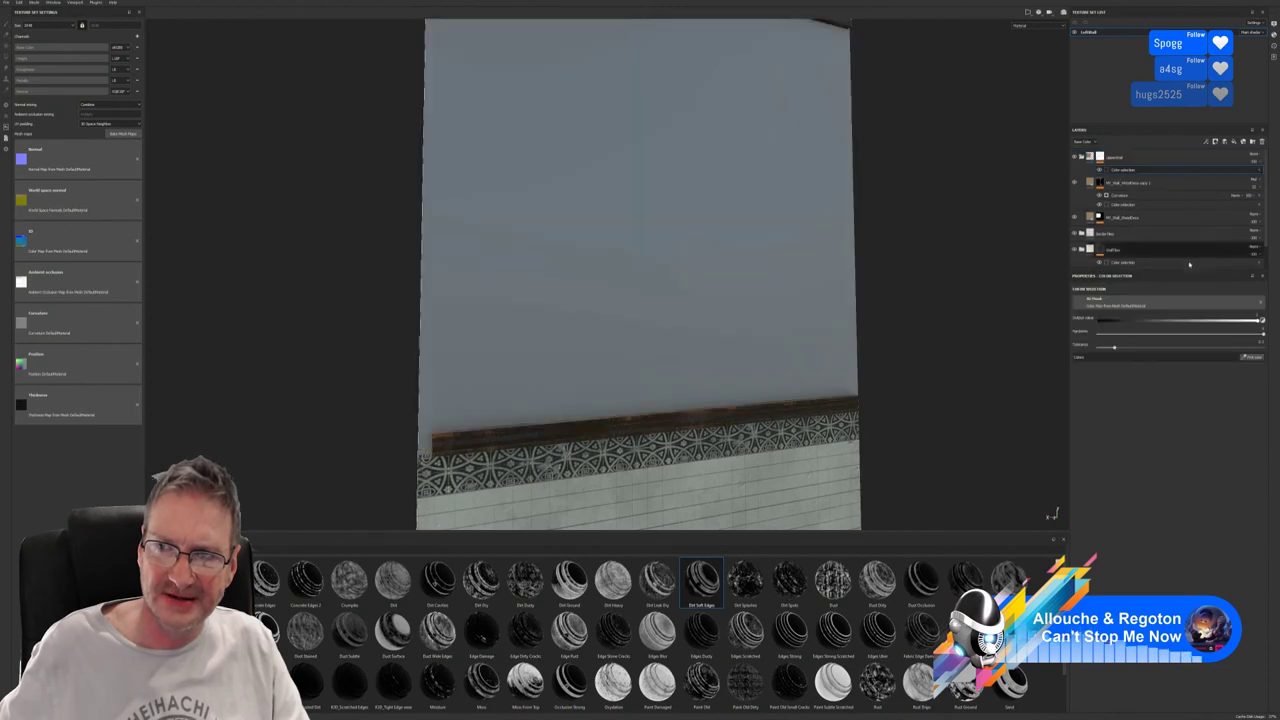
pyautogui.click(1251, 356)
pyautogui.click(736, 253)
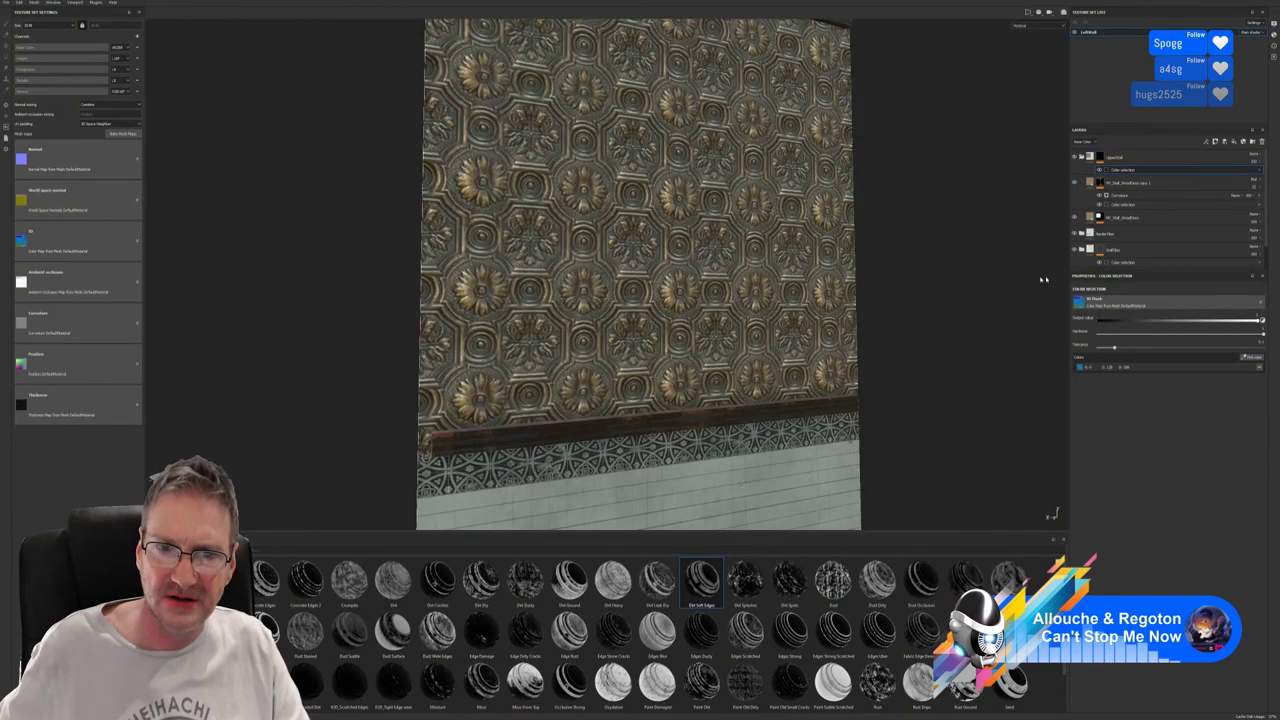
# Select the copied wood layer, expand its effects, and delete the Curvature effect.
pyautogui.click(1128, 184)
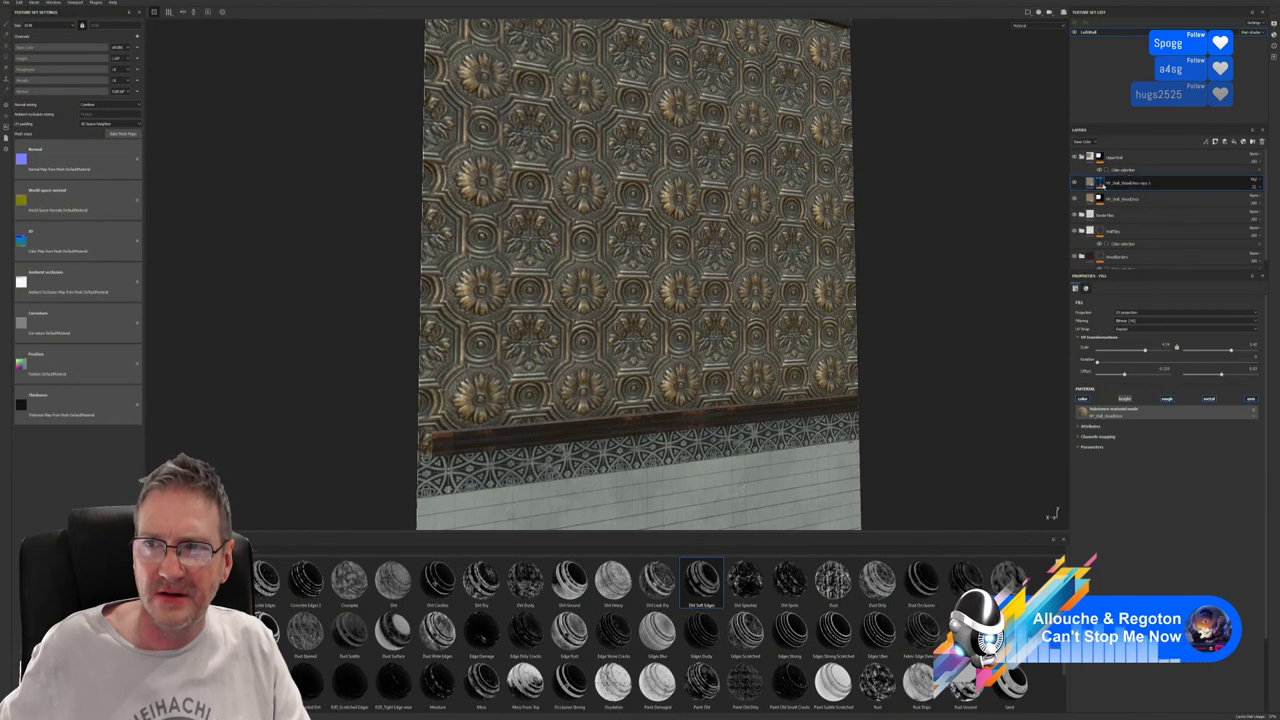
pyautogui.click(1099, 183)
pyautogui.click(1120, 196)
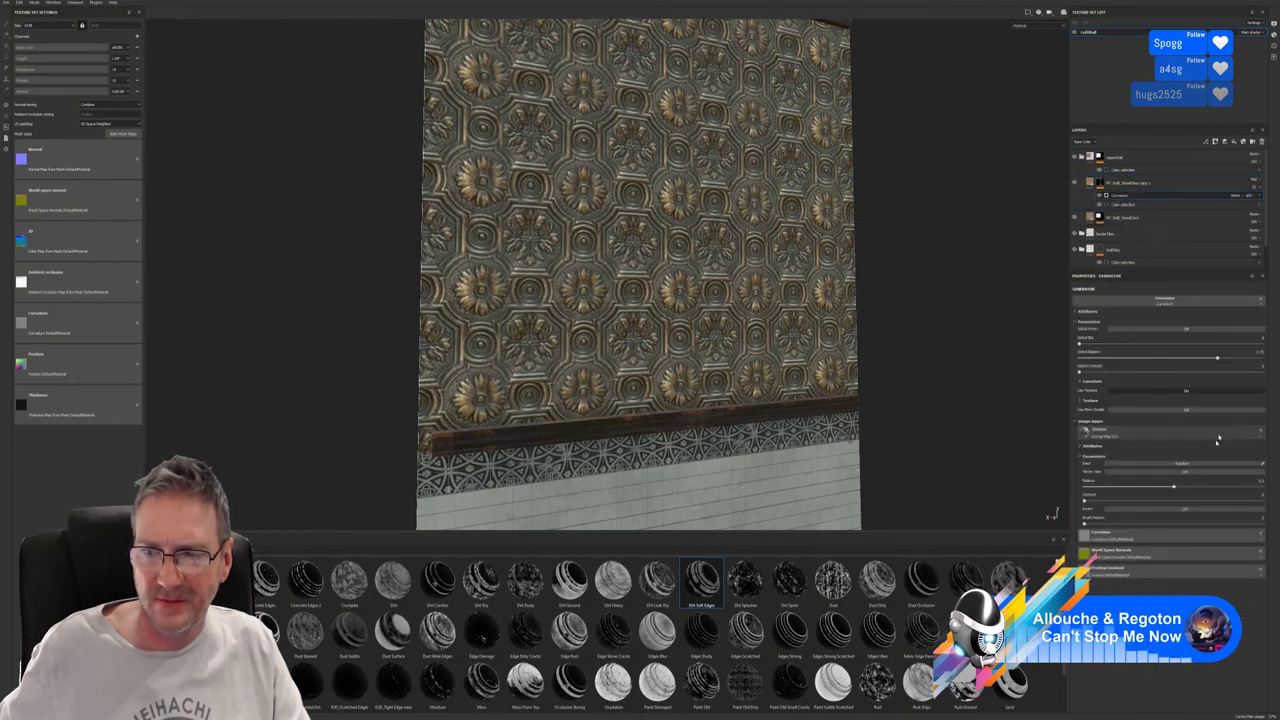
pyautogui.moveTo(1223, 362); pyautogui.dragTo(1150, 362)
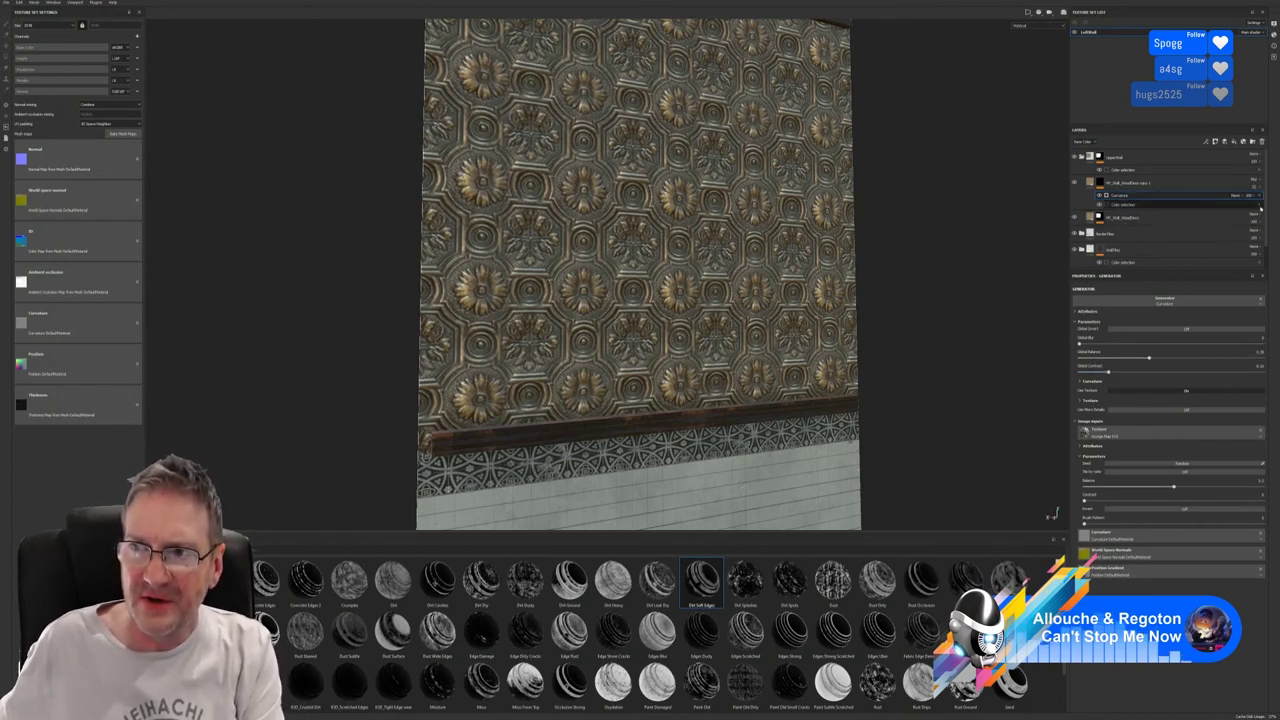
pyautogui.press('Delete')
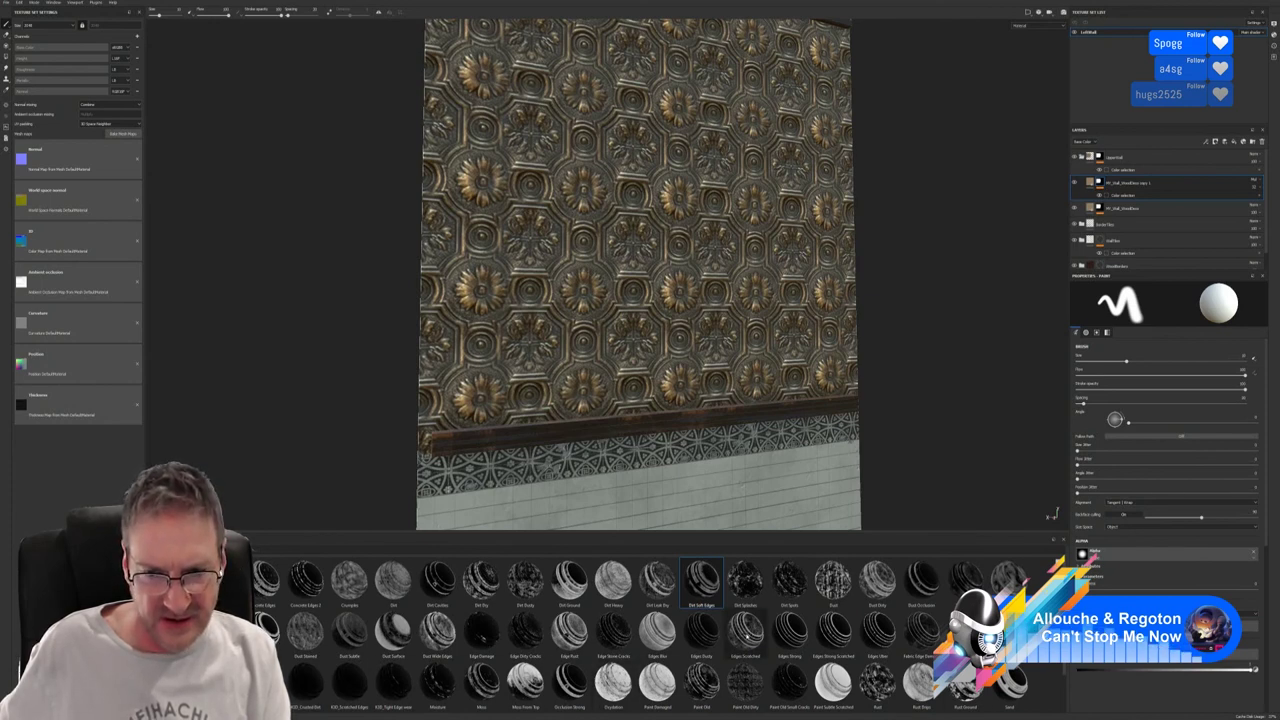
# Apply the Dirt Dry mask to the copied layer, lowering Global Balance and raising texture influence.
pyautogui.moveTo(739, 636)
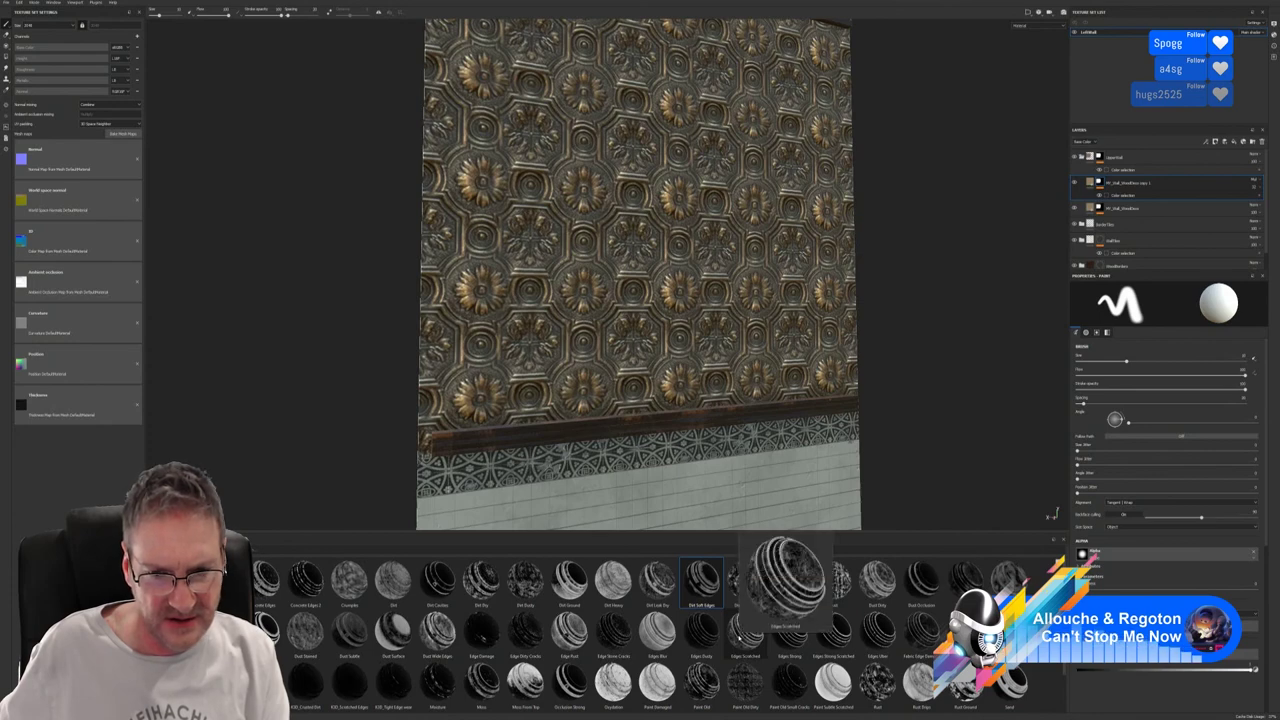
pyautogui.moveTo(481, 585)
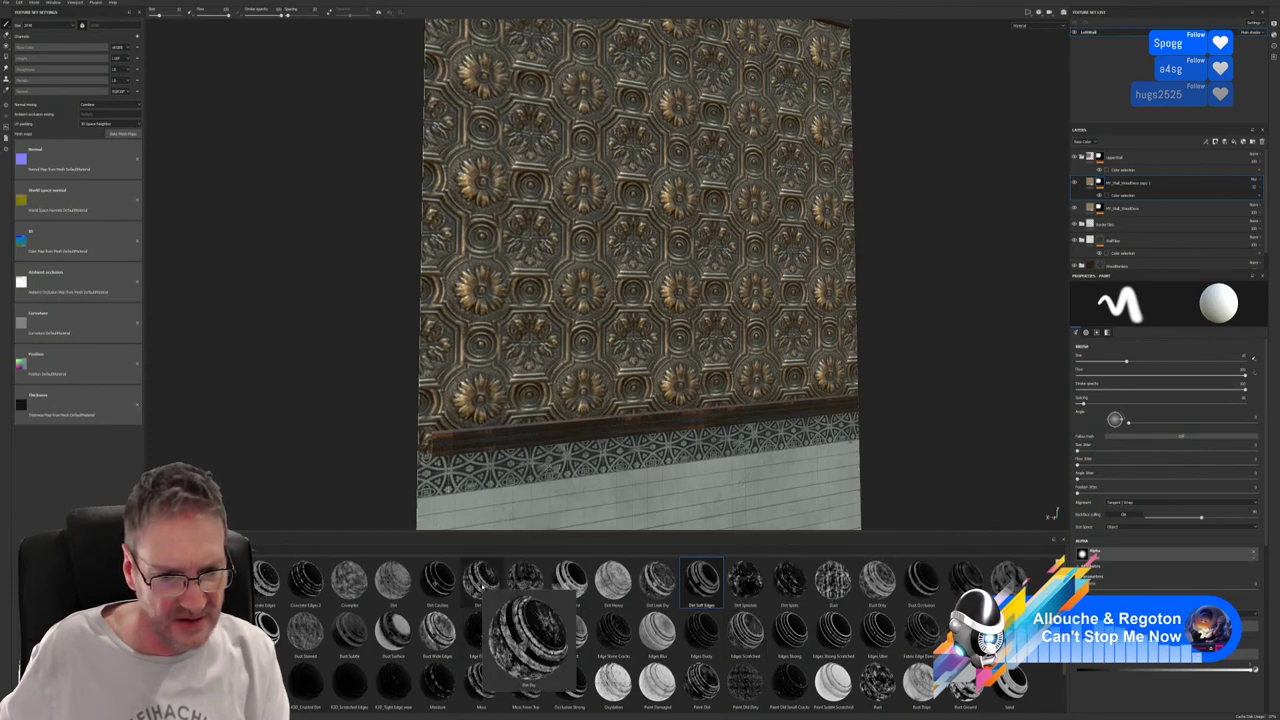
pyautogui.moveTo(481, 585); pyautogui.dragTo(1137, 183)
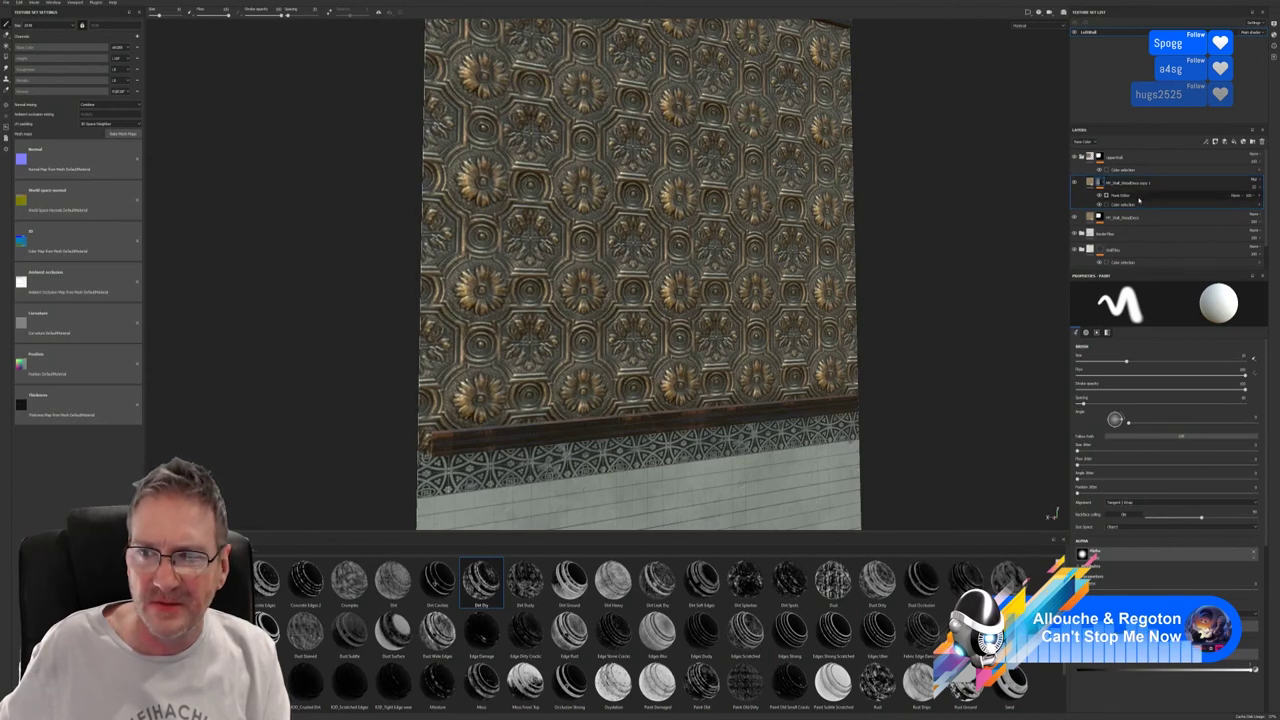
pyautogui.click(1138, 197)
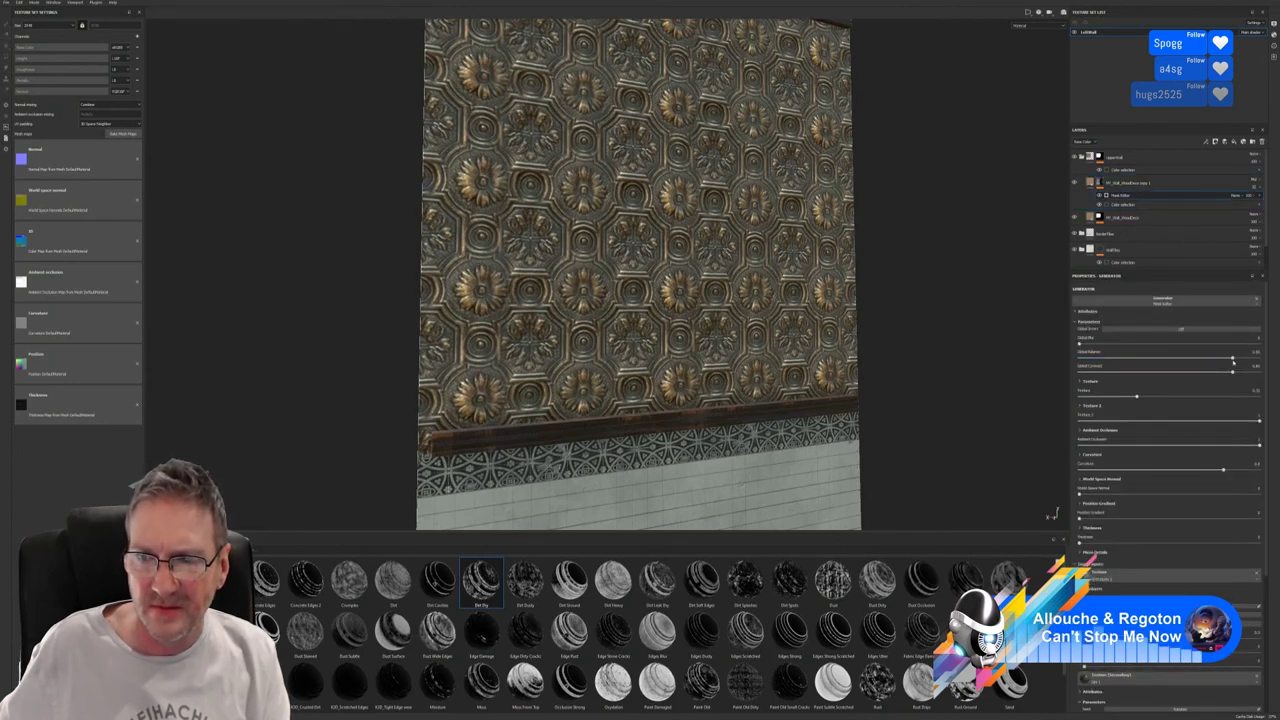
pyautogui.moveTo(1205, 353)
pyautogui.mouseDown()
pyautogui.moveTo(1155, 357)
pyautogui.moveTo(1152, 376)
pyautogui.moveTo(1178, 379)
pyautogui.mouseUp()
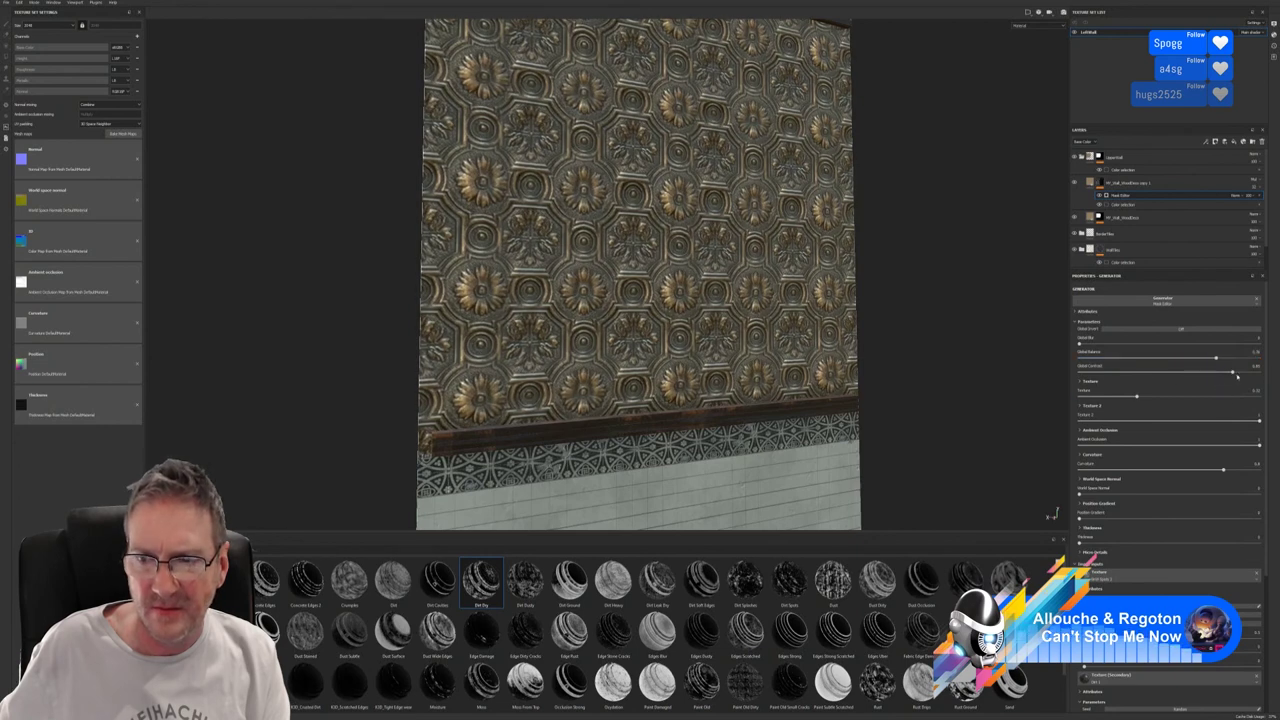
pyautogui.moveTo(1232, 373)
pyautogui.mouseDown()
pyautogui.moveTo(1150, 373)
pyautogui.moveTo(1234, 373)
pyautogui.mouseUp()
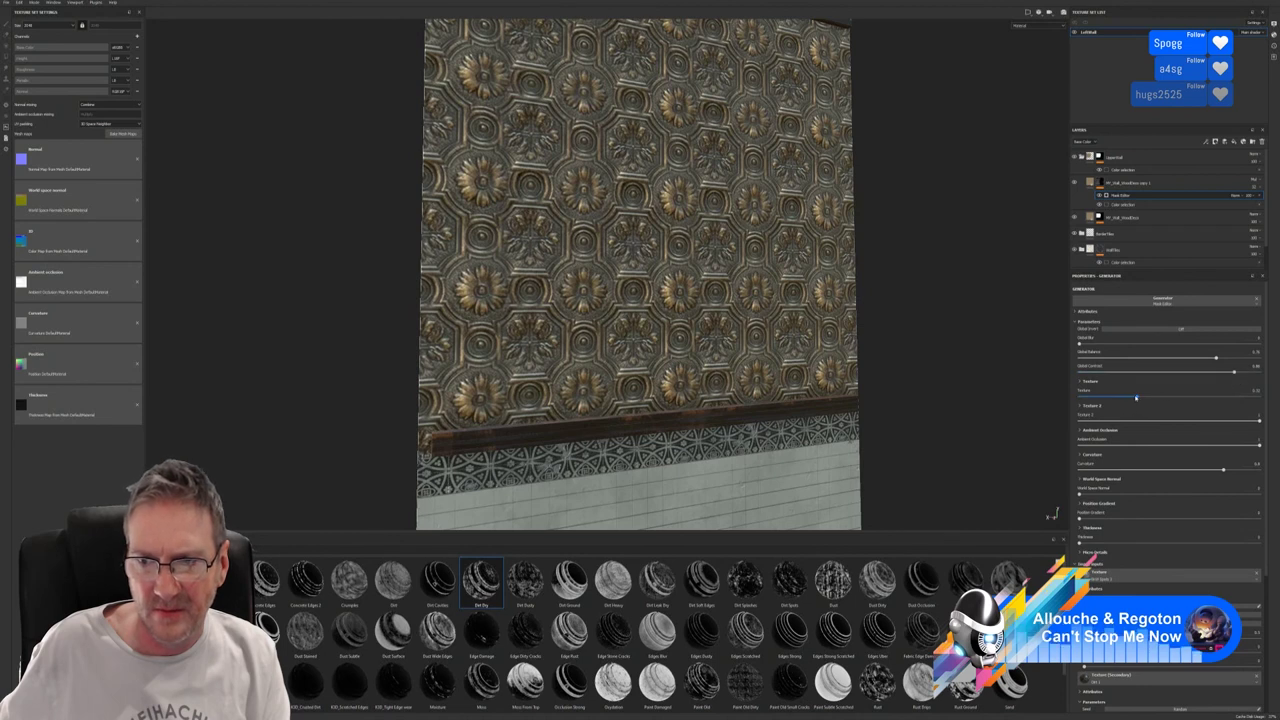
pyautogui.moveTo(1136, 397); pyautogui.dragTo(1187, 396)
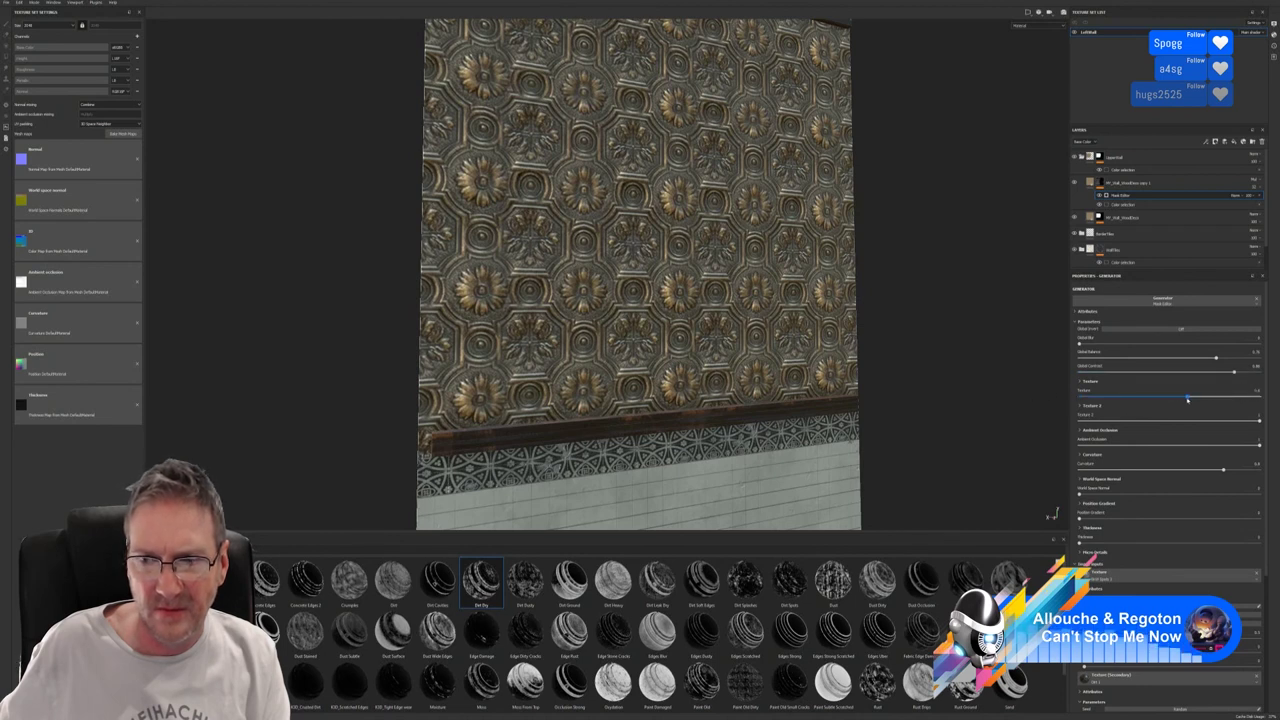
# Tune the mask's AO, World Space Normal and Position Gradient, and push Global Contrast to maximum.
pyautogui.moveTo(1257, 421)
pyautogui.mouseDown()
pyautogui.moveTo(1116, 421)
pyautogui.moveTo(1257, 421)
pyautogui.mouseUp()
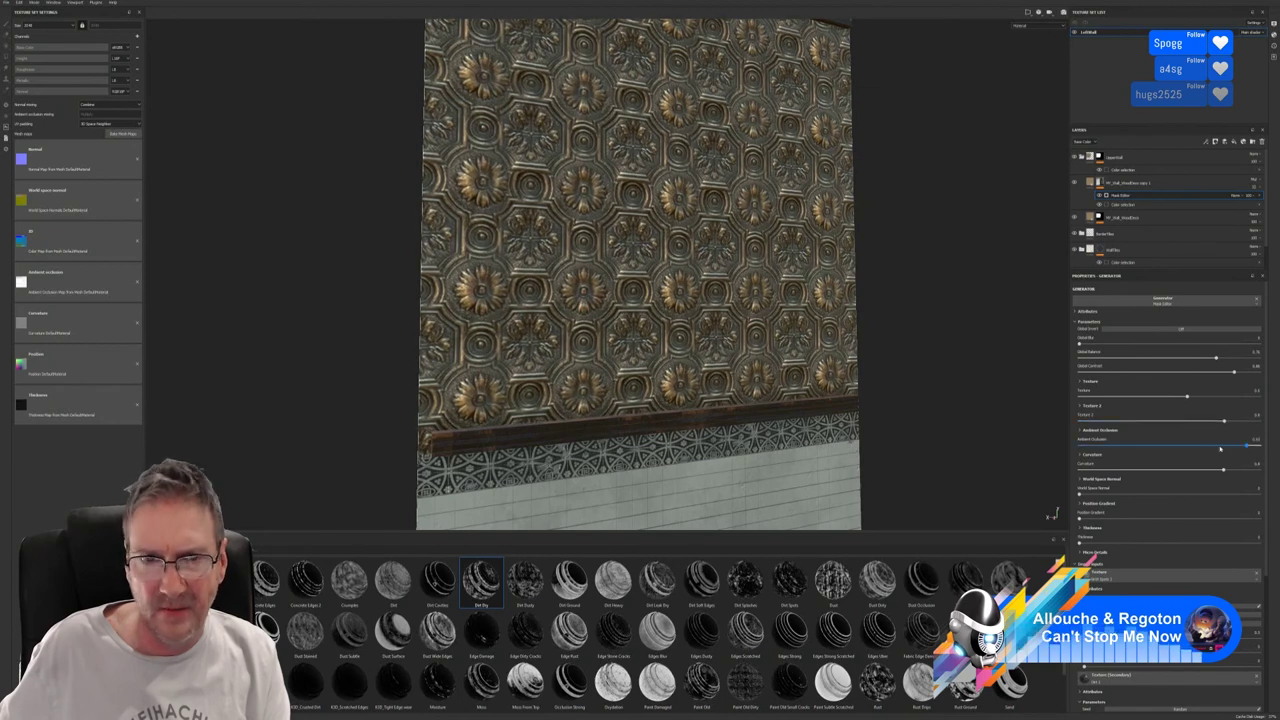
pyautogui.moveTo(1220, 448)
pyautogui.mouseDown()
pyautogui.moveTo(1110, 446)
pyautogui.moveTo(1222, 446)
pyautogui.moveTo(1085, 470)
pyautogui.moveTo(1255, 470)
pyautogui.moveTo(1100, 471)
pyautogui.moveTo(1235, 480)
pyautogui.moveTo(1110, 488)
pyautogui.moveTo(1192, 498)
pyautogui.moveTo(1127, 499)
pyautogui.moveTo(1140, 503)
pyautogui.mouseUp()
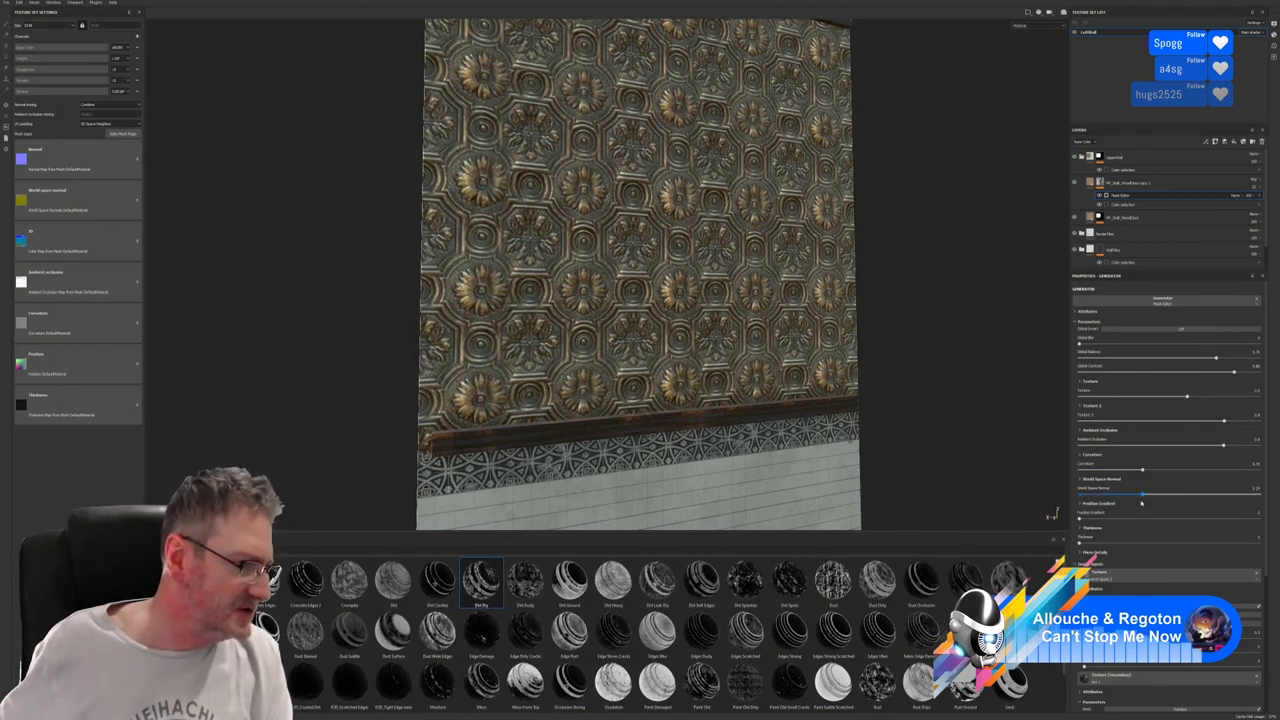
pyautogui.moveTo(1141, 503); pyautogui.dragTo(1193, 514)
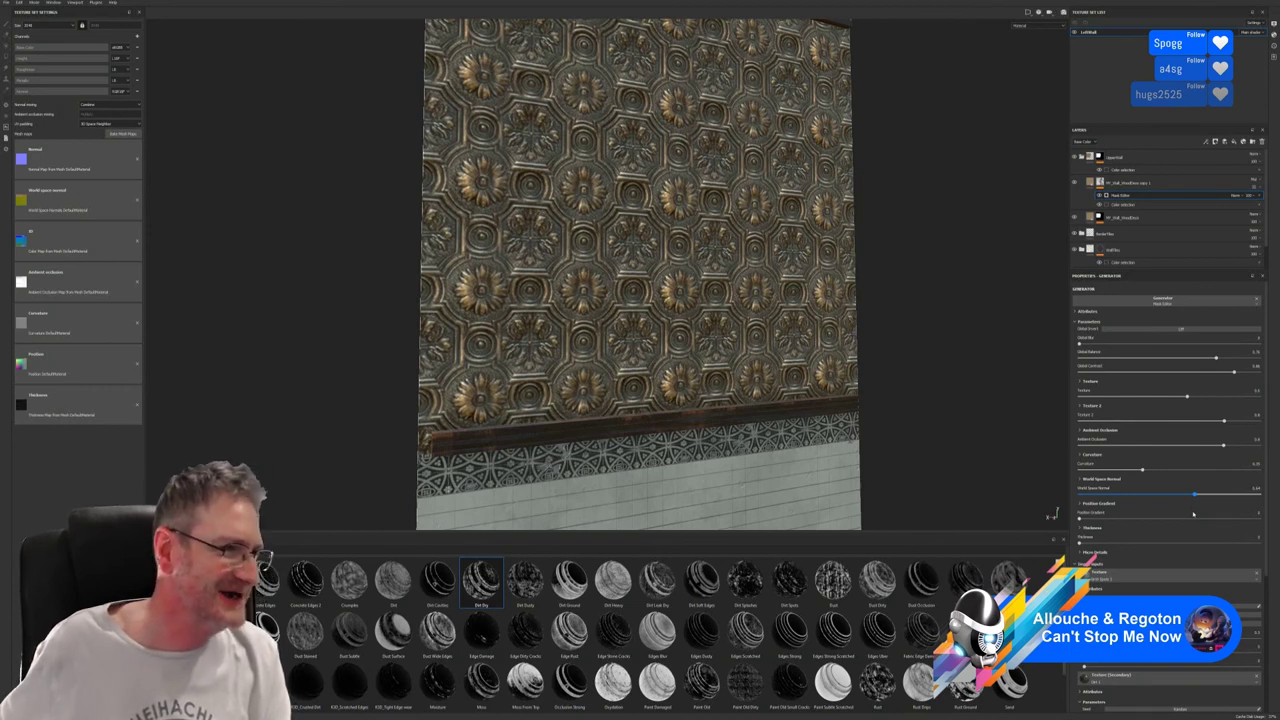
pyautogui.moveTo(1193, 514)
pyautogui.mouseDown()
pyautogui.moveTo(1212, 523)
pyautogui.moveTo(1114, 518)
pyautogui.moveTo(1211, 517)
pyautogui.moveTo(1116, 518)
pyautogui.moveTo(1183, 518)
pyautogui.mouseUp()
pyautogui.click(1245, 517)
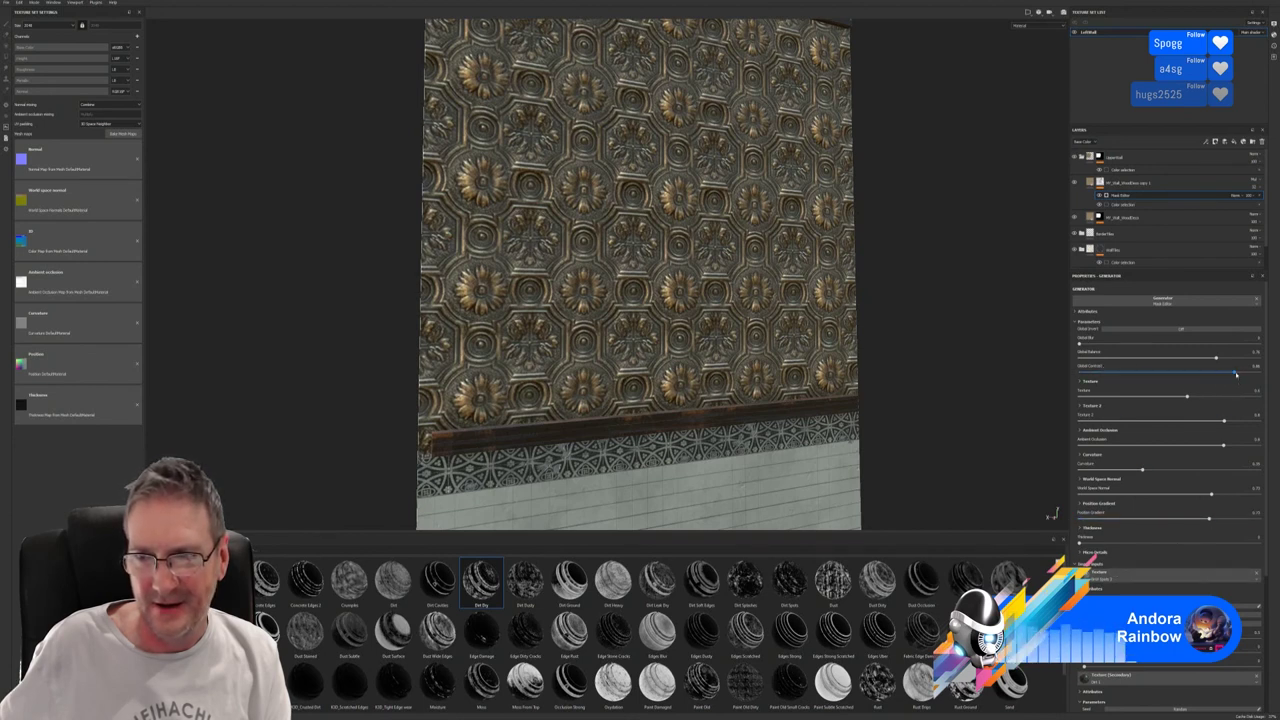
pyautogui.moveTo(1220, 374)
pyautogui.mouseDown()
pyautogui.moveTo(1110, 373)
pyautogui.moveTo(1258, 372)
pyautogui.moveTo(1180, 358)
pyautogui.moveTo(1241, 360)
pyautogui.mouseUp()
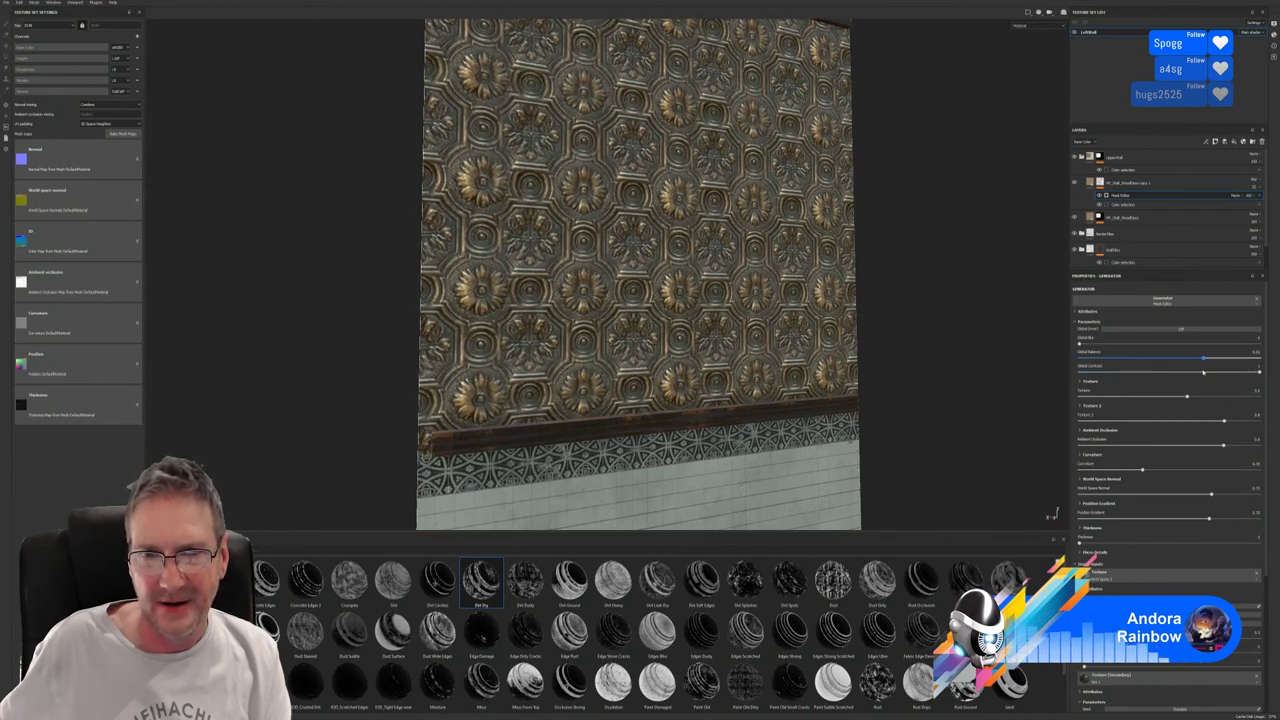
# Turn the wall to face the camera and show the Materials shelf's concrete materials.
pyautogui.scroll(-3, 640, 275)
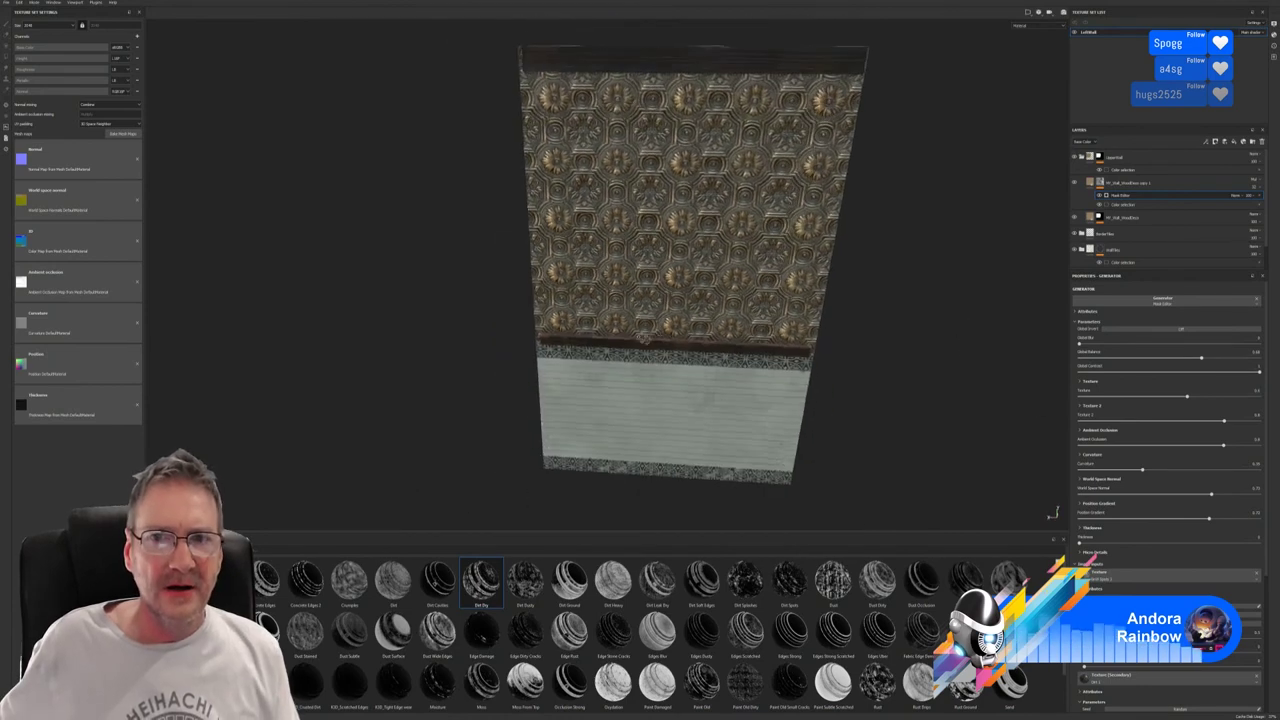
pyautogui.keyDown('alt'); pyautogui.moveTo(760, 300); pyautogui.dragTo(829, 243); pyautogui.keyUp('alt')
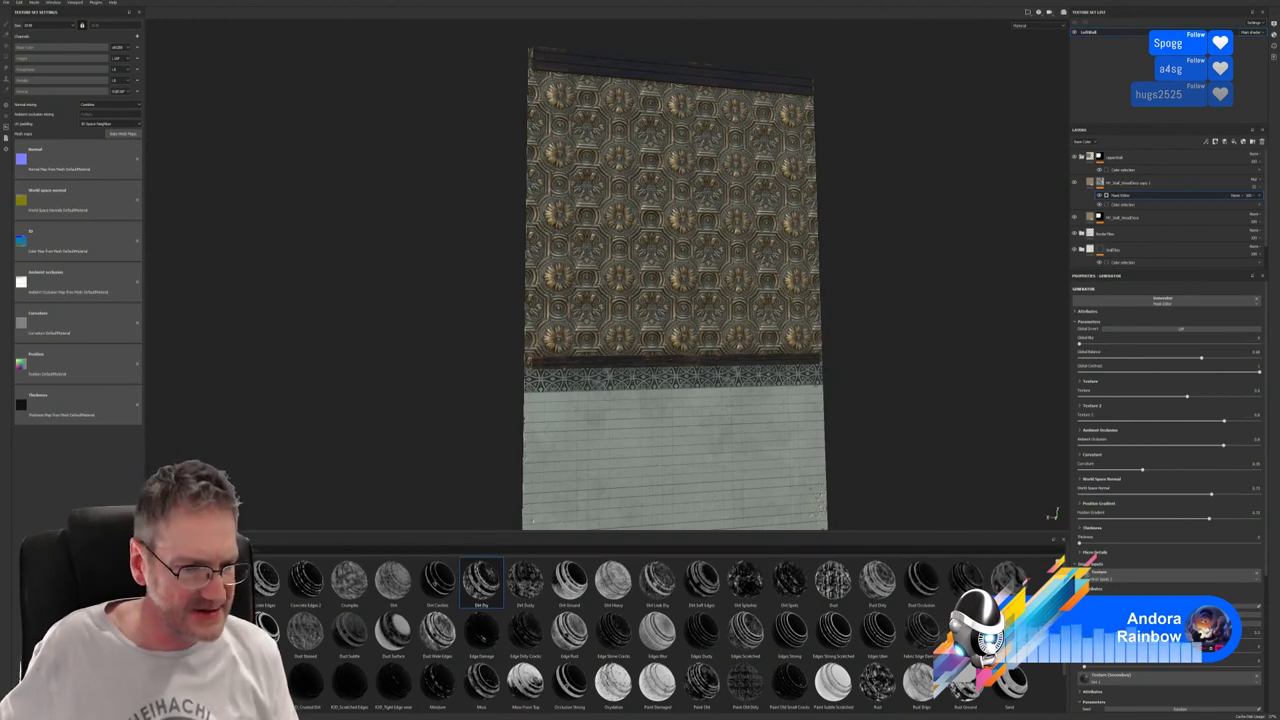
pyautogui.click(180, 590)
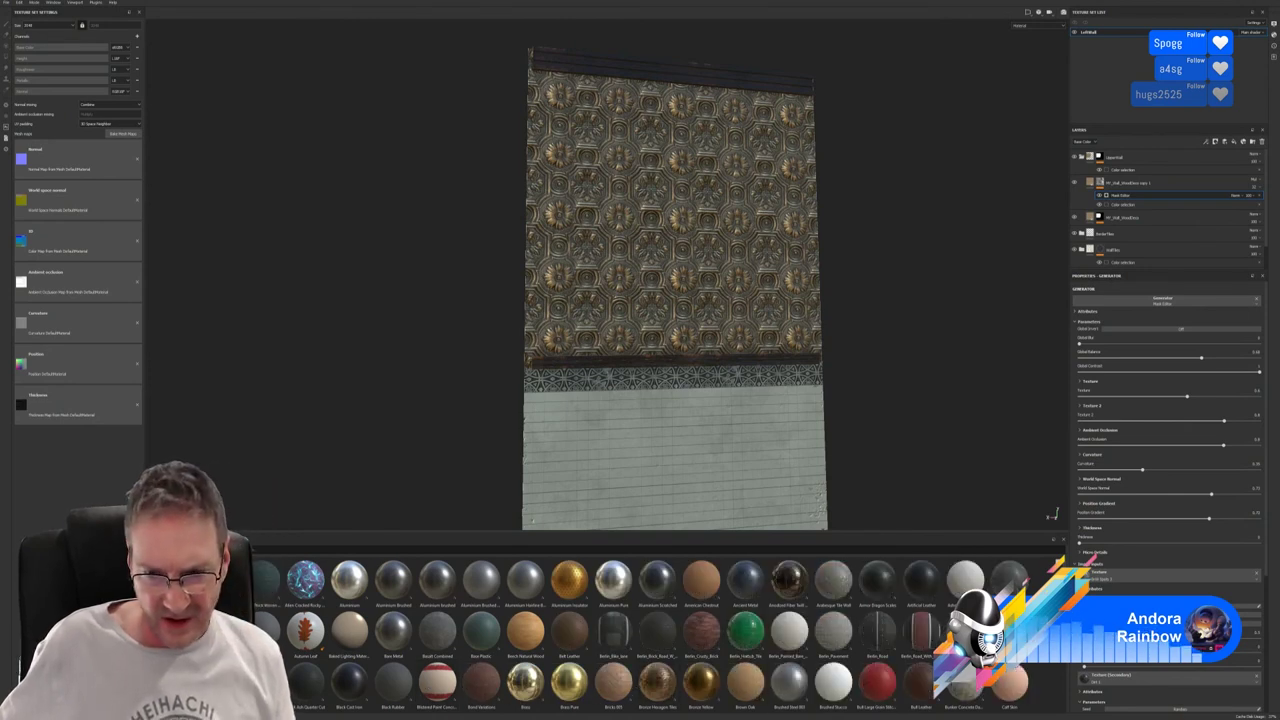
pyautogui.scroll(-3, 640, 630)
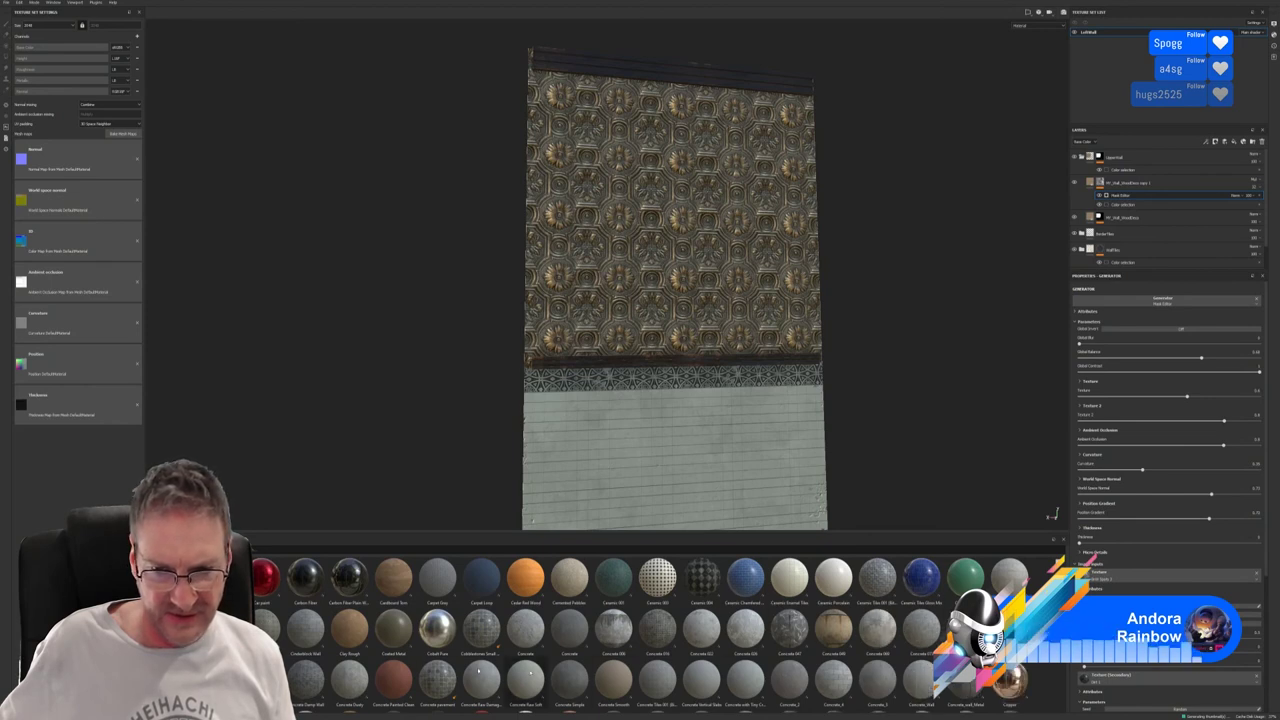
# Drop Clay Rough onto the wall and darken its fill colour to a muted brown.
pyautogui.moveTo(349, 628); pyautogui.dragTo(1150, 172)
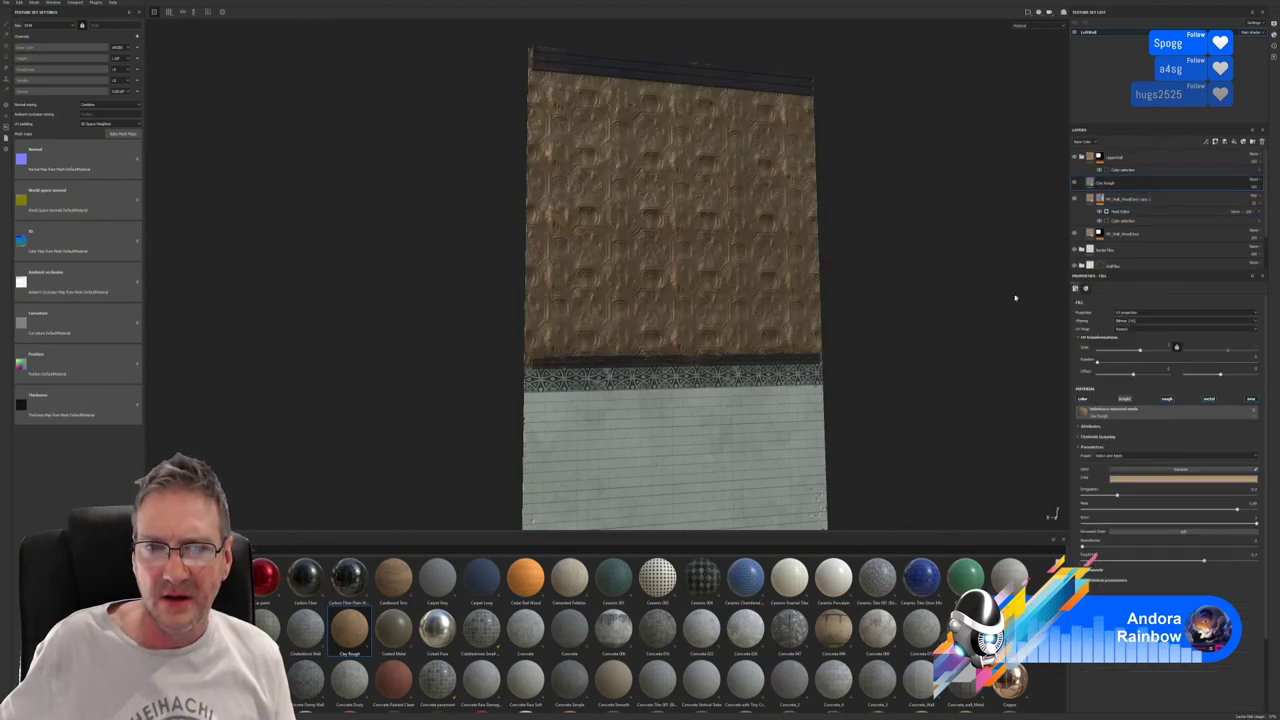
pyautogui.click(1169, 481)
pyautogui.moveTo(1228, 495); pyautogui.dragTo(1229, 521)
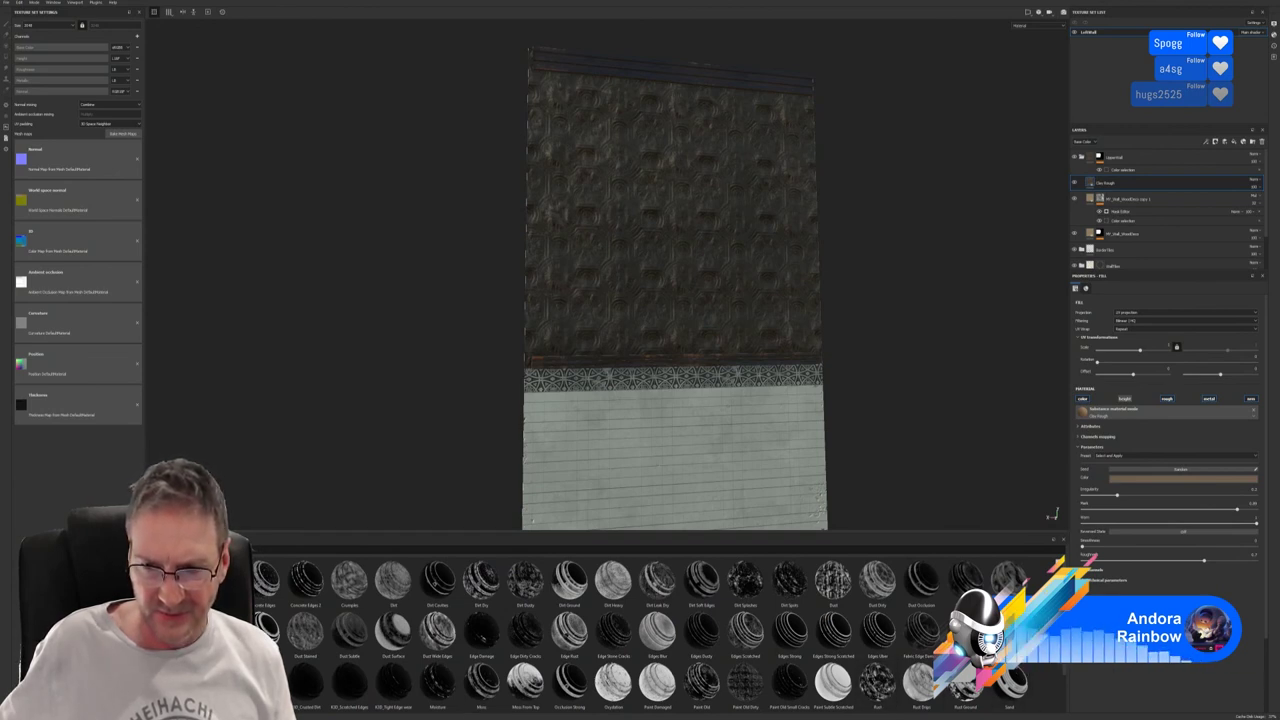
# Apply a dirt smart mask to Clay Rough, lower its Global Balance, and raise contrast to 0.67.
pyautogui.moveTo(965, 683)
pyautogui.mouseDown()
pyautogui.moveTo(1140, 400)
pyautogui.moveTo(1140, 196)
pyautogui.moveTo(1128, 176)
pyautogui.mouseUp()
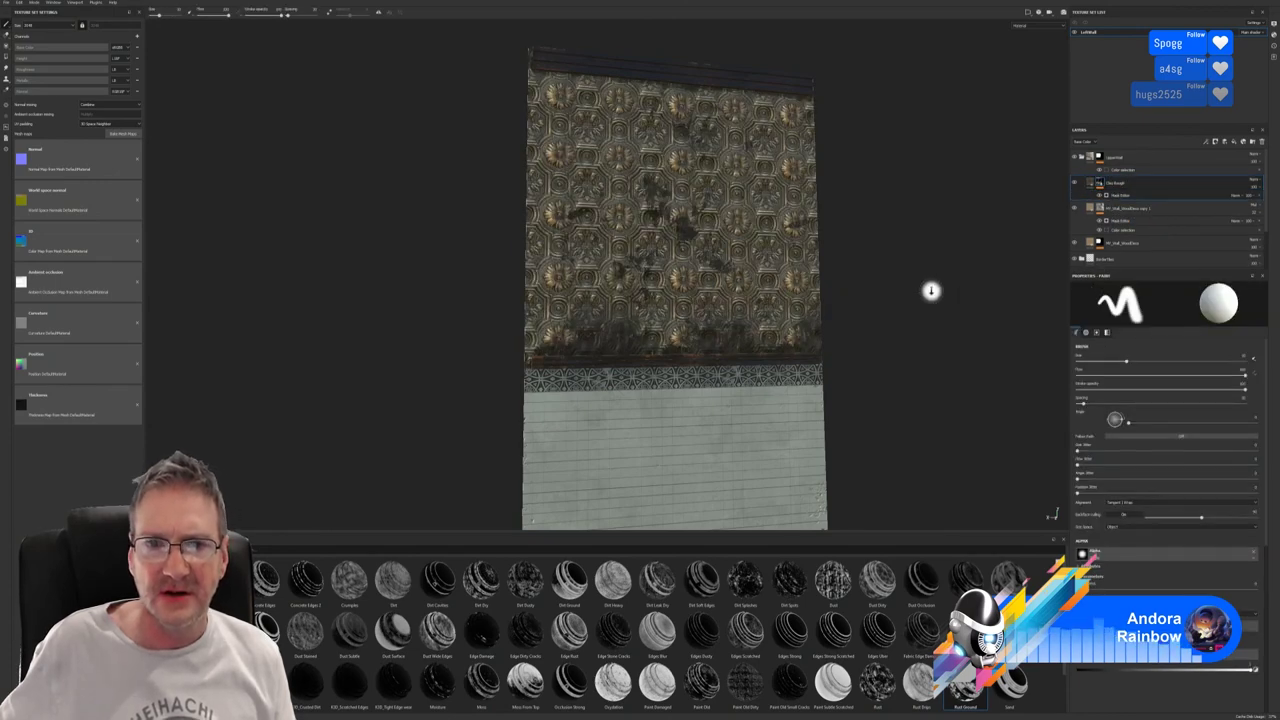
pyautogui.keyDown('alt'); pyautogui.moveTo(929, 289); pyautogui.dragTo(952, 307); pyautogui.keyUp('alt')
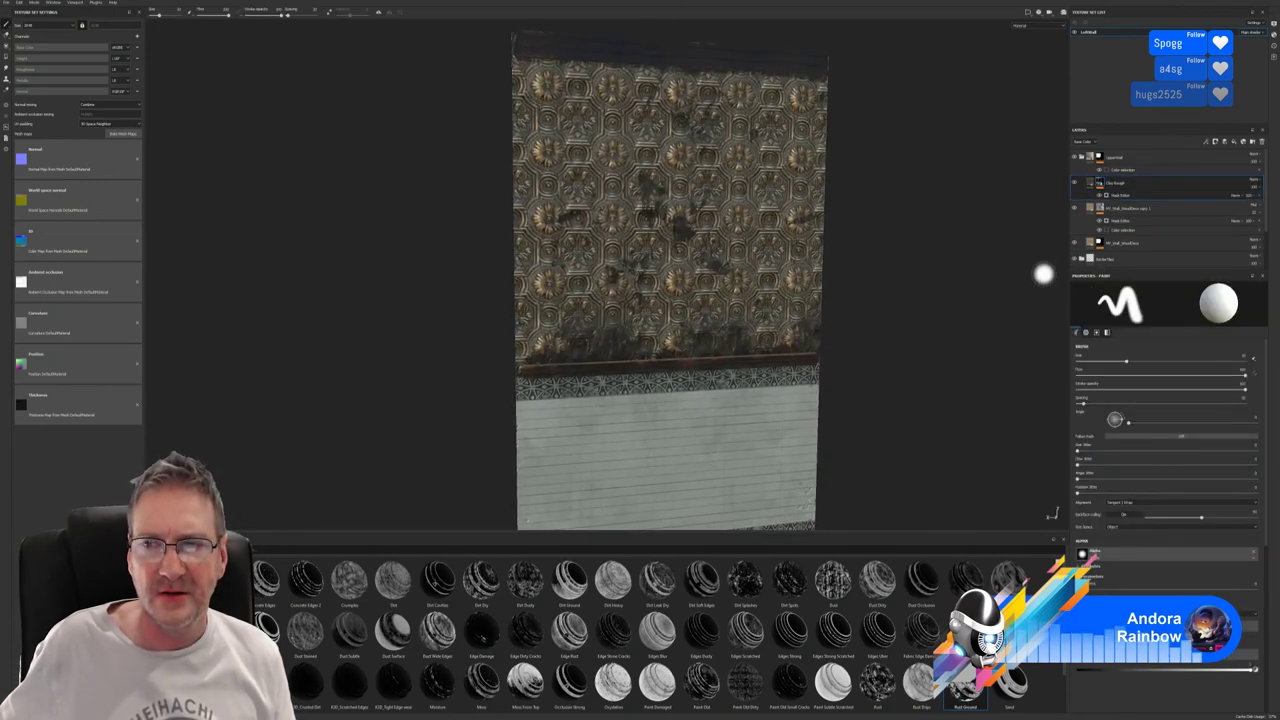
pyautogui.click(1118, 195)
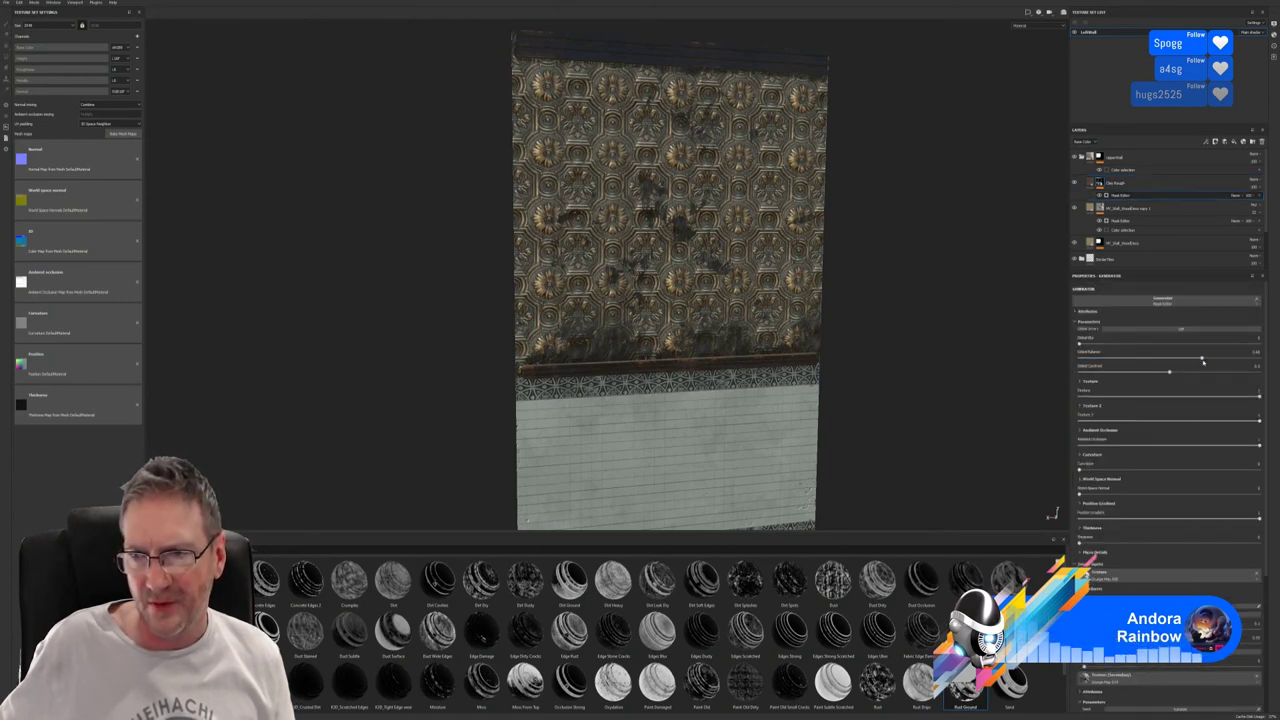
pyautogui.moveTo(1203, 362); pyautogui.dragTo(1137, 369)
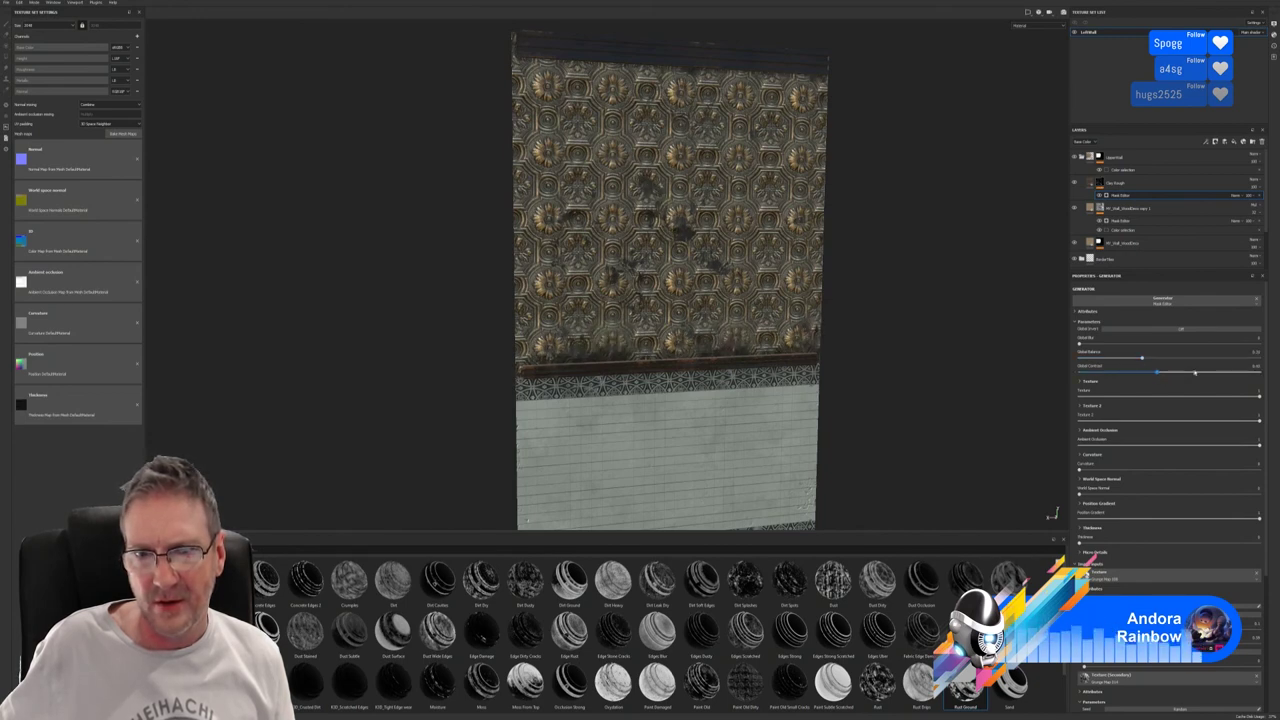
pyautogui.moveTo(1200, 372); pyautogui.dragTo(1263, 440)
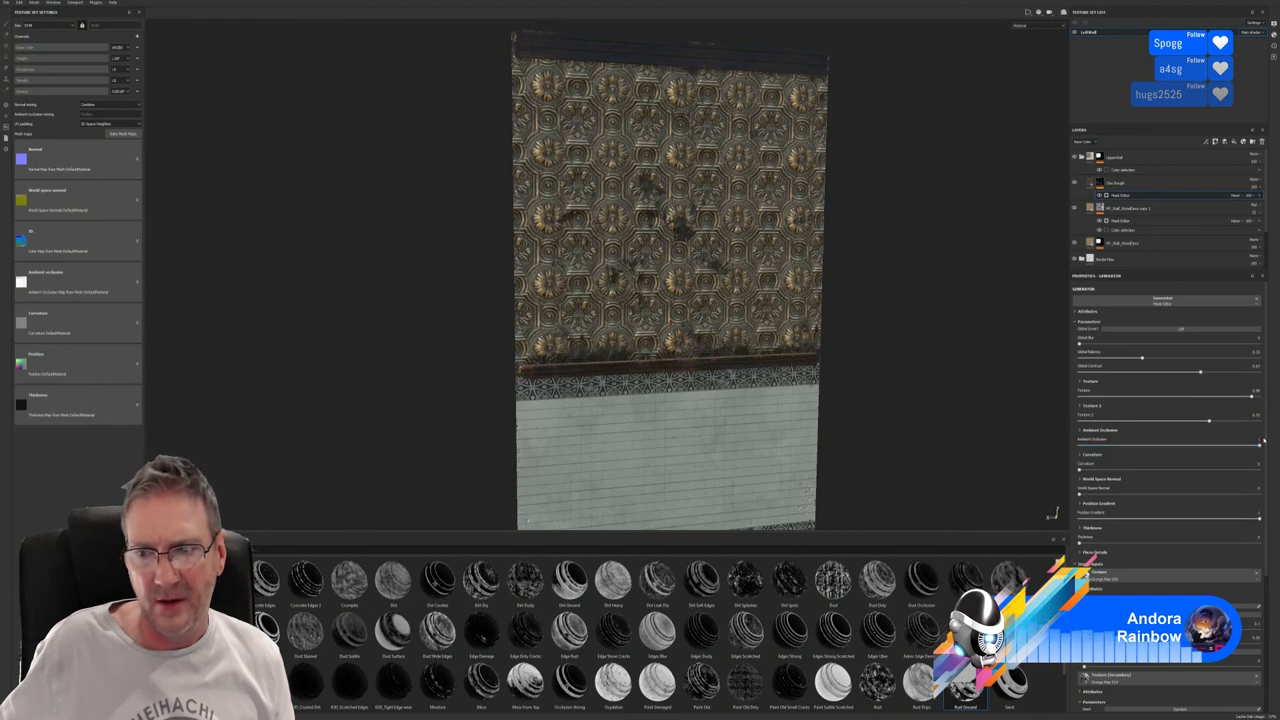
# Add about 0.45 curvature, readjust Position Gradient, and set the mask opacity to 100.
pyautogui.moveTo(1080, 470)
pyautogui.mouseDown()
pyautogui.moveTo(1222, 457)
pyautogui.moveTo(1116, 469)
pyautogui.moveTo(1140, 469)
pyautogui.moveTo(1118, 470)
pyautogui.moveTo(1160, 494)
pyautogui.moveTo(1255, 481)
pyautogui.moveTo(1100, 507)
pyautogui.mouseUp()
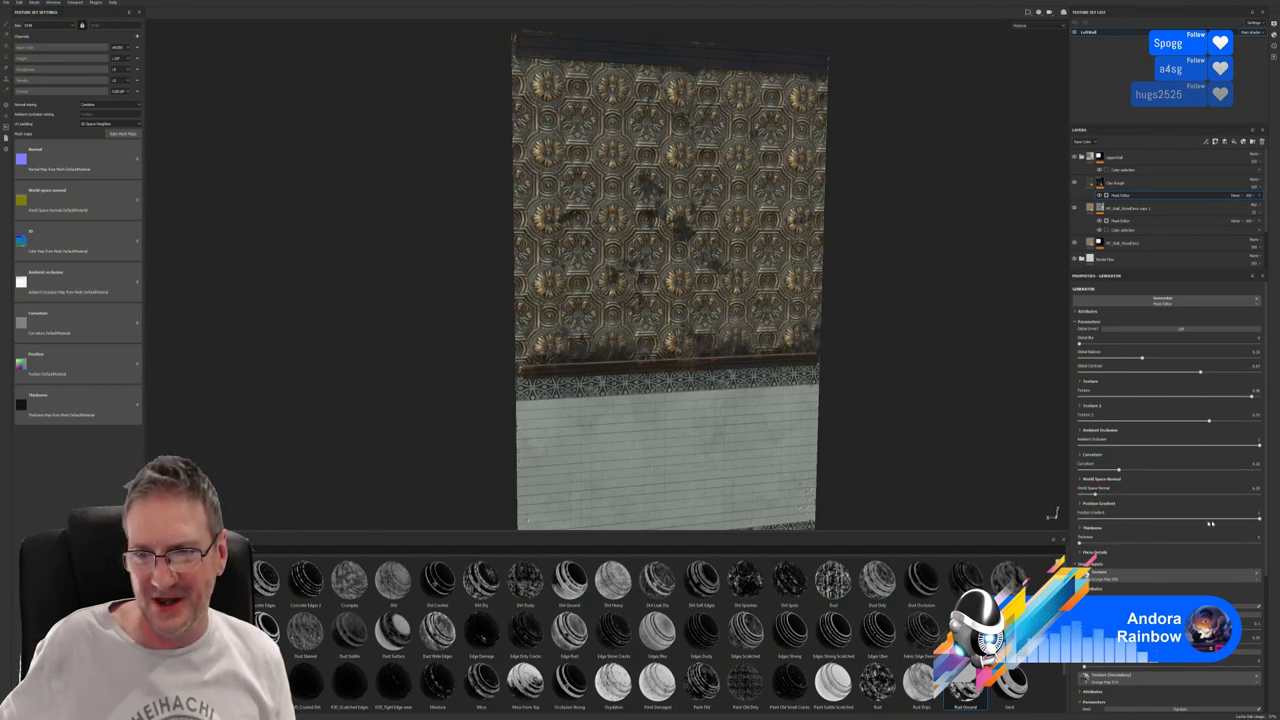
pyautogui.moveTo(1259, 520); pyautogui.dragTo(1125, 533)
pyautogui.moveTo(1203, 521); pyautogui.dragTo(1227, 518)
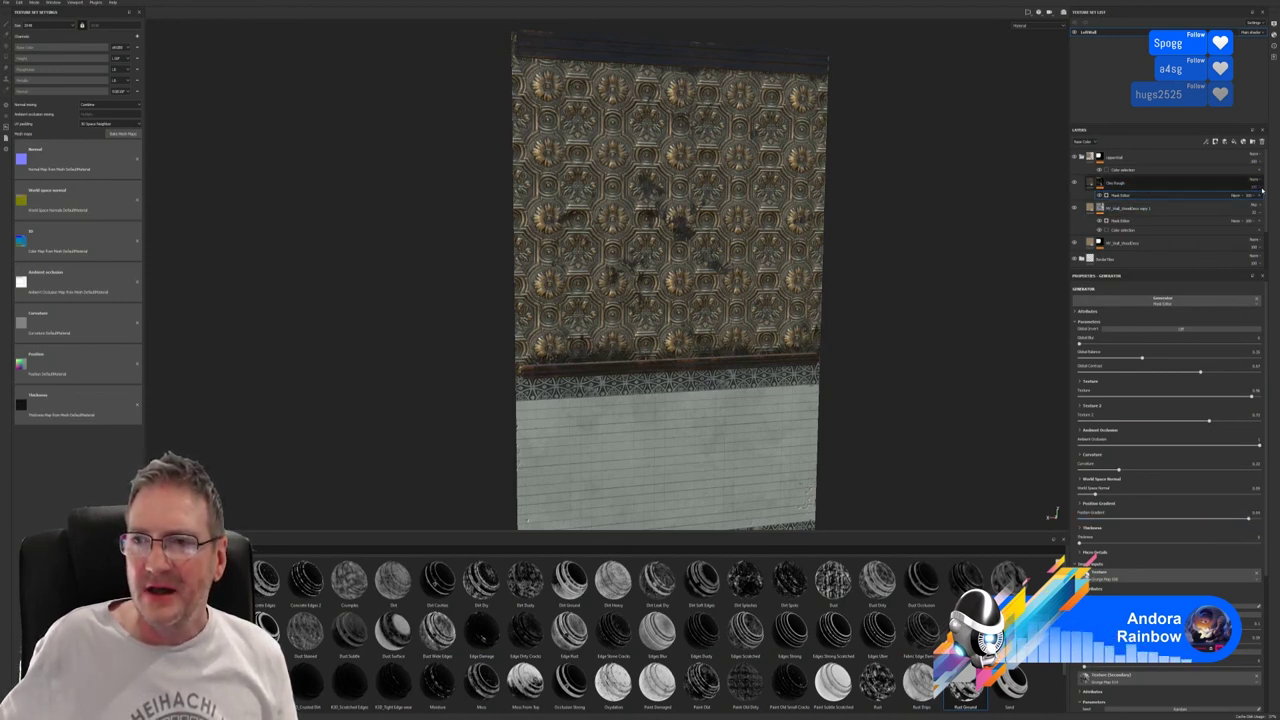
pyautogui.moveTo(1222, 195); pyautogui.dragTo(1277, 201)
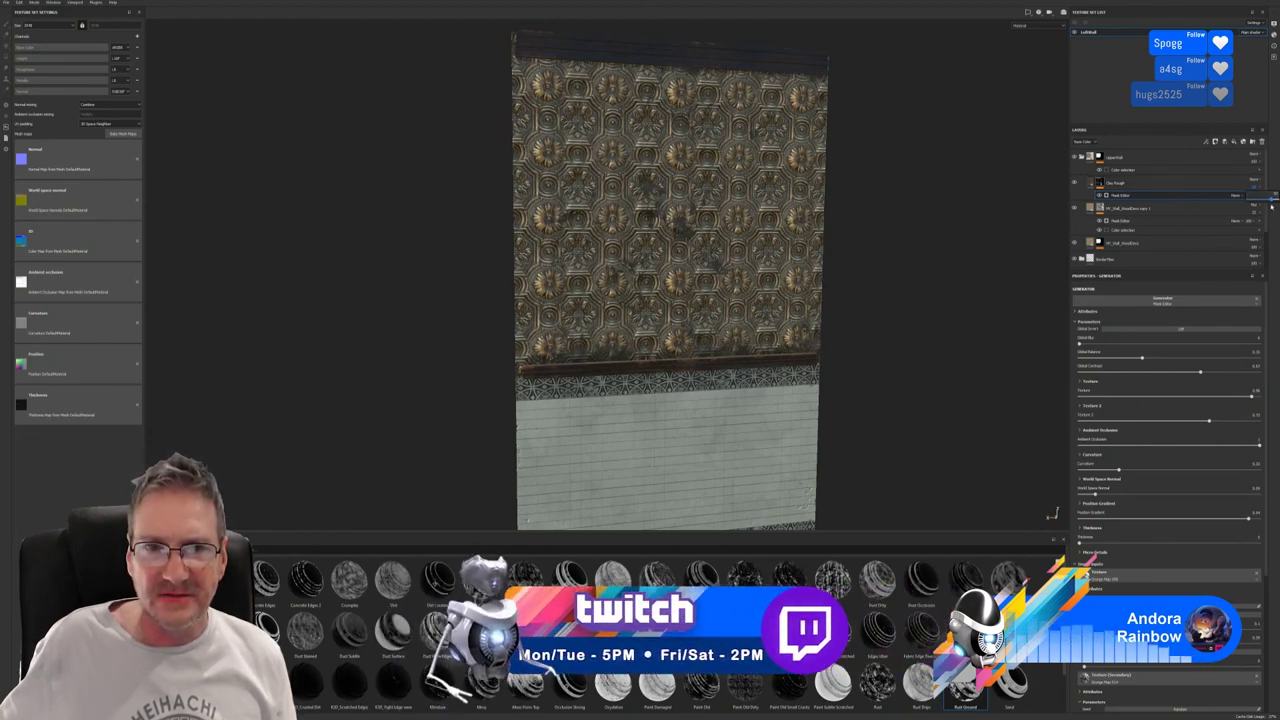
pyautogui.scroll(3, 1011, 369)
pyautogui.keyDown('alt'); pyautogui.moveTo(1011, 369); pyautogui.dragTo(540, 346); pyautogui.keyUp('alt')
pyautogui.scroll(-3, 440, 391)
pyautogui.scroll(2, 547, 370)
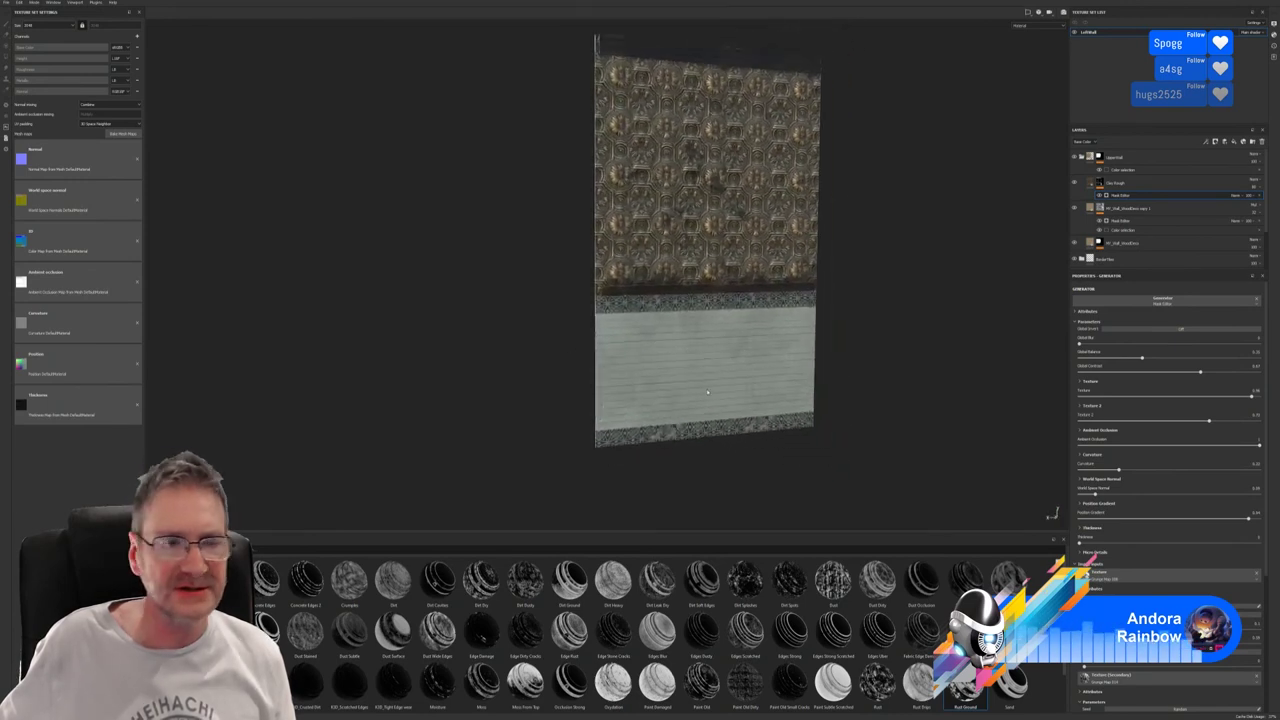
# Save the project and turn the wall to view its right side.
pyautogui.click(6, 3)
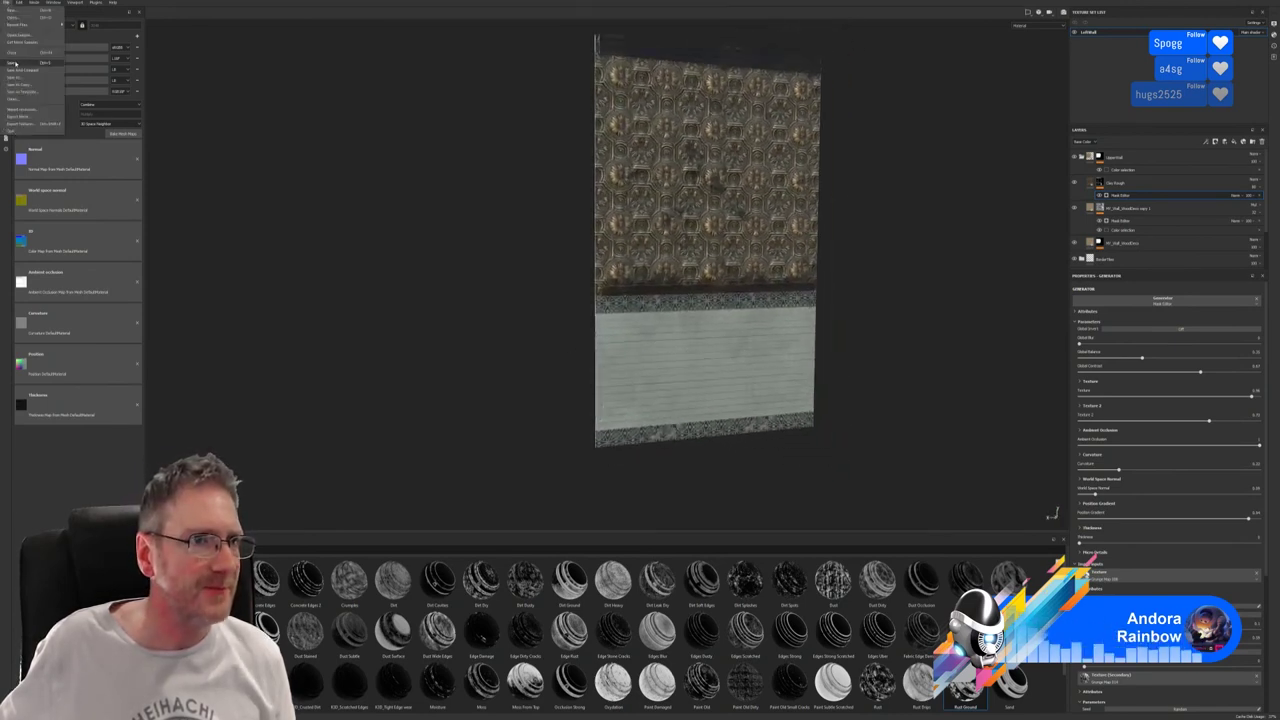
pyautogui.click(15, 63)
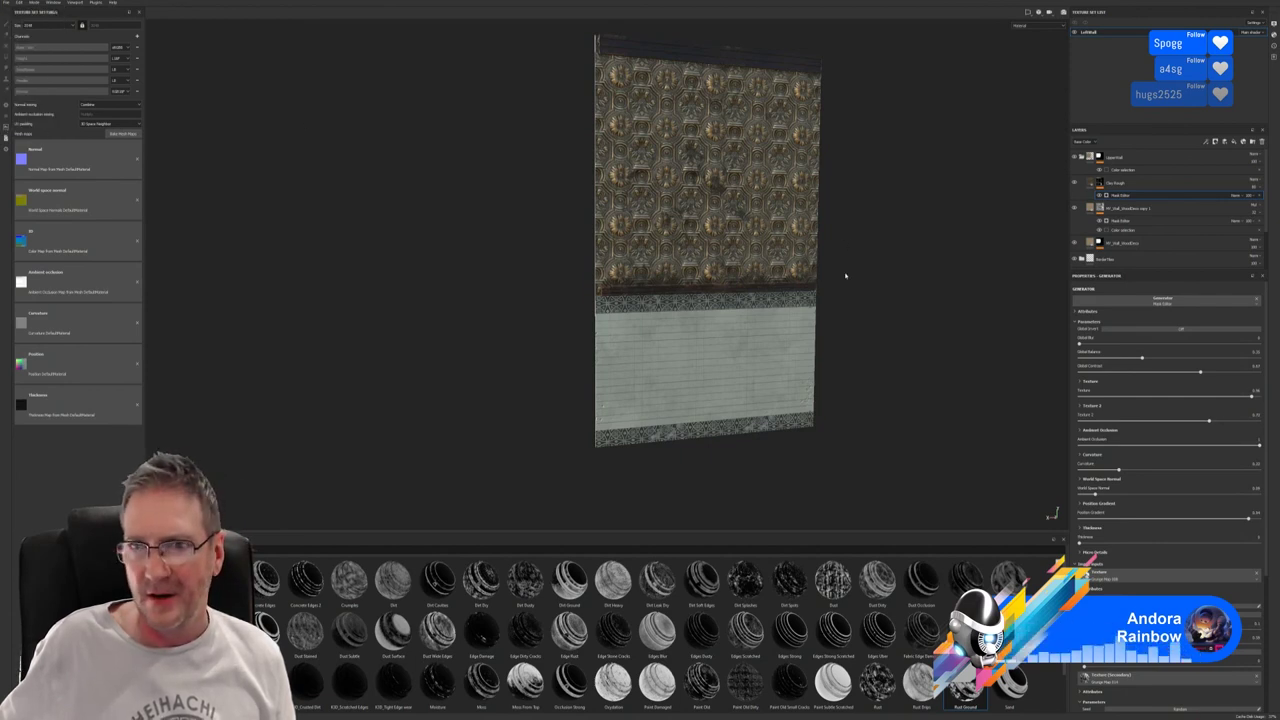
pyautogui.keyDown('alt'); pyautogui.moveTo(834, 257); pyautogui.dragTo(980, 250); pyautogui.keyUp('alt')
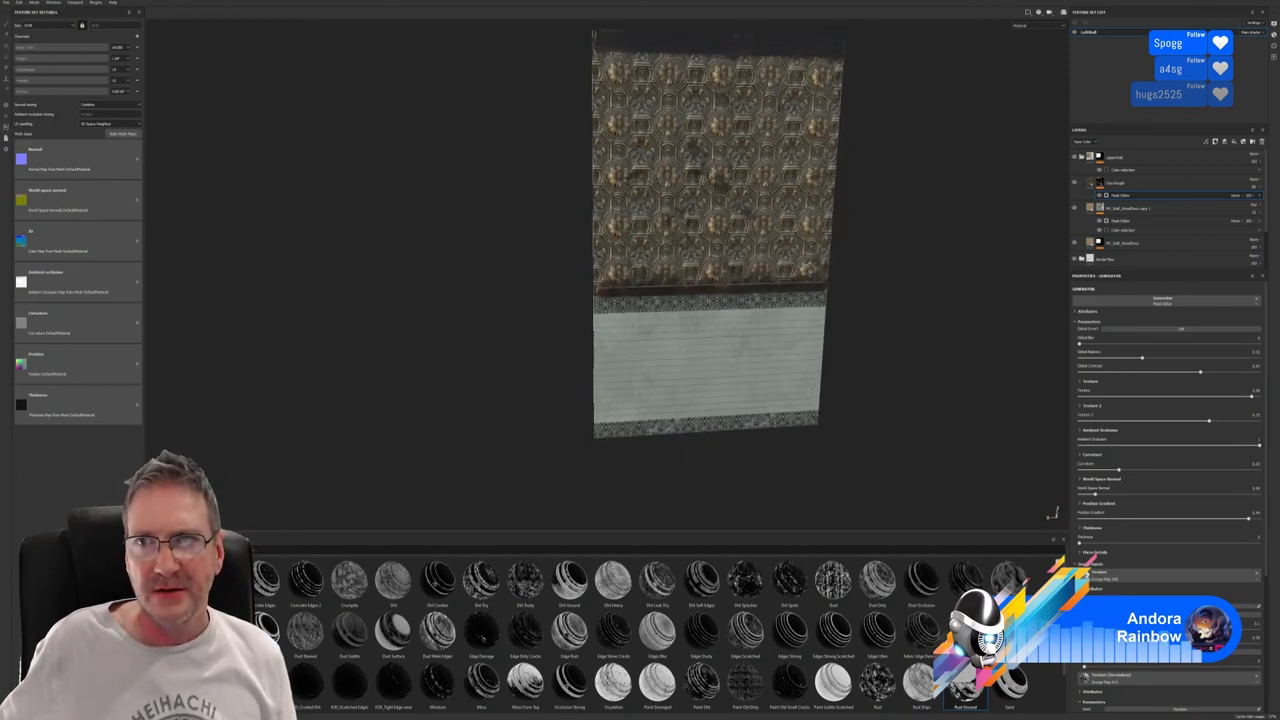
# Edit the top layer group's name, typing 'WALL/', then collapse the group.
pyautogui.doubleClick(1116, 157)
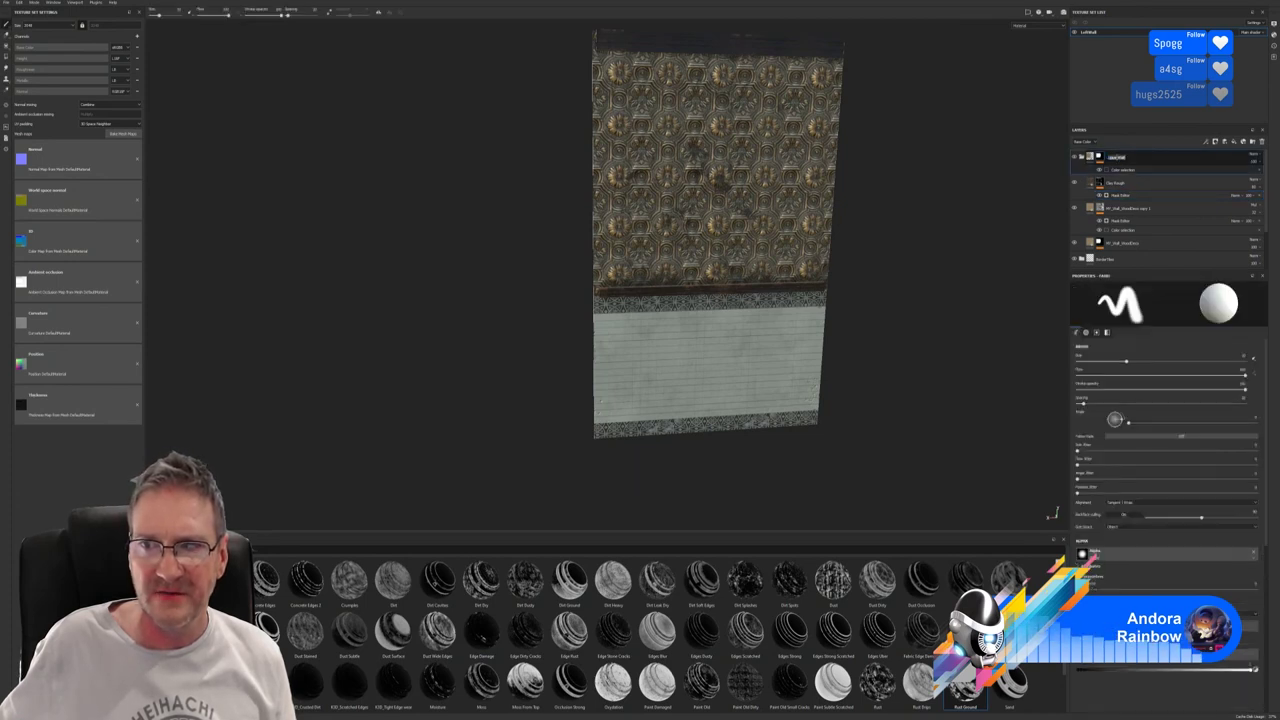
pyautogui.press('Return')
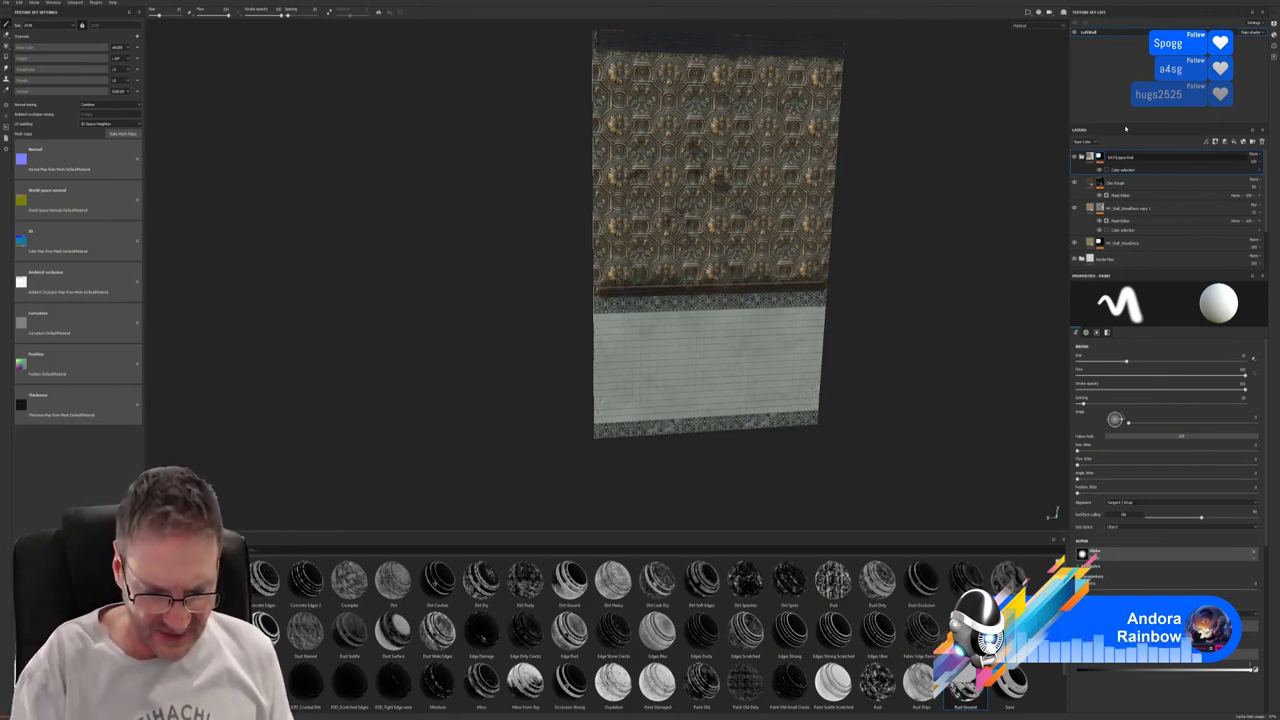
pyautogui.write('WALL/')
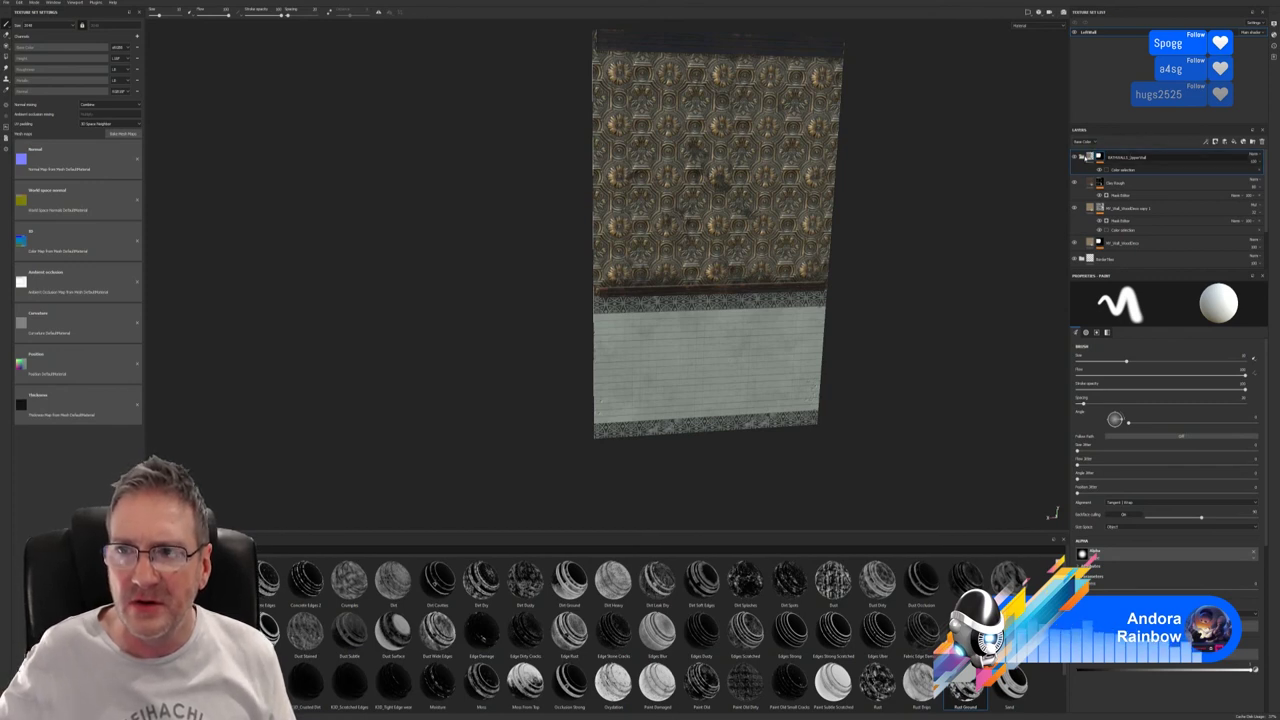
pyautogui.click(1082, 180)
pyautogui.click(1084, 182)
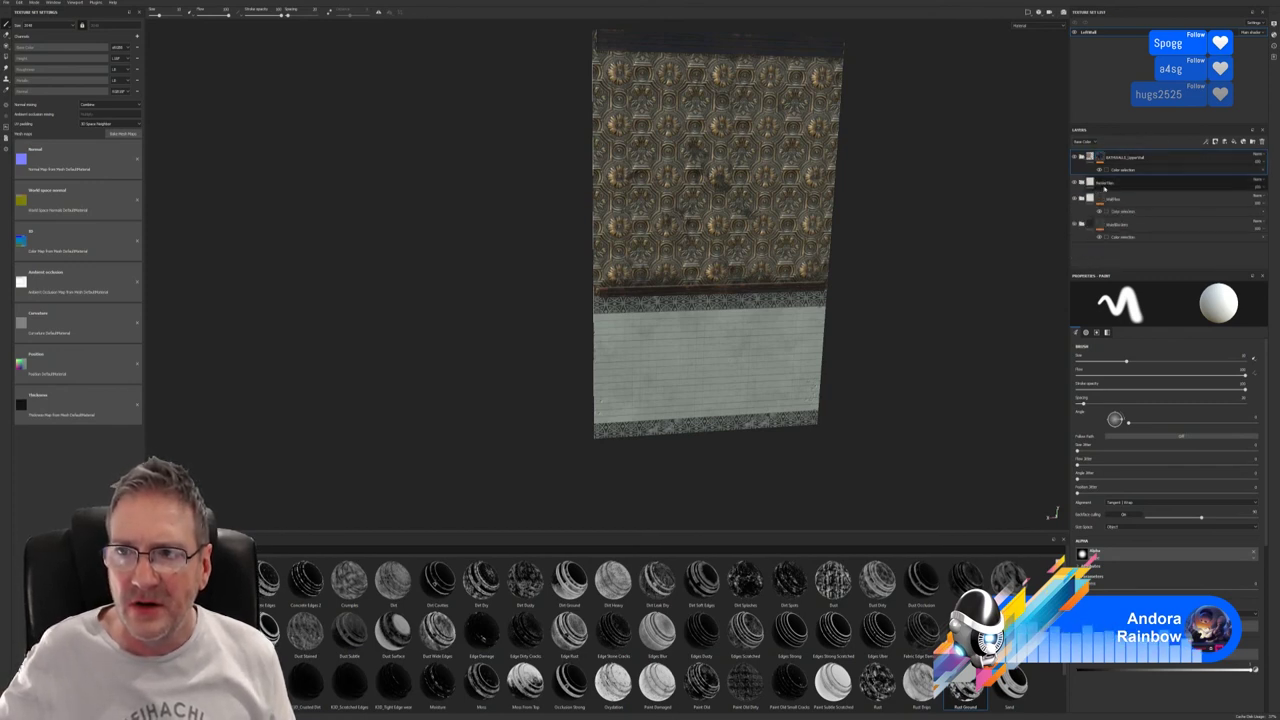
# Rename the second layer folder to 'BathBorderTiles'.
pyautogui.doubleClick(1105, 185)
pyautogui.press('Return')
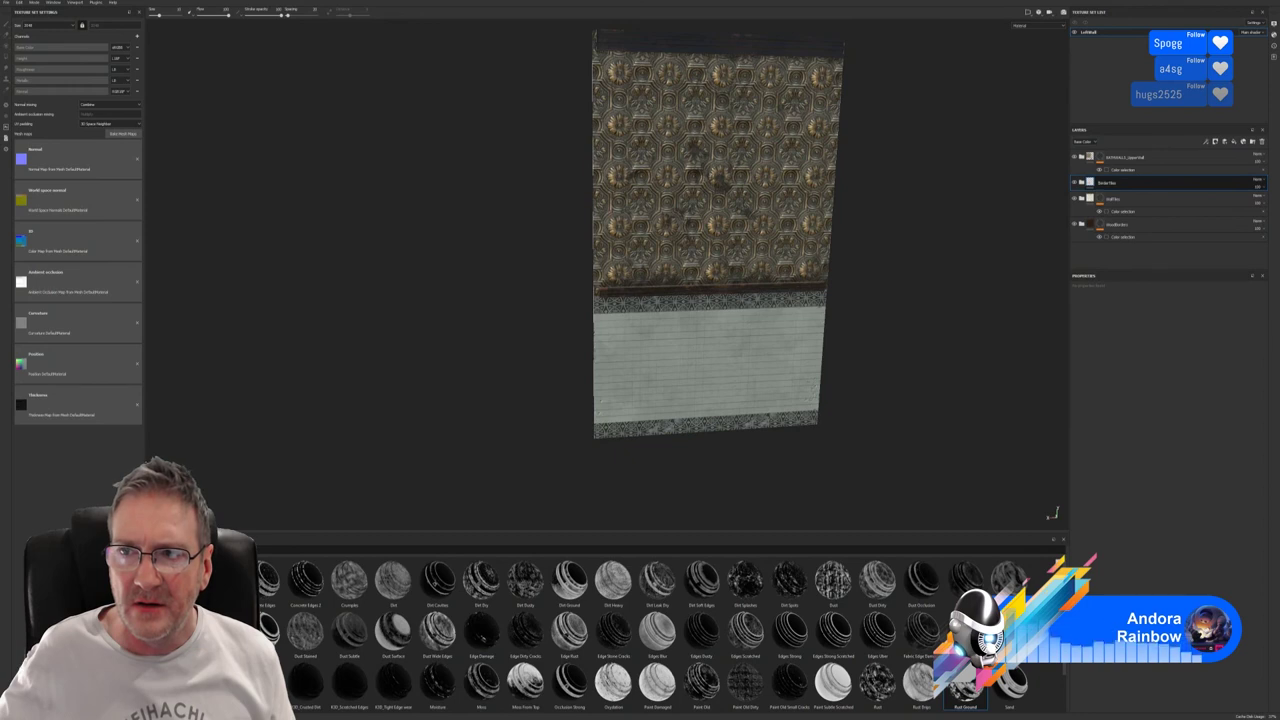
pyautogui.write('BathBorderTiles')
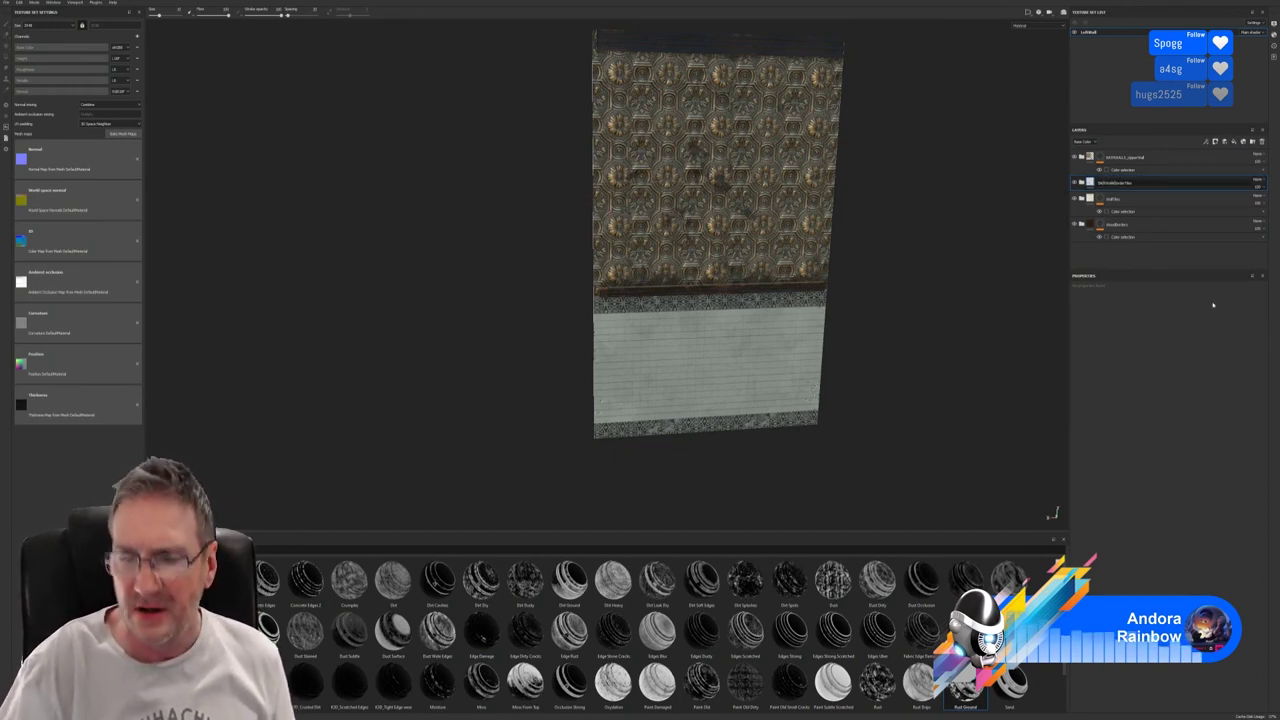
pyautogui.press('Return')
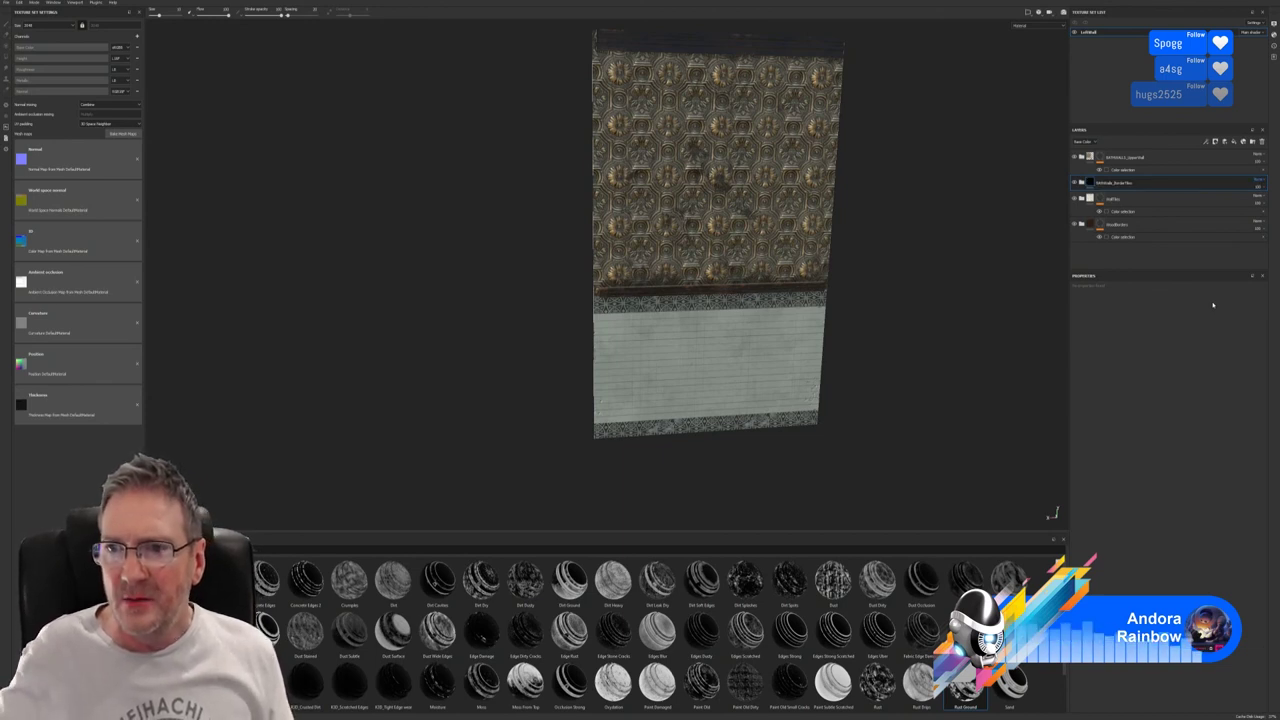
pyautogui.doubleClick(1099, 184)
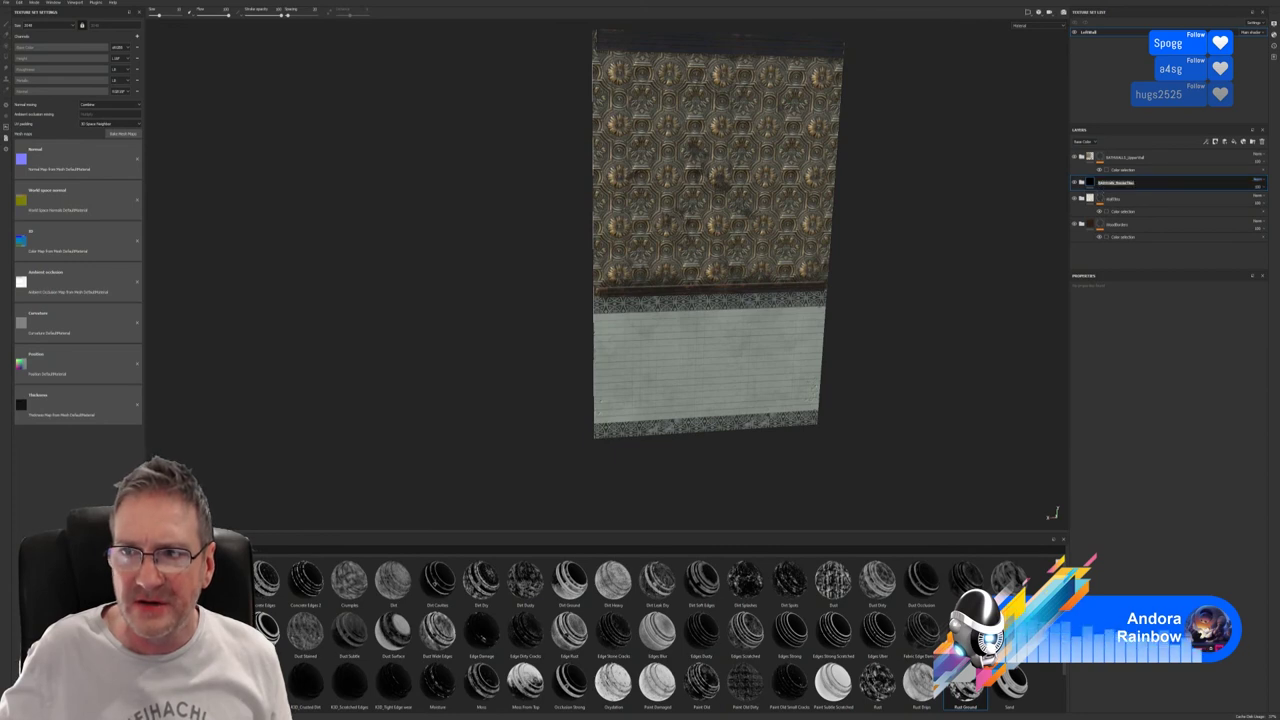
pyautogui.press('Return')
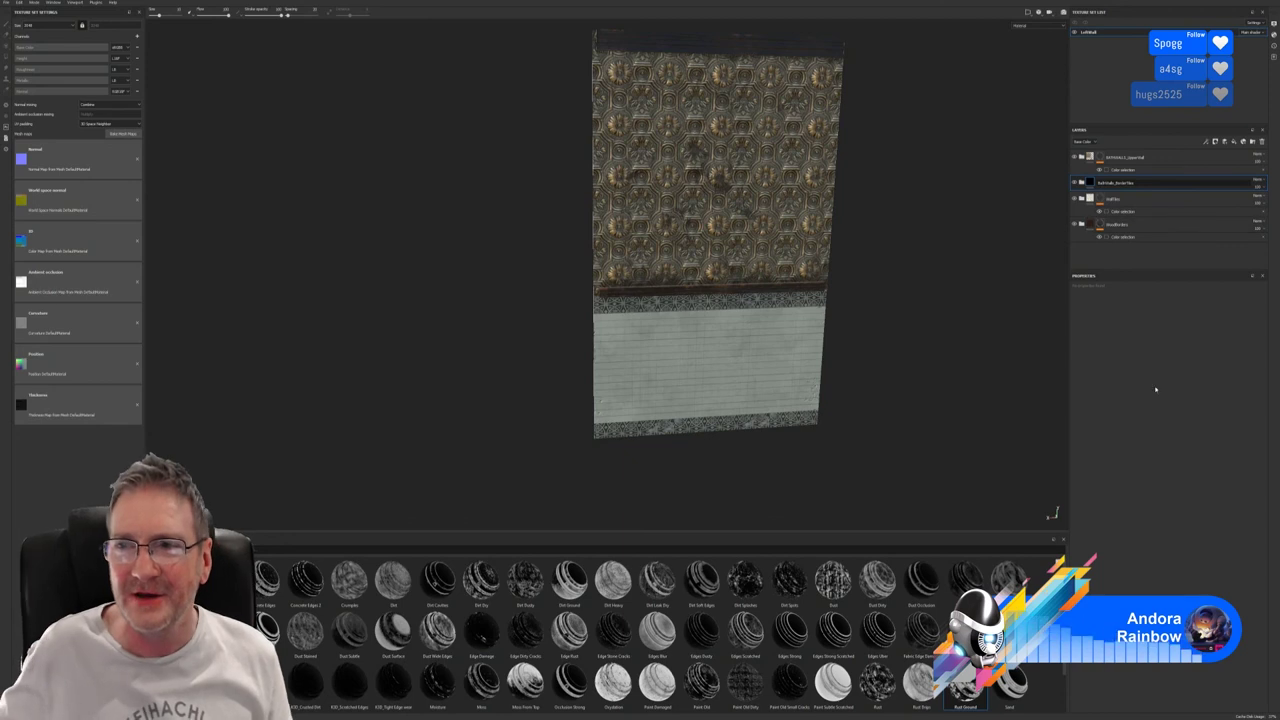
# Add the 'bathWalls_' prefix to the half tiles folder name.
pyautogui.doubleClick(1113, 199)
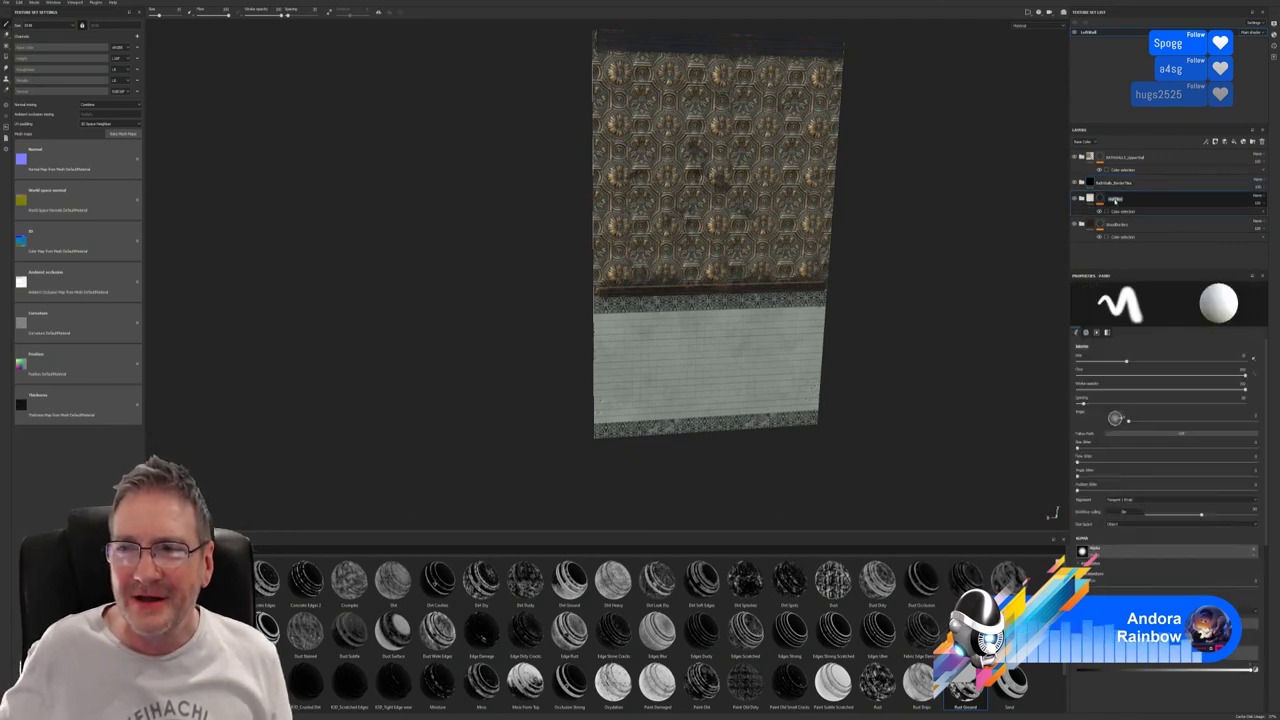
pyautogui.press('Return')
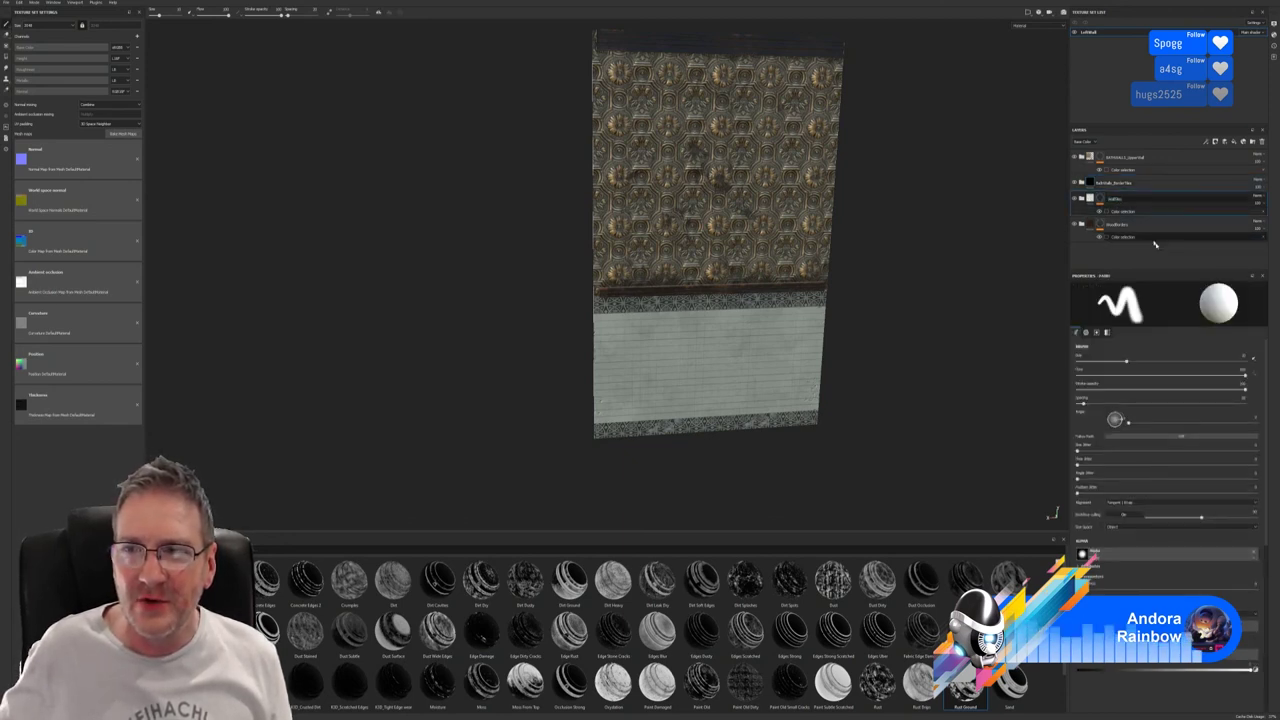
pyautogui.write('bathWalls_')
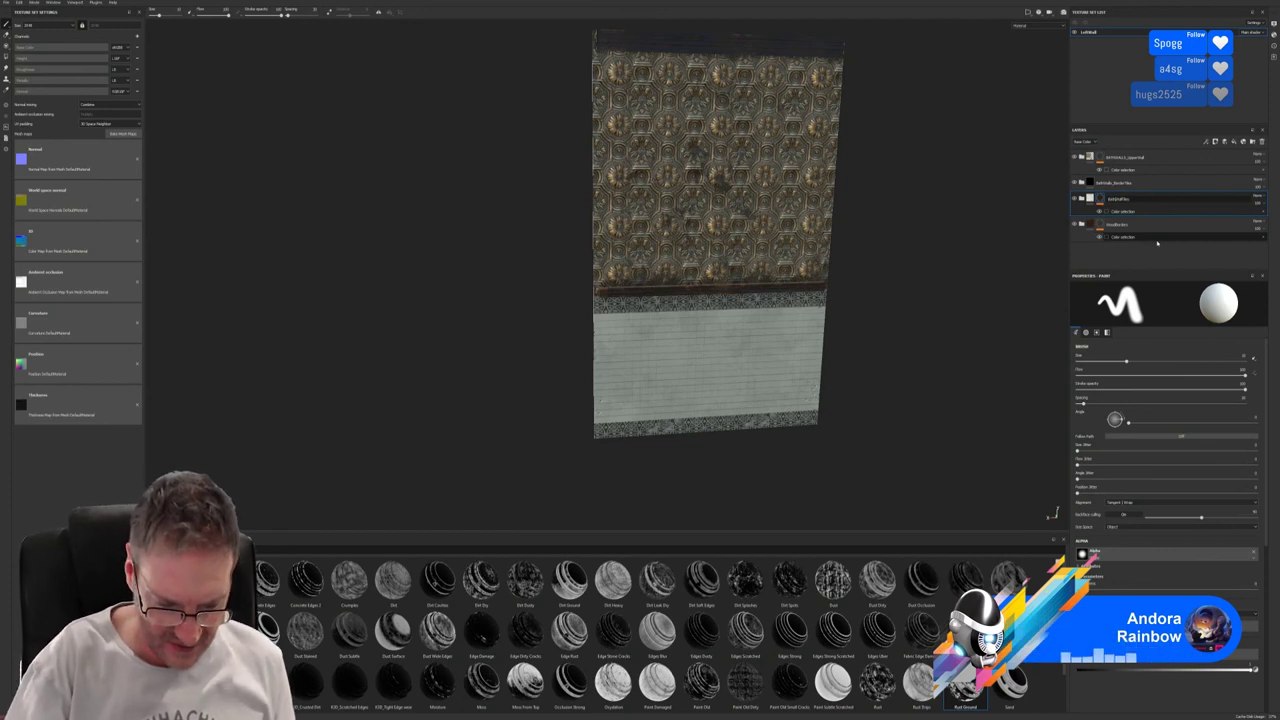
pyautogui.press('Return')
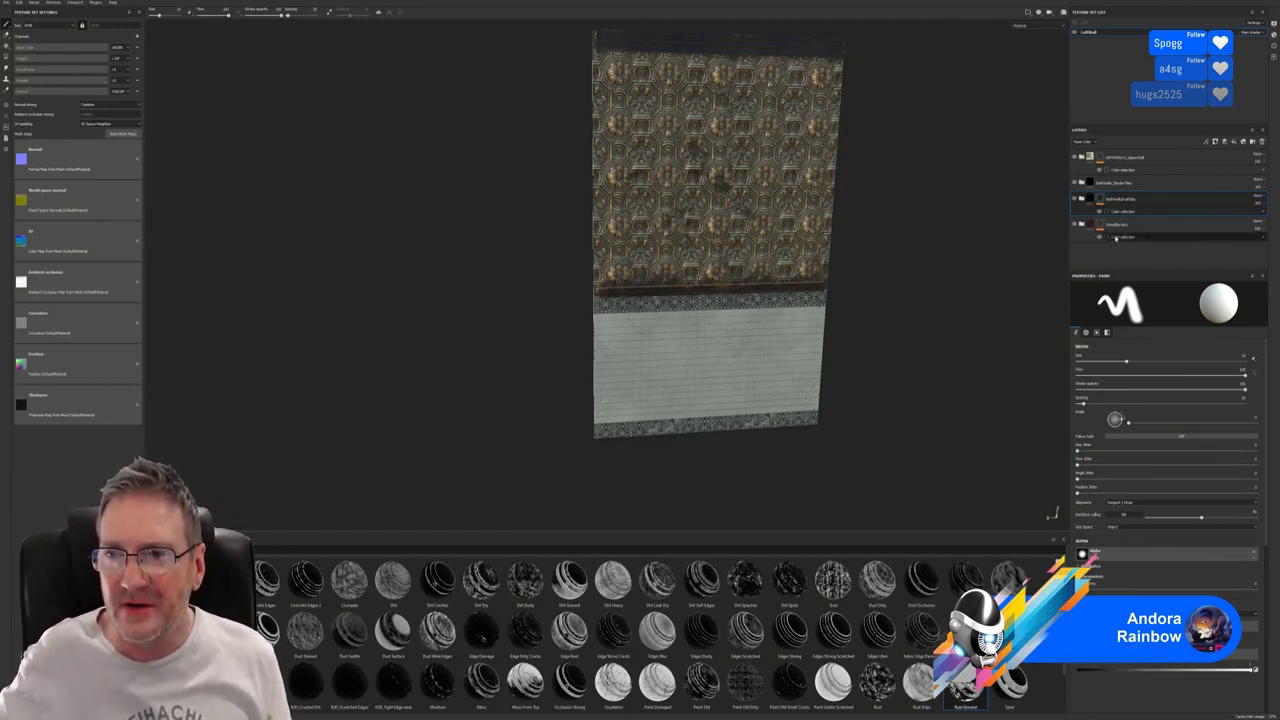
# Commit the renamed wood borders, half tiles and upper wall folder names.
pyautogui.doubleClick(1110, 225)
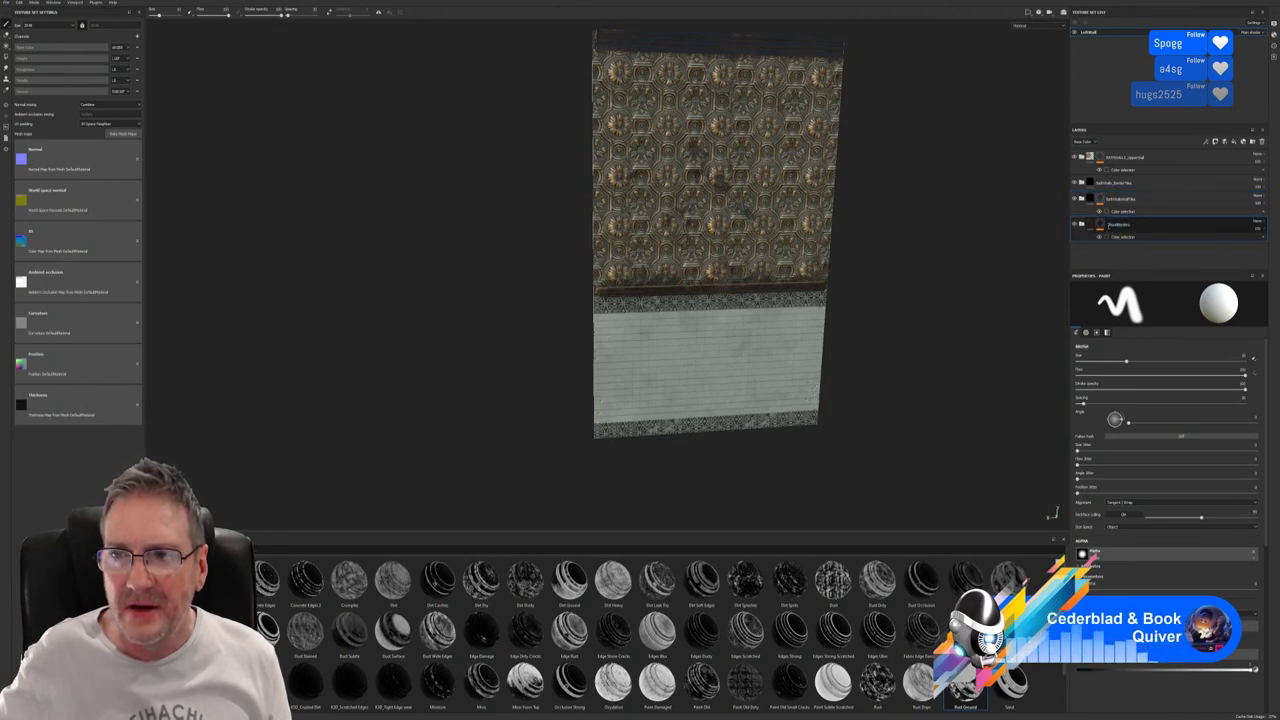
pyautogui.press('Return')
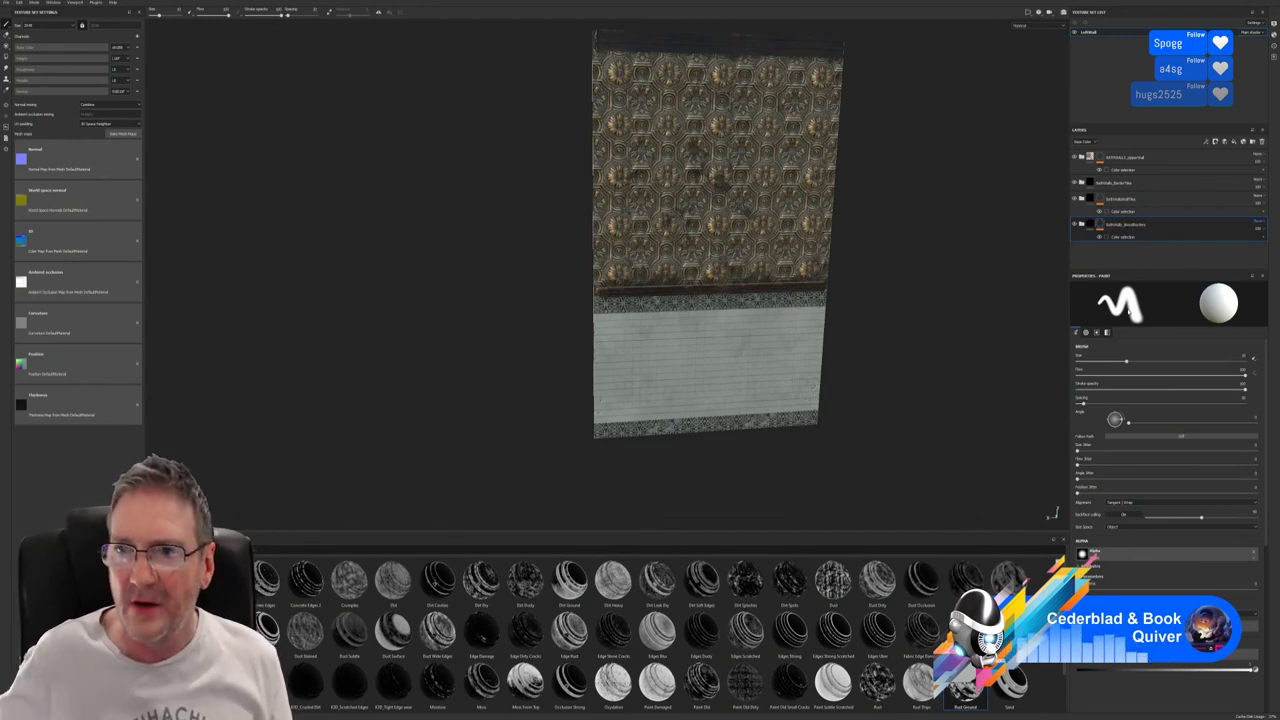
pyautogui.doubleClick(1120, 199)
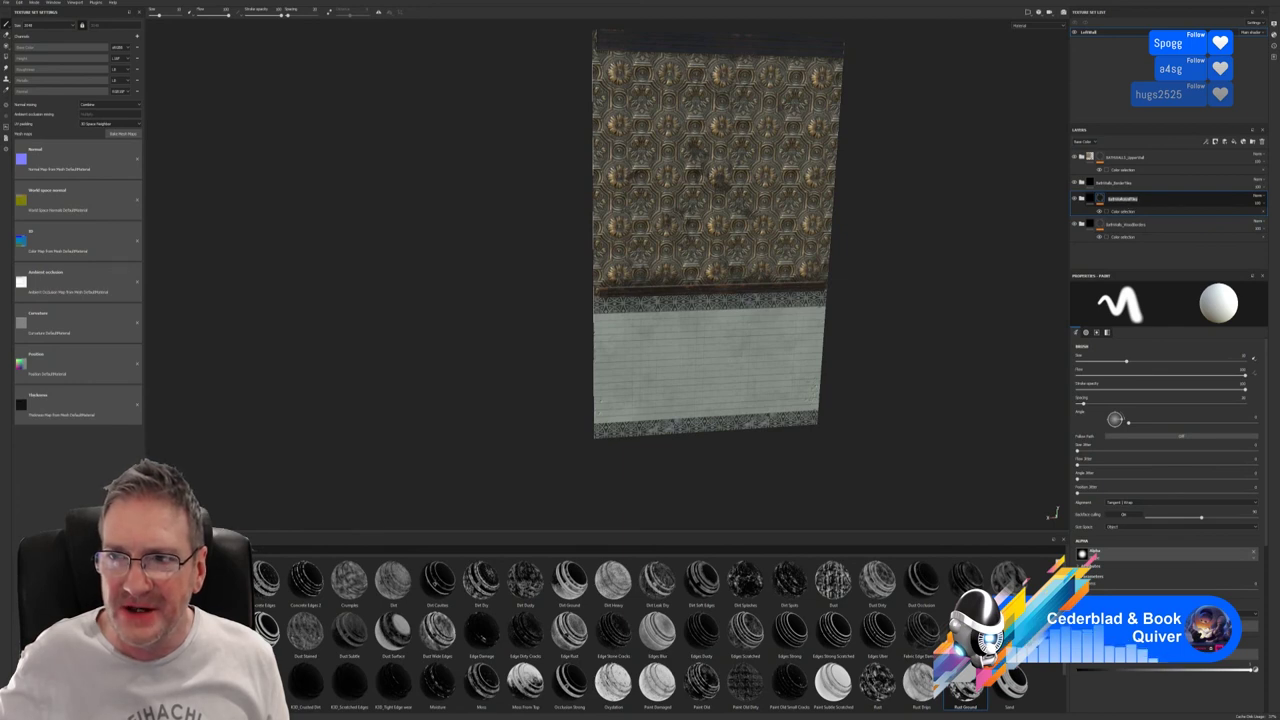
pyautogui.press('Return')
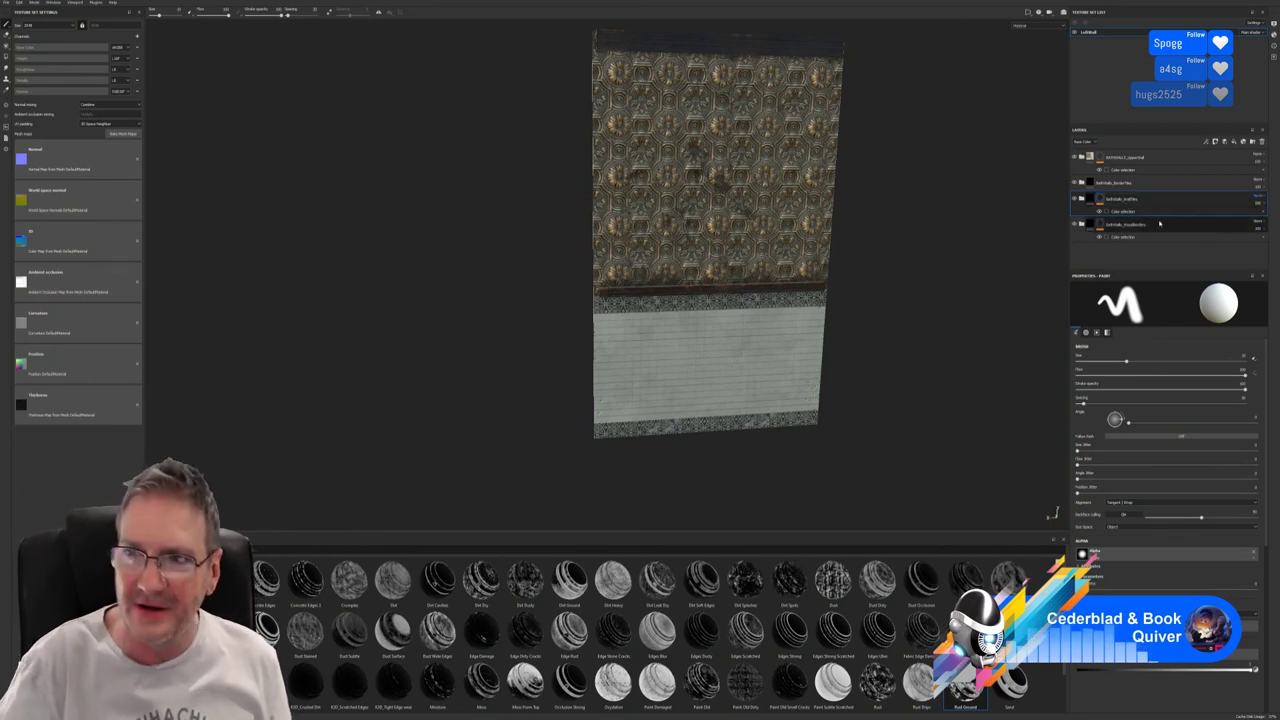
pyautogui.doubleClick(1140, 158)
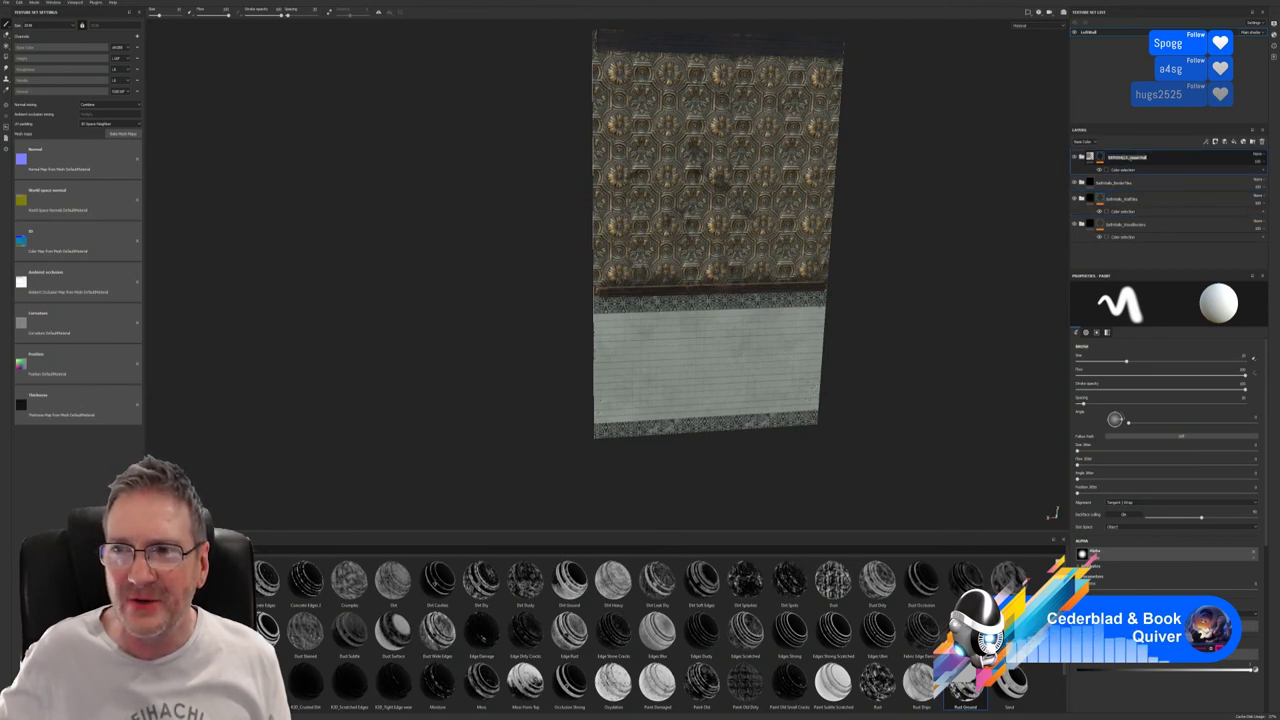
pyautogui.click(1110, 158)
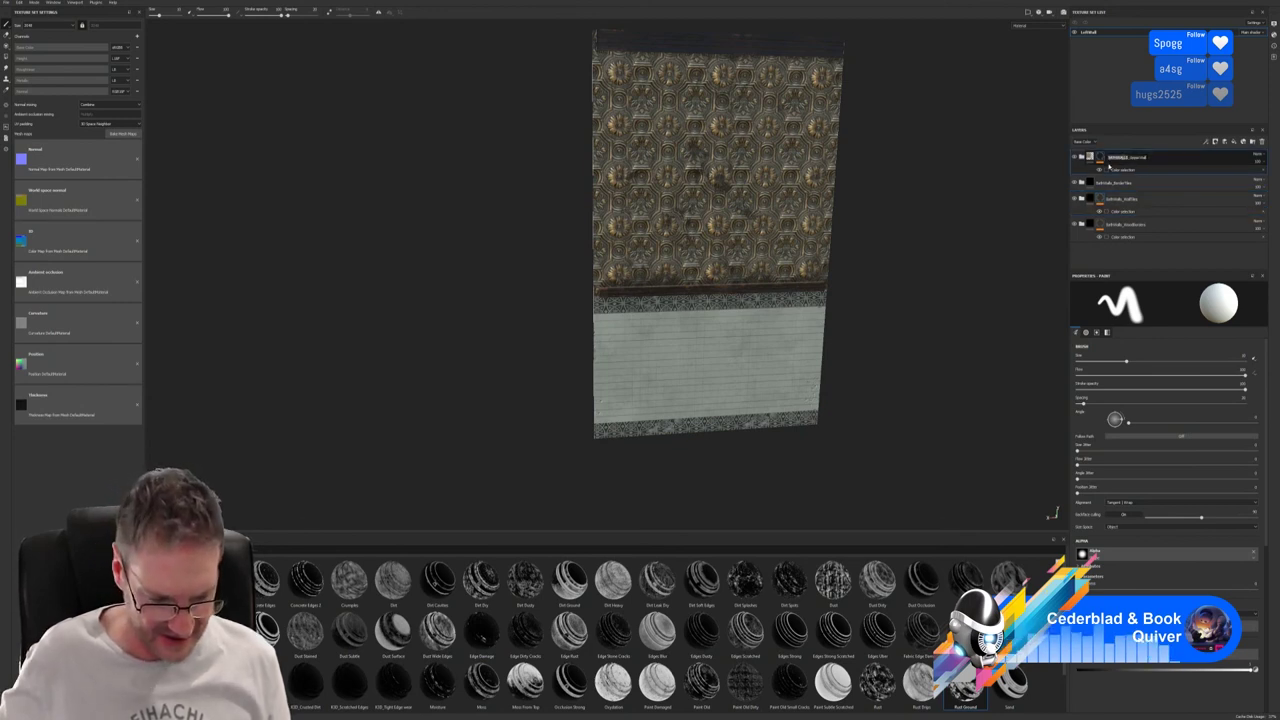
pyautogui.press('Return')
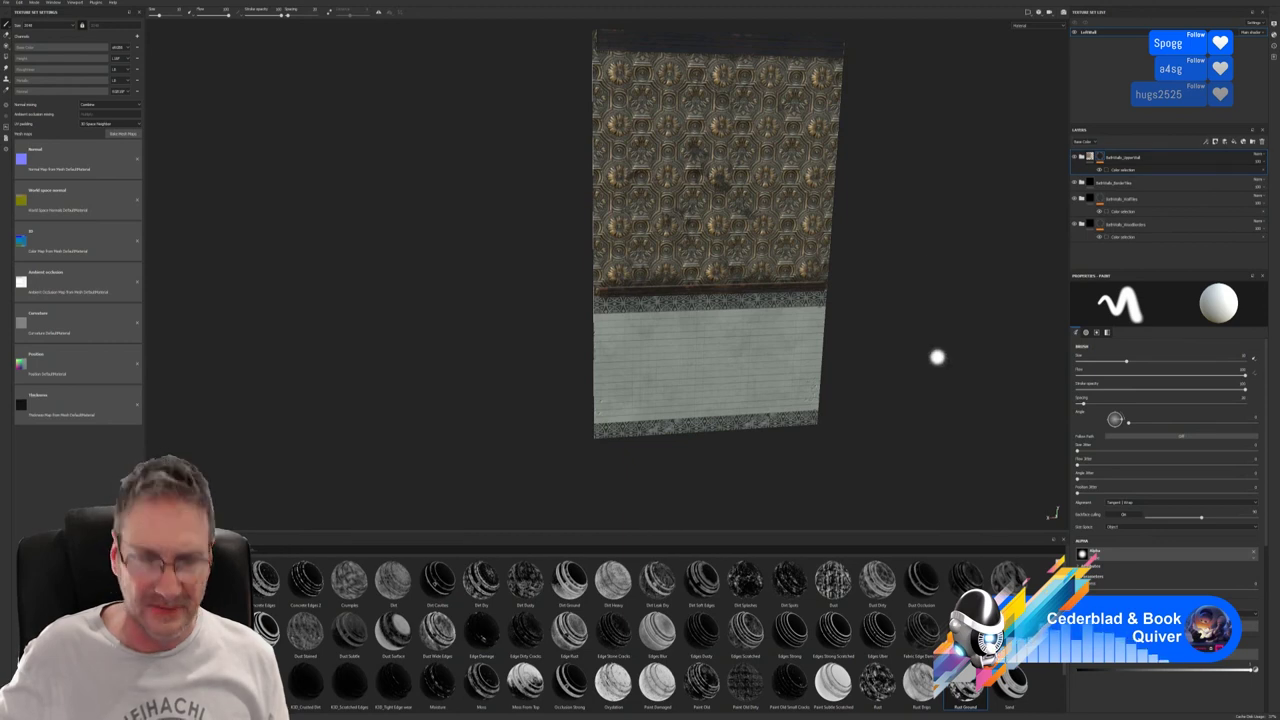
pyautogui.moveTo(929, 329)
pyautogui.keyDown('alt'); pyautogui.mouseDown()
pyautogui.moveTo(741, 263)
pyautogui.moveTo(760, 291)
pyautogui.moveTo(745, 290)
pyautogui.moveTo(790, 293)
pyautogui.moveTo(705, 266)
pyautogui.moveTo(554, 254)
pyautogui.moveTo(555, 213)
pyautogui.moveTo(457, 238)
pyautogui.mouseUp(); pyautogui.keyUp('alt')
pyautogui.scroll(5, 949, 237)
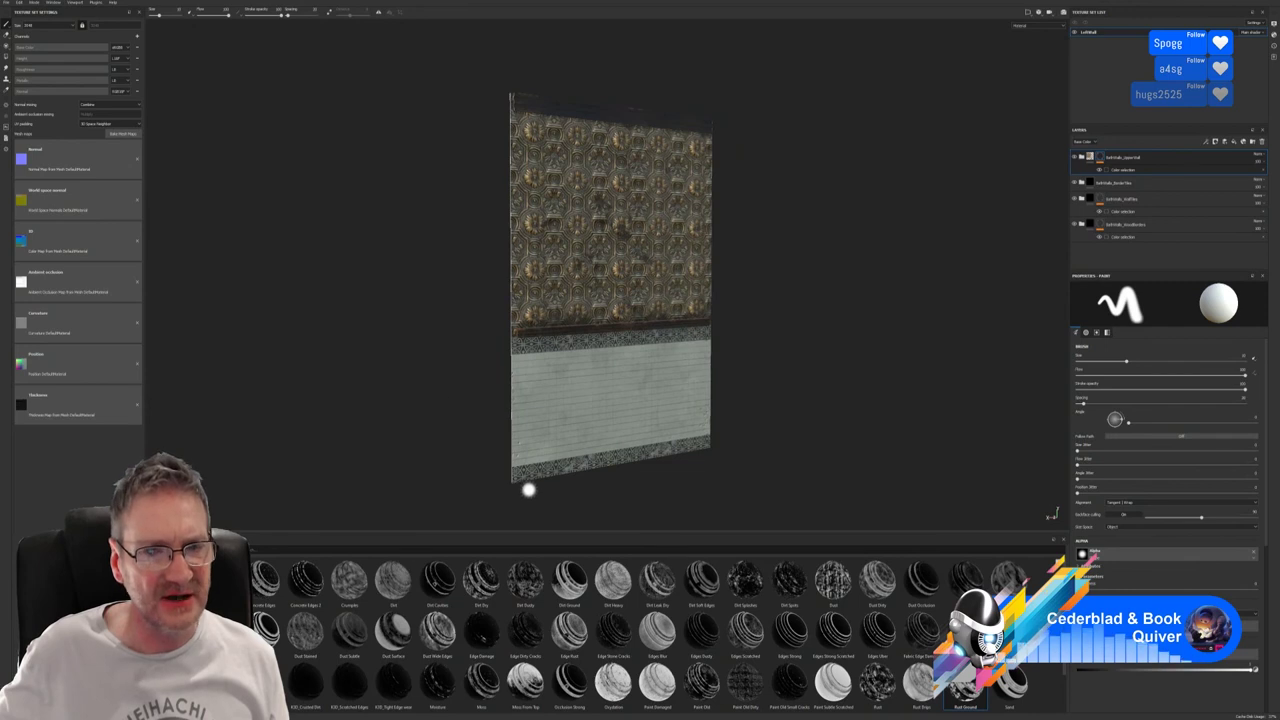
pyautogui.moveTo(646, 311)
pyautogui.keyDown('alt'); pyautogui.mouseDown()
pyautogui.moveTo(550, 313)
pyautogui.moveTo(406, 274)
pyautogui.moveTo(433, 254)
pyautogui.moveTo(572, 256)
pyautogui.mouseUp(); pyautogui.keyUp('alt')
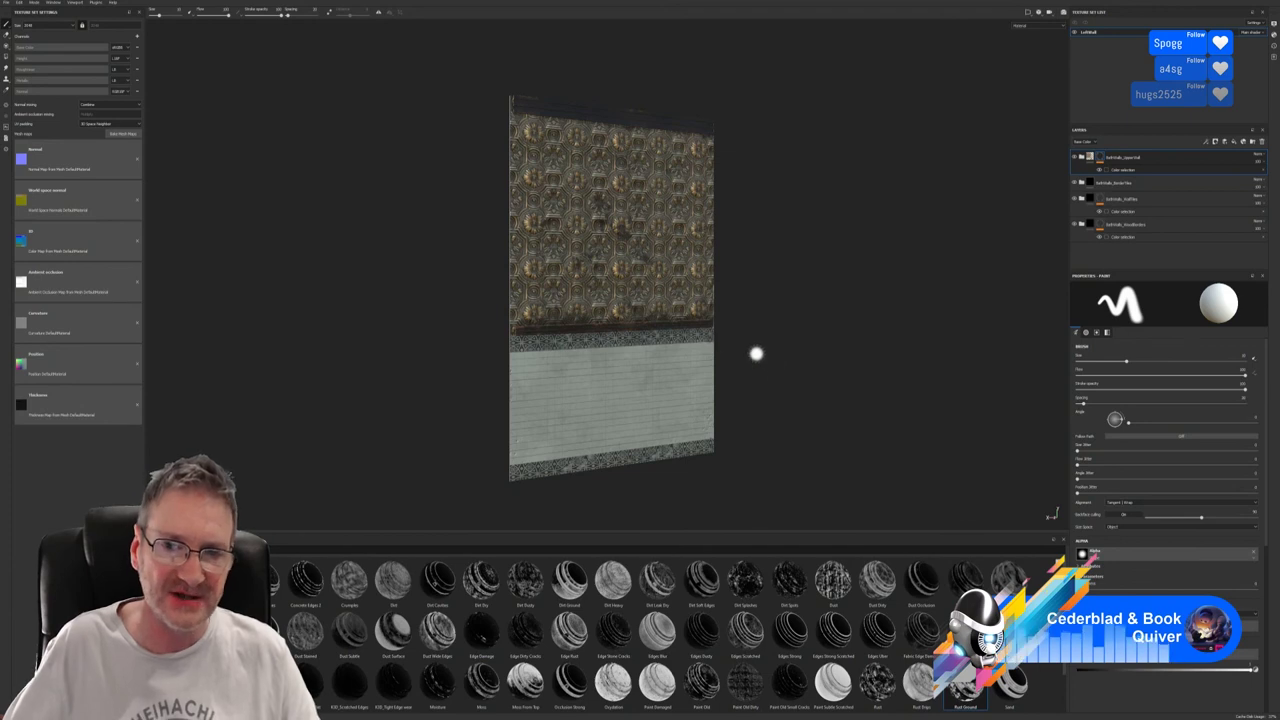
# Orbit and zoom around the wall panel, ending on an angled, left-facing view.
pyautogui.moveTo(757, 354)
pyautogui.keyDown('alt'); pyautogui.mouseDown()
pyautogui.moveTo(731, 366)
pyautogui.moveTo(754, 386)
pyautogui.moveTo(765, 355)
pyautogui.mouseUp(); pyautogui.keyUp('alt')
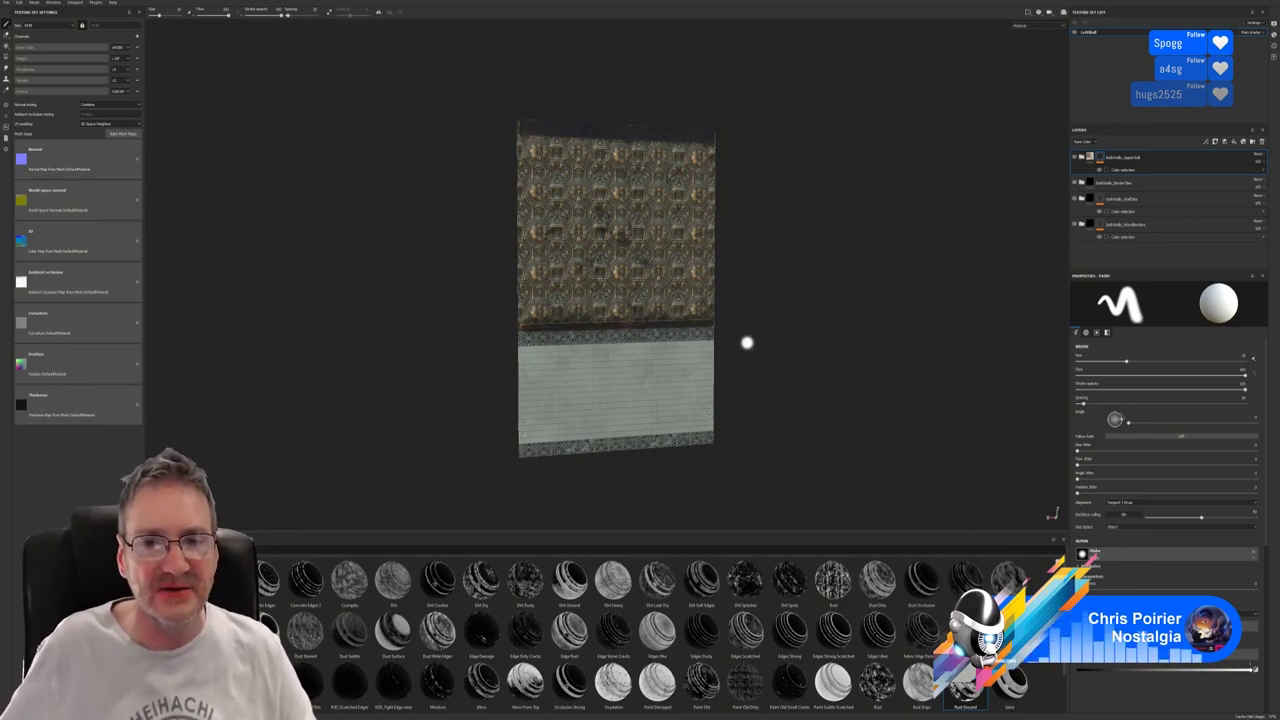
pyautogui.moveTo(724, 303)
pyautogui.keyDown('alt'); pyautogui.mouseDown()
pyautogui.moveTo(951, 291)
pyautogui.moveTo(774, 329)
pyautogui.moveTo(647, 270)
pyautogui.moveTo(869, 300)
pyautogui.mouseUp(); pyautogui.keyUp('alt')
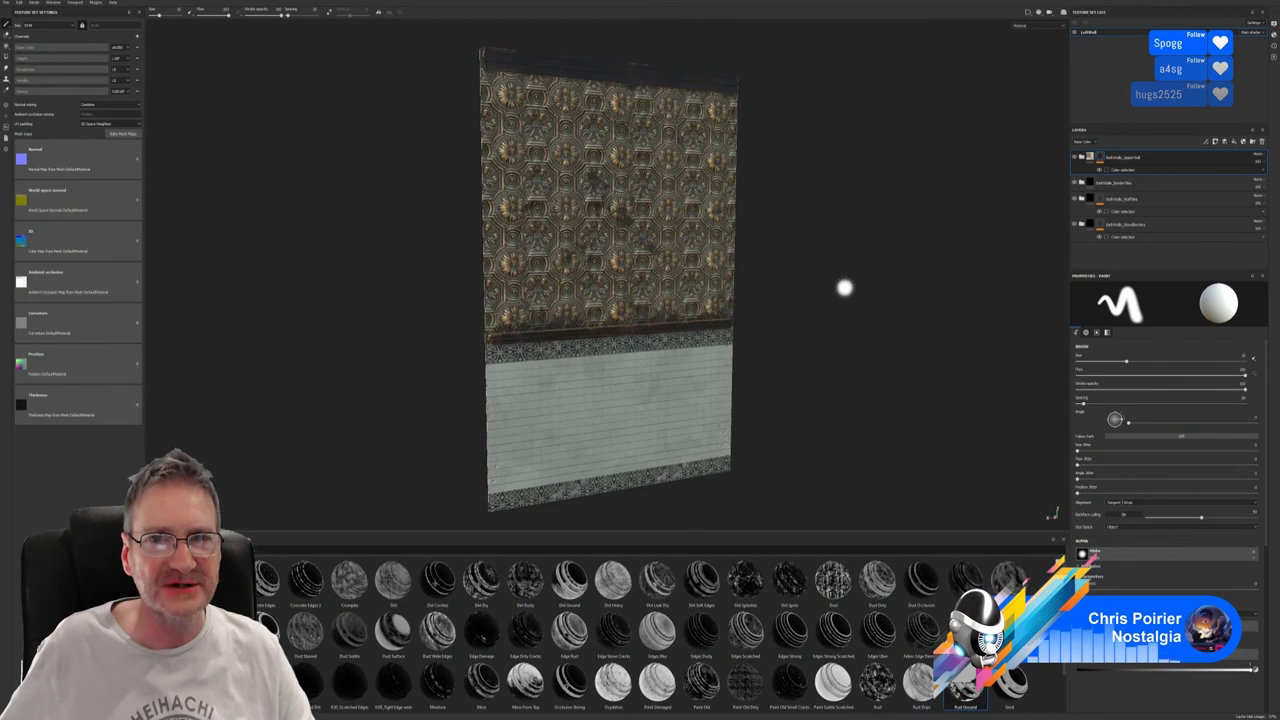
pyautogui.scroll(-2, 834, 283)
pyautogui.keyDown('alt'); pyautogui.moveTo(778, 231); pyautogui.dragTo(737, 273); pyautogui.keyUp('alt')
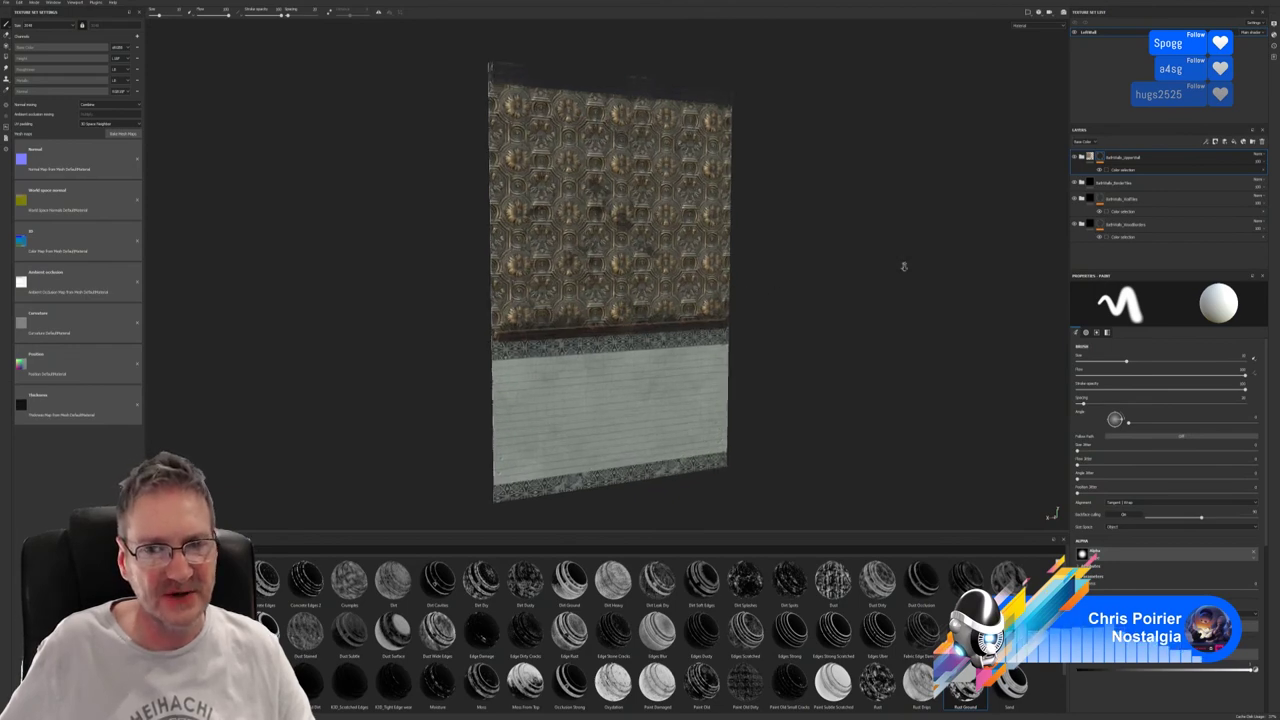
pyautogui.keyDown('alt'); pyautogui.moveTo(903, 266); pyautogui.dragTo(762, 259); pyautogui.keyUp('alt')
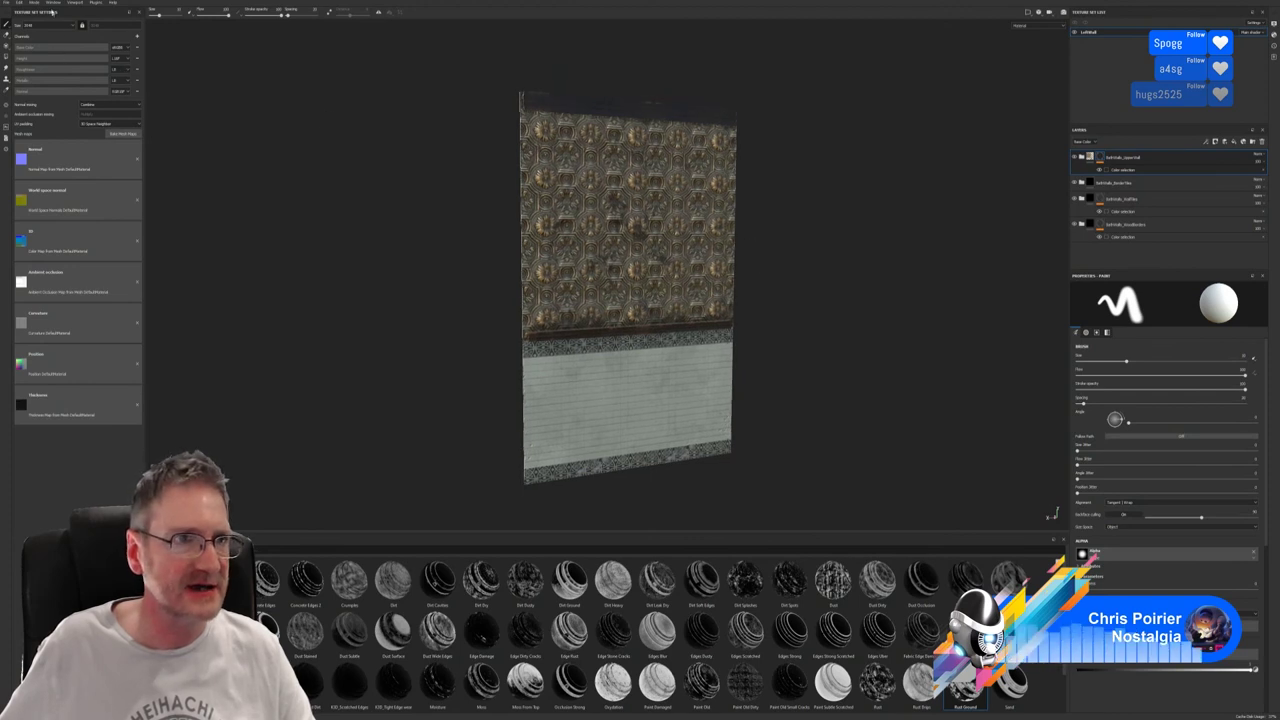
# Save the project via File > Save, then turn the panel back to face the camera.
pyautogui.click(7, 3)
pyautogui.click(14, 62)
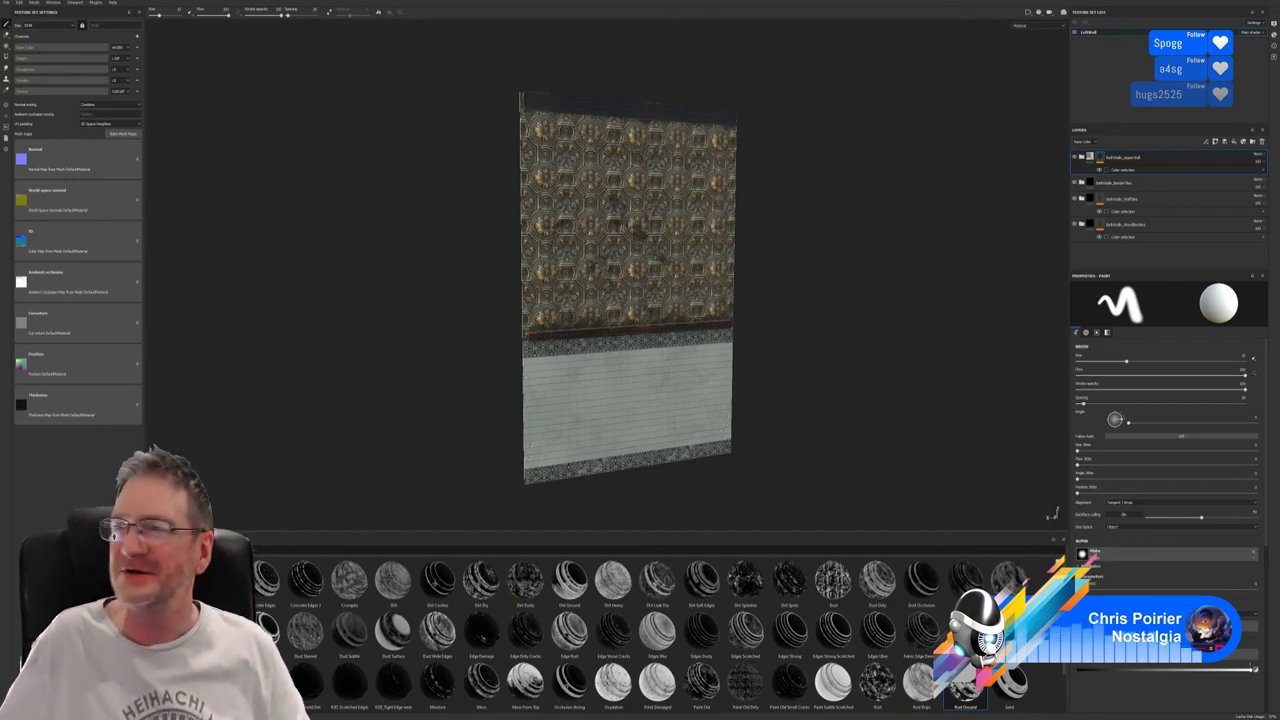
pyautogui.keyDown('alt'); pyautogui.moveTo(834, 237); pyautogui.dragTo(790, 234); pyautogui.keyUp('alt')
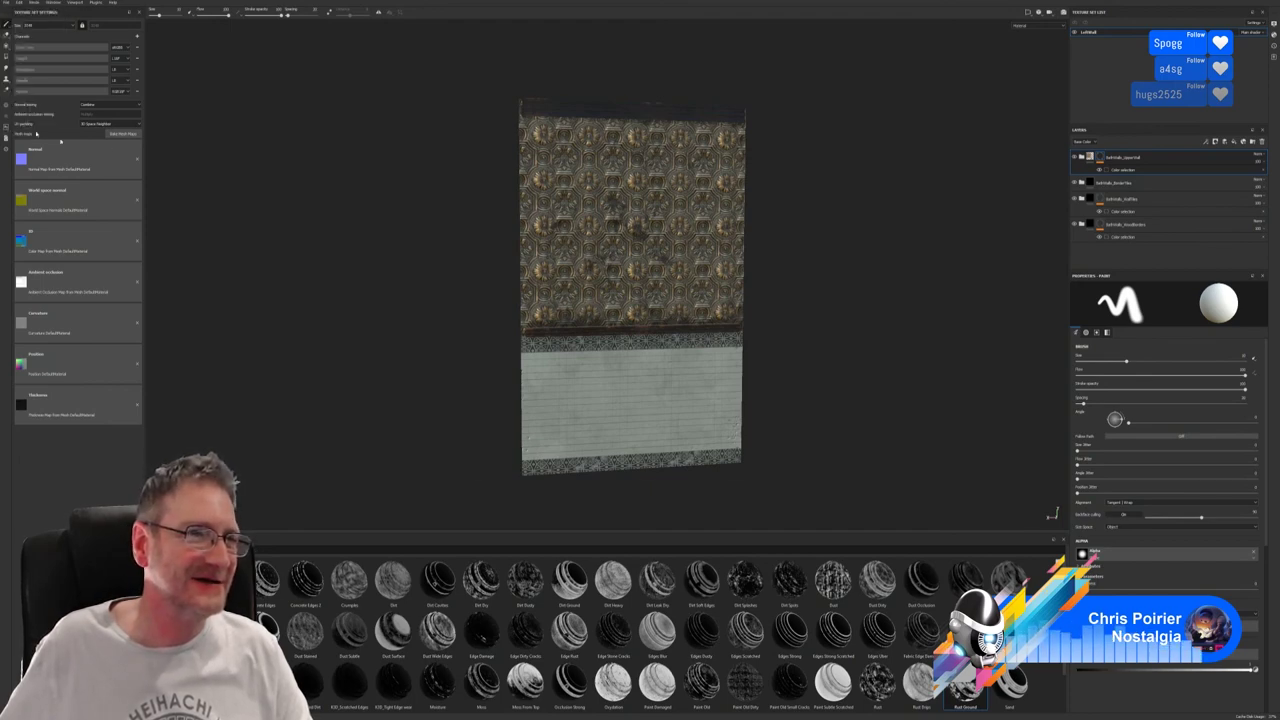
pyautogui.hotkey('ctrl', 'shift', 'e')
# Export the textures to Work (E:) > UE4 Projects > Models > Bathroom > Shower > Walls Floor.
pyautogui.click(718, 258)
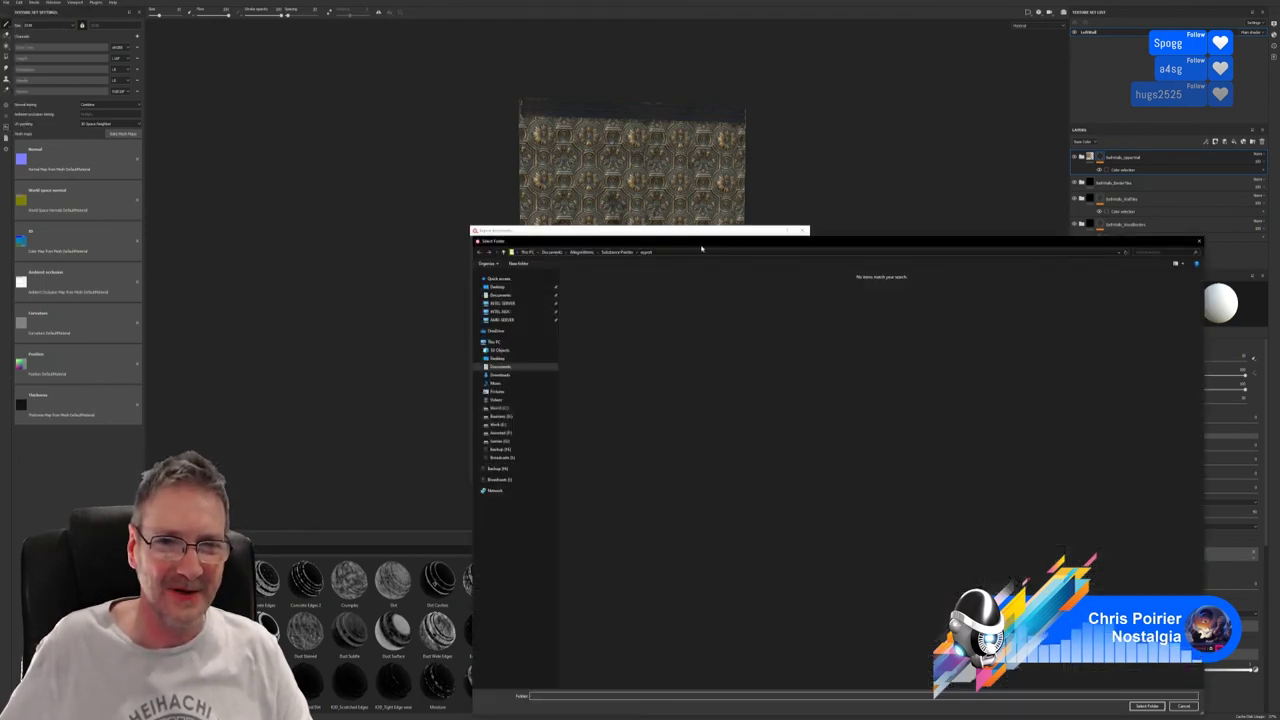
pyautogui.moveTo(702, 247); pyautogui.dragTo(565, 155)
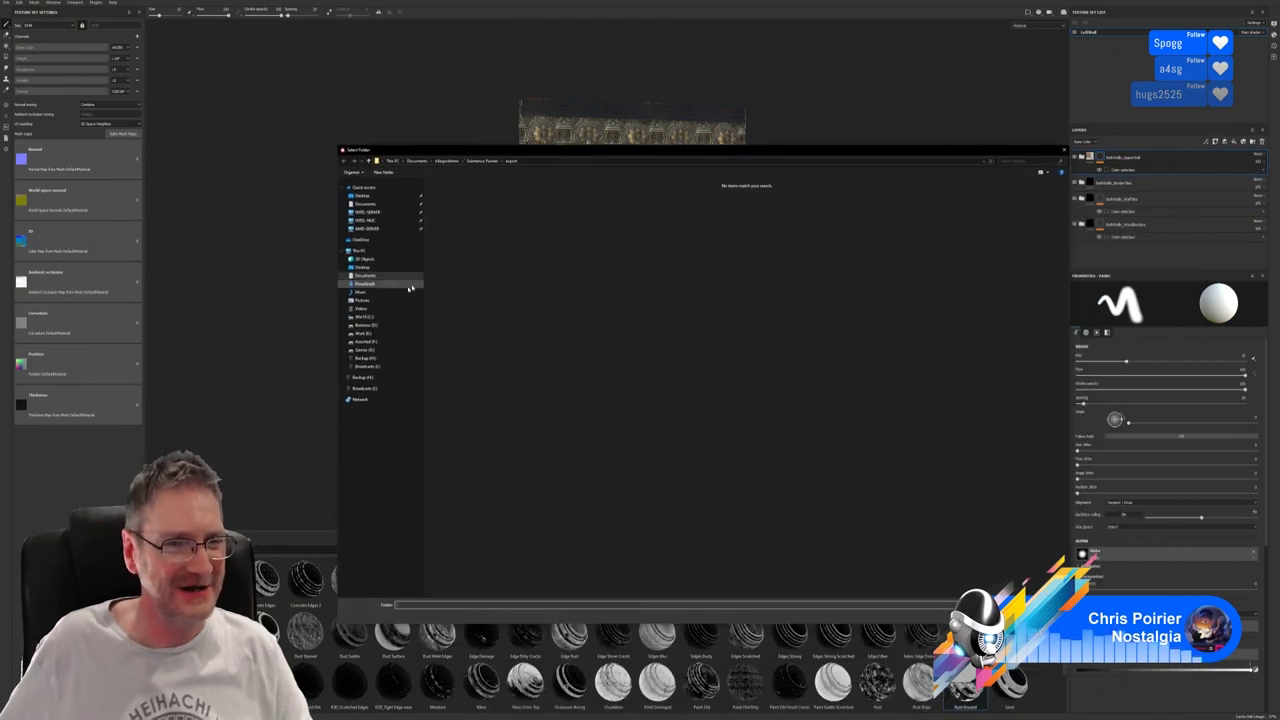
pyautogui.click(385, 334)
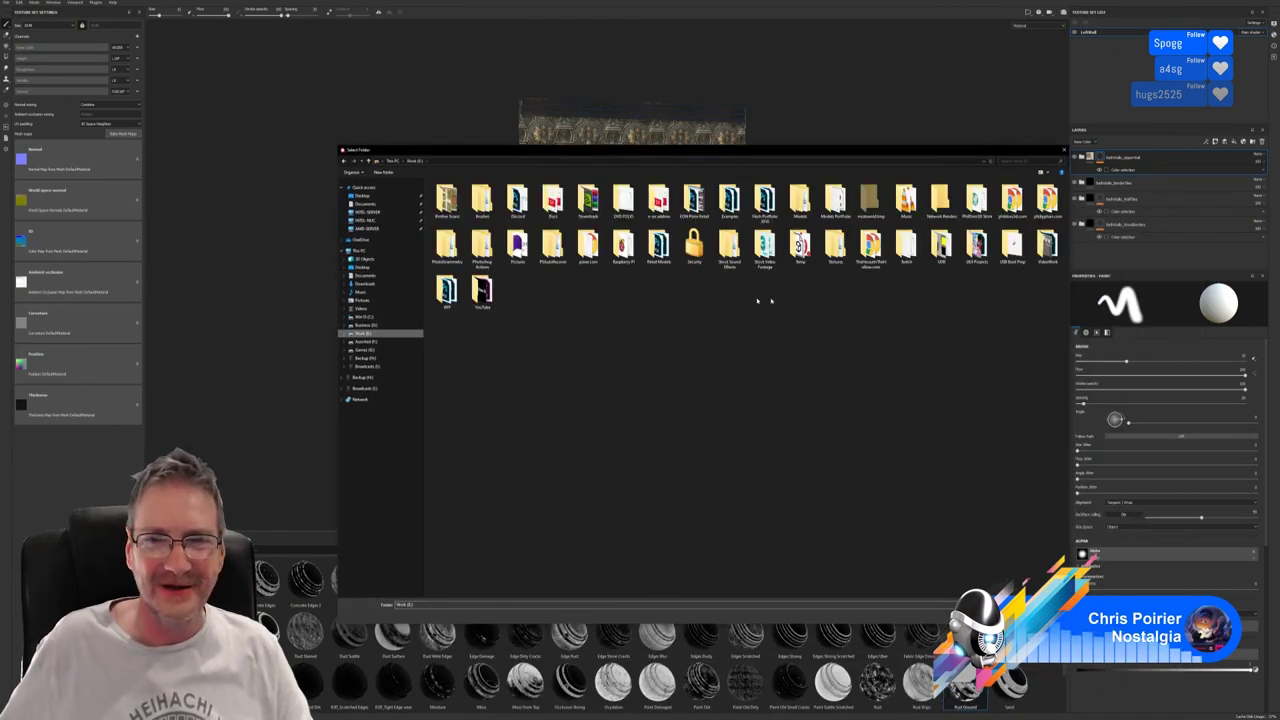
pyautogui.doubleClick(980, 250)
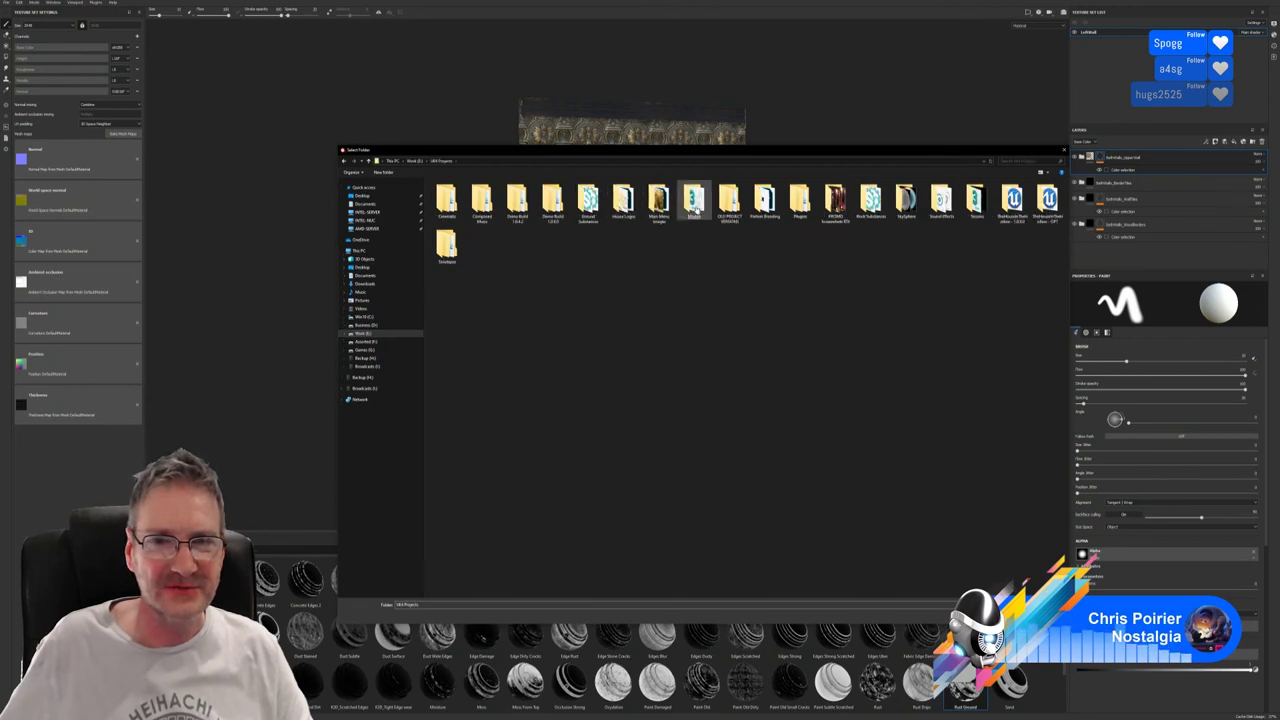
pyautogui.doubleClick(693, 200)
pyautogui.doubleClick(517, 200)
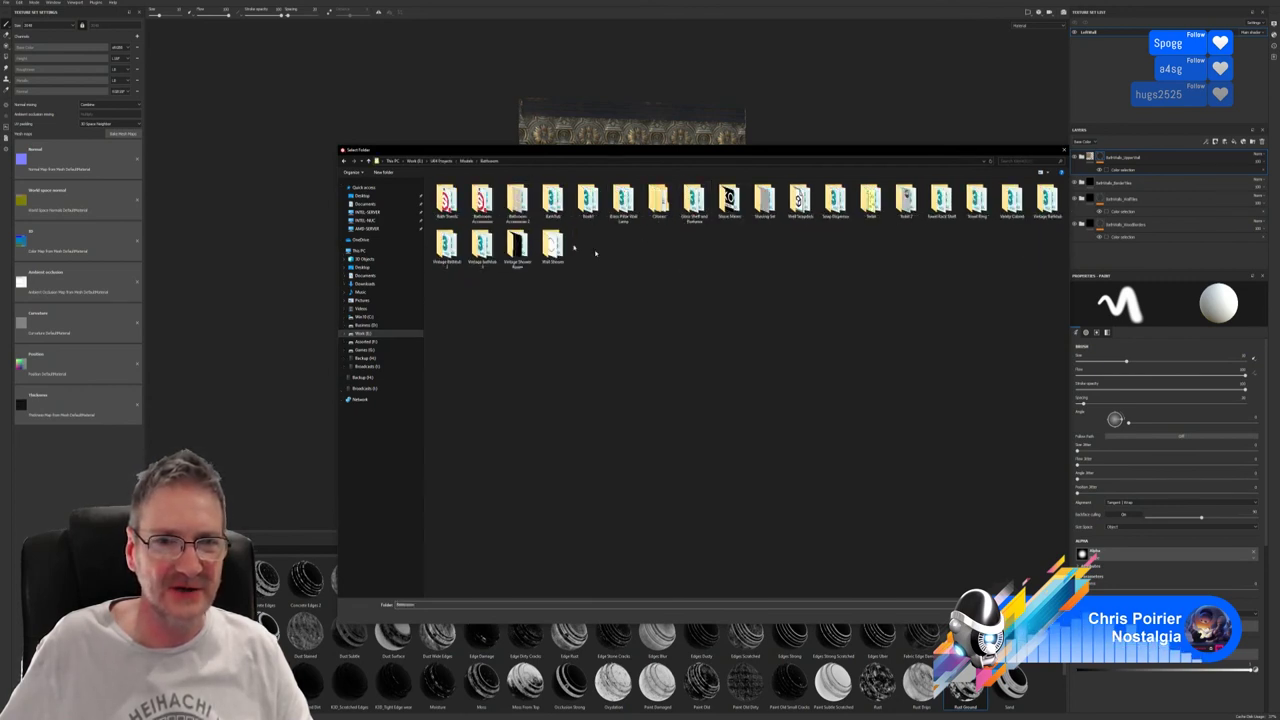
pyautogui.doubleClick(658, 203)
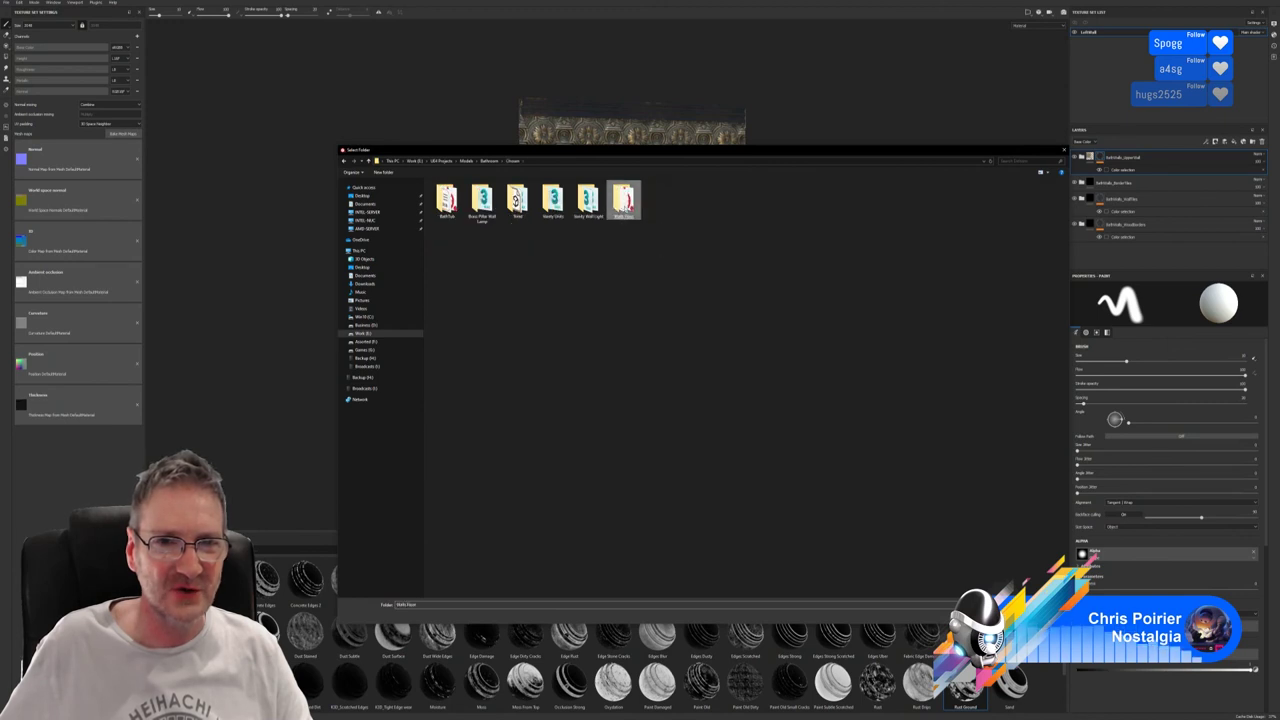
pyautogui.doubleClick(622, 205)
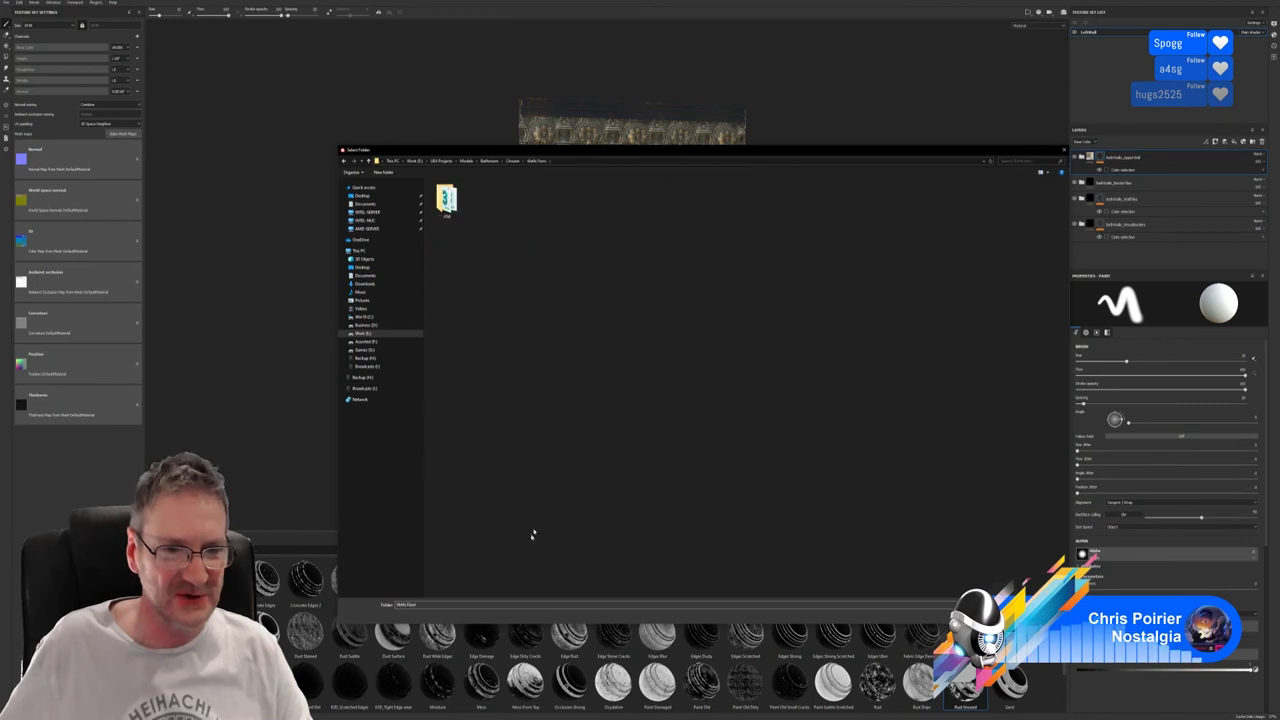
pyautogui.click(960, 605)
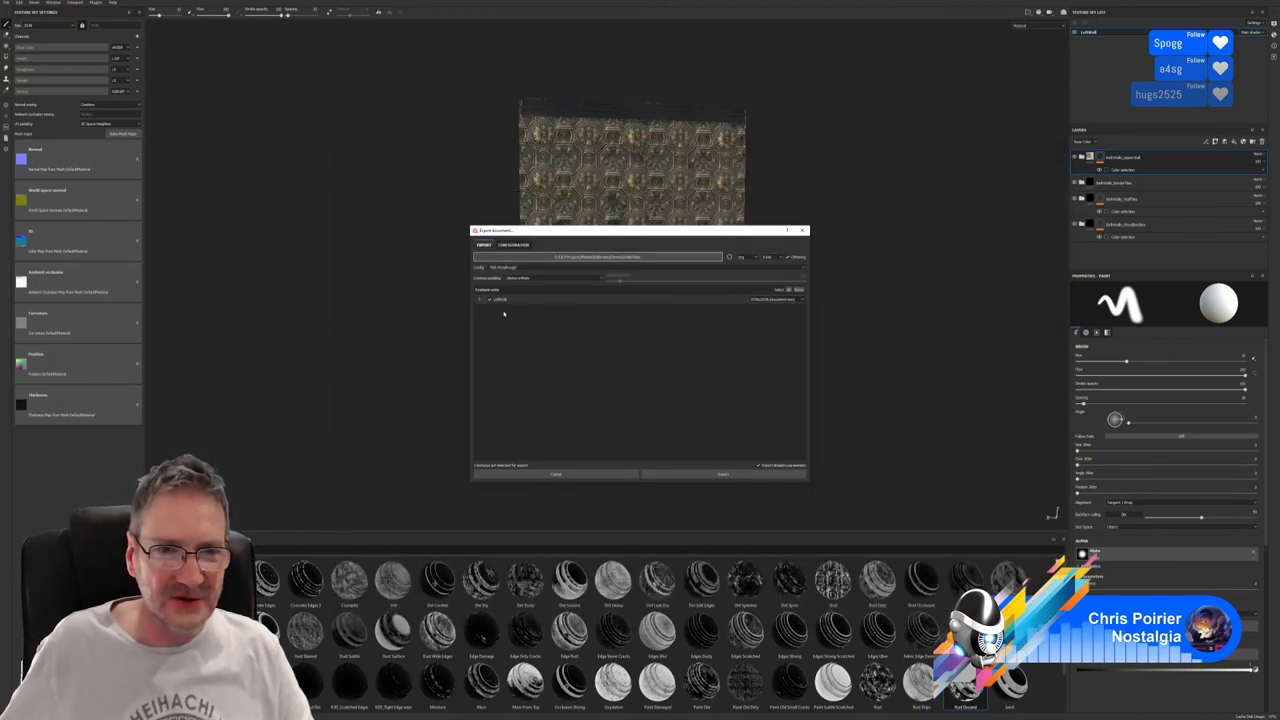
pyautogui.click(706, 474)
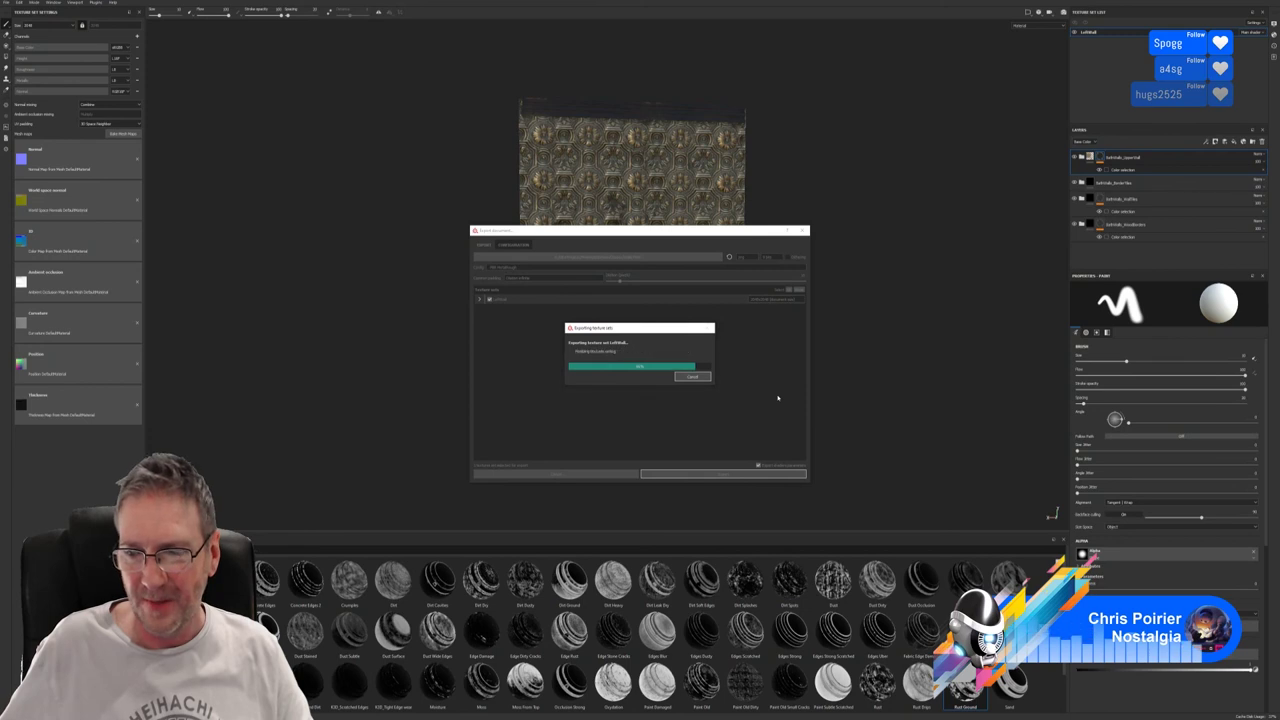
pyautogui.click(659, 363)
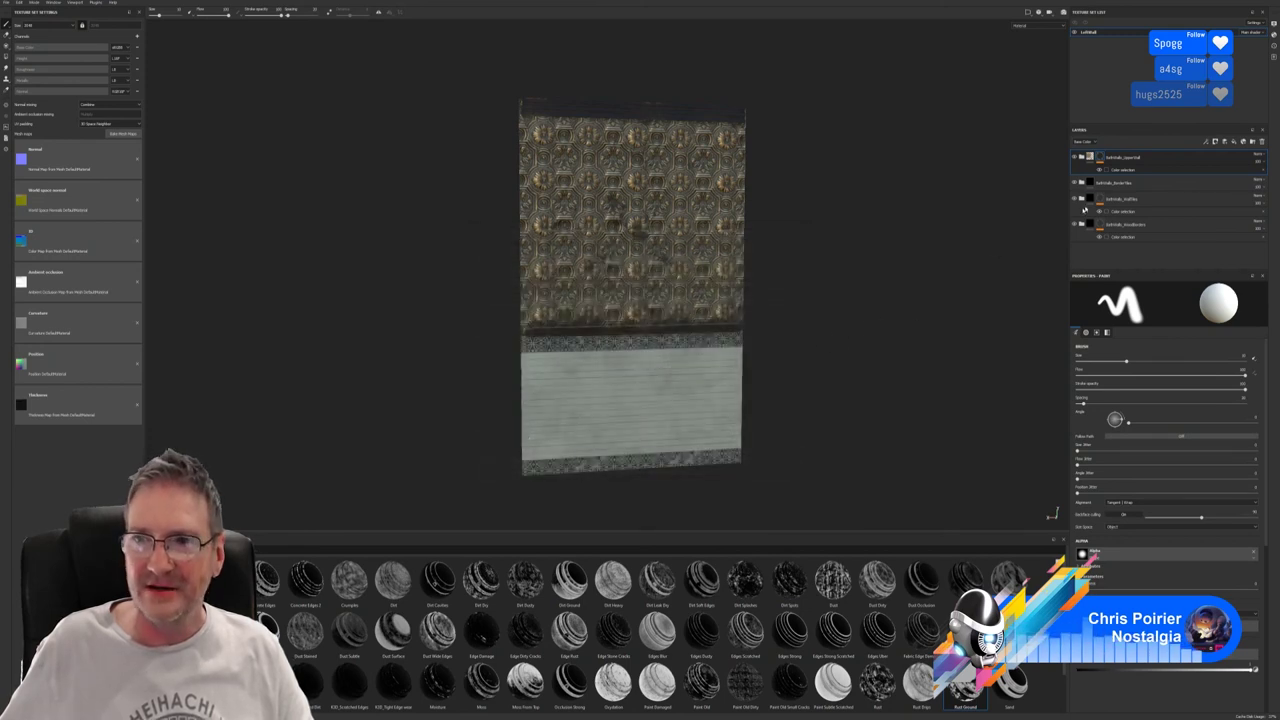
# Save the upper wall and border tiles layer groups as smart materials.
pyautogui.rightClick(1116, 156)
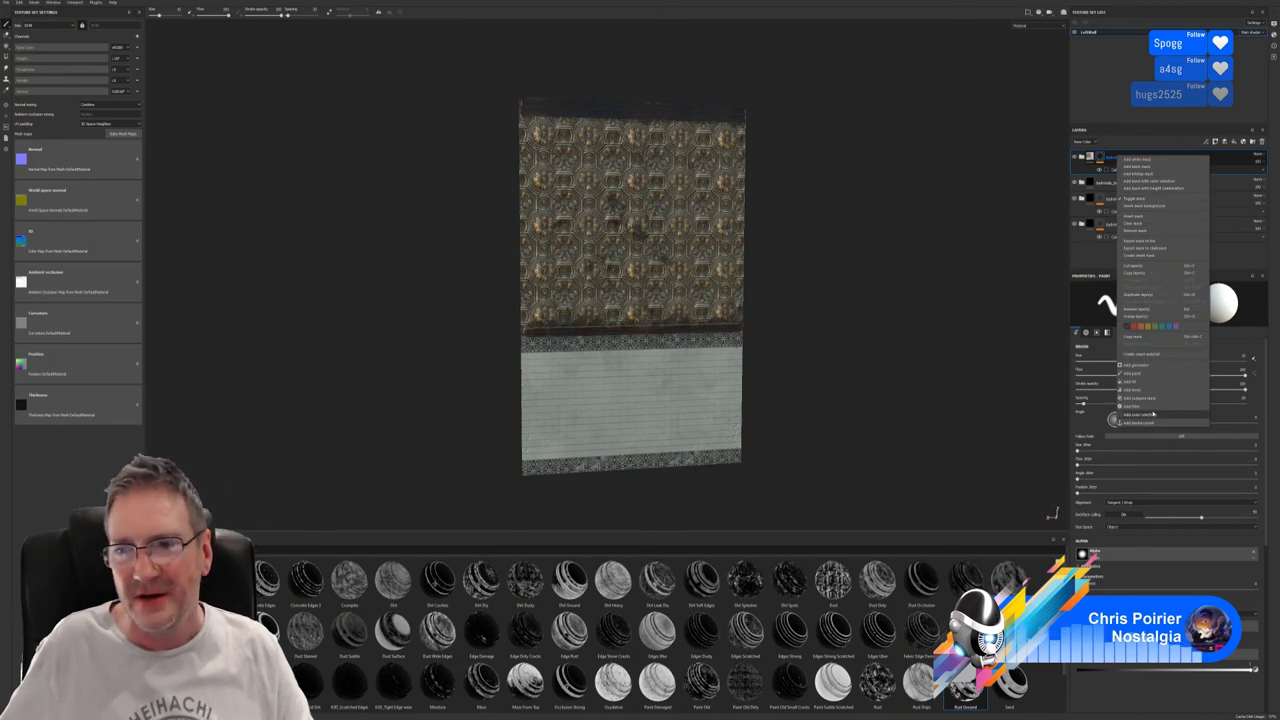
pyautogui.click(1145, 354)
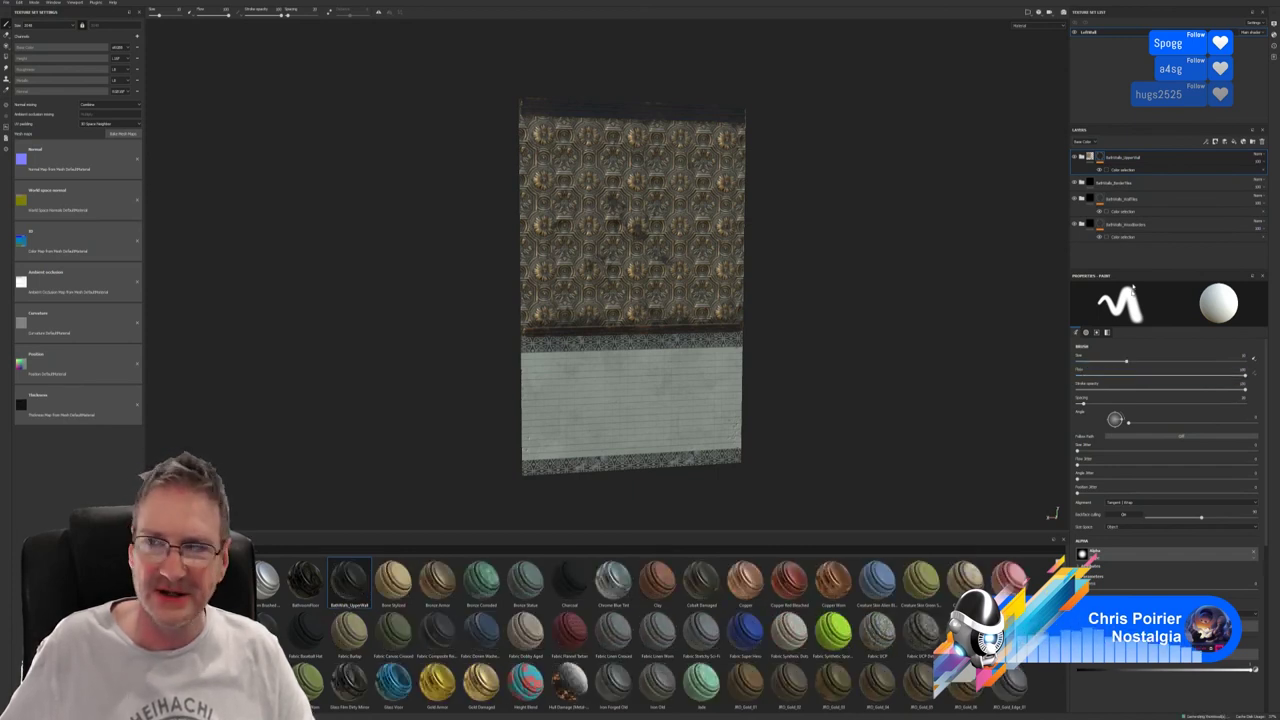
pyautogui.click(1118, 185)
pyautogui.rightClick(1119, 187)
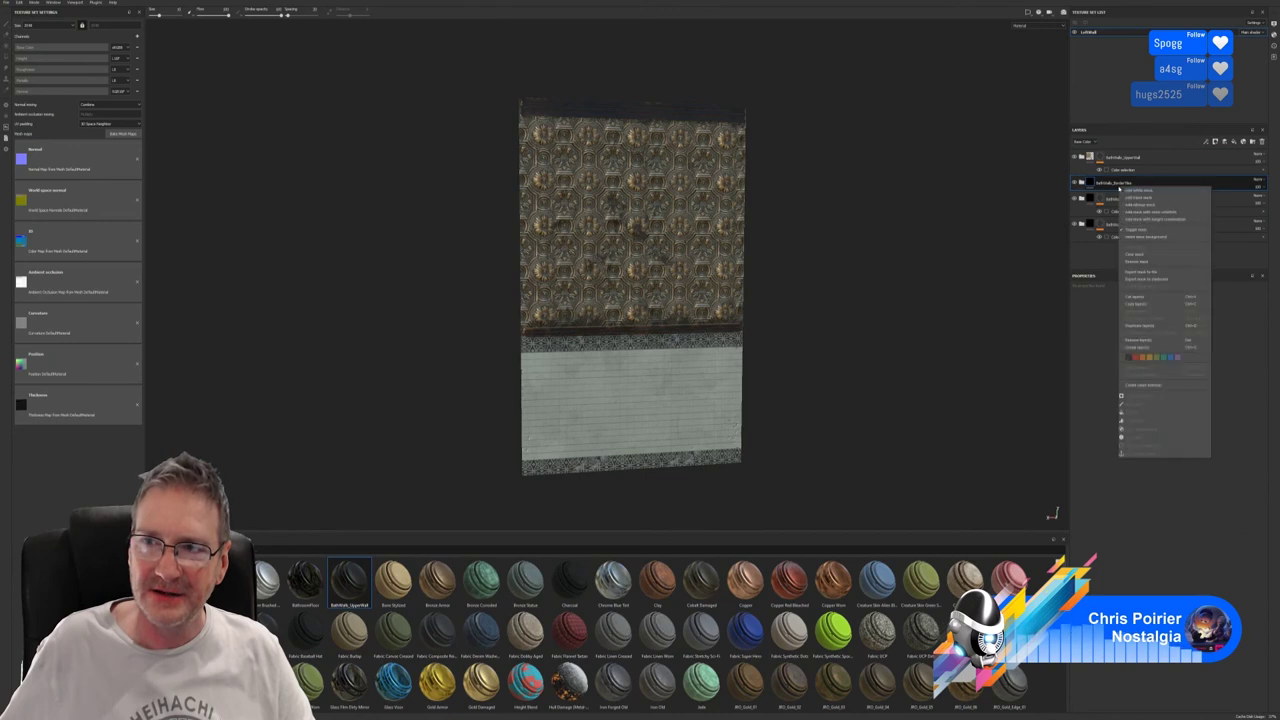
pyautogui.click(1142, 384)
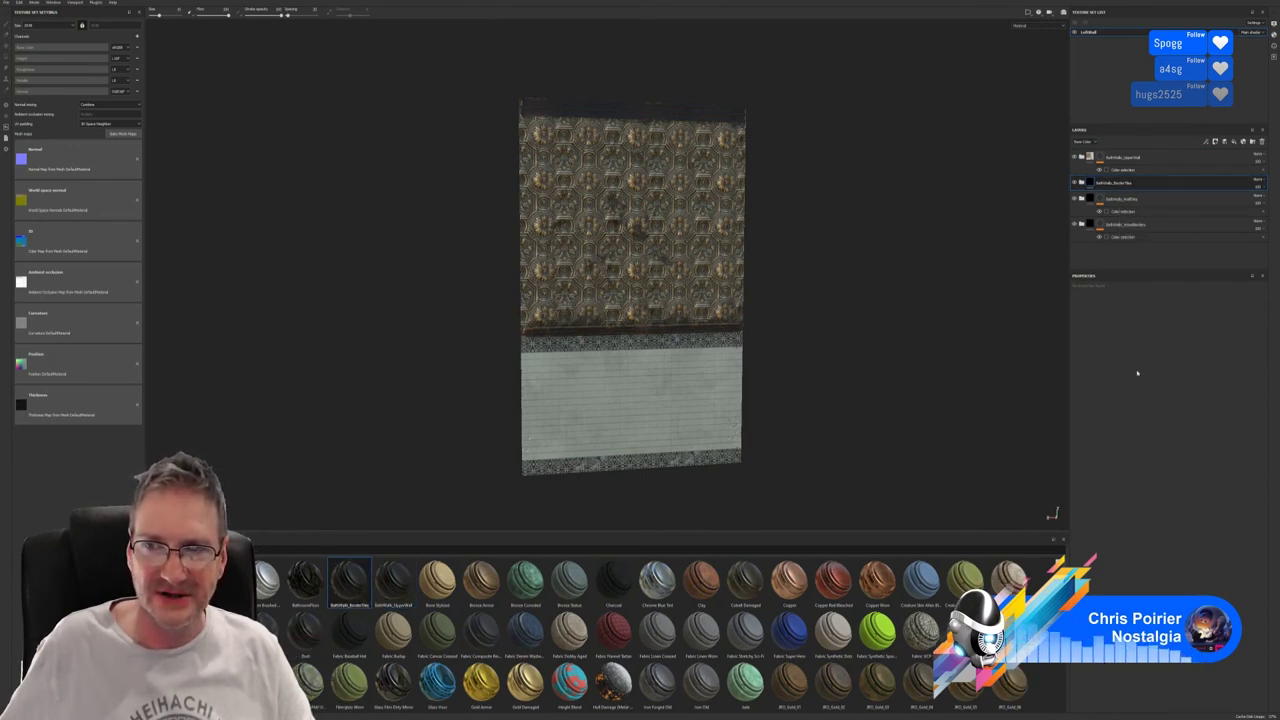
# Save the wall tiles and wood borders groups as smart materials, then switch to the browser.
pyautogui.click(1128, 200)
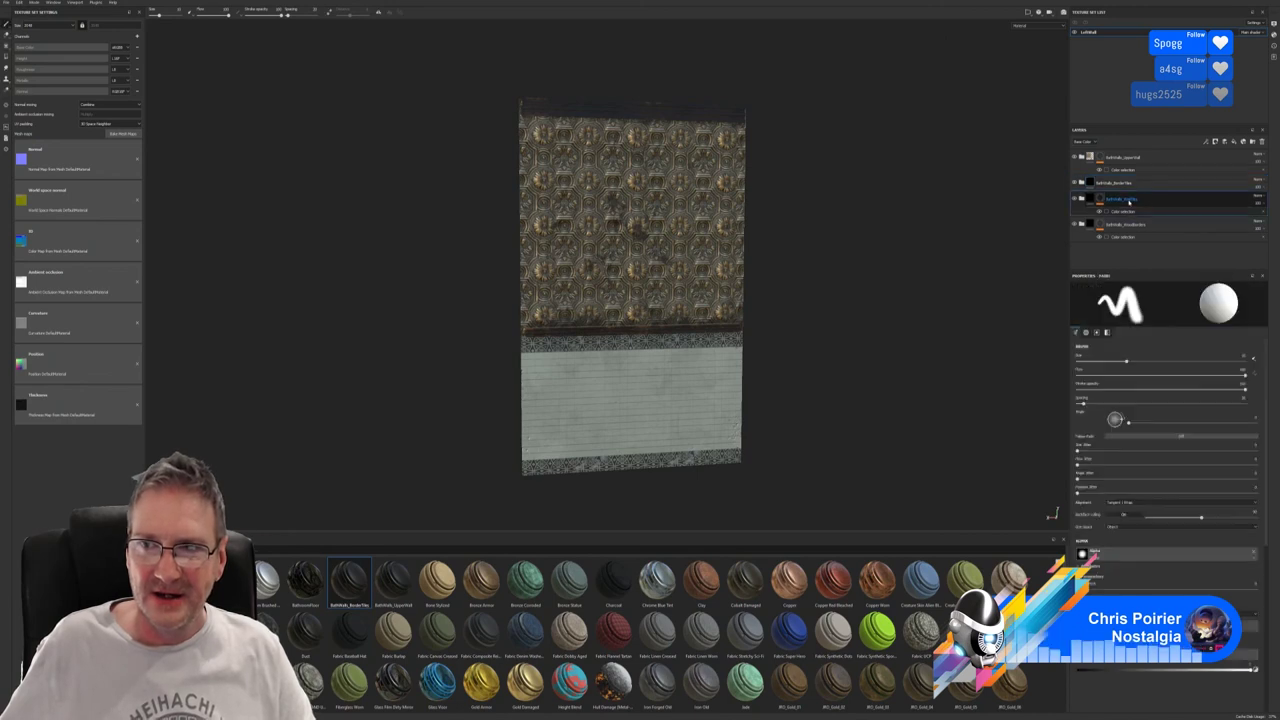
pyautogui.rightClick(1129, 201)
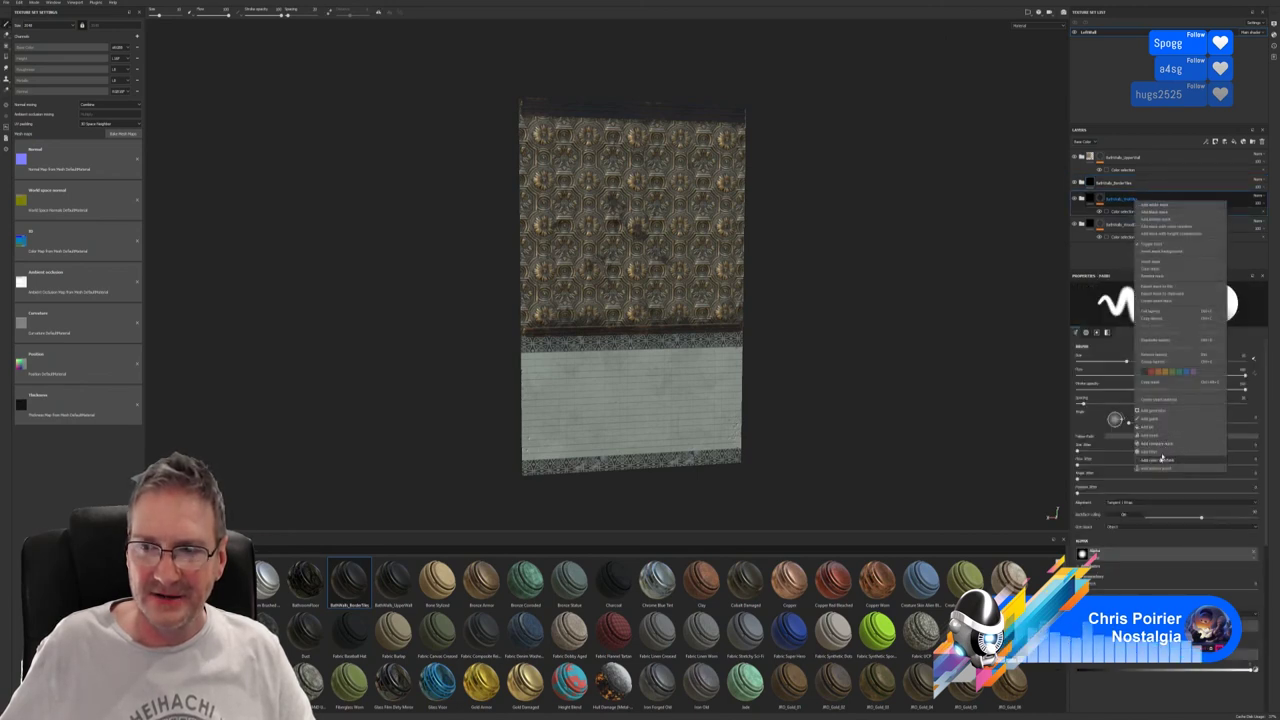
pyautogui.click(1160, 400)
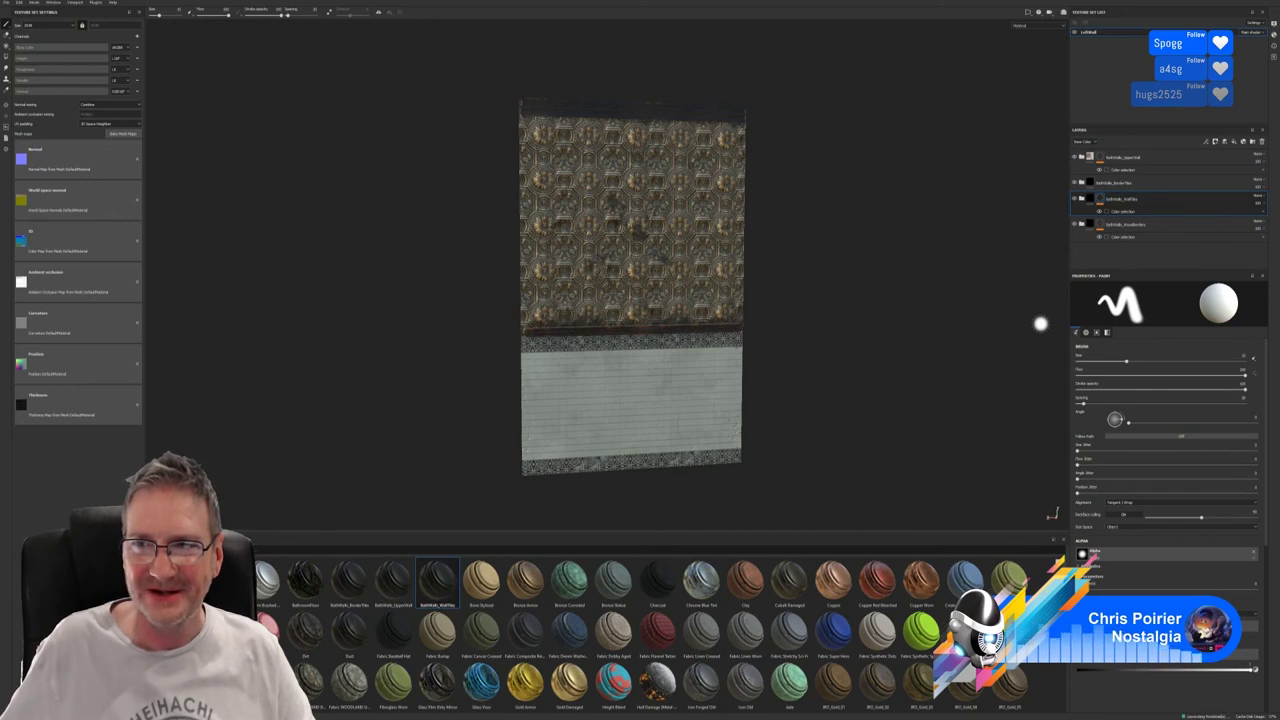
pyautogui.click(1130, 225)
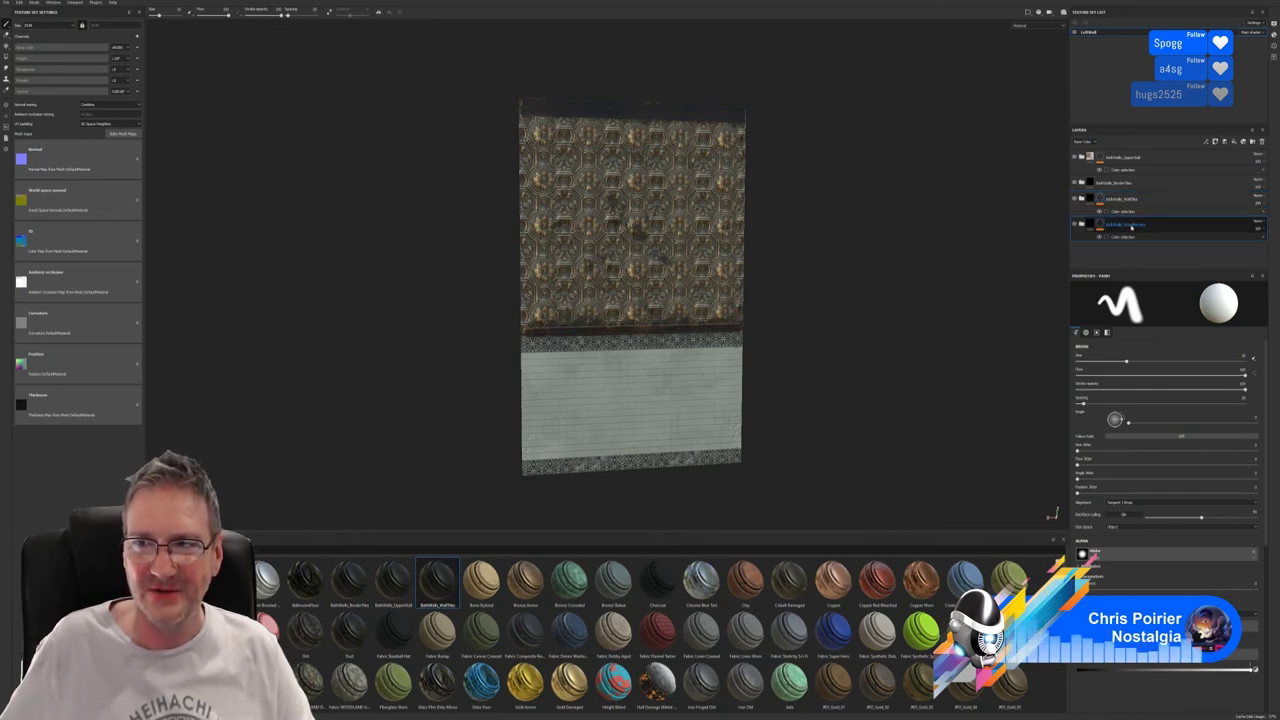
pyautogui.rightClick(1136, 228)
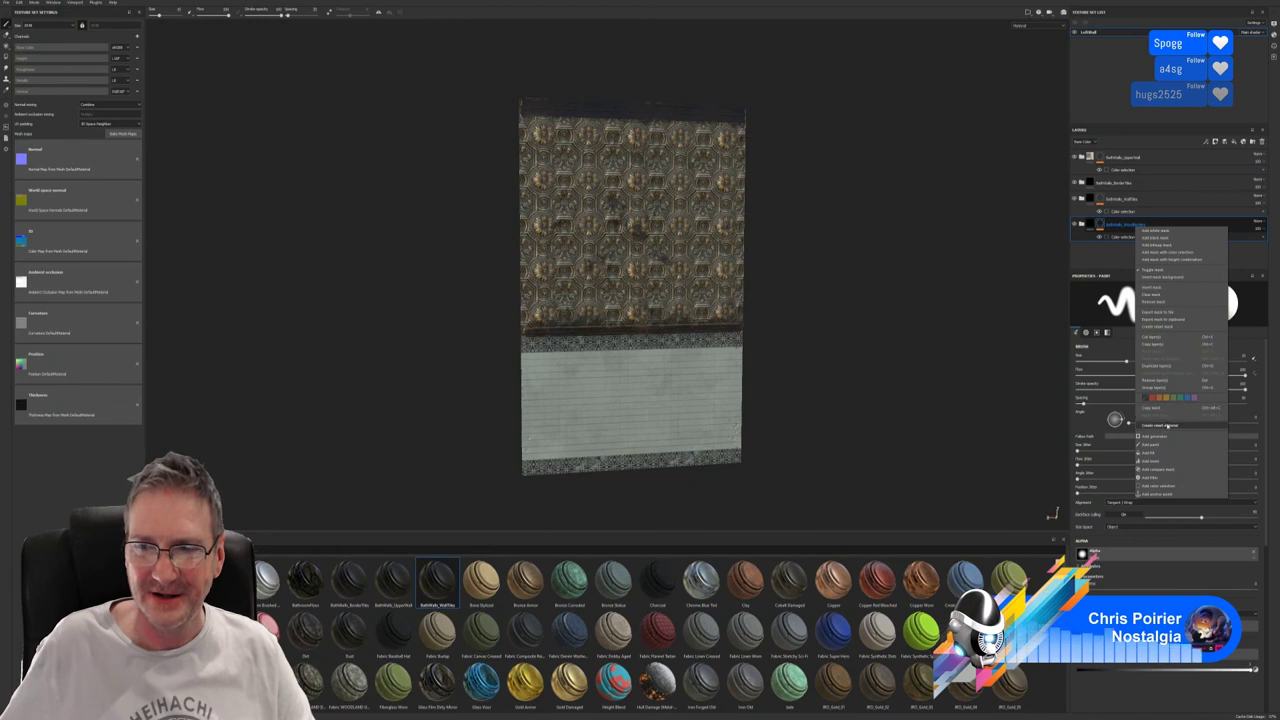
pyautogui.click(1180, 425)
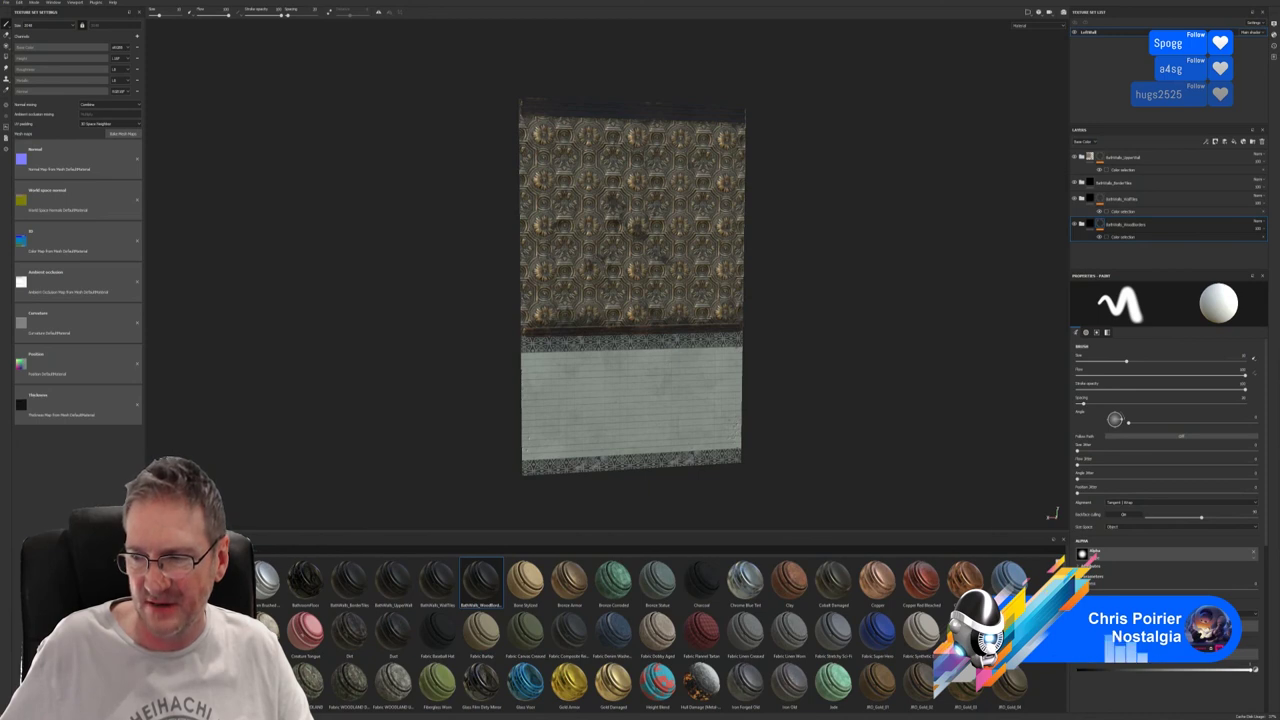
pyautogui.click(15, 3)
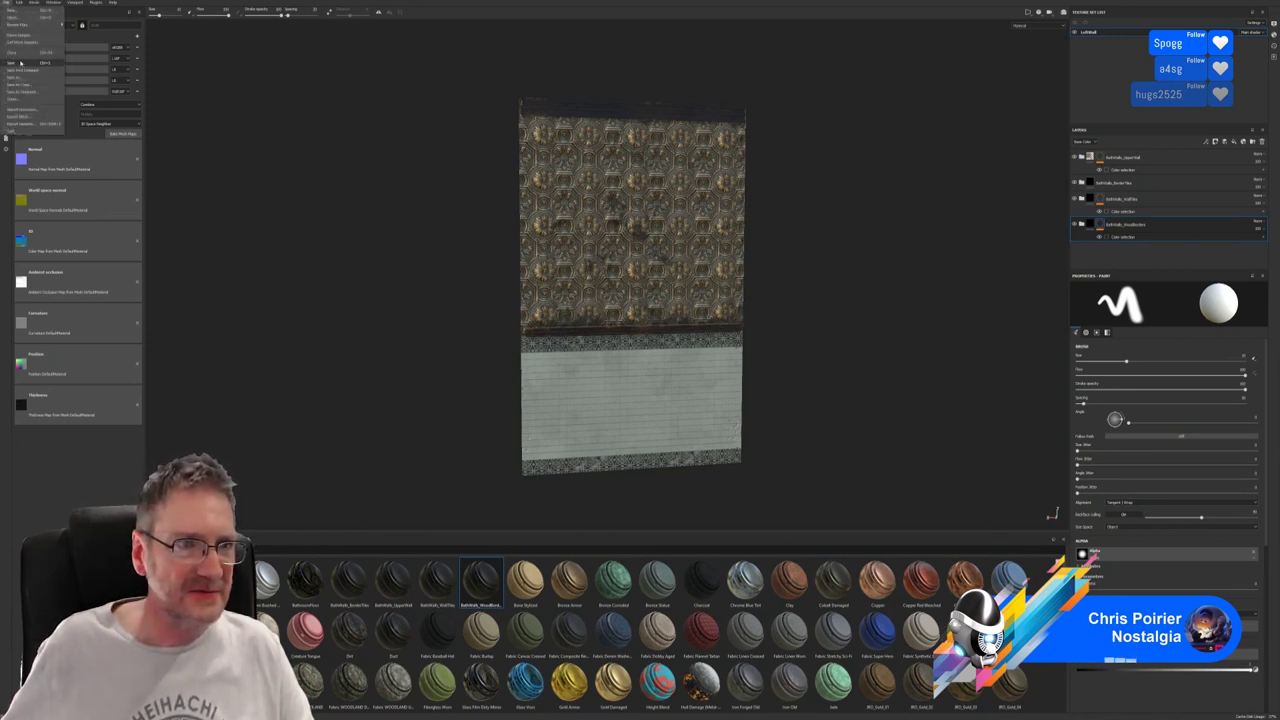
pyautogui.press('Escape')
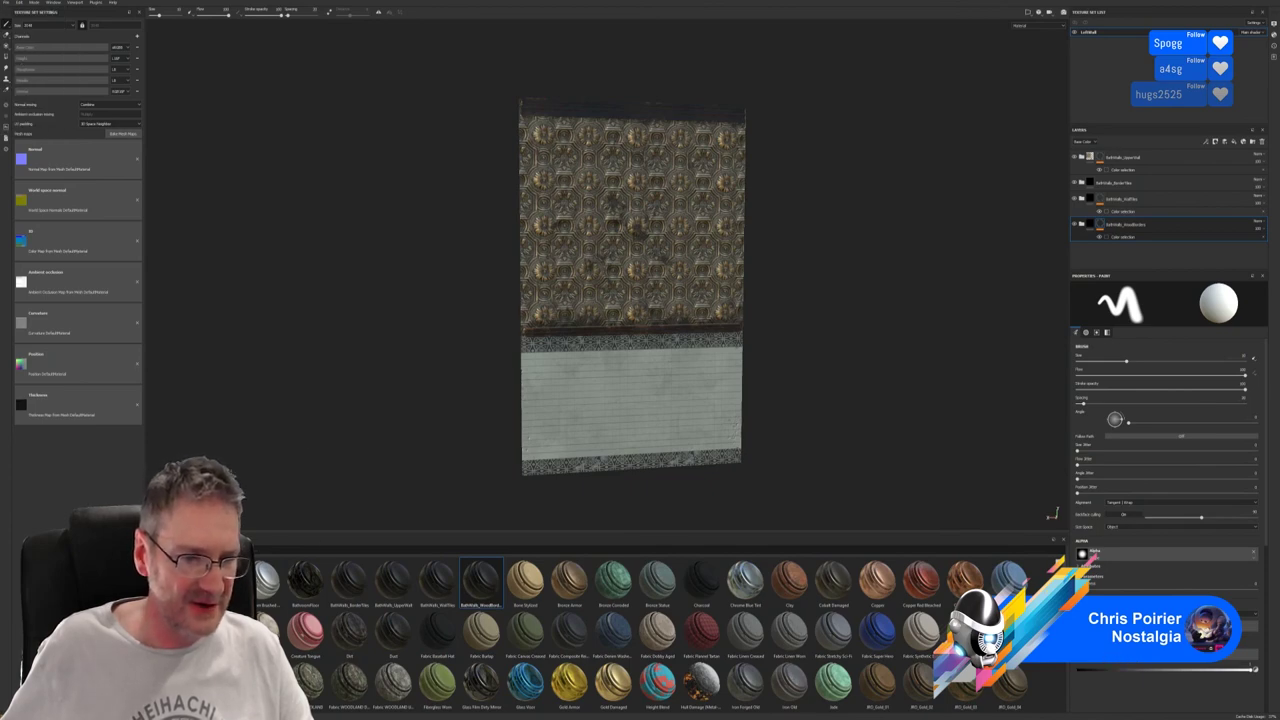
pyautogui.hotkey('alt', 'Tab')
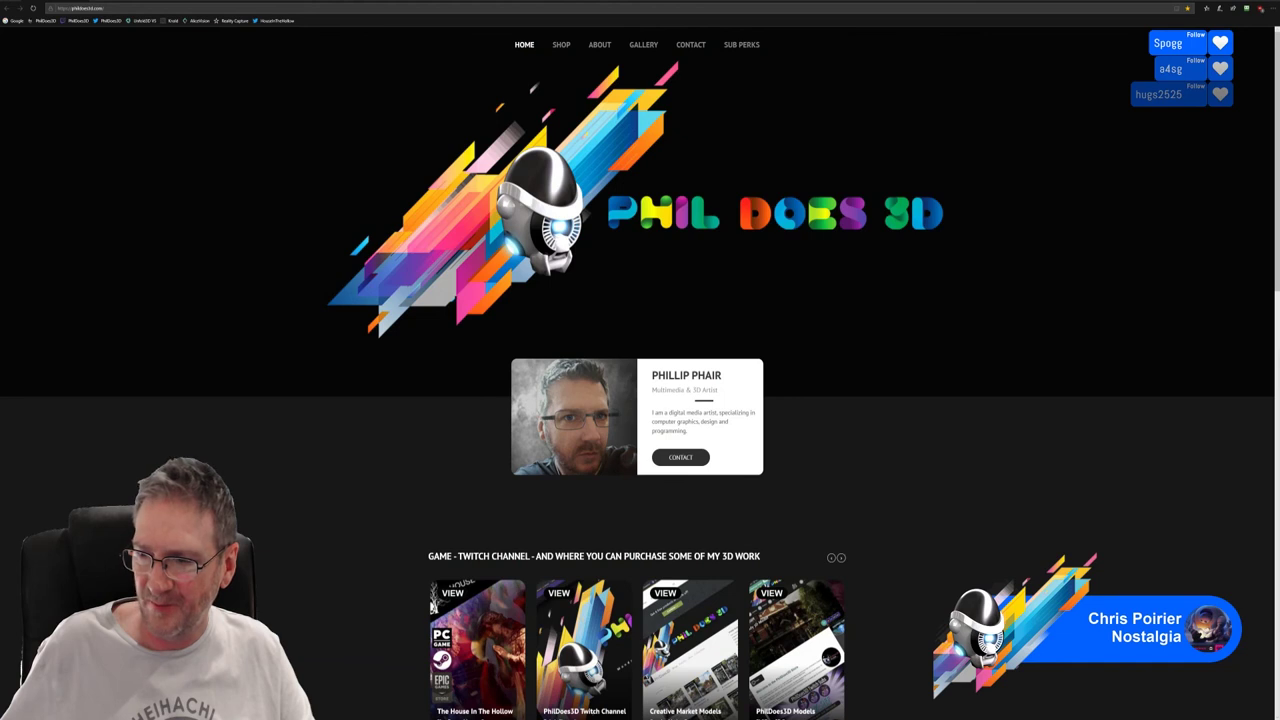
# Load the uploaded purple-haired character render from its pasted Discord link, then start a new tab.
pyautogui.hotkey('ctrl', 'l')
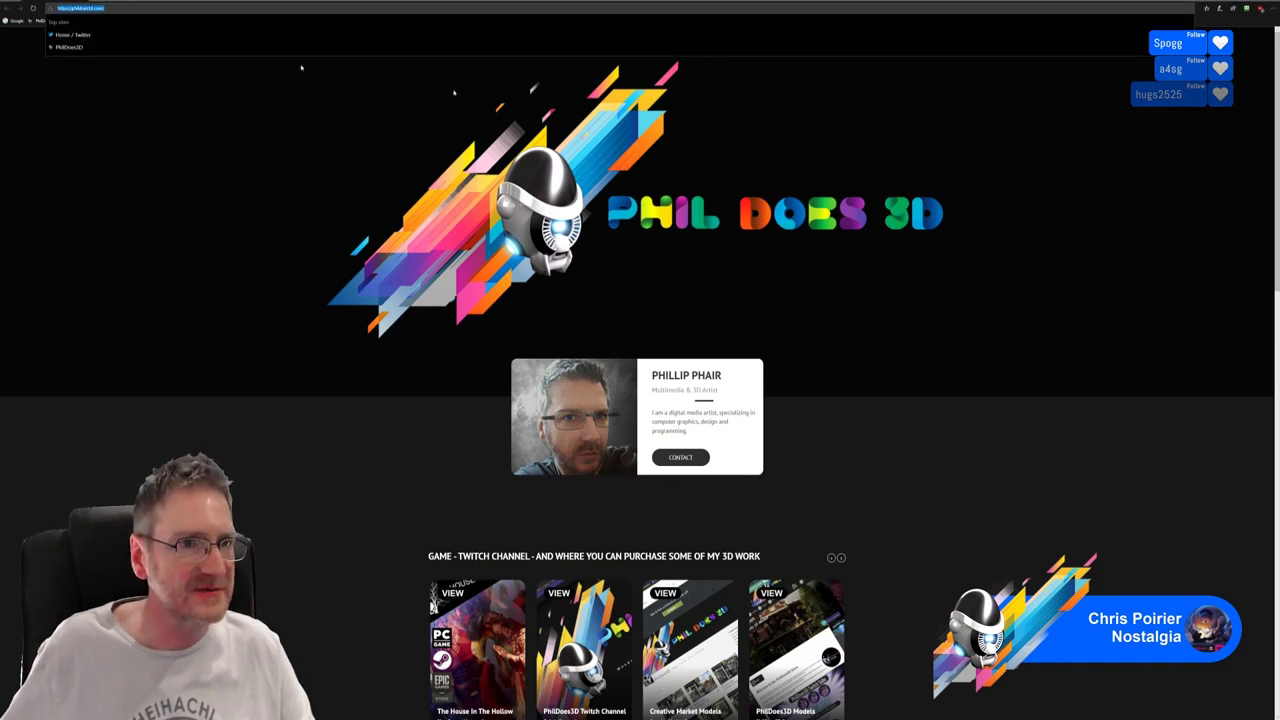
pyautogui.hotkey('ctrl', 'v')
pyautogui.press('Return')
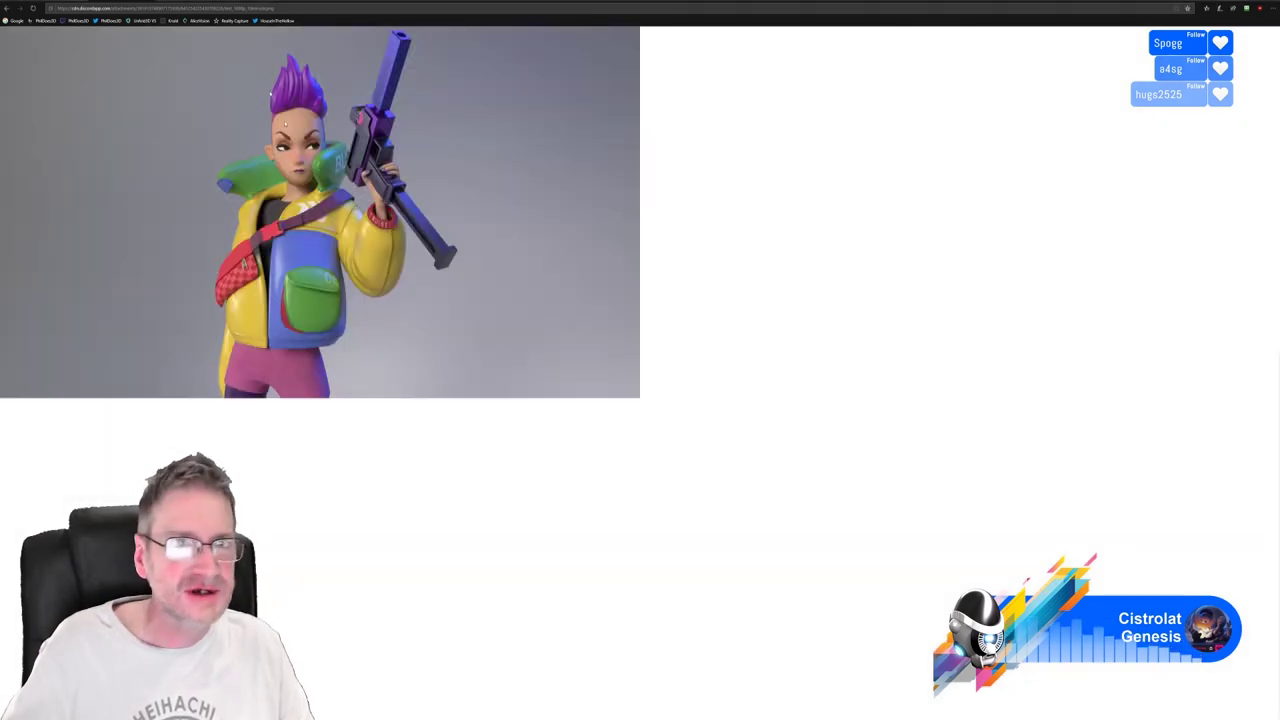
pyautogui.hotkey('ctrl', 't')
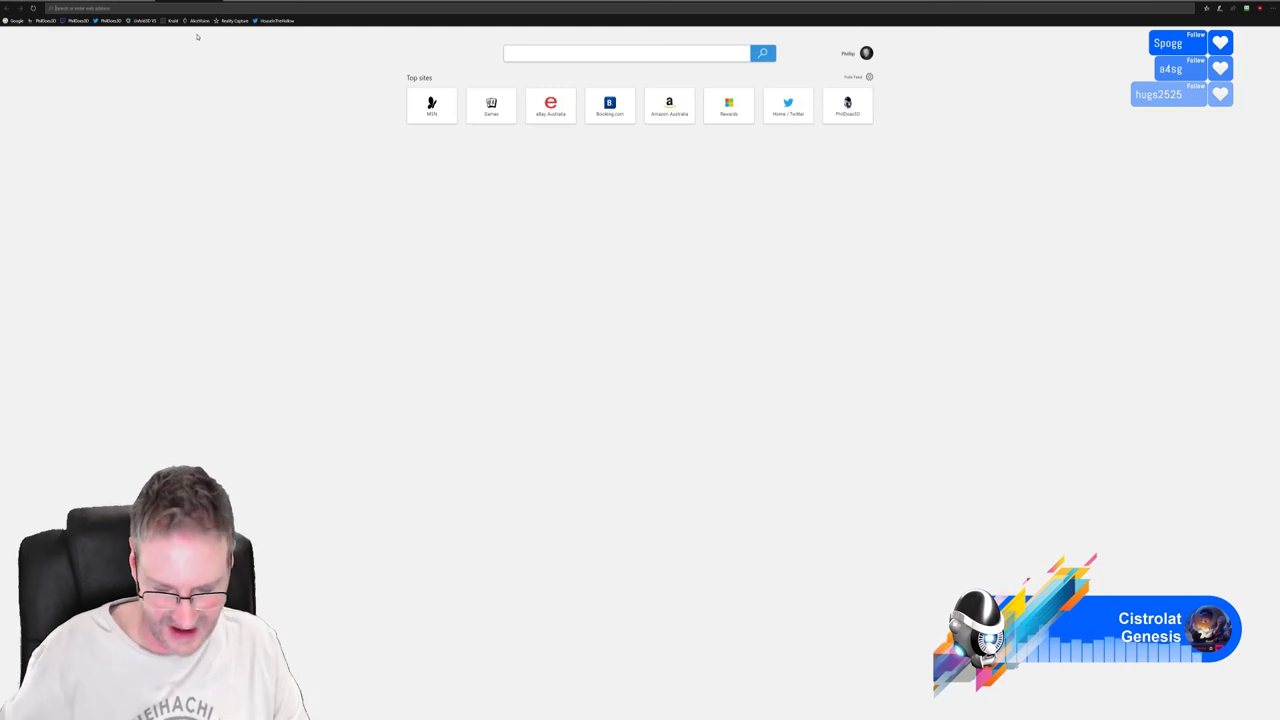
# Load another character render, enlarge it, and open the close-up and full-body renders.
pyautogui.hotkey('ctrl', 'v')
pyautogui.press('Return')
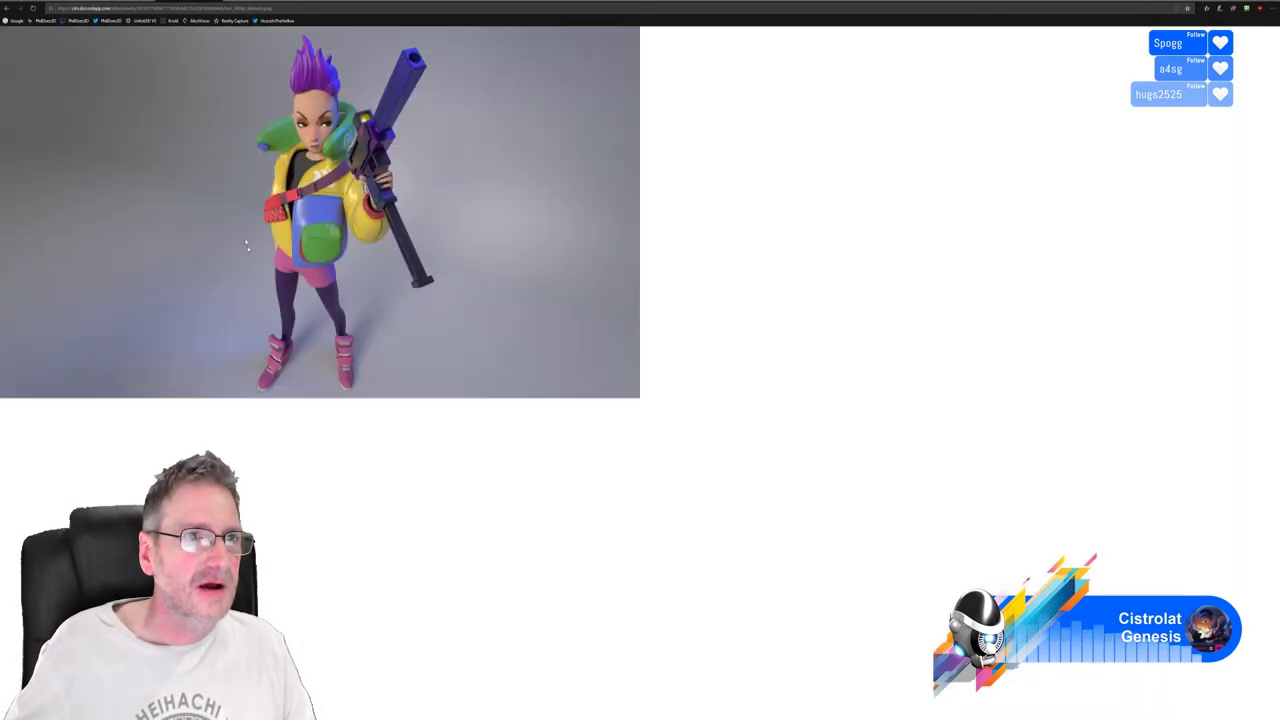
pyautogui.click(279, 304)
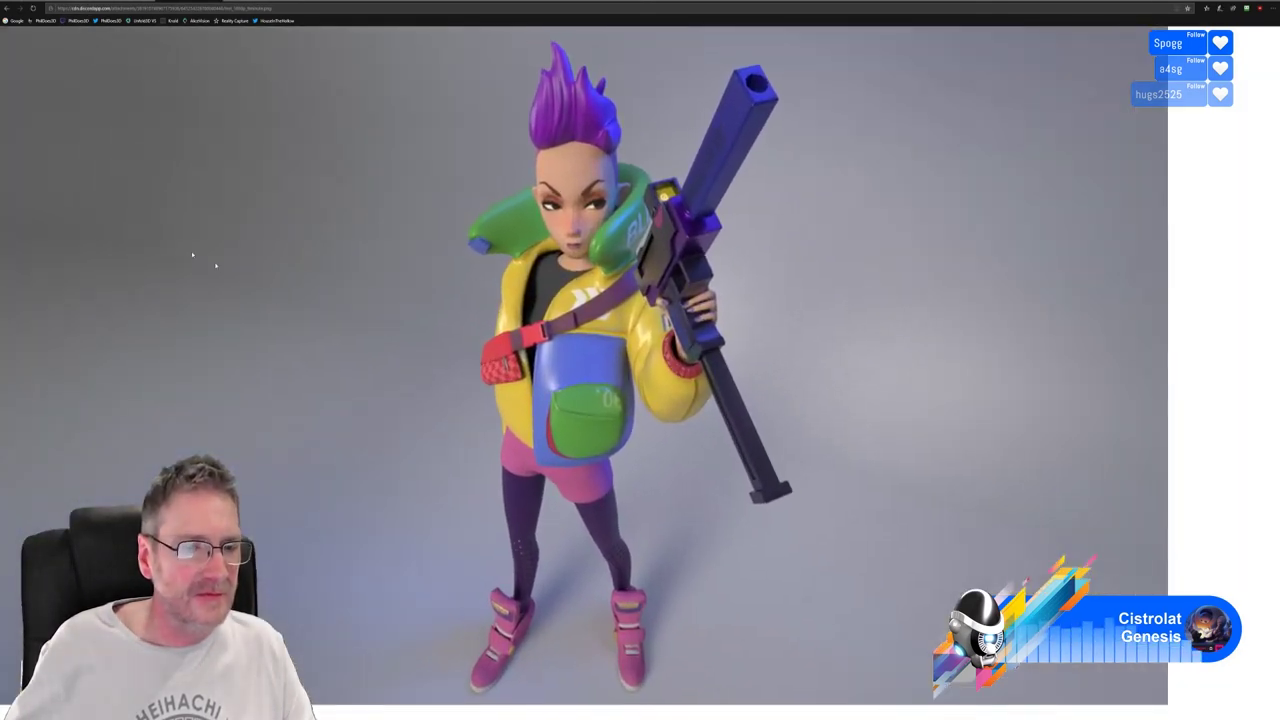
pyautogui.click(47, 20)
pyautogui.click(235, 191)
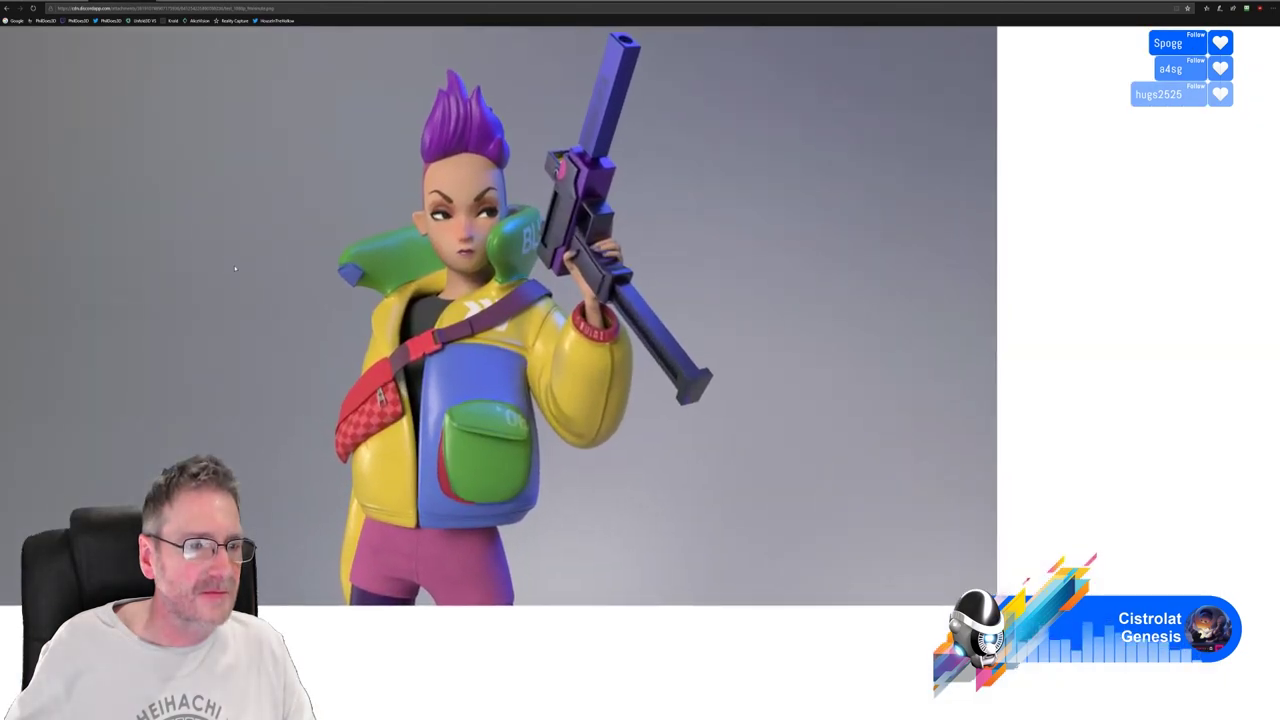
pyautogui.click(236, 240)
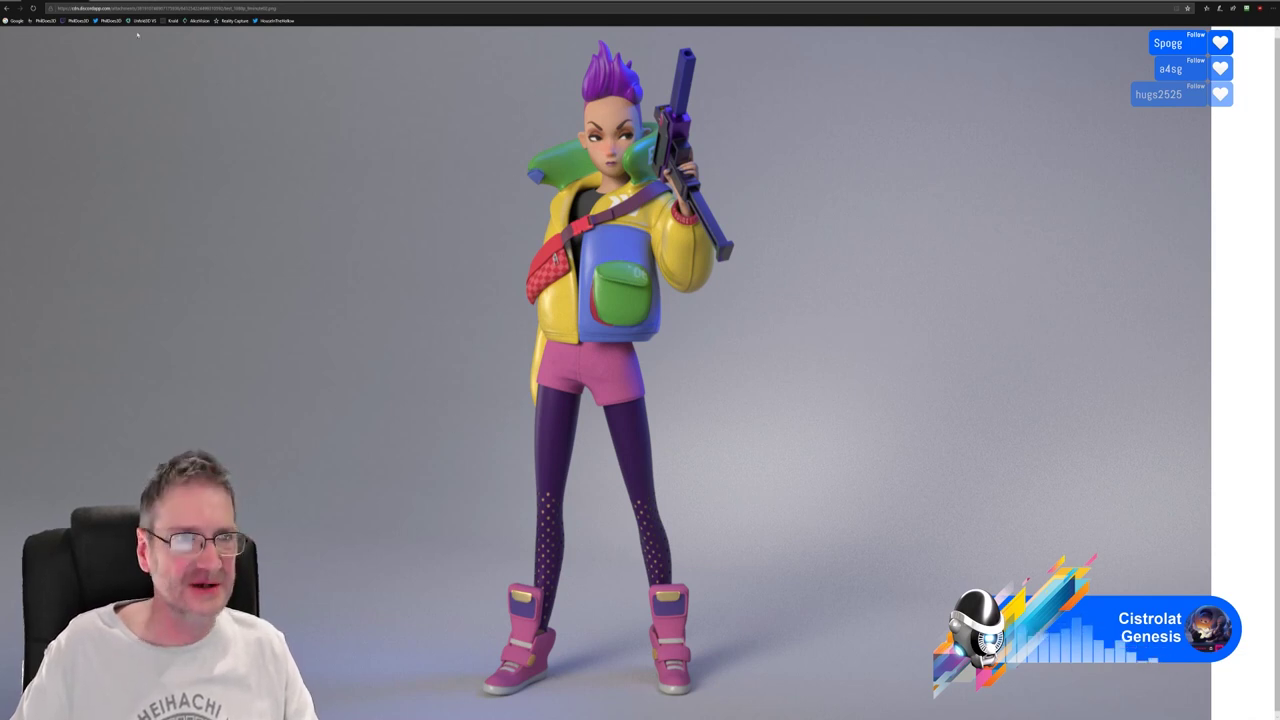
# View the render at full resolution, then cycle the full-body, close and high-angle render tabs.
pyautogui.click(642, 284)
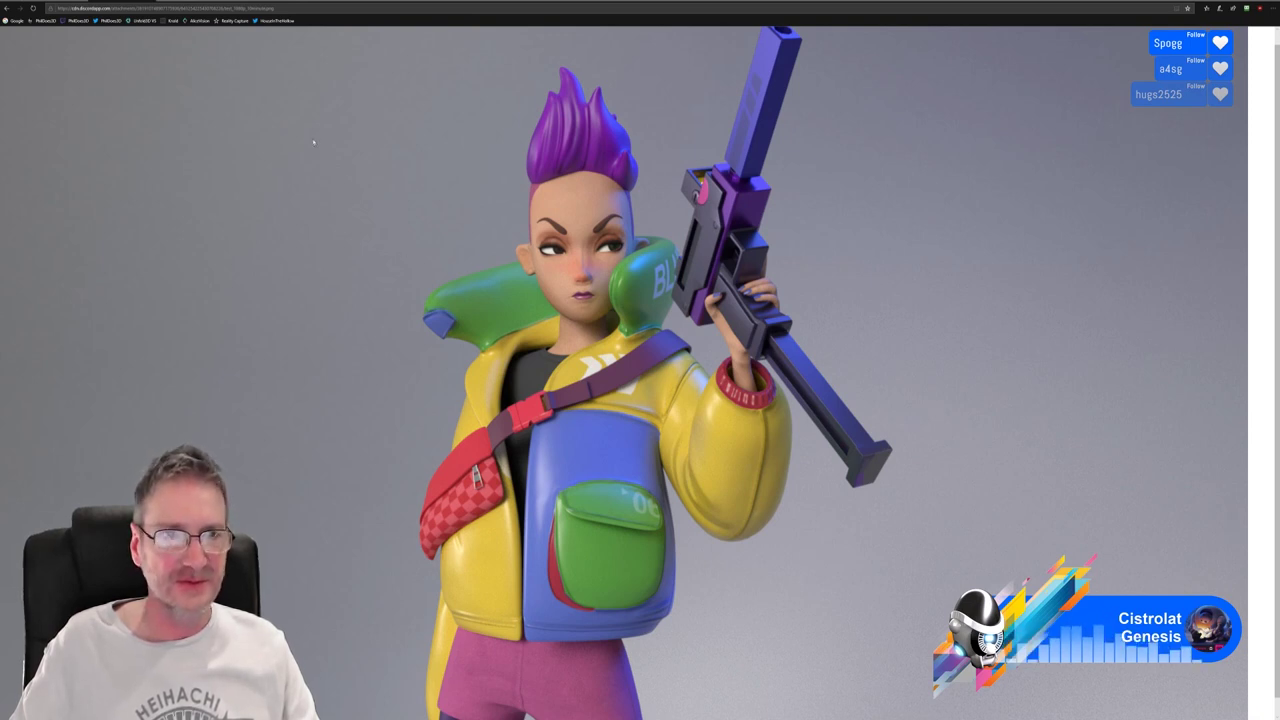
pyautogui.click(200, 4)
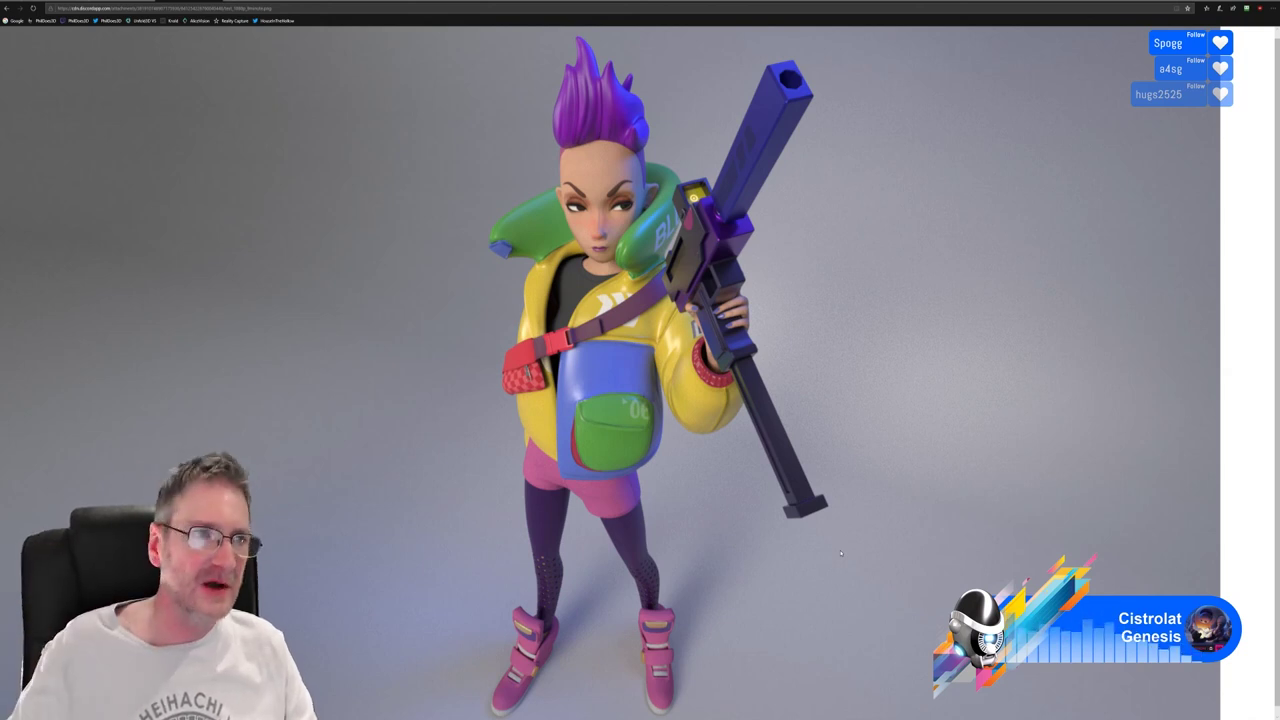
pyautogui.hotkey('ctrl', 'Tab')
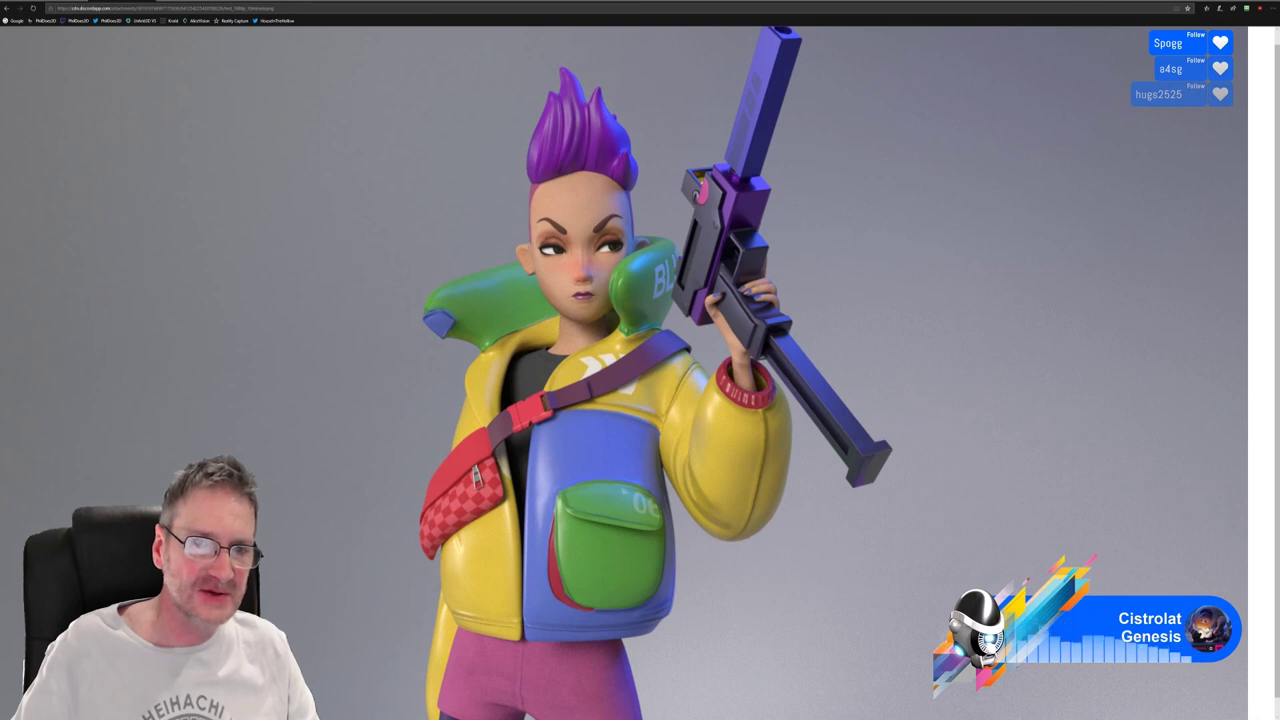
pyautogui.hotkey('ctrl', 'Tab')
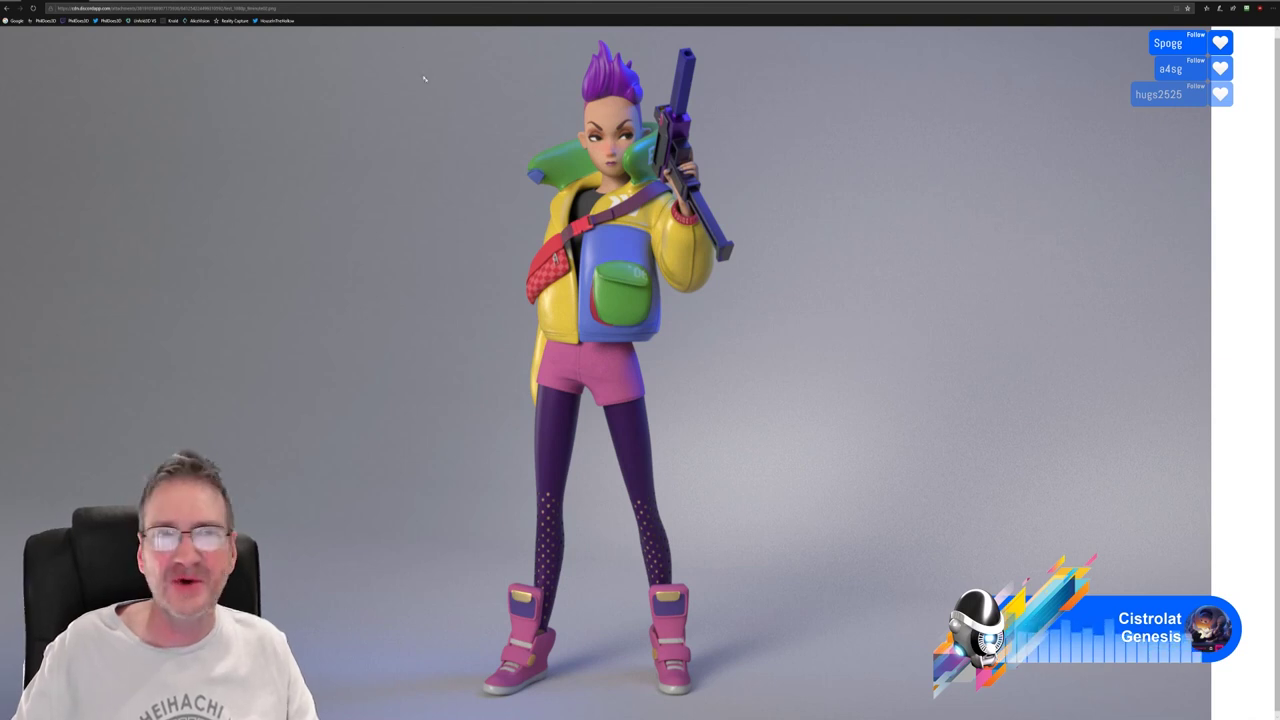
pyautogui.hotkey('ctrl', 'Tab')
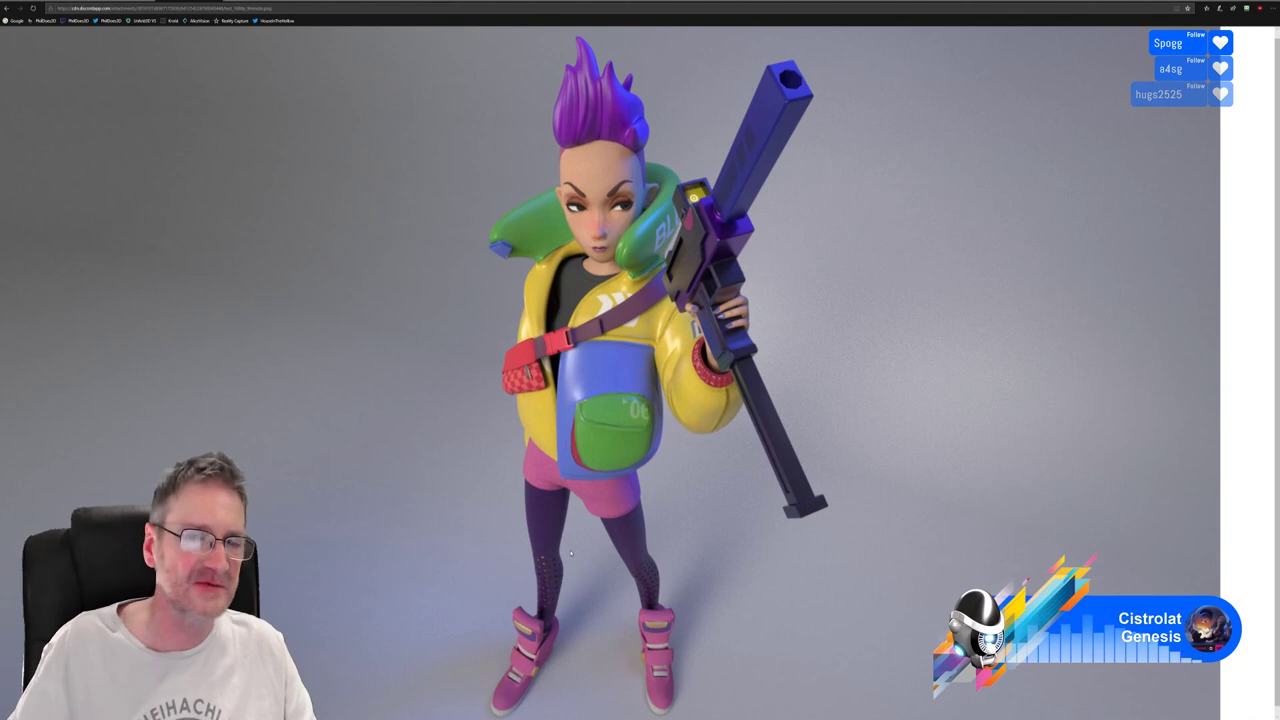
pyautogui.hotkey('ctrl', 'Tab')
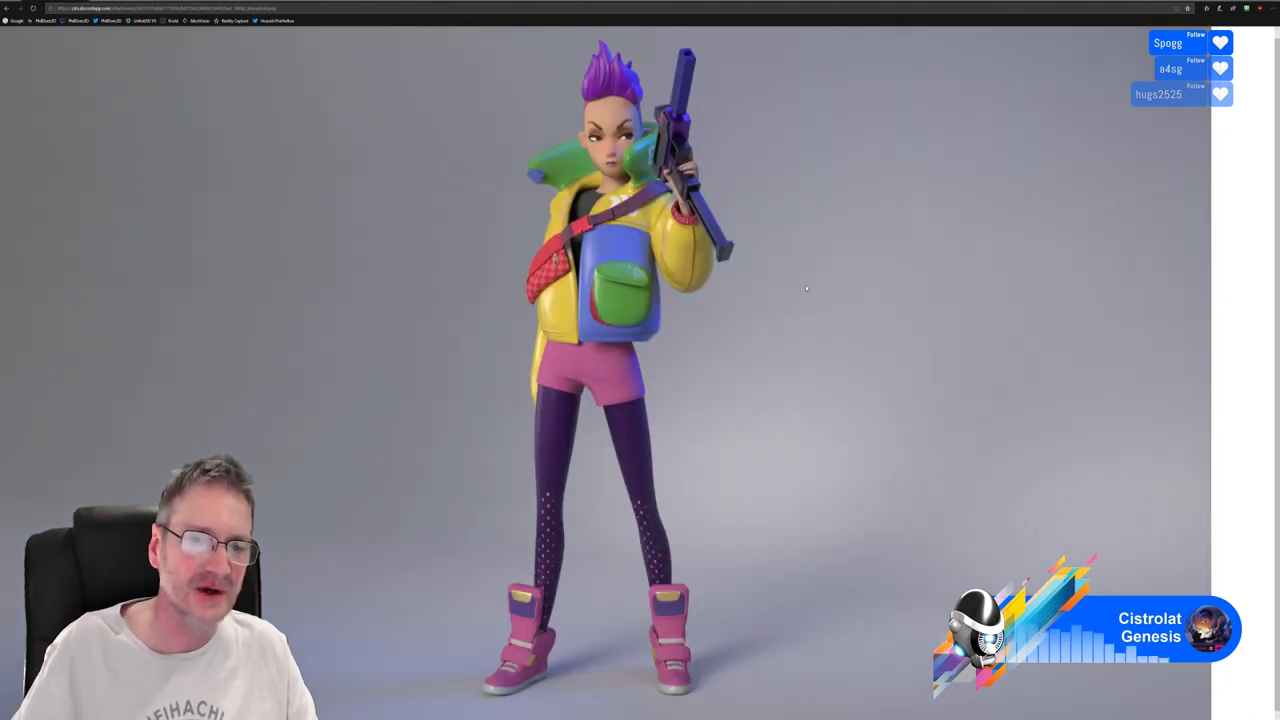
pyautogui.hotkey('ctrl', 'Tab')
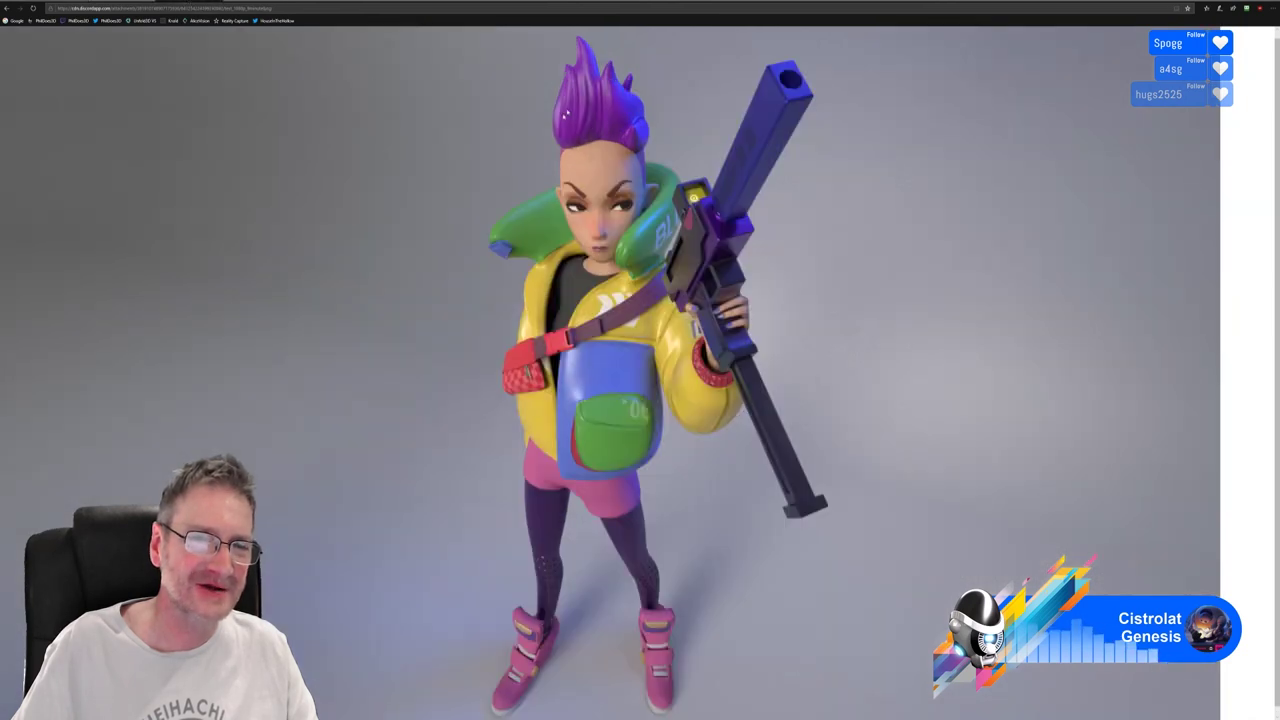